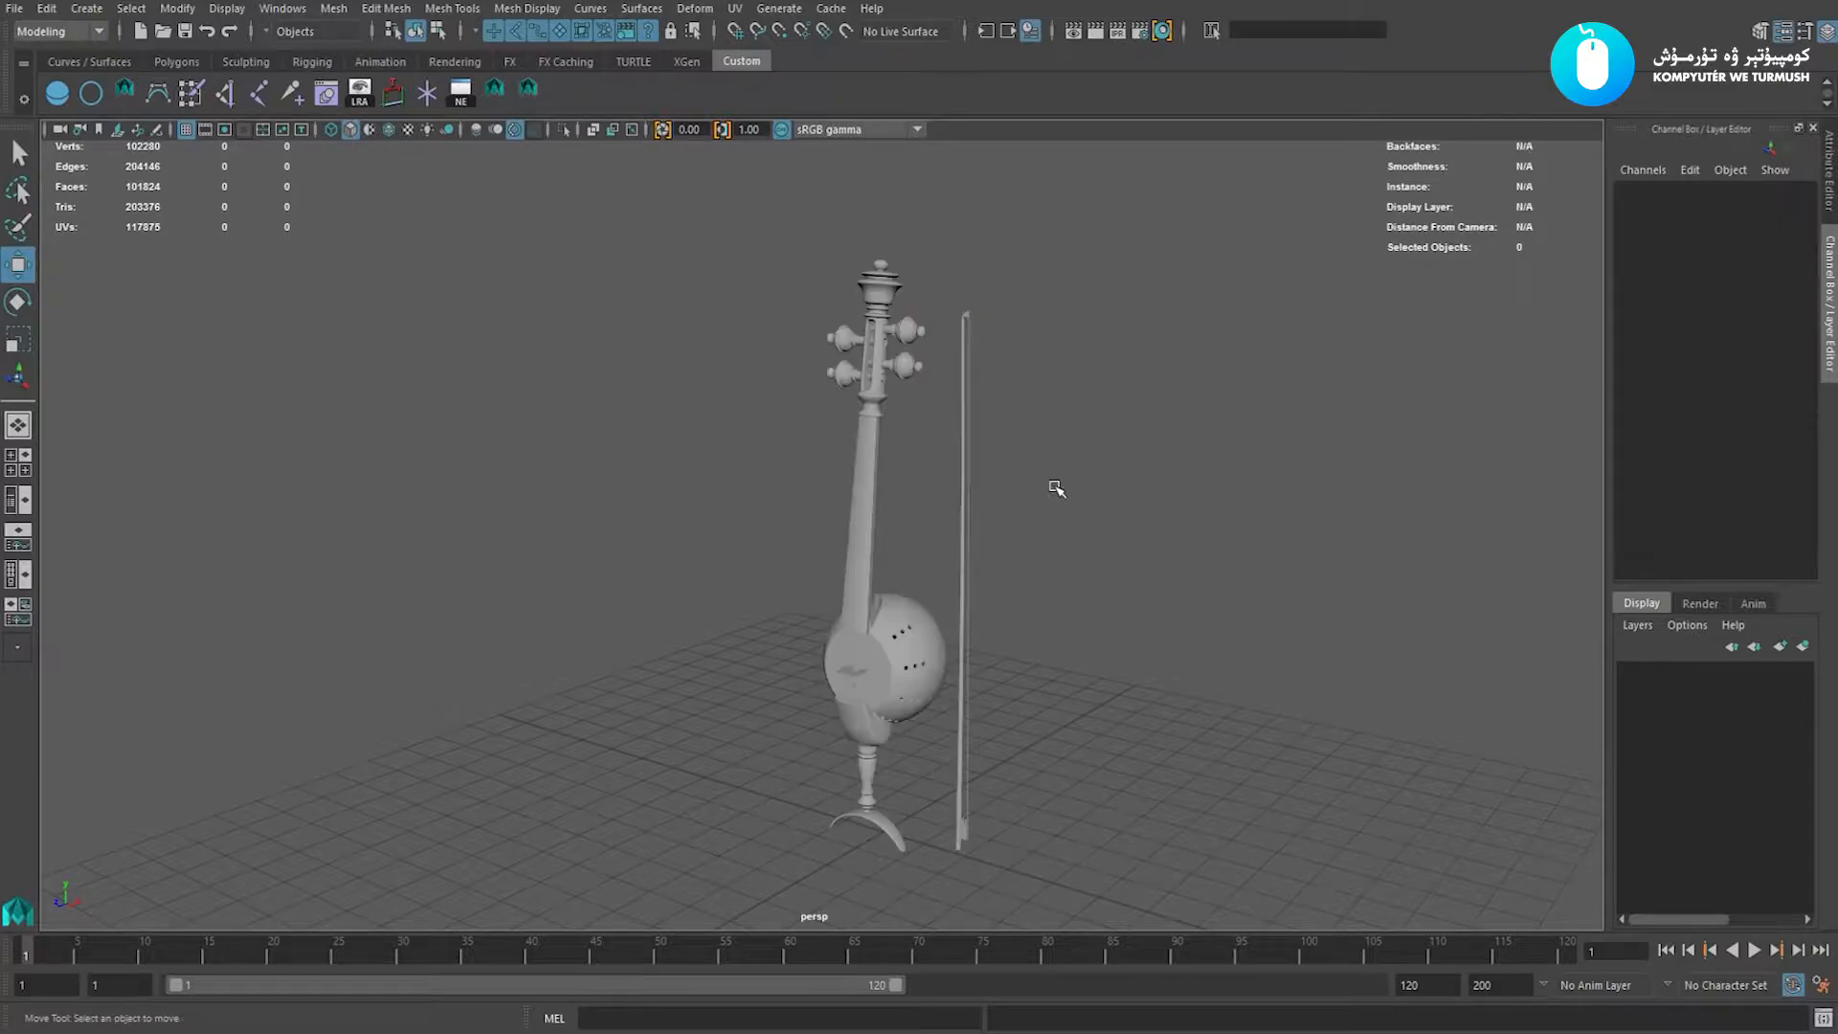
Export the complete instrument and its bow as an OBJ file named ghijek_obj in the obj folder
left_click_drag(1037, 233, 761, 867)
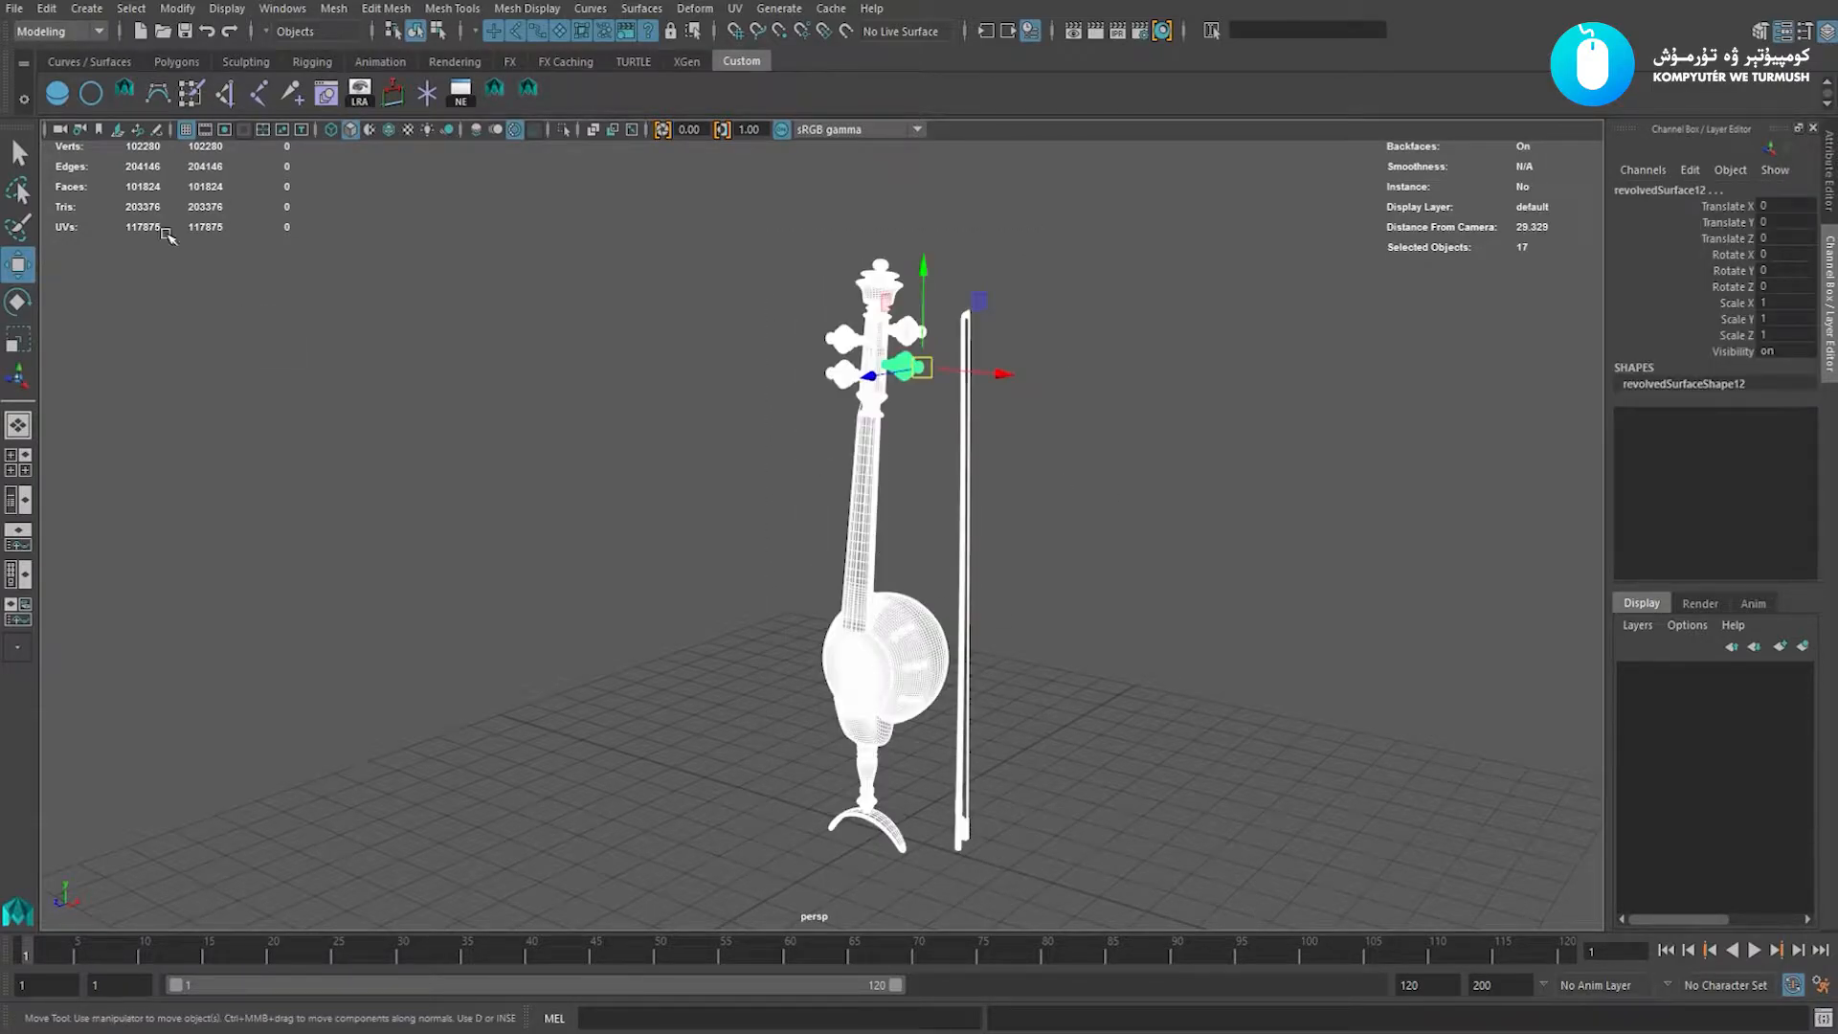
left_click(11, 11)
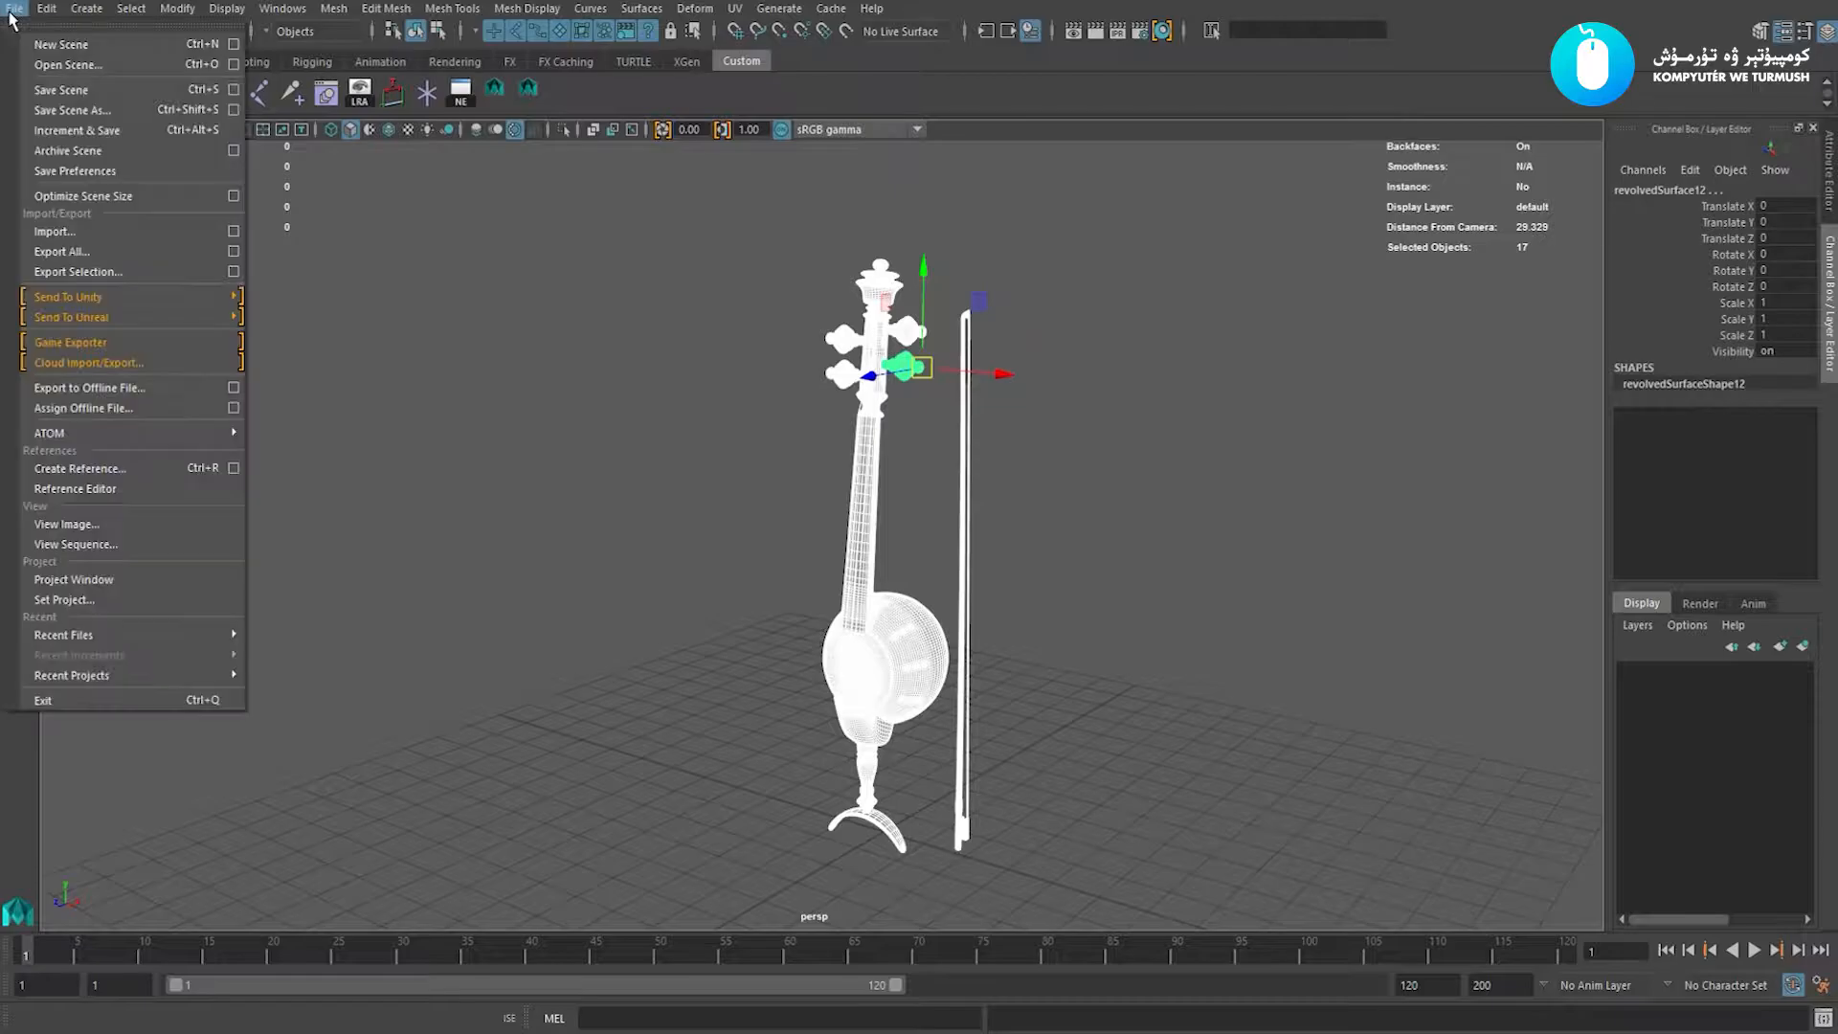
left_click(164, 270)
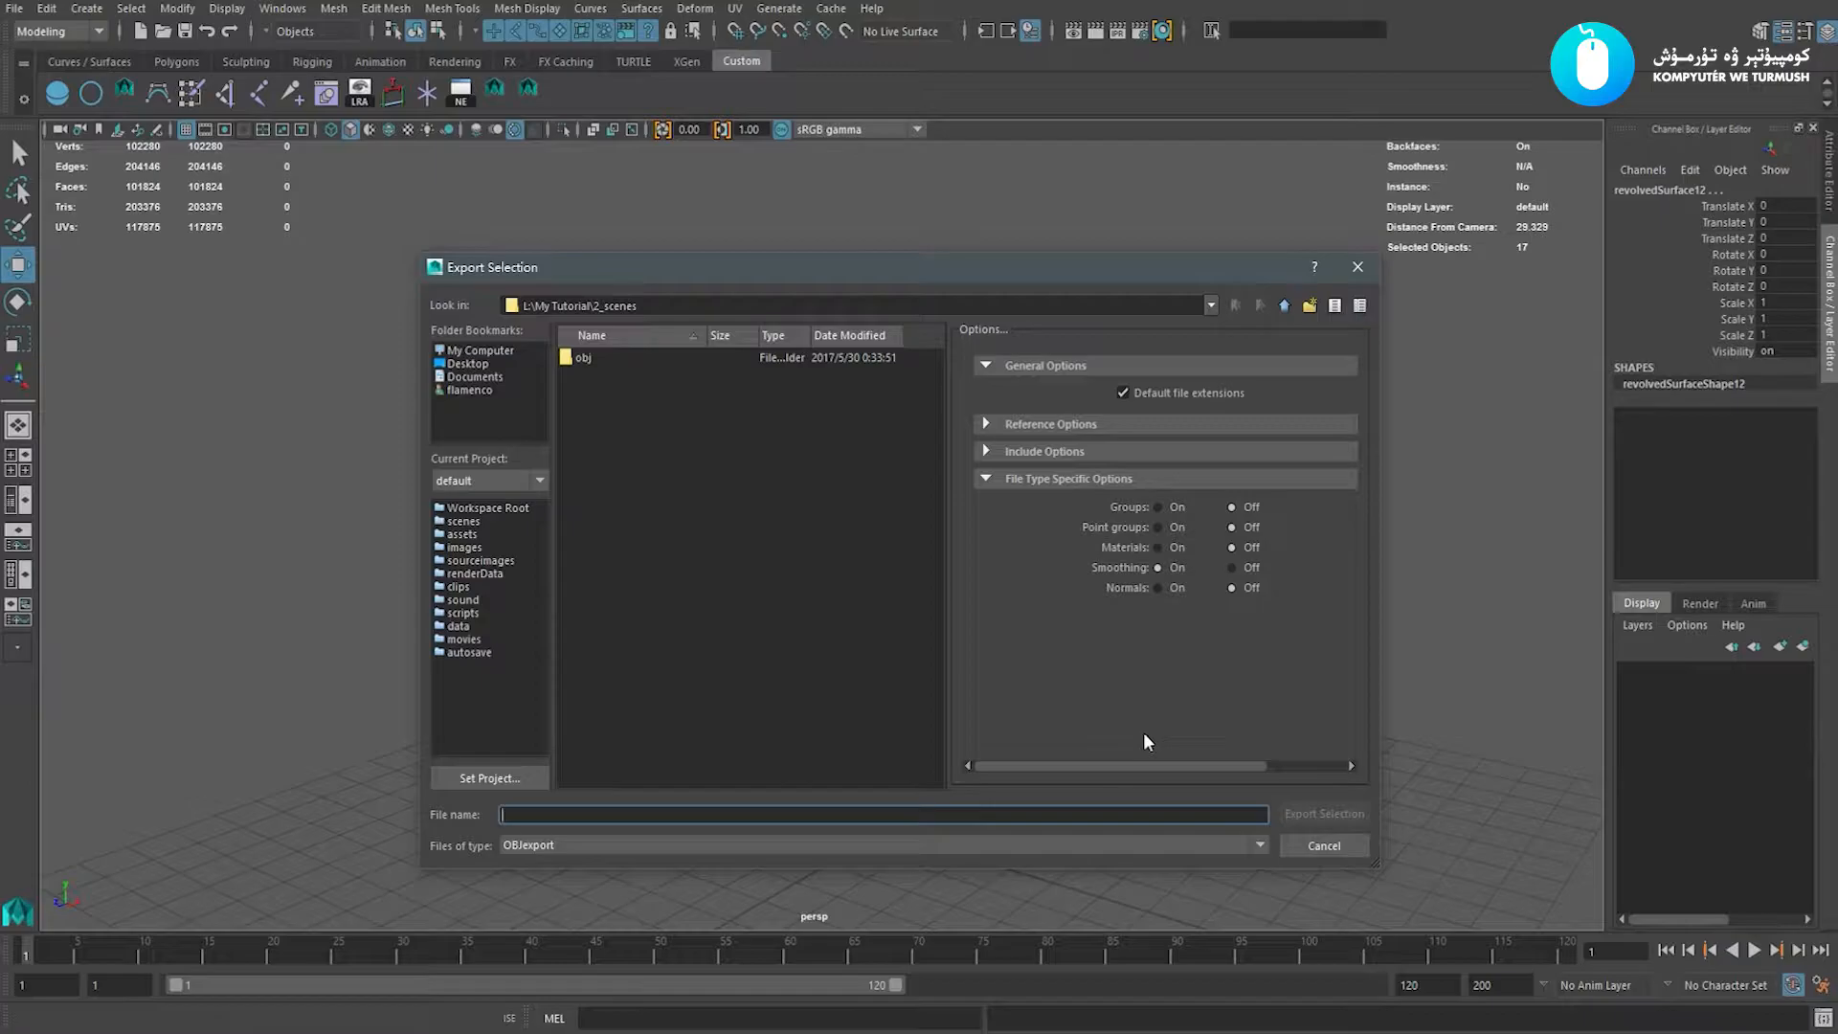
double_click(581, 358)
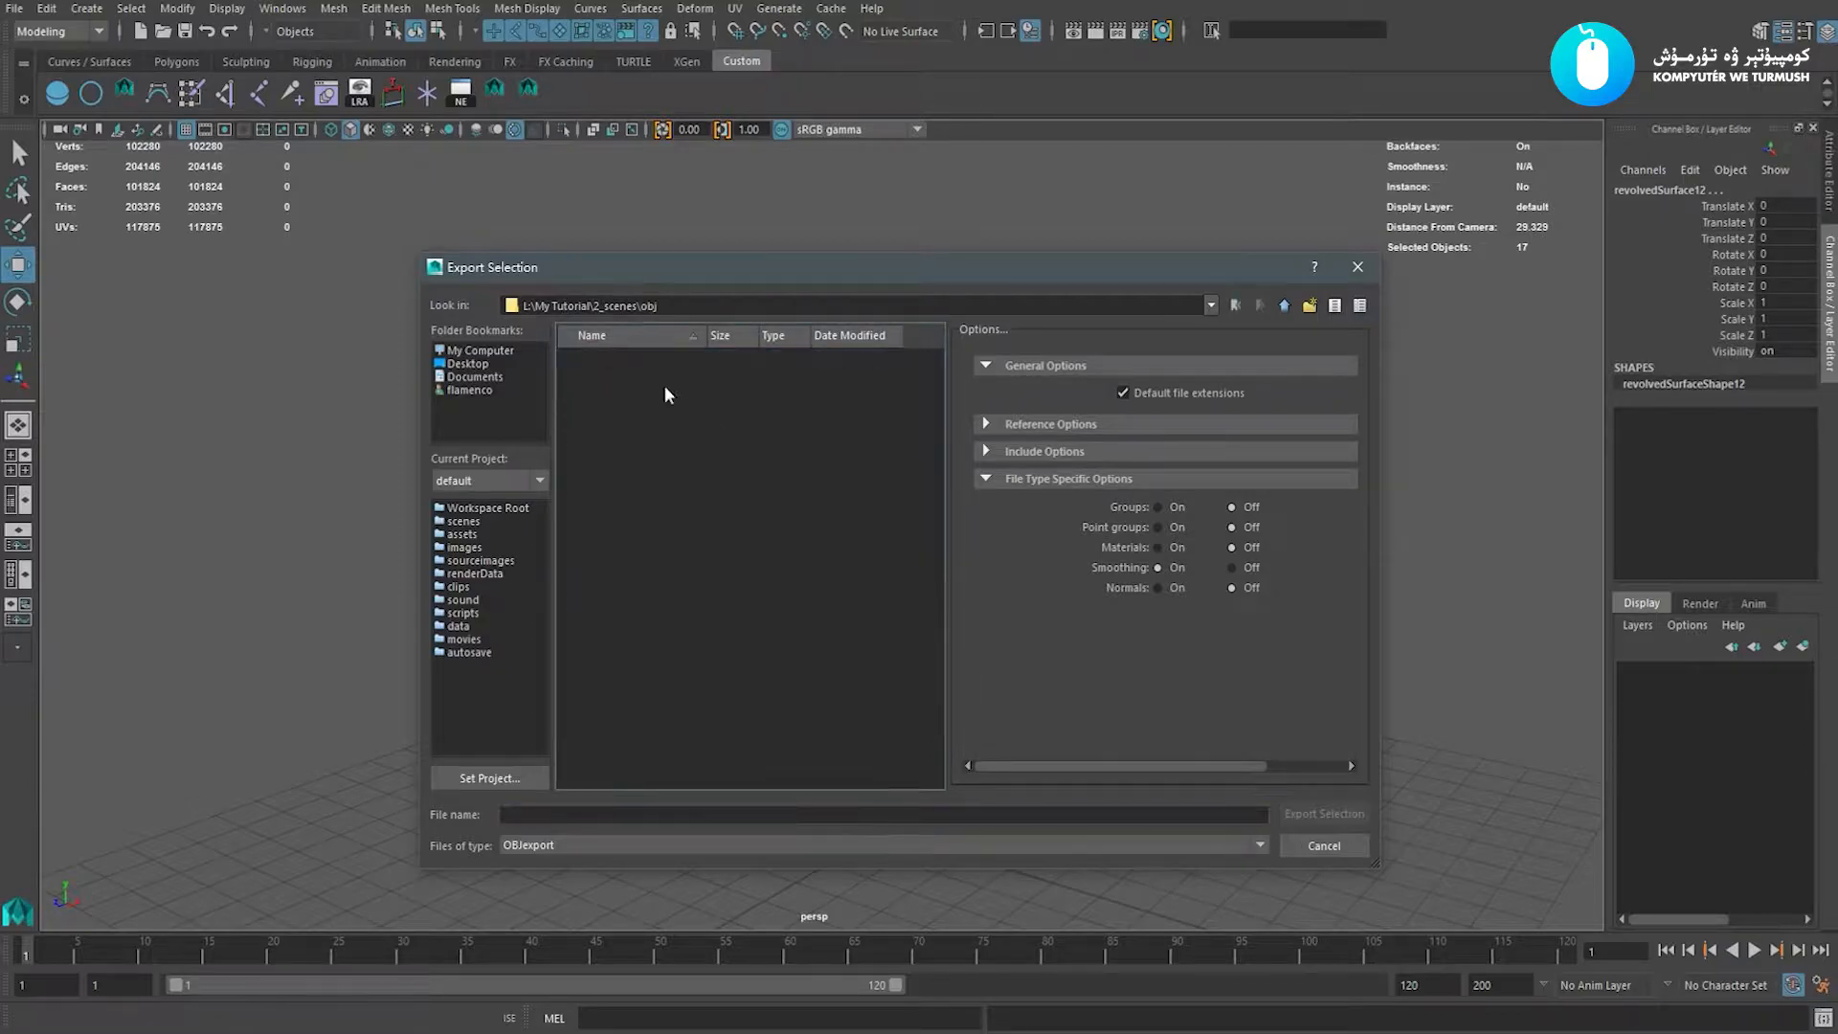
left_click(624, 818)
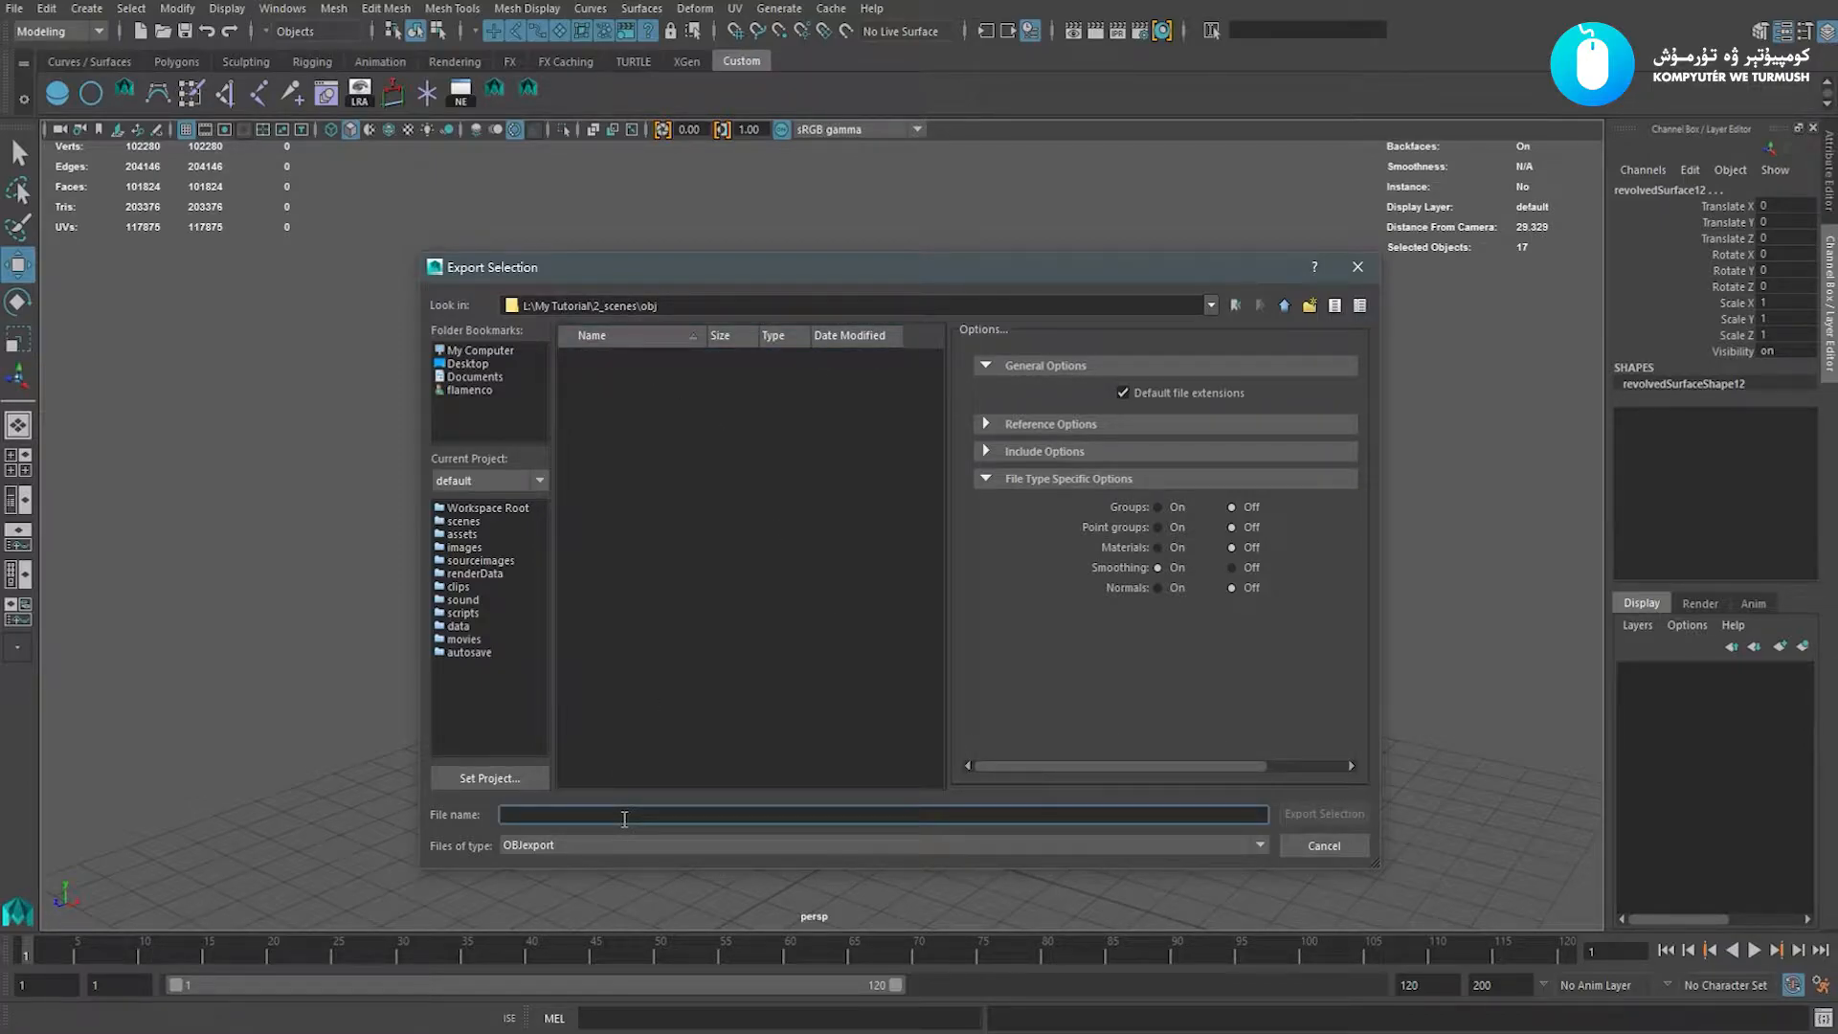
type("ghijek_obj")
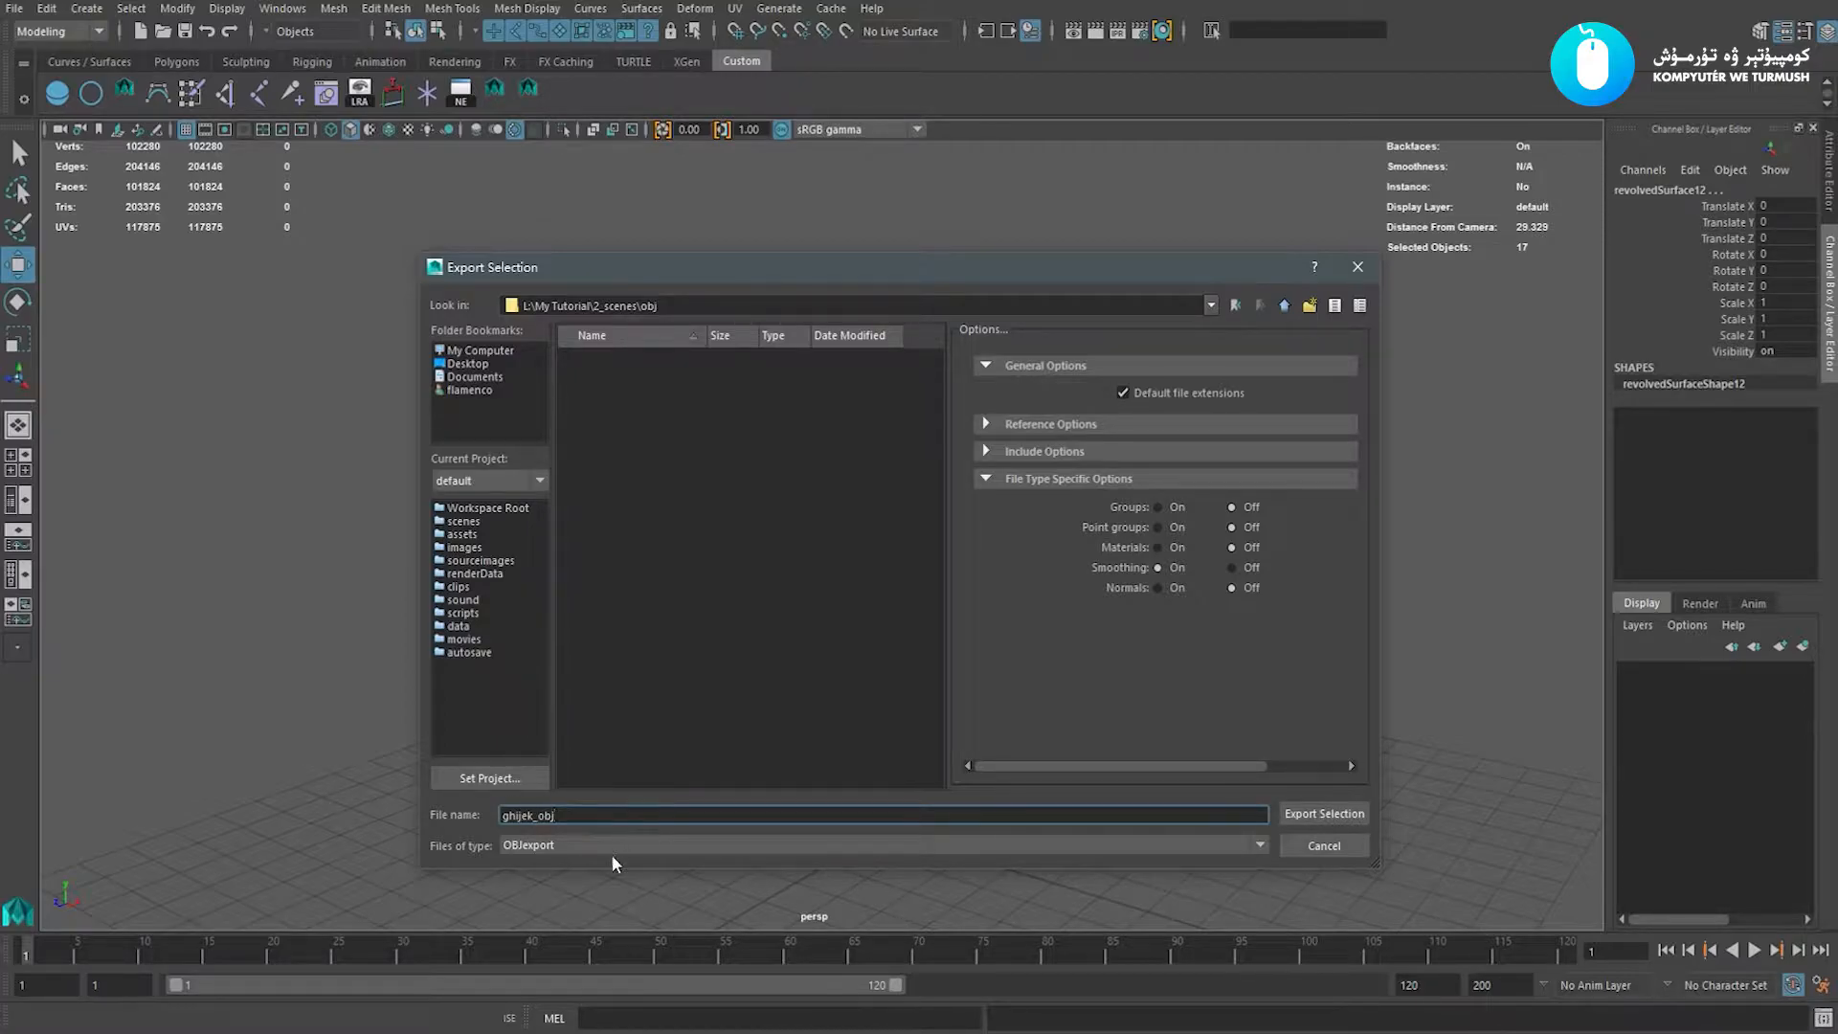
left_click(616, 848)
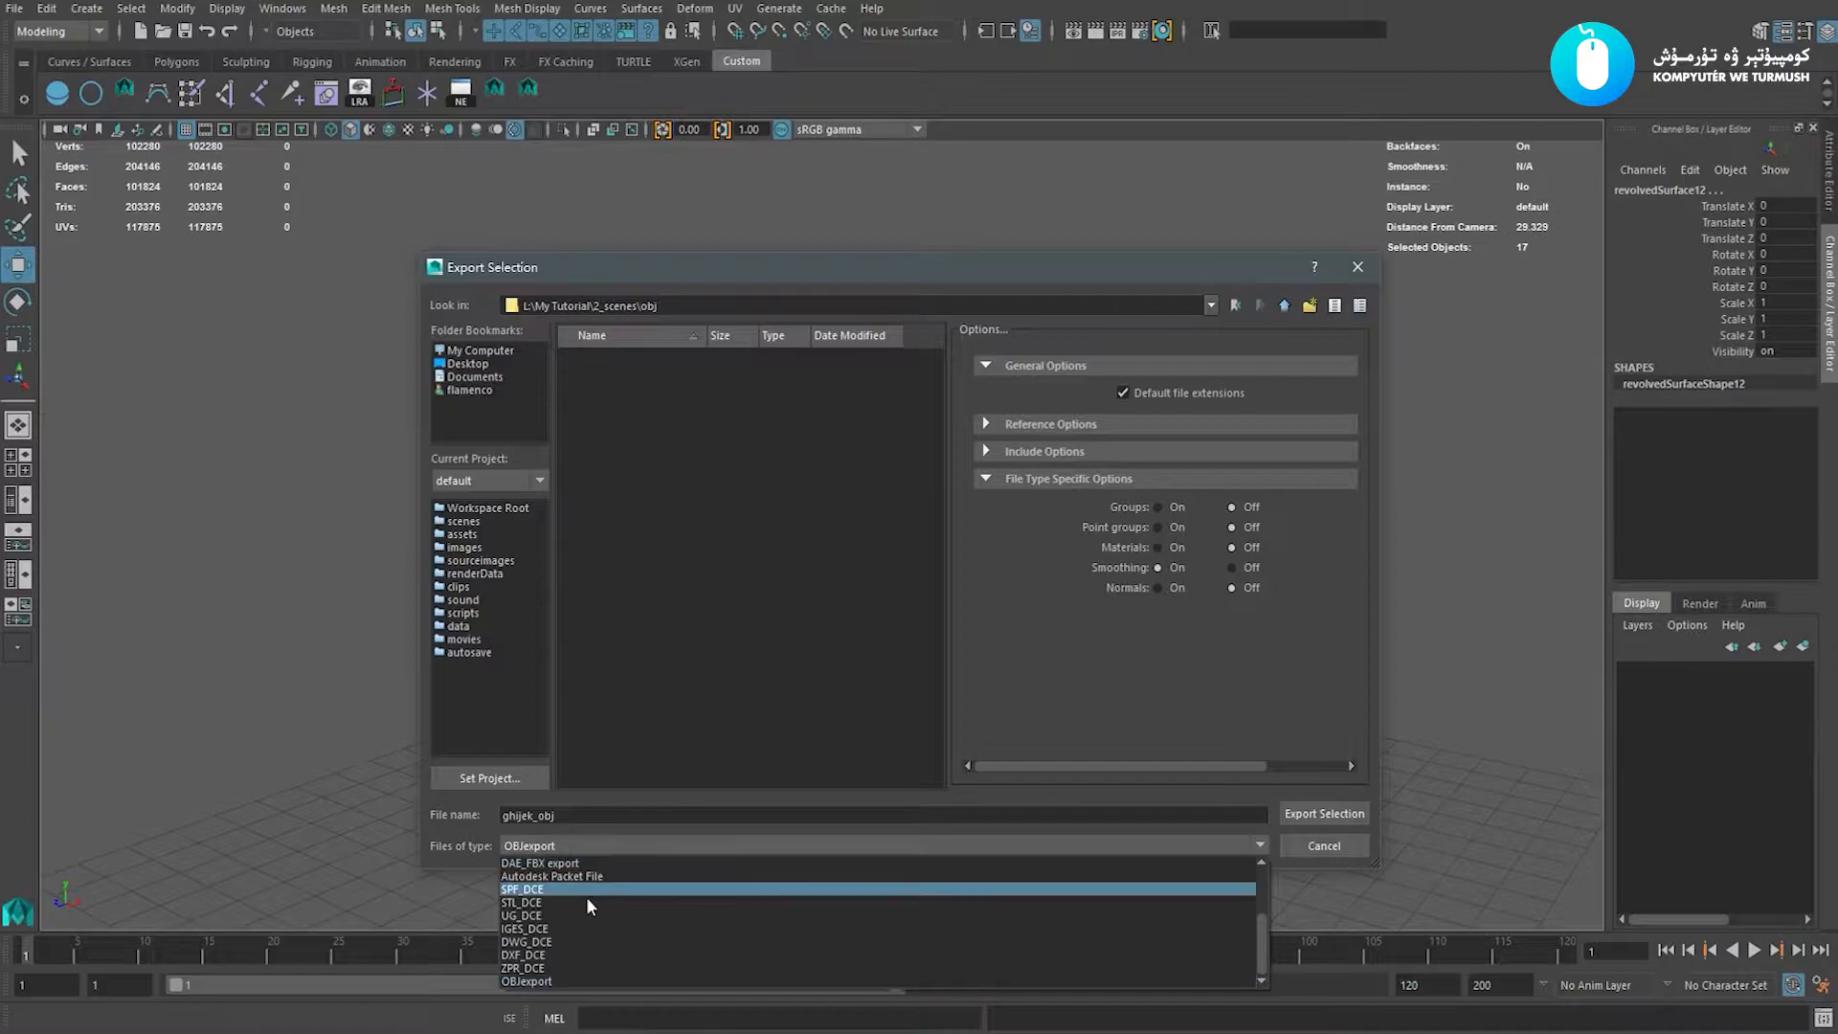
left_click(597, 984)
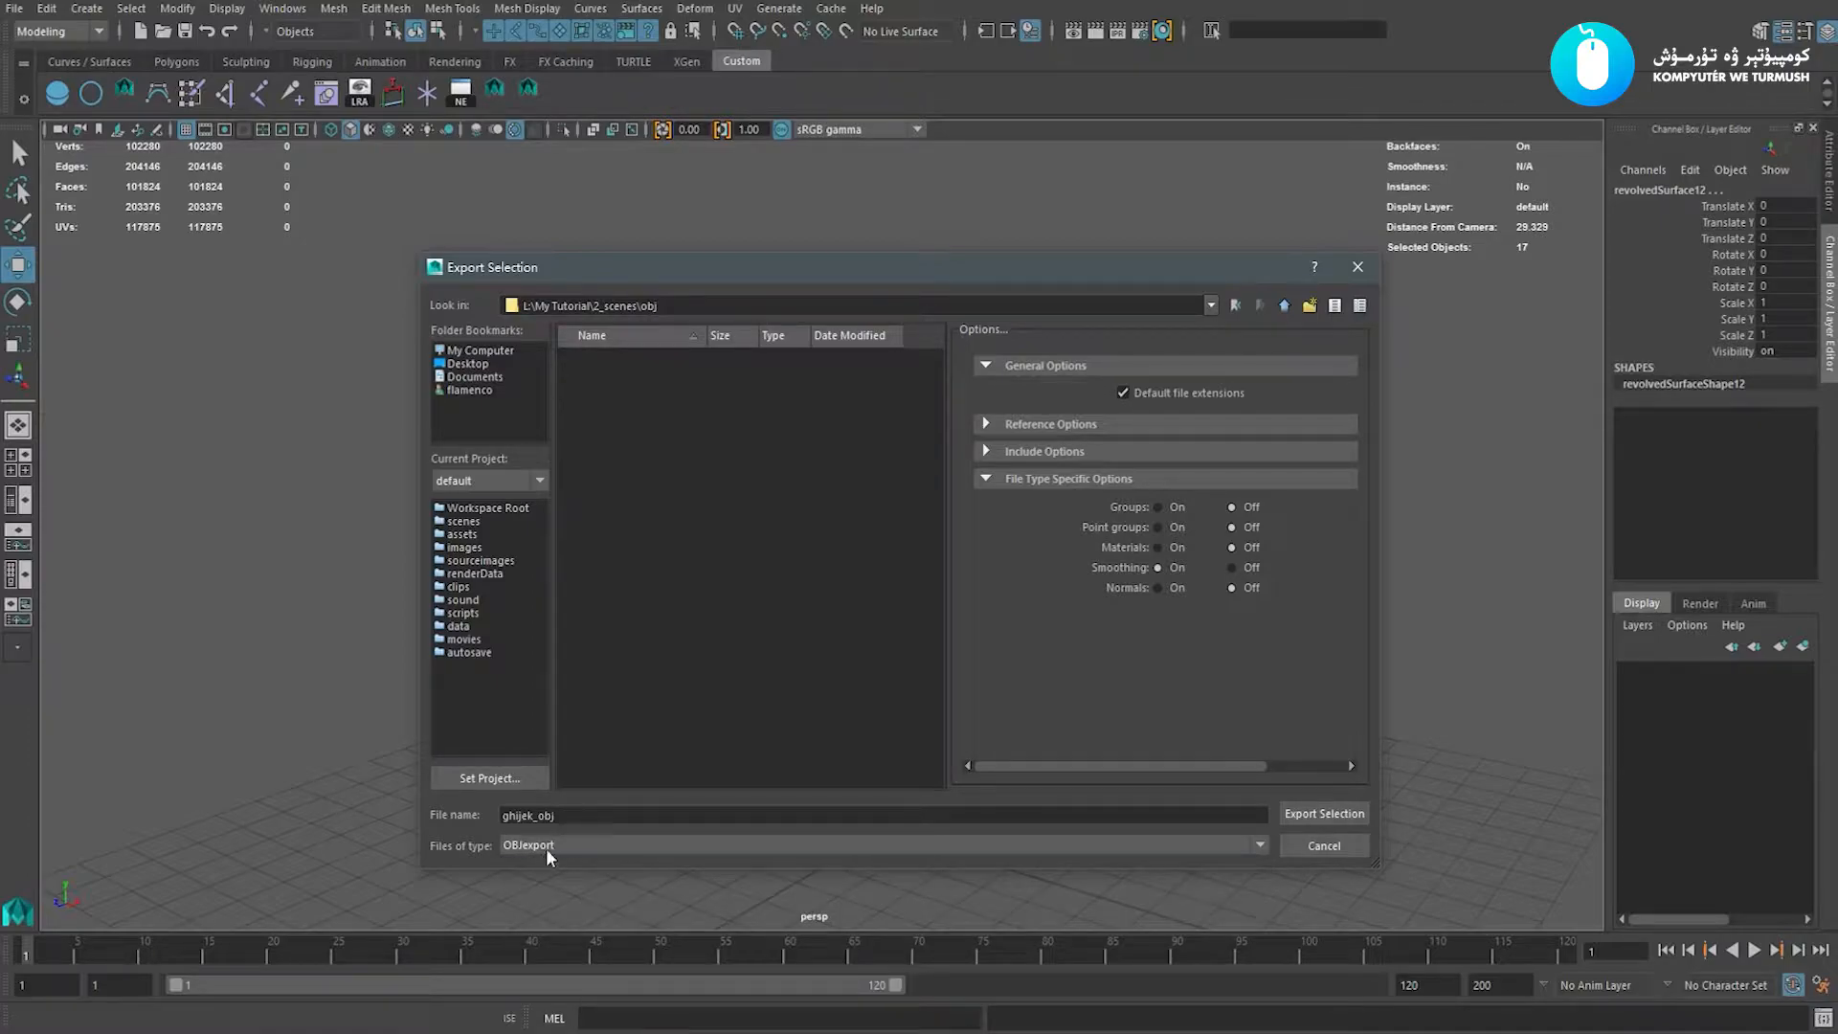
left_click(1314, 815)
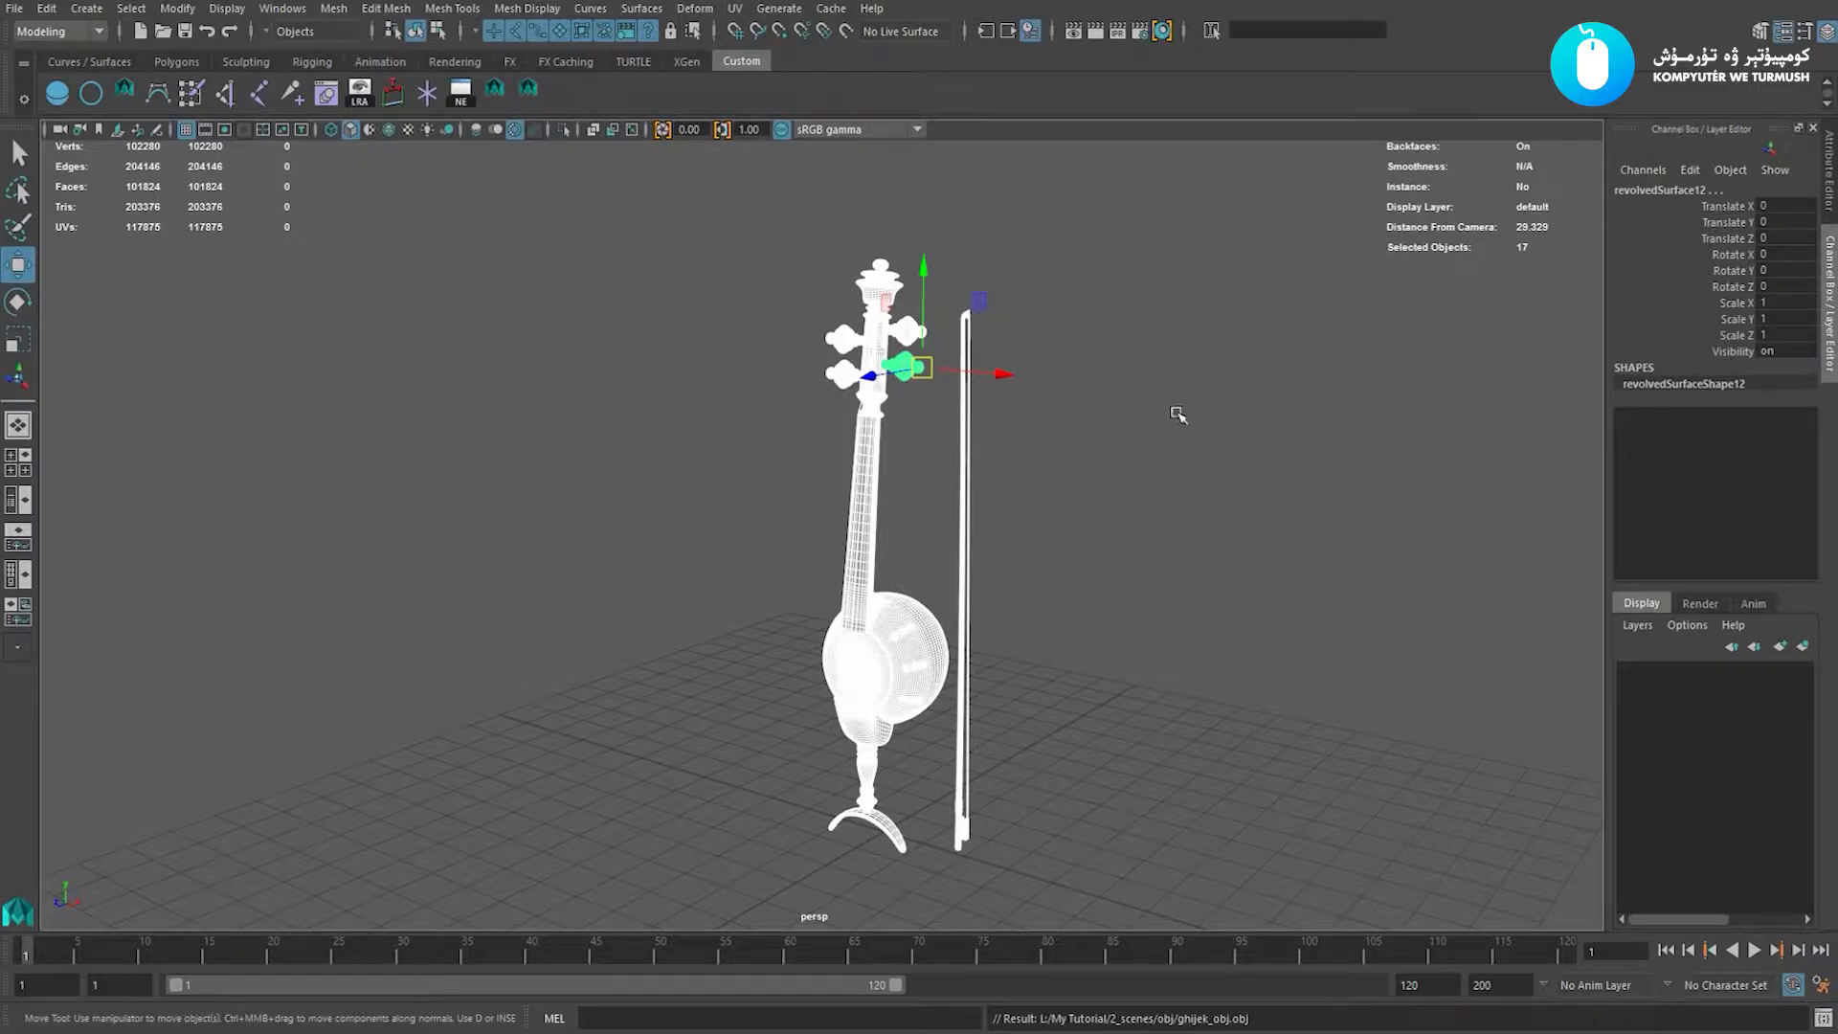
left_click(1179, 417)
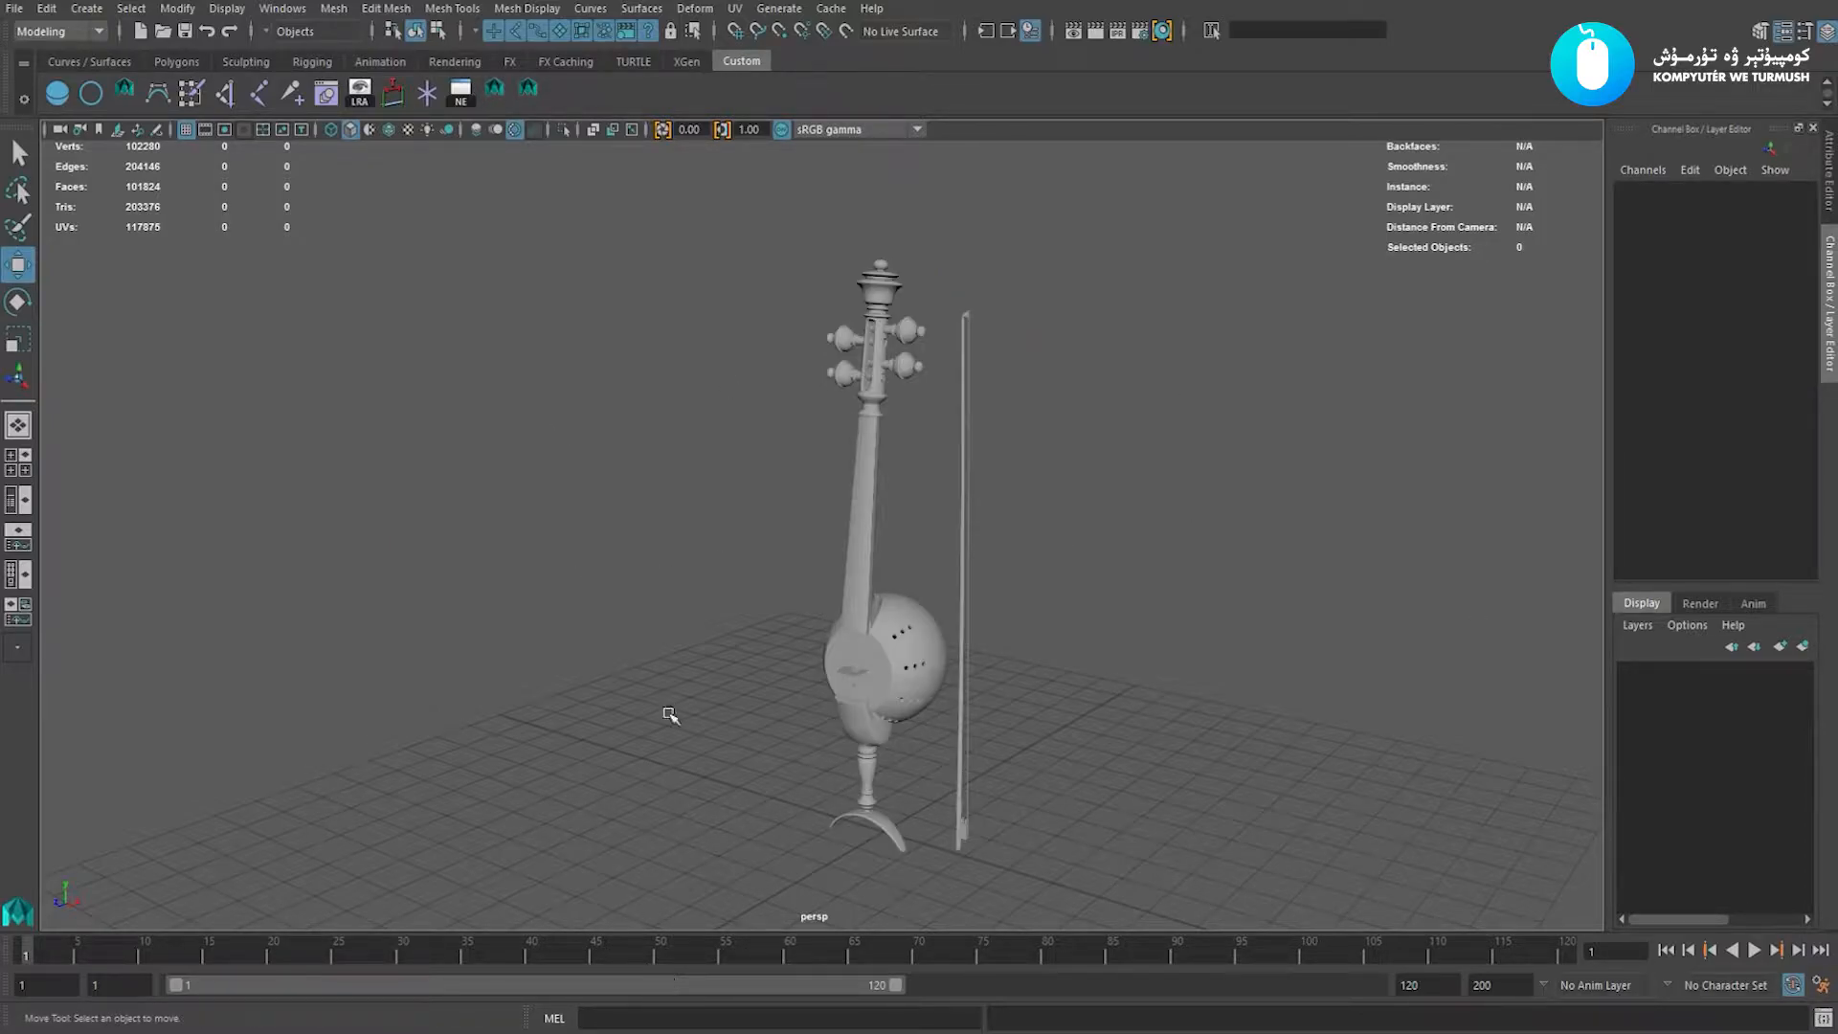
Switch to Unfold3D and load ghijek_obj.obj from the obj folder
key("super+Tab")
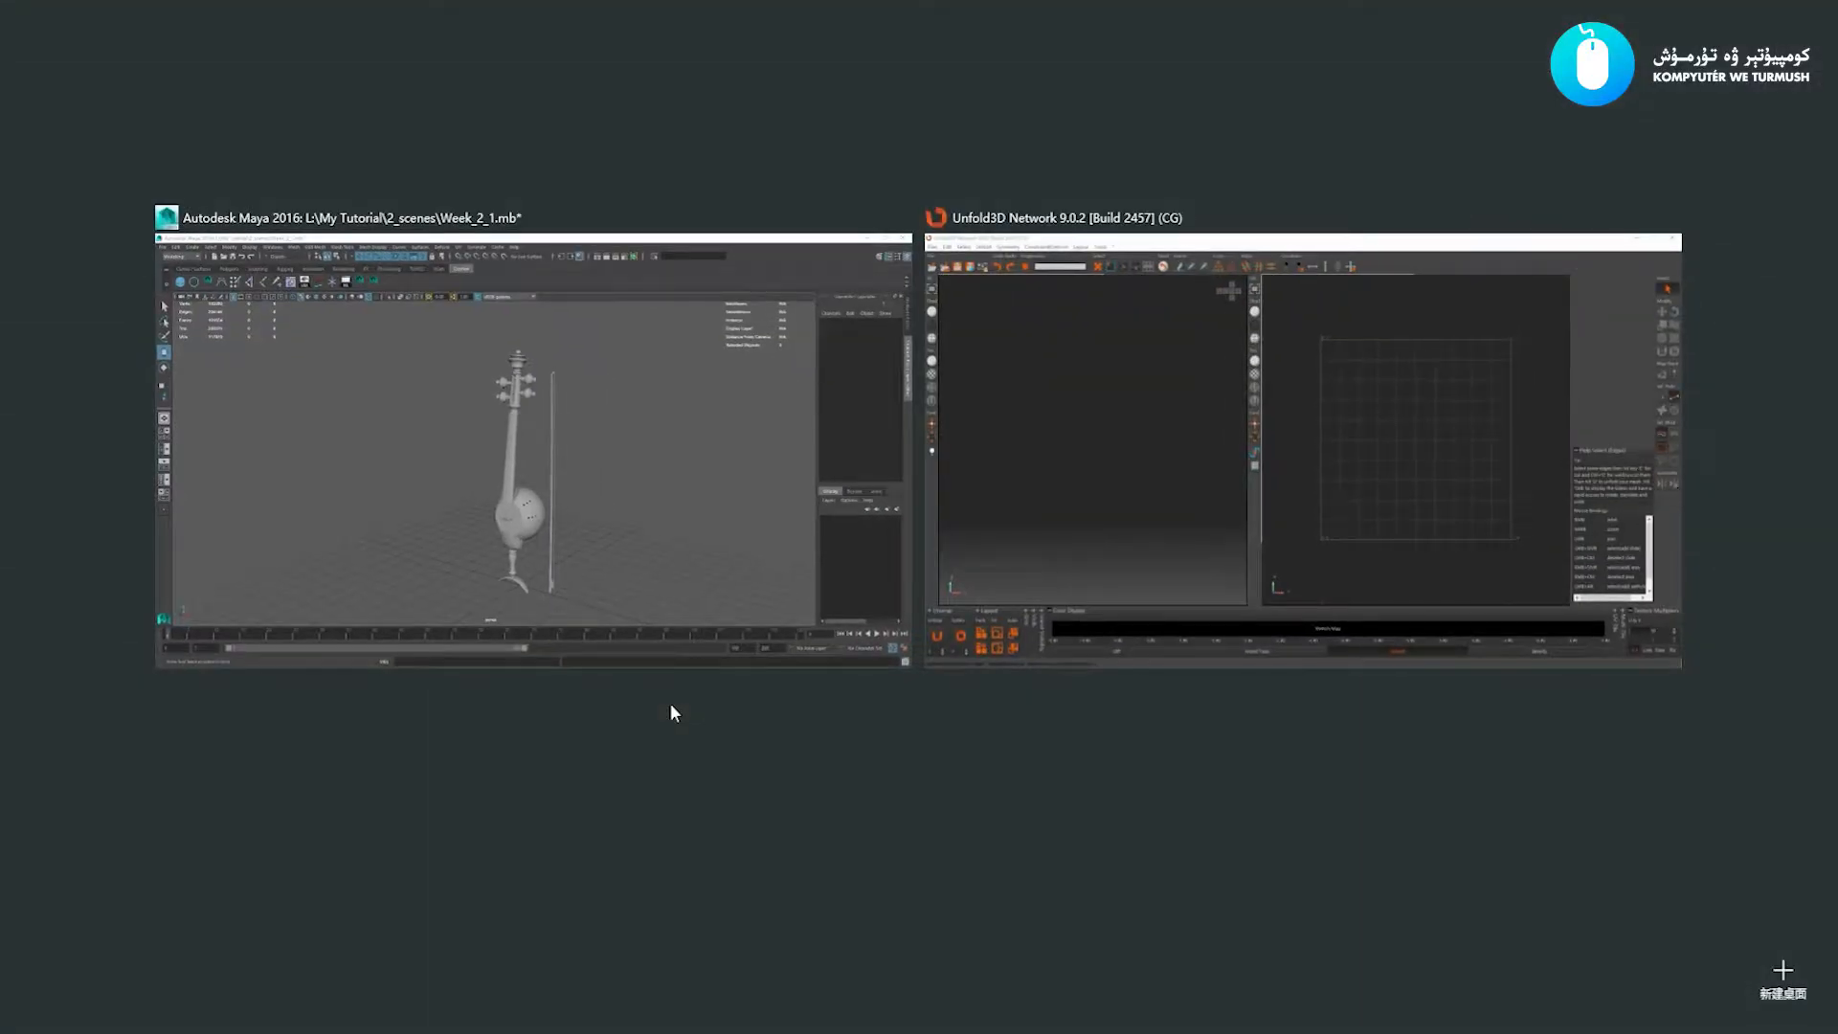
left_click(1013, 534)
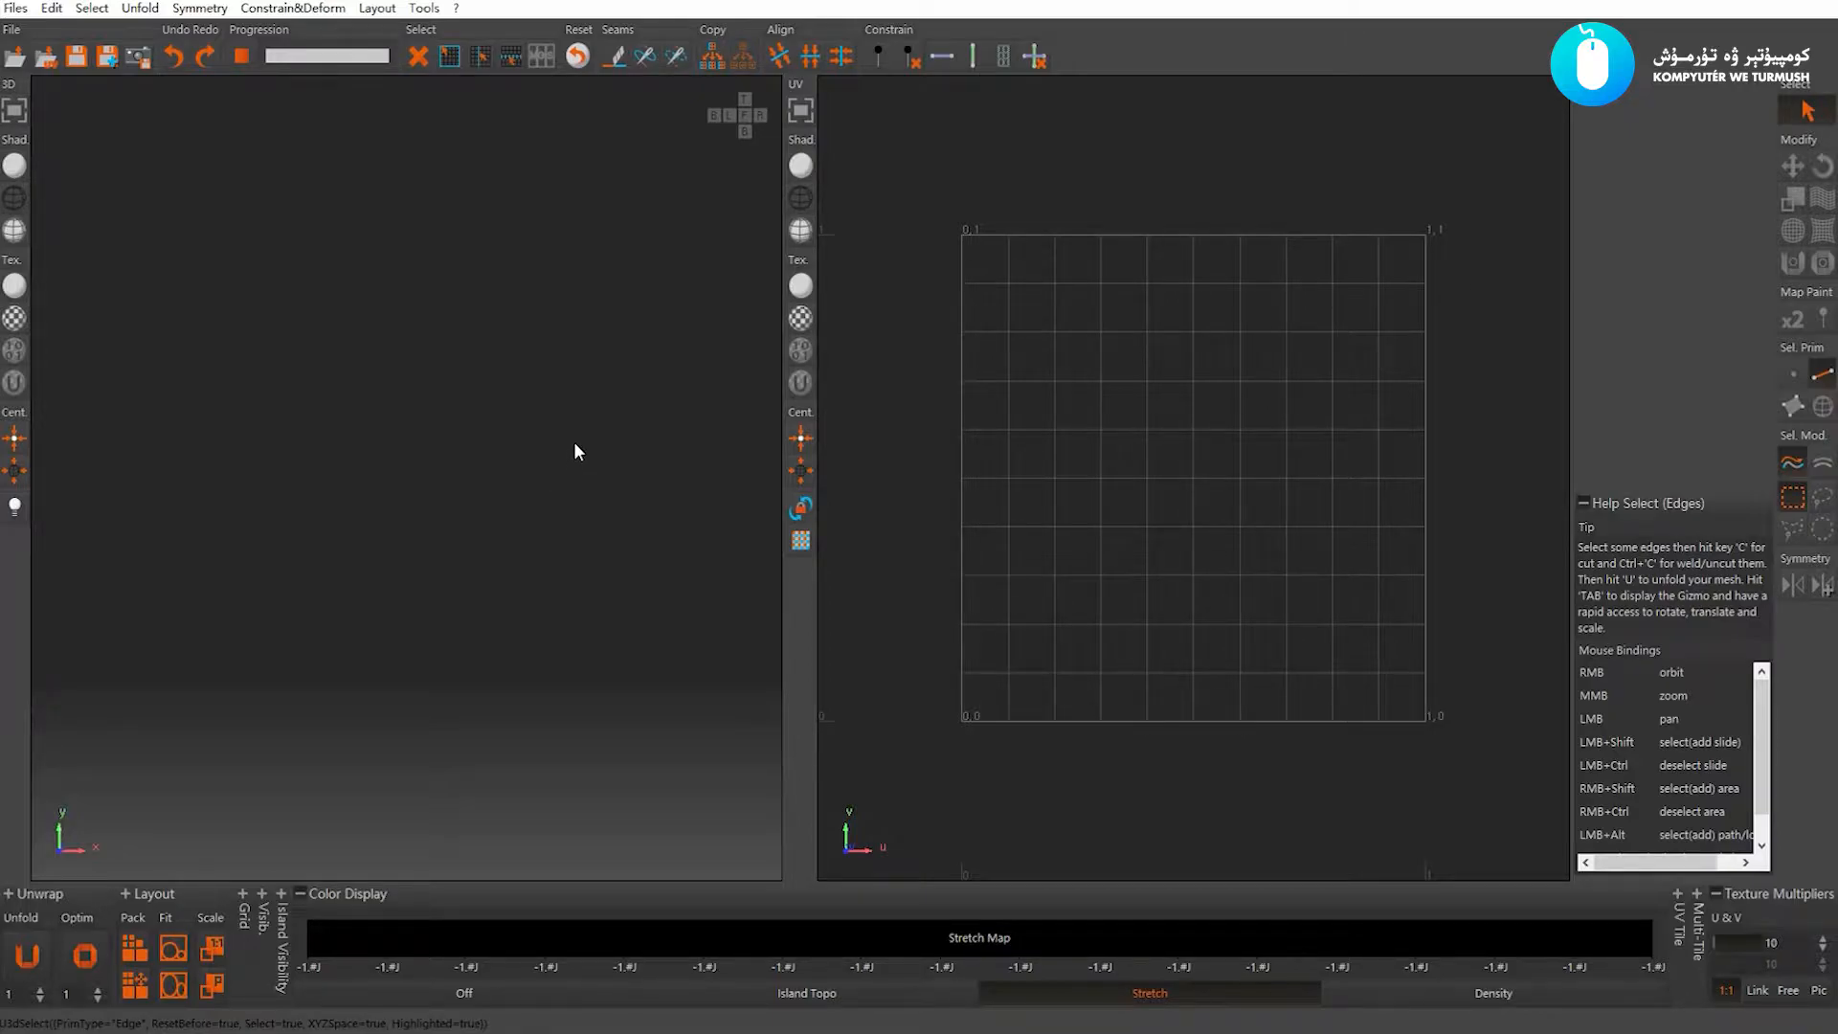
left_click(16, 56)
double_click(244, 228)
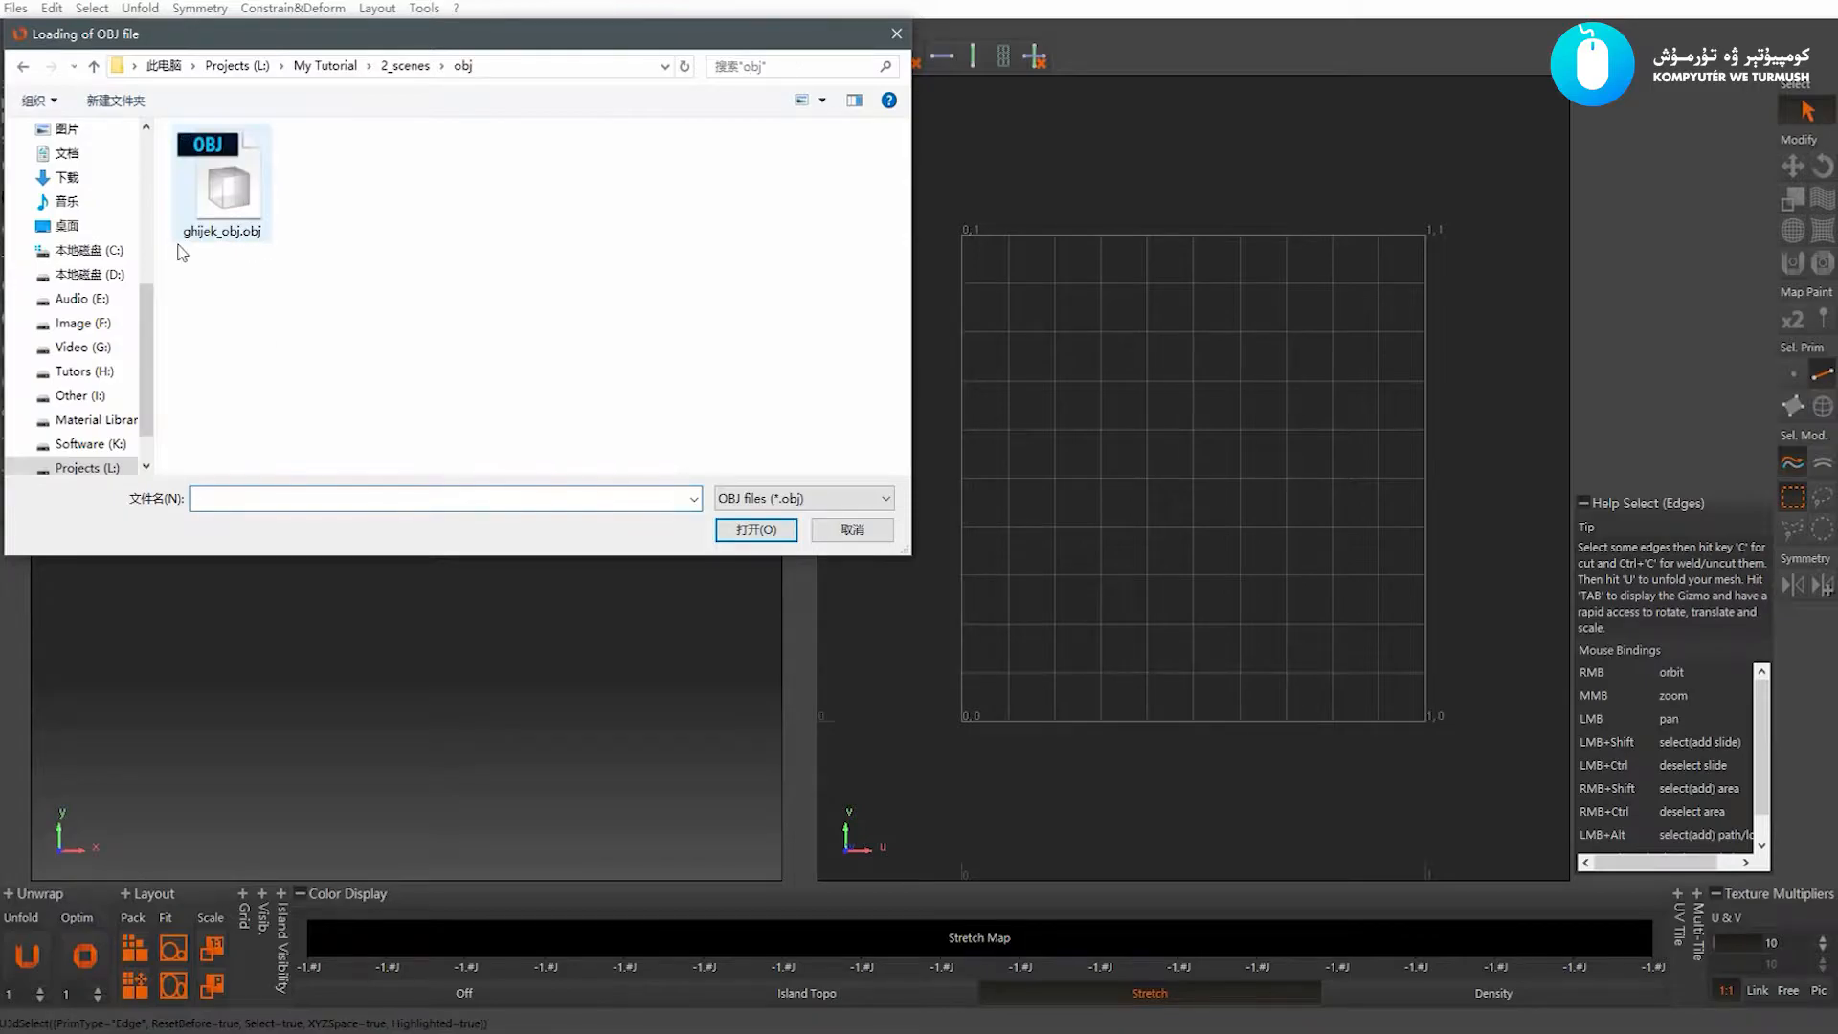
double_click(243, 170)
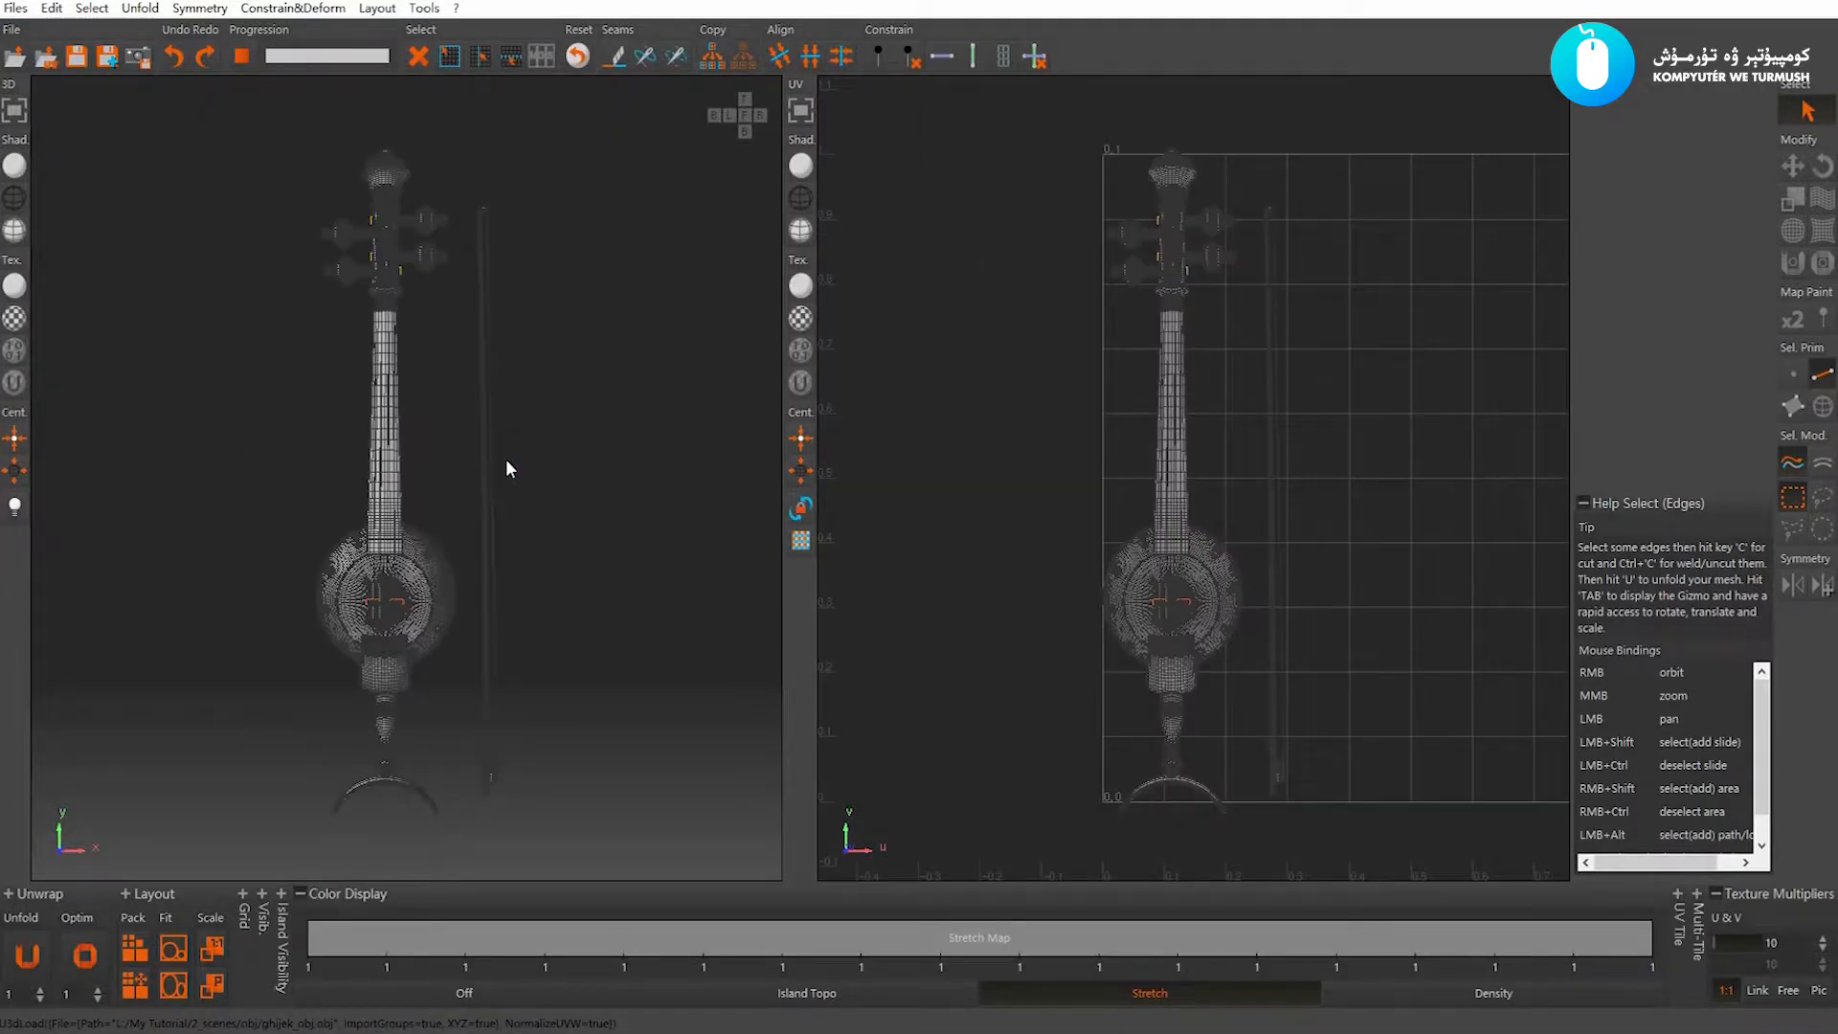
Set the mouse bindings to the Autodesk Maya preset and save them for next sessions
right_click_drag(542, 501, 685, 476)
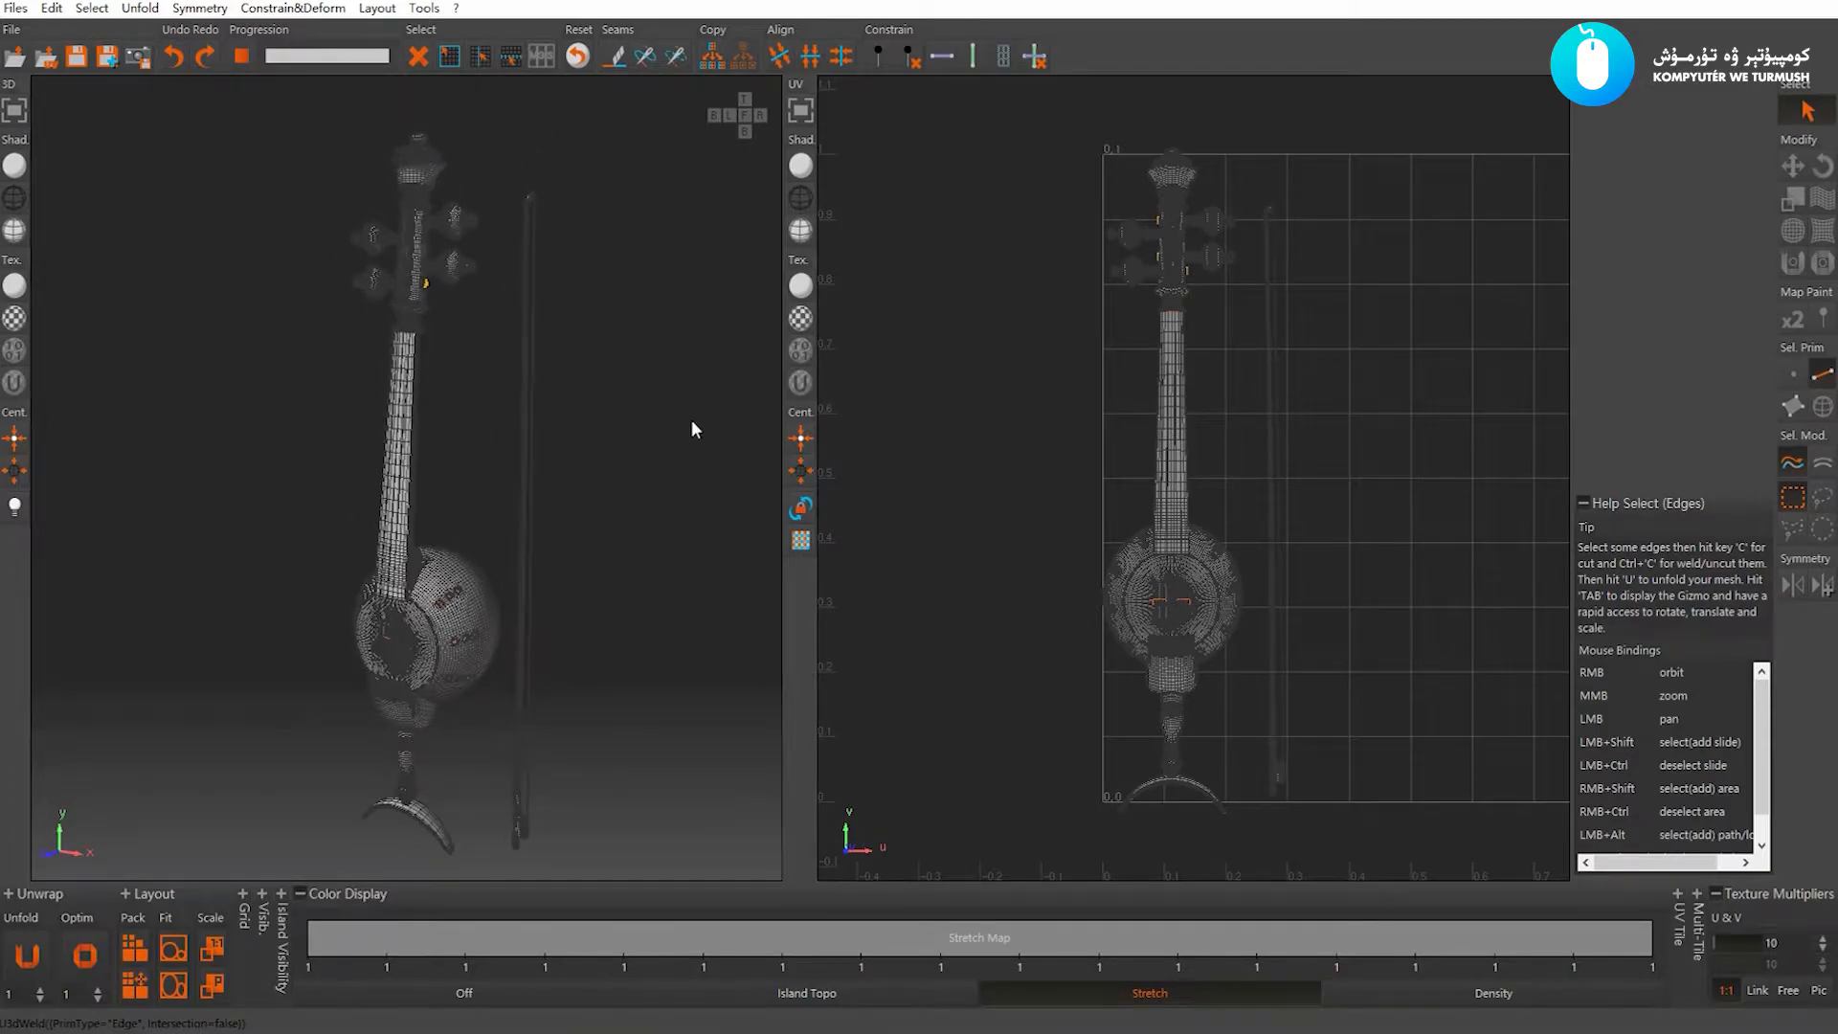
right_click_drag(508, 511, 553, 498)
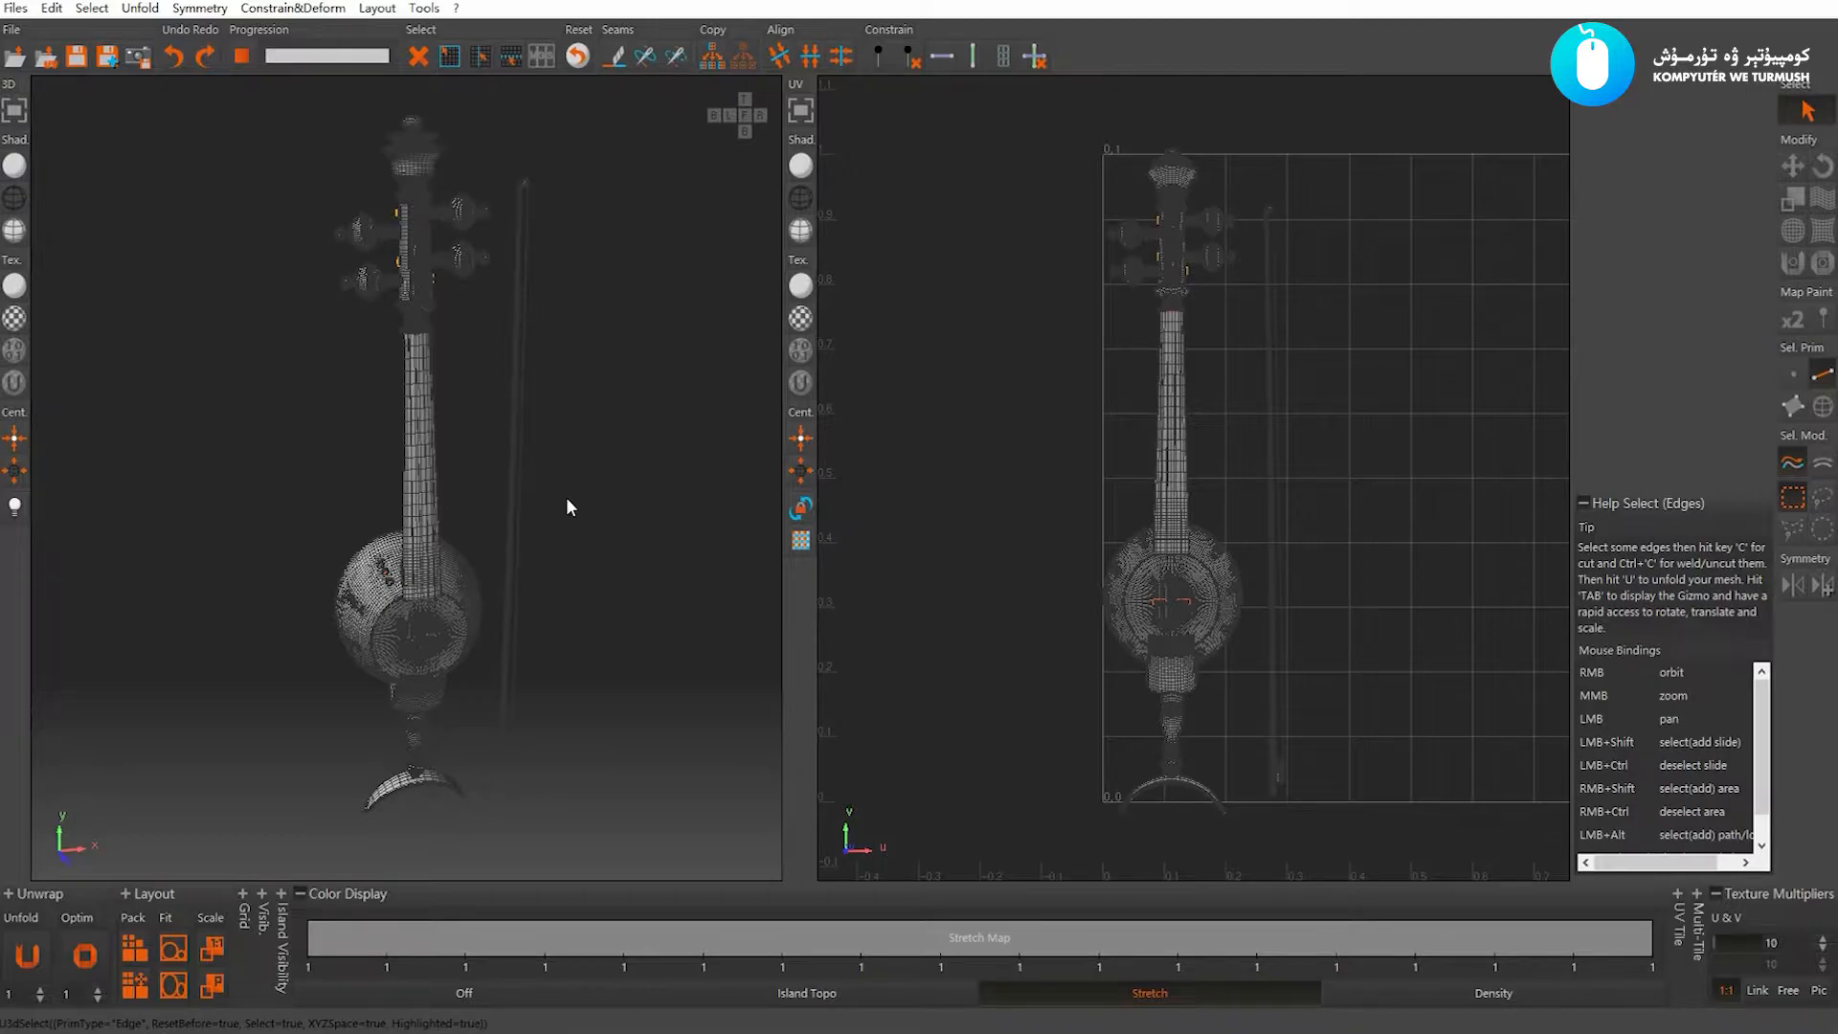
right_click_drag(567, 499, 629, 415)
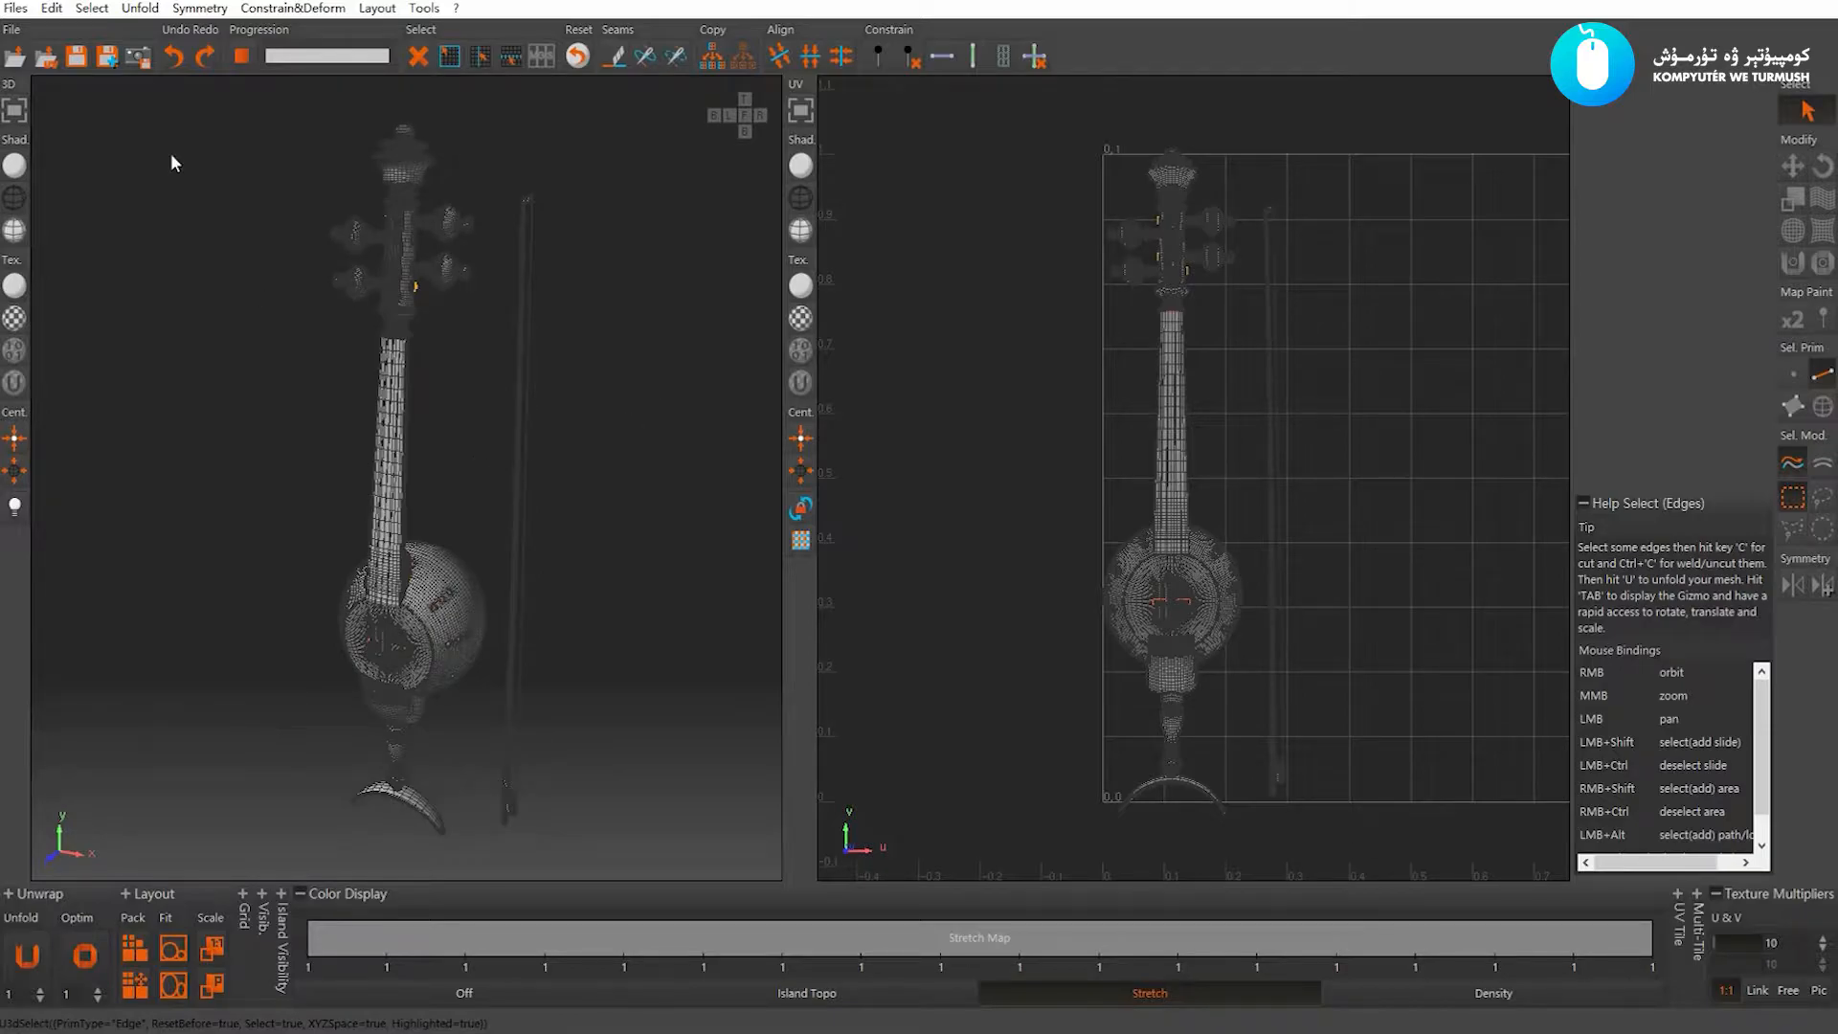
left_click(51, 8)
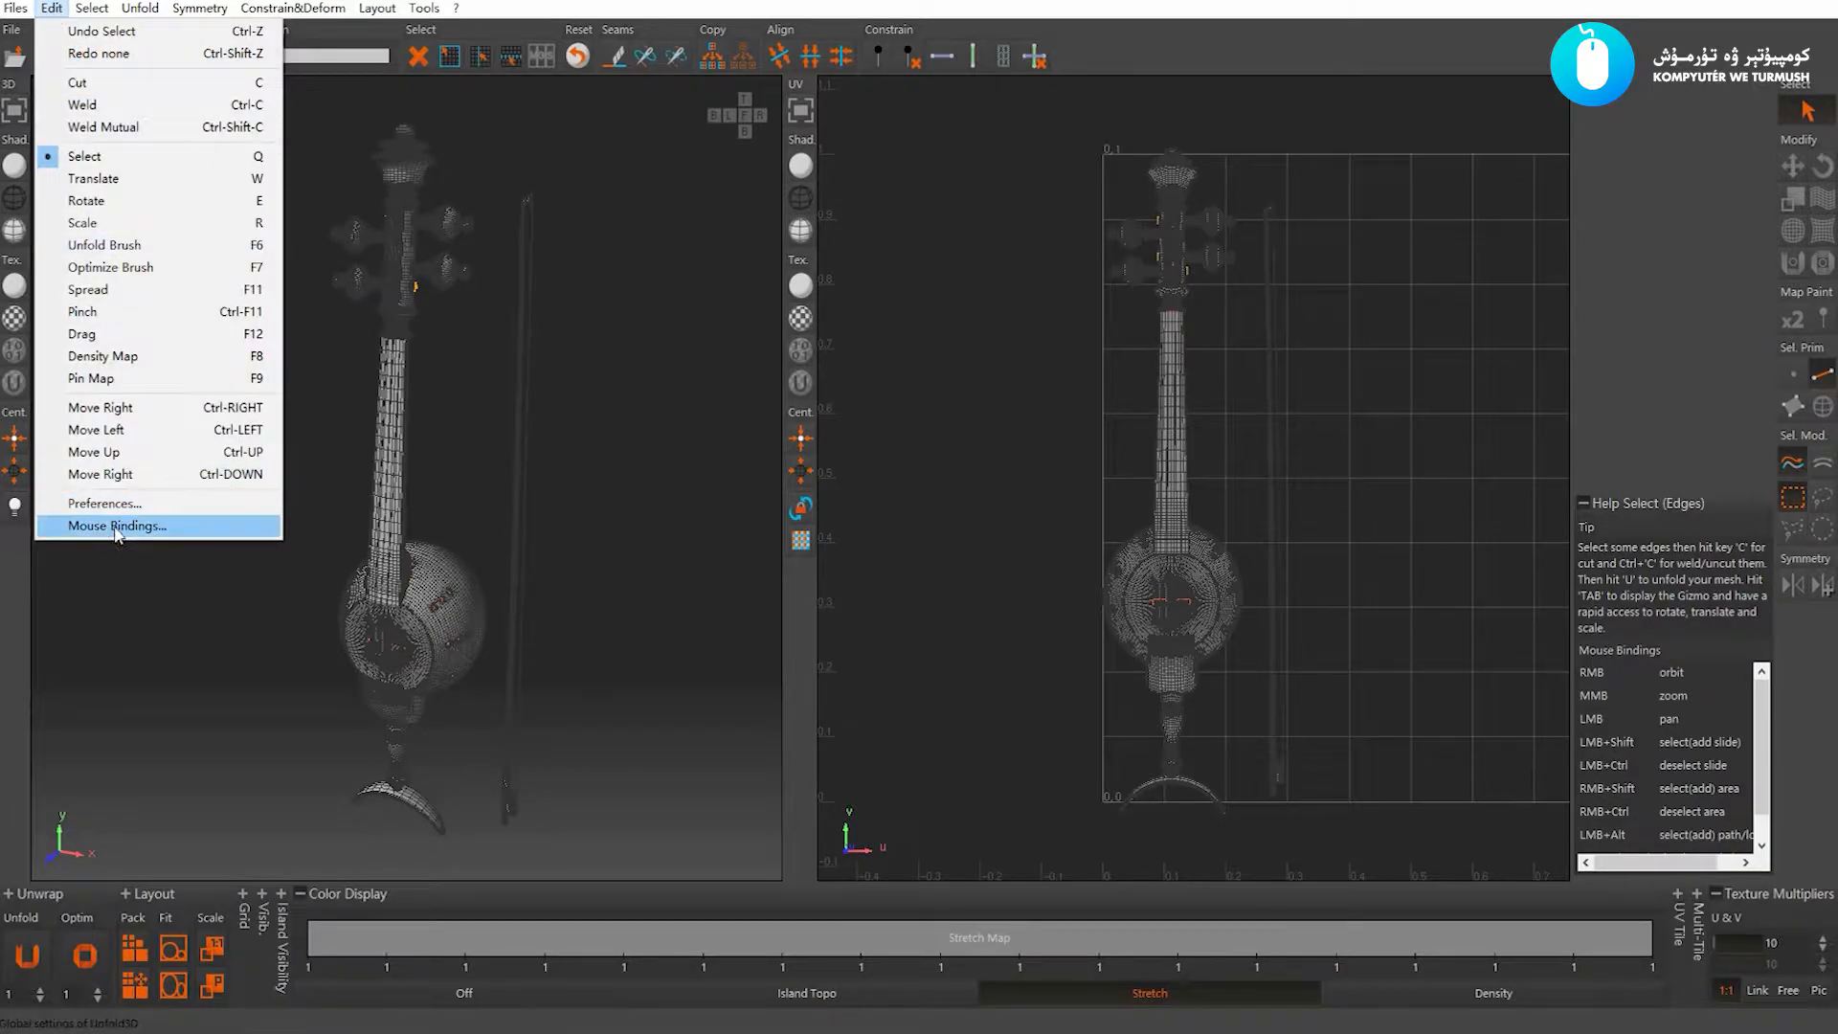
left_click(192, 533)
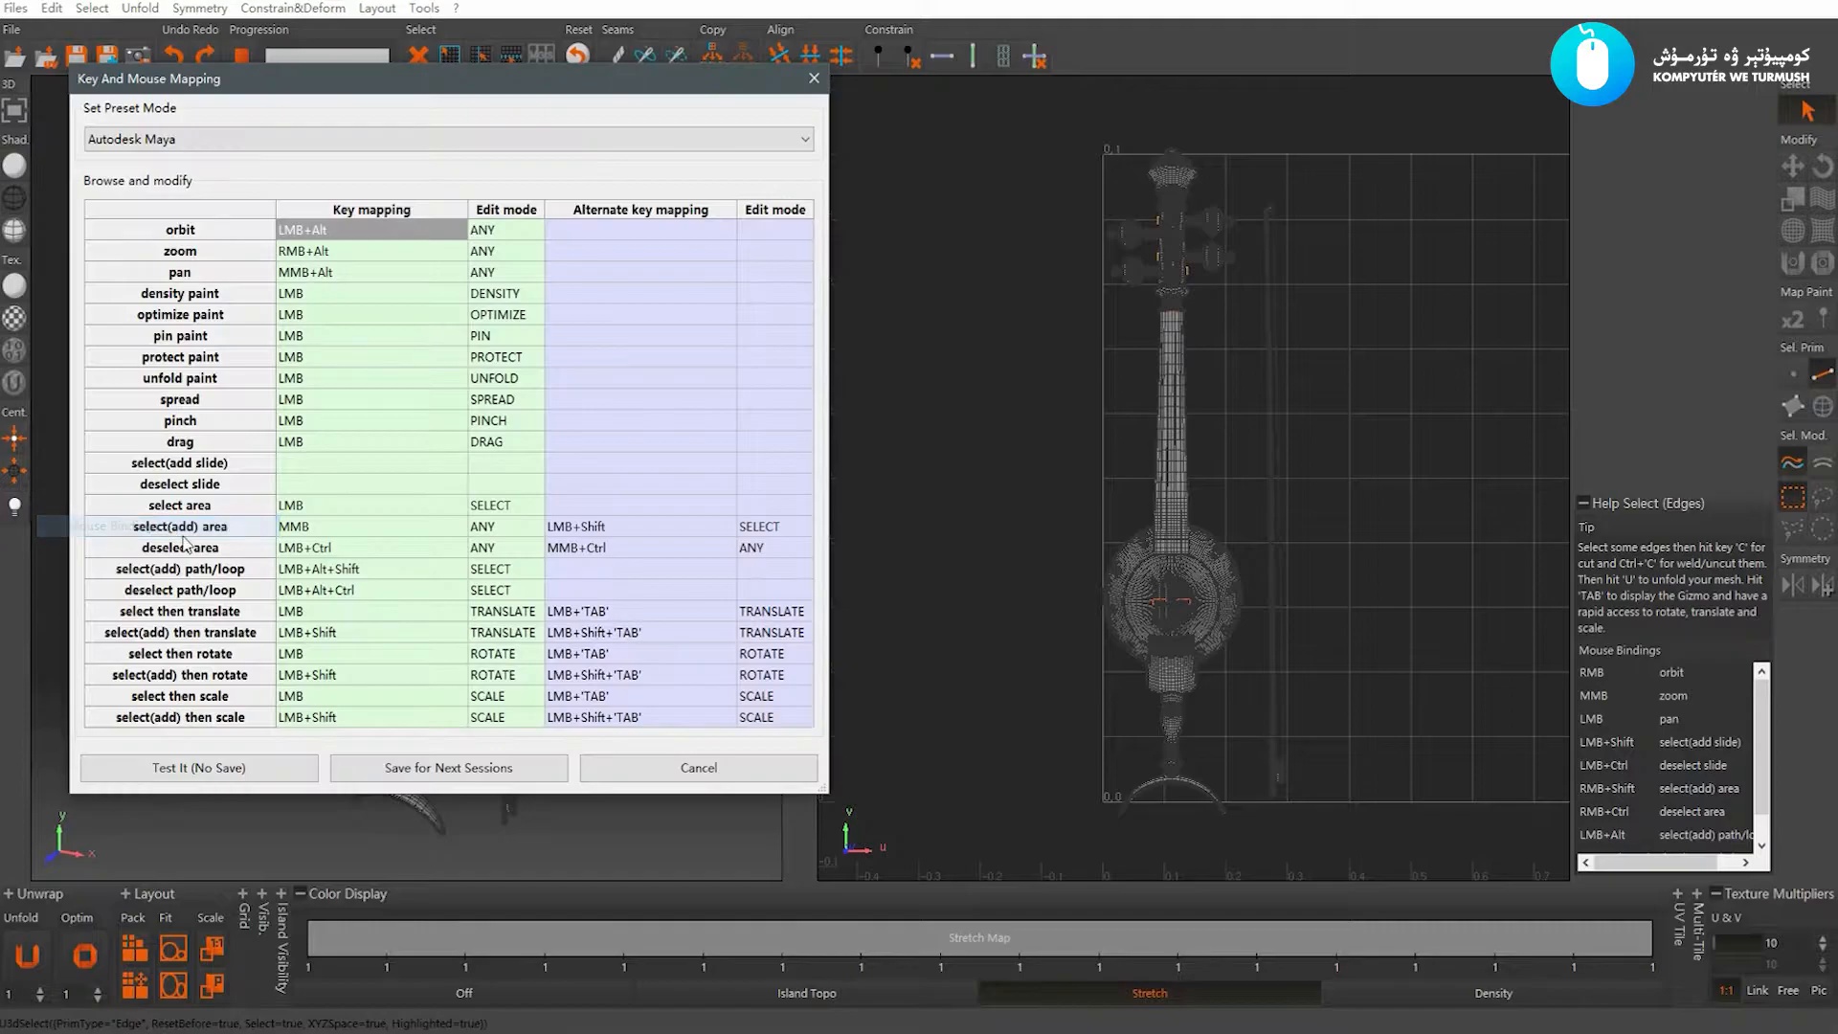
left_click(283, 143)
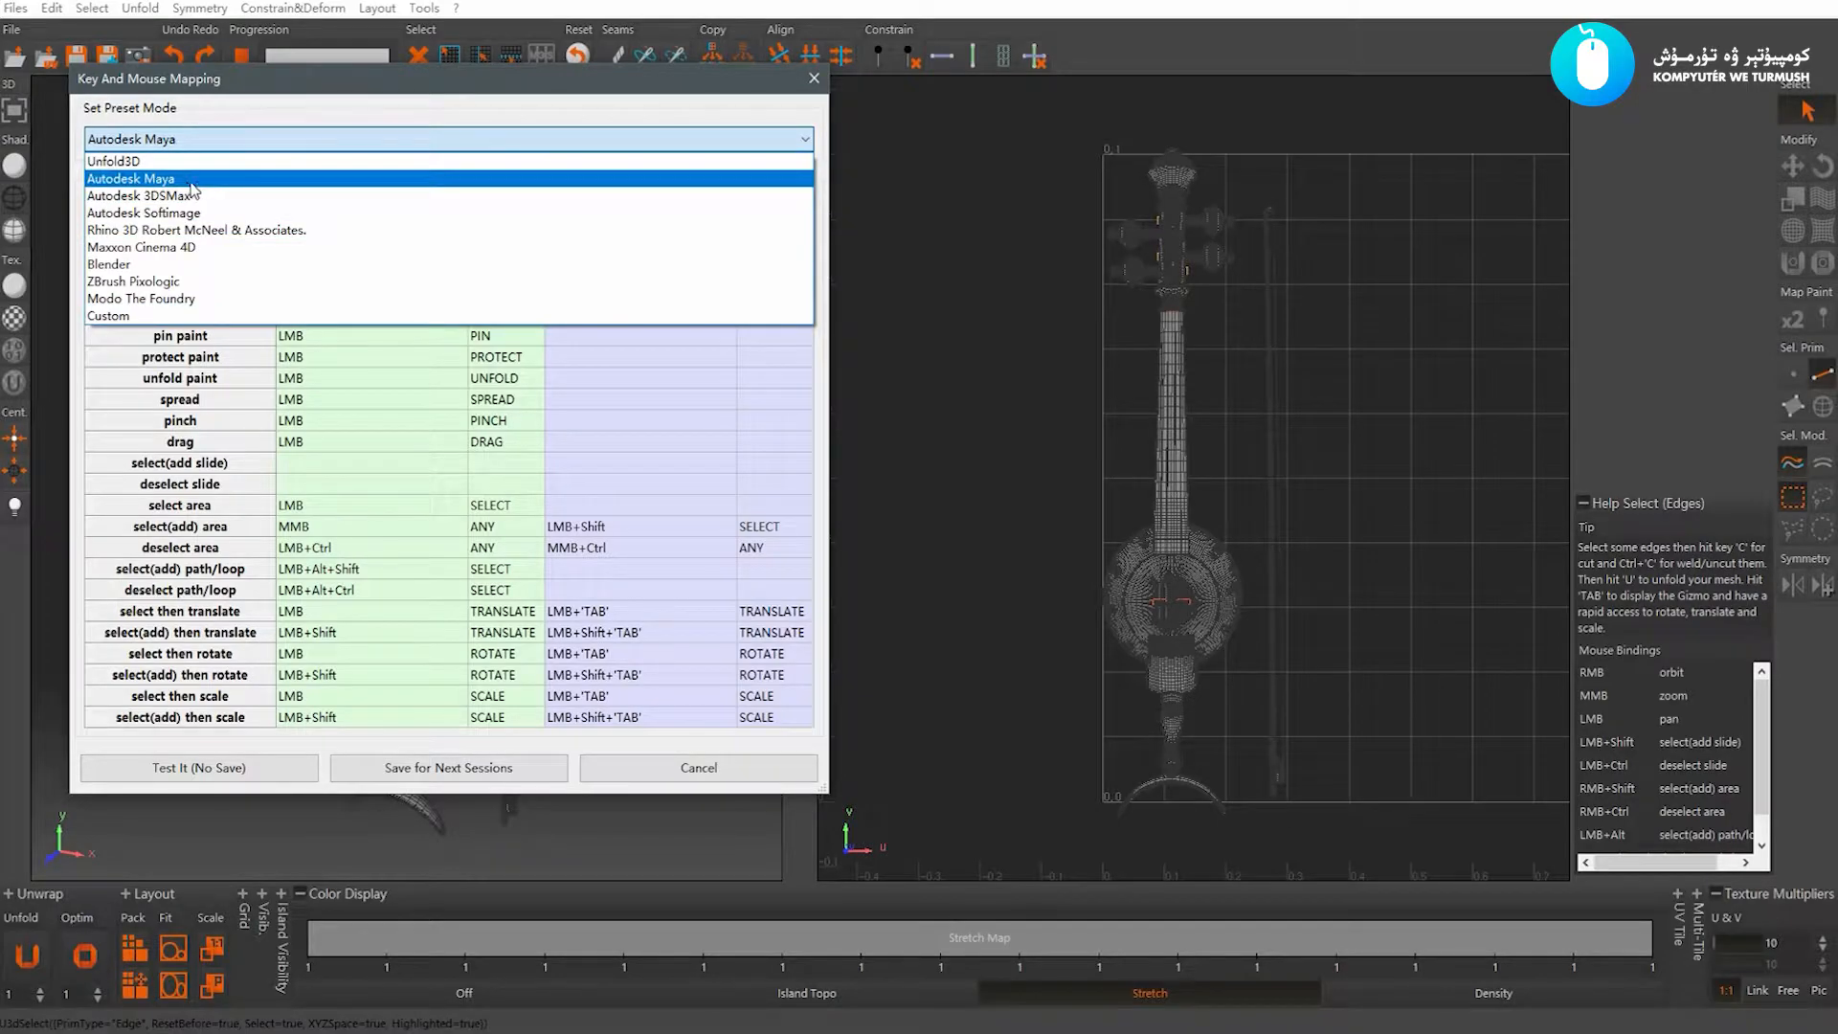
left_click(246, 182)
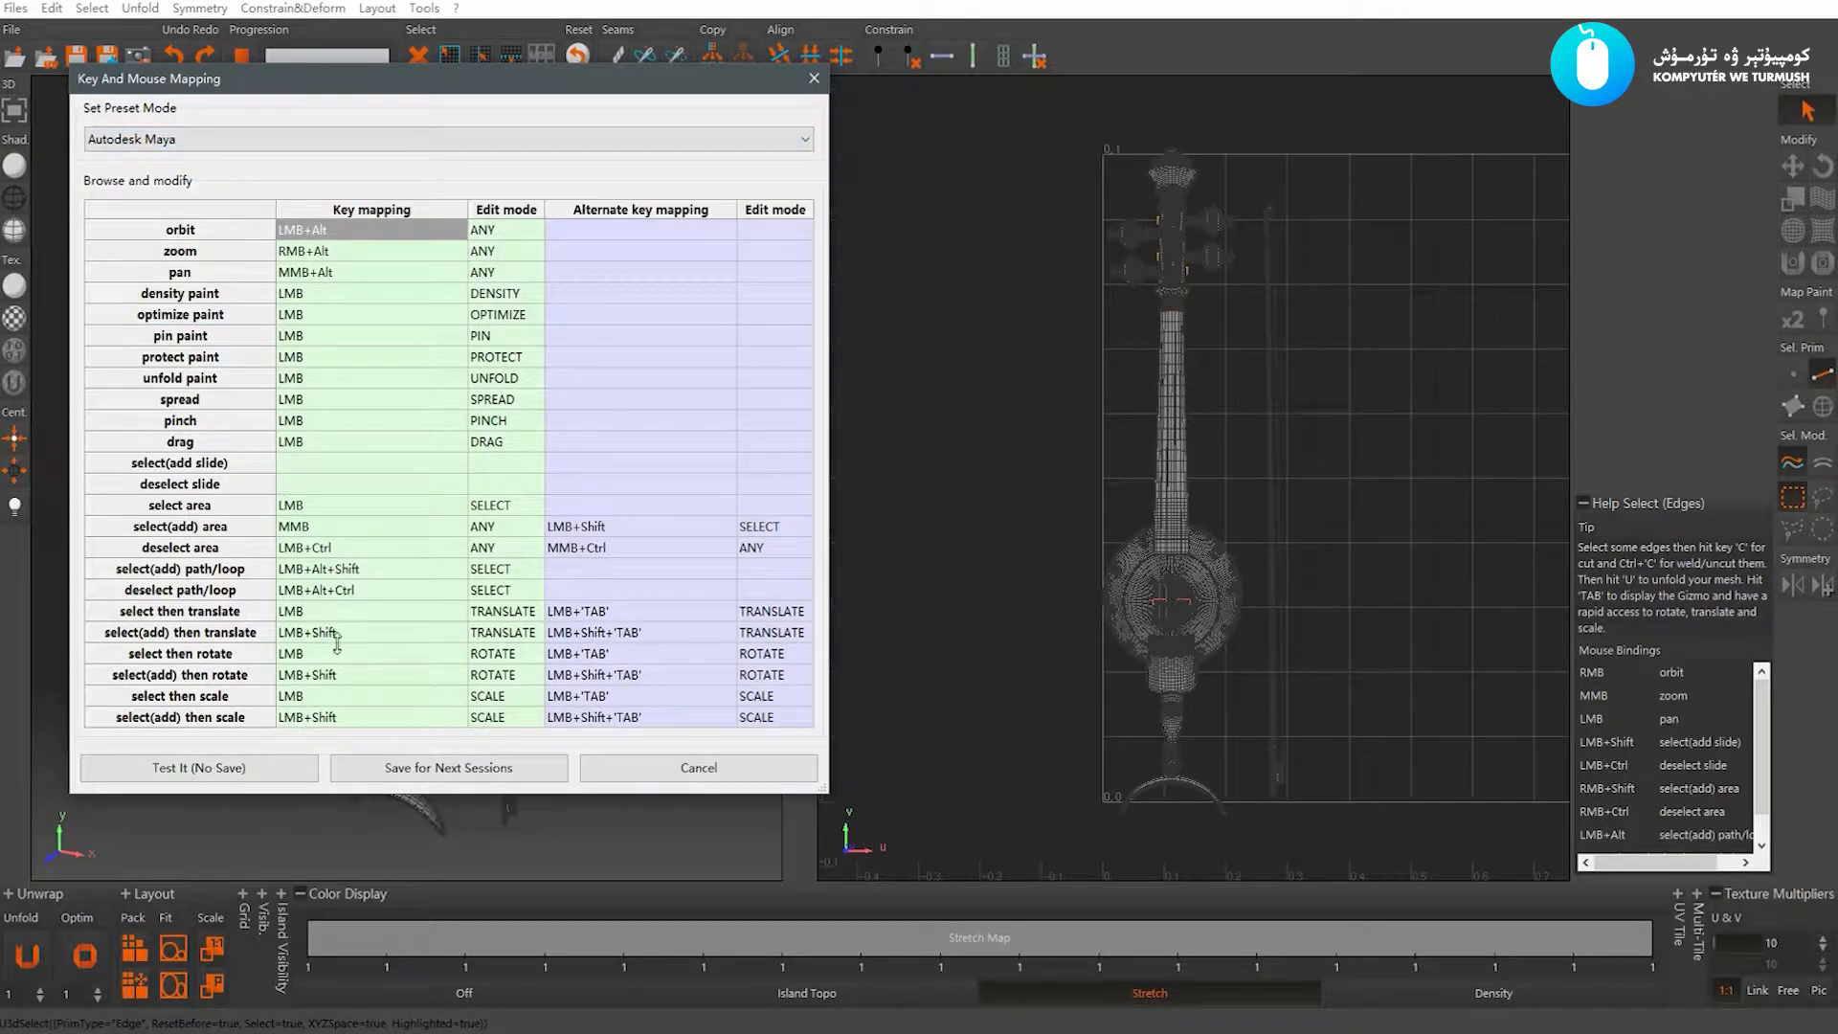
left_click(378, 768)
Select the upper tuning peg on the bow side as an island and isolate it
left_click_drag(578, 603, 583, 597, "alt")
right_click_drag(583, 596, 600, 455, "alt")
middle_click_drag(600, 456, 600, 517, "alt")
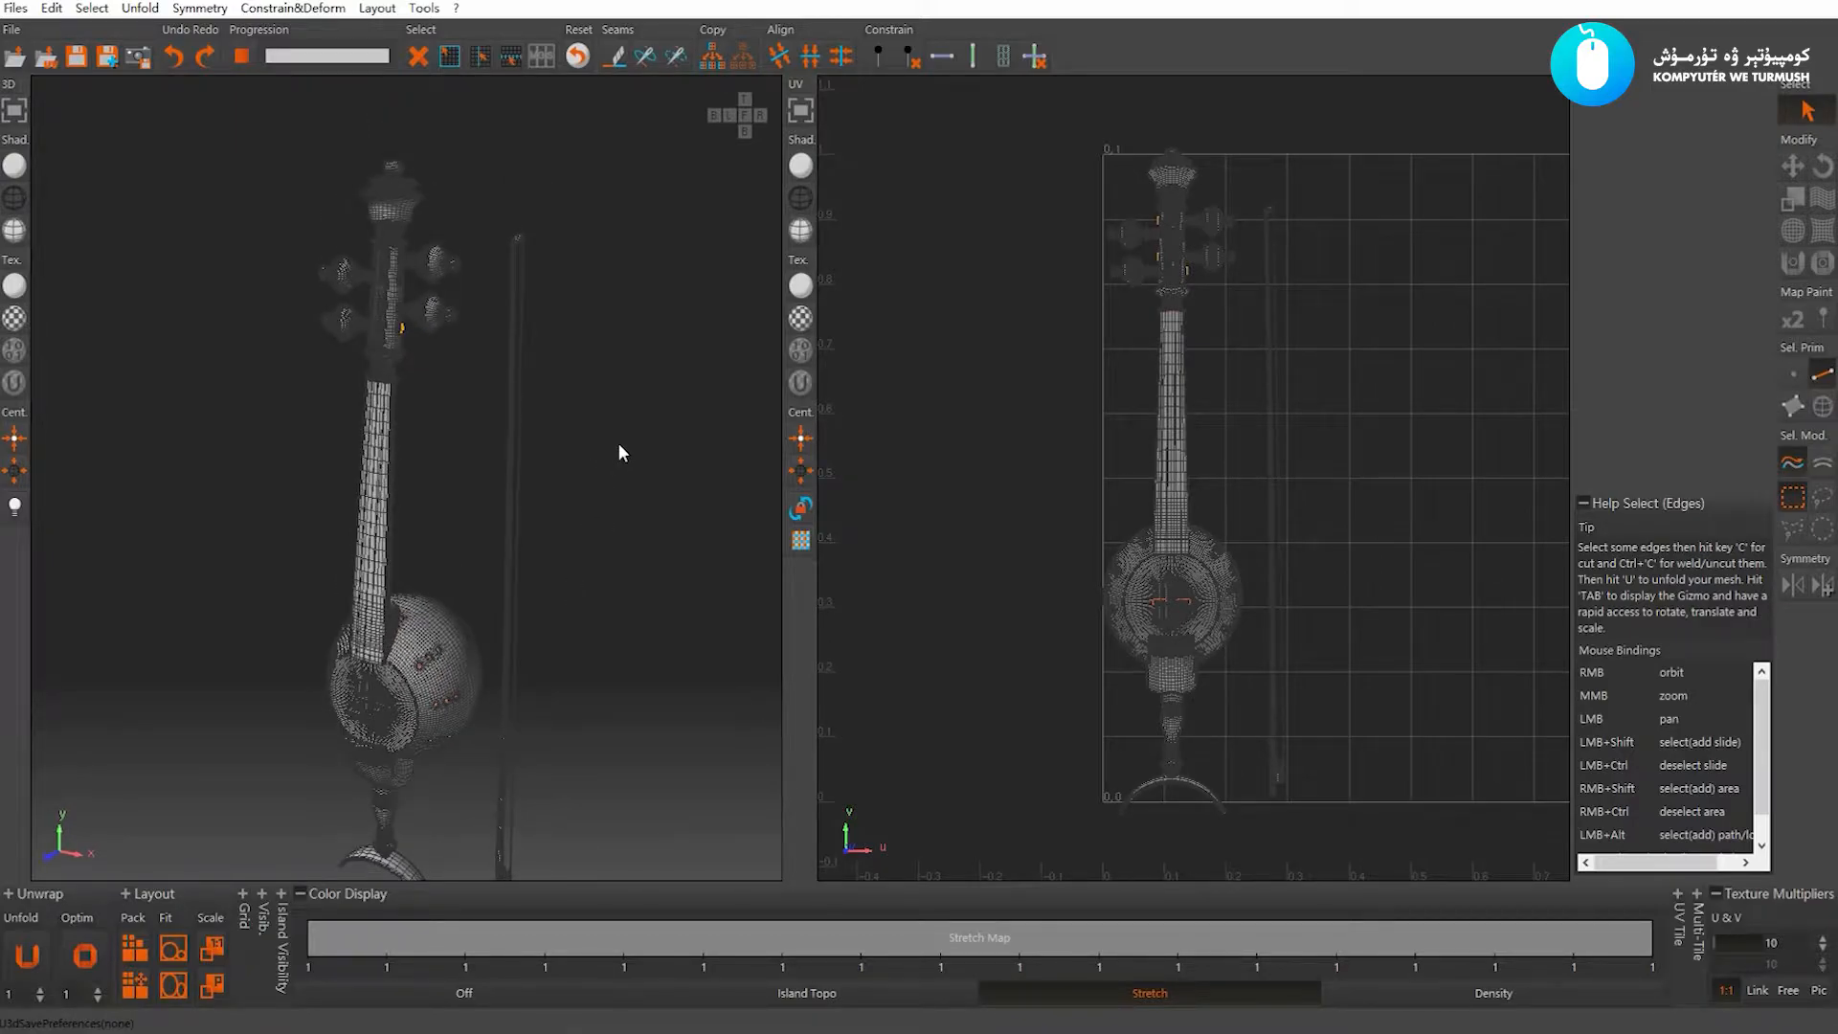
middle_click_drag(529, 221, 547, 365, "alt")
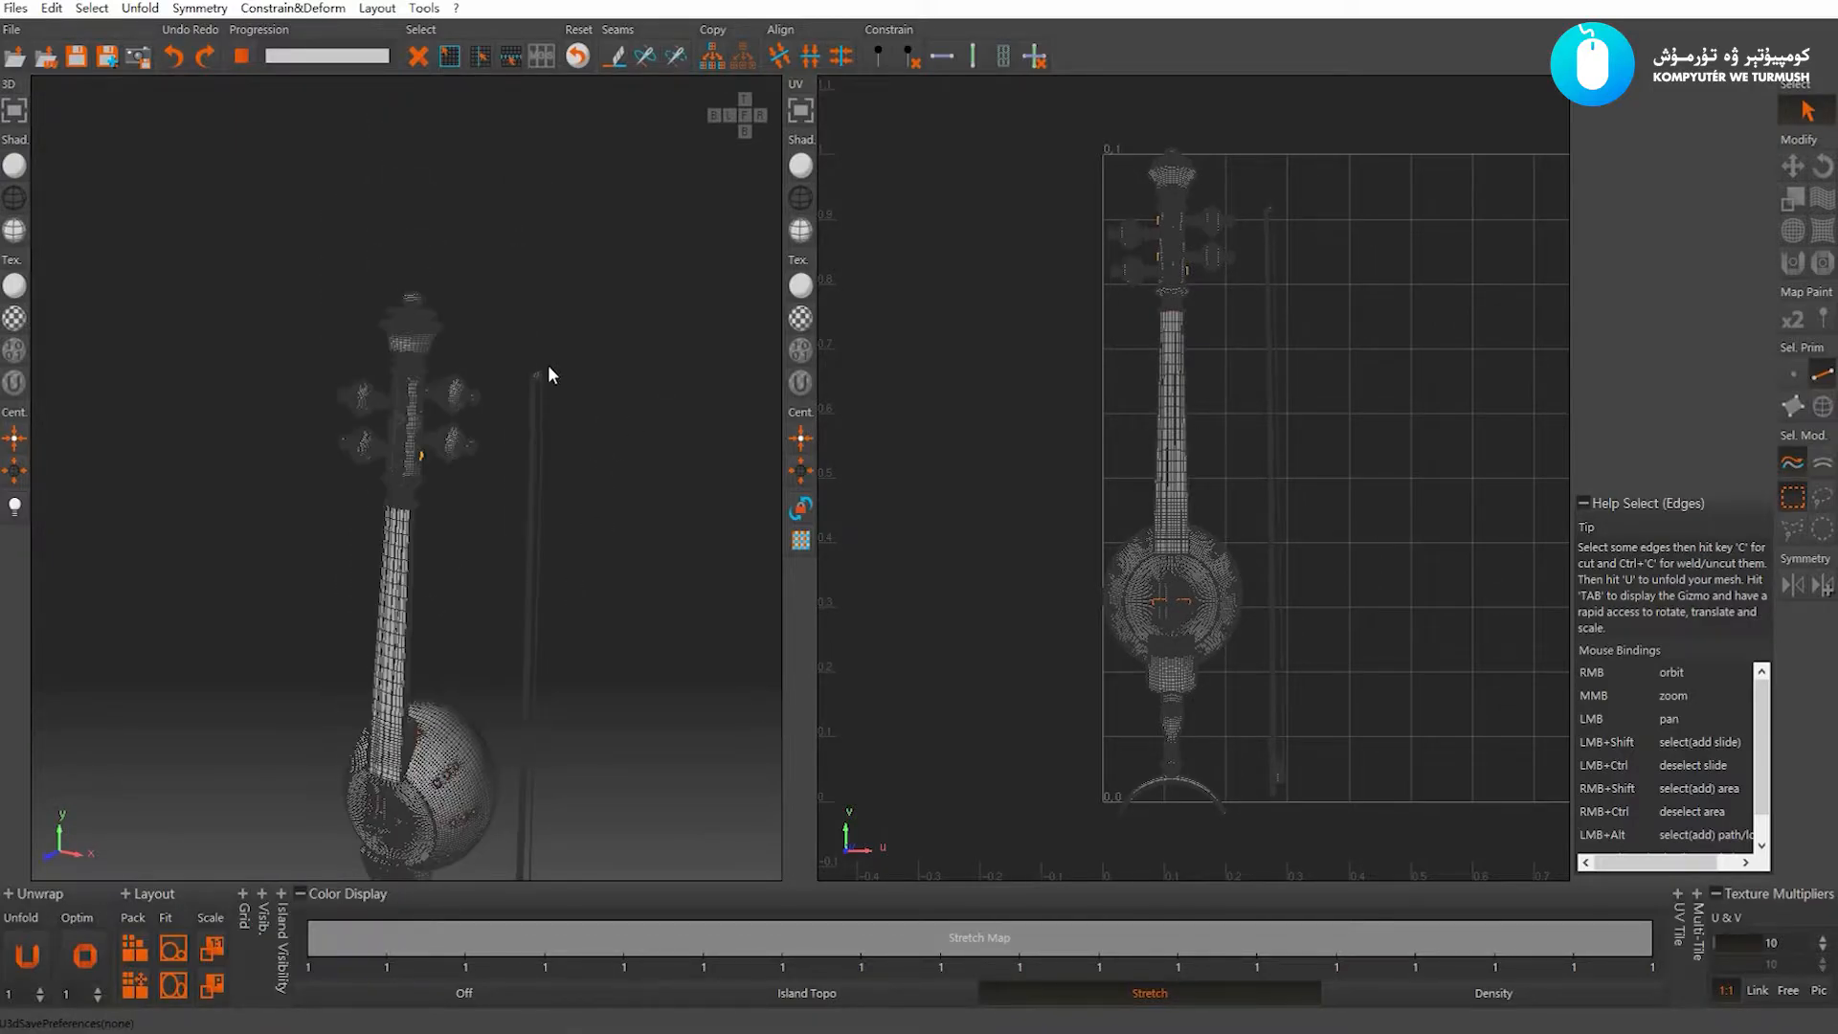
right_click_drag(548, 365, 634, 555, "alt")
middle_click_drag(465, 469, 446, 497, "alt")
left_click_drag(447, 496, 556, 484, "alt")
right_click_drag(558, 487, 554, 443)
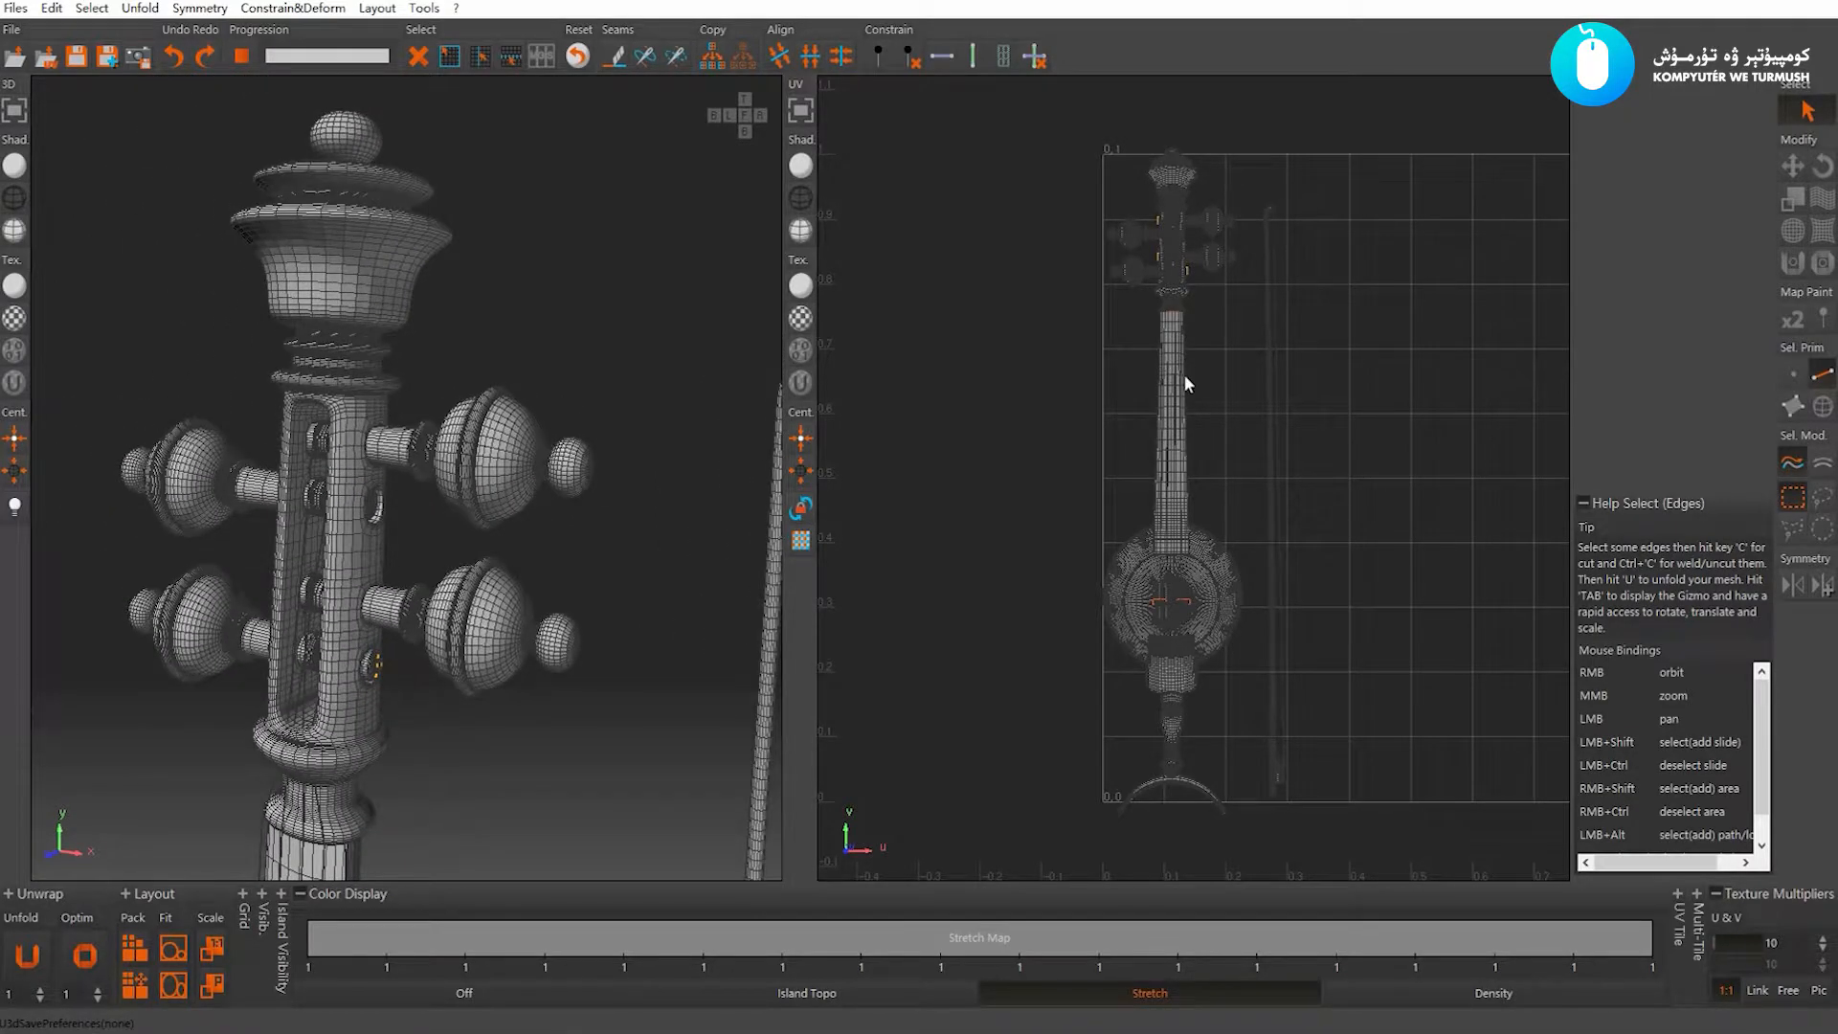
left_click(1824, 412)
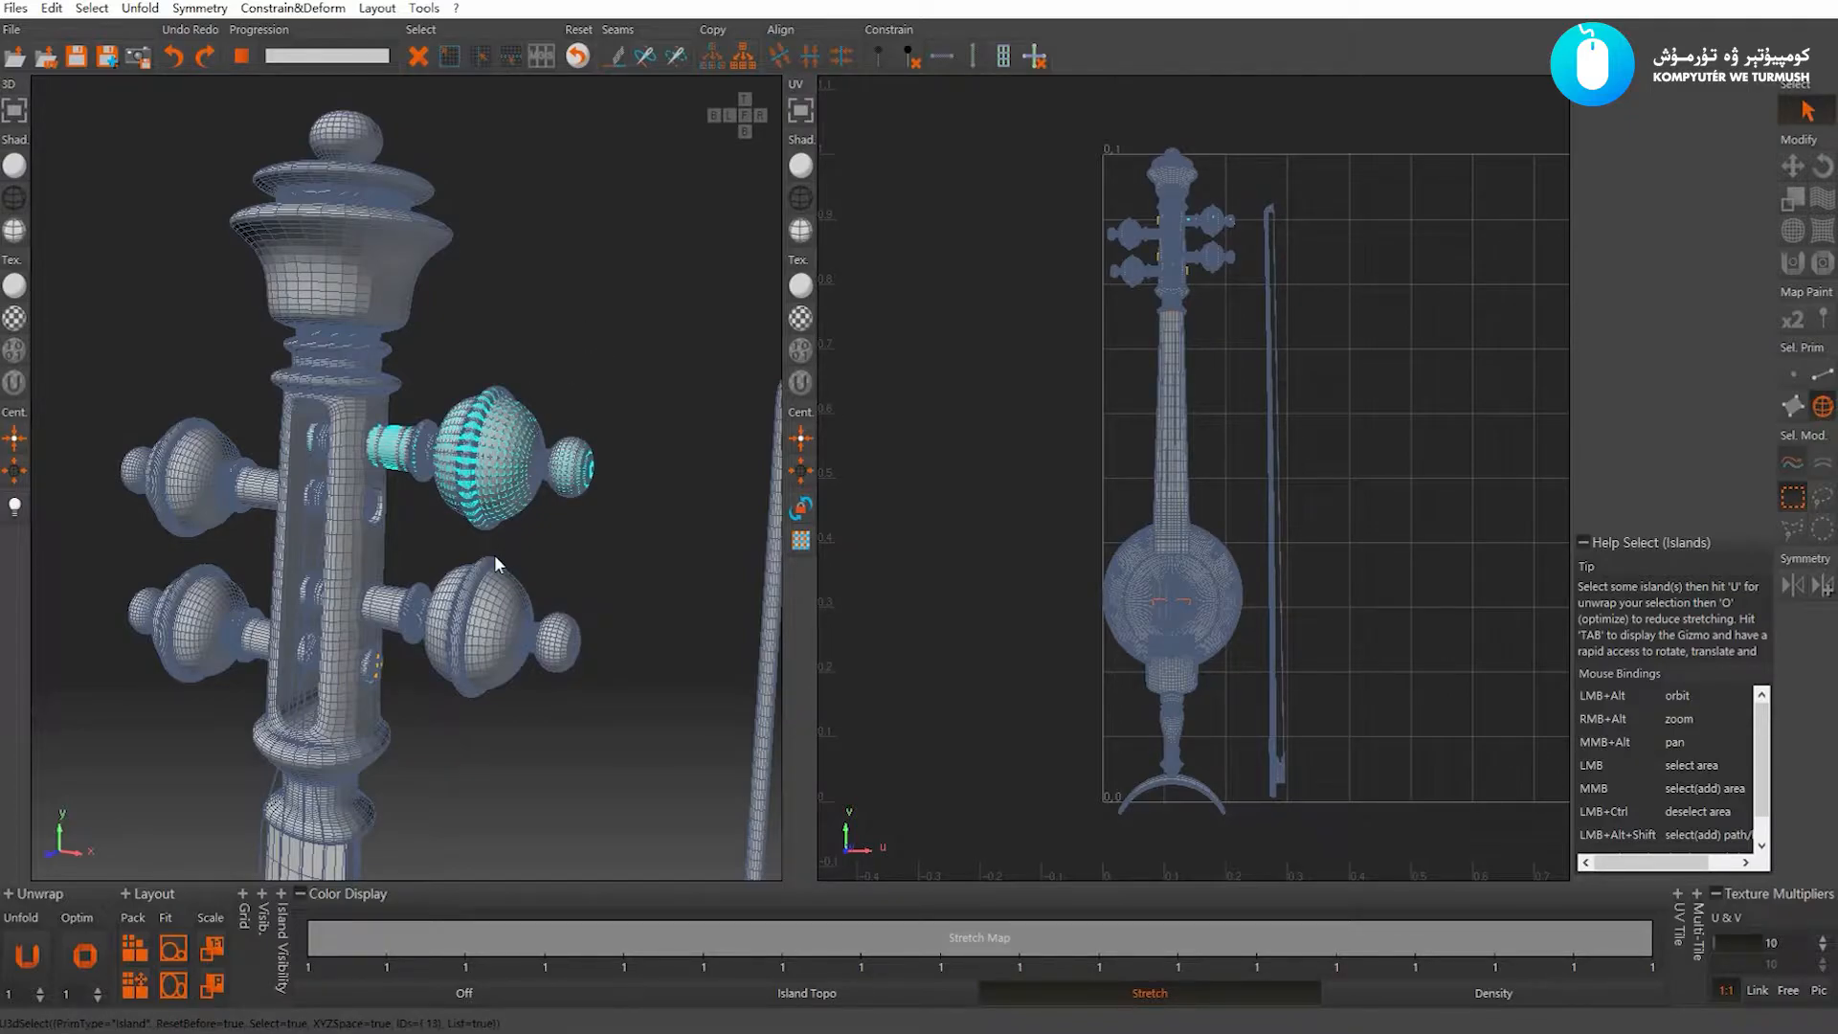
left_click(373, 618)
left_click(487, 461)
key("i")
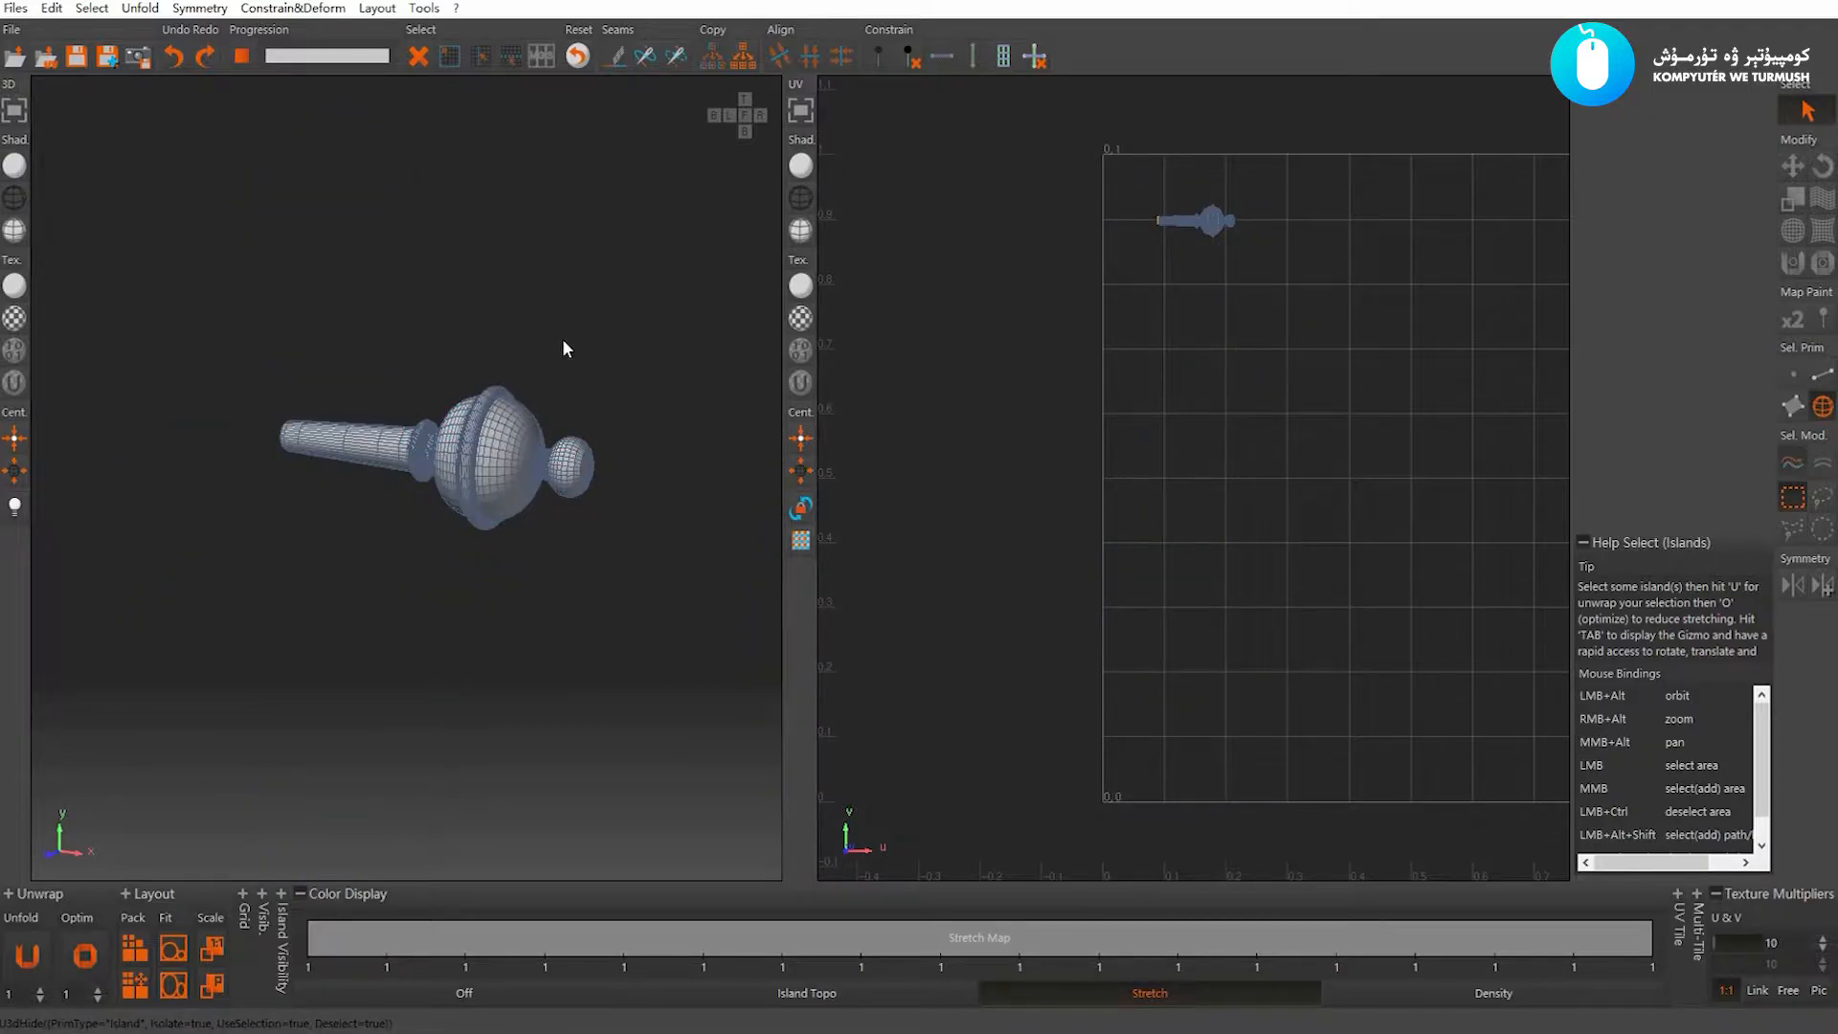
Examine the flat end of the isolated peg's shaft up close
key("f")
left_click_drag(405, 392, 269, 314, "alt")
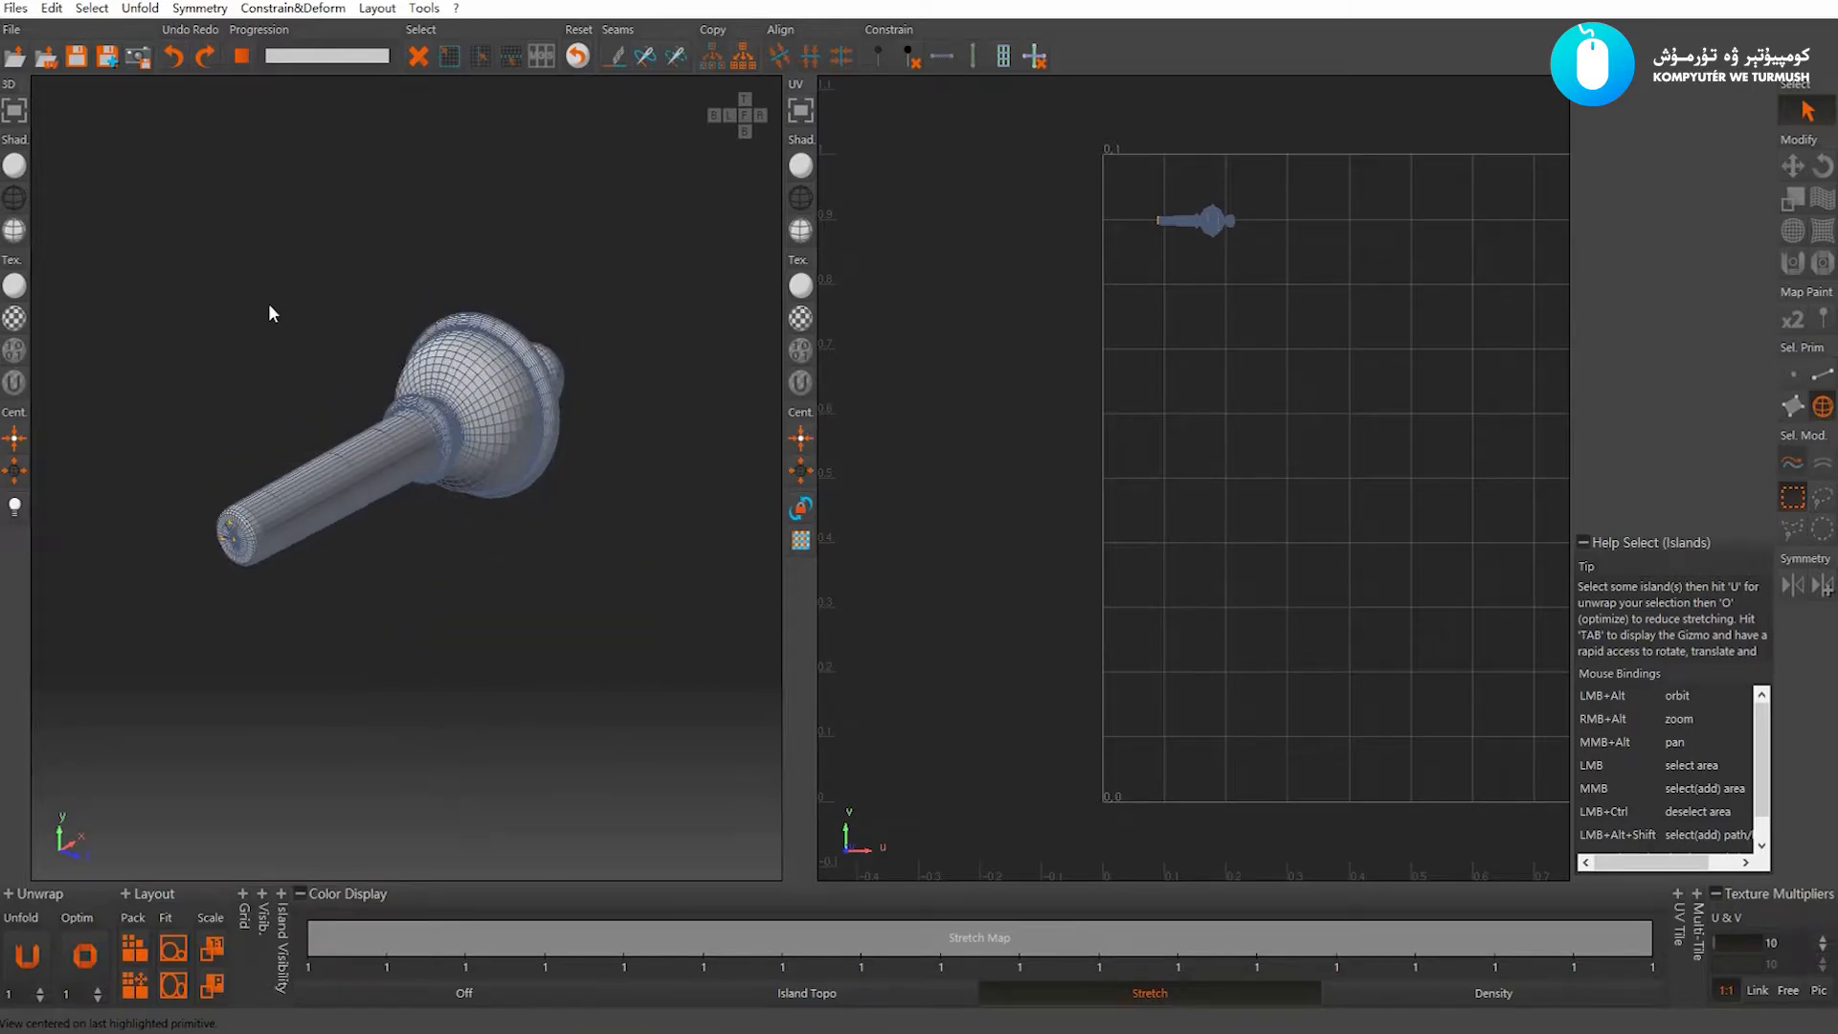
right_click_drag(269, 305, 319, 373, "alt")
middle_click_drag(391, 364, 325, 339, "alt")
right_click_drag(324, 339, 331, 356, "alt")
left_click_drag(307, 416, 377, 386, "alt")
right_click_drag(377, 386, 427, 419, "alt")
left_click_drag(427, 418, 421, 414, "alt")
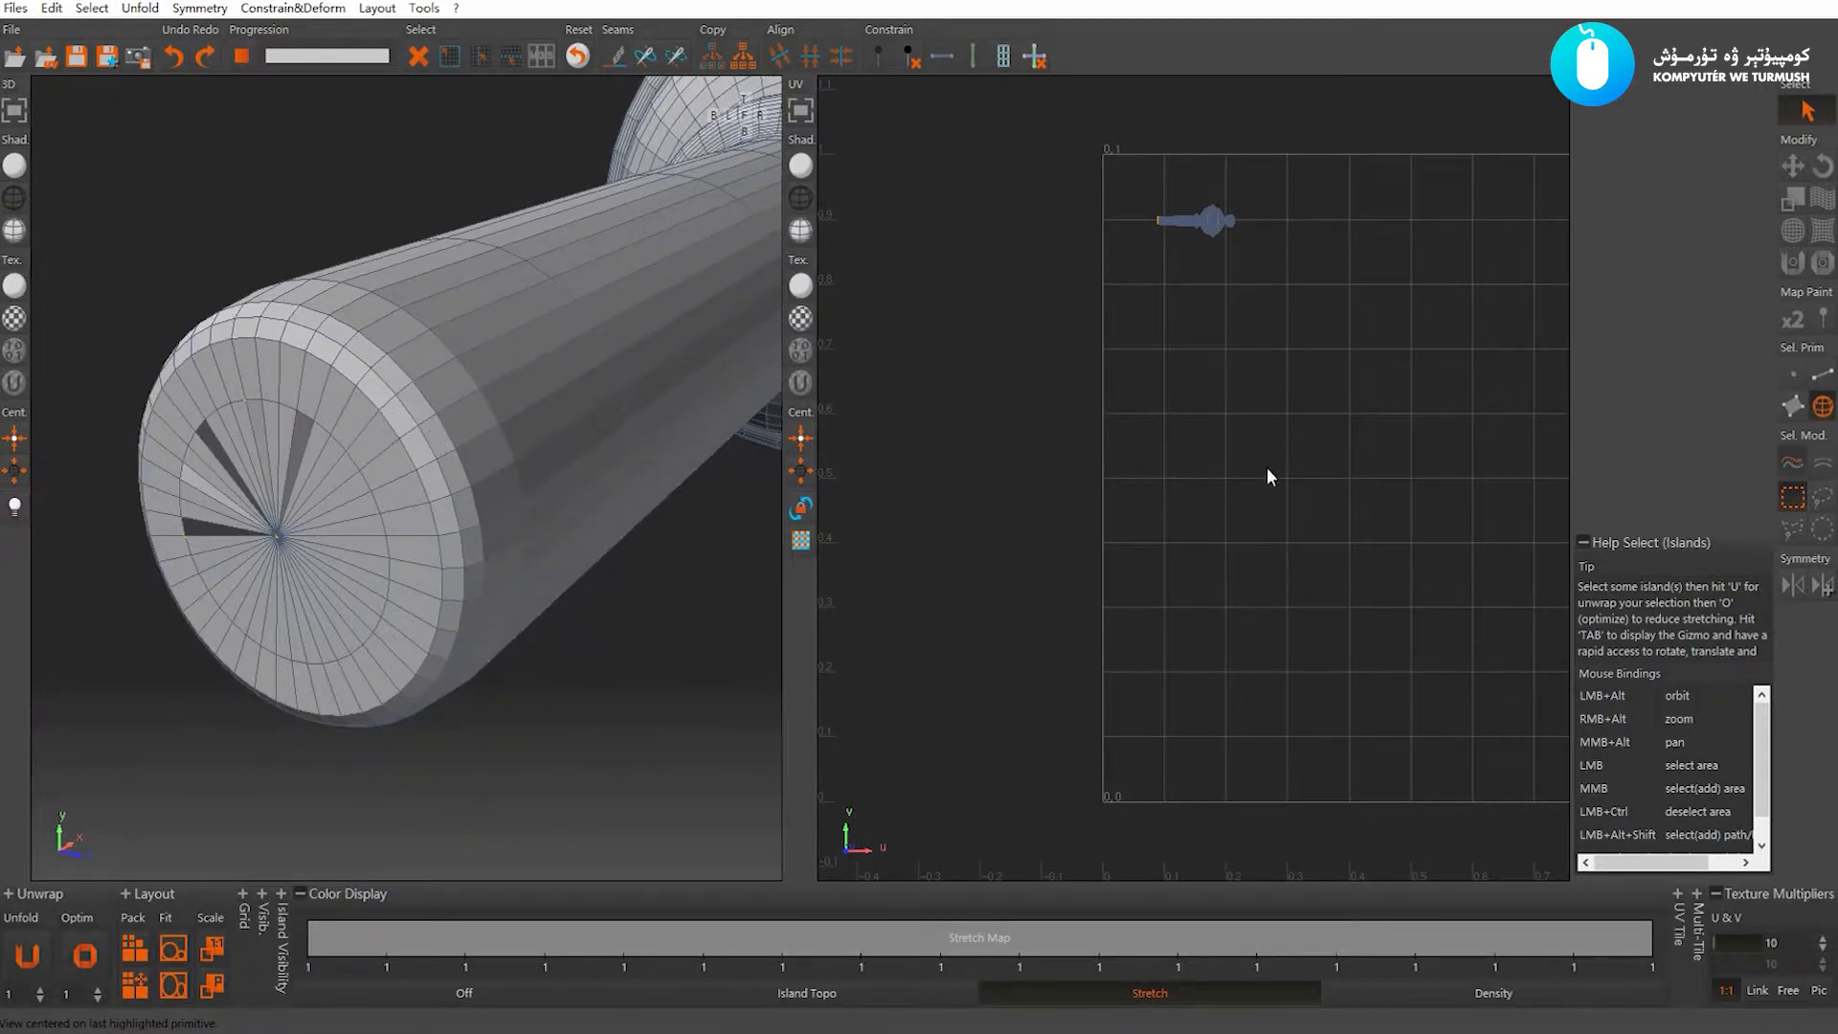
Using edge loop selection, cut the UV seam around the outer rim of the shaft's end cap
left_click(1823, 374)
left_click_drag(479, 473, 377, 365, "alt")
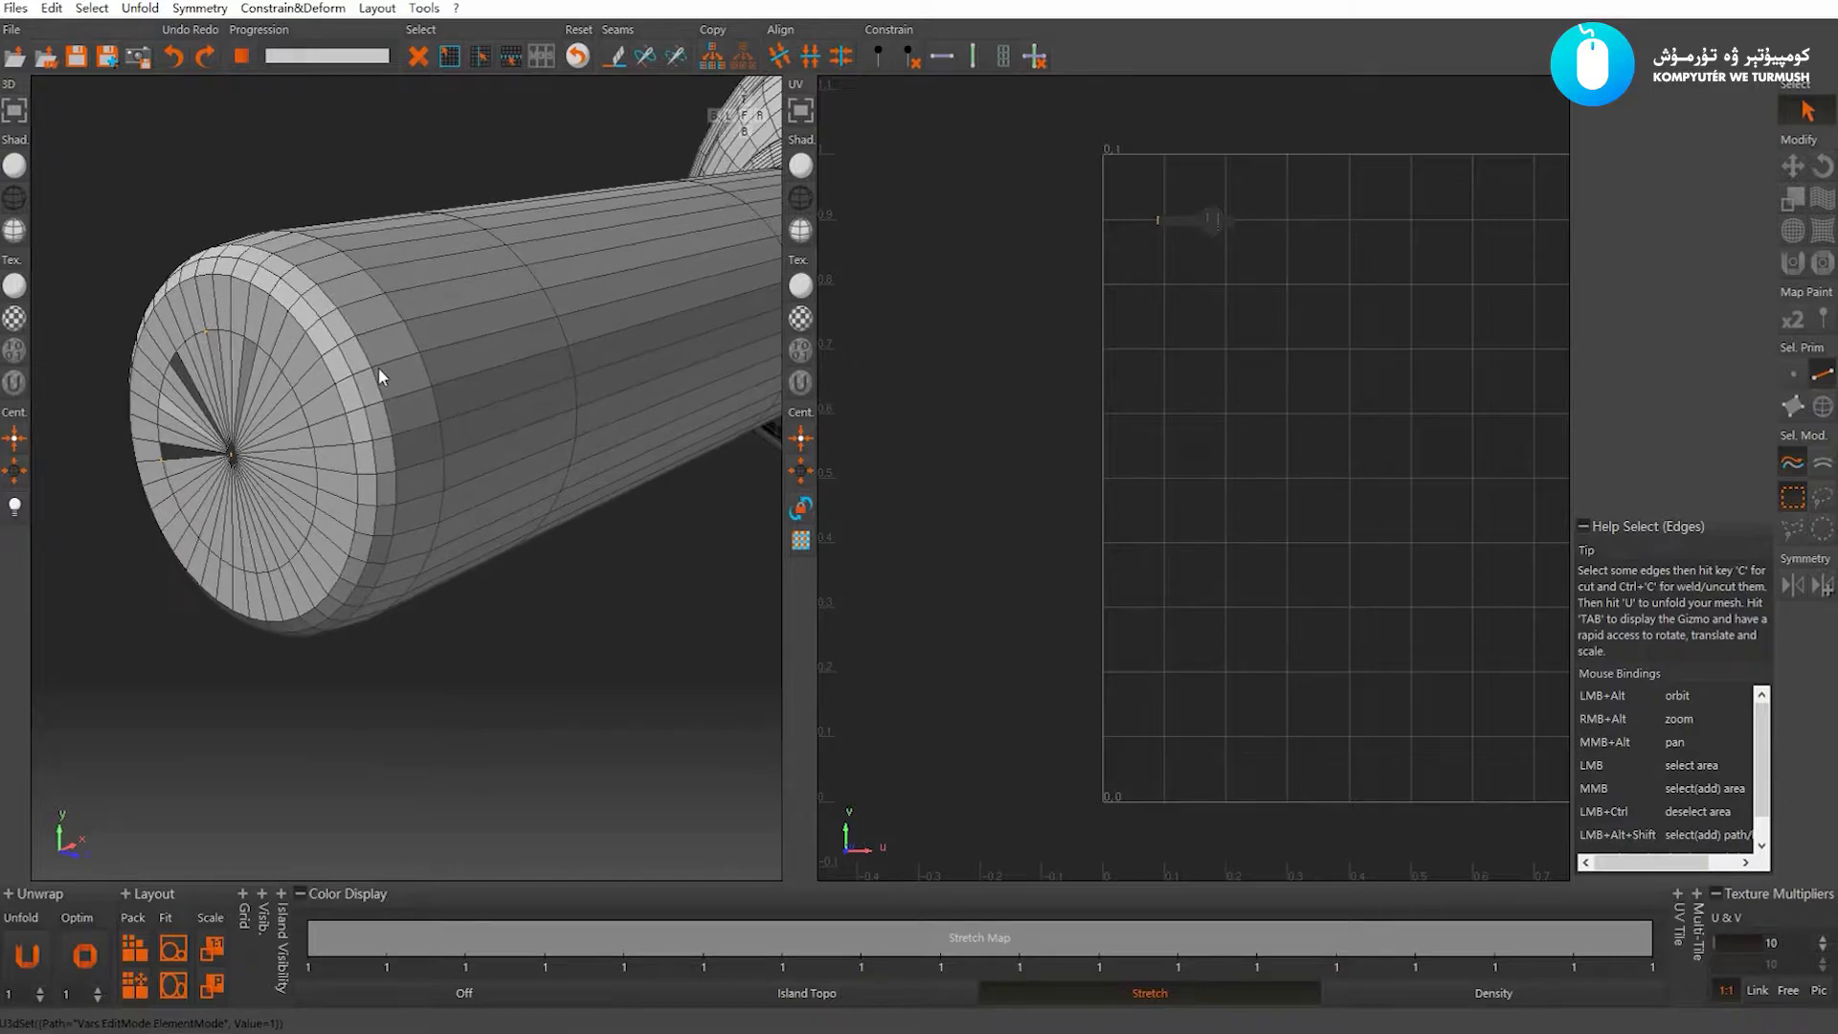
key("v")
left_click(396, 581)
left_click(378, 385)
left_click(396, 513)
left_click(414, 458)
left_click_drag(418, 407, 449, 416, "alt")
key("g")
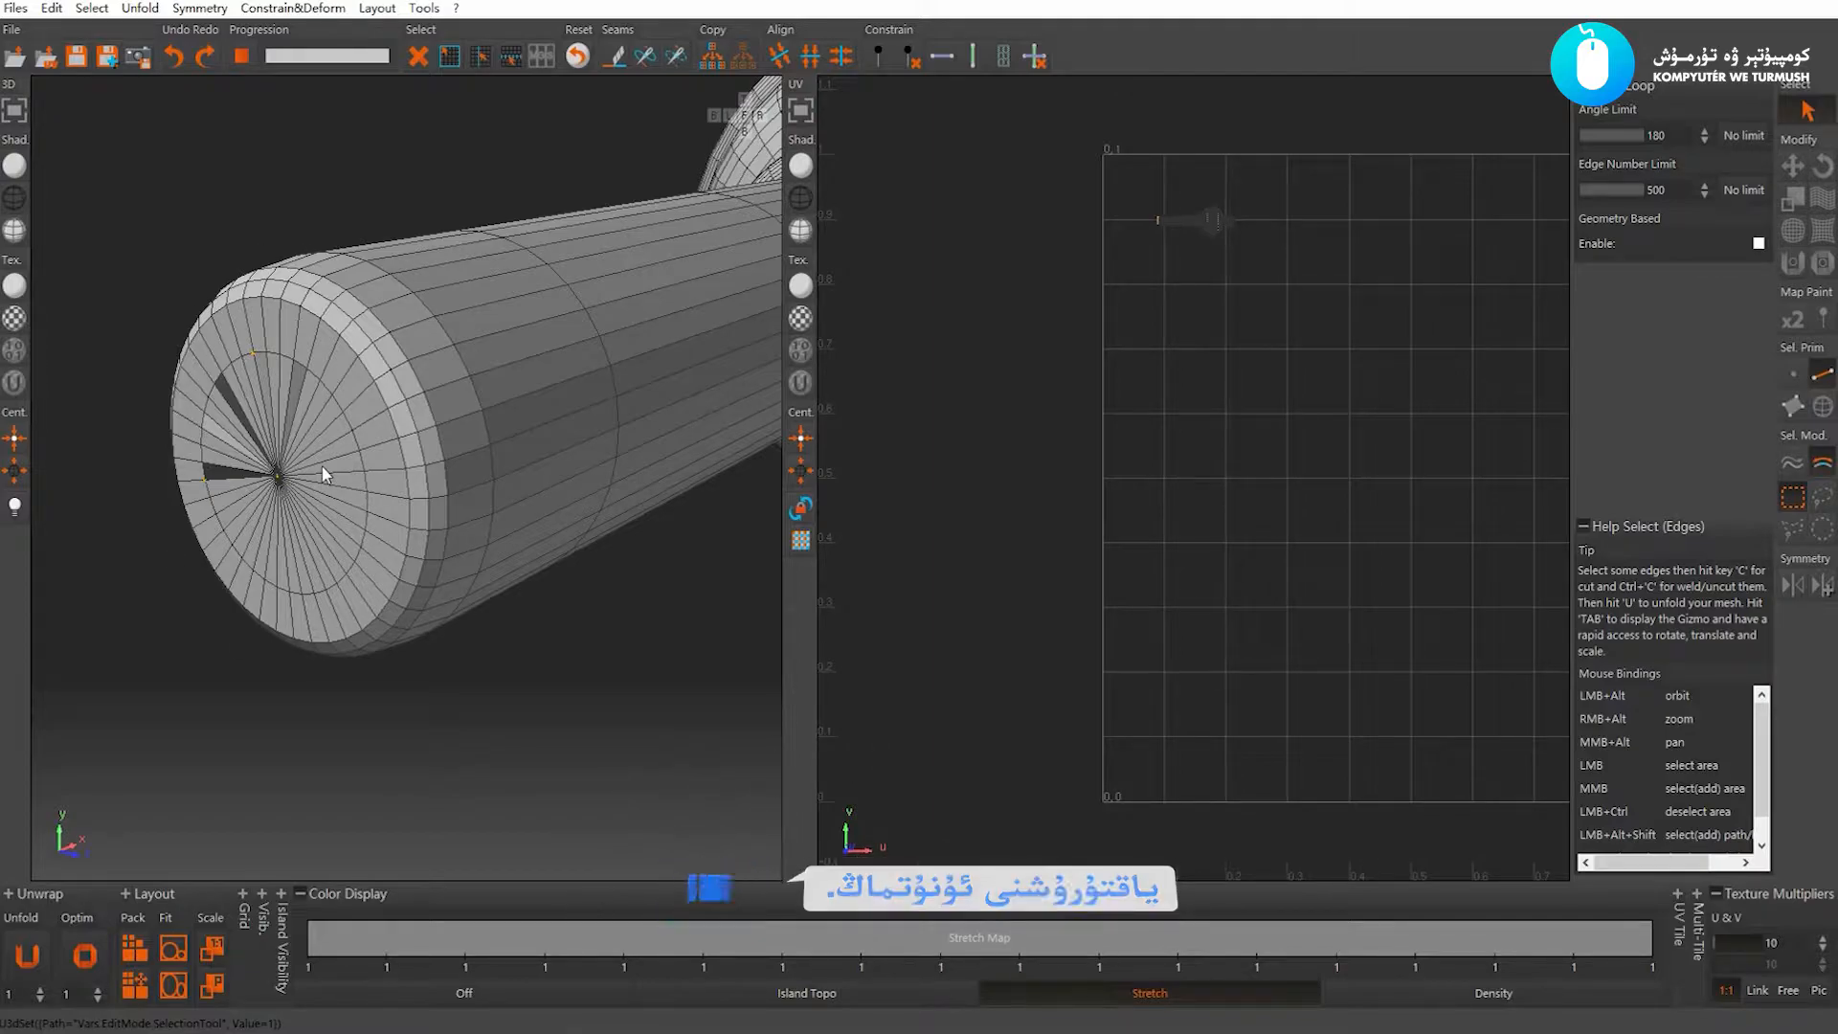
left_click(416, 382)
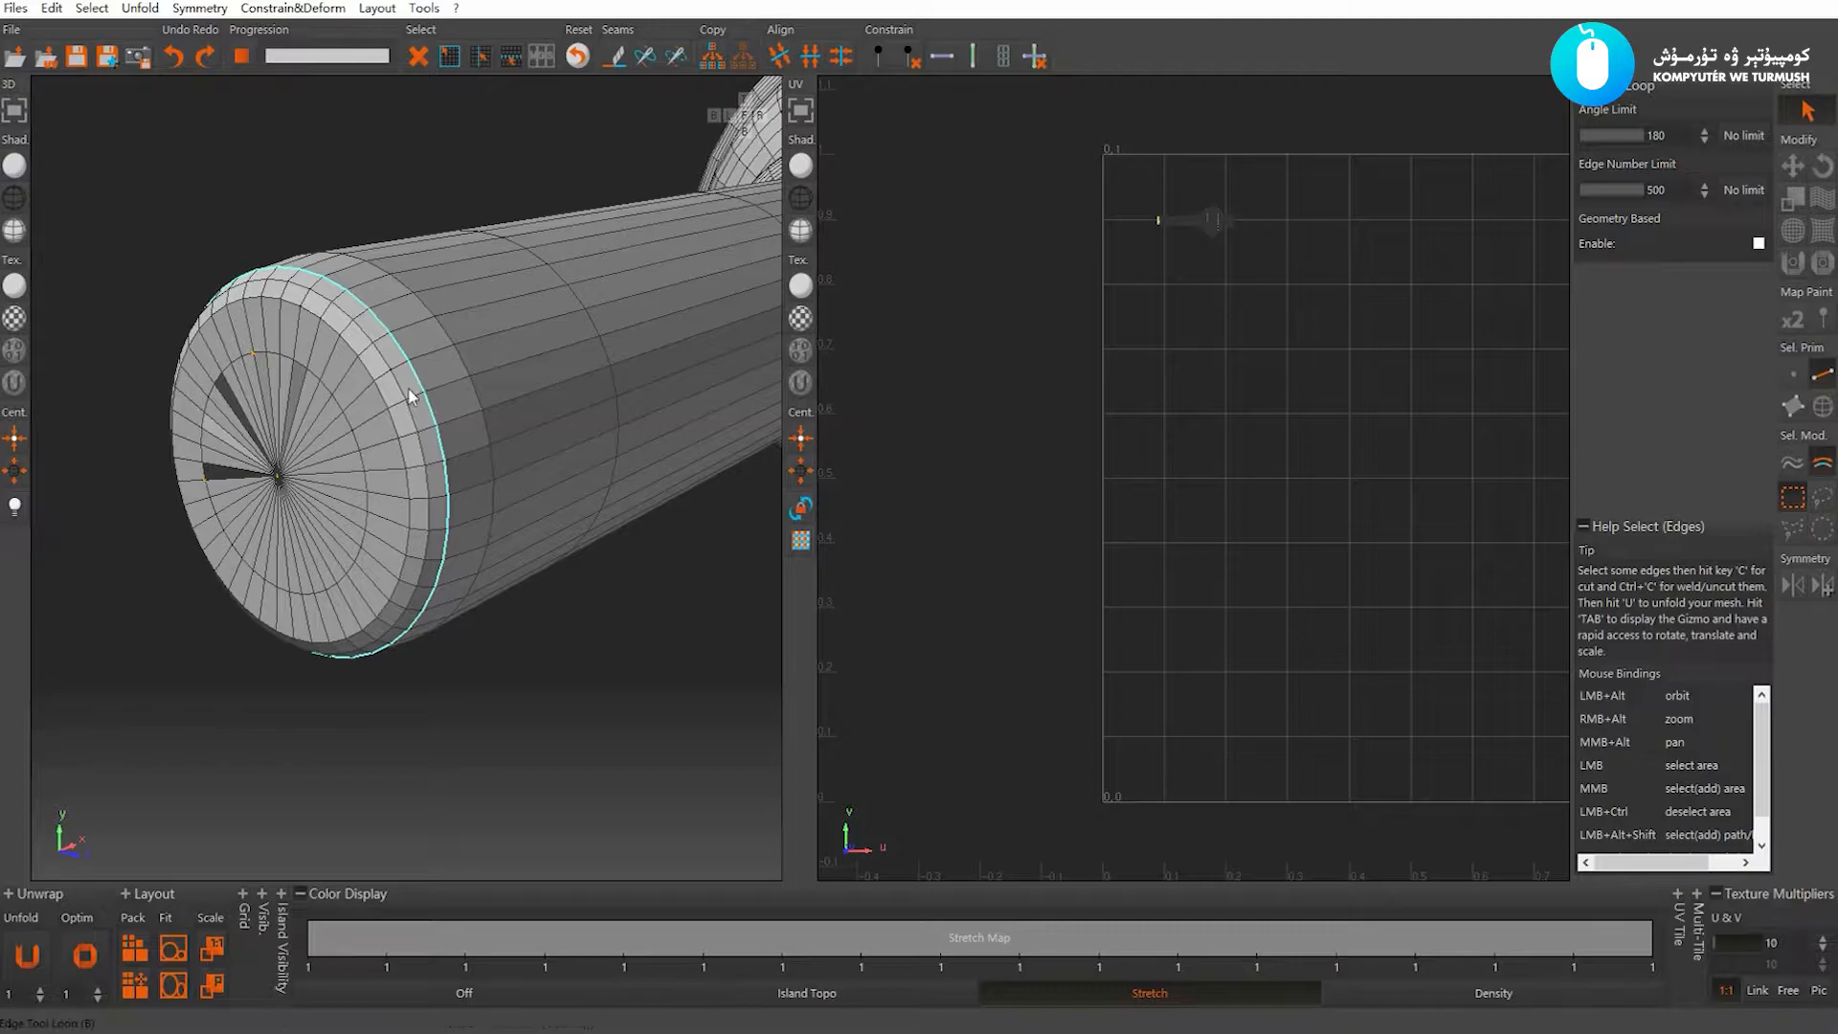
key("c")
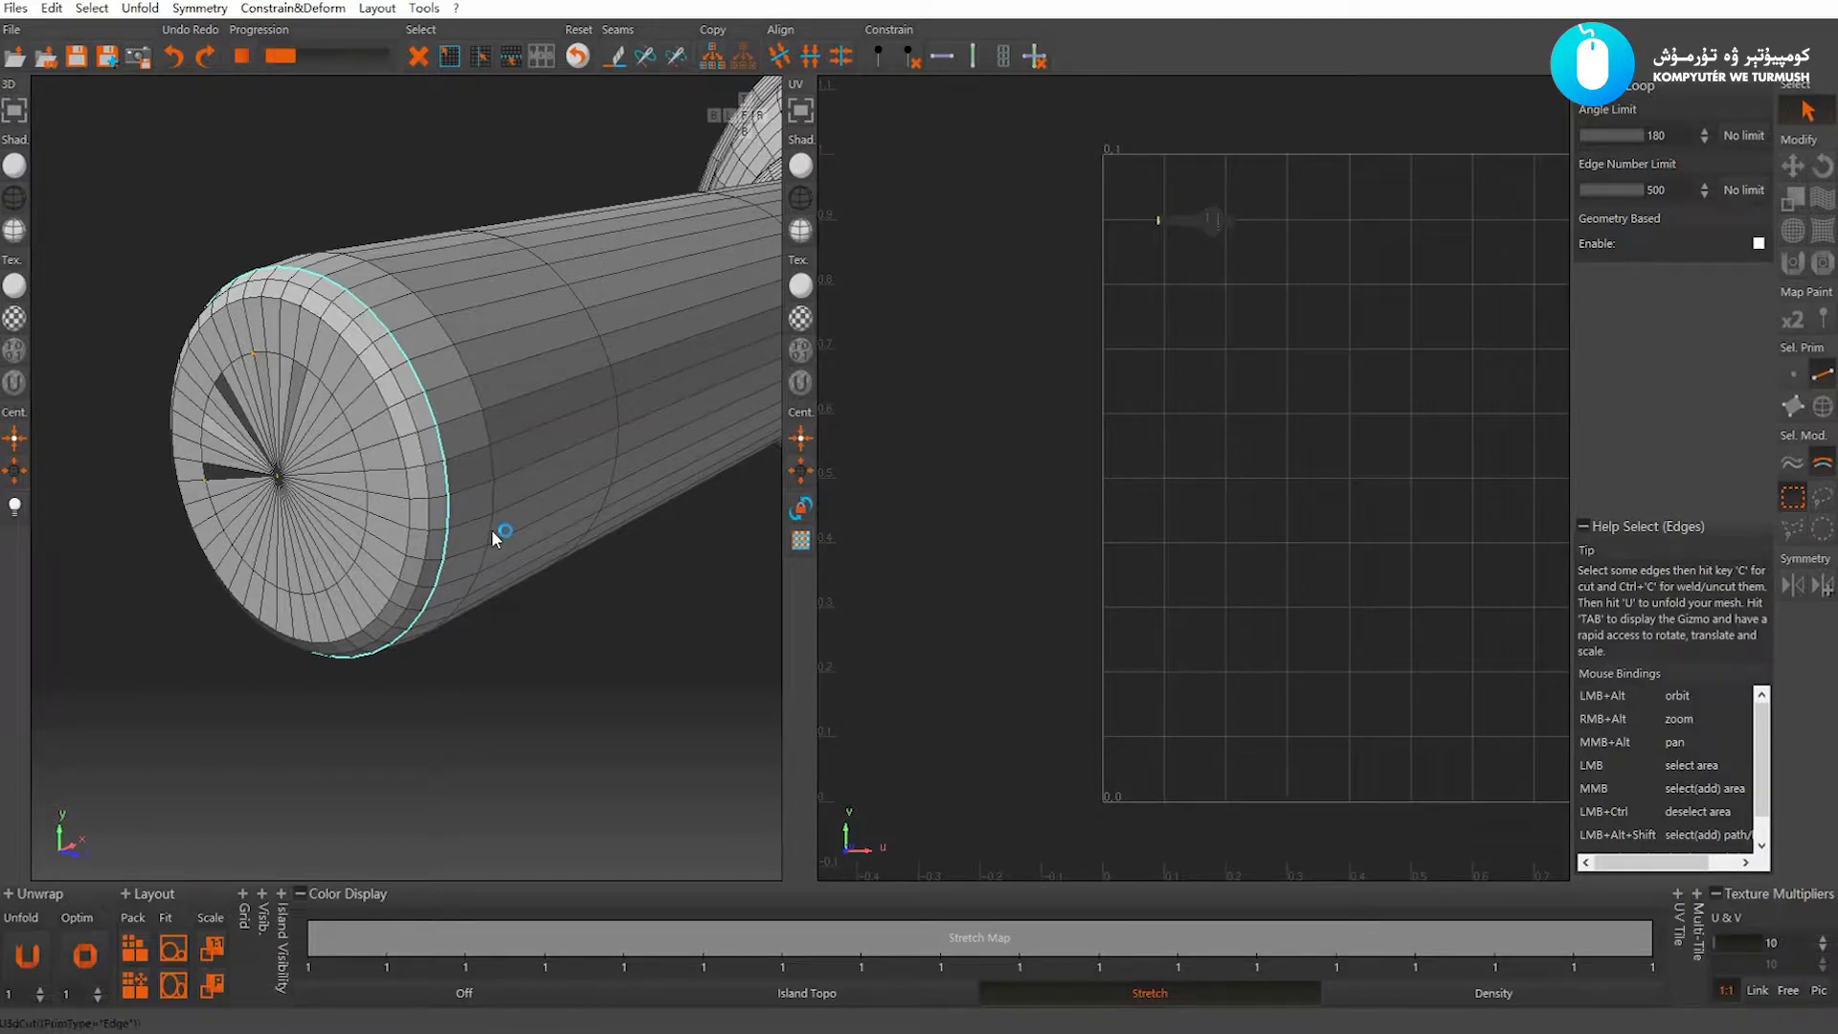
left_click(510, 621)
Cut a lengthwise seam along the peg from the end-cap rim through the shaft and the bulbous head
scroll(343, 492, "down", 8)
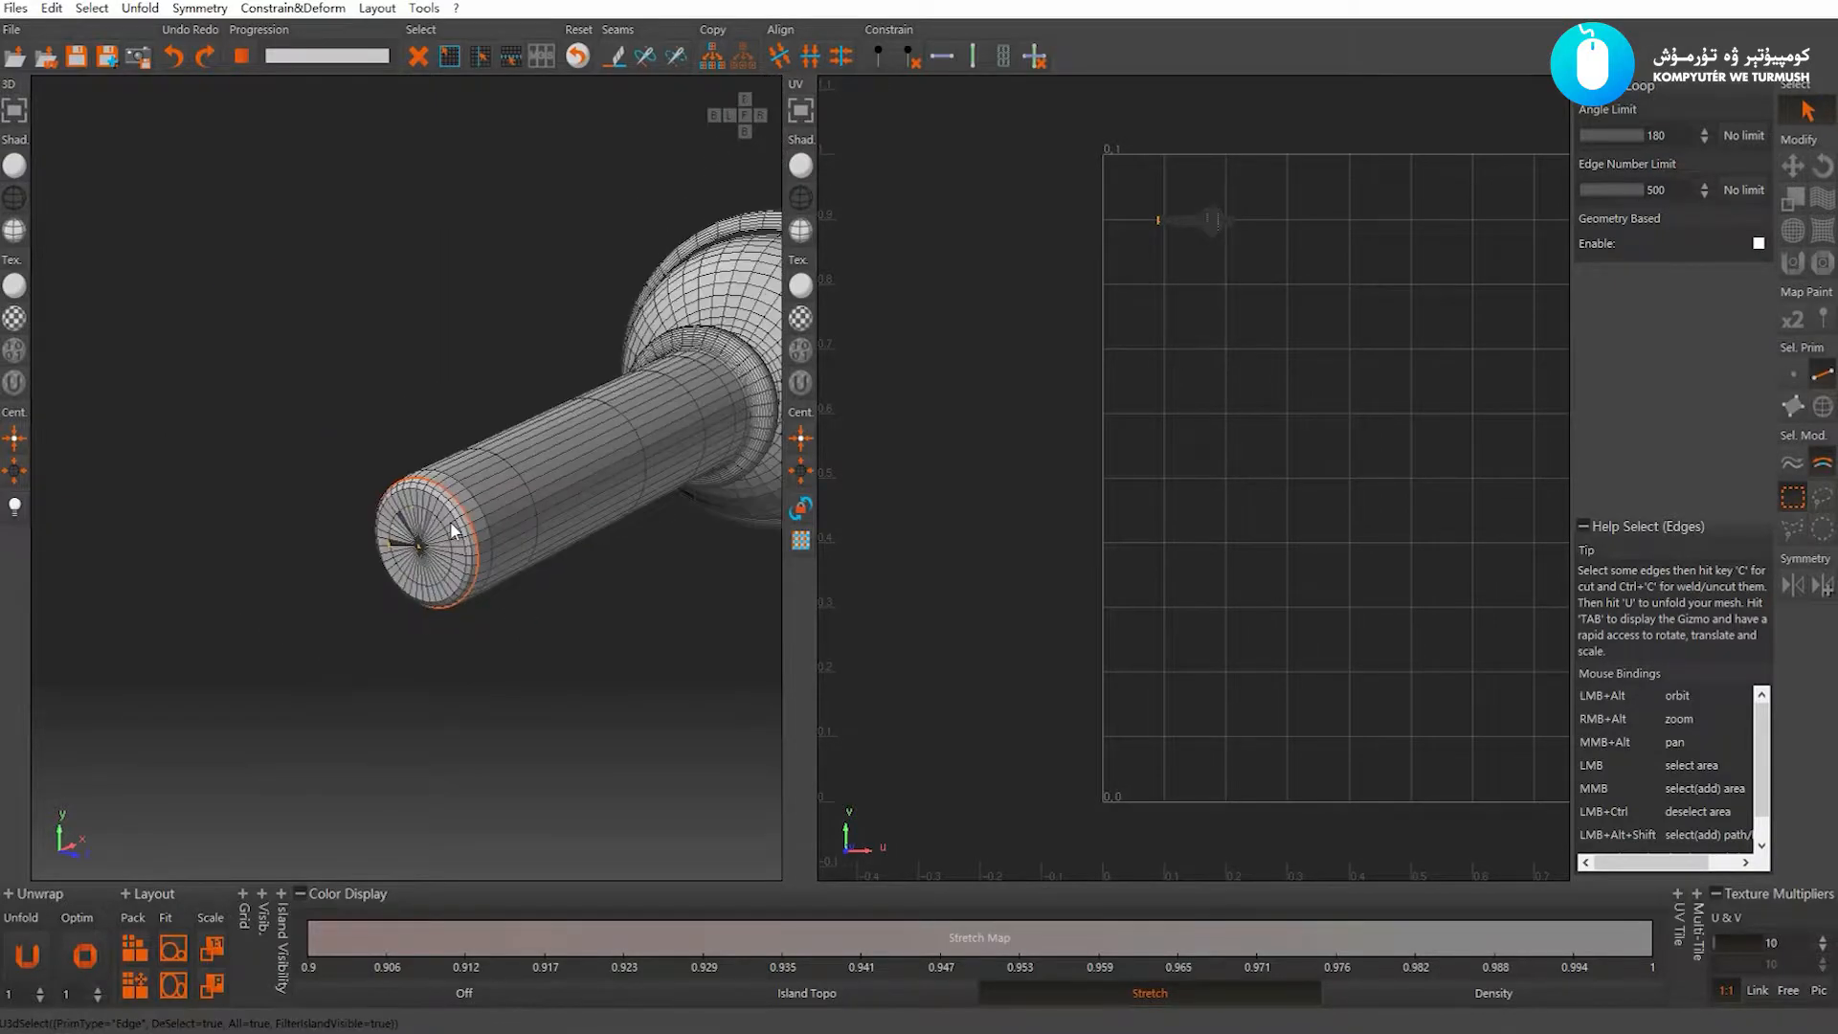
left_click_drag(341, 493, 398, 566, "alt")
left_click(386, 580)
left_click_drag(578, 649, 530, 566, "alt")
key("c")
left_click(511, 584)
Unfold the peg along its cut seams into flat UV islands
key("u")
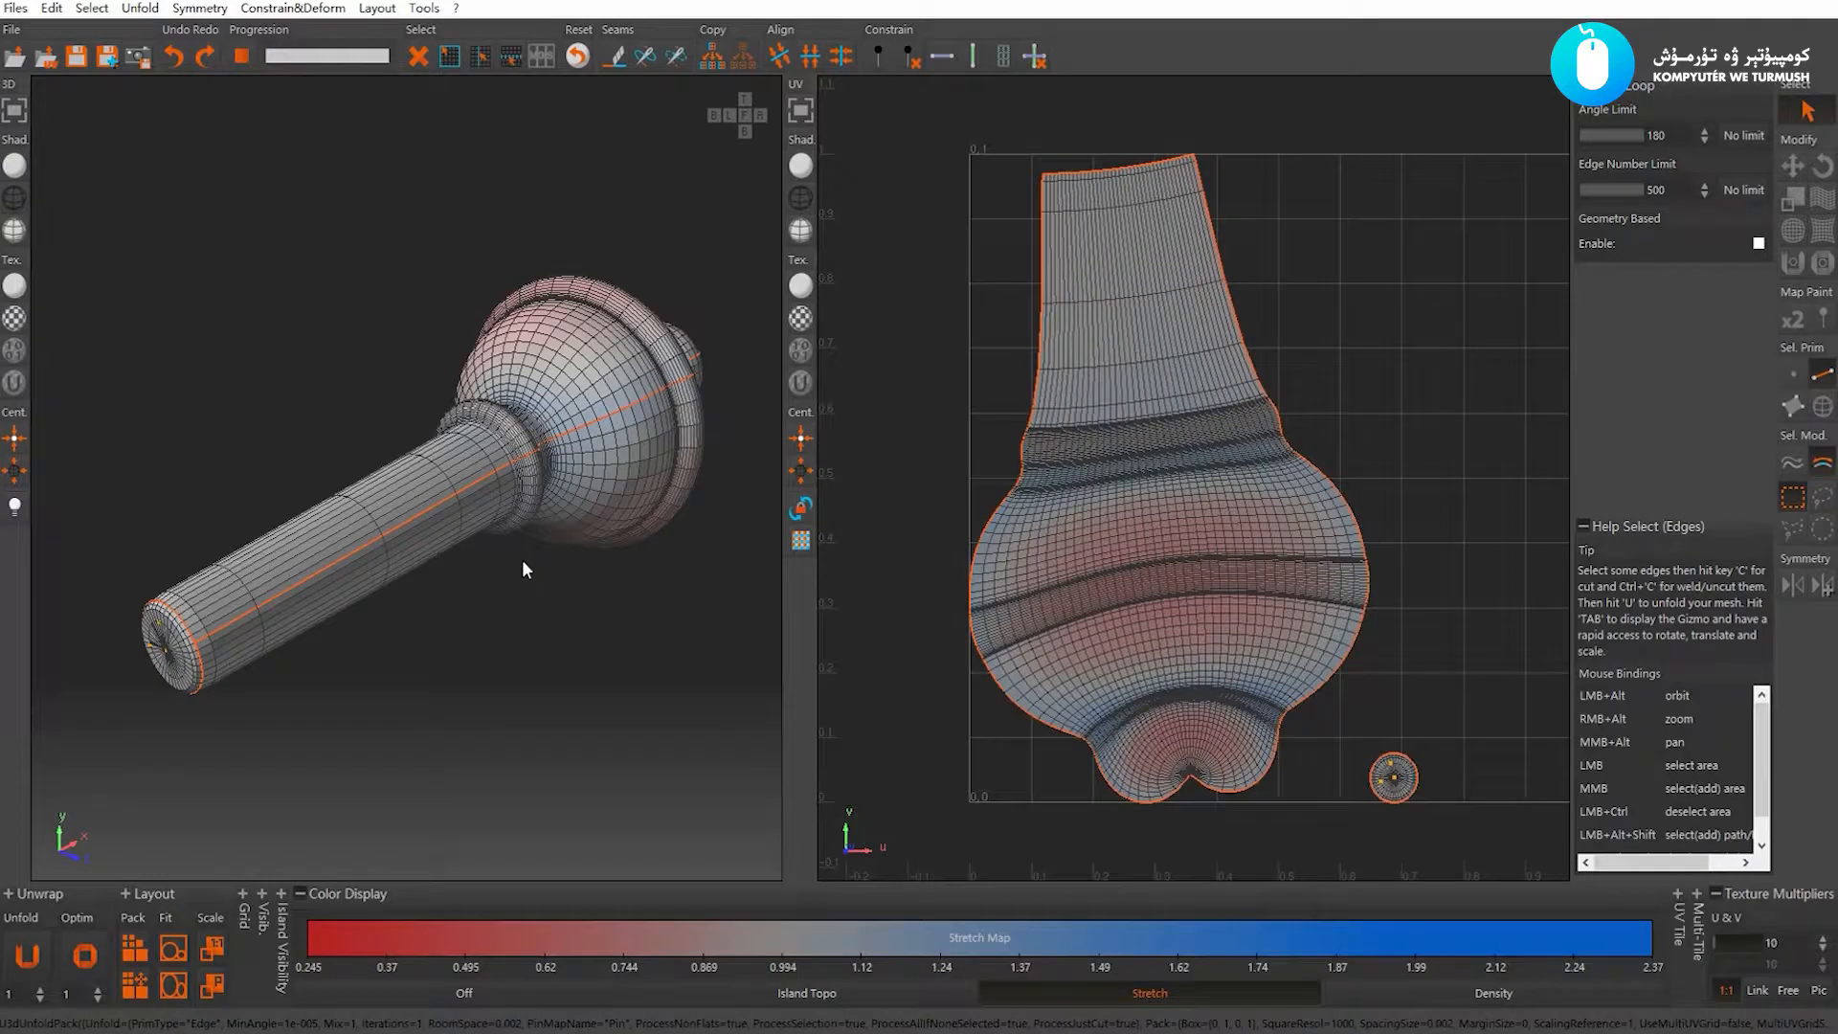
middle_click_drag(1147, 517, 1136, 476, "alt")
right_click_drag(1208, 486, 1159, 402, "alt")
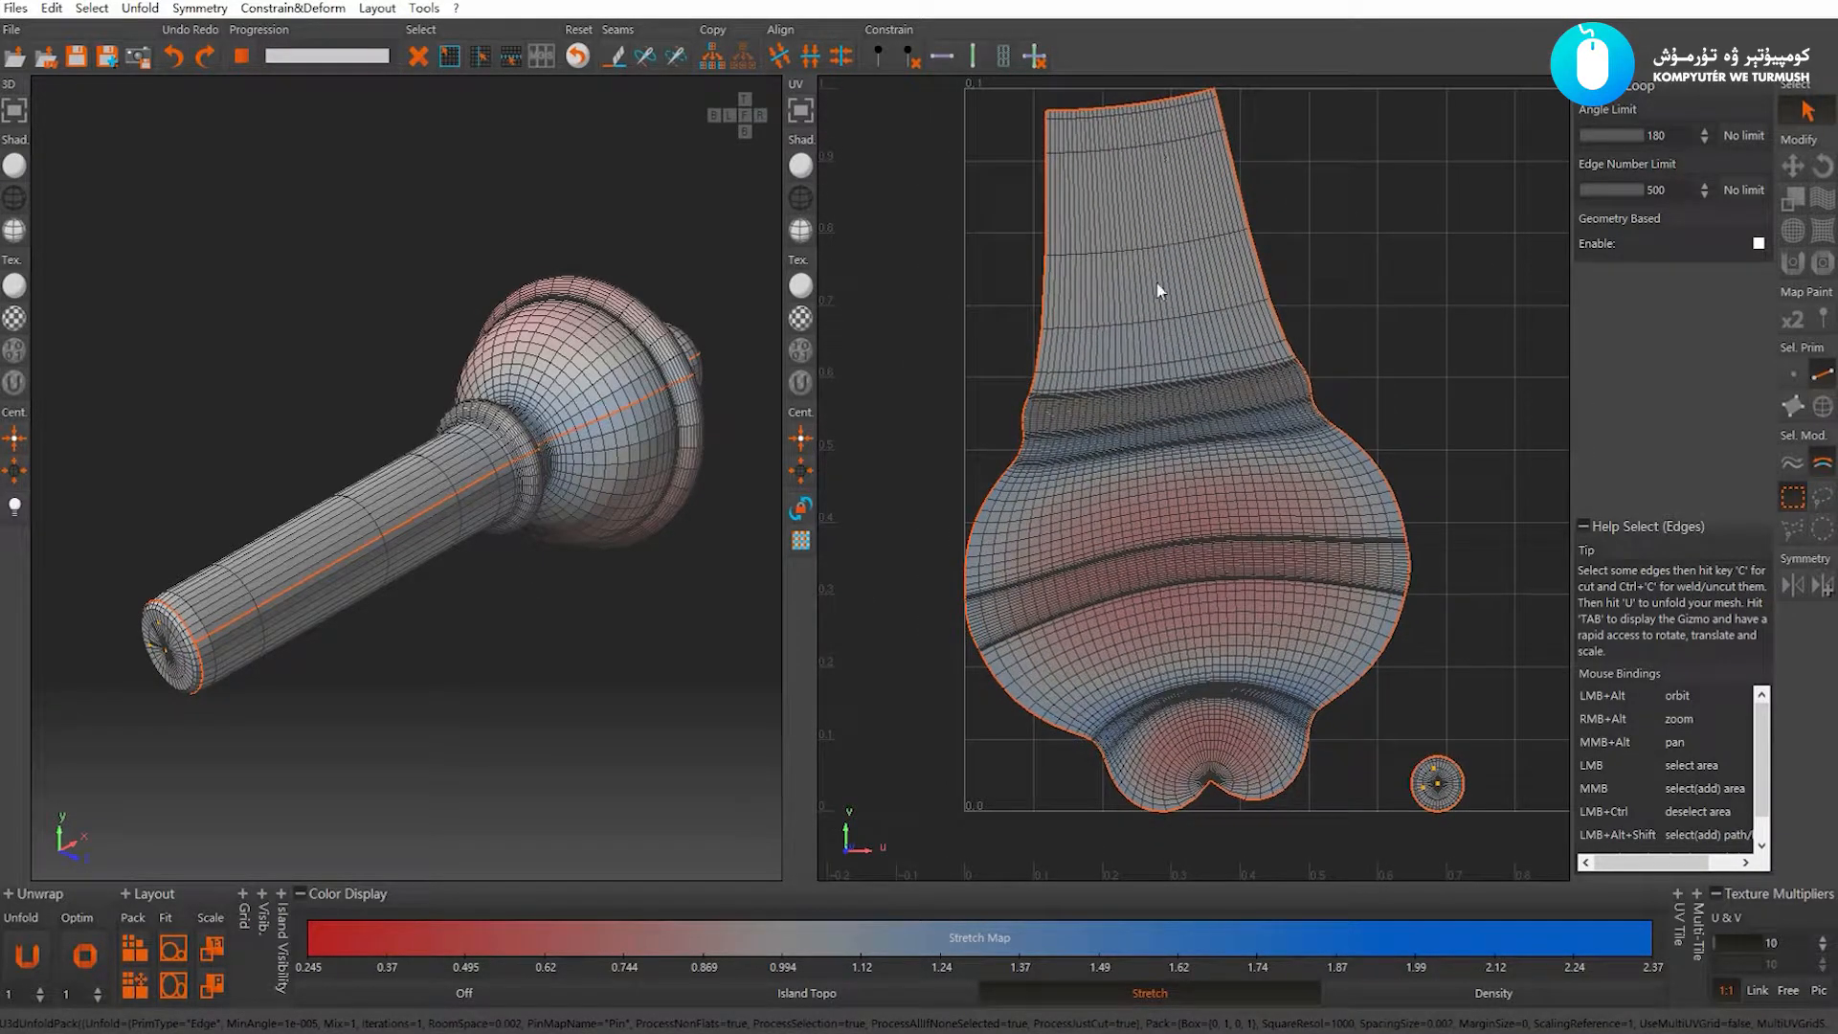
Inspect the stretch on the unfolded head island and display the checker texture on the 3D peg
right_click_drag(1138, 254, 1147, 316, "alt")
right_click_drag(1156, 178, 1147, 228, "alt")
middle_click_drag(1147, 281, 1160, 261, "alt")
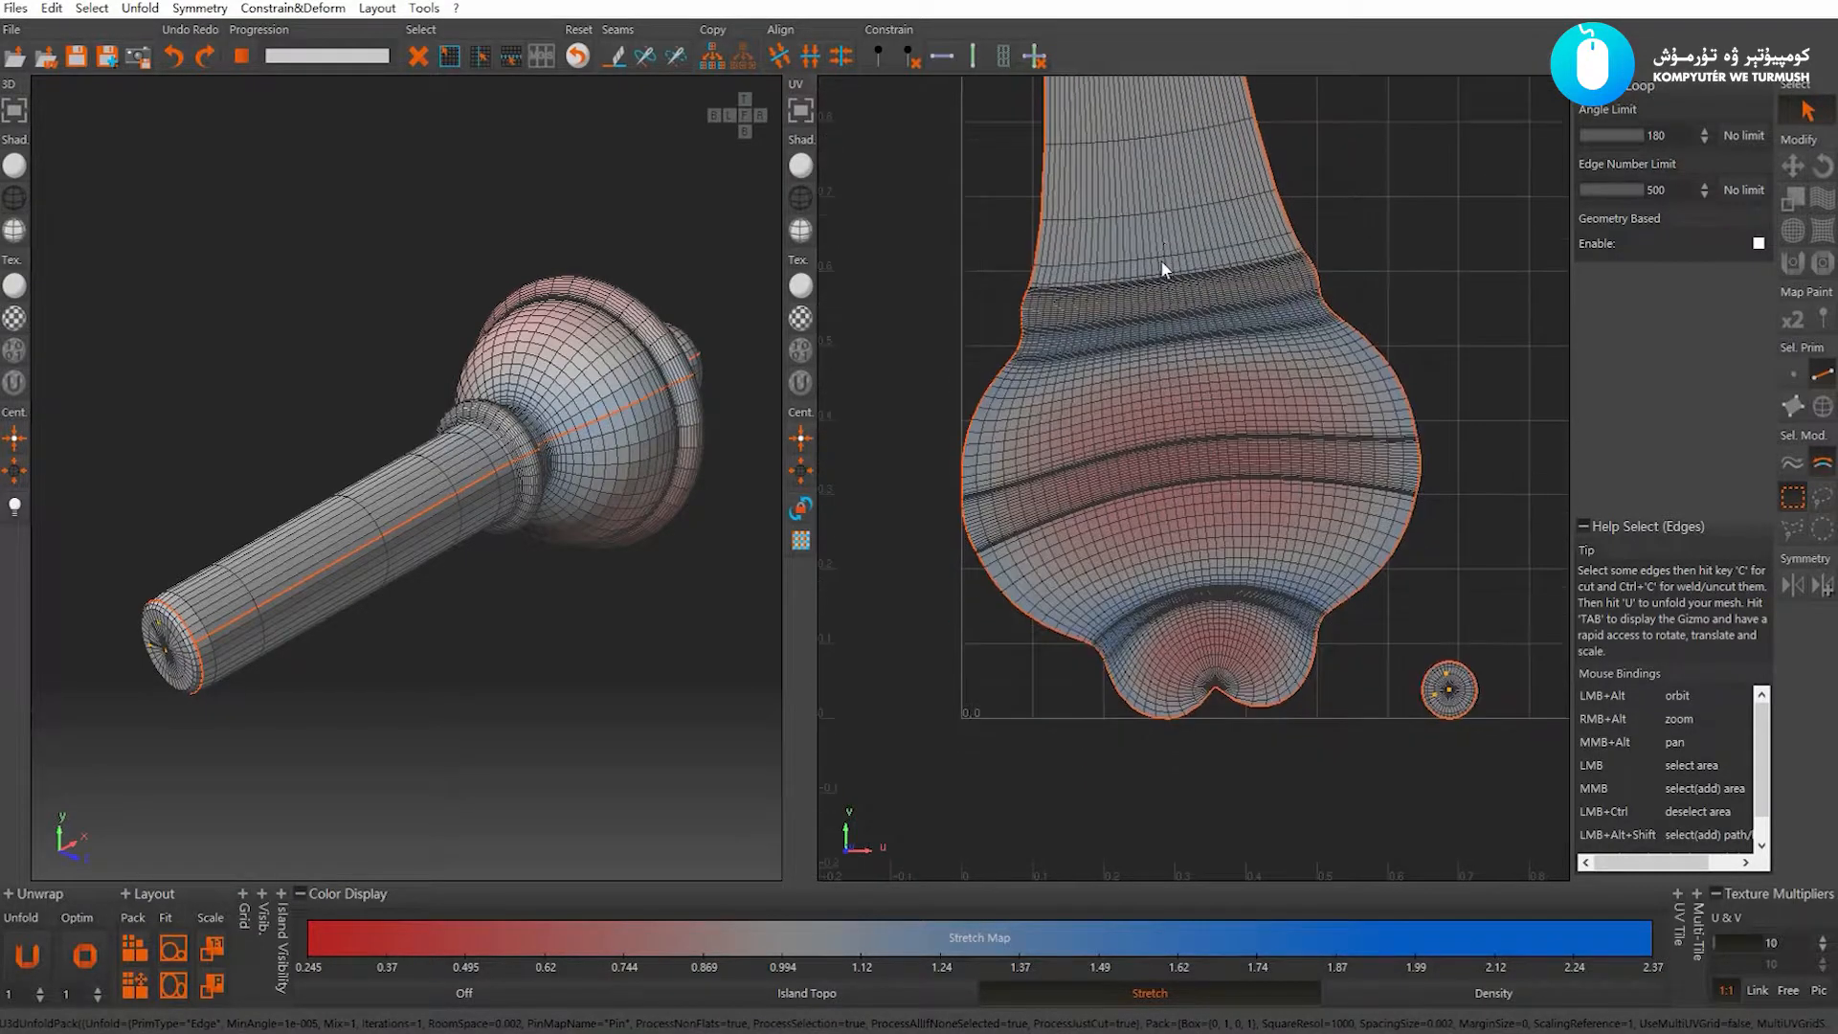
right_click_drag(1160, 260, 1210, 425, "alt")
middle_click_drag(1202, 481, 1192, 438, "alt")
right_click_drag(1192, 438, 1192, 457, "alt")
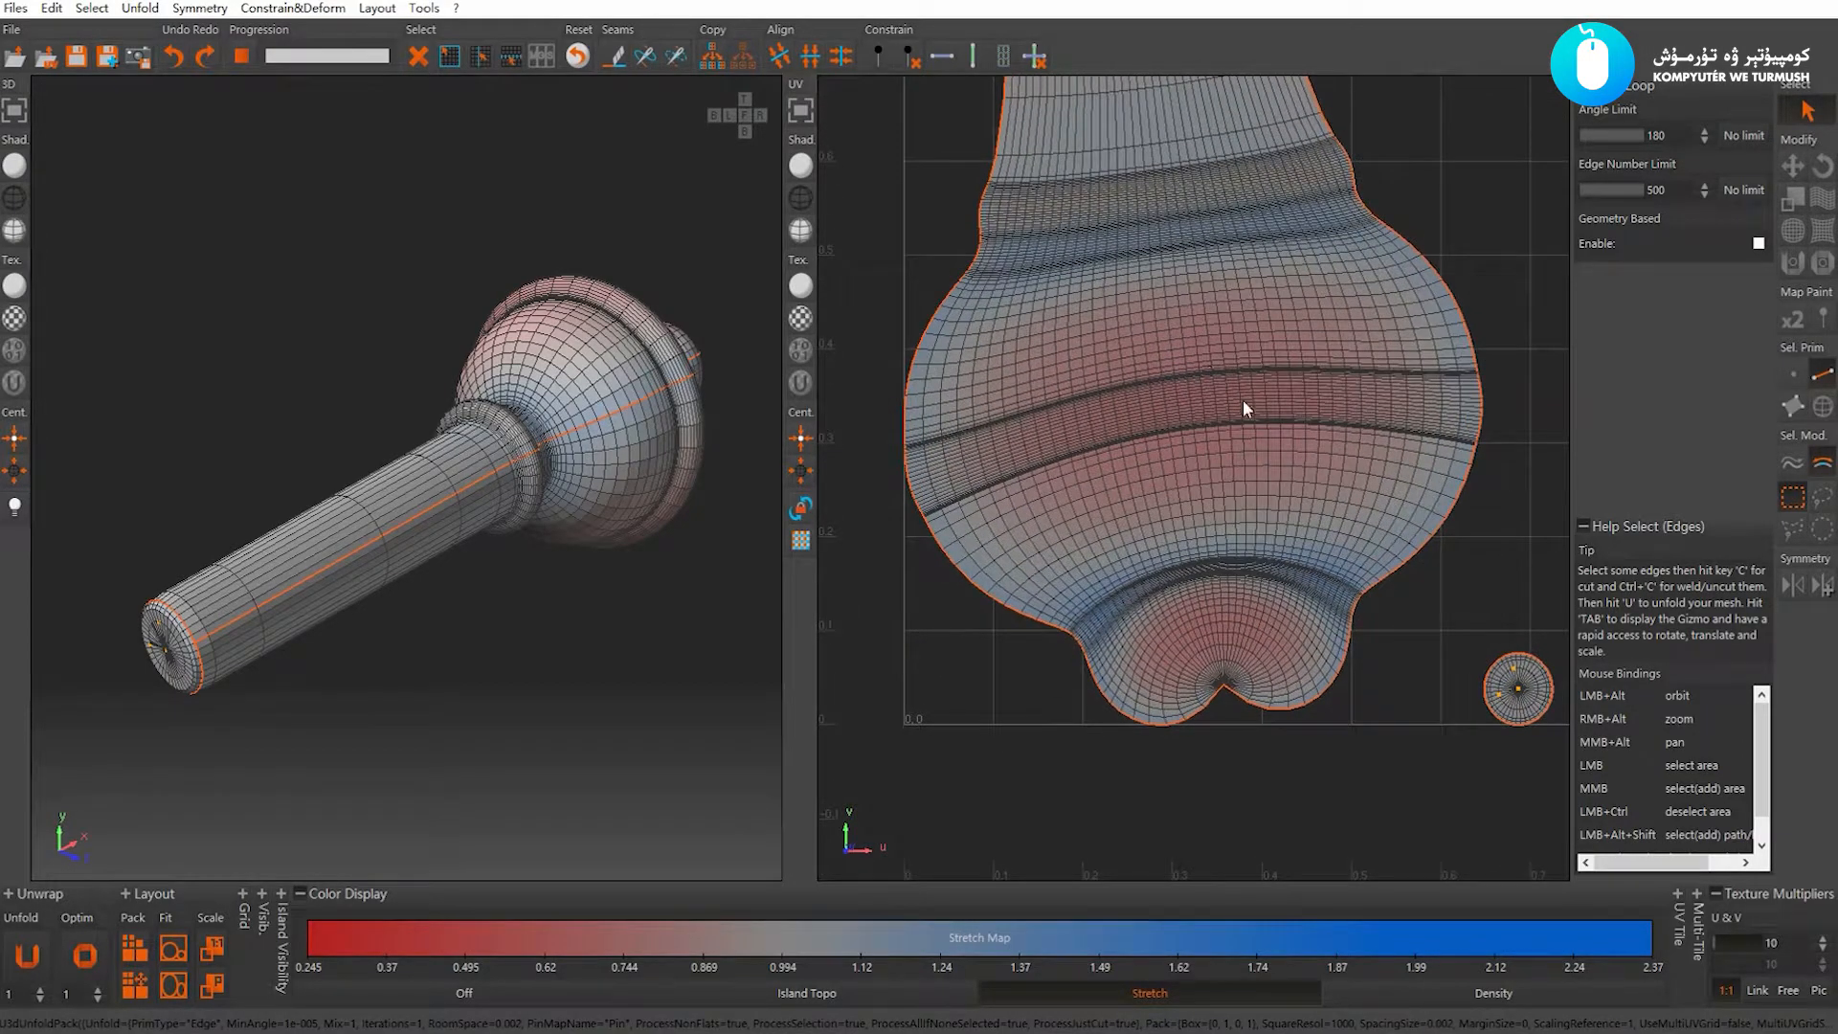
left_click_drag(613, 465, 422, 452, "alt")
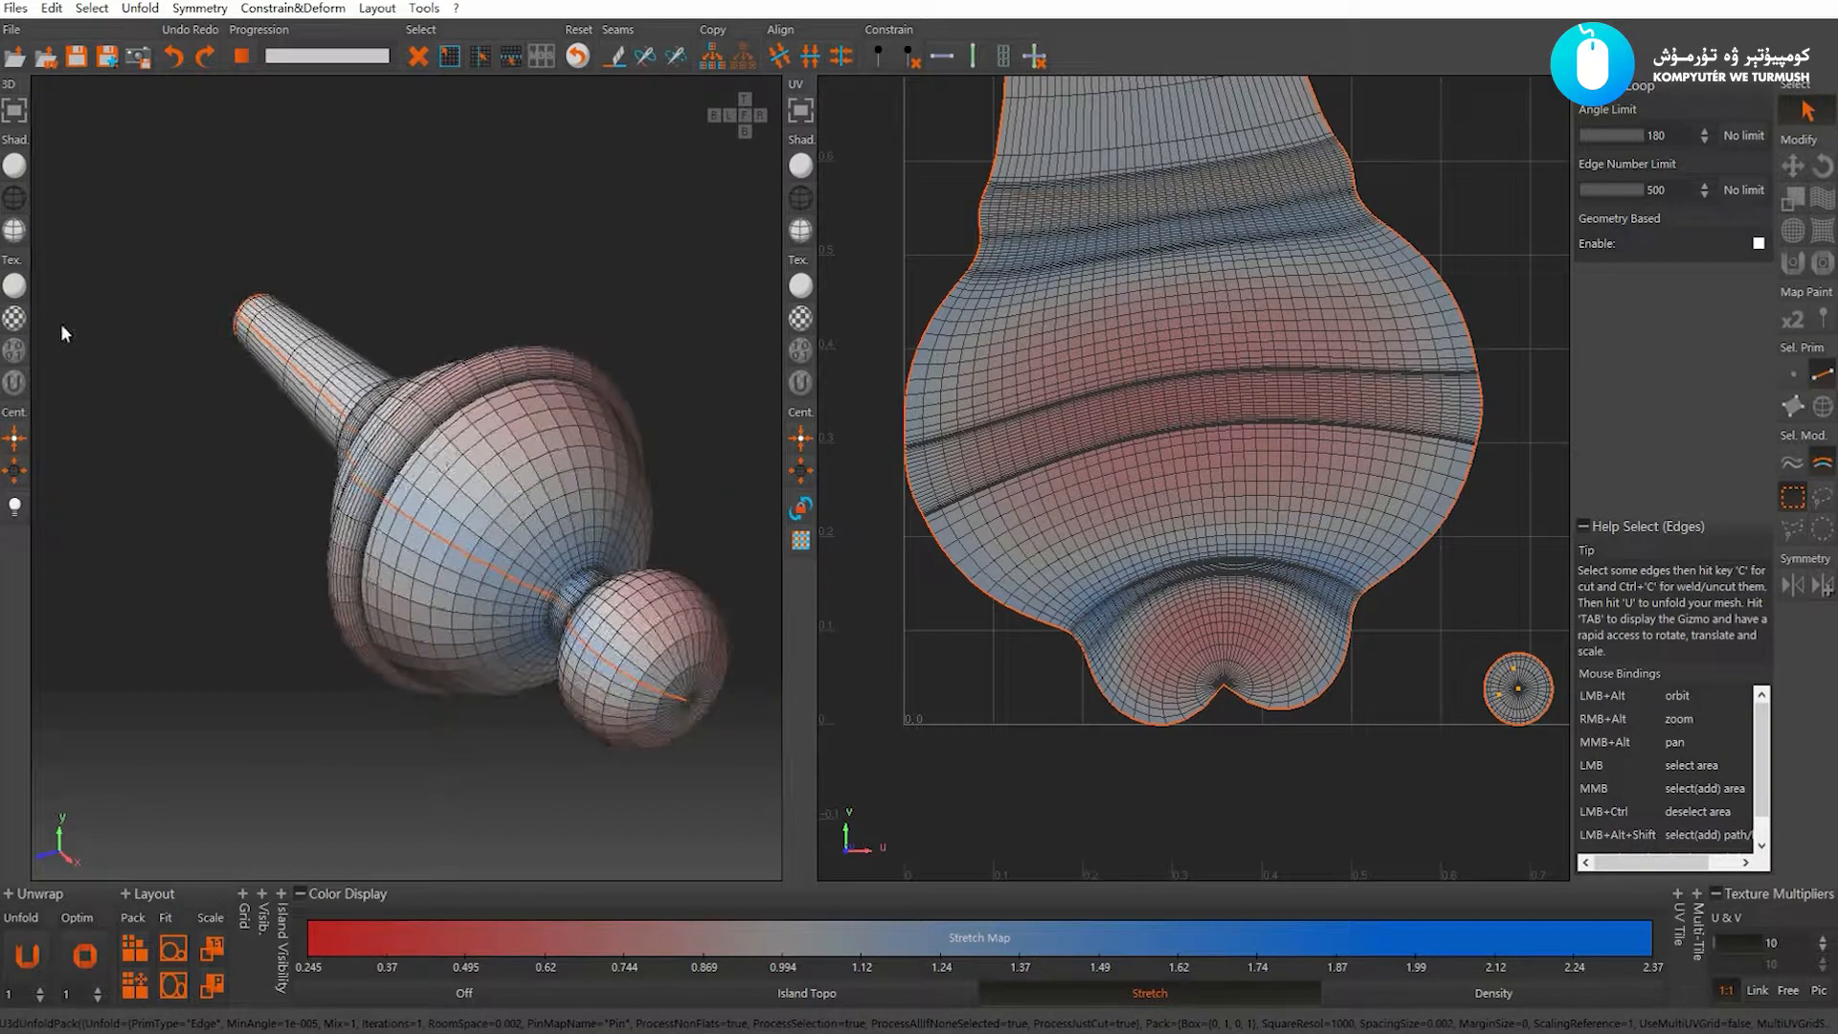
left_click(15, 319)
left_click_drag(312, 467, 664, 438, "alt")
key("ctrl+c")
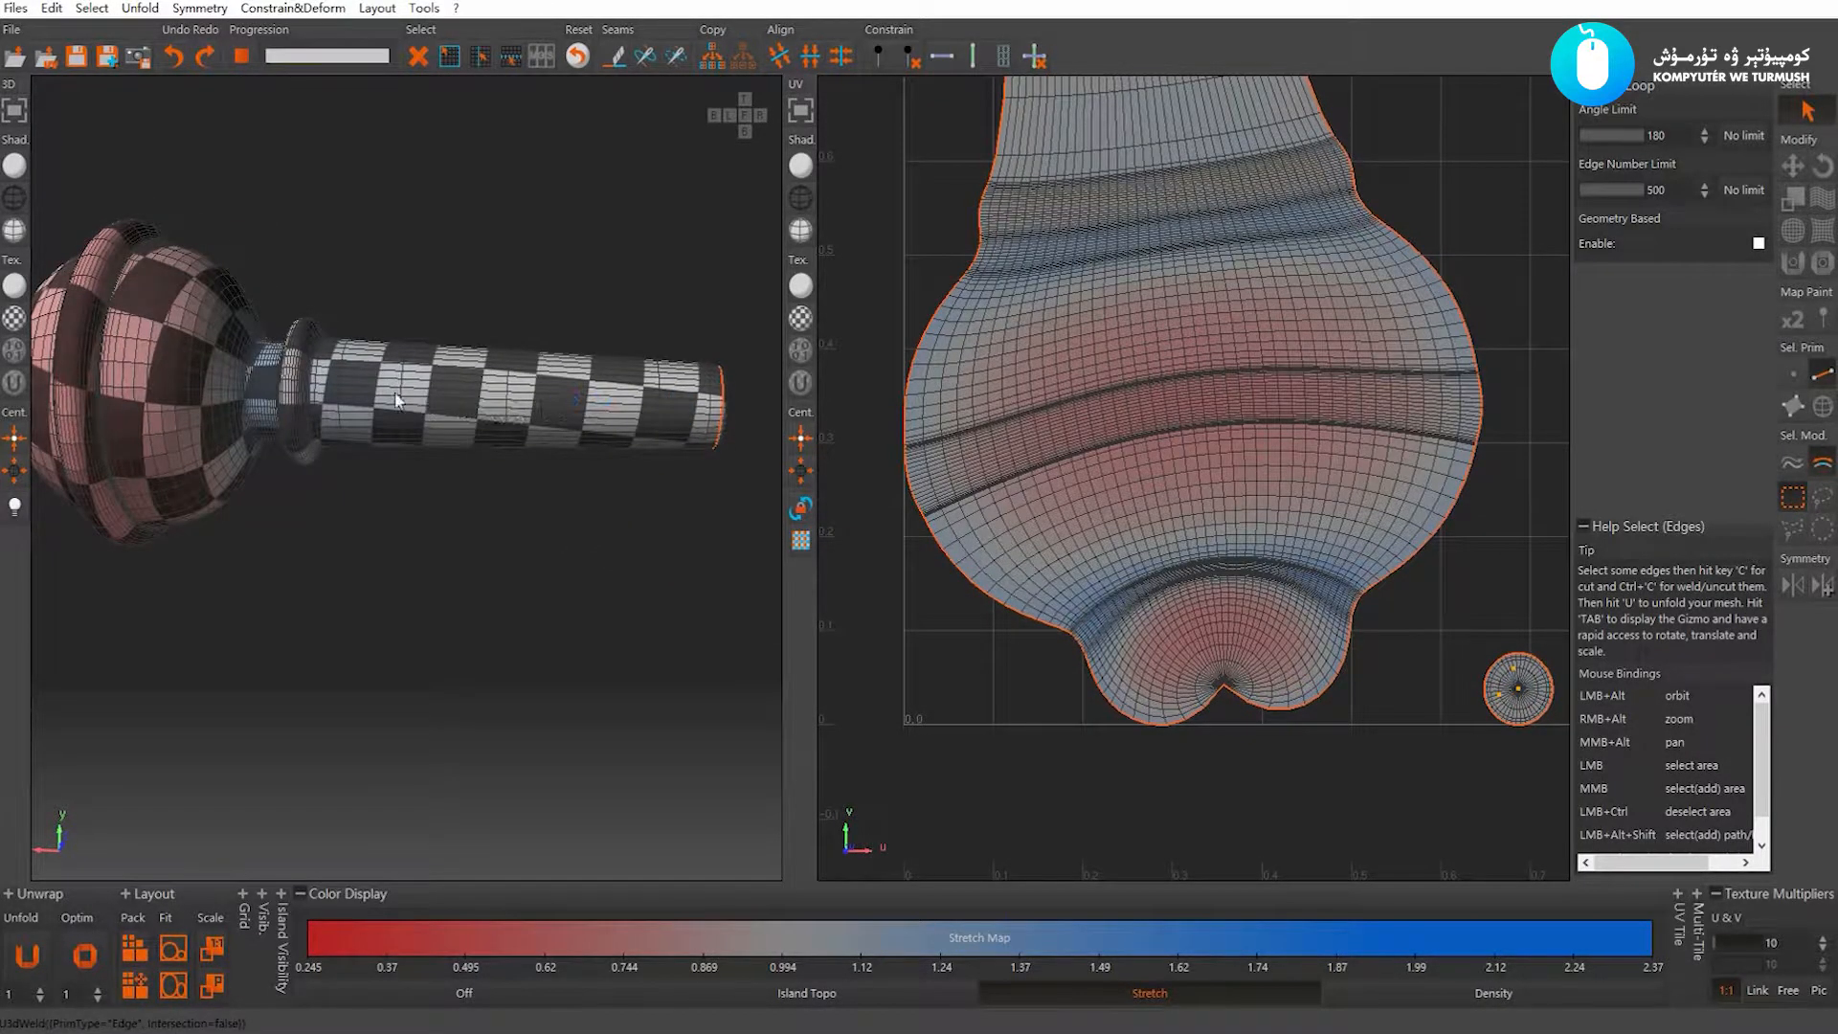
Cut a seam along the edge loop where the small end ball meets its thin neck
scroll(508, 419, "up", 3)
left_click_drag(508, 419, 513, 486, "alt")
scroll(346, 428, "up", 3)
scroll(469, 421, "down", 3)
scroll(460, 441, "up", 3)
left_click_drag(402, 394, 446, 429, "alt")
left_click(441, 440)
left_click(440, 441)
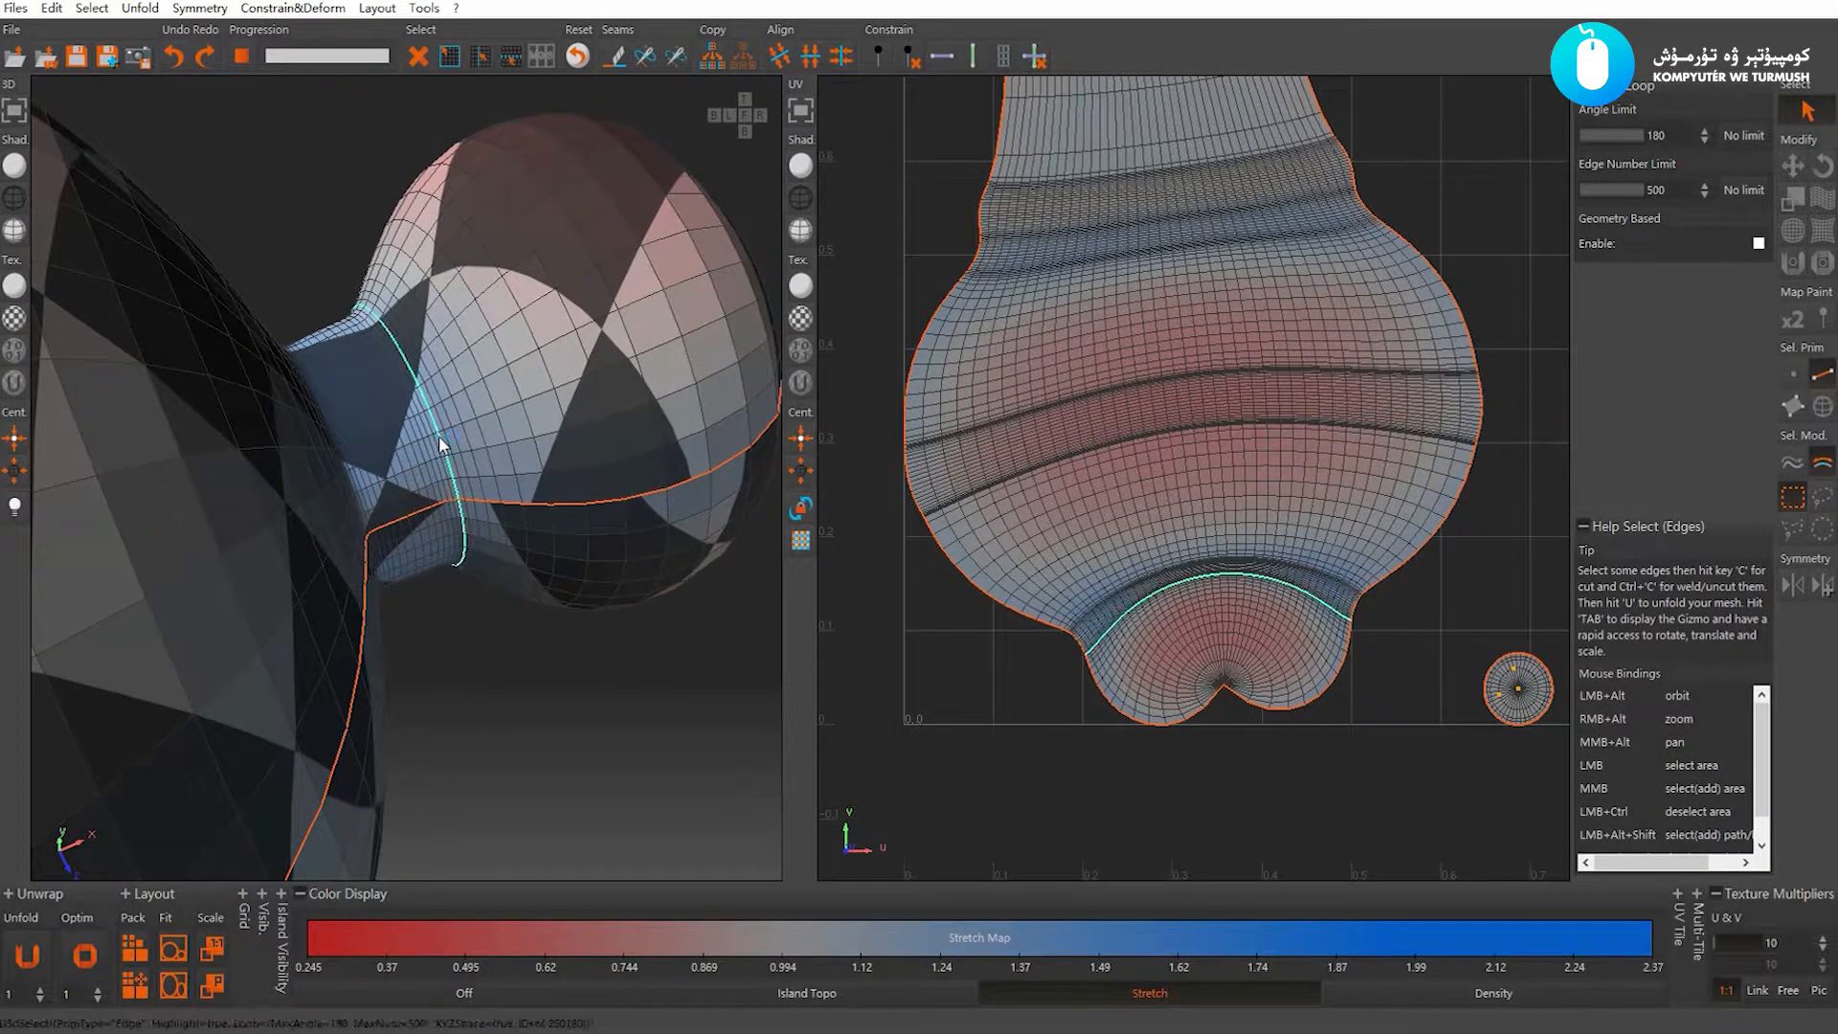
key("c")
left_click(503, 654)
Weld the lengthwise seam running across the small end ball
left_click_drag(505, 655, 400, 417, "alt")
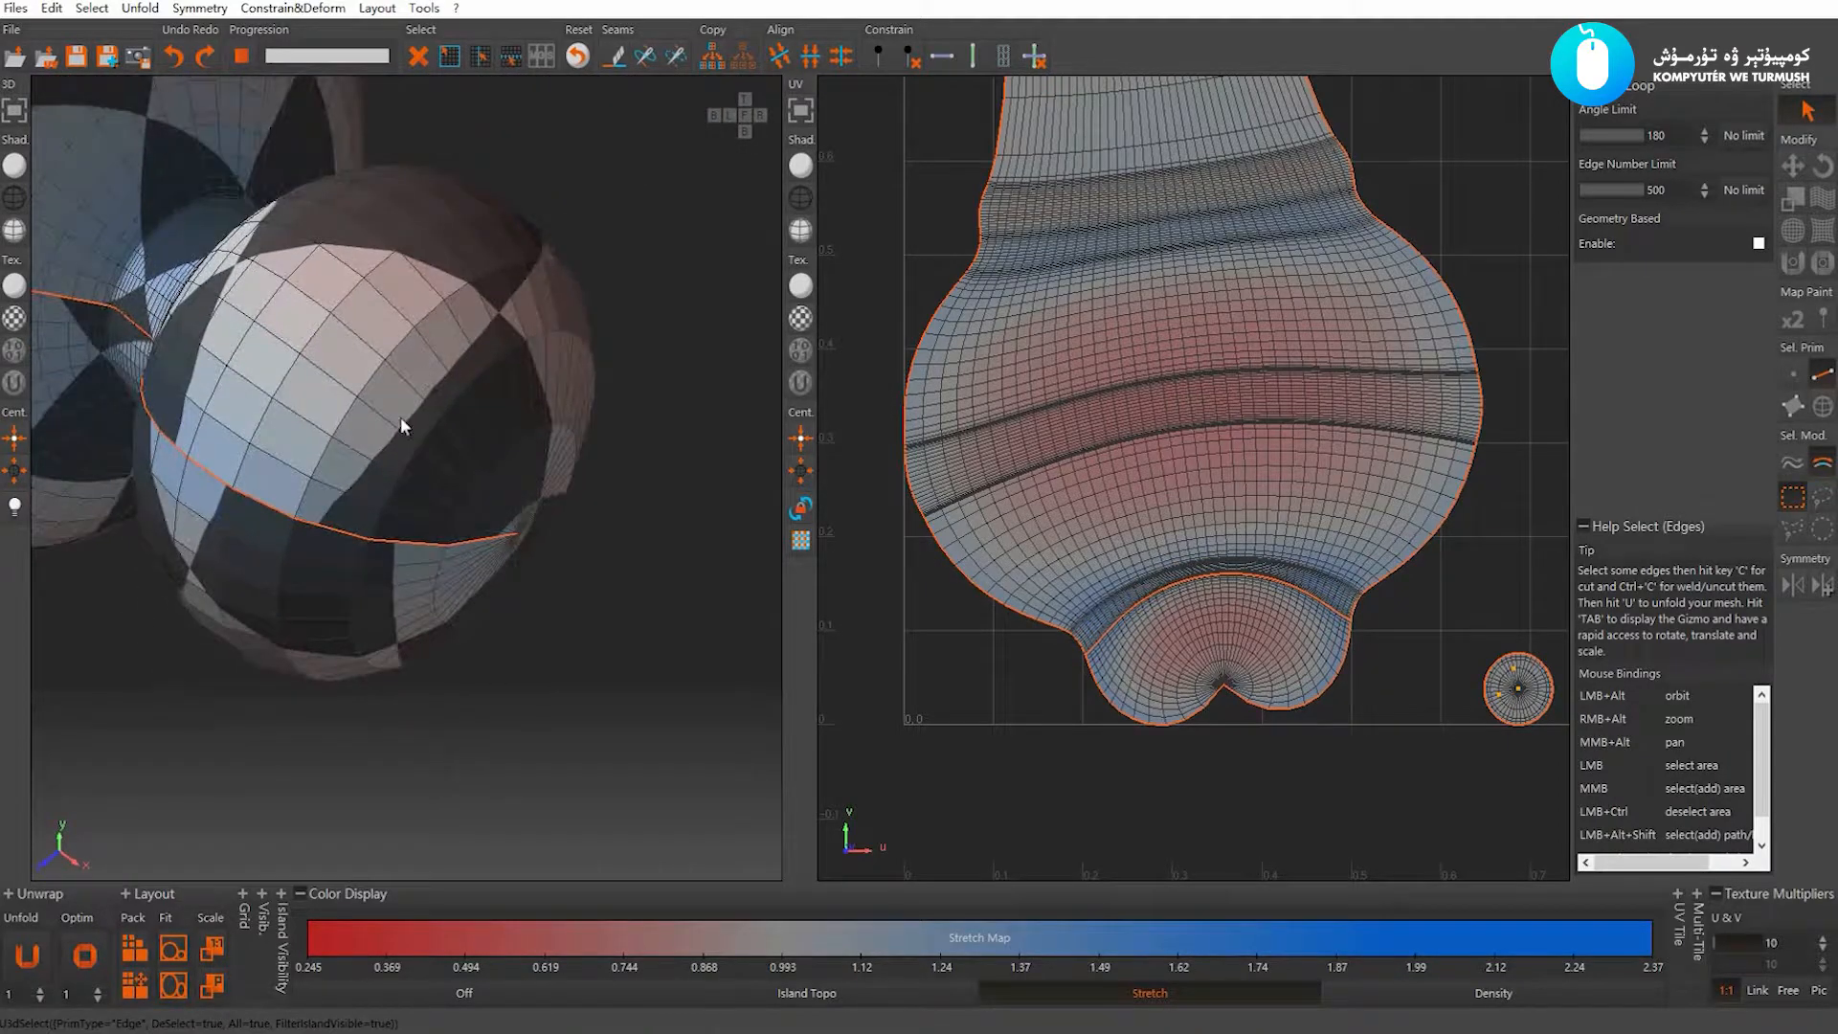
left_click(322, 527)
key("ctrl+c")
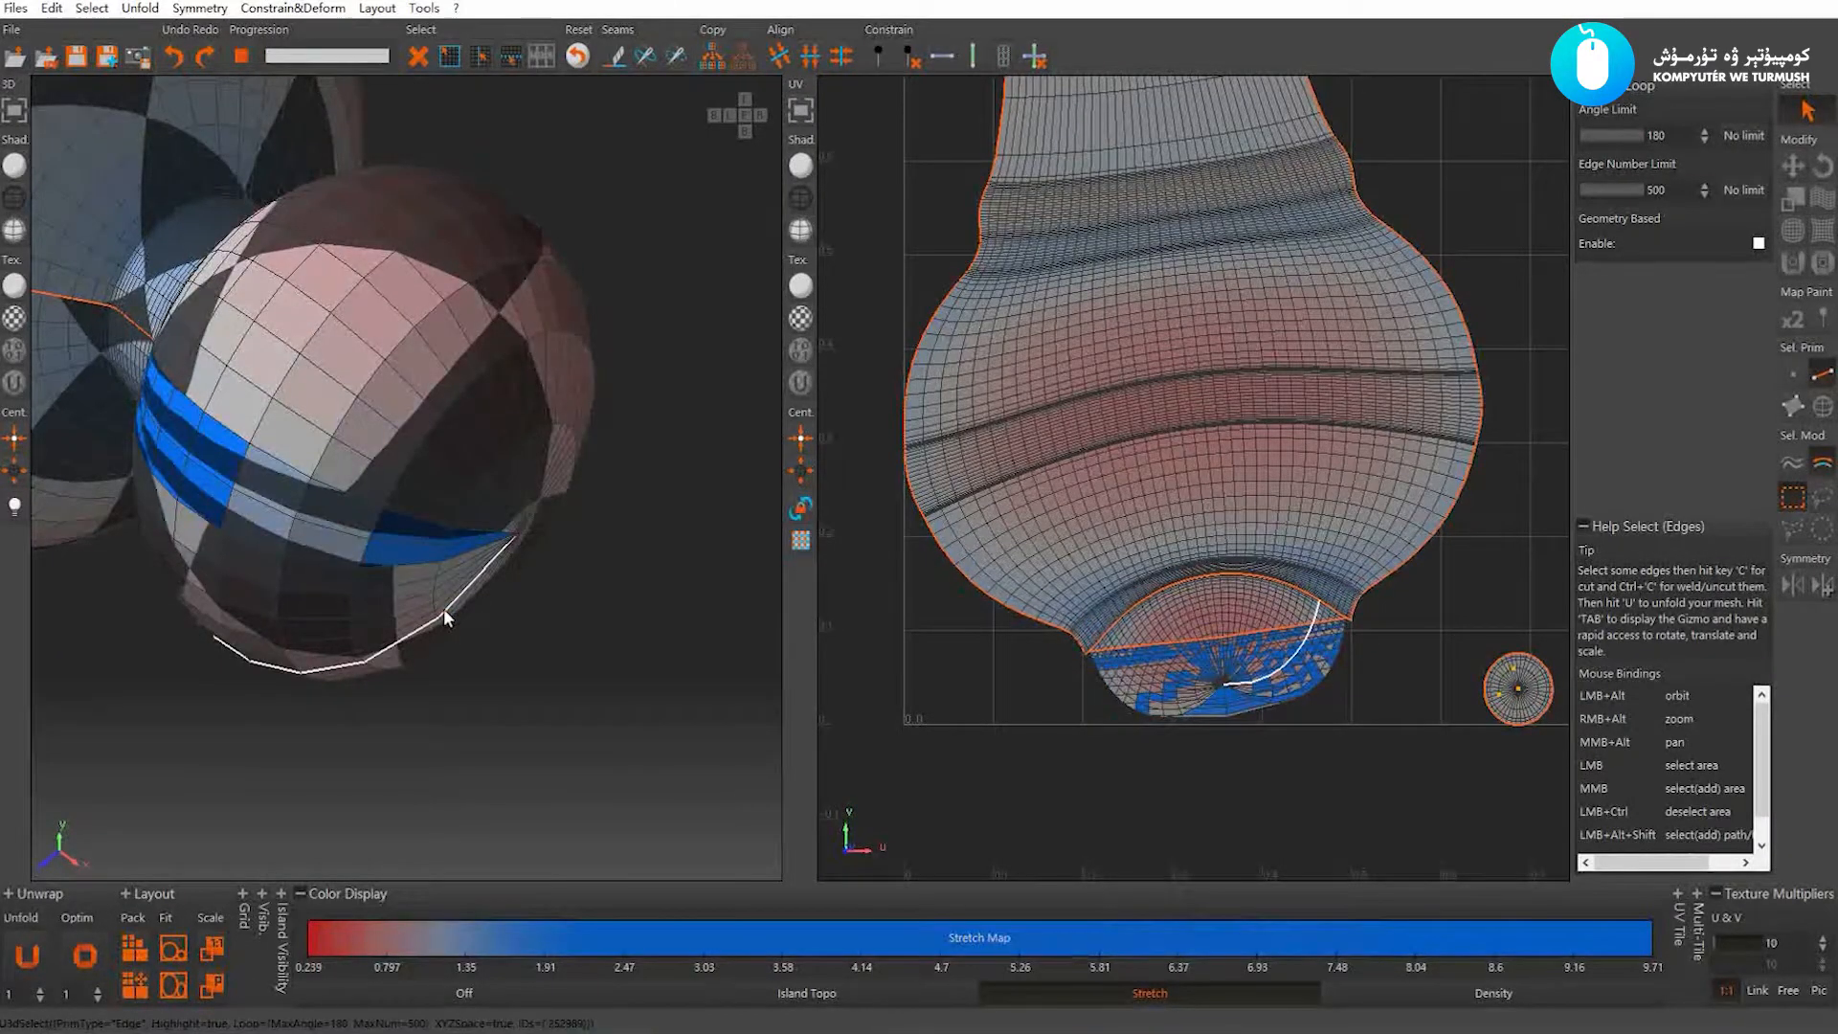
Cut a seam around the middle of the small end ball to split it into two halves
left_click_drag(547, 624, 460, 388, "alt")
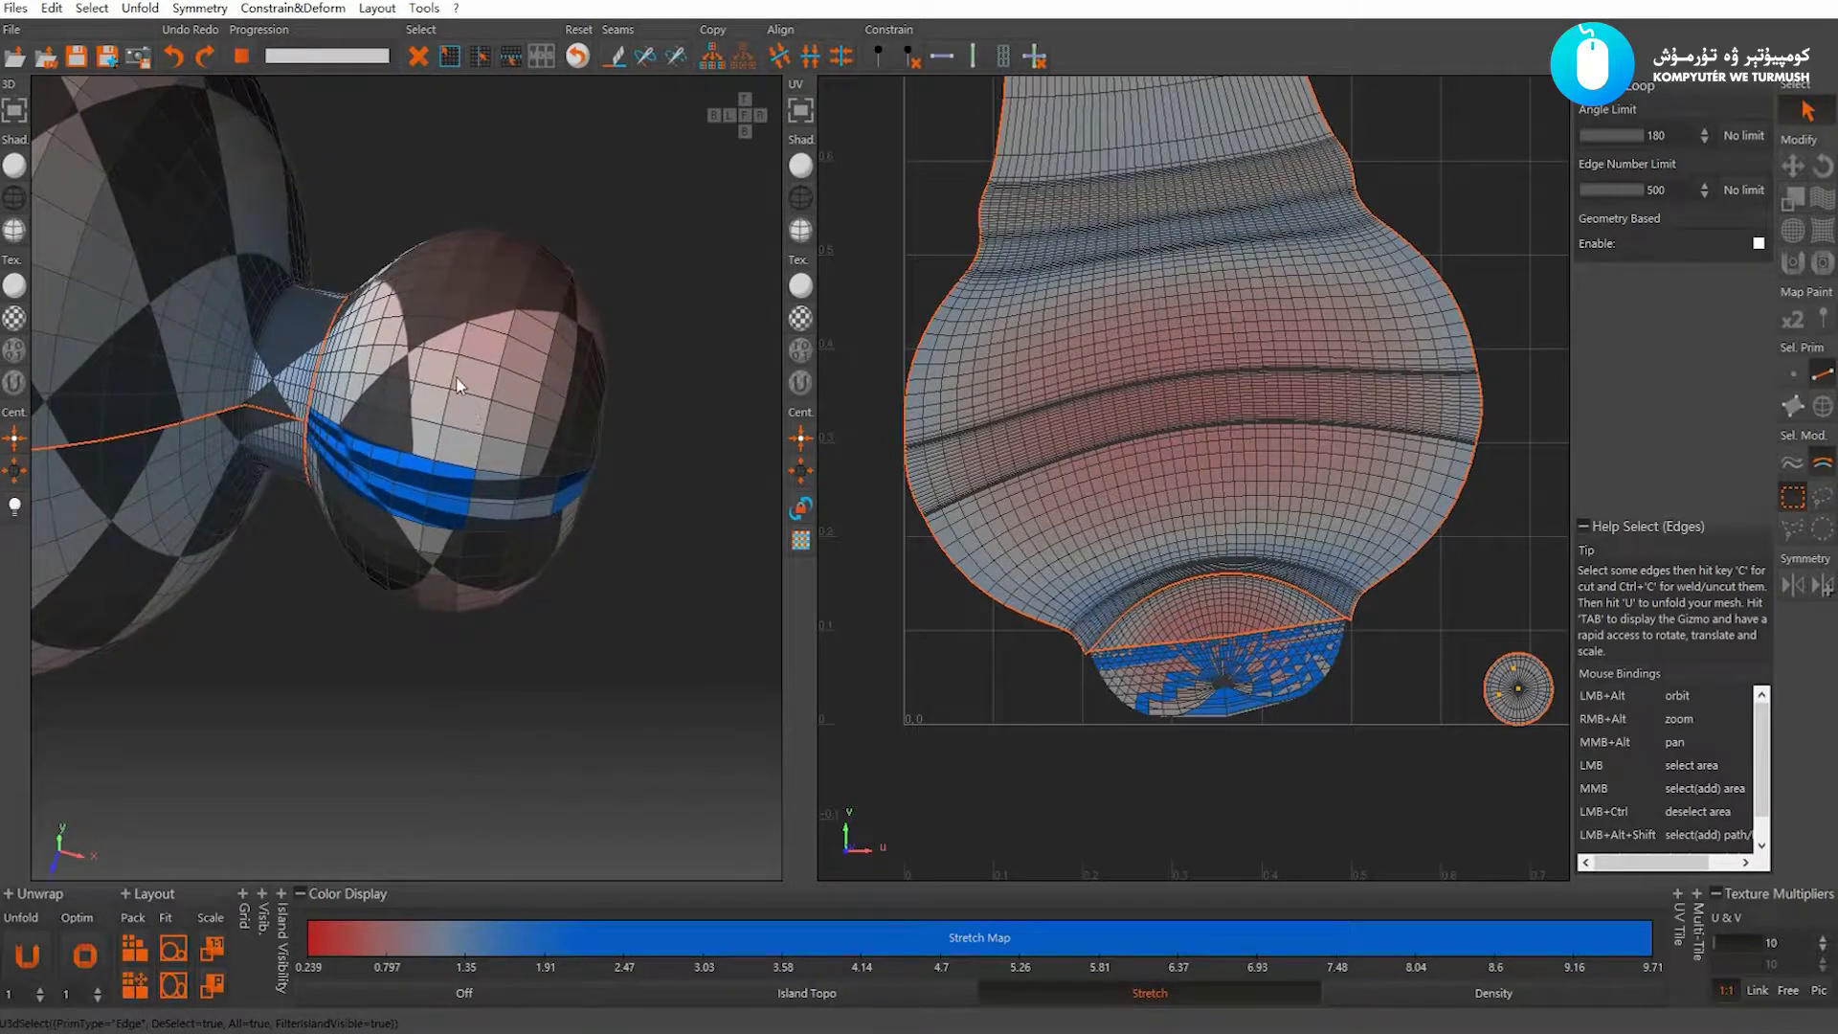
left_click(458, 379)
key("c")
scroll(573, 591, "down", 2)
scroll(1097, 543, "up", 1)
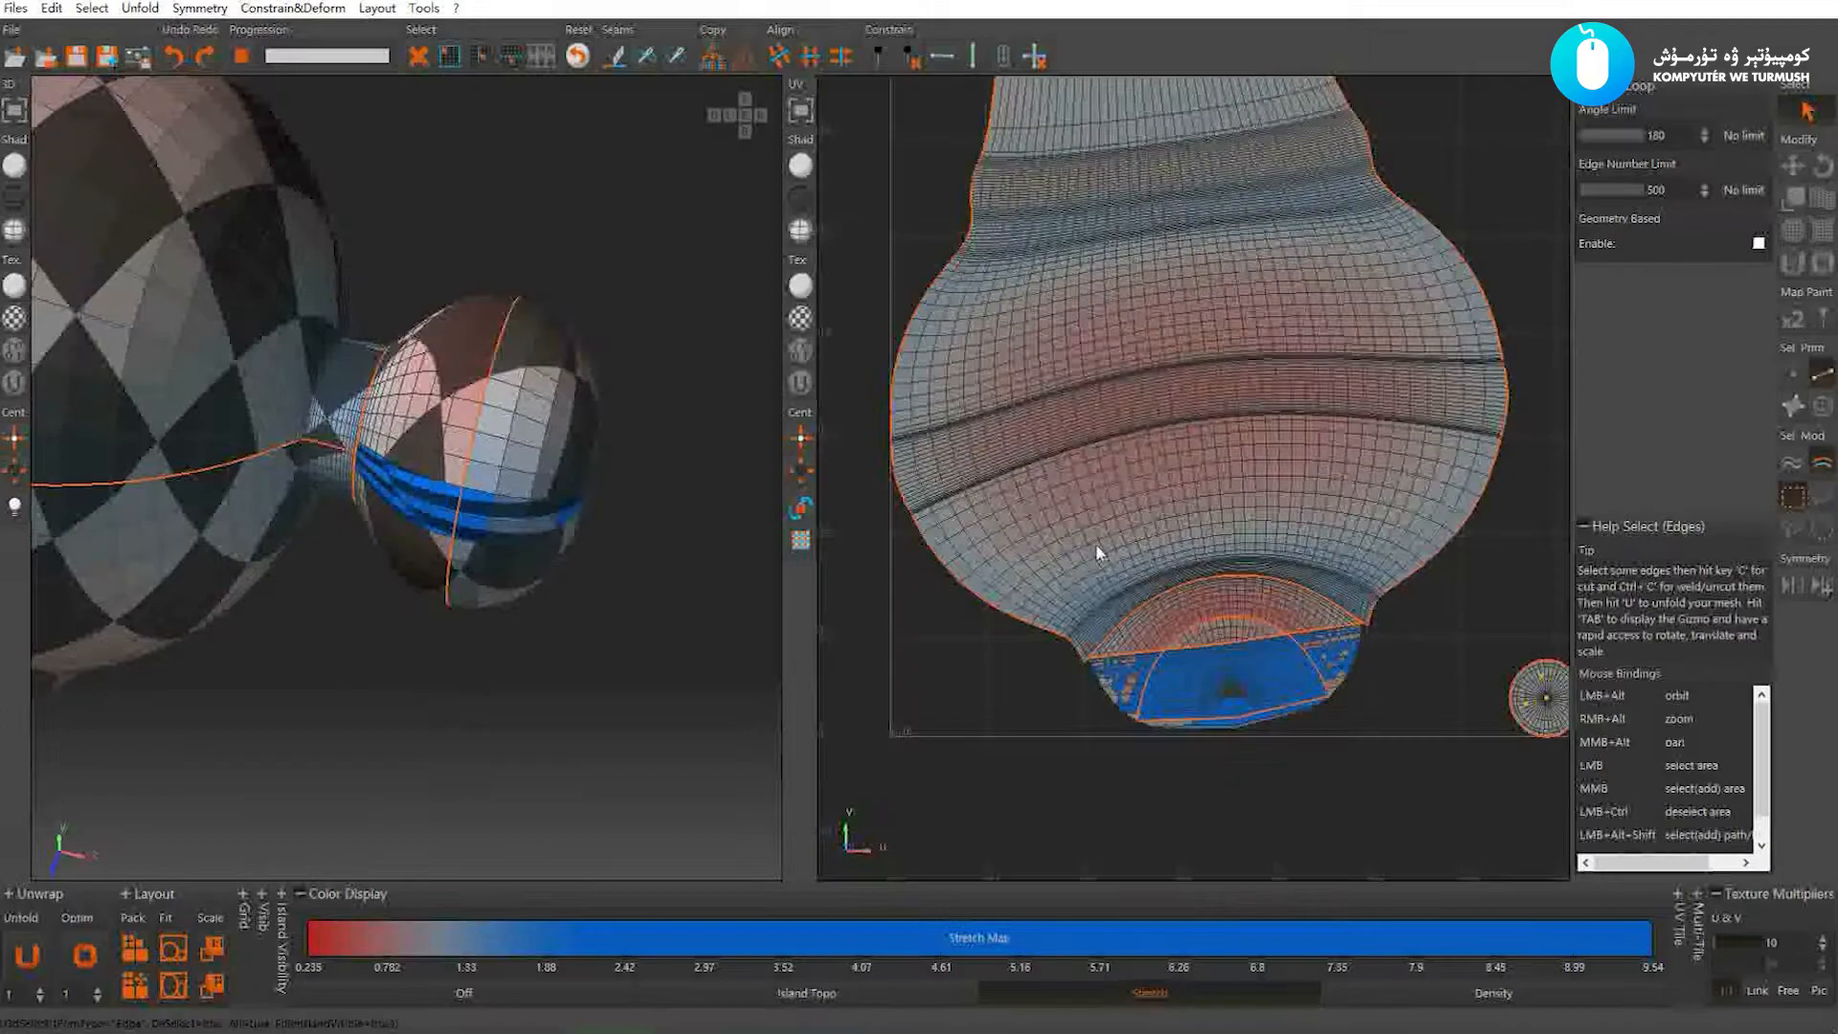
Unfold the two halves of the small end ball and pack all islands into the UV tile
key("u")
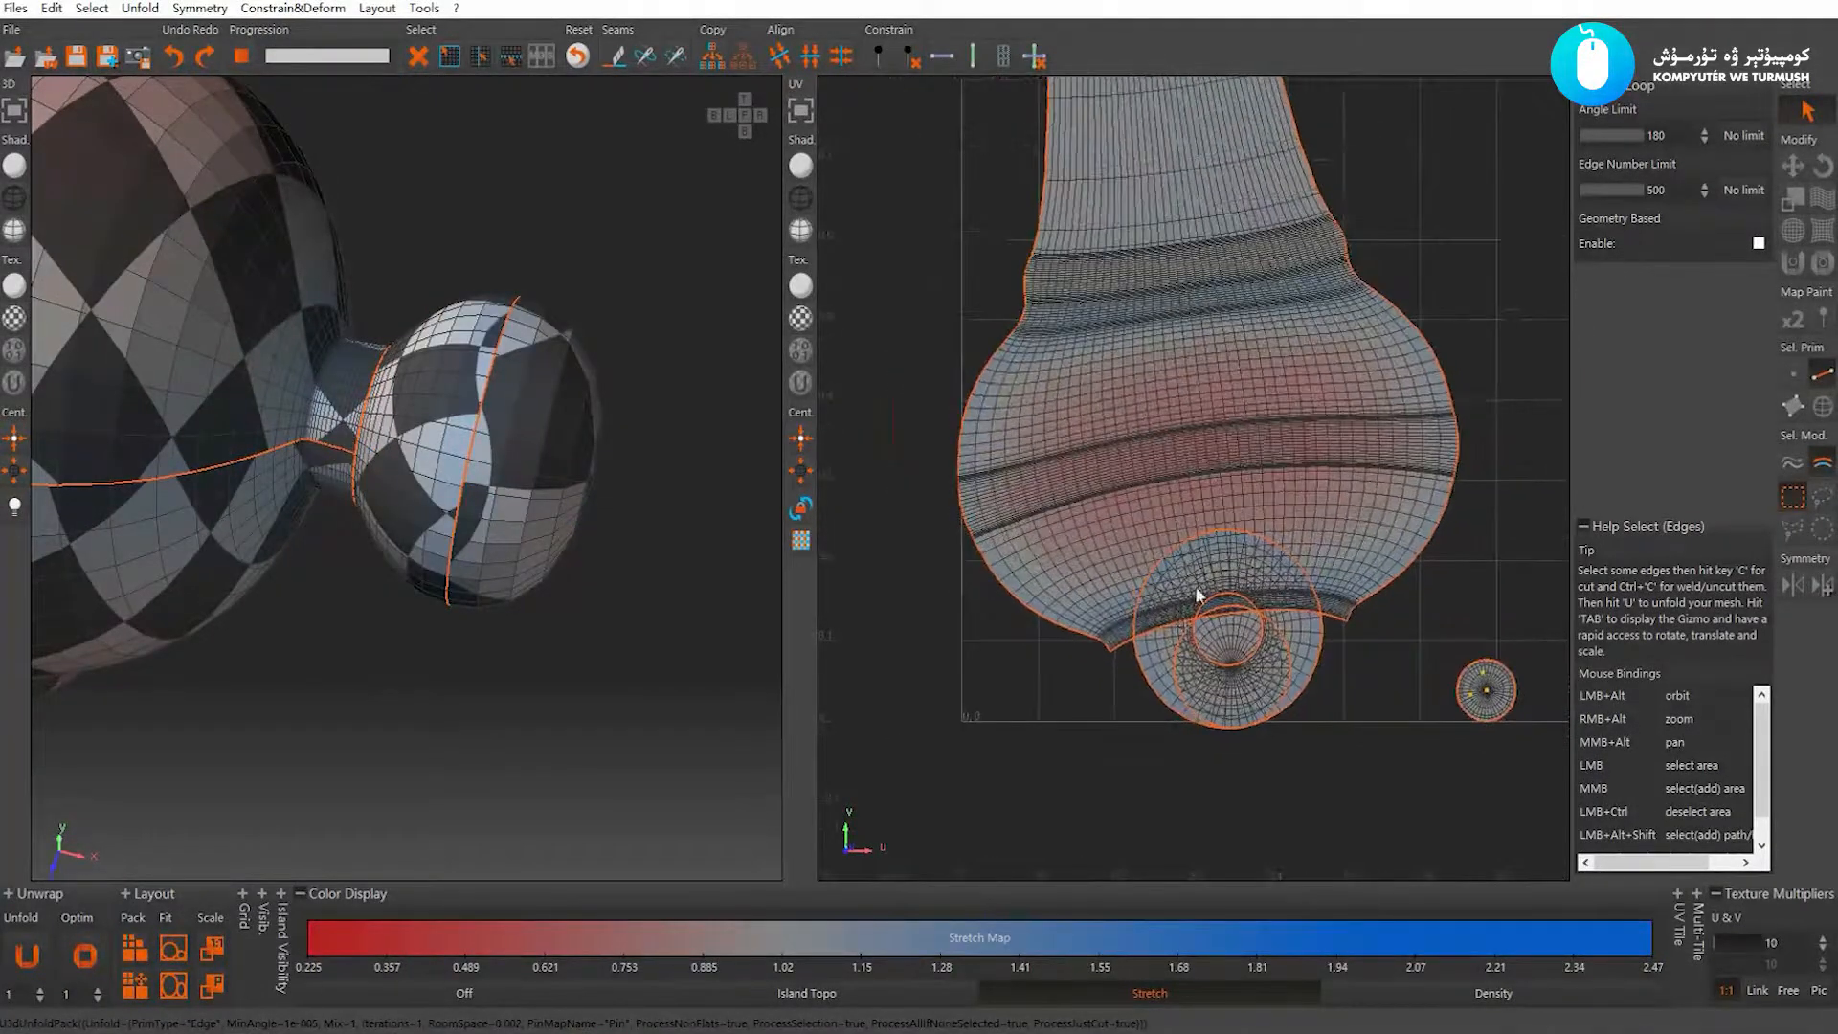
key("p")
left_click(1370, 471)
middle_click_drag(1370, 471, 1378, 441, "alt")
mouse_move(505, 496)
left_mouse_down("alt")
mouse_move(411, 479)
mouse_move(370, 529)
mouse_move(488, 561)
mouse_move(515, 500)
left_mouse_up("alt")
middle_click_drag(1265, 625, 1224, 572, "alt")
Highlight the three circular islands to check which parts of the peg they cover, and clear the selection
left_click_drag(1513, 437, 1298, 739)
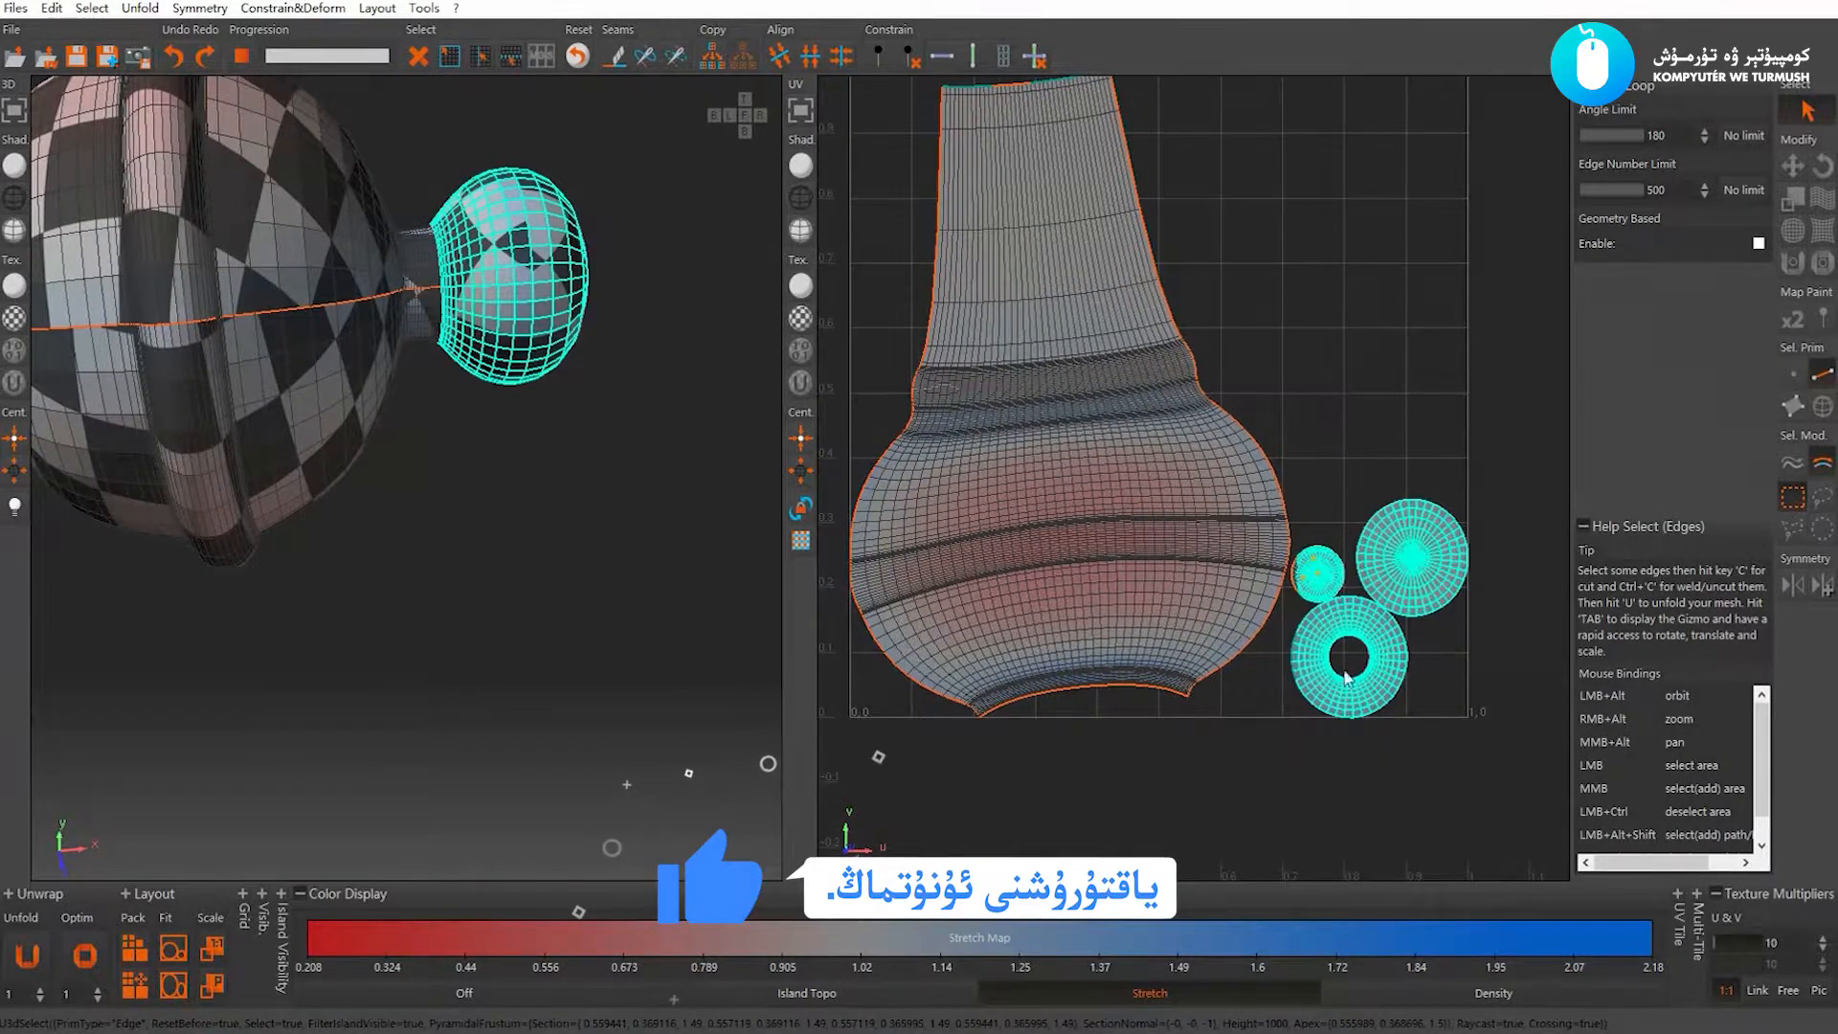
scroll(1346, 690, "up", 3)
scroll(1346, 690, "down", 3)
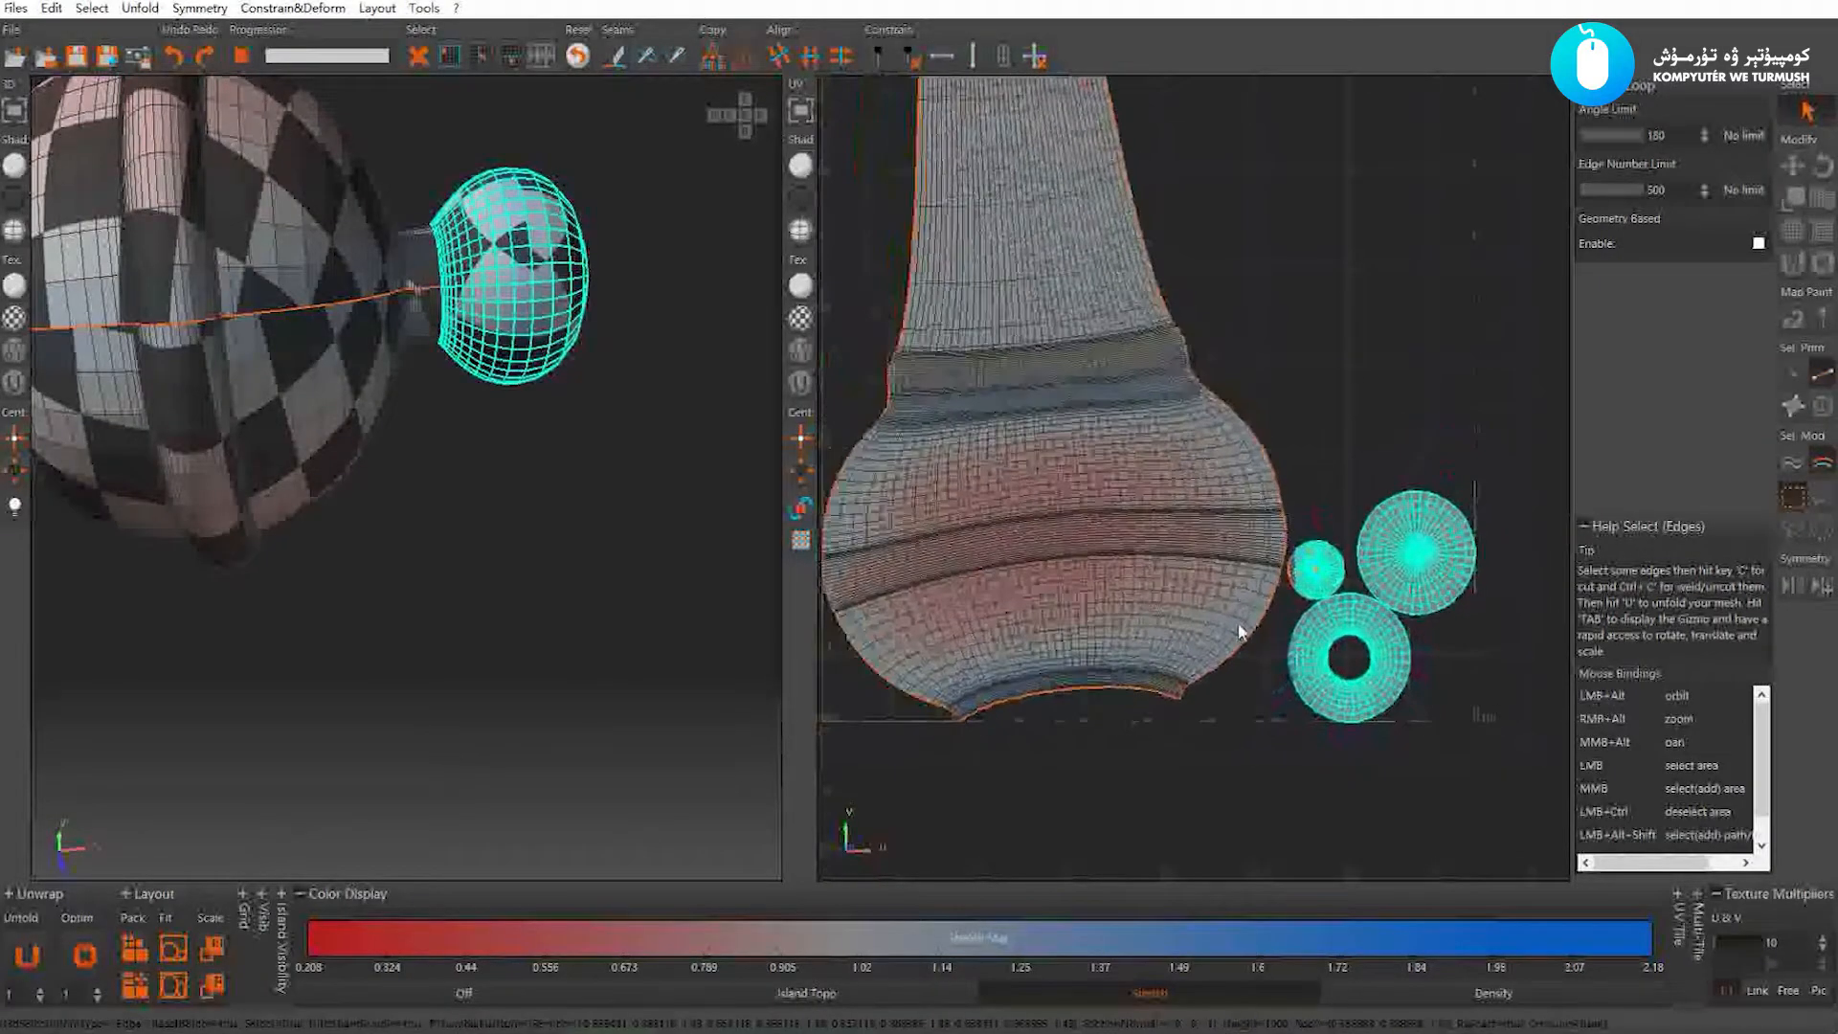
left_click(1295, 660)
scroll(1299, 653, "up", 5)
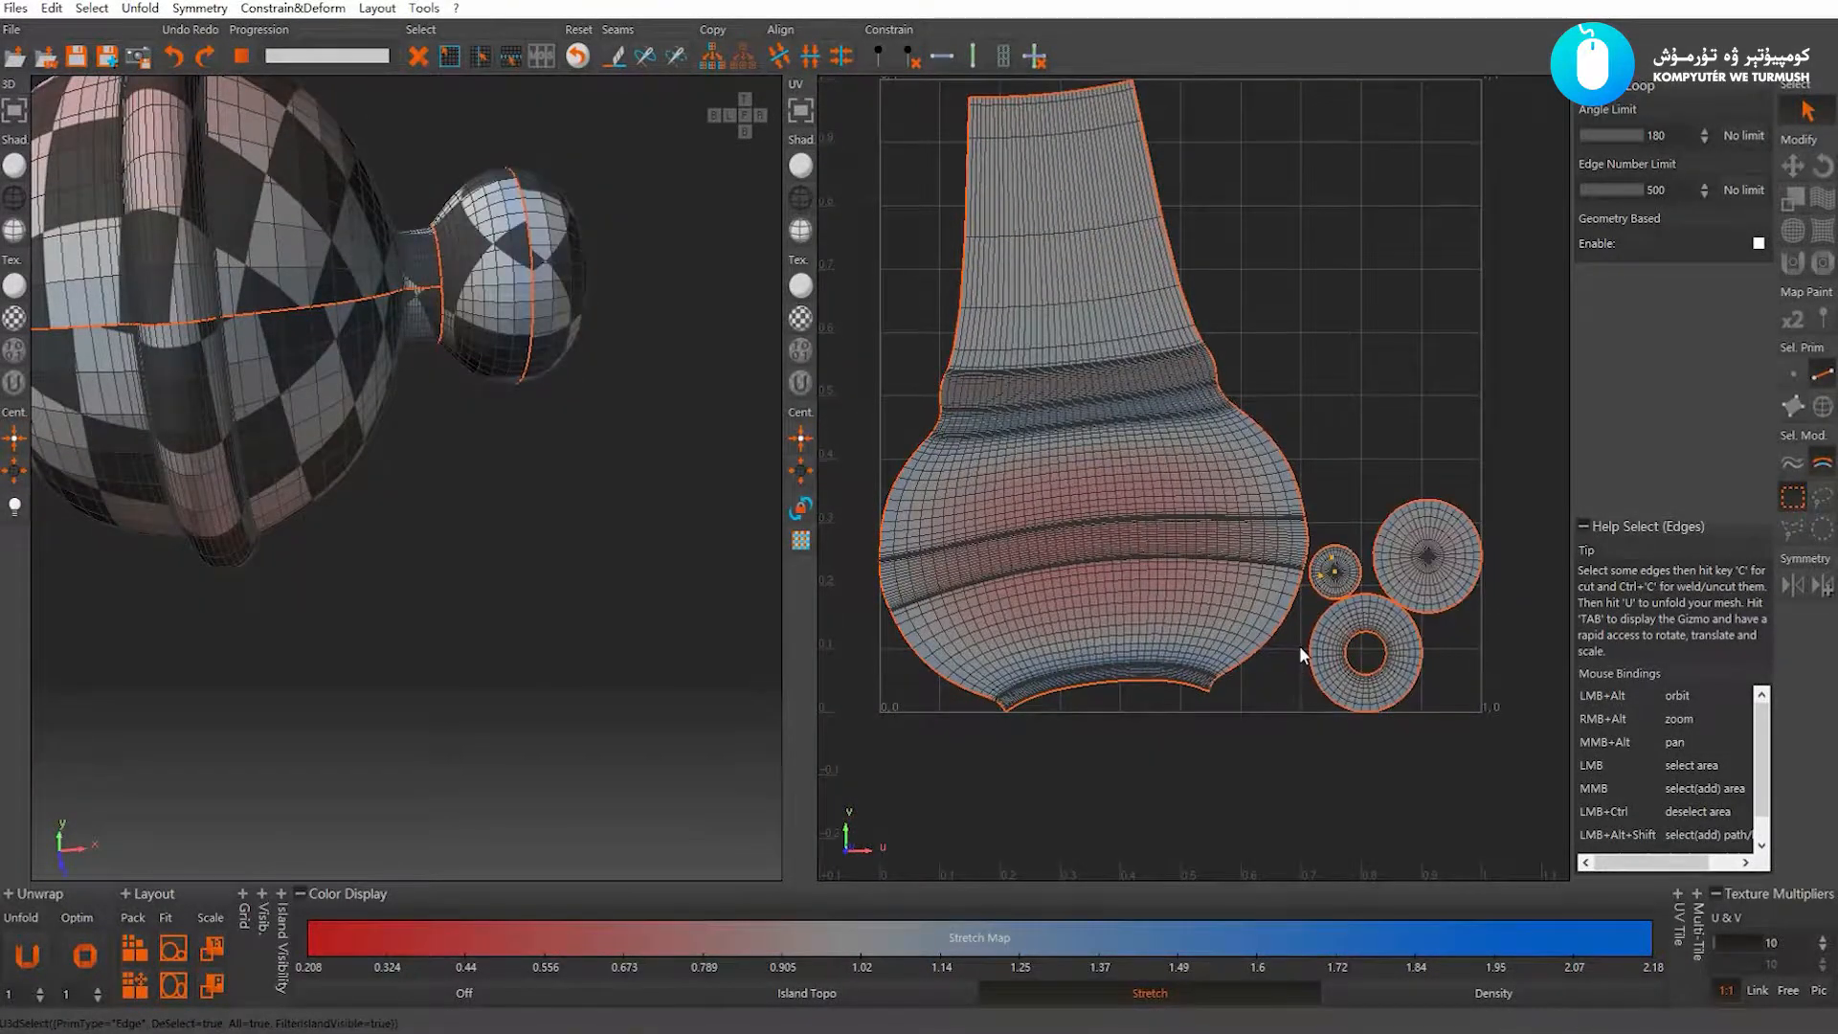
scroll(1327, 624, "down", 4)
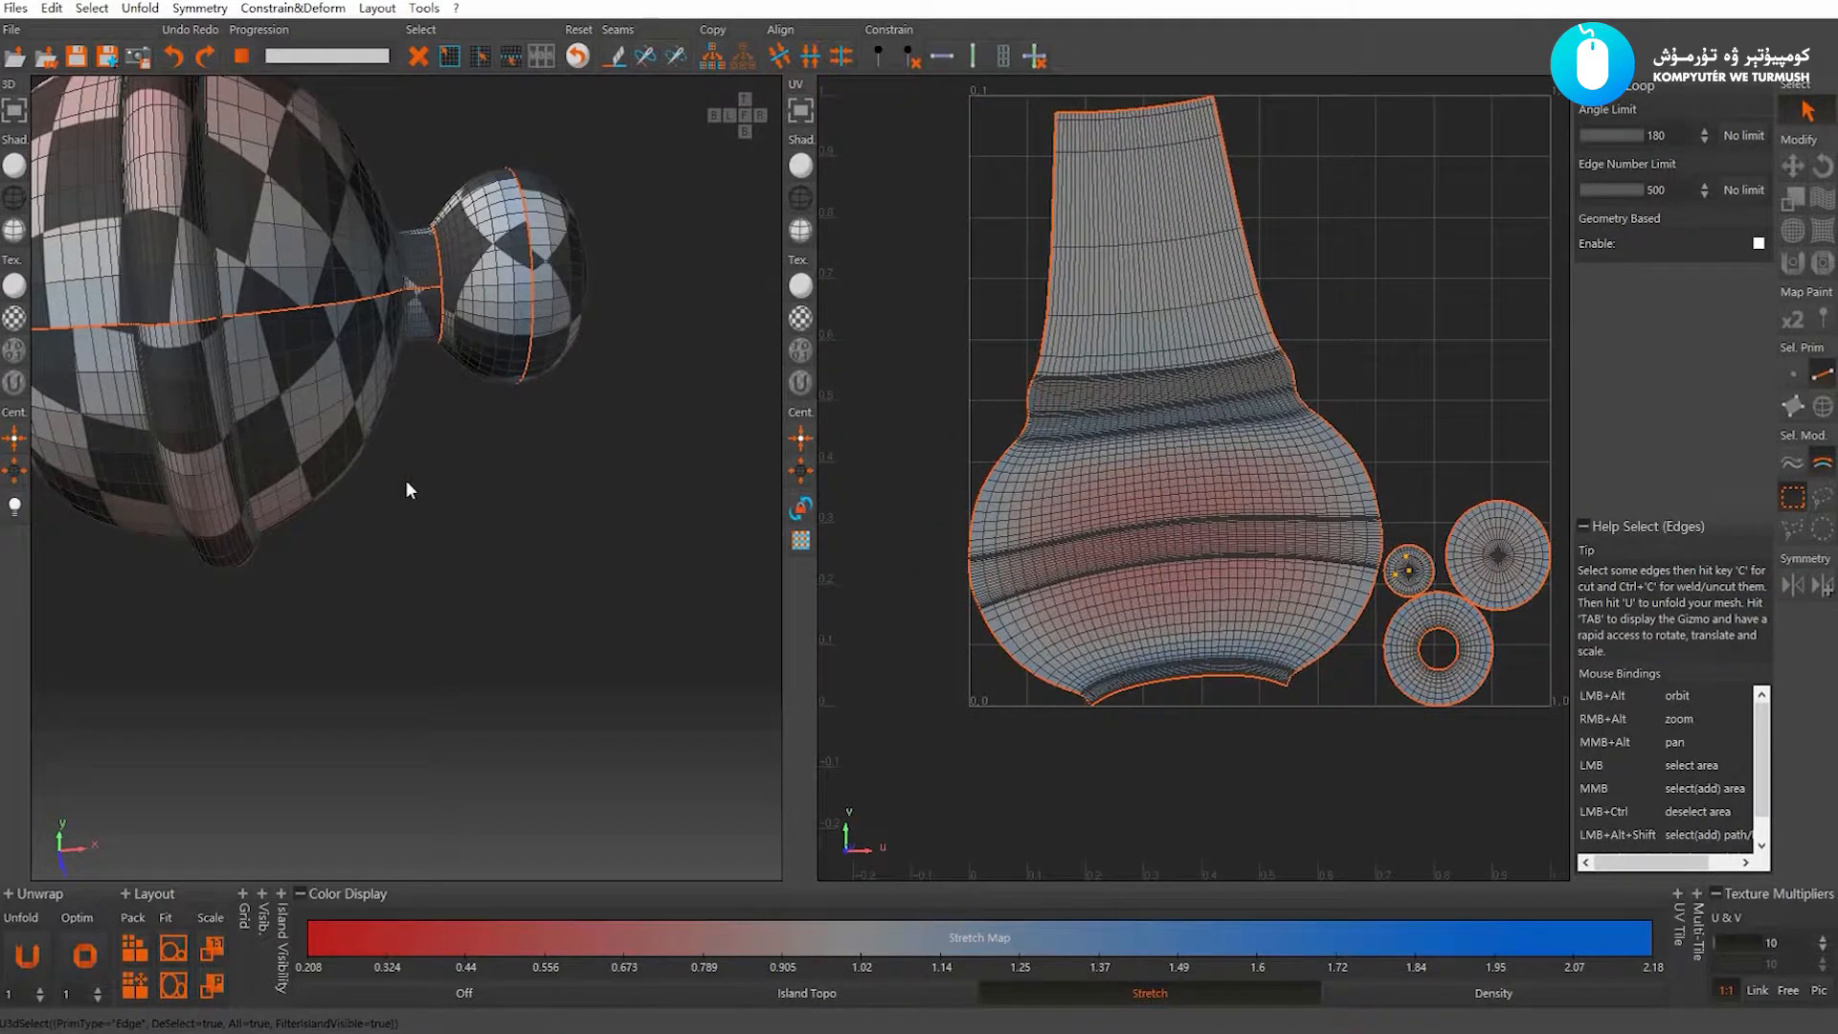
Cut edge-loop seams at both ends of the large bulbous head, at the shaft-side neck and the end ball's neck
scroll(406, 480, "down", 2)
left_click_drag(391, 457, 378, 419, "alt")
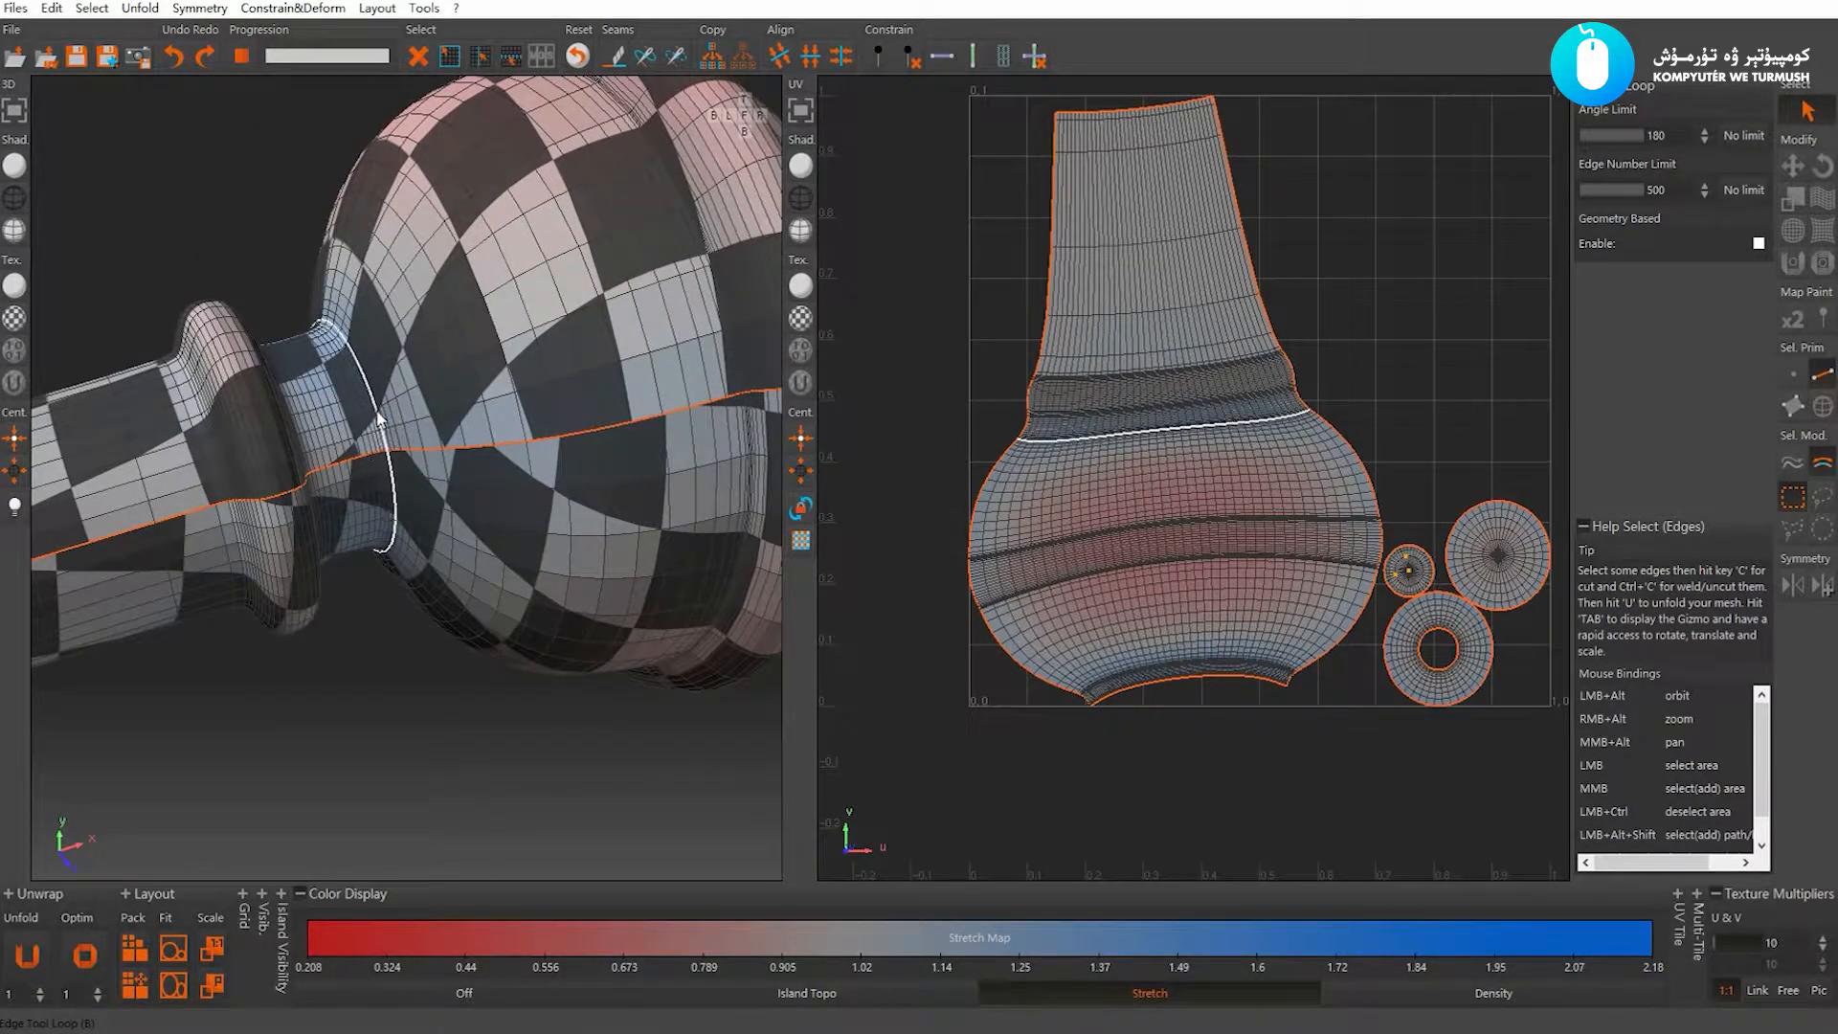
left_click(376, 418)
left_click_drag(377, 419, 473, 537, "alt")
key("c")
key("ctrl+d")
left_click(462, 513)
key("c")
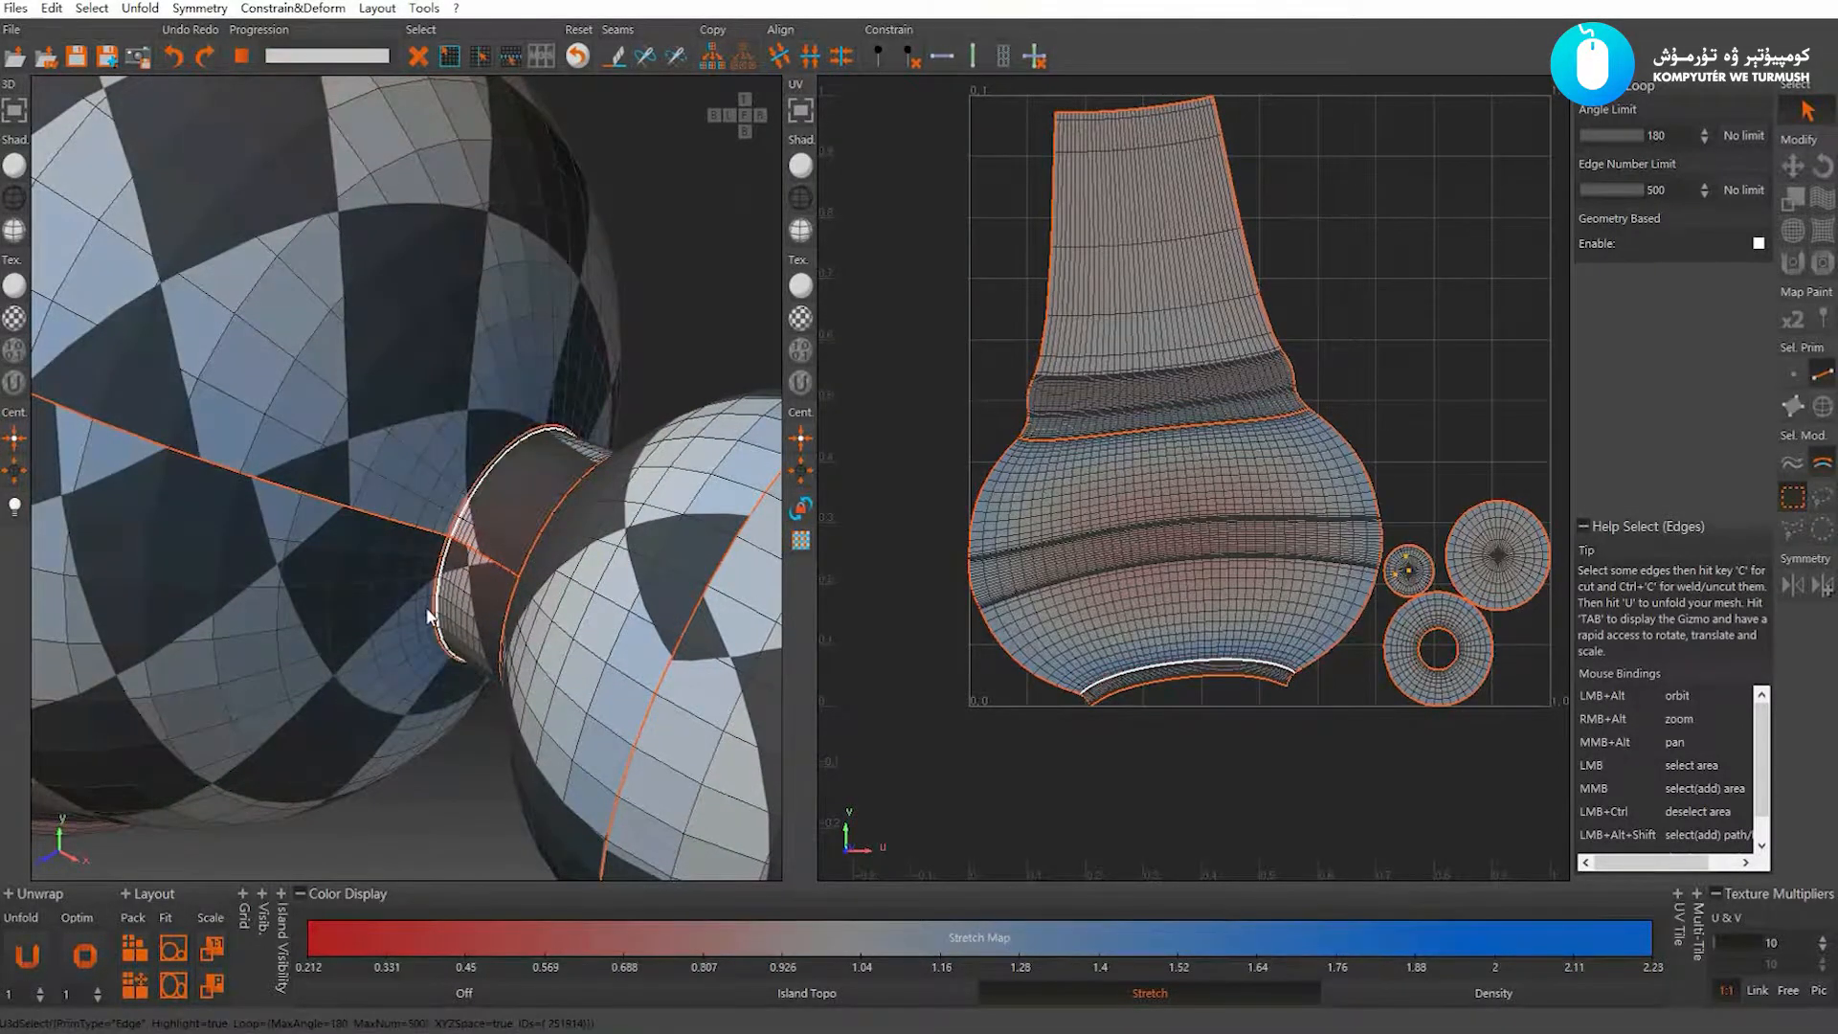
Unfold and optimize the separated shaft, head and neck islands and pack them into the UV tile
scroll(508, 632, "down", 3)
left_click_drag(376, 559, 803, 565, "alt")
scroll(1053, 524, "down", 1)
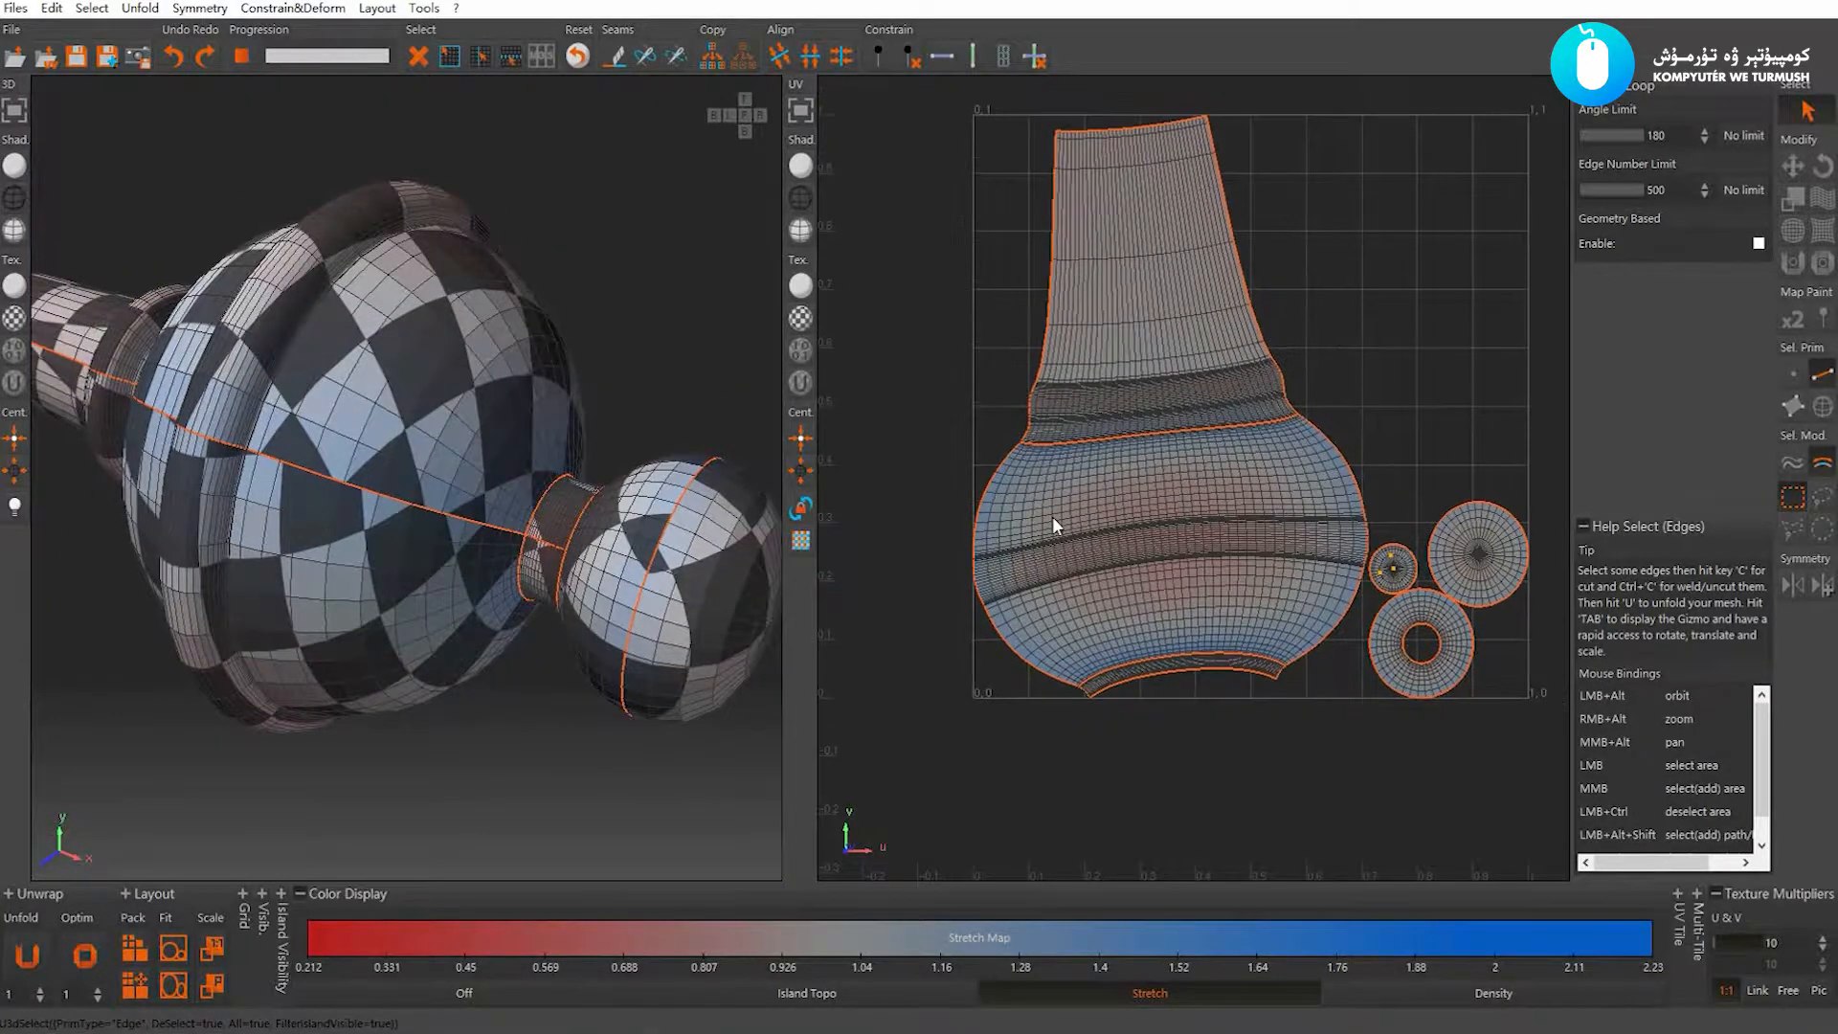
key("u")
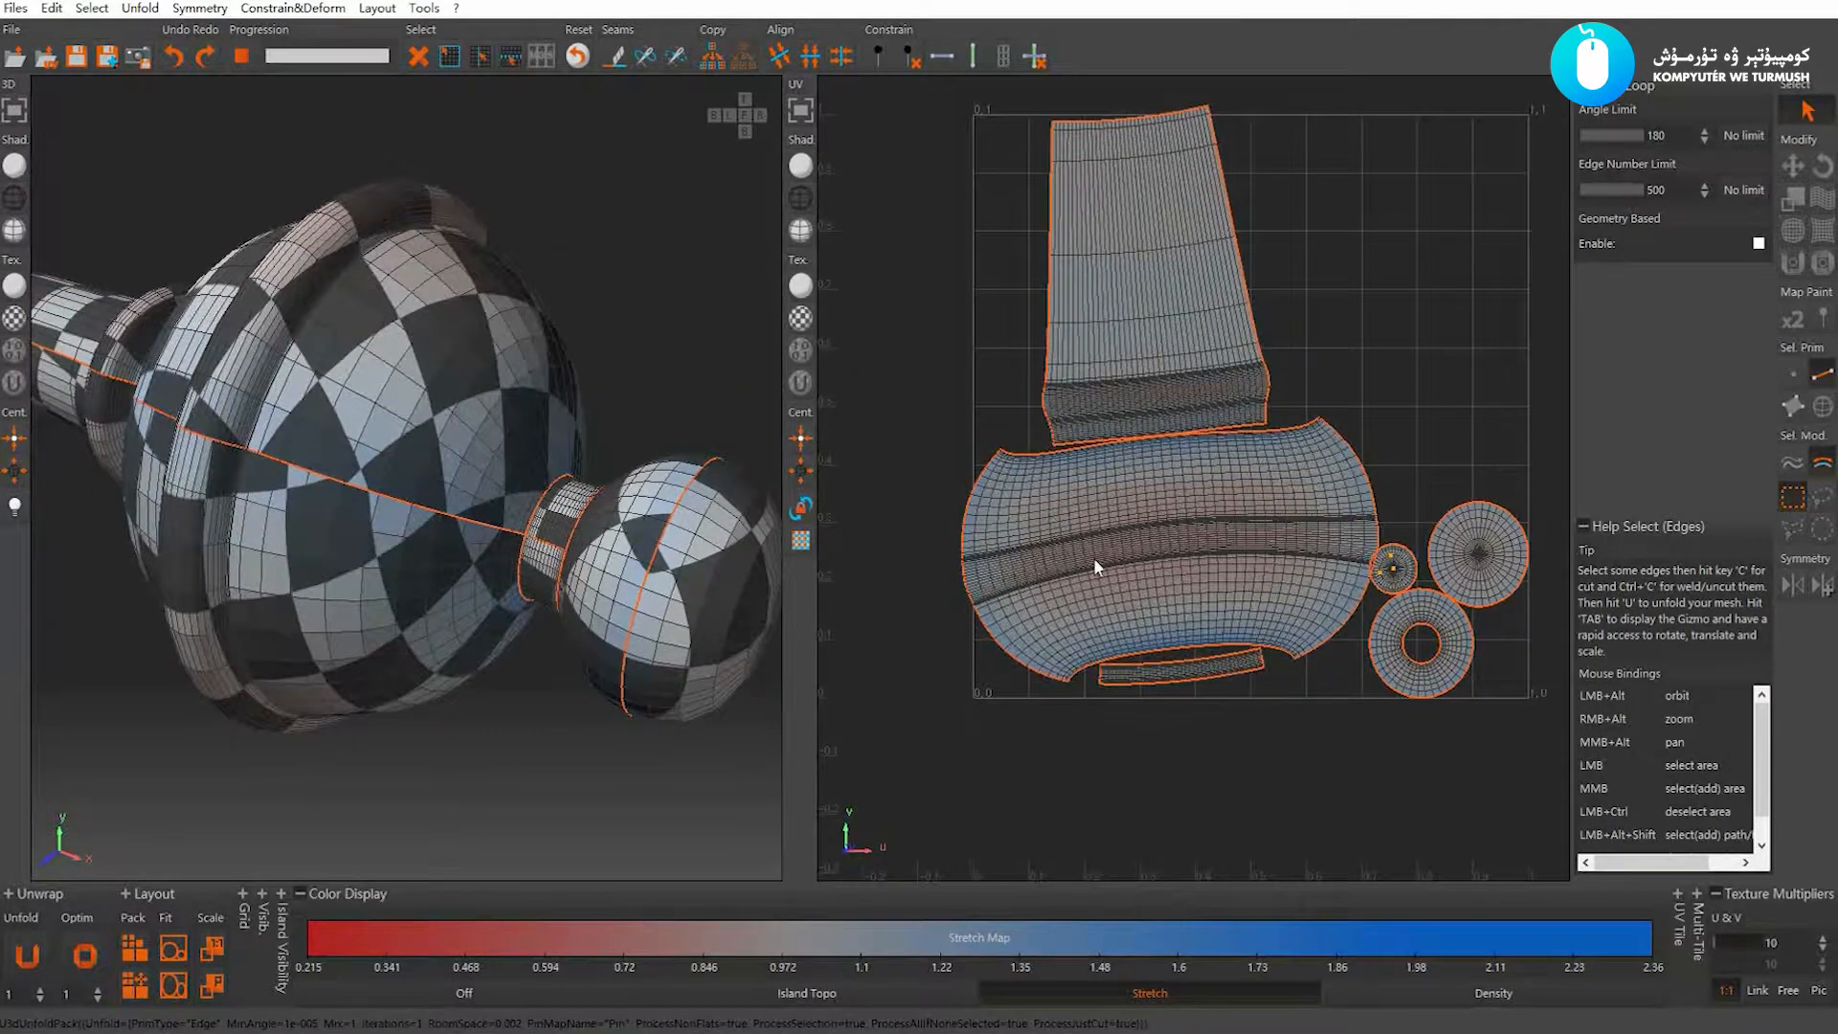
scroll(1093, 557, "down", 1)
key("u")
scroll(1099, 542, "up", 2)
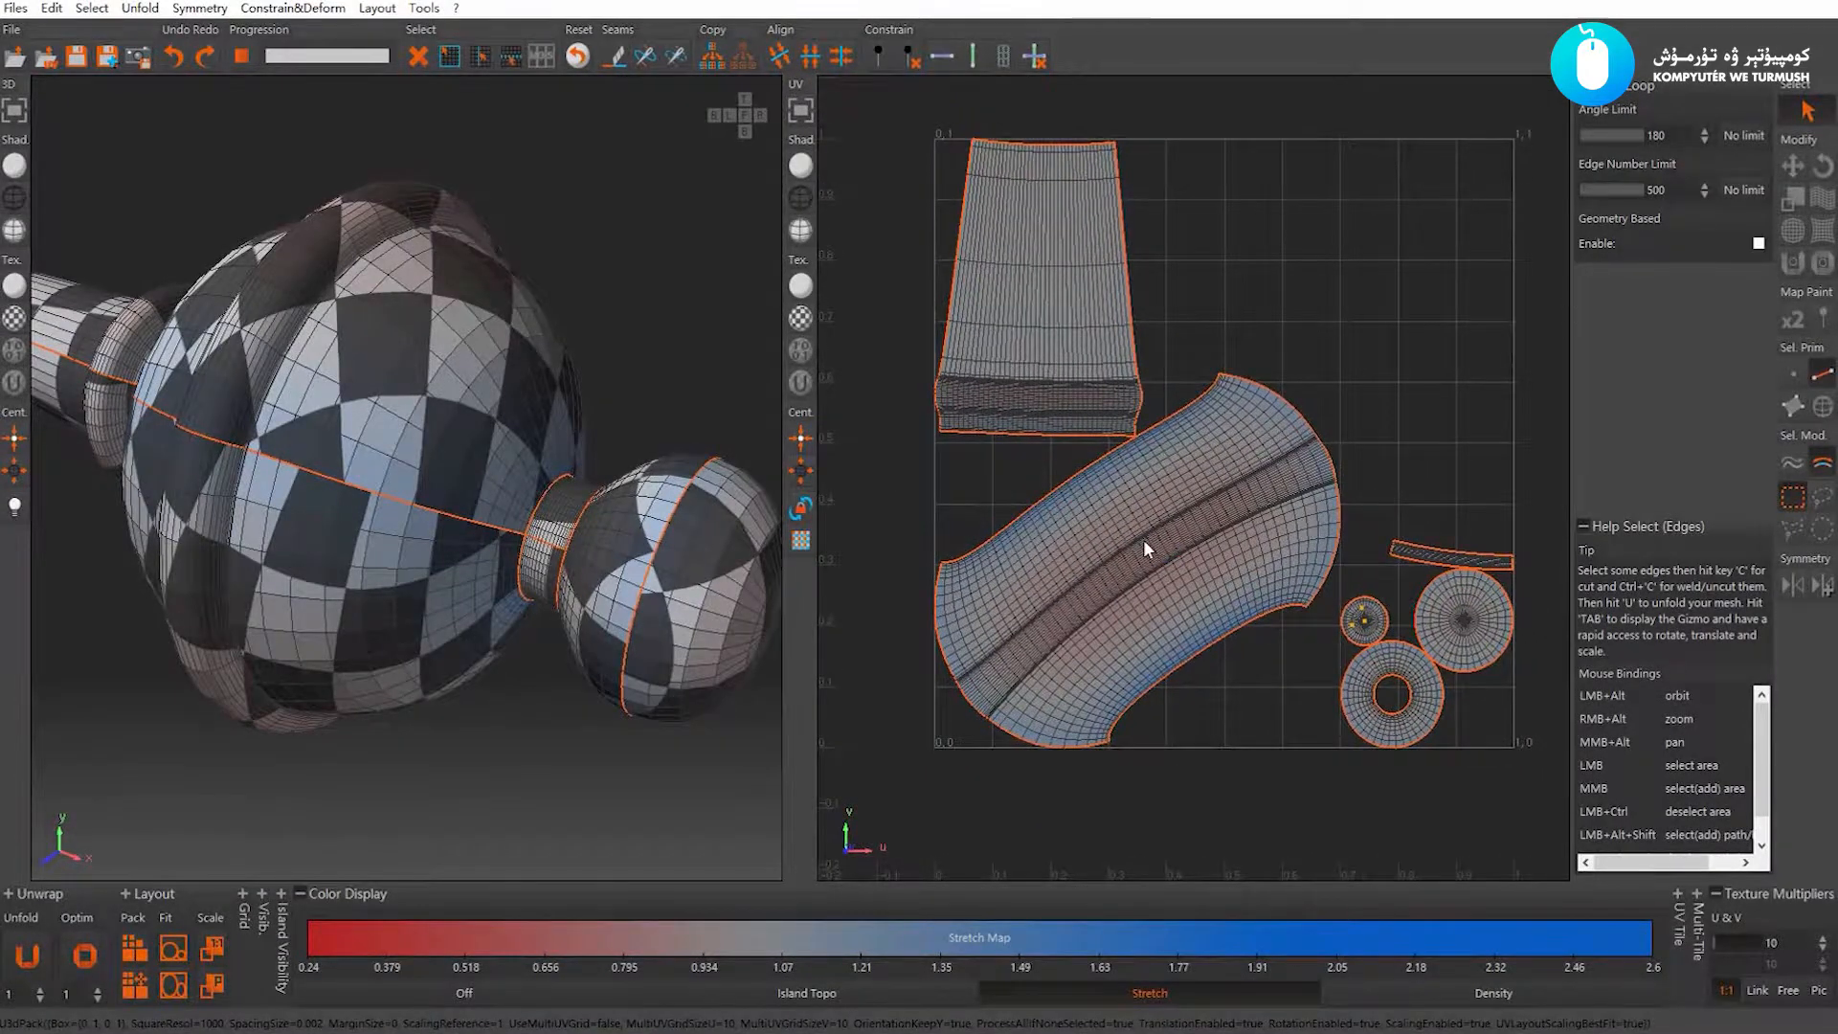
key("o")
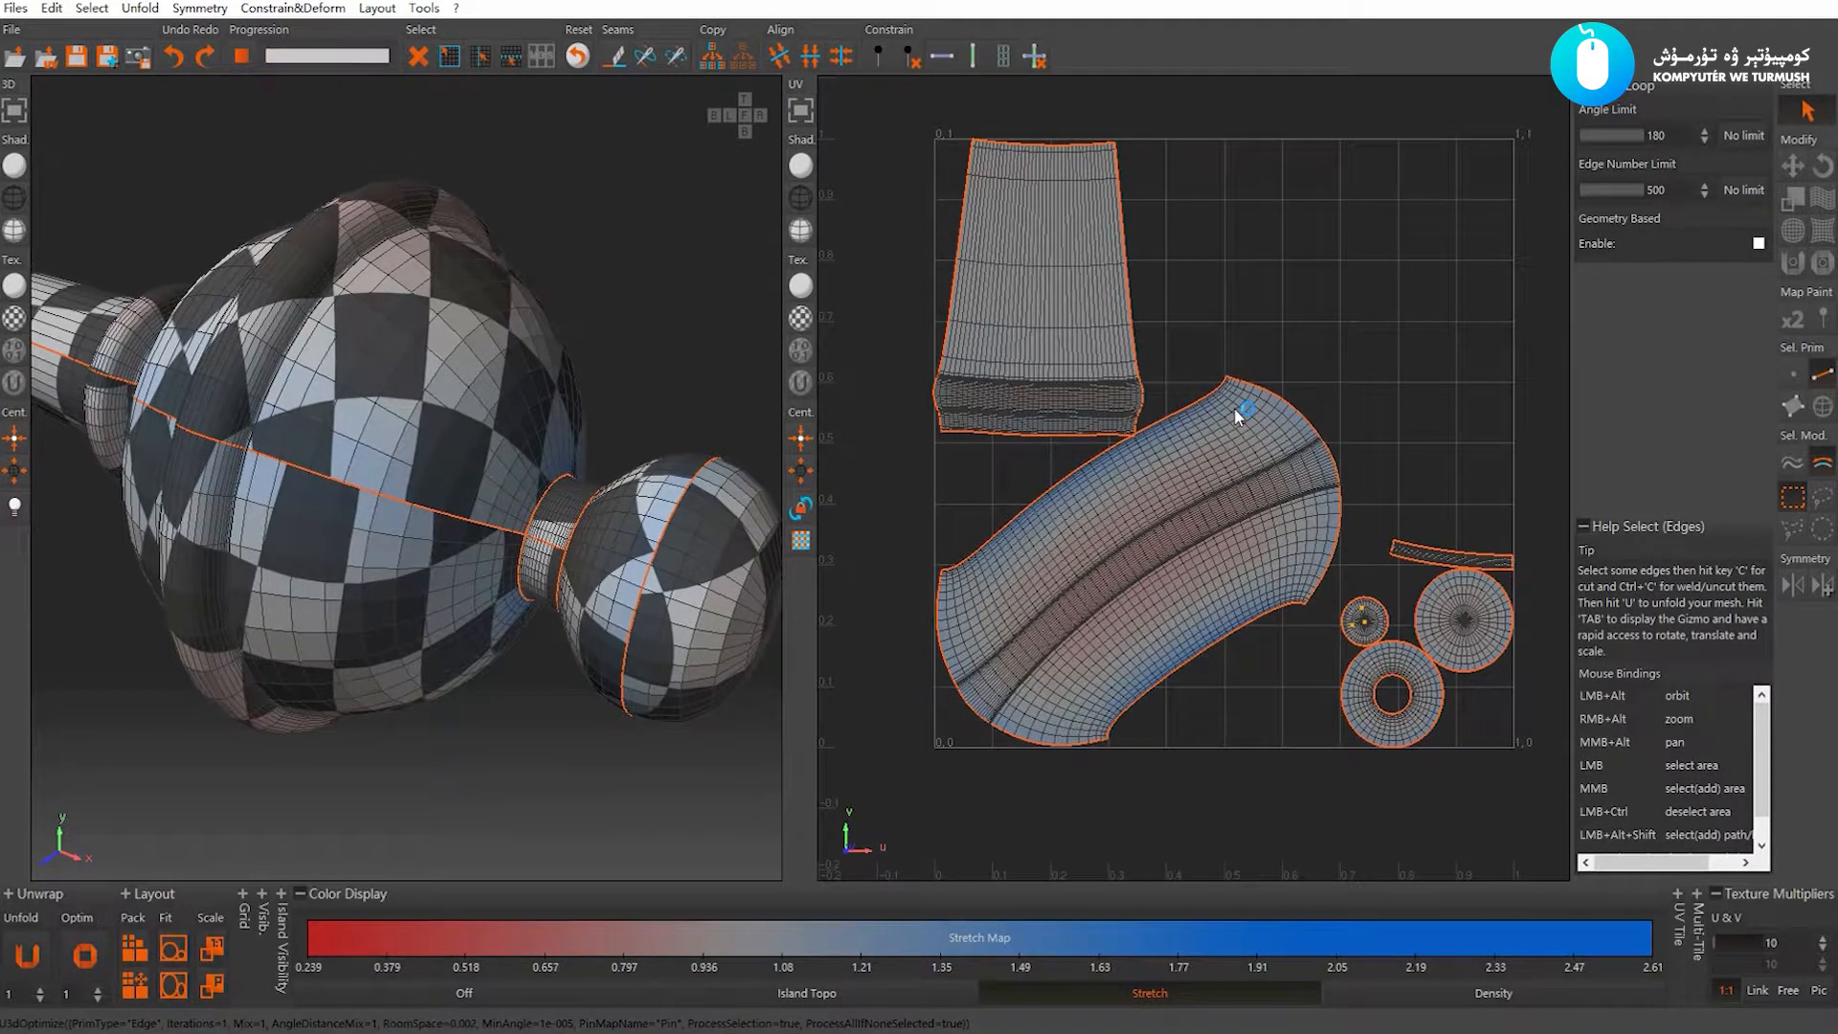
key("p")
Examine the large head's island and the raised ring around the head for remaining stretch
scroll(1245, 393, "up", 5)
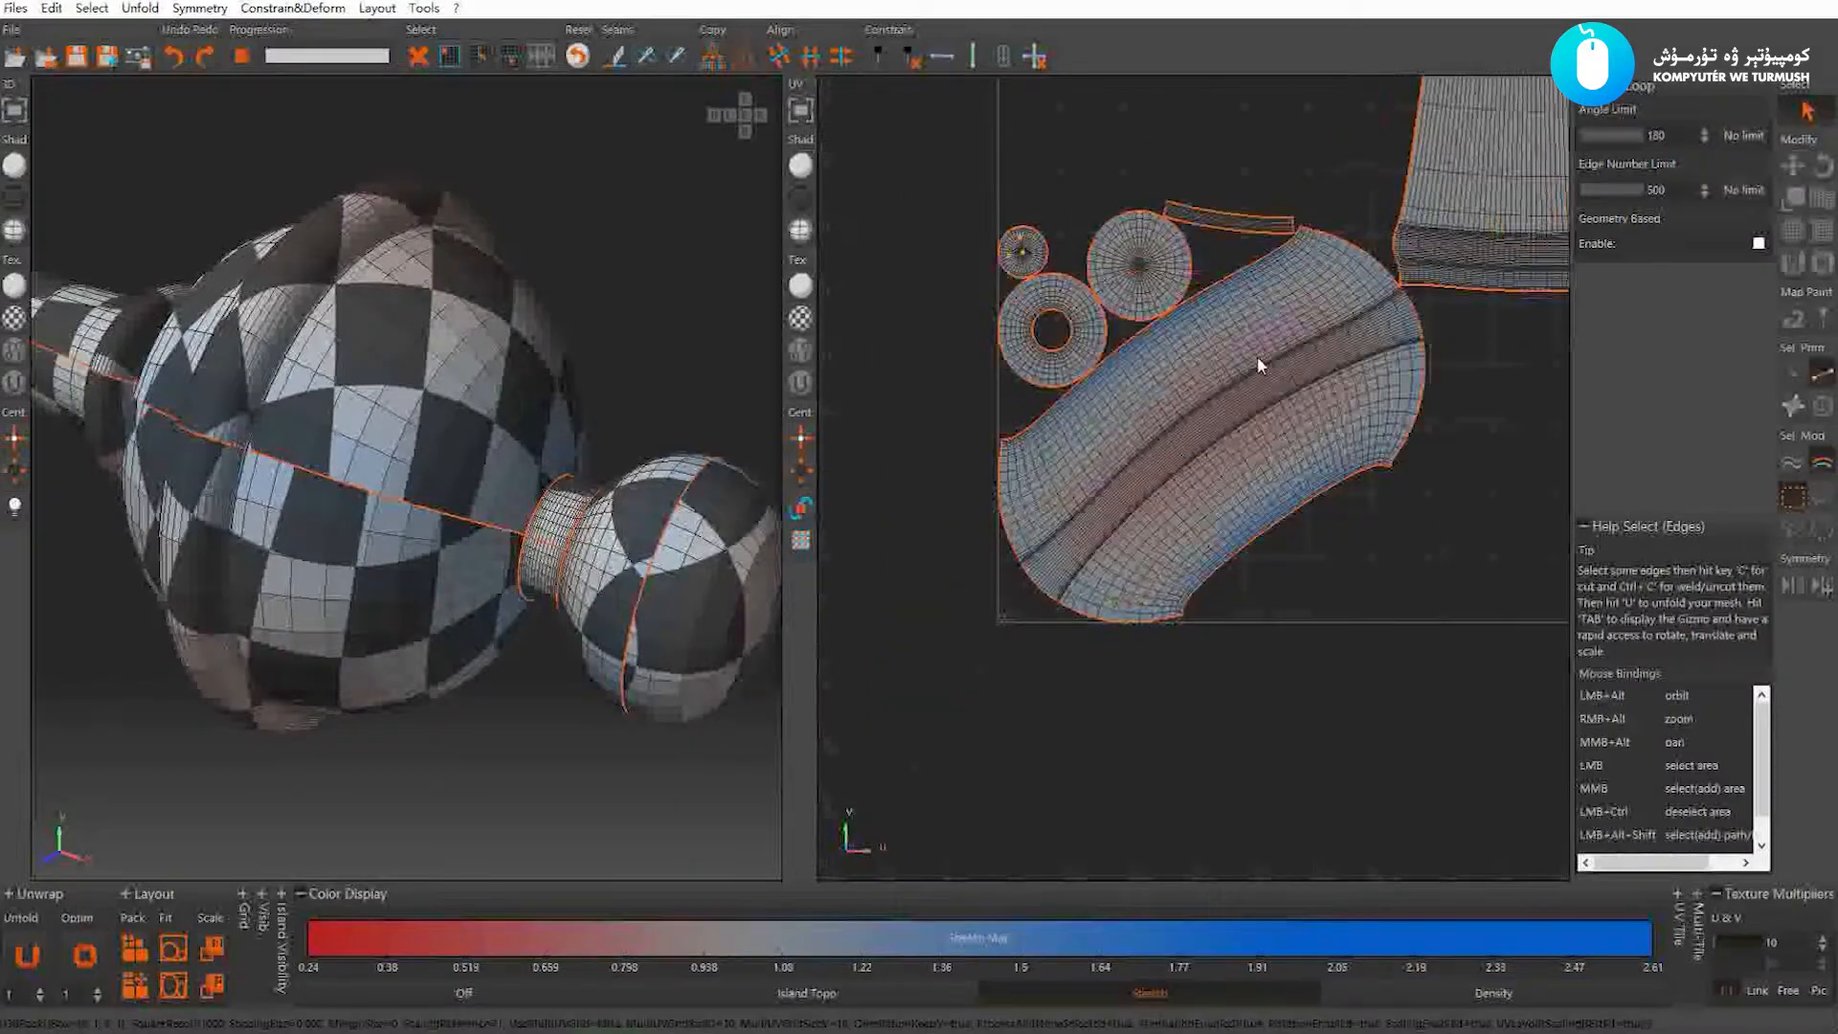
scroll(1245, 445, "down", 6)
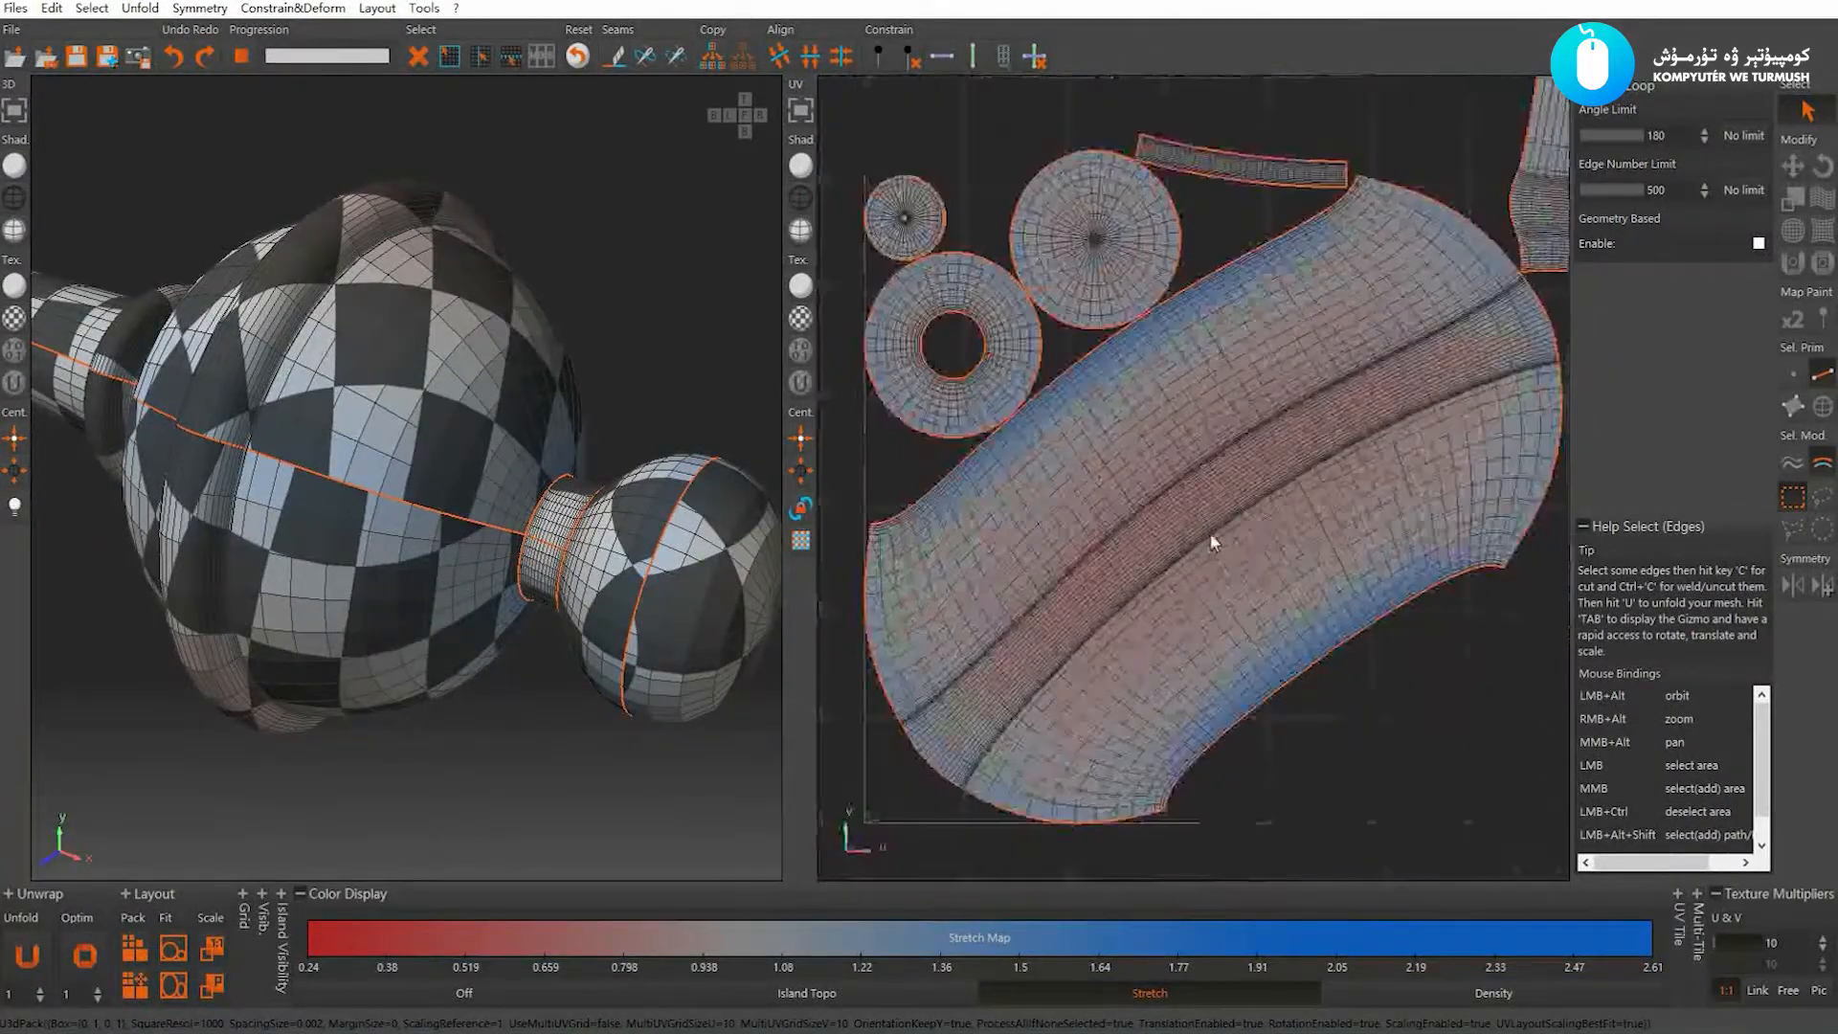
scroll(1174, 469, "up", 6)
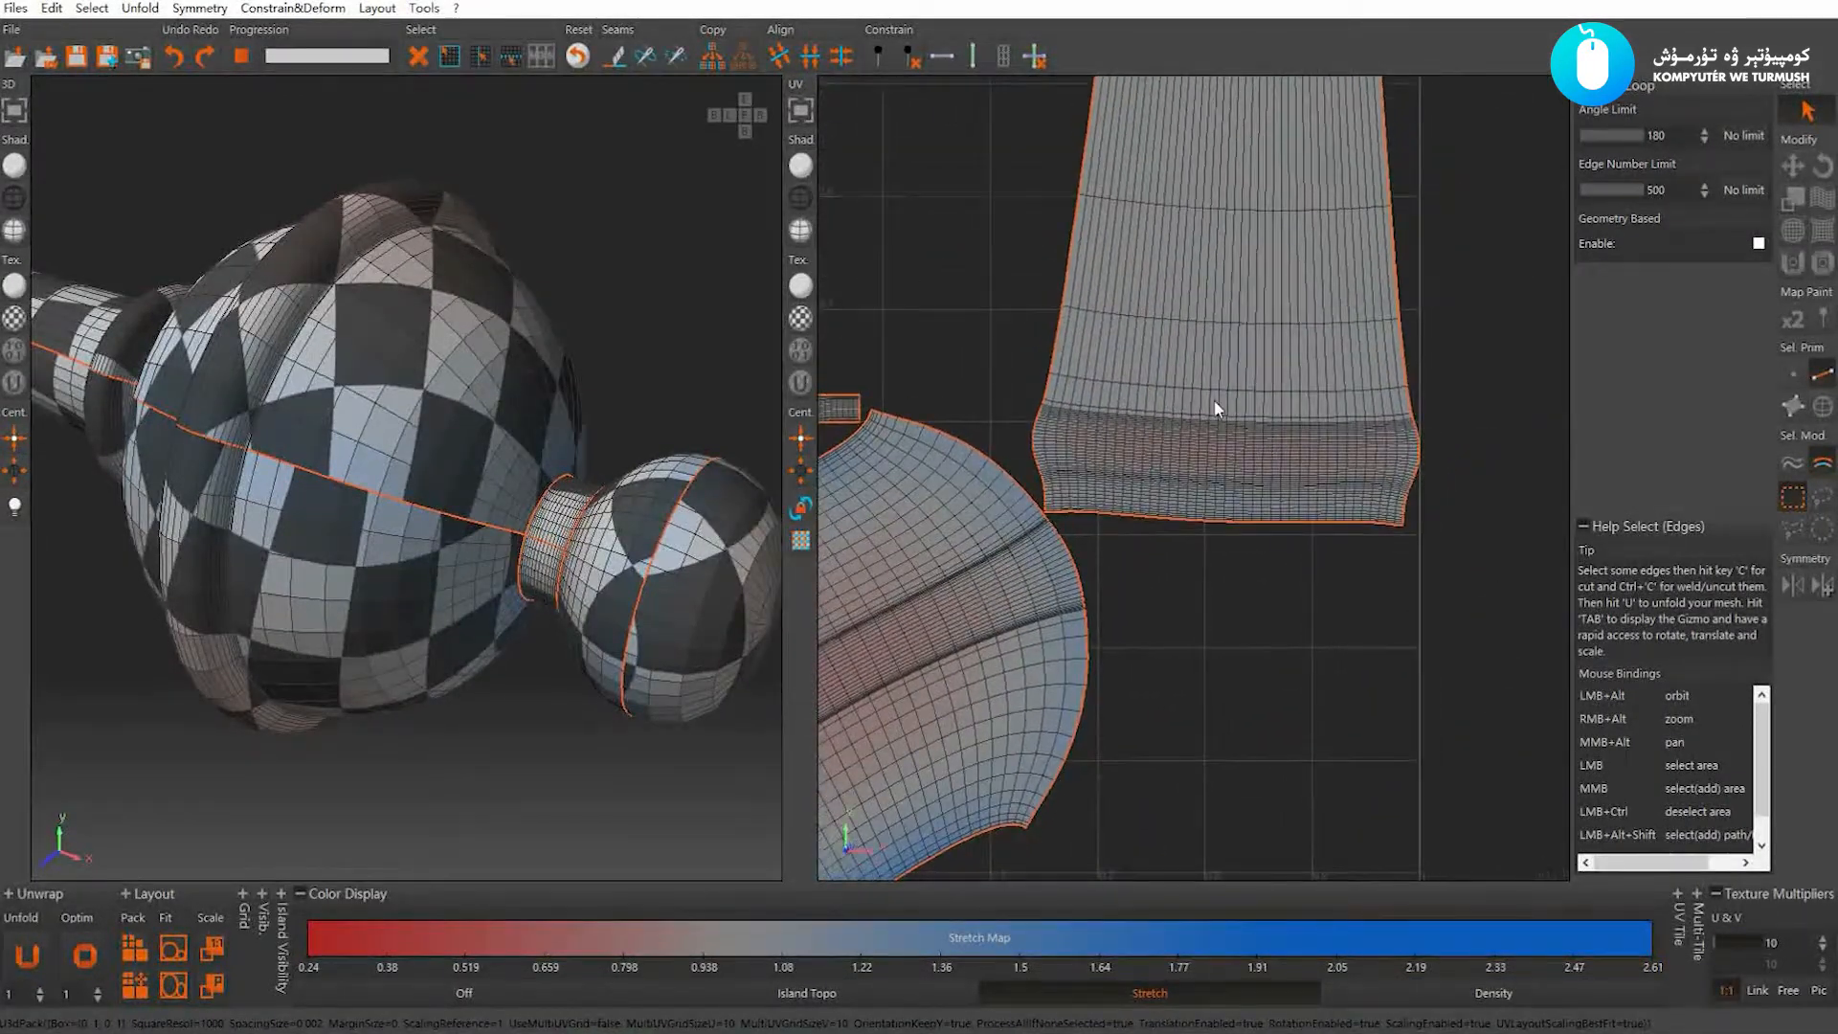
right_click_drag(1323, 503, 1180, 494, "alt")
middle_click_drag(1149, 500, 1187, 456, "alt")
left_click_drag(506, 352, 402, 292, "alt")
right_click_drag(1229, 615, 1153, 498, "alt")
left_click_drag(458, 366, 409, 335, "alt")
right_click_drag(410, 336, 484, 379, "alt")
left_click_drag(460, 410, 514, 362, "alt")
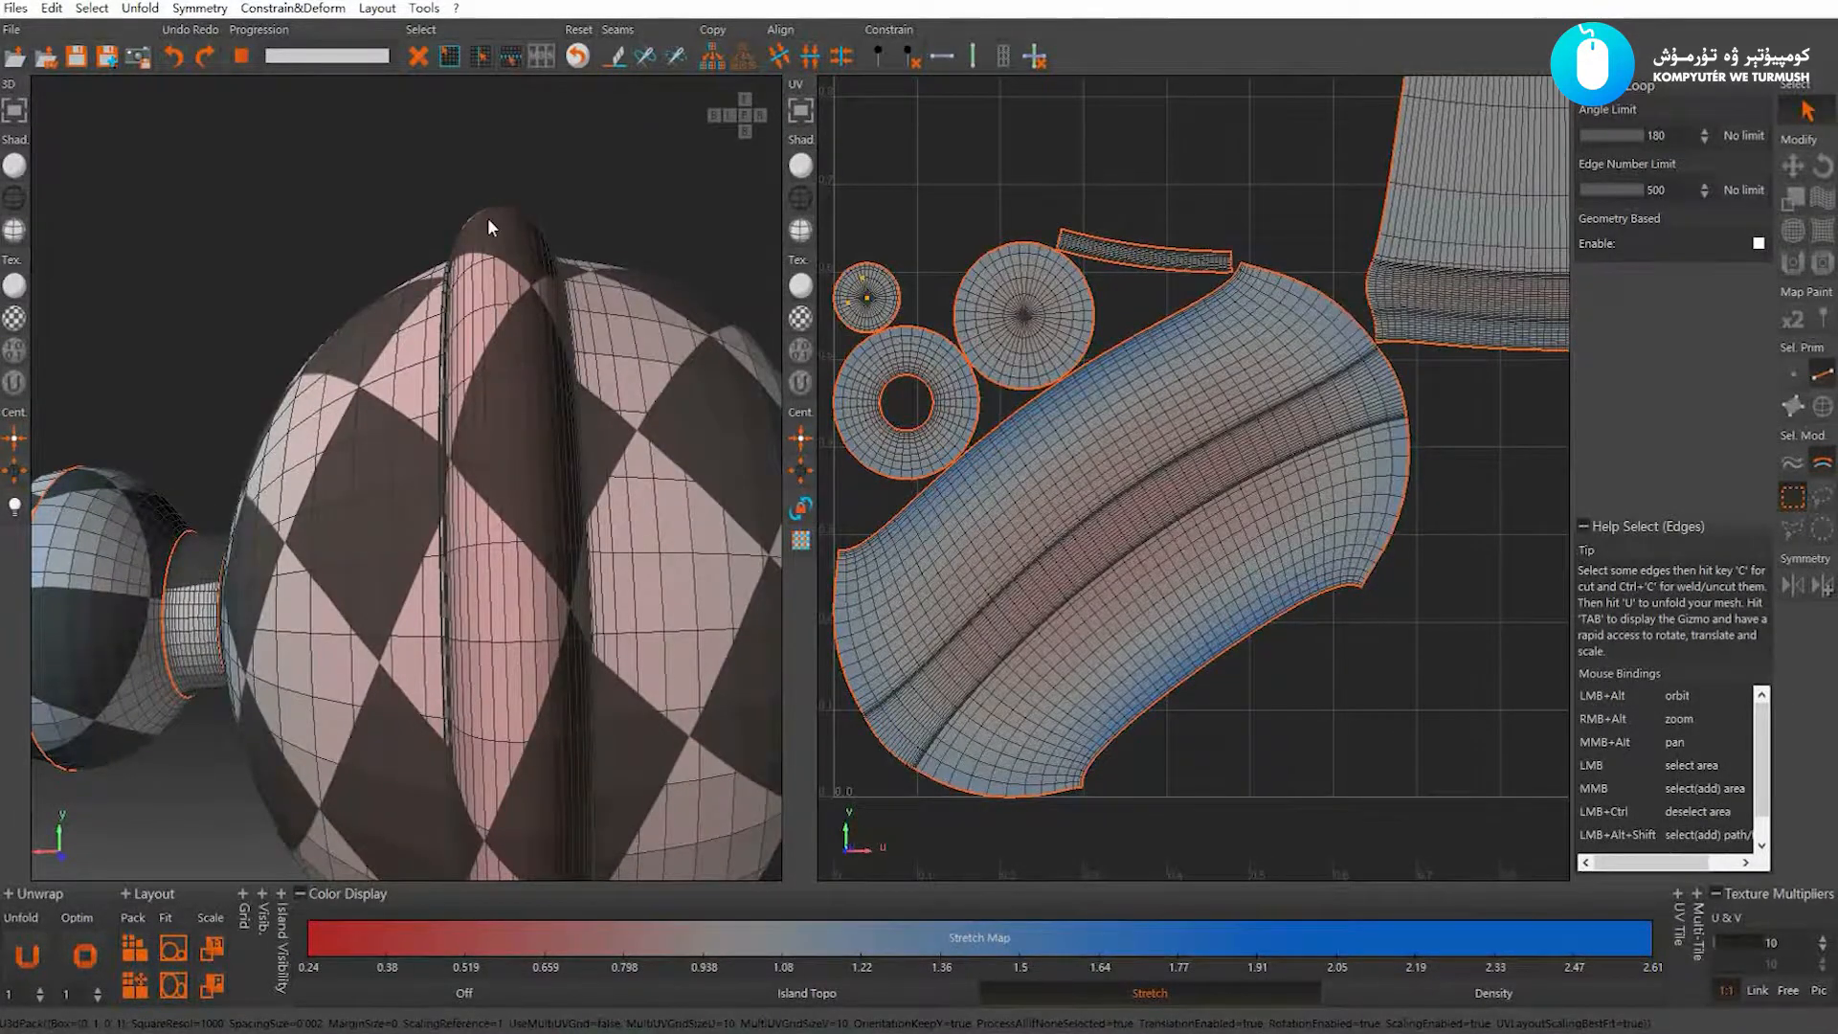
Cut seams along both edges of the raised ring around the large bulbous head
left_click_drag(559, 239, 520, 471, "alt")
left_click(524, 488)
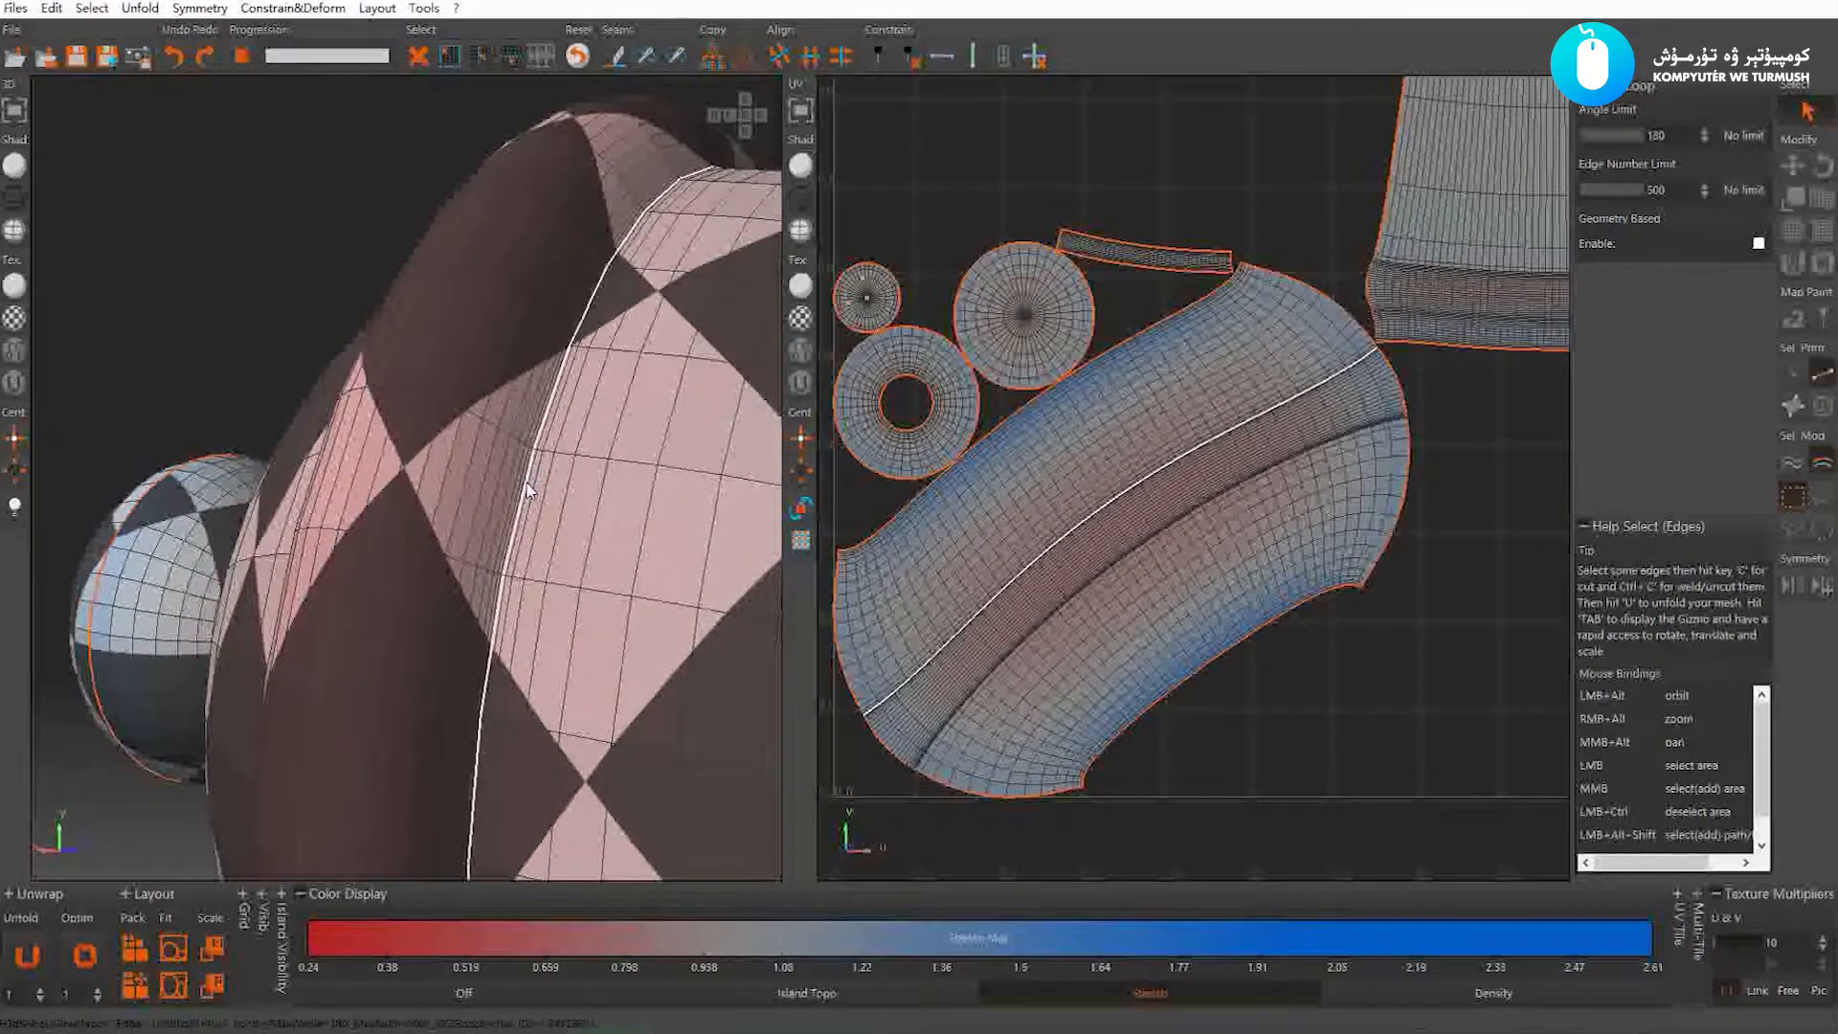
left_click(524, 493)
left_click_drag(526, 479, 526, 427, "alt")
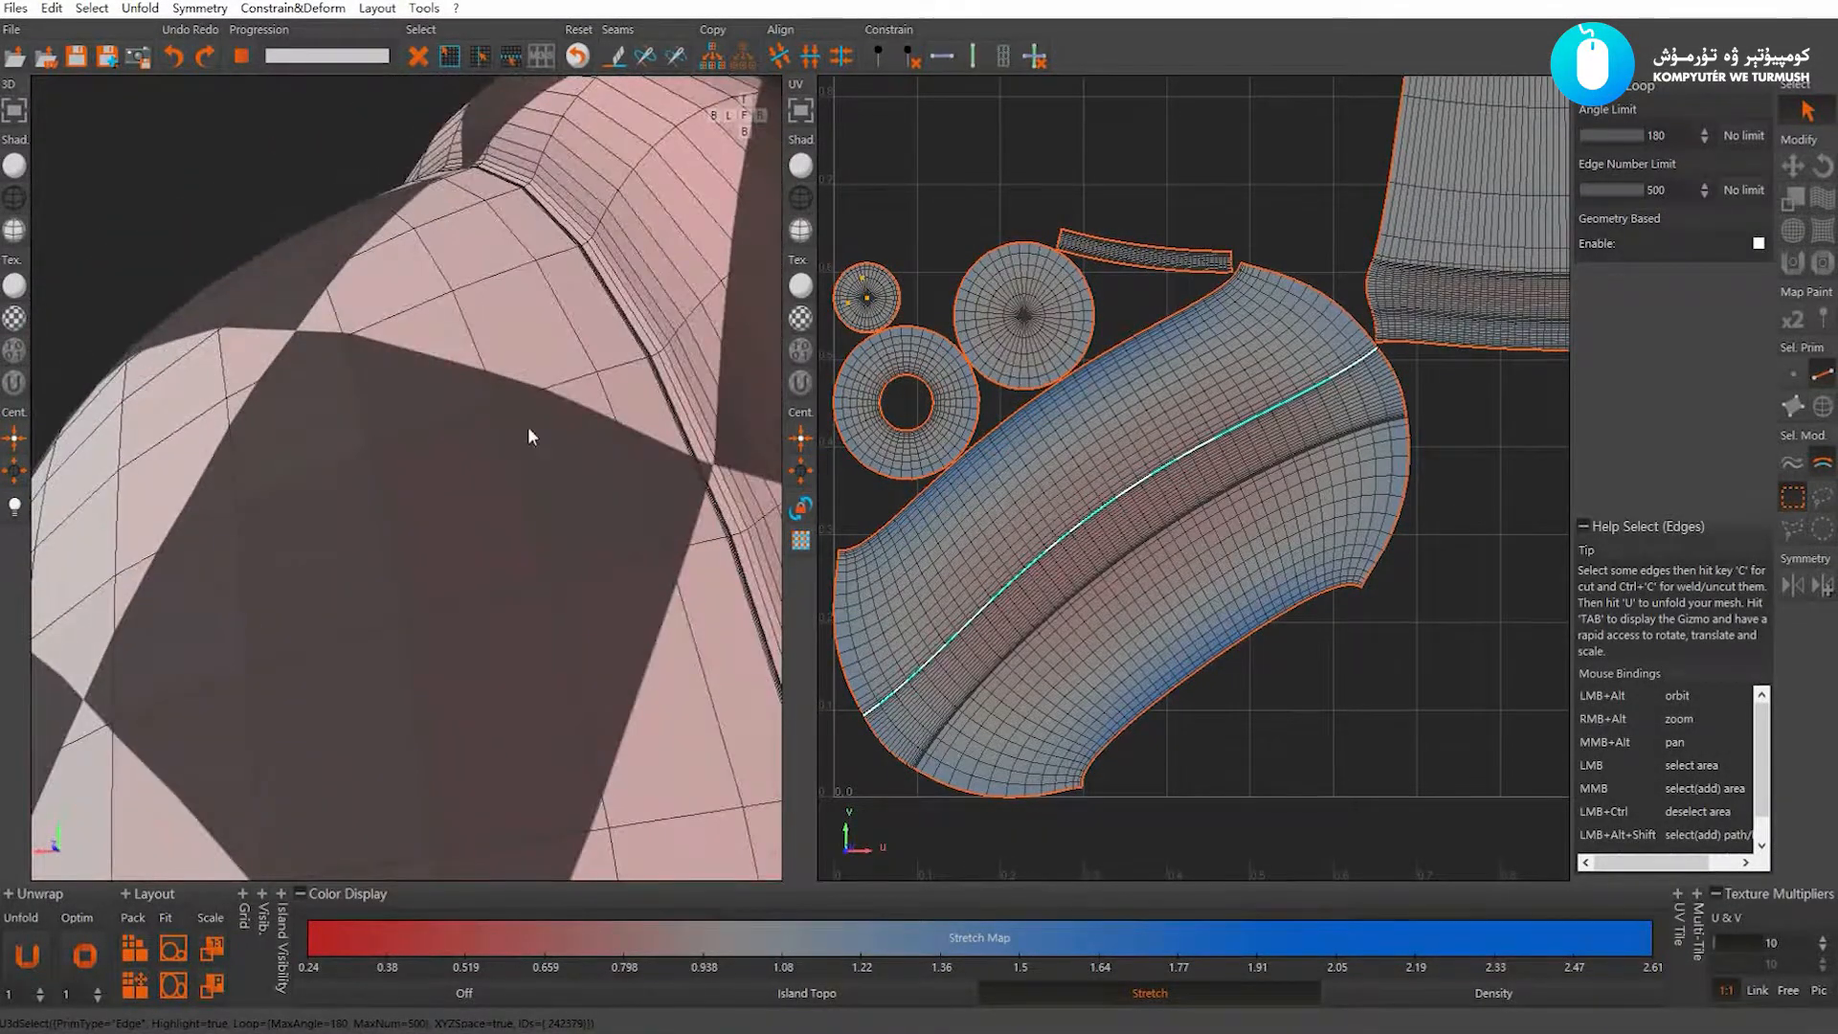
left_click(672, 382)
key("c")
left_click_drag(526, 406, 428, 465, "alt")
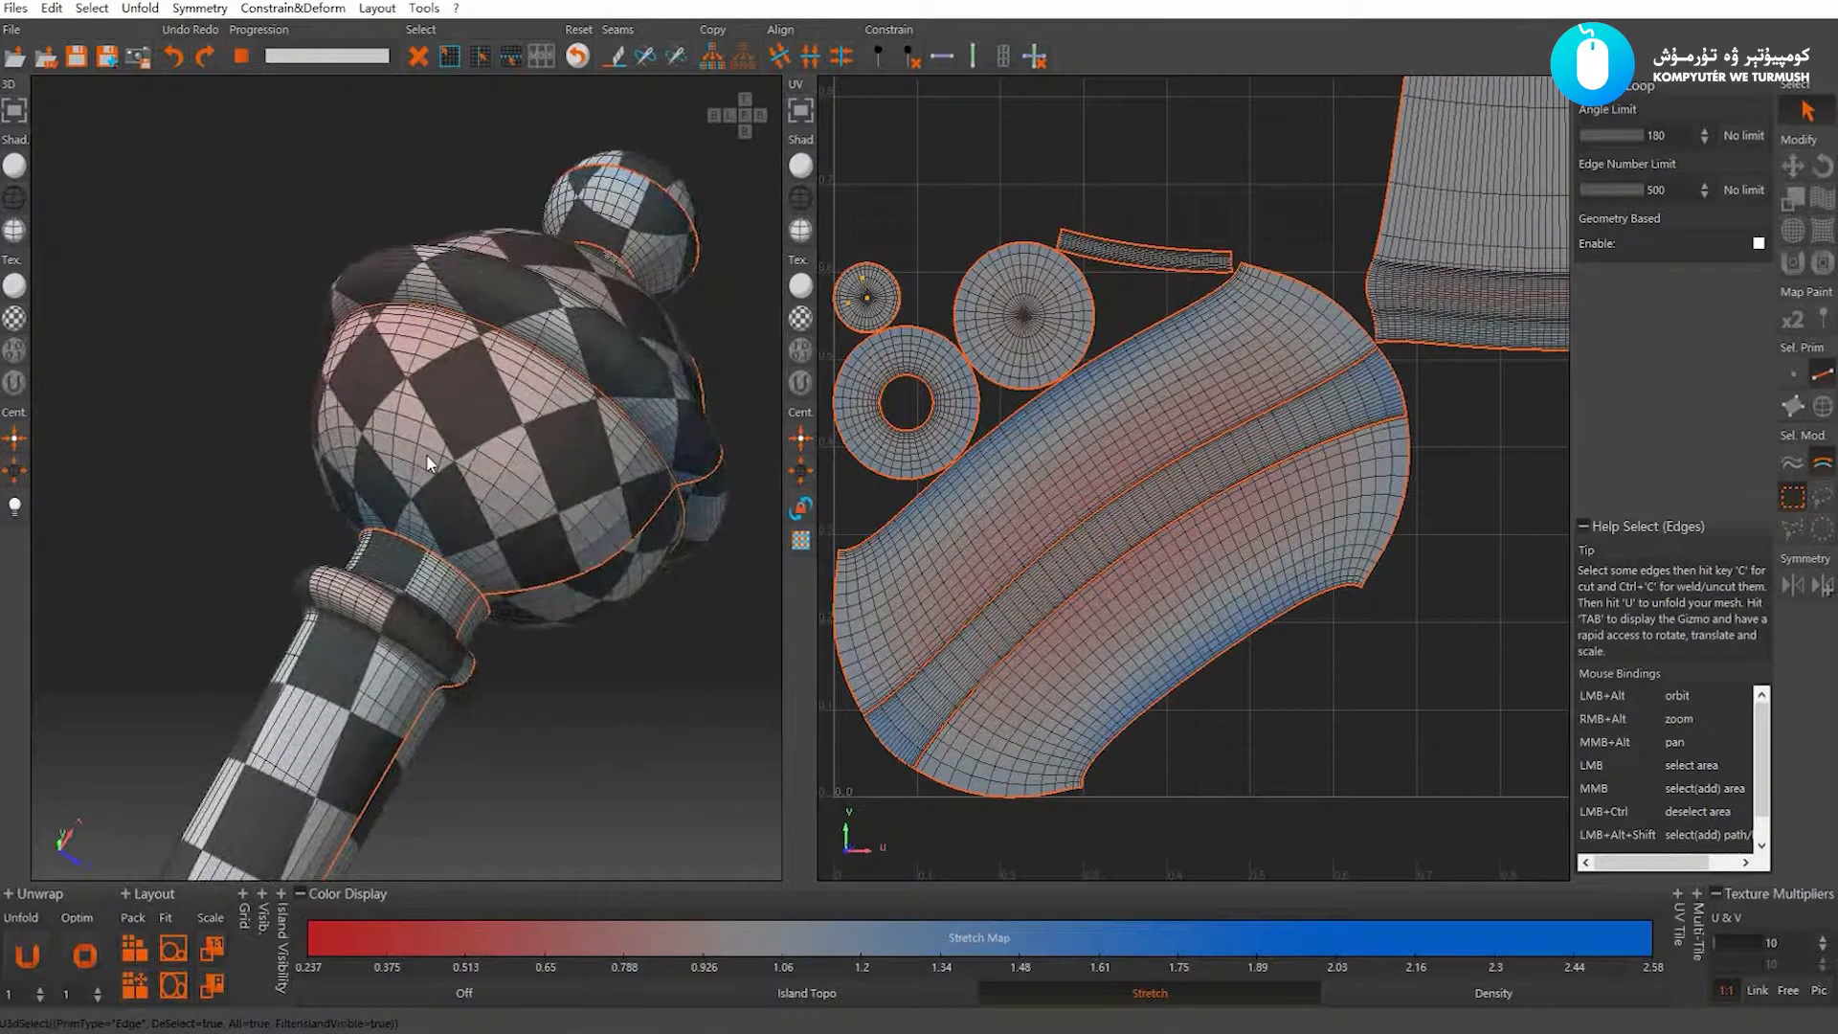
Unfold the ring and the two head halves into separate islands and pack the UV layout
key("u")
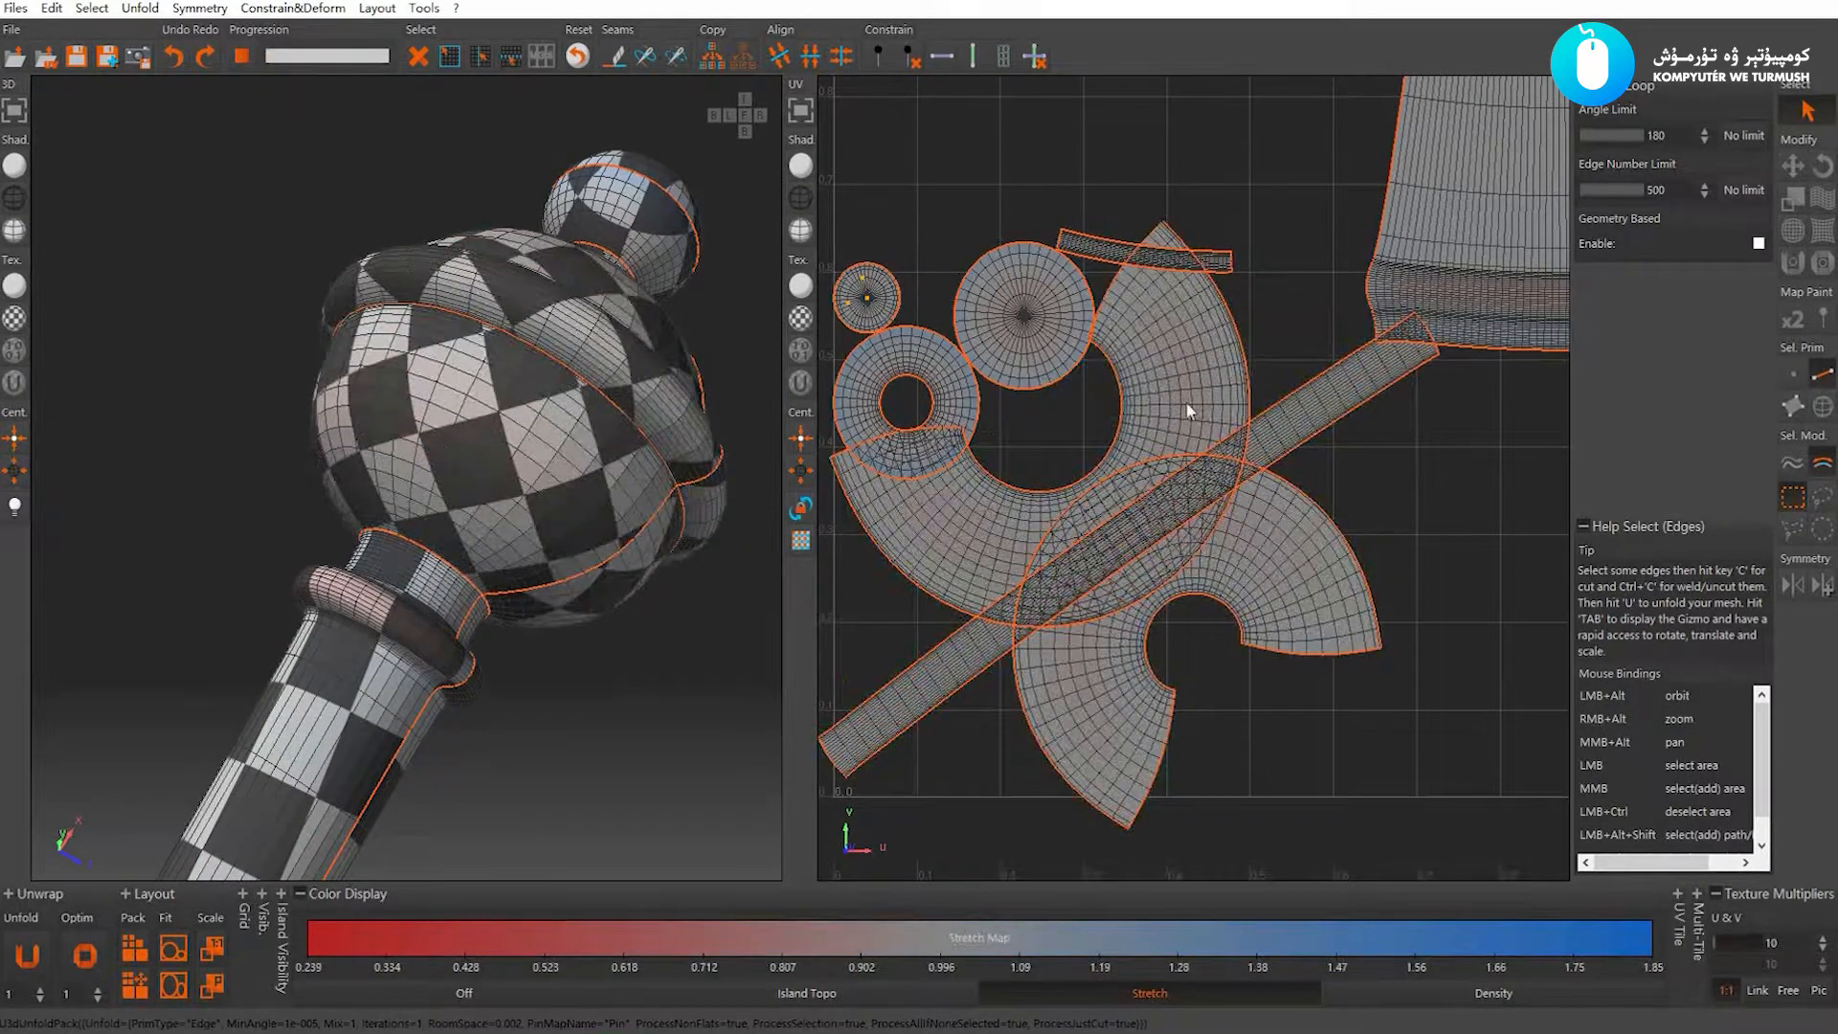
key("p")
scroll(1129, 370, "up", 3)
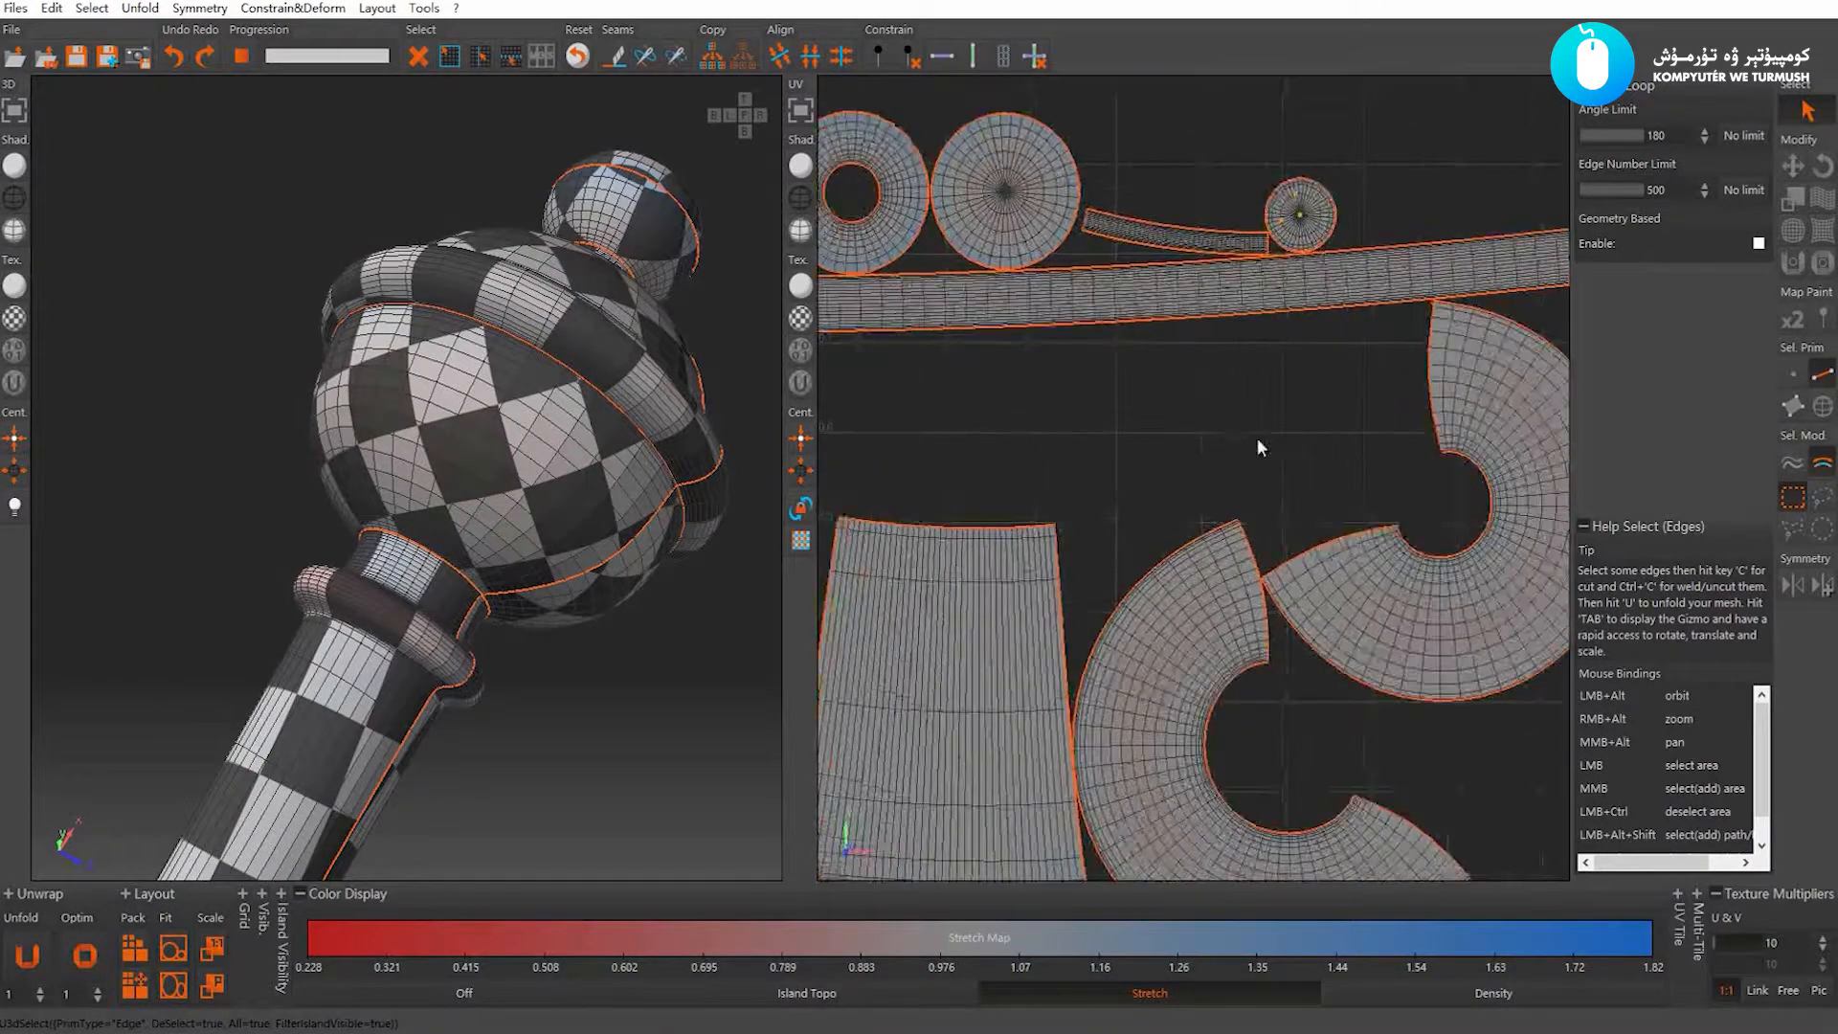
scroll(1136, 368, "down", 3)
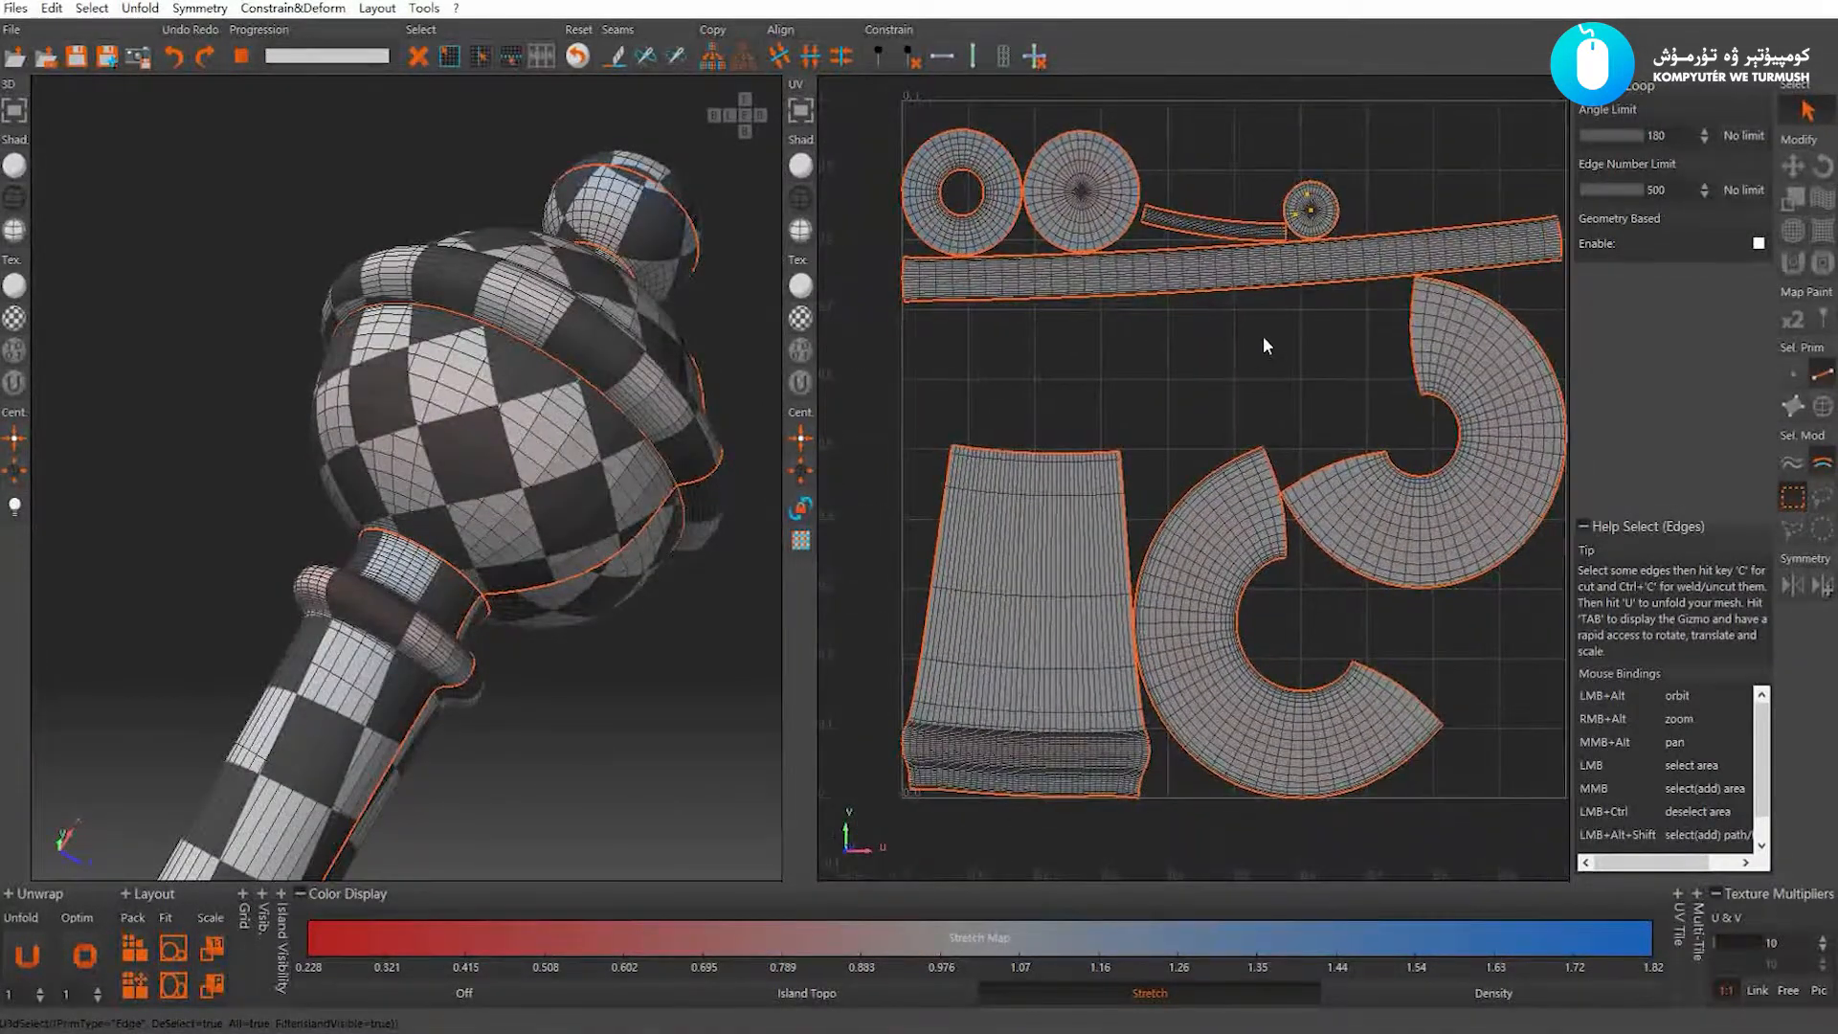
scroll(1193, 366, "down", 4)
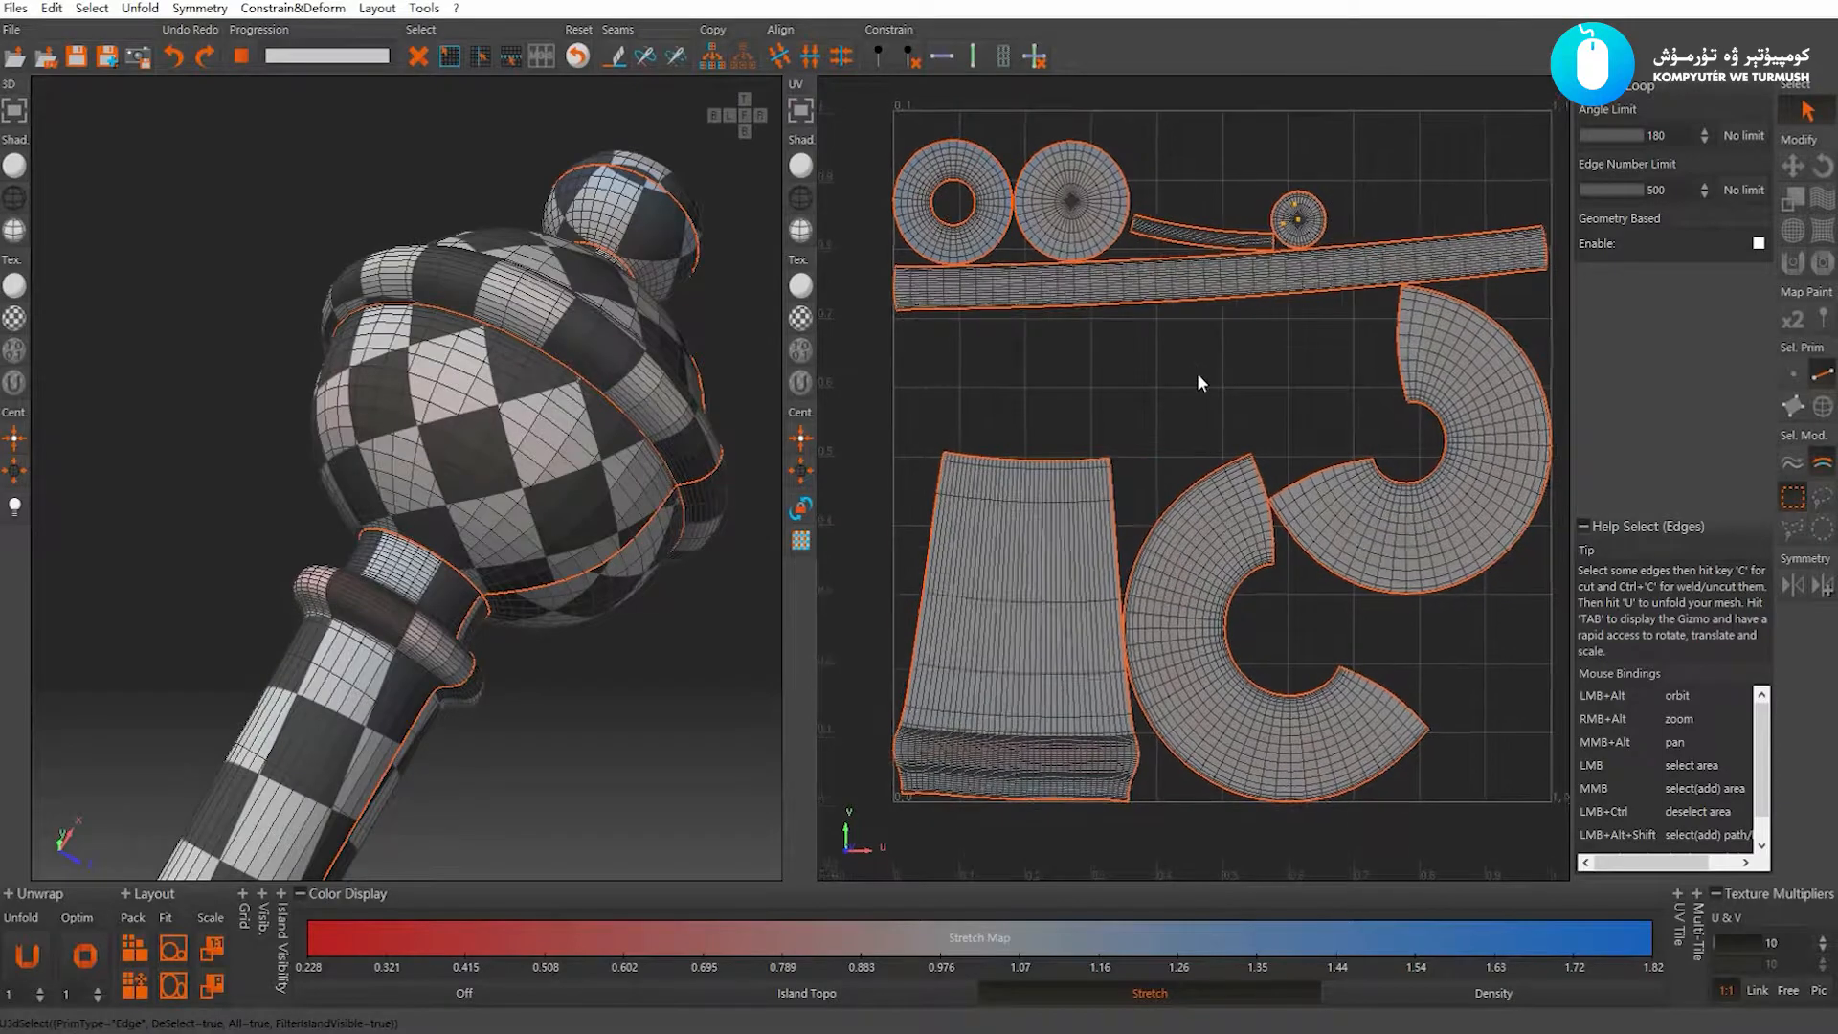
Cut seams around both edges of the raised collar between the shaft and the head's neck
left_click_drag(455, 526, 436, 455, "alt")
right_click_drag(434, 447, 507, 565, "alt")
left_click_drag(397, 452, 404, 394, "alt")
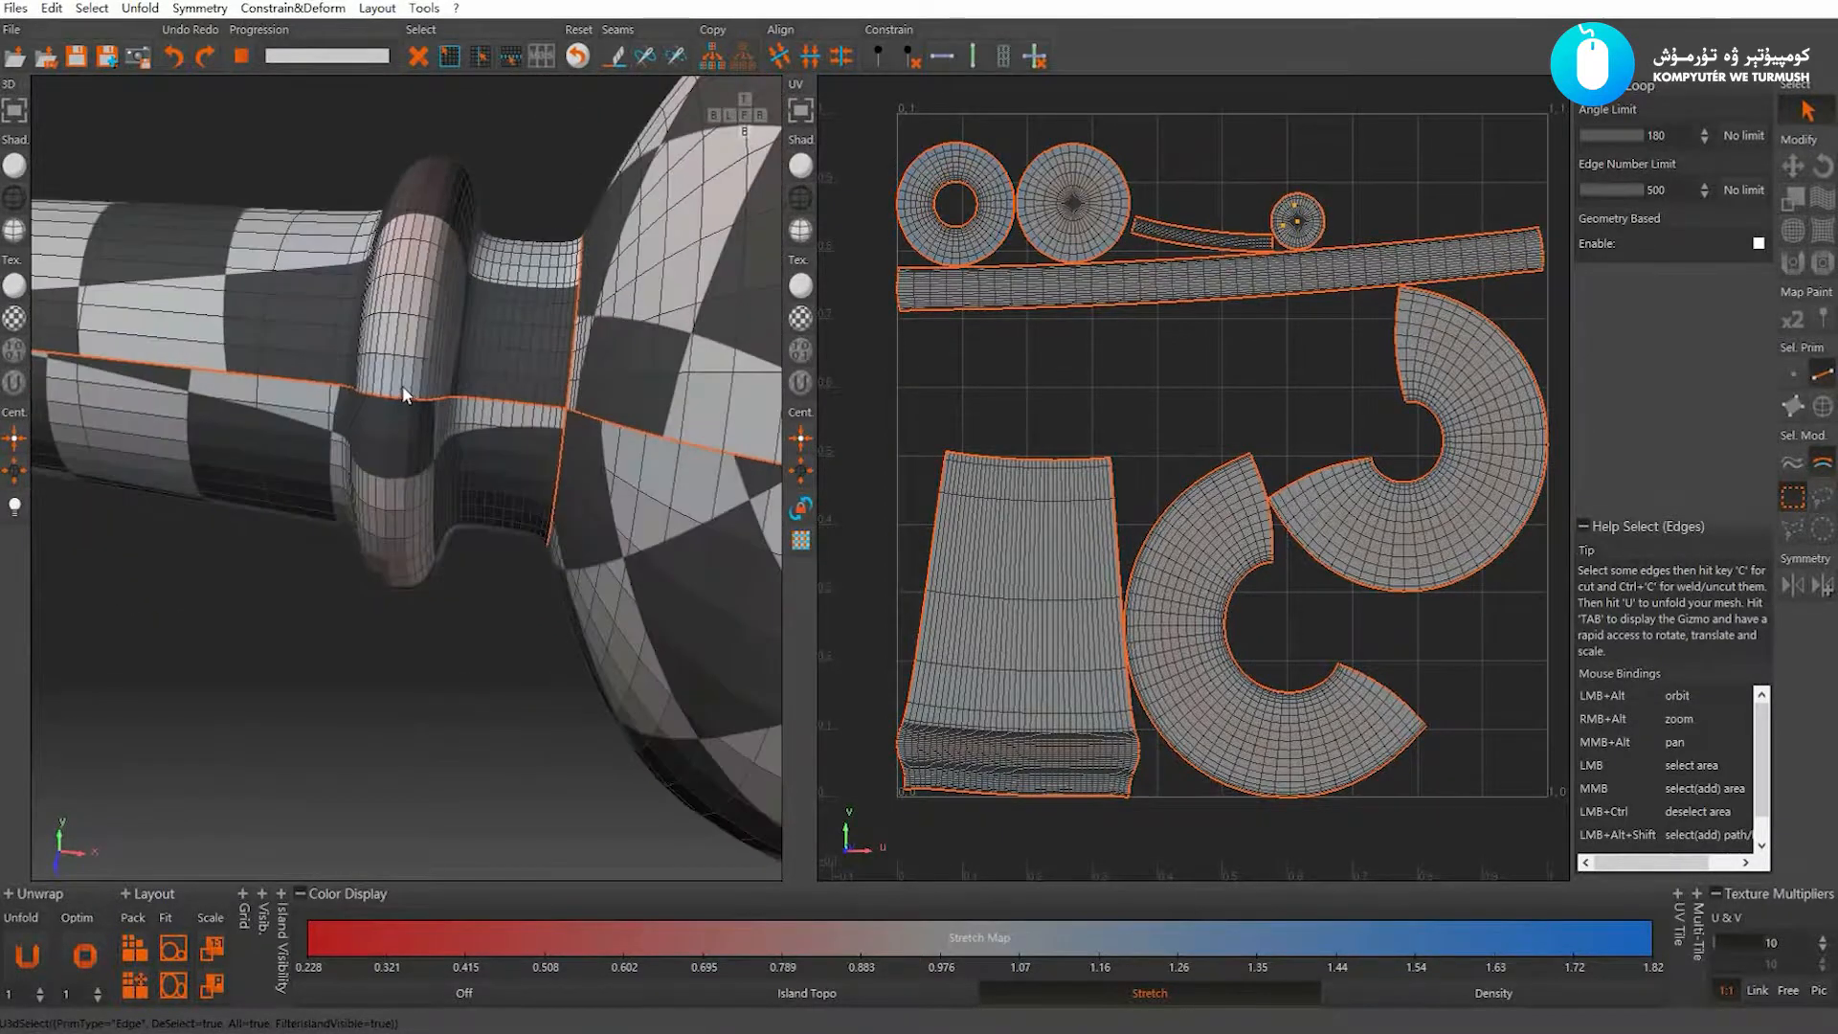
right_click_drag(403, 388, 438, 494, "alt")
left_click_drag(438, 494, 502, 416, "alt")
key("c")
Unfold the shaft, collar and neck islands, pack them into the UV tile and optimize the layout
key("u")
key("p")
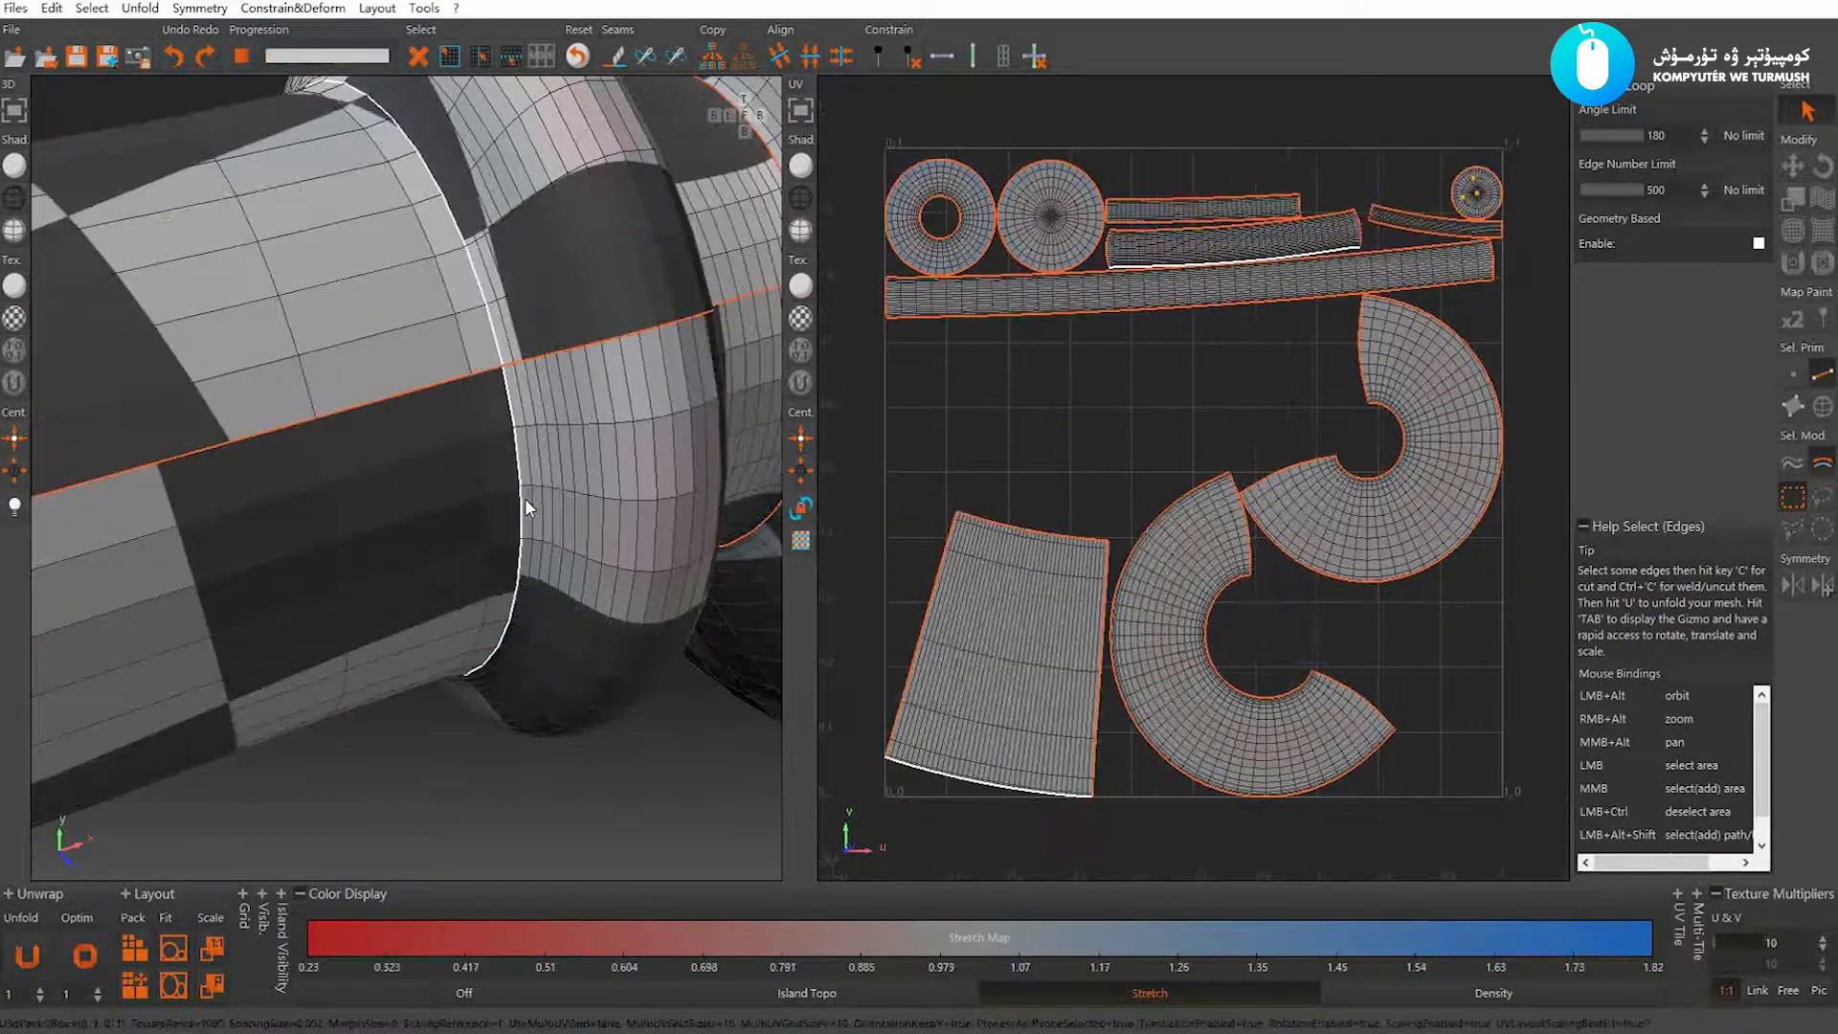
left_click(1136, 465)
right_click_drag(1134, 466, 1124, 390, "alt")
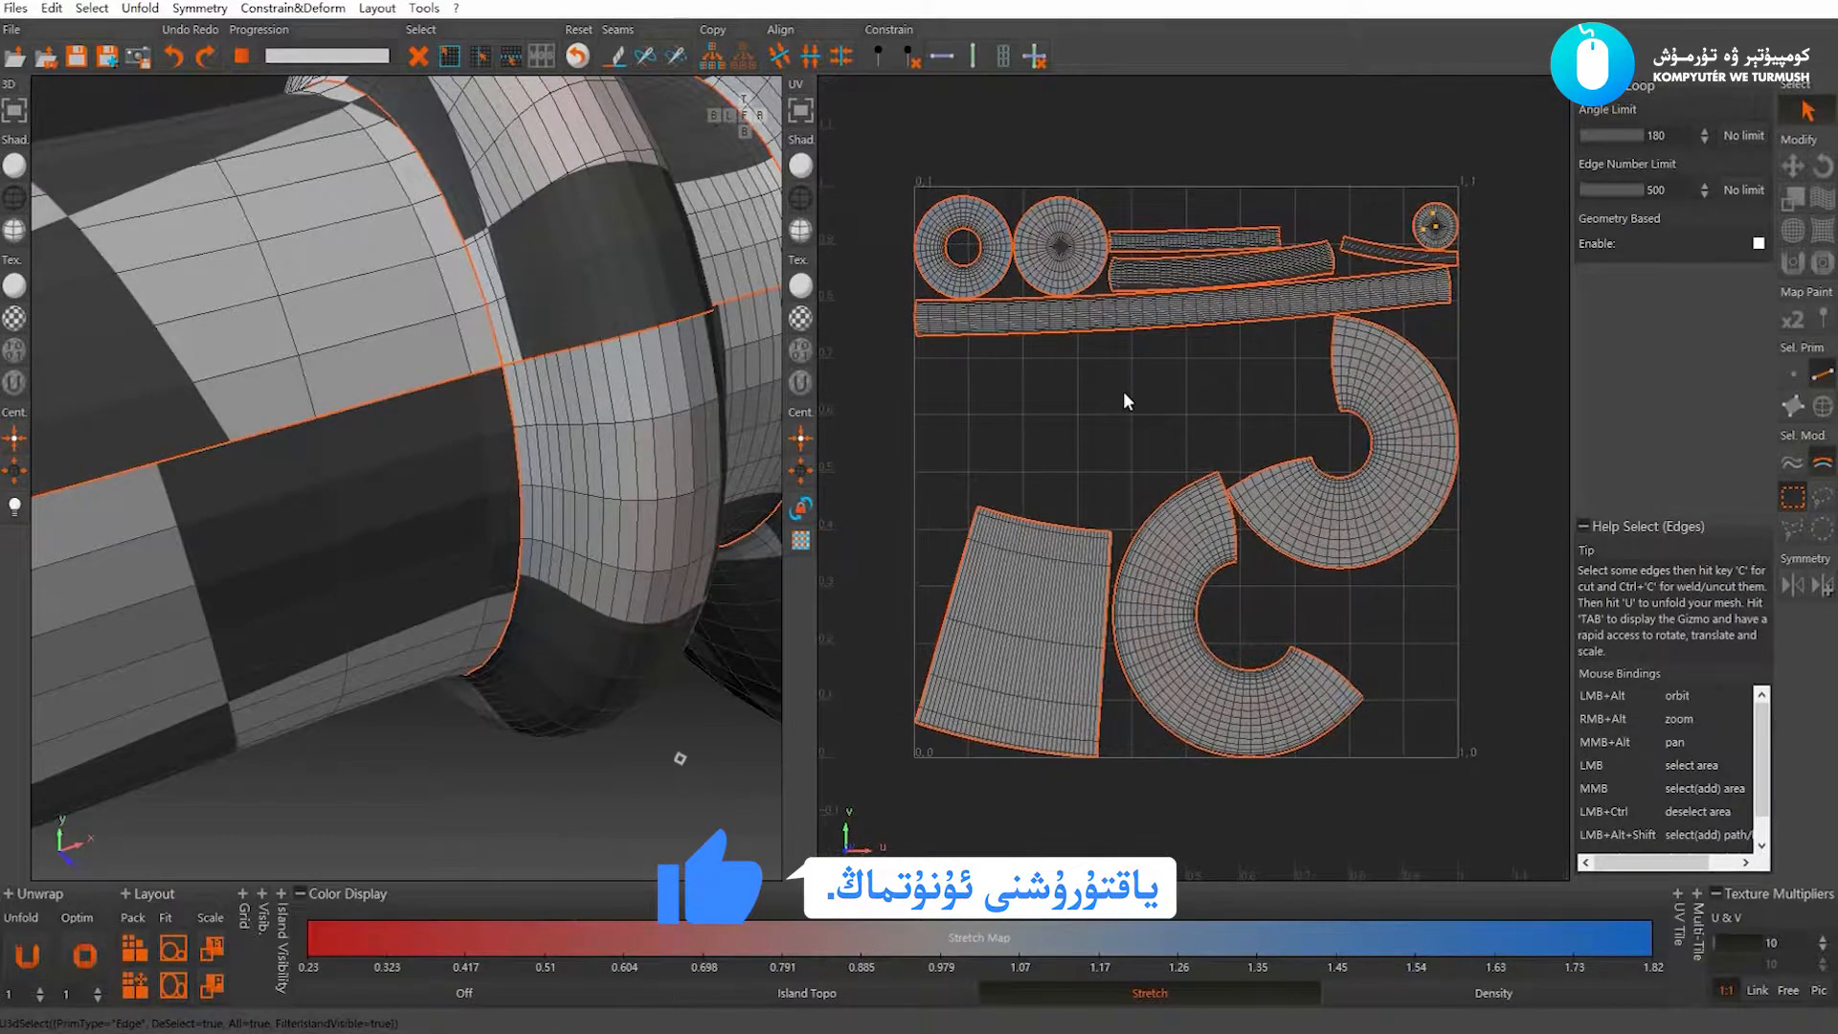
key("o")
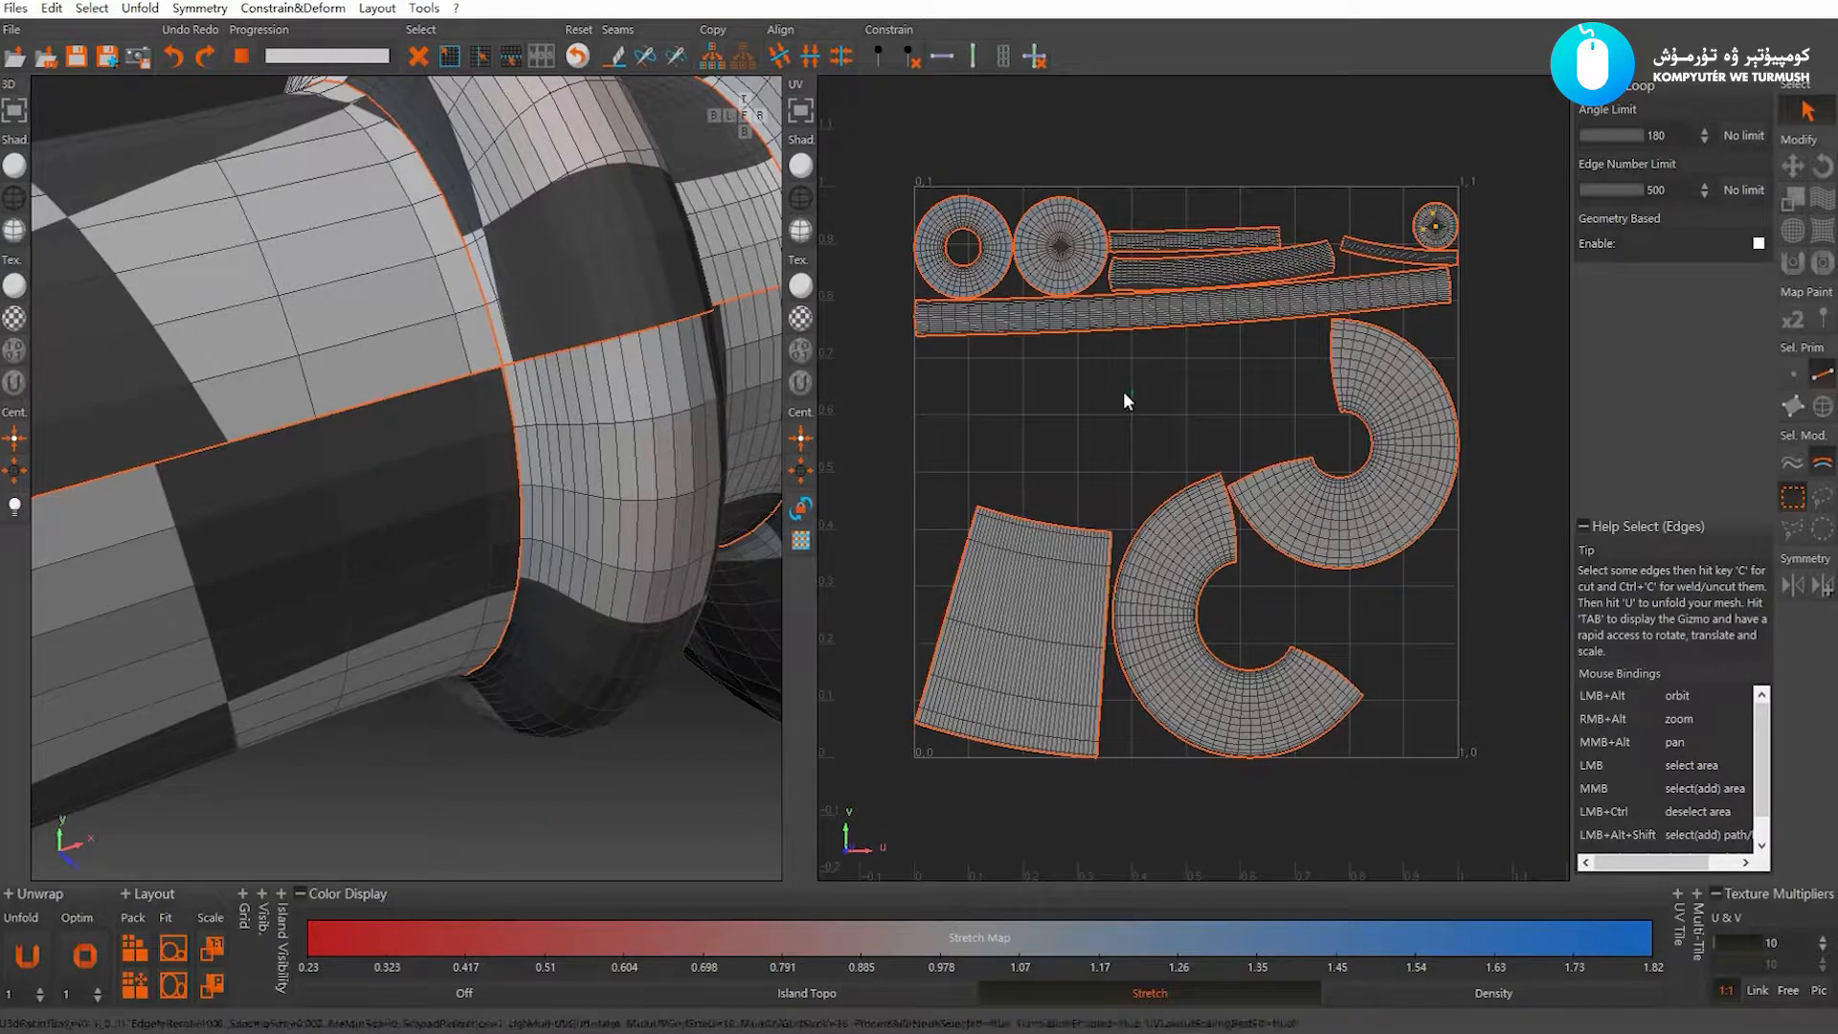
Clear the edge selection and hide the checker texture on the tuning peg's 3D model
left_click(1123, 392)
middle_click_drag(1112, 399, 1137, 394, "alt")
right_click_drag(641, 452, 255, 401, "alt")
left_click_drag(255, 400, 539, 457, "alt")
mouse_move(539, 457)
right_mouse_down("alt")
mouse_move(415, 450)
mouse_move(412, 417)
right_mouse_up("alt")
left_click(15, 285)
left_click_drag(368, 503, 438, 457, "alt")
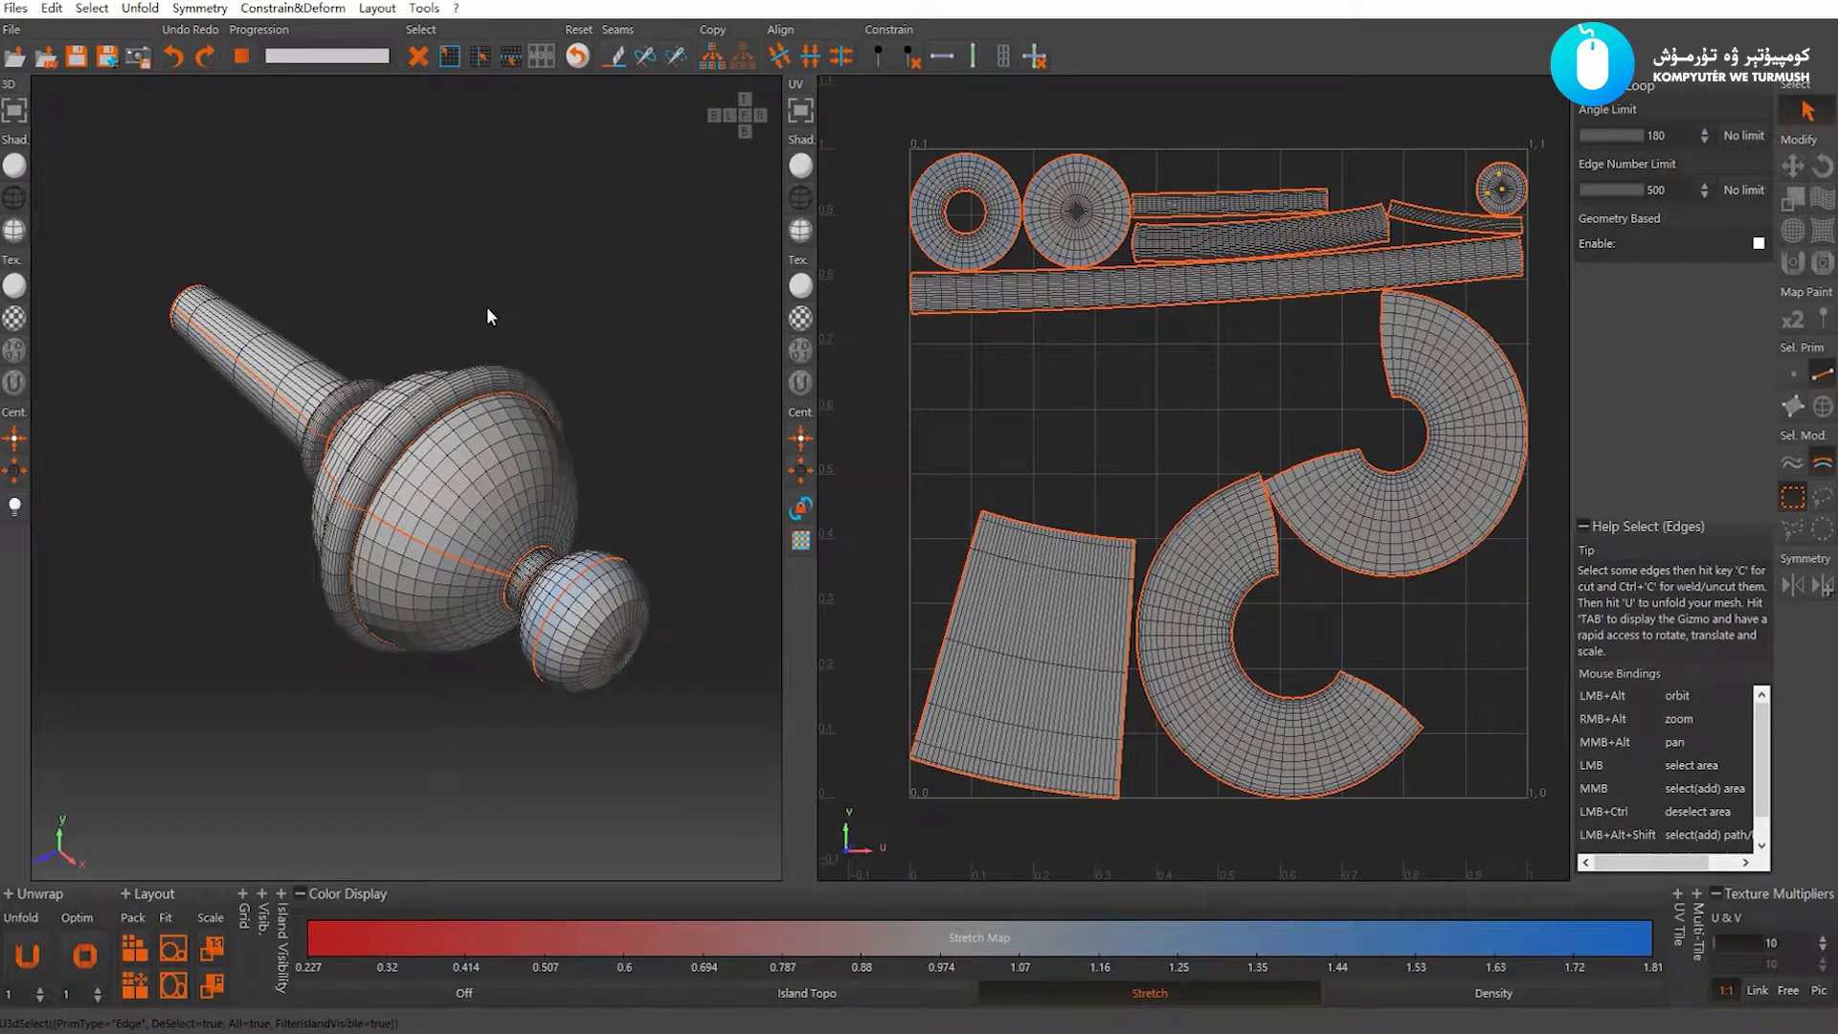
Switch to island selection and unhide the rest of the instrument around the finished tuning peg
key("F4")
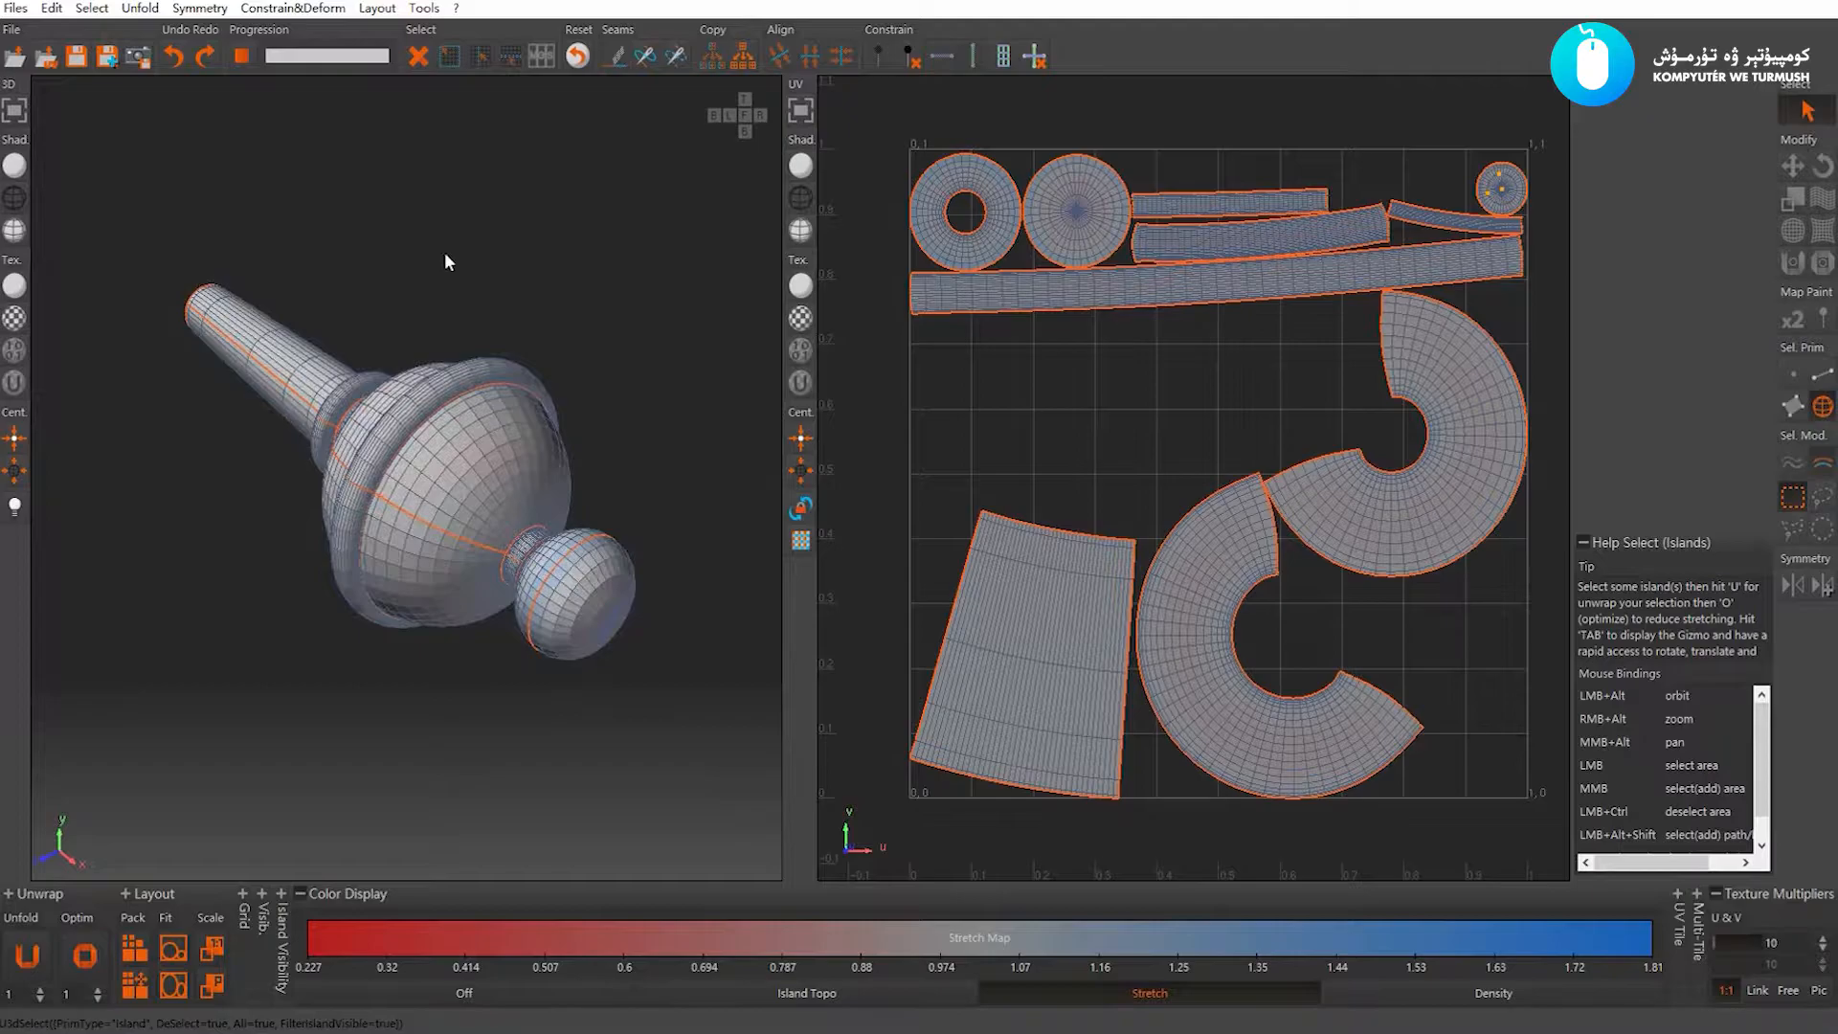
key("ctrl+h")
left_click_drag(444, 251, 565, 399, "alt")
scroll(383, 349, "up", 3)
left_click(567, 398)
left_click_drag(237, 472, 509, 387, "alt")
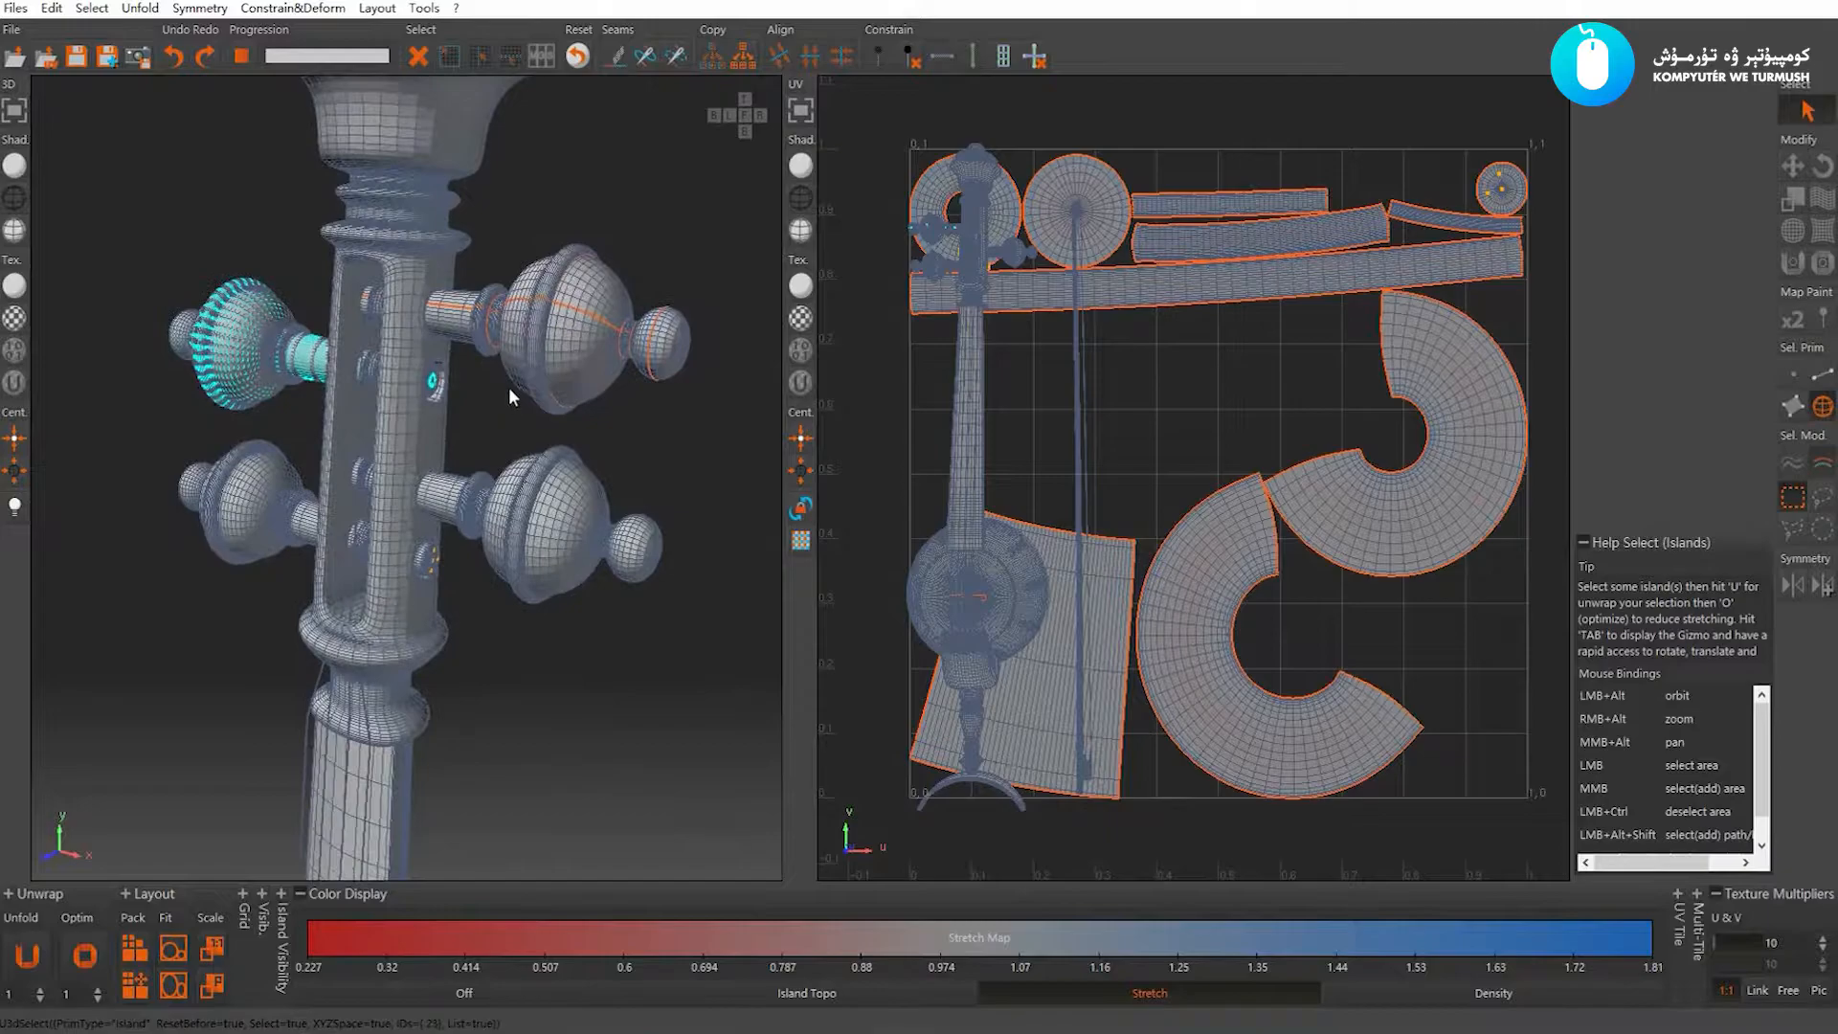
left_click(565, 328)
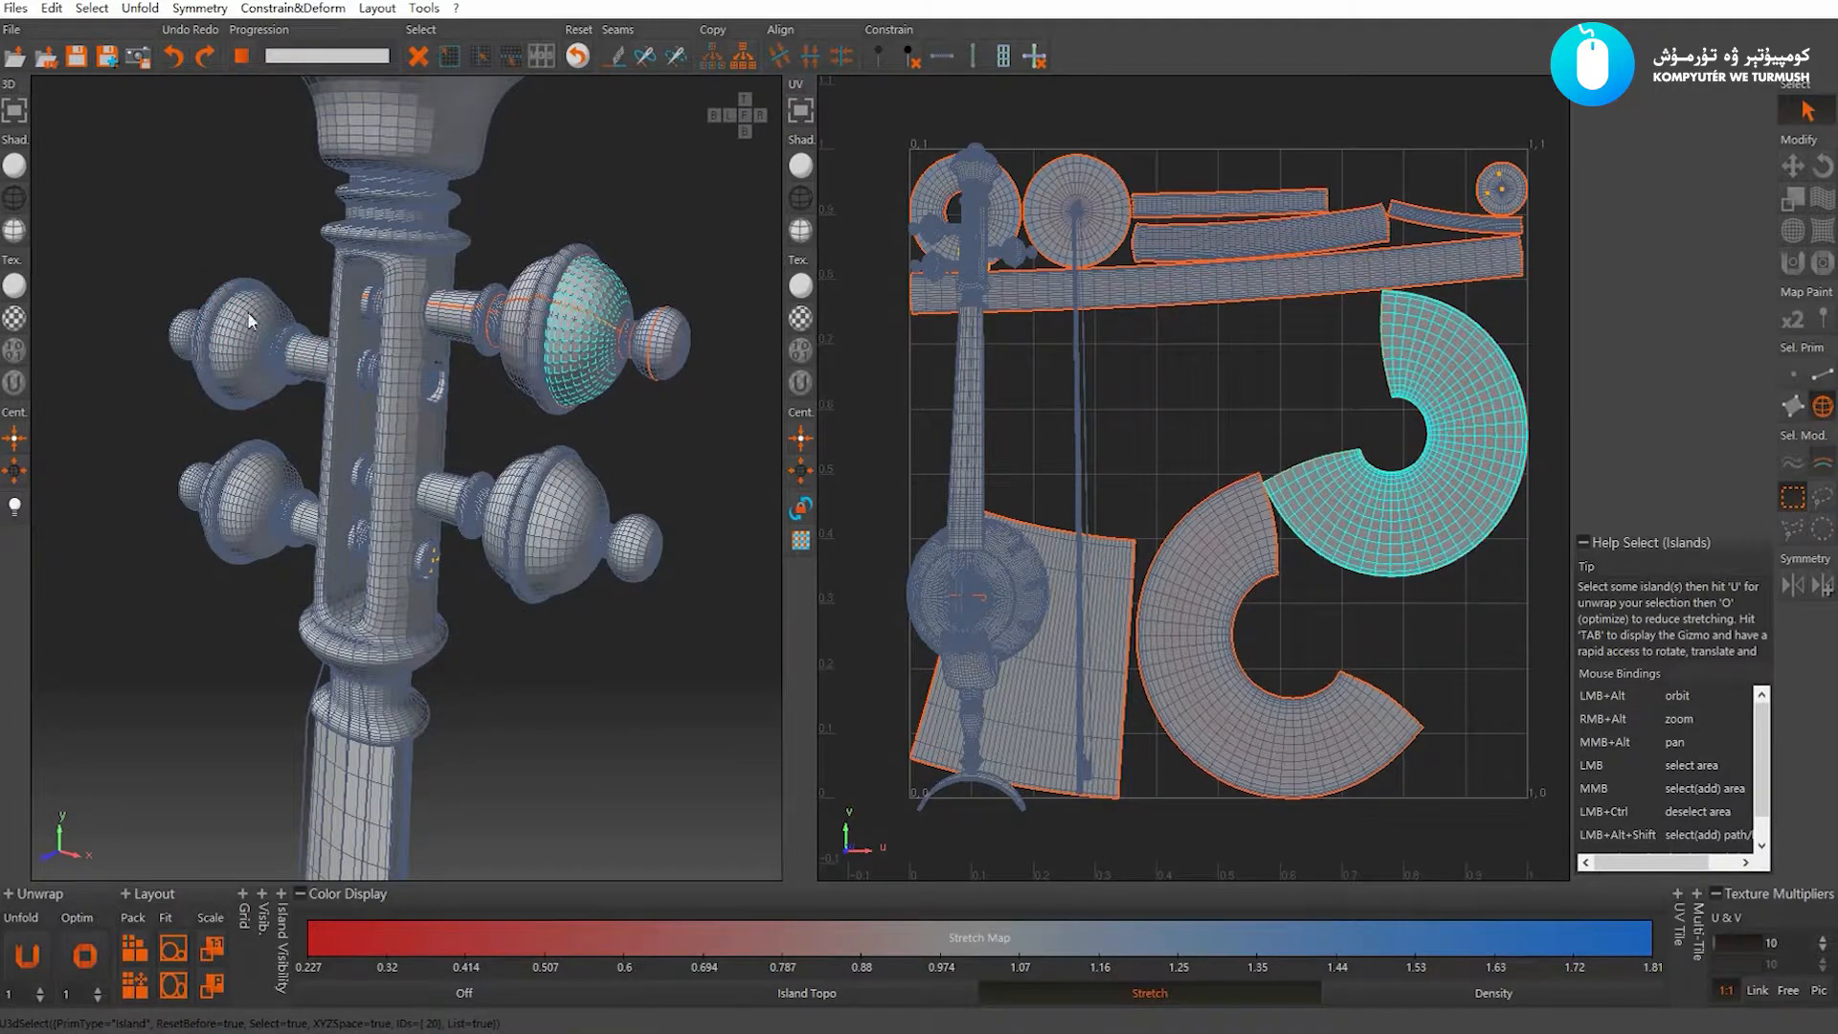
left_click_drag(250, 321, 372, 464, "alt")
mouse_move(496, 400)
left_mouse_down("alt")
mouse_move(385, 415)
mouse_move(484, 415)
left_mouse_up("alt")
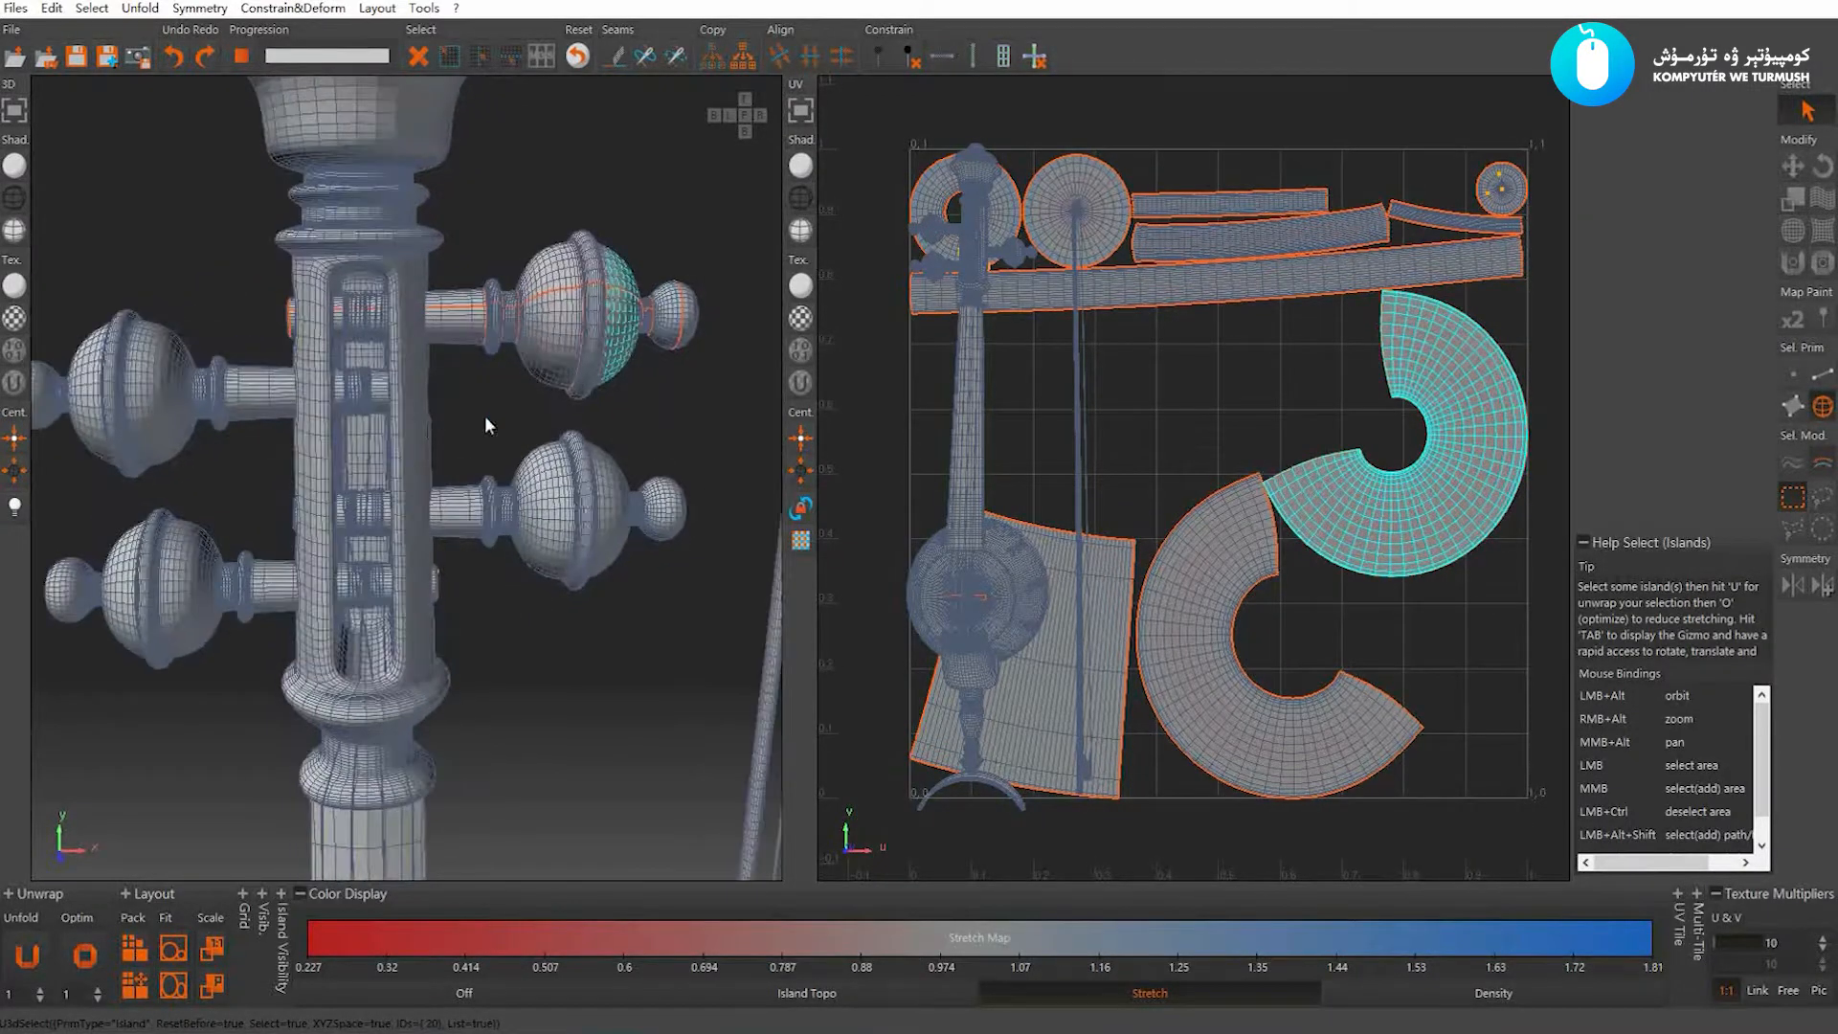
left_click(482, 413)
Isolate the carved pegbox head piece and switch to edge selection
right_click_drag(479, 412, 435, 273, "alt")
left_click(438, 251)
left_click_drag(438, 251, 464, 270, "alt")
right_click_drag(467, 278, 507, 280, "alt")
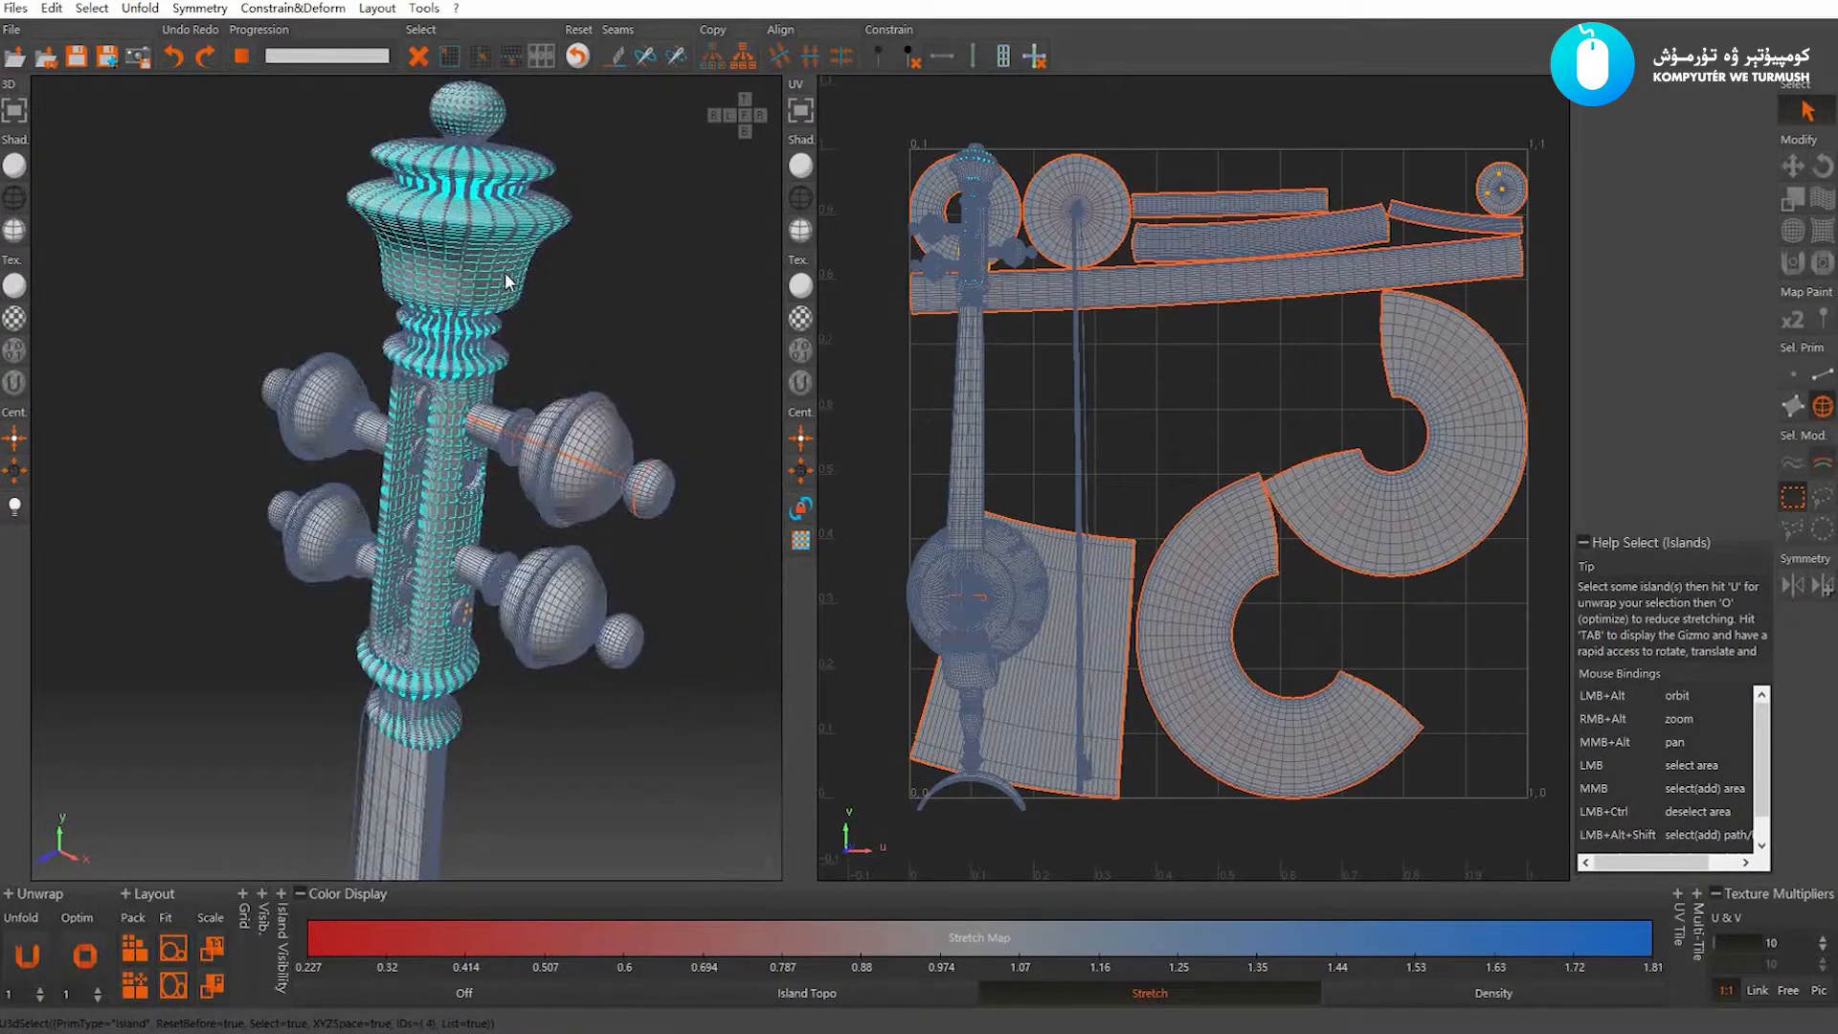
key("i")
left_click_drag(519, 337, 463, 289, "alt")
right_click_drag(463, 289, 607, 400, "alt")
key("F2")
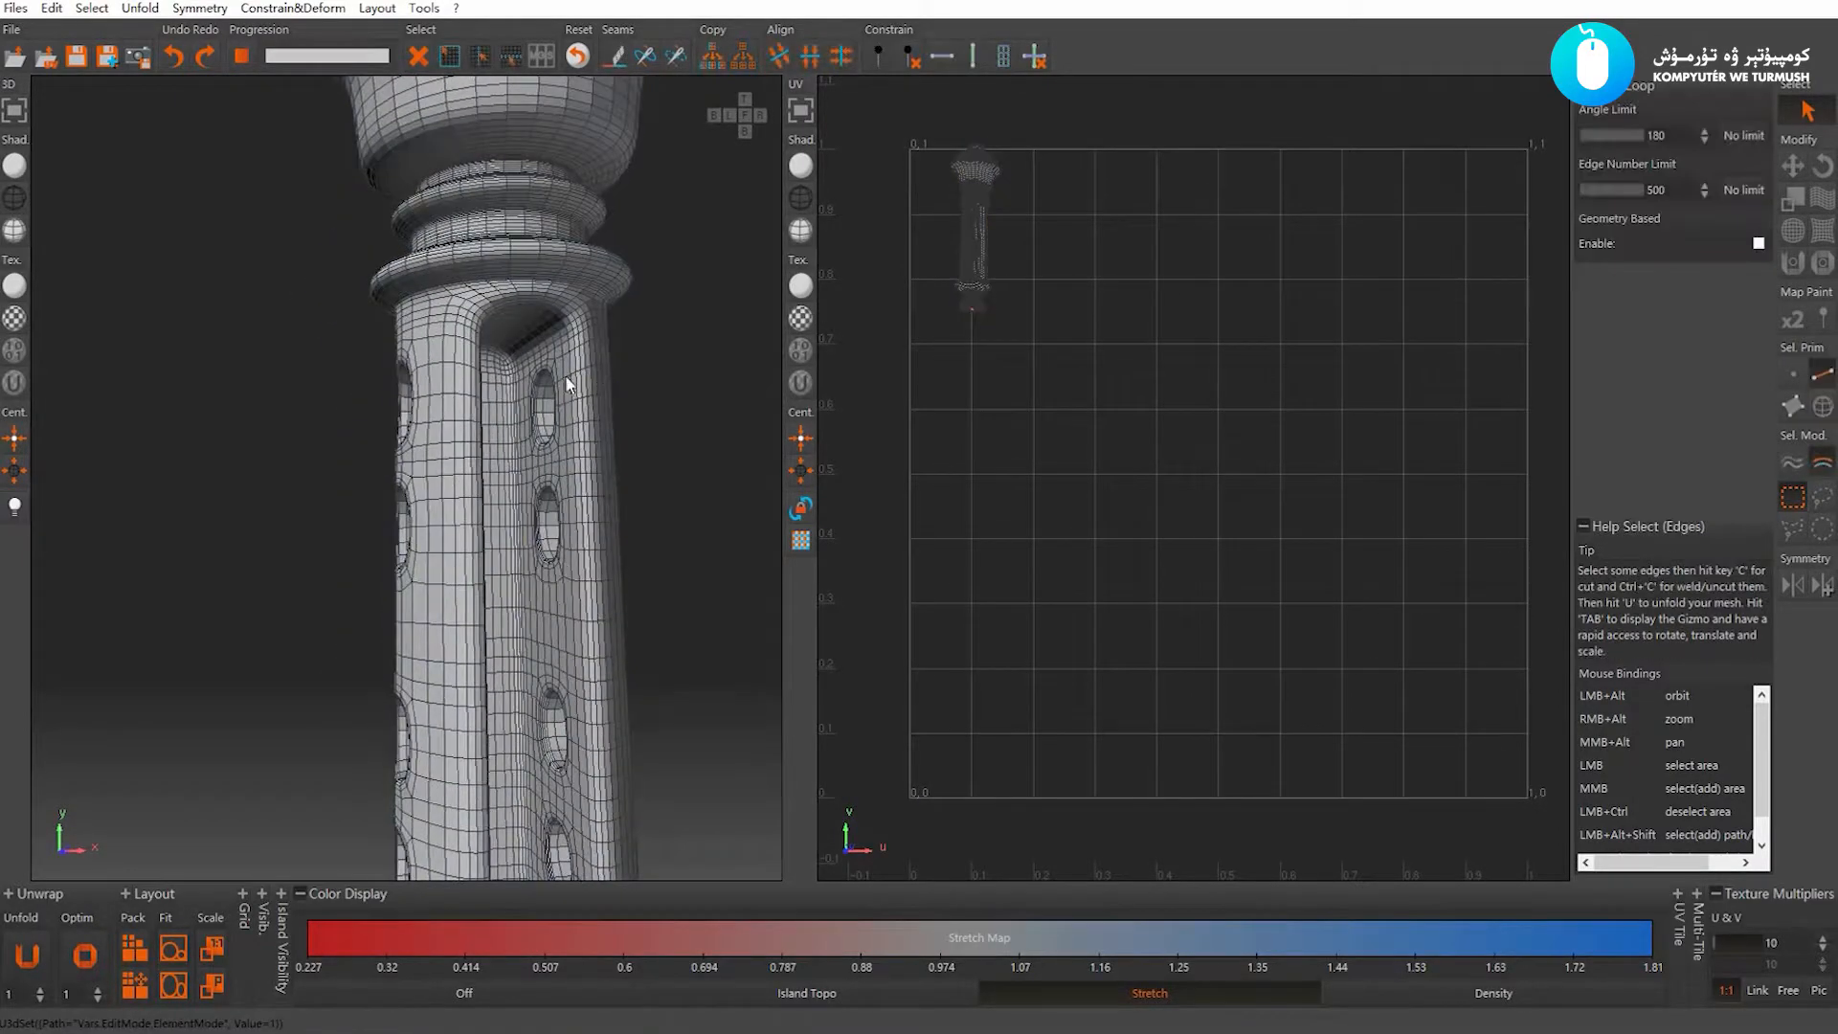
left_click_drag(567, 383, 410, 406, "alt")
right_click_drag(410, 406, 574, 329, "alt")
double_click(568, 321)
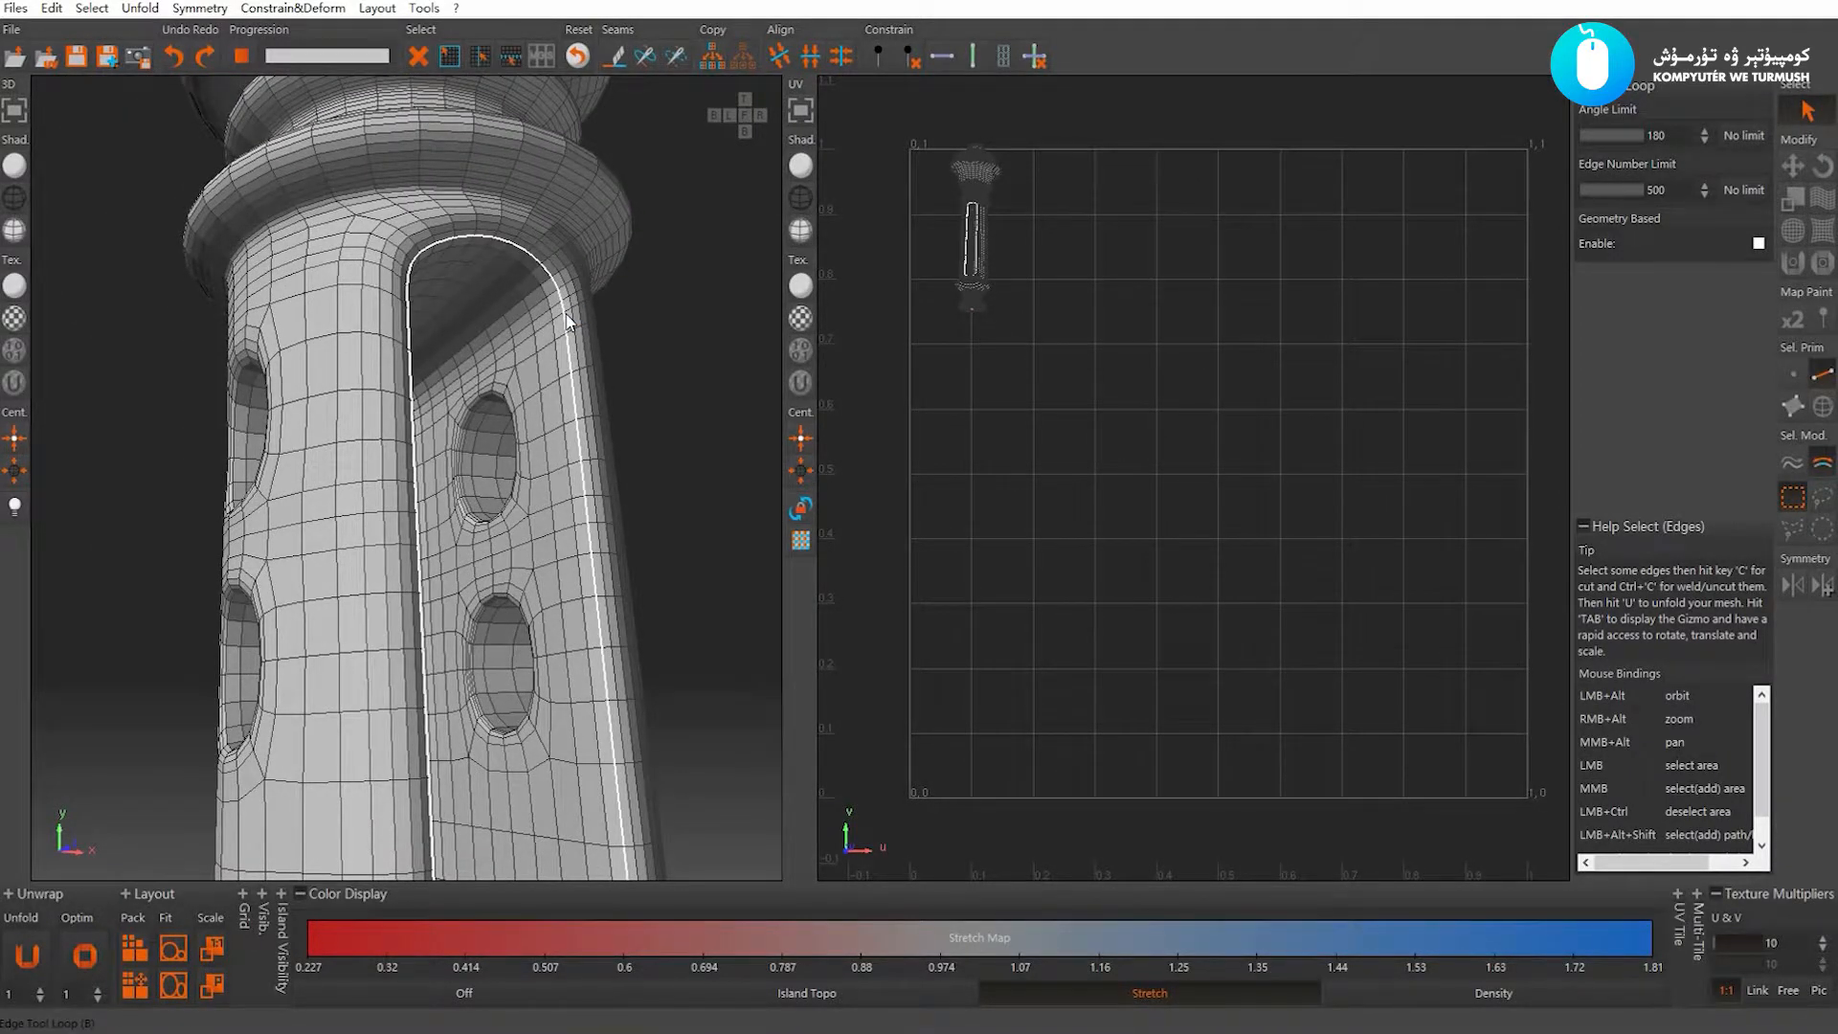
double_click(568, 320)
left_click(577, 319)
scroll(515, 356, "up", 3)
scroll(537, 436, "up", 4)
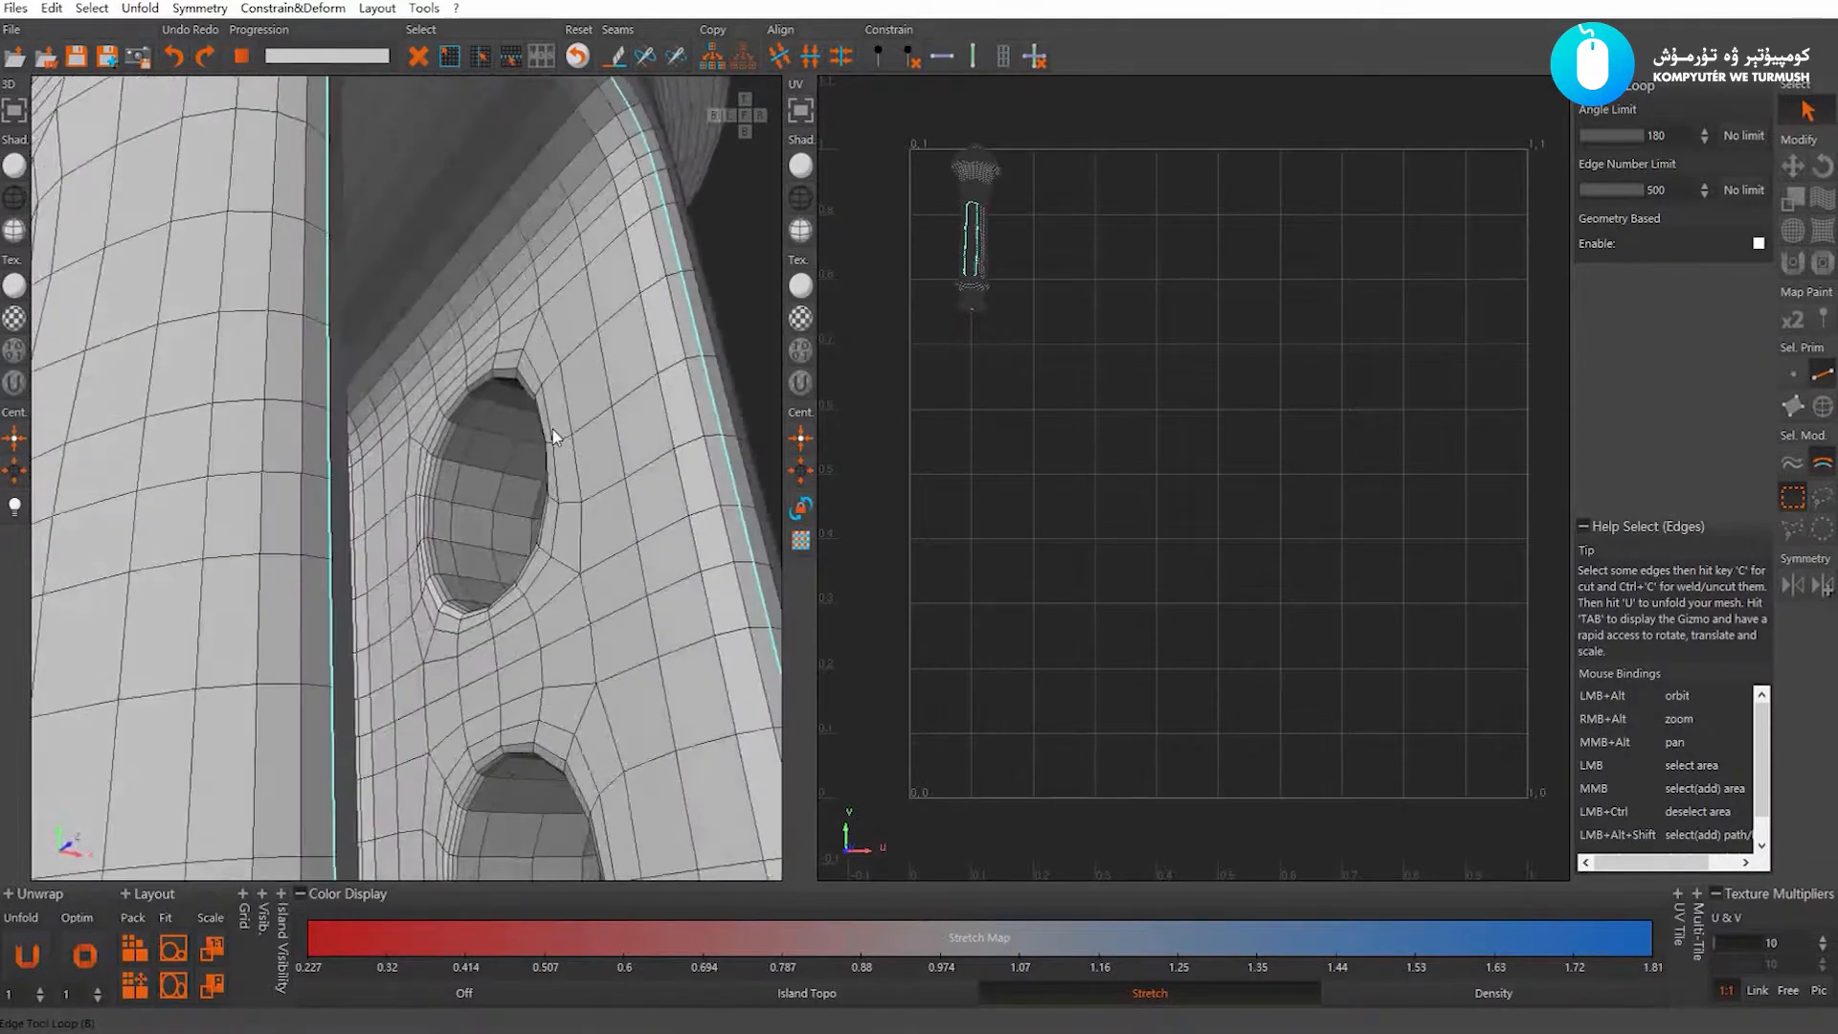
left_click(474, 373)
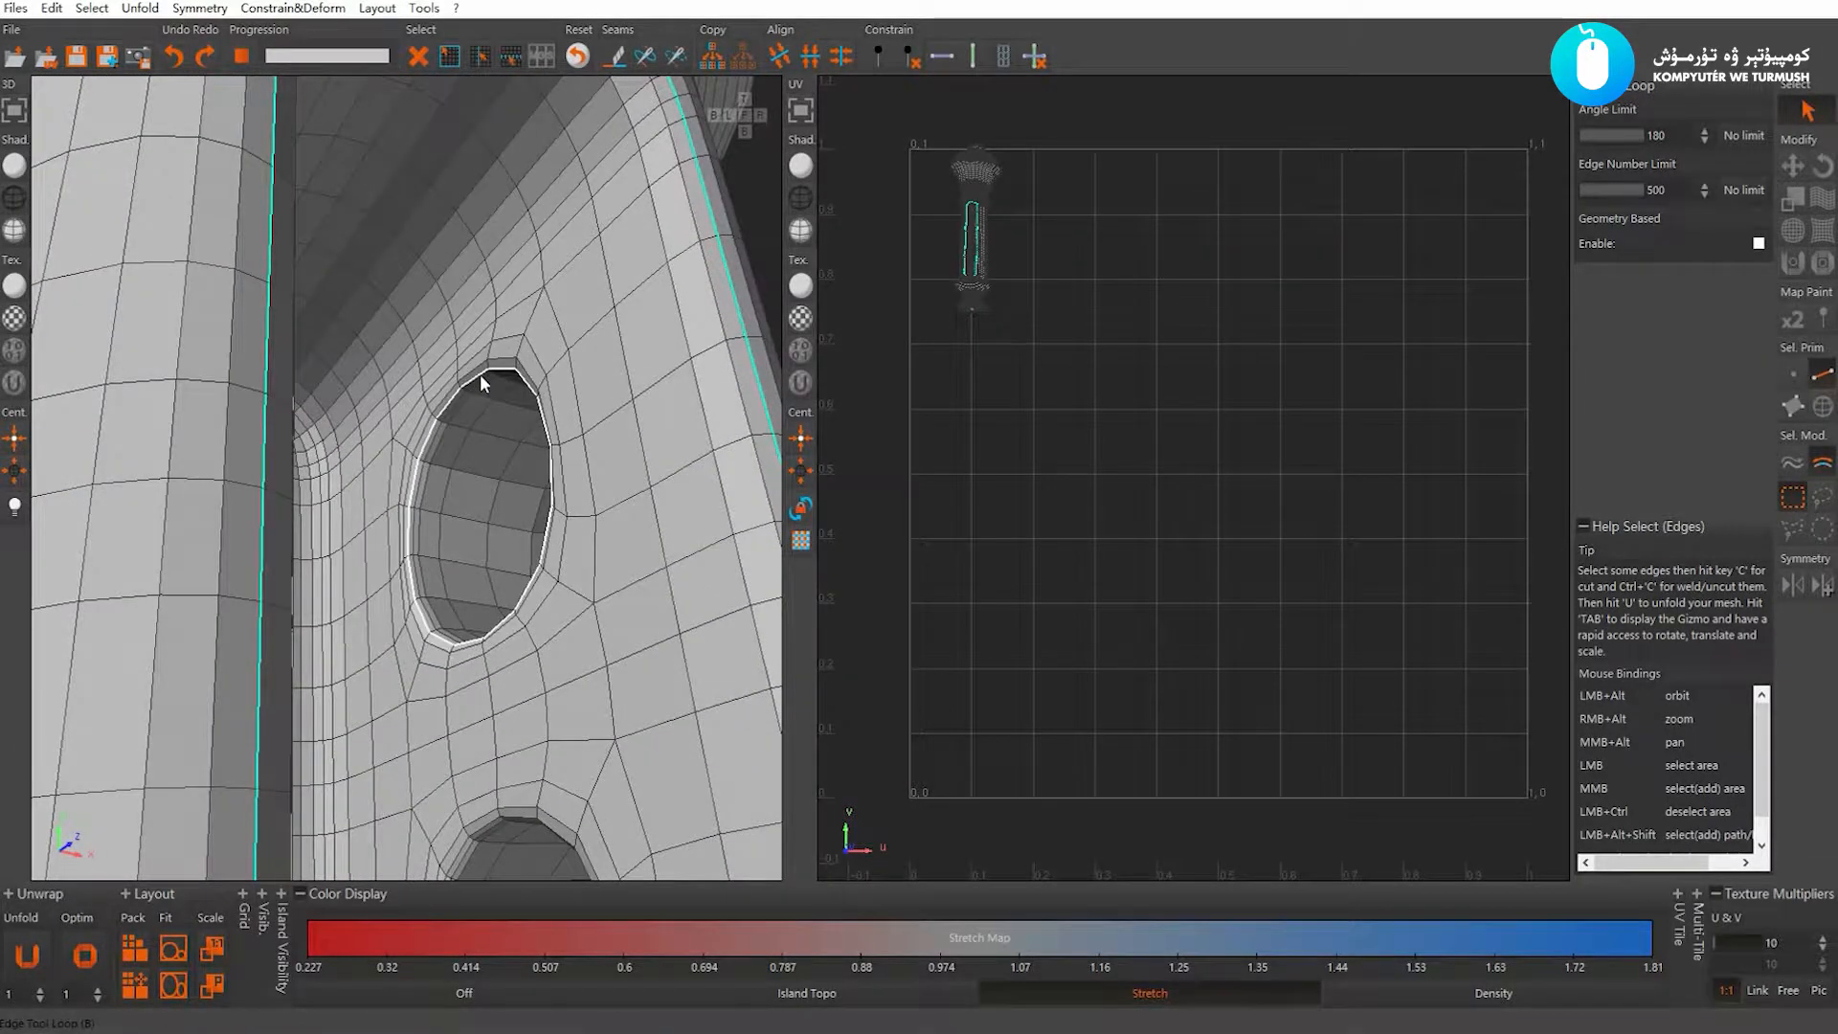
left_click_drag(479, 373, 425, 360, "alt")
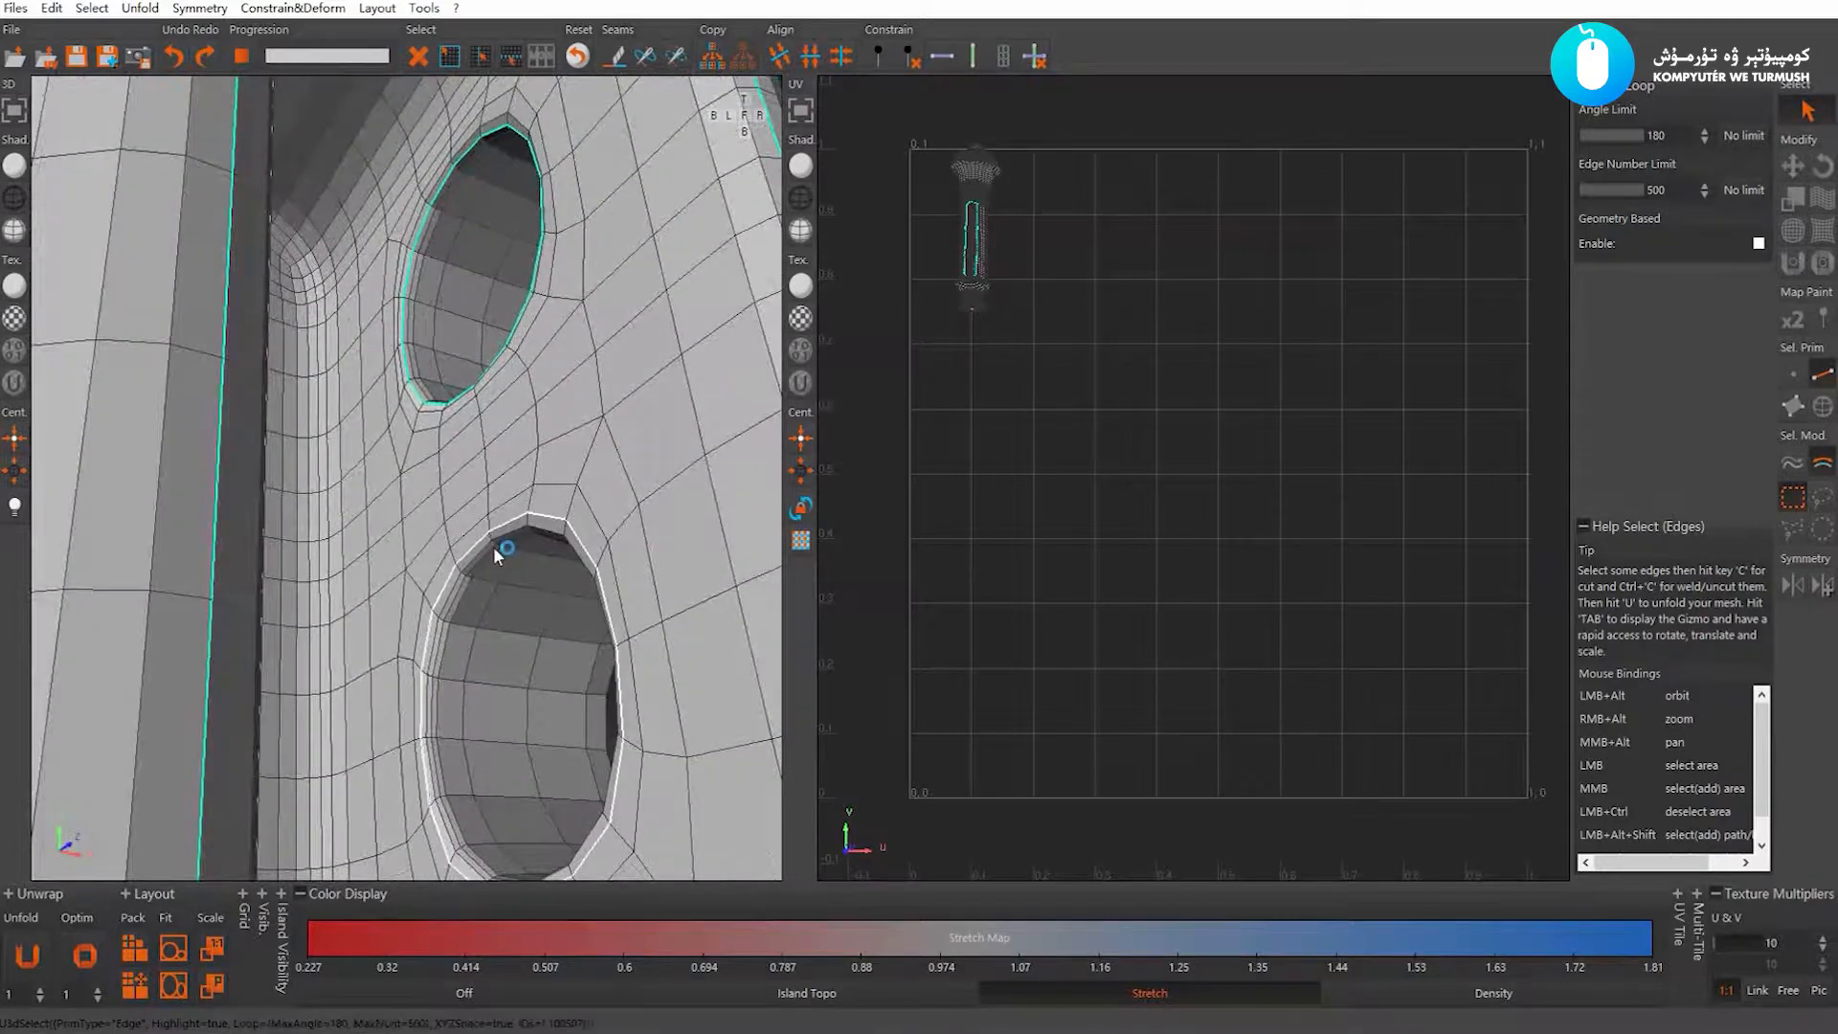
left_click(503, 532)
left_click_drag(521, 555, 473, 543, "alt")
left_click(388, 371)
right_click_drag(456, 538, 234, 316, "alt")
left_click_drag(234, 316, 478, 455, "alt")
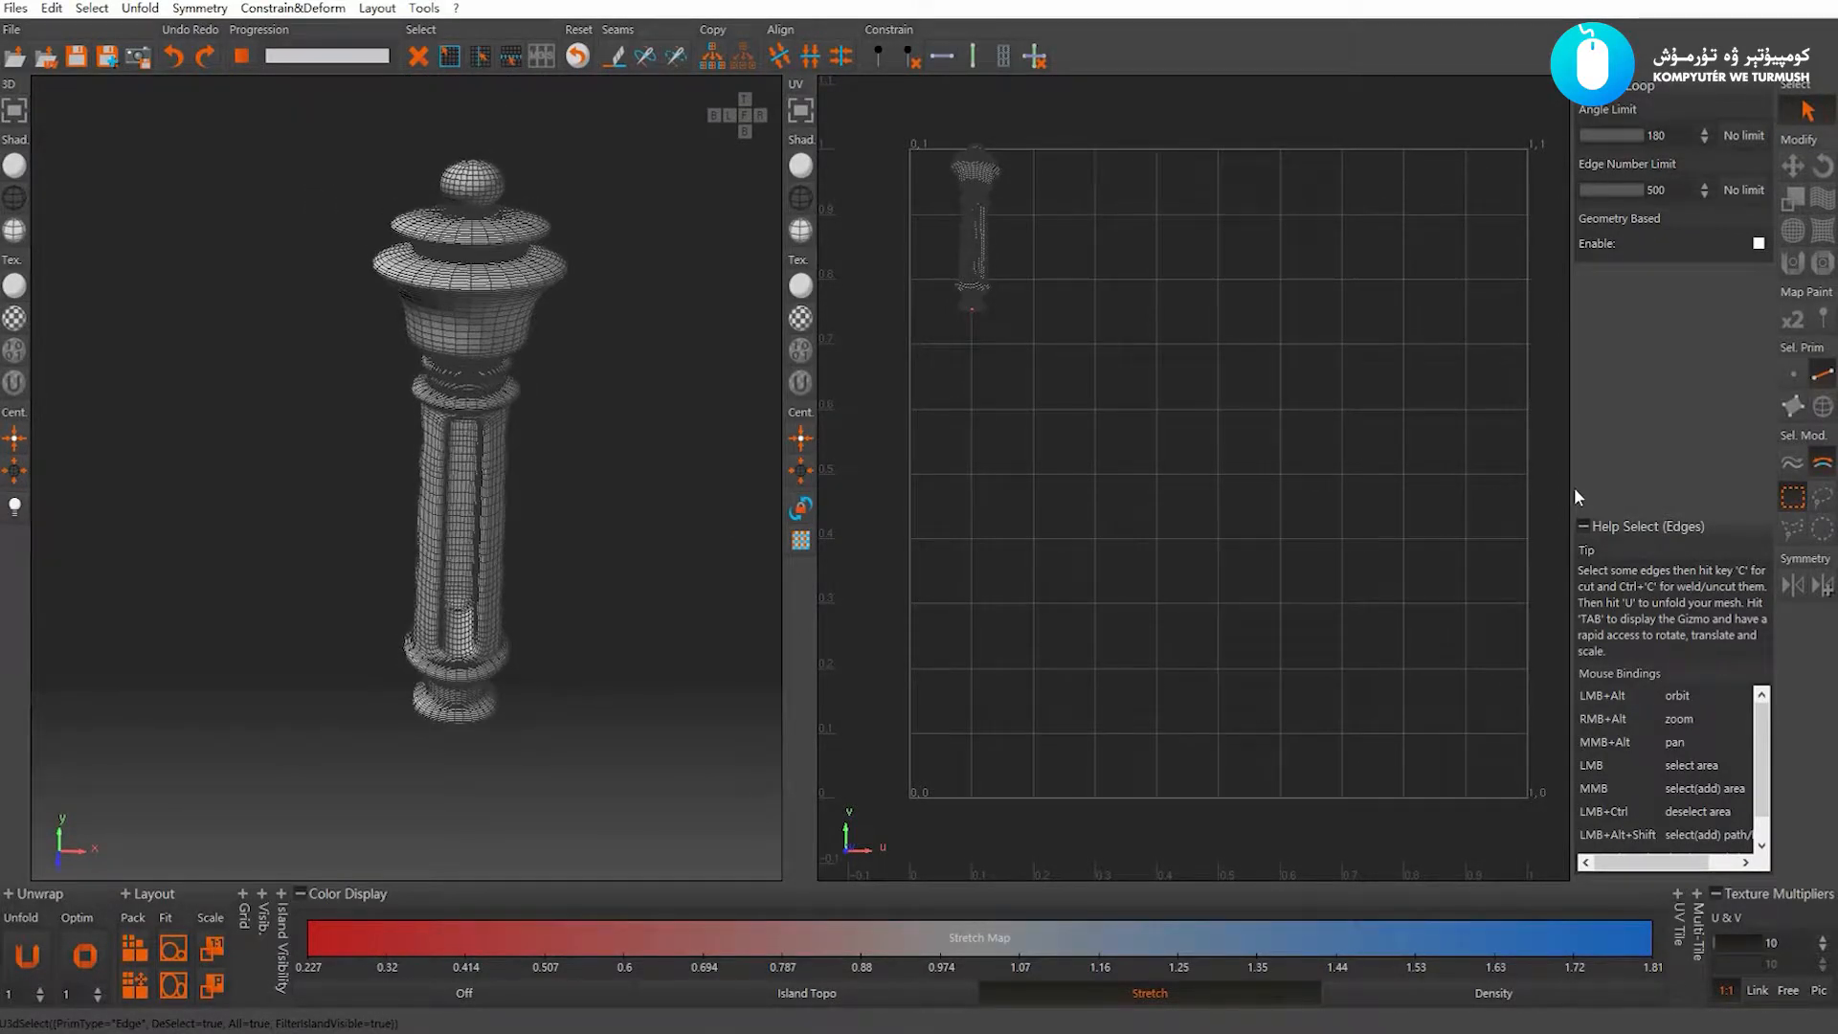
Enable symmetry for the isolated pegbox and move the symmetry settings clear of the 3D model
left_click(1791, 583)
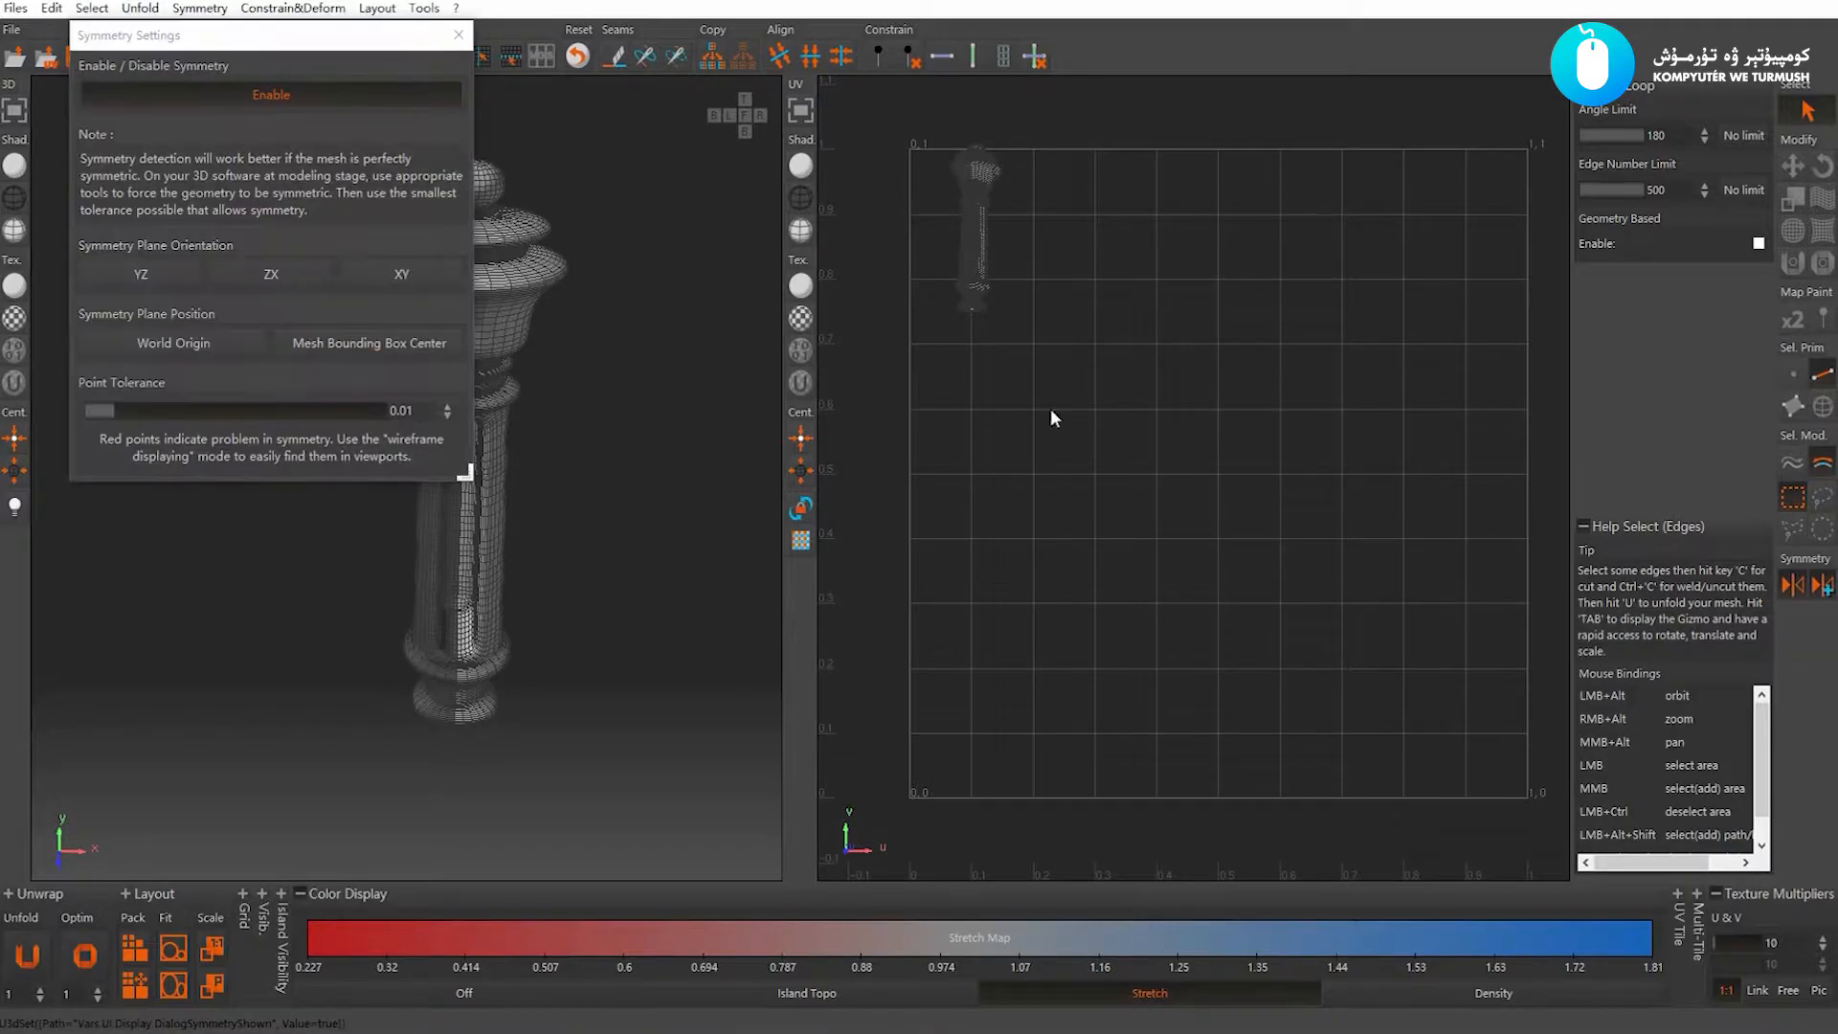
left_click_drag(297, 32, 979, 291)
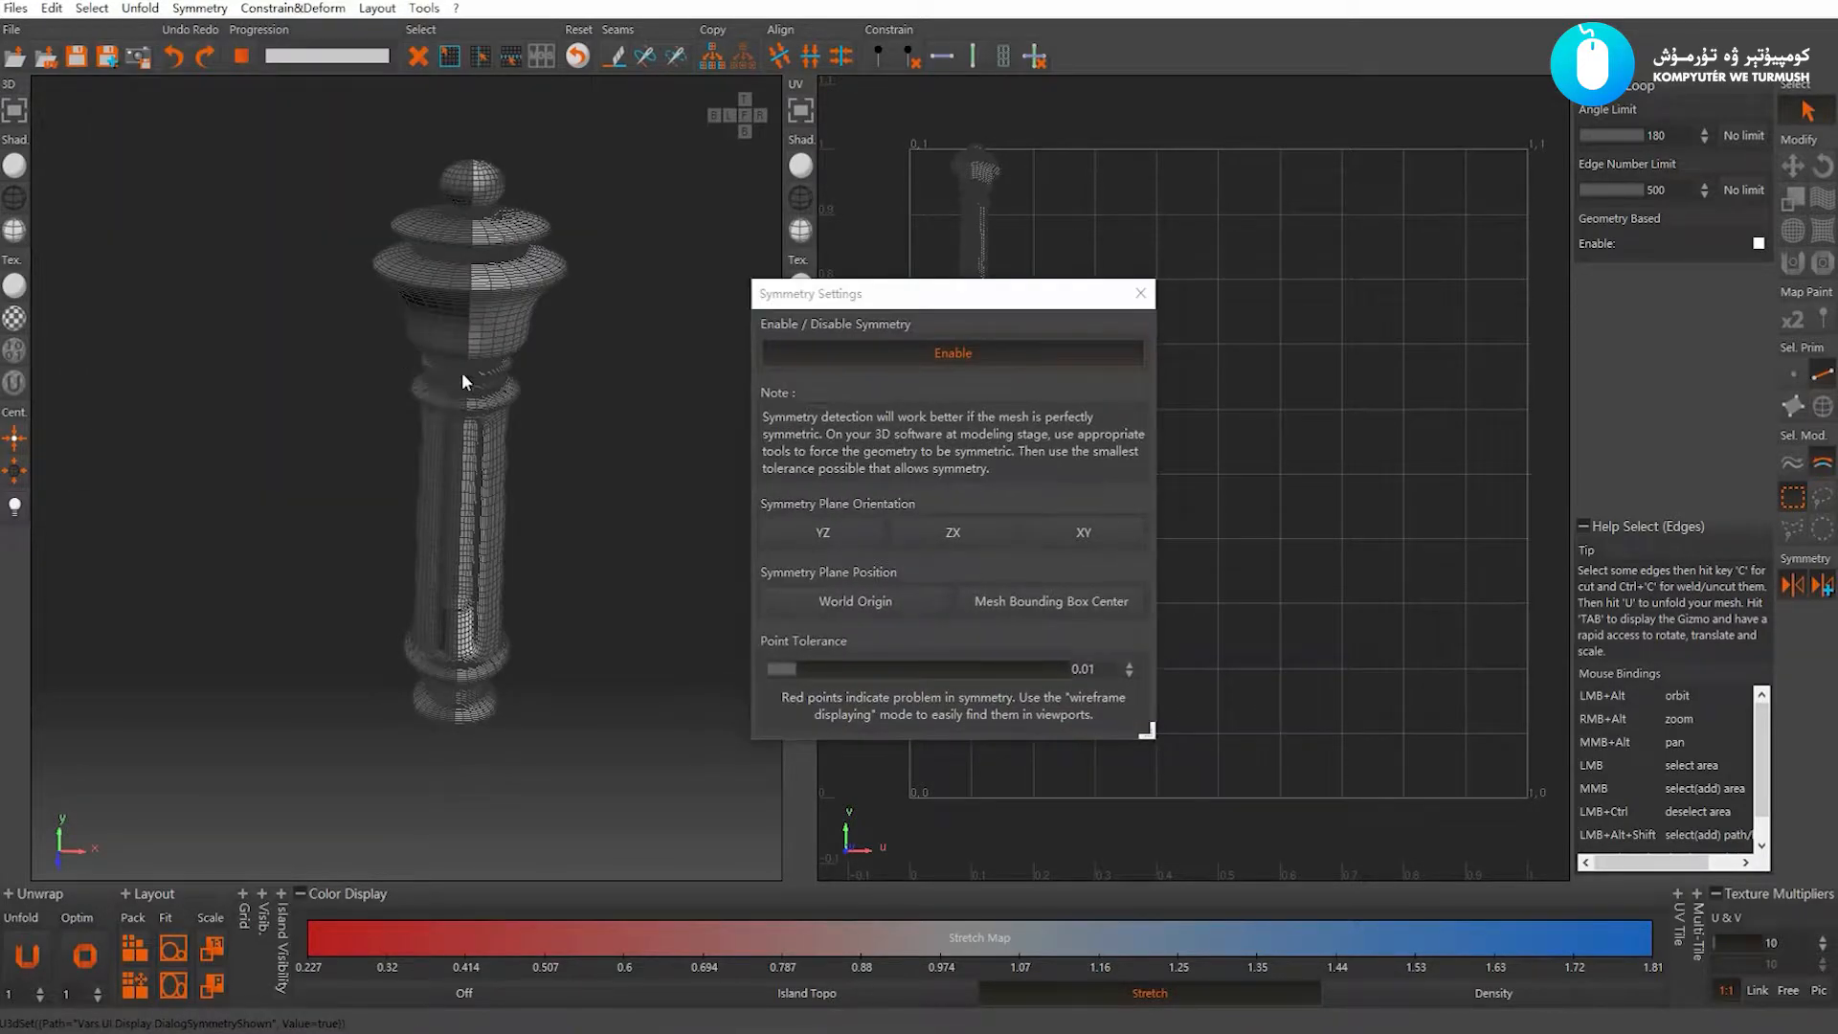
left_click_drag(484, 308, 484, 274, "alt")
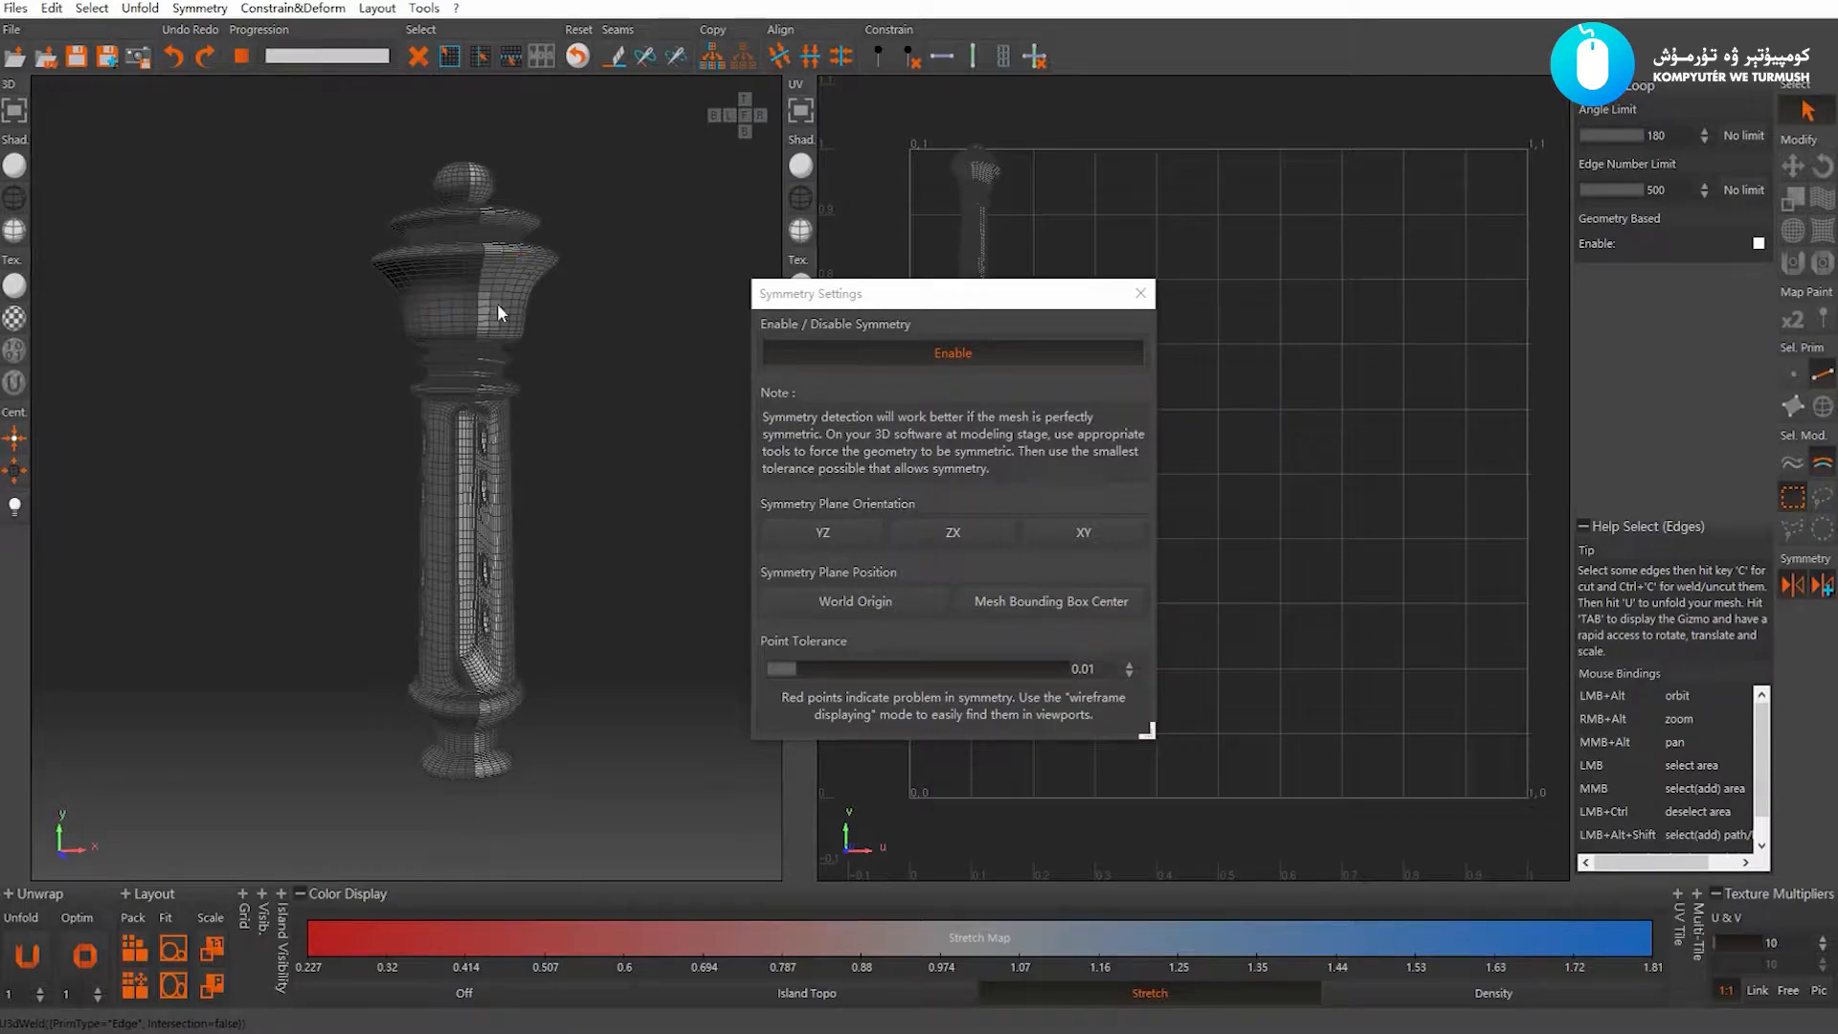
Select the edge loops around the pegbox slot's rim and the peg holes on the slot's inner wall
scroll(462, 377, "up", 8)
mouse_move(487, 388)
left_mouse_down("alt")
mouse_move(486, 342)
mouse_move(496, 355)
left_mouse_up("alt")
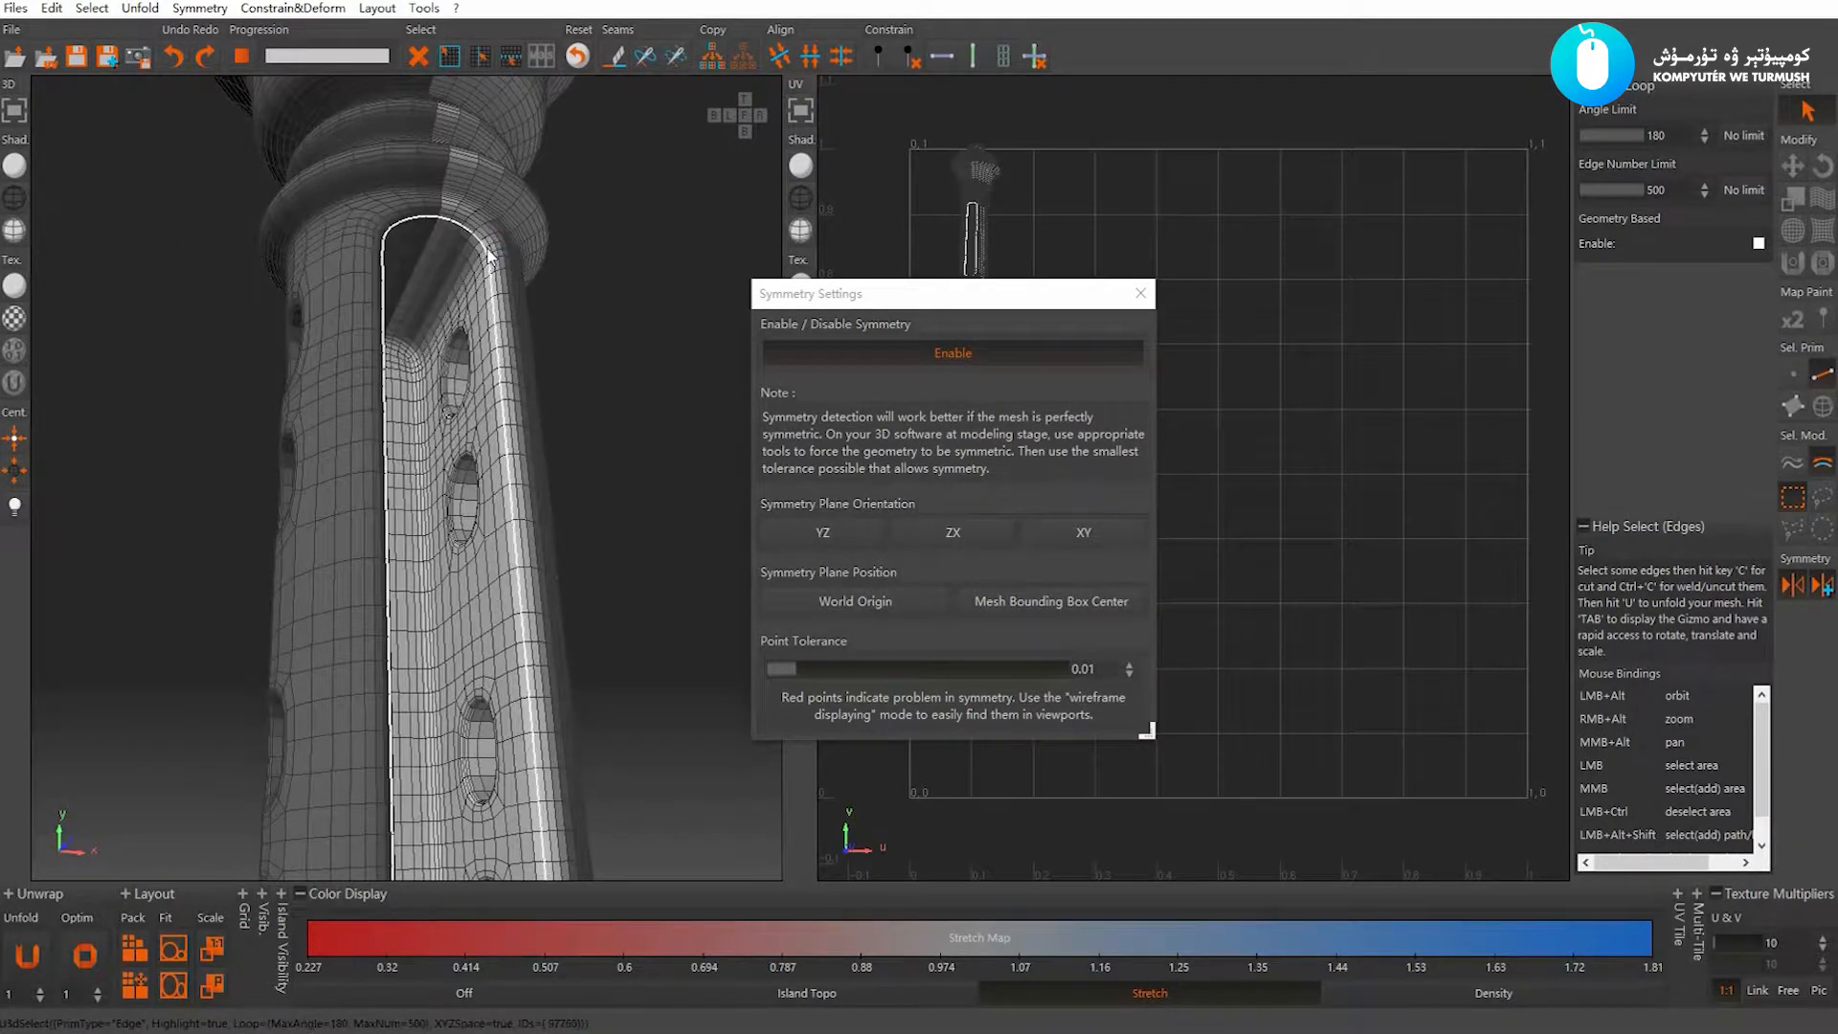
left_click(488, 251)
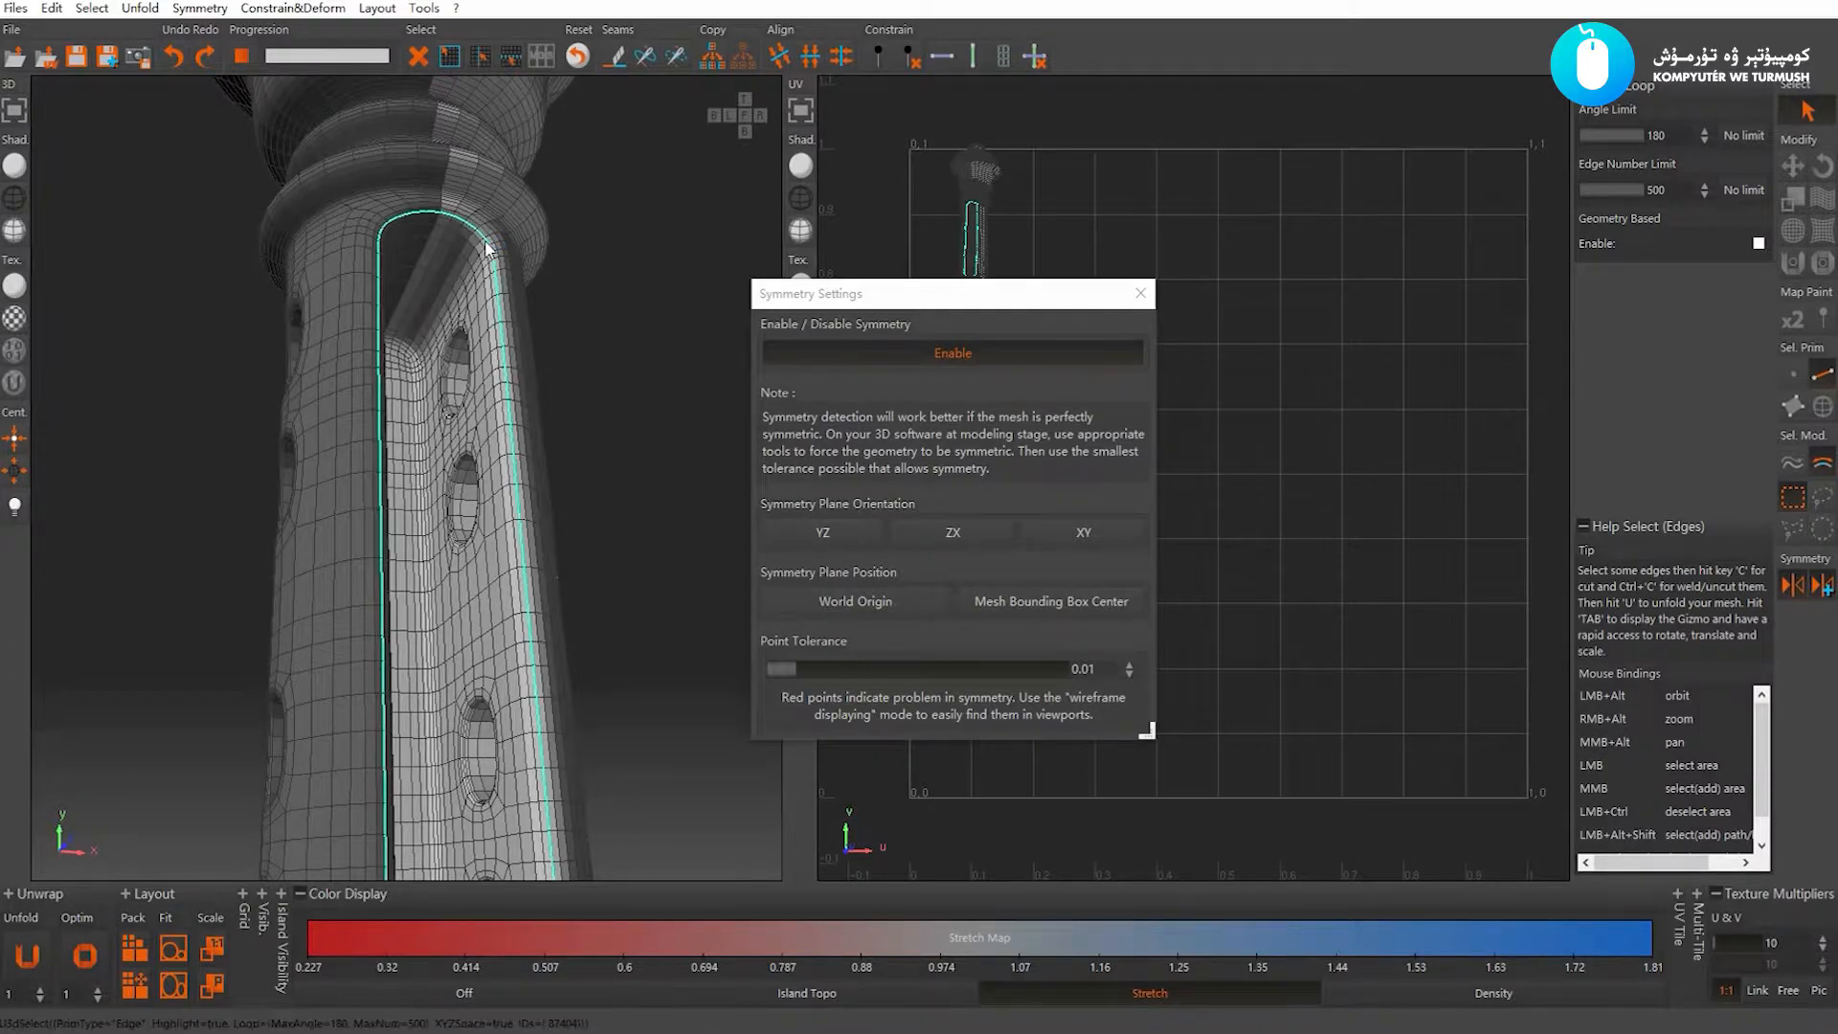
scroll(462, 336, "up", 4)
left_click_drag(536, 401, 457, 449, "alt")
left_click(479, 451)
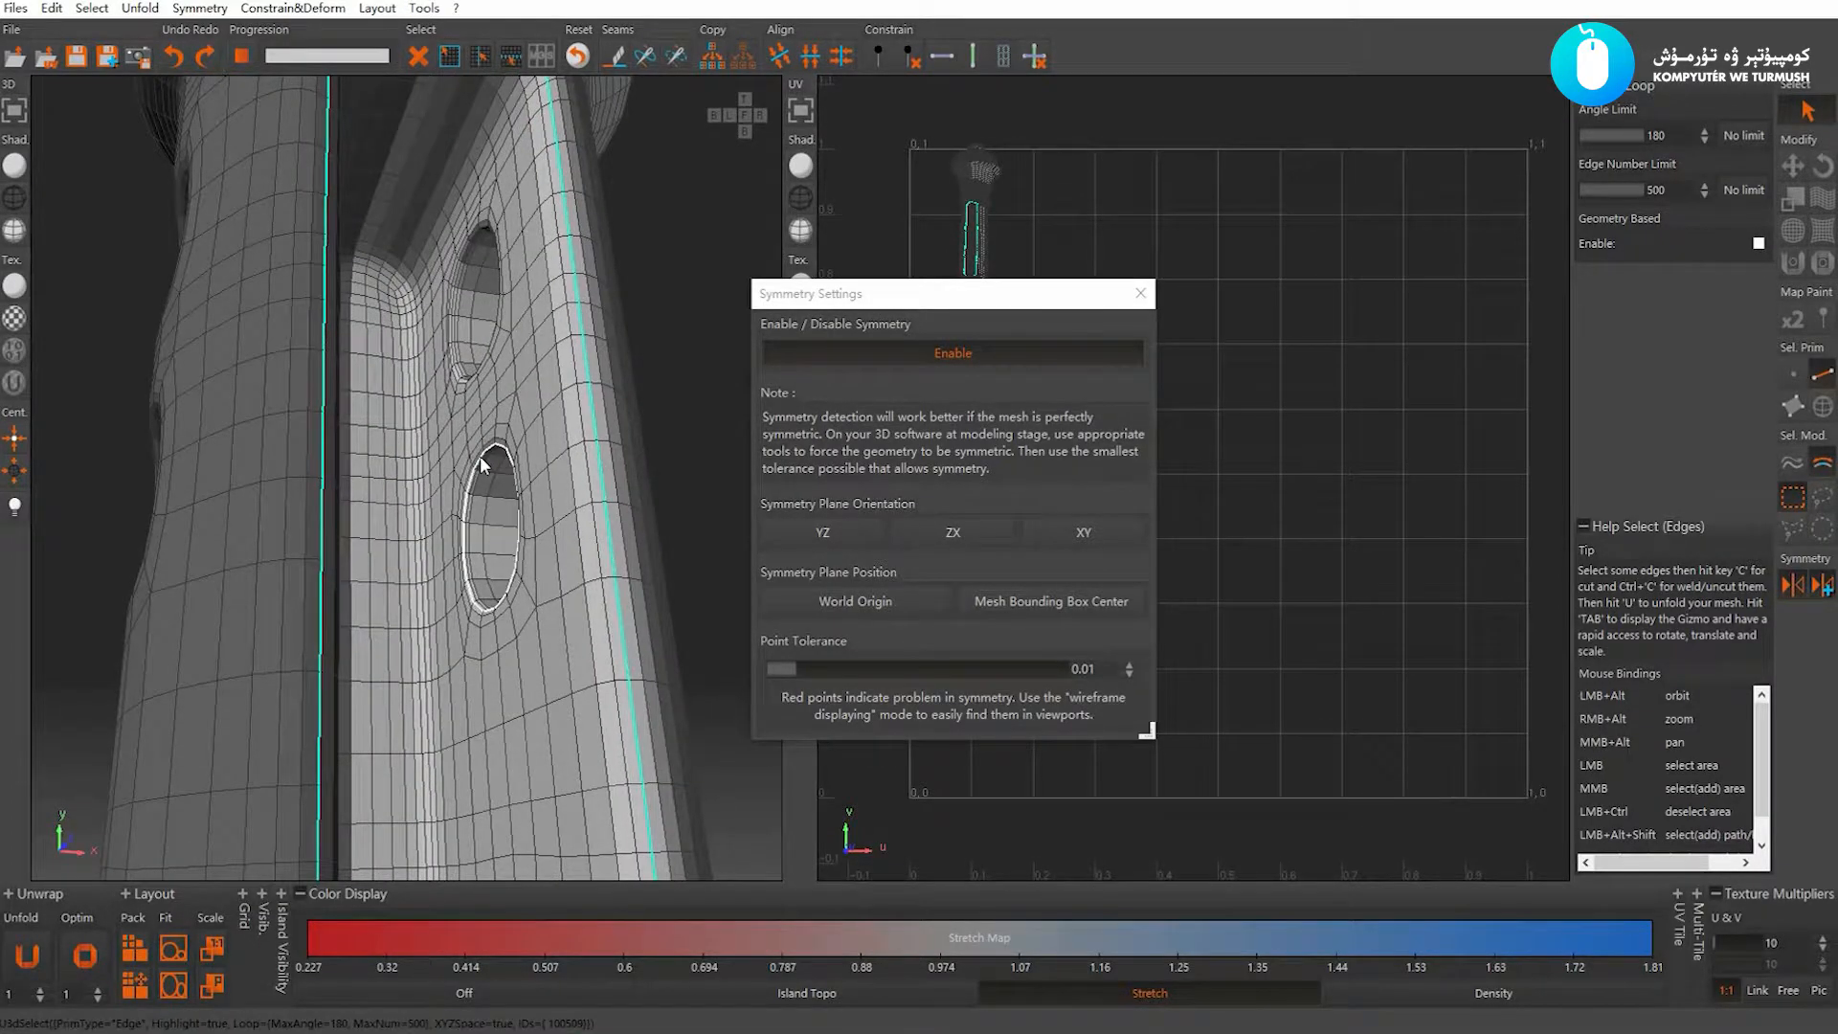
left_click(471, 251)
left_click_drag(434, 364, 314, 302, "alt")
middle_click_drag(321, 504, 334, 354, "alt")
left_click_drag(333, 355, 453, 331, "alt")
left_click(419, 241)
left_click(435, 571)
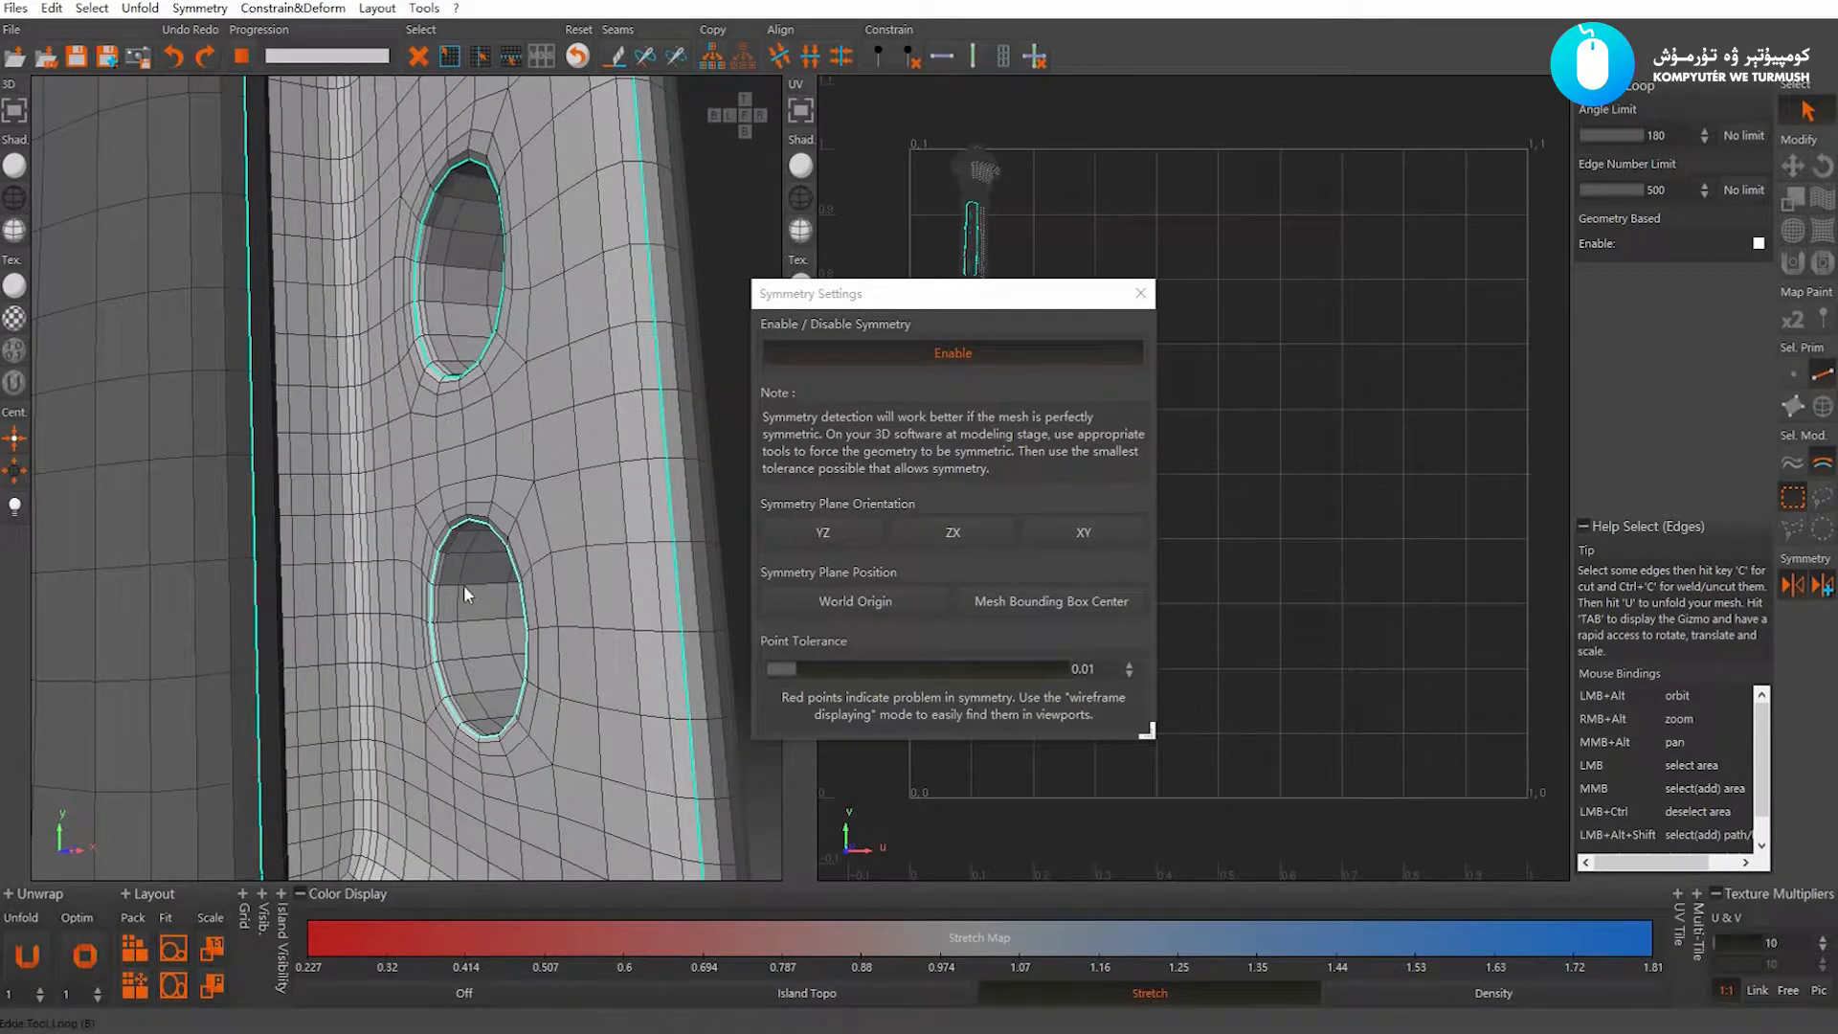
Add the outer rims of the peg holes to the selection and cut seams along all the selected loops
right_click_drag(464, 584, 355, 427, "alt")
left_click_drag(354, 427, 399, 435, "alt")
right_click_drag(398, 435, 502, 440, "alt")
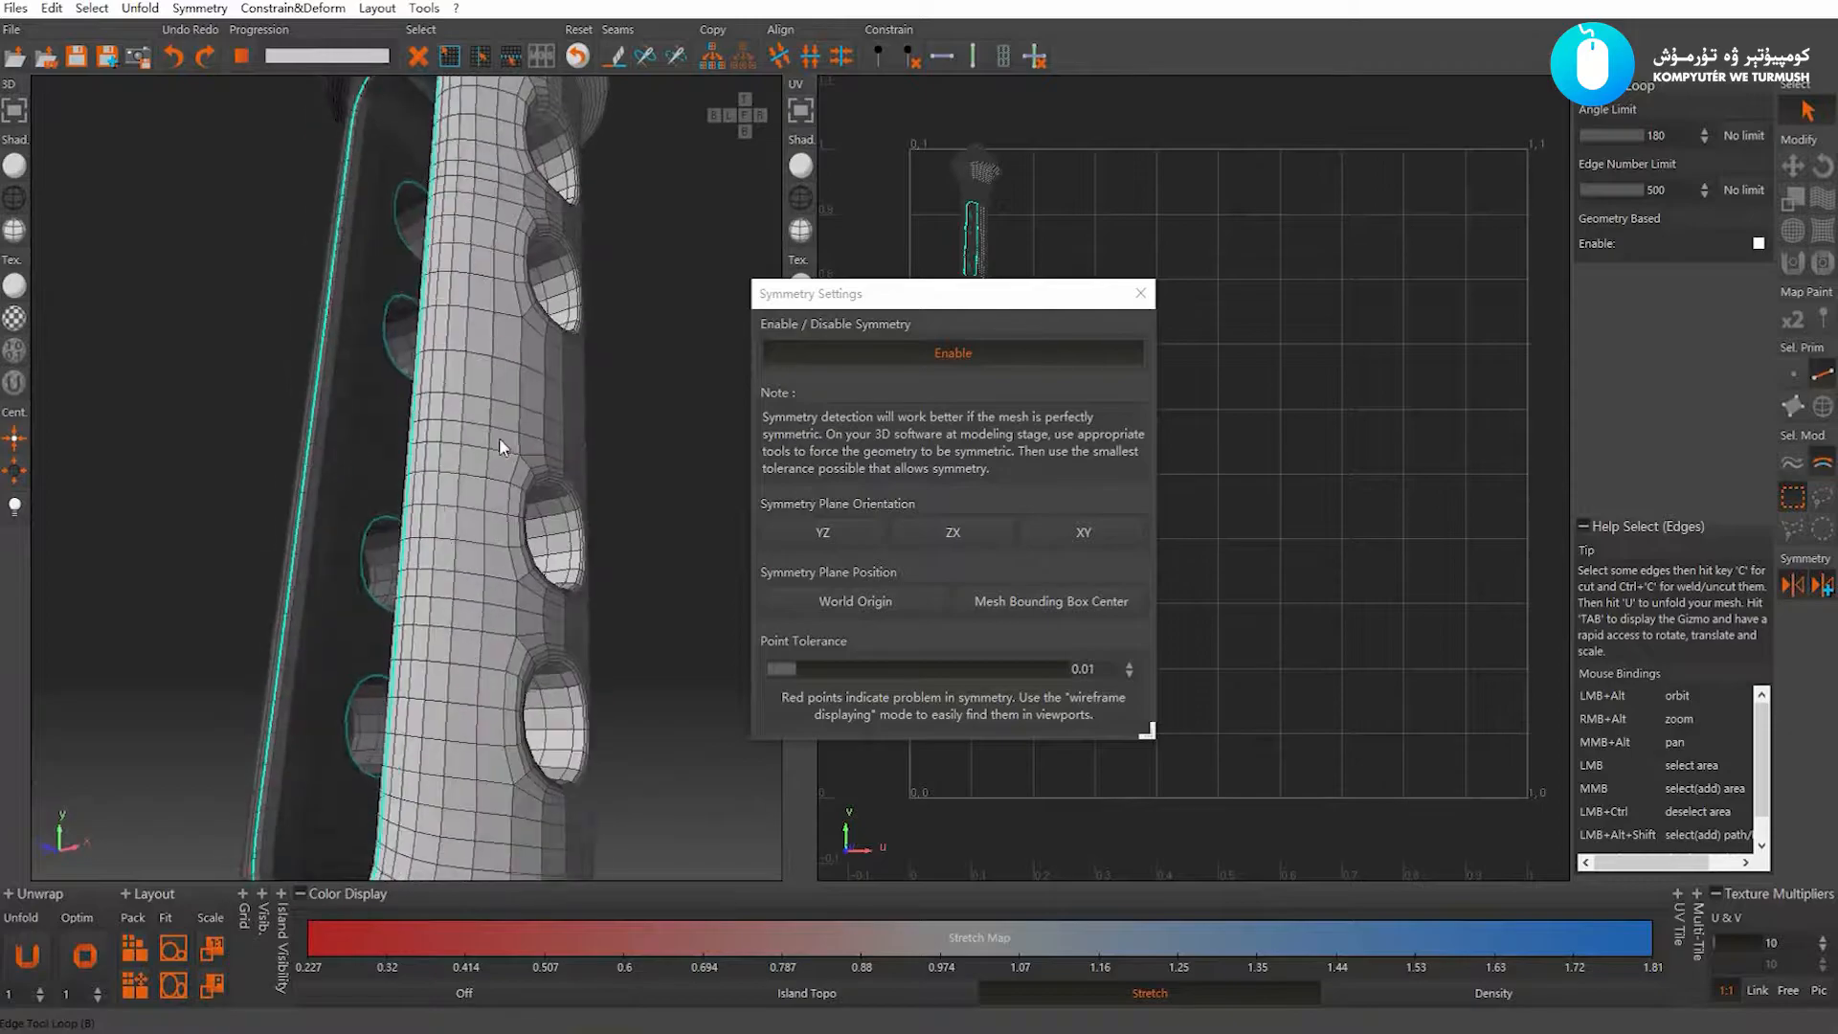
middle_click_drag(501, 440, 412, 594, "alt")
right_click_drag(412, 594, 479, 525, "alt")
left_click_drag(479, 524, 433, 348, "alt")
left_click(440, 348)
middle_click_drag(484, 532, 488, 473, "alt")
middle_click(480, 461)
middle_click_drag(471, 581, 498, 268, "alt")
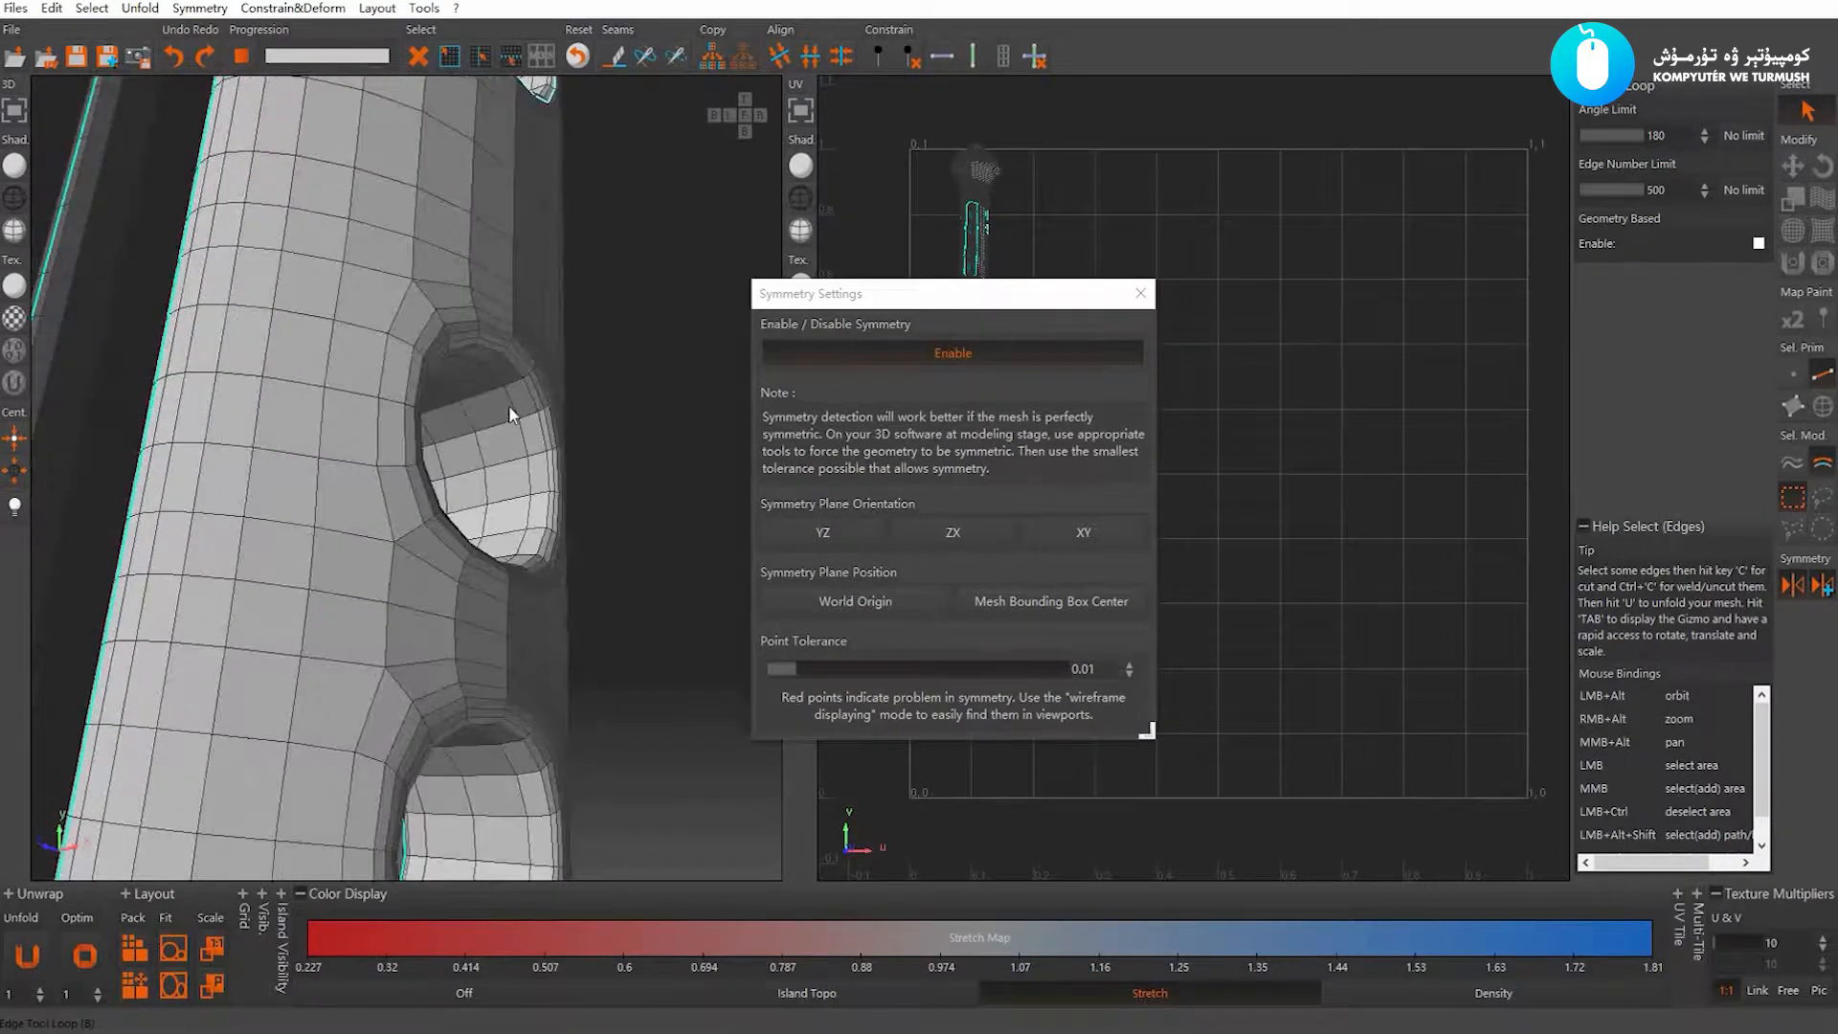
middle_click(523, 362)
middle_click_drag(503, 572, 544, 442, "alt")
middle_click(549, 427)
key("c")
Cut a connecting seam across the tubular inner wall of the peg holes
left_click_drag(542, 532, 522, 444, "alt")
middle_click(515, 572)
left_click_drag(473, 532, 455, 617, "alt")
middle_click(460, 620)
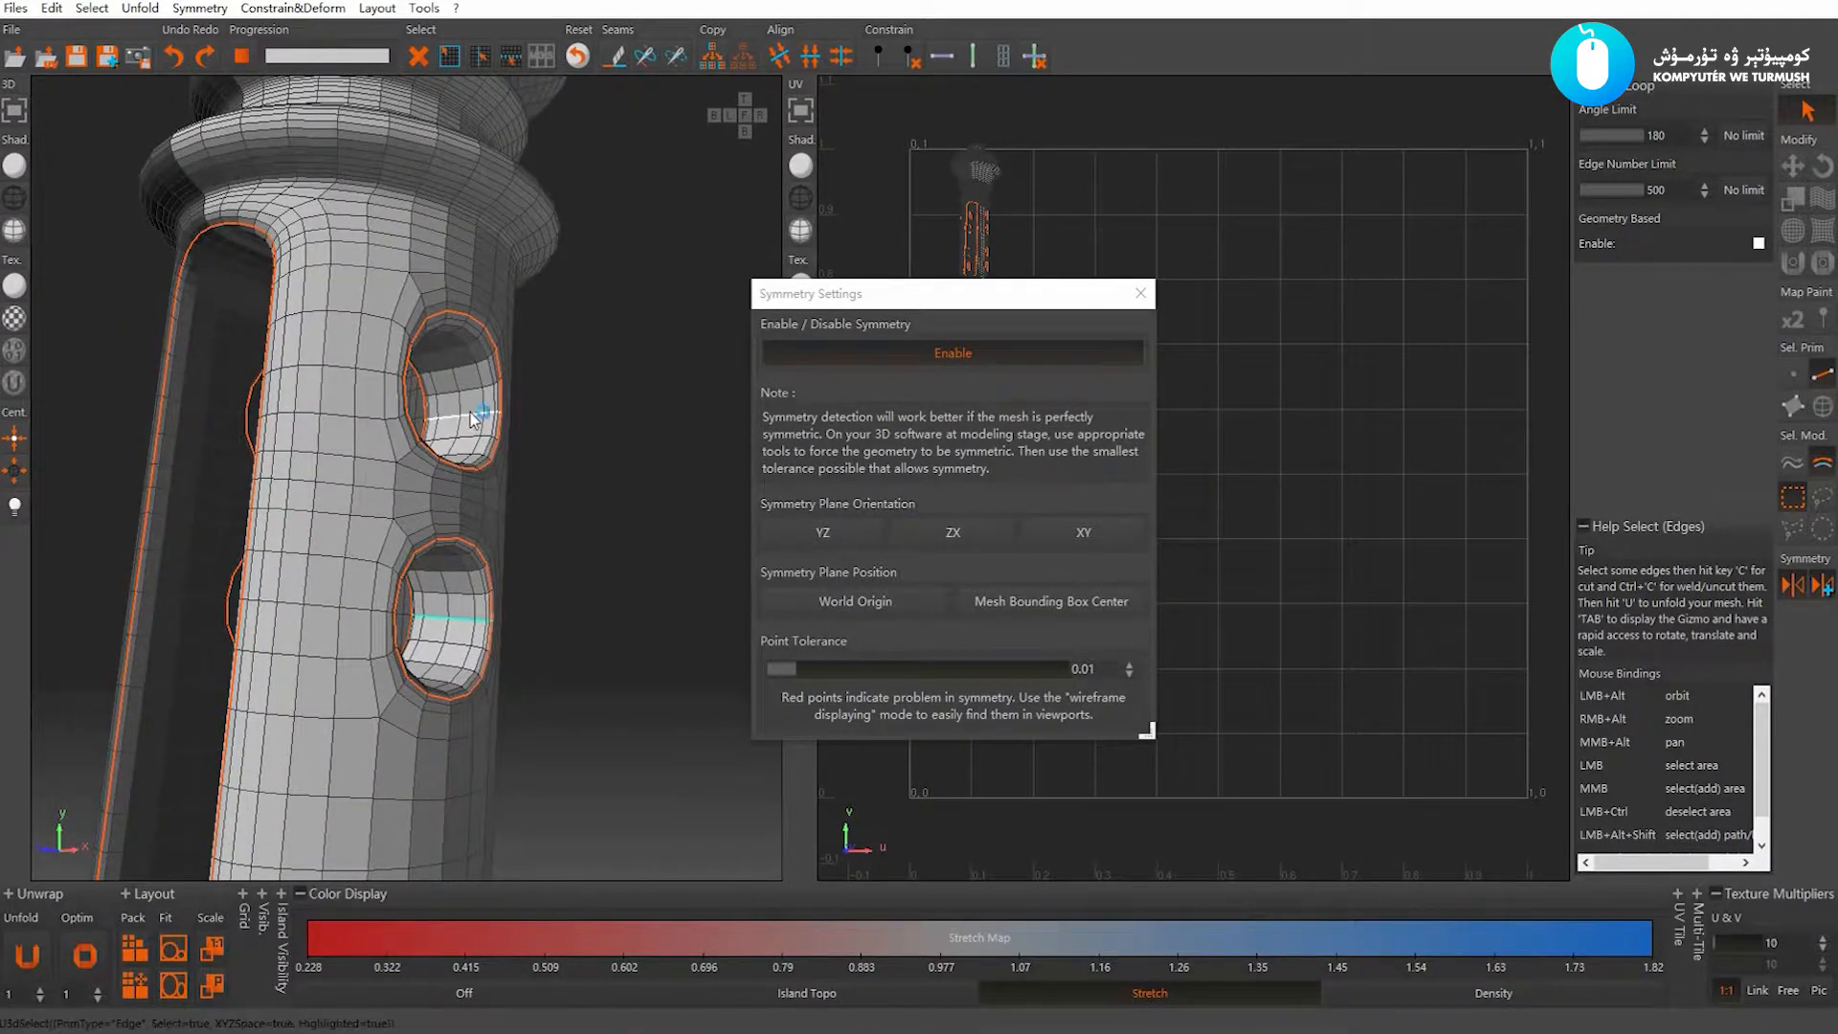
key("c")
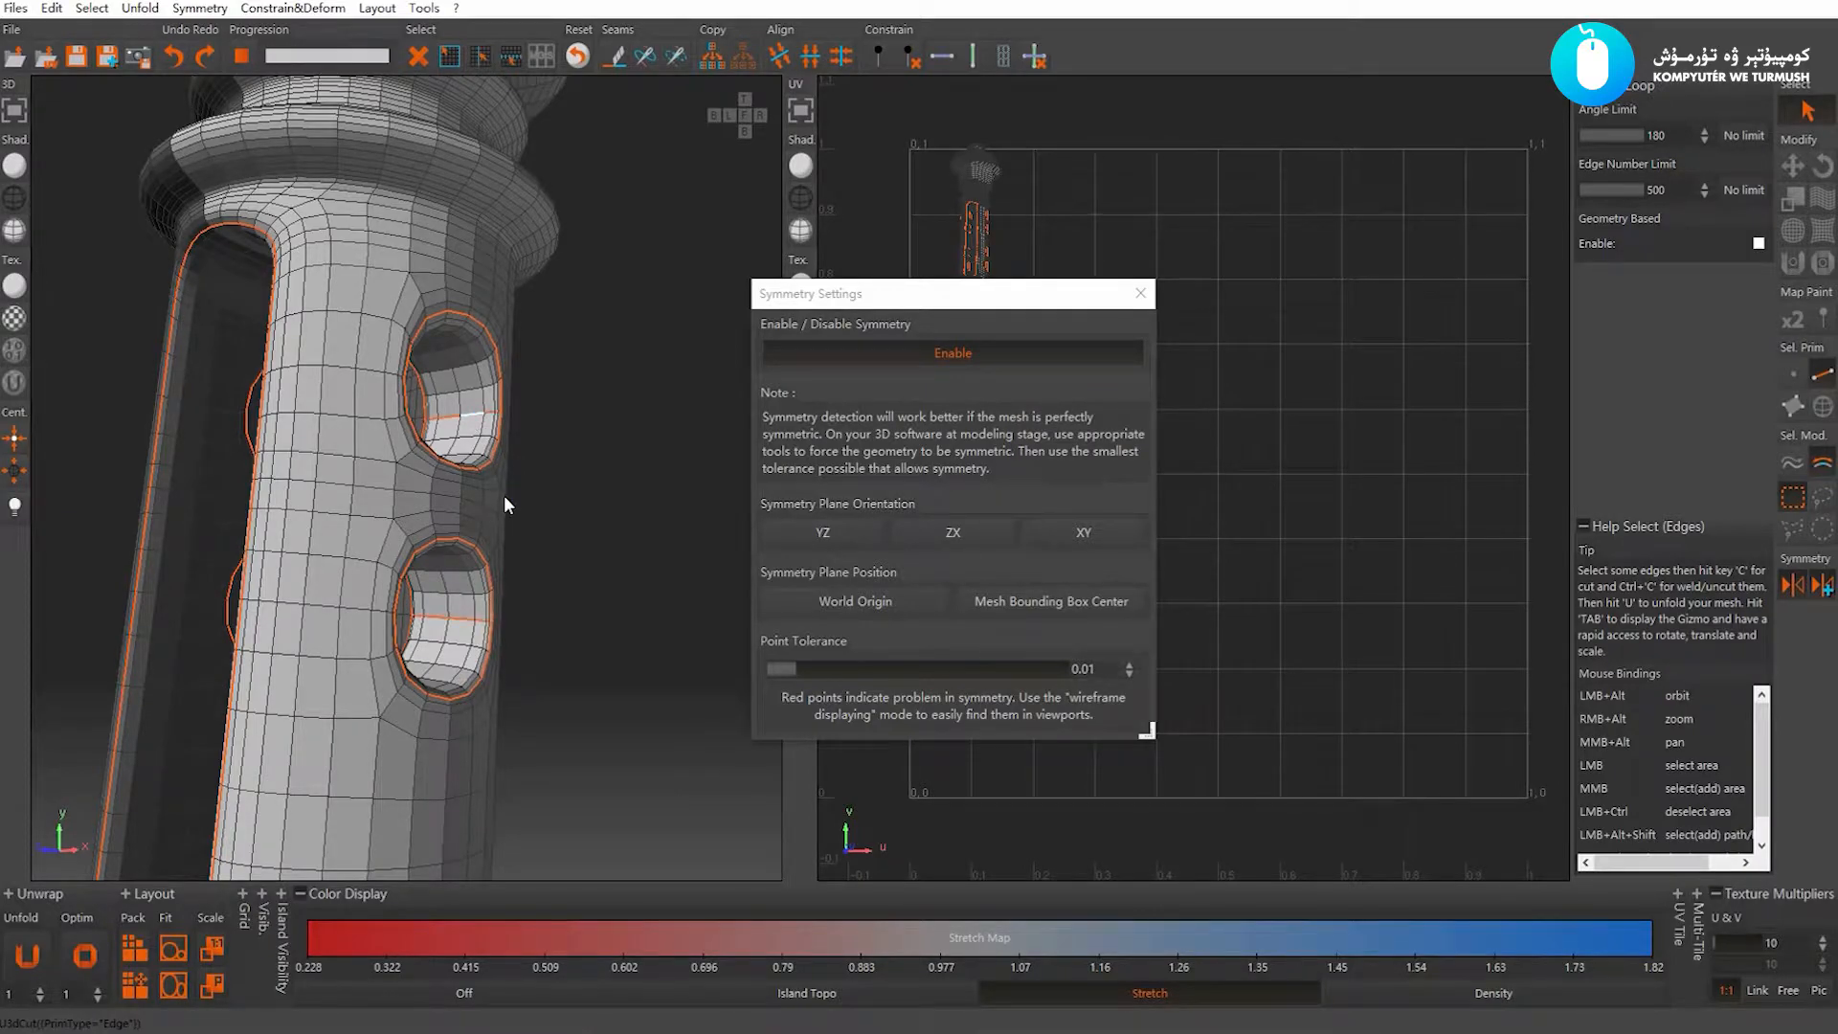
Cut a seam along the slanted inner corner edge at the lower end of the pegbox slot
left_click_drag(524, 532, 502, 489, "alt")
scroll(490, 533, "up", 3)
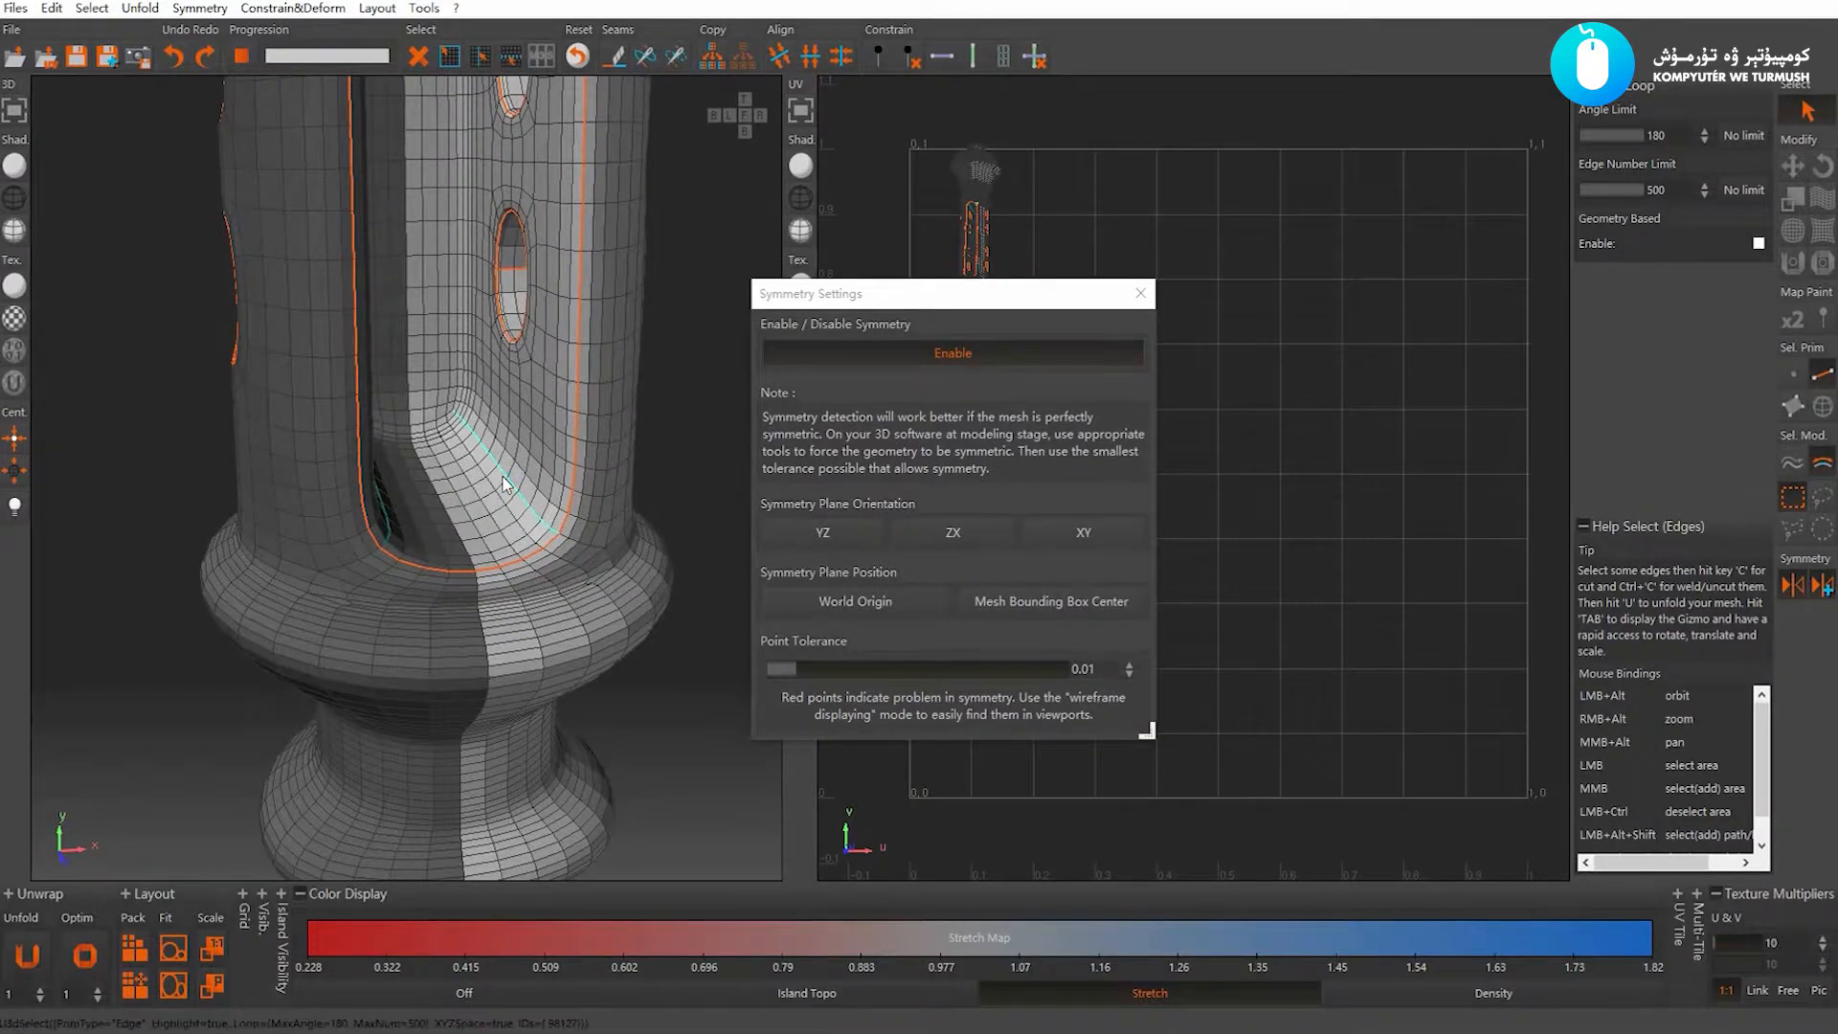
left_click(505, 484)
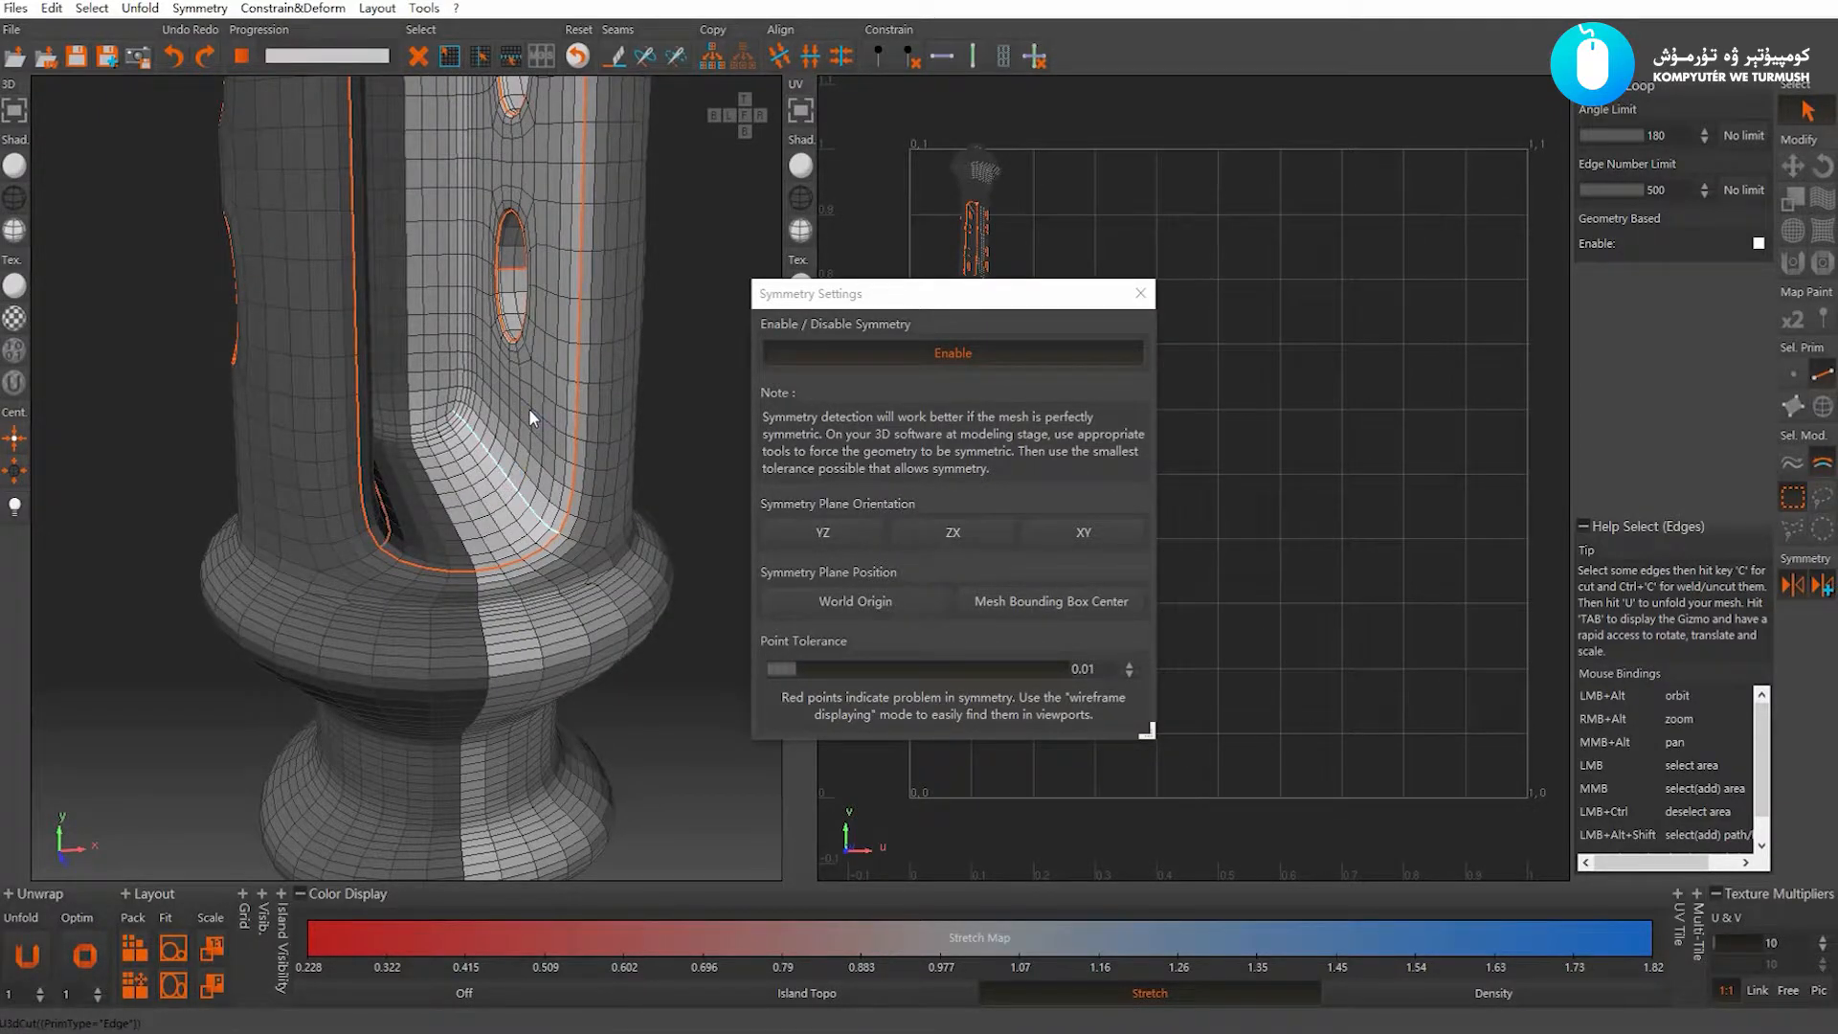
scroll(545, 456, "down", 4)
Cut a vertical seam down the pegbox's front centreline, both below the slot and above it through the finial
left_click_drag(419, 353, 383, 356, "alt")
middle_click_drag(515, 297, 528, 458, "alt")
left_click_drag(528, 457, 480, 594, "alt")
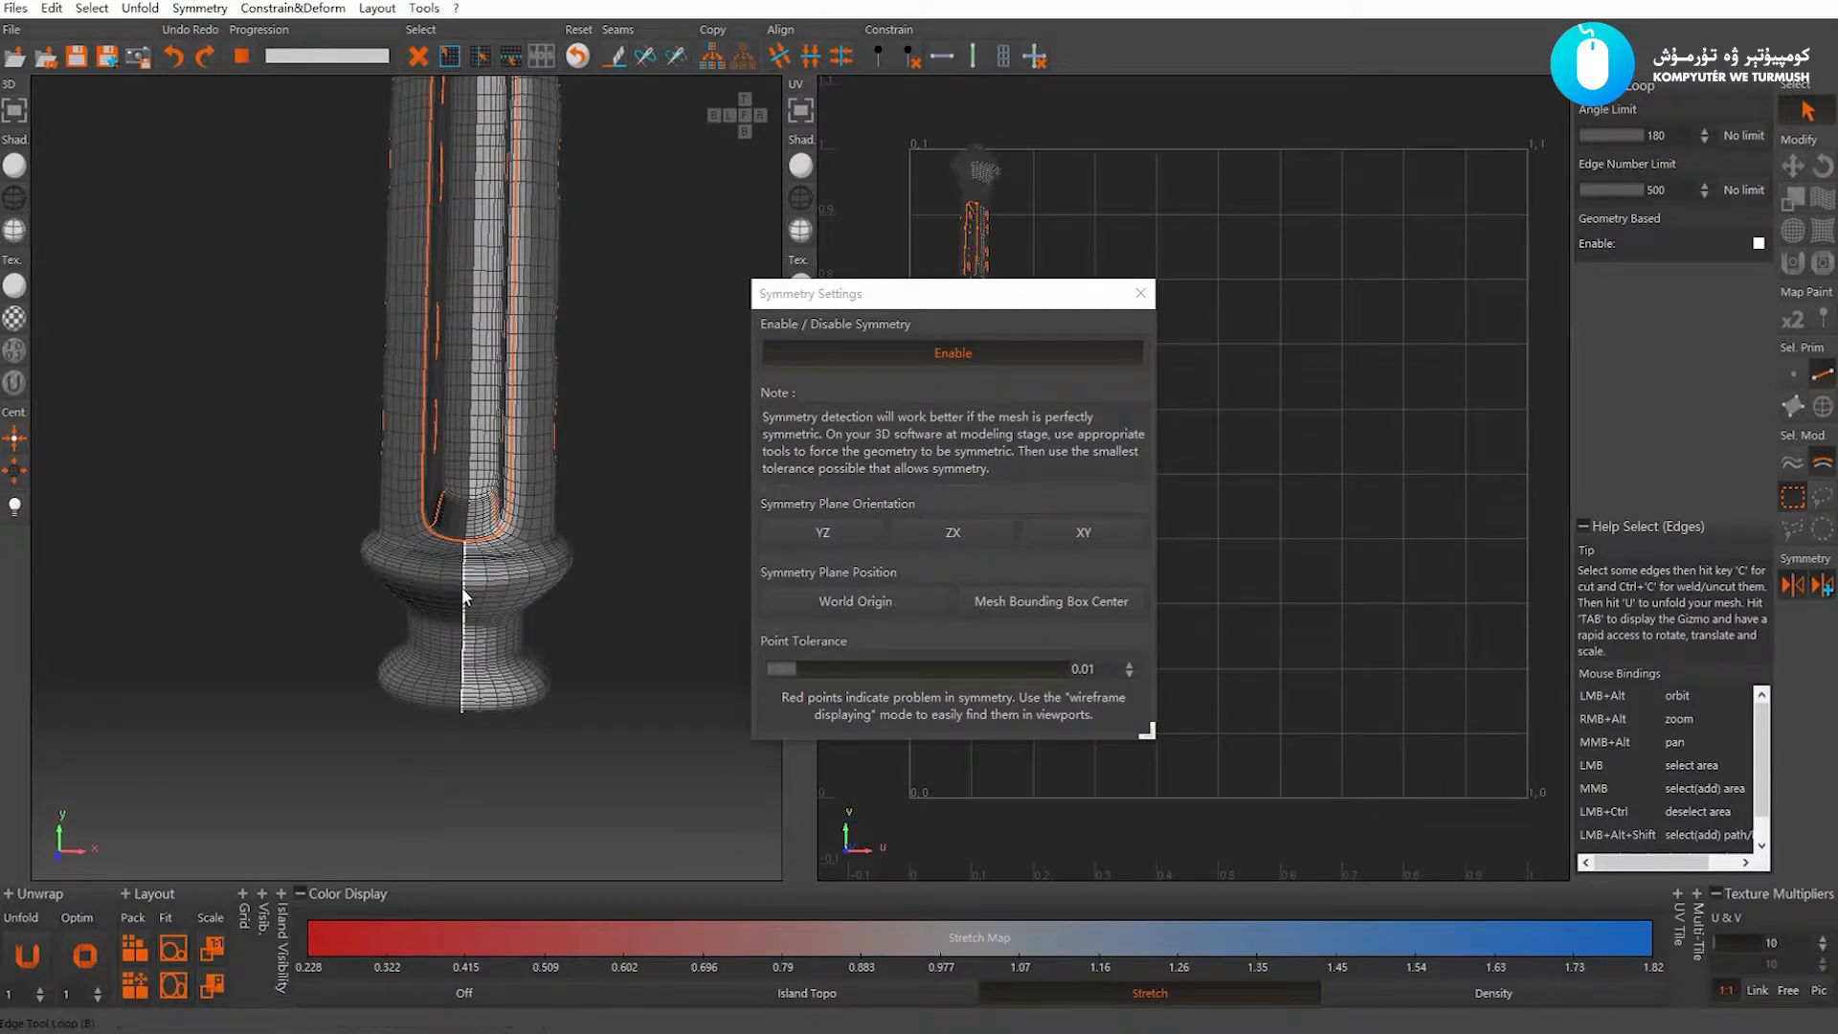
left_click_drag(467, 591, 478, 446, "alt")
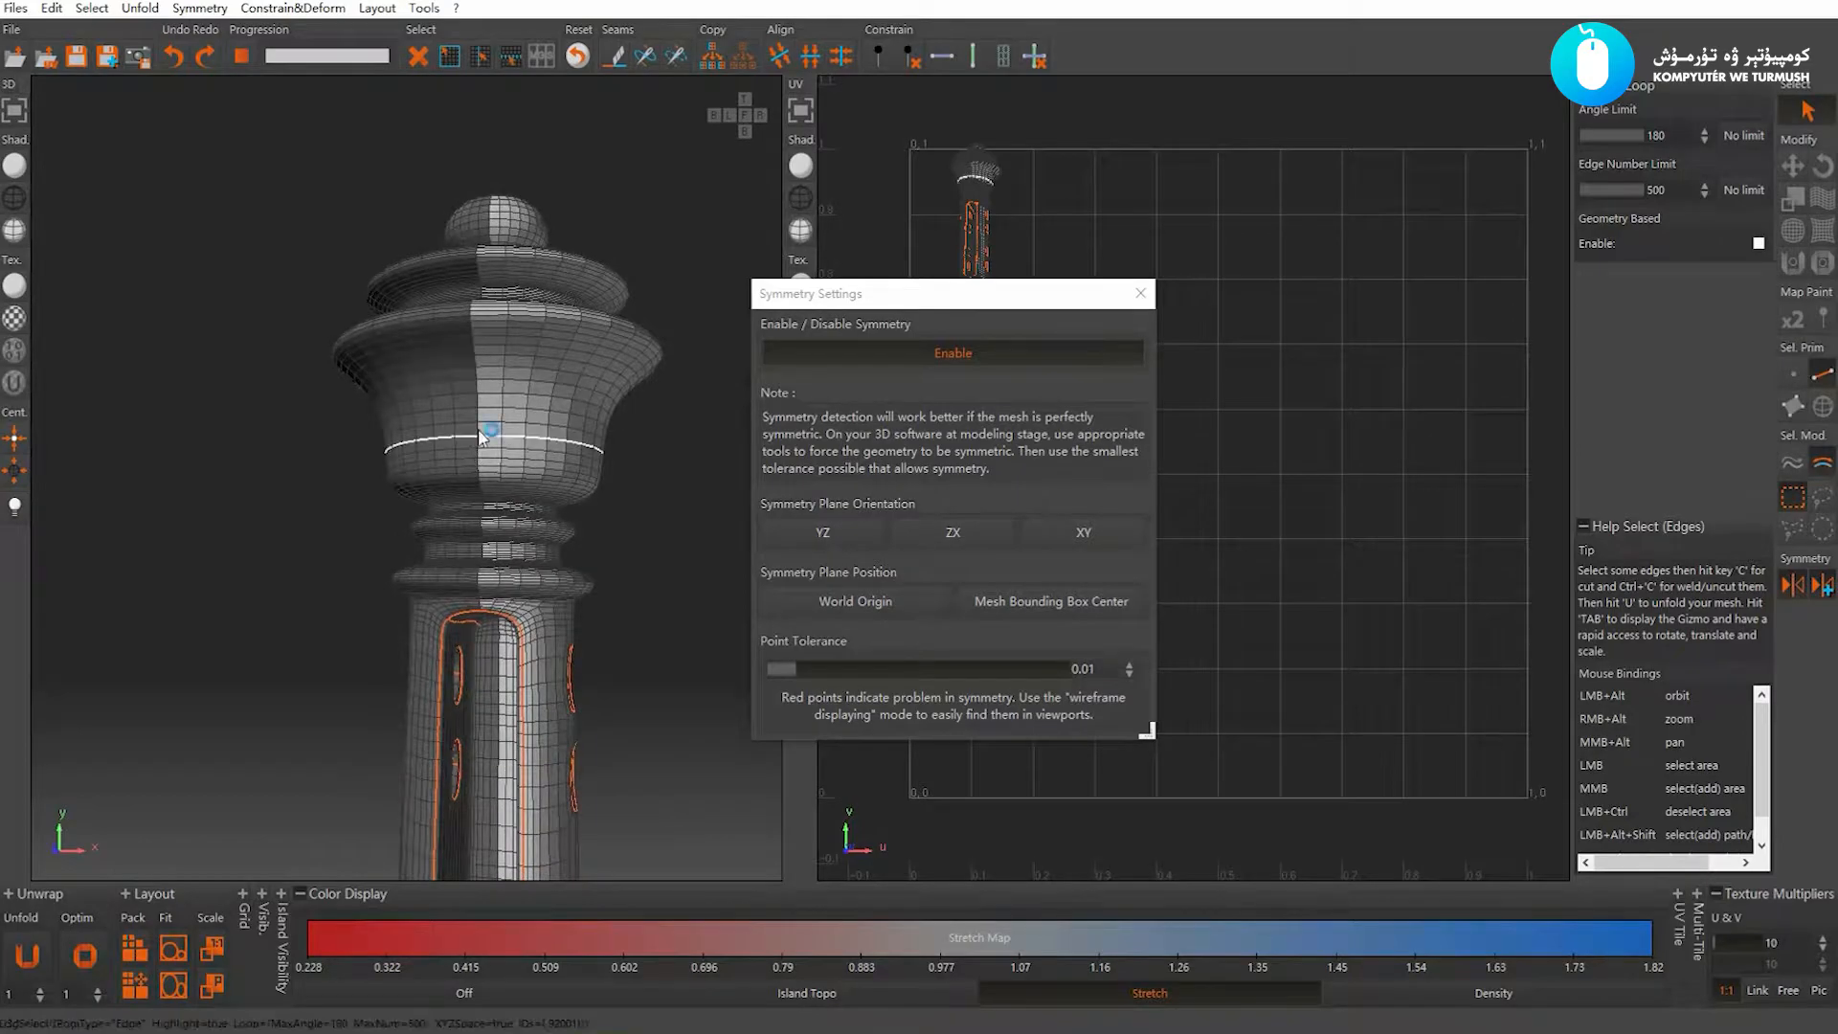
key("c")
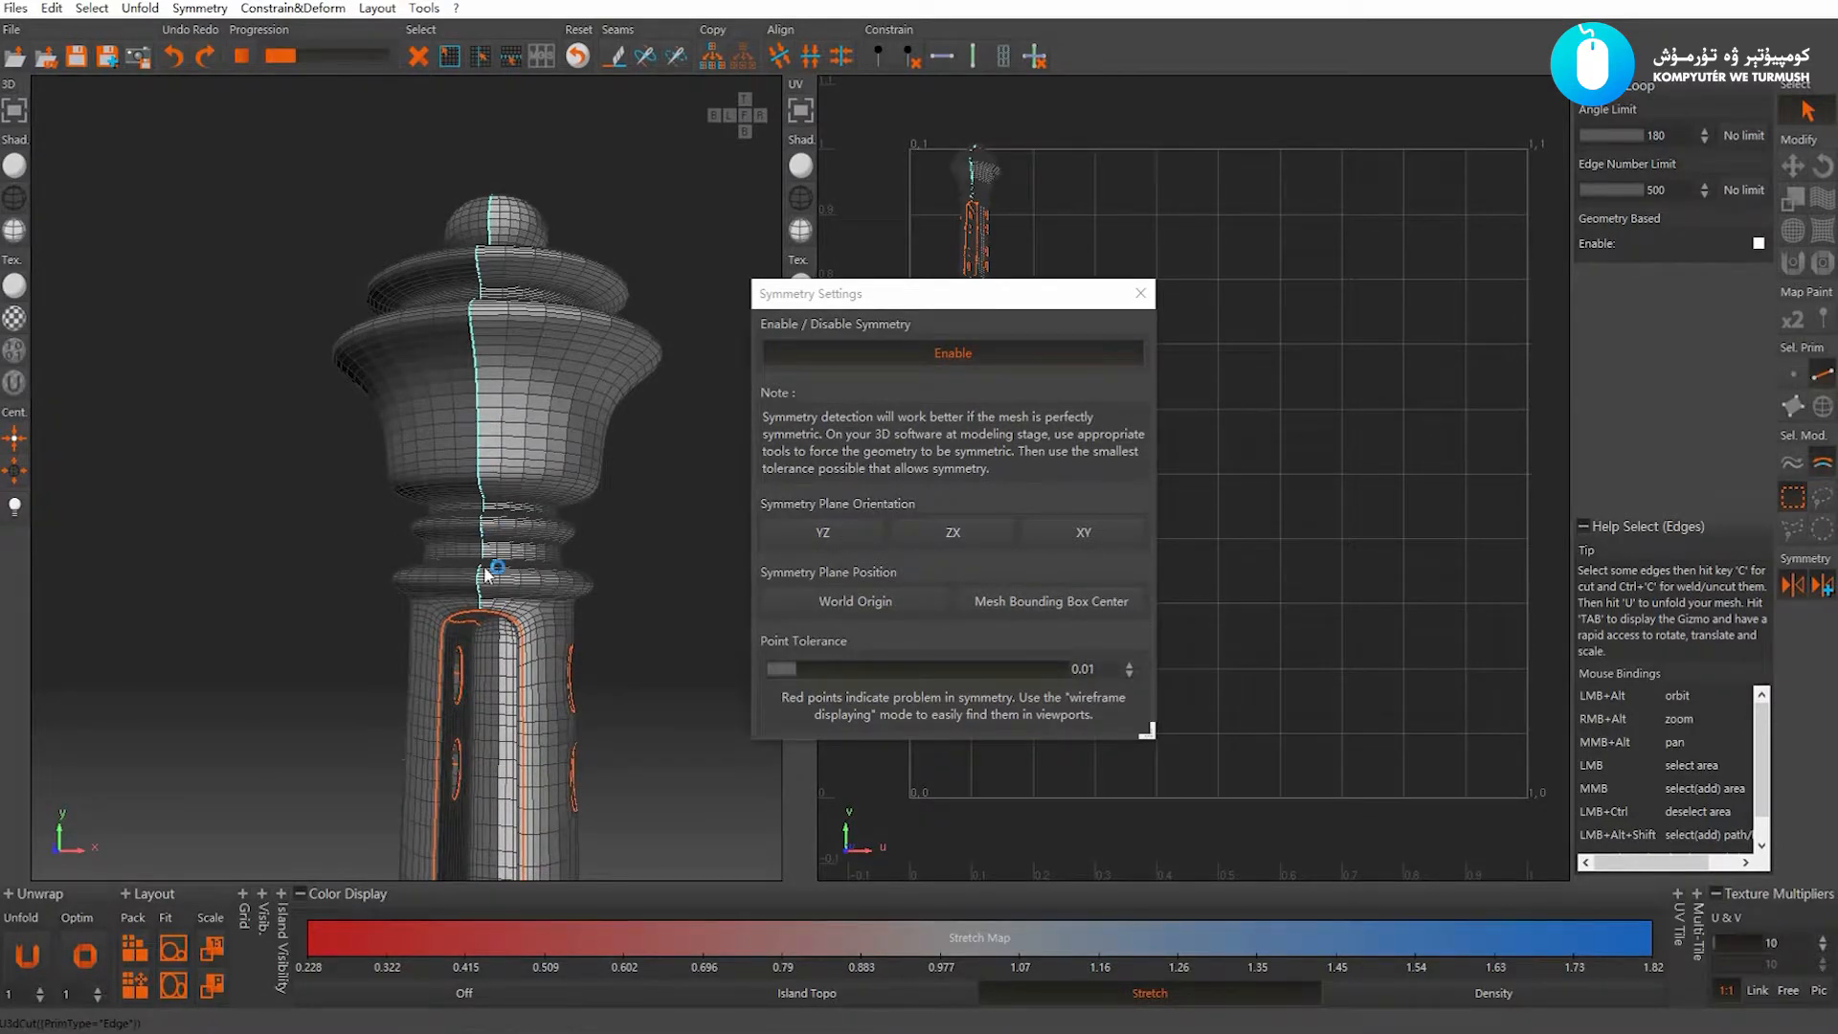
left_click_drag(540, 647, 473, 484, "alt")
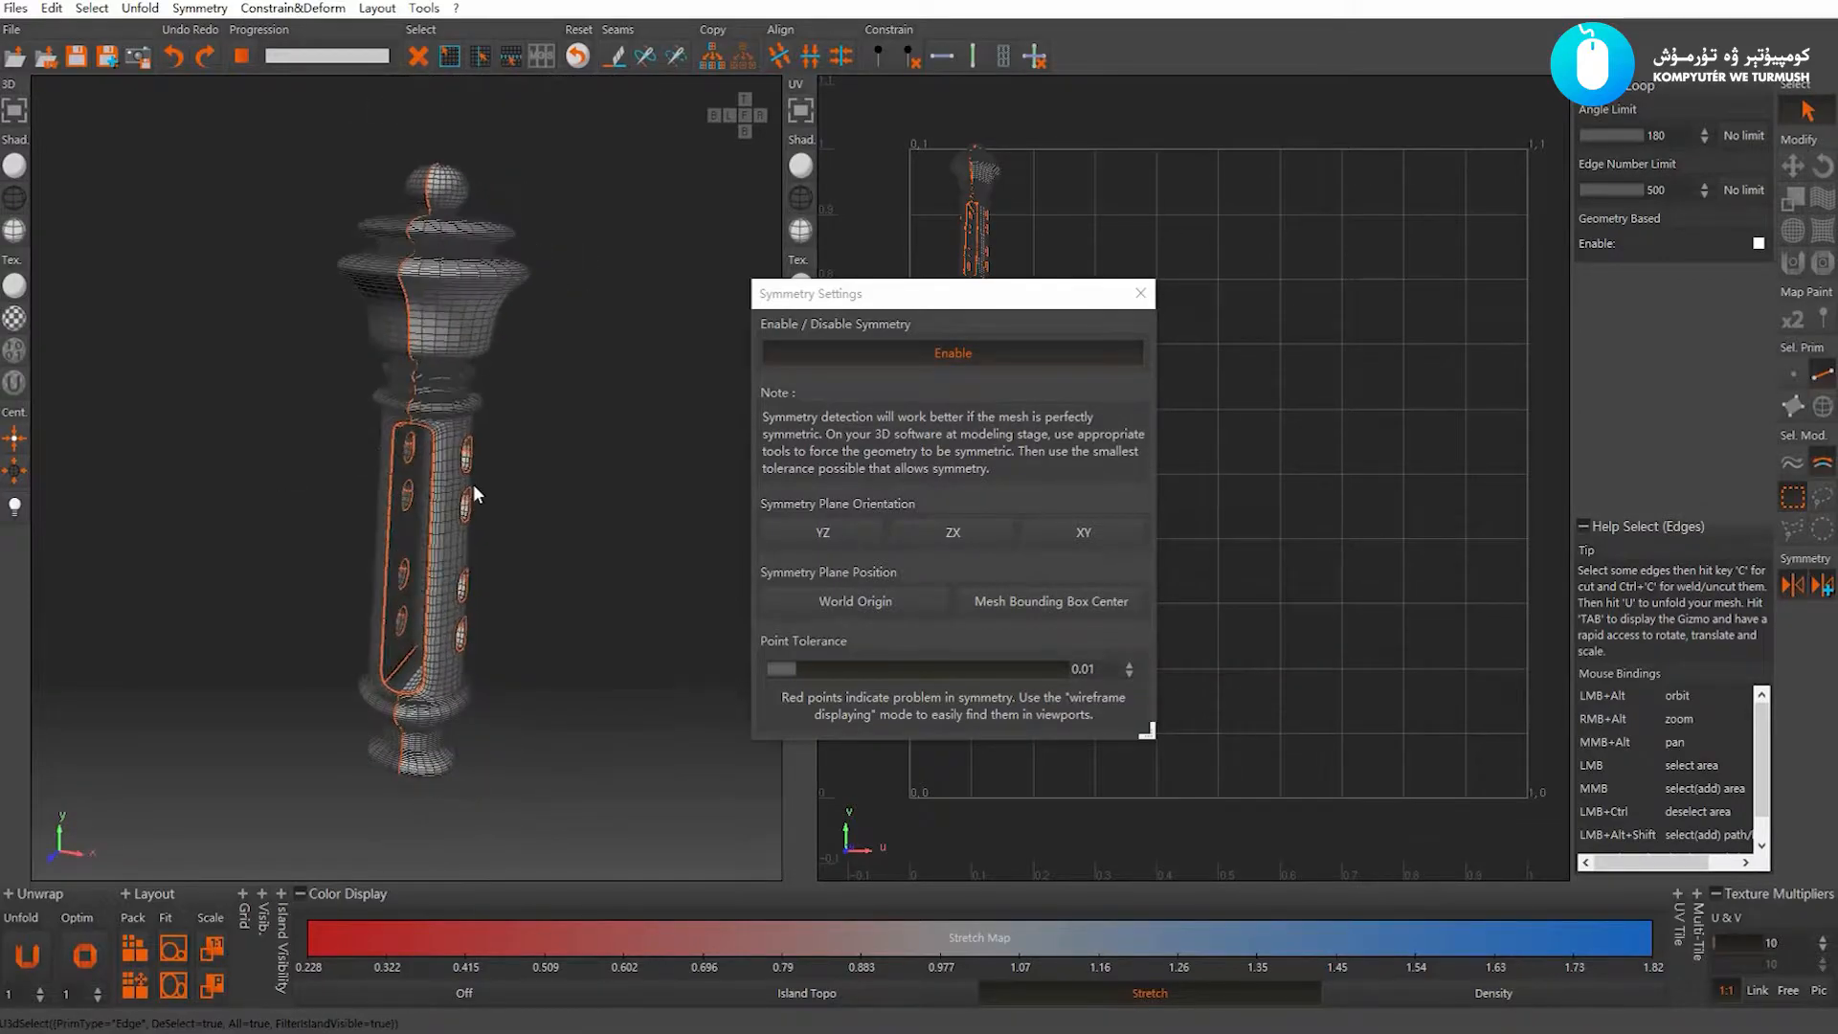
Close the symmetry settings, then unfold the pegbox along its seams and pack the islands into the UV tile
left_click_drag(898, 297, 1158, 340)
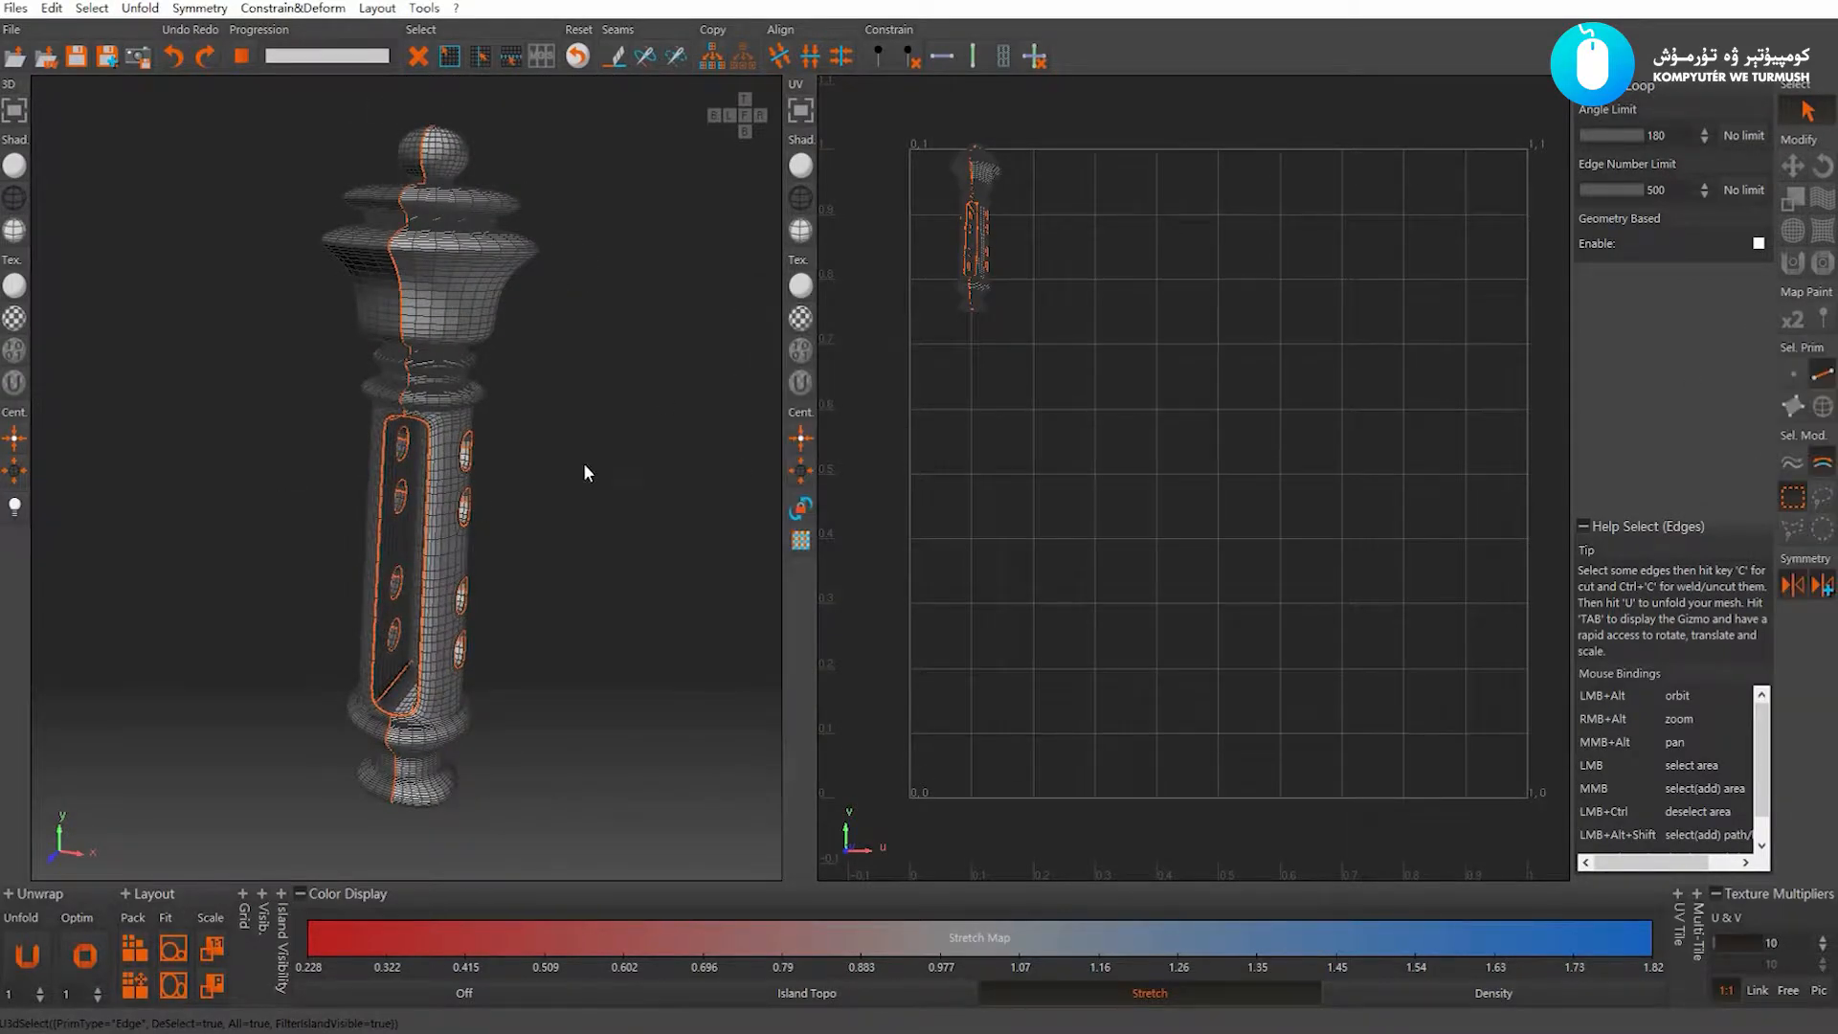
left_click_drag(584, 466, 524, 477, "alt")
key("u")
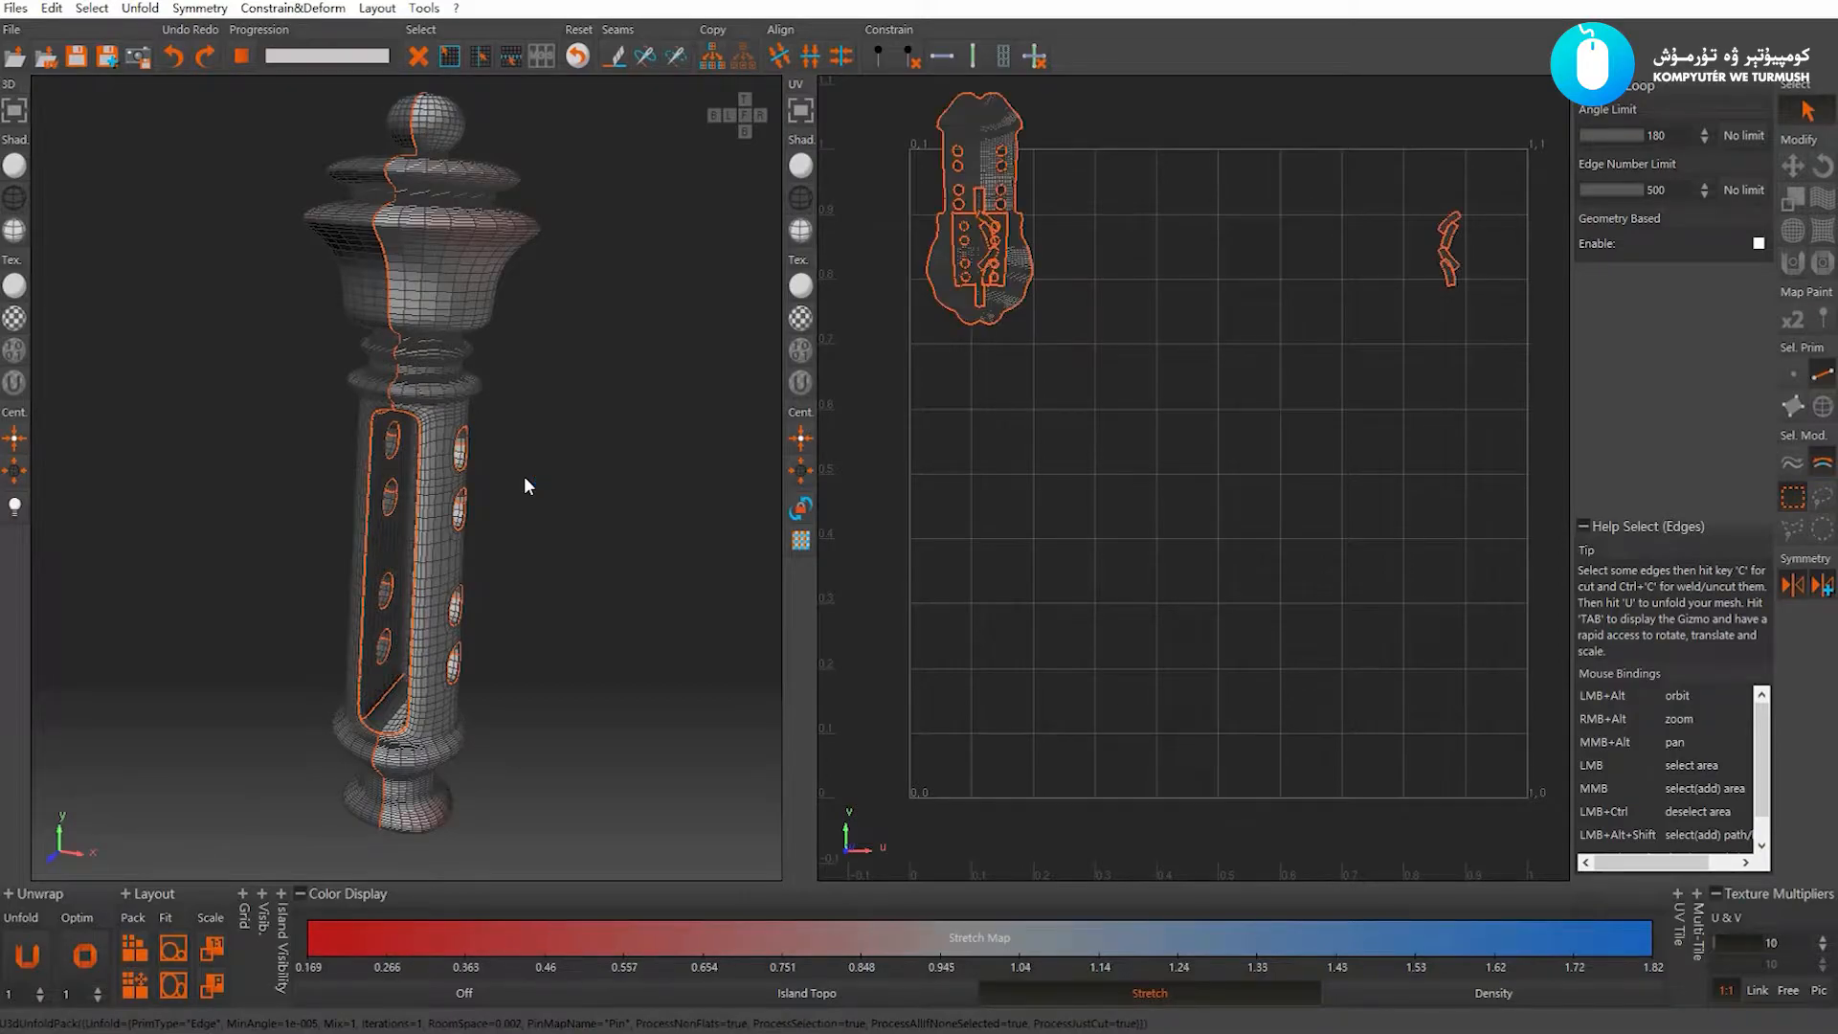
scroll(1066, 411, "up", 1)
key("p")
left_click(1107, 439)
Examine the stretch colouring on the pegbox's main UV island and around the finial ball and its neck
scroll(1101, 354, "up", 5)
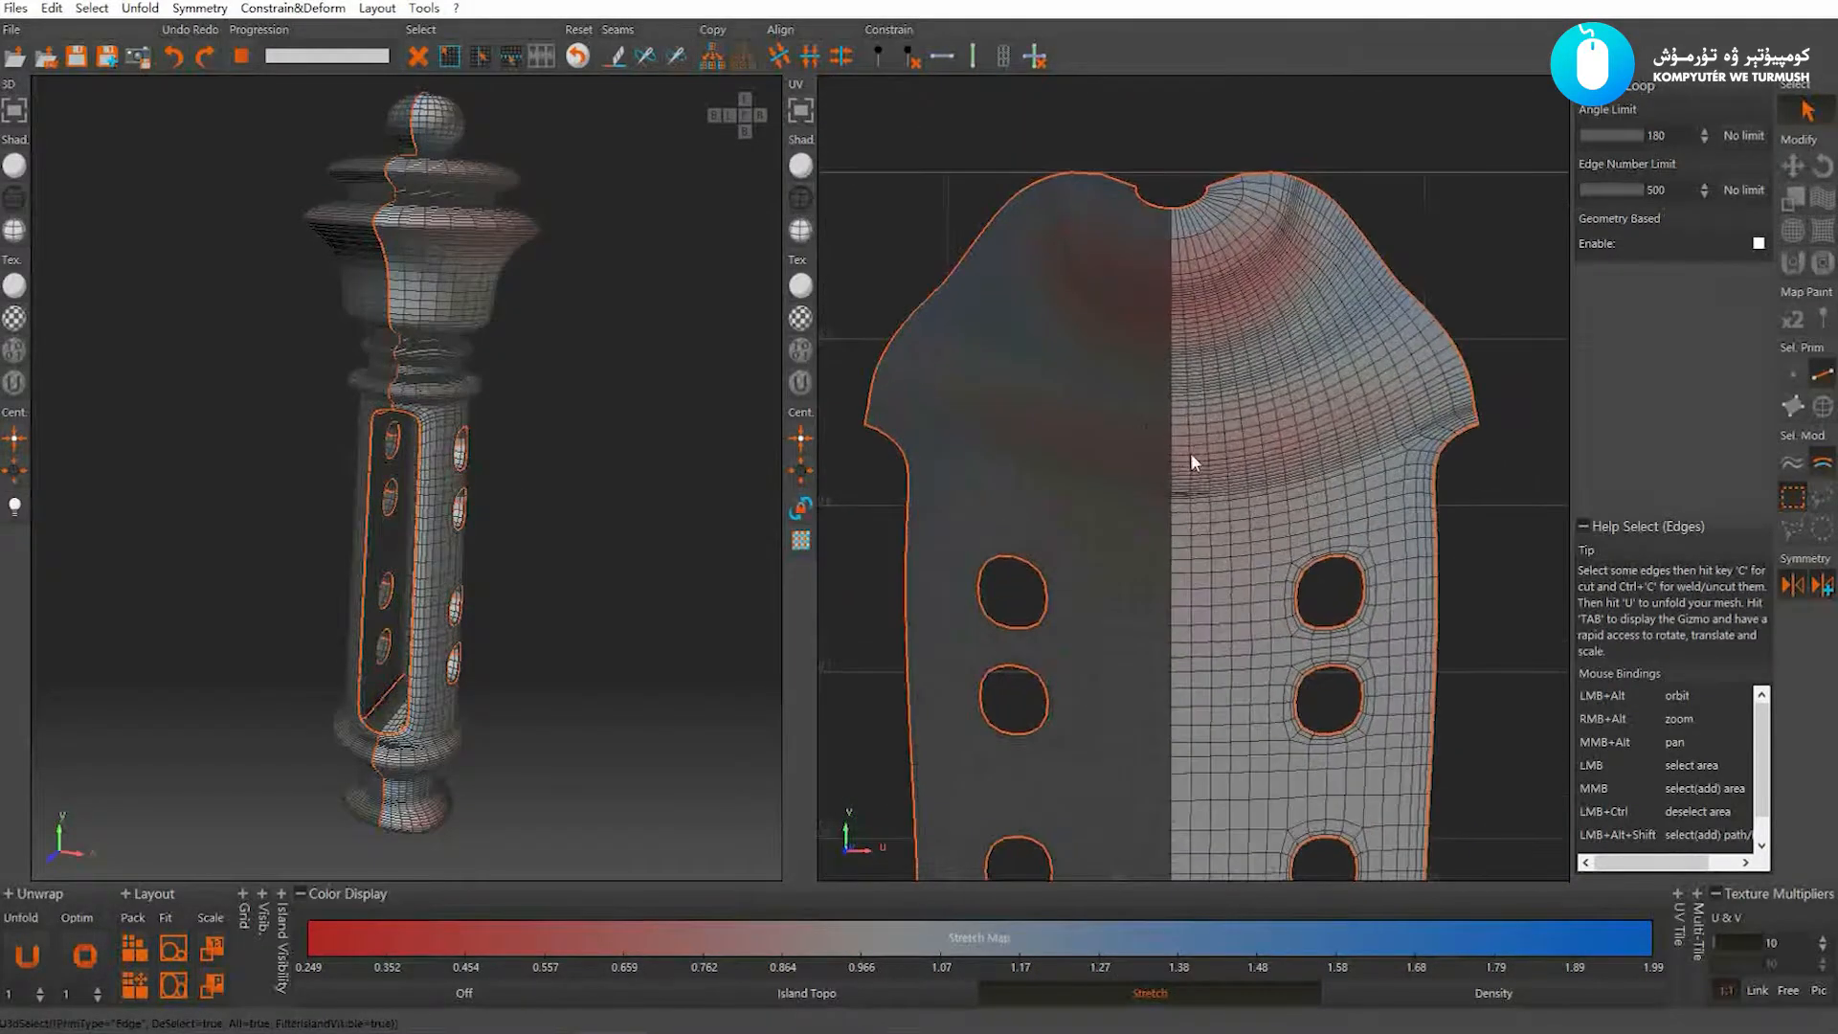
scroll(452, 347, "up", 8)
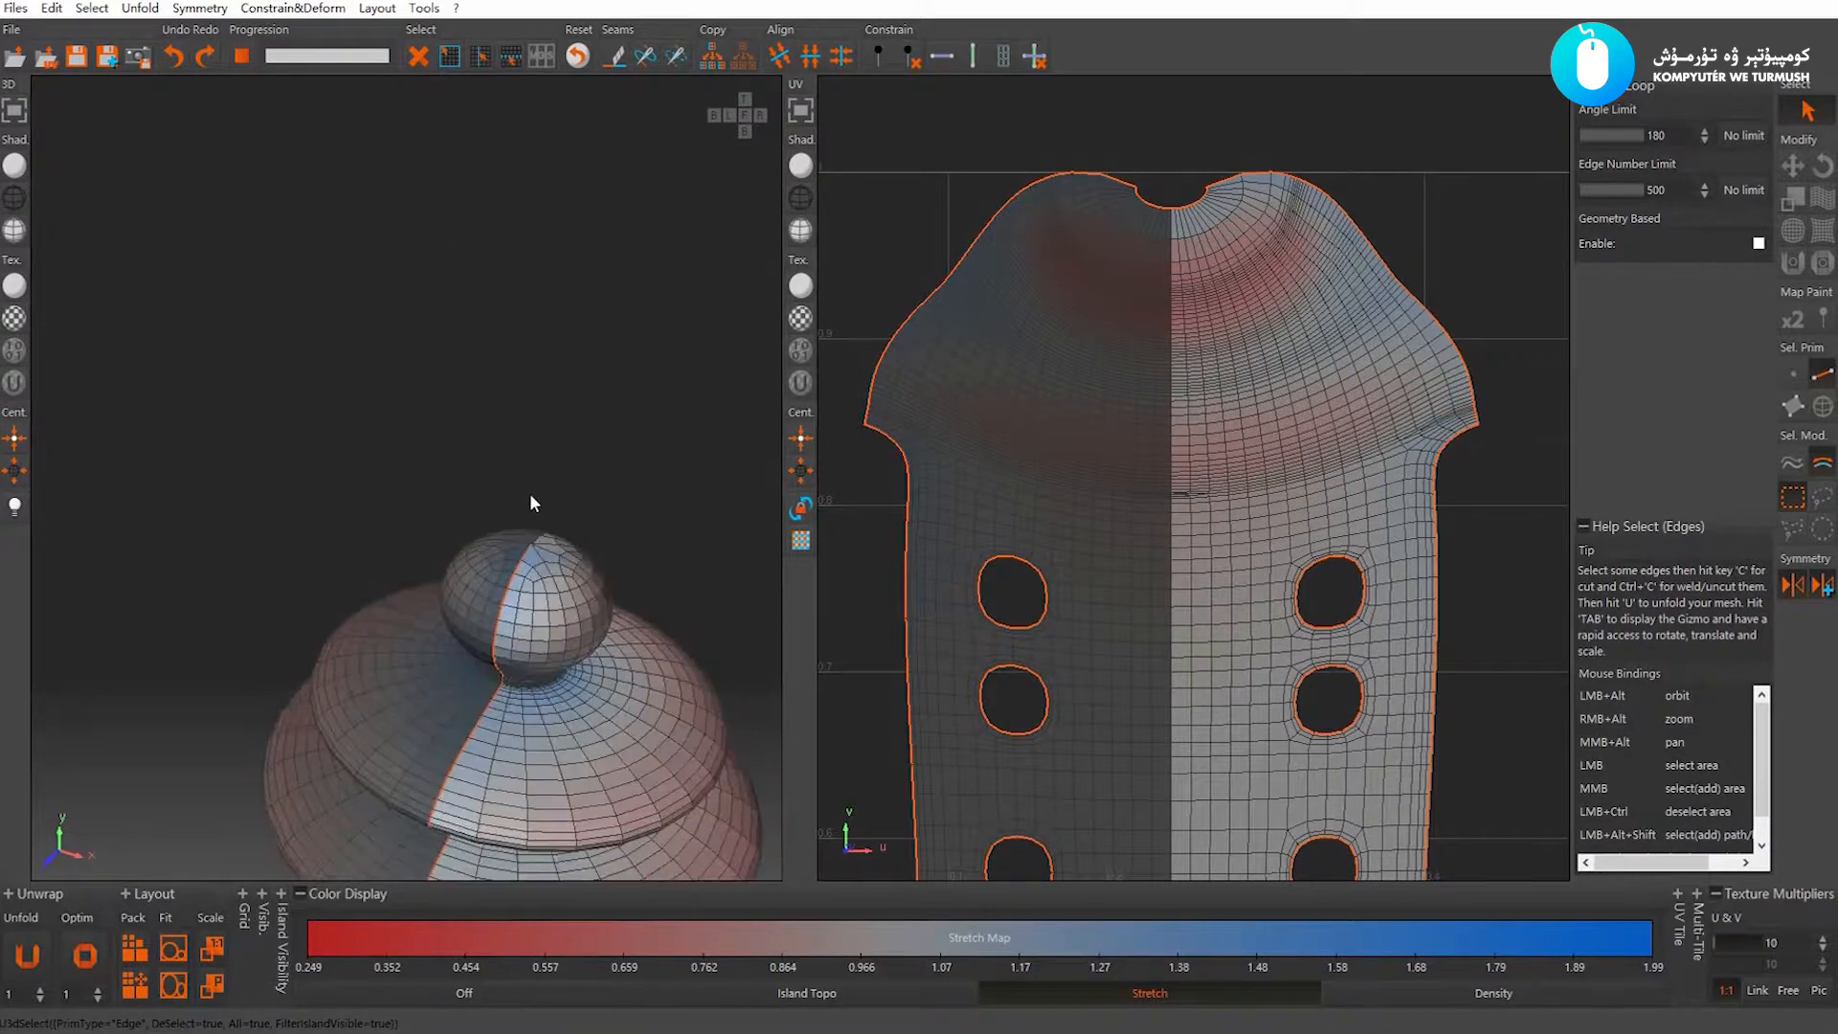
scroll(559, 537, "down", 6)
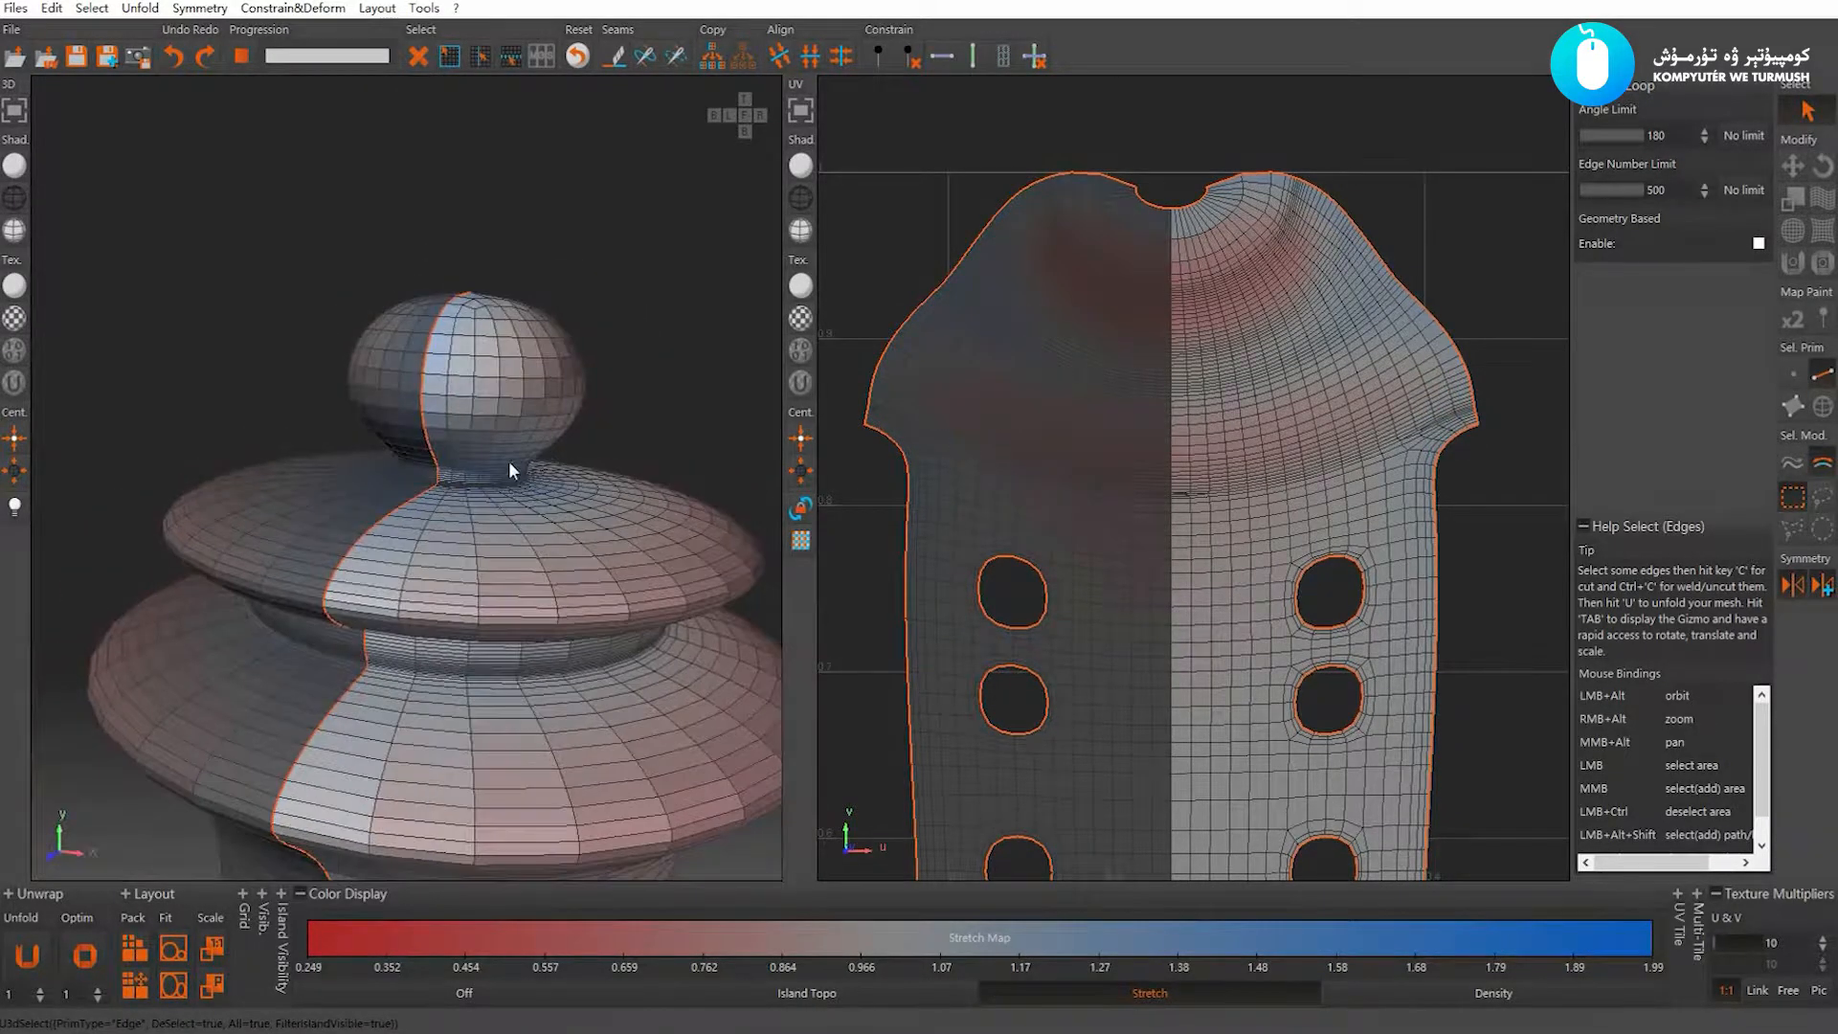
scroll(469, 488, "up", 3)
scroll(460, 488, "down", 3)
scroll(508, 455, "up", 3)
scroll(494, 445, "down", 3)
scroll(481, 429, "up", 3)
scroll(480, 429, "up", 3)
scroll(525, 480, "down", 1)
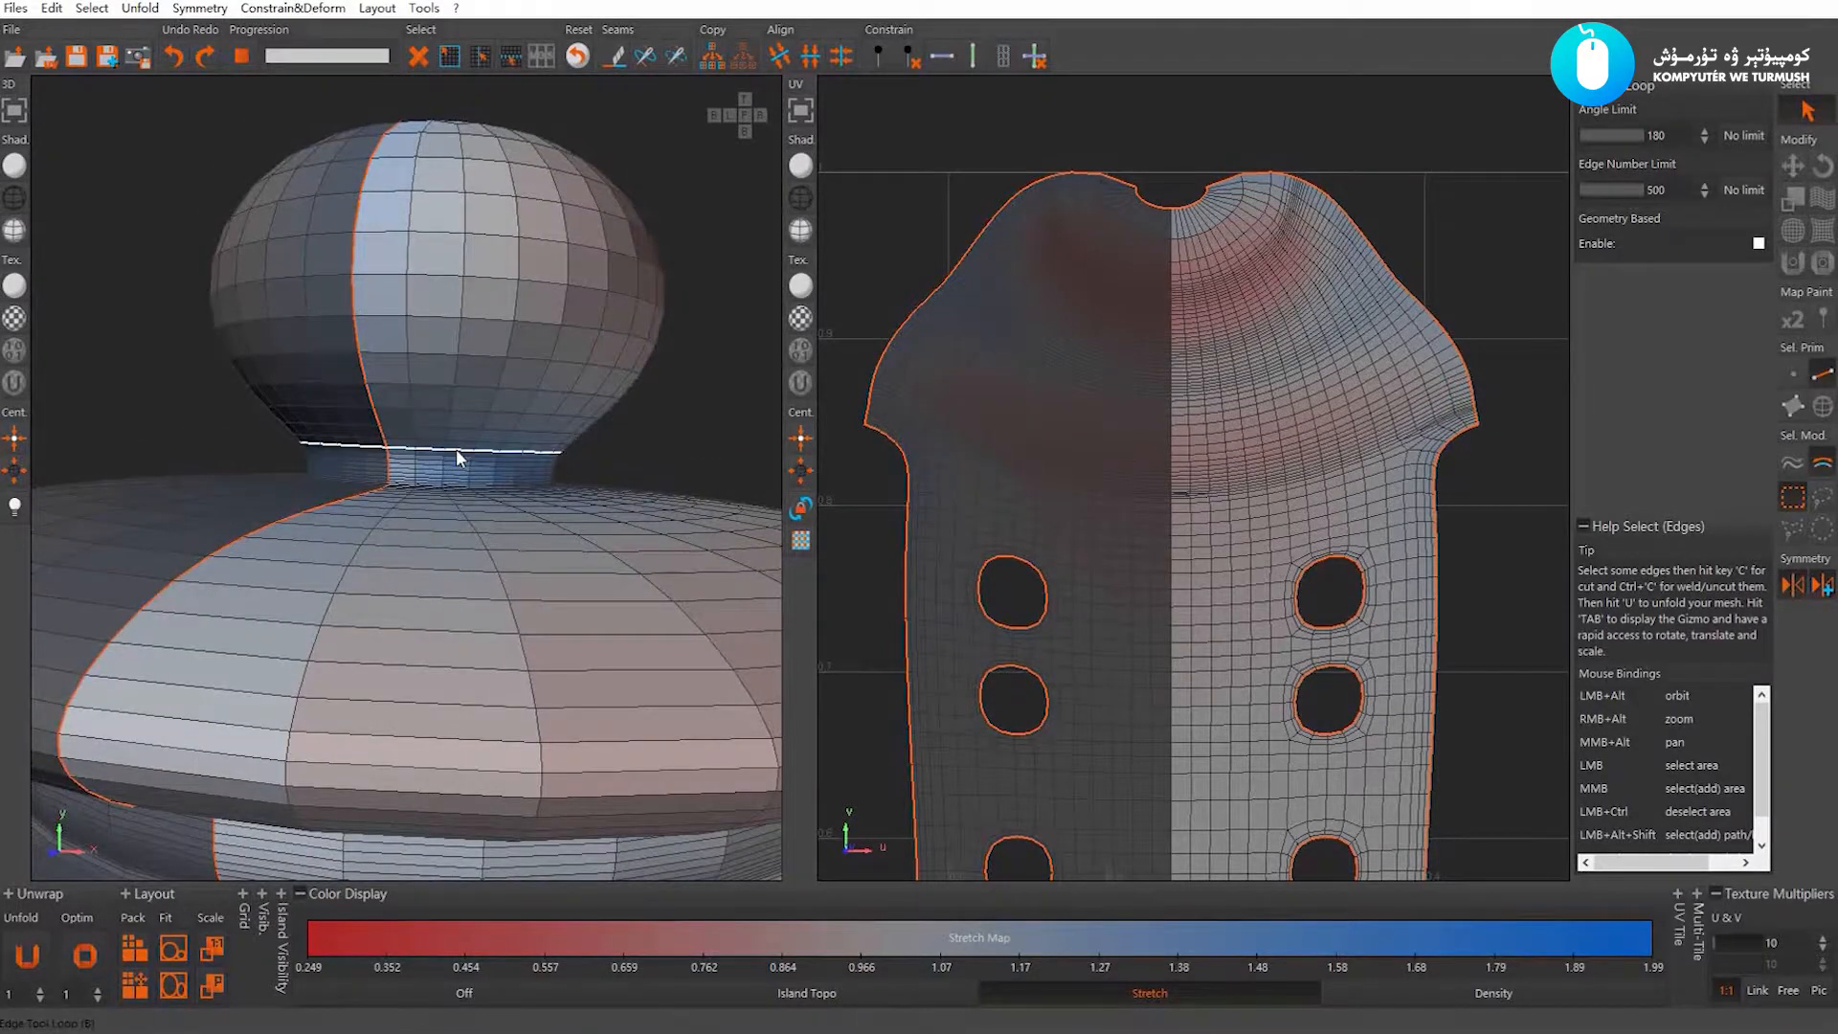
Cut ring seams where the finial ball meets its neck and around the ball's widest edge
left_click(454, 454)
key("c")
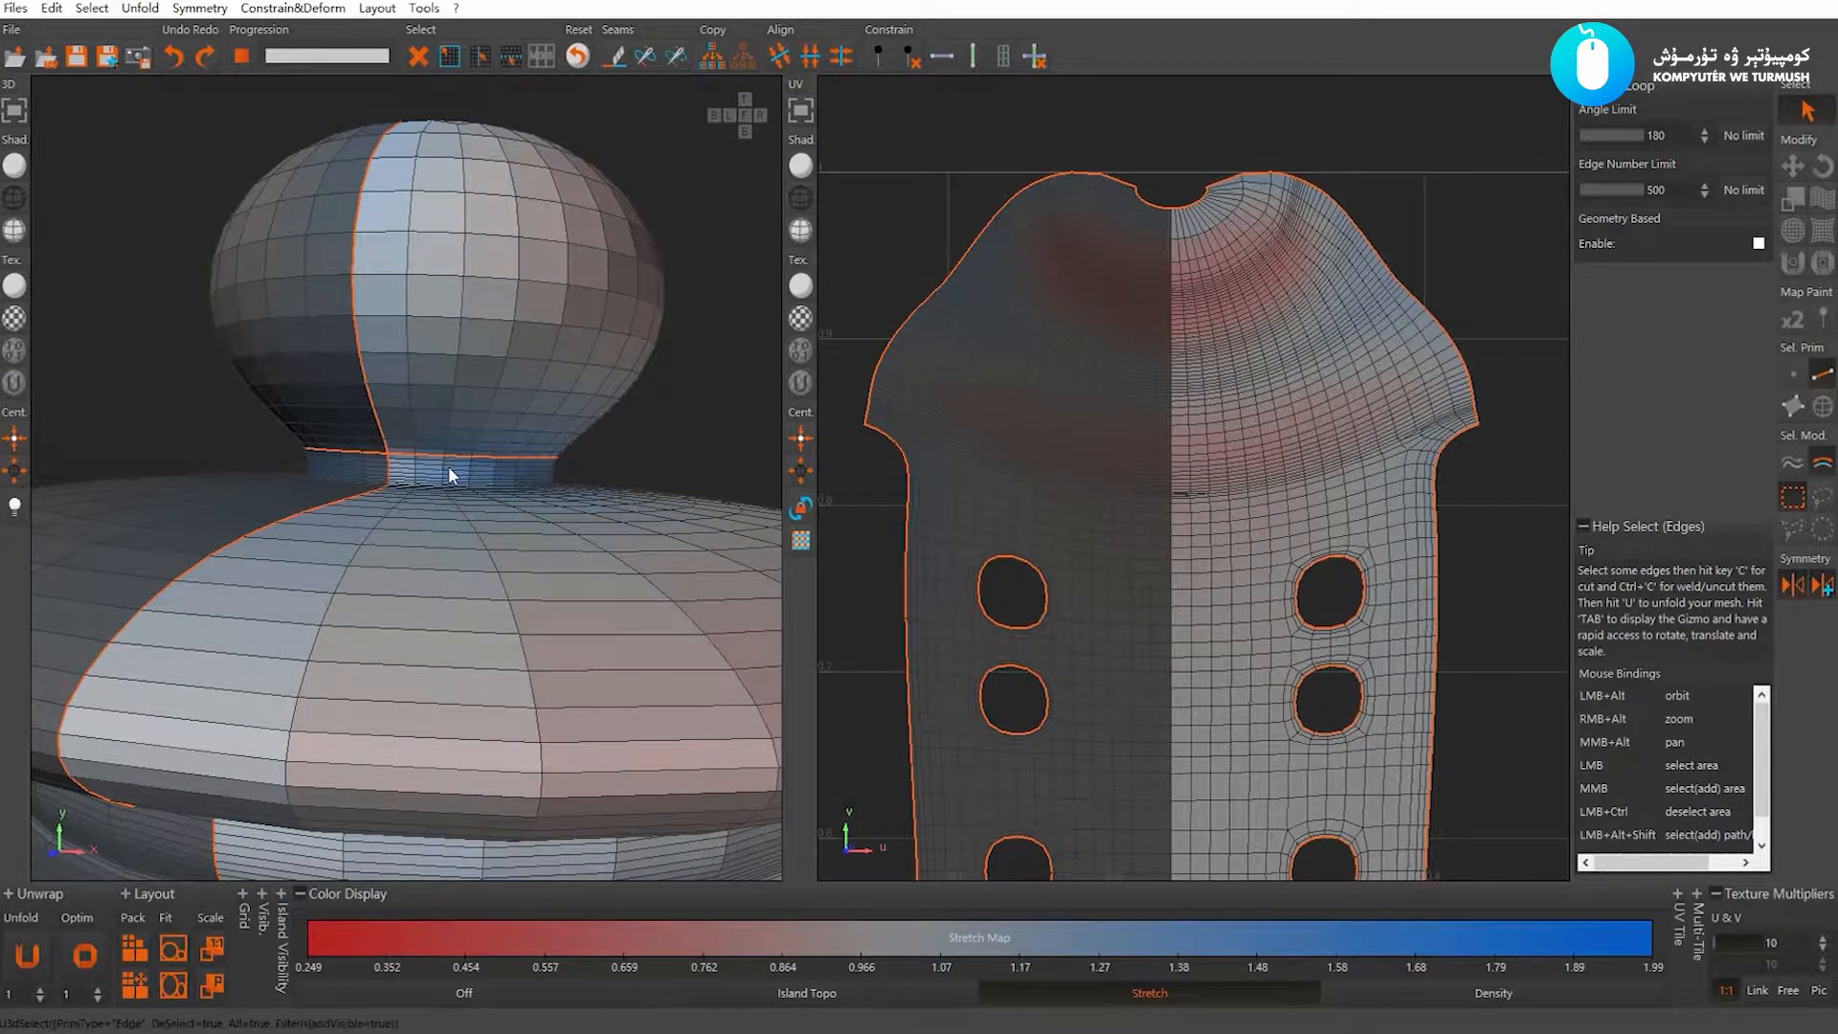
scroll(421, 474, "up", 3)
scroll(456, 311, "down", 3)
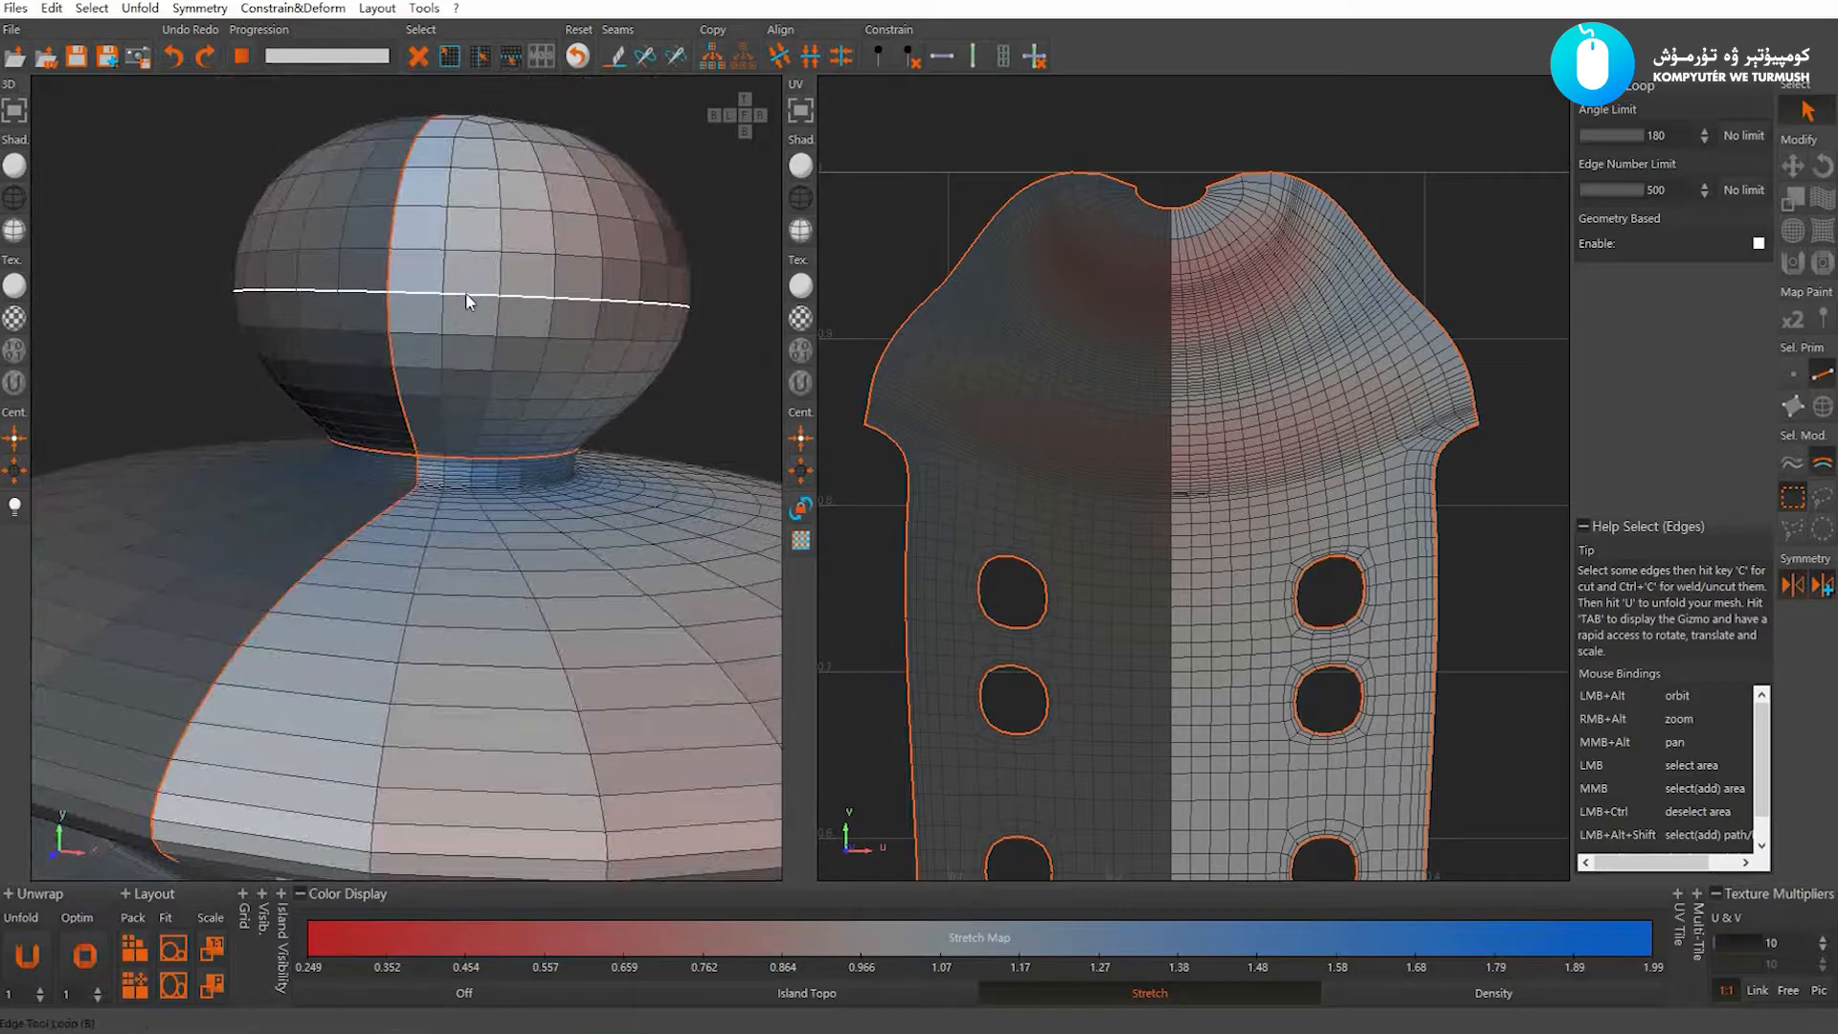
left_click(468, 300)
key("c")
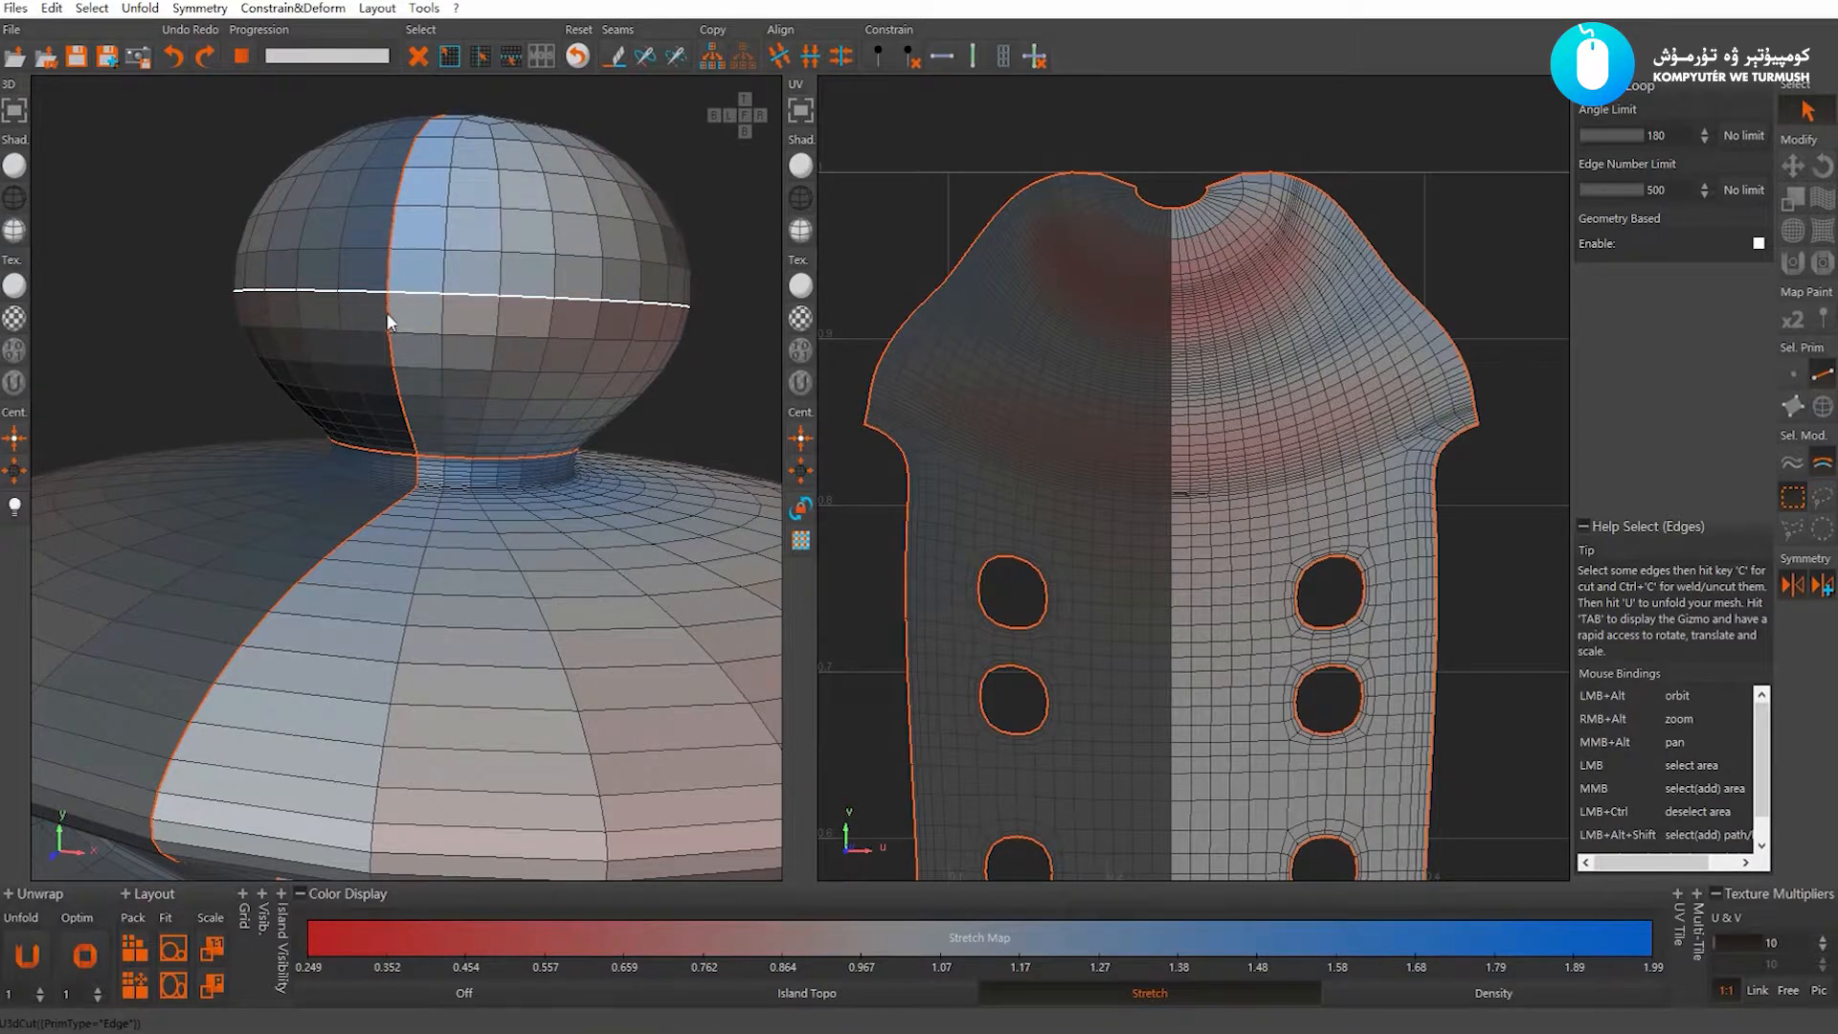
Weld the vertical seam on both halves of the finial ball, then unfold and pack the pegbox islands
left_click(391, 318)
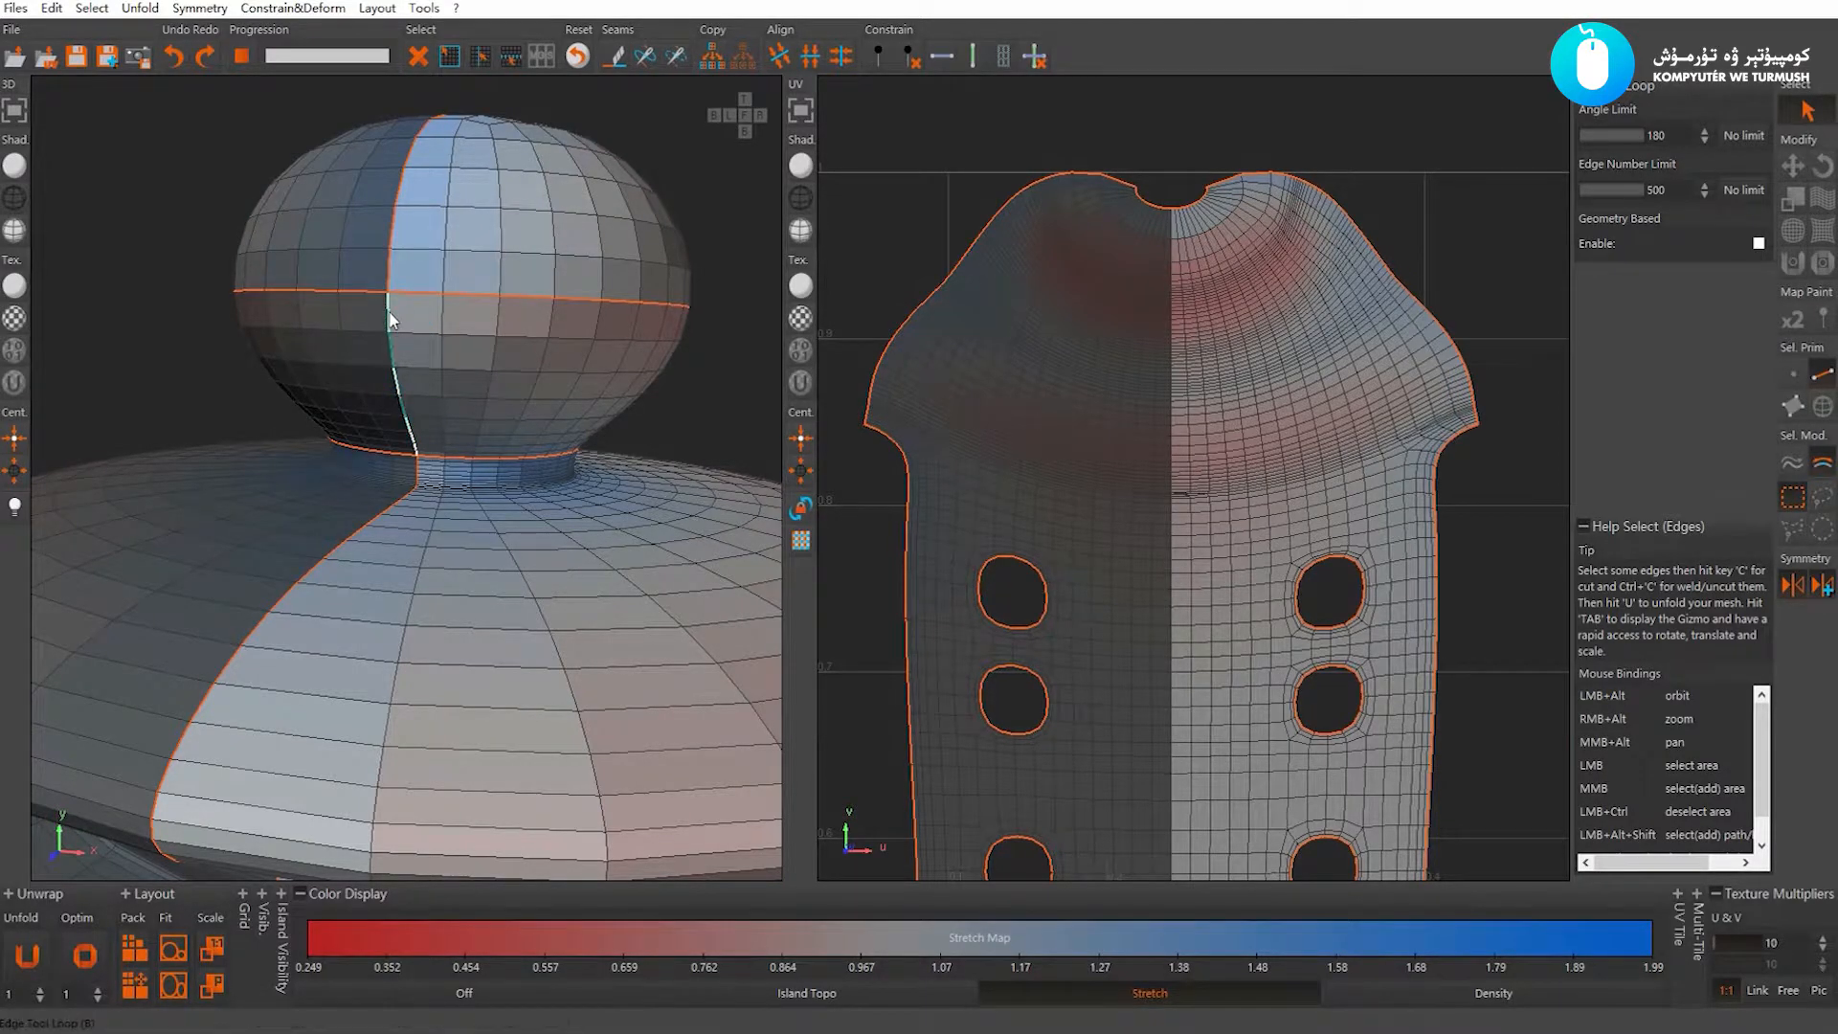
middle_click(389, 271)
key("ctrl+c")
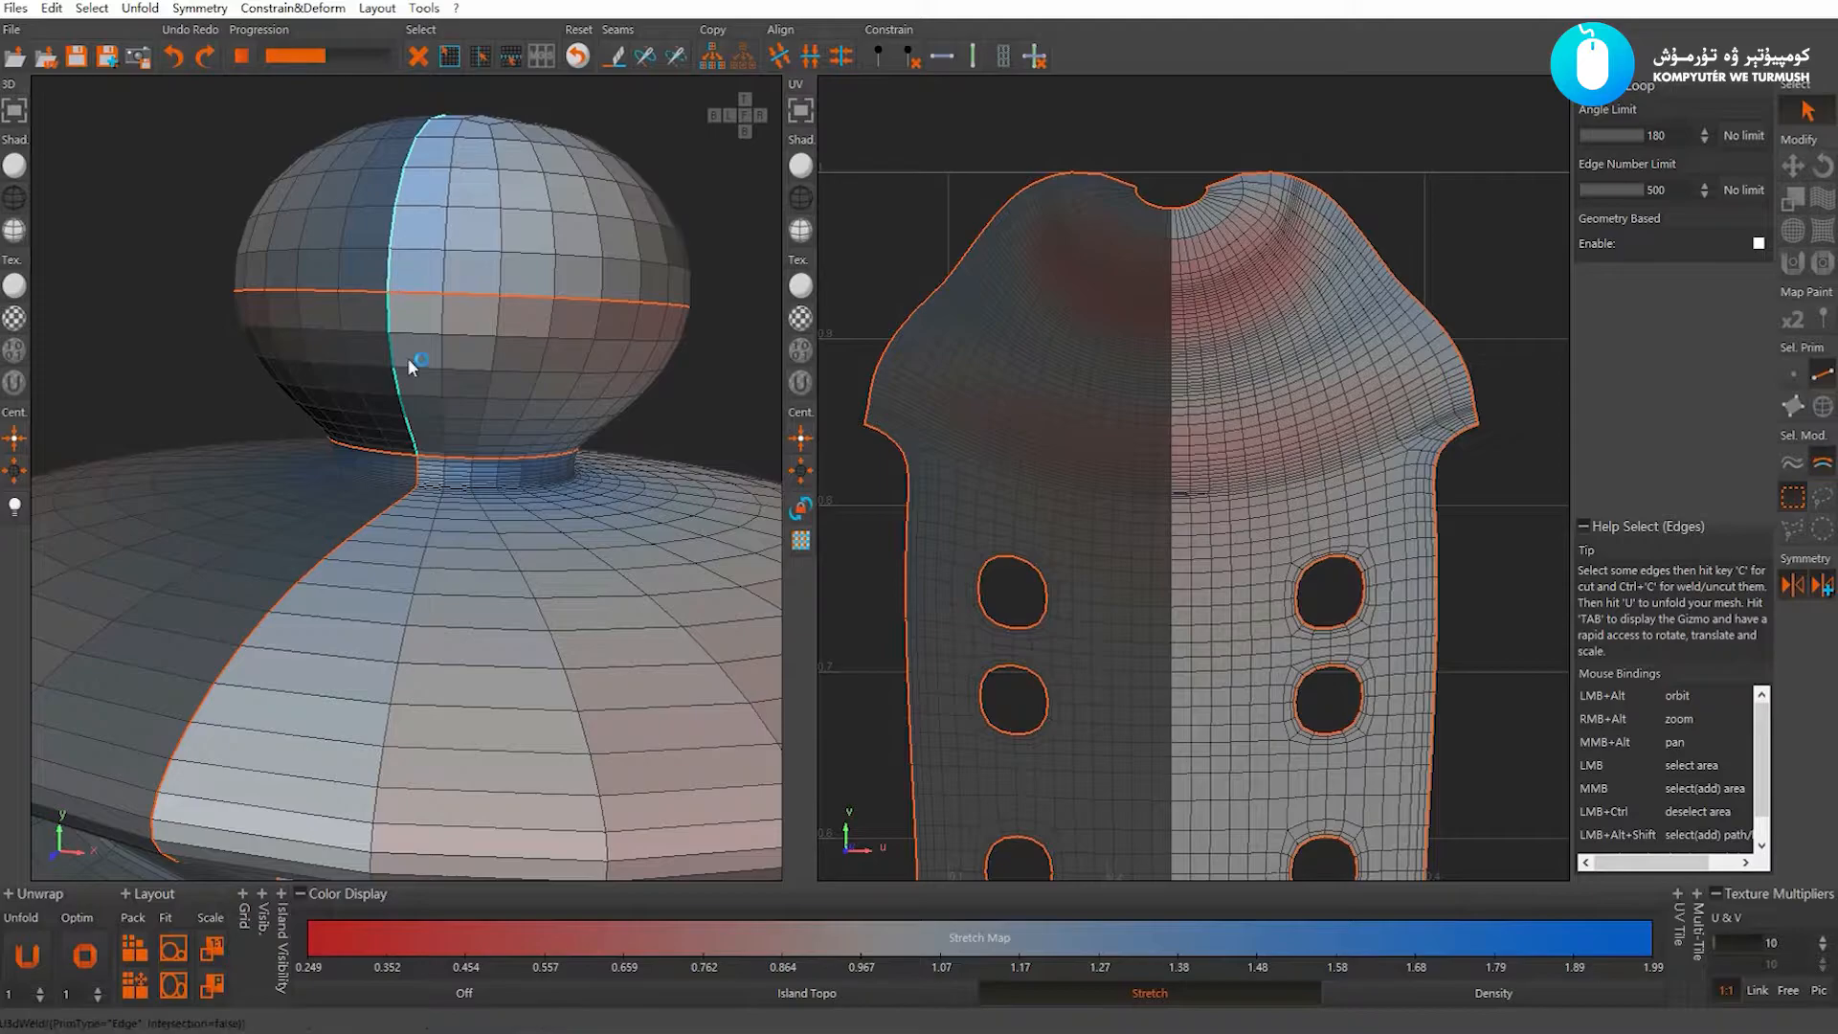
left_click(451, 416)
scroll(412, 349, "down", 4)
key("u")
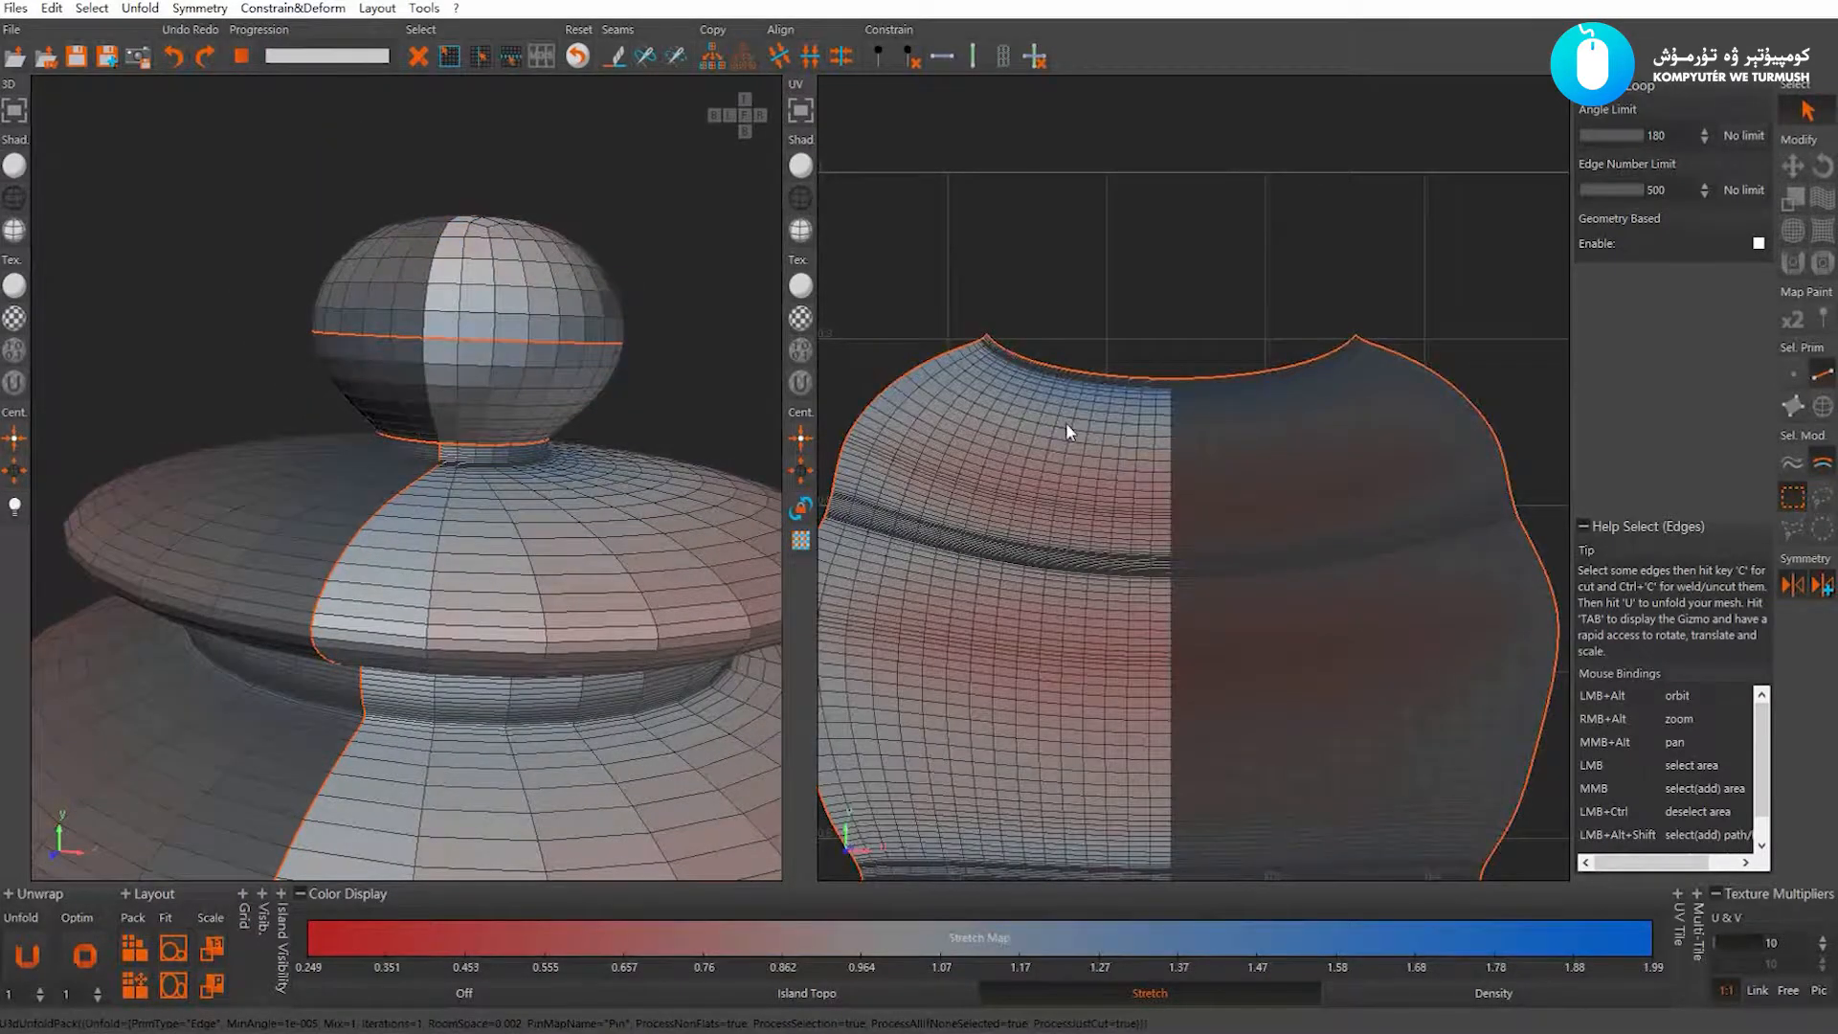
key("f")
left_click(1137, 457)
middle_click_drag(1294, 610, 1204, 276, "alt")
right_click_drag(1204, 275, 1406, 479, "alt")
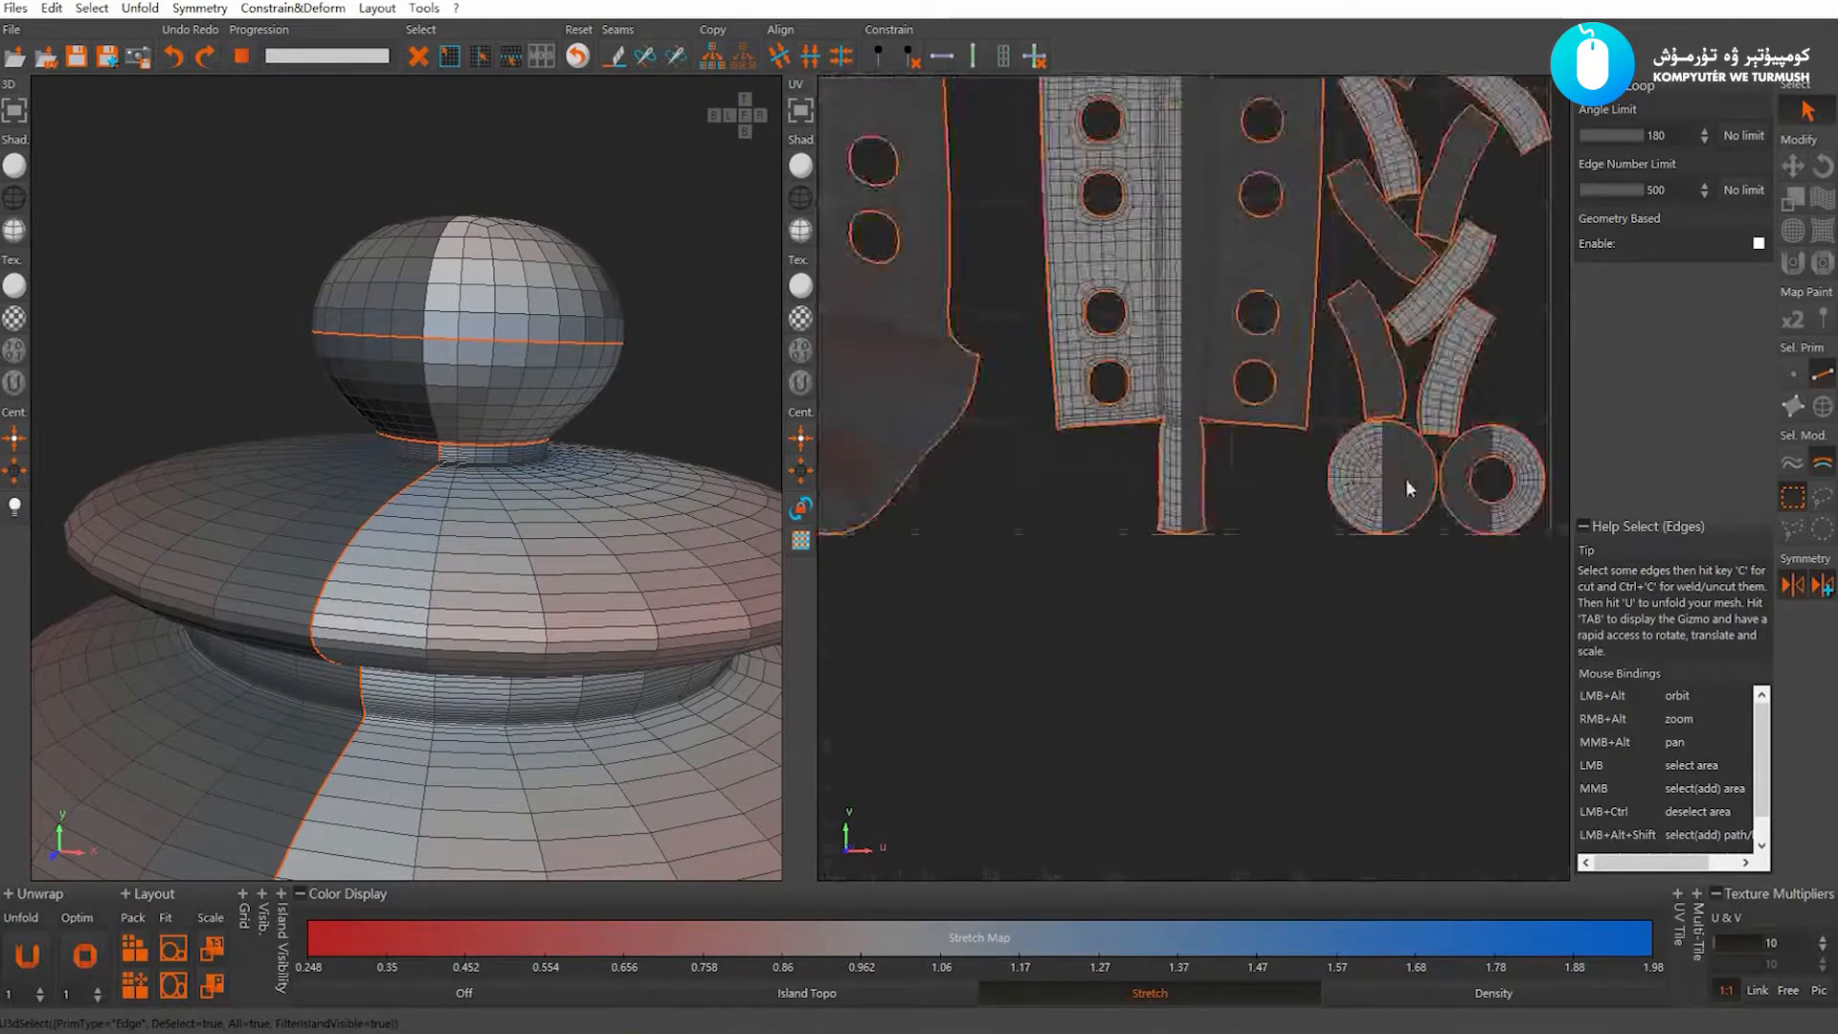
Cut a ring seam where the slotted pegbox body meets the turned base below the slot
scroll(1310, 459, "down", 3)
scroll(391, 435, "down", 3)
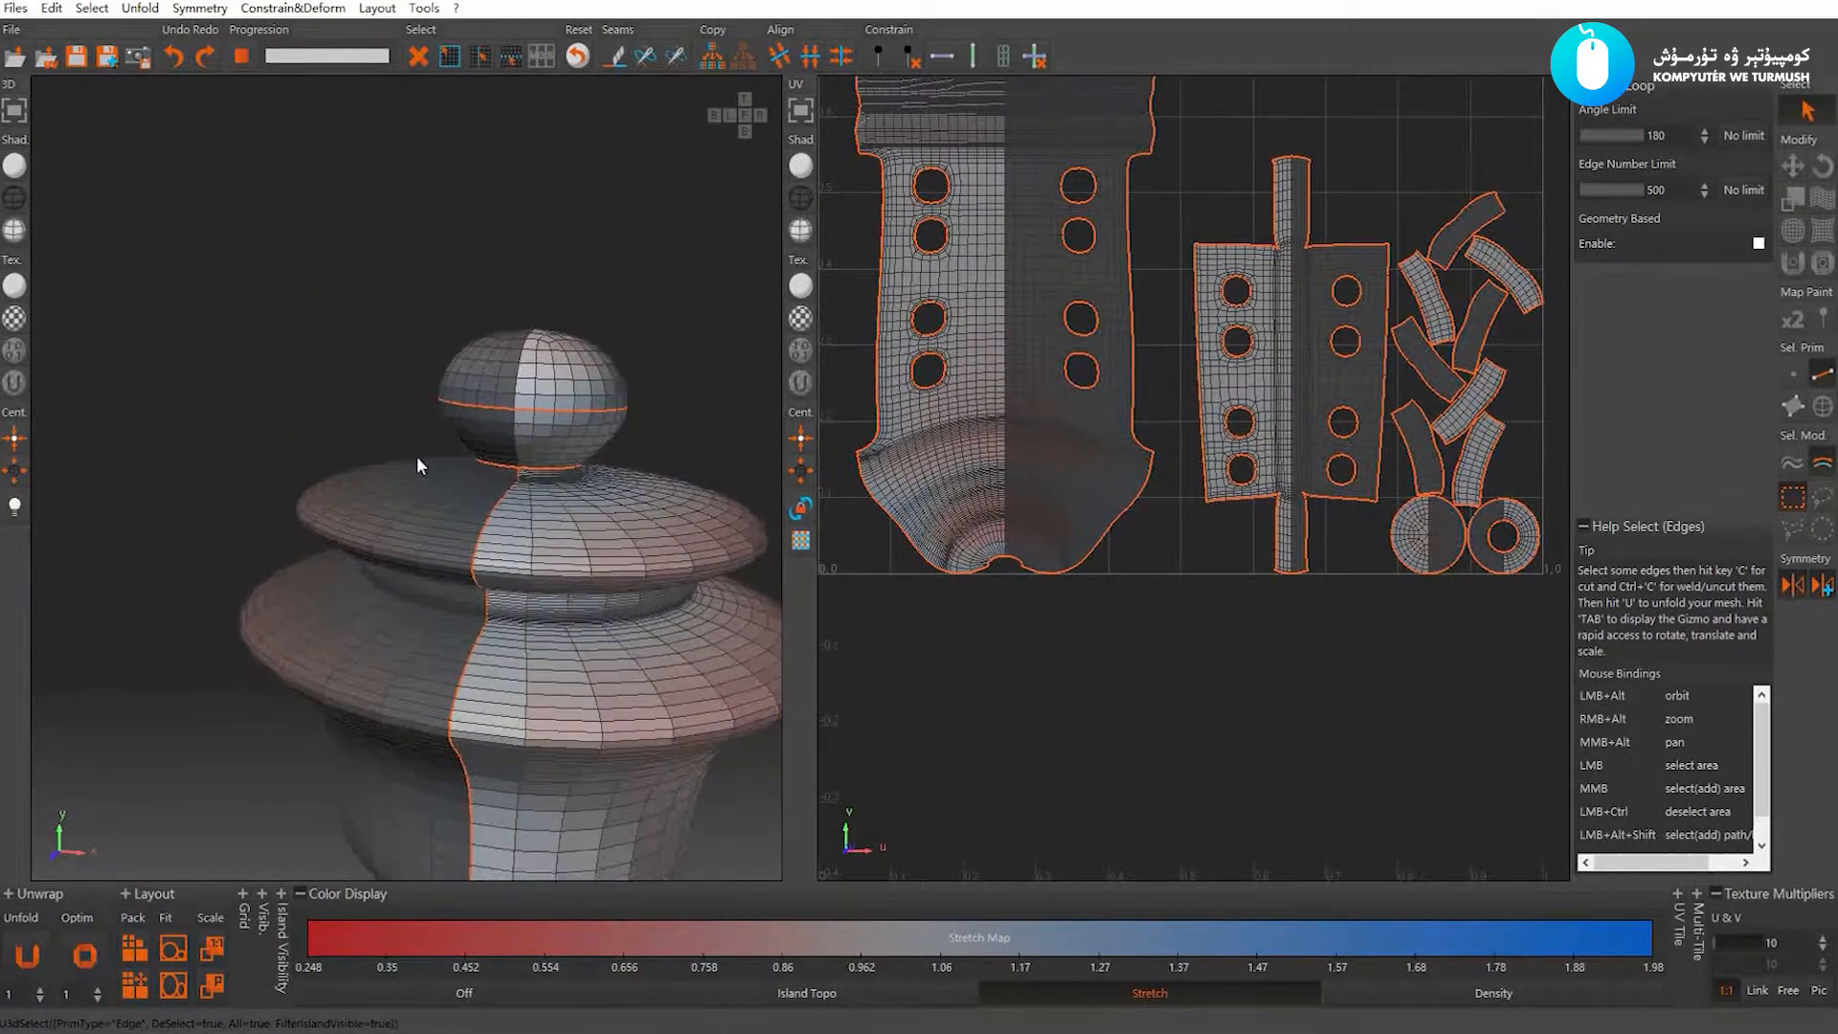
middle_click_drag(560, 696, 458, 394, "alt")
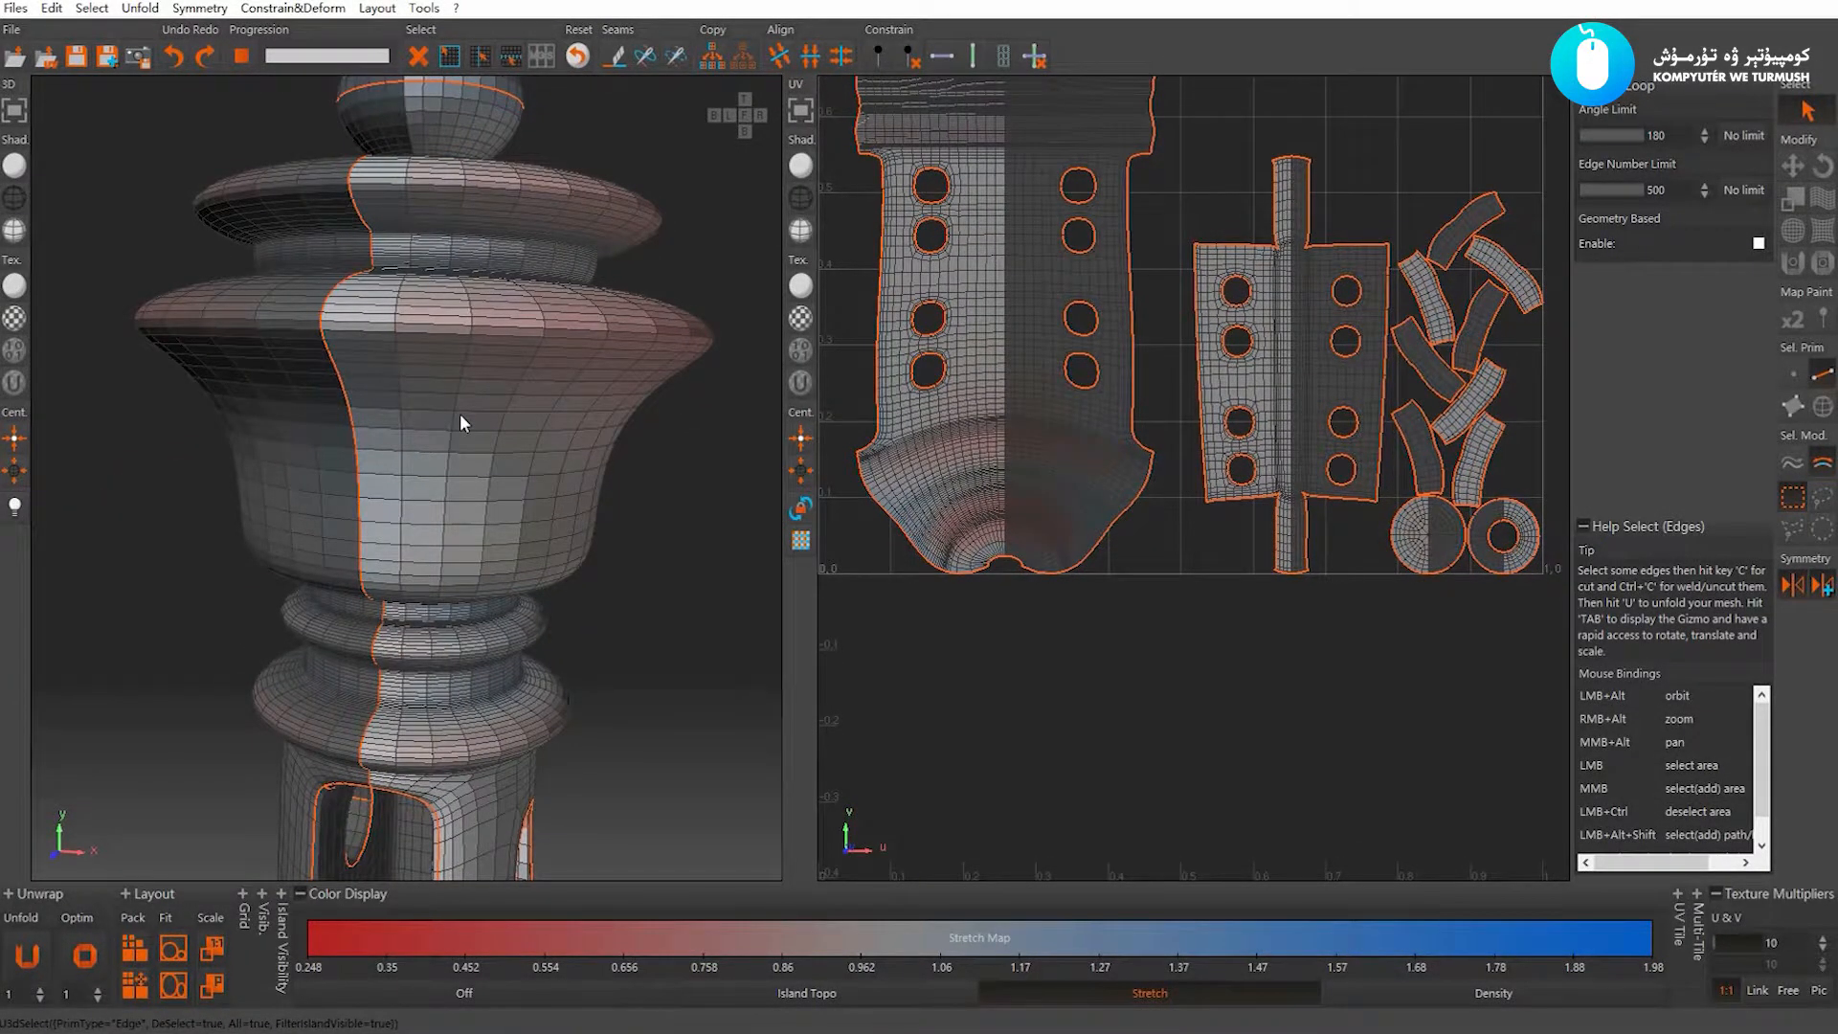
scroll(955, 451, "up", 5)
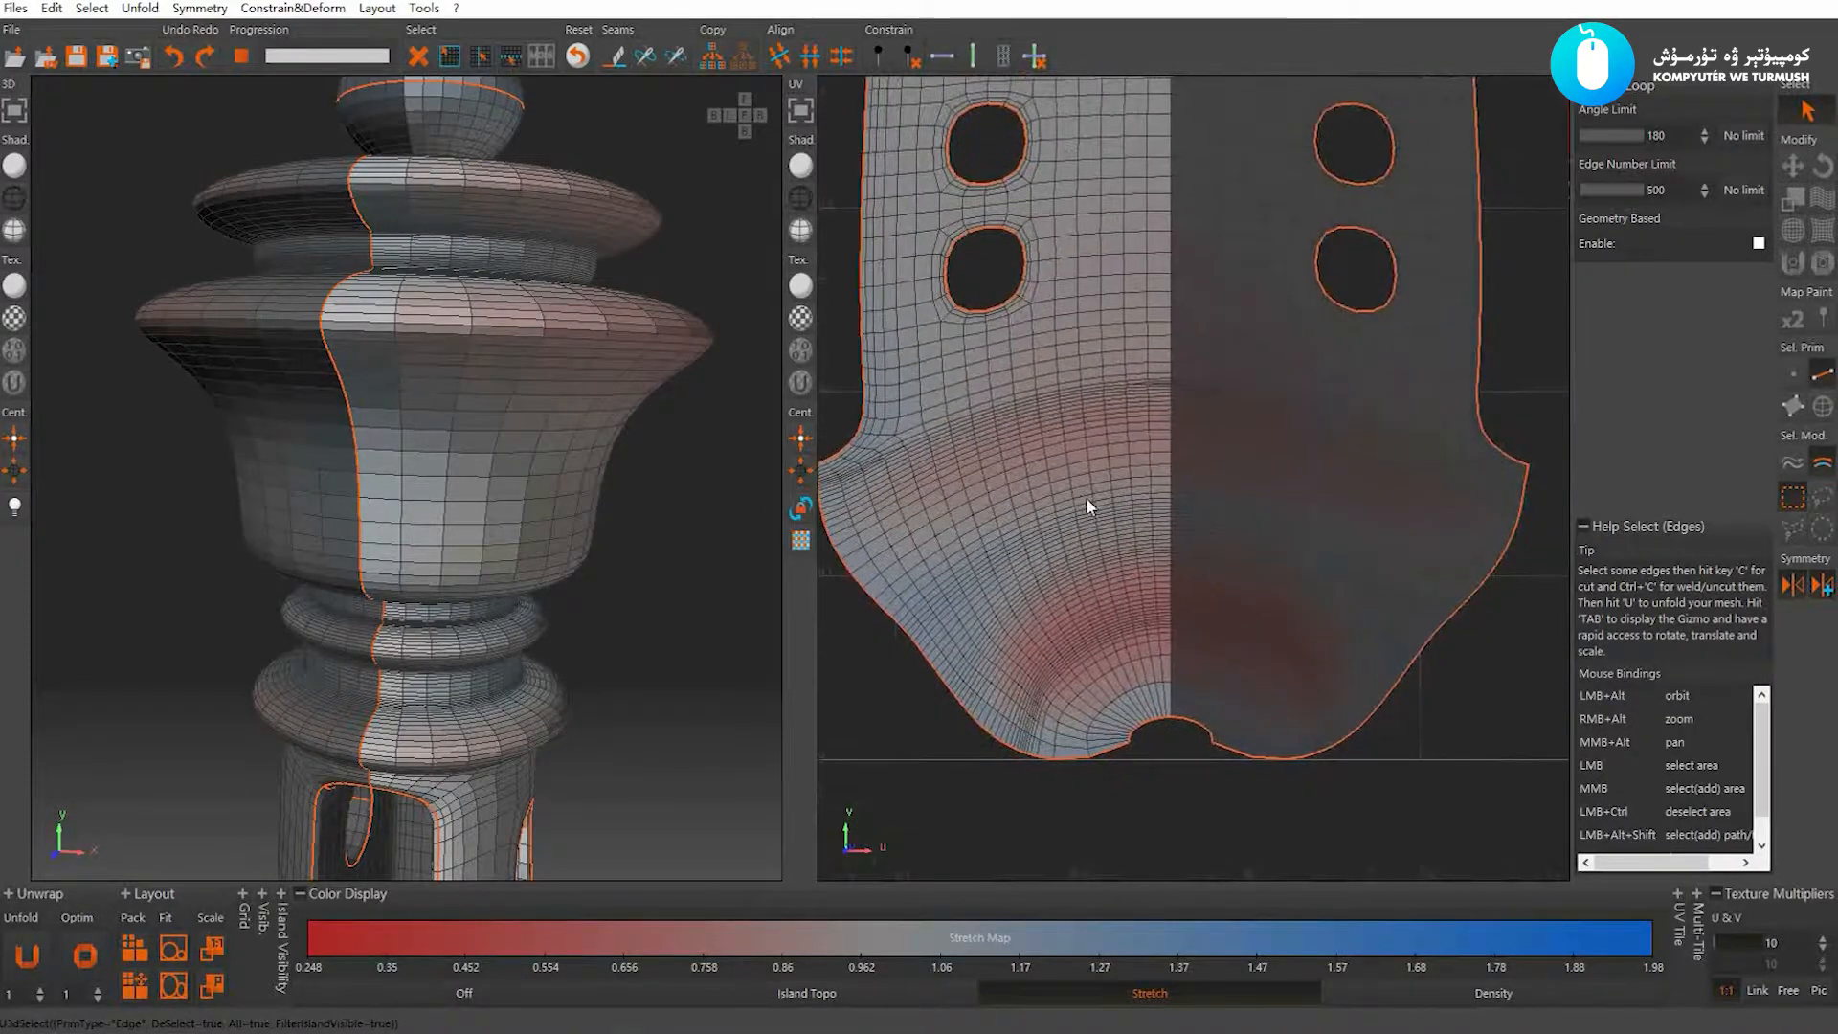
left_click(1043, 387)
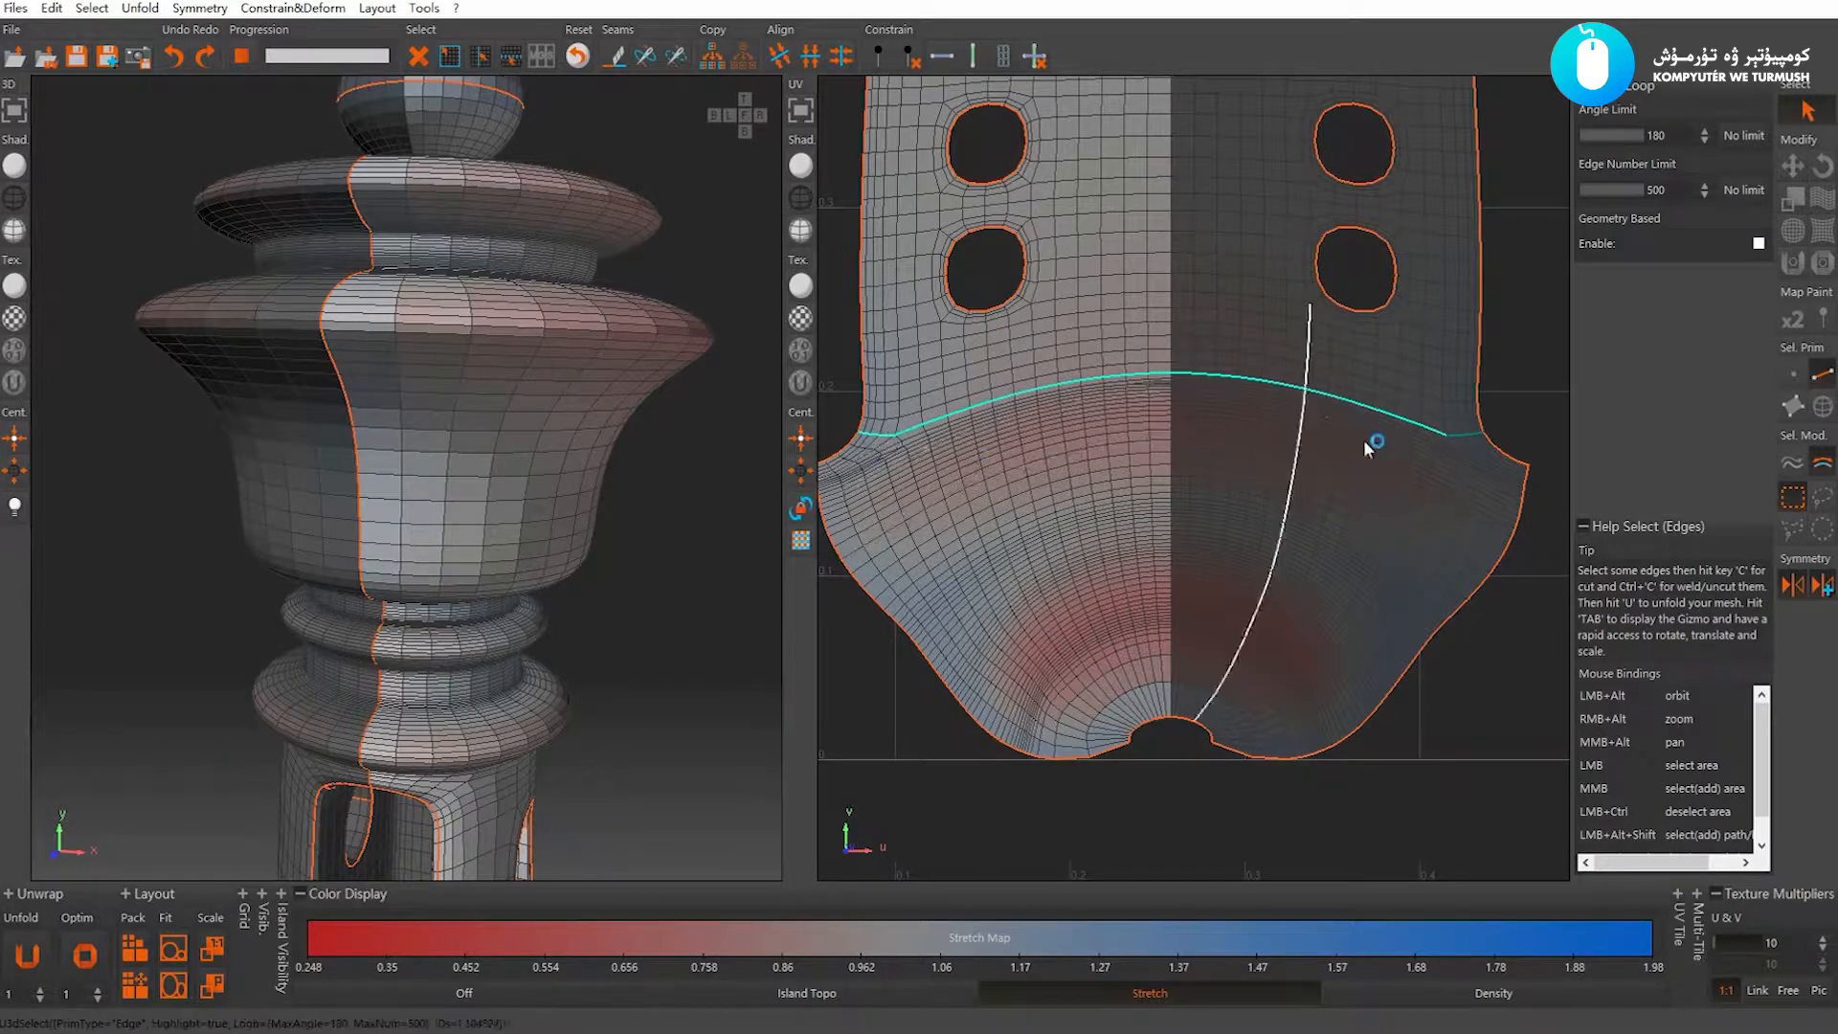
scroll(1214, 532, "down", 1)
scroll(404, 642, "down", 4)
middle_click_drag(400, 645, 423, 455, "alt")
left_click_drag(422, 454, 464, 560, "alt")
middle_click_drag(464, 561, 469, 457, "alt")
left_click_drag(469, 457, 431, 549, "alt")
scroll(462, 582, "up", 4)
key("c")
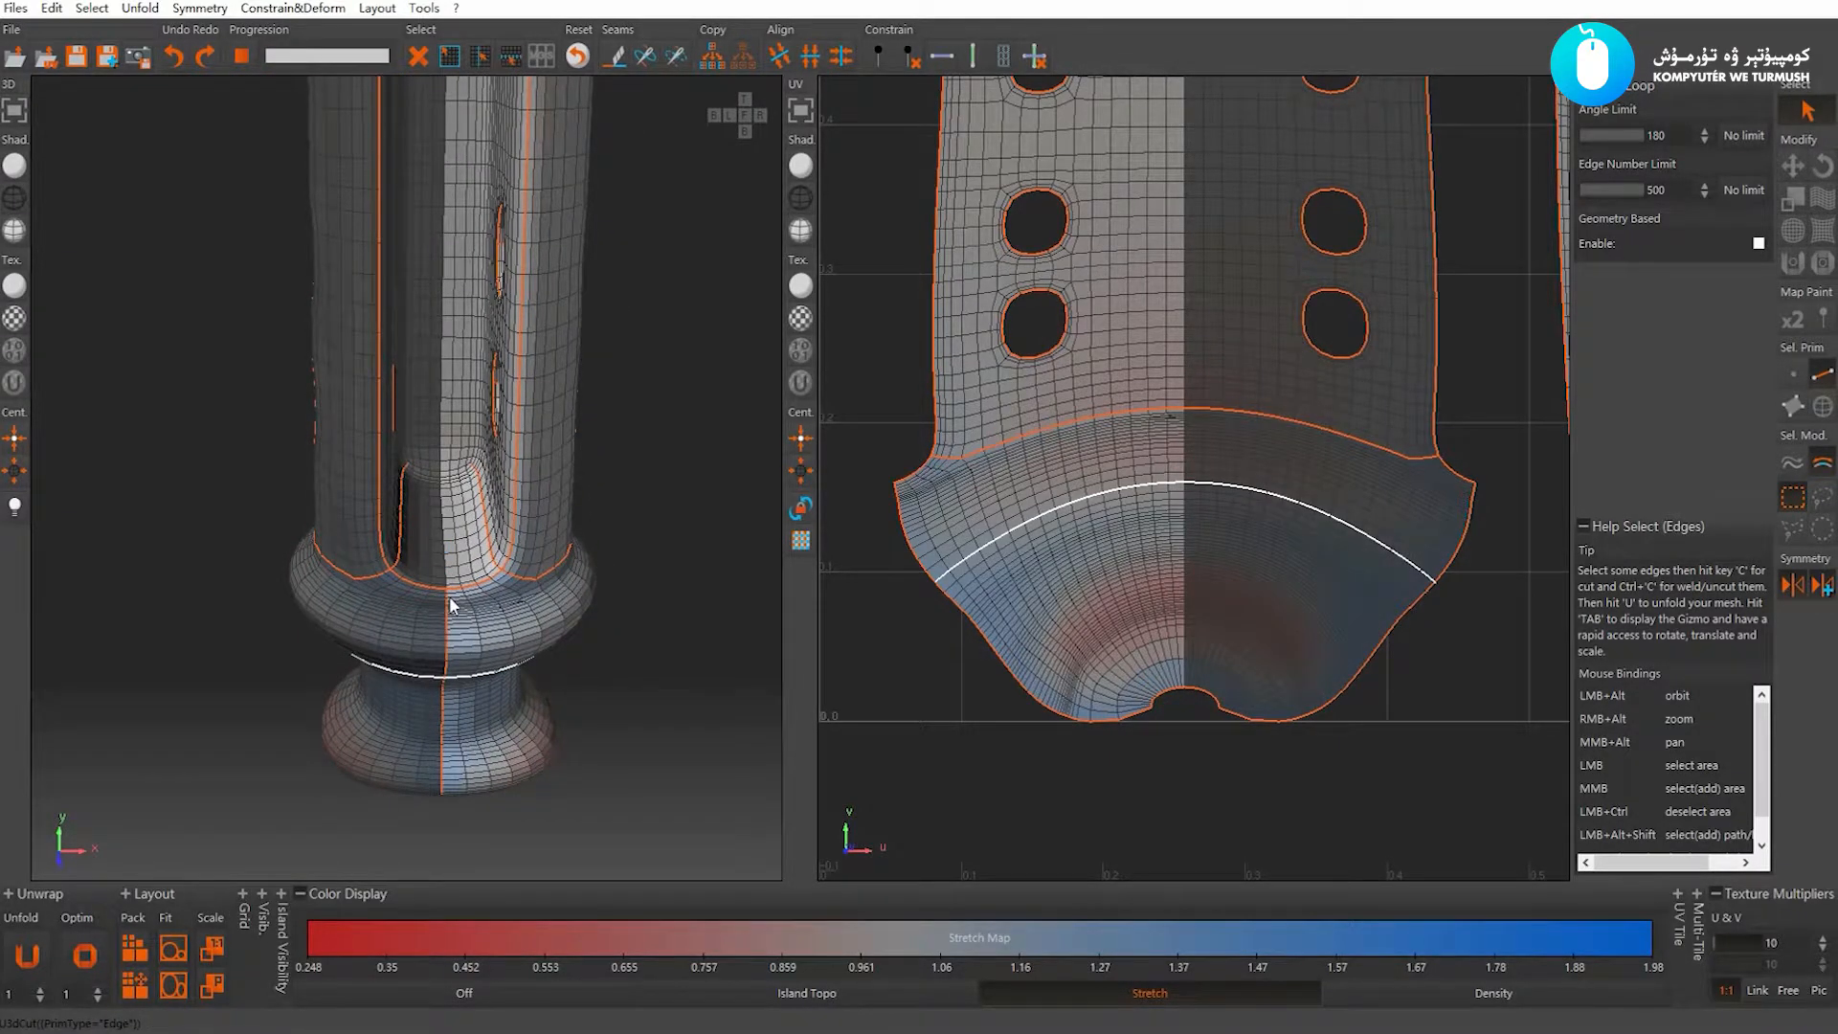
Unfold the islands separated by the new seam above the turned base
key("u")
left_click(1199, 546)
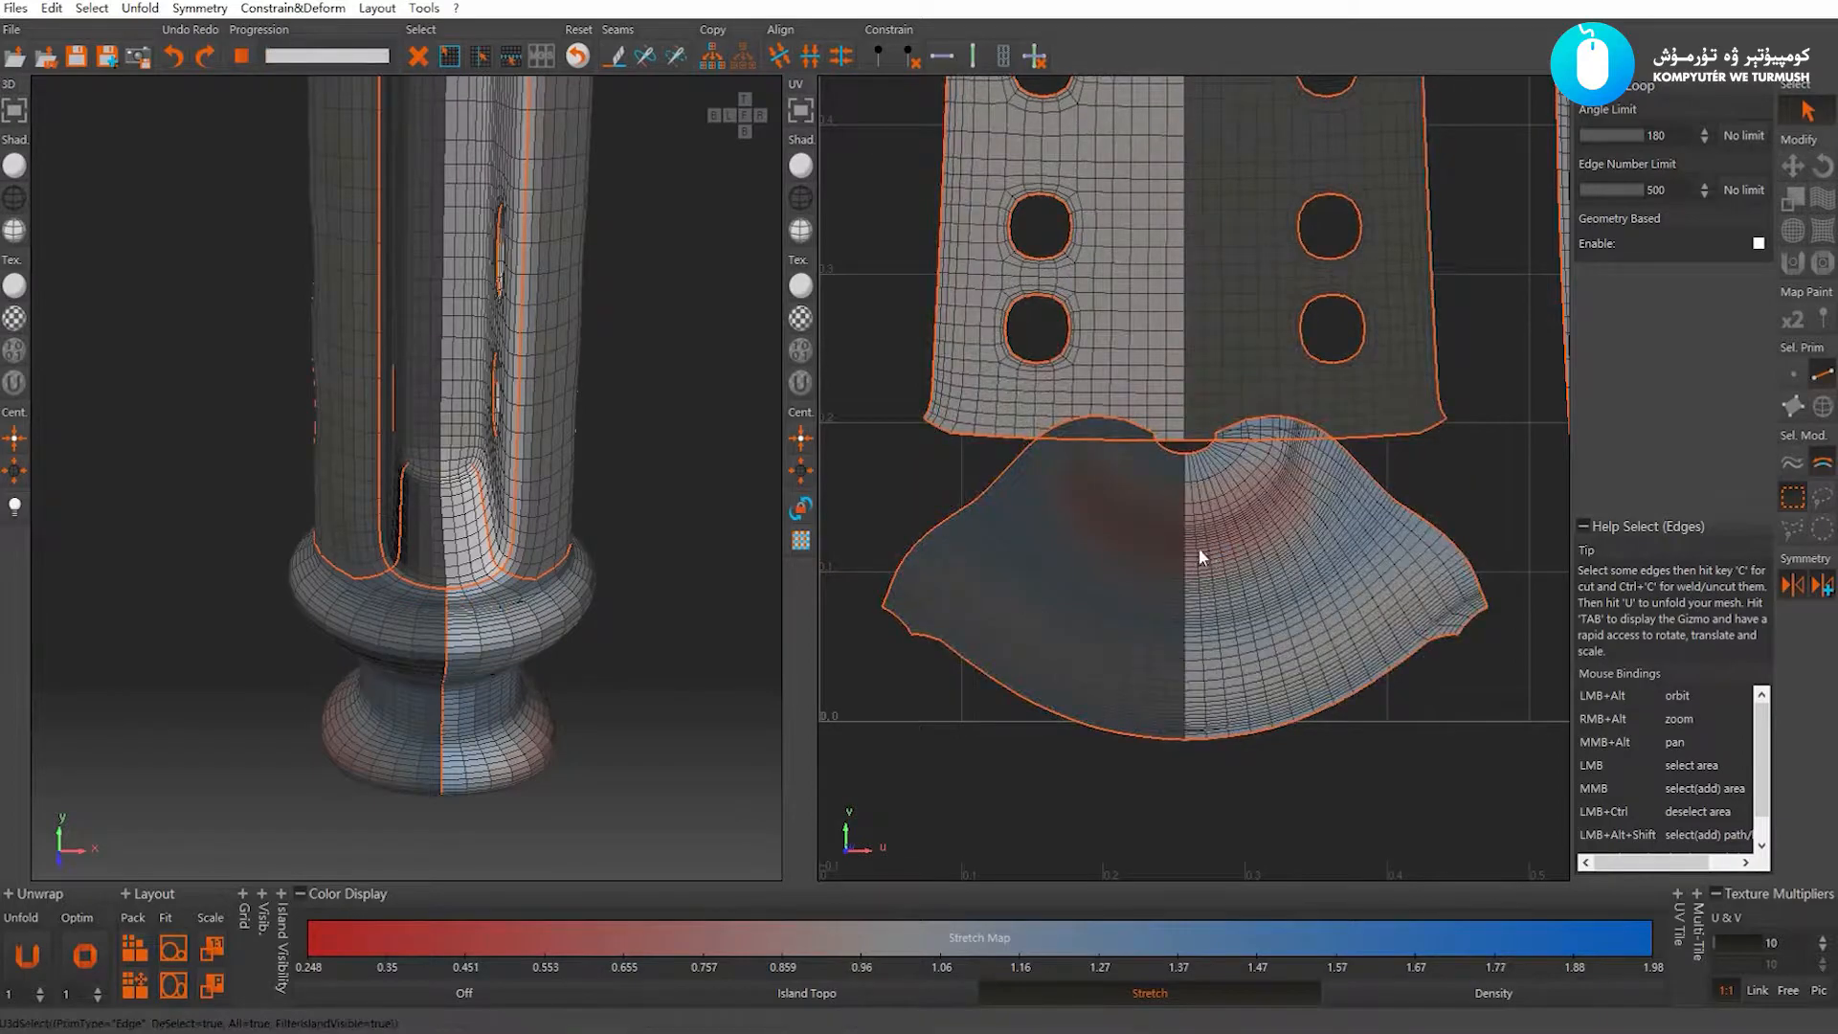
middle_click_drag(1199, 546, 1209, 514, "alt")
right_click_drag(1177, 506, 1191, 539, "alt")
left_click_drag(360, 555, 414, 538, "alt")
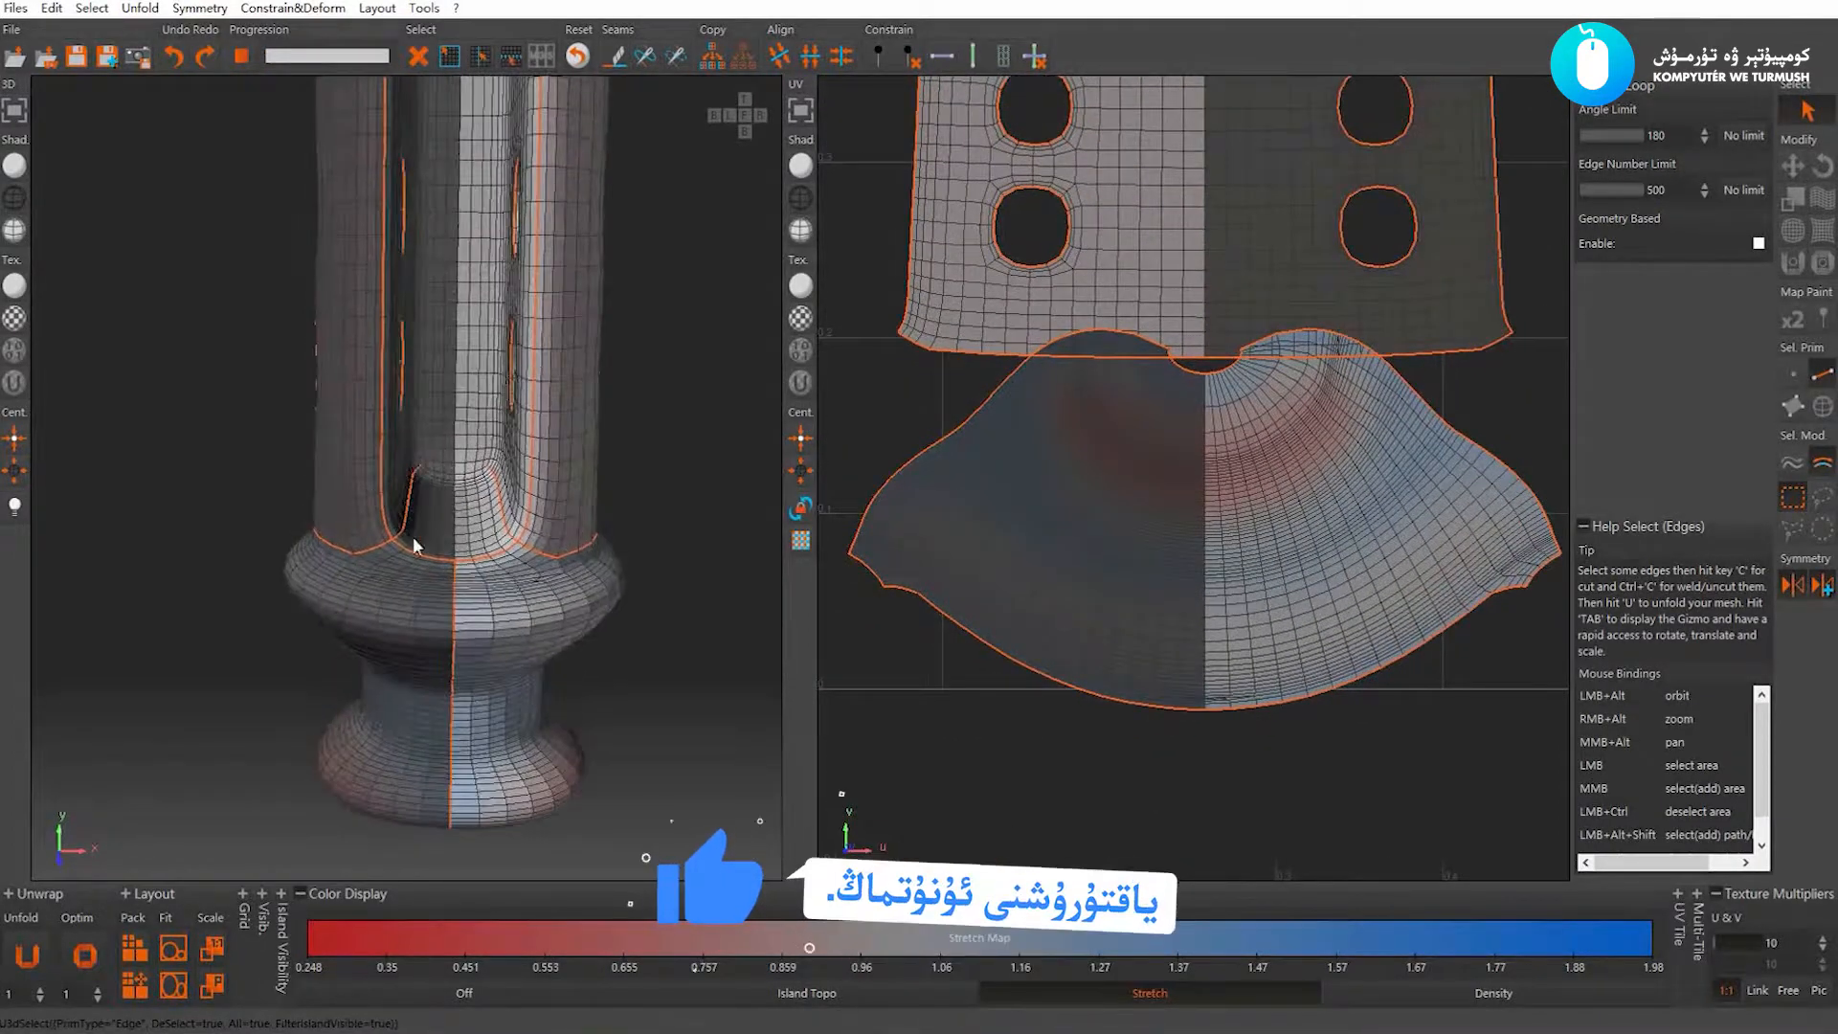
Cut a ring seam where the base's narrow neck meets the bottom flare, then unfold and pack the islands
middle_click_drag(414, 538, 424, 477, "alt")
right_click_drag(423, 475, 477, 611, "alt")
left_click(510, 678)
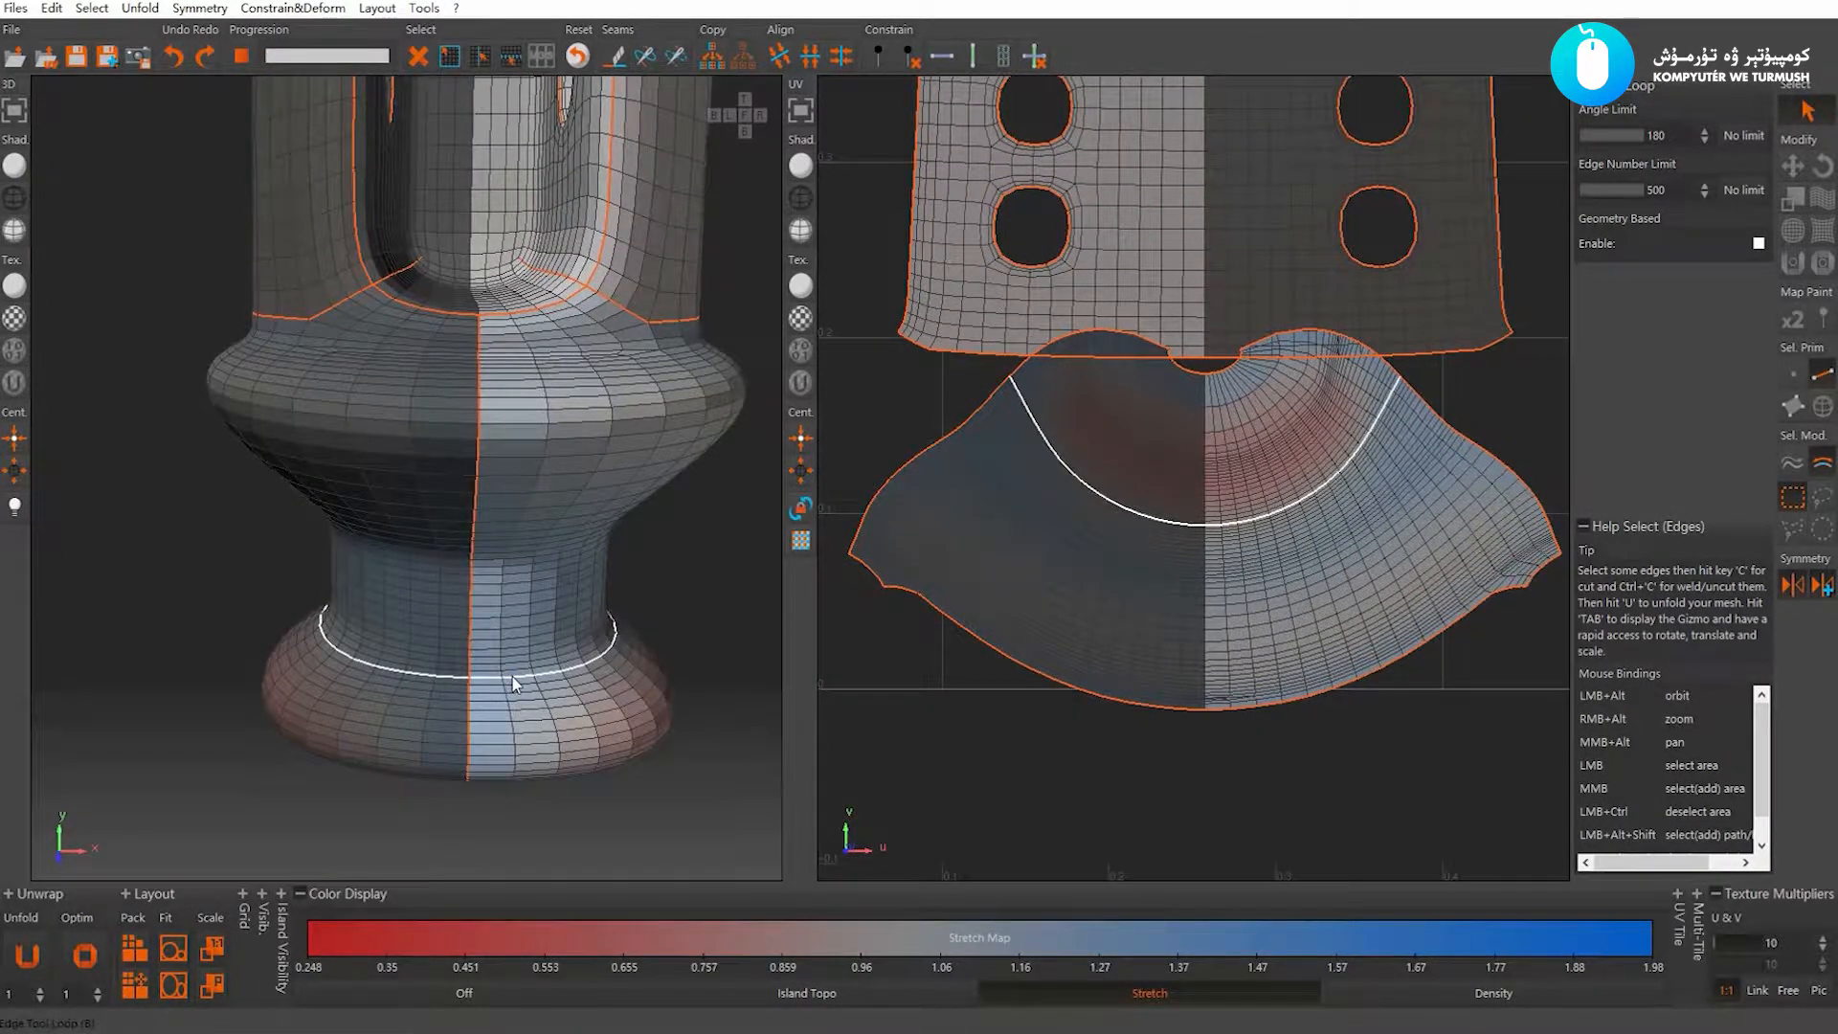
left_click(513, 676)
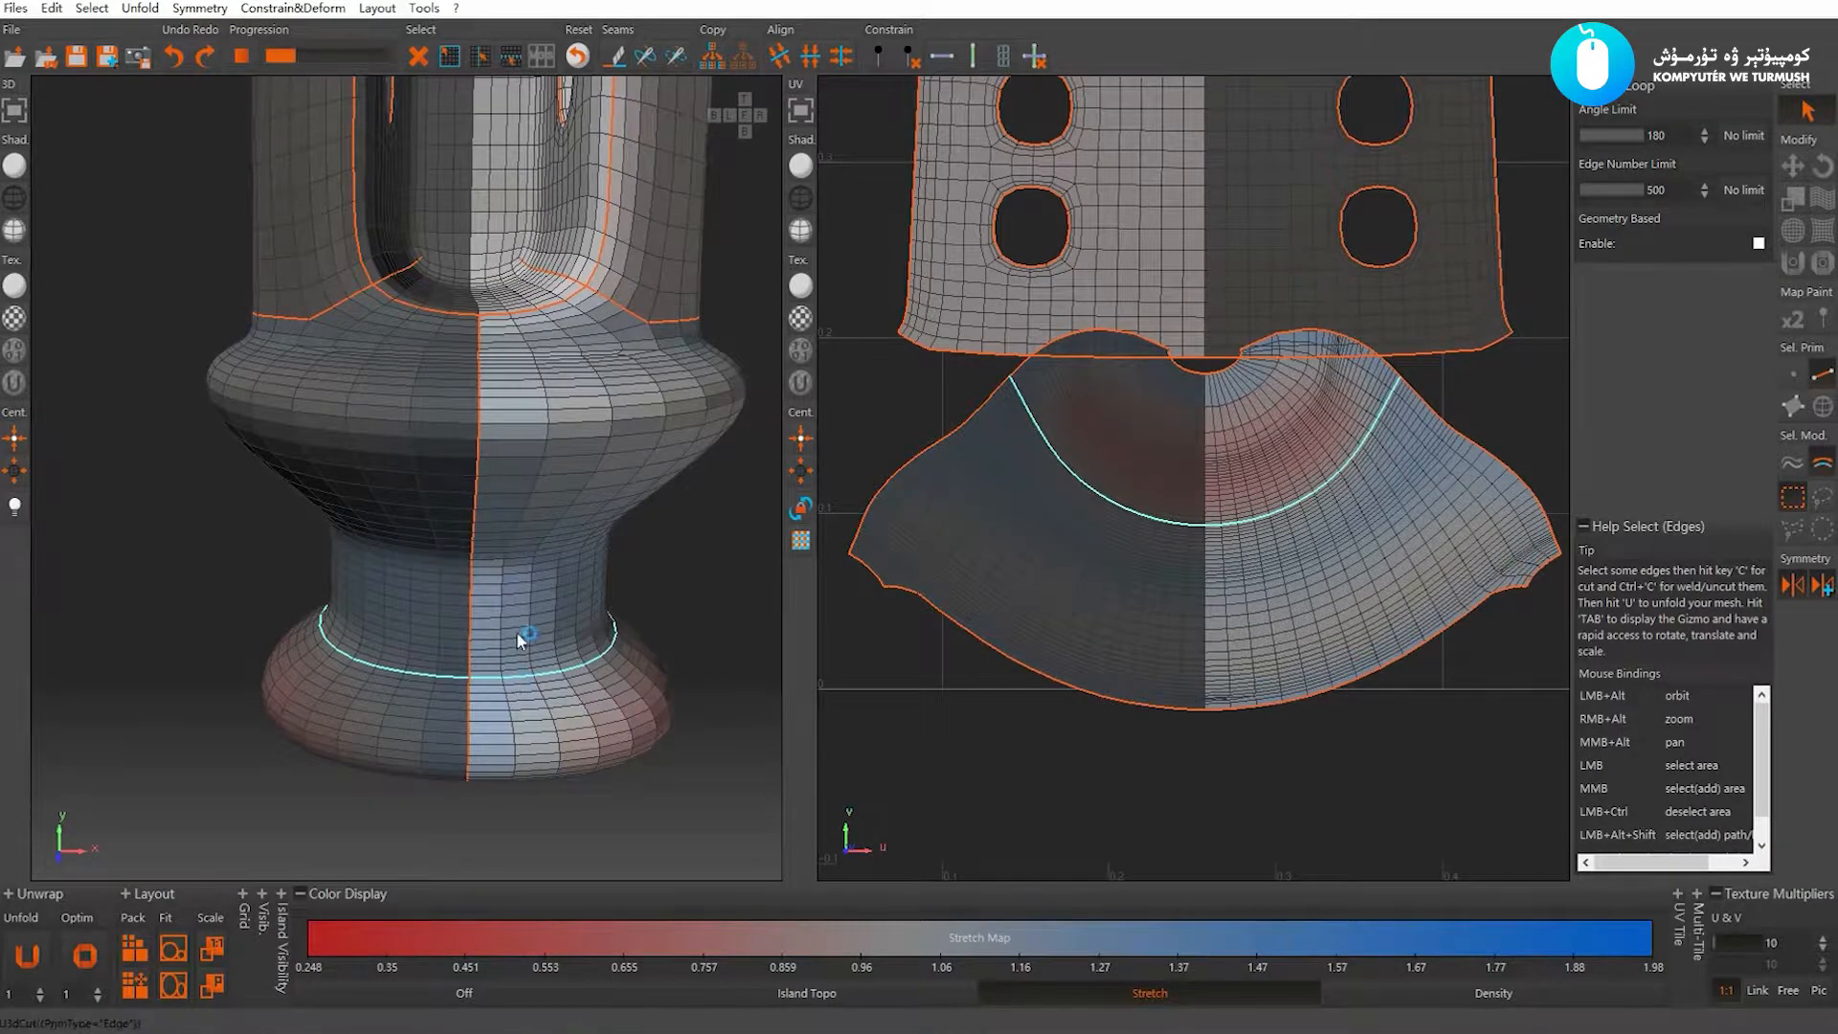
key("u")
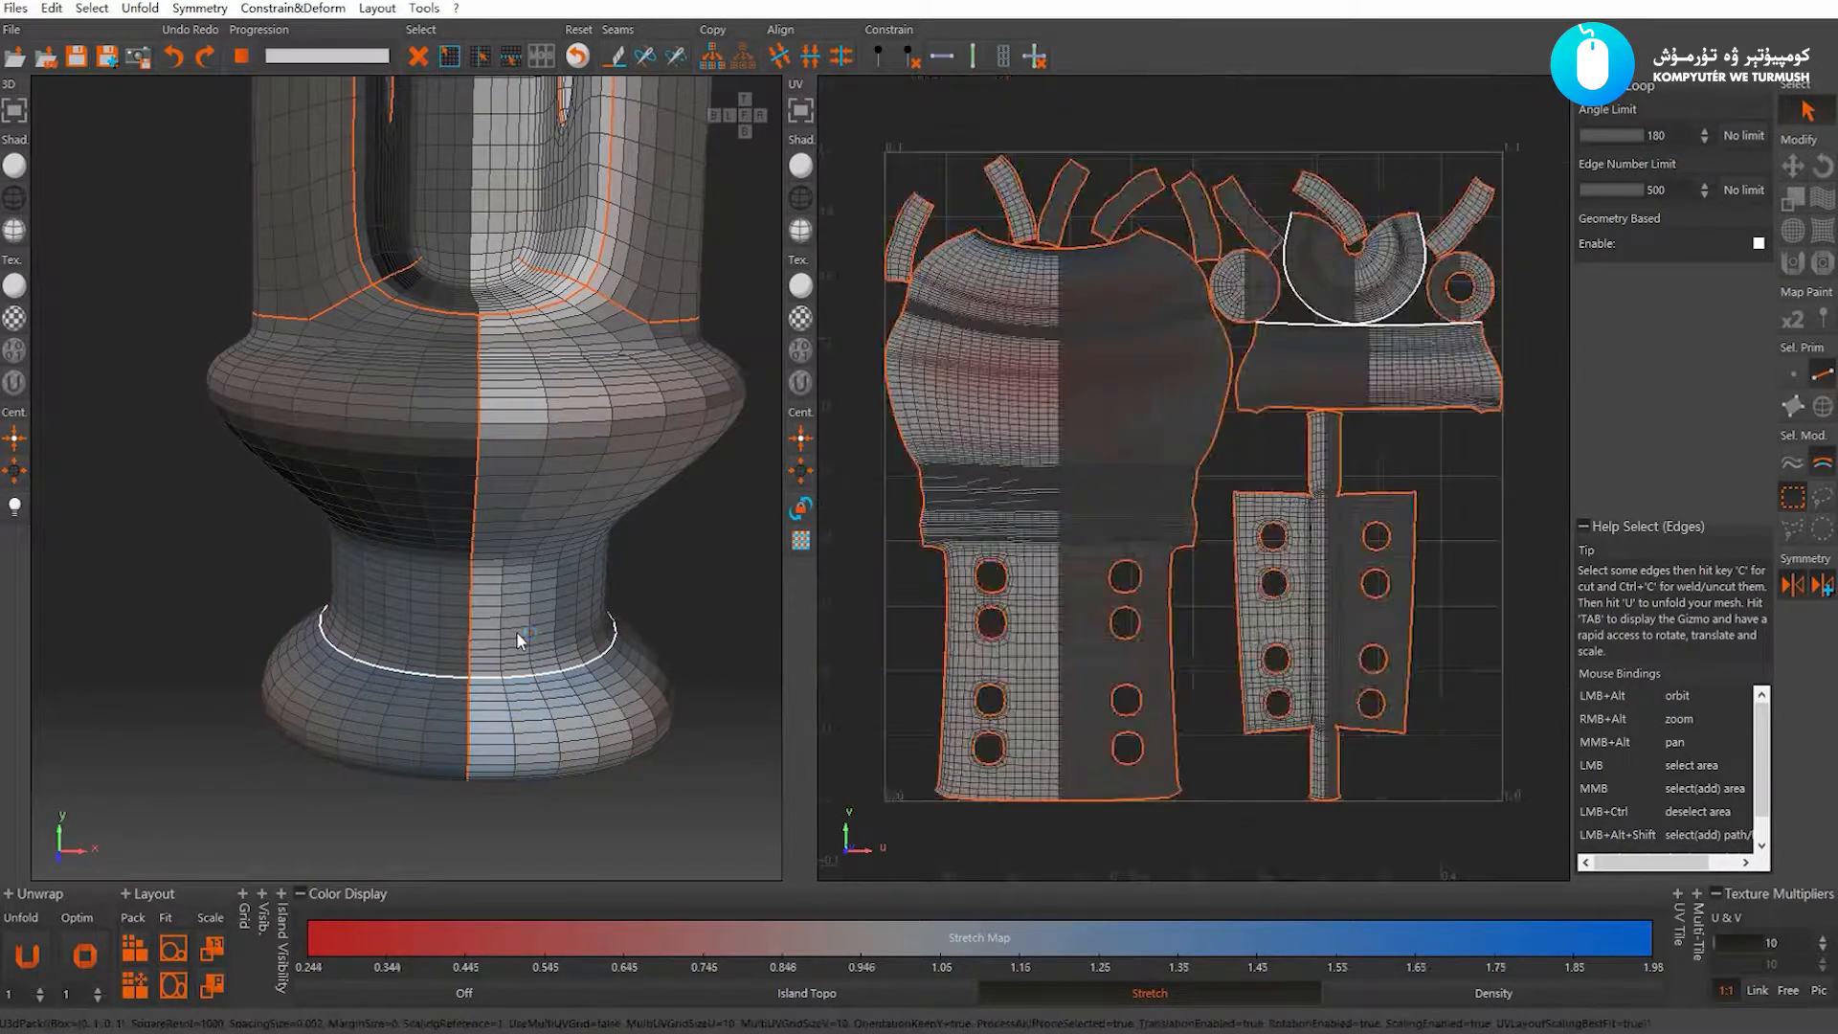
Cut a ring seam where the base's bulge meets its narrow neck, then unfold and pack the islands
left_click_drag(454, 479, 149, 415, "alt")
left_click_drag(322, 428, 423, 412, "alt")
right_click_drag(423, 412, 465, 519, "alt")
left_click_drag(466, 519, 585, 467, "alt")
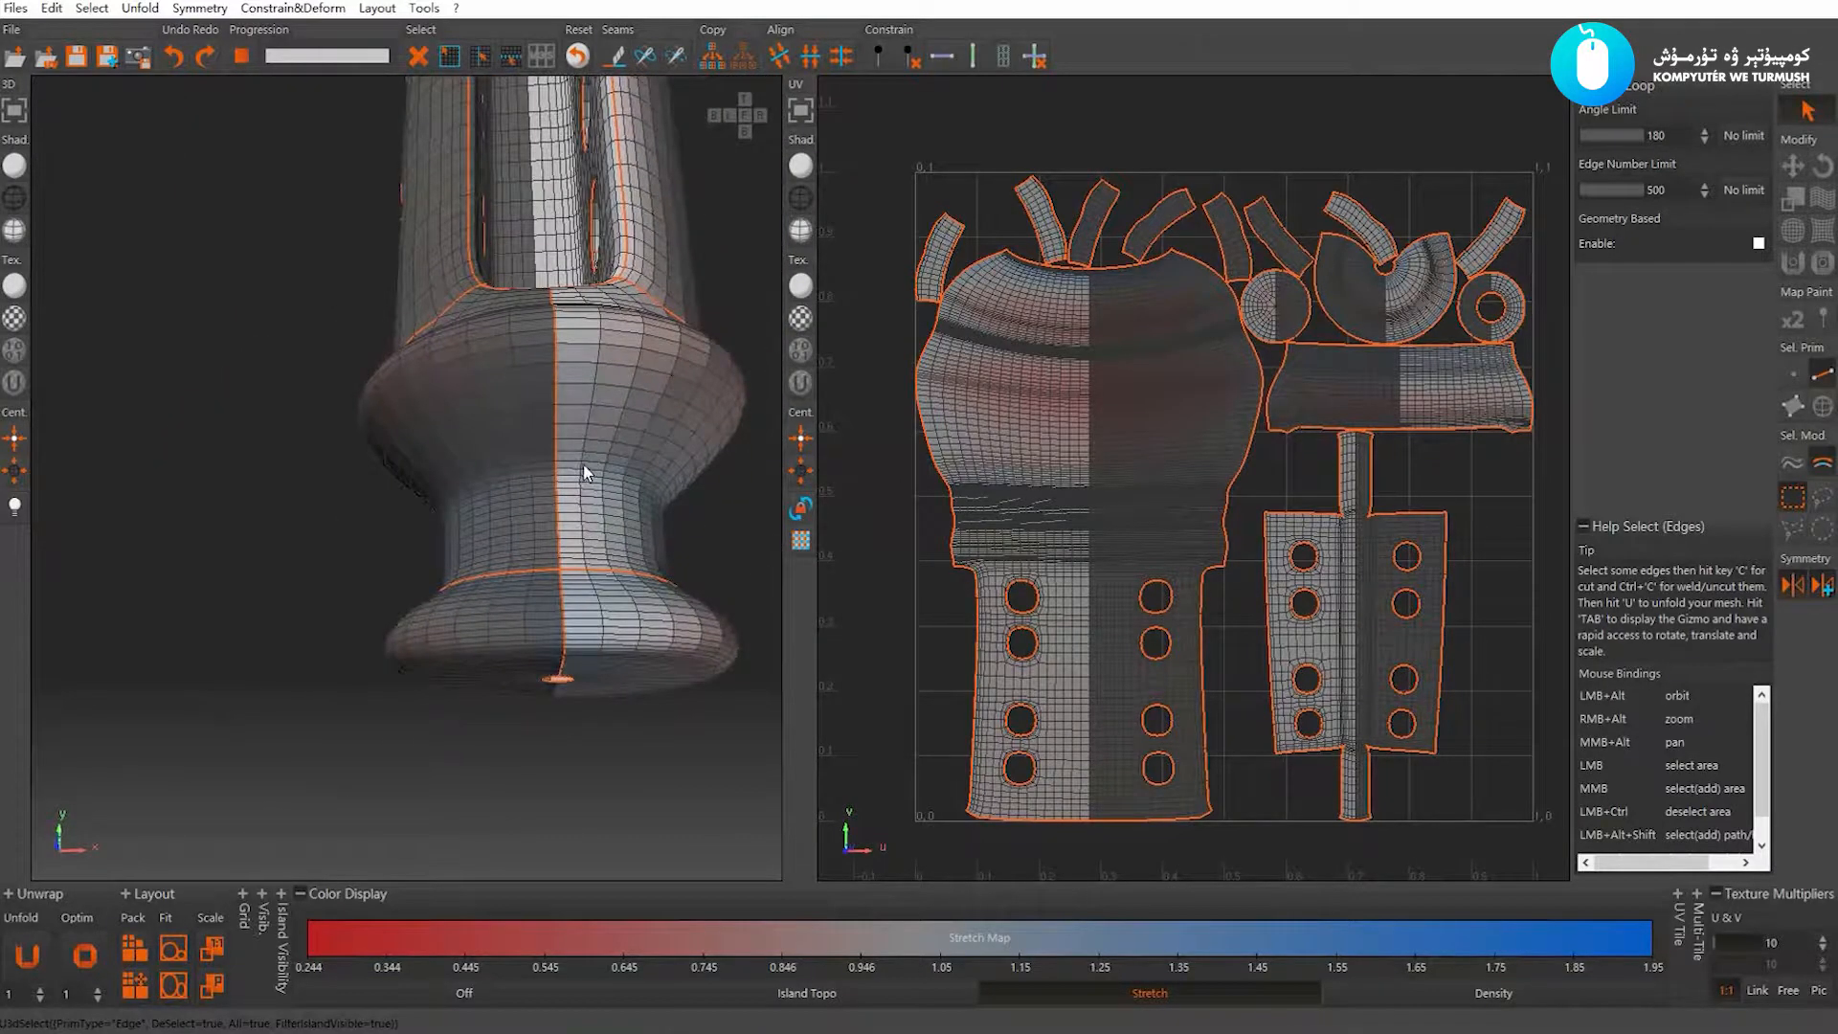
left_click(578, 452)
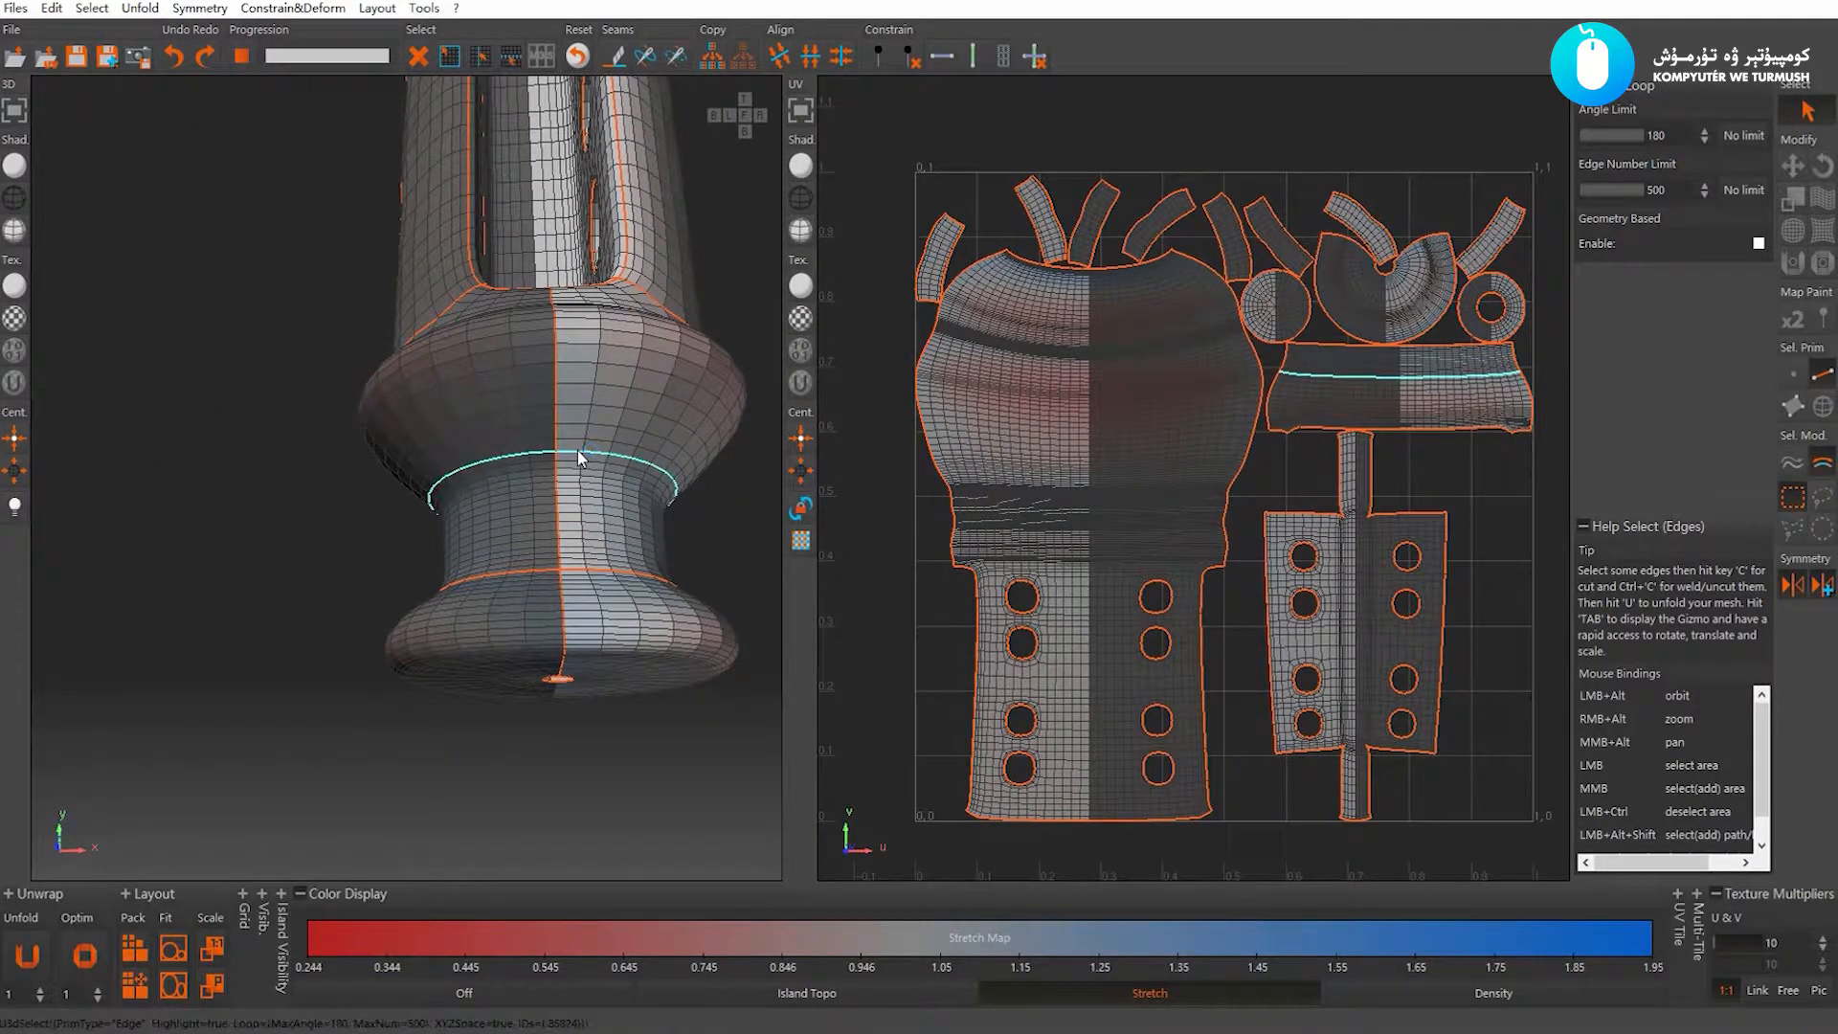
mouse_move(550, 501)
left_mouse_down("alt")
mouse_move(544, 525)
mouse_move(548, 496)
left_mouse_up("alt")
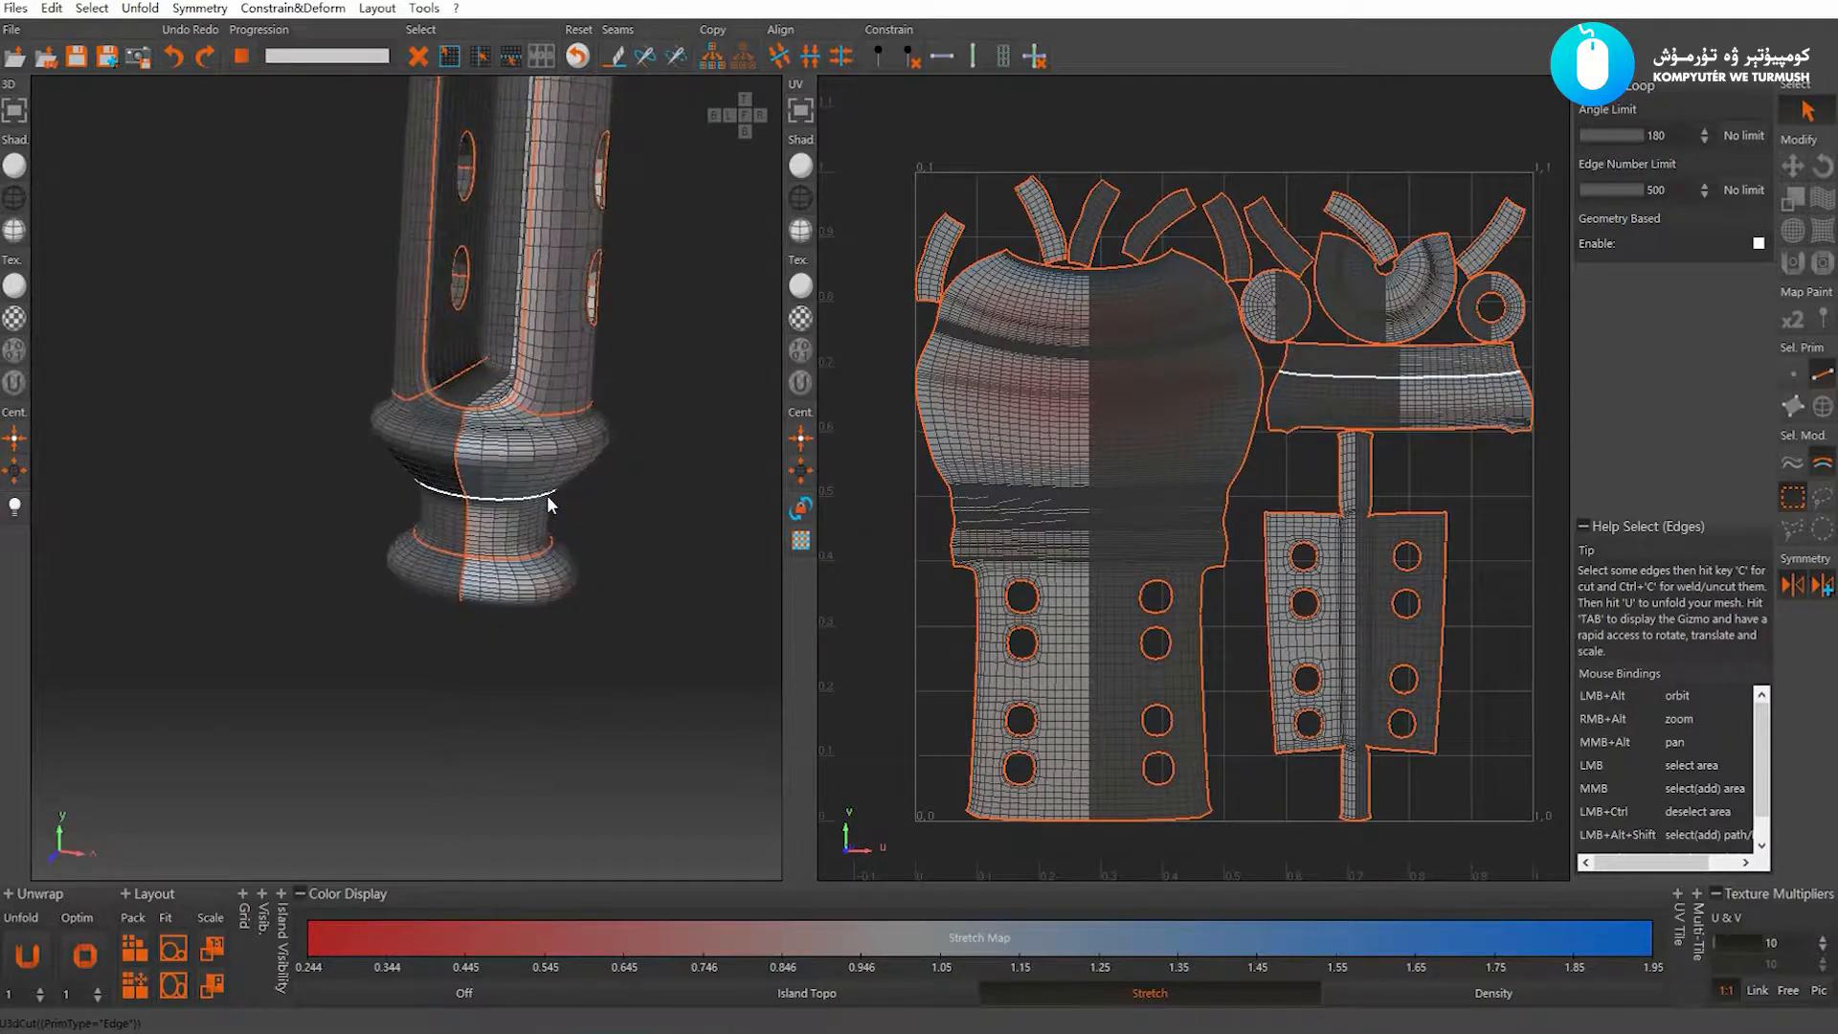
key("u")
left_click(1226, 458)
Cut a ring seam along the top of the larger, lower bead above the pegbox slot
mouse_move(440, 450)
left_mouse_down("alt")
mouse_move(399, 449)
mouse_move(480, 480)
mouse_move(494, 451)
mouse_move(425, 441)
left_mouse_up("alt")
right_click_drag(425, 441, 536, 479, "alt")
left_click_drag(536, 478, 542, 451, "alt")
right_click_drag(542, 451, 522, 614, "alt")
left_click(536, 577)
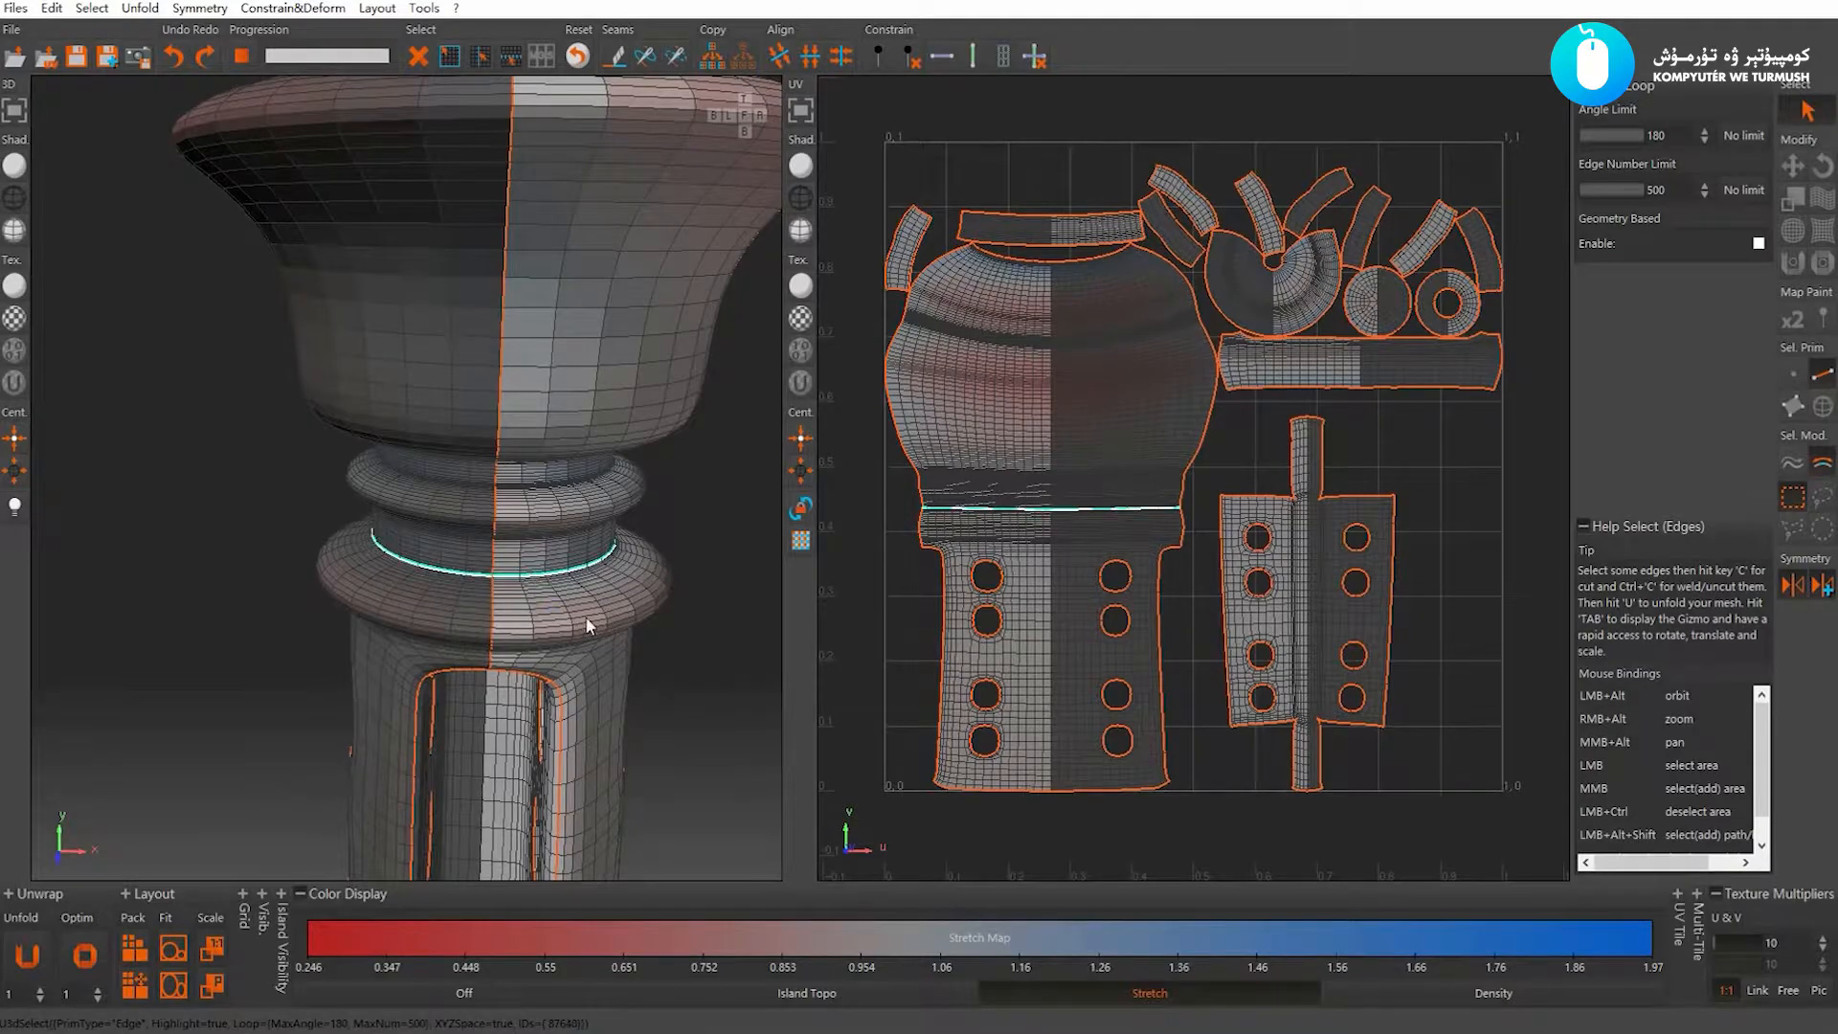
left_click_drag(573, 619, 586, 579, "alt")
right_click_drag(586, 578, 559, 548, "alt")
key("Escape")
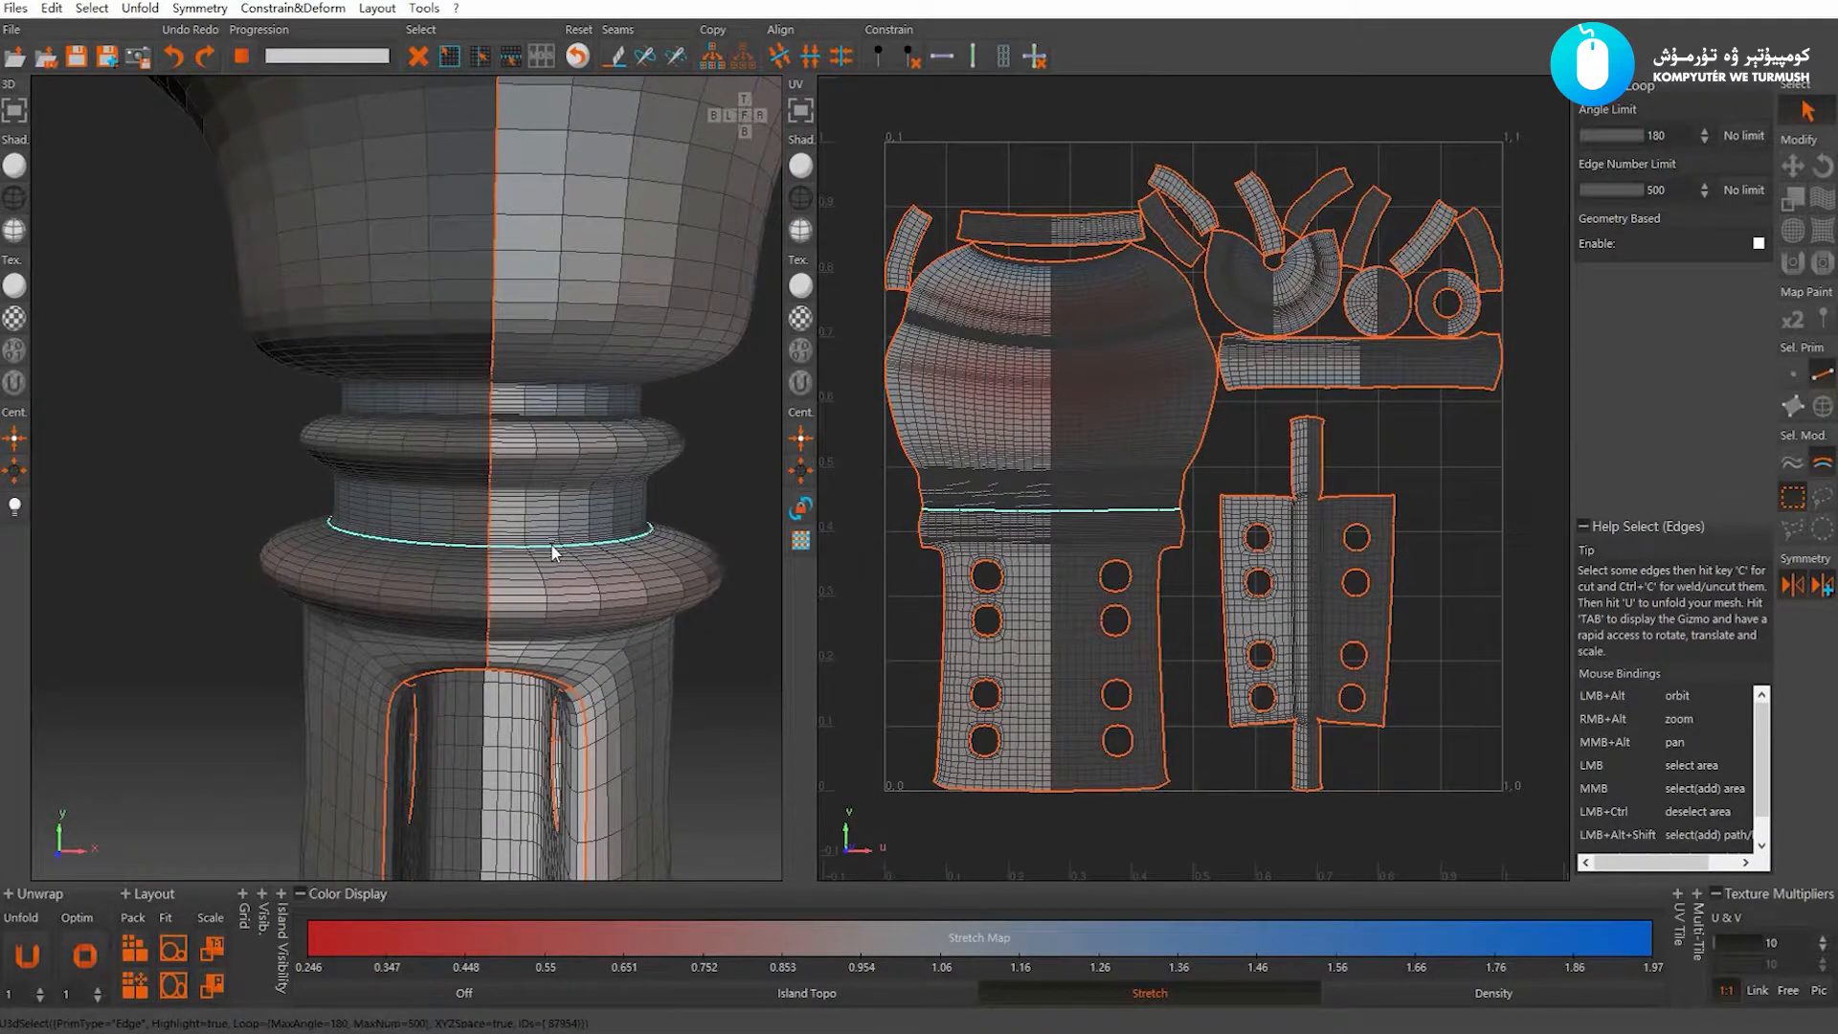
key("c")
Cut ring seams along the underside of the upper bead and the underside of the lower bead above the slot
mouse_move(550, 572)
right_mouse_down("alt")
mouse_move(549, 542)
mouse_move(561, 553)
right_mouse_up("alt")
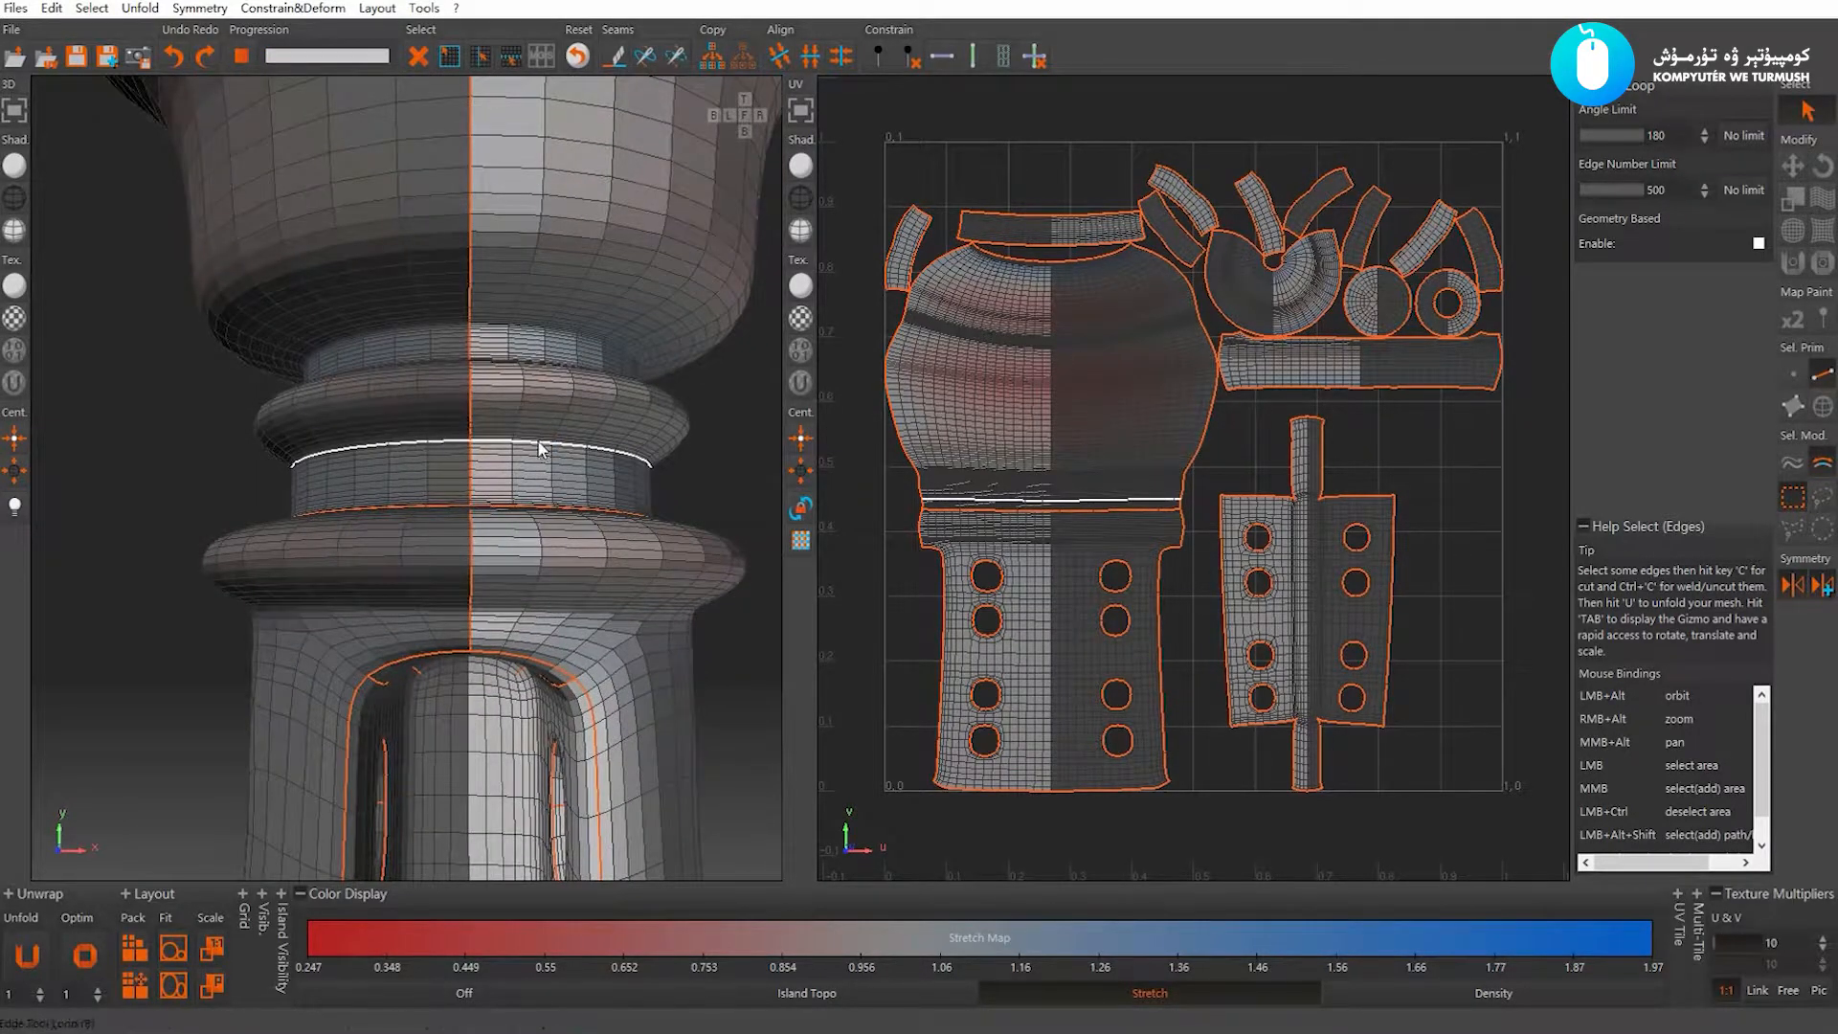
key("c")
left_click_drag(551, 613, 552, 571, "alt")
left_click(548, 565)
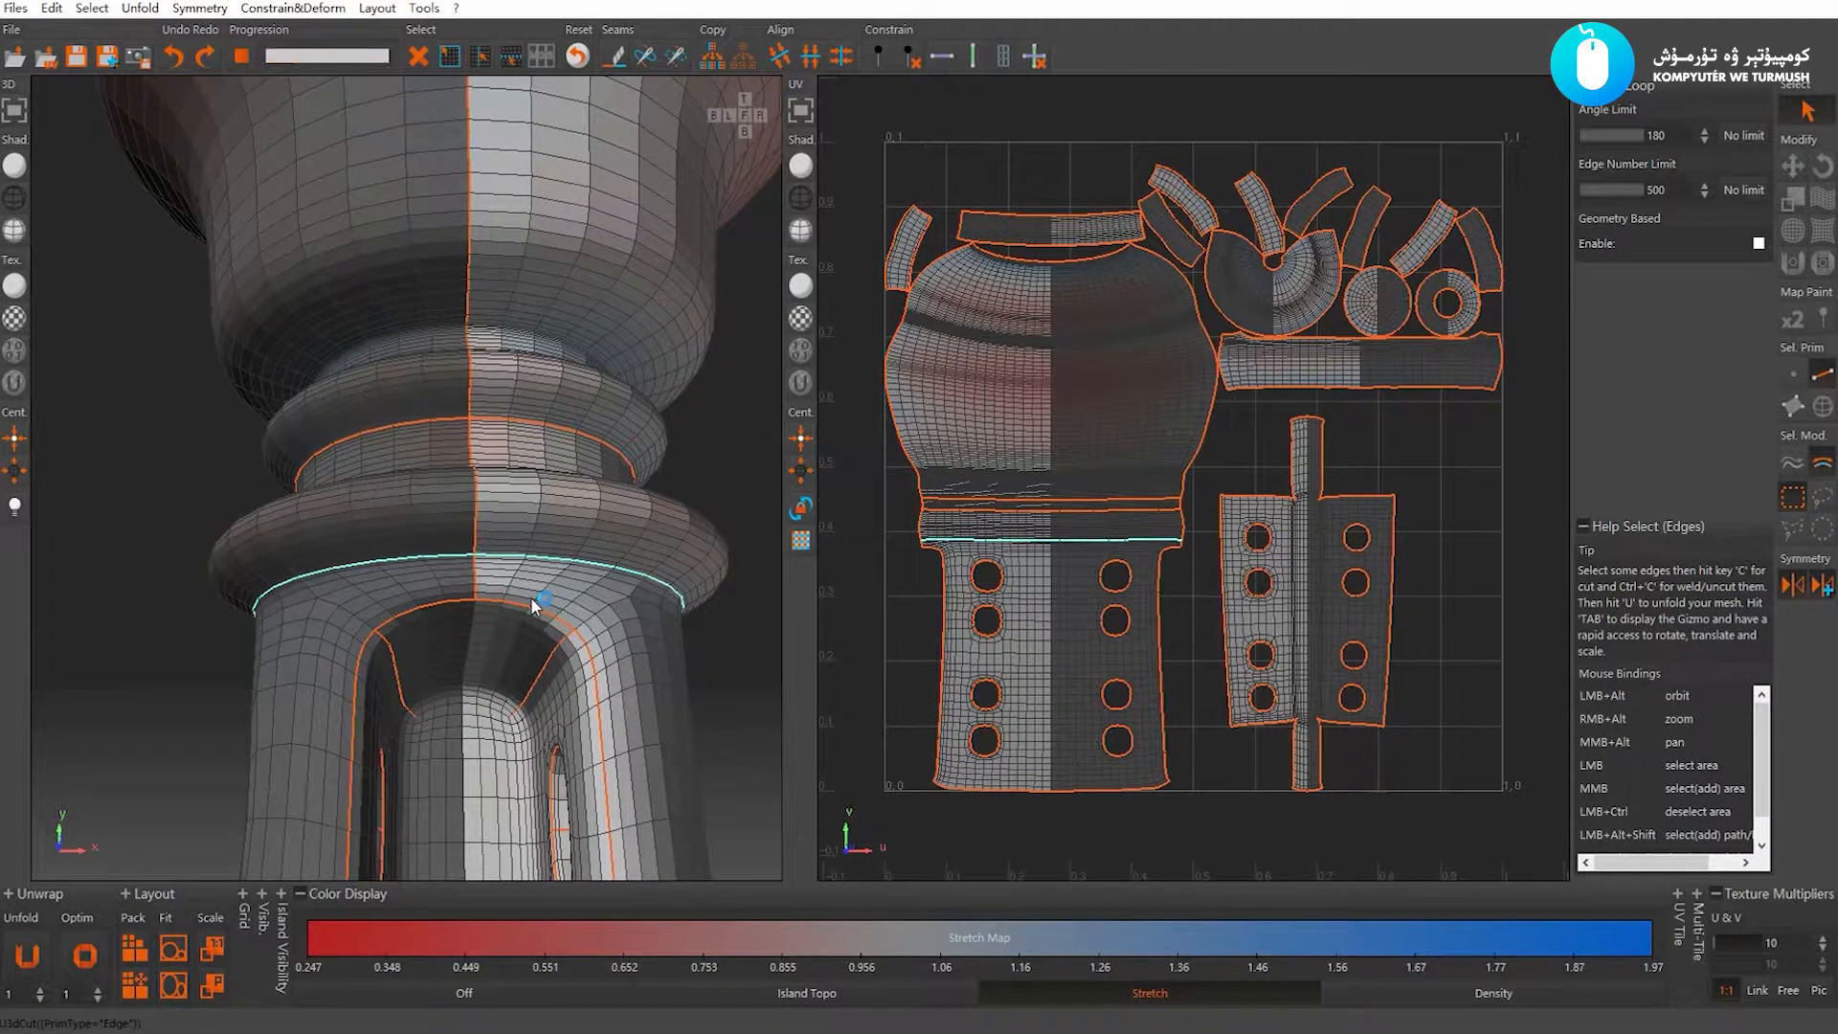
Cut ring seams along the top of the upper bead and where its short neck meets the bell-shaped section
scroll(532, 574, "up", 10)
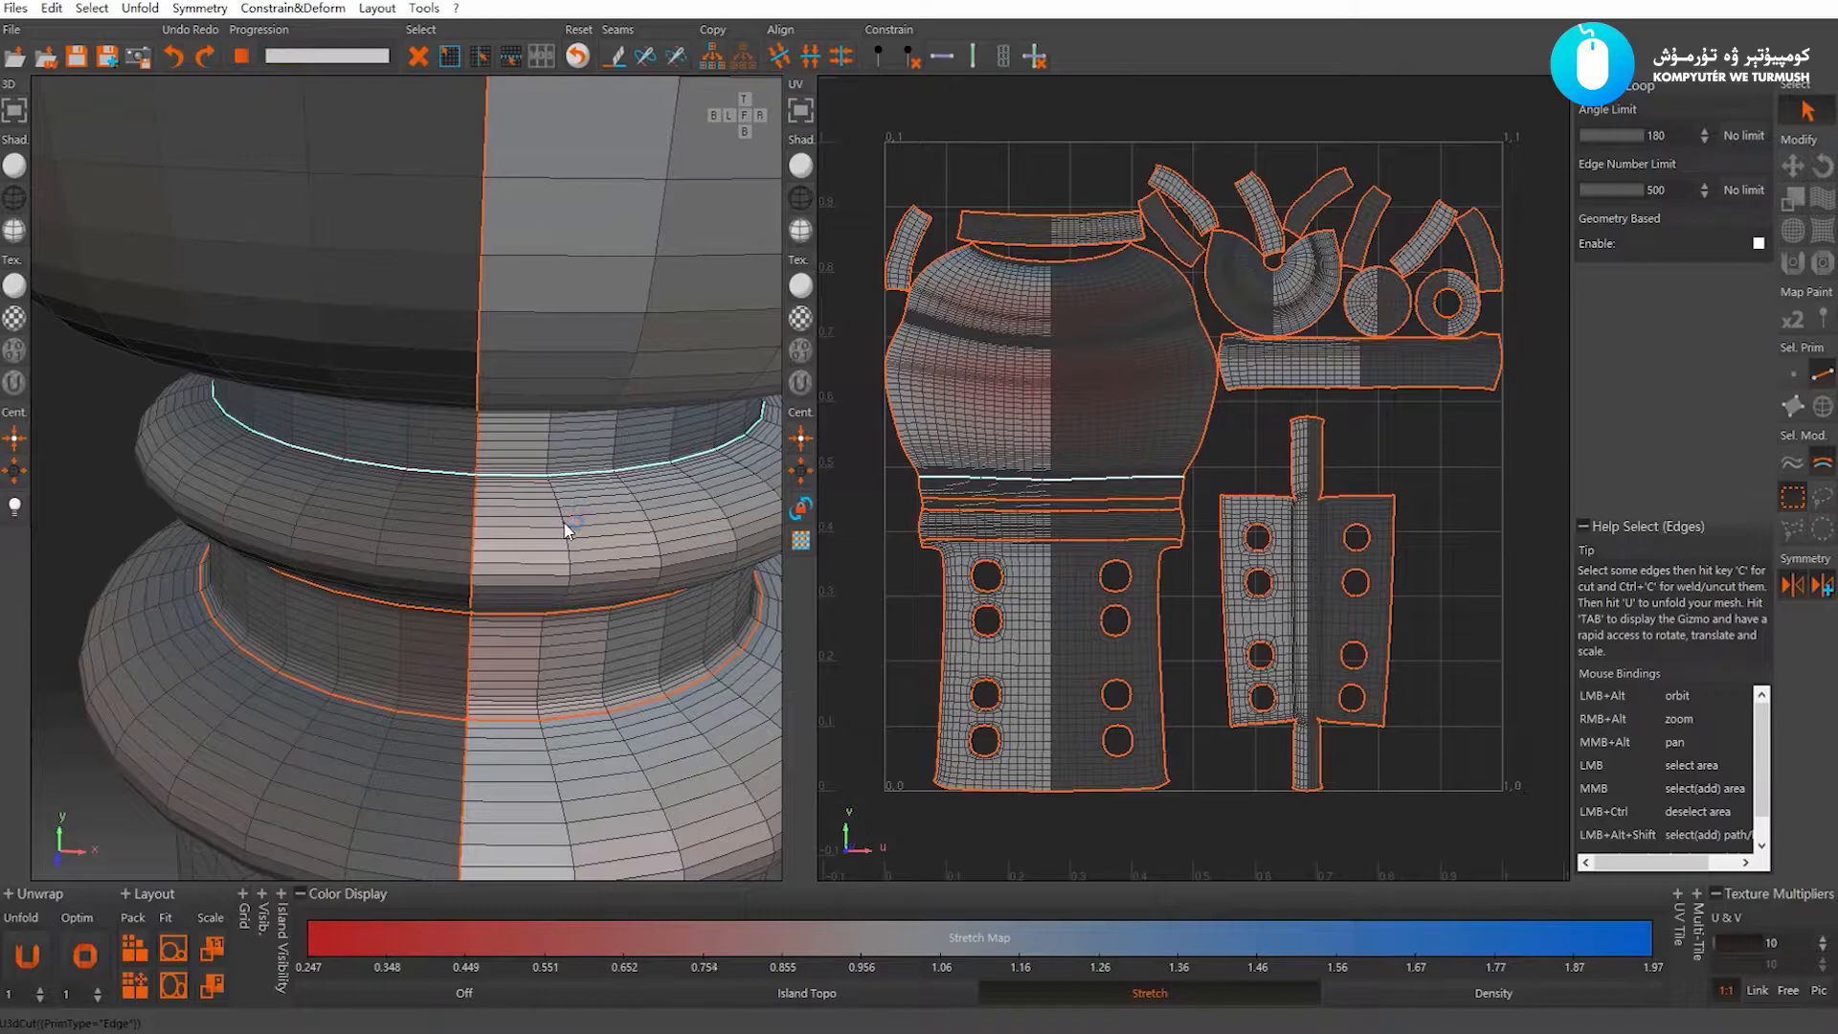
left_click_drag(565, 530, 541, 294, "alt")
left_click_drag(605, 414, 500, 353, "alt")
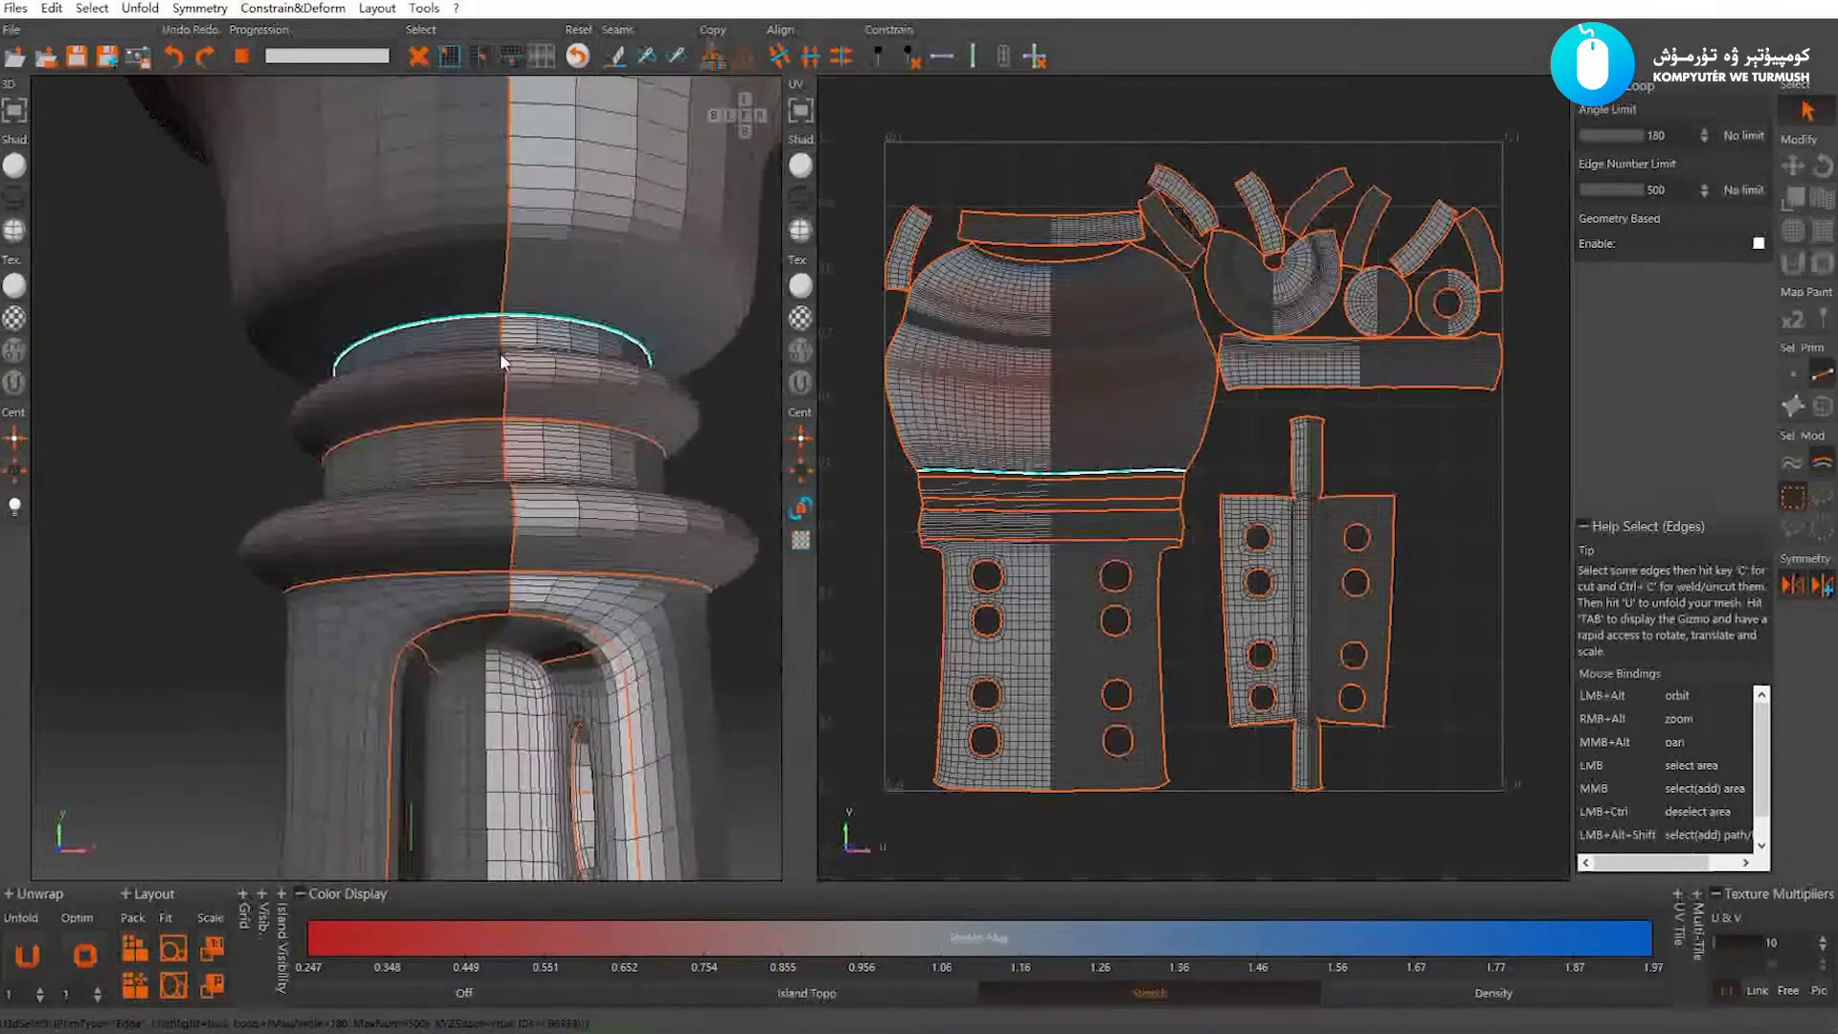
key("ctrl+shift+a")
Cut ring seams along the lower and upper edges of the groove between the head's two discs
left_click_drag(473, 280, 549, 457, "alt")
left_click(556, 457)
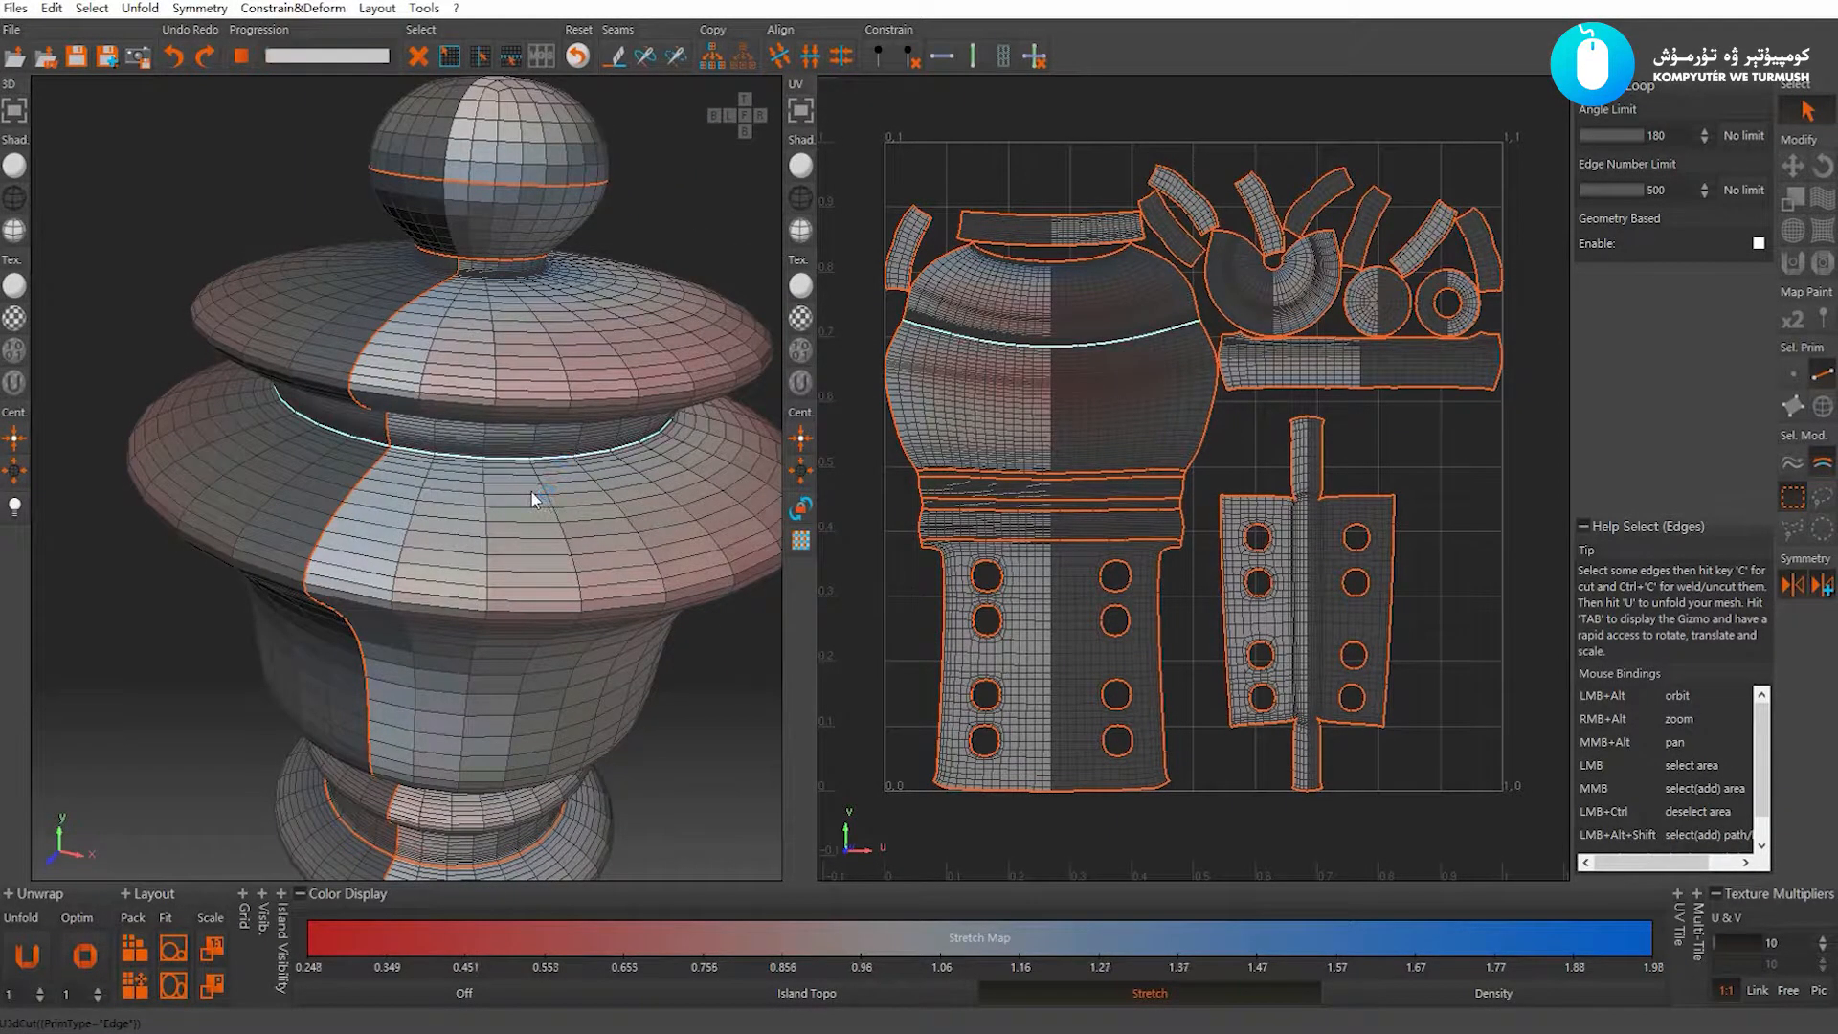
left_click_drag(527, 507, 526, 418, "alt")
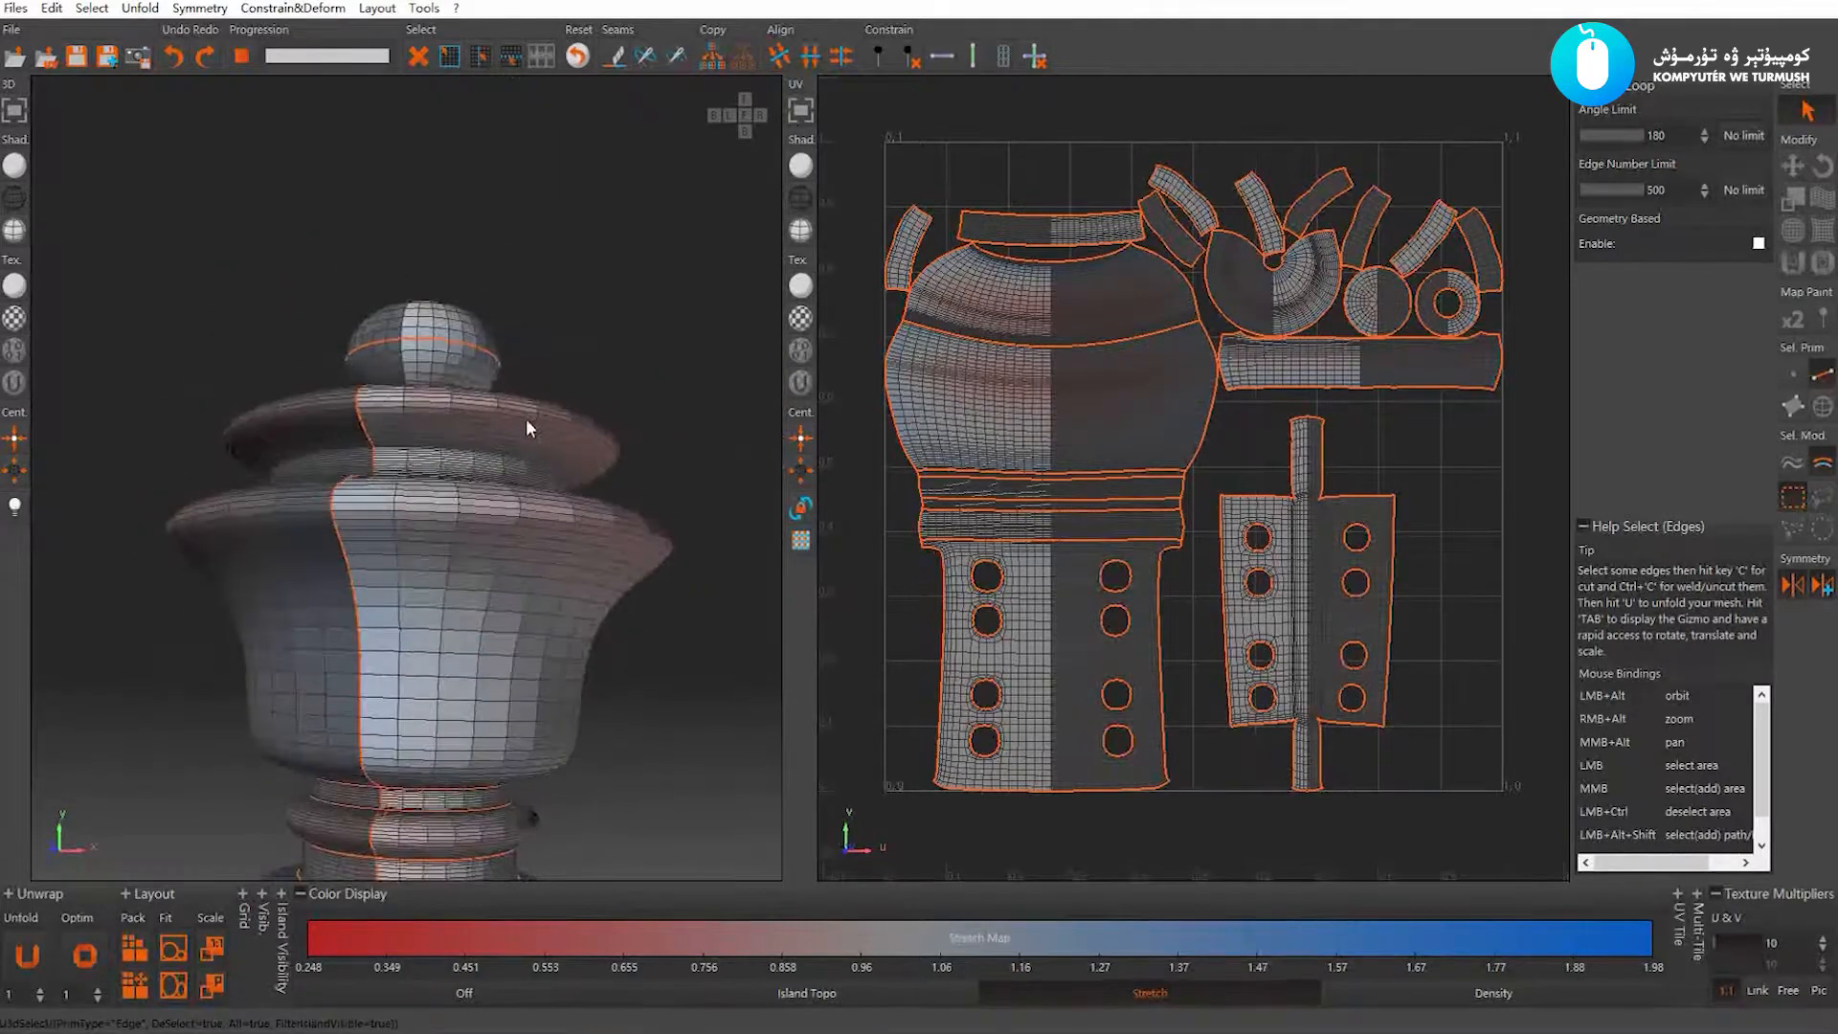
middle_click_drag(526, 416, 411, 547, "alt")
right_click_drag(410, 547, 473, 592, "alt")
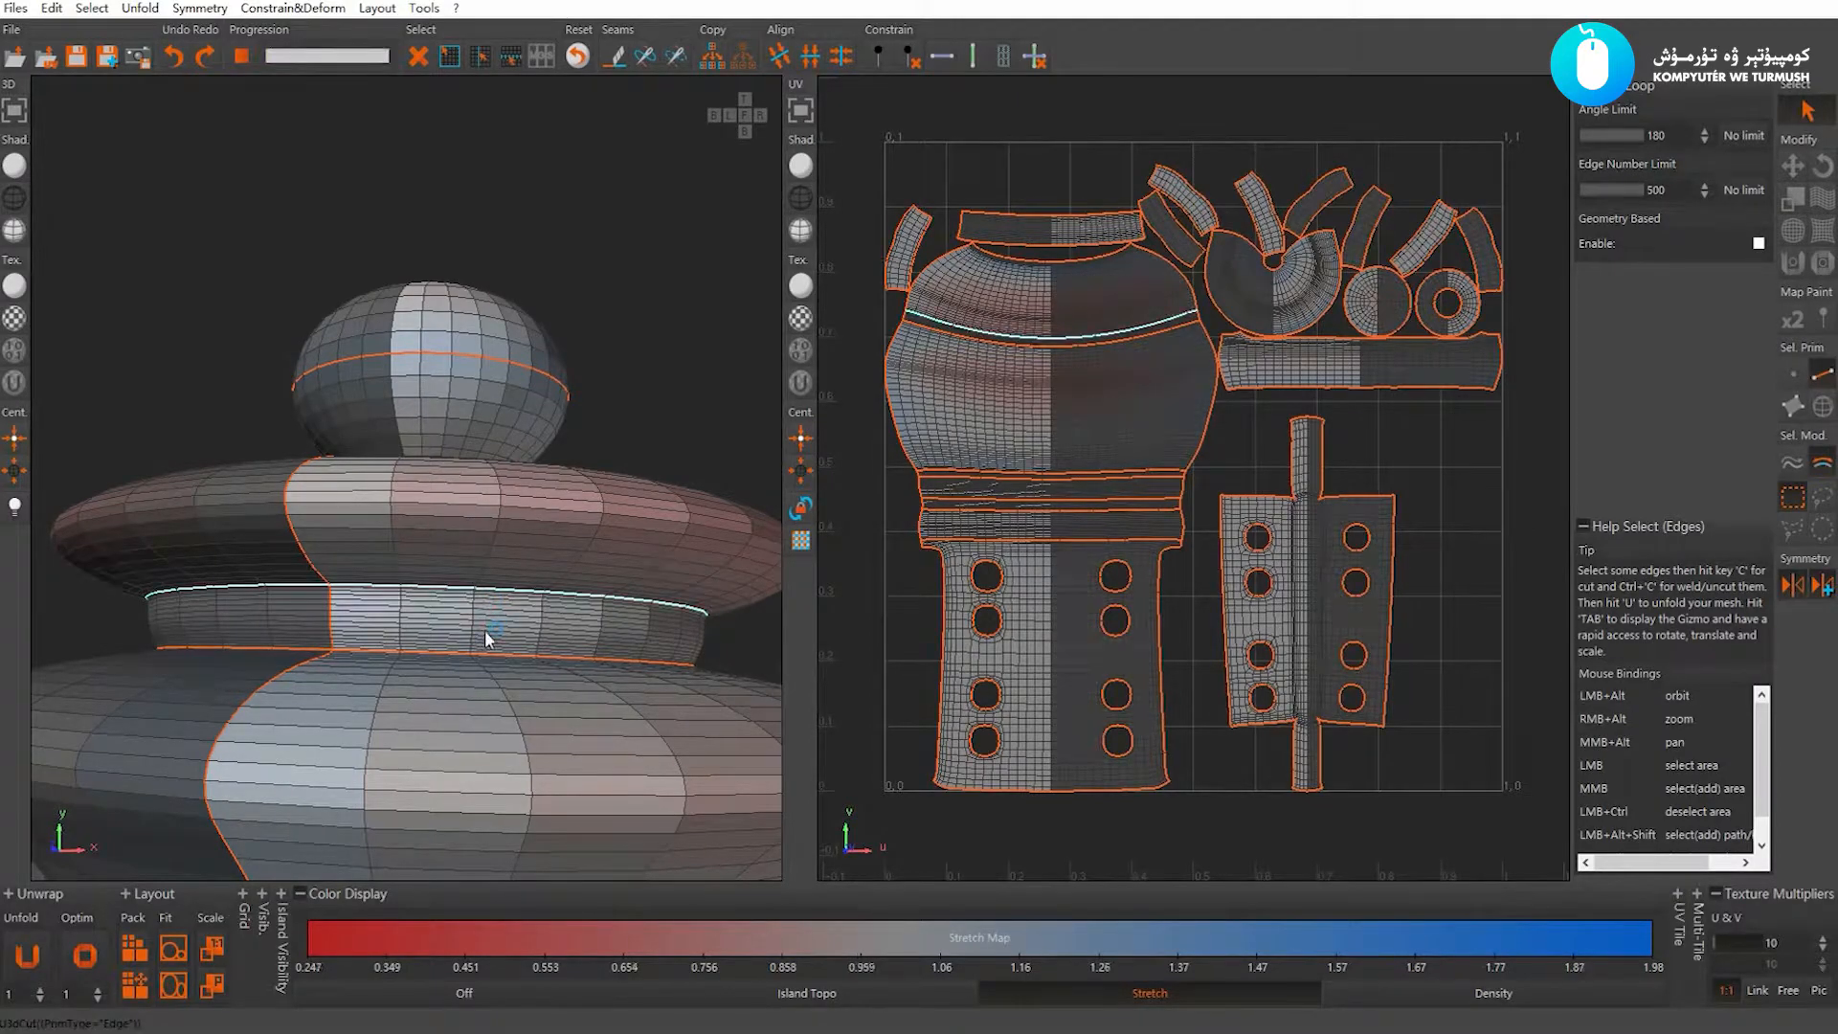
left_click(484, 632)
Unfold the pegbox along the new ring seams and pack all islands into the UV tile
right_click_drag(481, 630, 425, 607, "alt")
left_click_drag(425, 607, 452, 686, "alt")
right_click_drag(452, 686, 369, 596, "alt")
left_click_drag(413, 618, 486, 569, "alt")
right_click_drag(487, 568, 413, 582, "alt")
key("u")
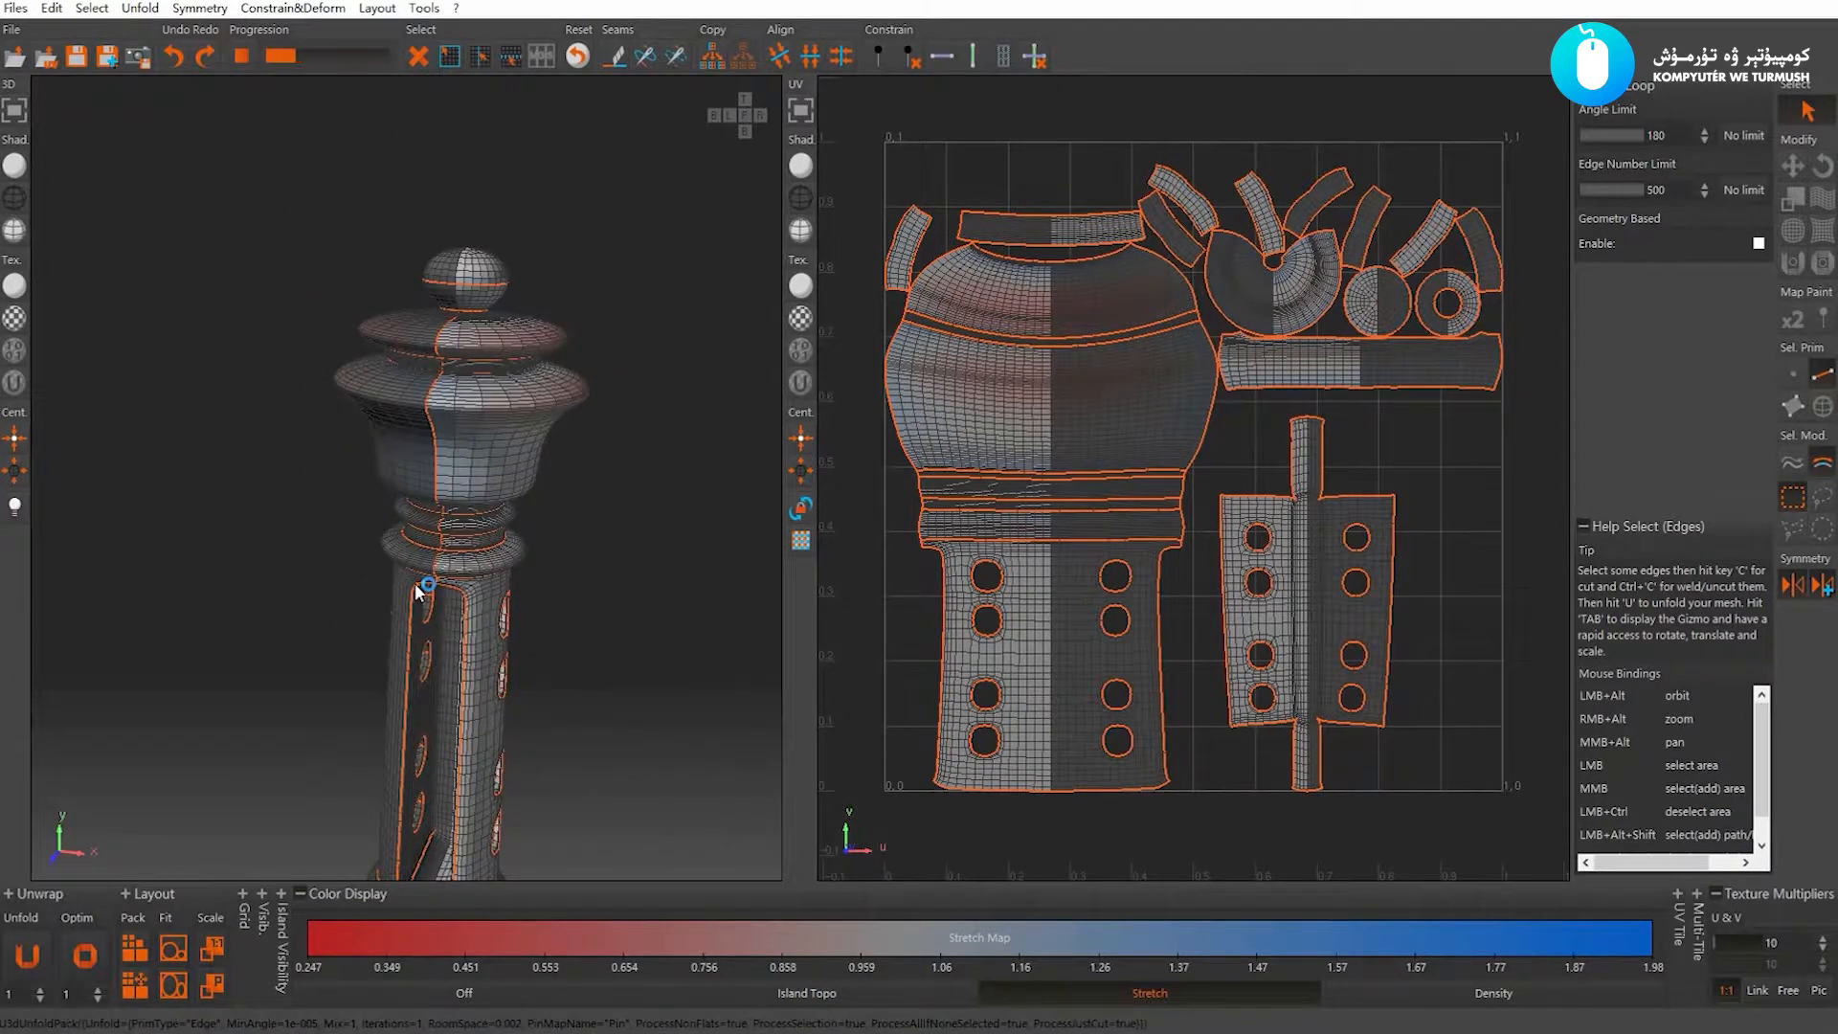
key("p")
Check which part of the model the red-tinted curved island belongs to by selecting its middle edges, then clear the selection
left_click(1126, 494)
right_click_drag(1129, 492, 1252, 448, "alt")
left_click(1252, 448)
left_click_drag(1182, 542, 1304, 365)
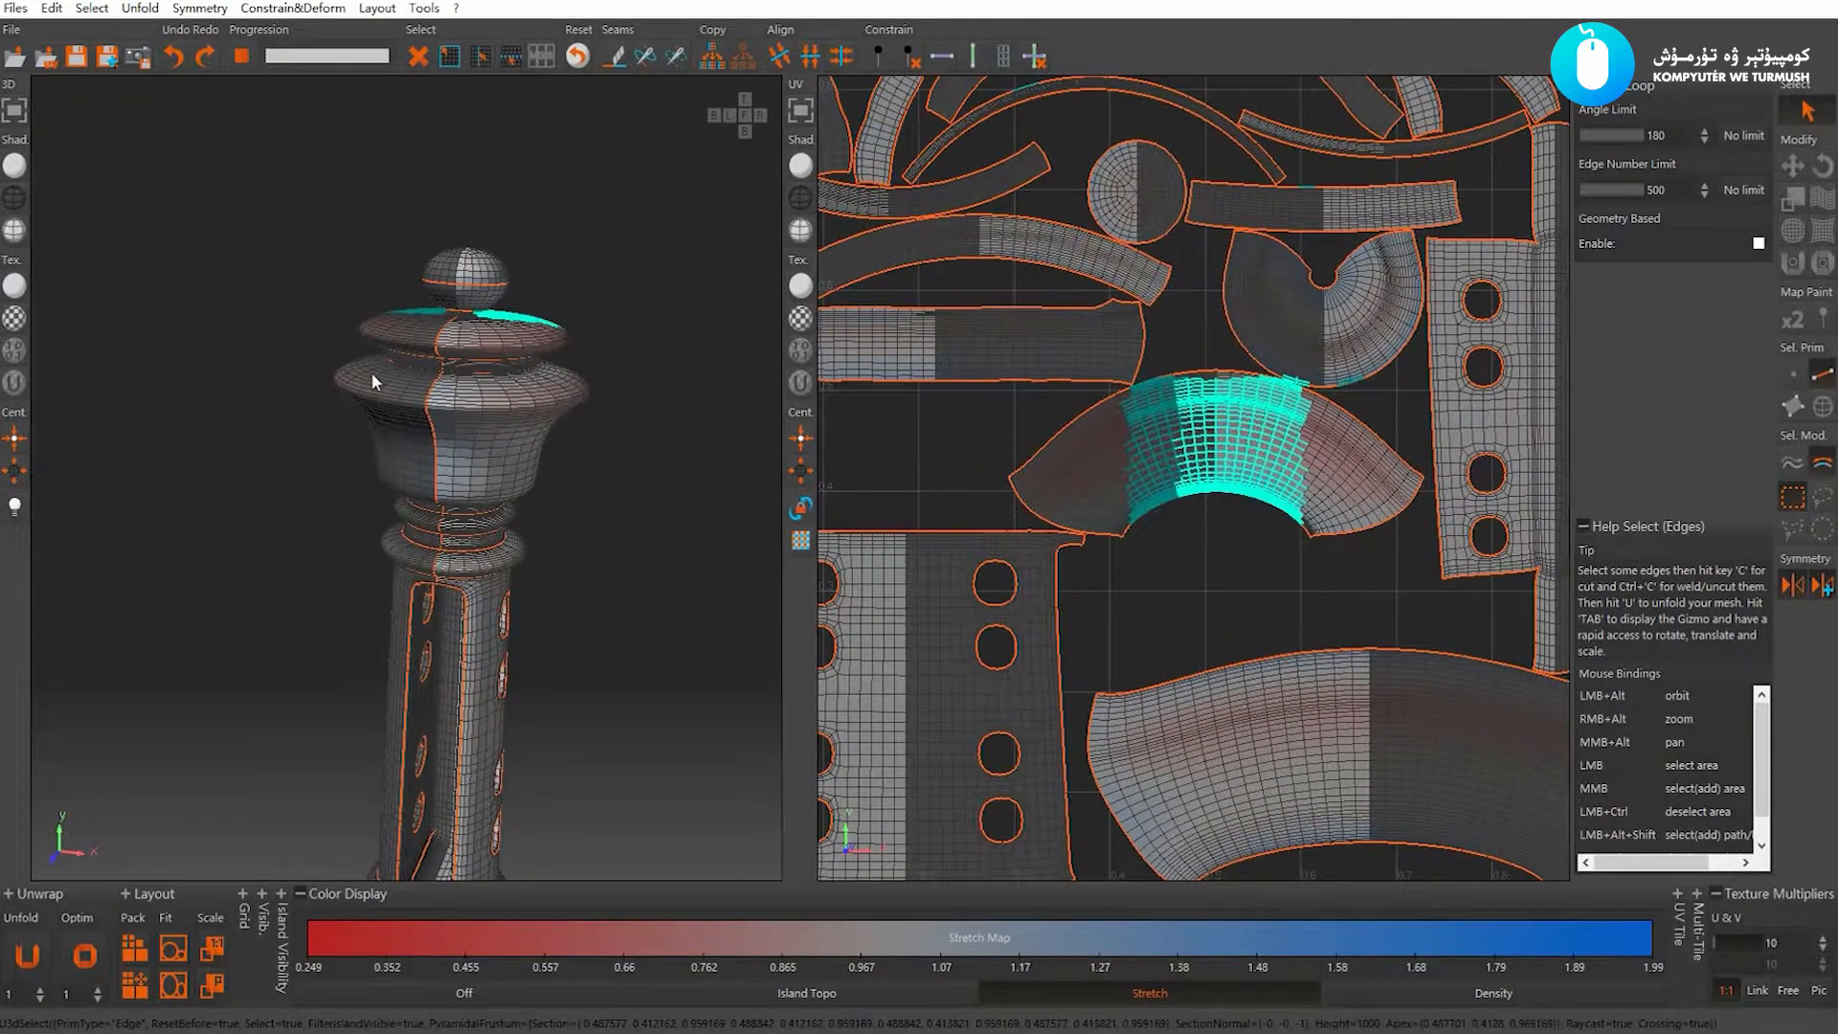
left_click_drag(371, 372, 425, 455, "alt")
left_click(436, 444)
Cut a ring seam around the widest edge of the upper disc below the finial ball
right_click_drag(425, 456, 606, 485, "alt")
left_click_drag(605, 485, 595, 395, "alt")
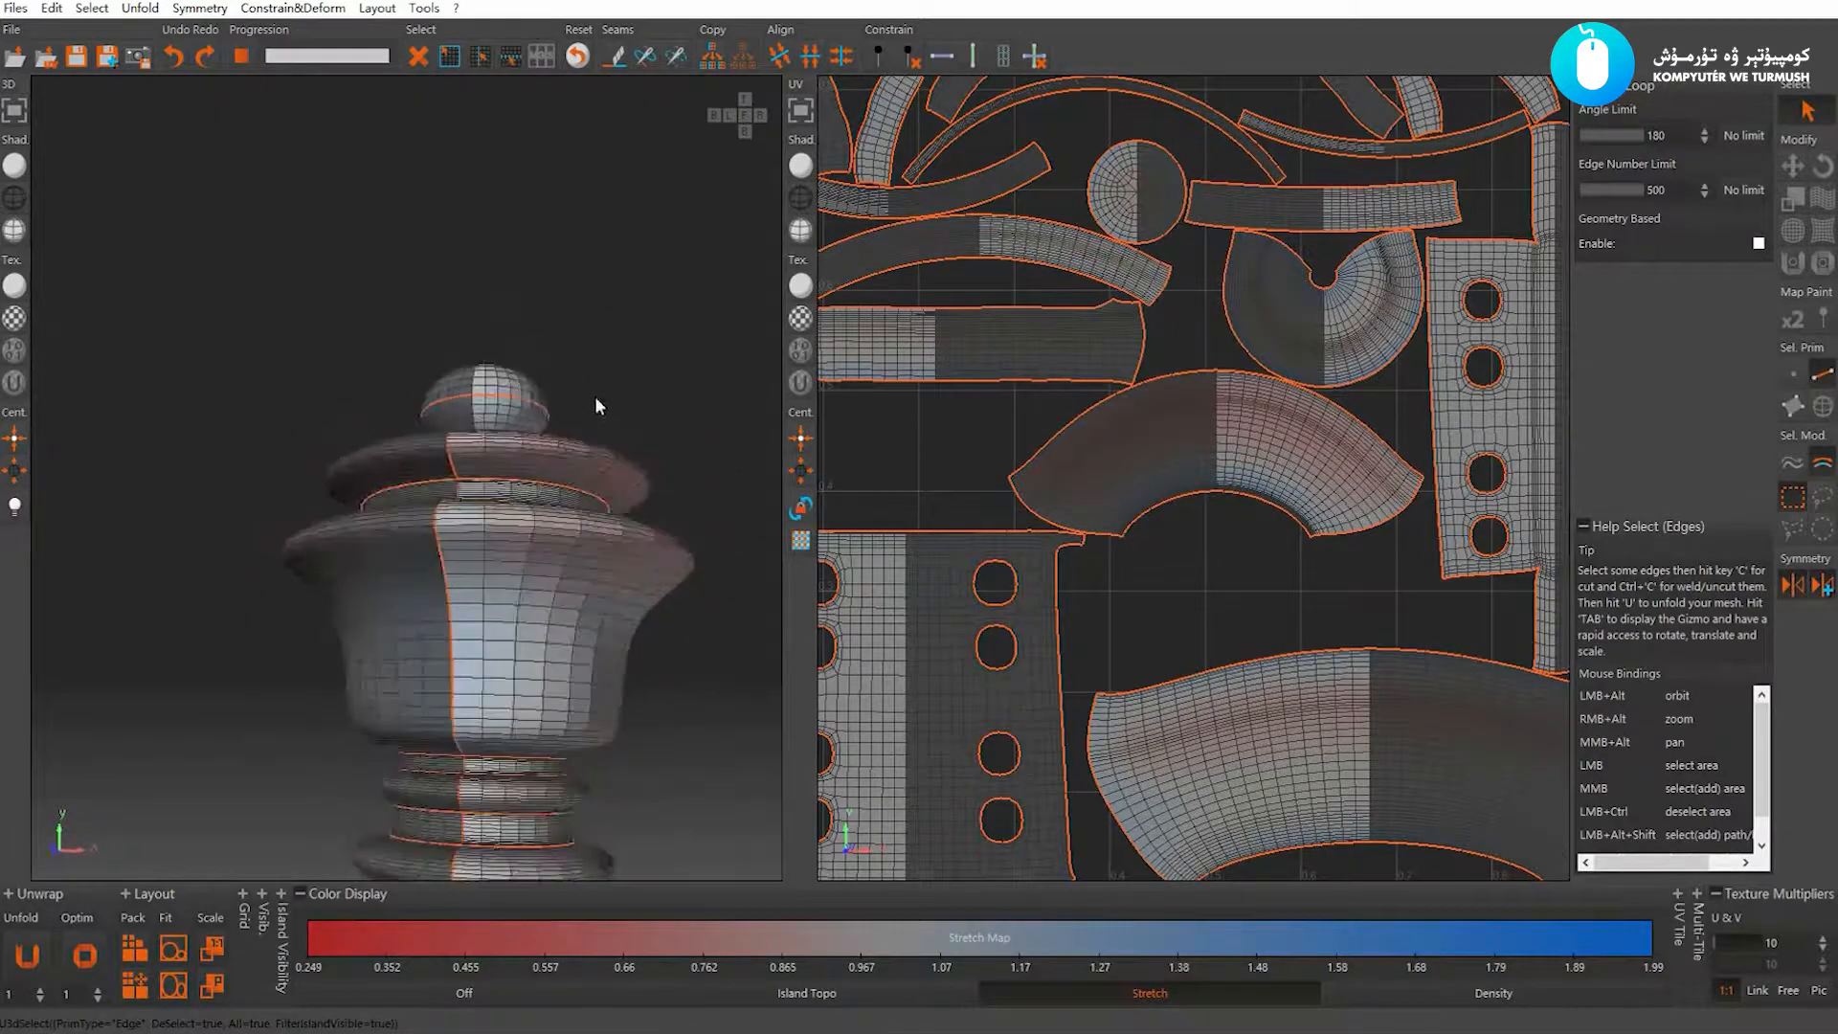
right_click_drag(594, 394, 599, 565, "alt")
left_click_drag(600, 565, 520, 534, "alt")
right_click_drag(520, 533, 533, 542, "alt")
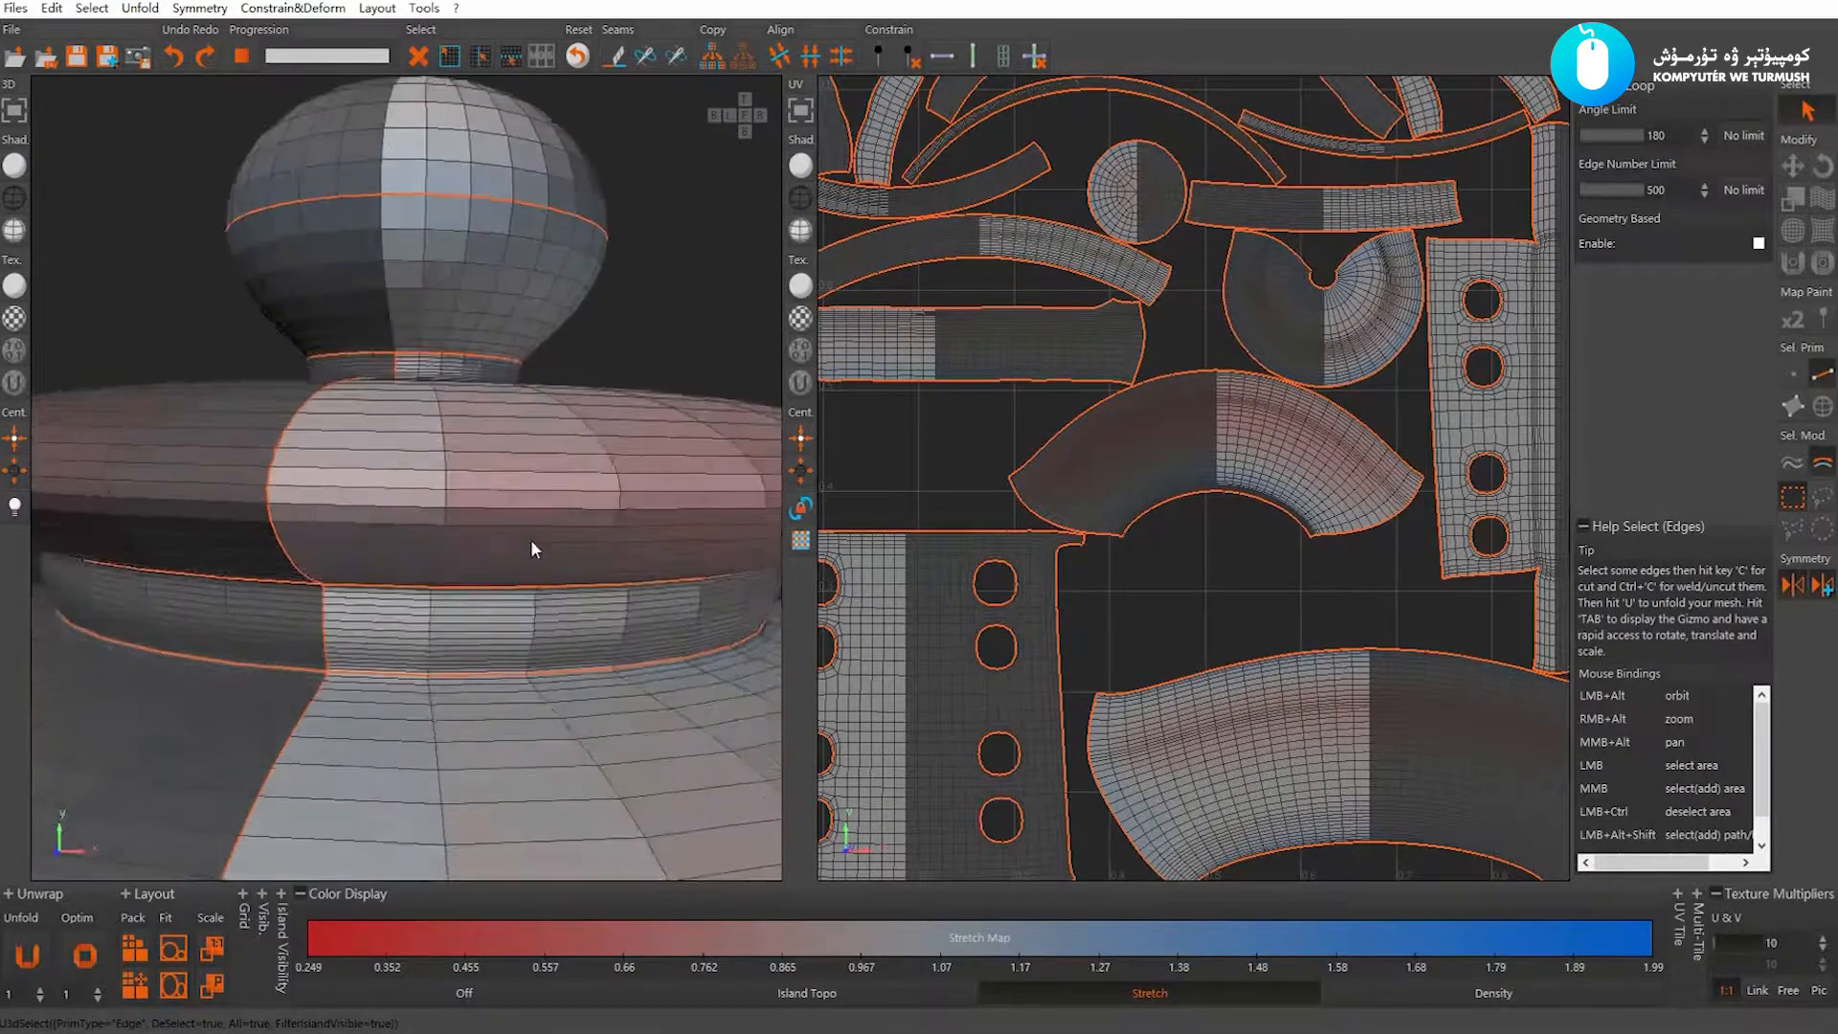
left_click_drag(533, 542, 496, 528, "alt")
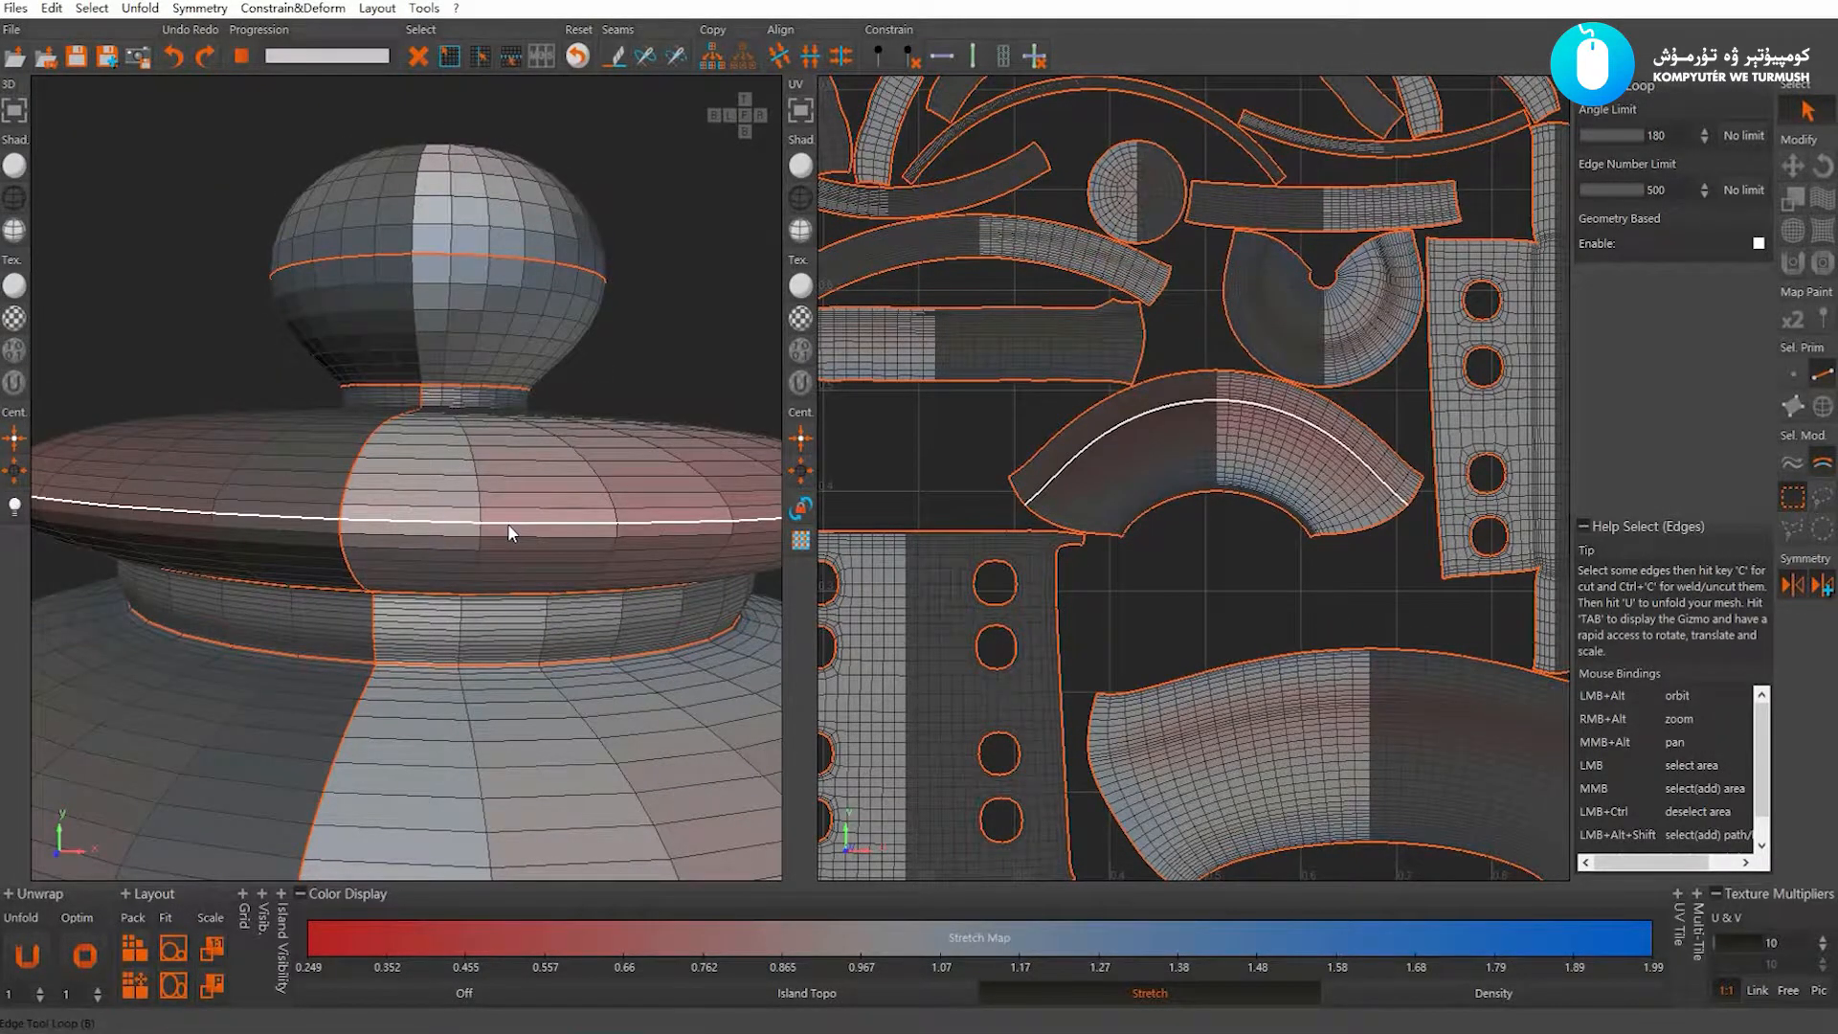
left_click(509, 523)
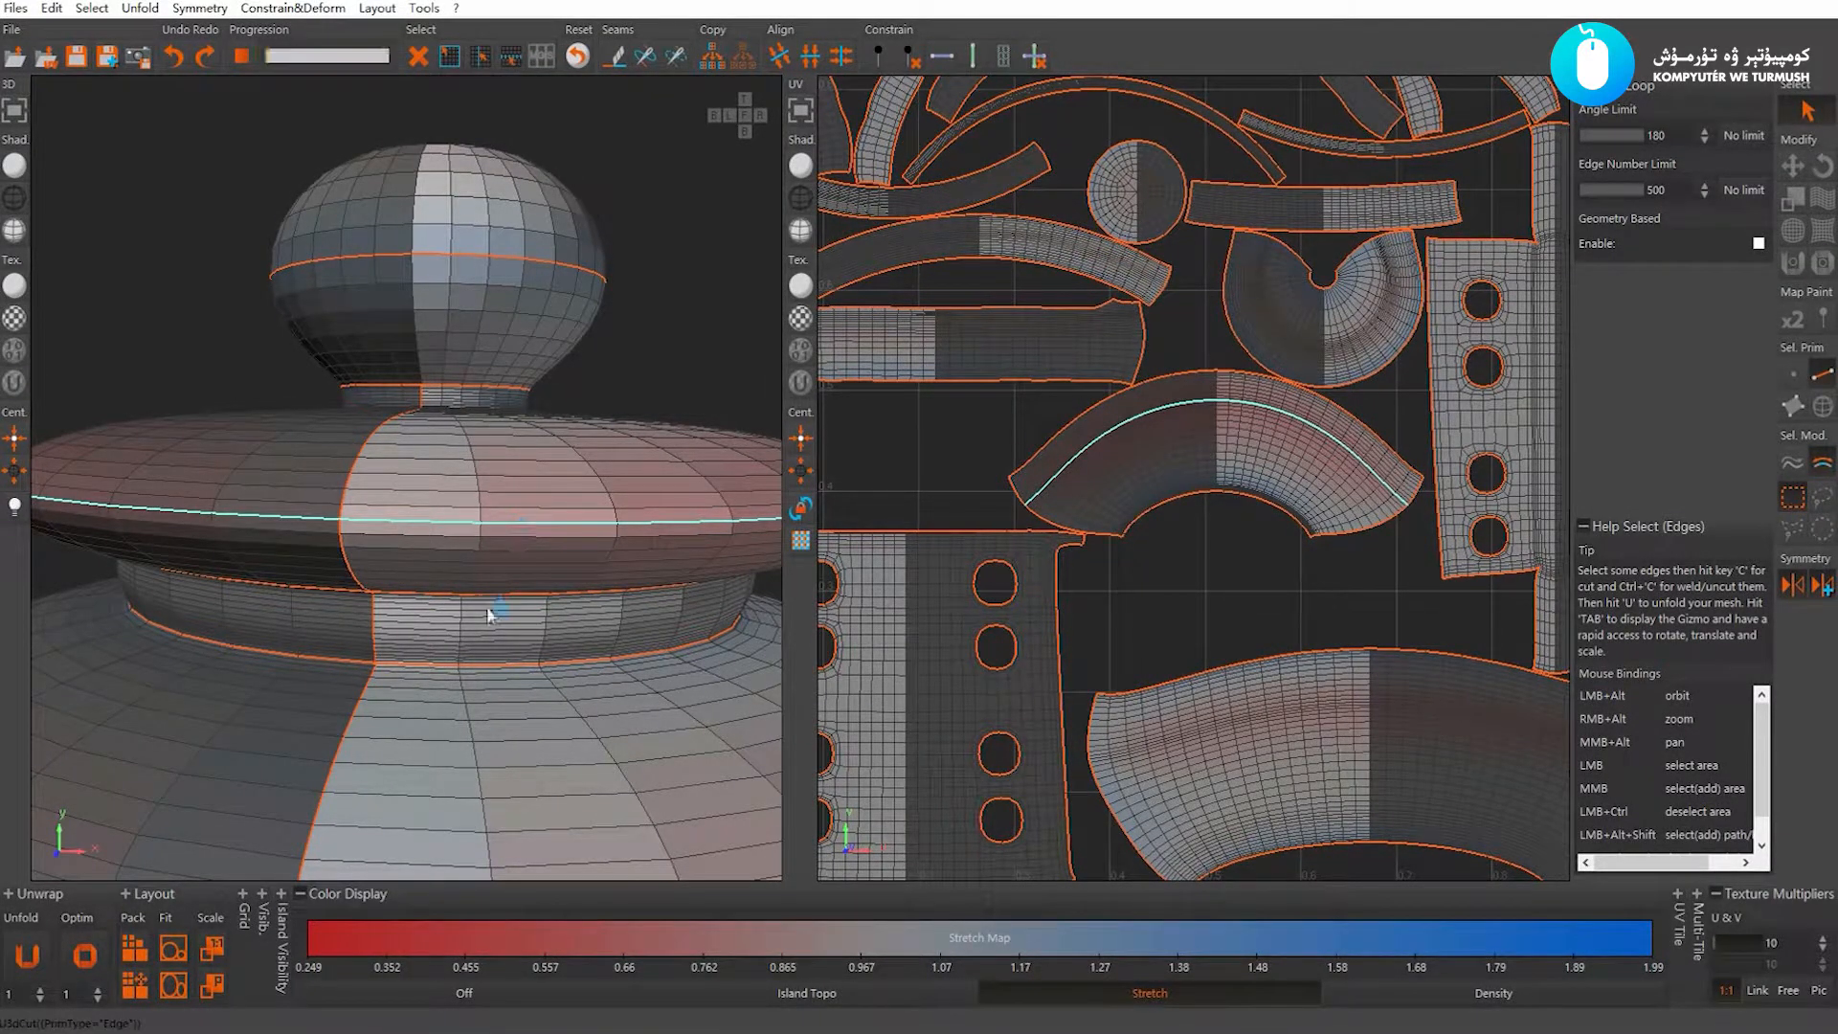
Weld the vertical seams across the upper disc's top face and underside, leaving its ring seams cut
left_click_drag(493, 607, 423, 551, "alt")
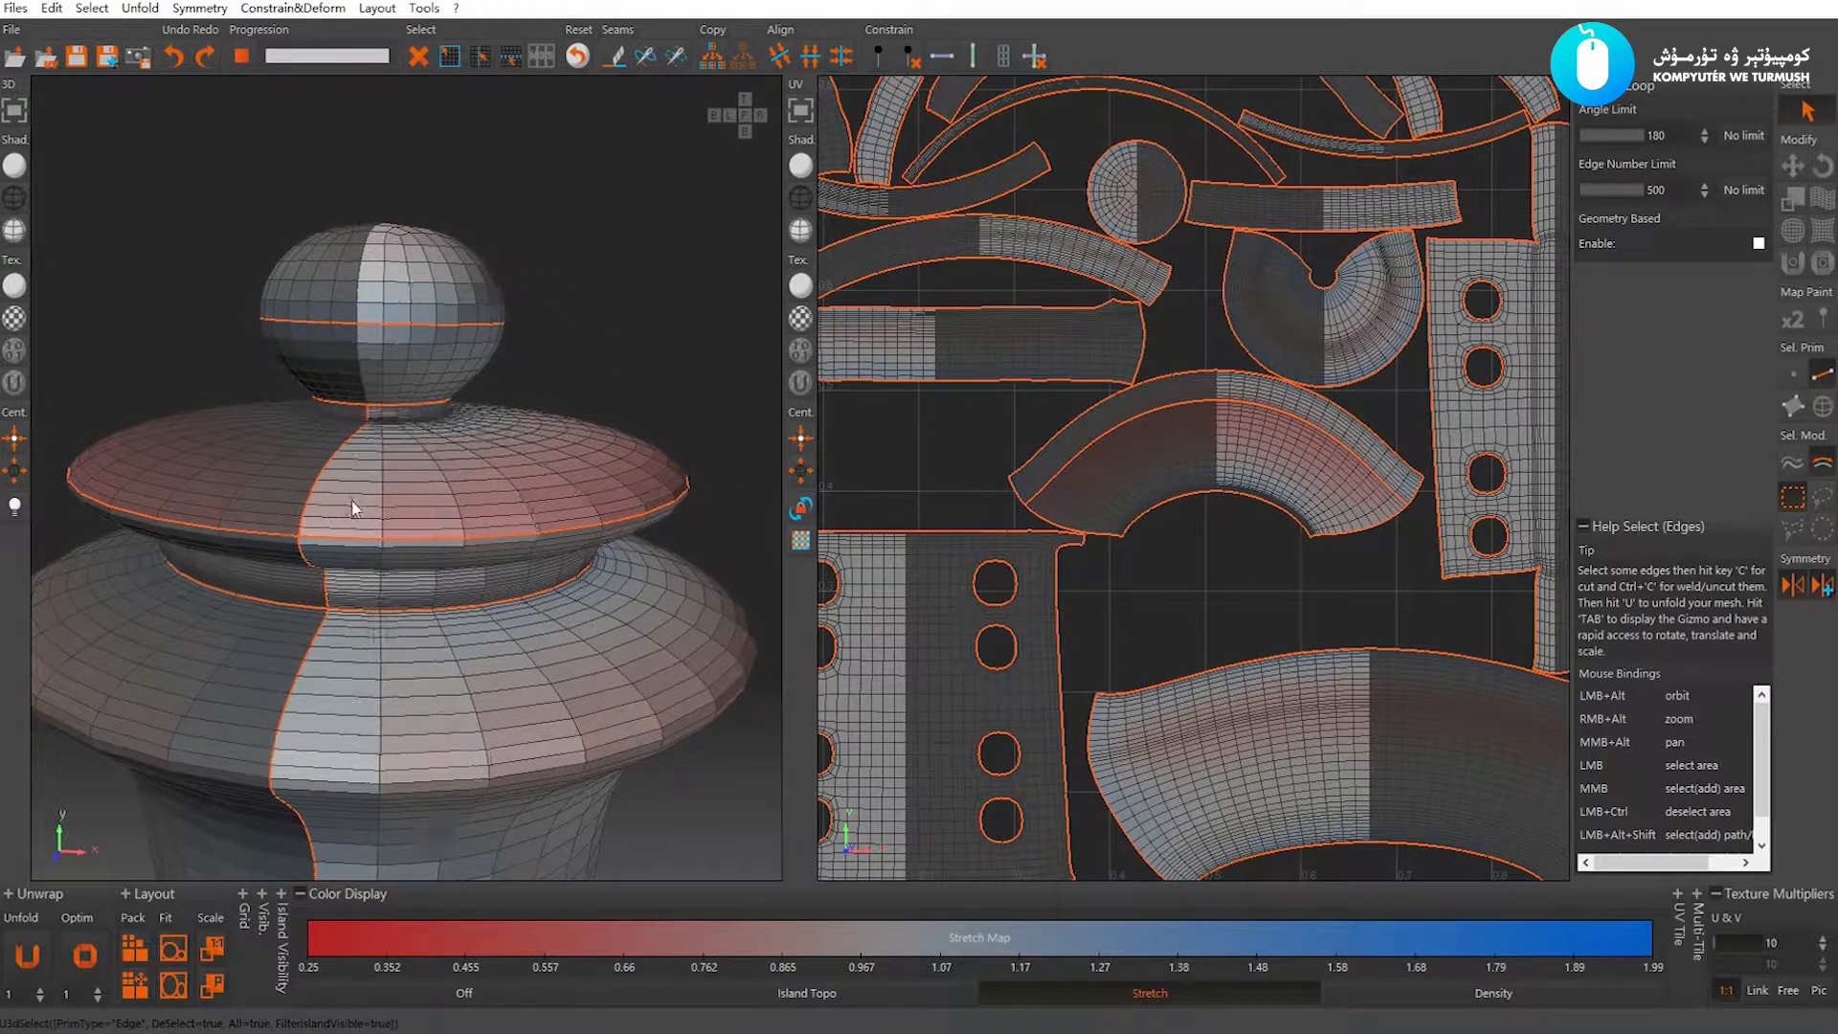
scroll(349, 496, "up", 2)
scroll(354, 504, "up", 5)
scroll(360, 514, "up", 4)
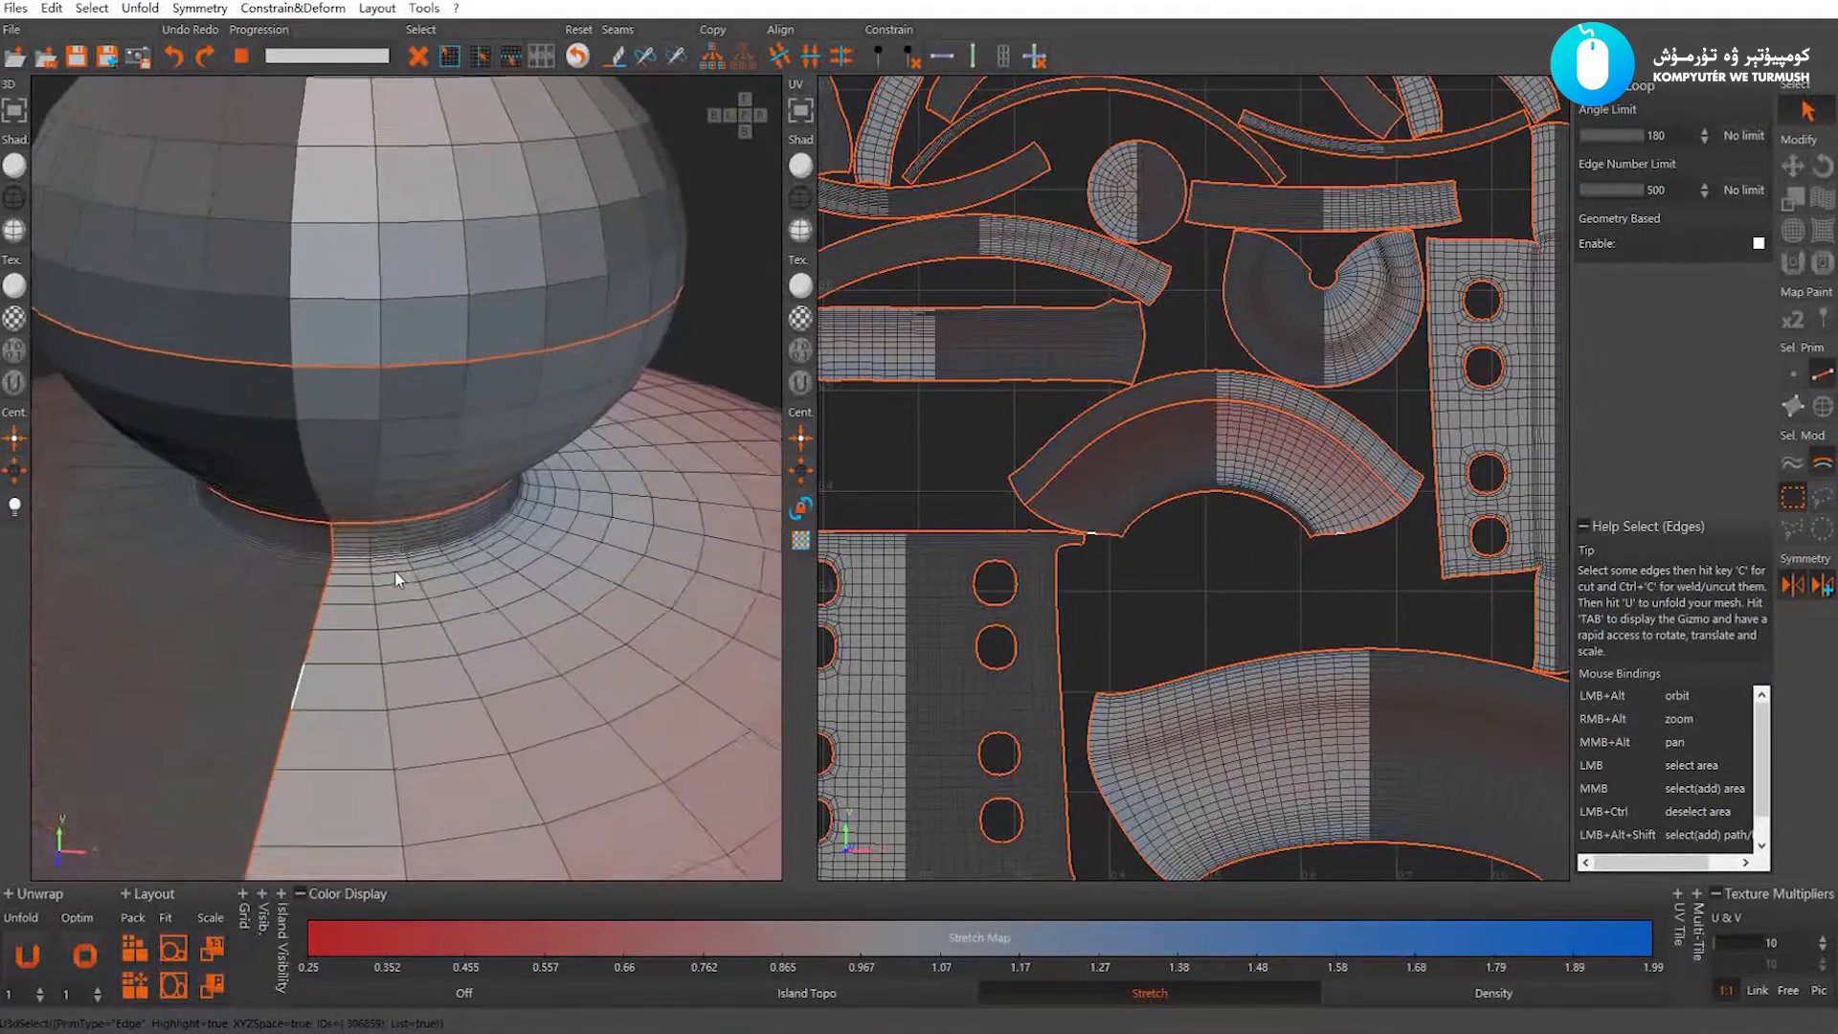
left_click(324, 598)
scroll(387, 584, "down", 6)
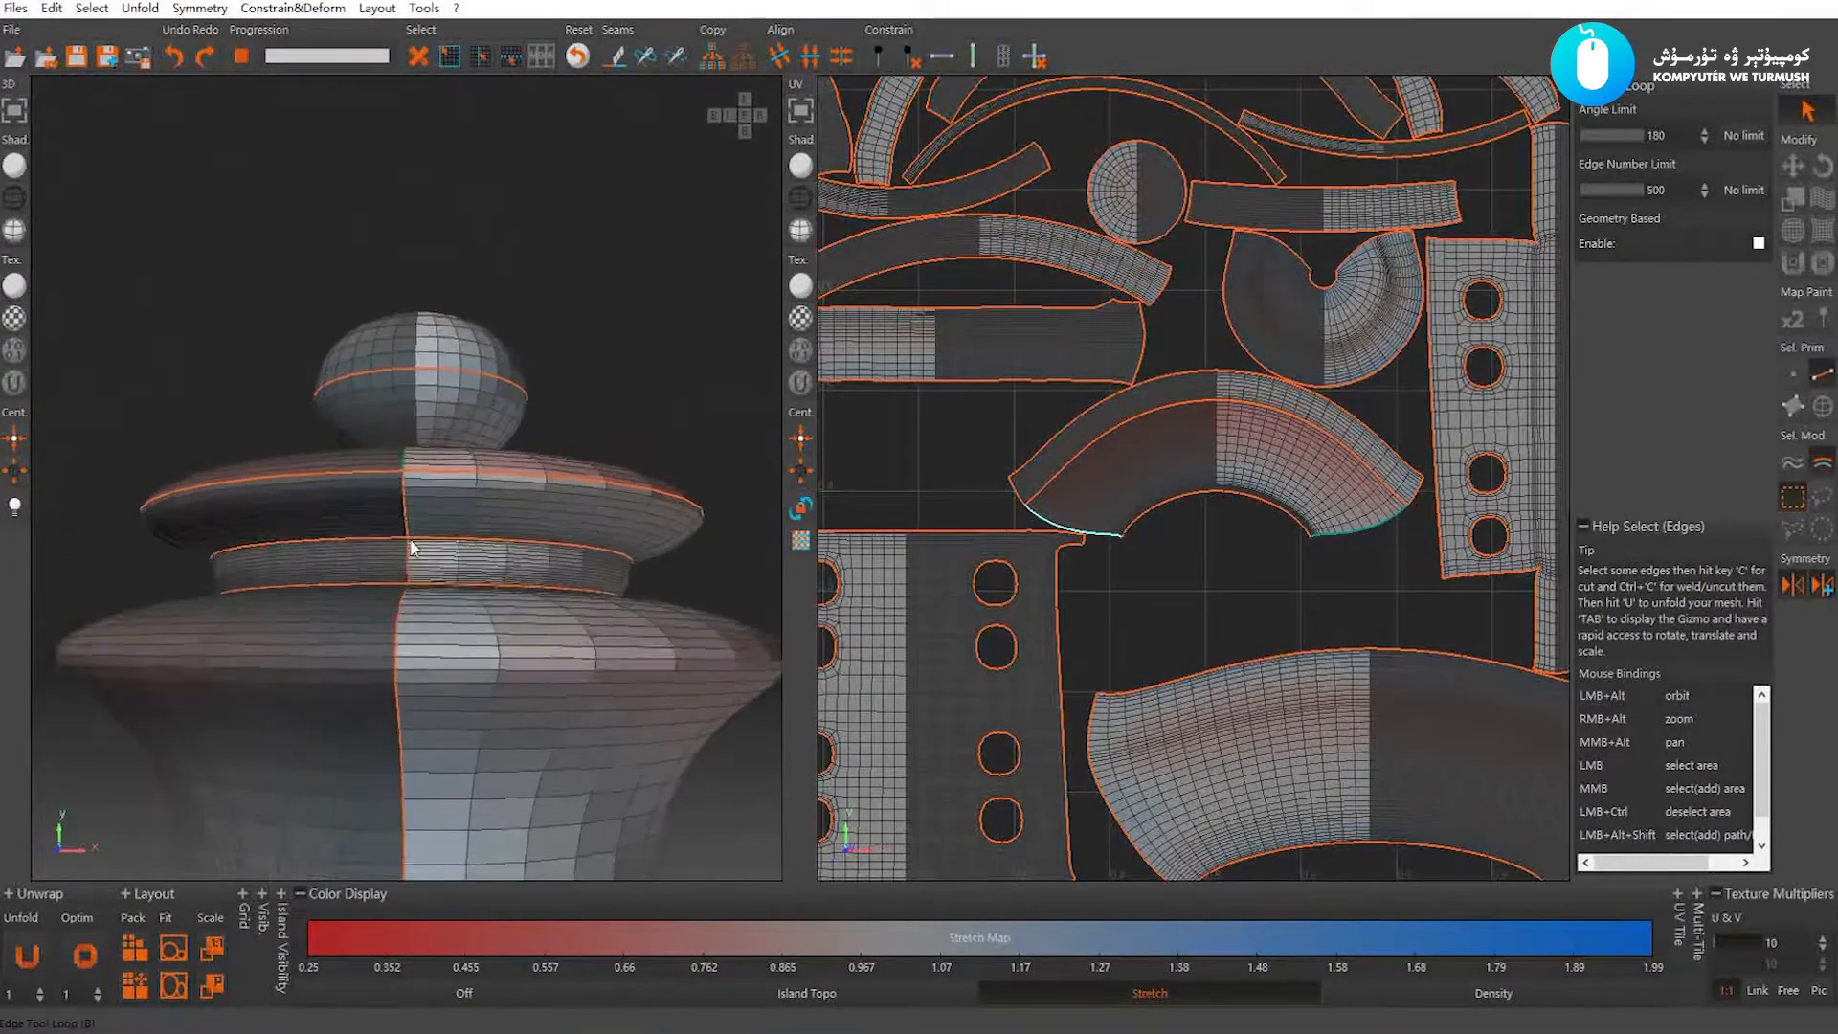
scroll(412, 548, "up", 2)
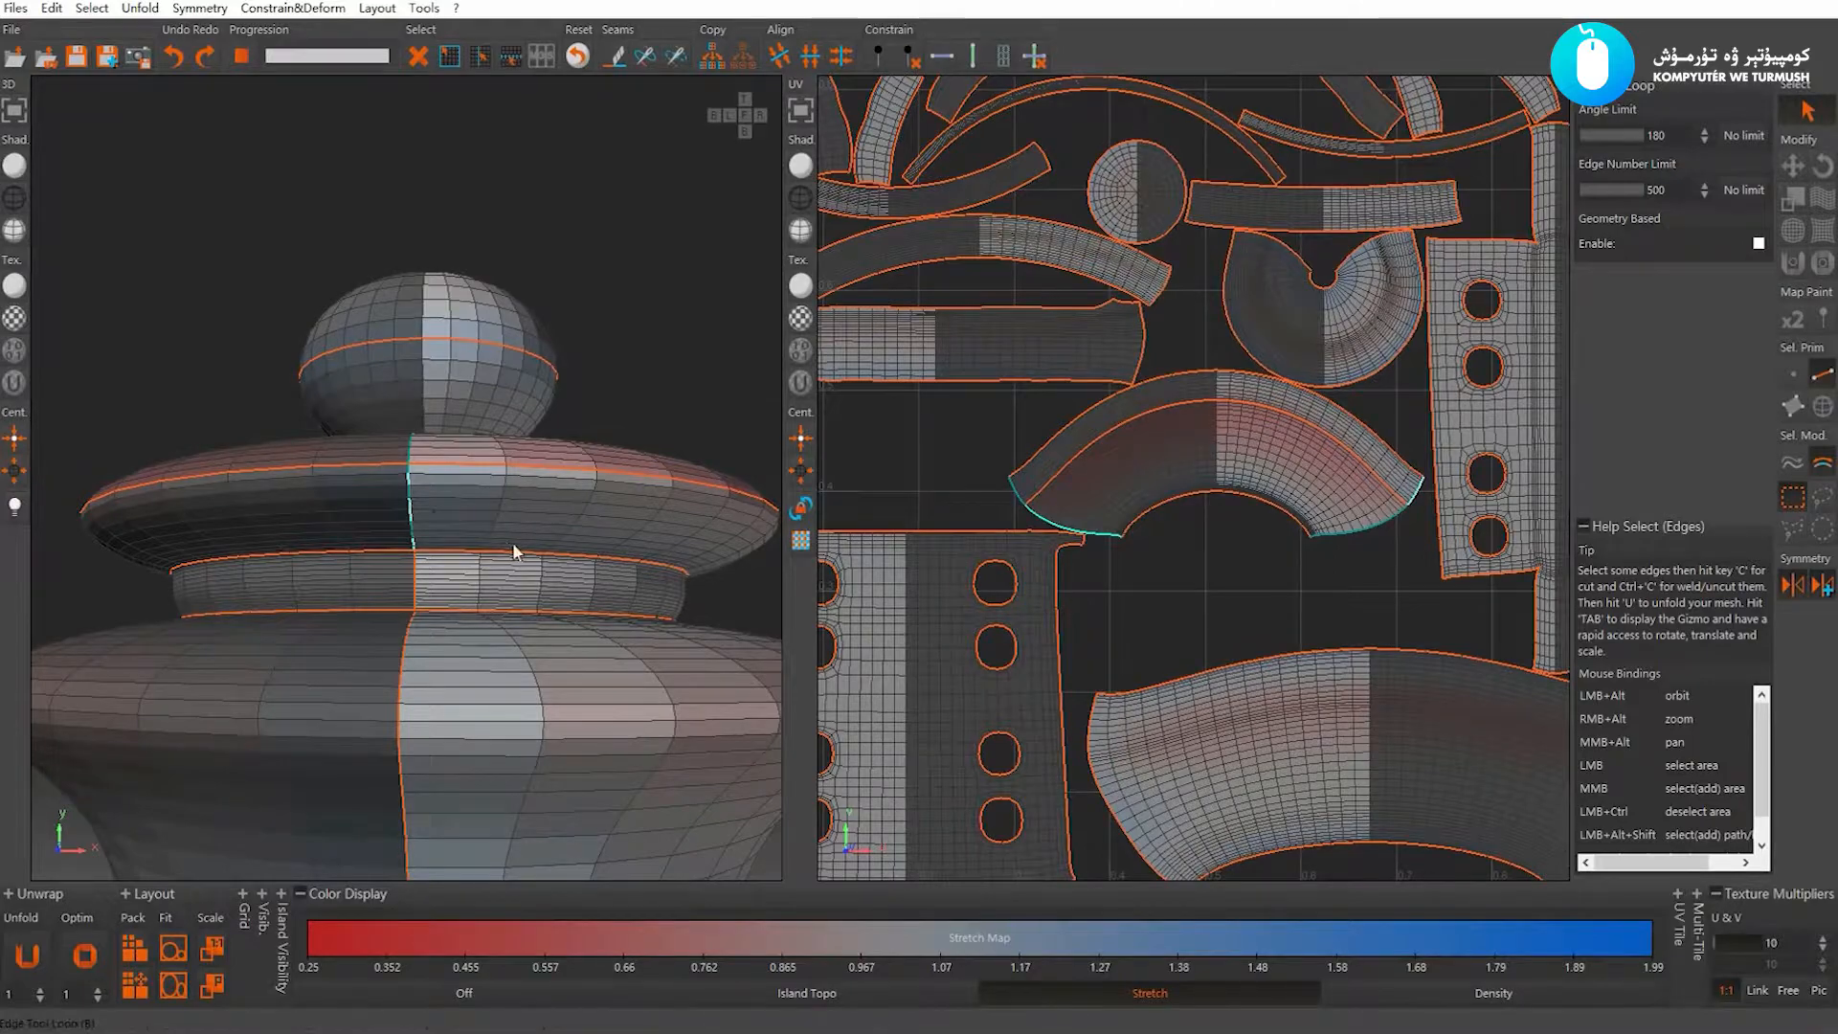
key("ctrl+c")
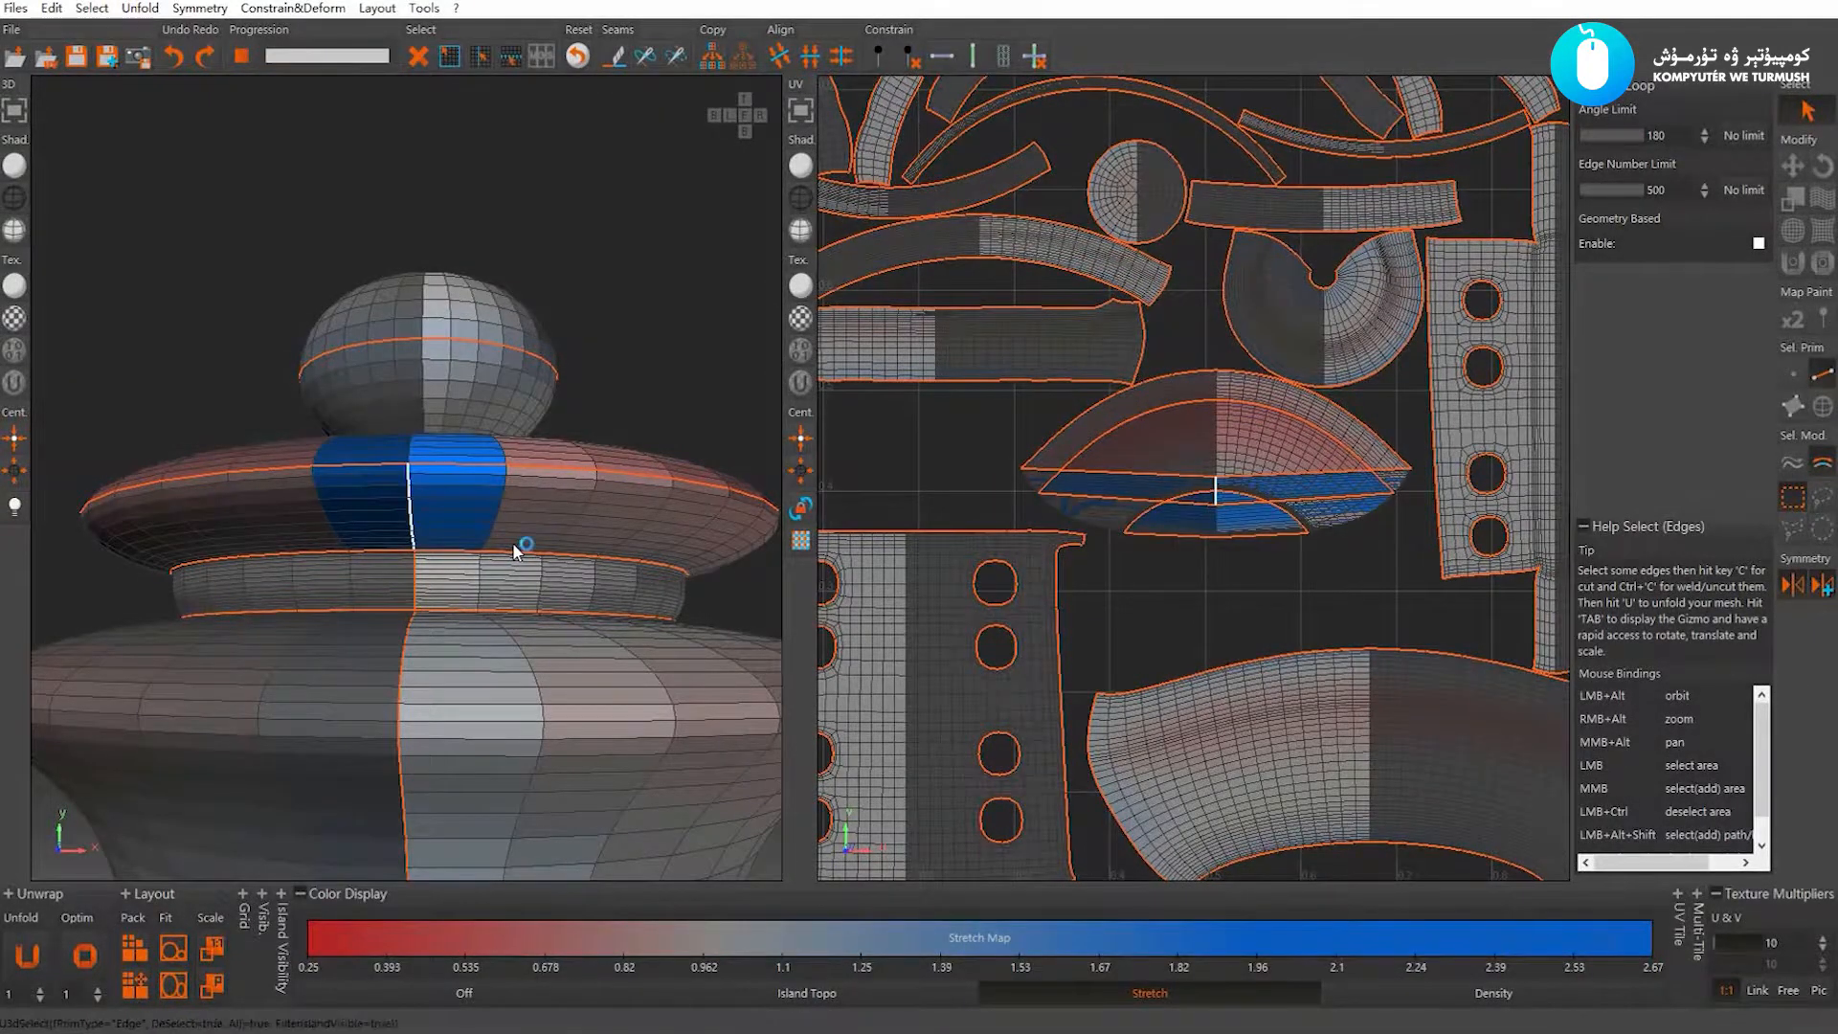
Unfold the upper disc's welded islands and repack all islands into the UV tile
key("u")
key("p")
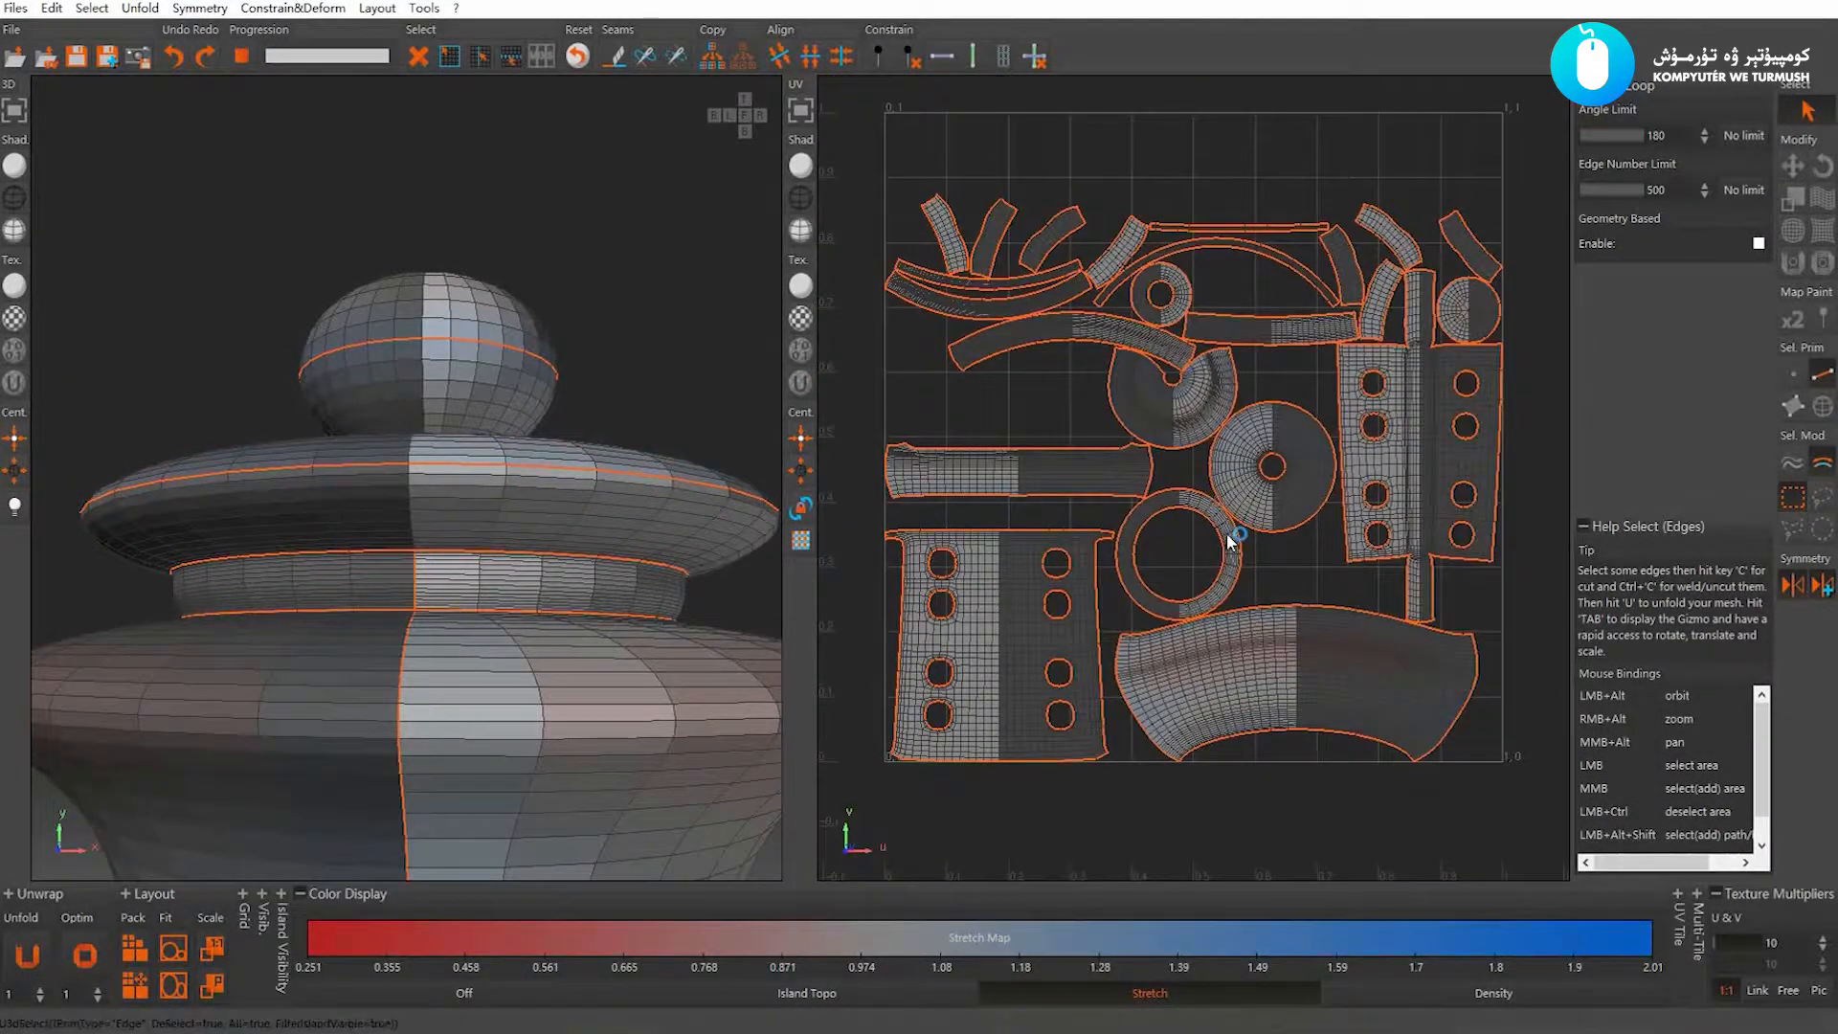
scroll(1221, 522, "up", 4)
middle_click_drag(1232, 541, 1233, 456, "alt")
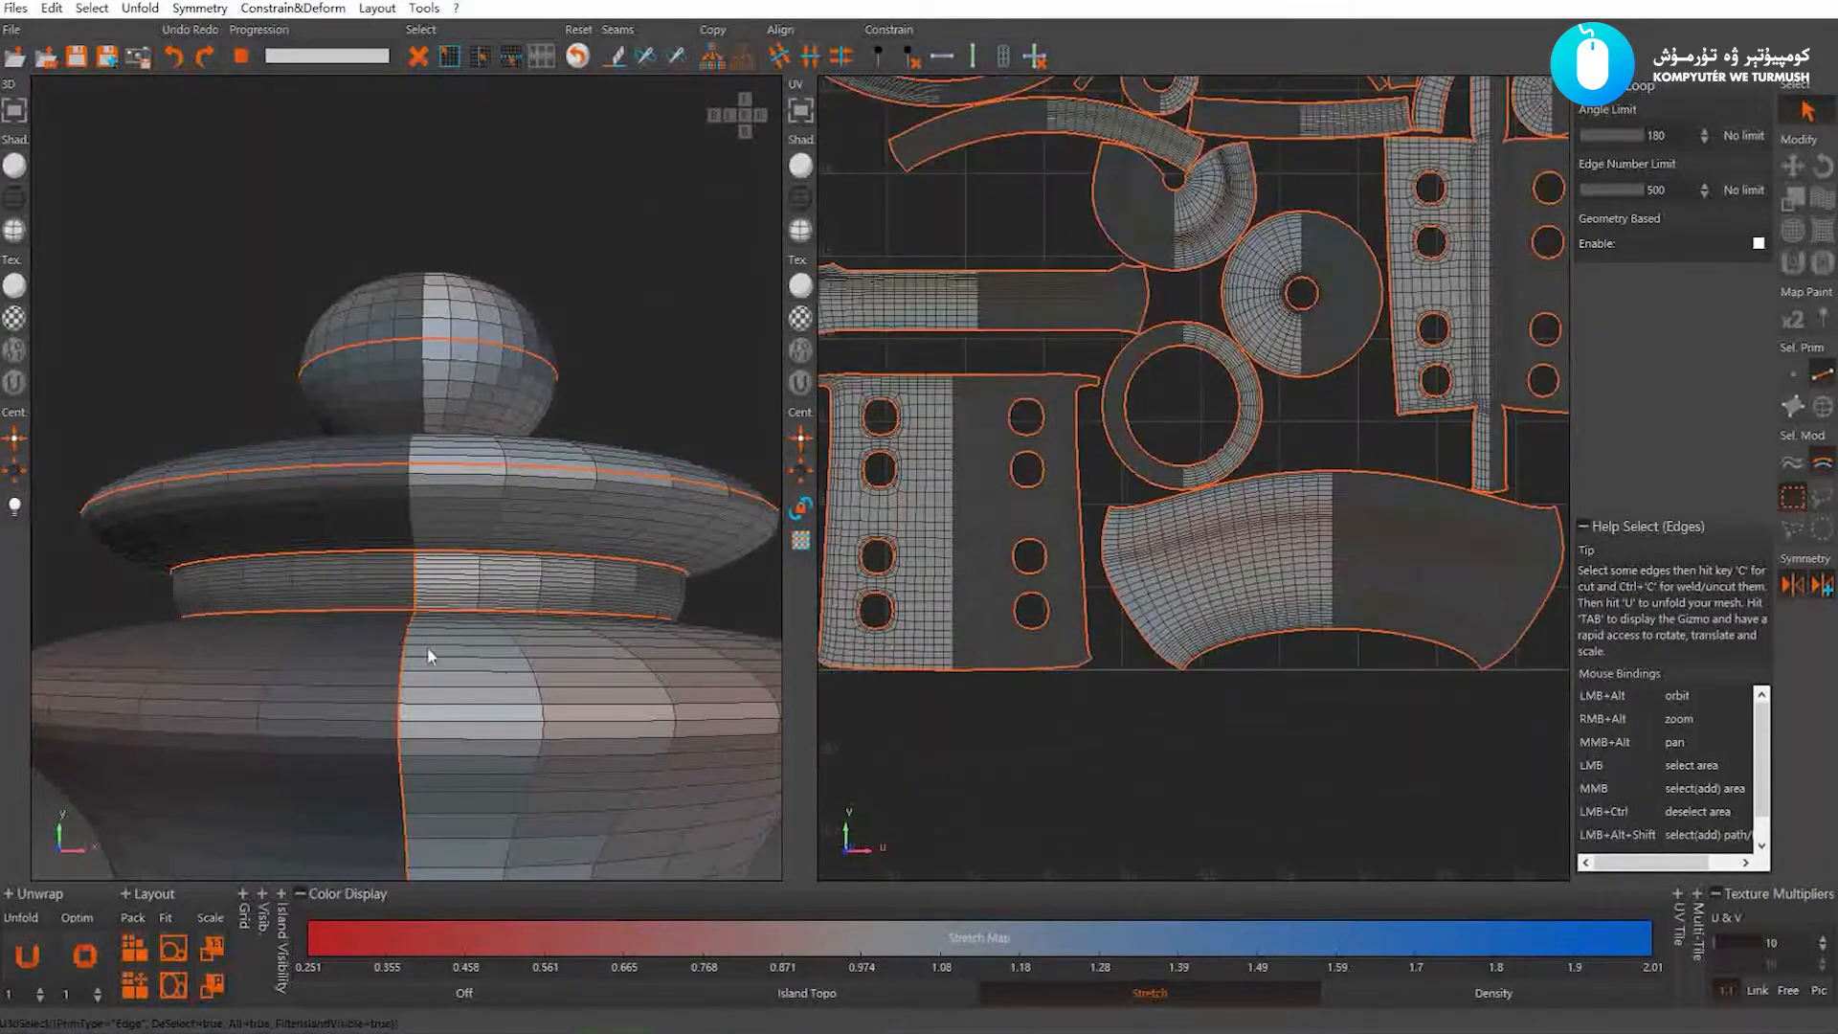
Cut a ring seam around the widest edge of the lower, flared disc
scroll(427, 646, "down", 5)
middle_click_drag(522, 843, 486, 567, "alt")
scroll(484, 565, "up", 4)
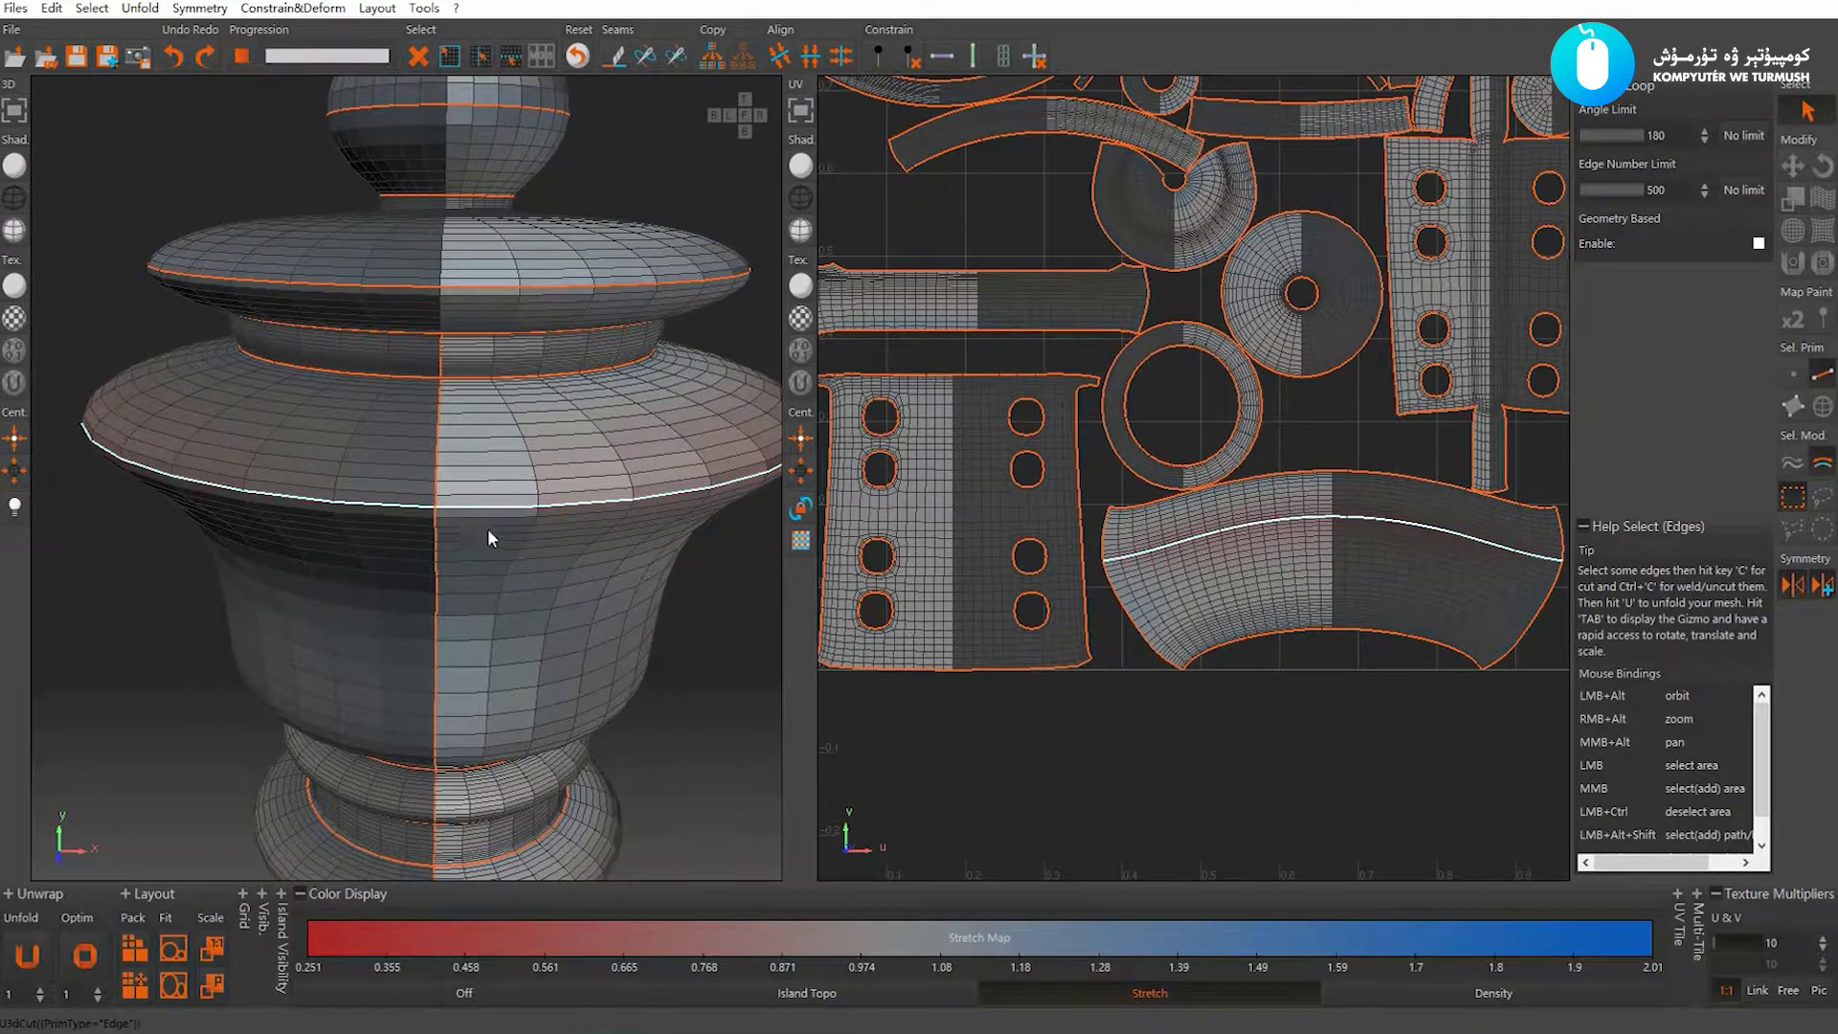
left_click(458, 505)
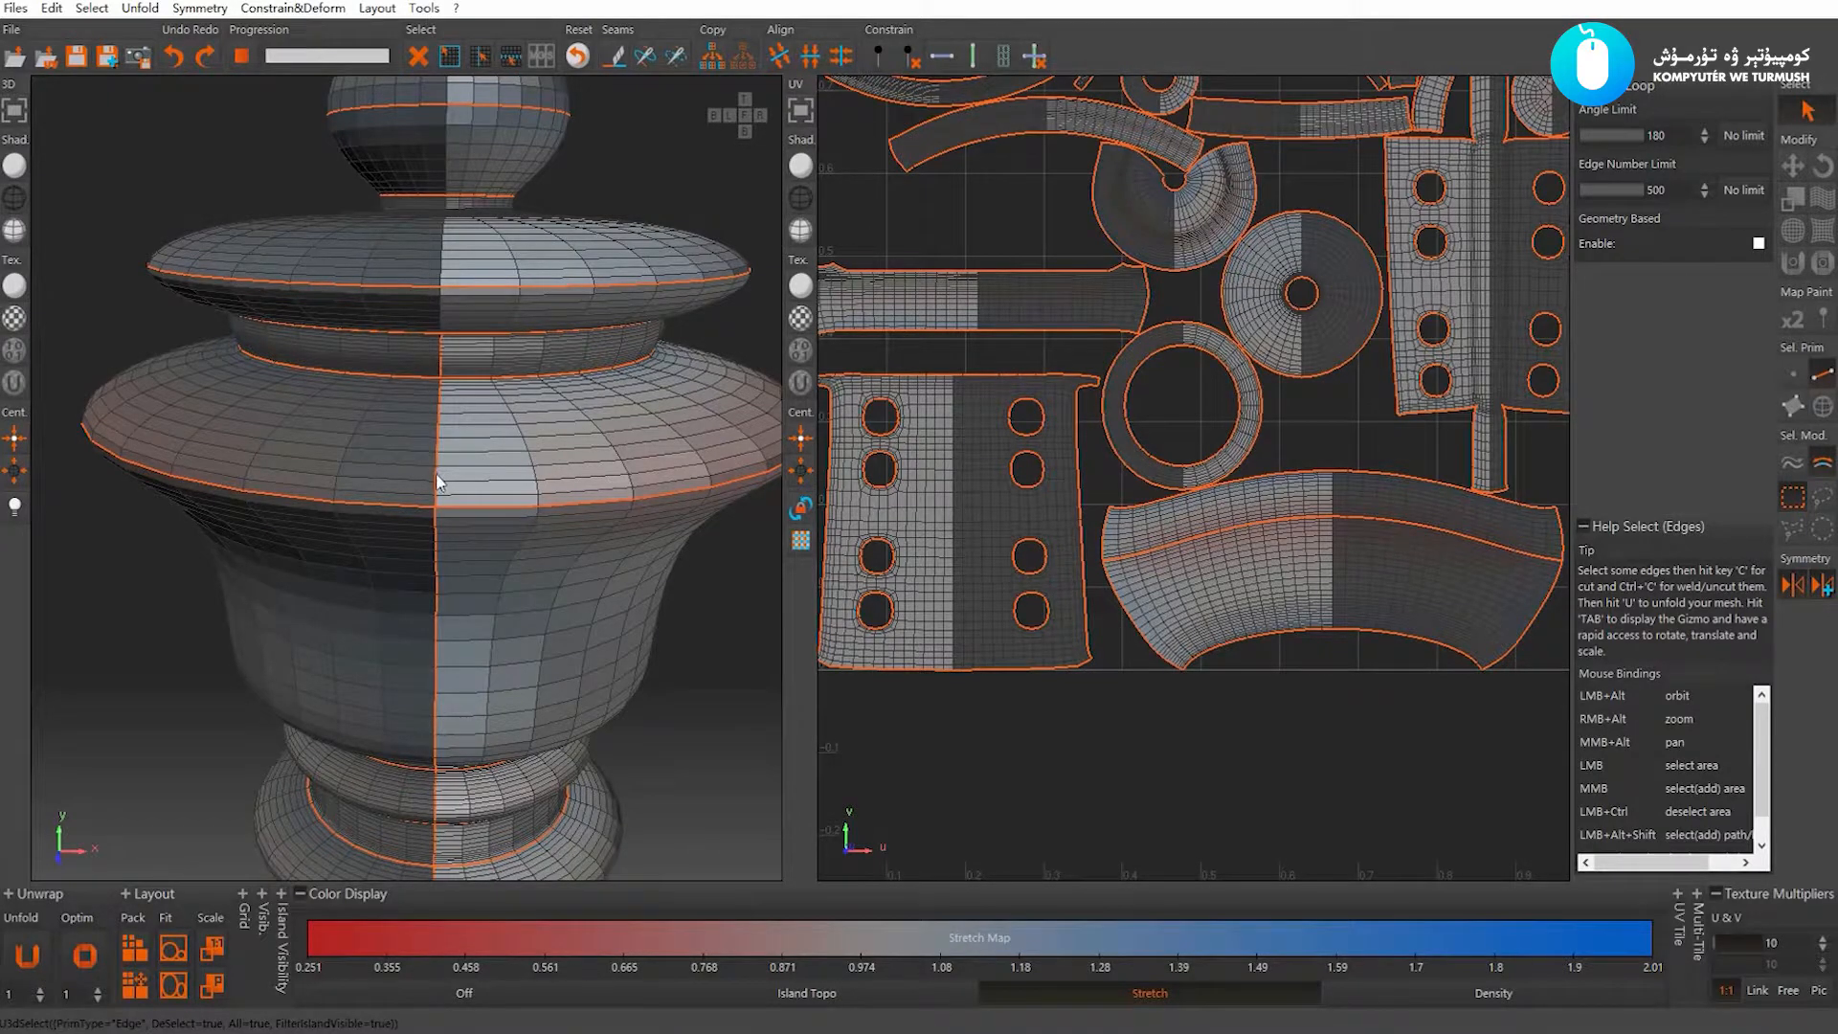
Weld the vertical seam on the flared disc's upper face, unfold it and repack all islands
left_click(481, 492)
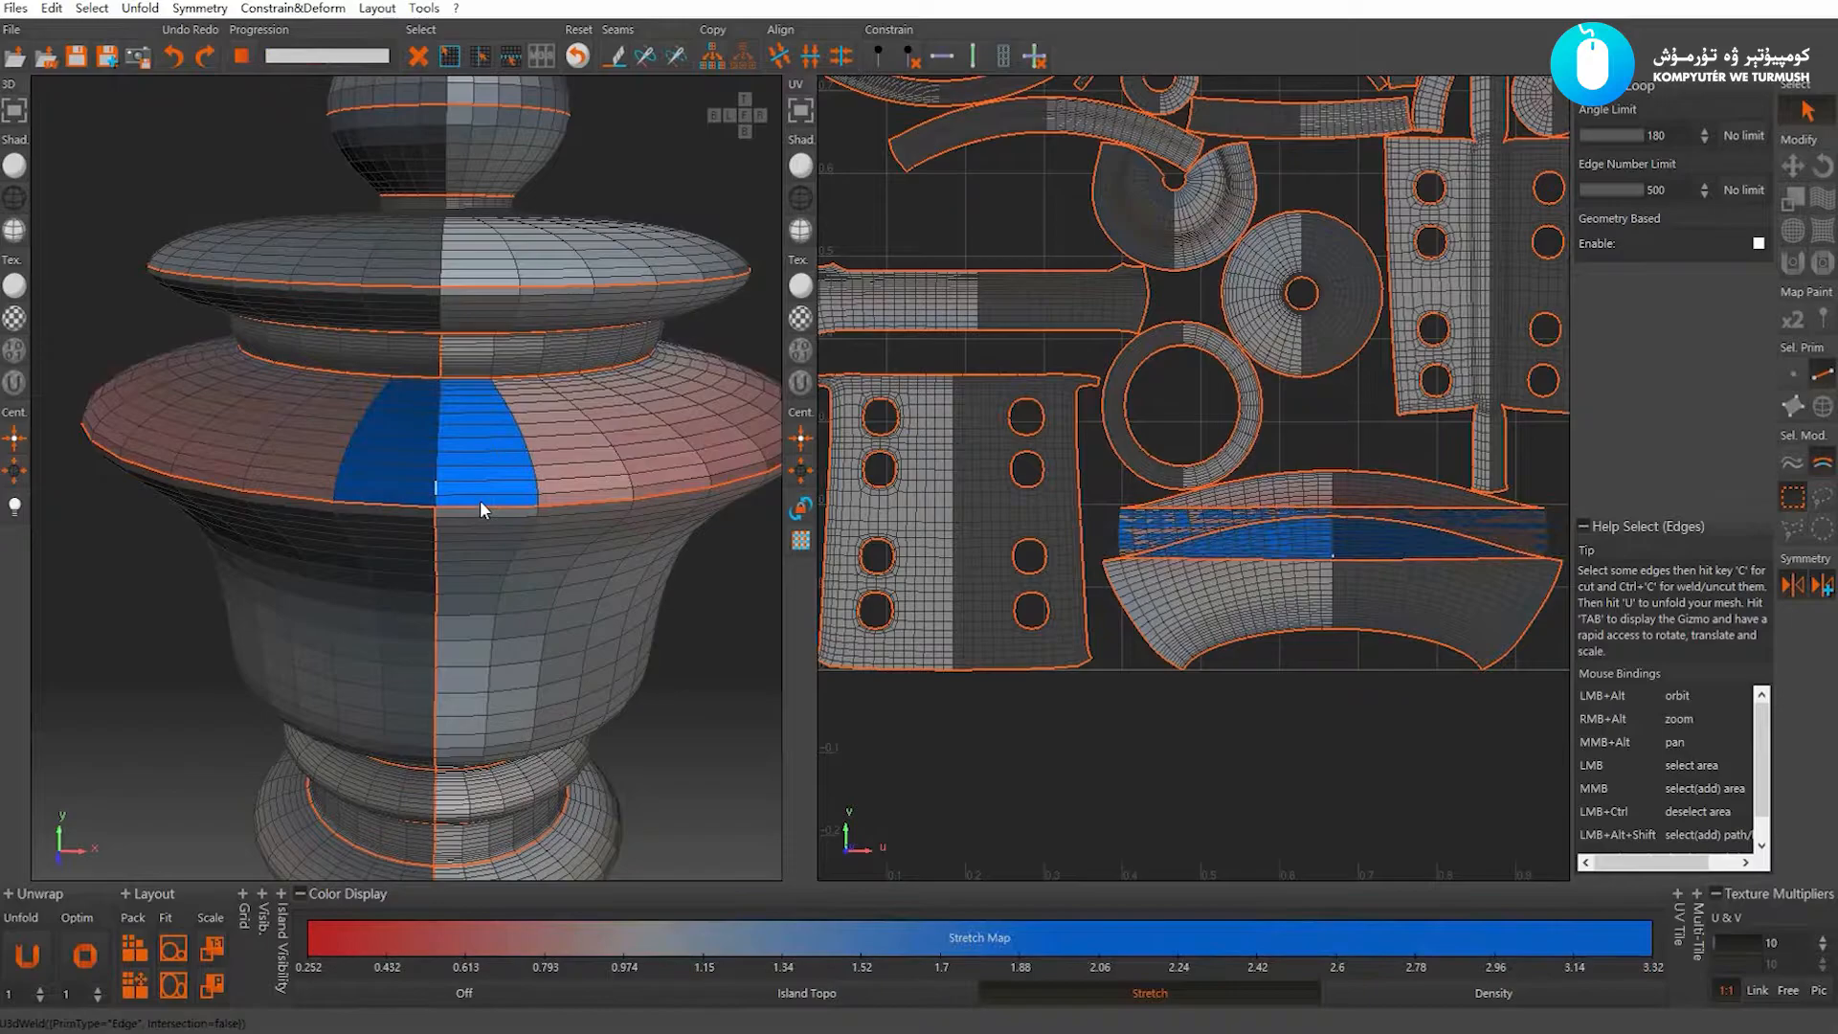
key("u")
key("p")
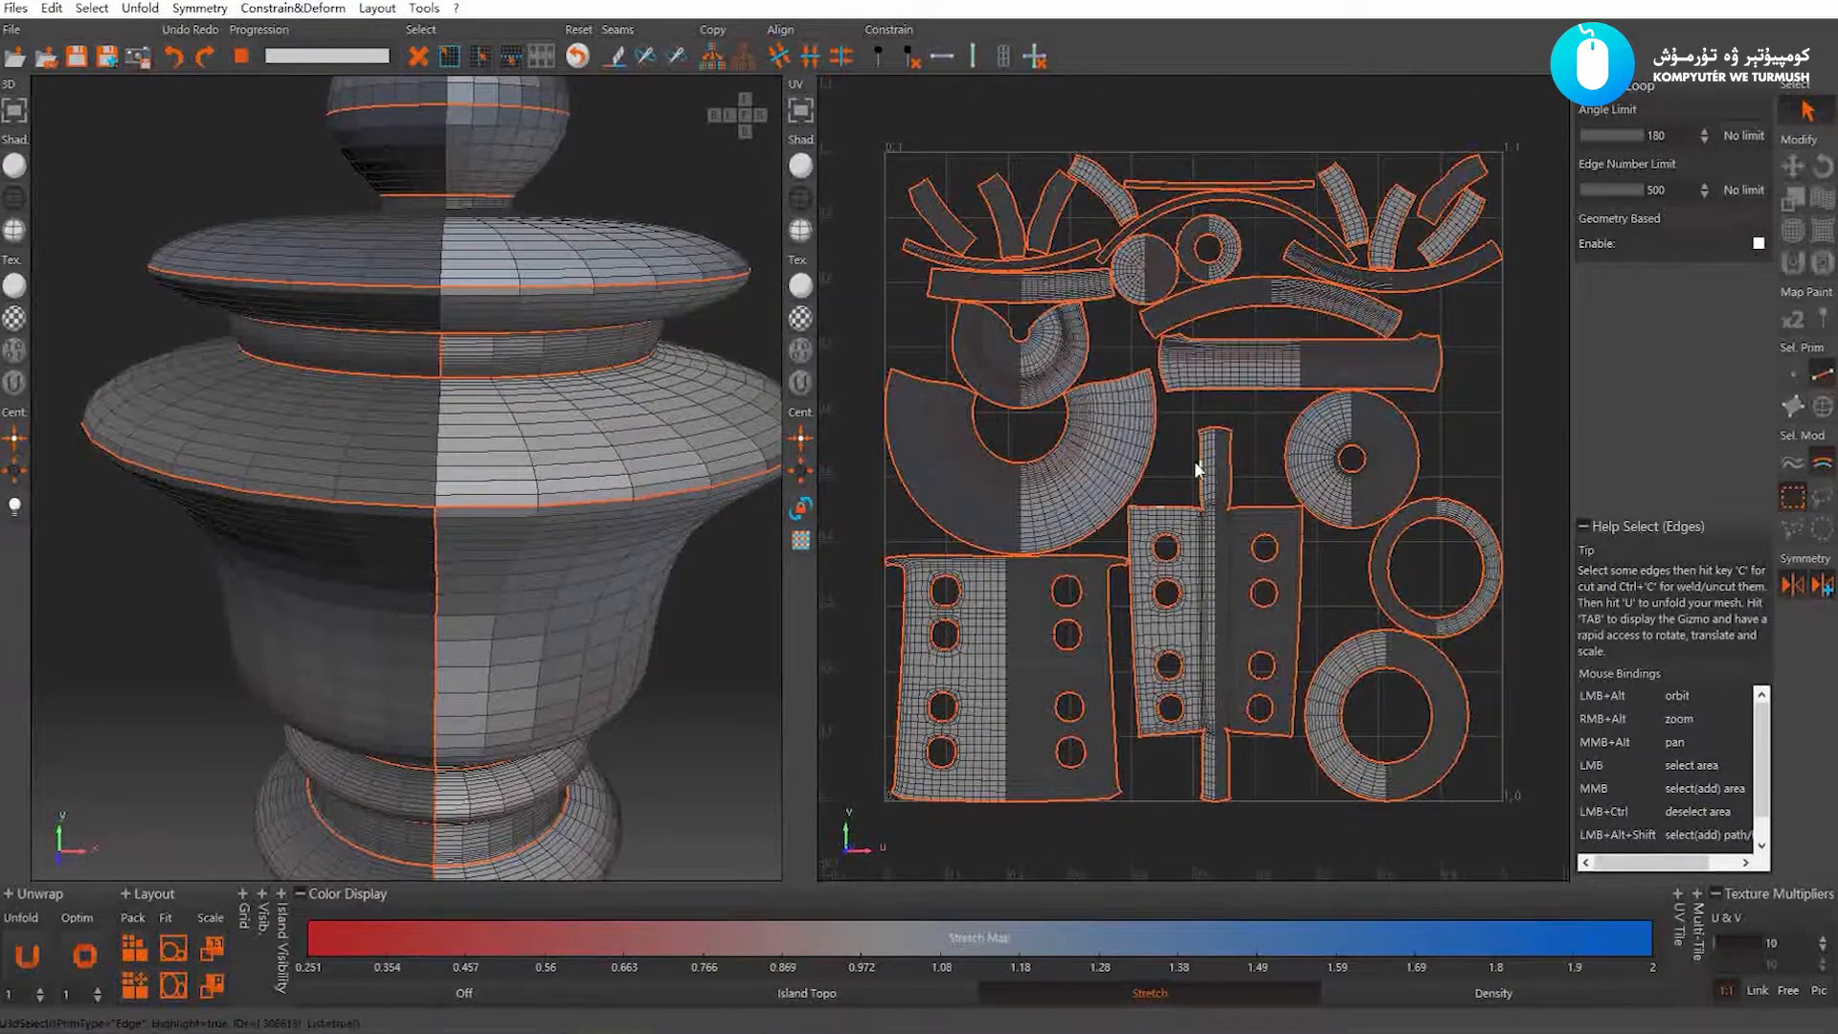
middle_click_drag(1193, 462, 1224, 470, "alt")
Cut a ring seam around the lower bulging edge of the flared head section, above the narrow neck rings
right_click_drag(524, 544, 462, 445, "alt")
left_click_drag(532, 517, 511, 422, "alt")
right_click_drag(511, 421, 523, 479, "alt")
mouse_move(523, 479)
left_mouse_down("alt")
mouse_move(525, 437)
mouse_move(503, 452)
mouse_move(533, 448)
left_mouse_up("alt")
right_click_drag(533, 448, 581, 490, "alt")
left_click_drag(580, 490, 536, 434, "alt")
right_click_drag(536, 435, 566, 485, "alt")
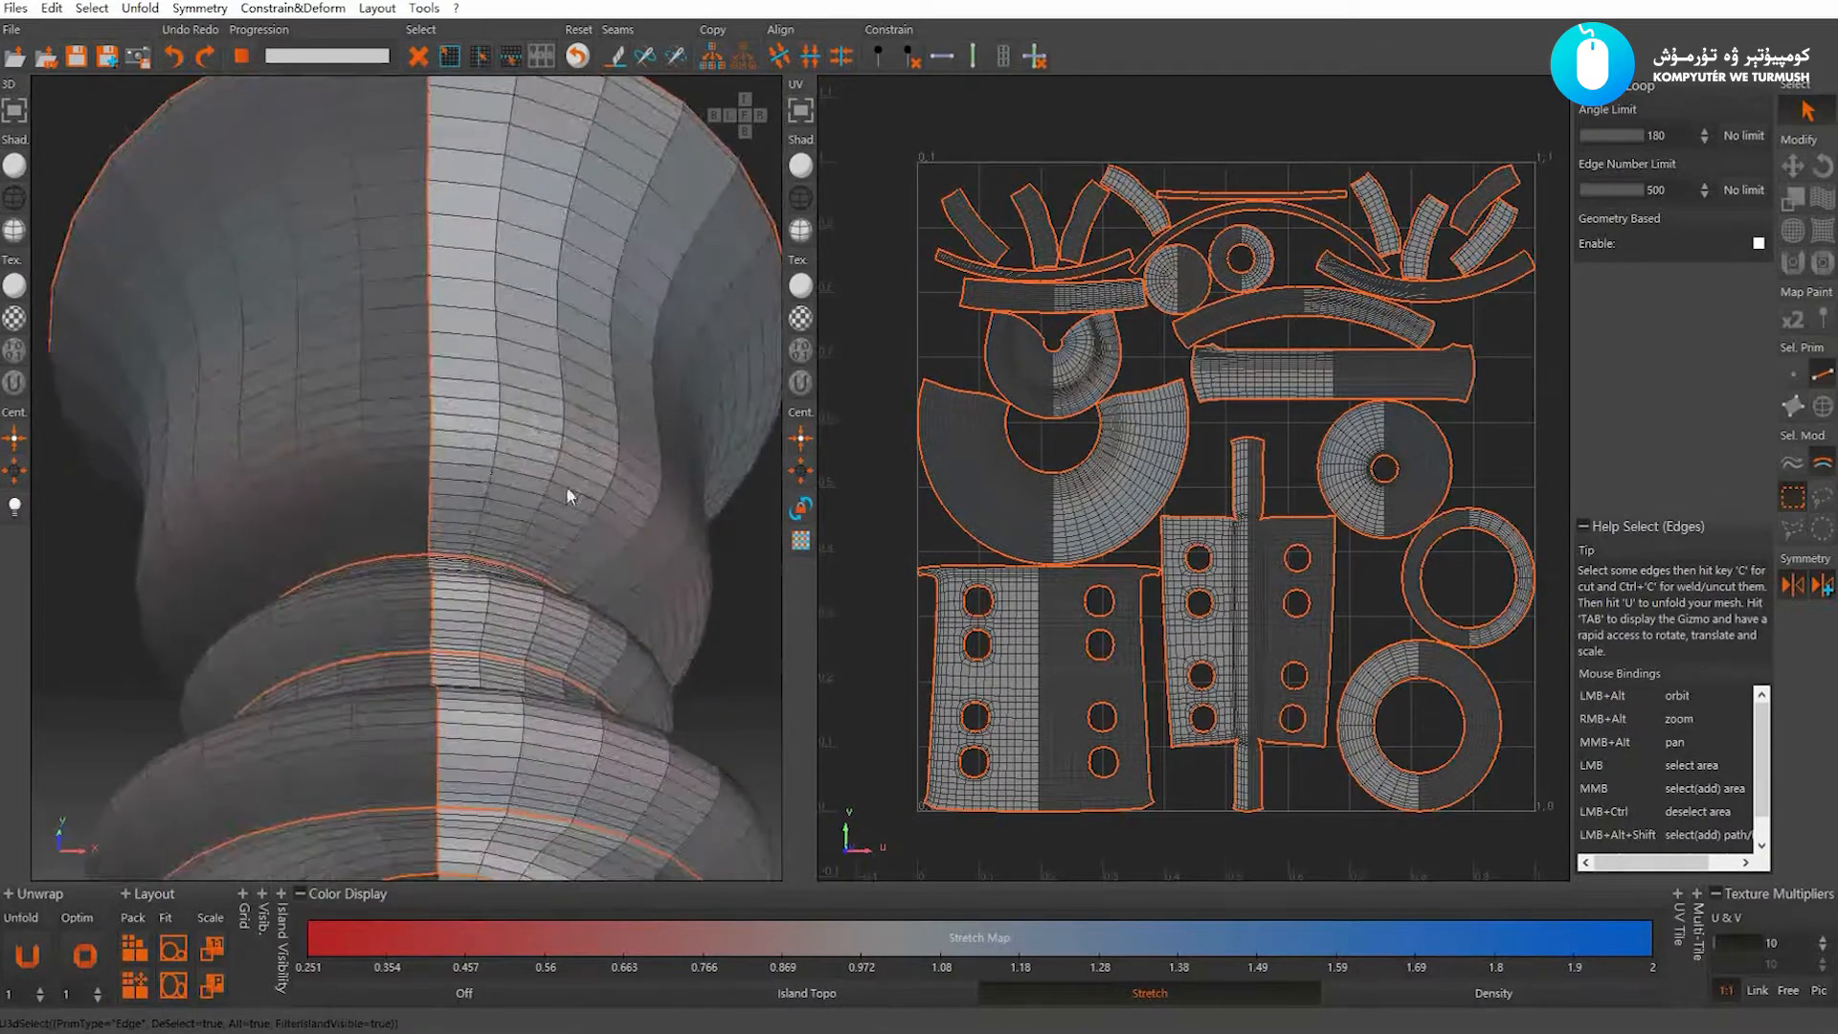
left_click(453, 440)
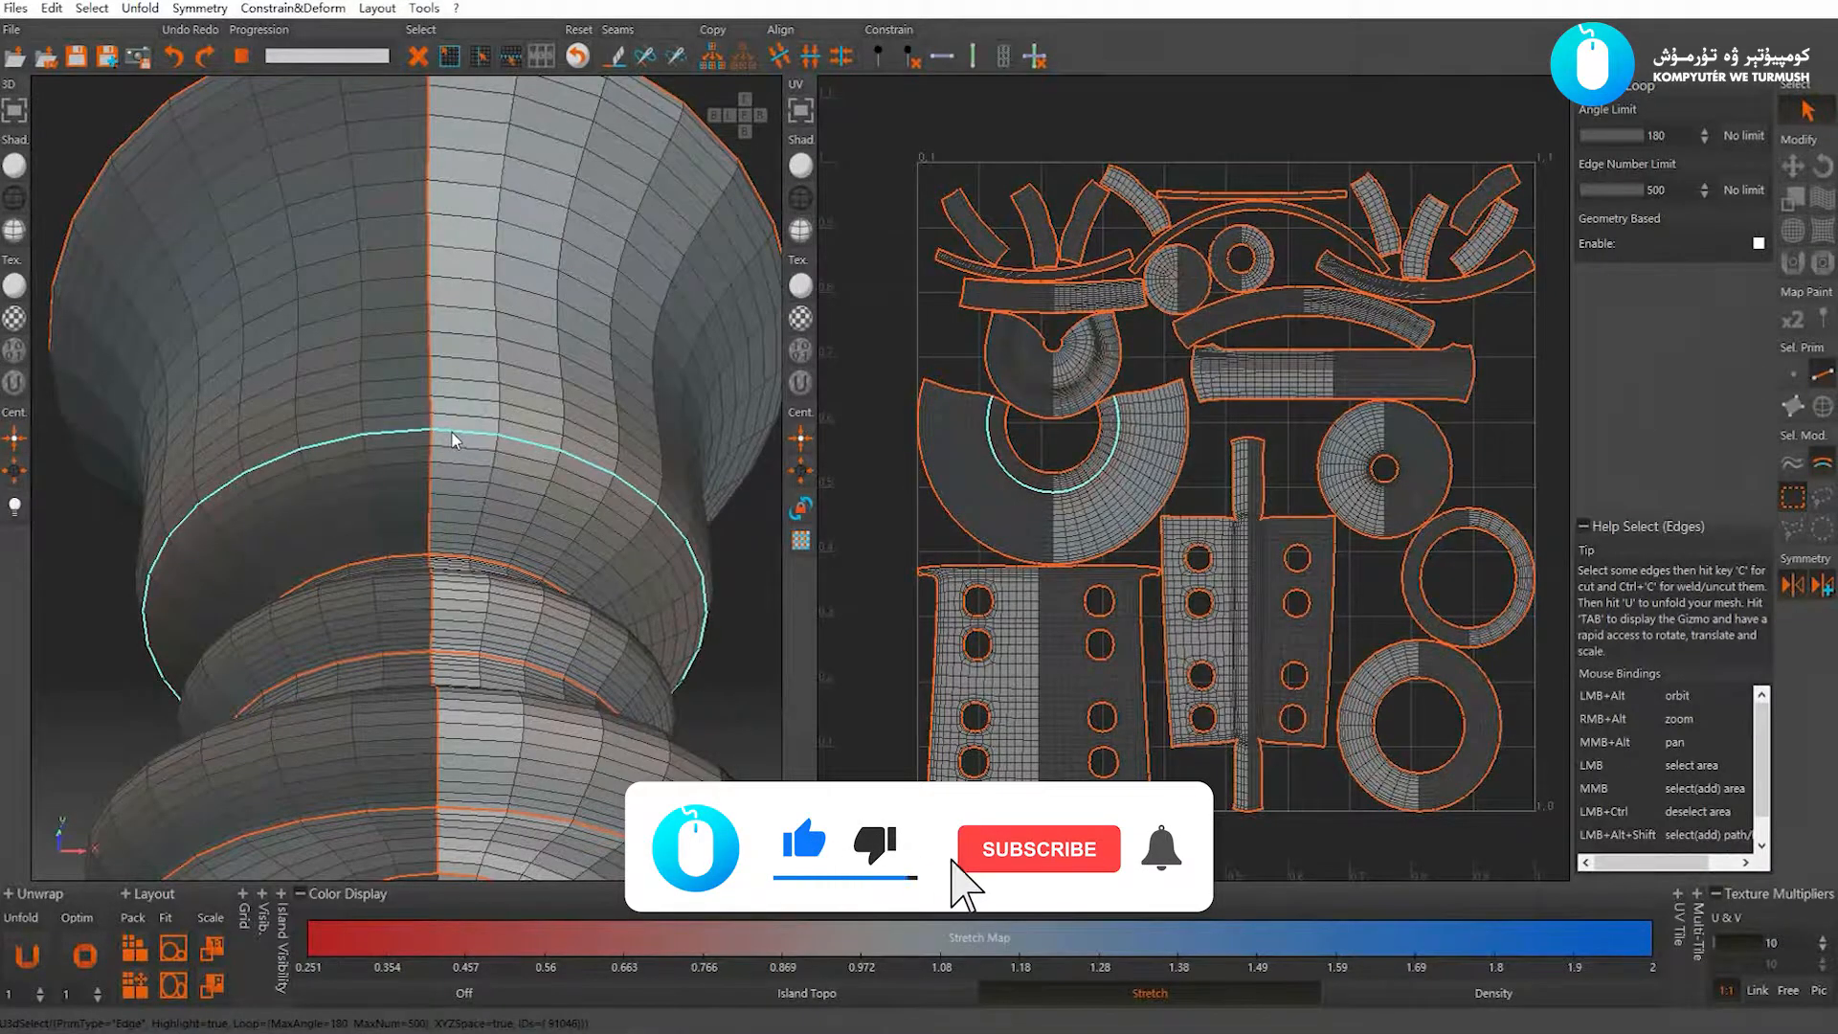
key("c")
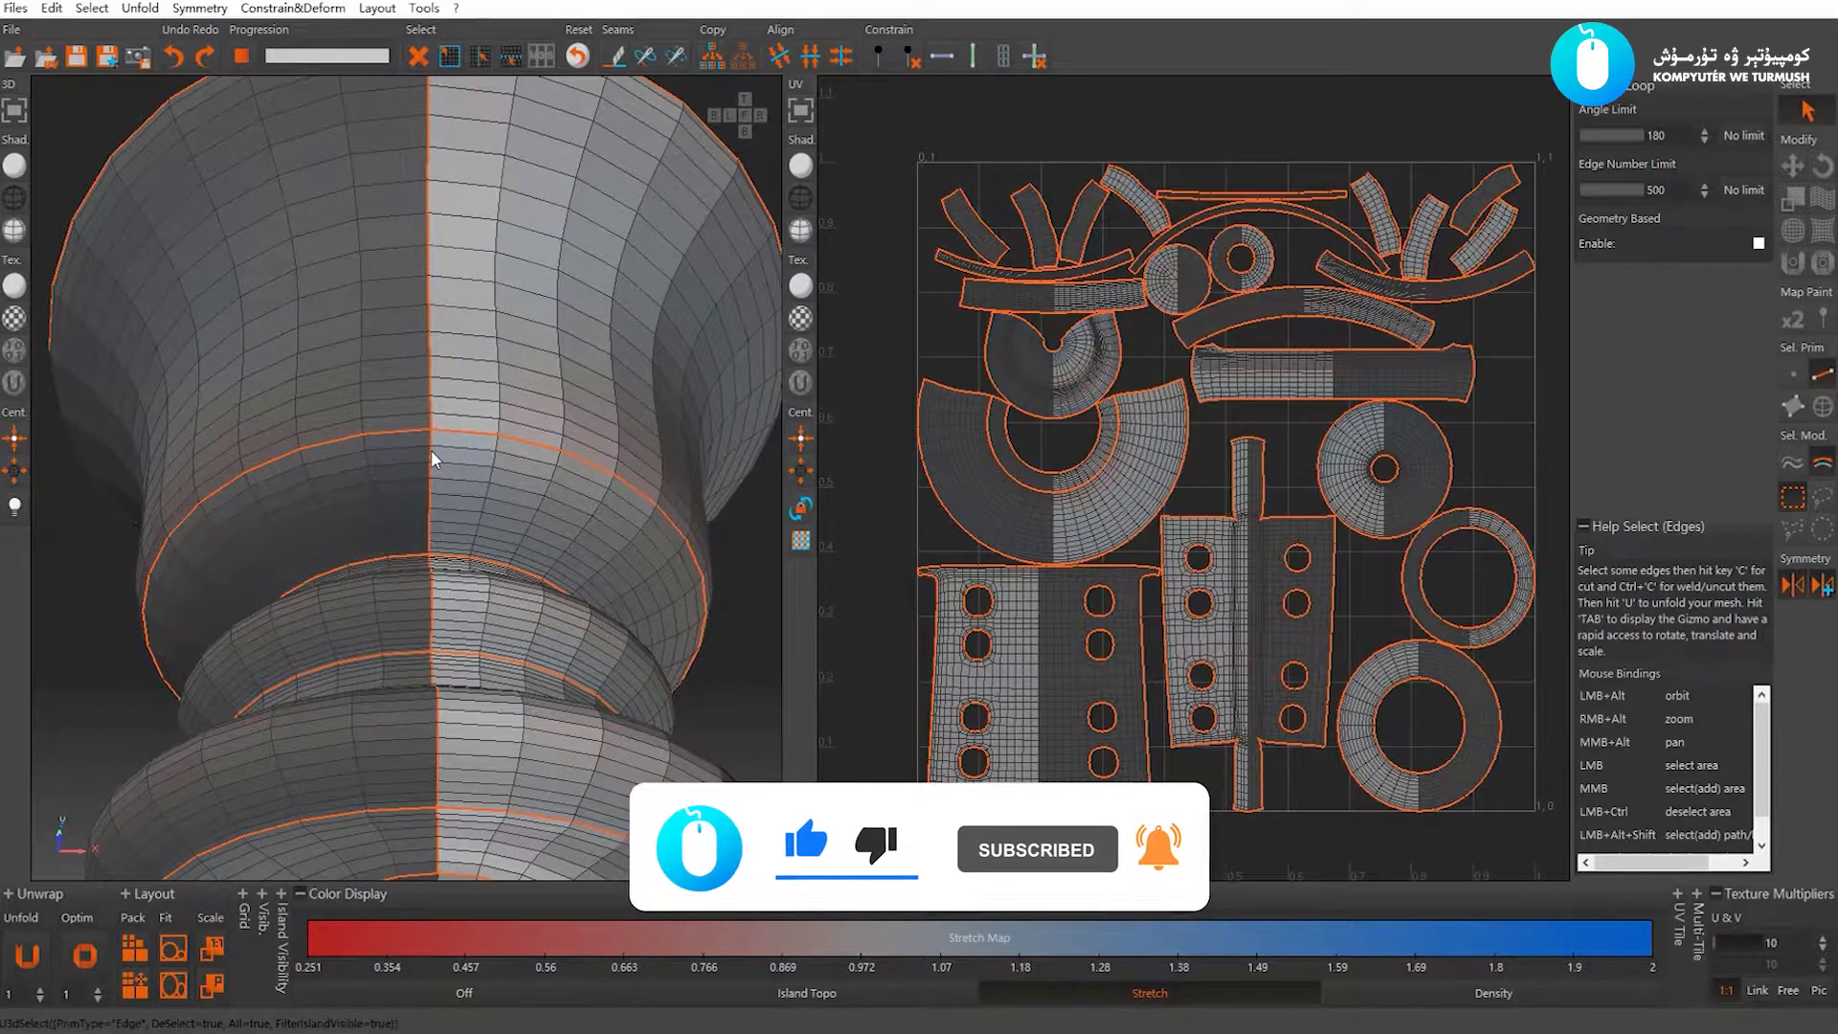
Weld the short vertical seam below the new ring on the head's underside, unfold it and repack all islands
left_click(429, 454)
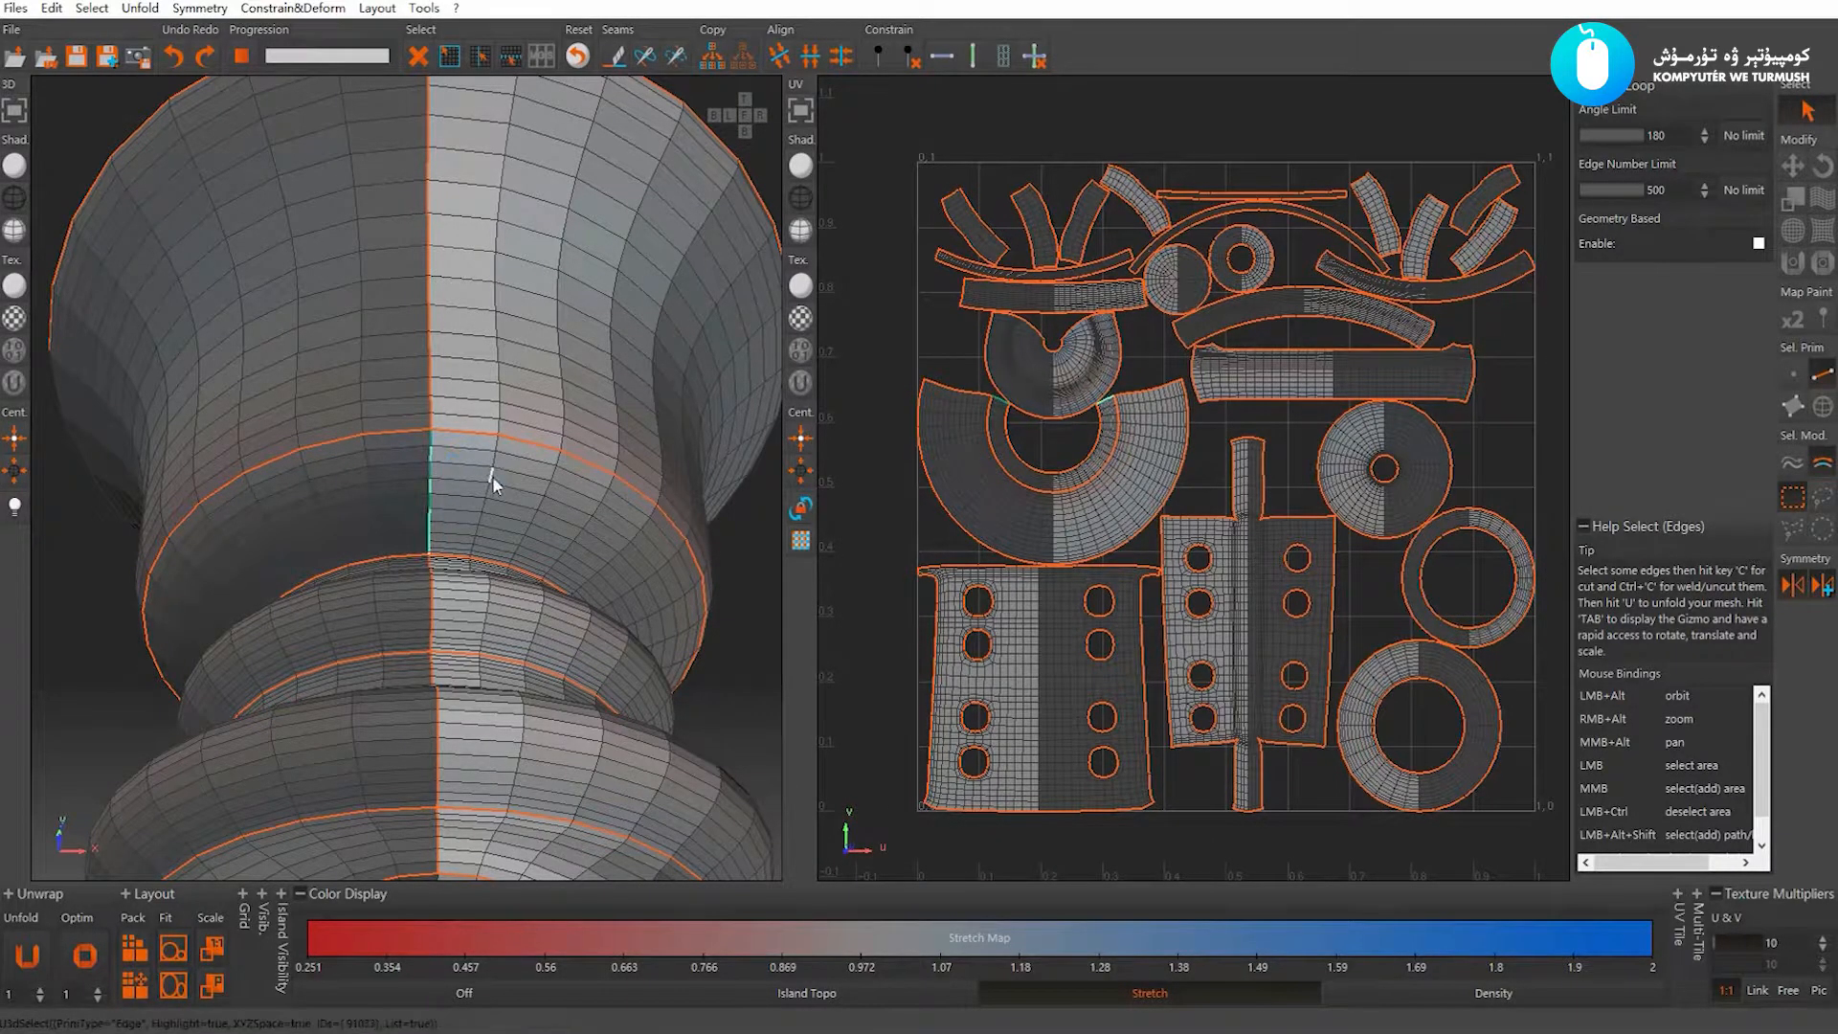
key("ctrl+c")
key("u")
left_click(1350, 503)
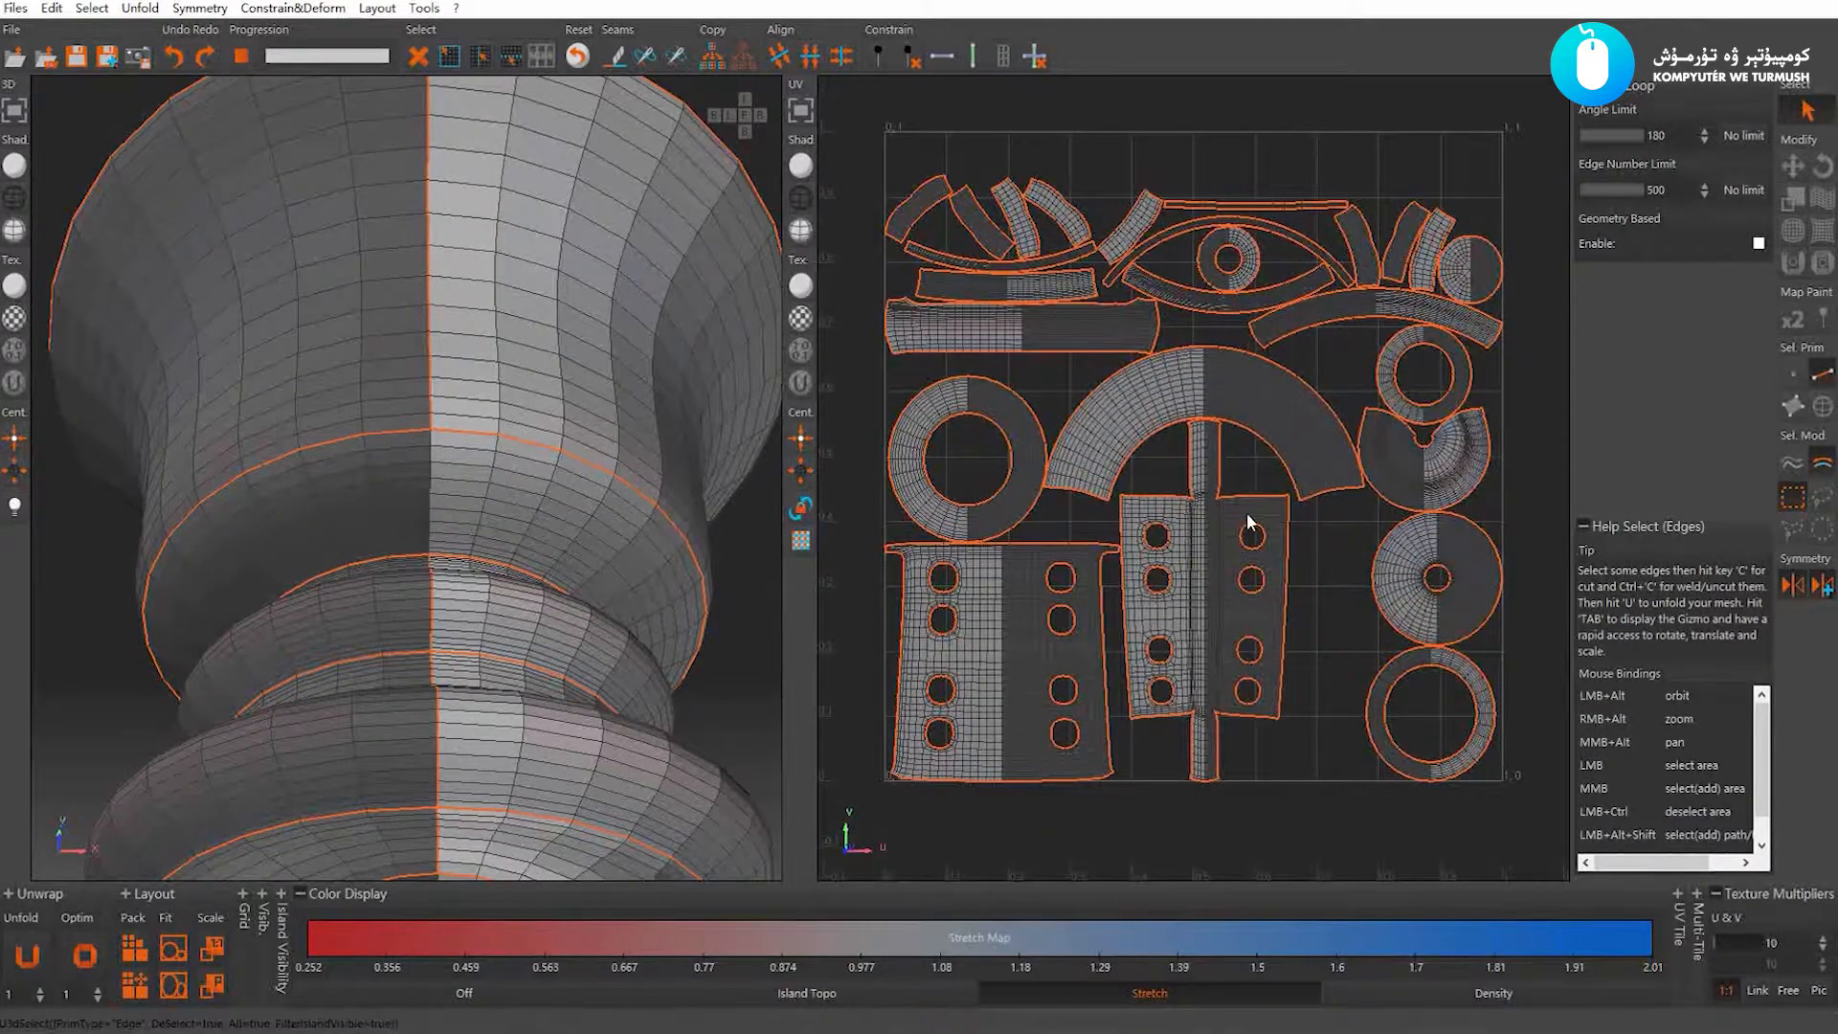
scroll(1249, 518, "down", 1)
scroll(603, 464, "down", 3)
scroll(564, 467, "up", 1)
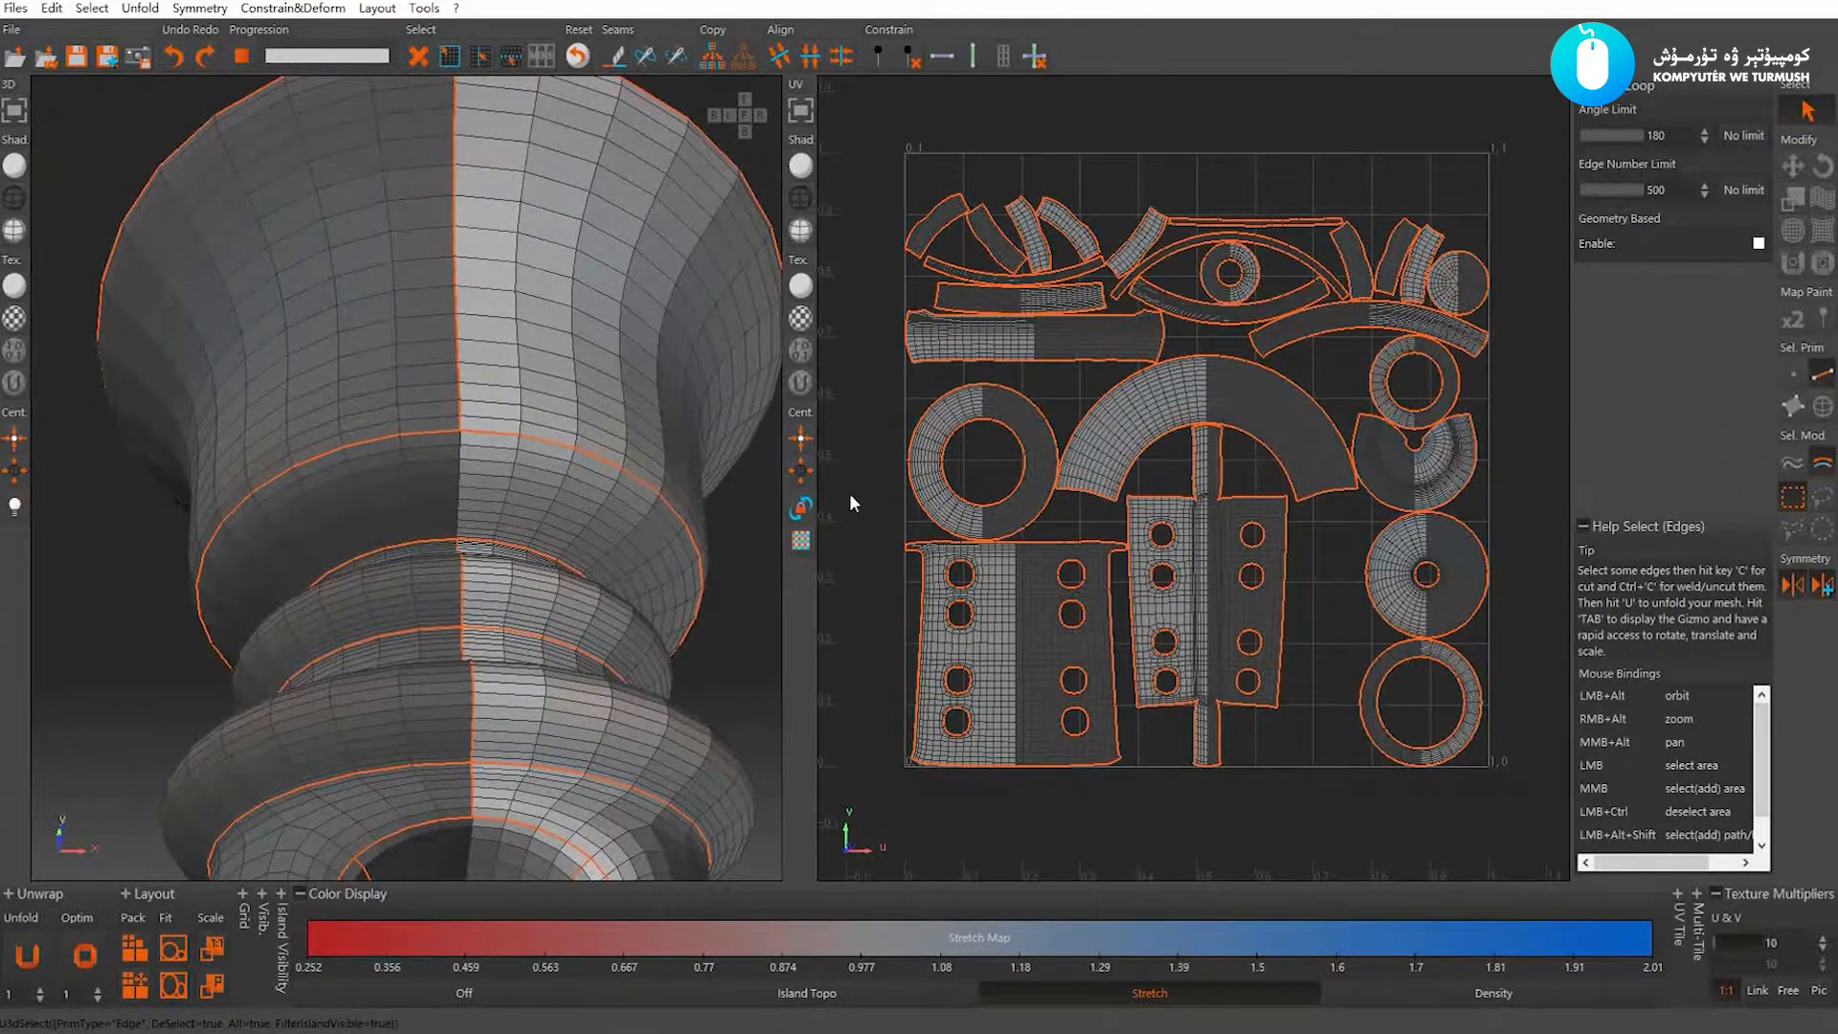
scroll(1216, 457, "down", 1)
scroll(1215, 457, "up", 1)
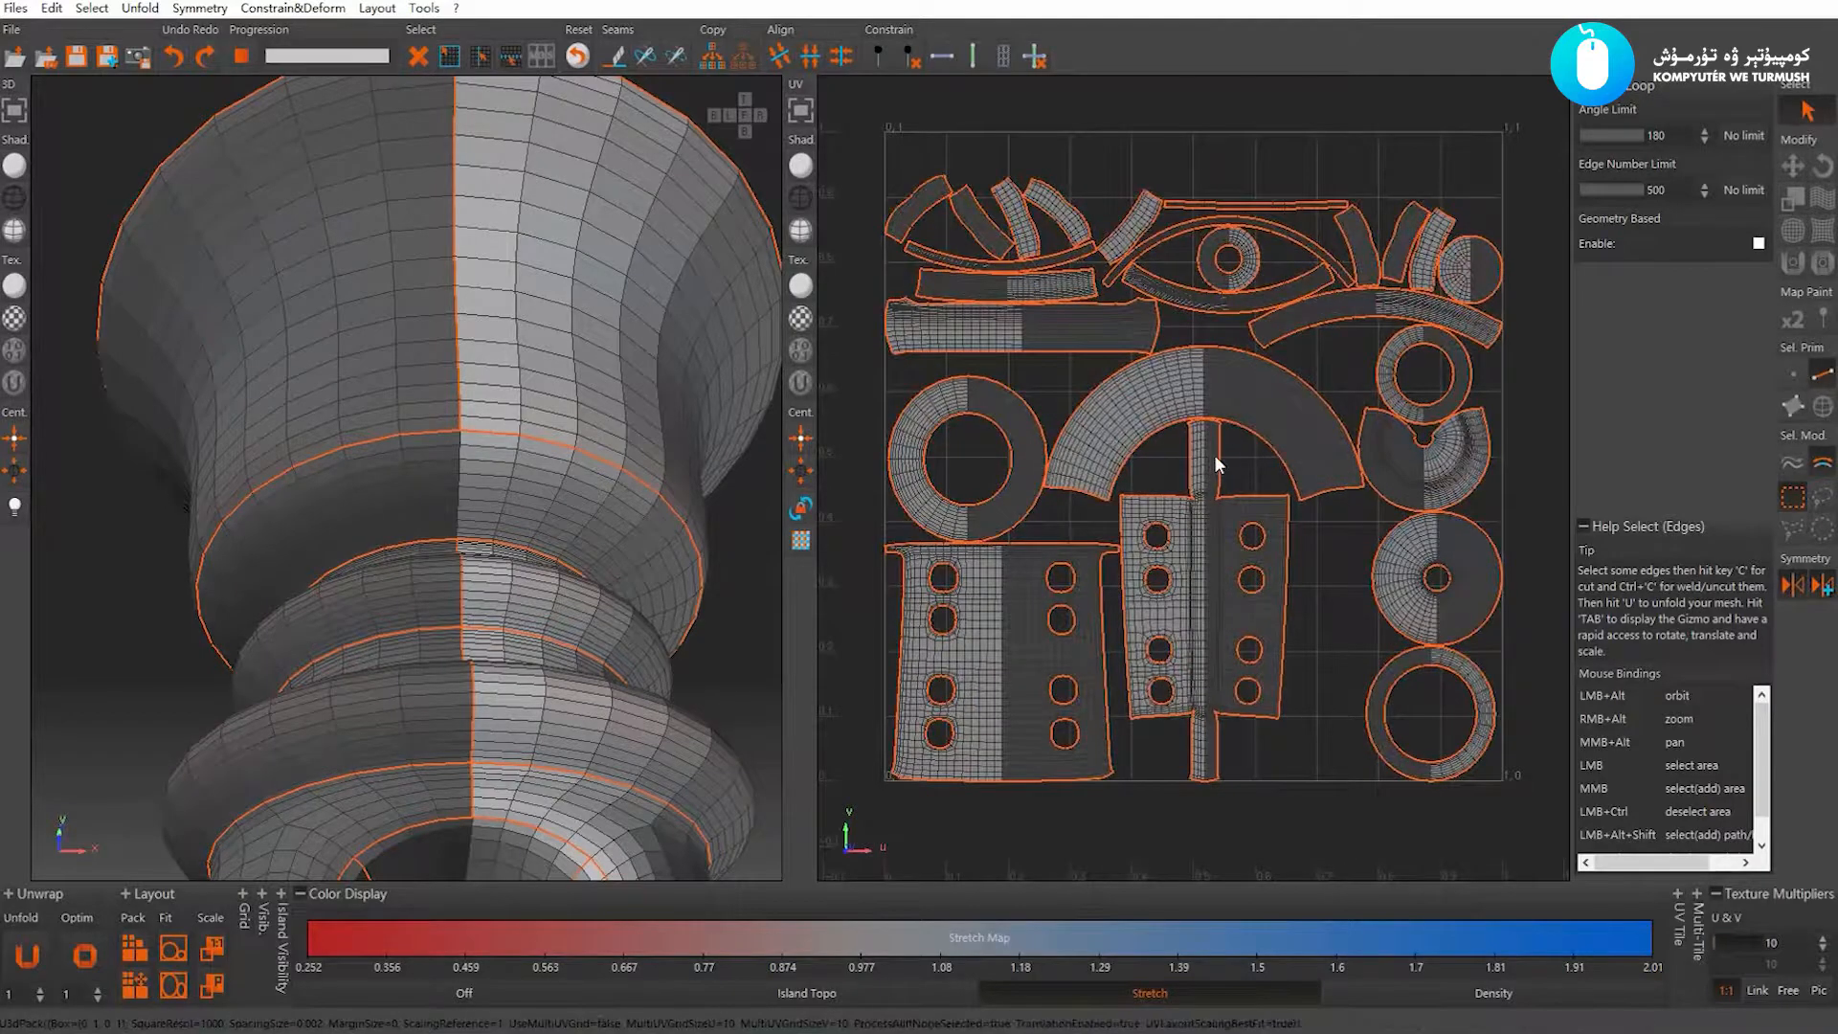
scroll(1228, 471, "up", 3)
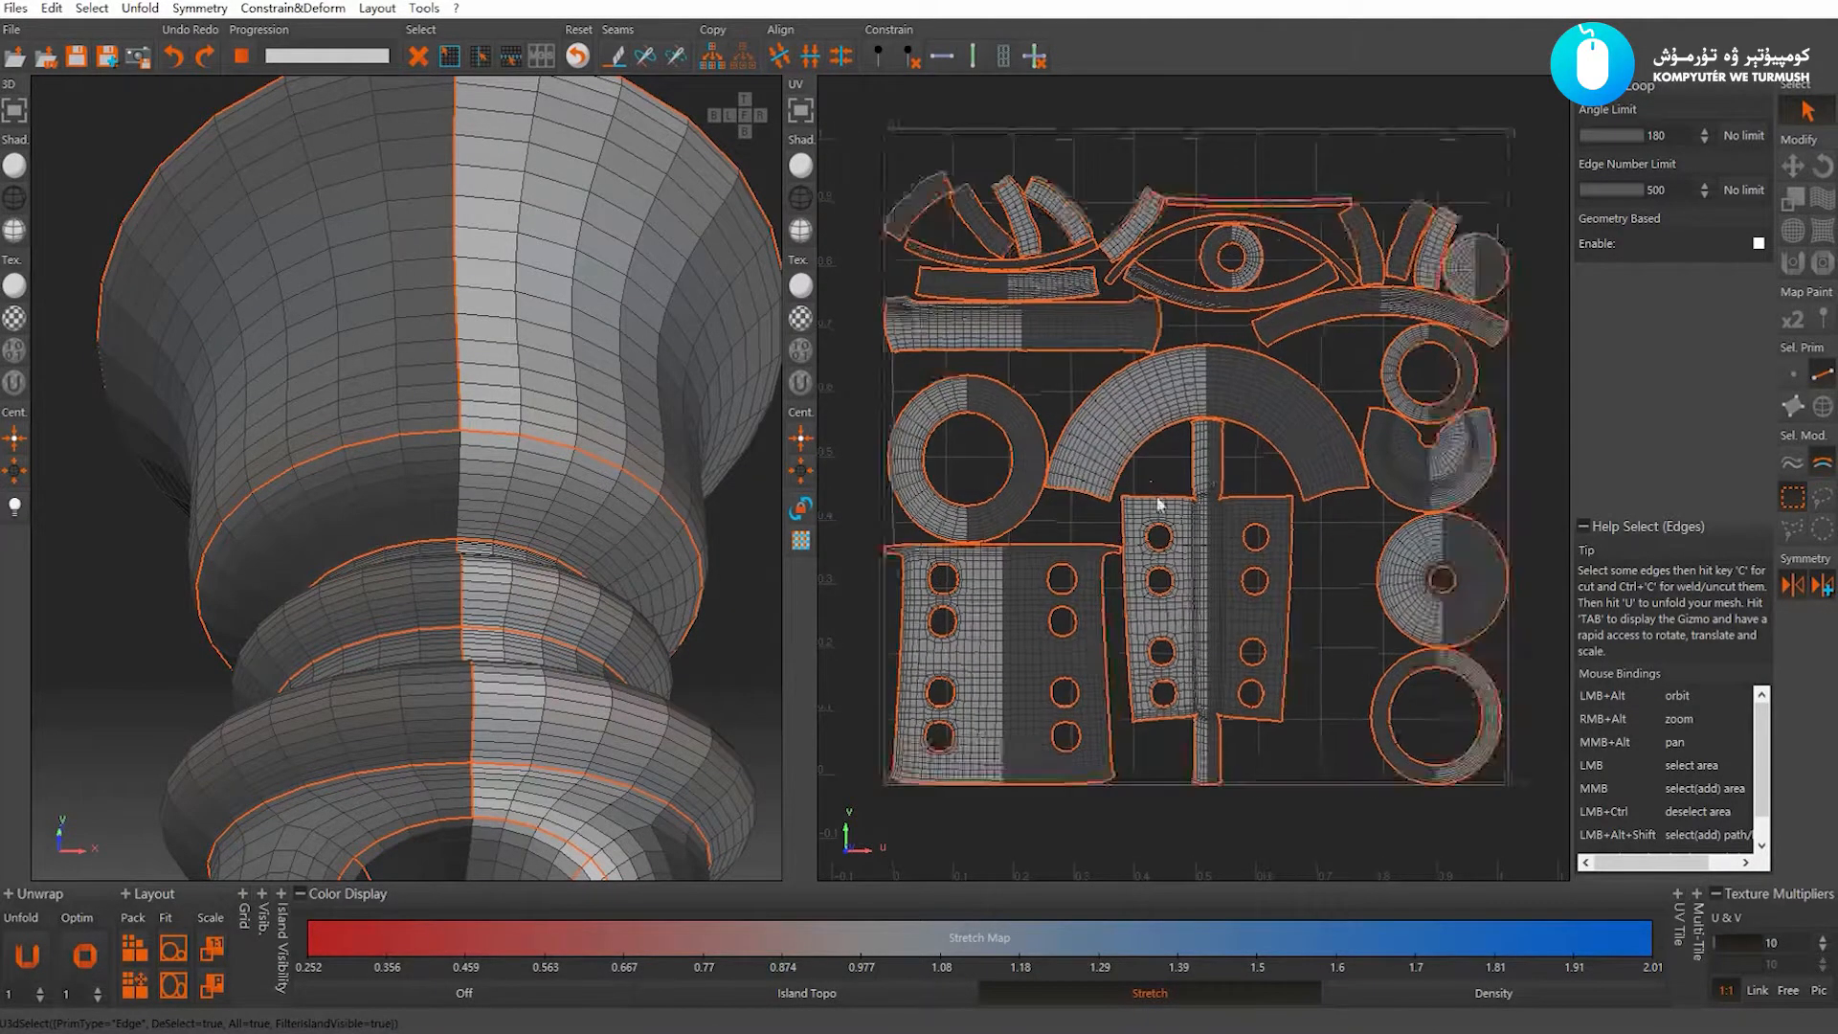
scroll(1113, 481, "down", 4)
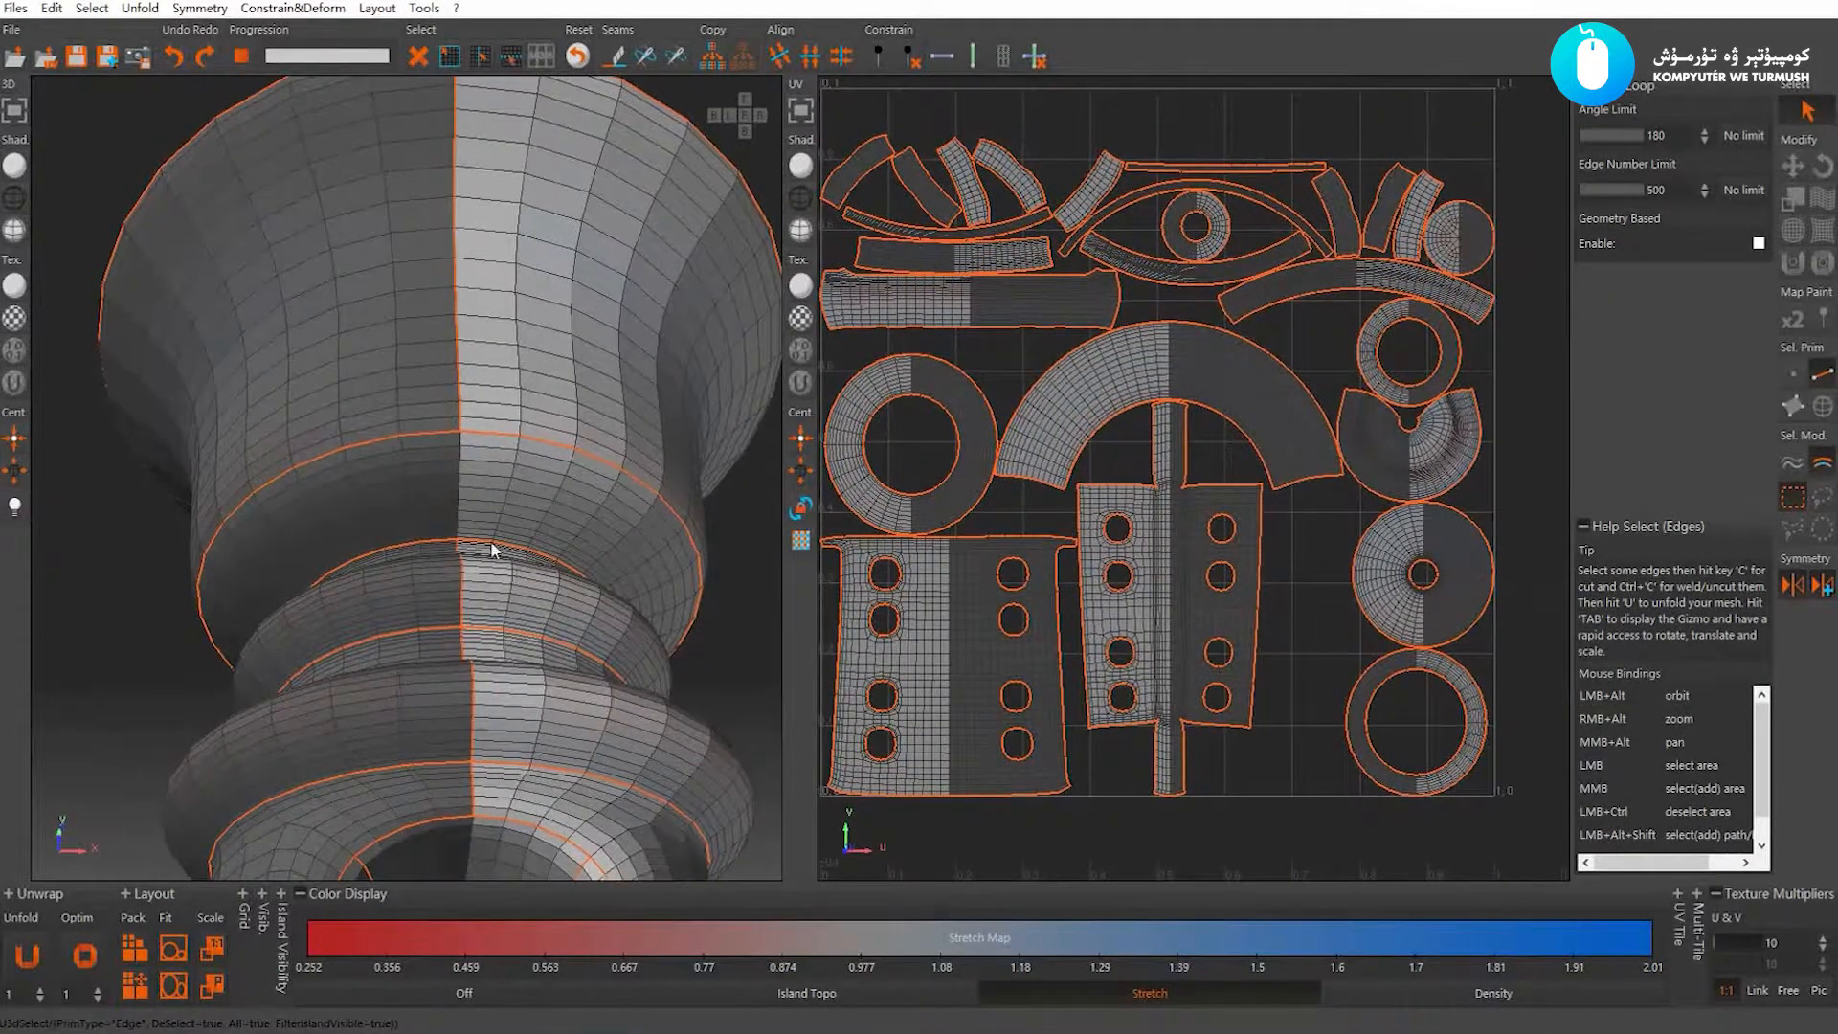
Check which part of the model the stretched fan-shaped island belongs to by selecting edges in its middle
scroll(490, 540, "down", 2)
left_click_drag(513, 533, 532, 645, "alt")
middle_click_drag(532, 645, 482, 488, "alt")
scroll(520, 532, "up", 2)
left_click_drag(522, 534, 350, 490, "alt")
left_click_drag(457, 521, 144, 502, "alt")
middle_click_drag(142, 494, 323, 466, "alt")
middle_click_drag(1300, 391, 974, 422, "alt")
right_click_drag(974, 422, 1359, 612, "alt")
left_click_drag(1072, 437, 1200, 554)
right_click_drag(1201, 553, 1015, 528, "alt")
middle_click_drag(1015, 529, 1167, 515, "alt")
left_click_drag(392, 522, 225, 527, "alt")
right_click_drag(225, 527, 192, 444, "alt")
middle_click_drag(392, 584, 426, 636, "alt")
right_click_drag(426, 637, 377, 596, "alt")
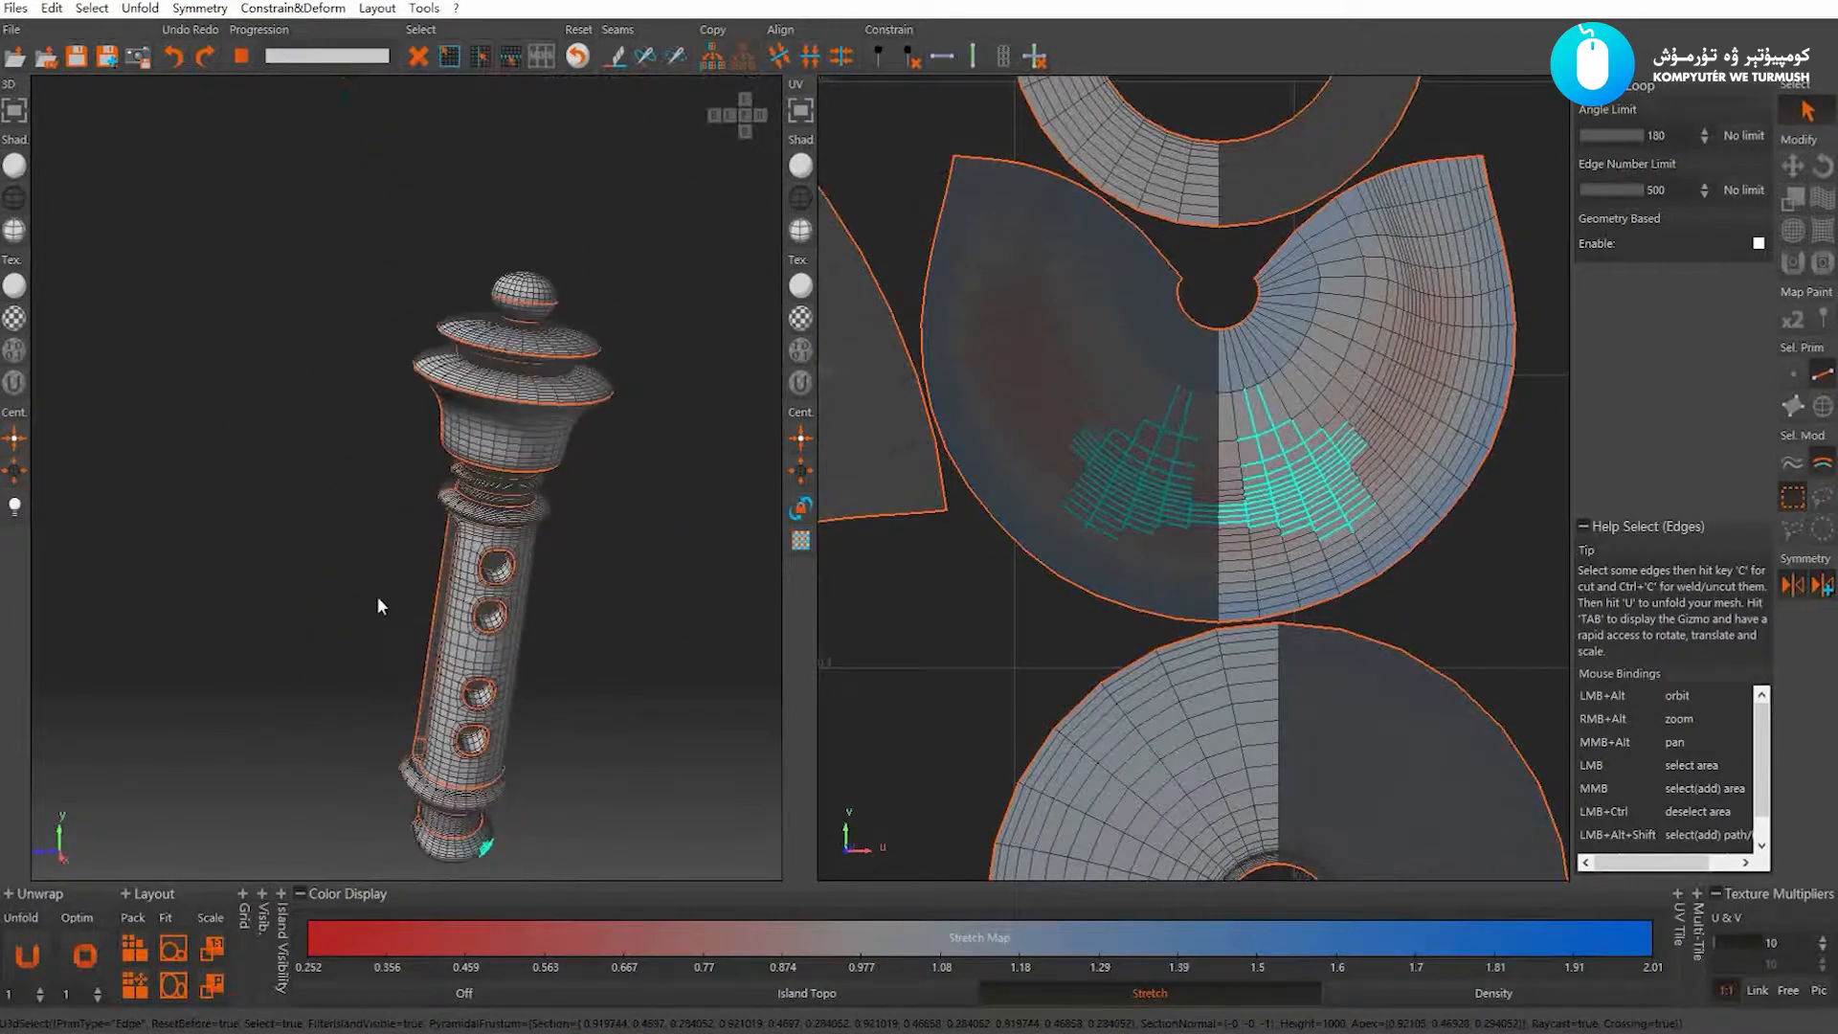
middle_click_drag(377, 595, 320, 349, "alt")
right_click_drag(320, 348, 474, 517, "alt")
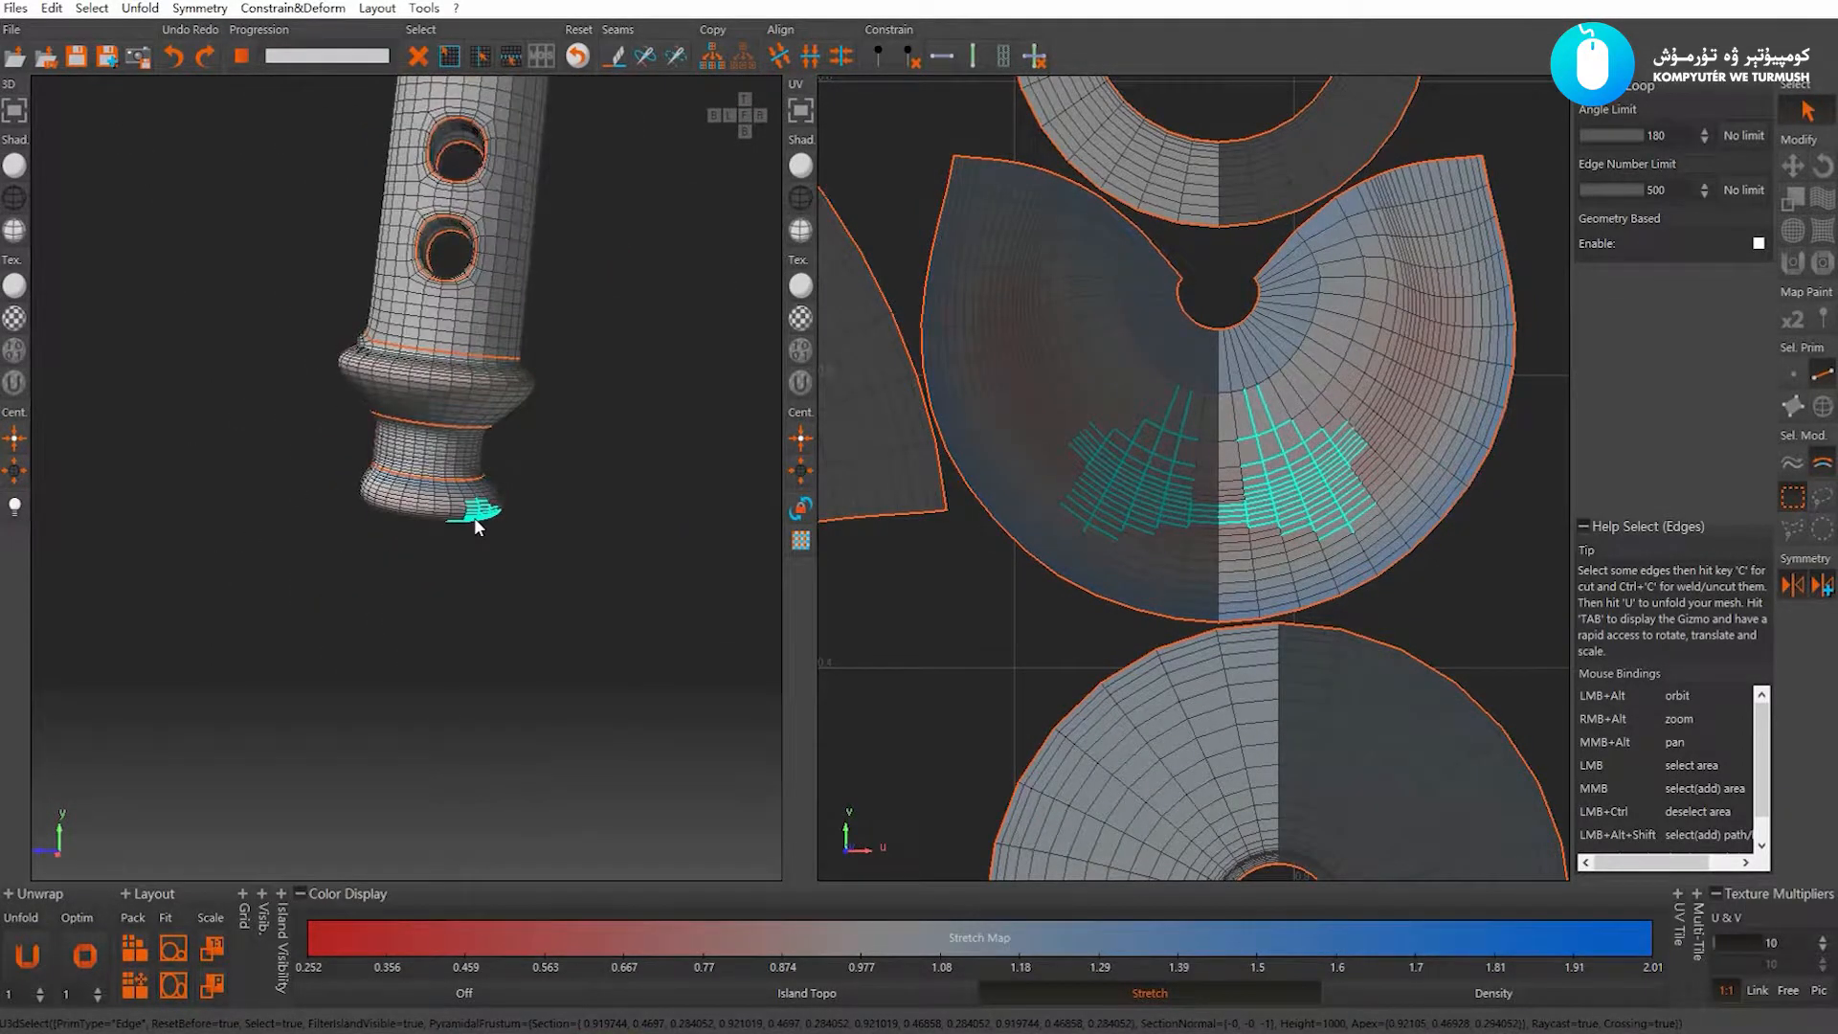
Cut a ring seam around the widest edge of the foot at the pegbox's lower end
key("f")
middle_click_drag(406, 571, 450, 324, "alt")
middle_click_drag(460, 527, 416, 425, "alt")
right_click_drag(415, 425, 517, 431, "alt")
left_click_drag(536, 422, 619, 399, "alt")
middle_click_drag(574, 373, 498, 504, "alt")
right_click_drag(498, 505, 387, 442, "alt")
middle_click_drag(386, 442, 436, 512, "alt")
mouse_move(445, 489)
left_mouse_down("alt")
mouse_move(501, 493)
mouse_move(467, 495)
left_mouse_up("alt")
scroll(469, 491, "up", 3)
left_click(442, 465)
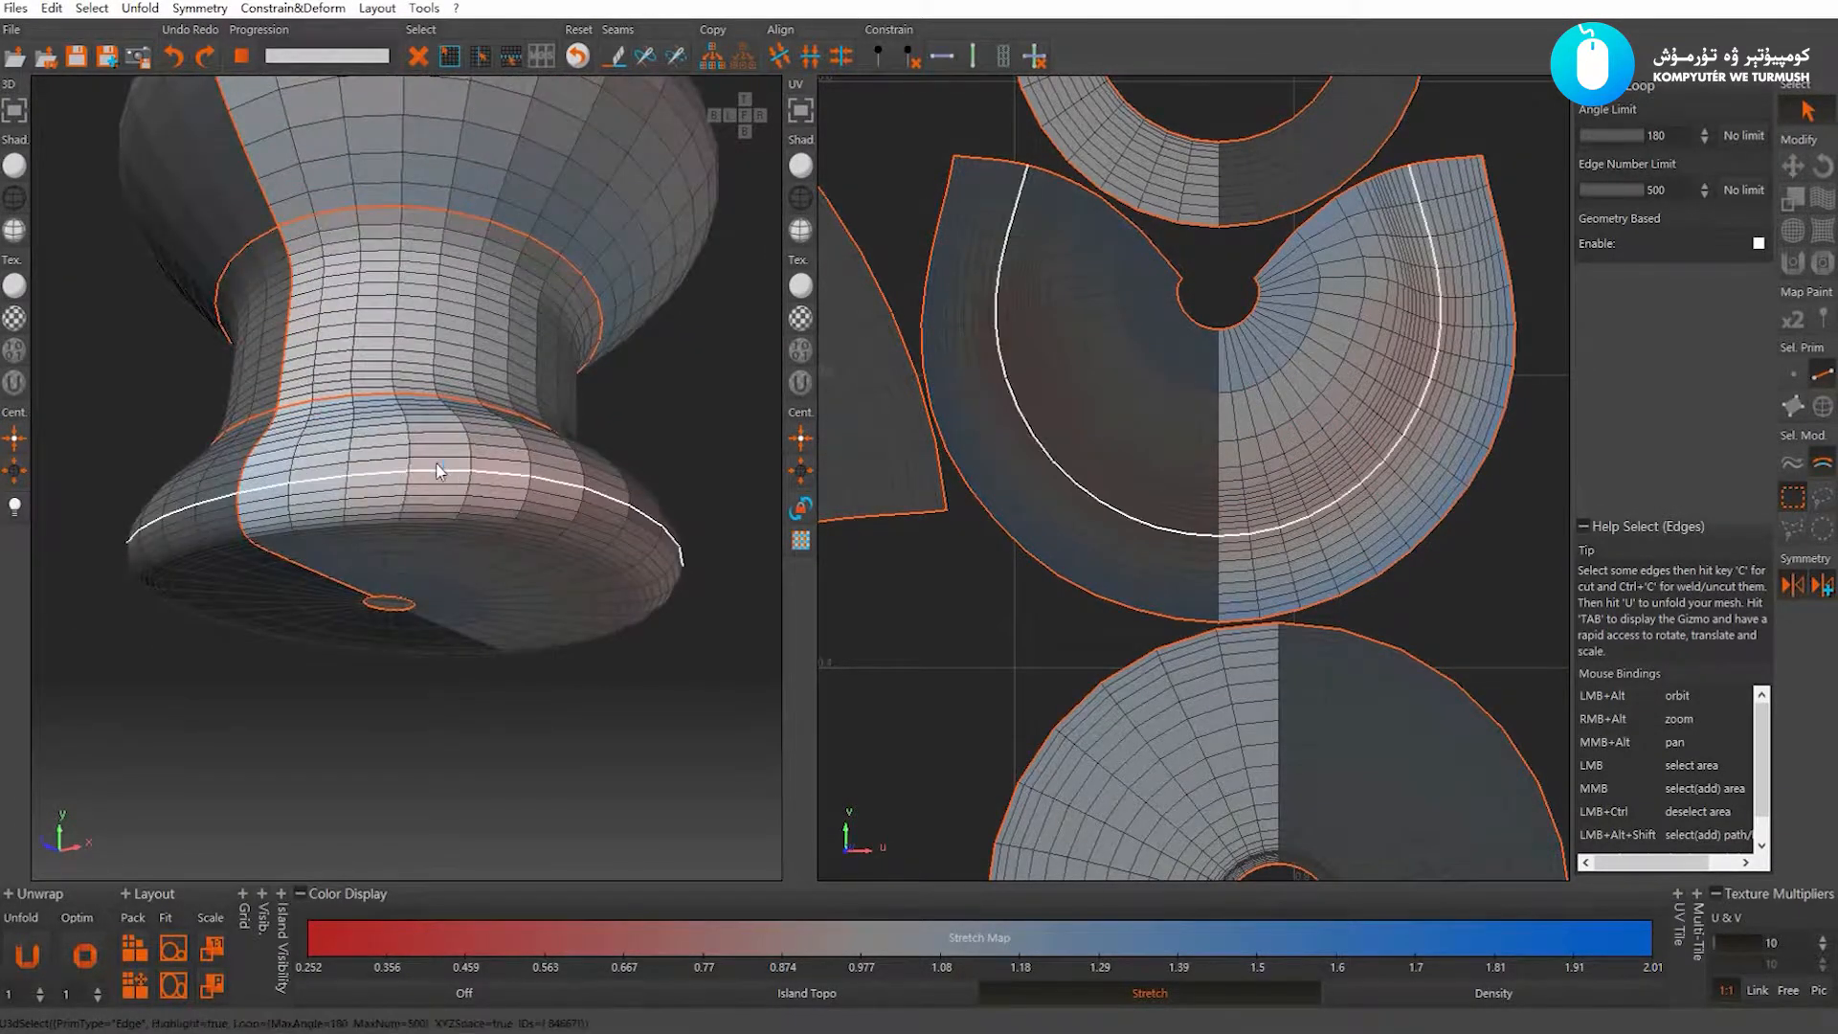
left_click(440, 476)
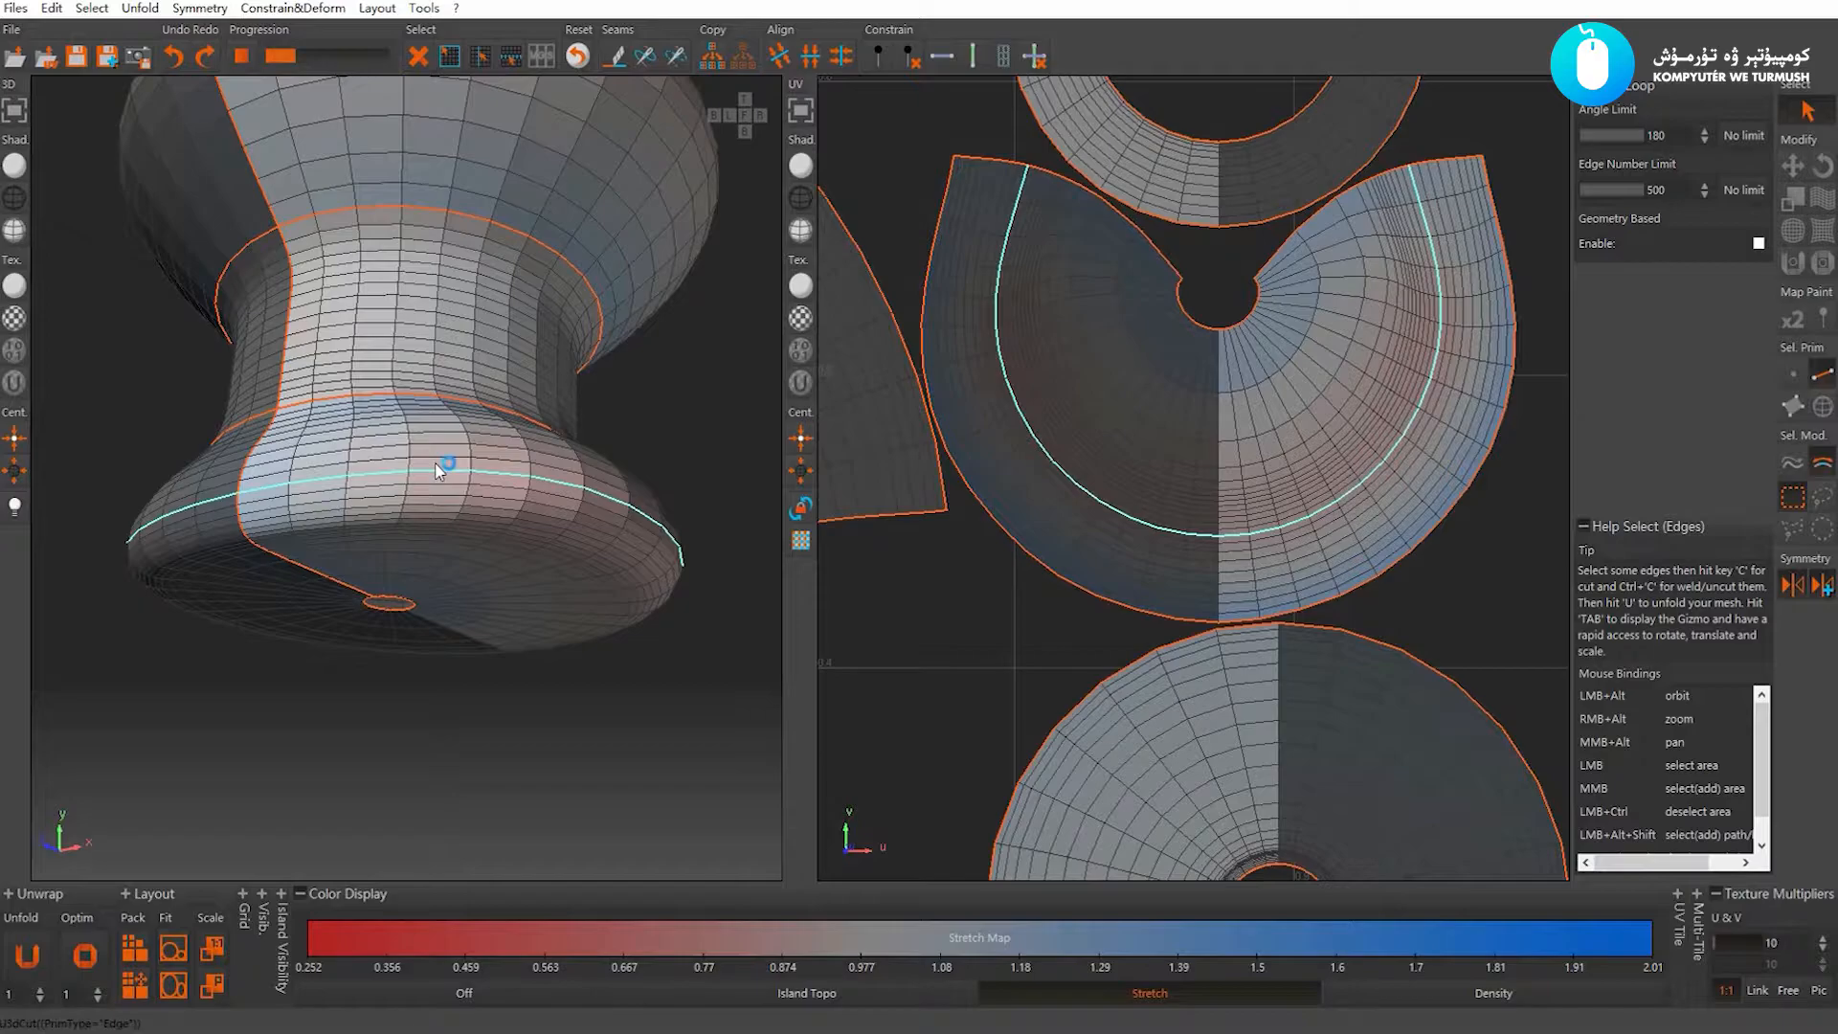
Weld the vertical seams on the foot's underside and on the band above its ring seam, unfold and repack all islands
left_click_drag(436, 470, 387, 452, "alt")
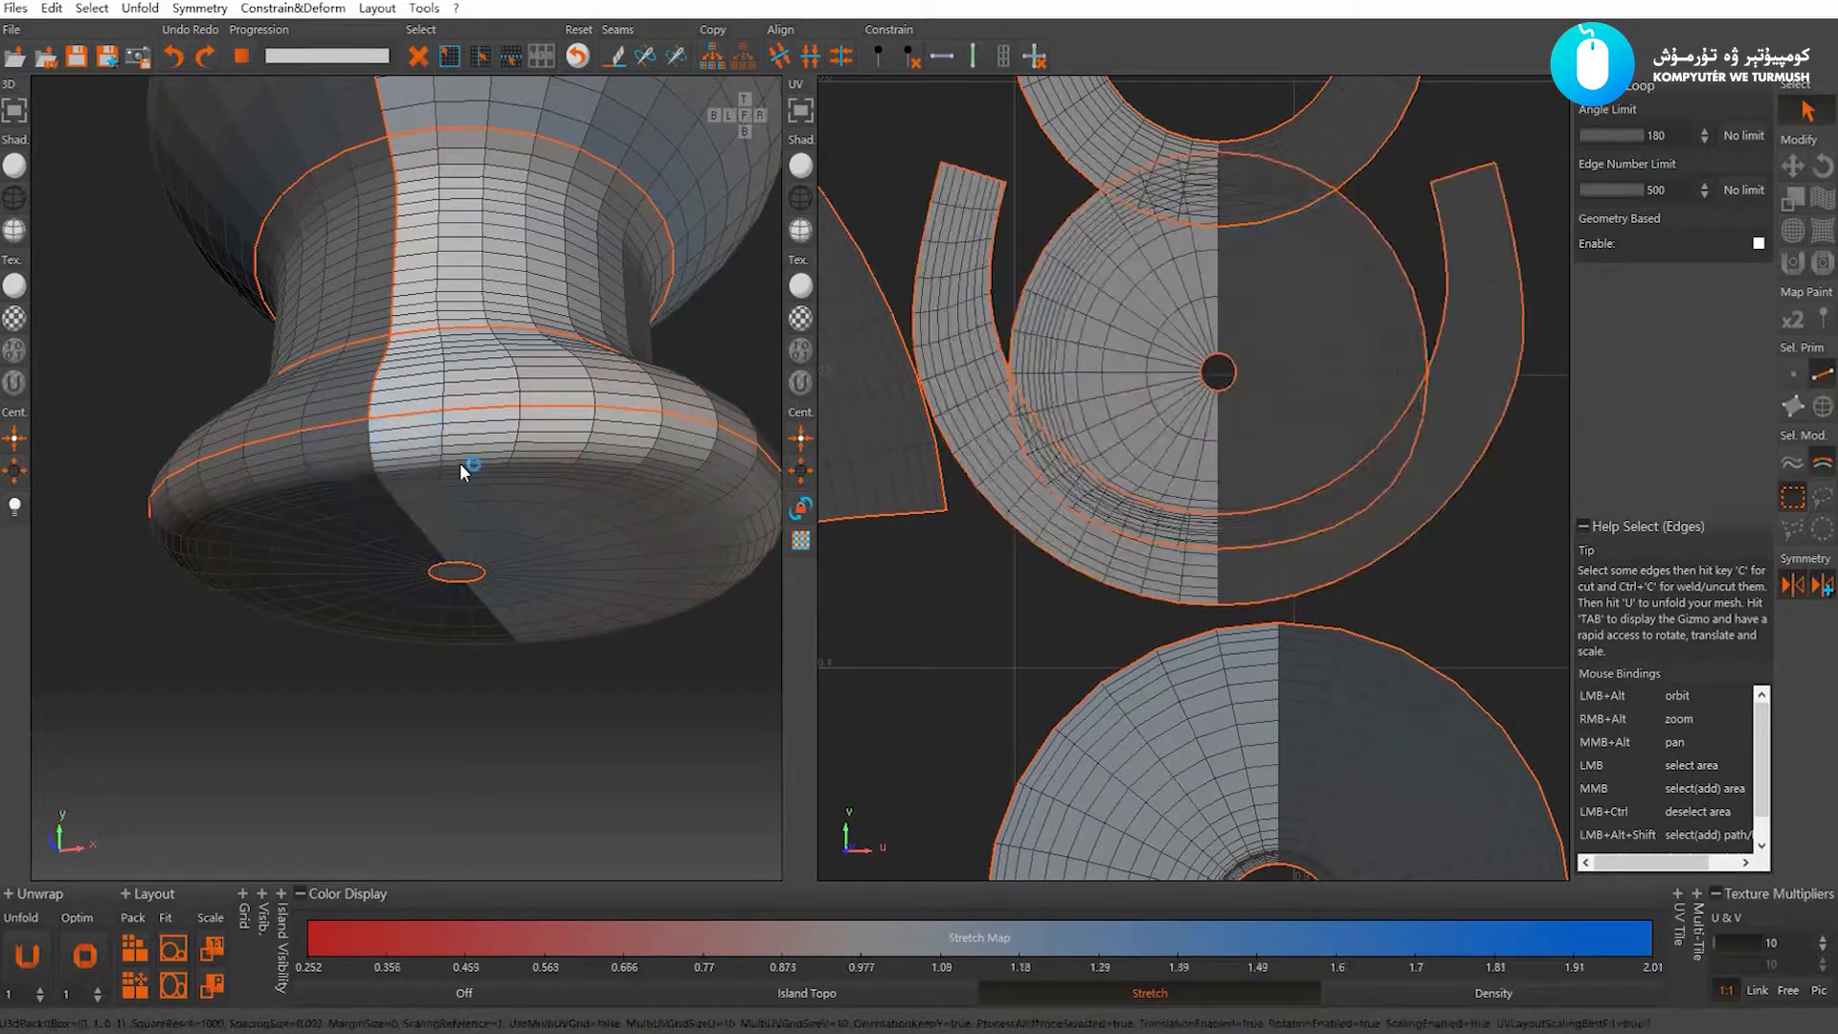
left_click_drag(457, 461, 460, 547, "alt")
middle_click_drag(460, 547, 462, 478, "alt")
right_click_drag(461, 479, 533, 569, "alt")
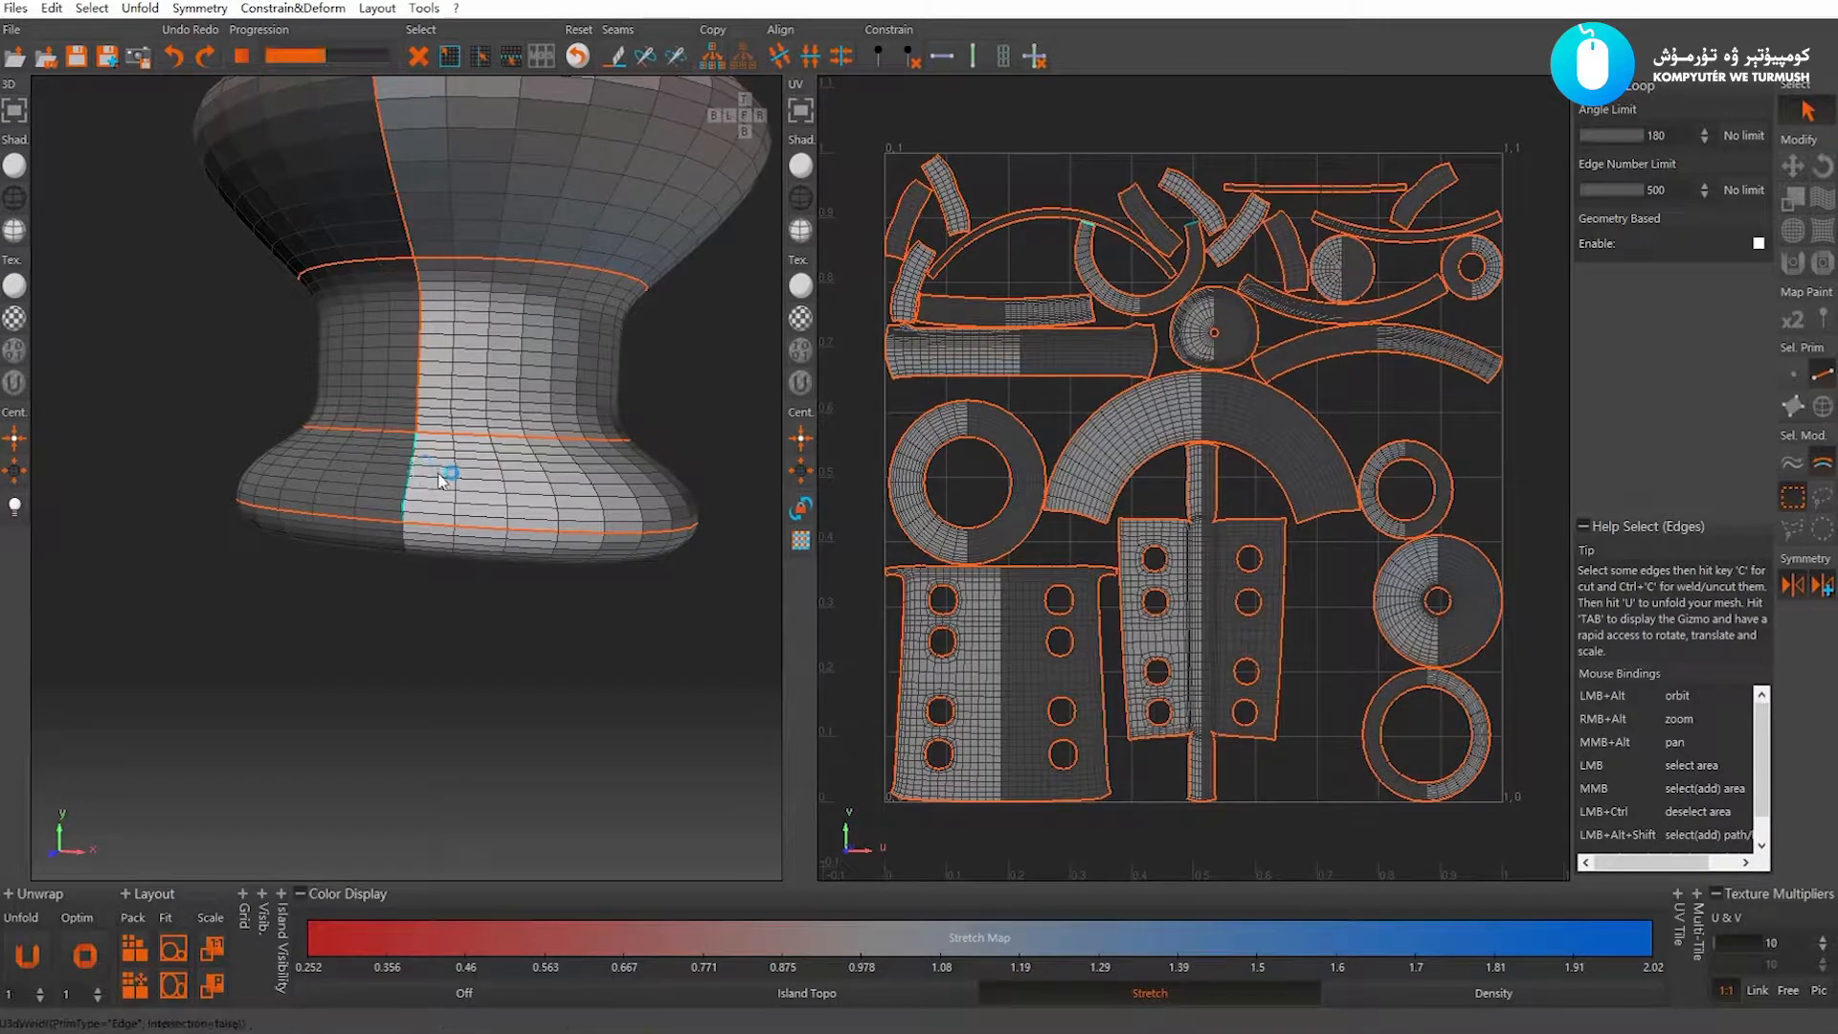
key("u")
key("p")
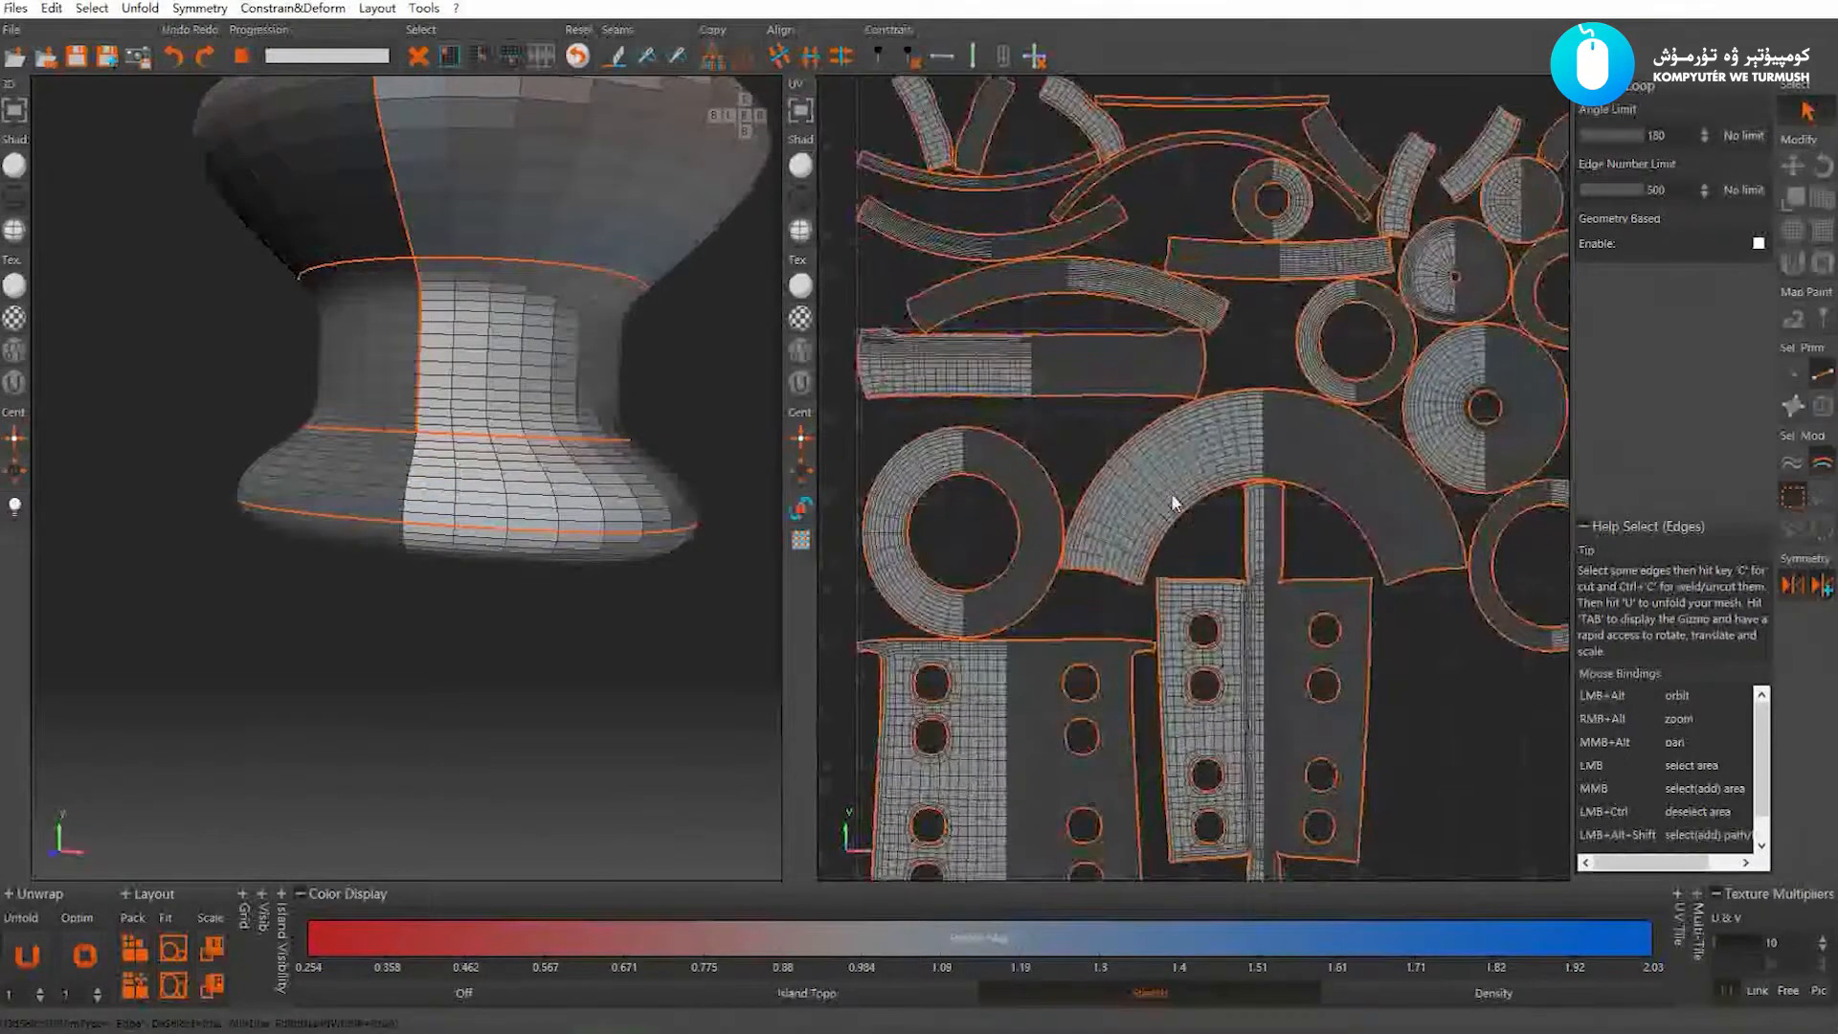
Examine the pegbox and its packed UV islands for remaining stretch from several views
scroll(1170, 492, "down", 2)
scroll(494, 462, "down", 3)
scroll(370, 441, "up", 2)
left_click_drag(519, 400, 456, 463, "alt")
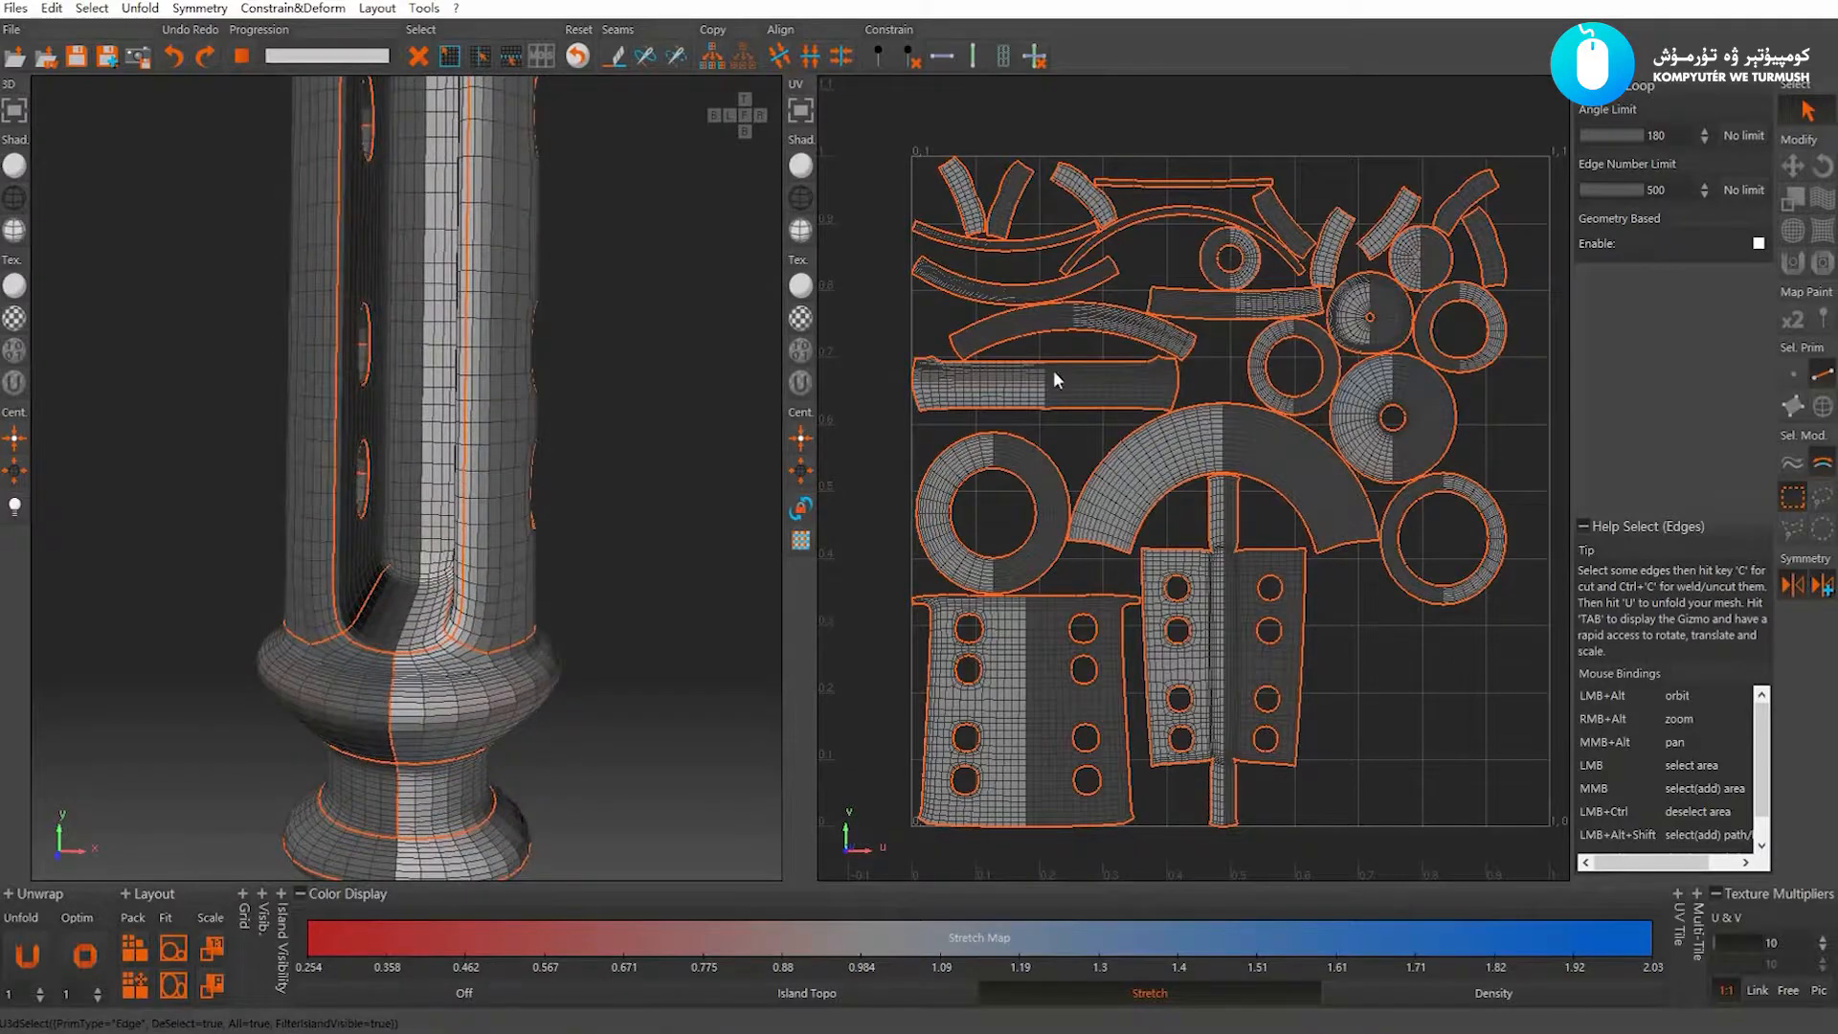
scroll(1053, 379, "up", 2)
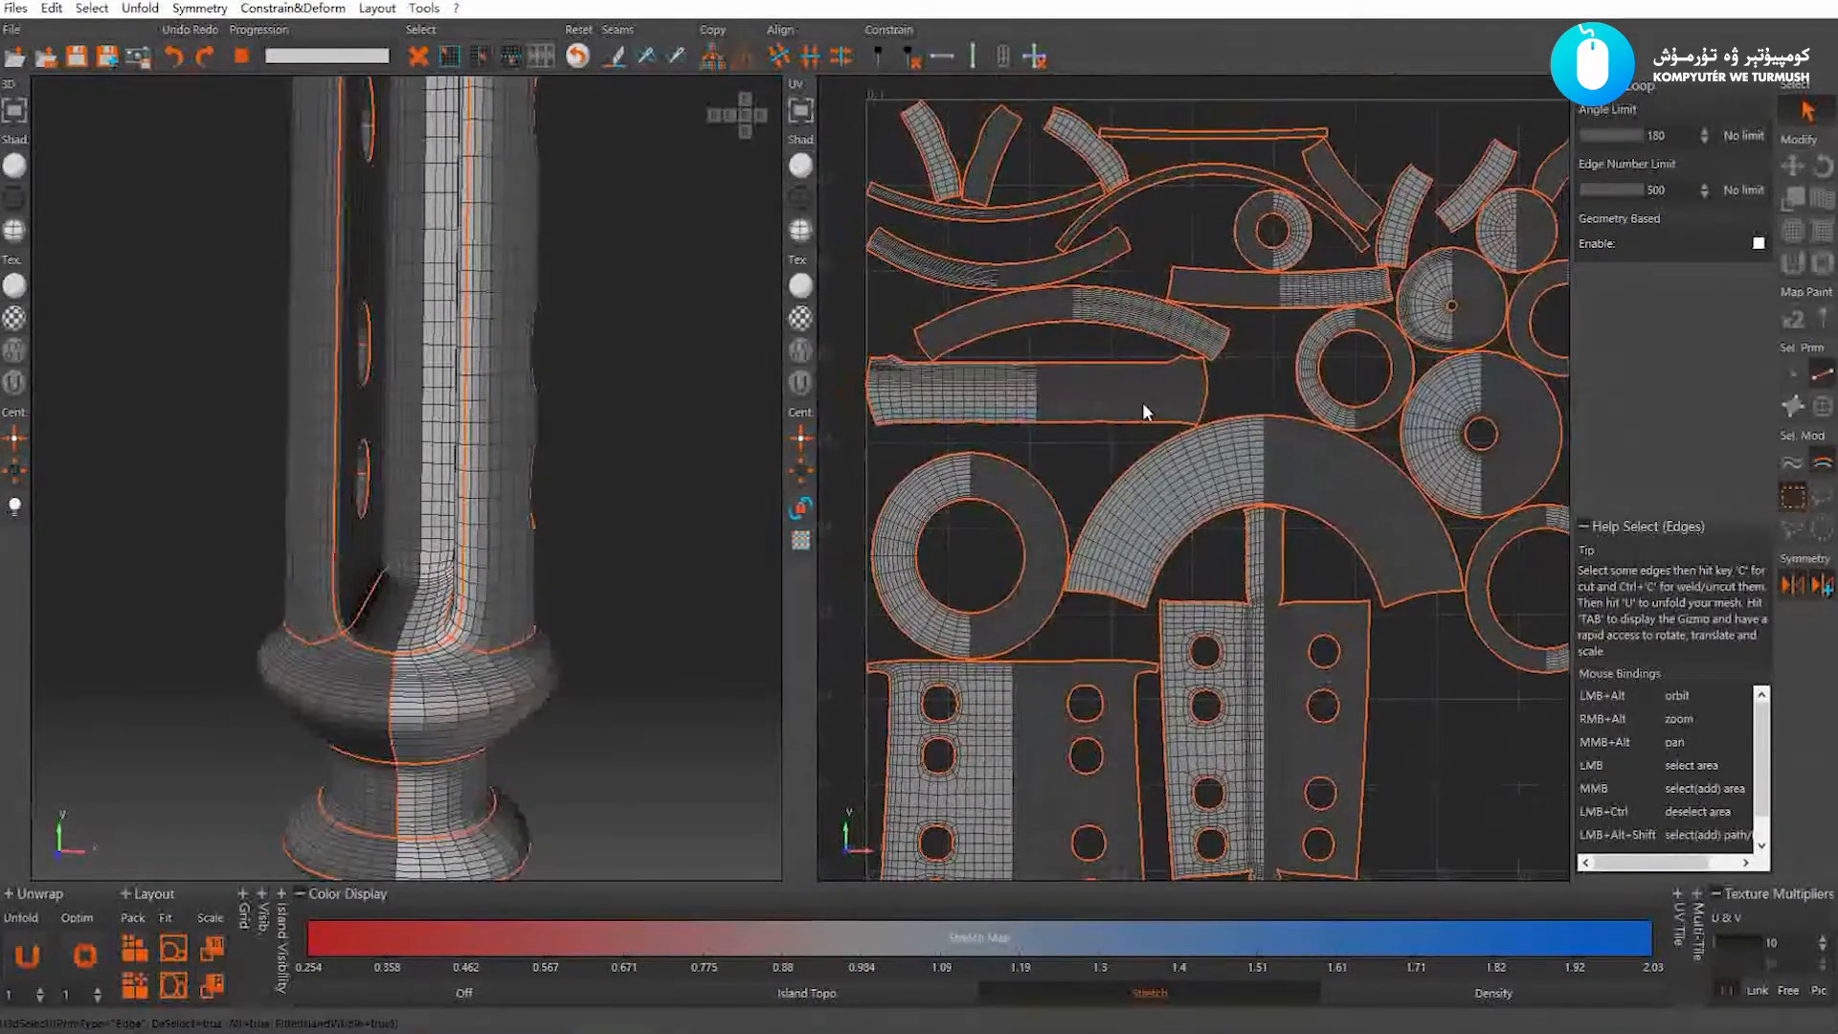
scroll(1141, 402, "down", 4)
scroll(274, 284, "down", 3)
left_click_drag(276, 294, 371, 326, "alt")
scroll(1214, 320, "down", 3)
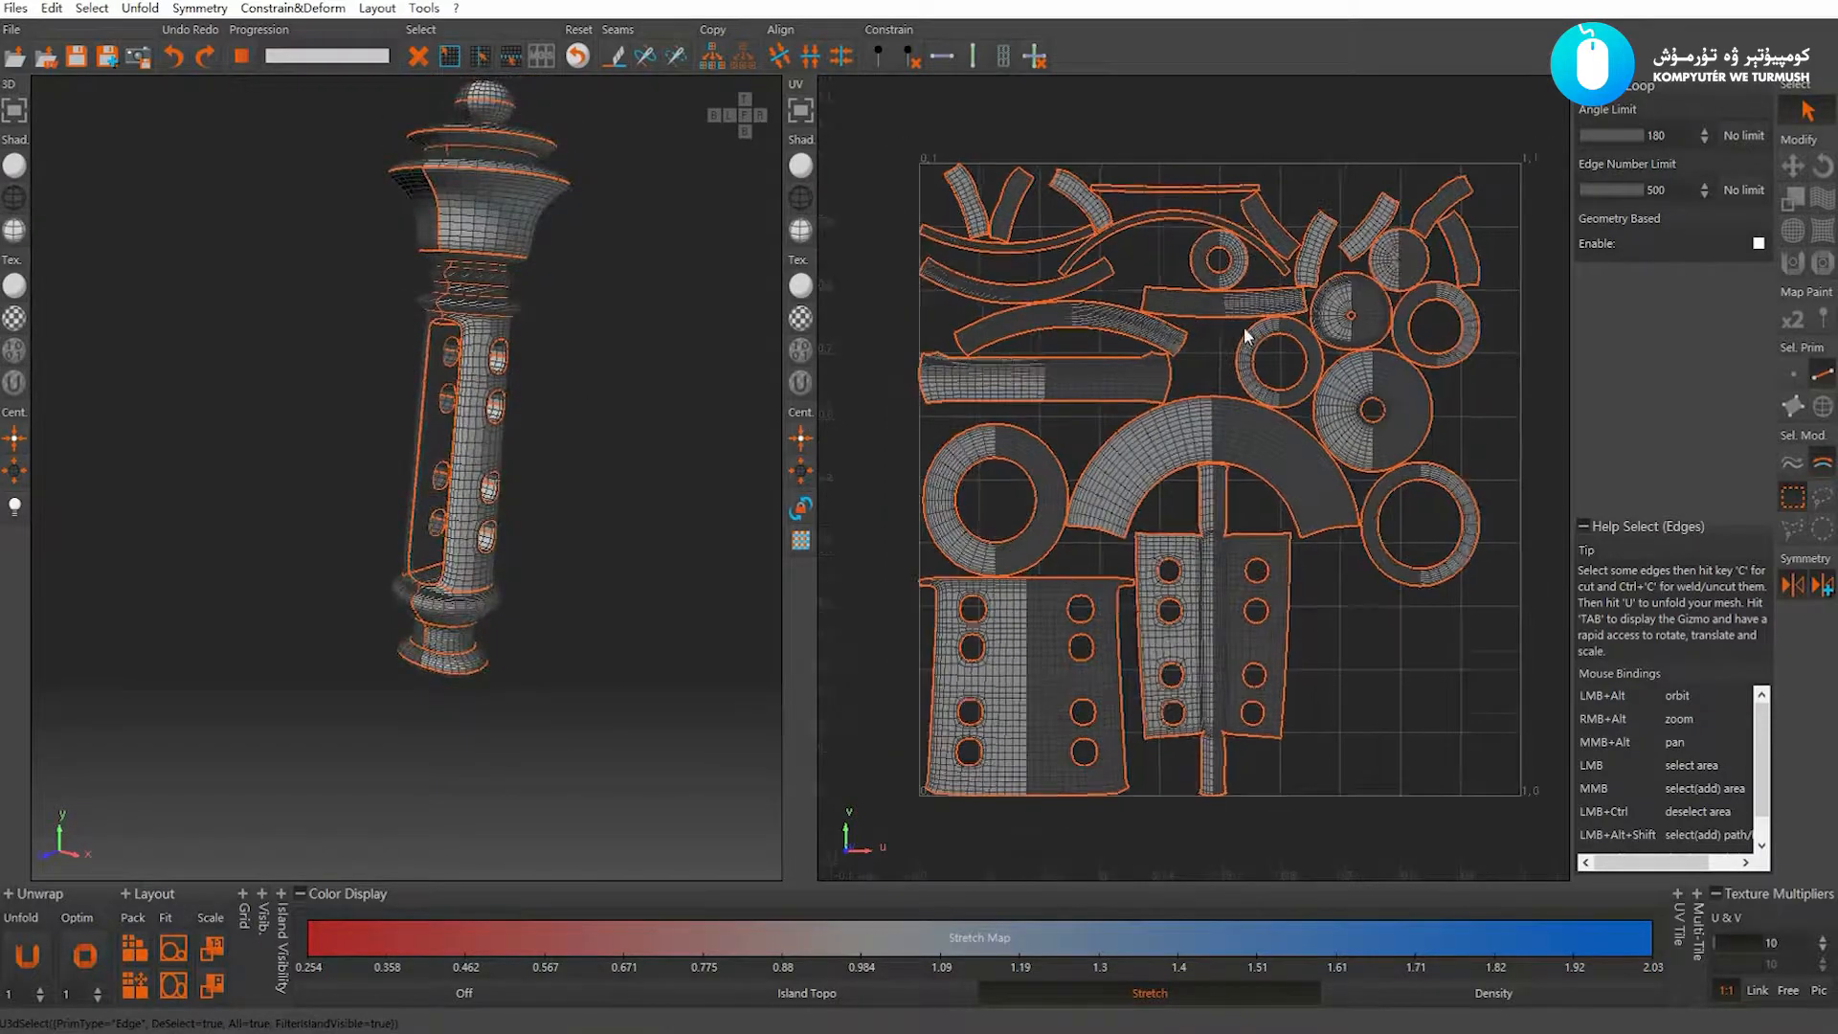
right_click_drag(1214, 320, 1296, 332, "alt")
middle_click_drag(1297, 332, 1256, 312, "alt")
right_click_drag(1256, 312, 1180, 328, "alt")
left_click_drag(324, 434, 382, 427, "alt")
Switch to island selection and unhide all the other parts of the instrument around the pegbox
key("F4")
left_click(314, 394)
middle_click_drag(311, 394, 326, 364, "alt")
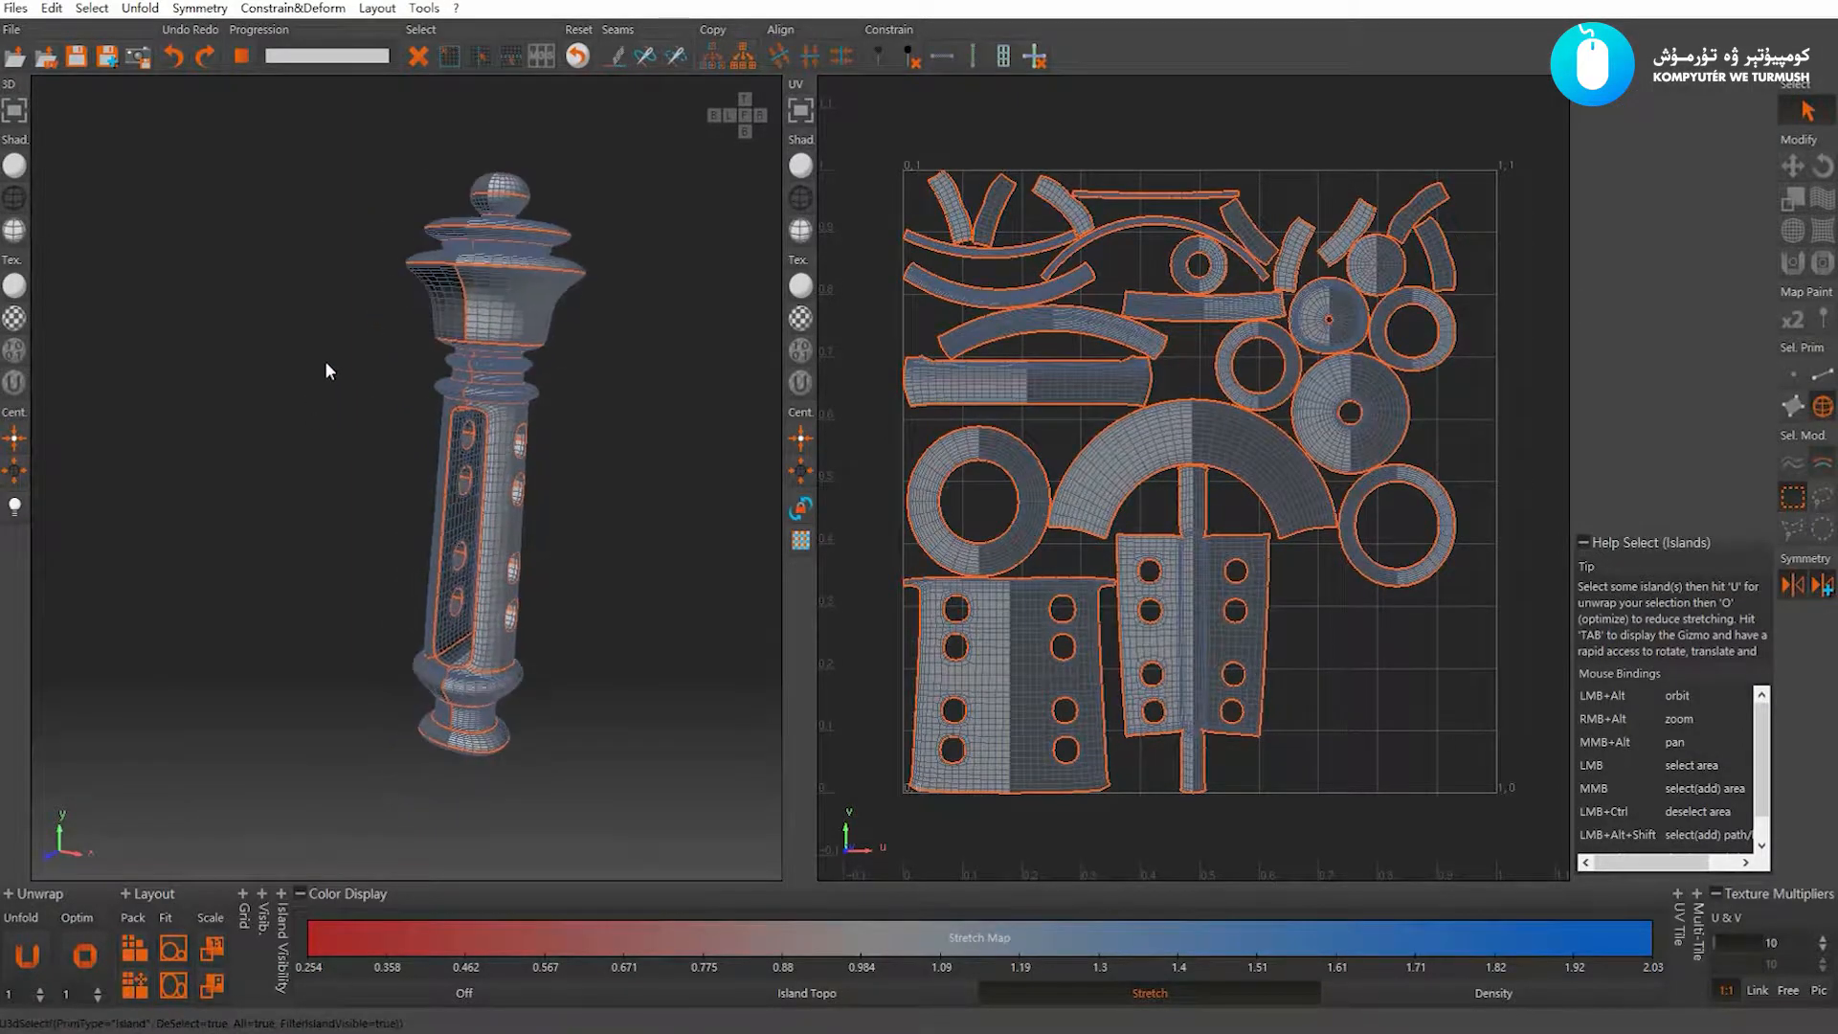
right_click_drag(327, 364, 323, 385, "alt")
left_click_drag(247, 380, 299, 326, "alt")
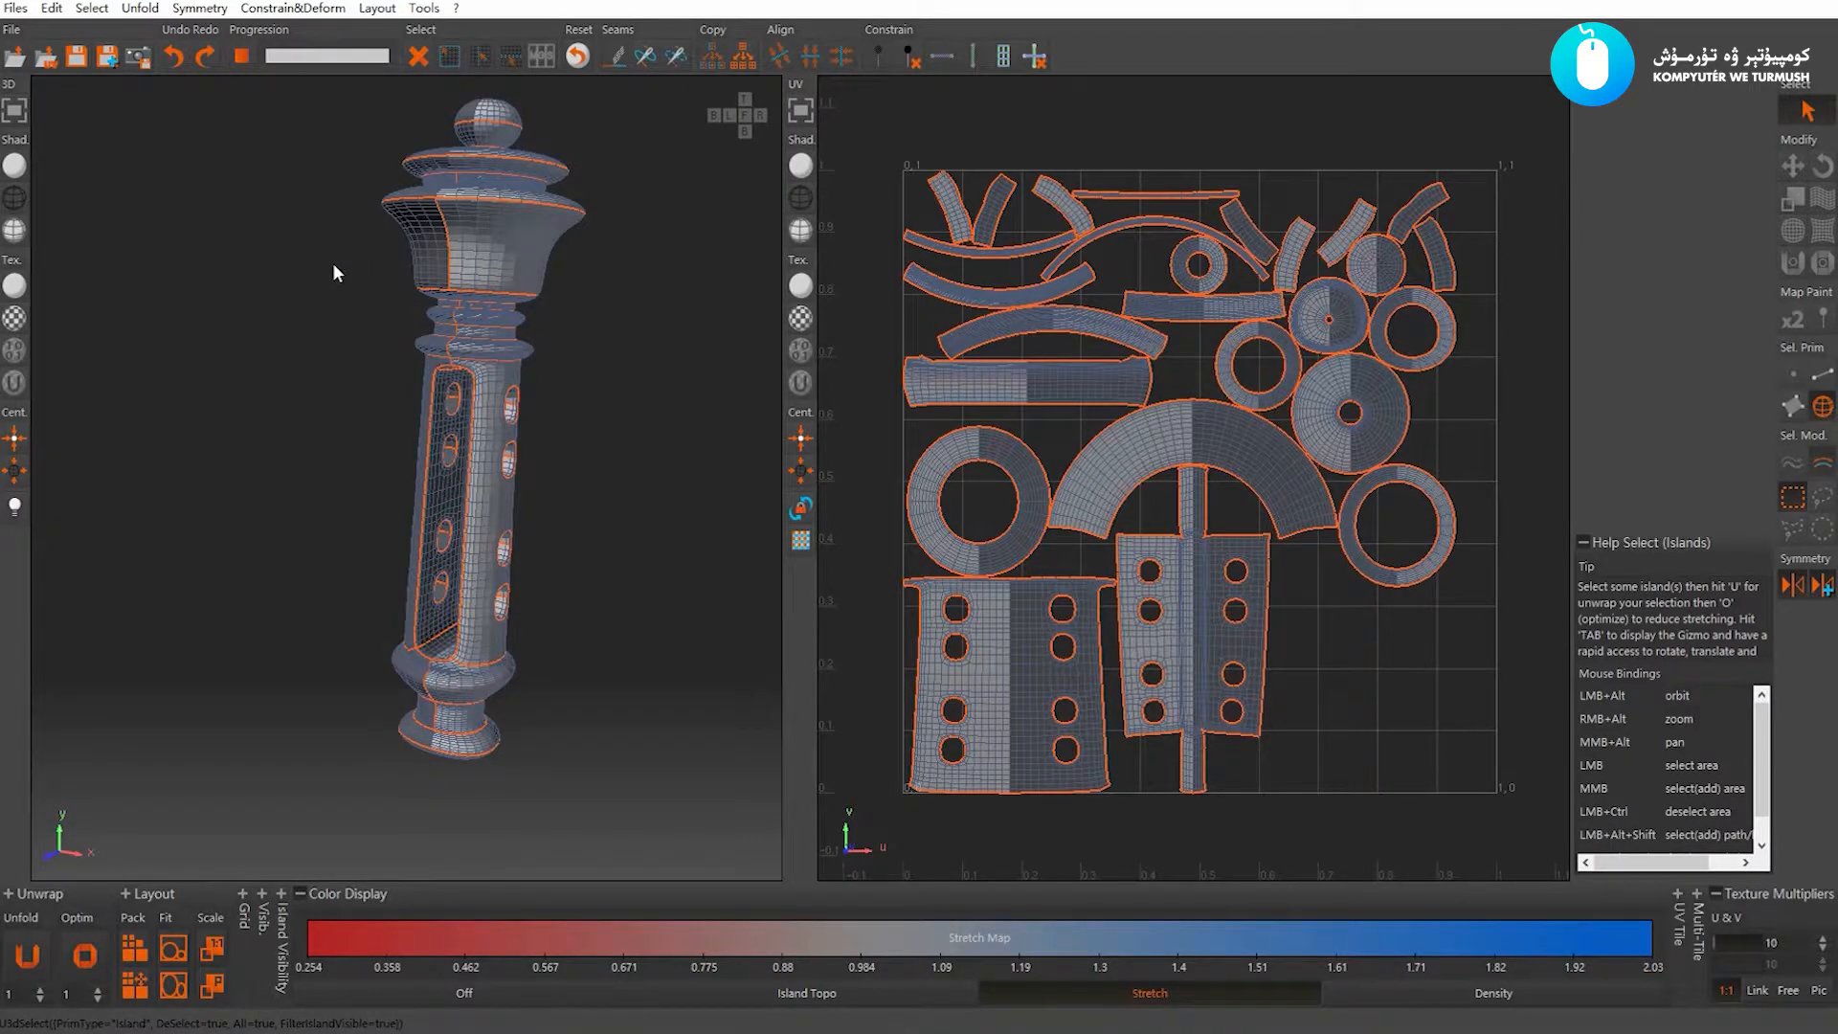
key("shift+h")
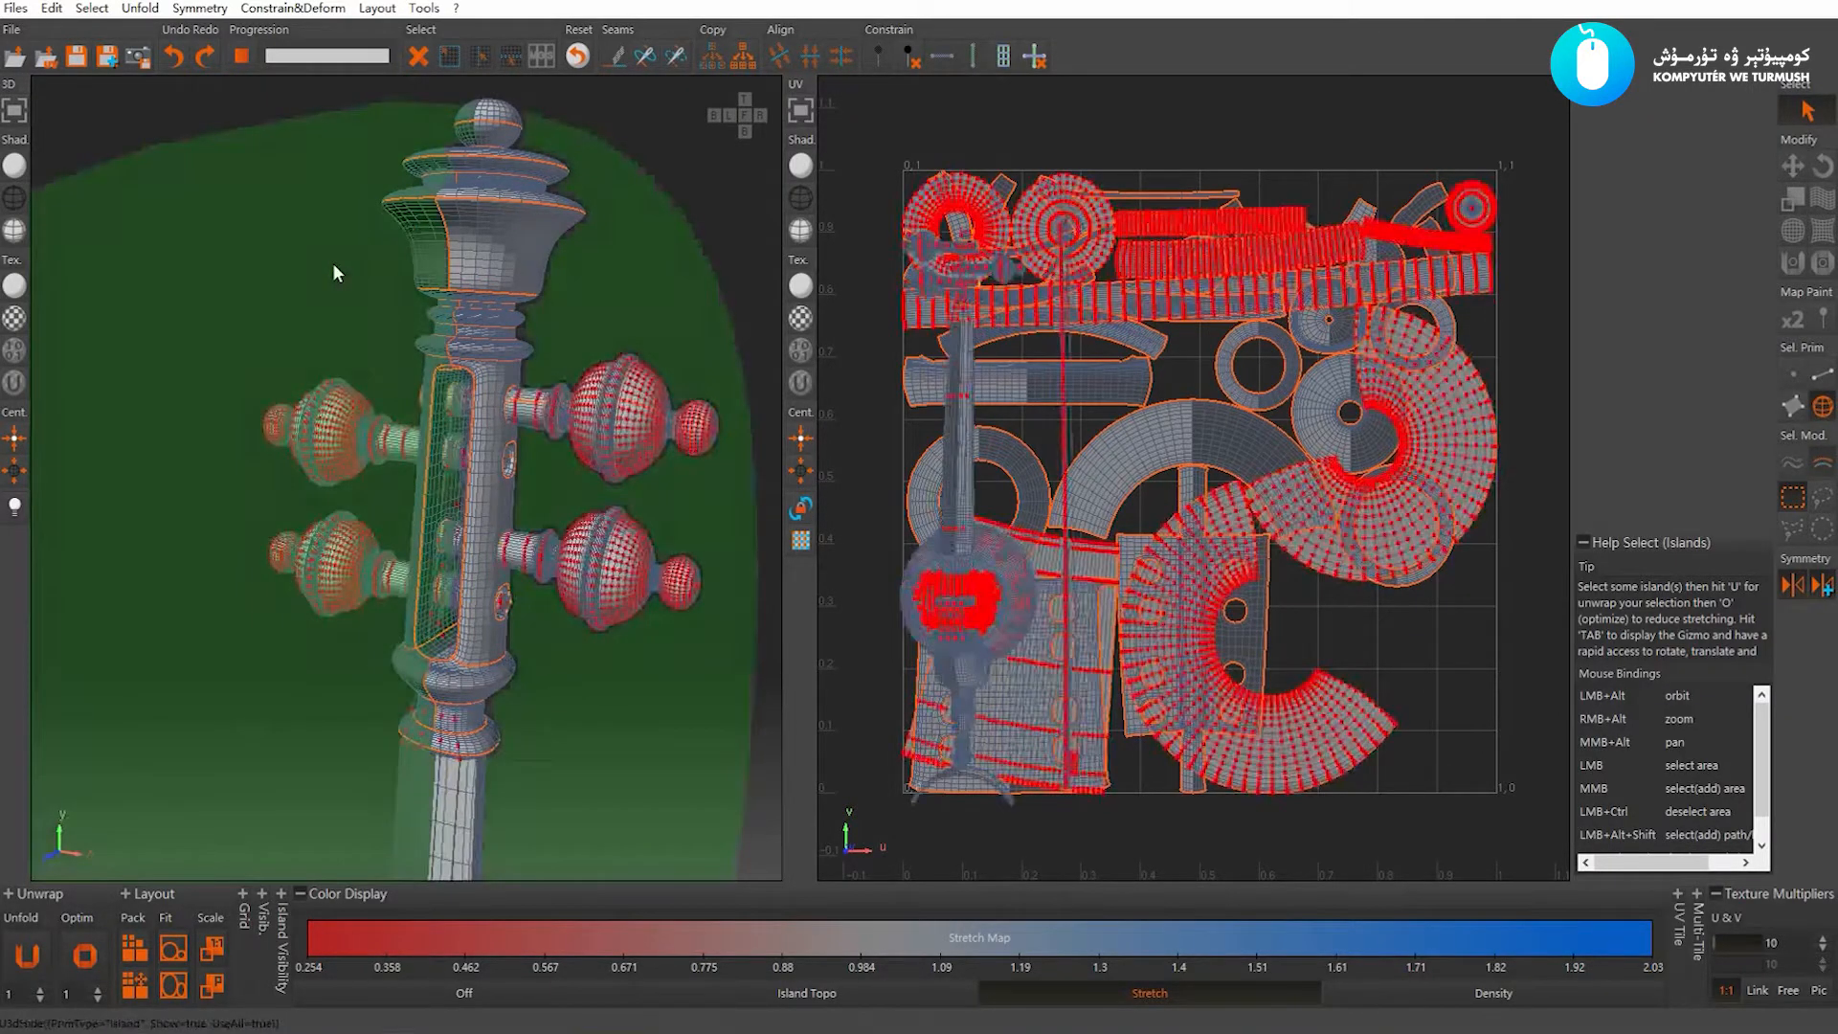
scroll(371, 330, "down", 5)
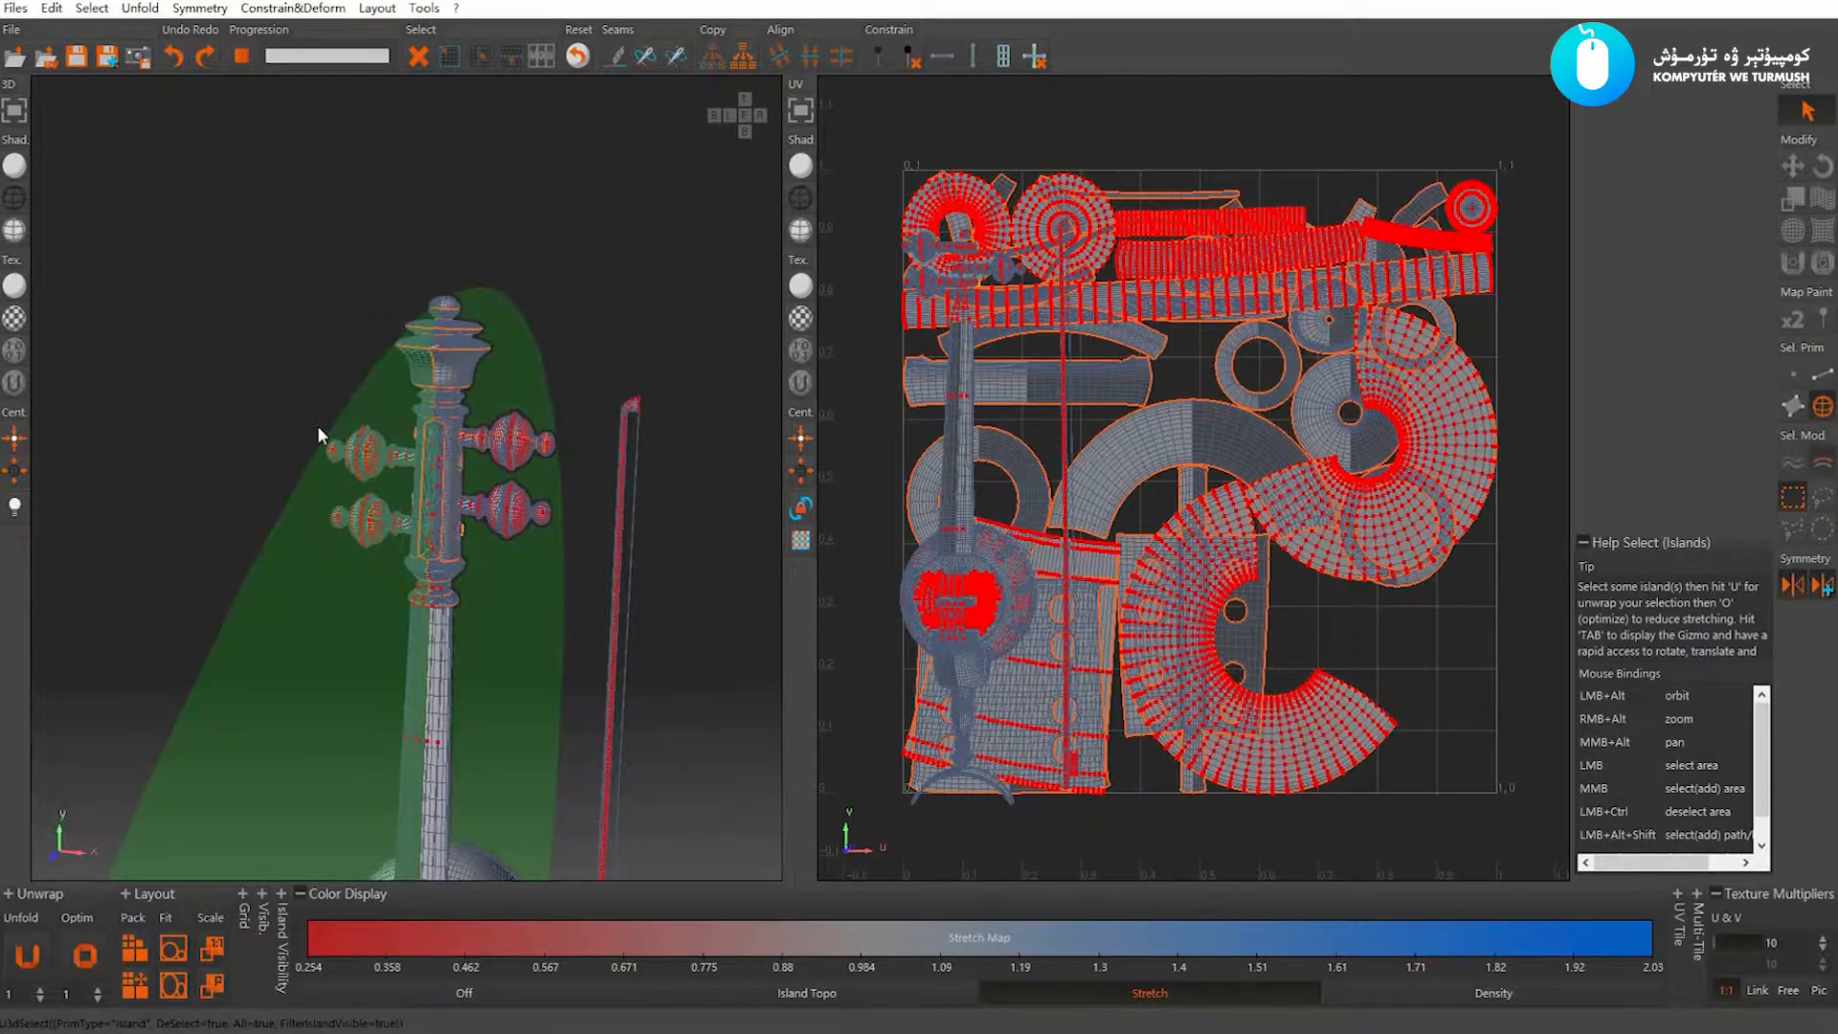
middle_click_drag(317, 425, 325, 301, "alt")
scroll(326, 302, "up", 2)
middle_click_drag(470, 440, 462, 342, "alt")
scroll(469, 354, "down", 1)
mouse_move(477, 368)
left_mouse_down("alt")
mouse_move(371, 324)
mouse_move(460, 340)
mouse_move(468, 387)
left_mouse_up("alt")
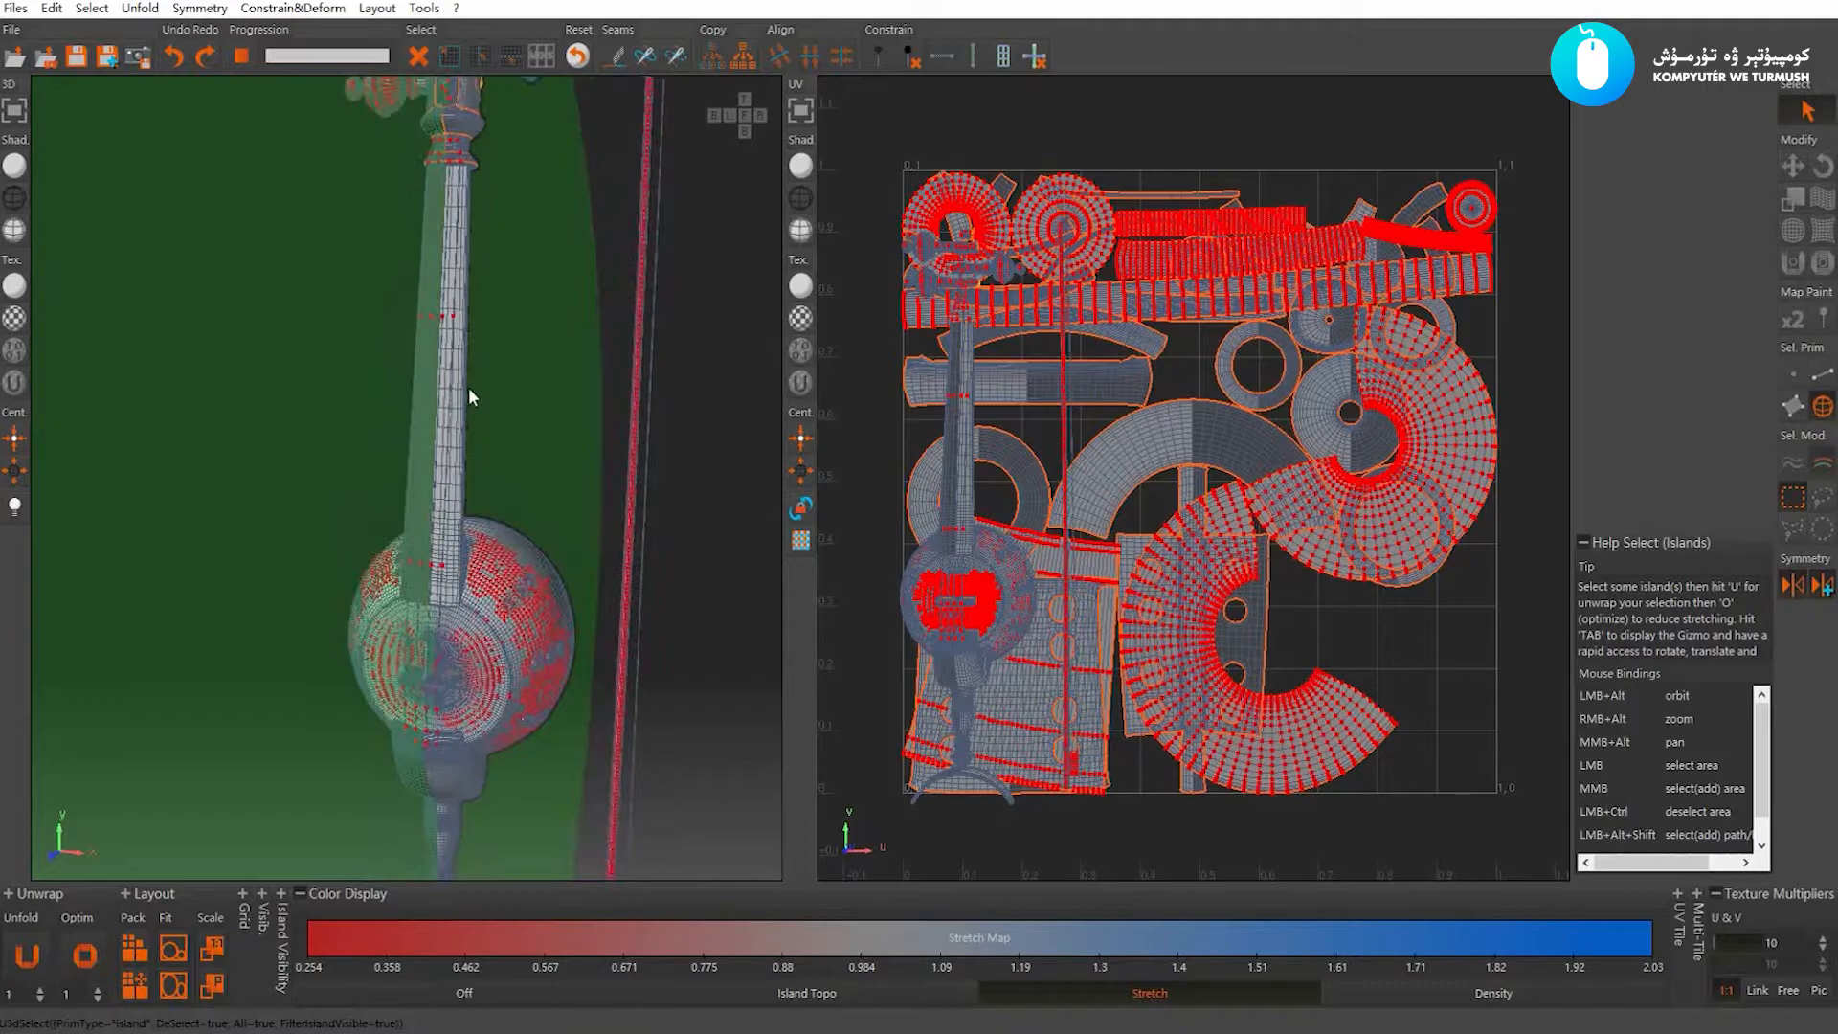
Isolate the instrument's neck and turn off symmetry and its plane display
left_click(445, 373)
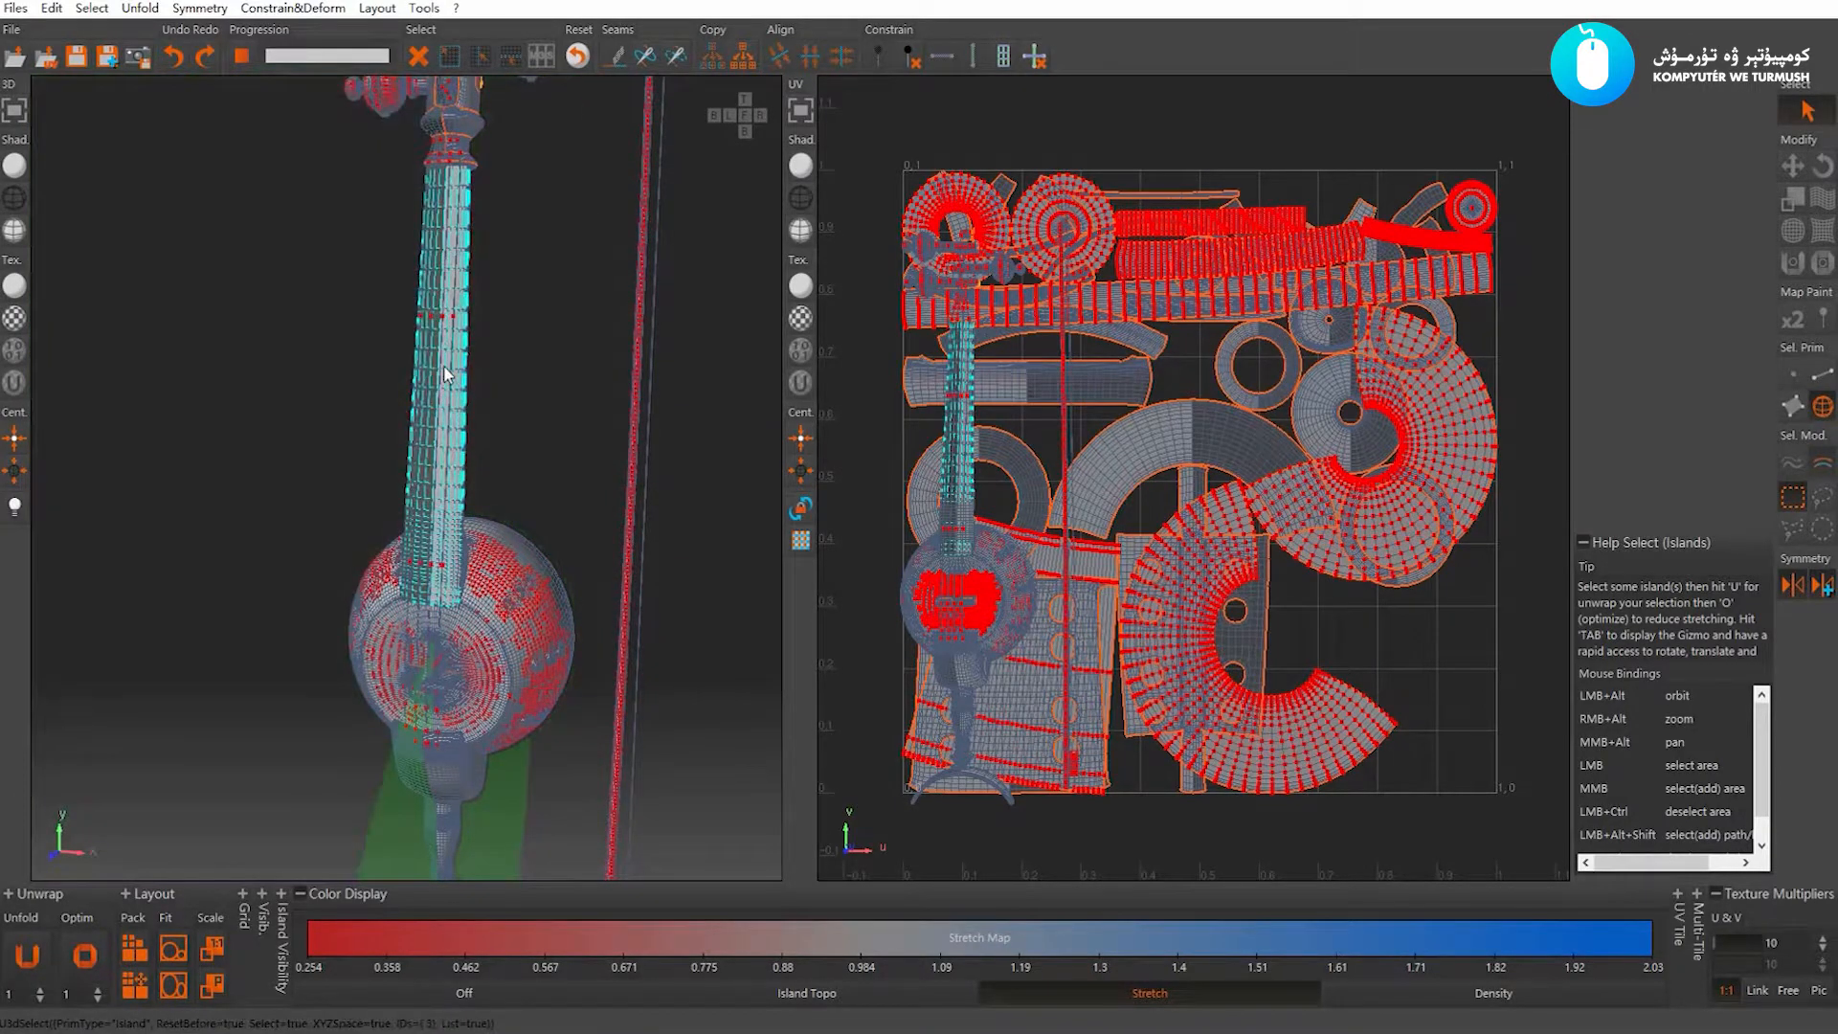
key("i")
mouse_move(445, 373)
left_mouse_down("alt")
mouse_move(418, 394)
mouse_move(452, 399)
left_mouse_up("alt")
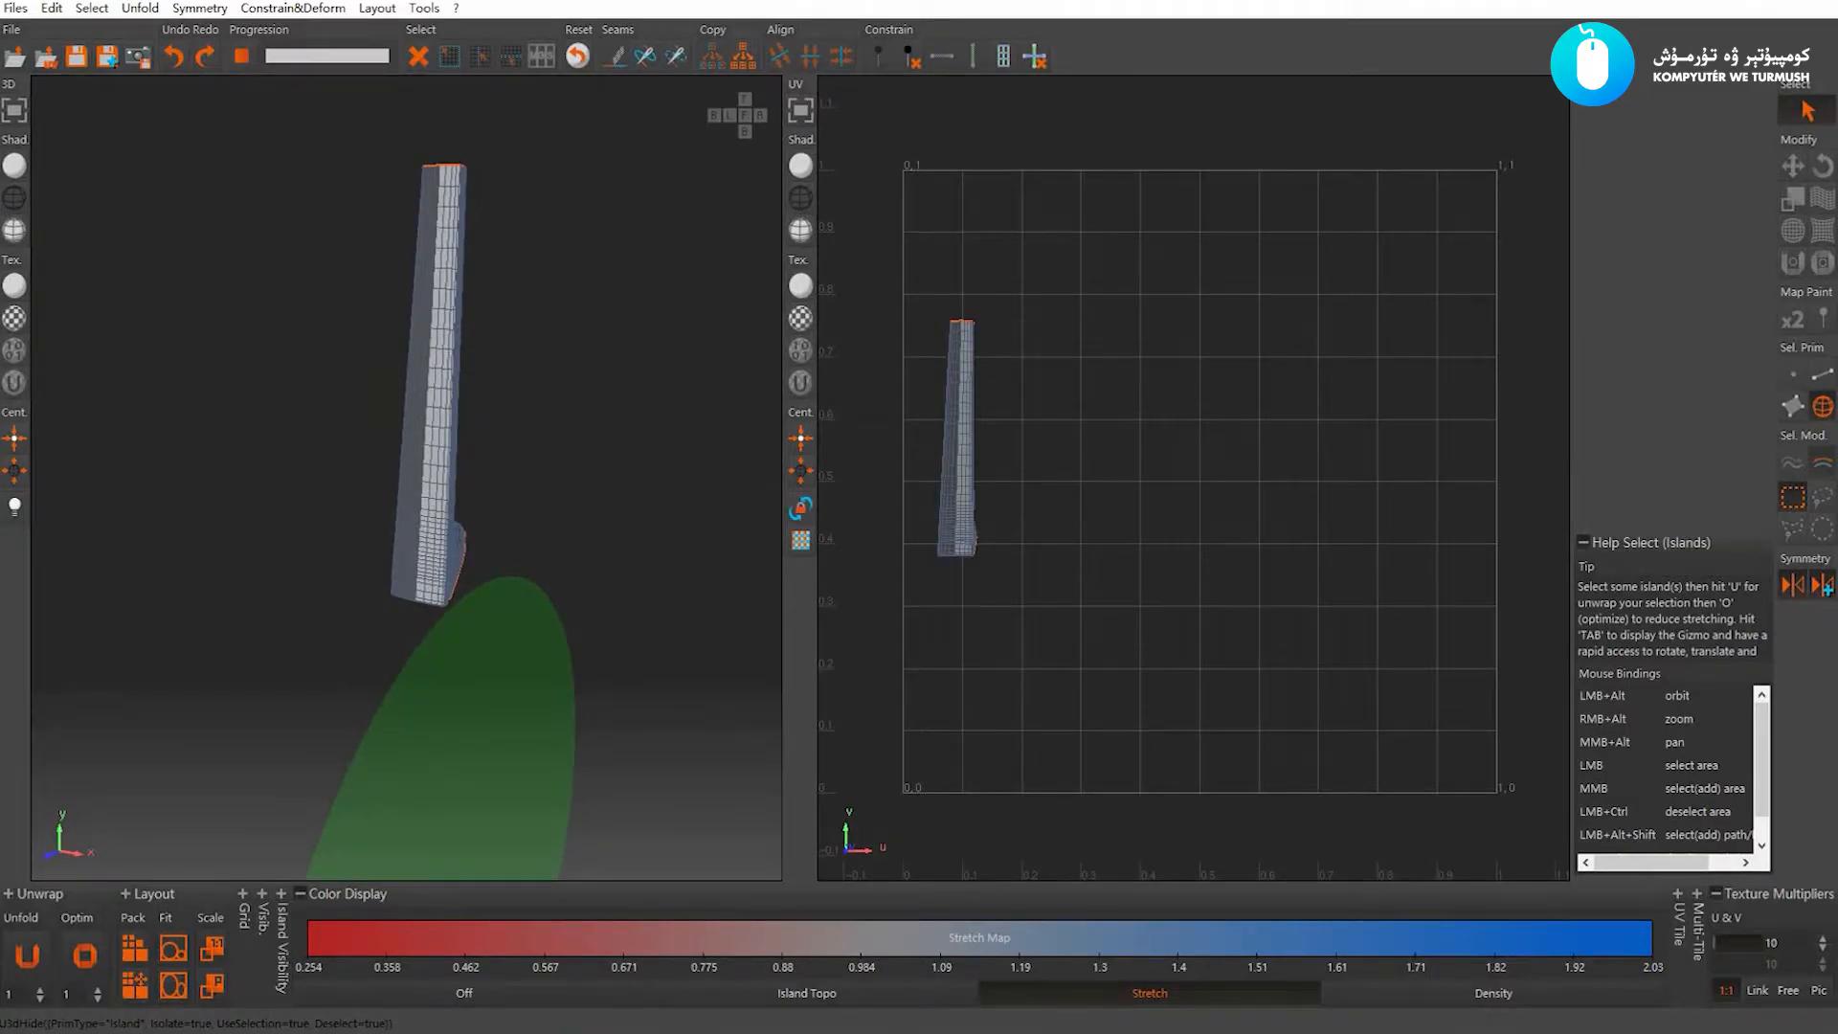
left_click(1437, 402)
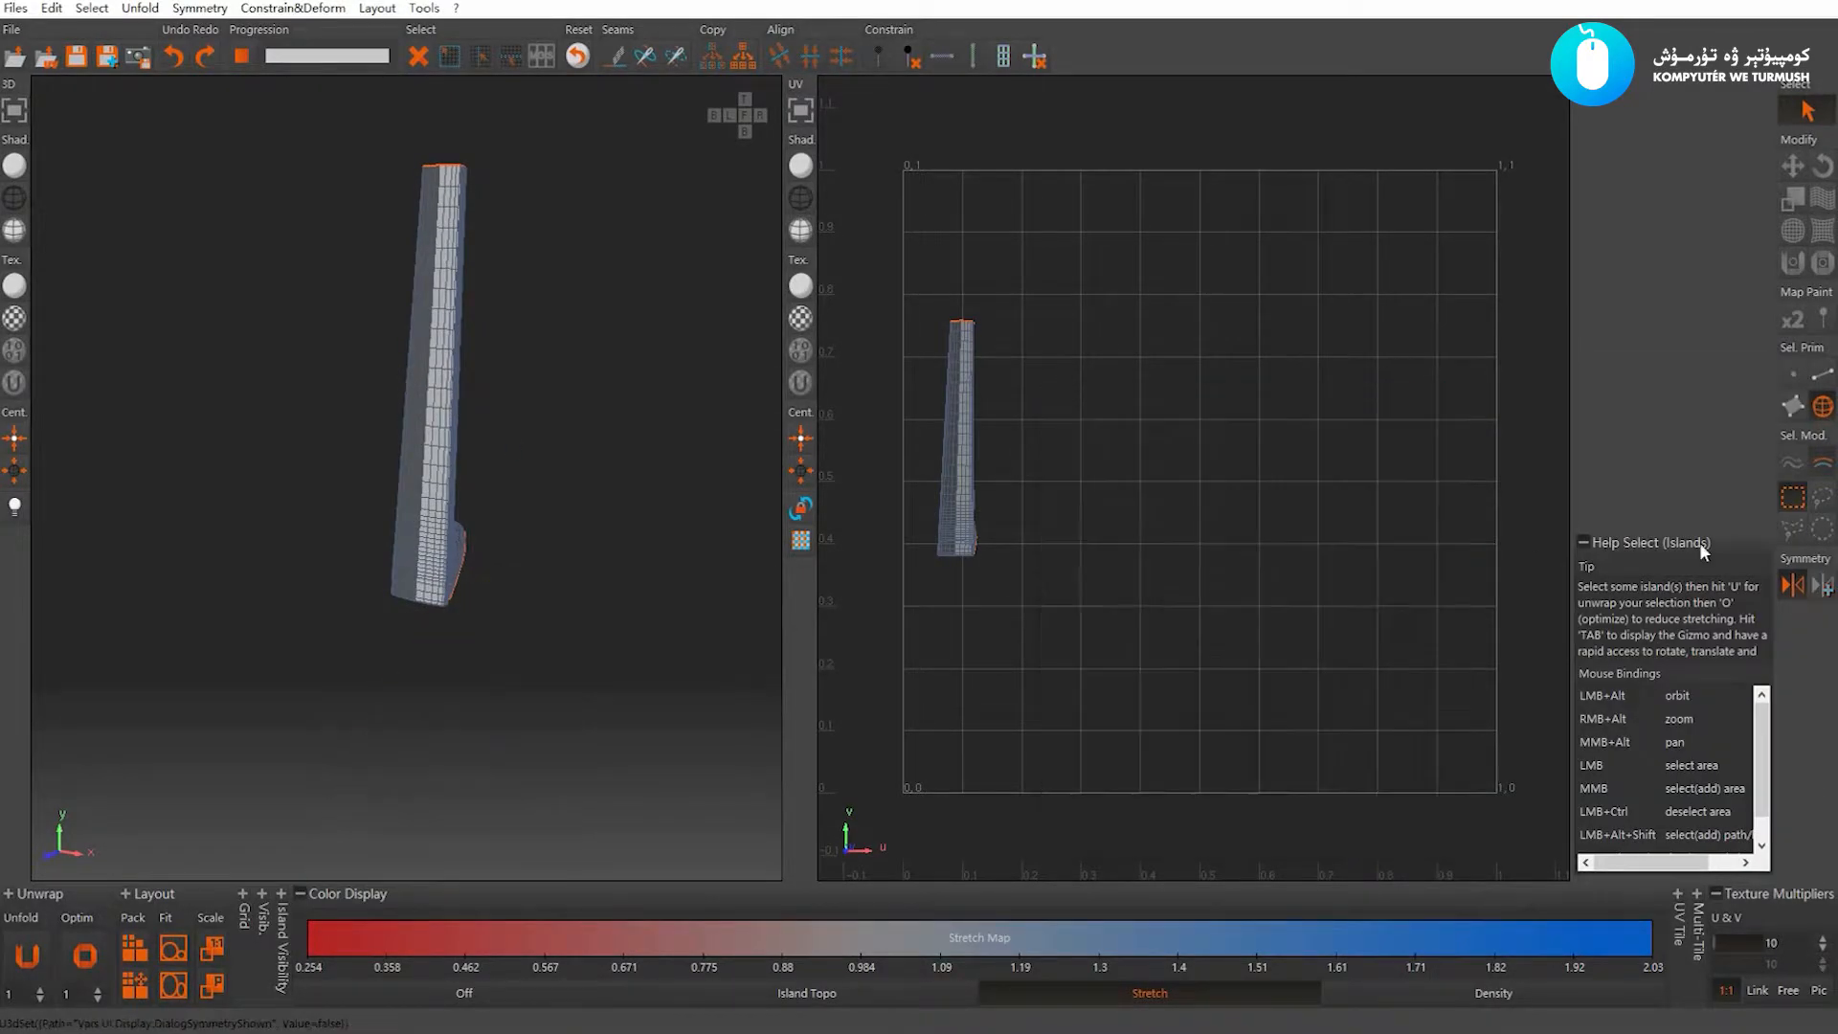
left_click(1788, 585)
Cut a lengthwise seam down the back of the neck and unfold it into a flat UV island
left_click_drag(302, 516, 427, 325, "alt")
key("F2")
left_click(498, 208)
key("c")
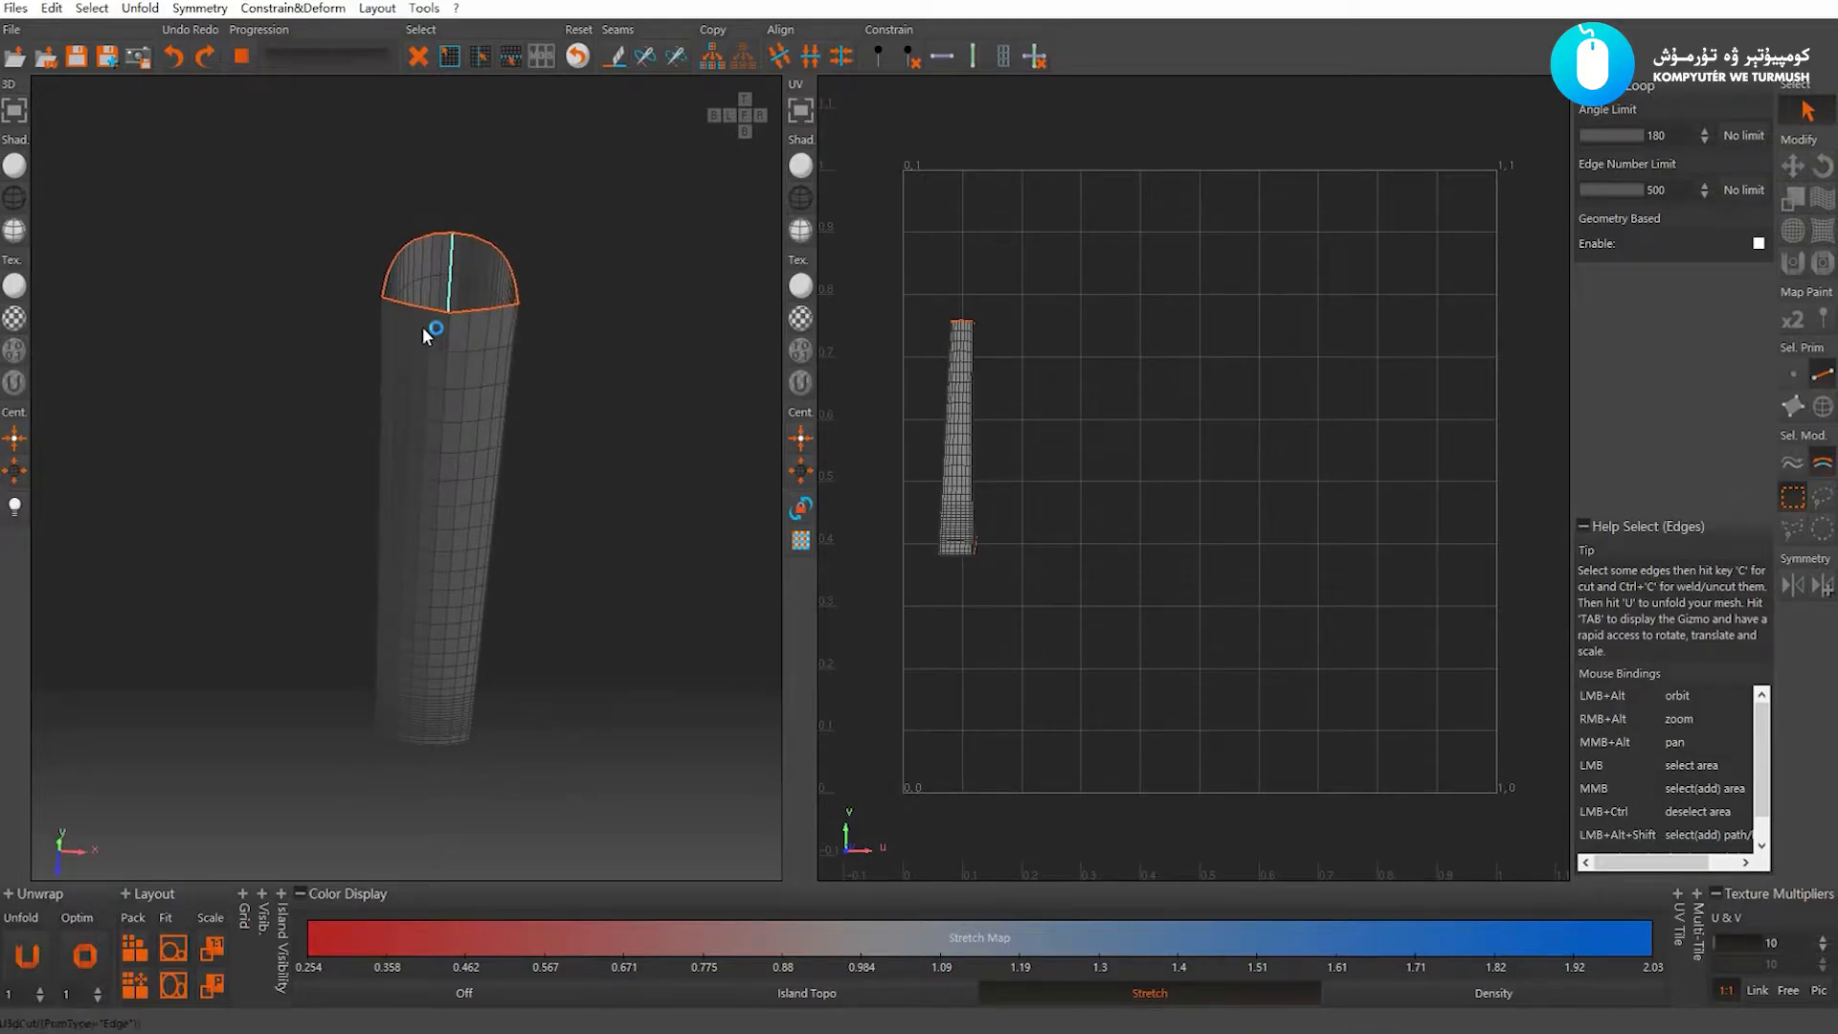
left_click_drag(498, 406, 446, 371, "alt")
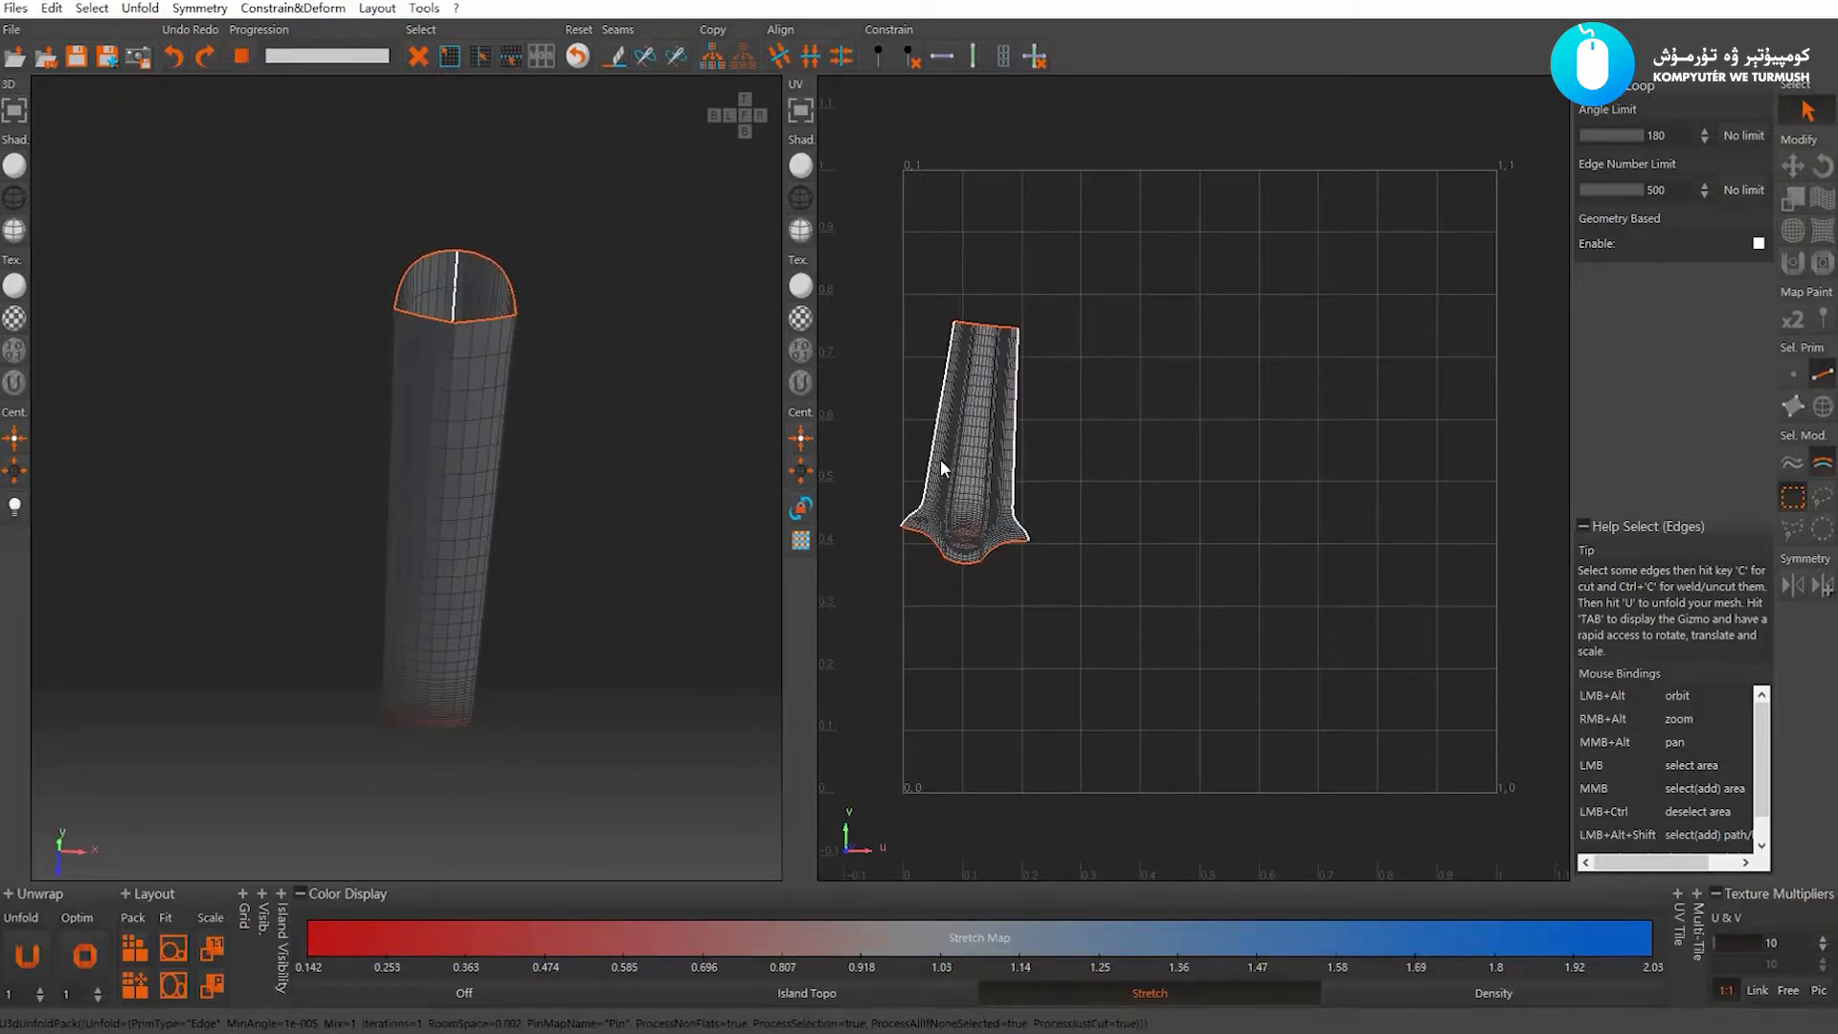
key("f")
left_click(1130, 457)
Cut seams along the edges of the two side notches at the neck's lower end
left_click_drag(592, 550, 526, 543, "alt")
right_click_drag(526, 544, 455, 436, "alt")
left_click_drag(455, 435, 446, 596, "alt")
left_click_drag(399, 662, 560, 527)
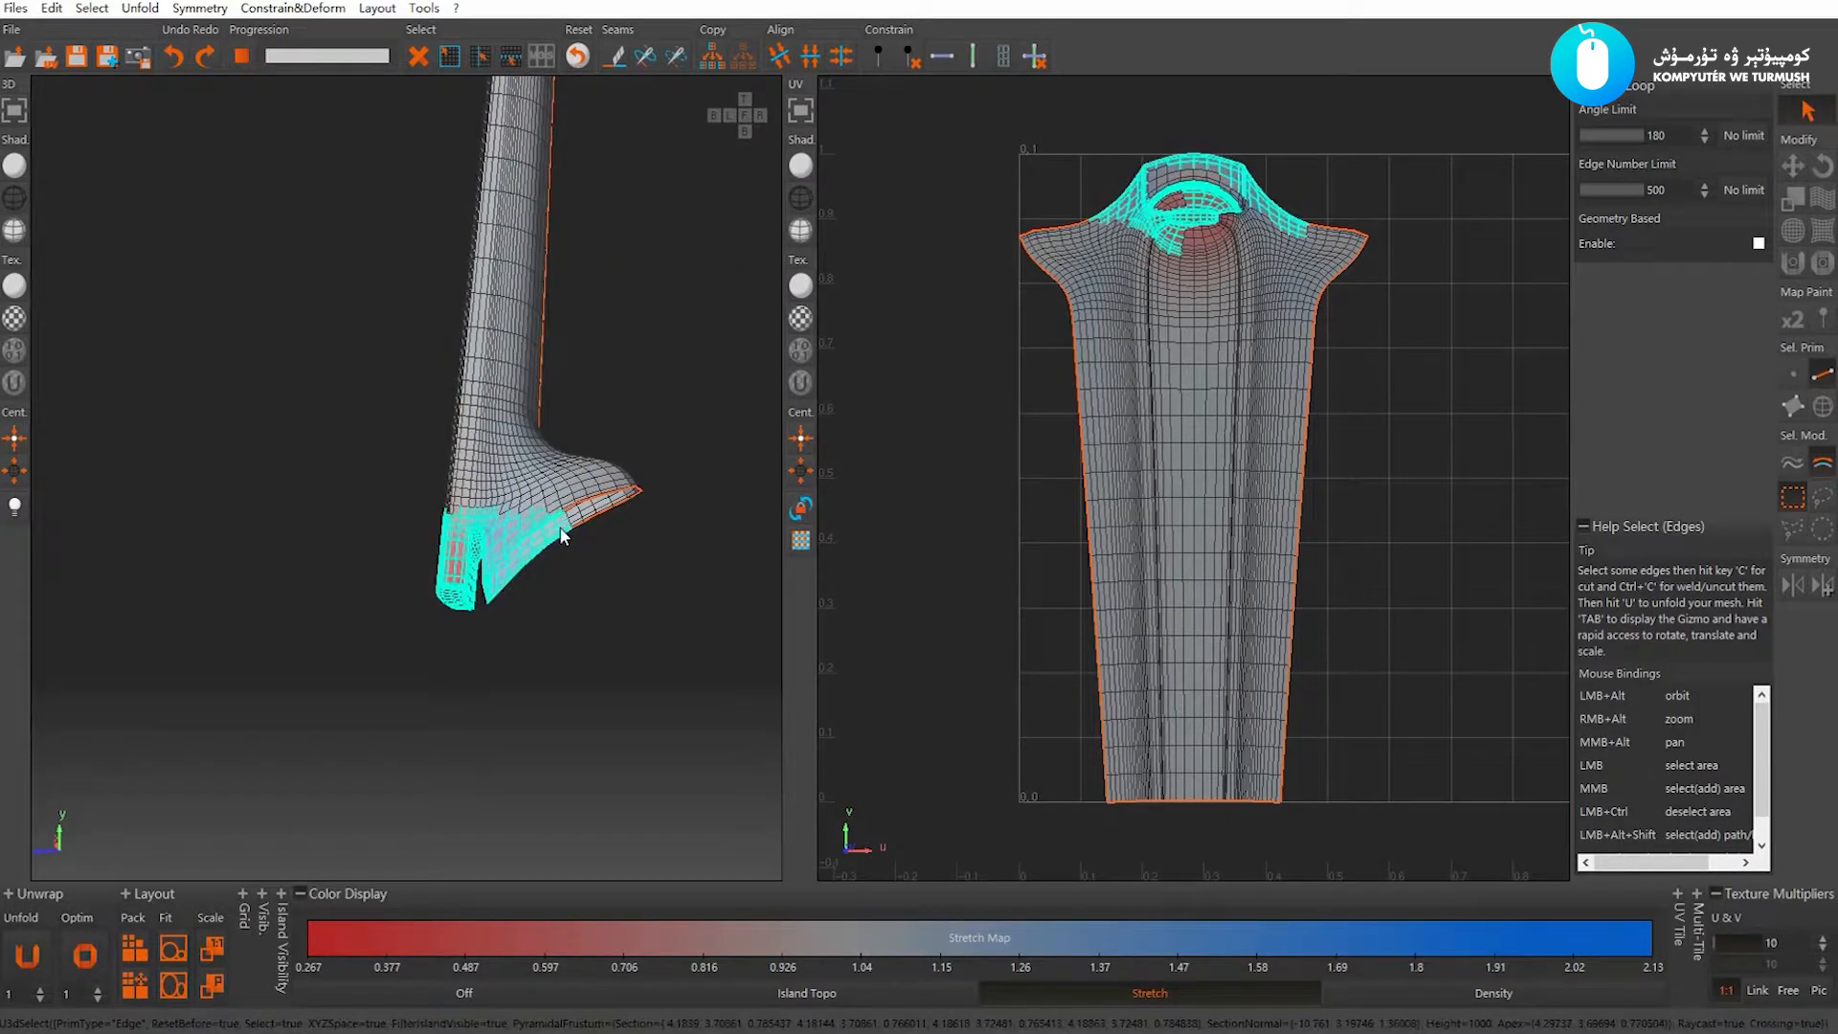
key("f")
key("a")
middle_click_drag(388, 627, 421, 547, "alt")
right_click_drag(420, 546, 539, 517, "alt")
left_click_drag(538, 517, 527, 471, "alt")
right_click_drag(527, 472, 460, 503, "alt")
left_click(384, 538)
left_click_drag(390, 519, 433, 519, "alt")
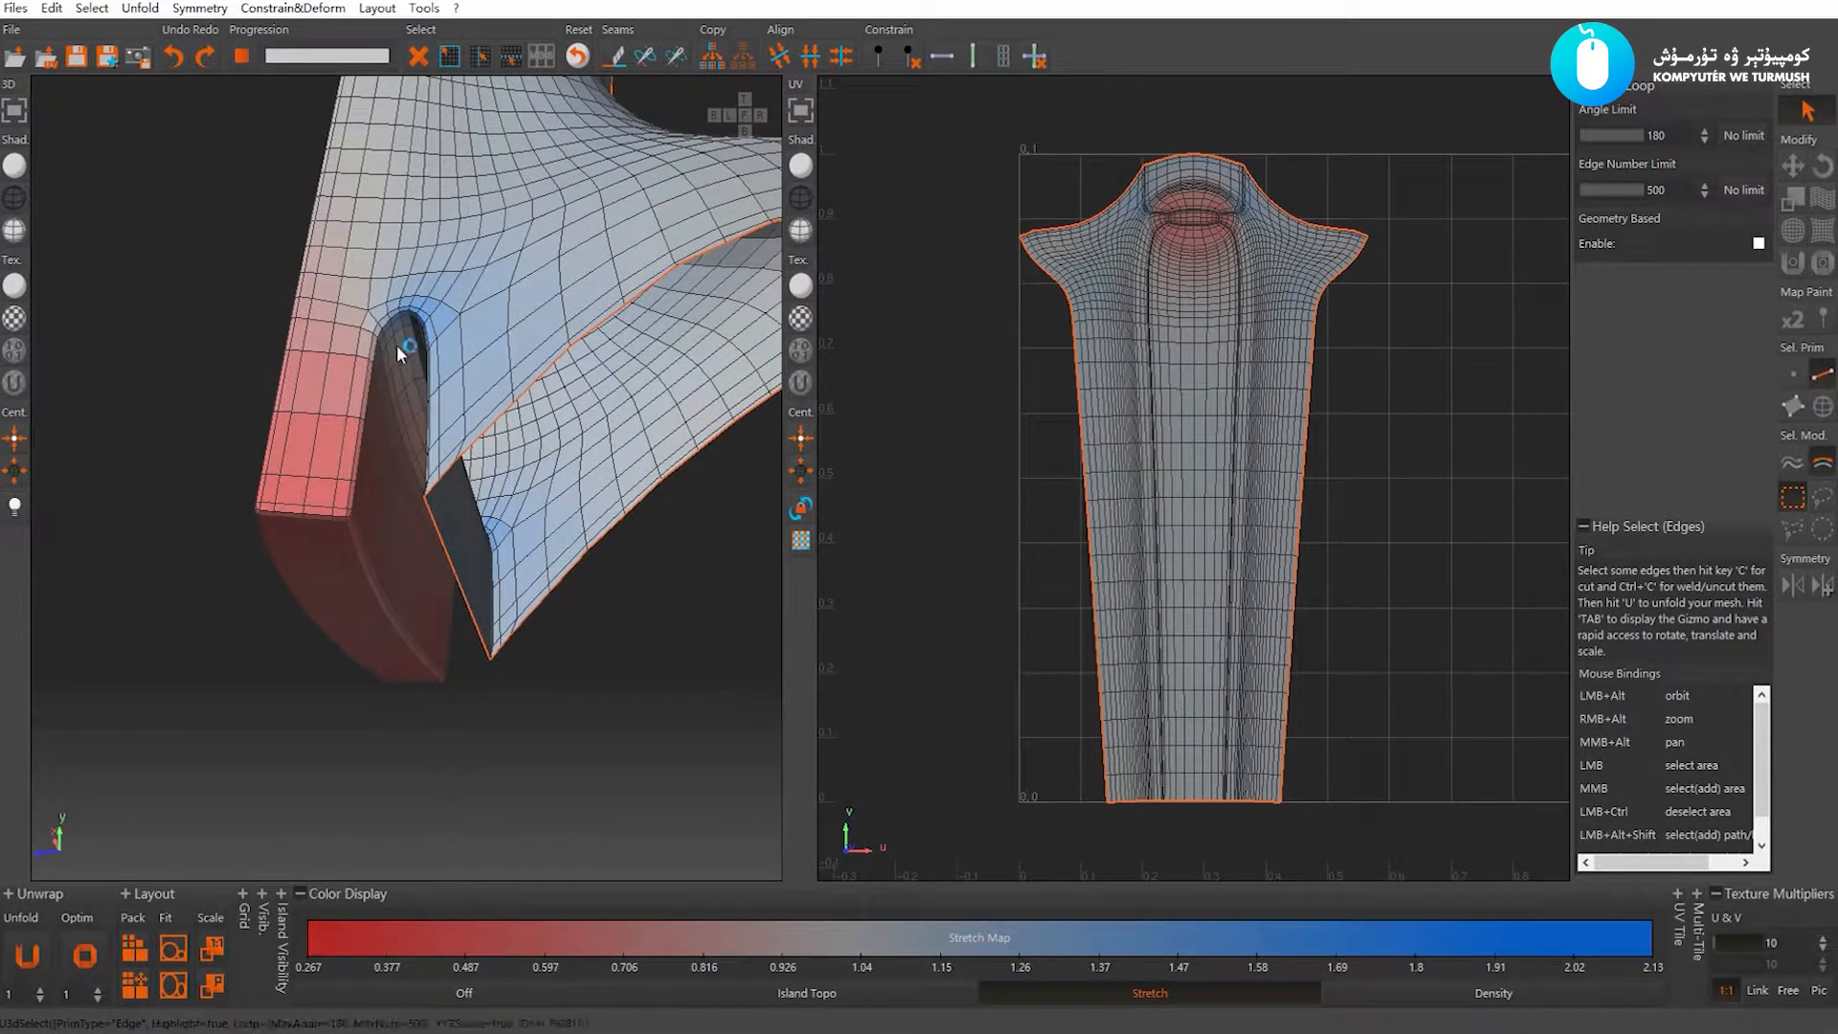
left_click_drag(400, 319, 538, 376, "alt")
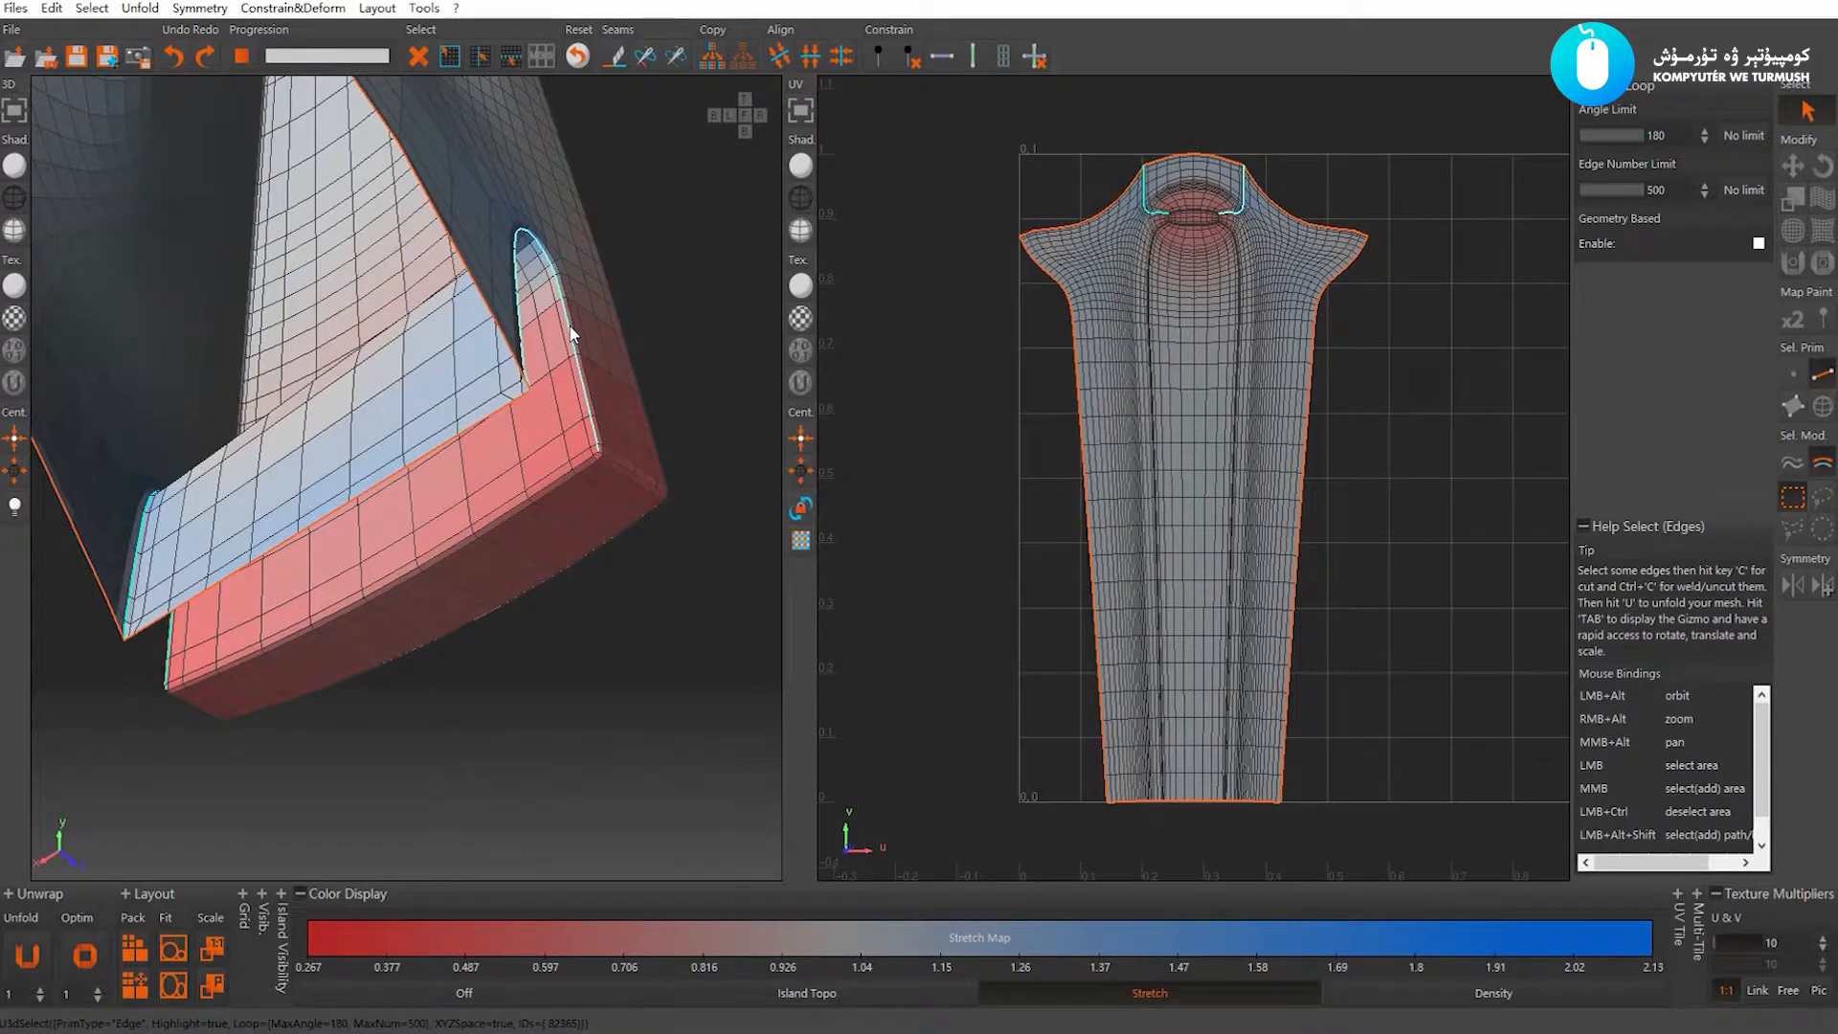
key("c")
Cut the short corner edges on both sides of the neck's lower tip, unfold and repack the island
left_click_drag(565, 356, 584, 474, "alt")
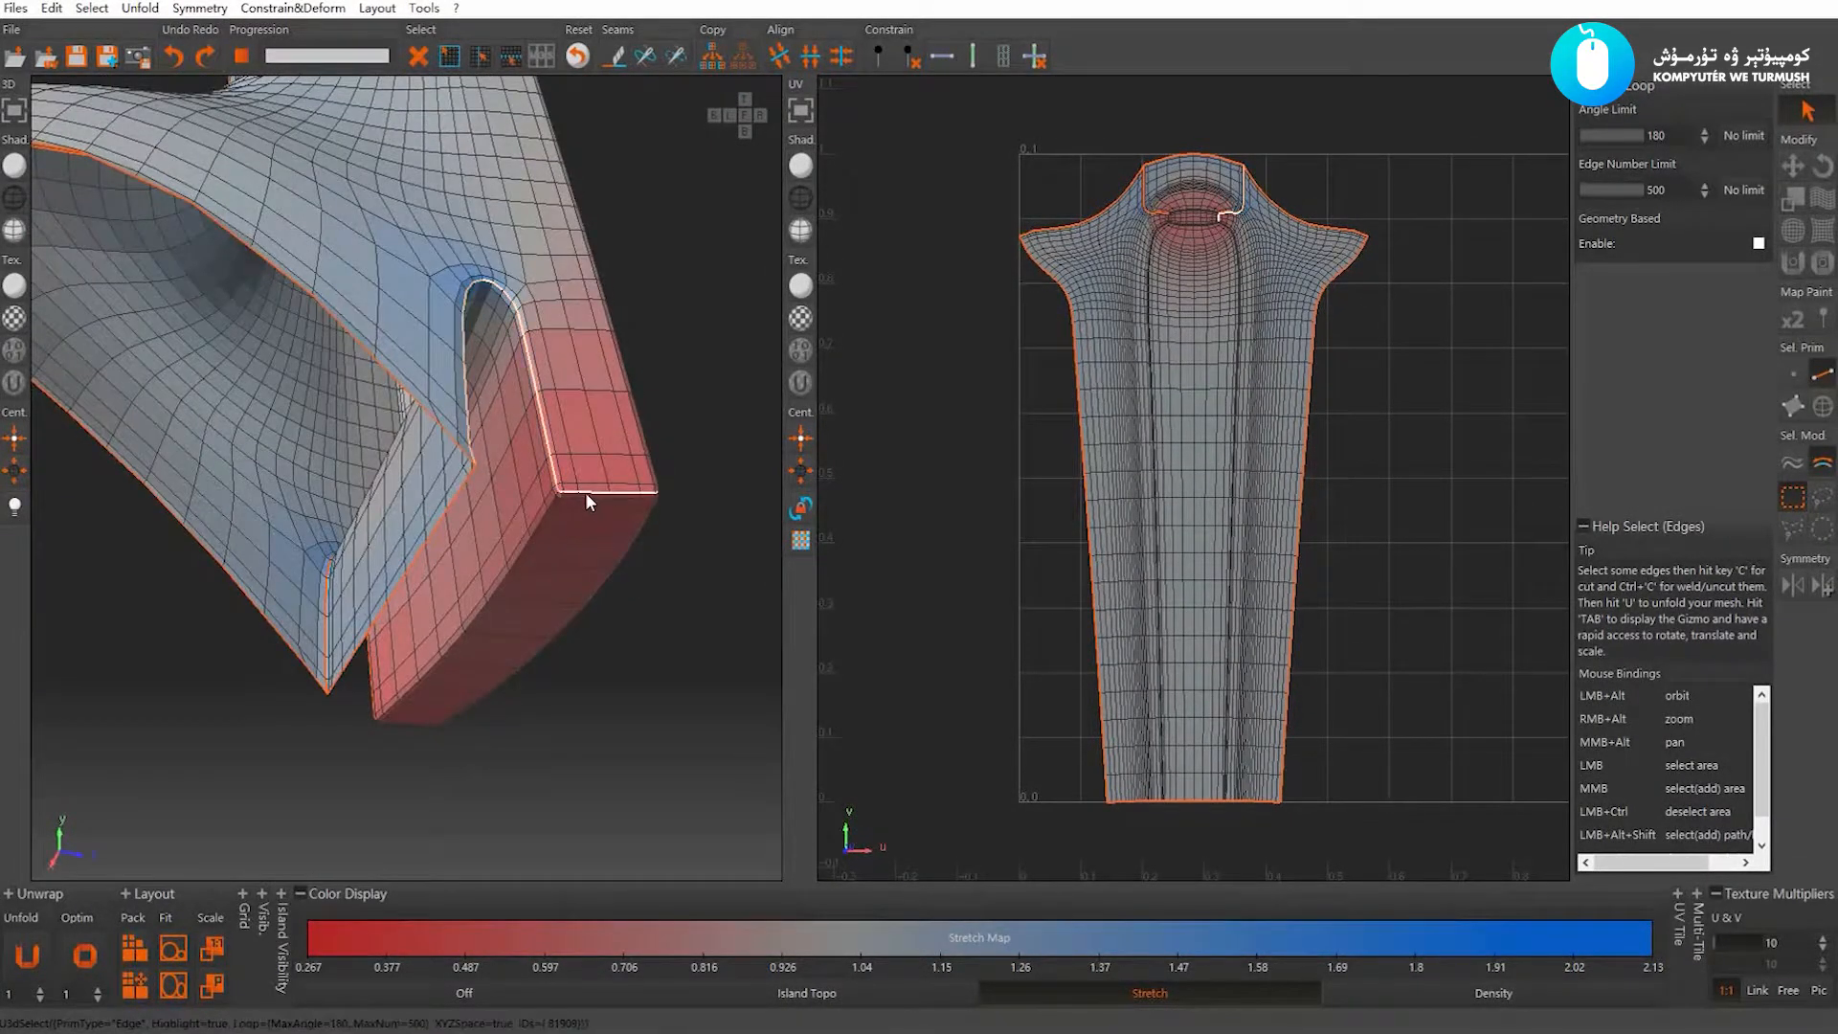
left_click(584, 491)
left_click_drag(478, 615, 408, 547, "alt")
left_click(387, 561)
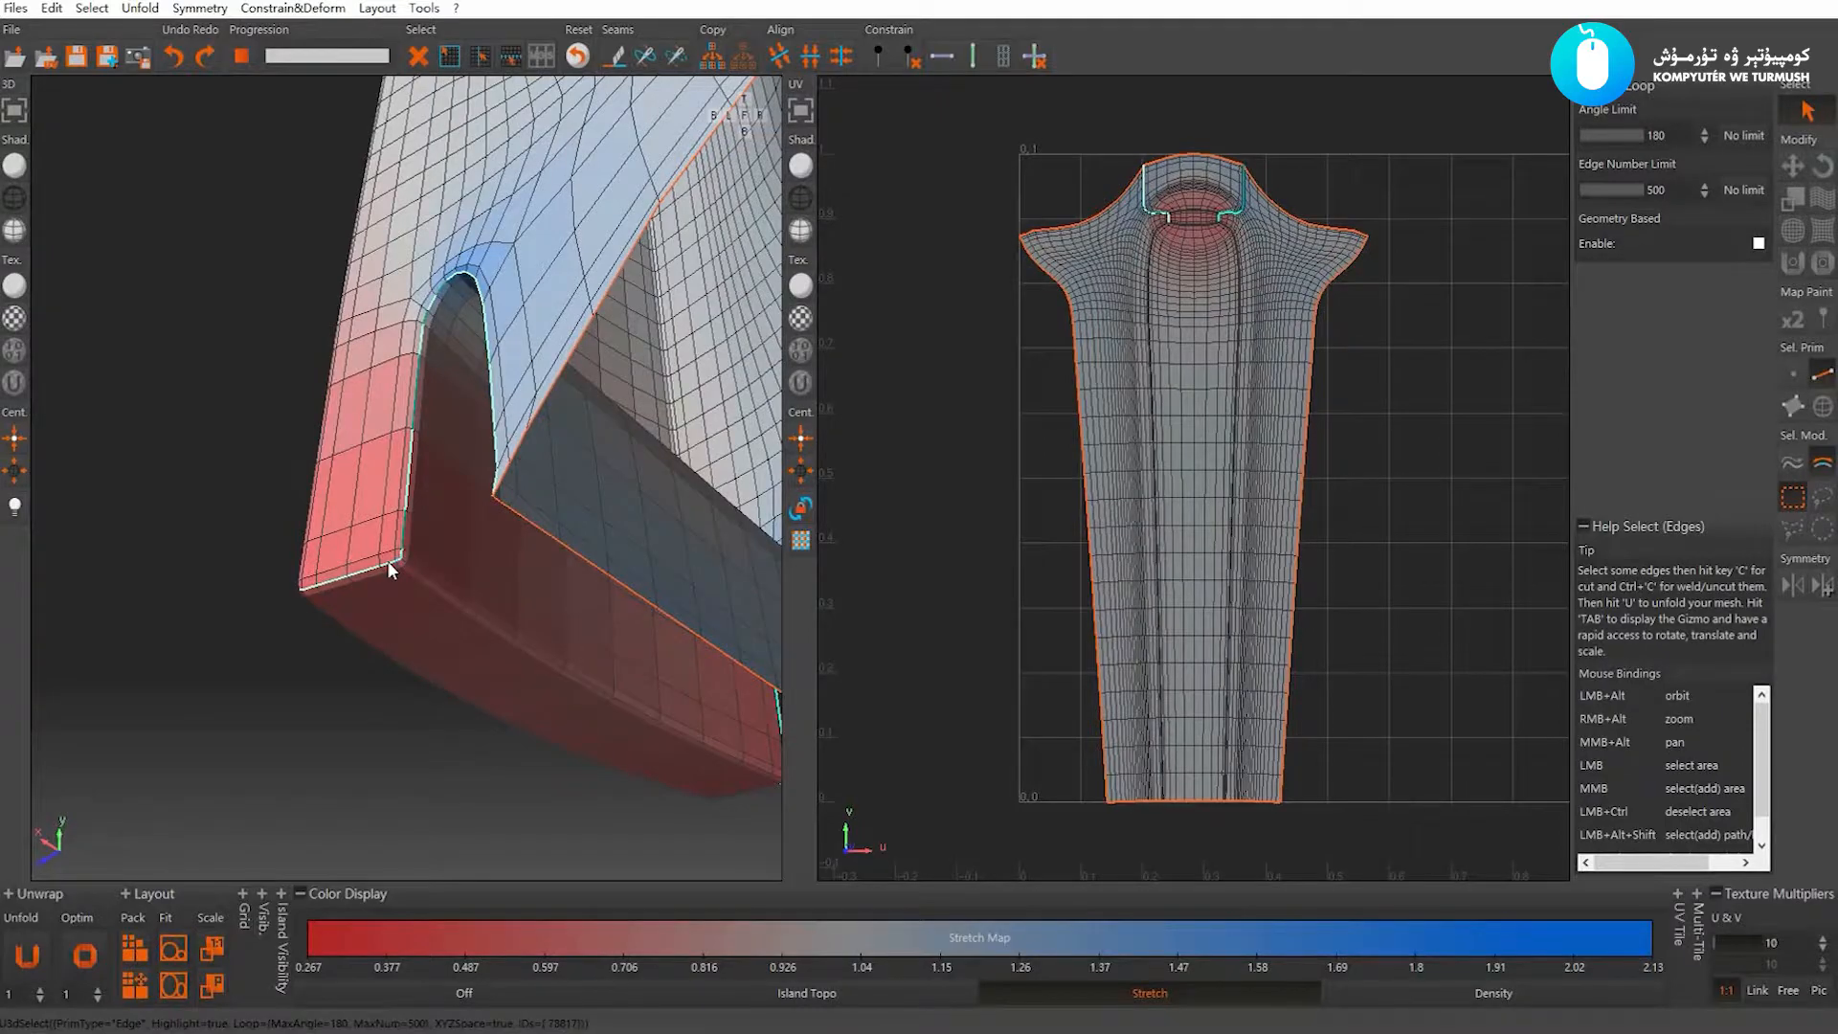
key("c")
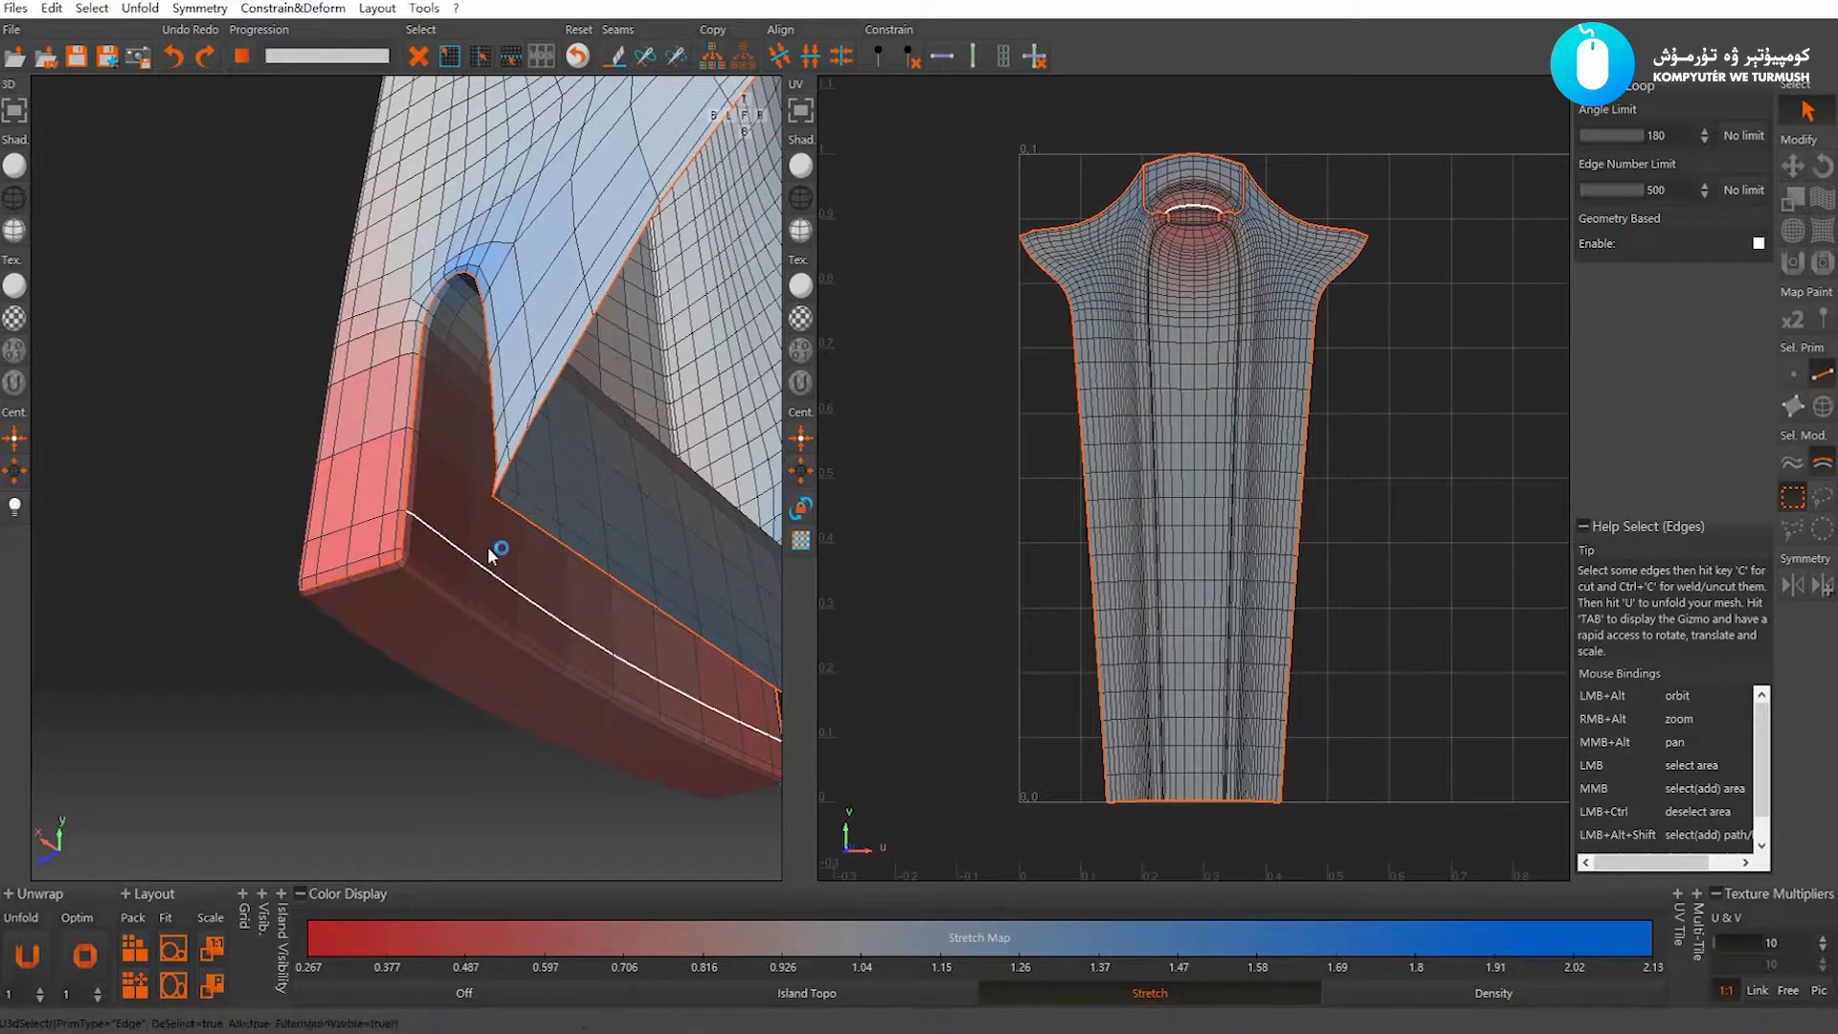
right_click_drag(486, 547, 343, 444, "alt")
left_click_drag(343, 445, 421, 436, "alt")
key("u")
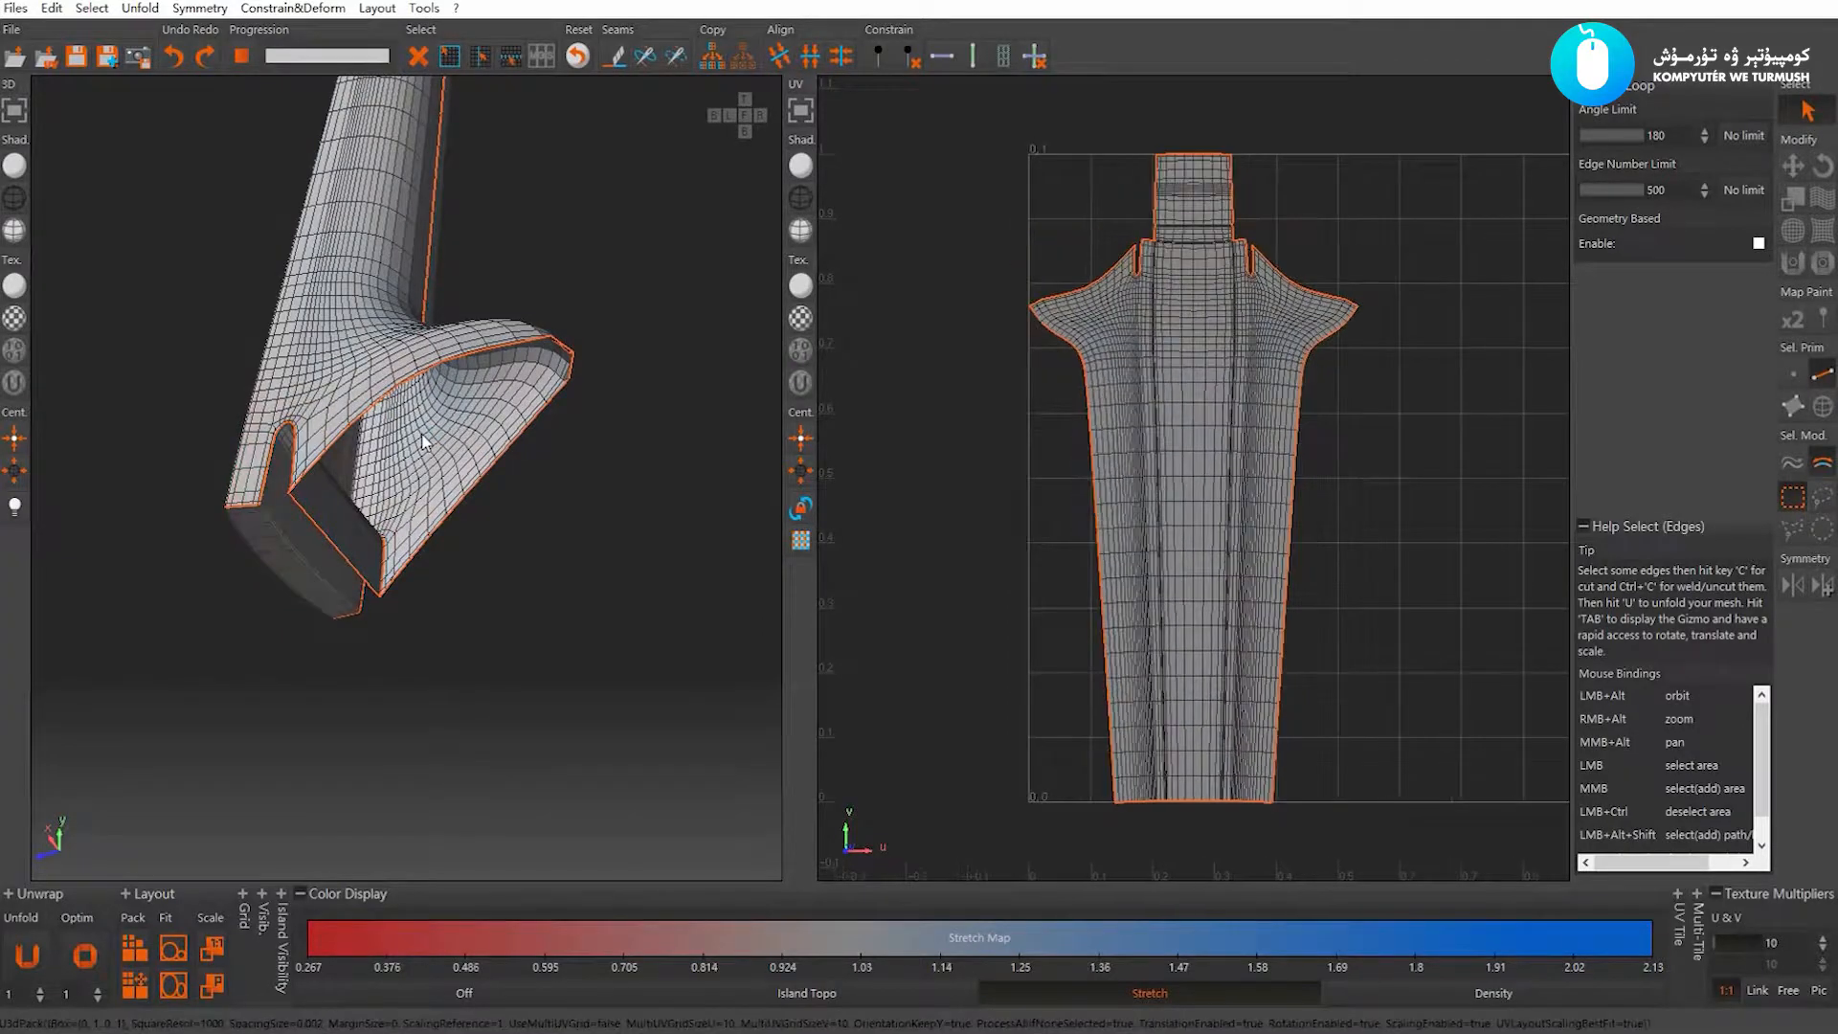
left_click(1411, 431)
Examine the unwrapped neck and its UV island for remaining stretch
middle_click_drag(1247, 364, 1247, 402, "alt")
right_click_drag(1248, 401, 1233, 448, "alt")
middle_click_drag(1280, 520, 1233, 490, "alt")
right_click_drag(251, 471, 272, 289, "alt")
left_click_drag(271, 289, 372, 404, "alt")
right_click_drag(372, 404, 444, 486, "alt")
left_click_drag(445, 486, 537, 431, "alt")
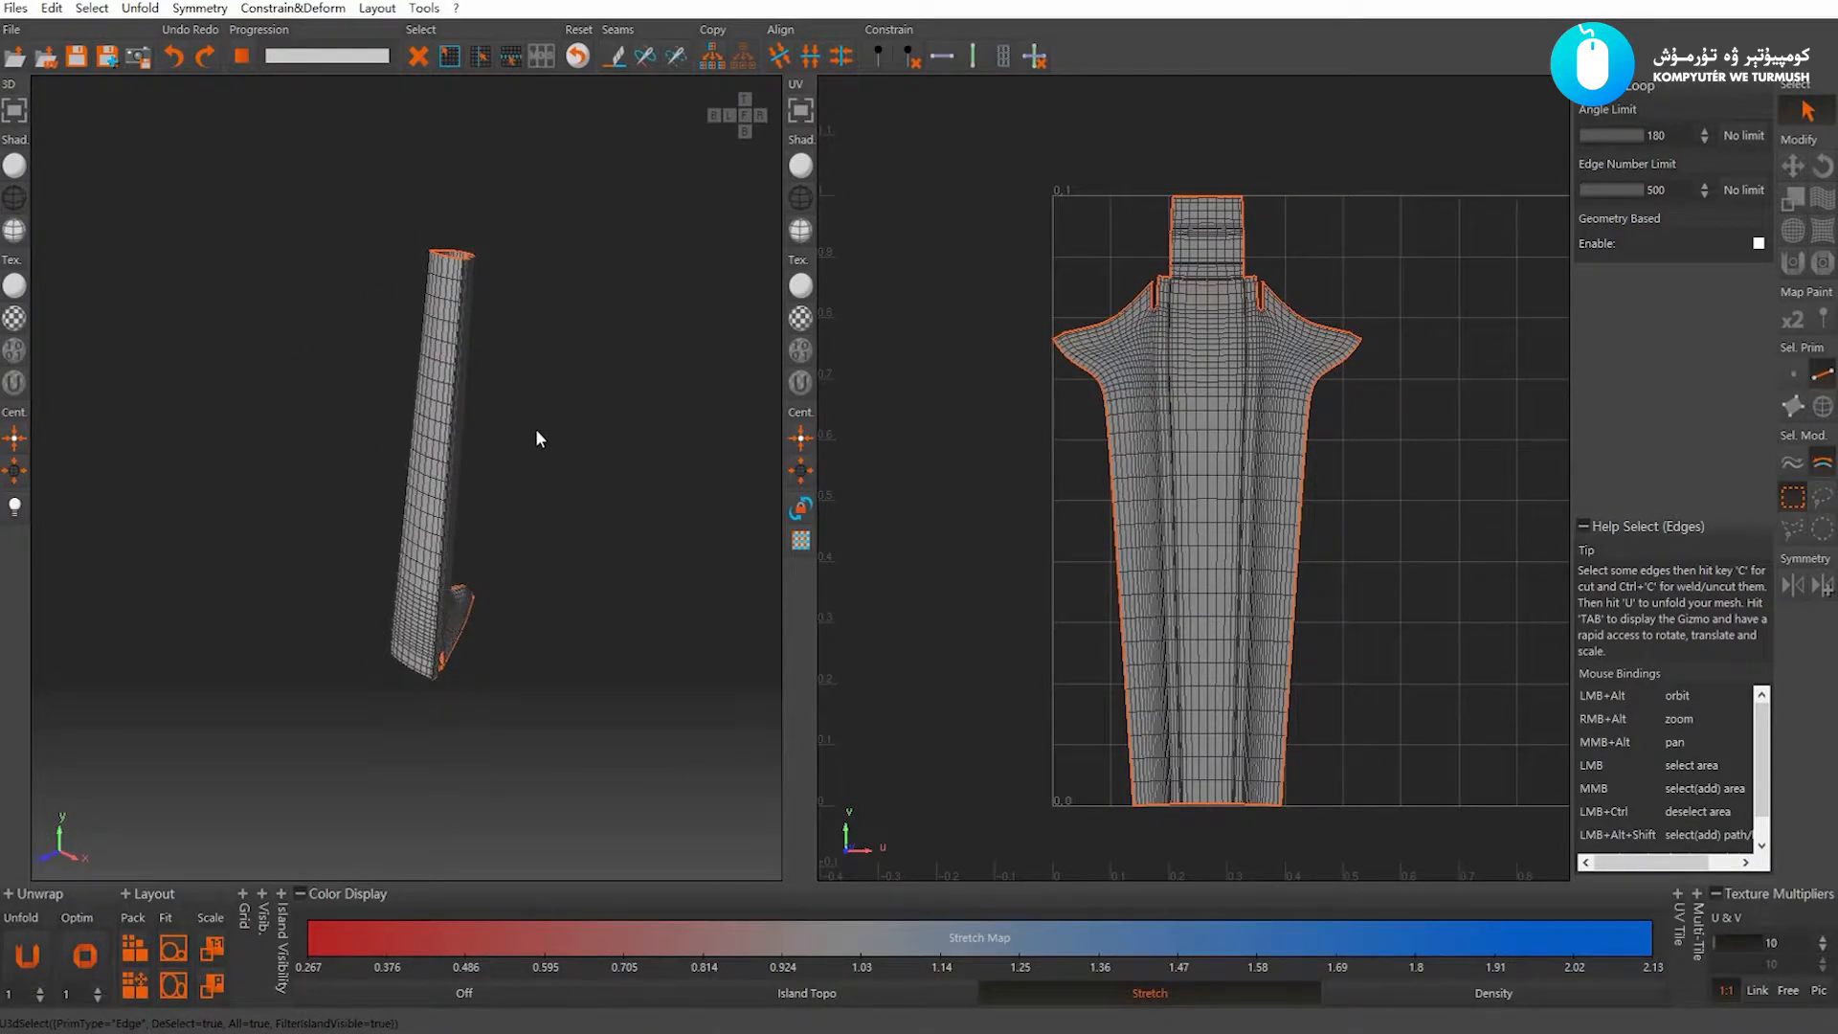
Switch to island selection and unhide all the other parts of the instrument around the neck
key("F4")
left_click_drag(536, 429, 540, 426, "alt")
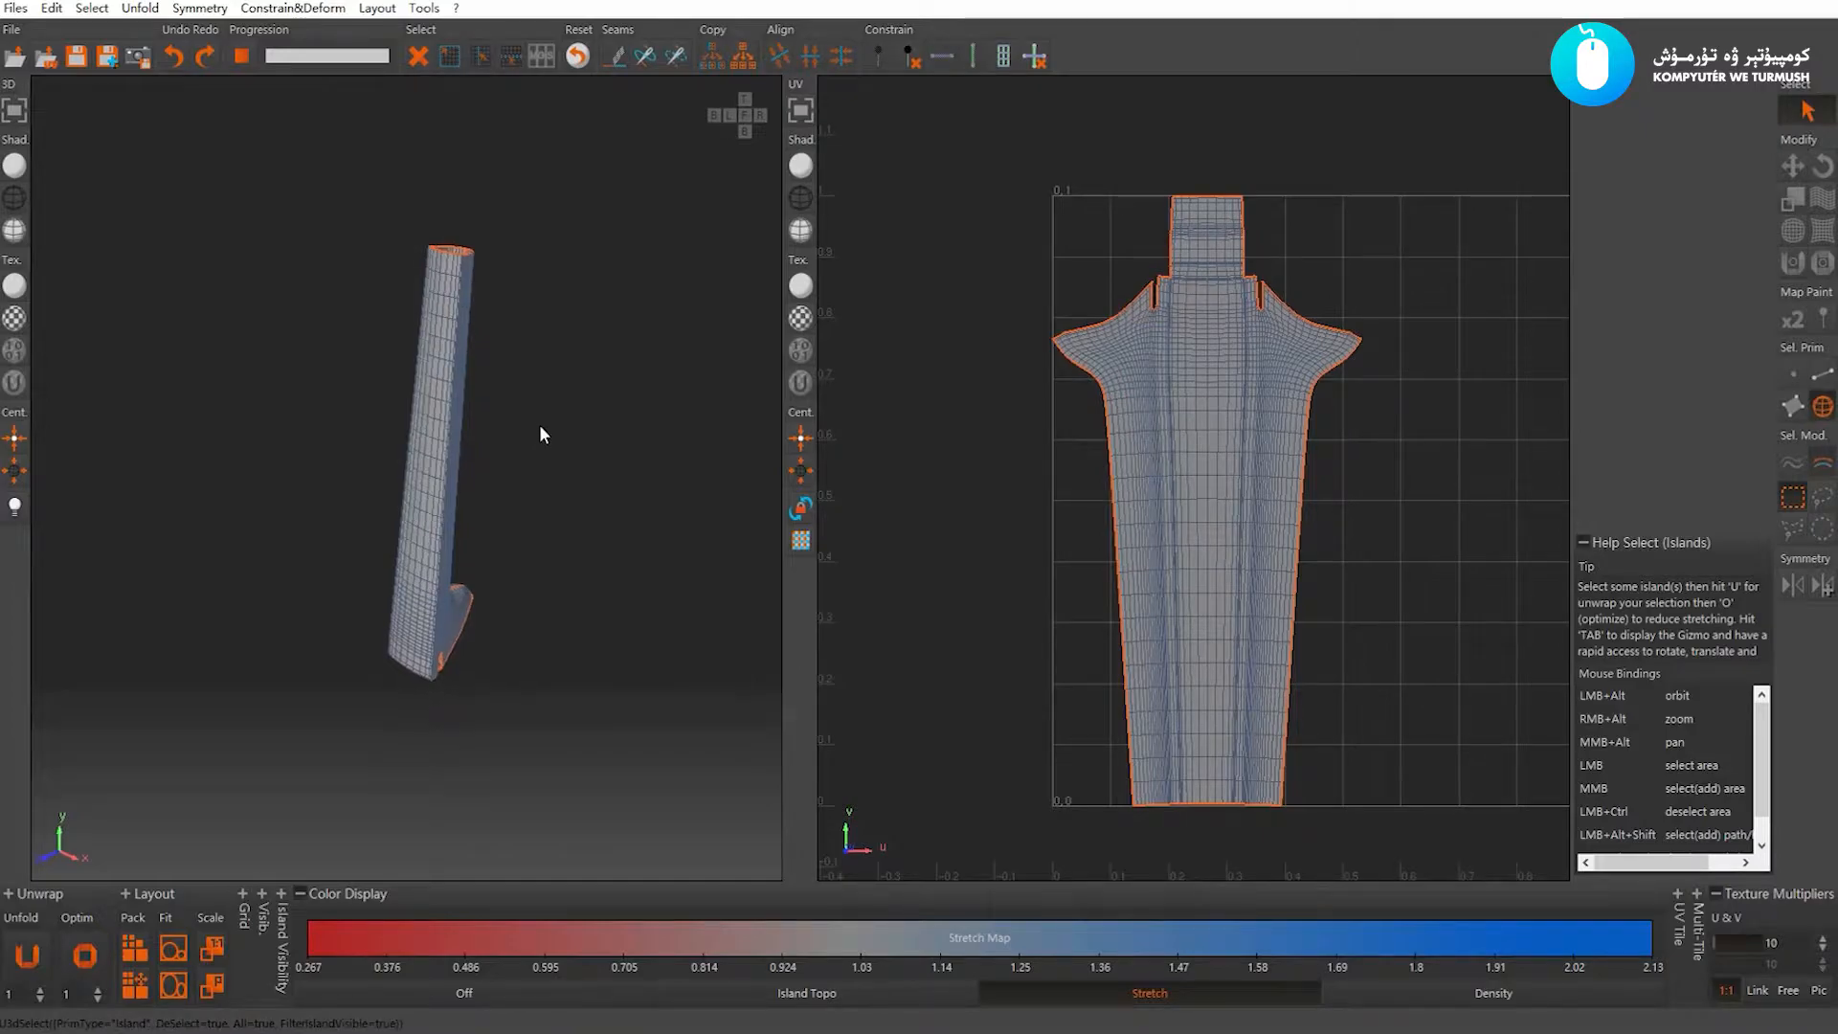
key("y")
right_click_drag(542, 419, 452, 387, "alt")
left_click_drag(452, 387, 496, 510, "alt")
middle_click_drag(496, 509, 498, 552, "alt")
left_click_drag(498, 552, 522, 375, "alt")
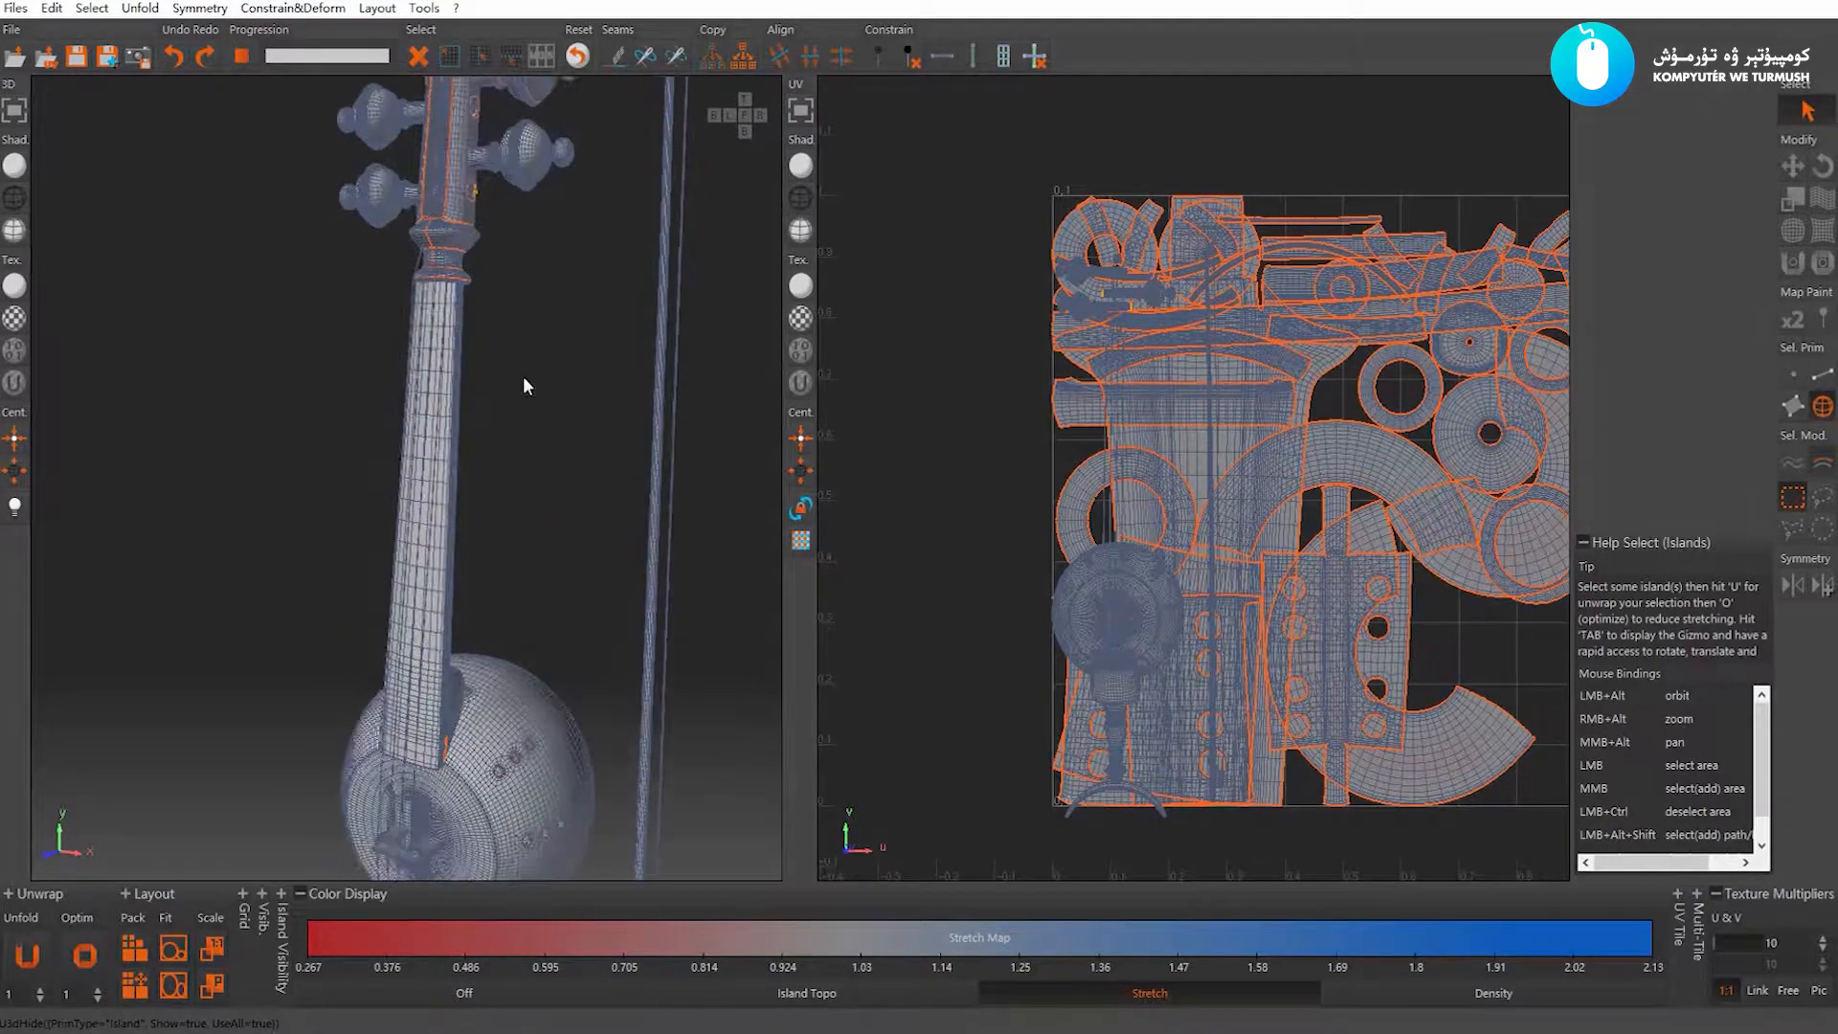
Isolate the instrument's round body below the neck
right_click_drag(522, 375, 634, 333, "alt")
middle_click_drag(636, 335, 530, 301, "alt")
left_click(530, 301)
left_click_drag(531, 302, 557, 334, "alt")
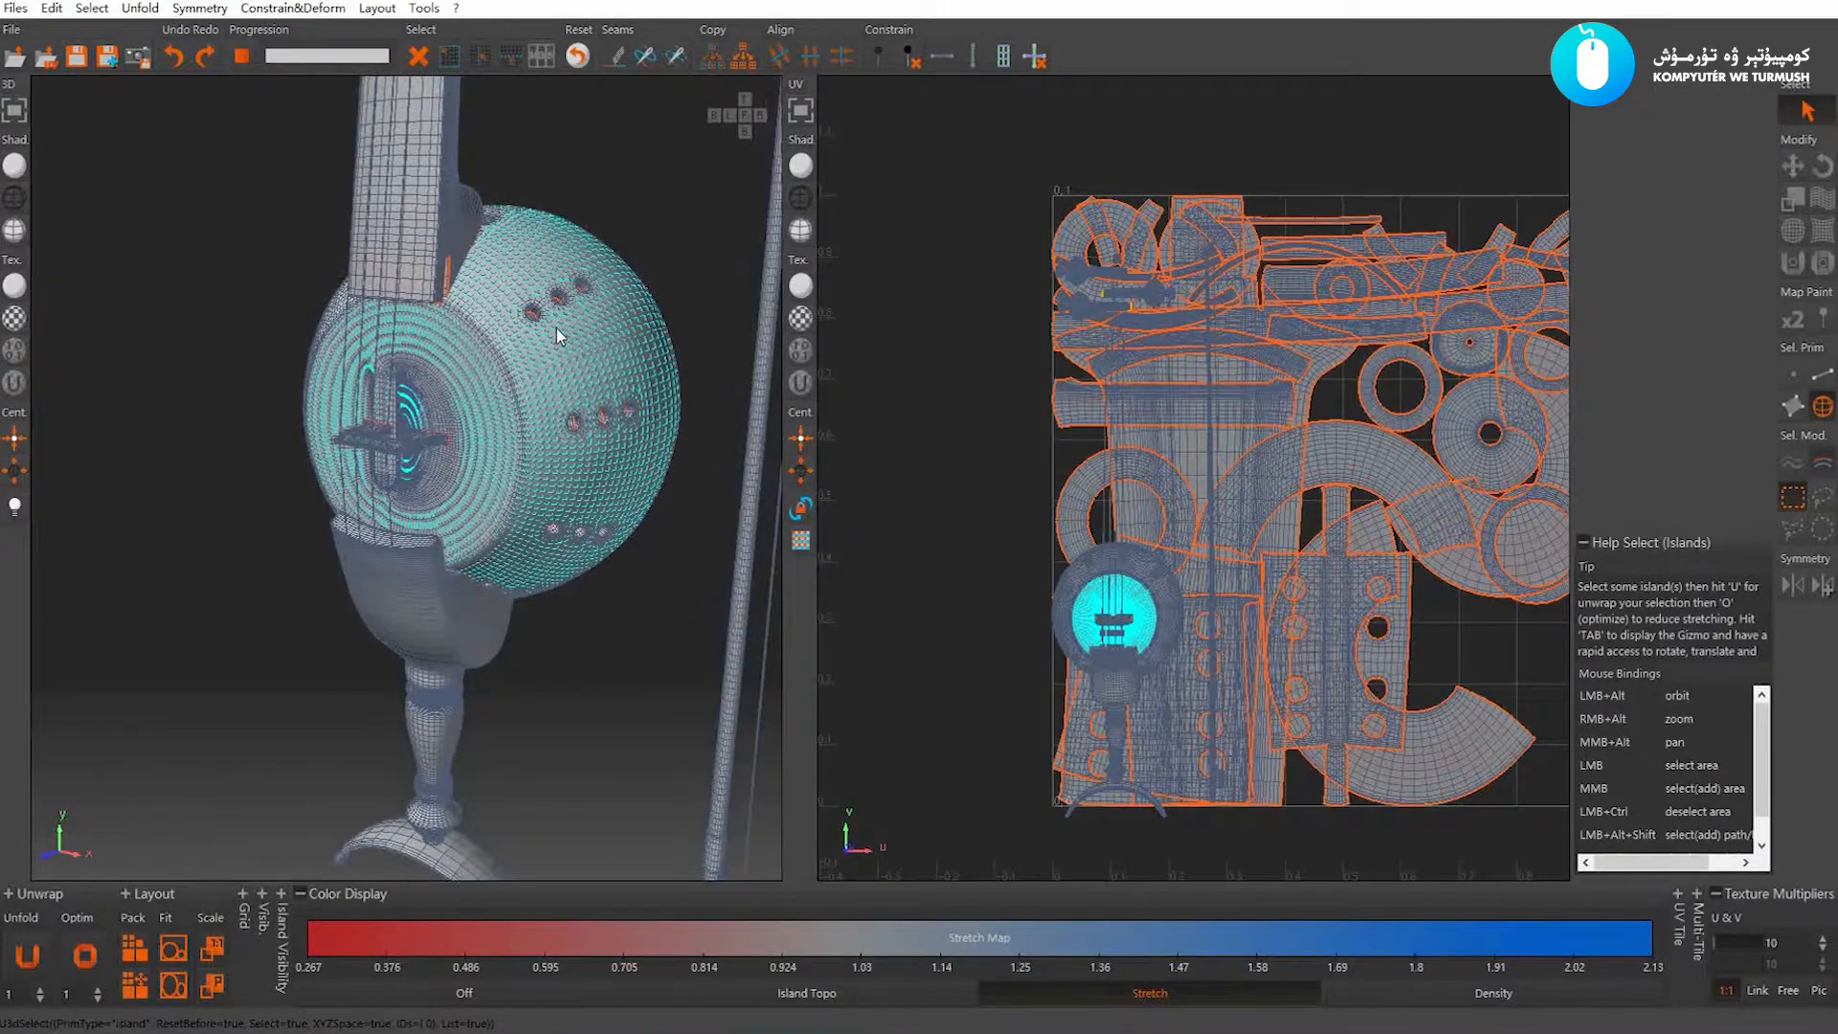
key("i")
middle_click_drag(454, 309, 439, 354, "alt")
right_click_drag(439, 354, 458, 360, "alt")
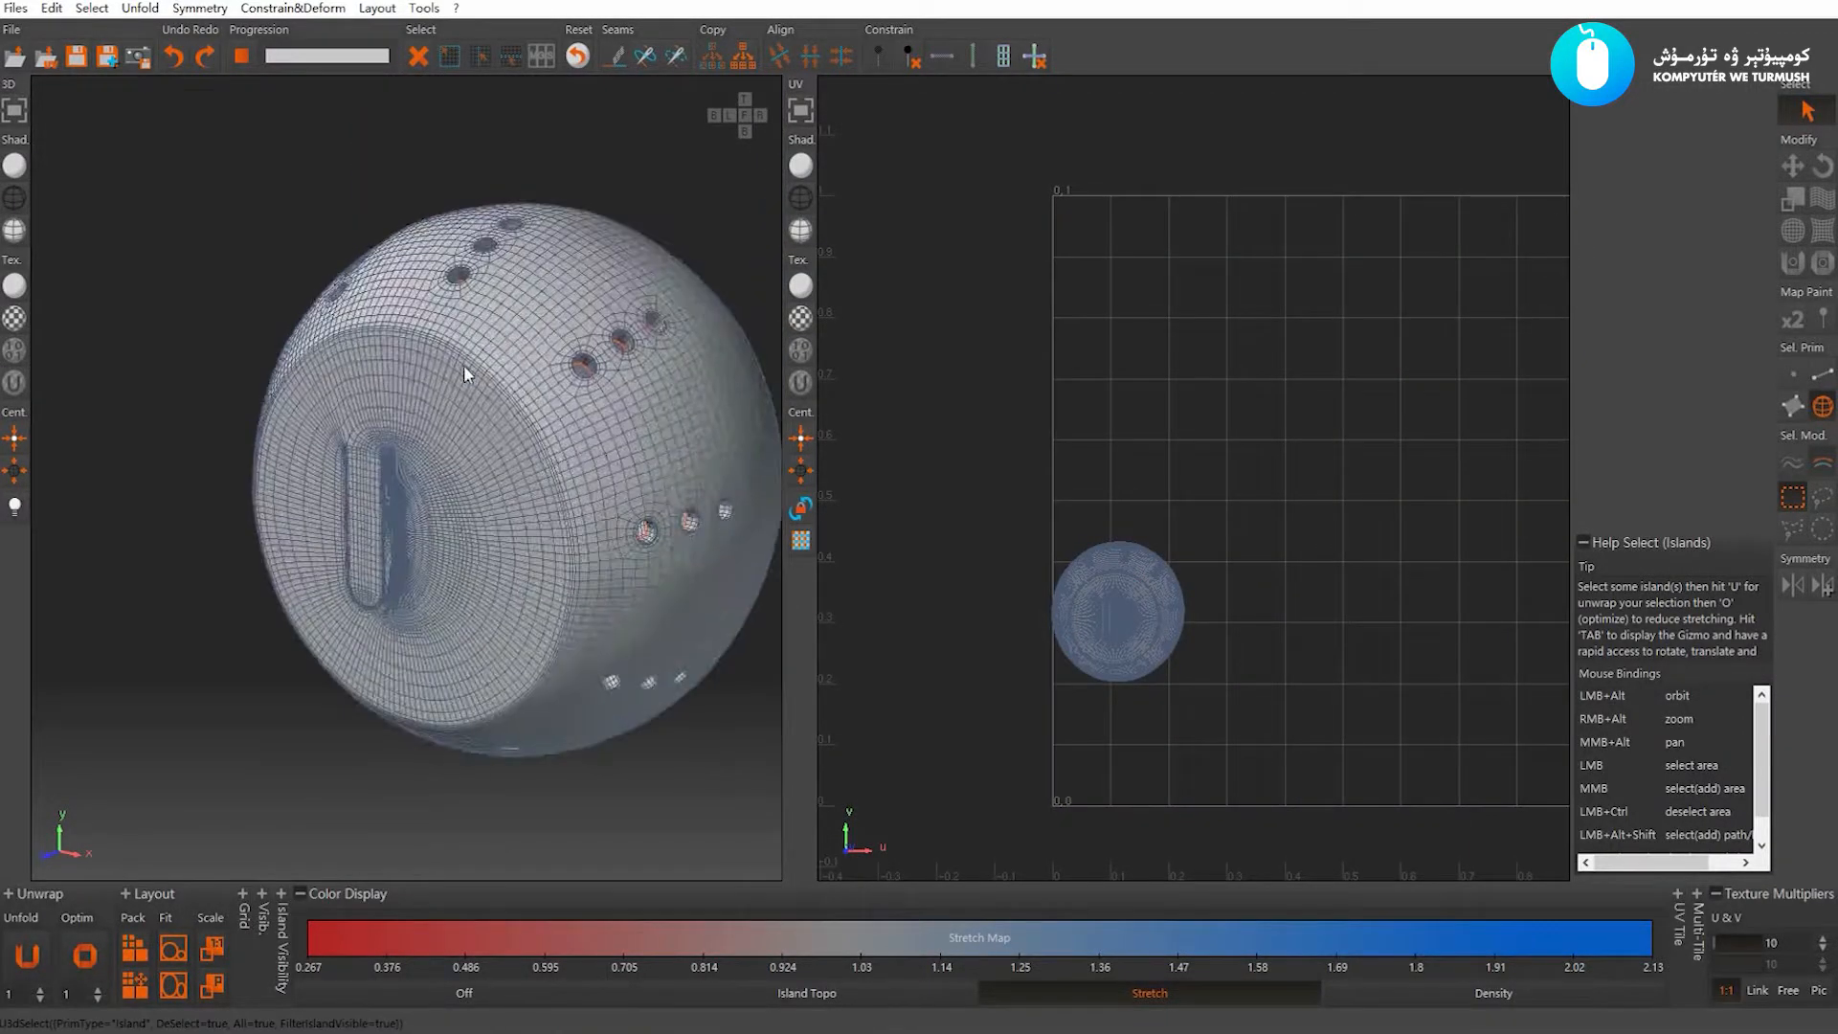
Examine the body's front face and the long slot in it from several angles for seam placement
key("c")
left_click_drag(543, 389, 433, 370, "alt")
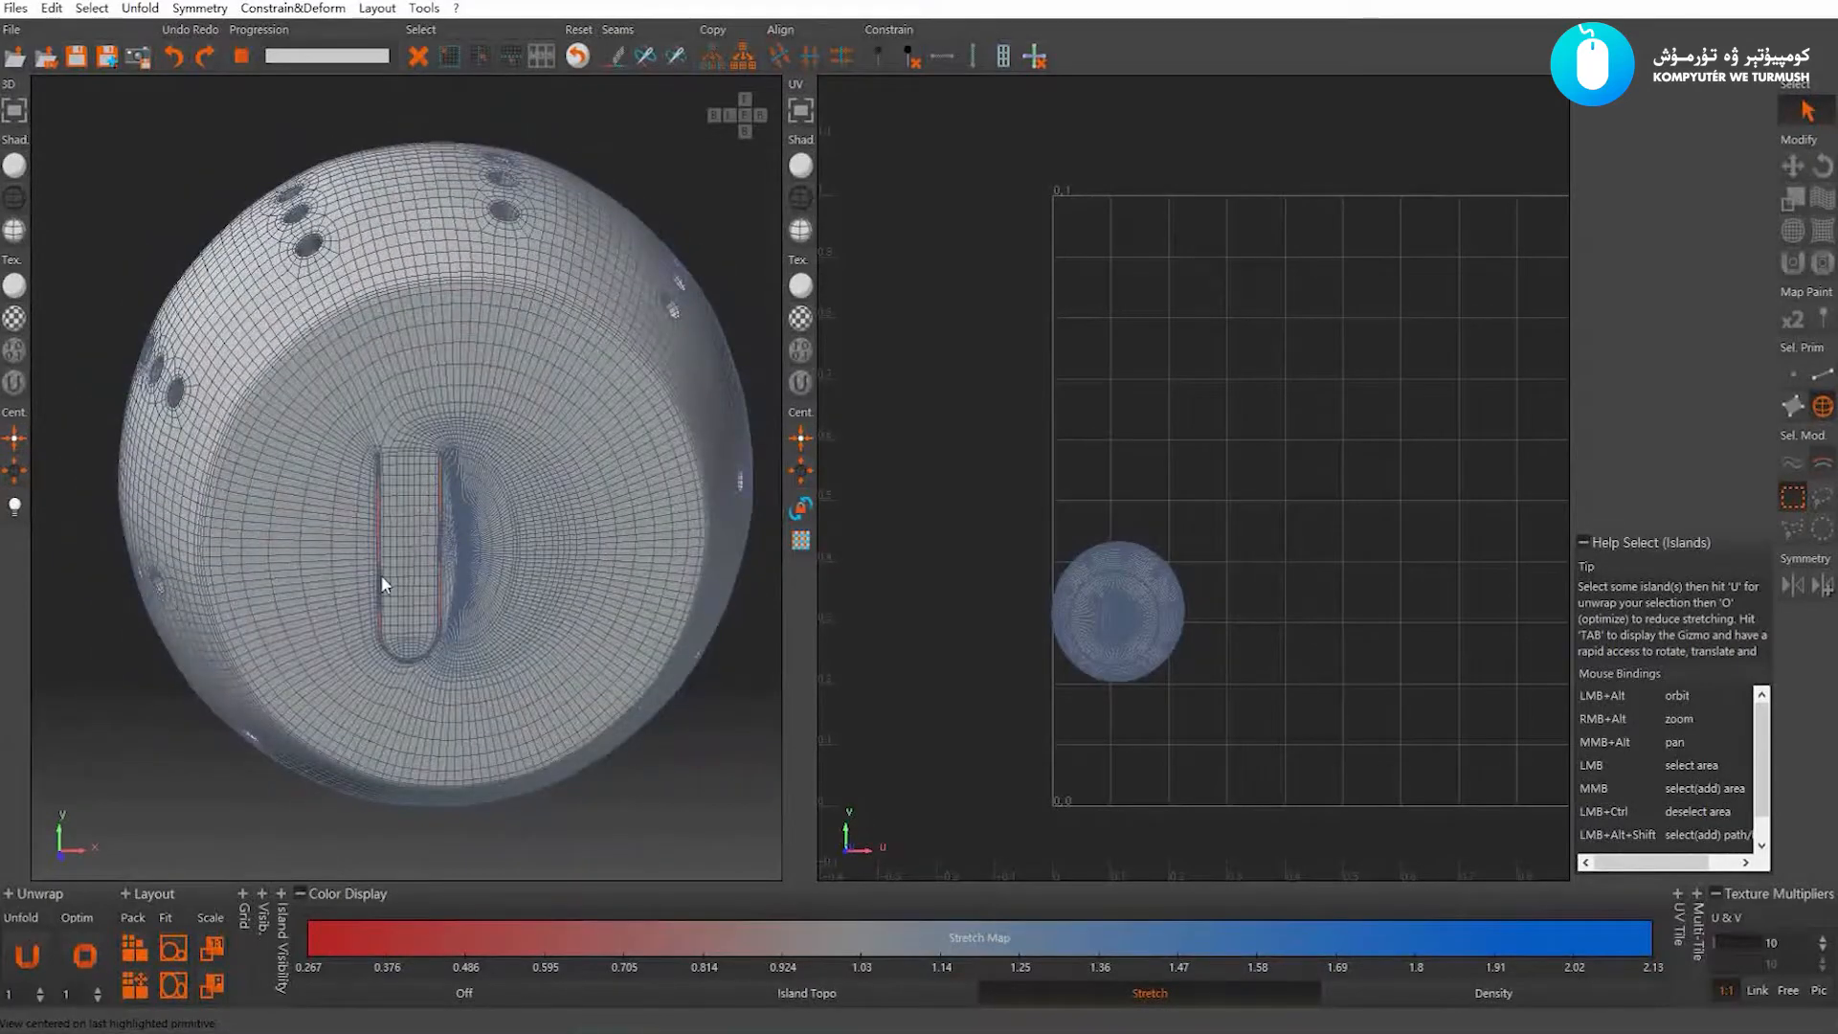
right_click_drag(385, 520, 560, 529, "alt")
left_click_drag(560, 529, 538, 508, "alt")
right_click_drag(538, 508, 492, 486, "alt")
left_click_drag(493, 487, 486, 532, "alt")
right_click_drag(487, 533, 507, 551, "alt")
left_click_drag(507, 549, 573, 601, "alt")
right_click_drag(573, 601, 434, 536, "alt")
left_click_drag(434, 537, 454, 519, "alt")
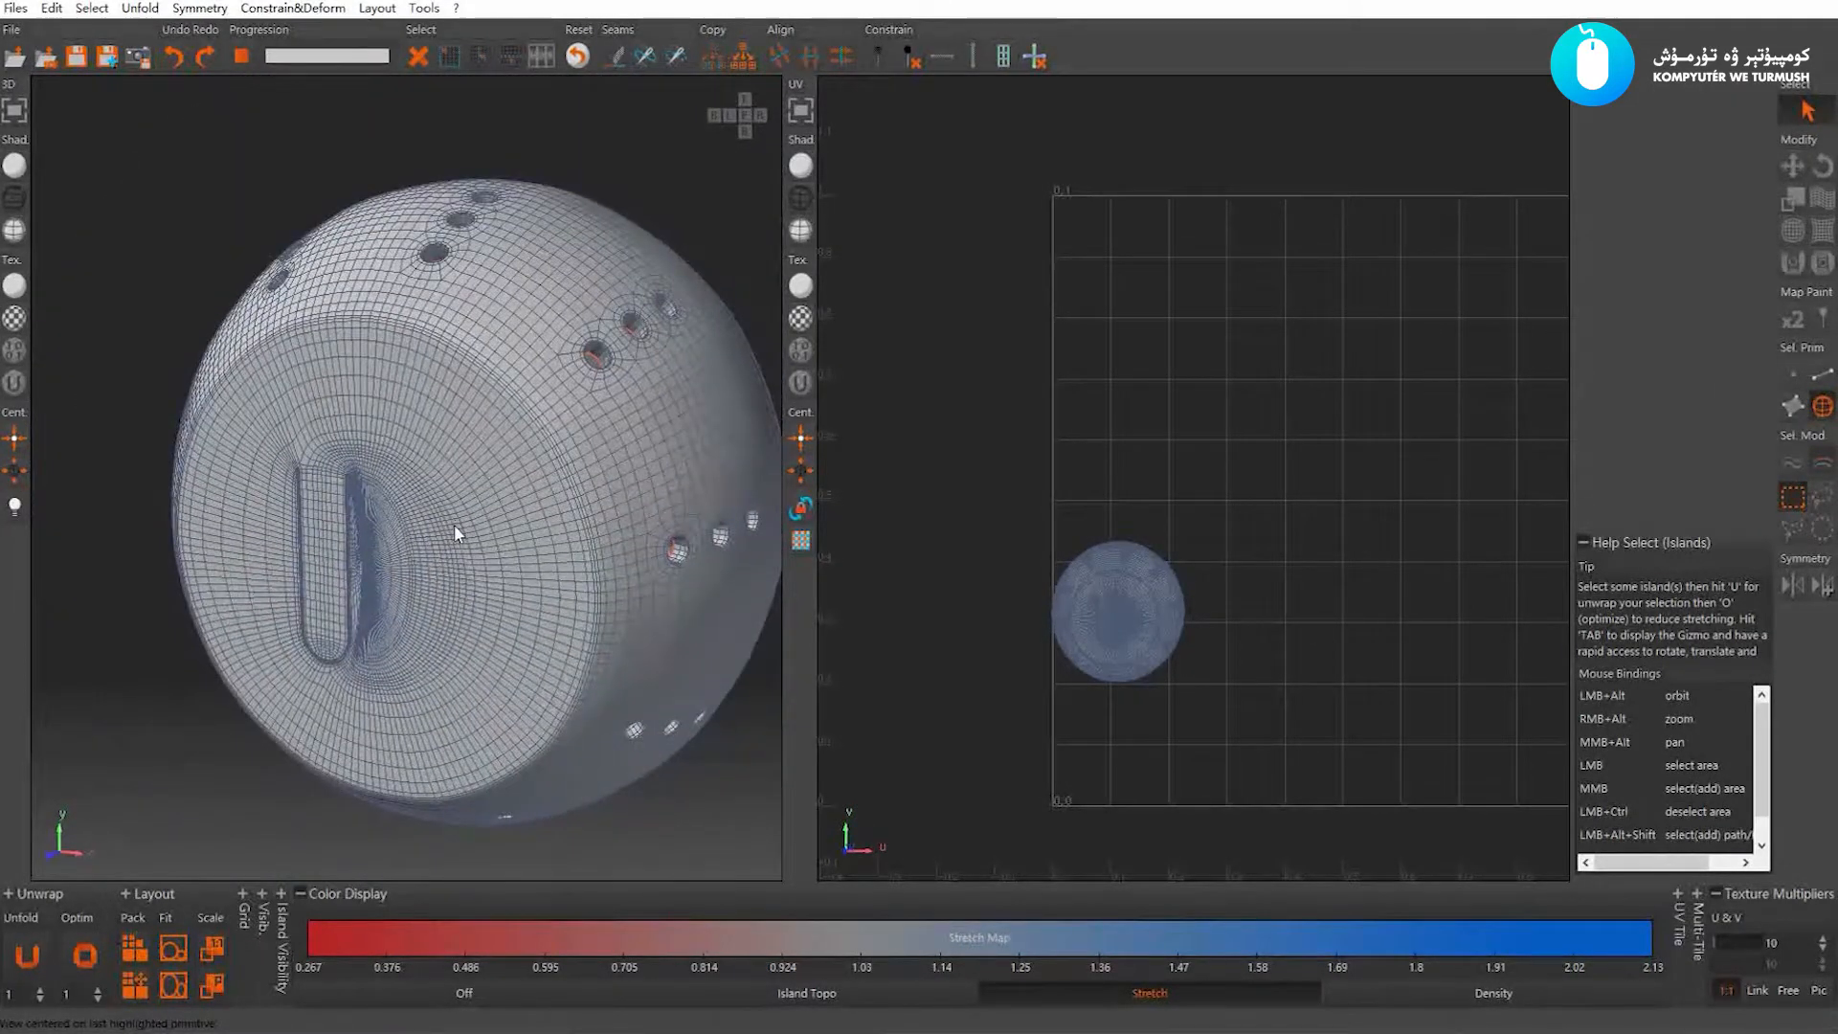
Cut a ring seam around the rim of the body's front face in edge selection
key("F2")
right_click_drag(455, 542, 558, 406, "alt")
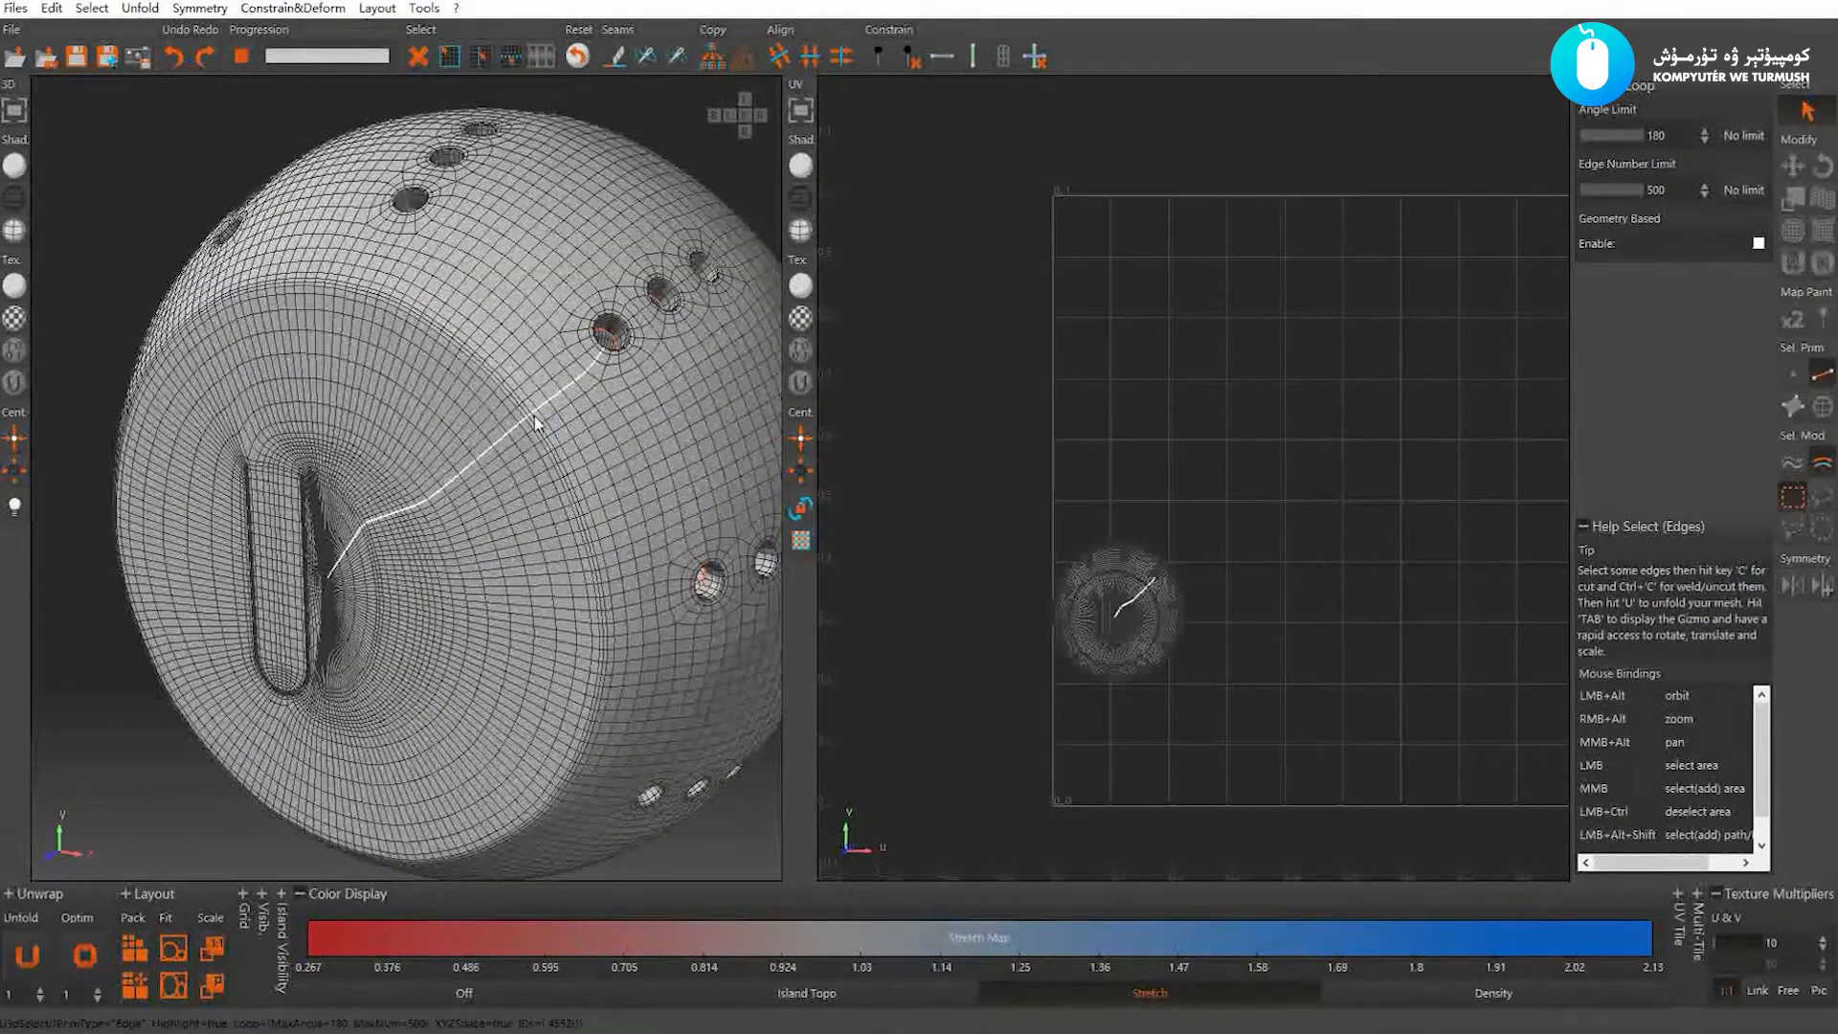
left_click(532, 415)
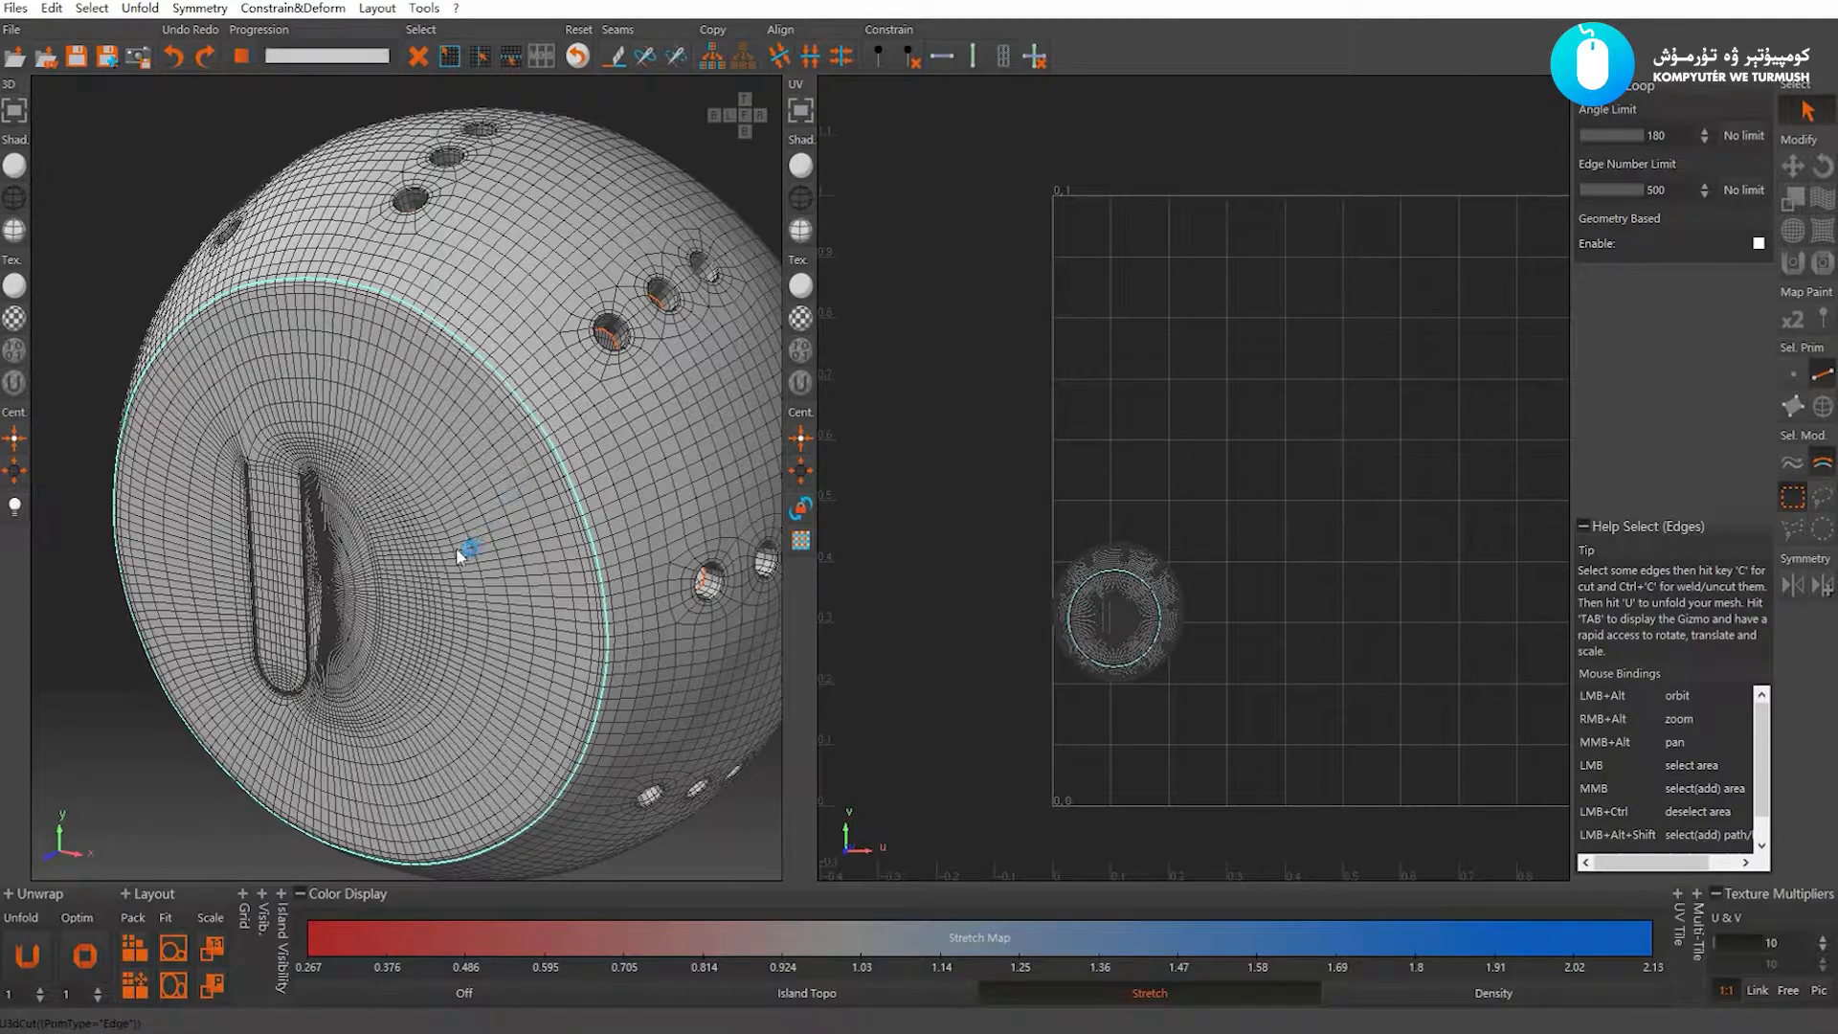
Cut seams along the edges of the narrow groove around the slot in the front face
left_click_drag(347, 526, 399, 509, "alt")
right_click_drag(398, 509, 554, 554, "alt")
left_click_drag(554, 553, 485, 446, "alt")
right_click_drag(464, 455, 485, 402, "alt")
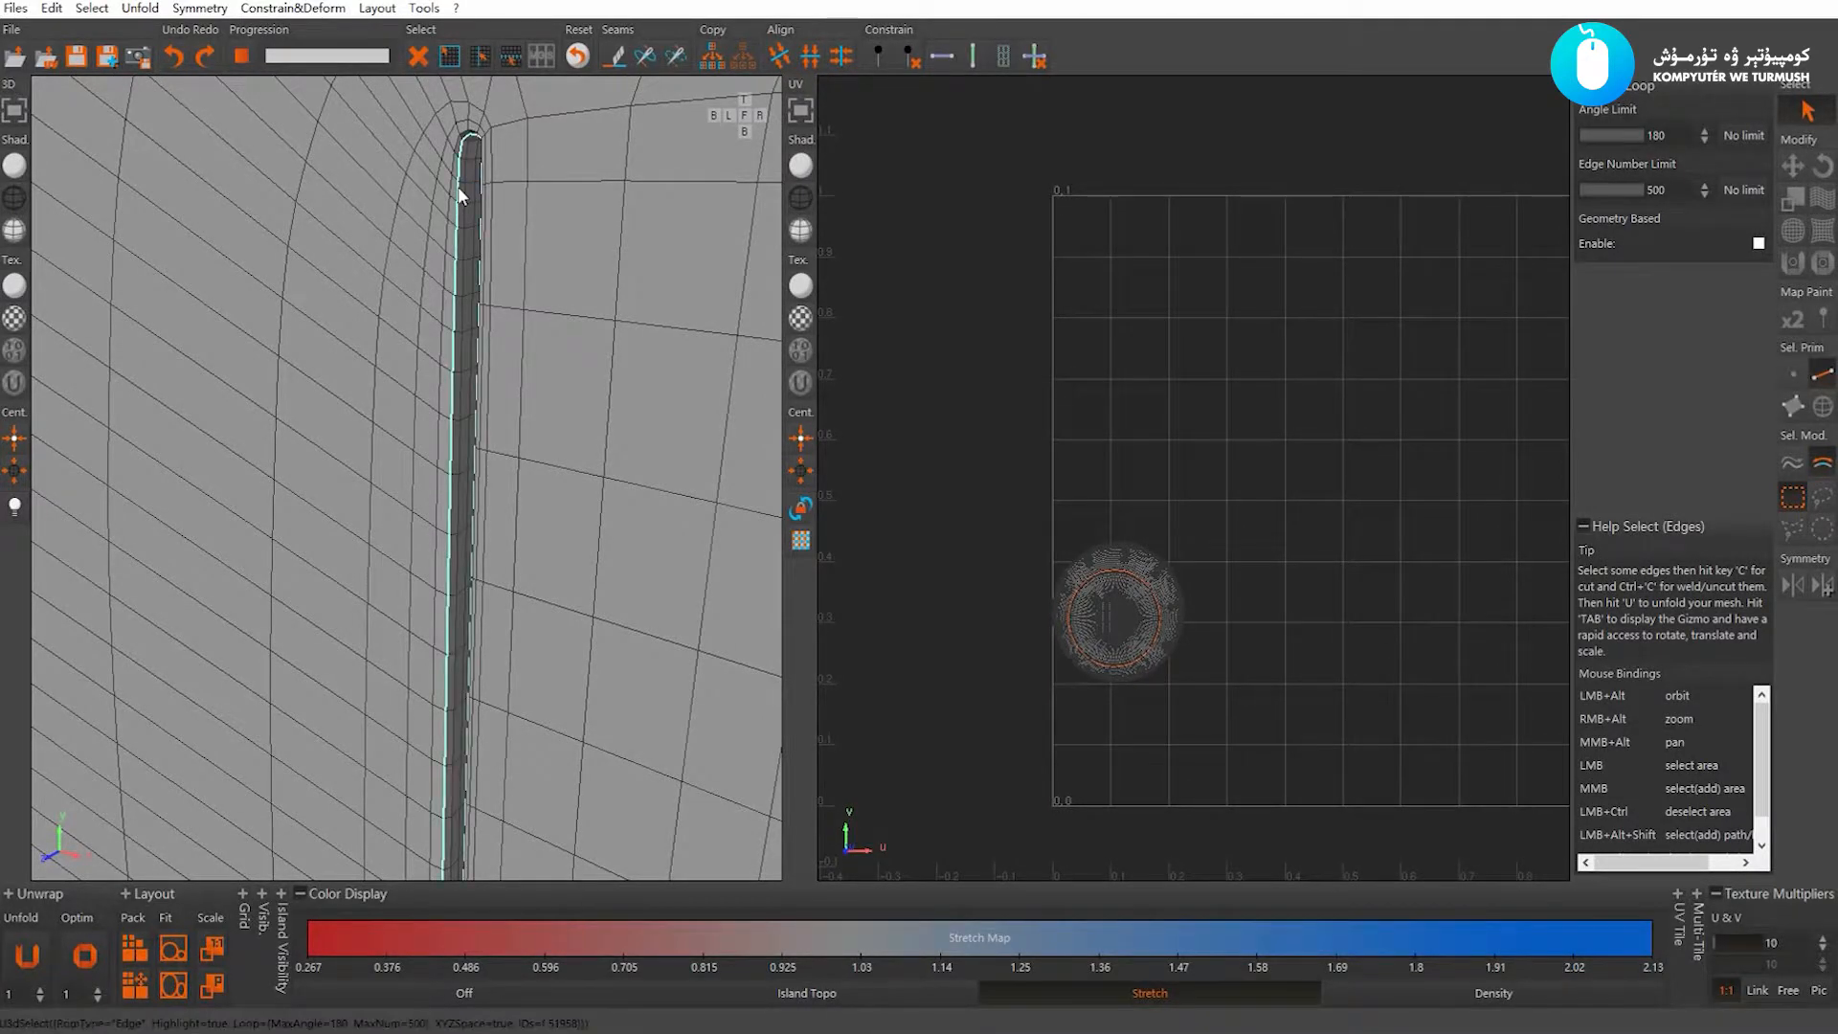
key("c")
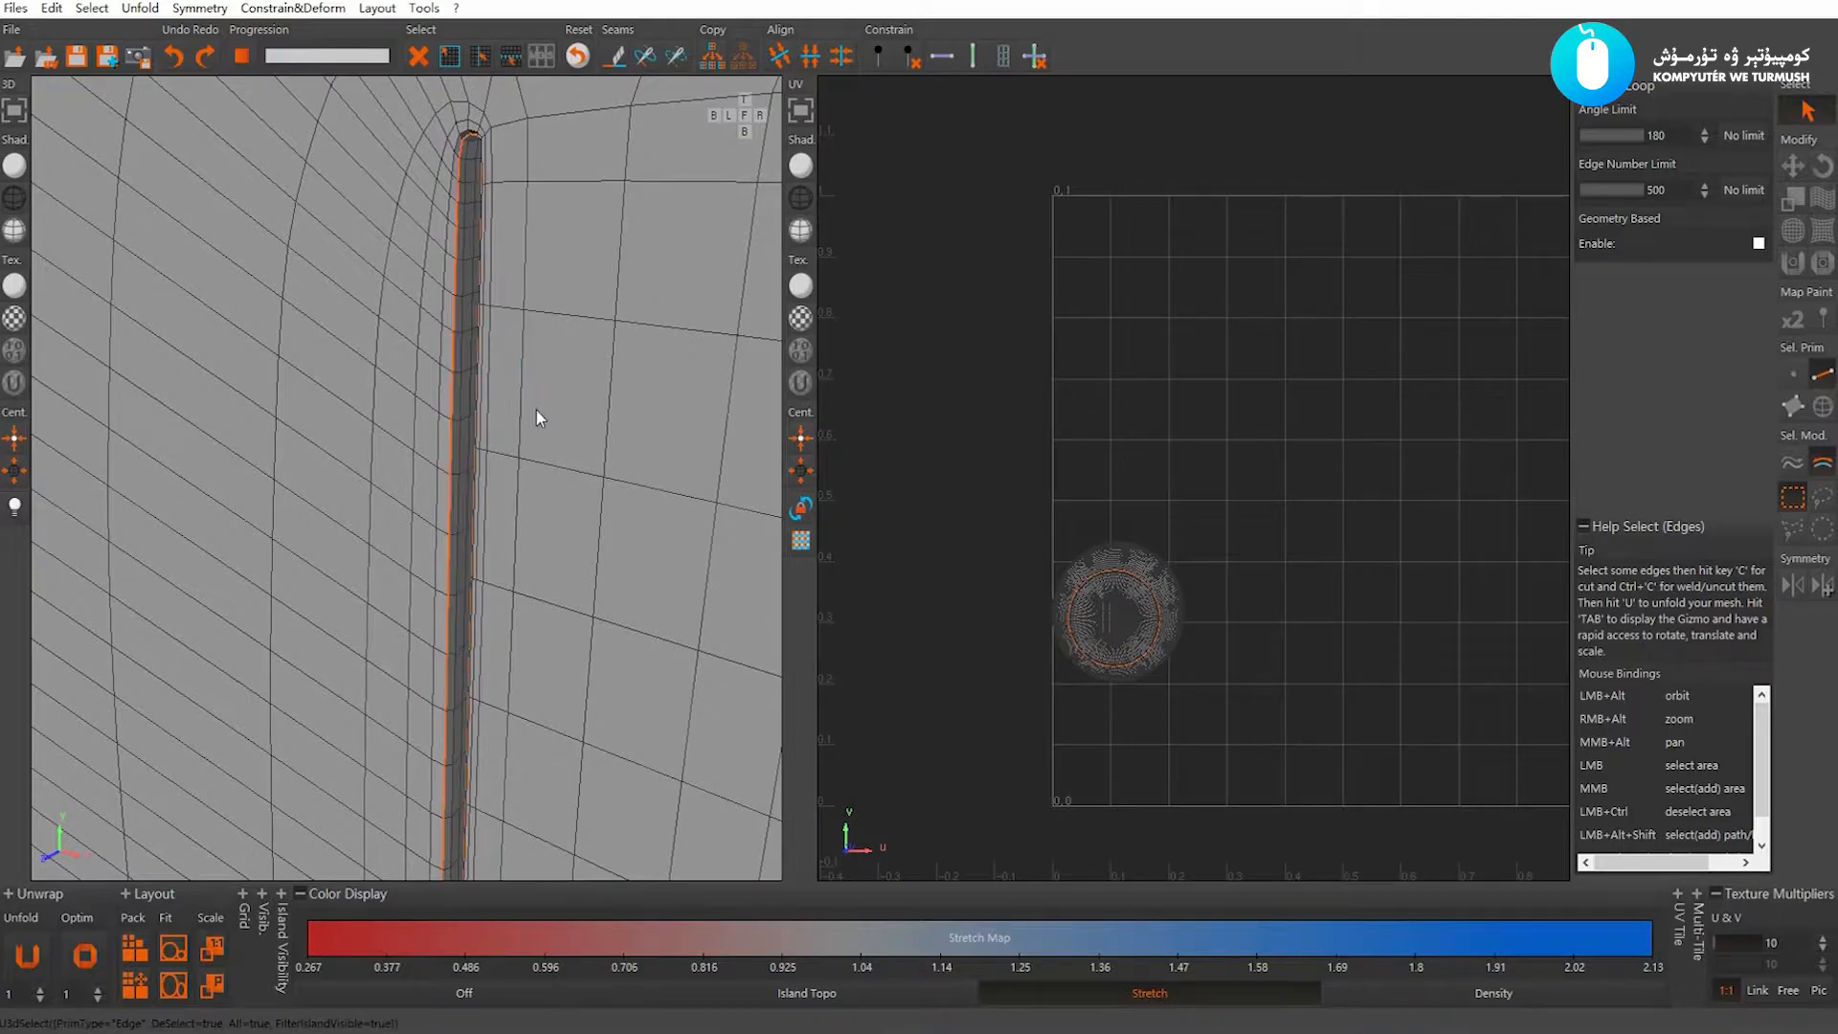
Cut the cross edge near the upper end of the slot's narrow groove to open its strip
right_click_drag(536, 410, 505, 354, "alt")
left_click_drag(506, 354, 480, 345, "alt")
right_click_drag(479, 345, 618, 445, "alt")
left_click_drag(618, 444, 504, 404, "alt")
right_click_drag(505, 404, 602, 312, "alt")
left_click_drag(602, 312, 506, 238, "alt")
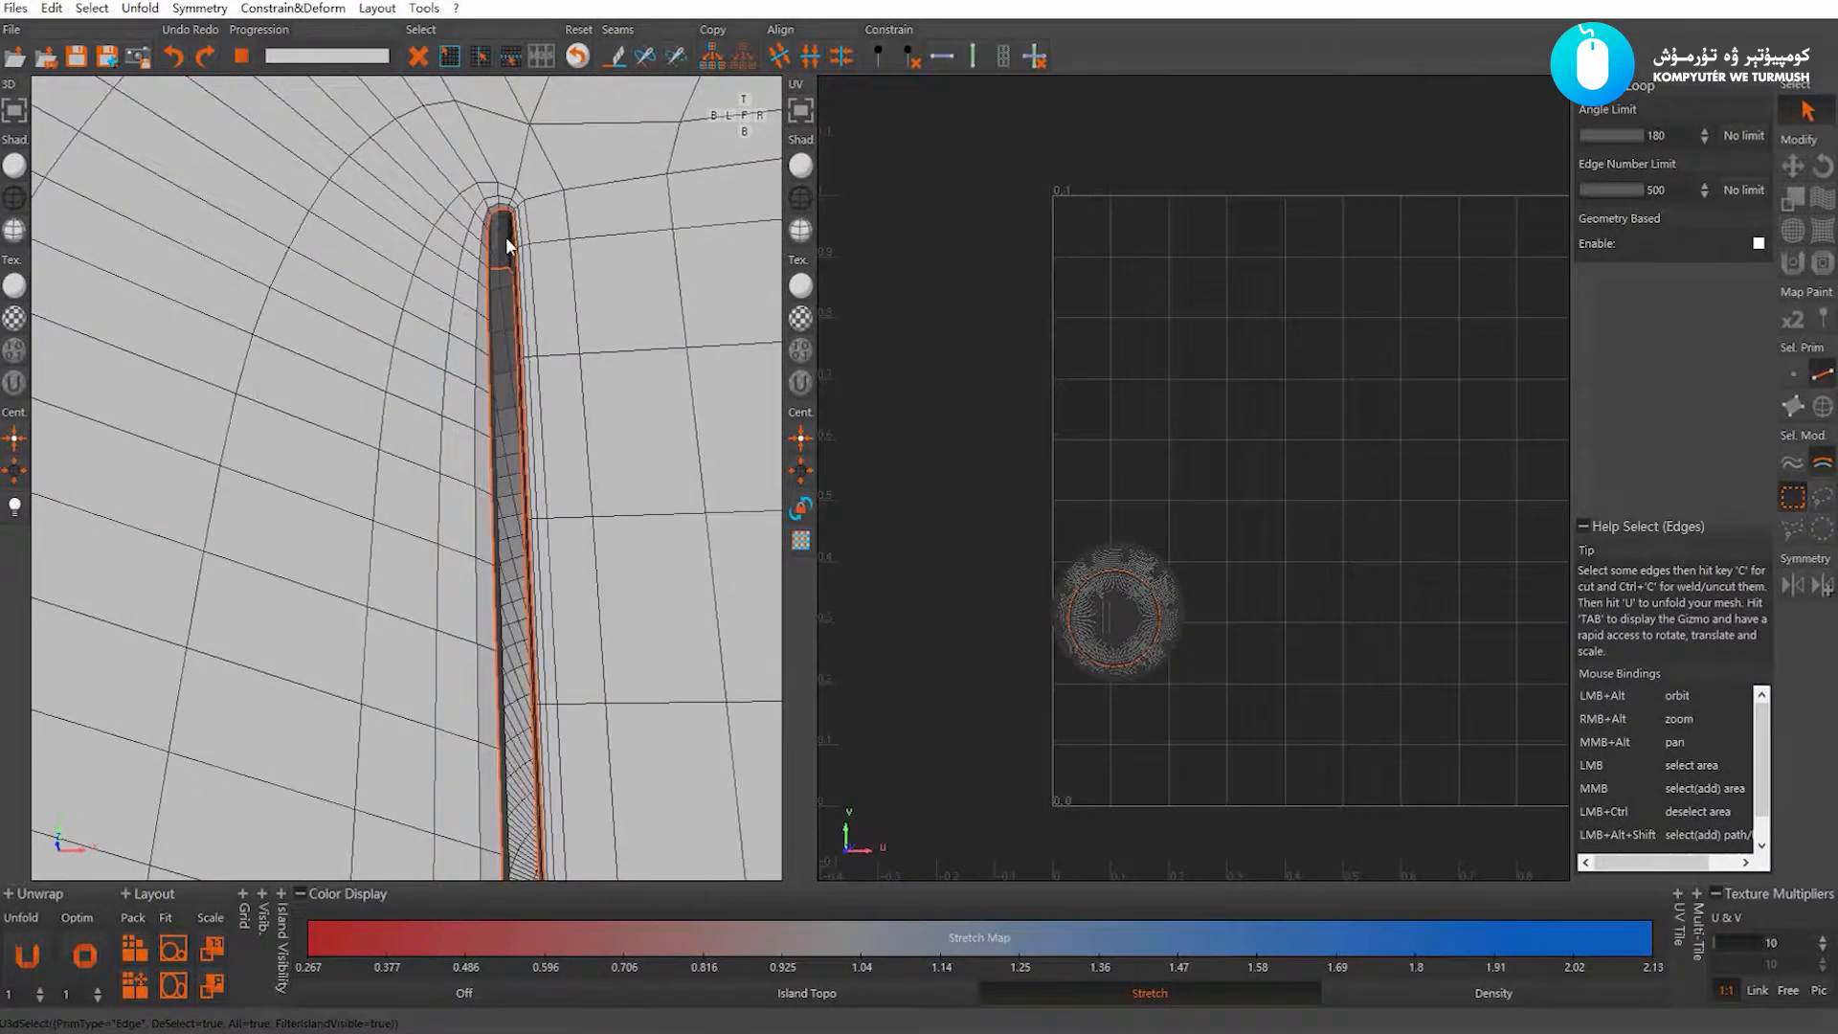
key("c")
left_click(496, 410)
left_click(561, 486)
Cut a ring seam around the widest part of the body, behind the side holes
right_click_drag(562, 486, 356, 337, "alt")
left_click_drag(356, 337, 489, 520, "alt")
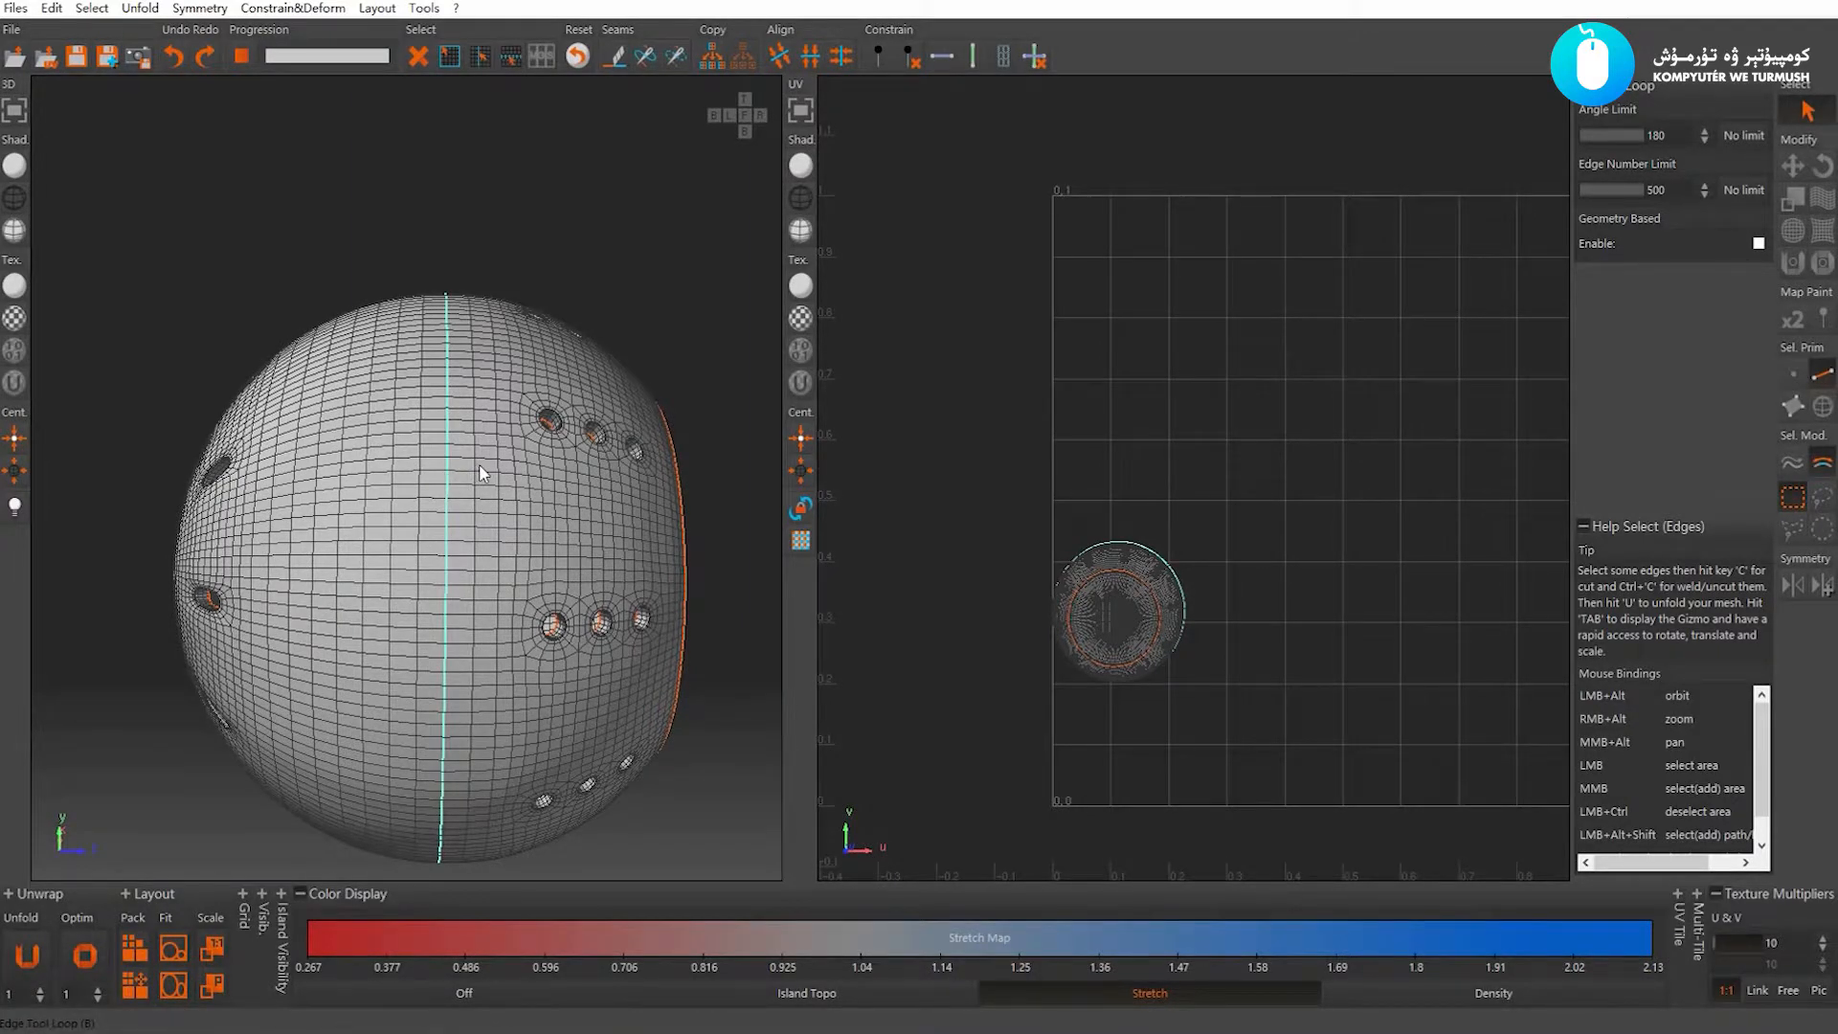
key("c")
key("ctrl+shift+a")
mouse_move(474, 476)
left_mouse_down("alt")
mouse_move(560, 400)
mouse_move(259, 481)
mouse_move(519, 456)
mouse_move(576, 428)
mouse_move(554, 373)
mouse_move(428, 303)
mouse_move(458, 494)
left_mouse_up("alt")
key("ctrl+c")
Cut a connecting seam from the front rim to the body's widest ring, then unfold and pack the islands
right_click_drag(461, 617, 415, 461, "alt")
left_click_drag(416, 461, 486, 552, "alt")
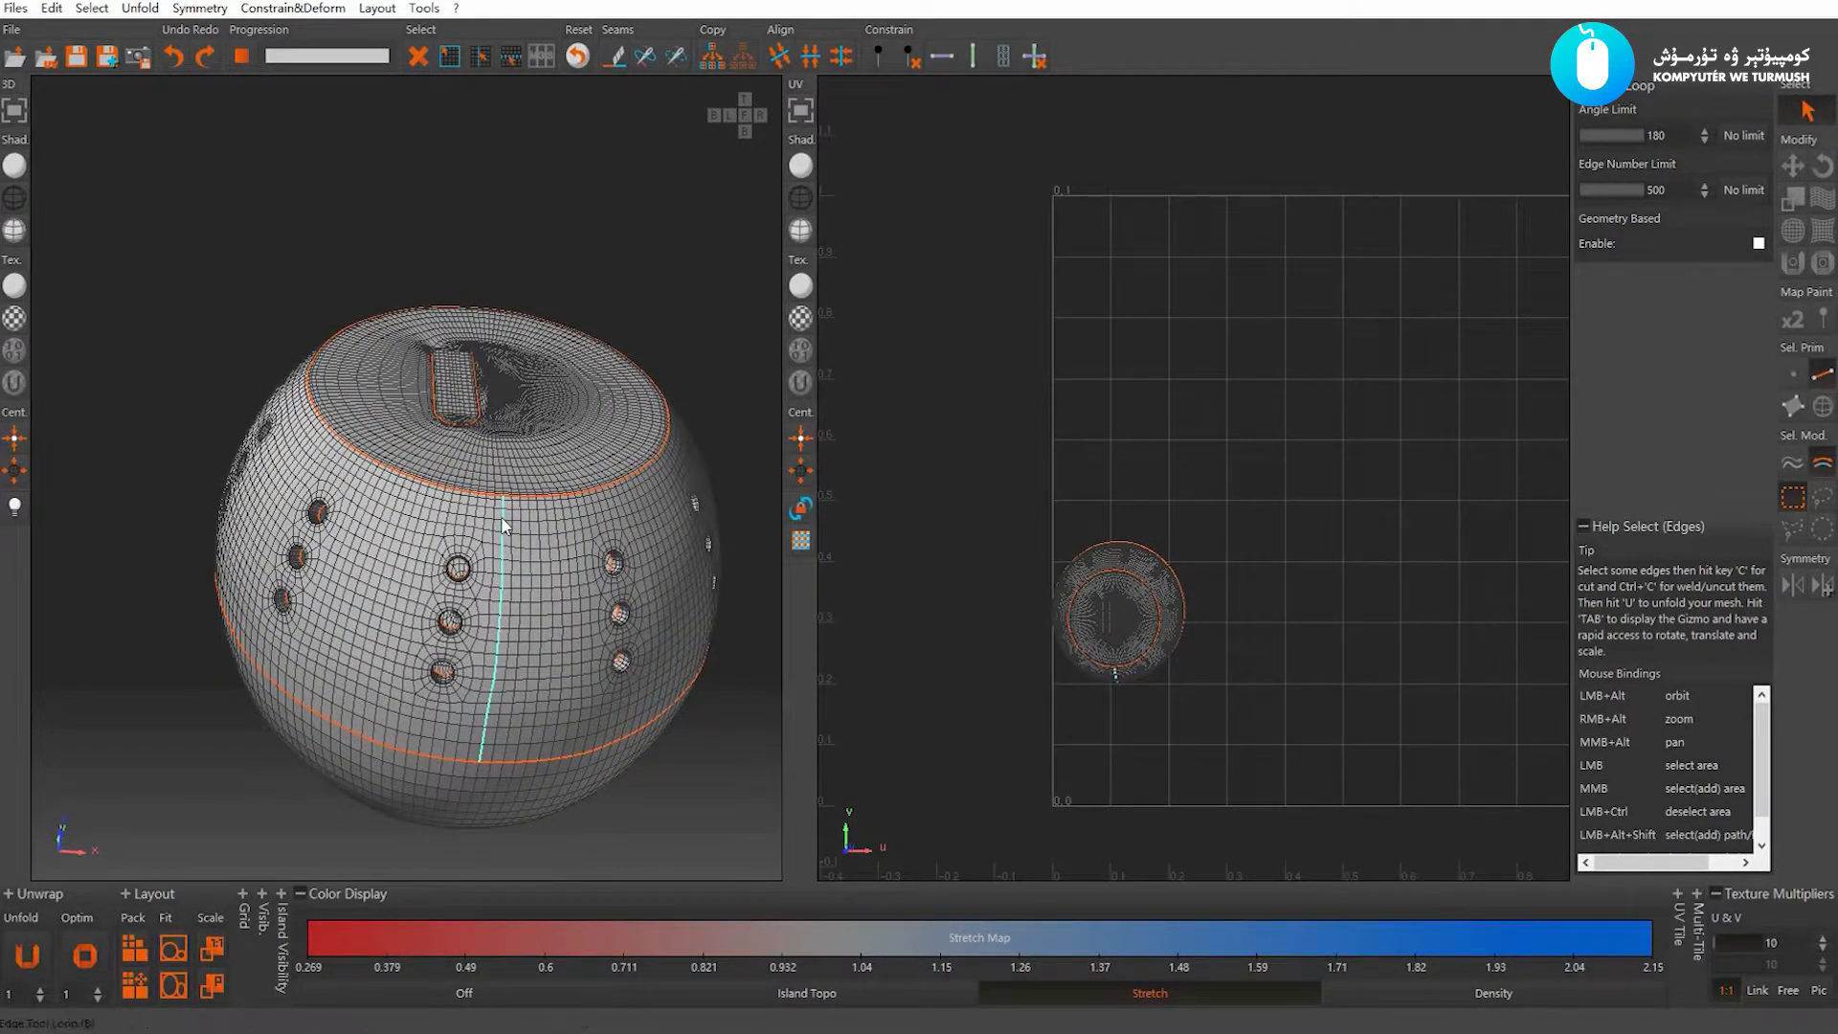
left_click(513, 540)
key("c")
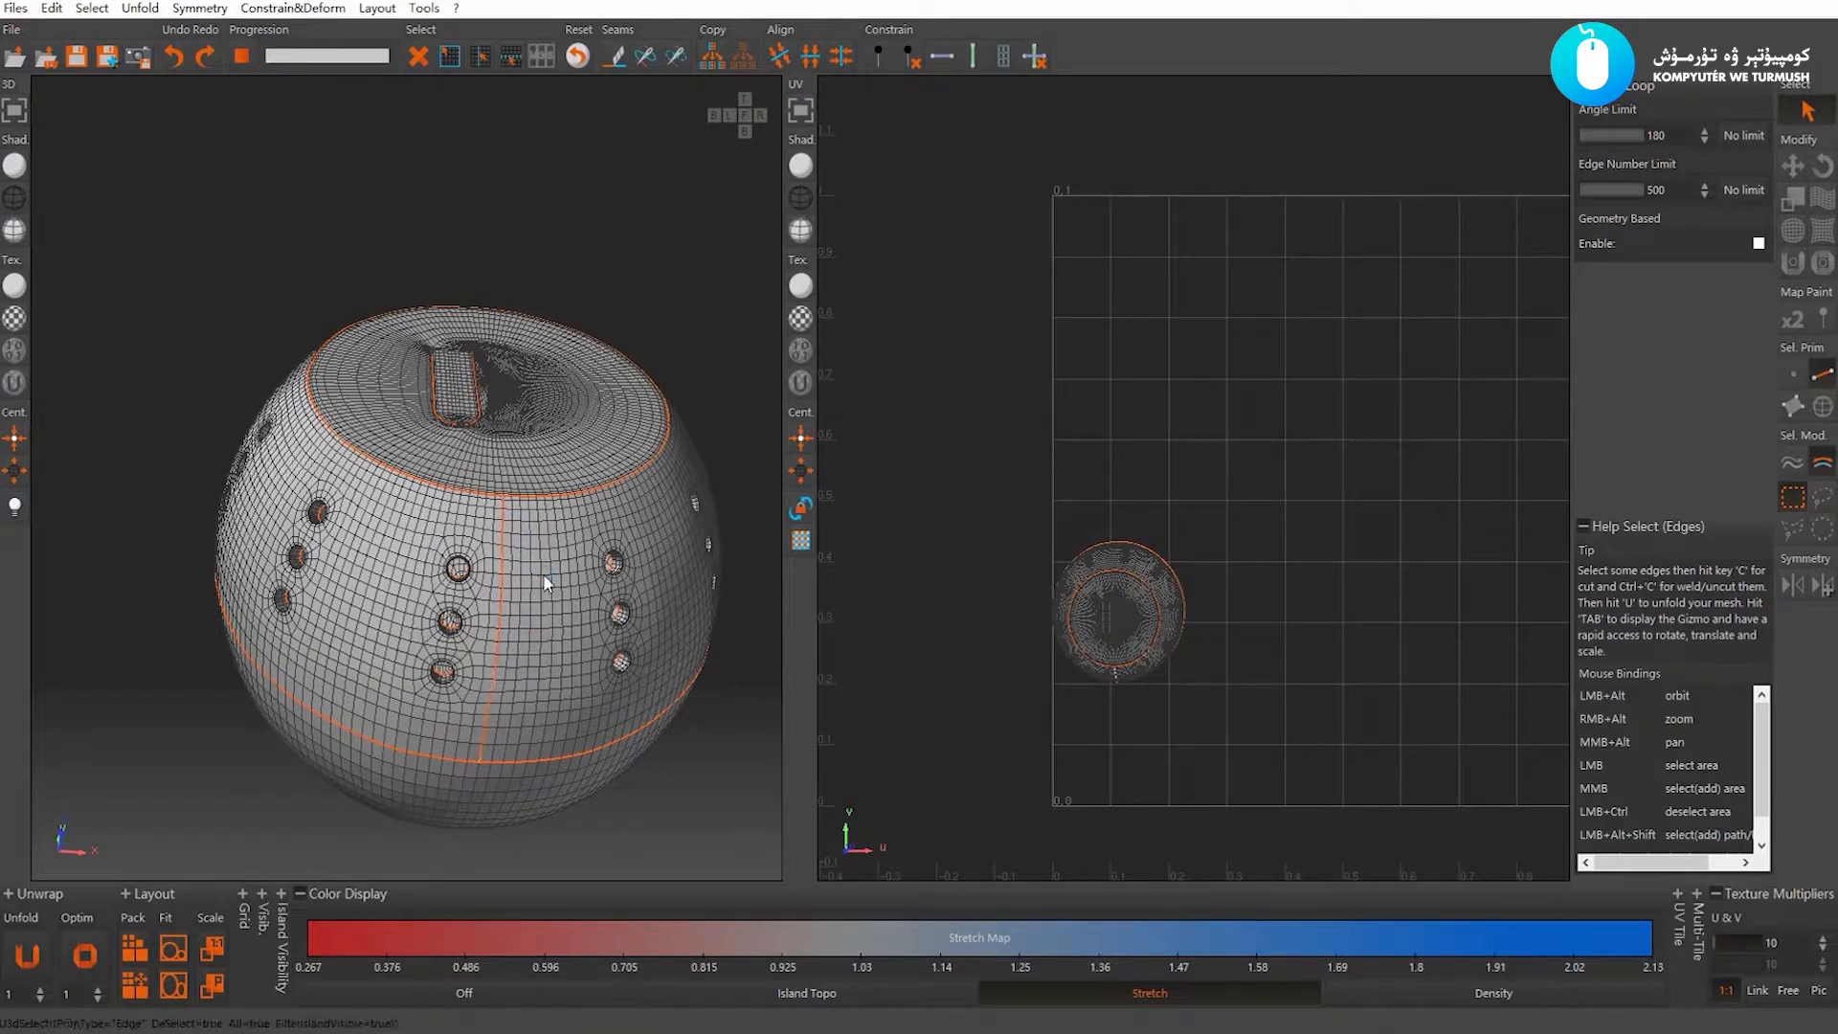
left_click_drag(543, 572, 513, 549, "alt")
key("u")
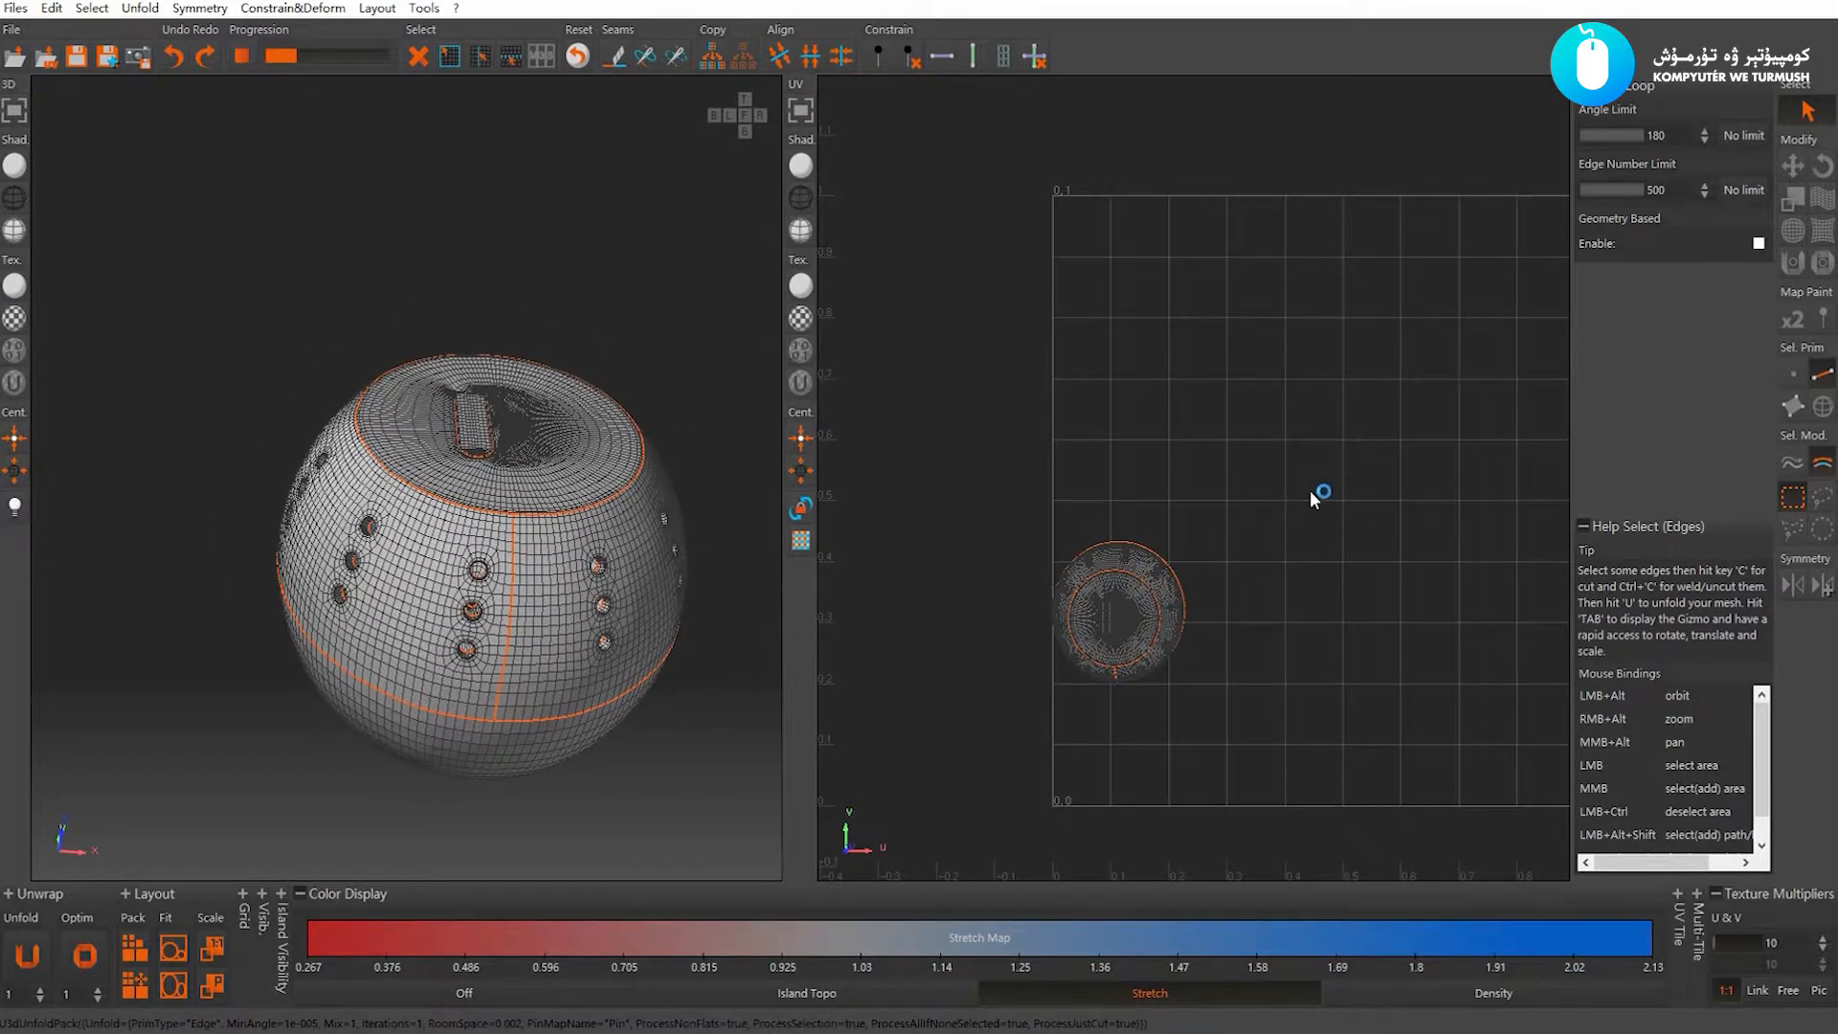
left_click(1268, 454)
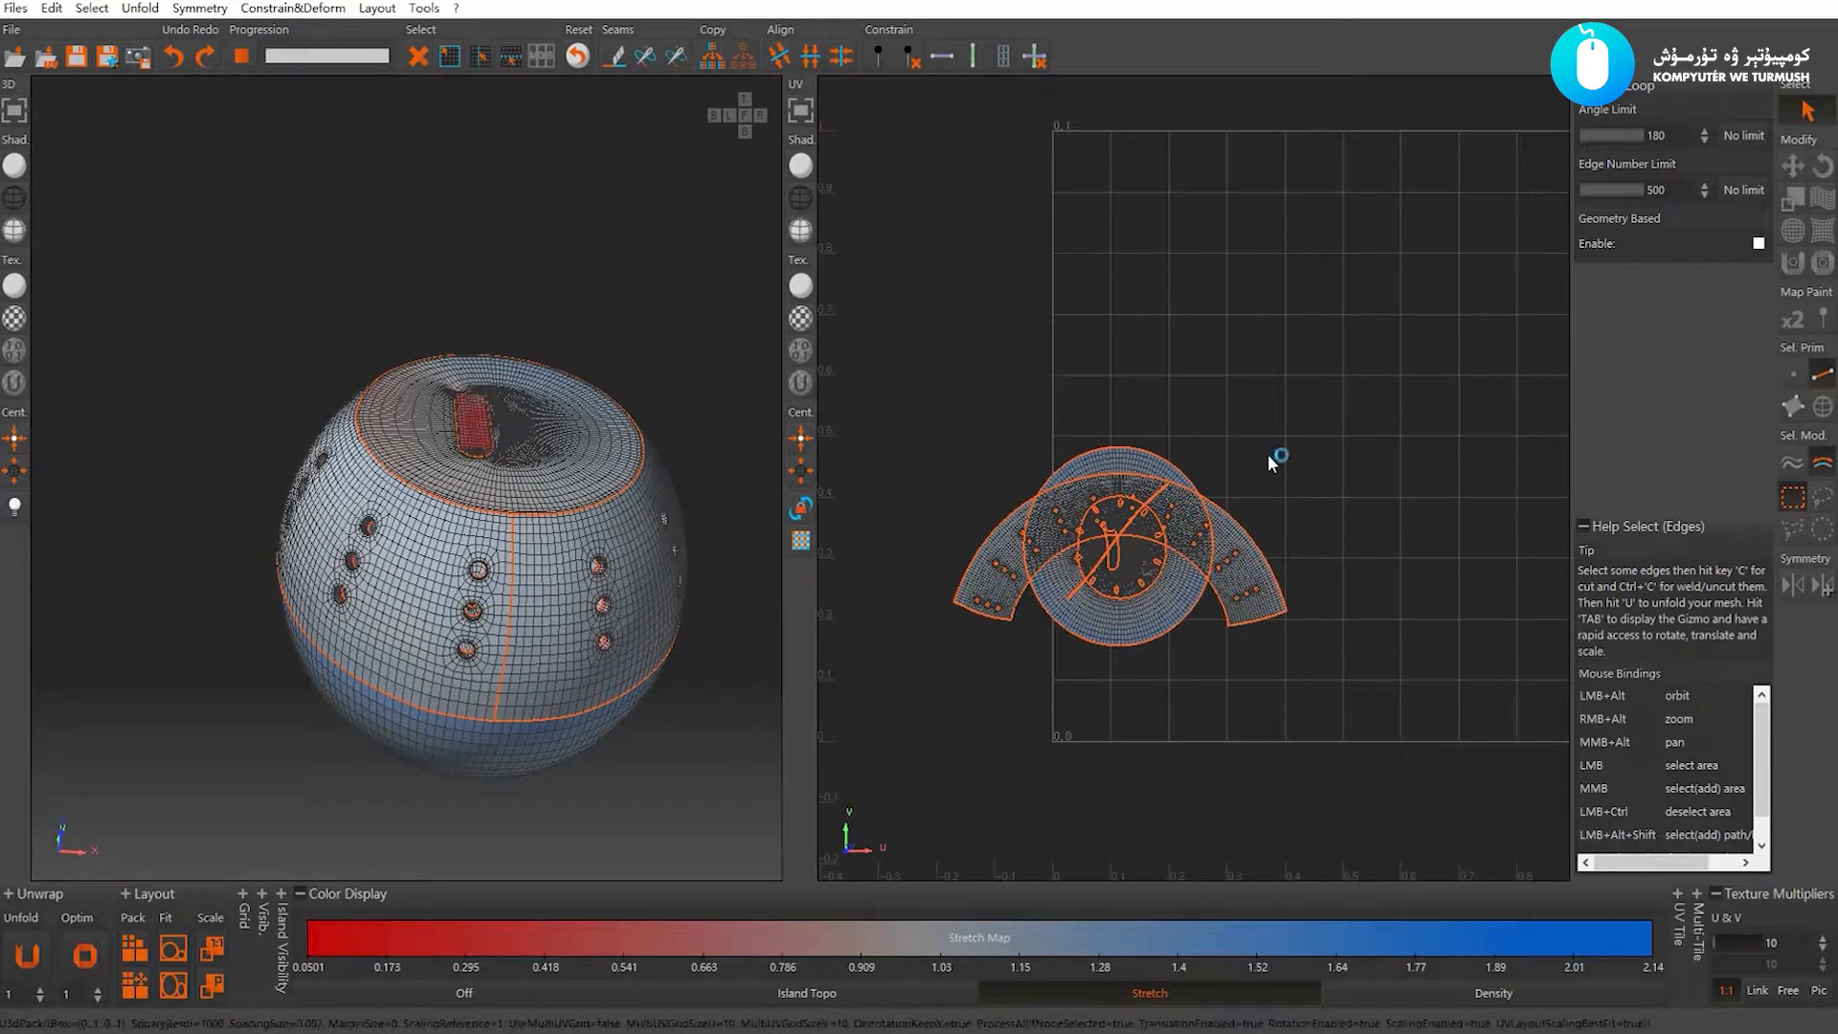
Cut the upper edge of the heavily stretched slot panel in the front face, then unfold and repack the body's islands
scroll(1271, 454, "up", 10)
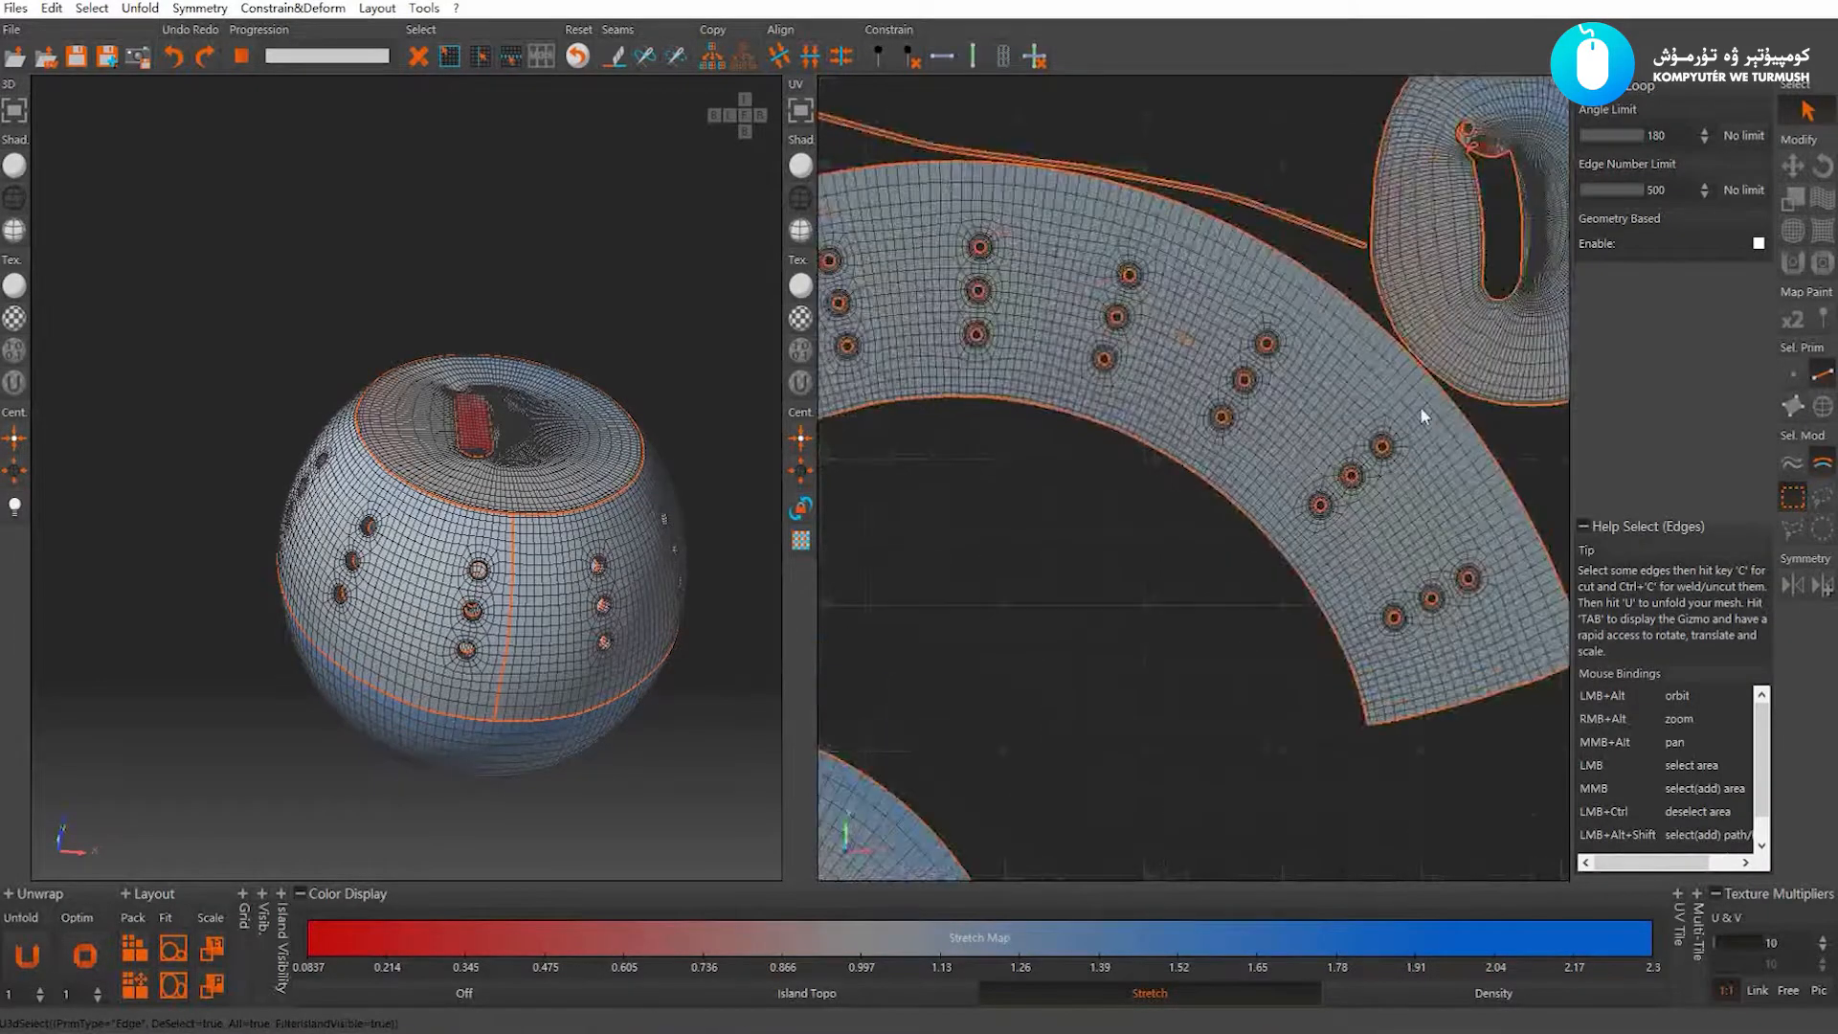
scroll(1327, 456, "down", 3)
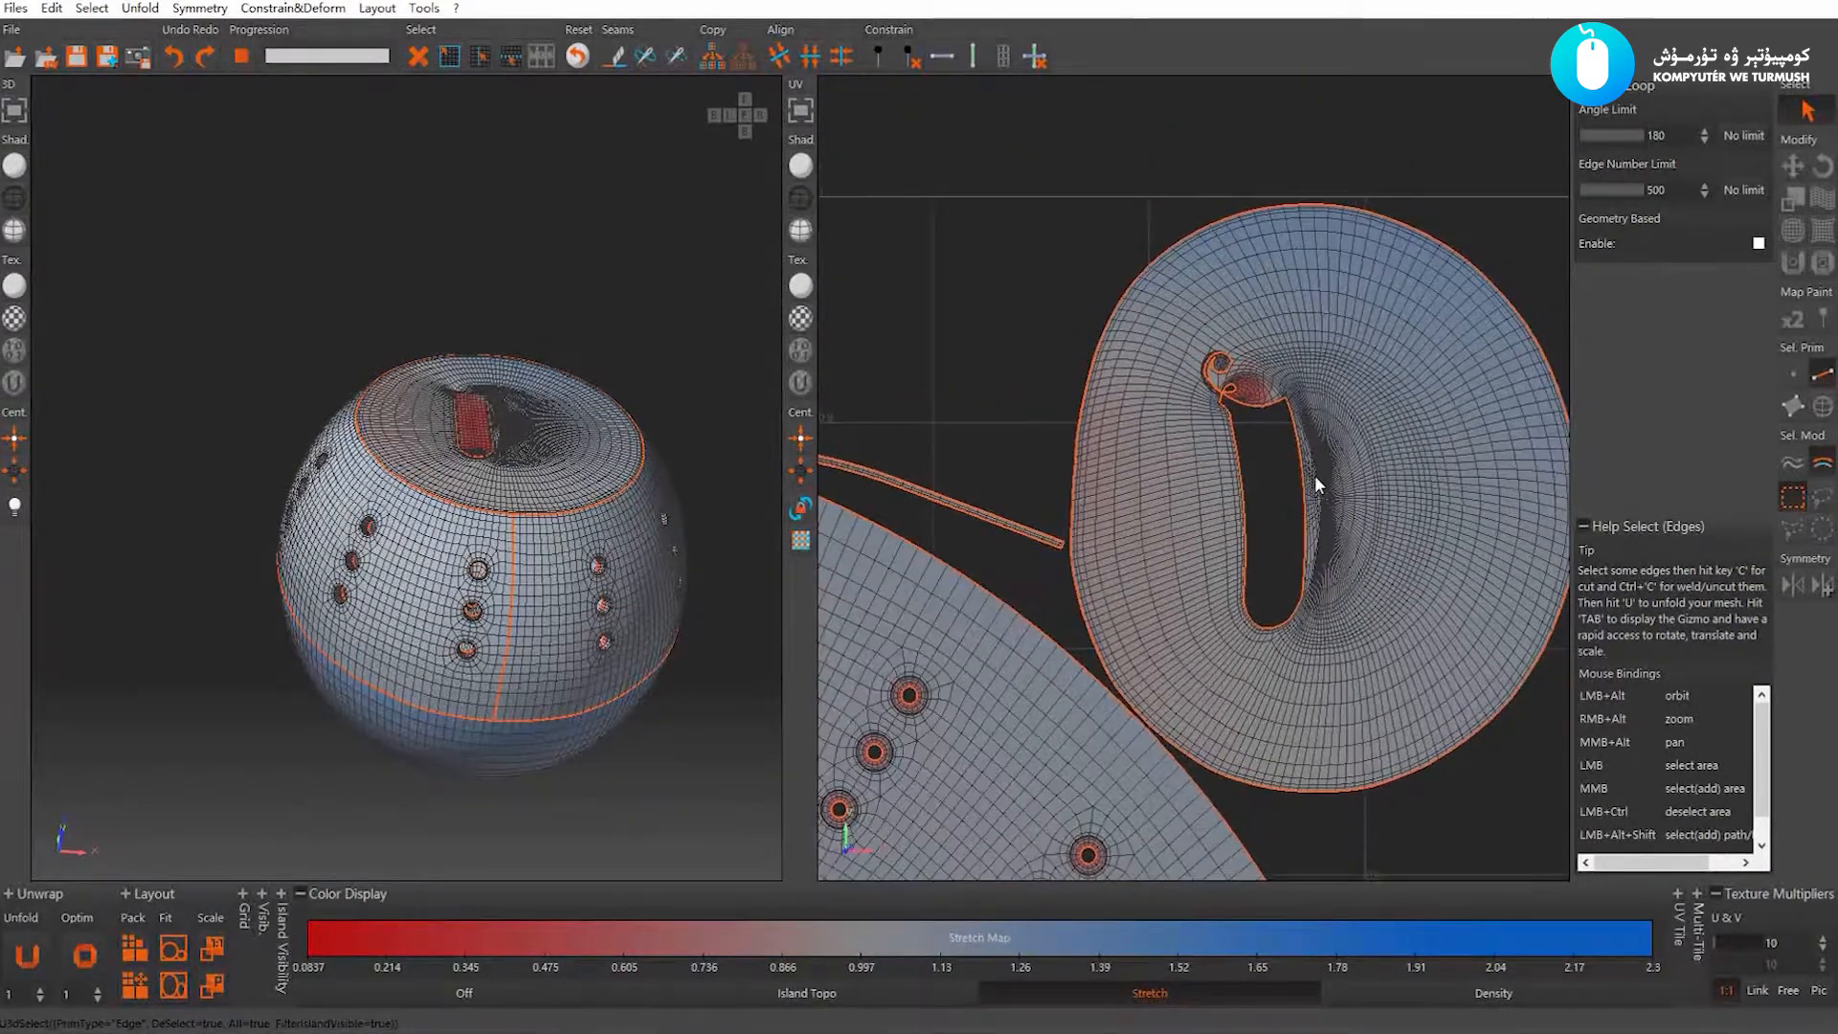
left_click_drag(403, 438, 426, 589, "alt")
scroll(426, 589, "up", 5)
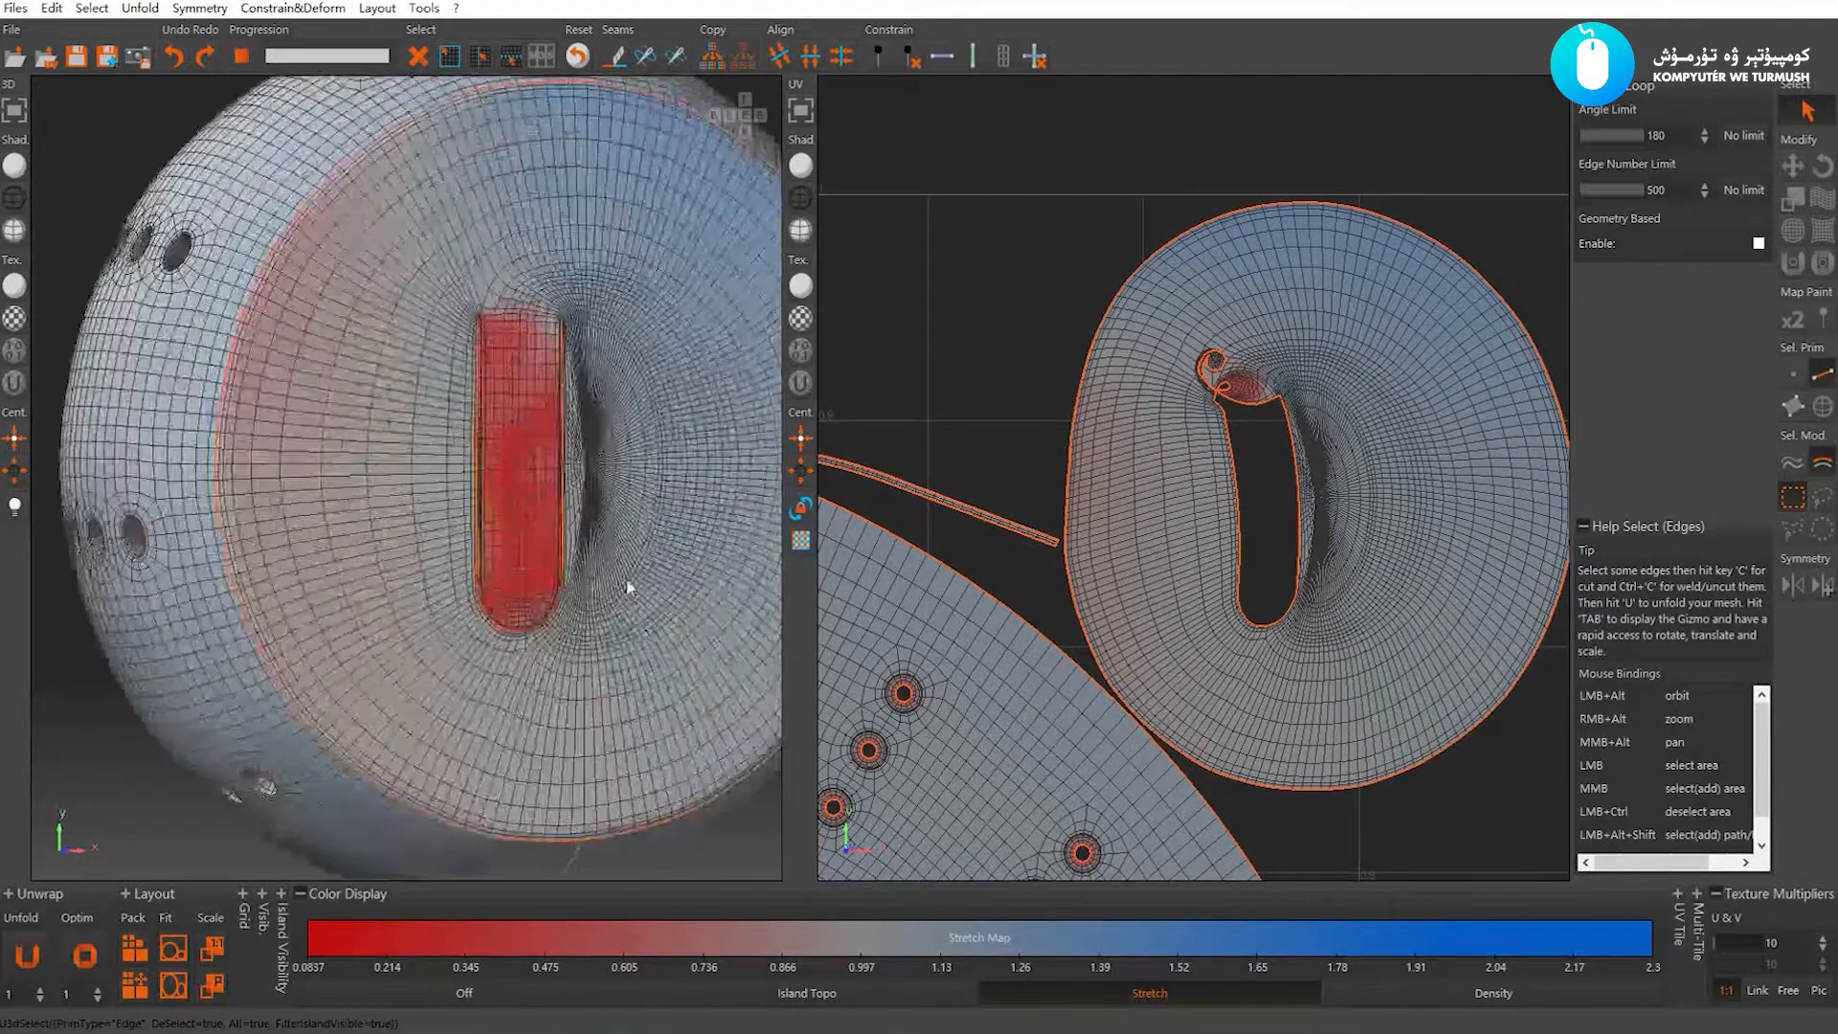
scroll(447, 453, "up", 5)
left_click_drag(520, 430, 444, 371, "alt")
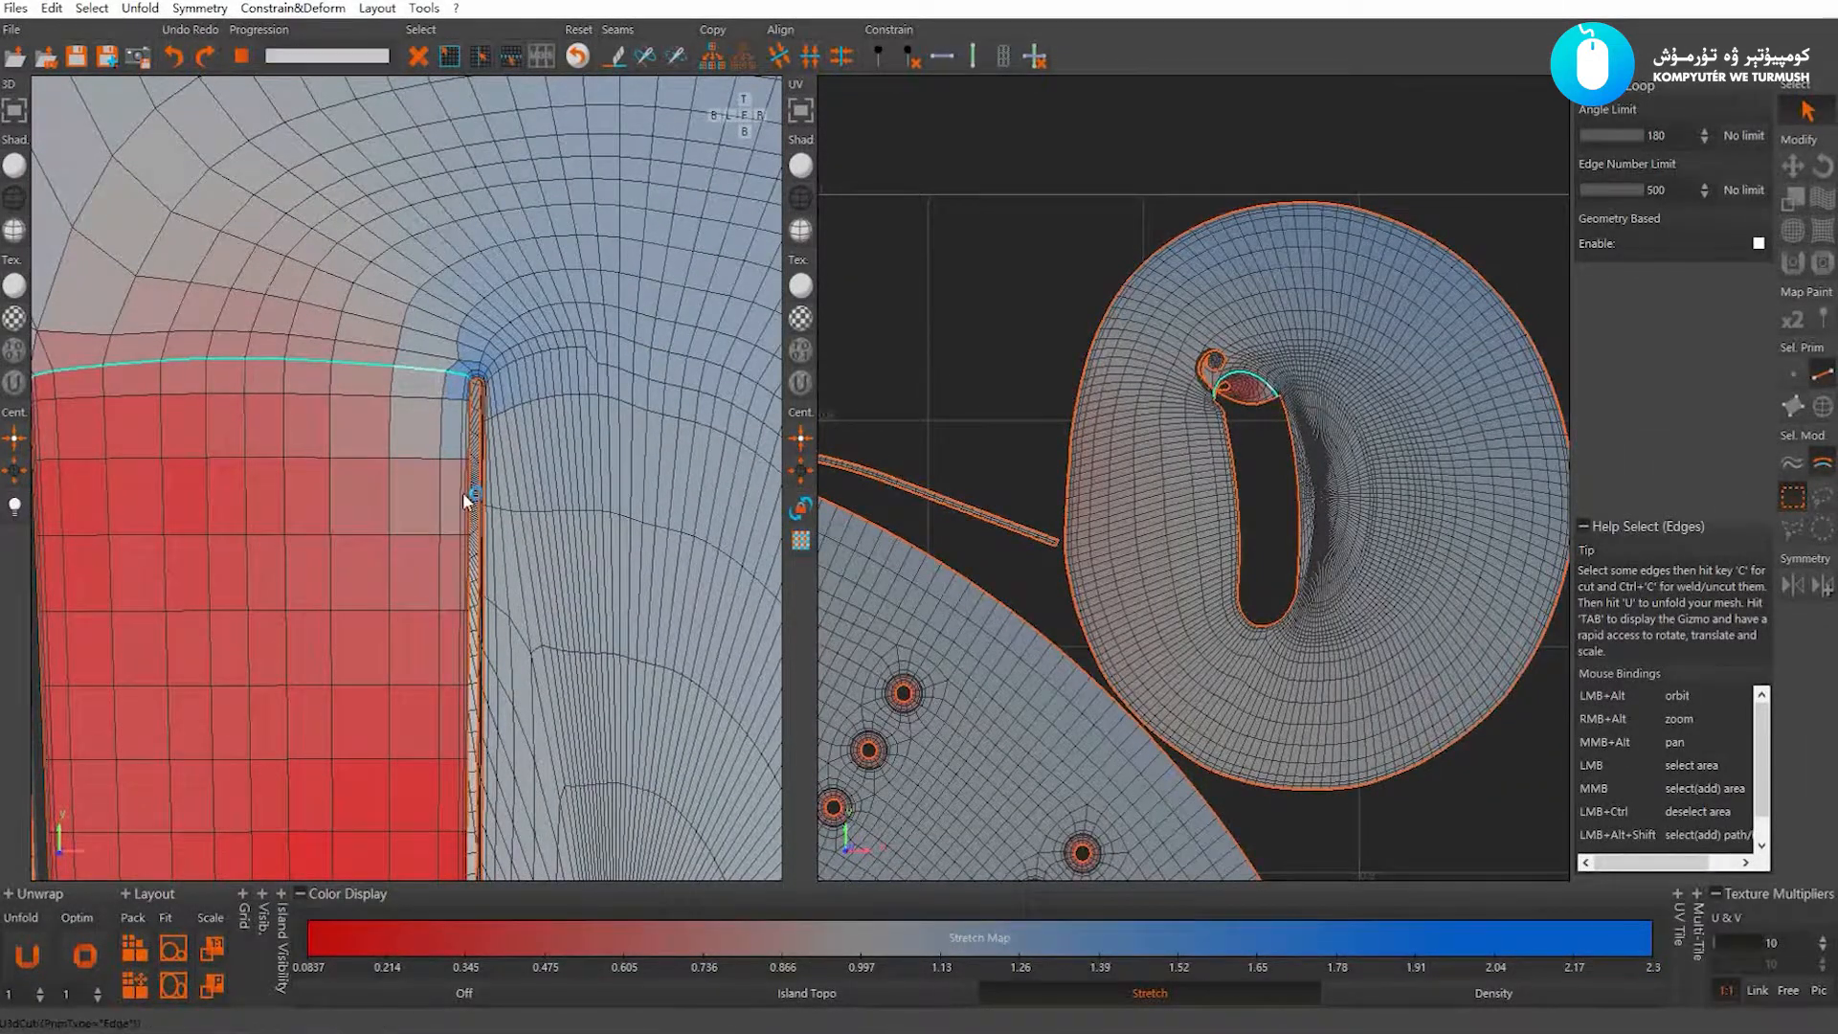
key("u")
left_click_drag(473, 521, 421, 463, "alt")
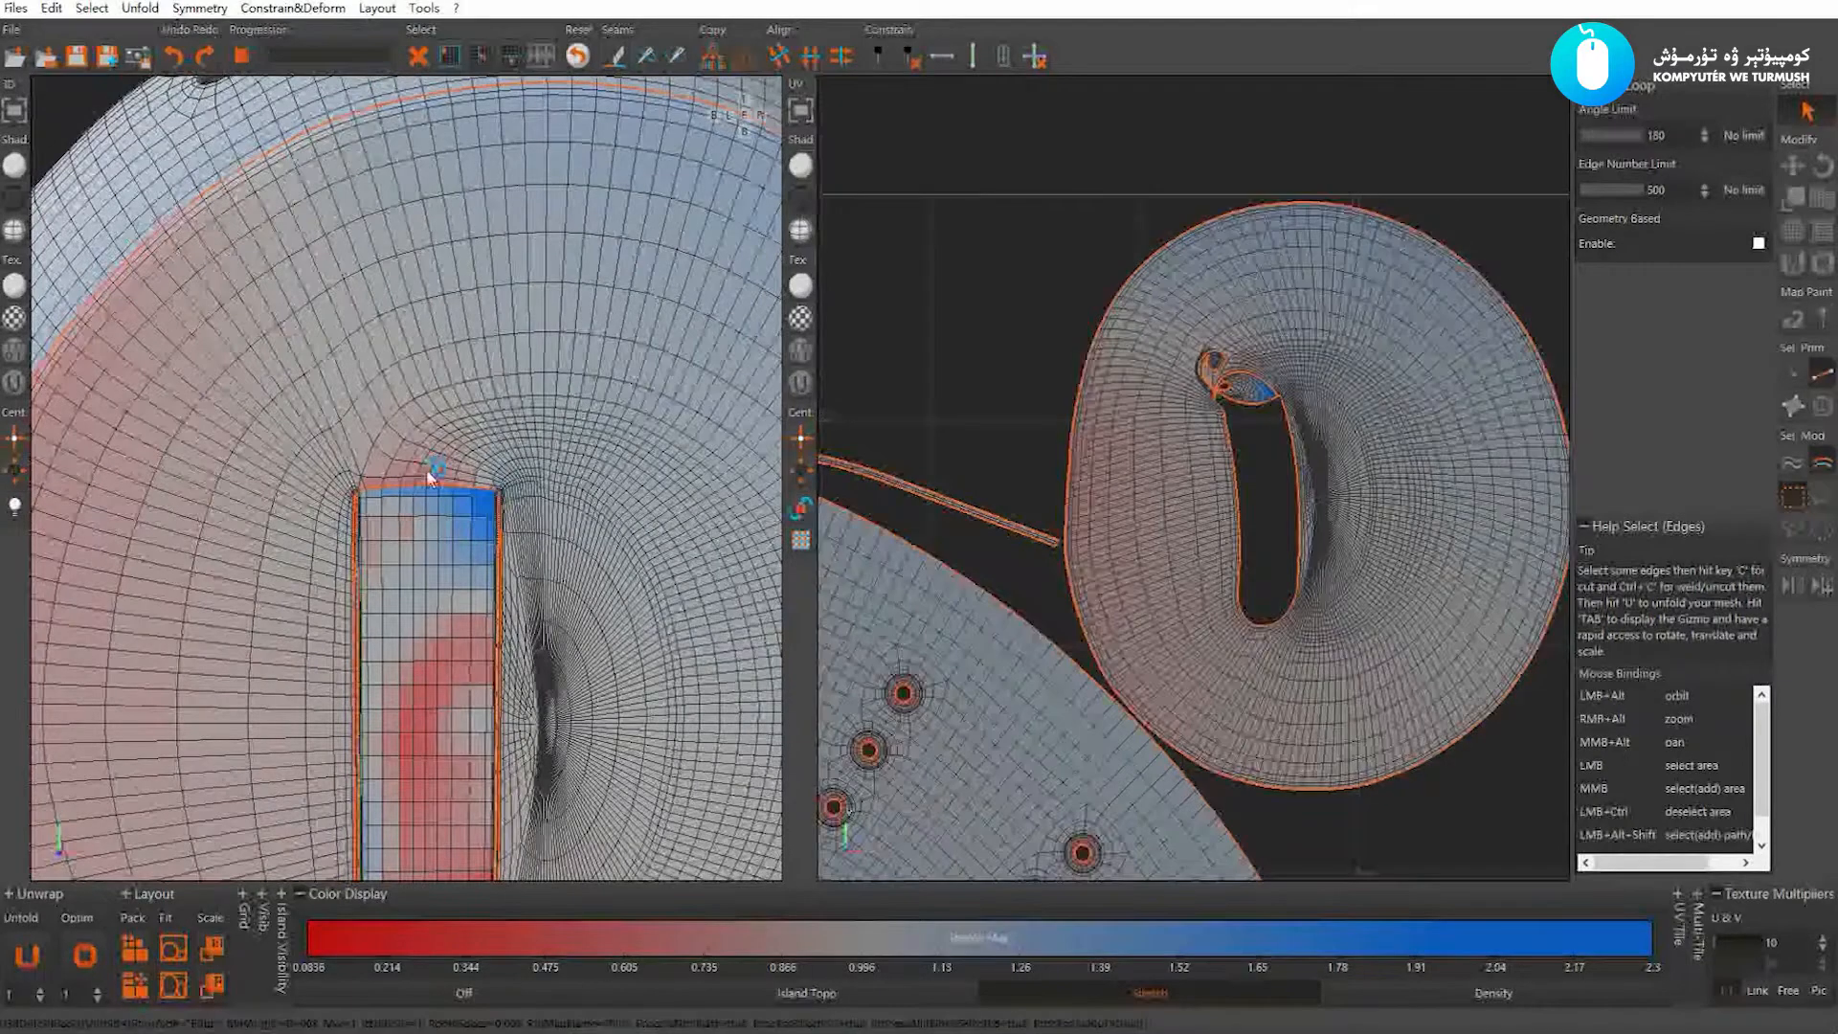
key("f")
middle_click_drag(1360, 357, 1325, 477, "alt")
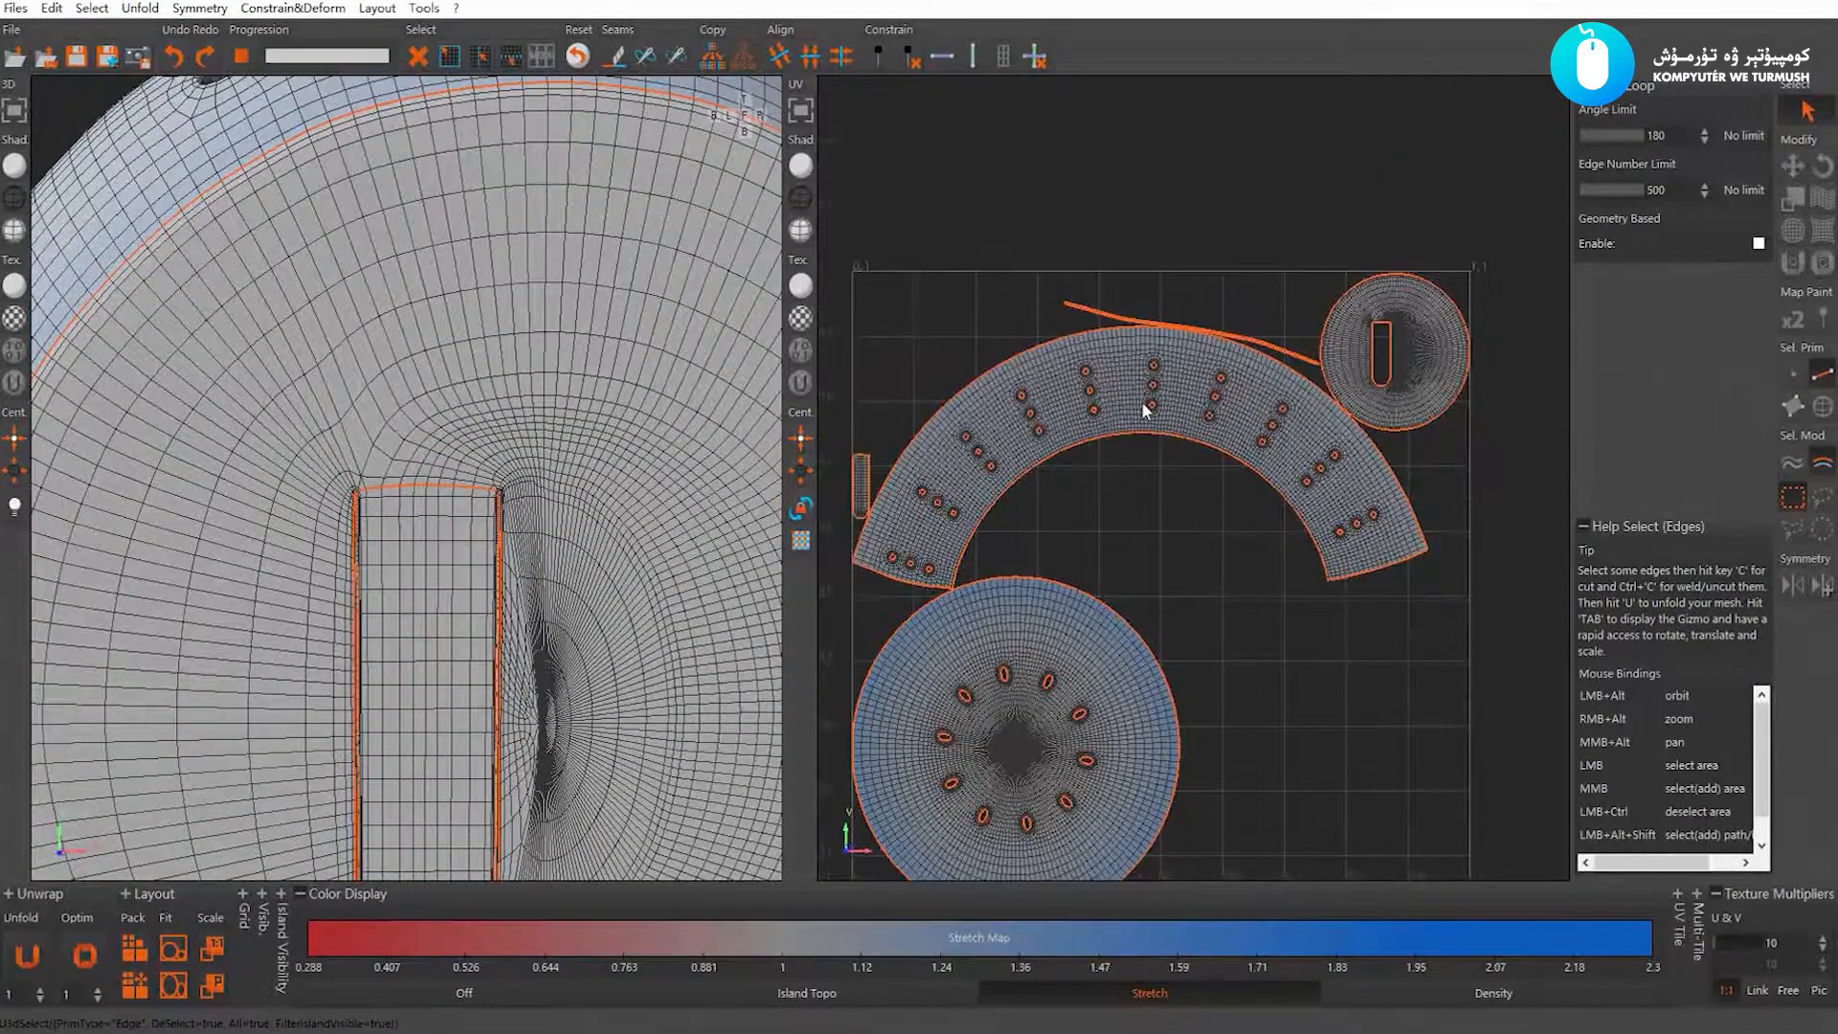
Cut along the lower long edge of the thin slot-wall strip lying above the curved body island
middle_click_drag(985, 384, 1112, 393, "alt")
right_click_drag(1112, 393, 1155, 423, "alt")
middle_click_drag(1532, 432, 1235, 526, "alt")
right_click_drag(1235, 526, 1379, 603, "alt")
middle_click_drag(1030, 396, 1140, 461, "alt")
right_click_drag(1140, 461, 1218, 456, "alt")
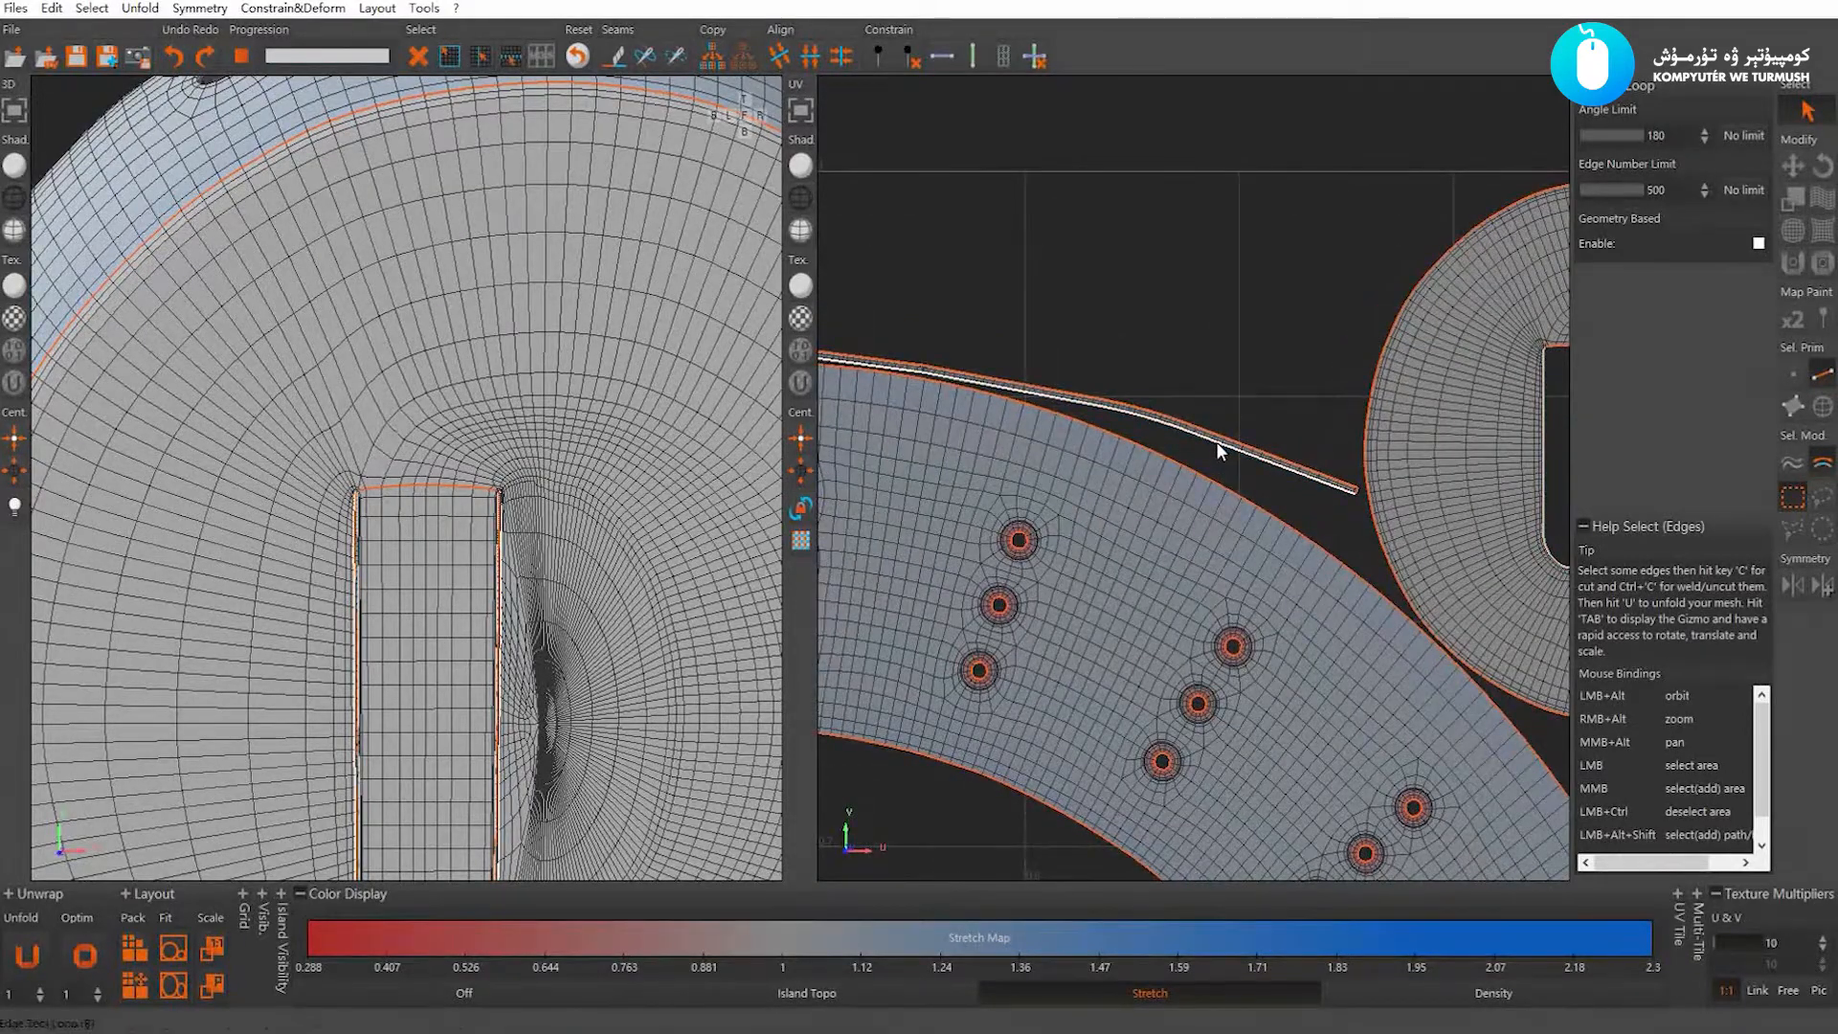
left_click(1218, 444)
key("c")
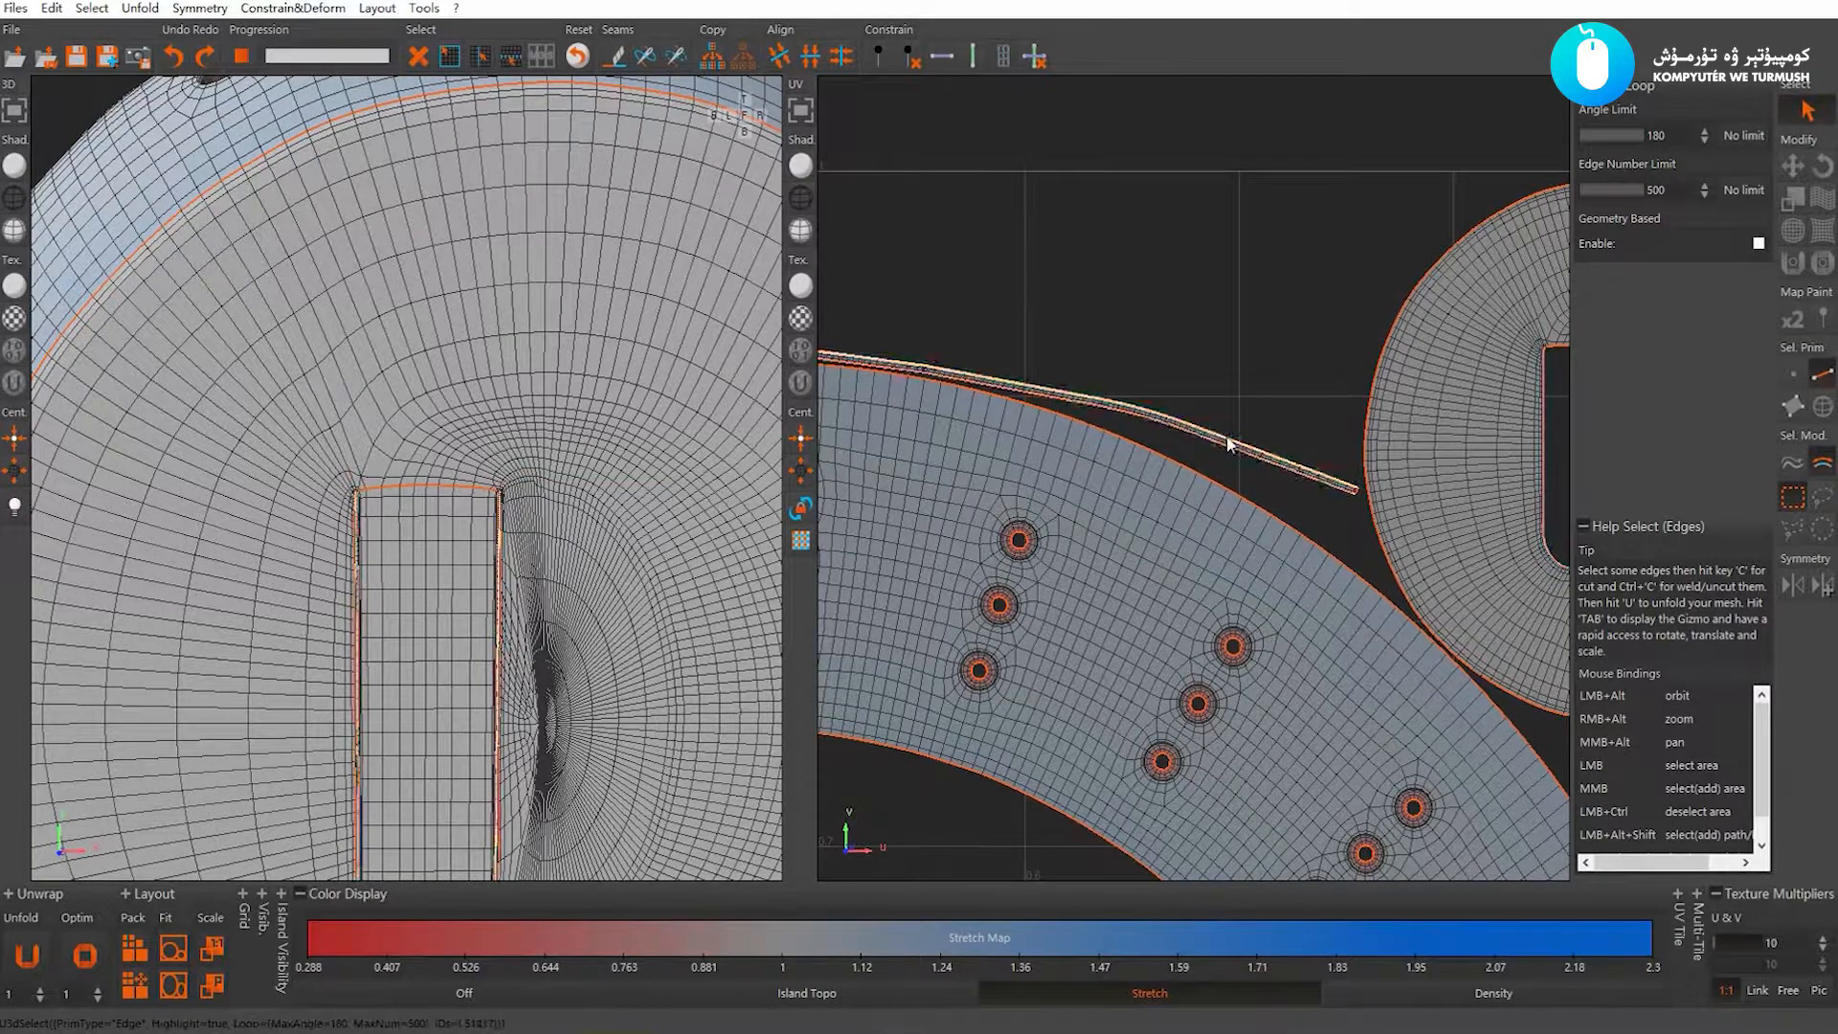
Weld the thin strip's long edge to the slot opening in the front-face disc, then unfold and repack the islands
right_click_drag(1228, 443, 1028, 454, "alt")
middle_click_drag(929, 460, 1340, 435, "alt")
middle_click_drag(996, 517, 1336, 397, "alt")
middle_click_drag(1116, 565, 1179, 448, "alt")
mouse_move(1179, 440)
right_mouse_down("alt")
mouse_move(1327, 554)
mouse_move(1304, 547)
right_mouse_up("alt")
middle_click_drag(1482, 385, 1052, 524, "alt")
mouse_move(1383, 406)
middle_mouse_down("alt")
mouse_move(881, 517)
mouse_move(1227, 425)
middle_mouse_up("alt")
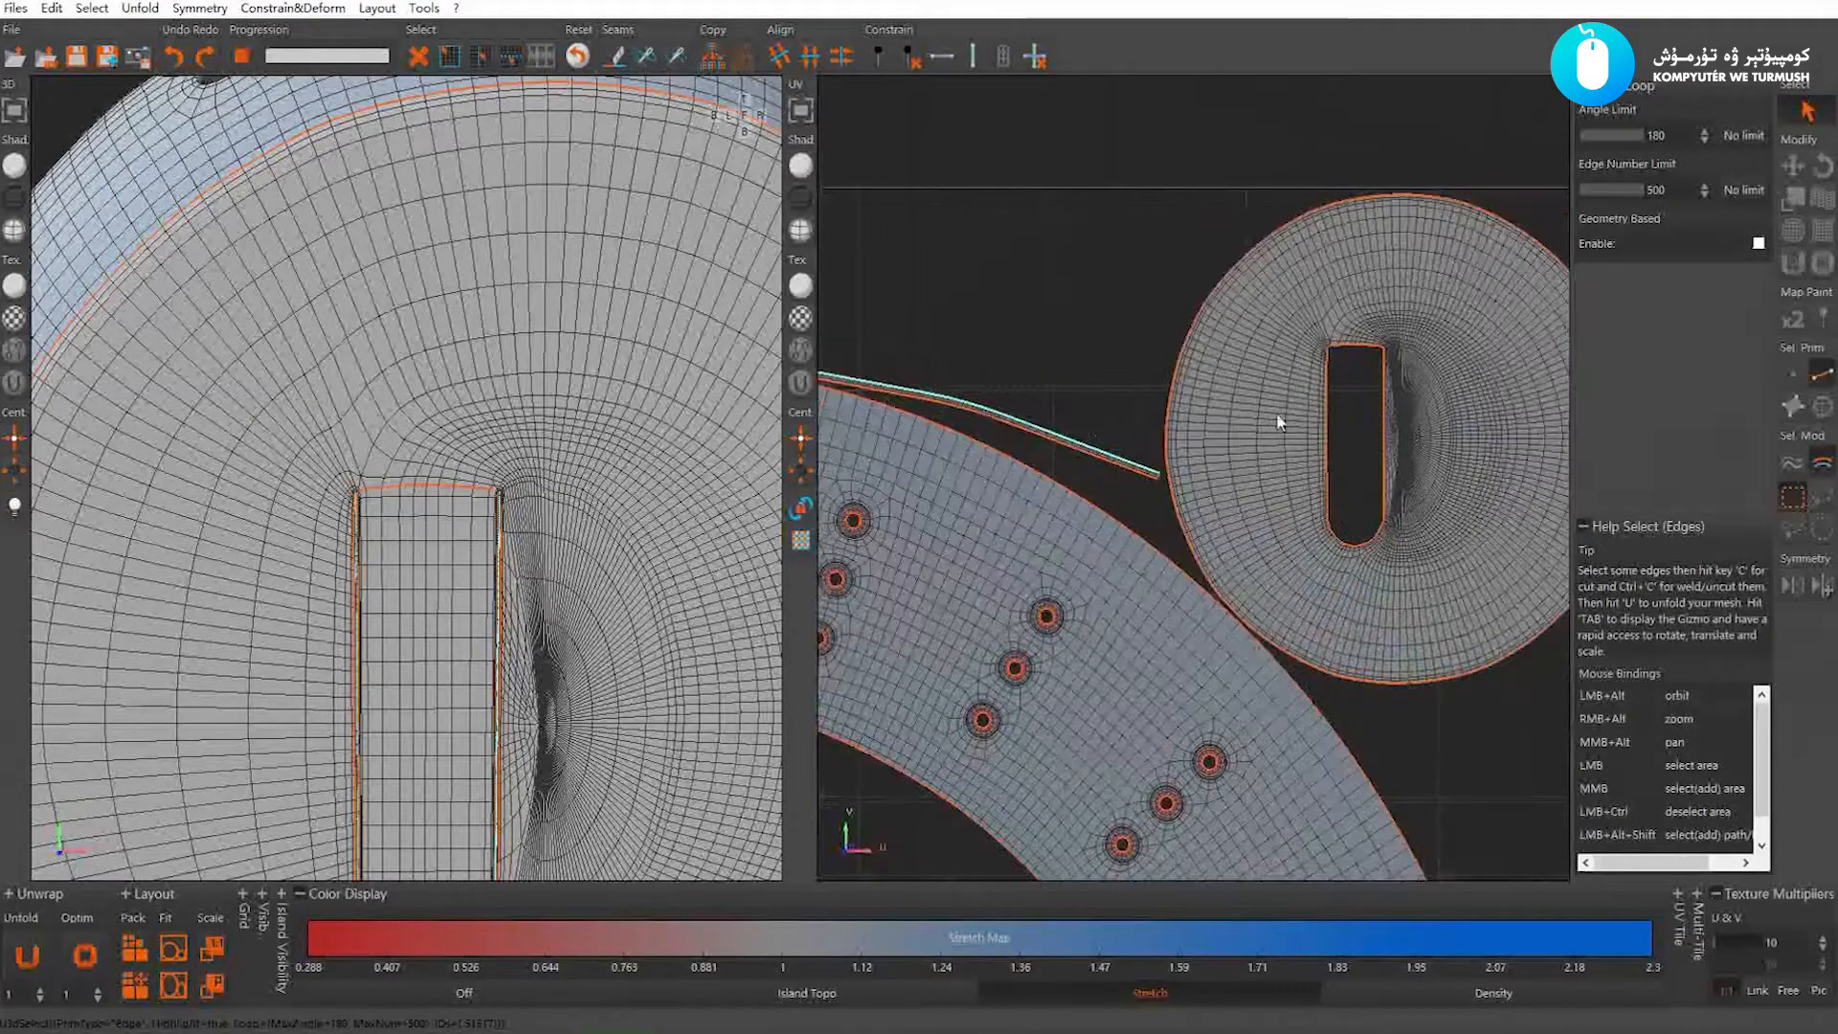
middle_click_drag(1076, 437, 1201, 411, "alt")
right_click_drag(1201, 411, 1231, 444, "alt")
left_click(1239, 433)
right_click_drag(1317, 498, 1217, 485, "alt")
middle_click_drag(1216, 484, 1127, 484, "alt")
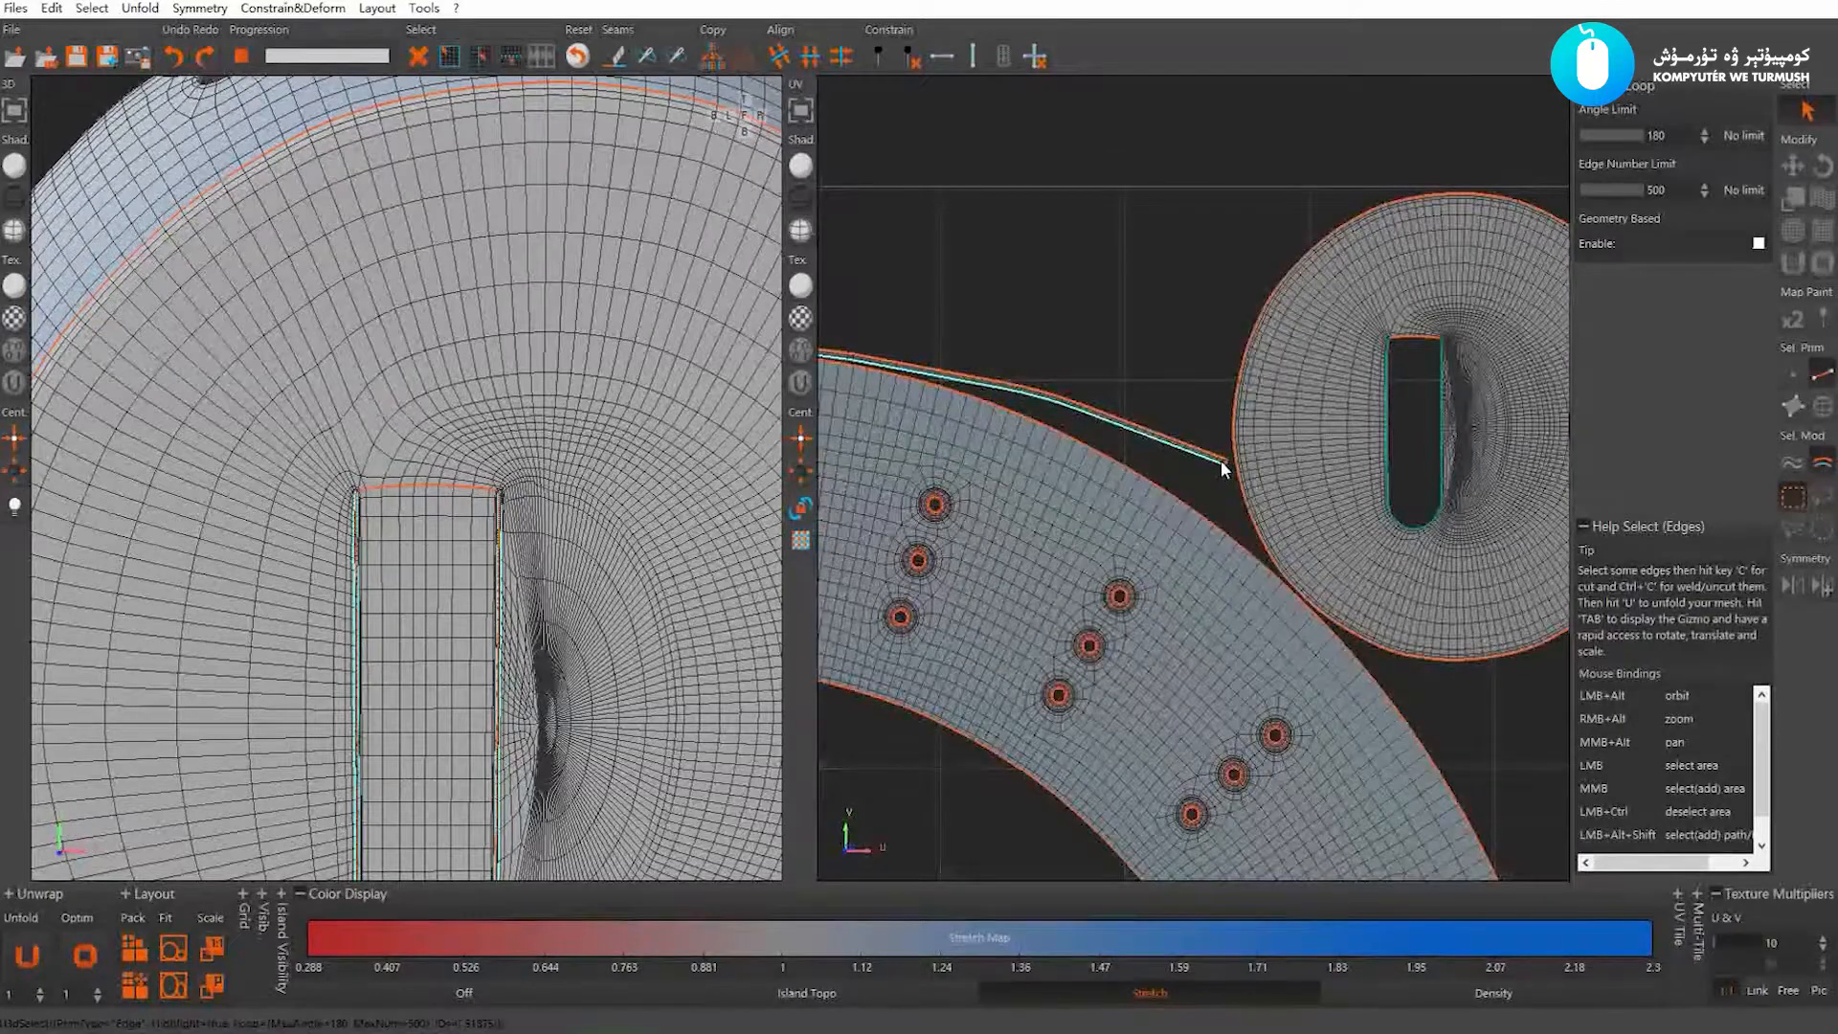
key("ctrl+c")
key("u")
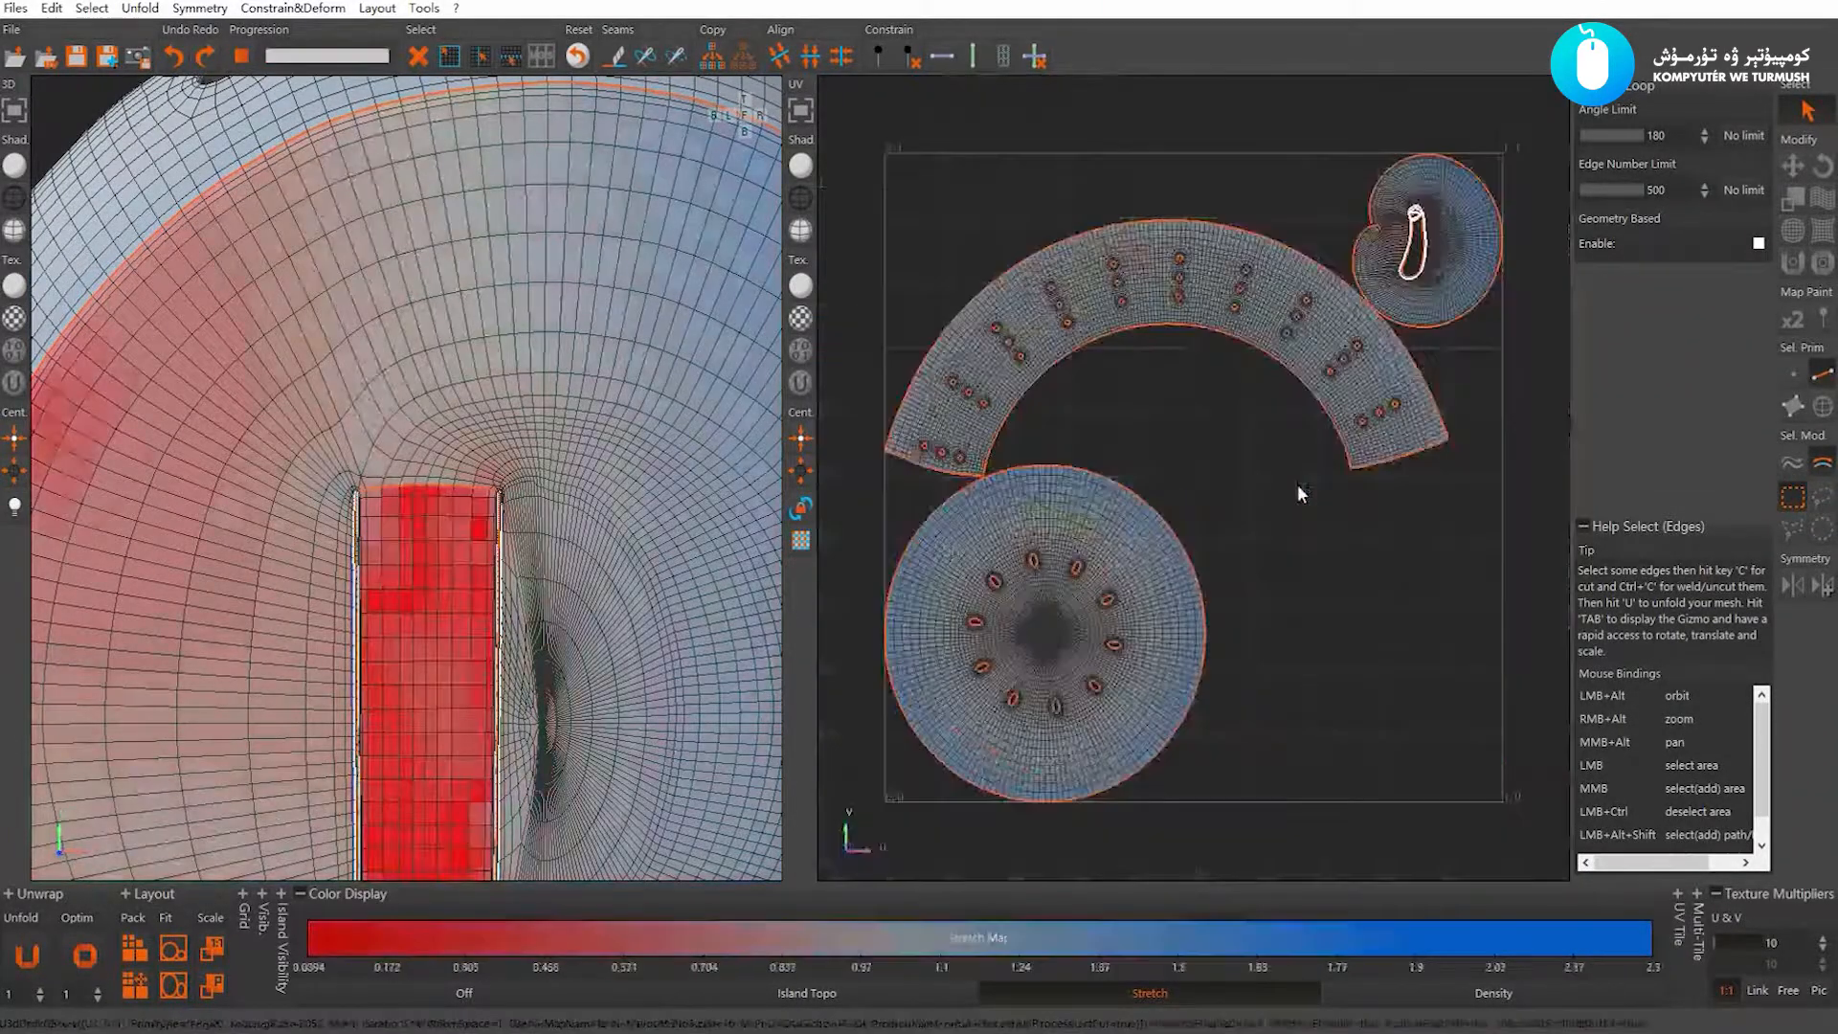
left_click(1296, 486)
Examine the distorted front-face island and the upper corner of the slot where the wall strip joins it
middle_click_drag(1379, 357, 1206, 593, "alt")
right_click_drag(1207, 594, 1413, 565, "alt")
middle_click_drag(1413, 561, 1316, 458, "alt")
right_click_drag(1316, 458, 1143, 537, "alt")
middle_click_drag(326, 579, 470, 525, "alt")
right_click_drag(469, 524, 596, 445, "alt")
middle_click_drag(596, 445, 383, 536, "alt")
right_click_drag(383, 536, 587, 513, "alt")
middle_click_drag(587, 513, 364, 383, "alt")
right_click_drag(363, 383, 443, 438, "alt")
middle_click_drag(443, 438, 377, 439, "alt")
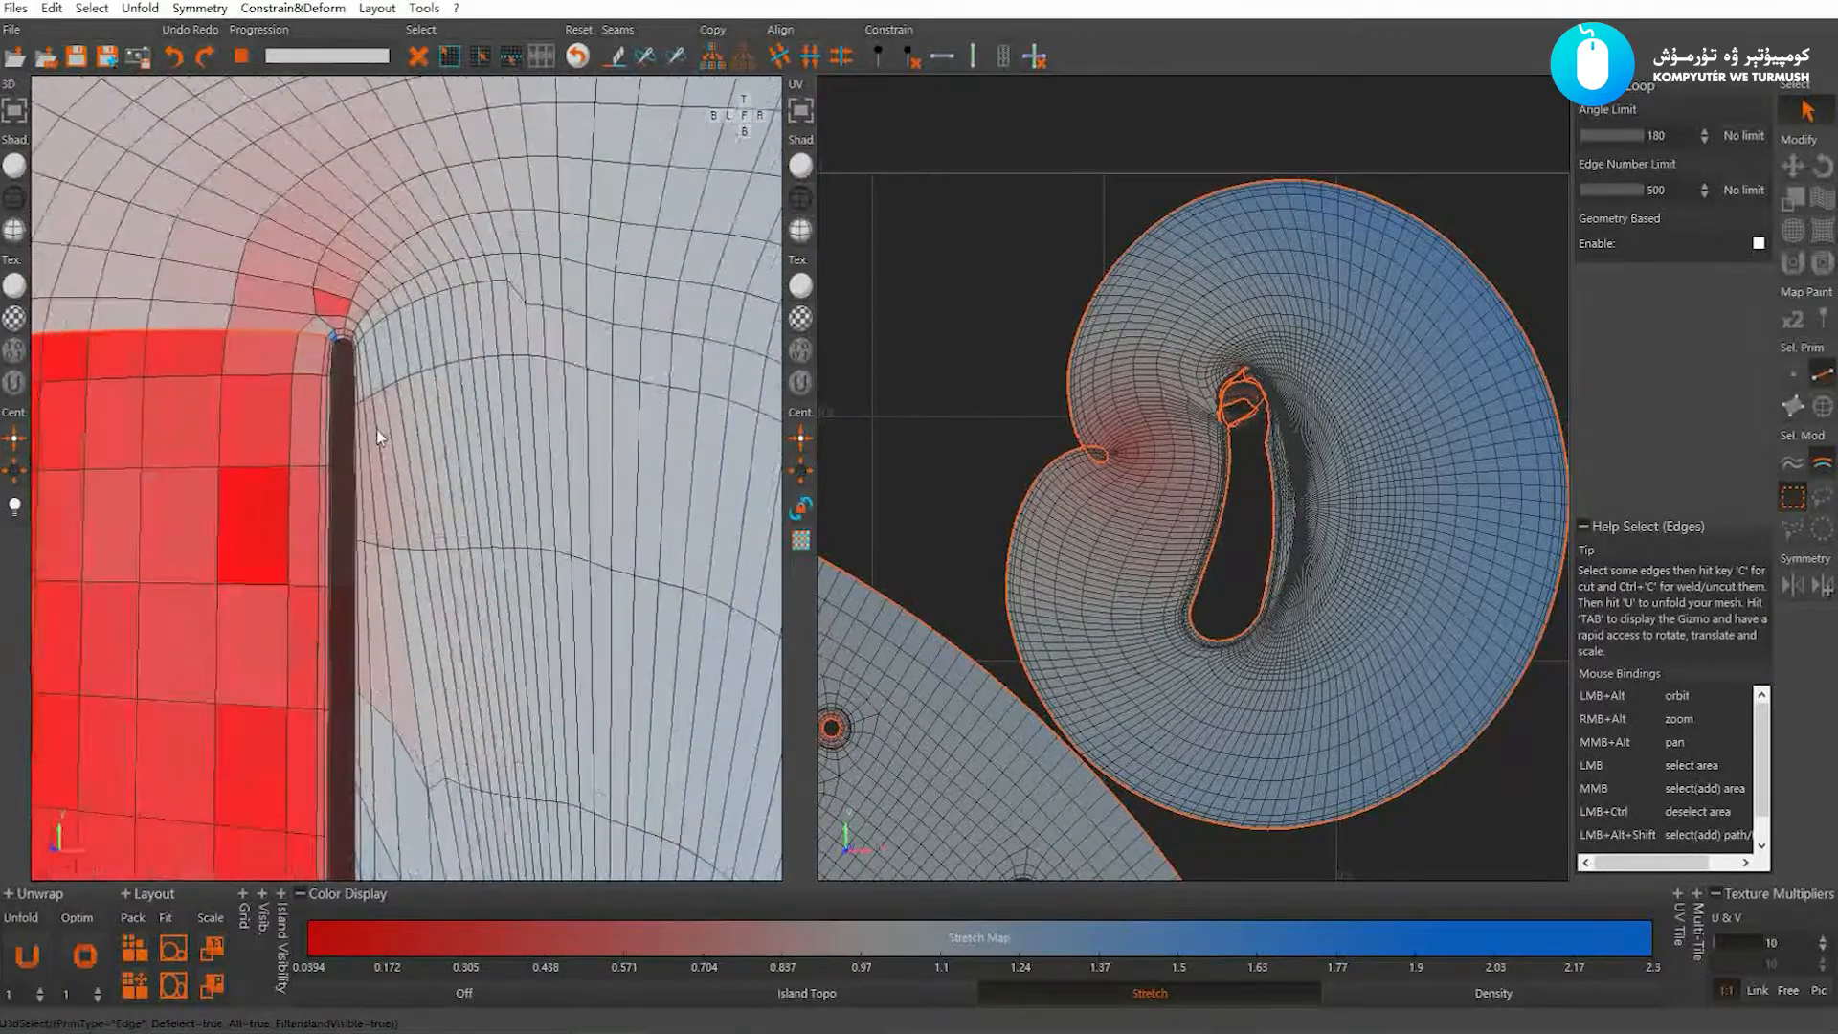
right_click_drag(376, 439, 406, 451, "alt")
right_click_drag(370, 371, 392, 385, "alt")
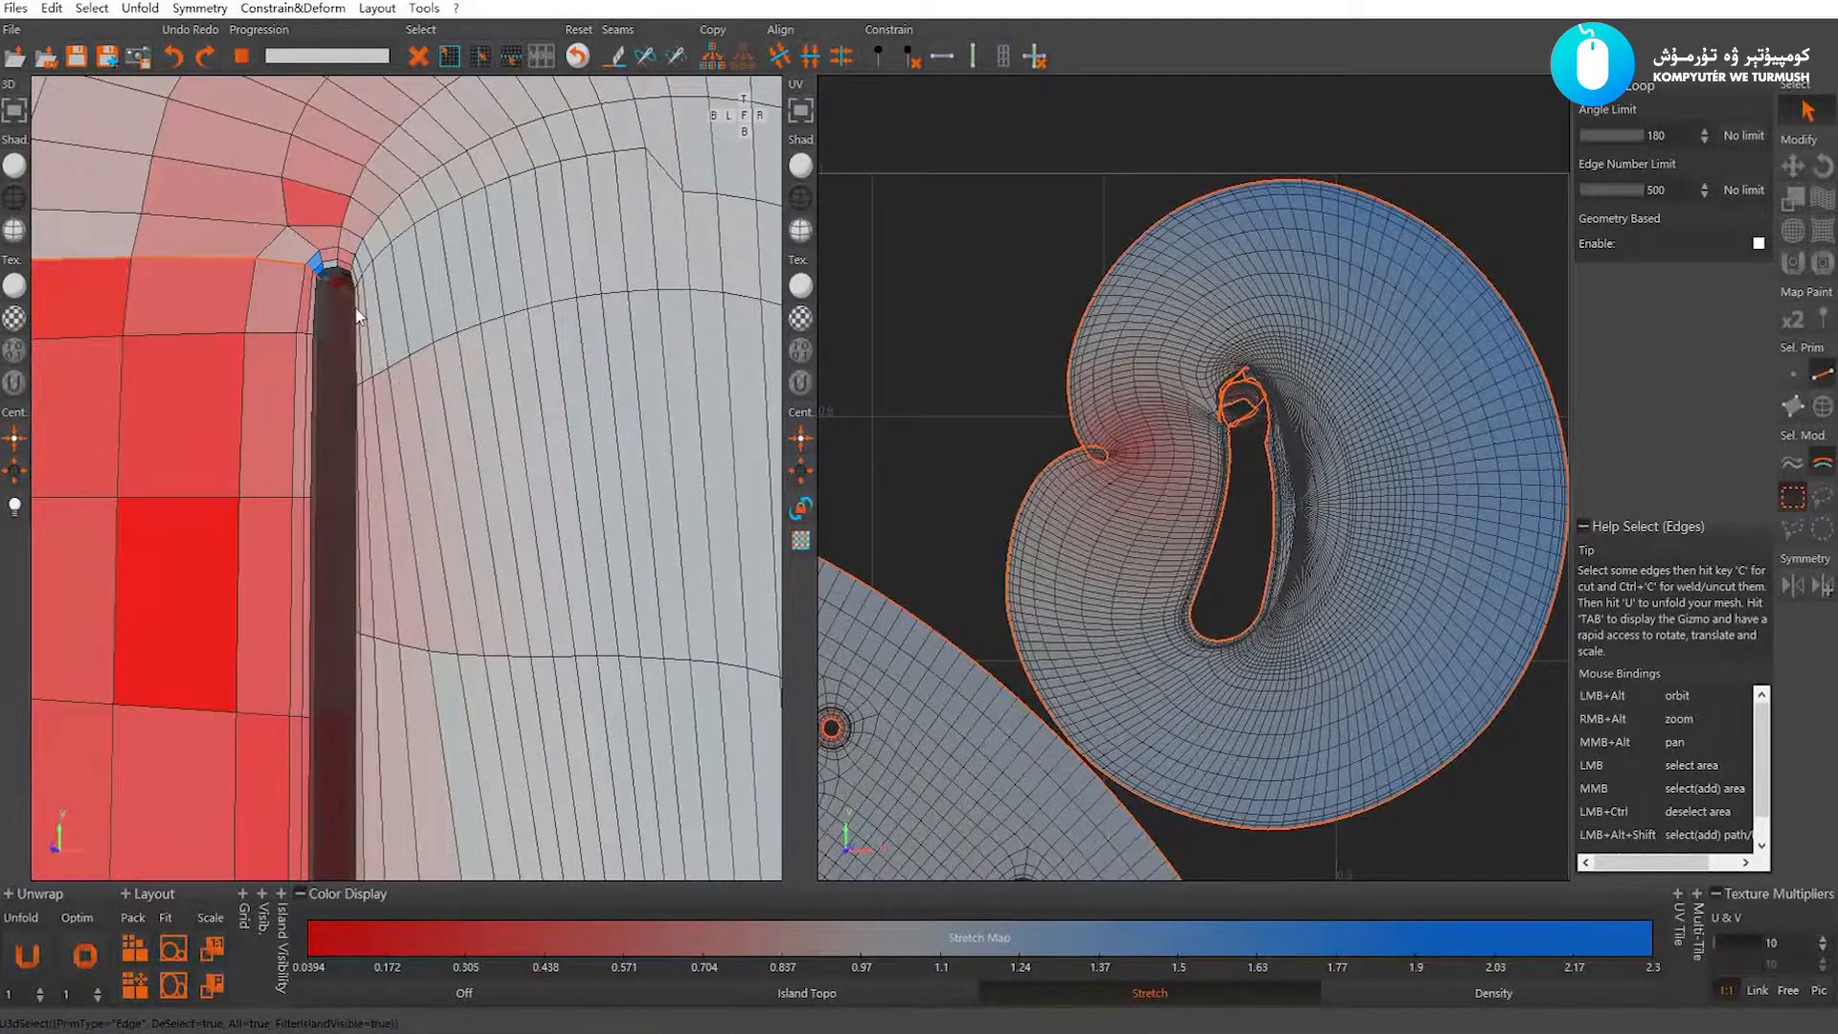
Undo the mistaken cut inside the slot's narrow groove and cut the short edge across the groove's upper end
left_click(329, 292)
left_click(320, 280)
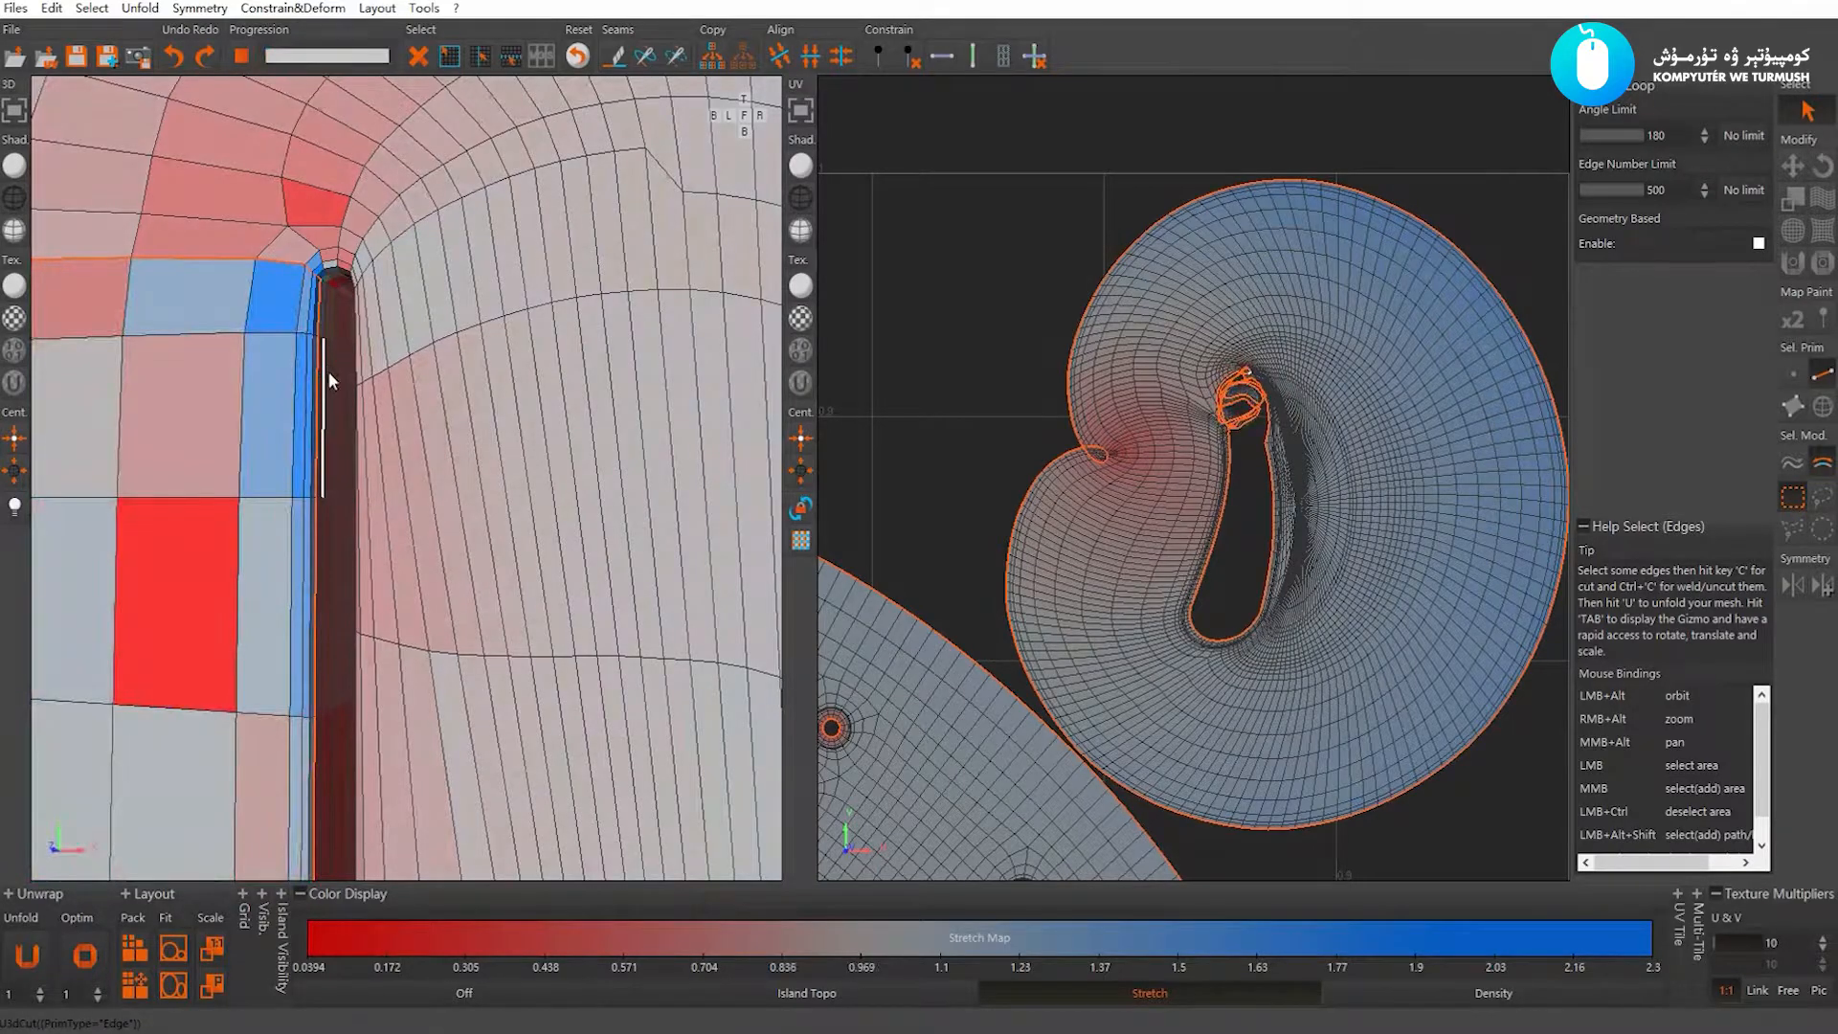
key("ctrl+z")
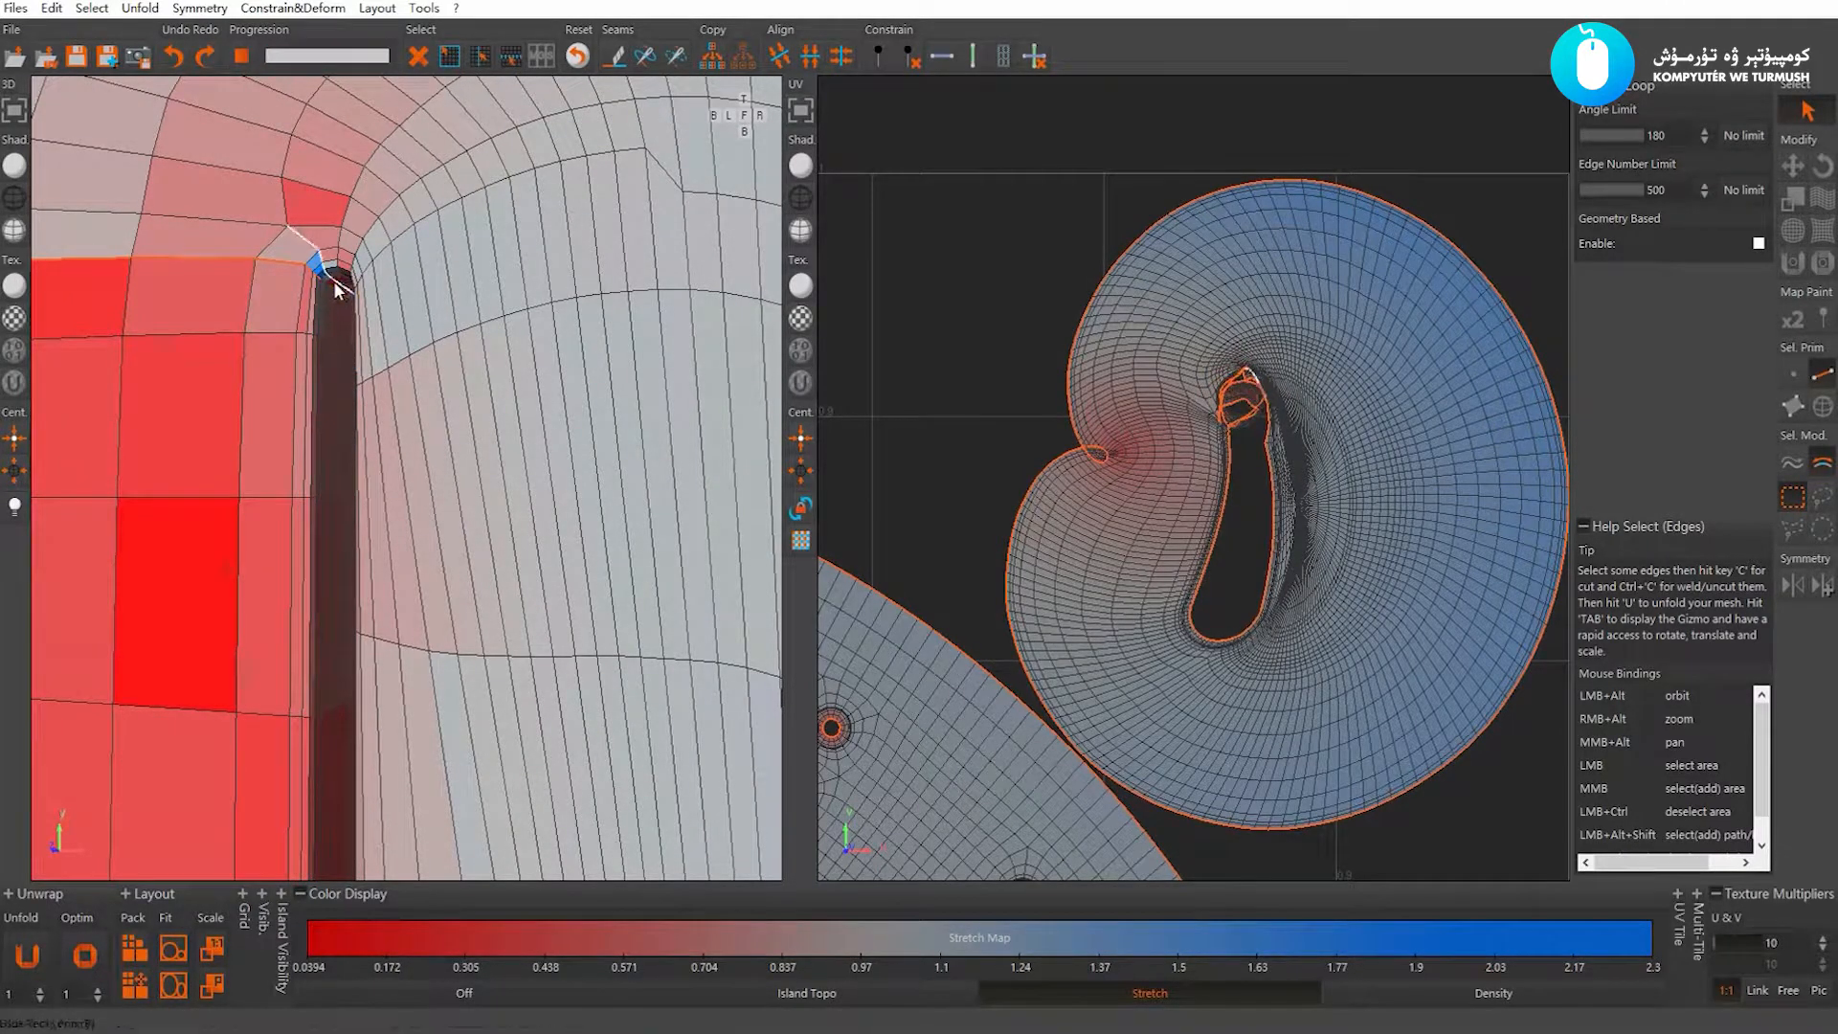
key("c")
Cut the short edge across the upper end of the groove on the opposite side of the slot panel
scroll(328, 377, "down", 10)
scroll(326, 358, "up", 10)
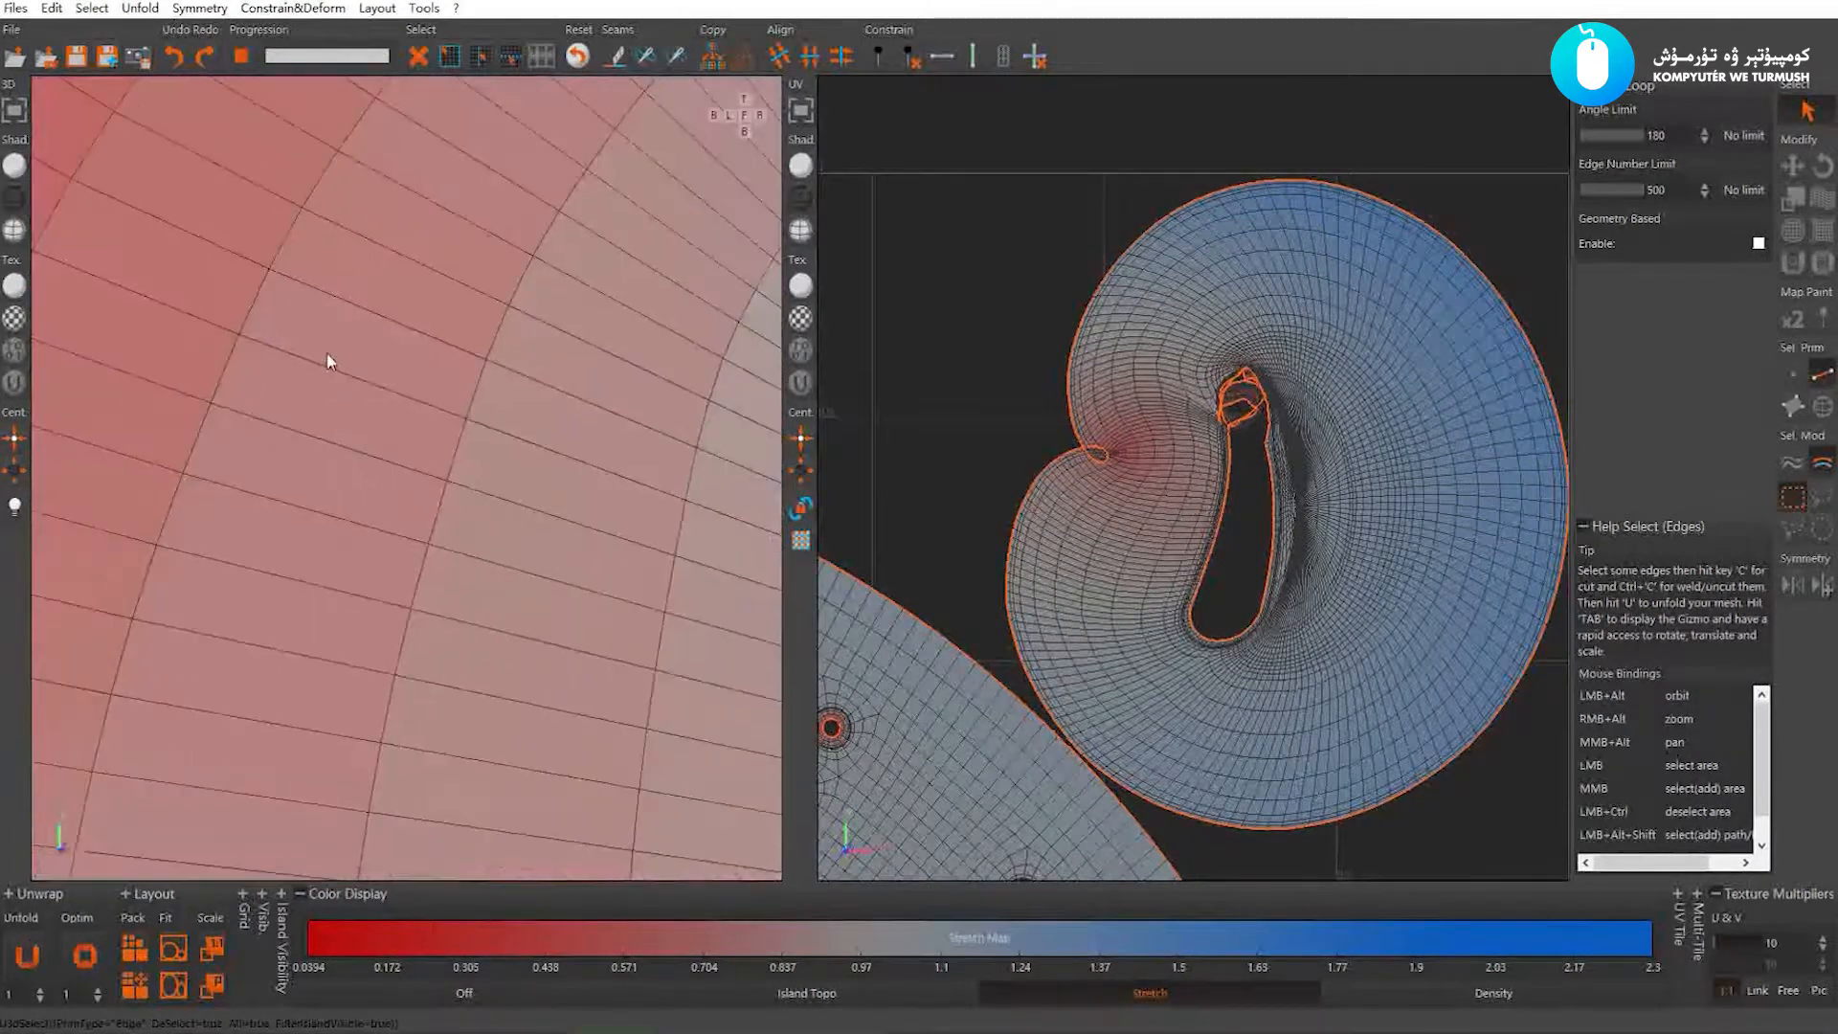
scroll(329, 365, "down", 6)
scroll(514, 330, "up", 6)
scroll(431, 343, "down", 5)
scroll(429, 364, "down", 5)
scroll(448, 391, "up", 6)
scroll(423, 378, "down", 1)
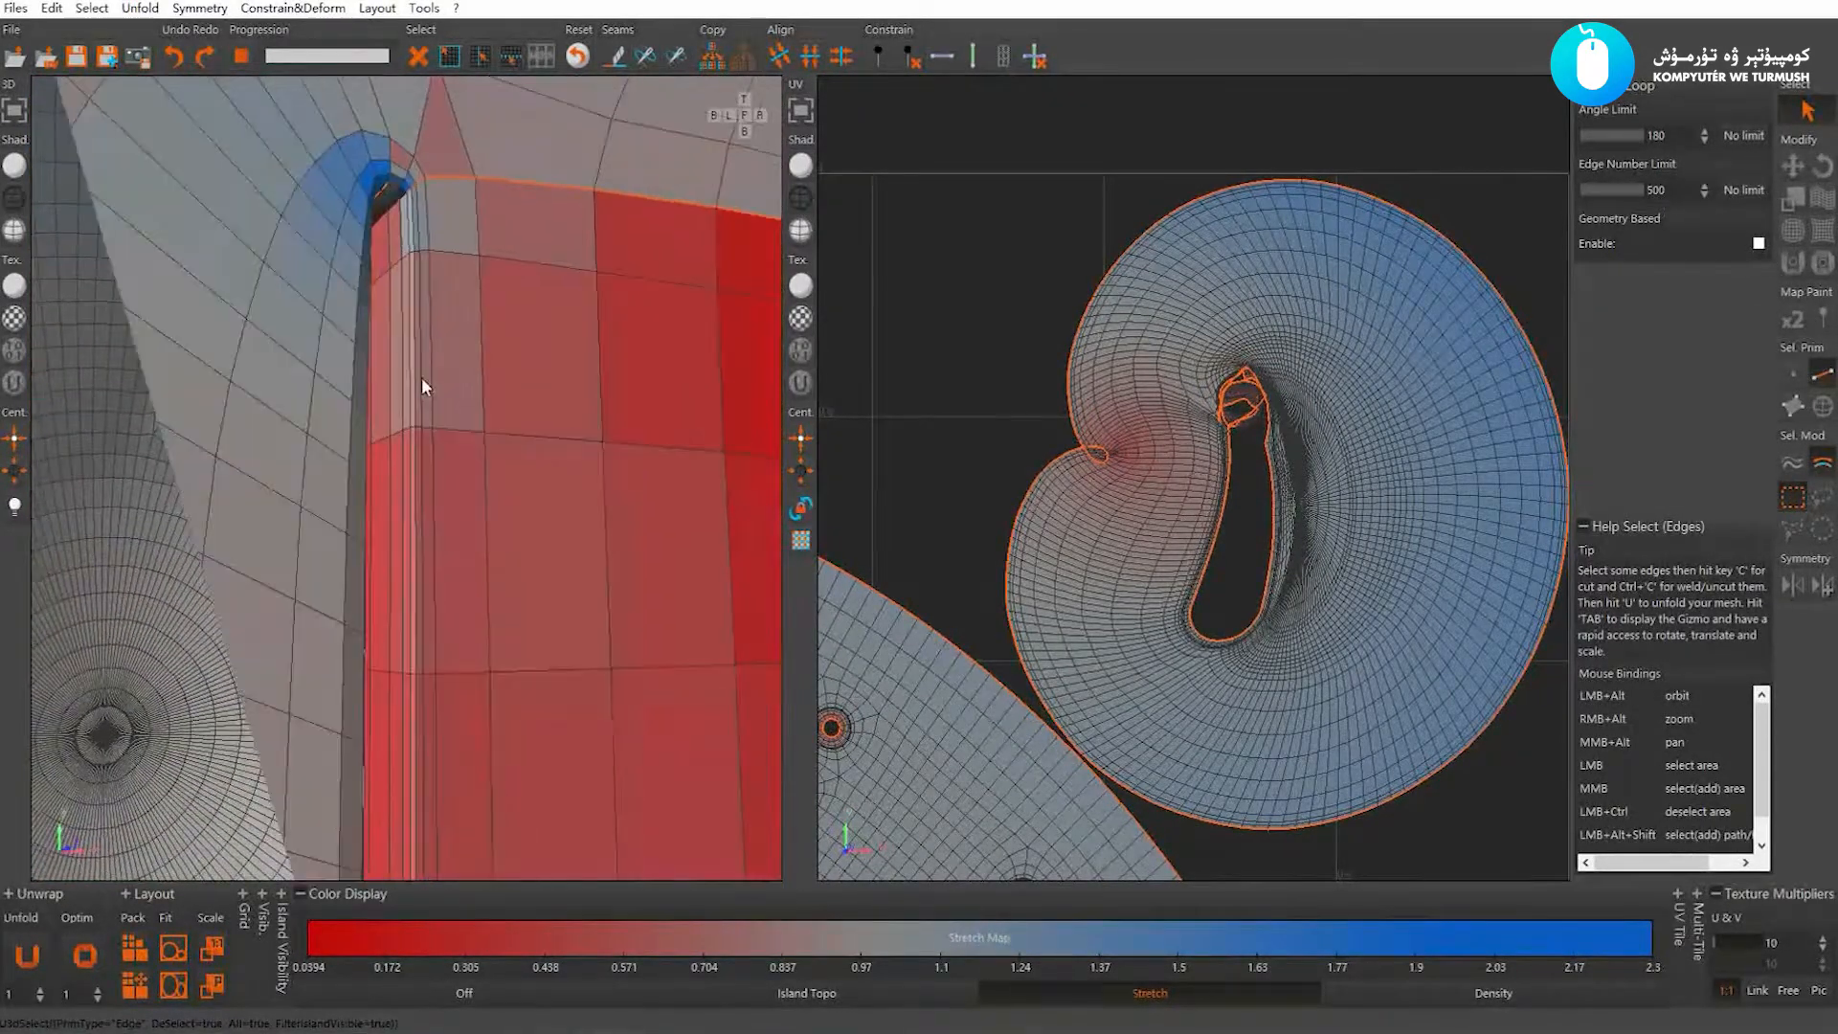
key("c")
left_click(397, 208)
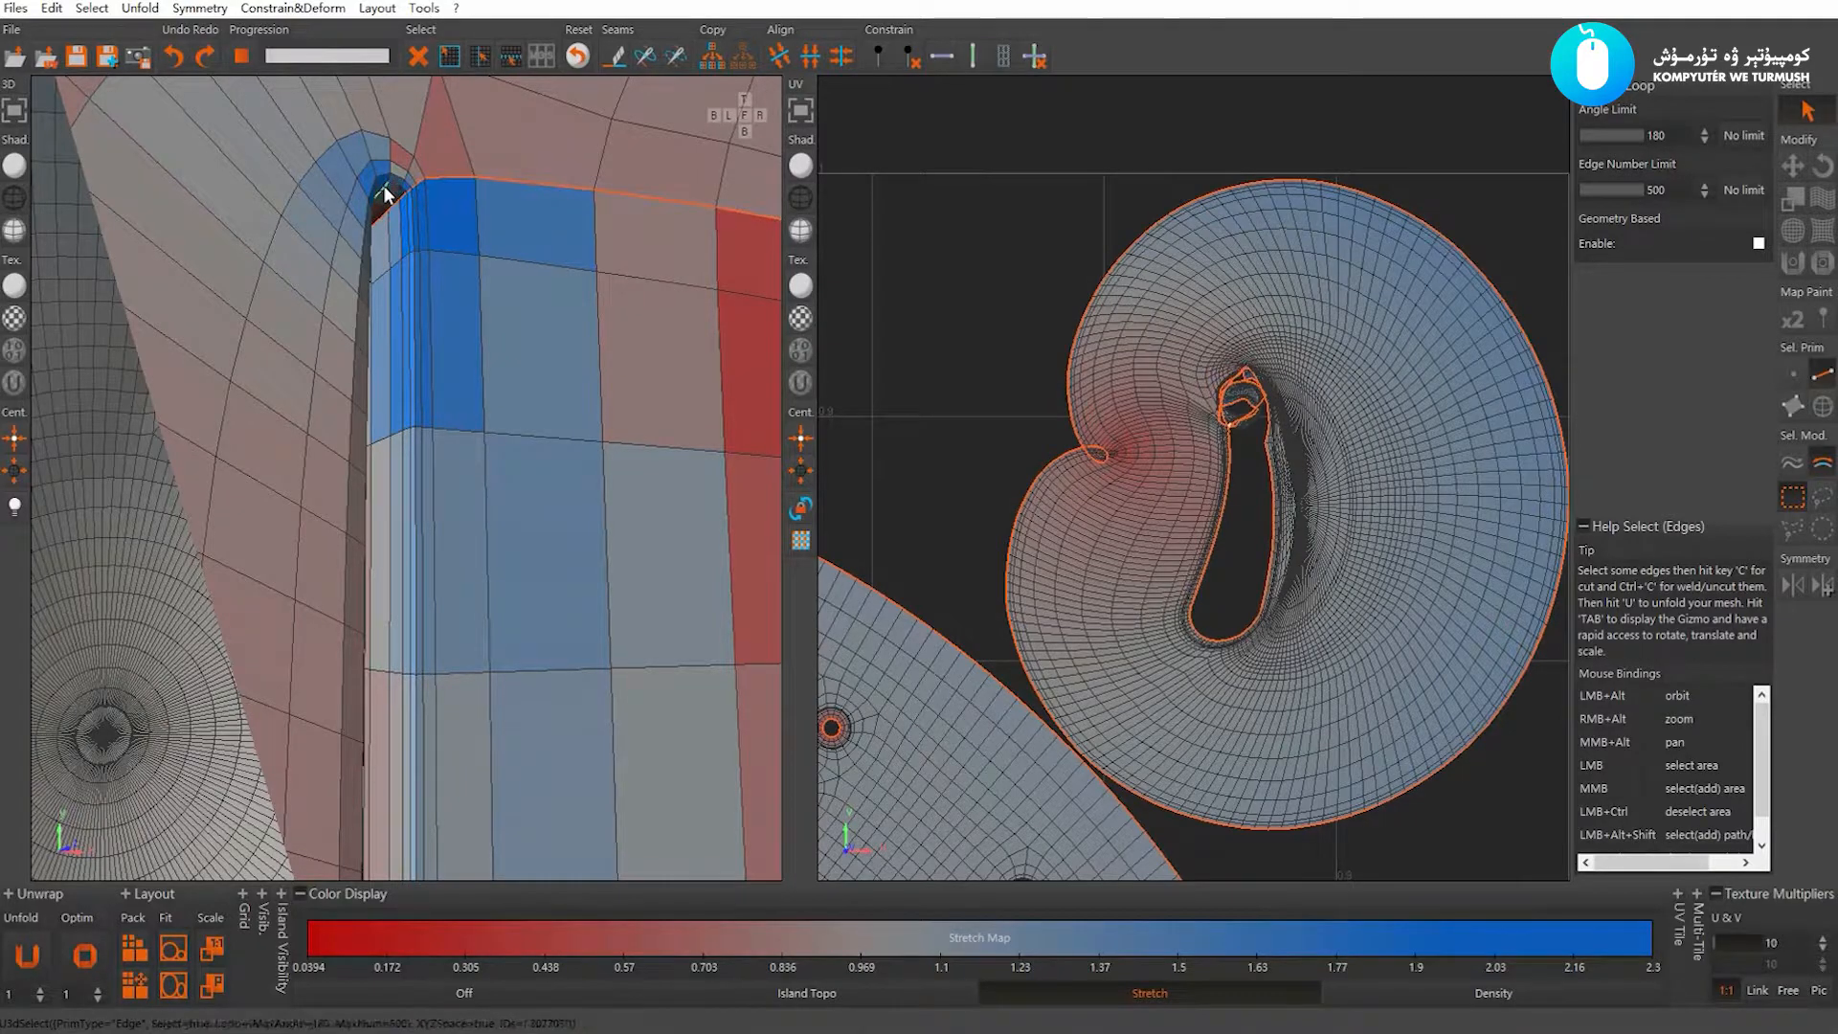
Weld the selected edge at the groove's upper end, then unfold the front-face island again
key("ctrl+c")
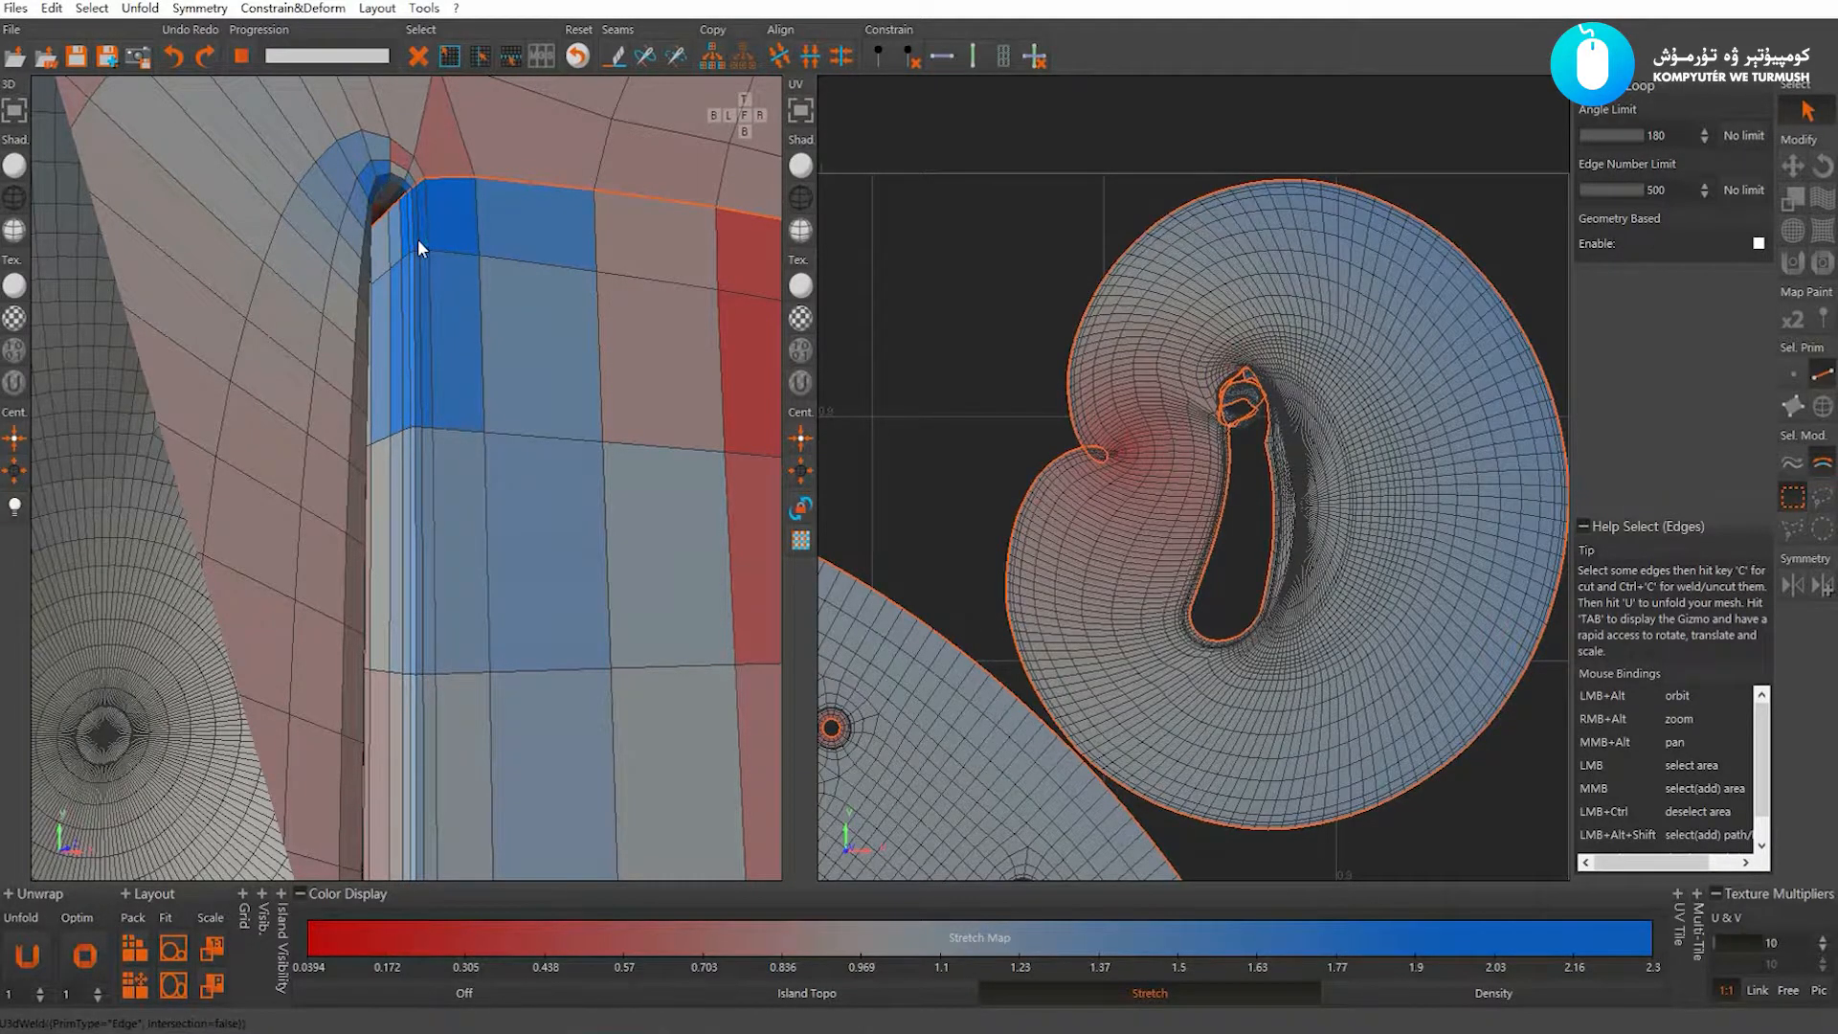
key("u")
left_click(1245, 338)
middle_click_drag(1218, 324, 1074, 466, "alt")
right_click_drag(1074, 466, 1379, 438, "alt")
middle_click_drag(1436, 246, 1216, 360, "alt")
right_click_drag(1216, 360, 1547, 584, "alt")
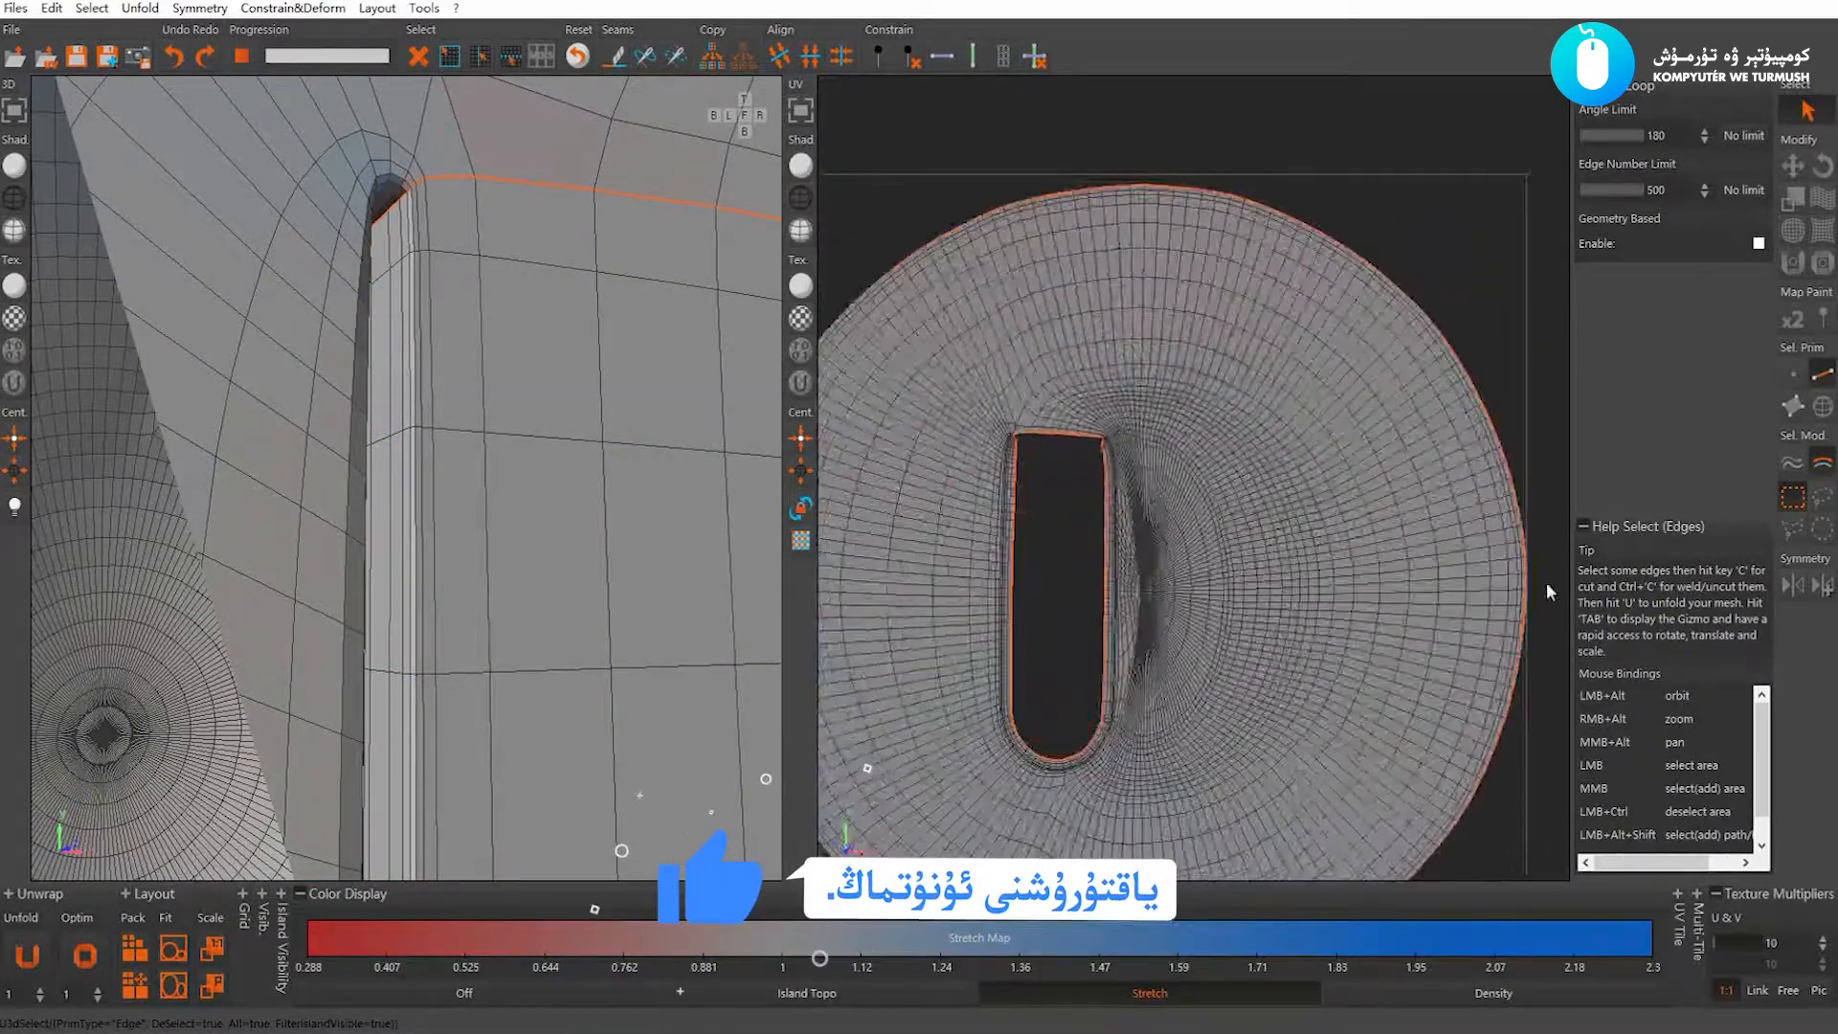
Examine the stretch on the walls and rims of the body's side holes in the UV layout and on the model
middle_click_drag(1042, 513, 1251, 415, "alt")
right_click_drag(1252, 411, 1441, 567, "alt")
middle_click_drag(1388, 491, 1337, 405, "alt")
right_click_drag(1337, 402, 1272, 469, "alt")
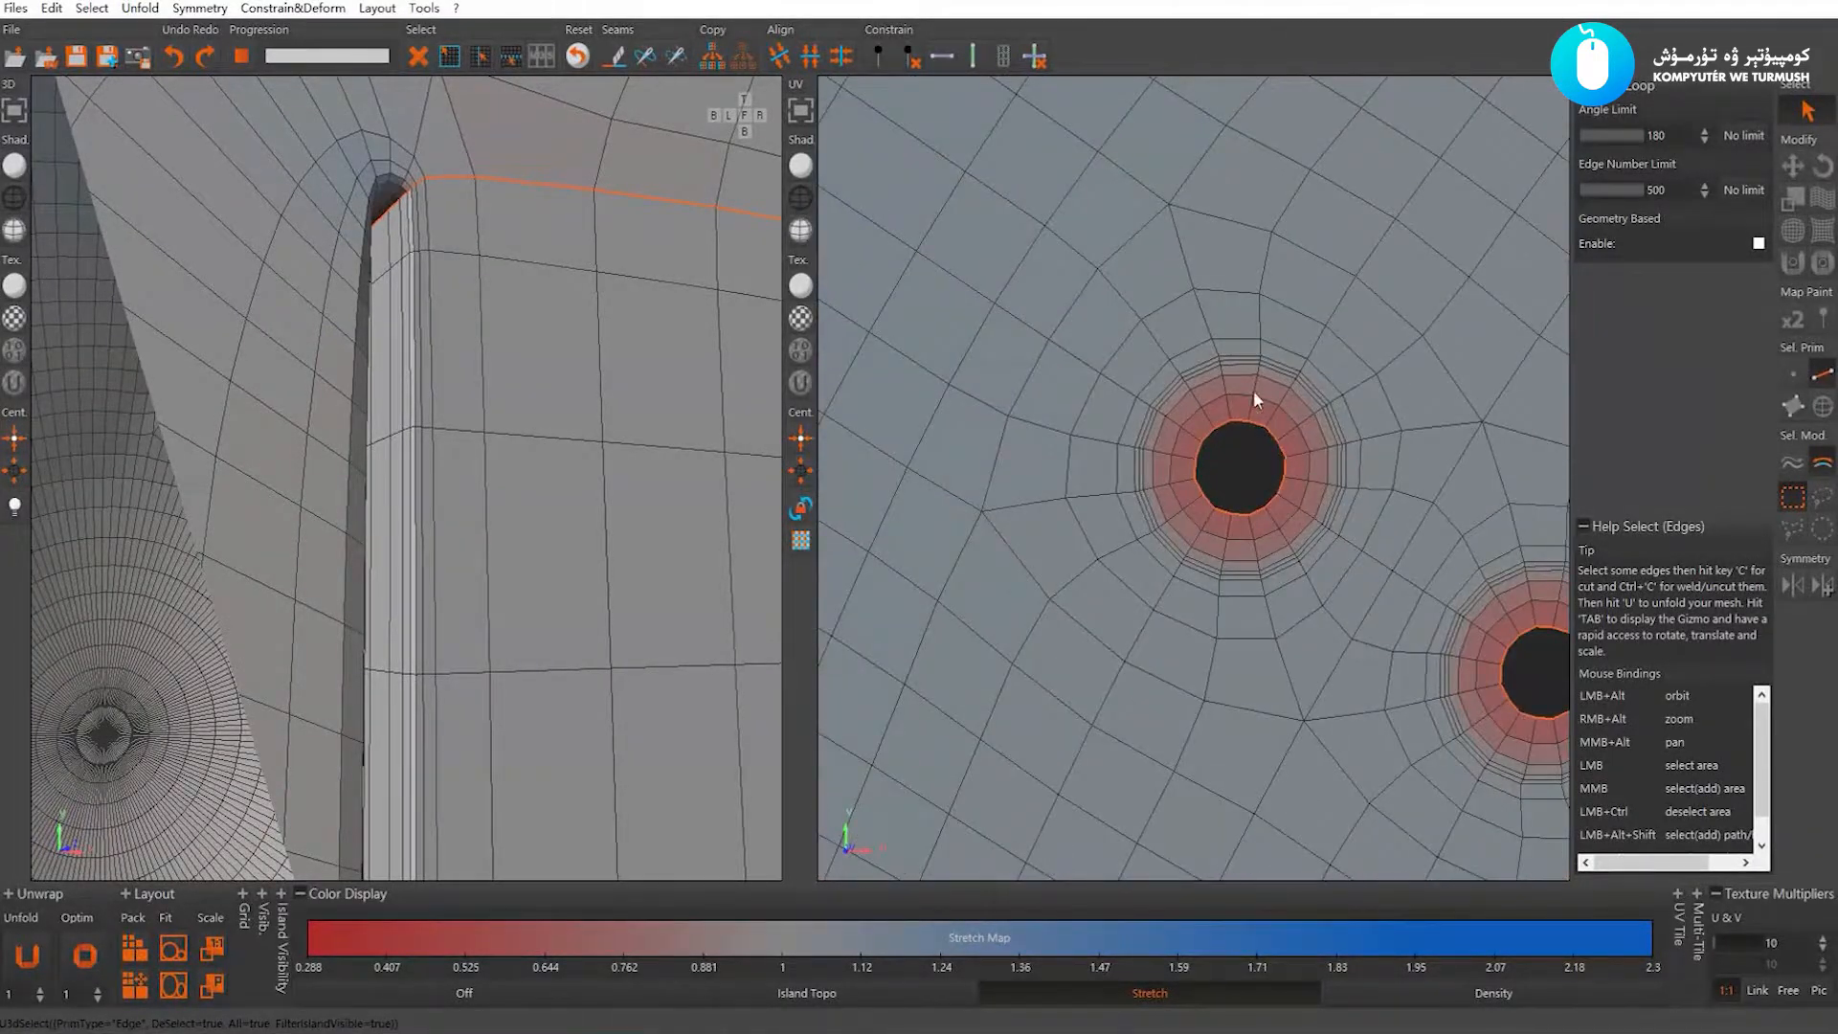
scroll(1291, 462, "down", 4)
scroll(637, 354, "down", 8)
left_click_drag(644, 354, 498, 364, "alt")
right_click_drag(498, 364, 698, 472, "alt")
left_click_drag(698, 472, 670, 397, "alt")
right_click_drag(670, 397, 466, 335, "alt")
left_click_drag(466, 336, 511, 289, "alt")
right_click_drag(511, 289, 589, 385, "alt")
left_click_drag(589, 385, 509, 335, "alt")
right_click_drag(508, 335, 568, 400, "alt")
left_click_drag(566, 395, 442, 276, "alt")
right_click_drag(443, 275, 406, 306, "alt")
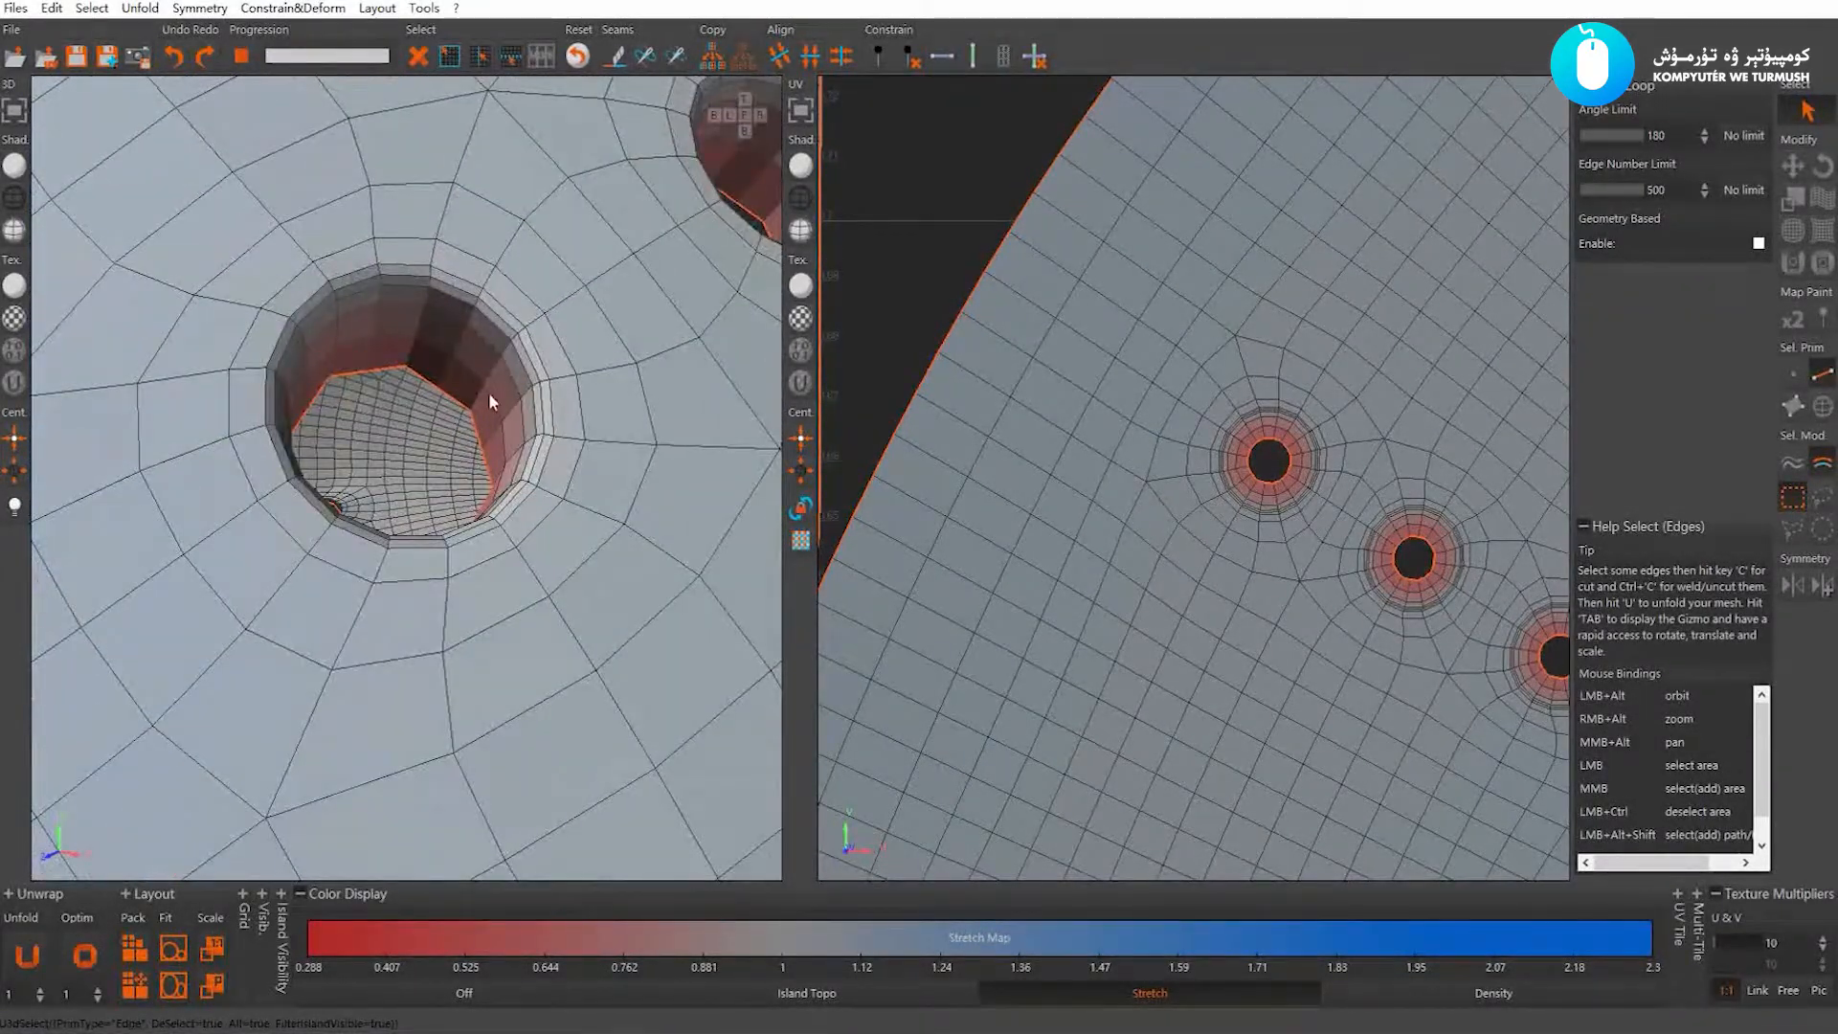
right_click_drag(488, 392, 433, 331, "alt")
left_click_drag(433, 332, 536, 312, "alt")
right_click_drag(536, 312, 547, 319, "alt")
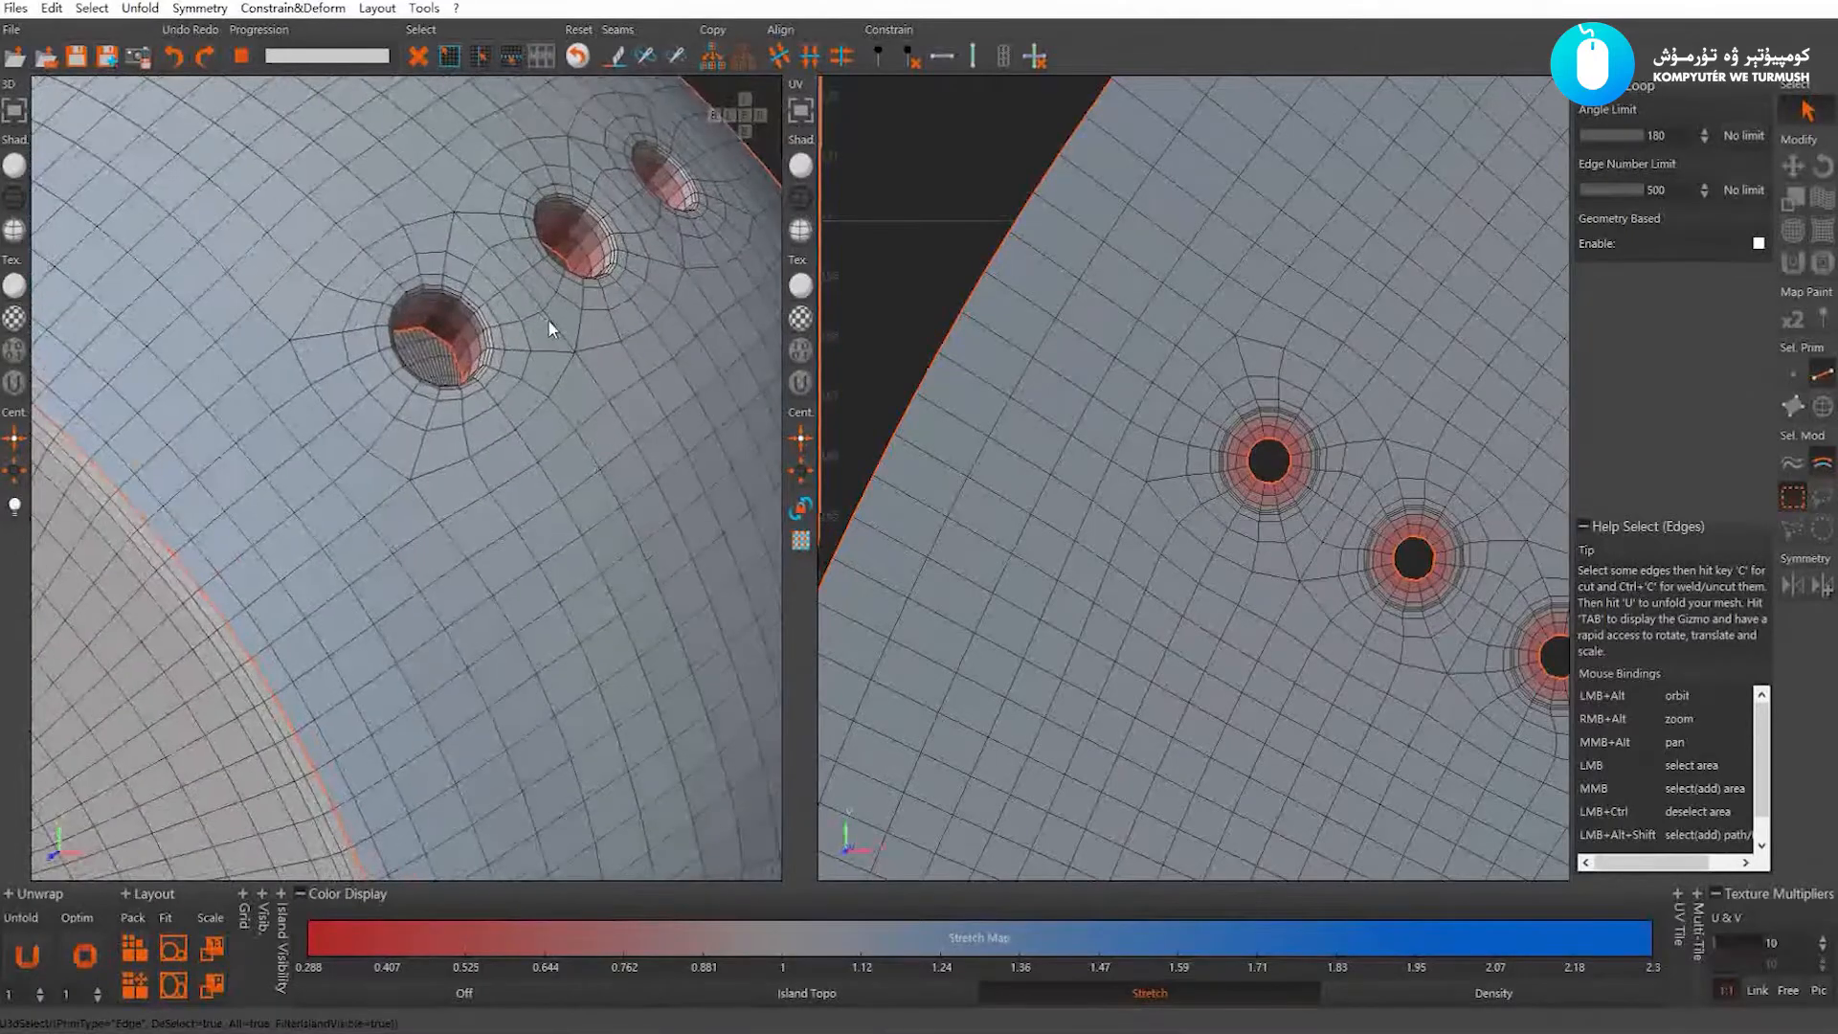
scroll(549, 320, "down", 1)
scroll(1233, 484, "down", 1)
middle_click_drag(1216, 426, 1172, 419, "alt")
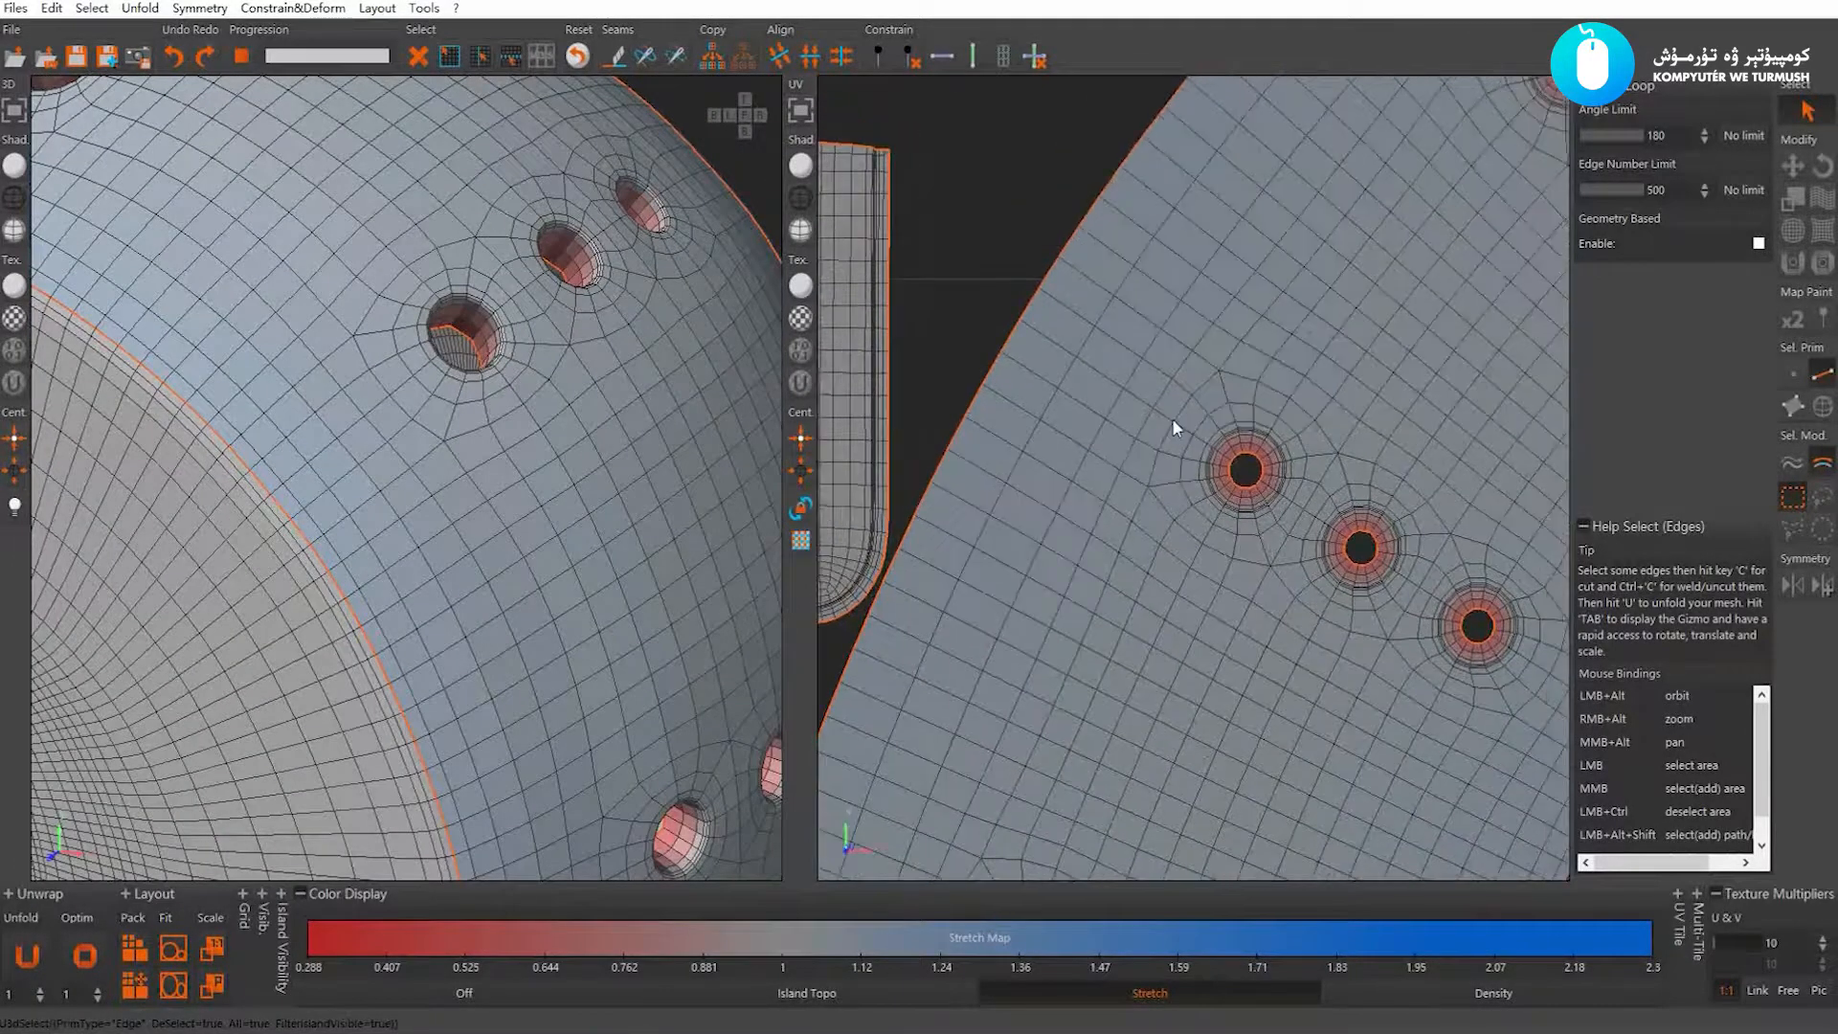
scroll(1172, 418, "up", 2)
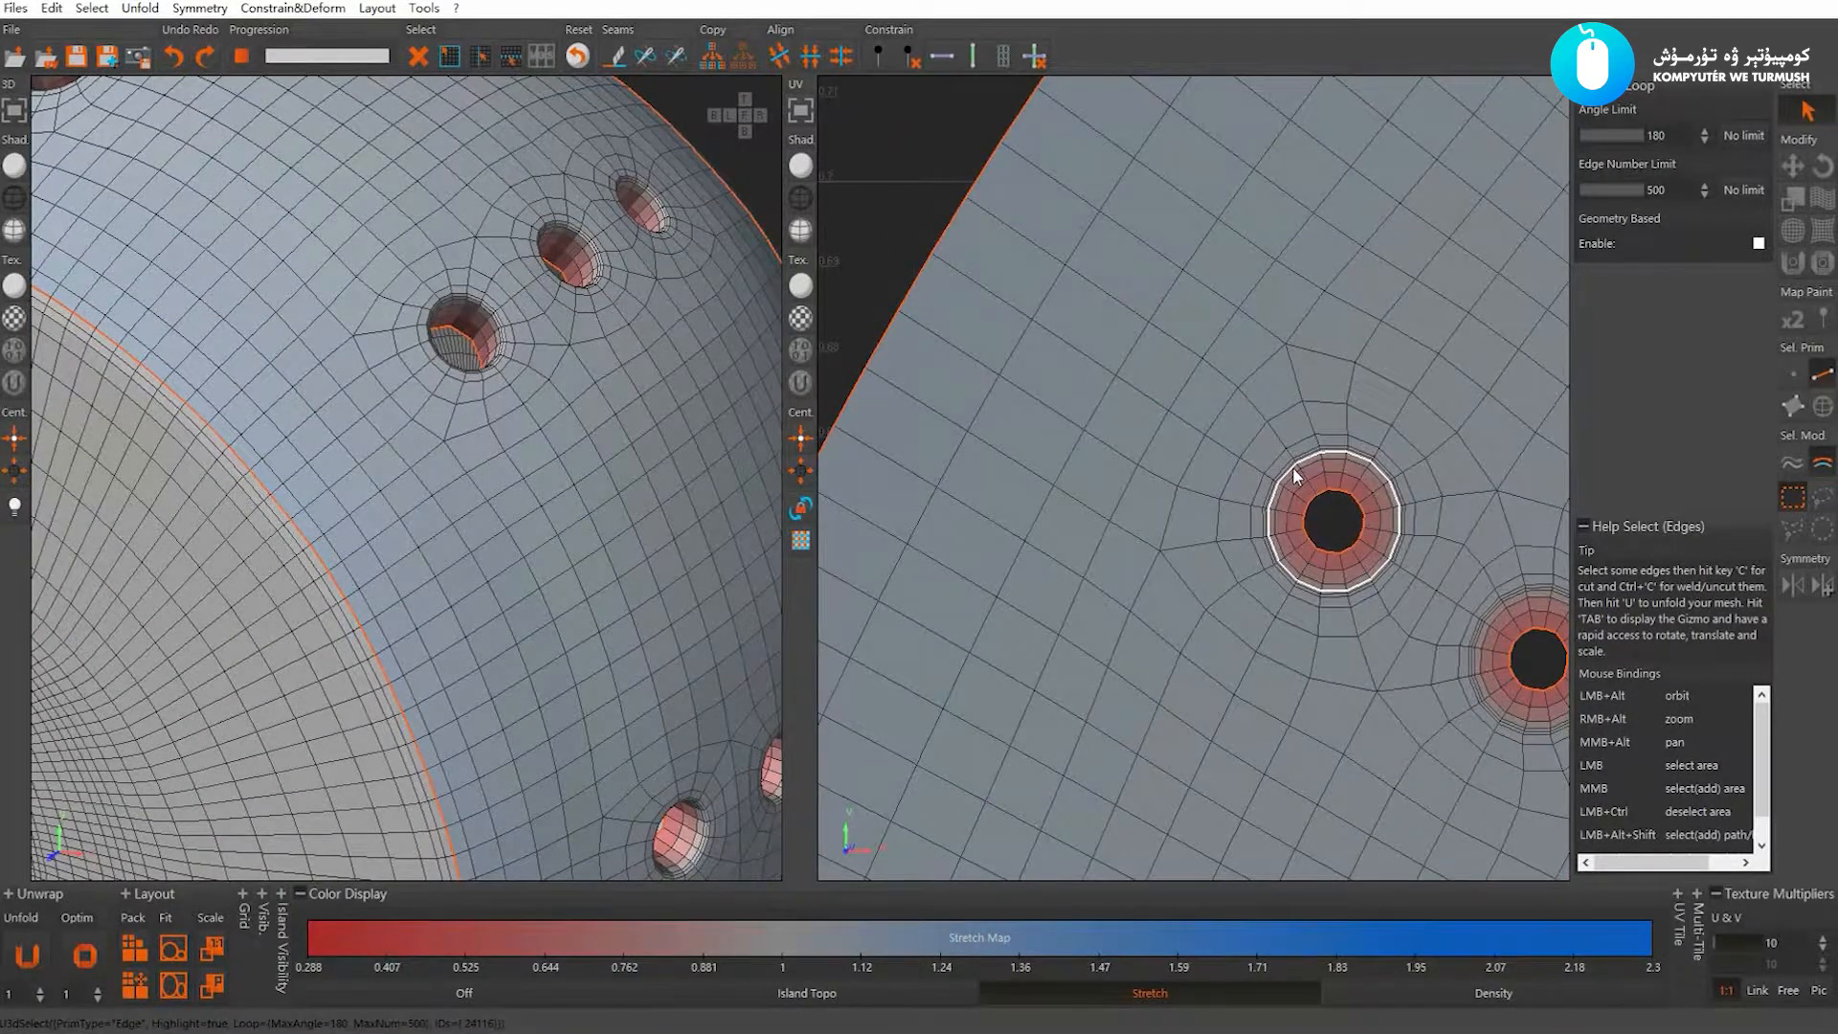
Cut the rim loop and an inner-wall seam of the nearest side hole on the drum body, and unfold the result
middle_click_drag(459, 362, 435, 393, "alt")
scroll(434, 393, "up", 2)
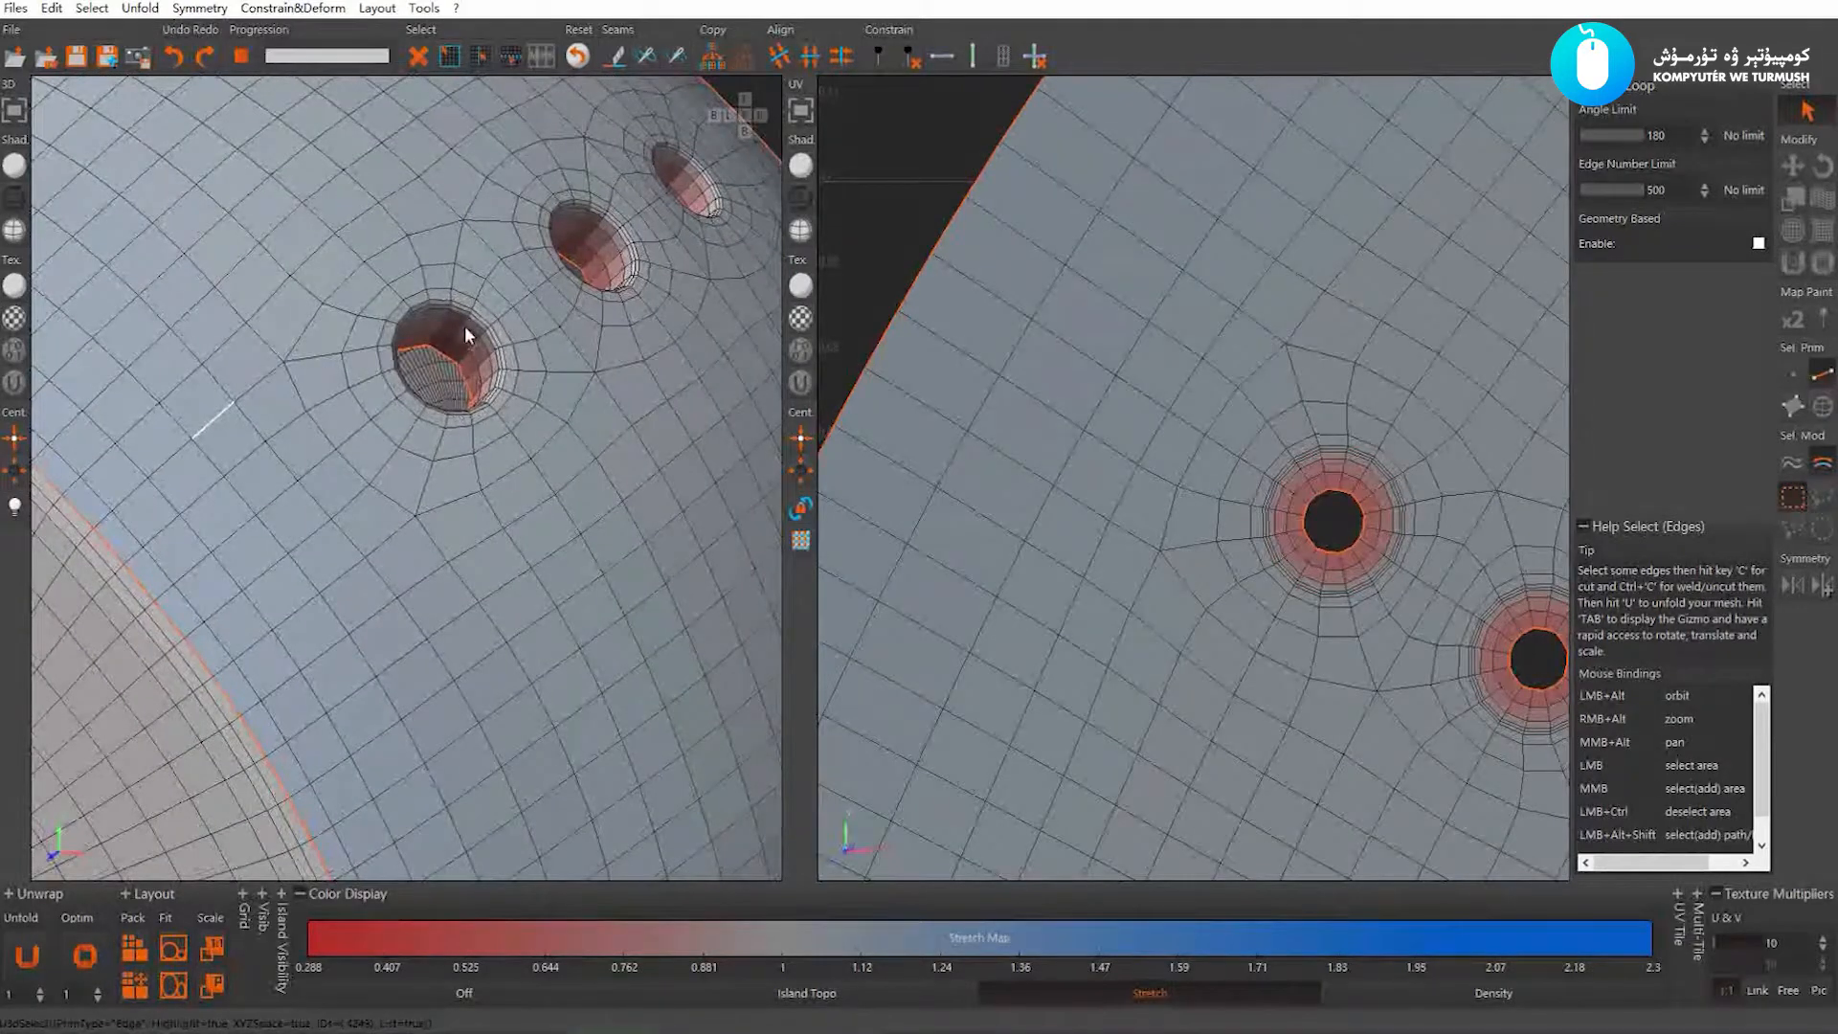
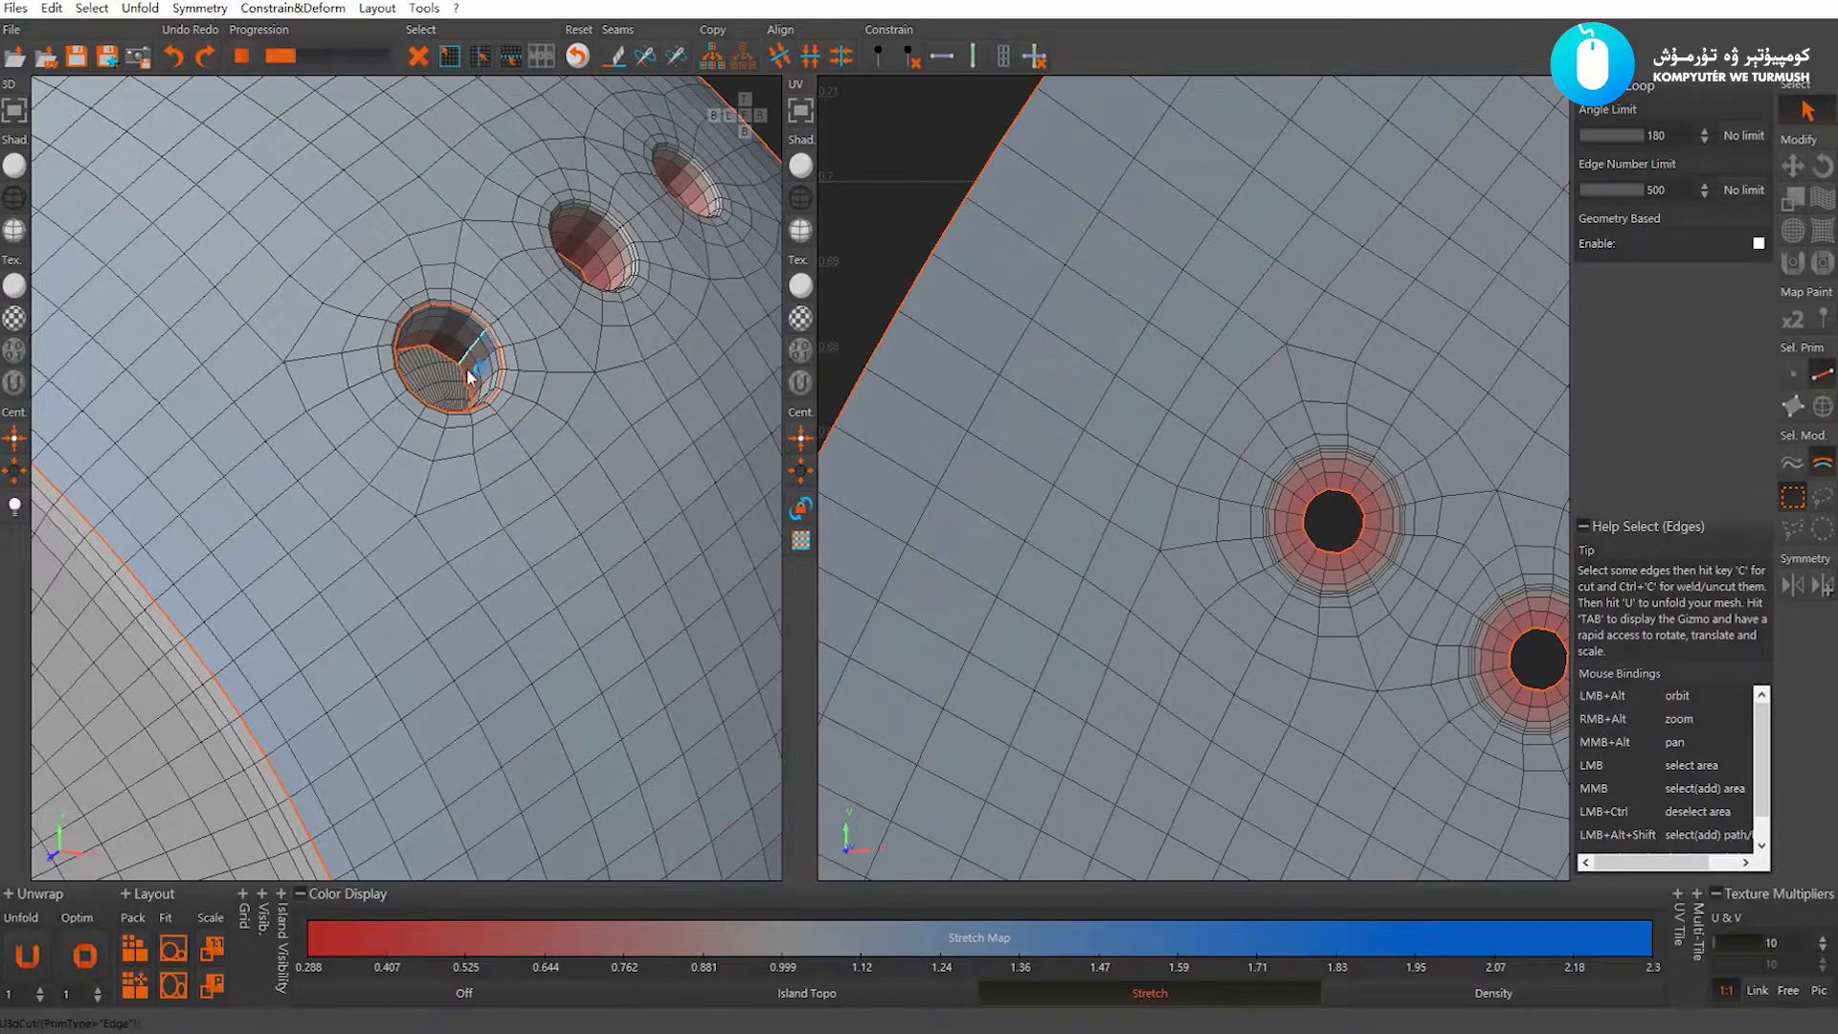
key("u")
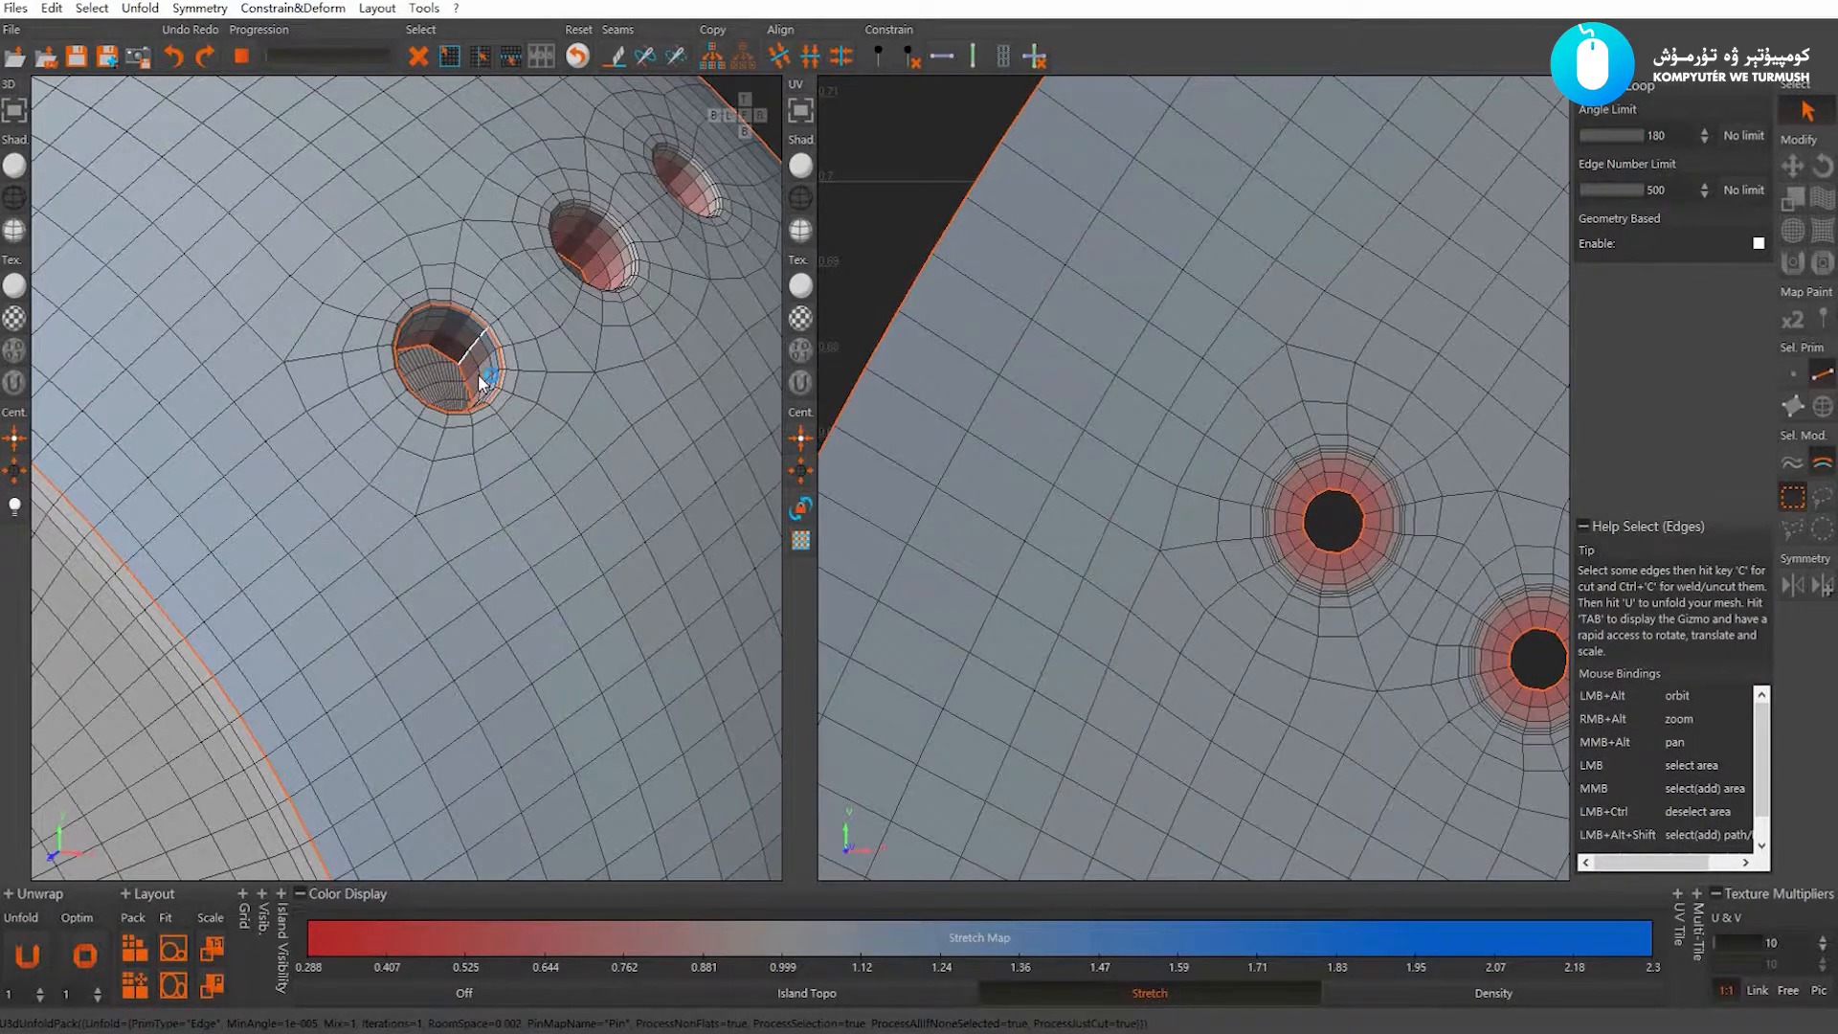
Examine the drum's curved band, slotted cap and perforated disc islands in the UV layout for stretching and leftover hole pieces
right_click_drag(1293, 481, 781, 278, "alt")
middle_click_drag(1485, 375, 895, 388, "alt")
middle_click_drag(1183, 420, 1313, 463, "alt")
middle_click_drag(1313, 400, 1151, 462, "alt")
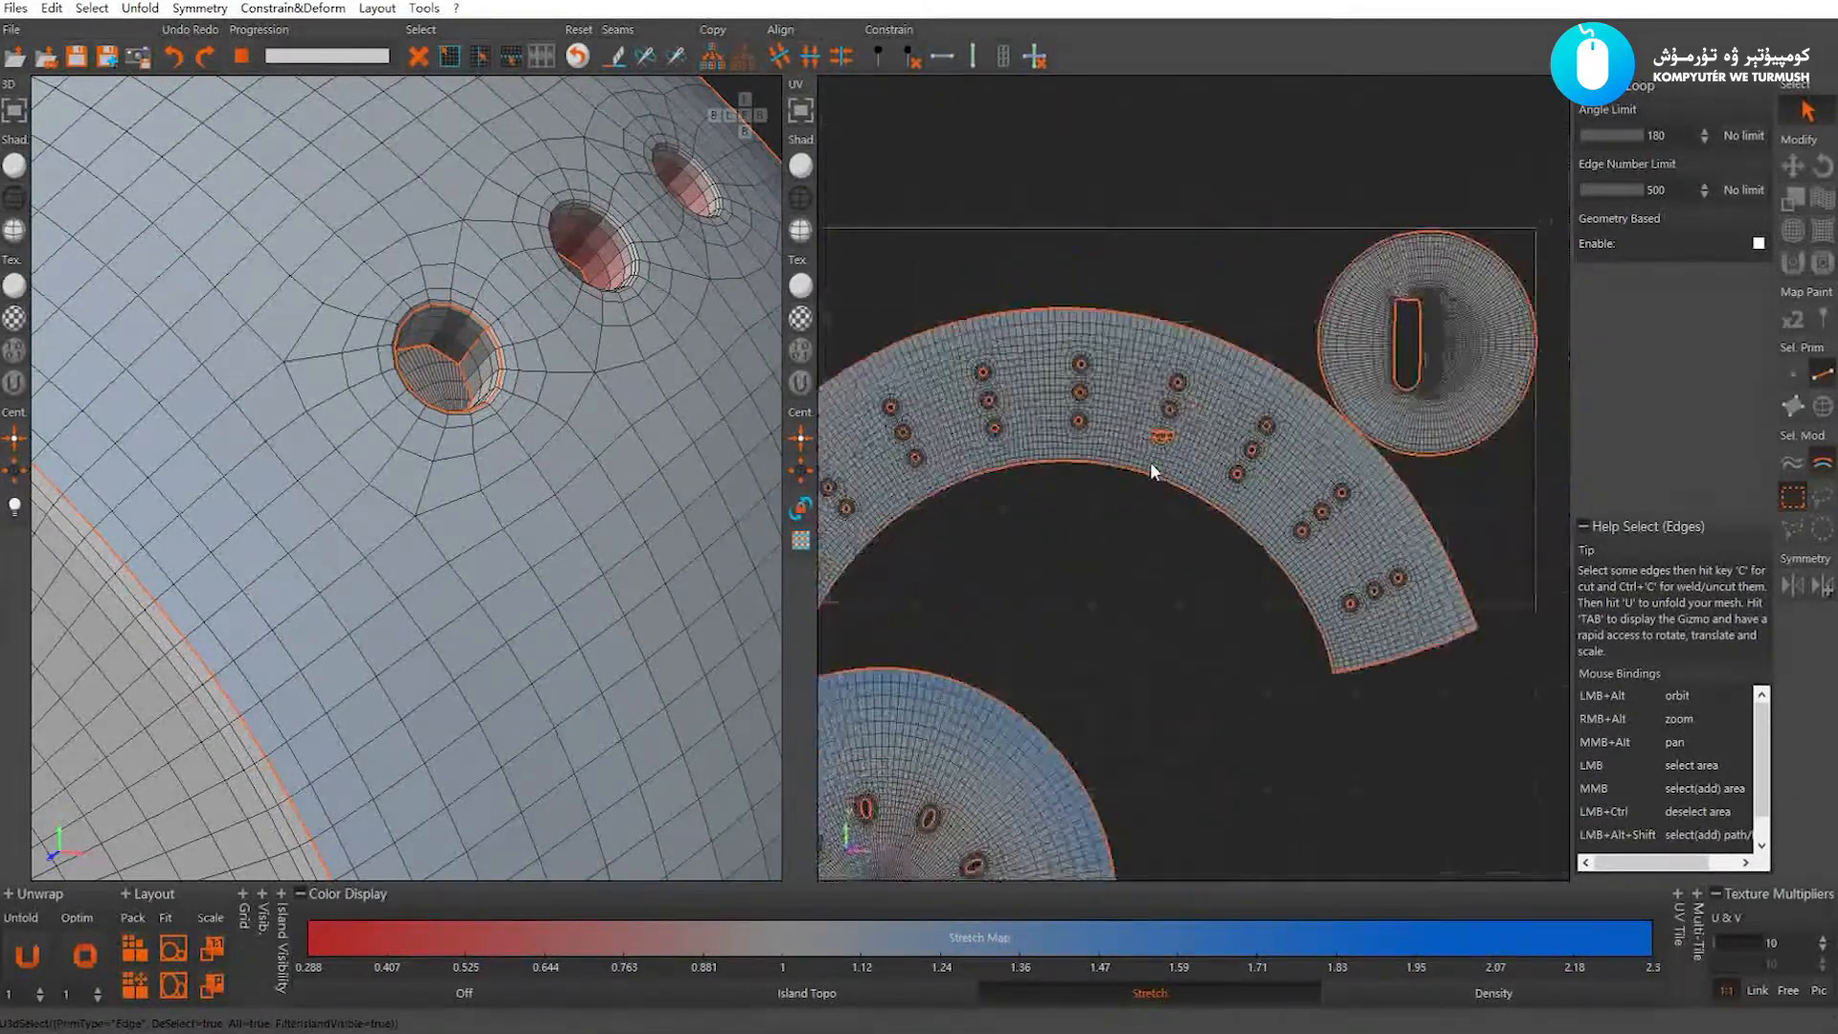
right_click_drag(1151, 462, 1153, 526, "alt")
key("f")
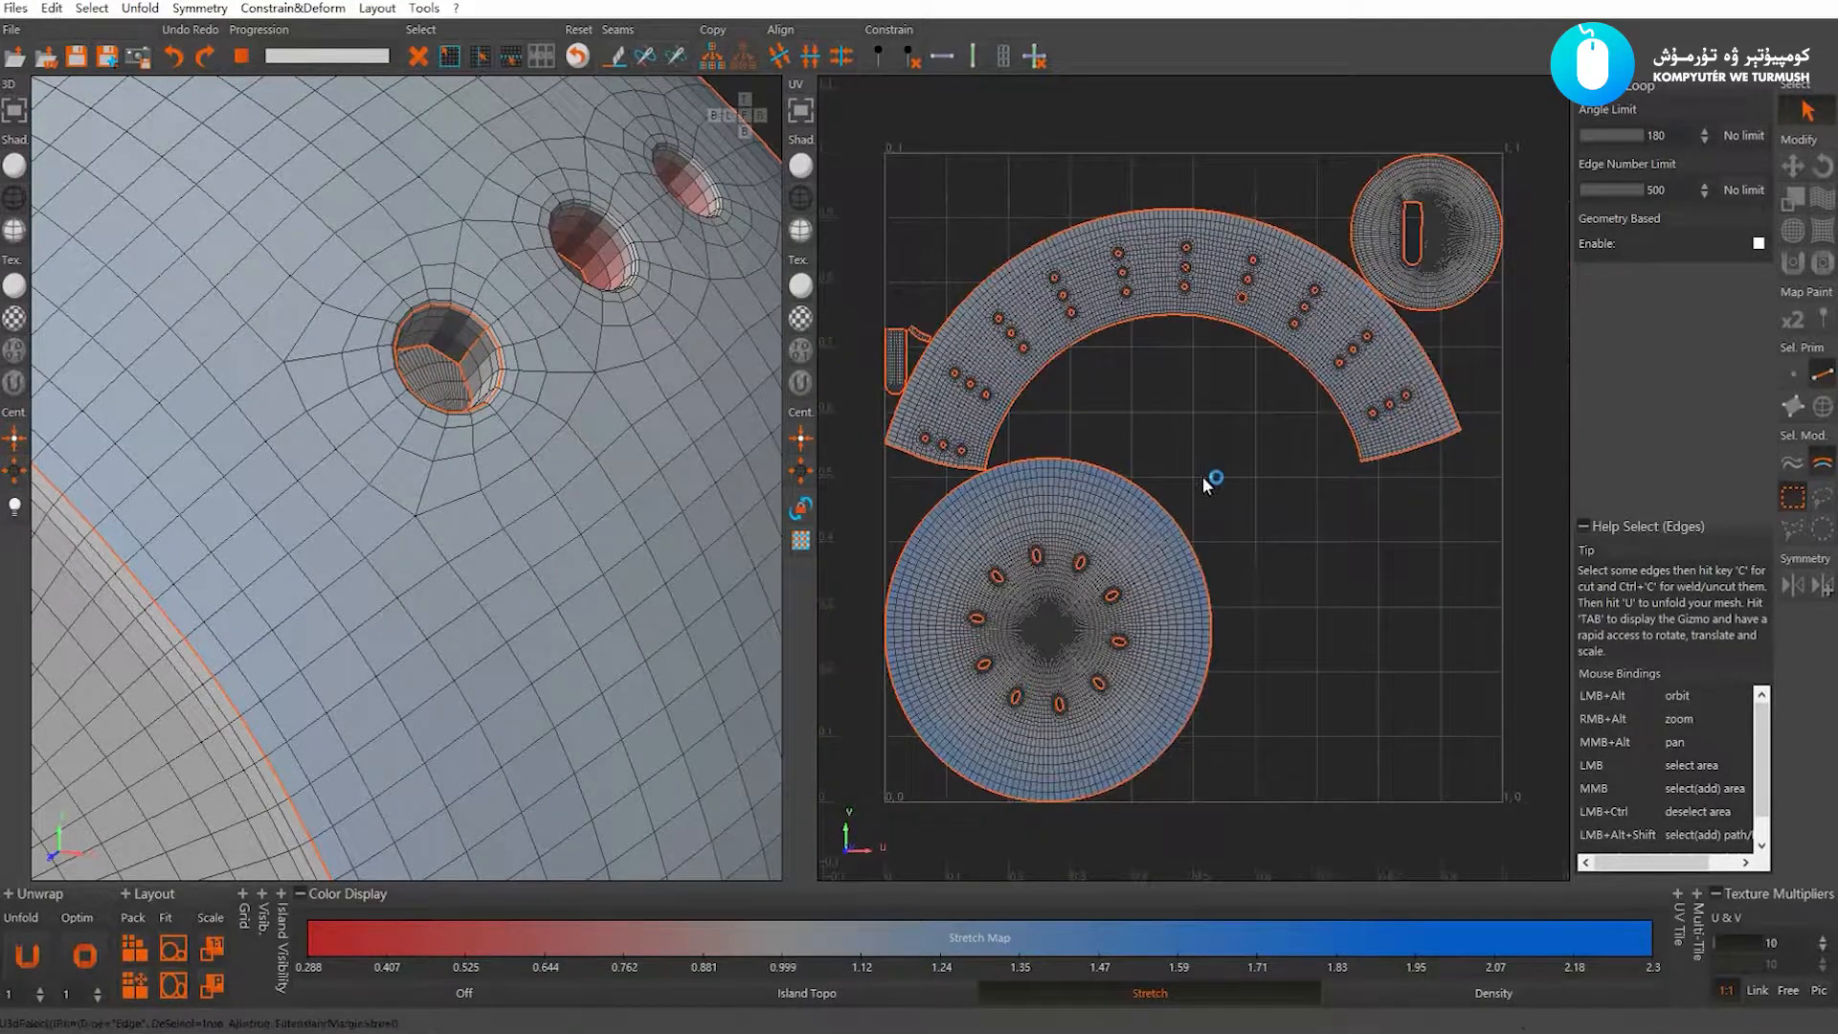
middle_click_drag(900, 359, 1085, 391, "alt")
right_click_drag(1085, 391, 1312, 450, "alt")
right_click_drag(1116, 206, 967, 411, "alt")
middle_click_drag(1360, 545, 1139, 488, "alt")
middle_click_drag(1436, 493, 1047, 586, "alt")
middle_click_drag(1200, 505, 1057, 433, "alt")
right_click_drag(1172, 466, 1479, 590, "alt")
right_click_drag(1281, 532, 1194, 480, "alt")
middle_click_drag(1193, 477, 1494, 461, "alt")
right_click_drag(1331, 491, 1396, 529, "alt")
middle_click_drag(1010, 391, 1077, 371, "alt")
right_click_drag(1077, 370, 1352, 434, "alt")
middle_click_drag(1527, 392, 1257, 362, "alt")
right_click_drag(1345, 464, 1164, 584, "alt")
middle_click_drag(1290, 517, 1196, 430, "alt")
middle_click_drag(1412, 843, 1363, 464, "alt")
right_click_drag(1363, 464, 1151, 431, "alt")
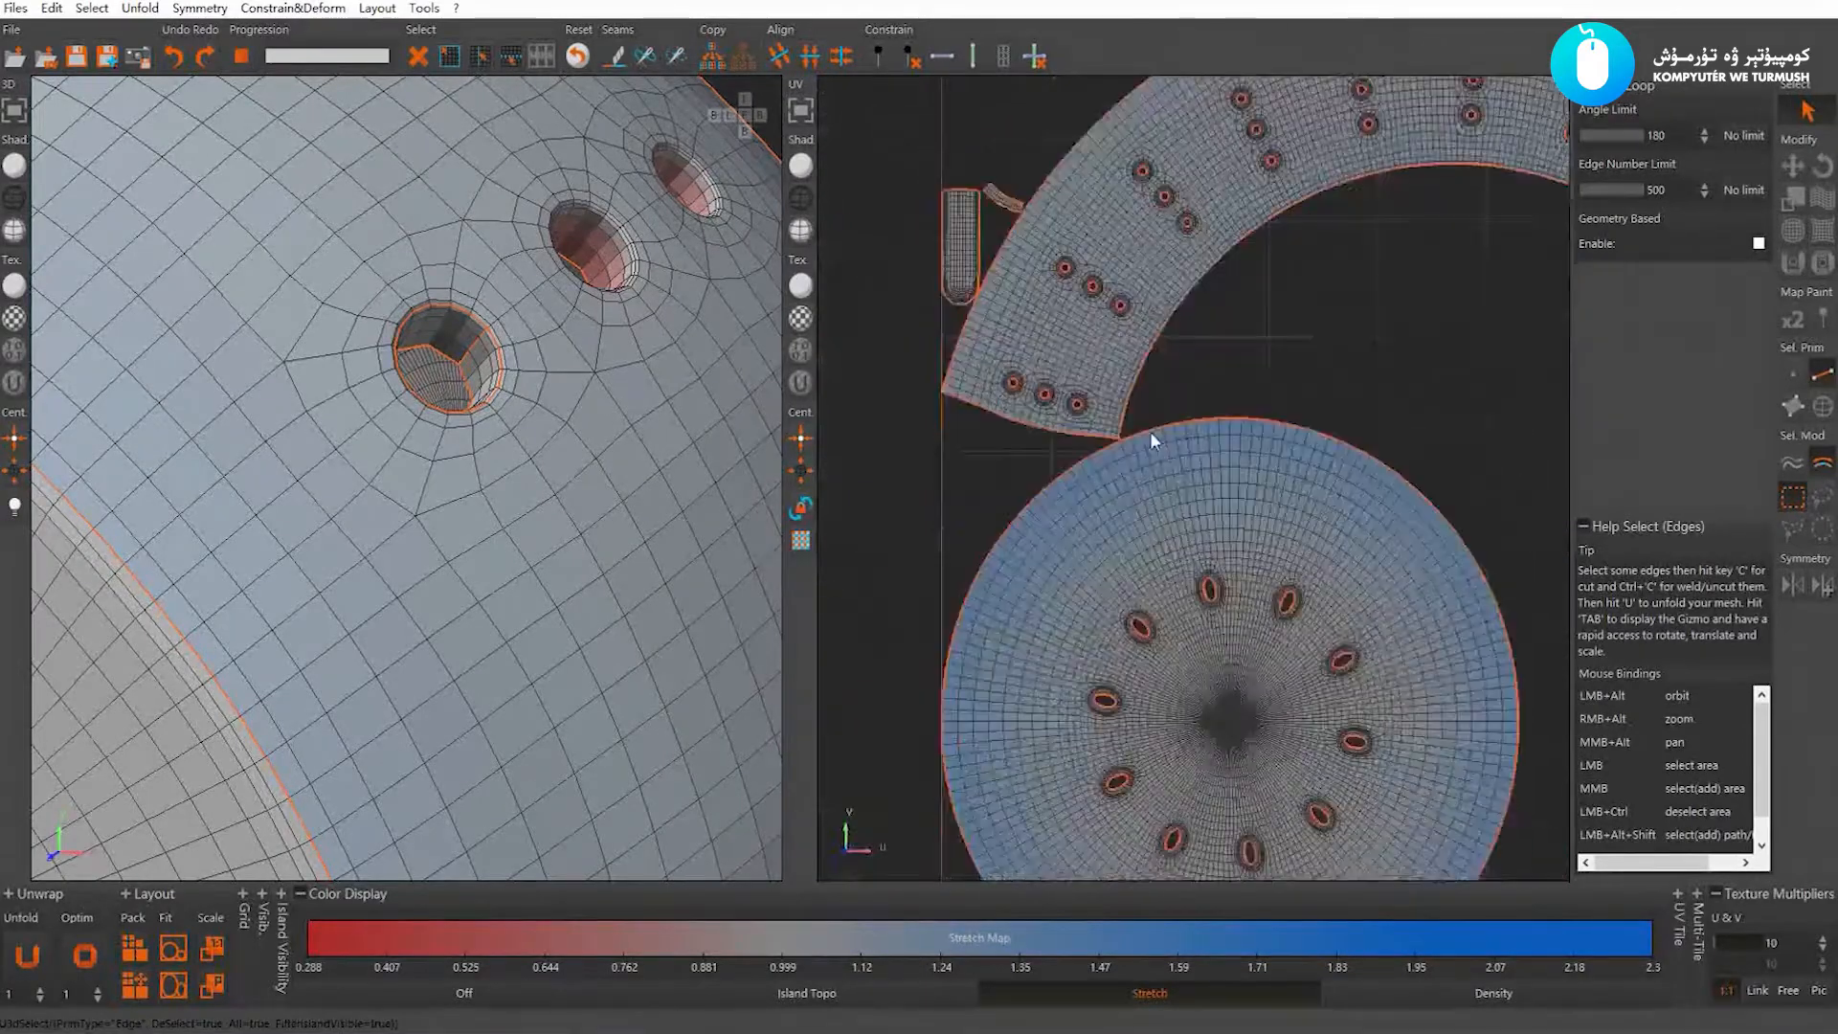
middle_click_drag(1139, 766, 1053, 574, "alt")
right_click_drag(1053, 575, 1323, 615, "alt")
middle_click_drag(1323, 615, 1337, 609, "alt")
right_click_drag(1304, 465, 919, 450, "alt")
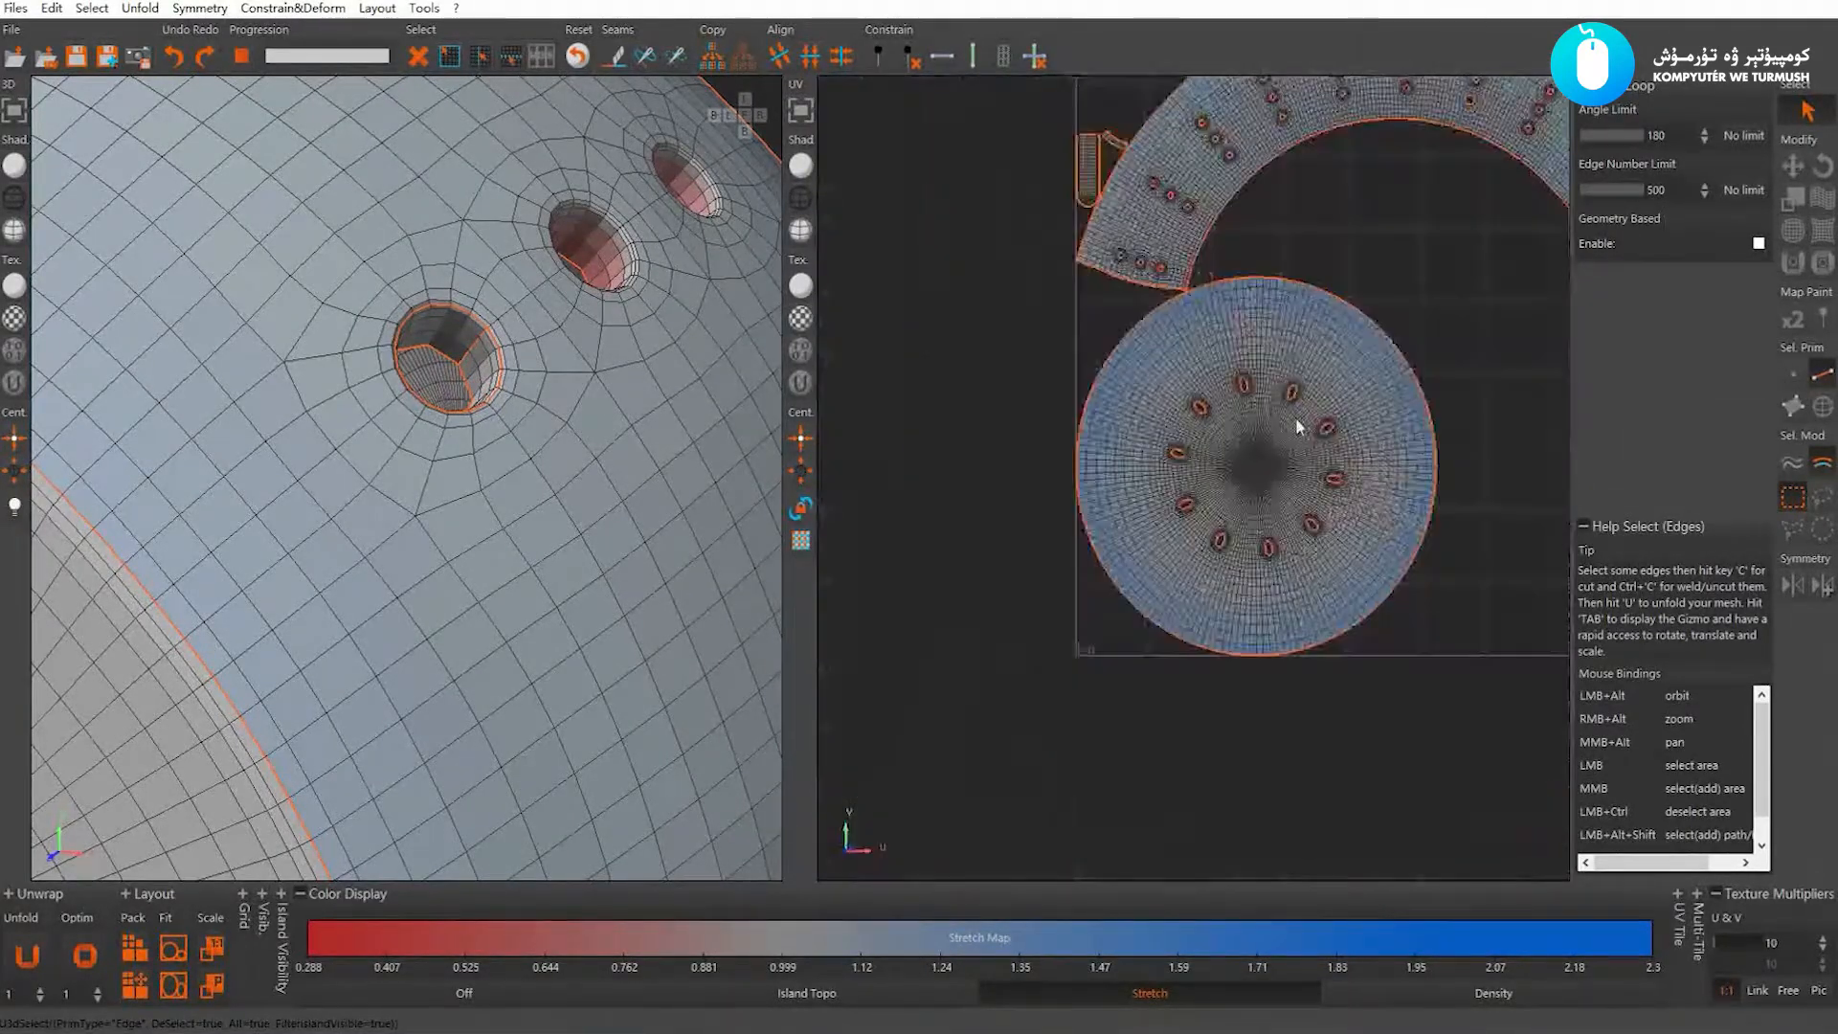
middle_click_drag(1301, 427, 1080, 575, "alt")
right_click_drag(1355, 503, 1255, 453, "alt")
Pack the drum's UV islands and optimize them to reduce stretching
key("p")
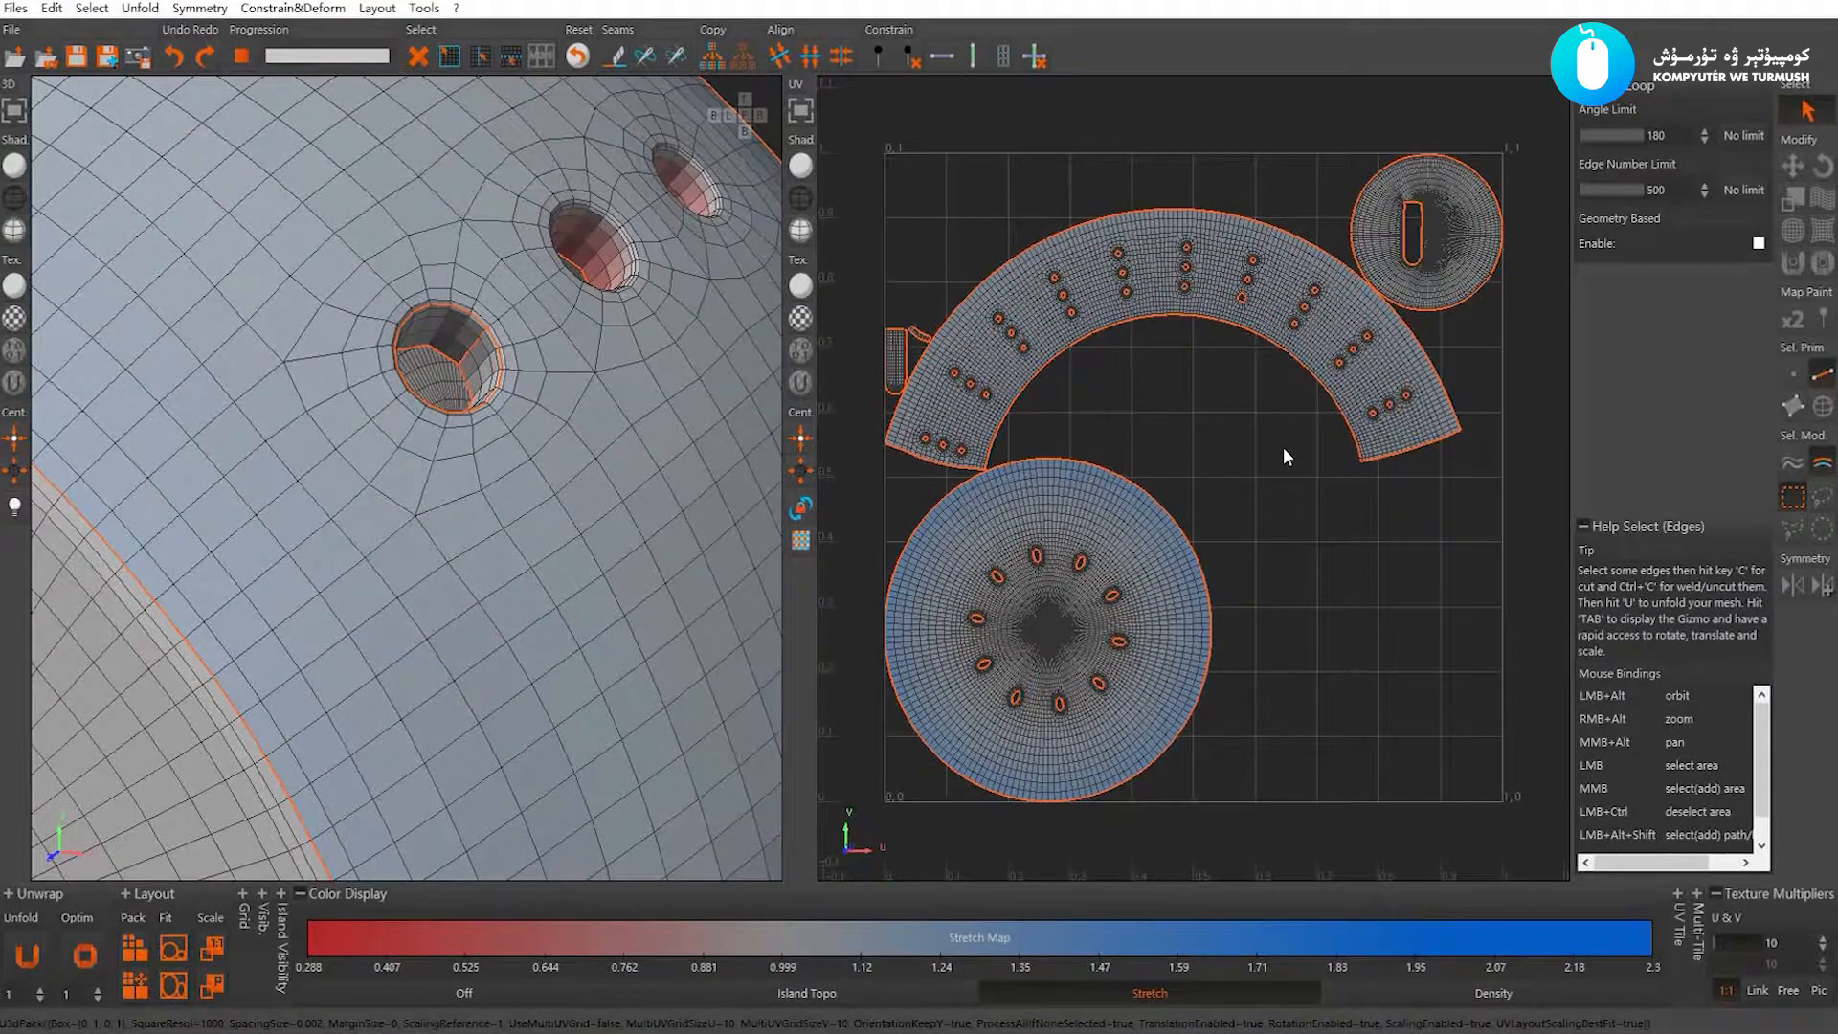
key("o")
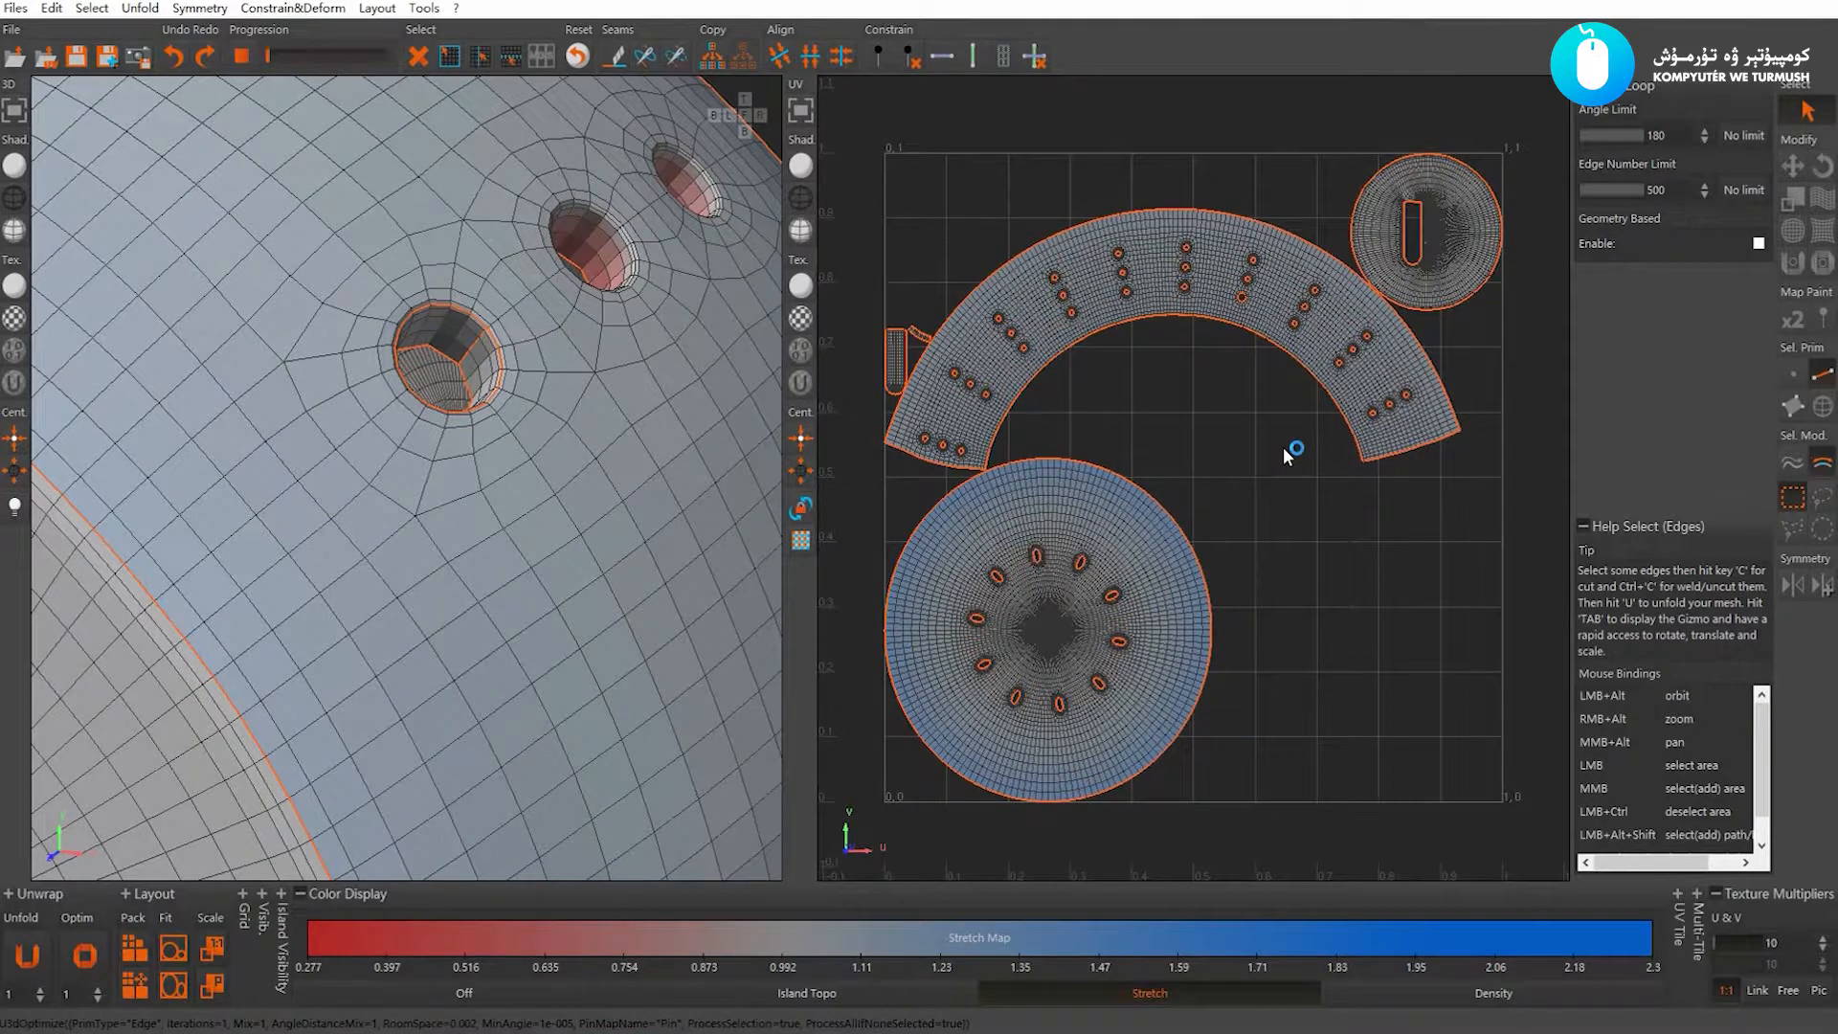
left_click(1281, 448)
Examine the optimized perforated disc and its neighbouring islands for remaining stretching
right_click_drag(1063, 515, 1393, 693, "alt")
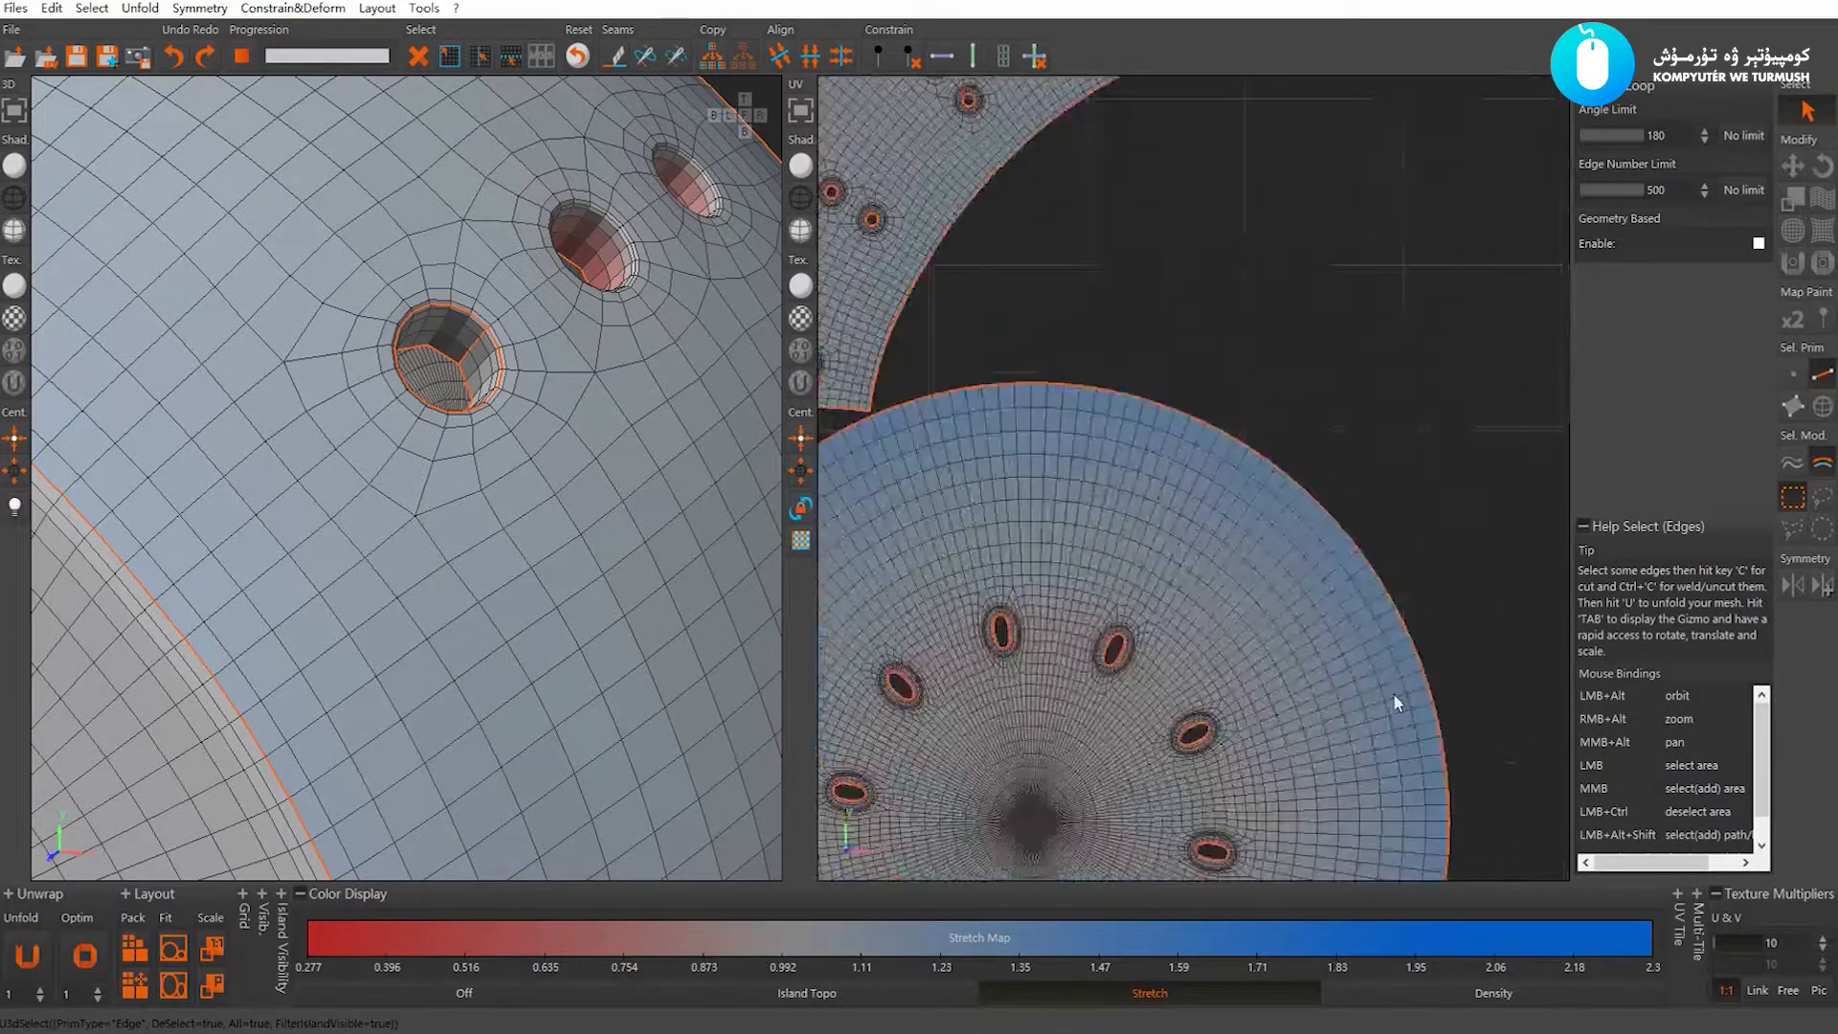
middle_click_drag(924, 577, 1106, 561, "alt")
right_click_drag(1055, 490, 556, 253, "alt")
middle_click_drag(1233, 636, 1202, 512, "alt")
right_click_drag(1202, 512, 1395, 644, "alt")
middle_click_drag(1400, 545, 1332, 548, "alt")
right_click_drag(1332, 548, 1393, 595, "alt")
middle_click_drag(1325, 535, 1332, 529, "alt")
Switch to island selection, clear the selection and show the hidden parts of the model around the drum
right_click_drag(553, 574, 439, 486, "alt")
left_click_drag(461, 497, 573, 525, "alt")
right_click_drag(573, 519, 467, 455, "alt")
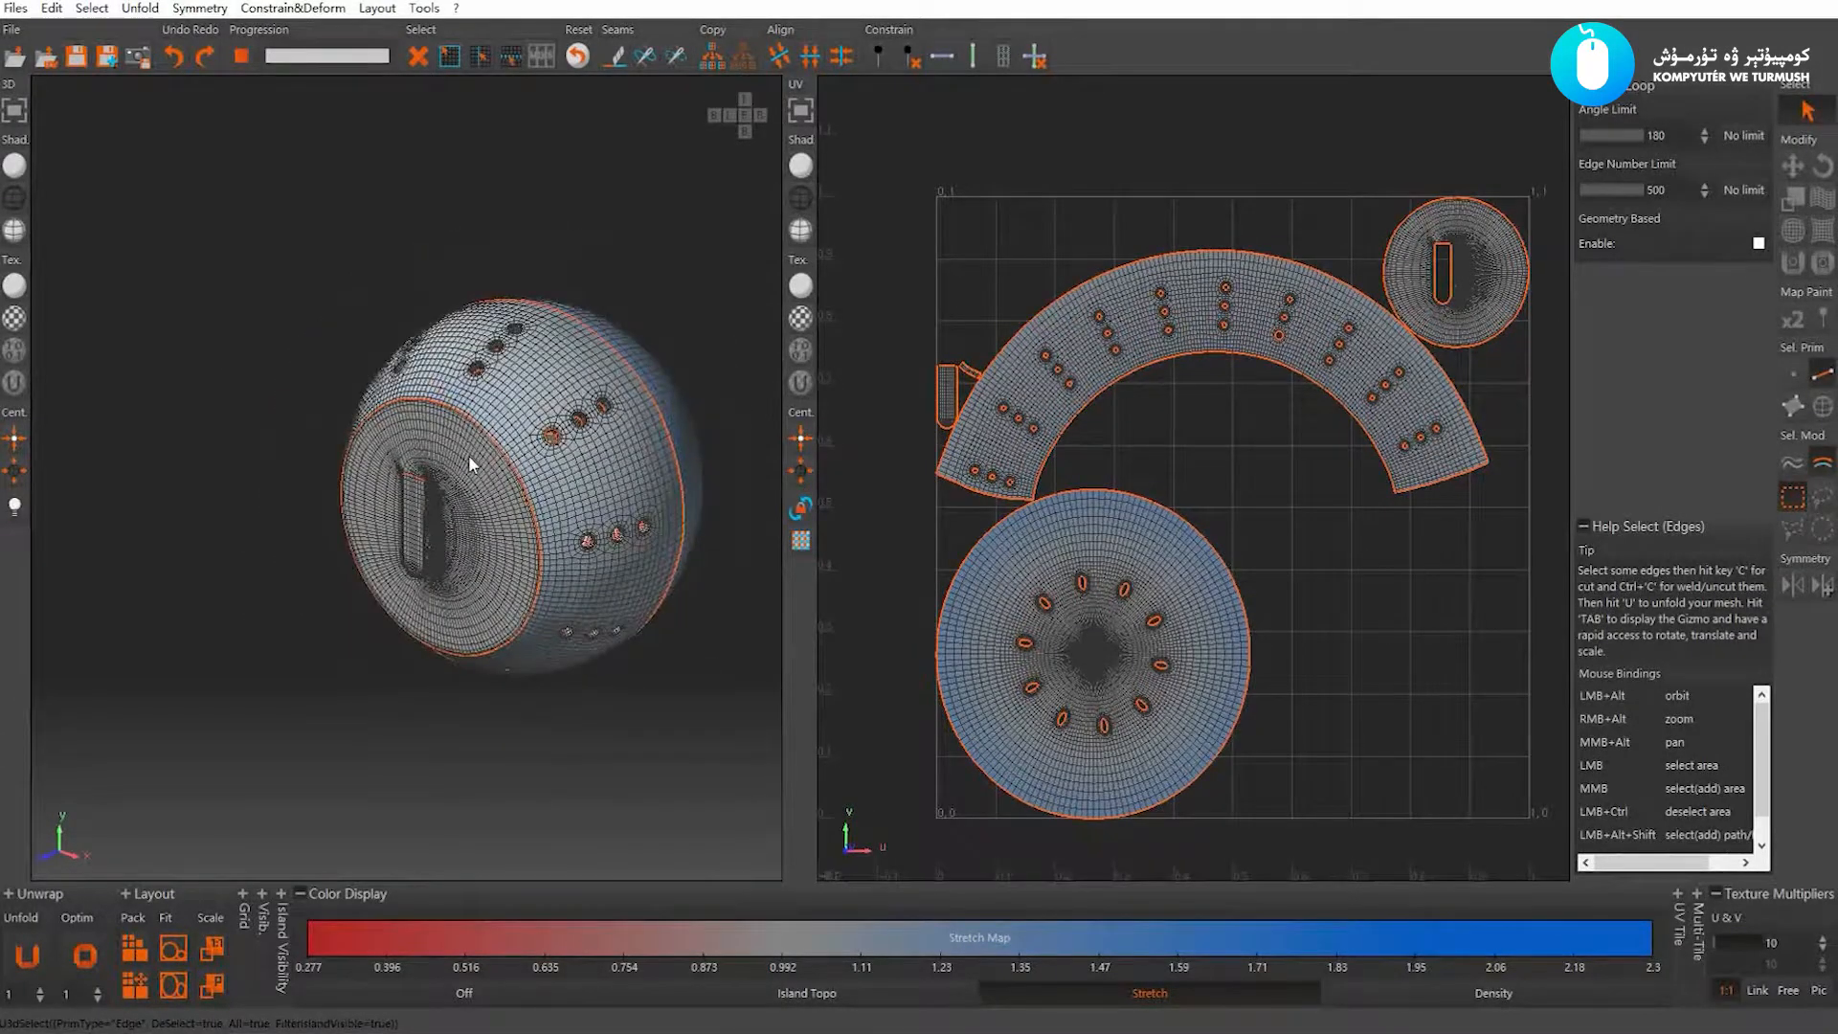
key("F4")
middle_click_drag(463, 434, 383, 424, "alt")
left_click(301, 335)
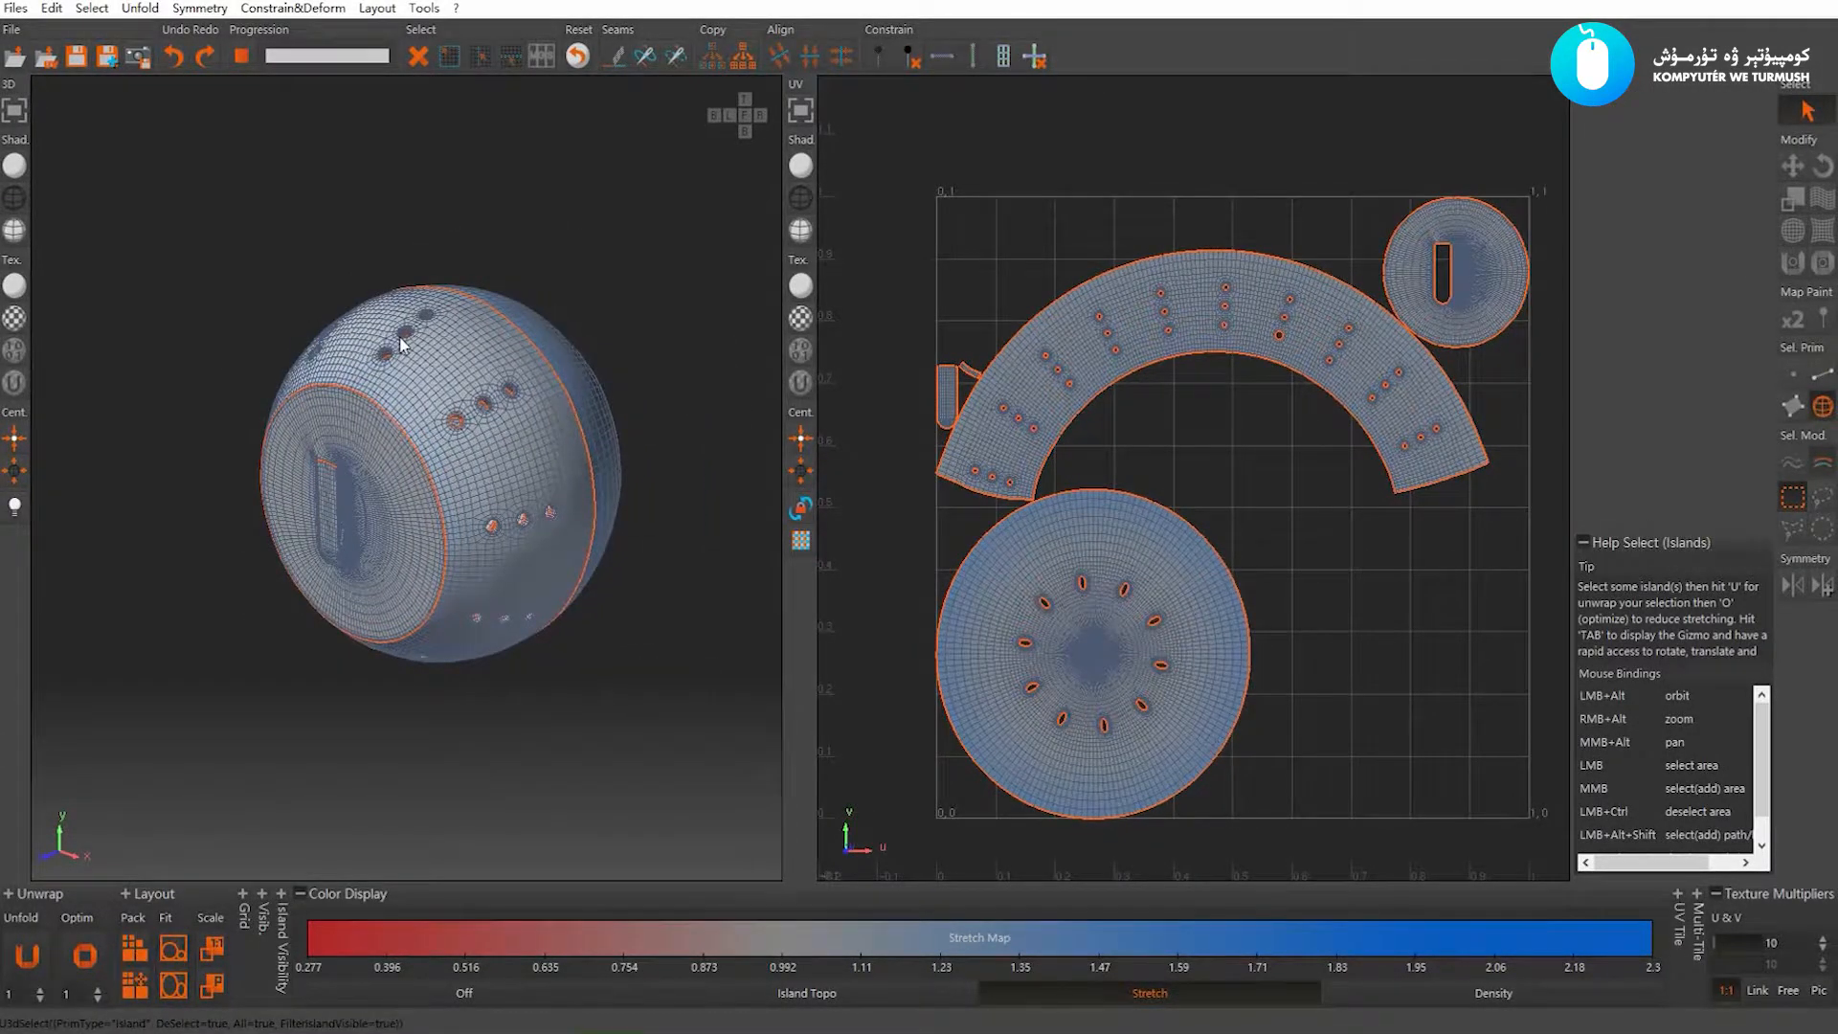
key("shift+h")
Select the small U-shaped piece on the instrument and isolate it
left_click_drag(496, 459, 372, 471, "alt")
right_click_drag(371, 472, 536, 658, "alt")
left_click(537, 659)
middle_click_drag(567, 609, 475, 548, "alt")
left_click_drag(475, 548, 466, 530, "alt")
right_click_drag(465, 531, 415, 461, "alt")
key("i")
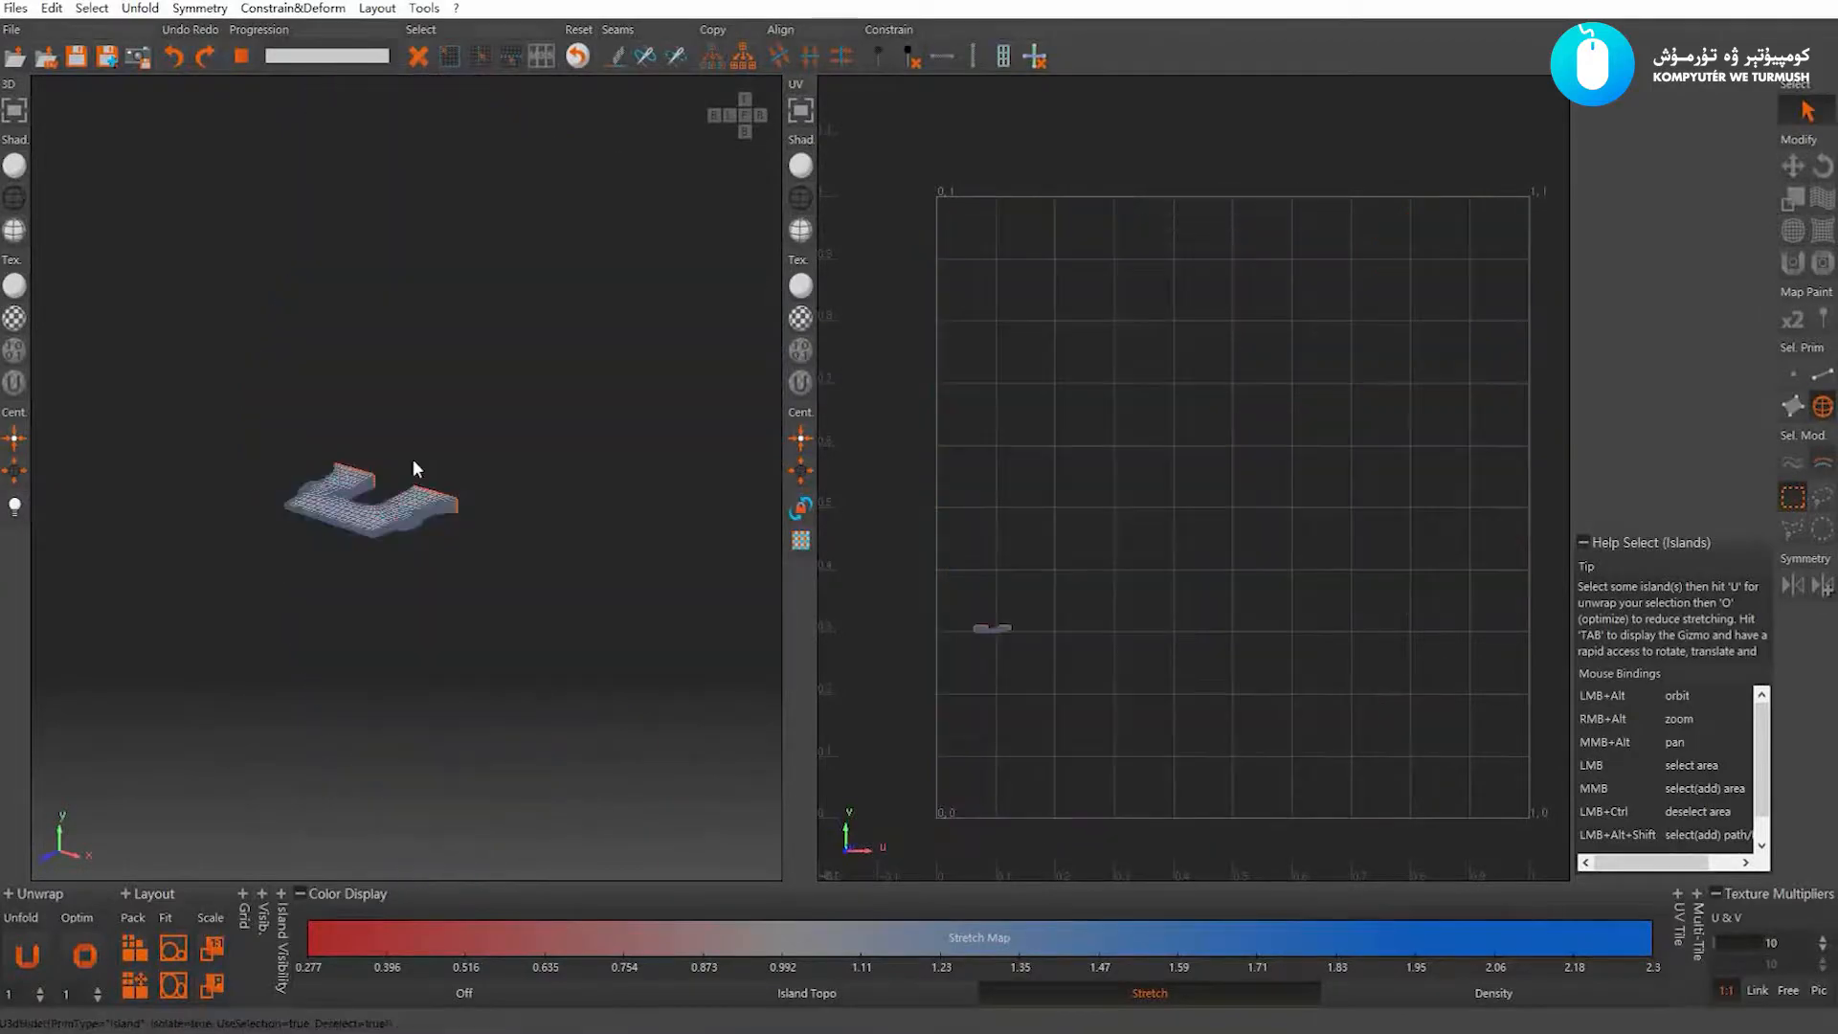
left_click_drag(425, 475, 429, 512, "alt")
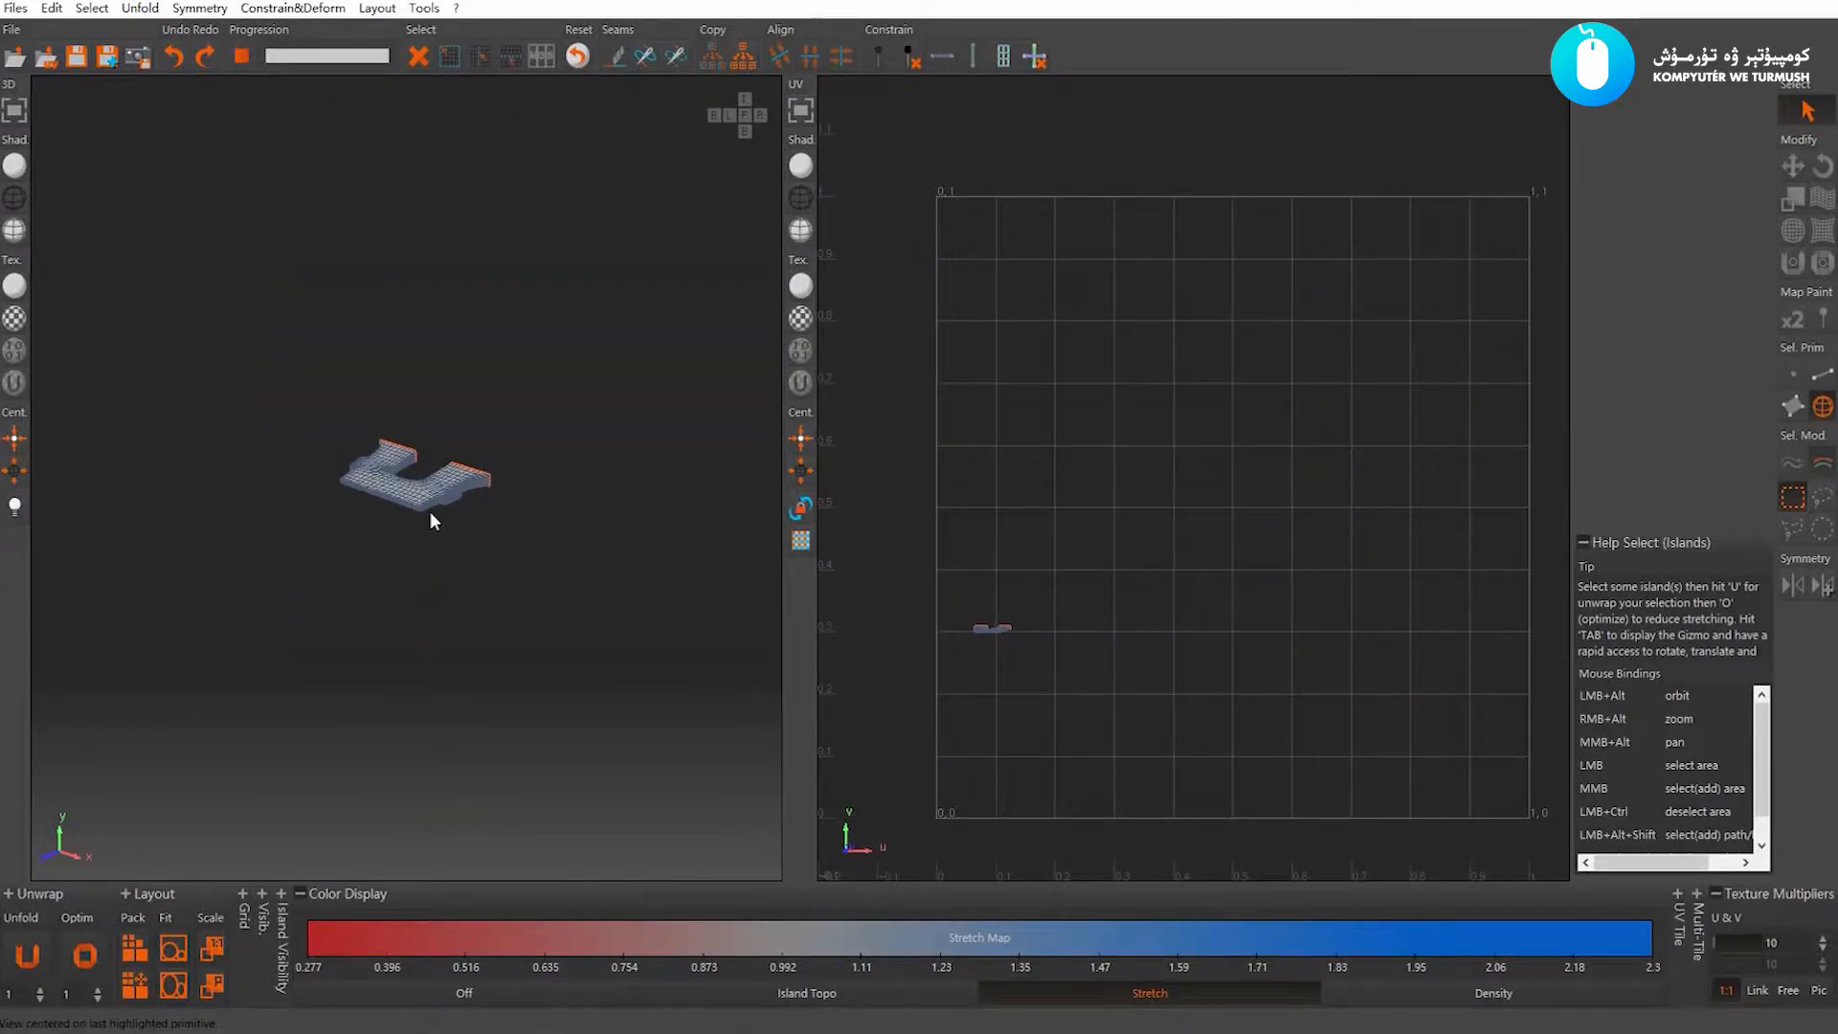
Cut the edge loops along the U-shaped piece's outer side and inner slot, and unfold it
right_click_drag(429, 511, 515, 565, "alt")
left_click_drag(515, 566, 509, 599, "alt")
key("F2")
mouse_move(509, 533)
left_mouse_down("alt")
mouse_move(507, 515)
mouse_move(569, 522)
mouse_move(497, 534)
mouse_move(536, 450)
mouse_move(578, 431)
mouse_move(238, 531)
mouse_move(324, 588)
mouse_move(480, 582)
mouse_move(511, 621)
mouse_move(521, 535)
left_mouse_up("alt")
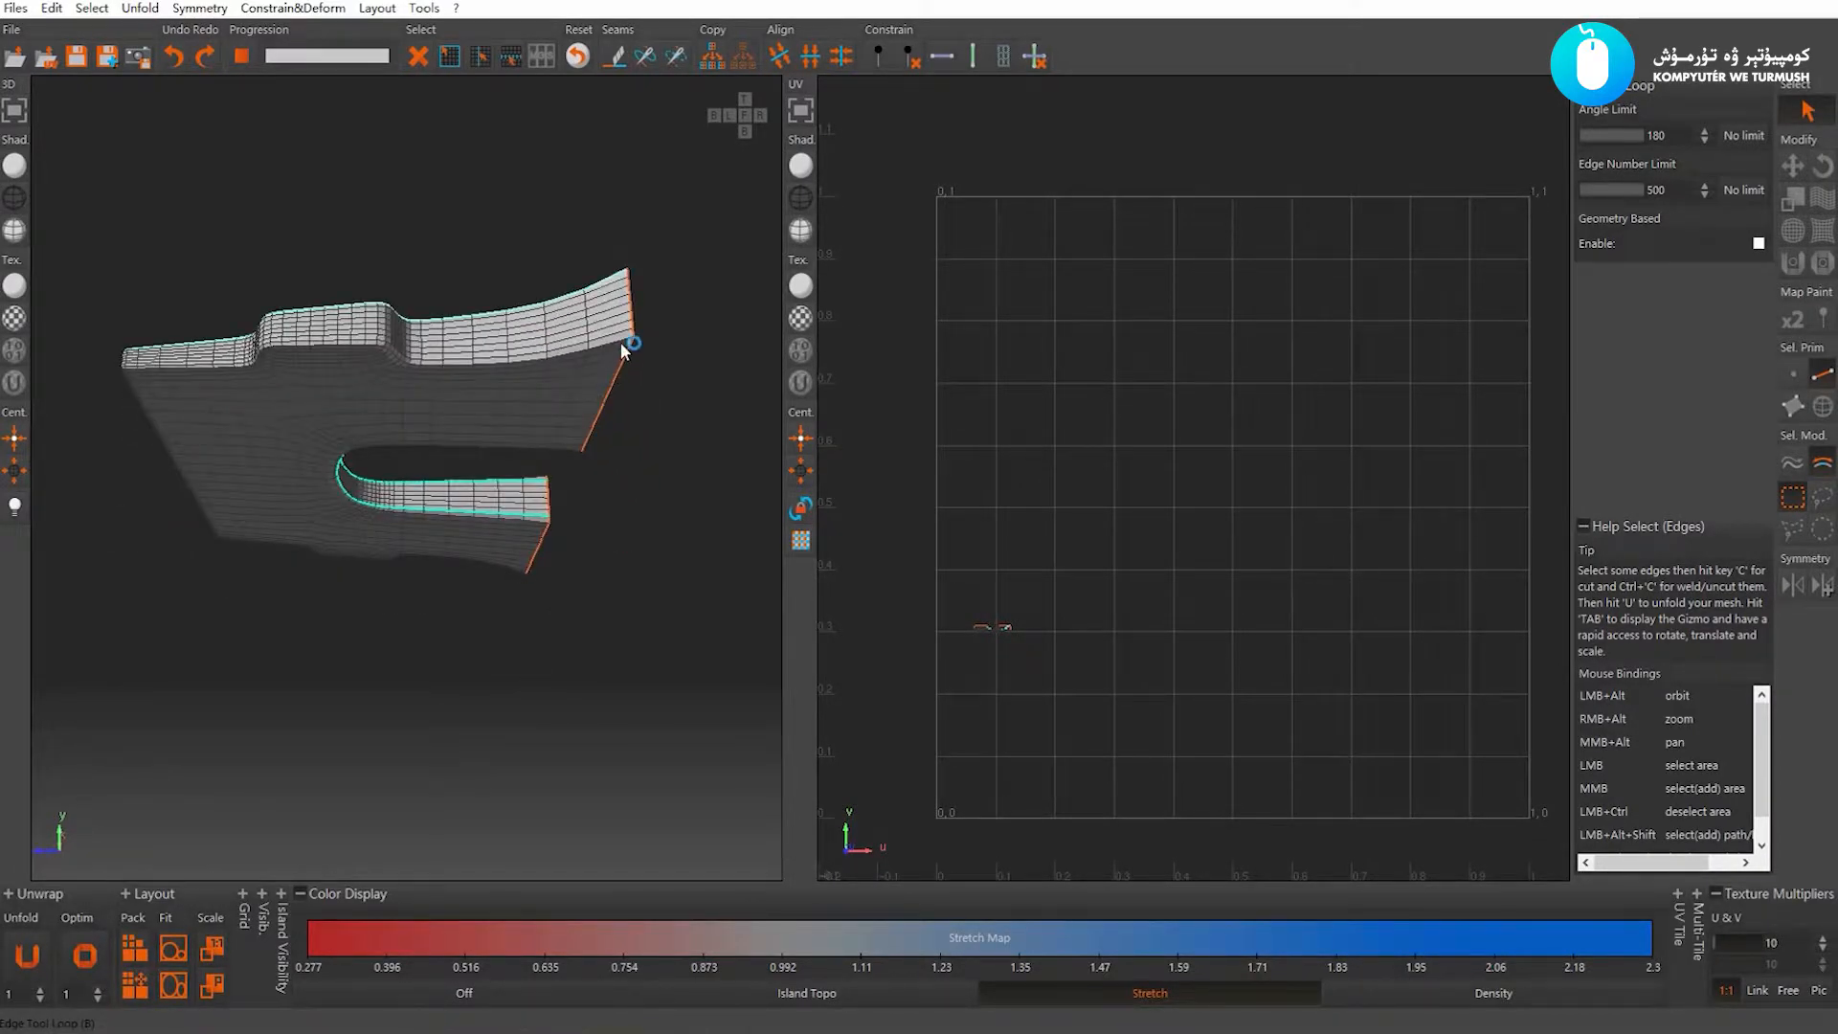
left_click_drag(440, 422, 459, 546, "alt")
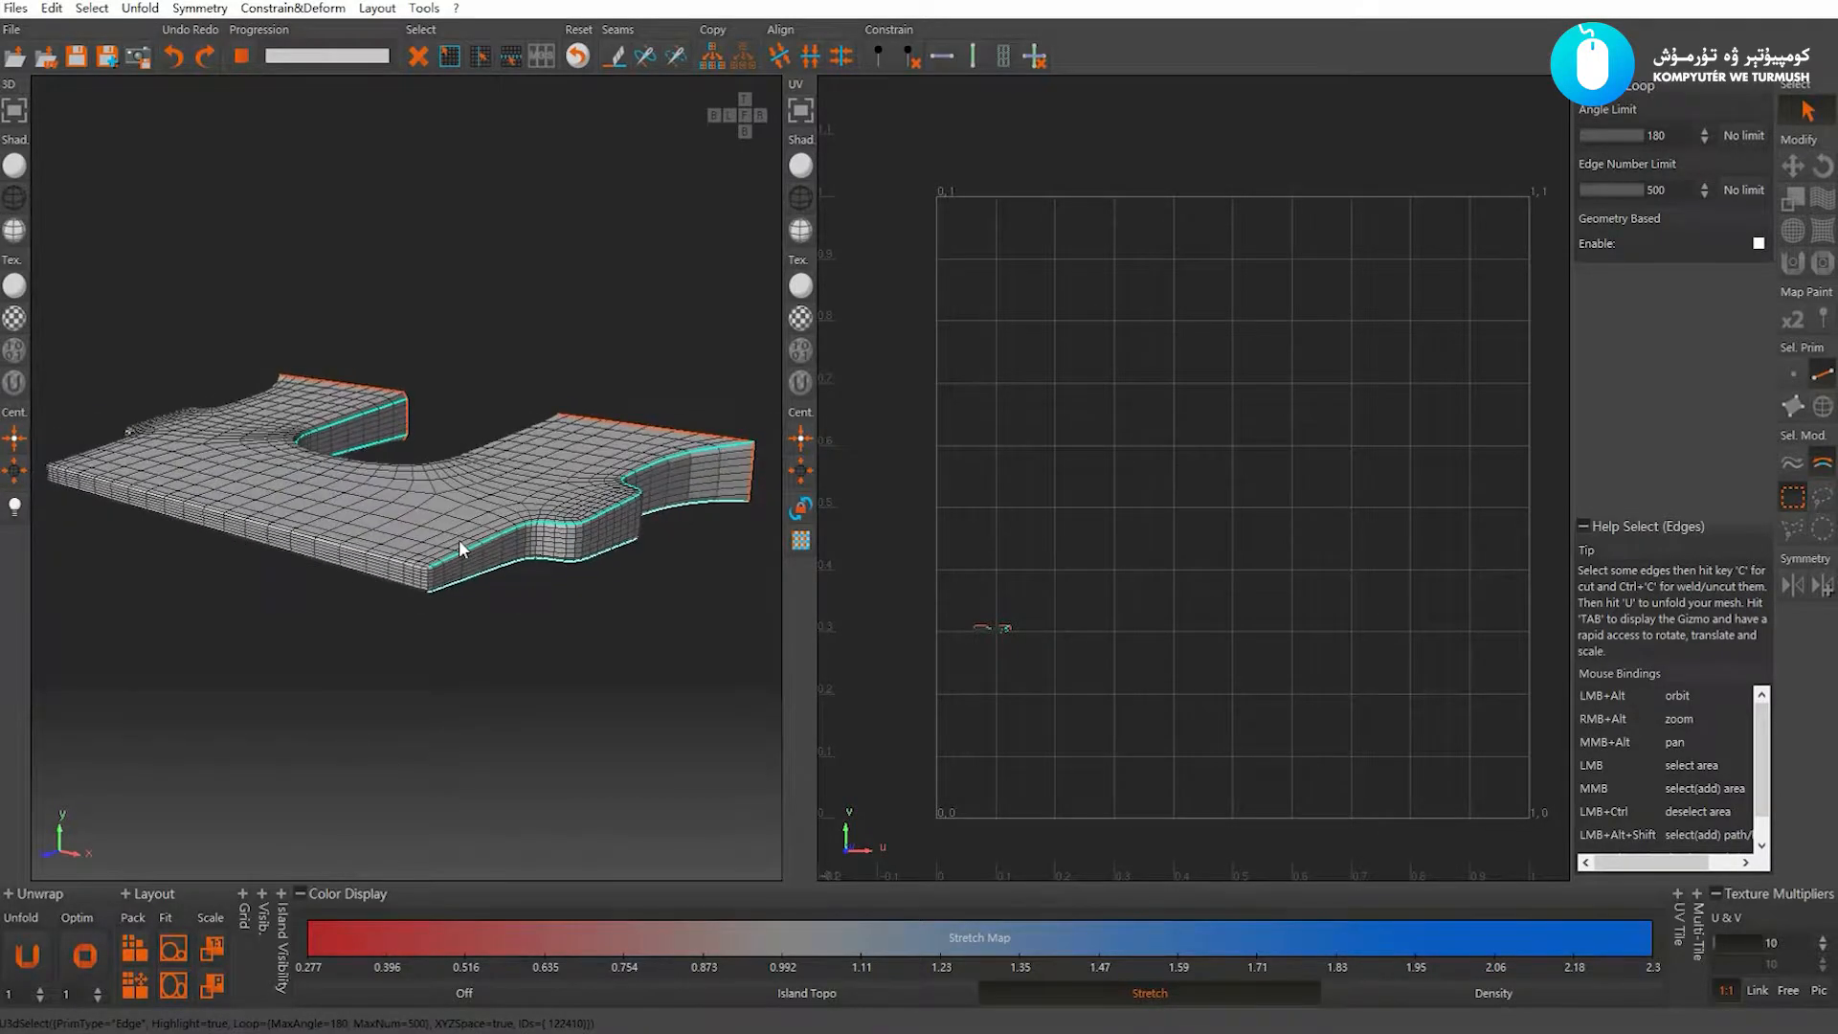
key("c")
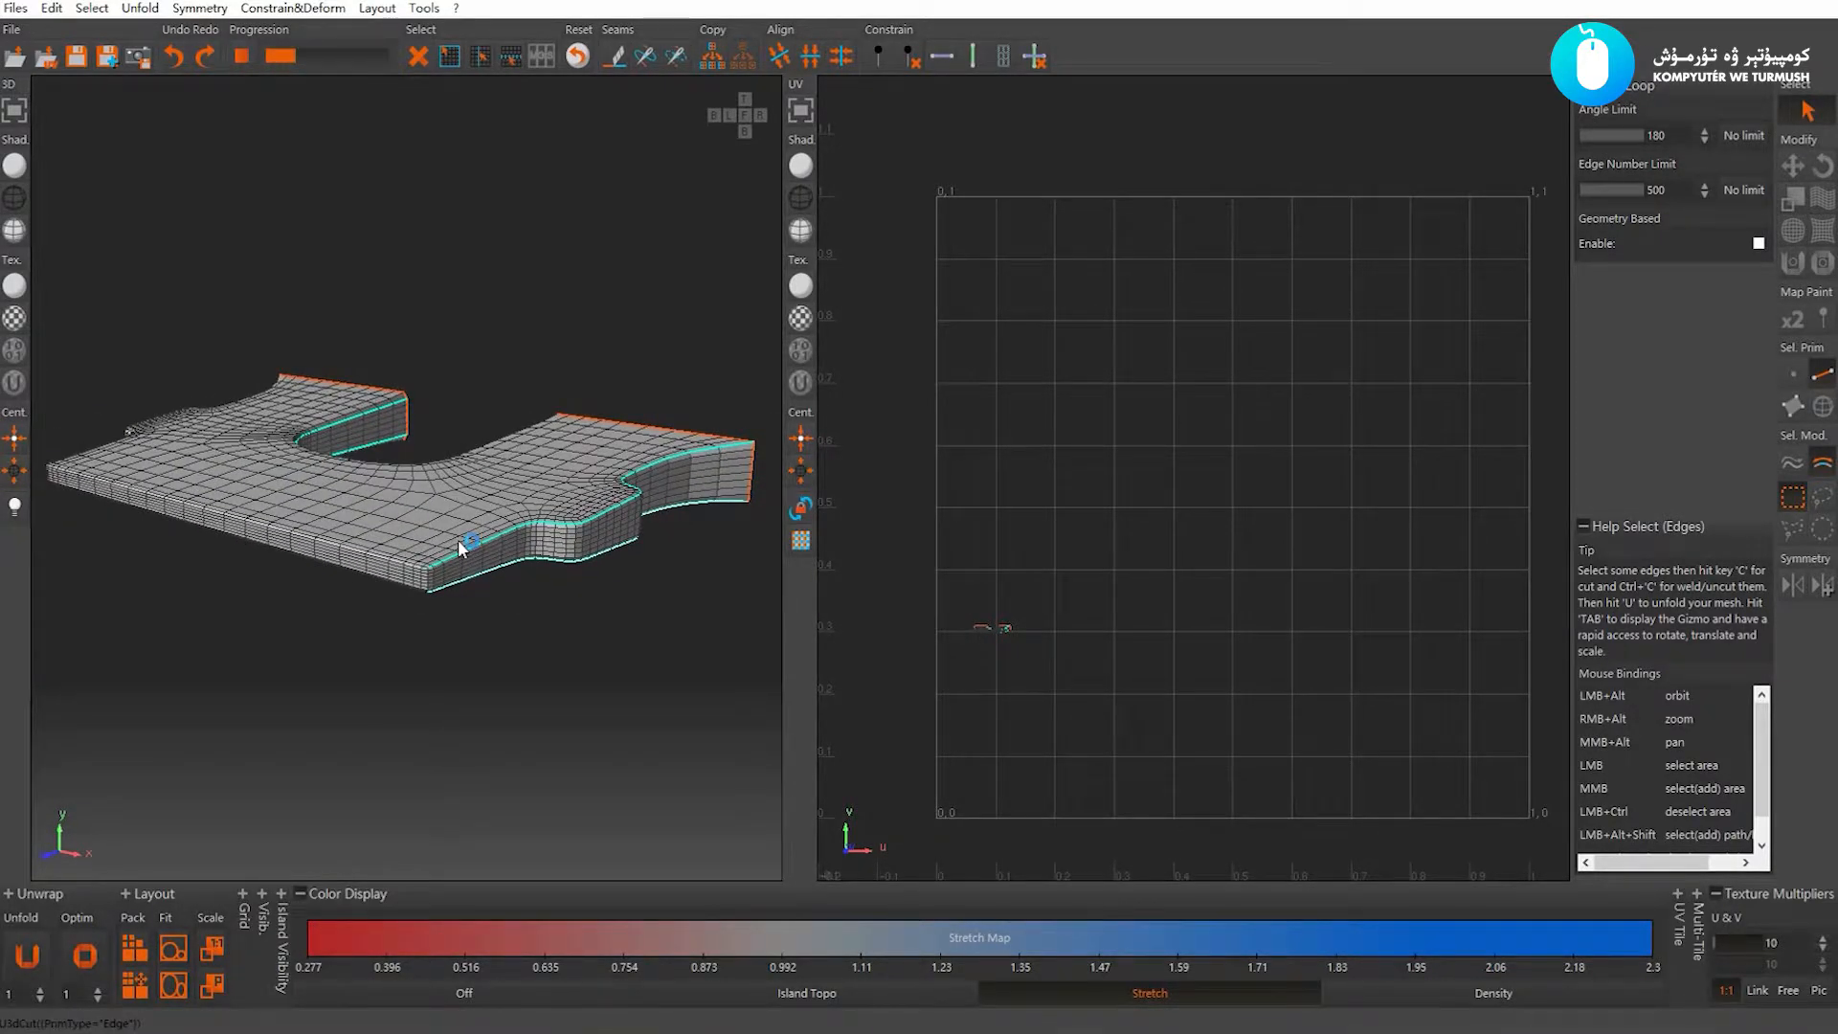
key("u")
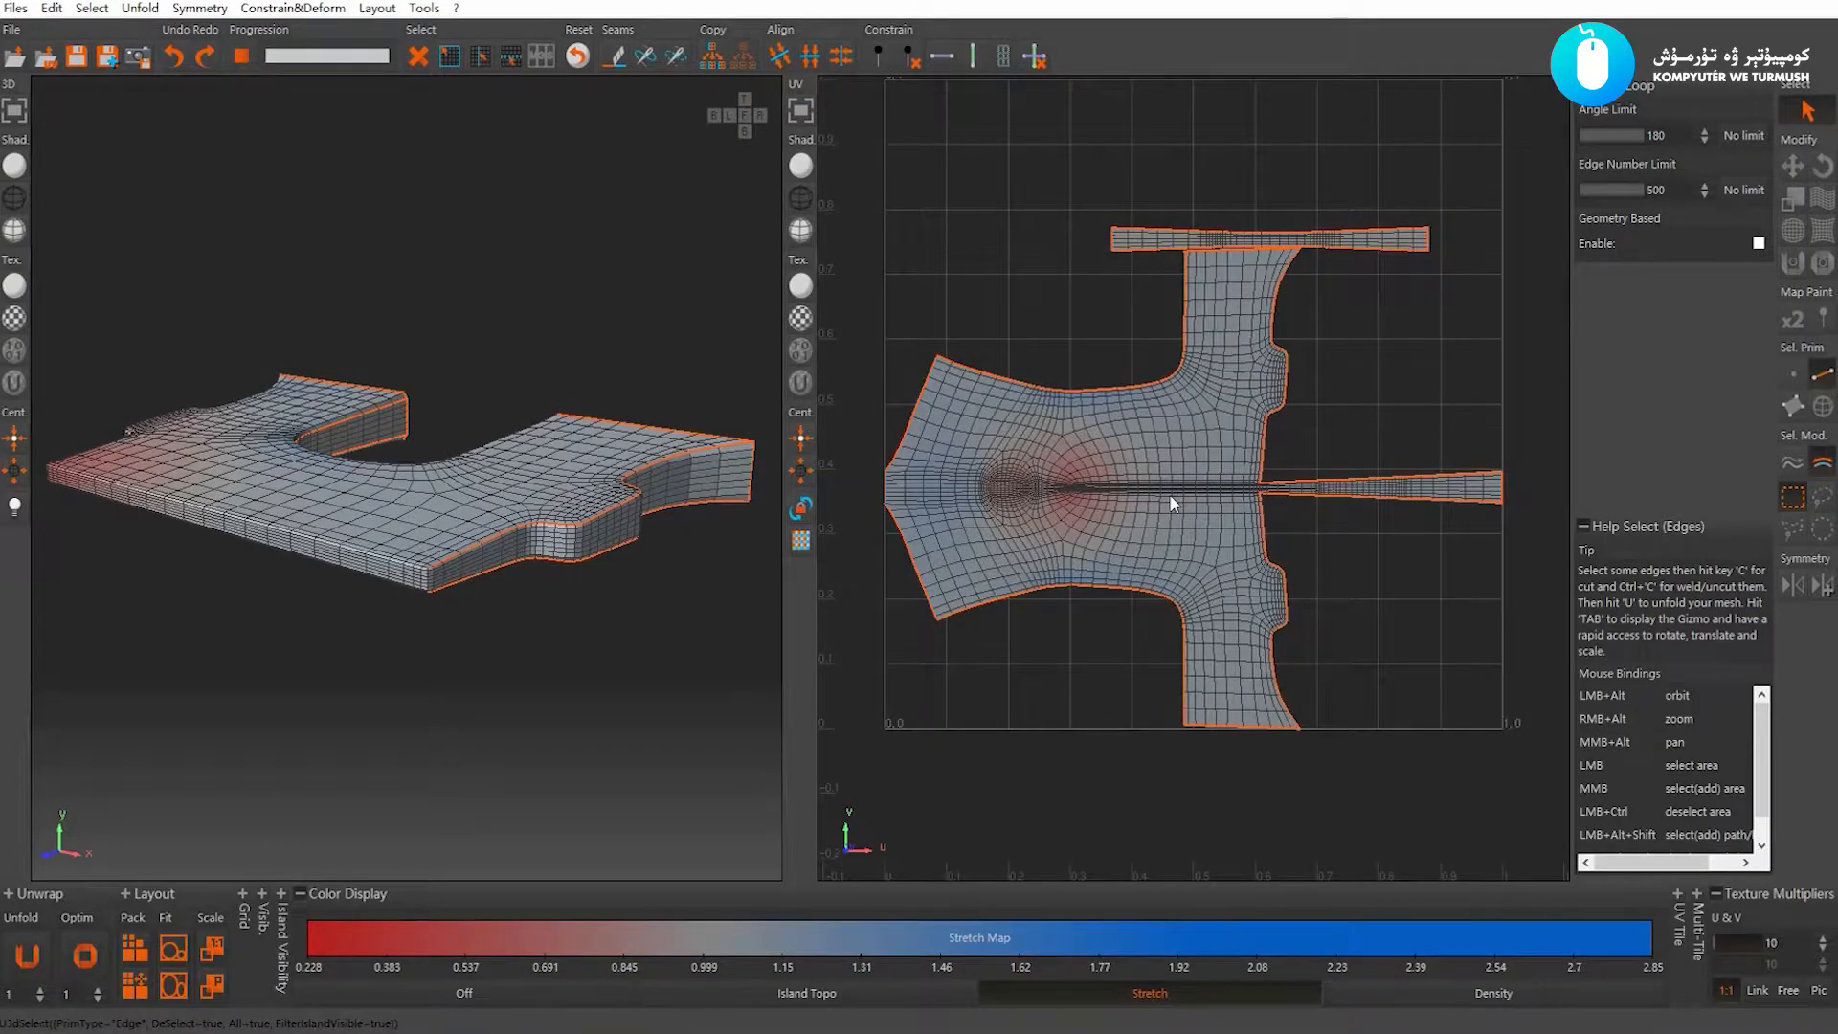
Cut the edge loops along the opposite outer side of the U-shaped piece, unfold it again and clear the selection
scroll(1174, 497, "up", 3)
left_click_drag(565, 555, 503, 550, "alt")
double_click(359, 557)
left_click_drag(349, 586, 344, 420, "alt")
double_click(357, 320)
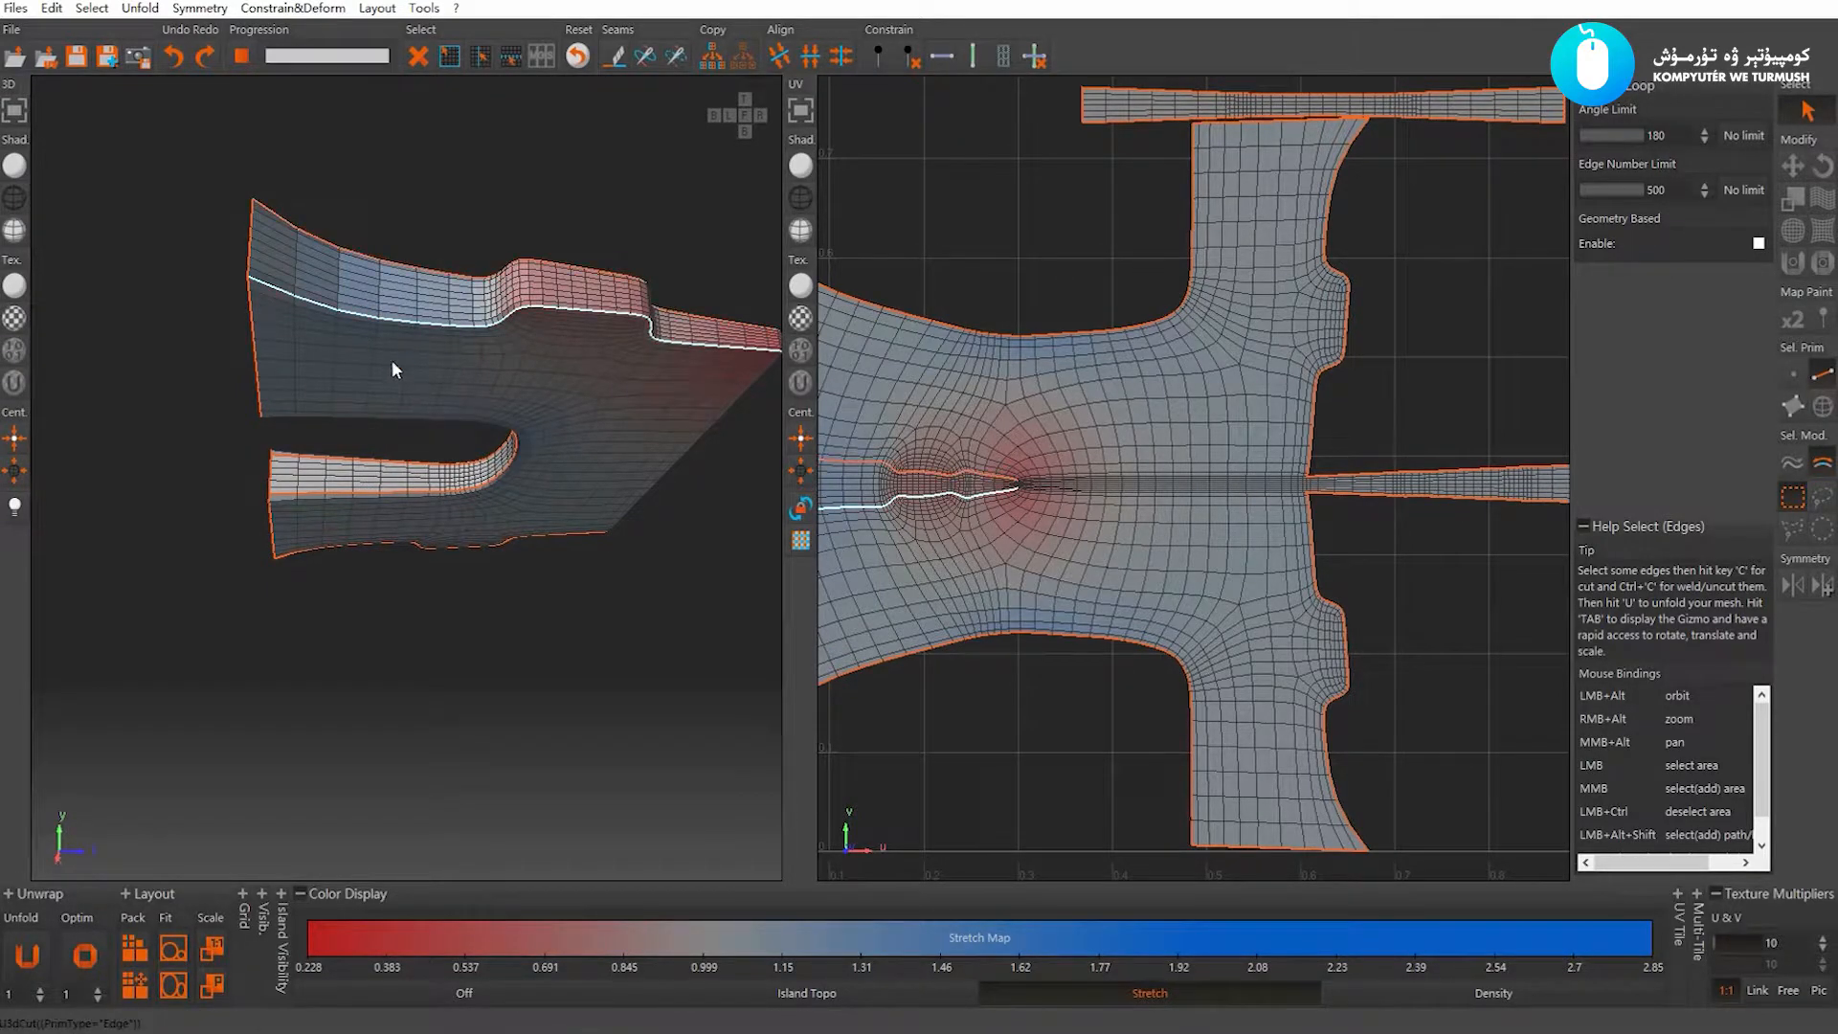
key("u")
key("ctrl+shift+a")
Optimize and pack the U-shaped piece's UV islands, and check its seams and layout
scroll(1082, 419, "up", 3)
scroll(1082, 418, "down", 1)
left_click_drag(743, 387, 409, 389, "alt")
right_click_drag(409, 389, 562, 410, "alt")
left_click_drag(562, 410, 487, 249, "alt")
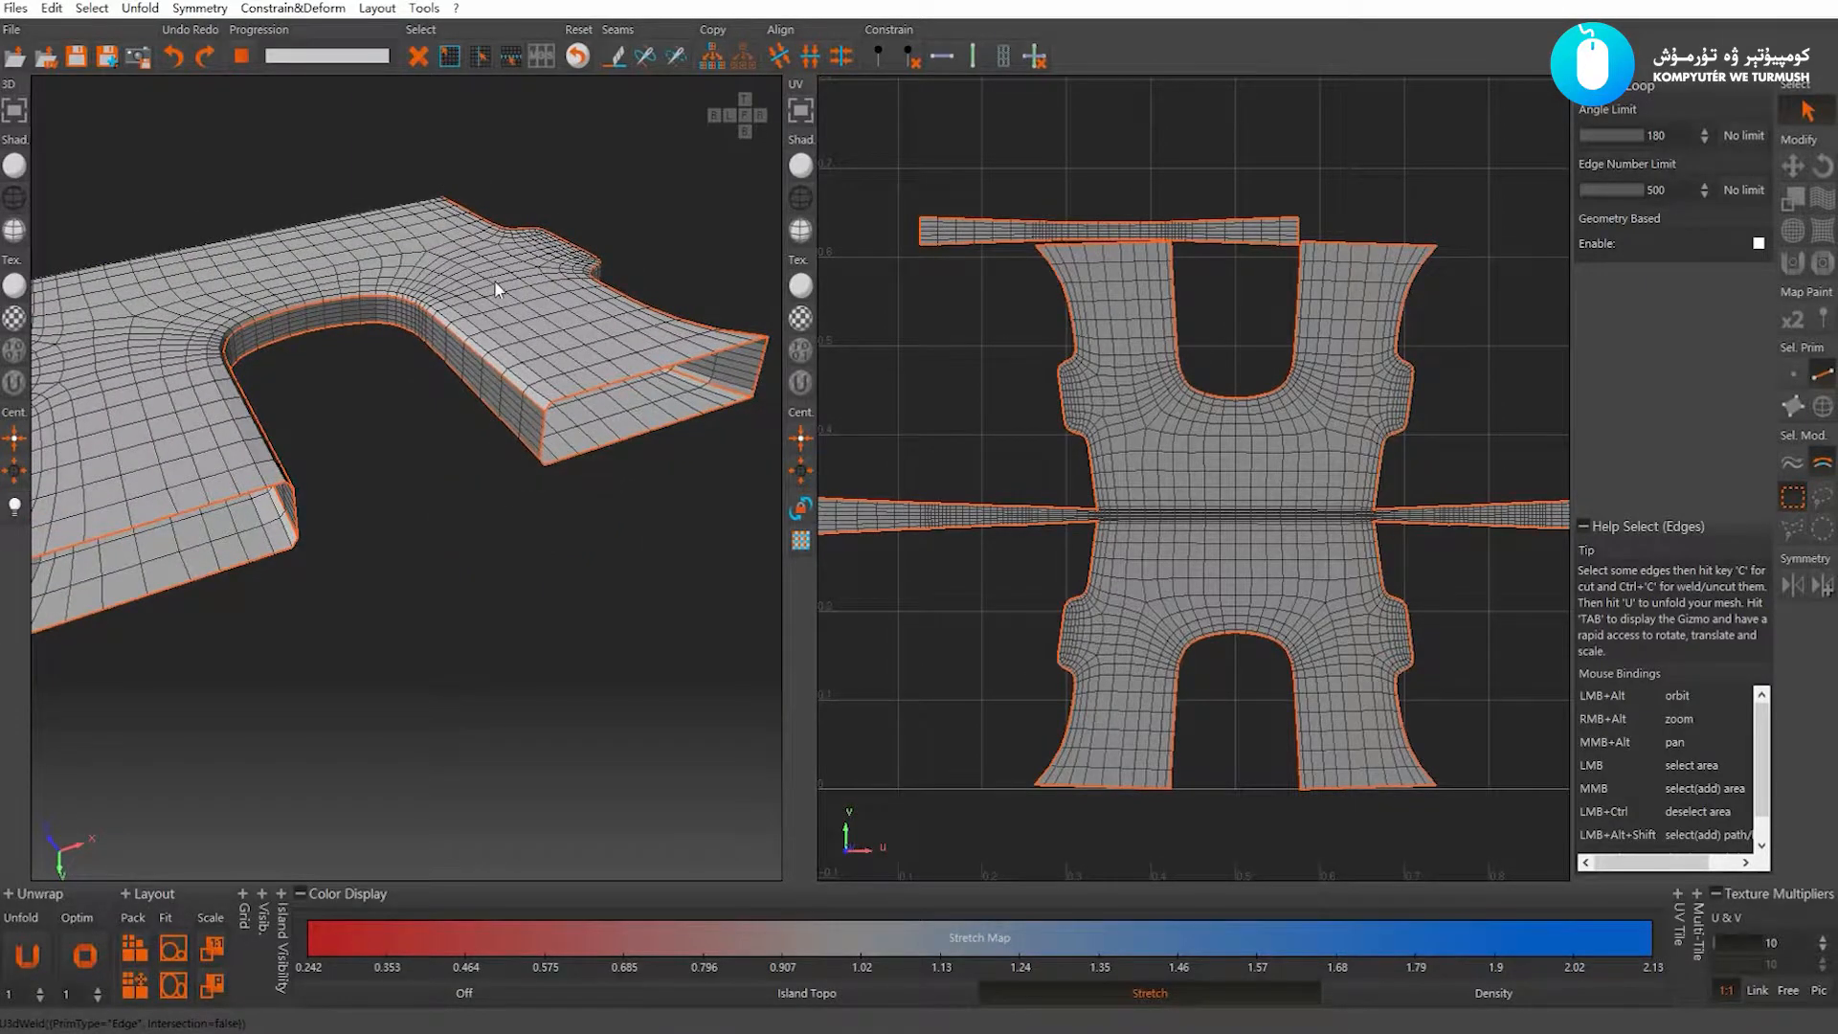
left_click_drag(525, 309, 612, 407, "alt")
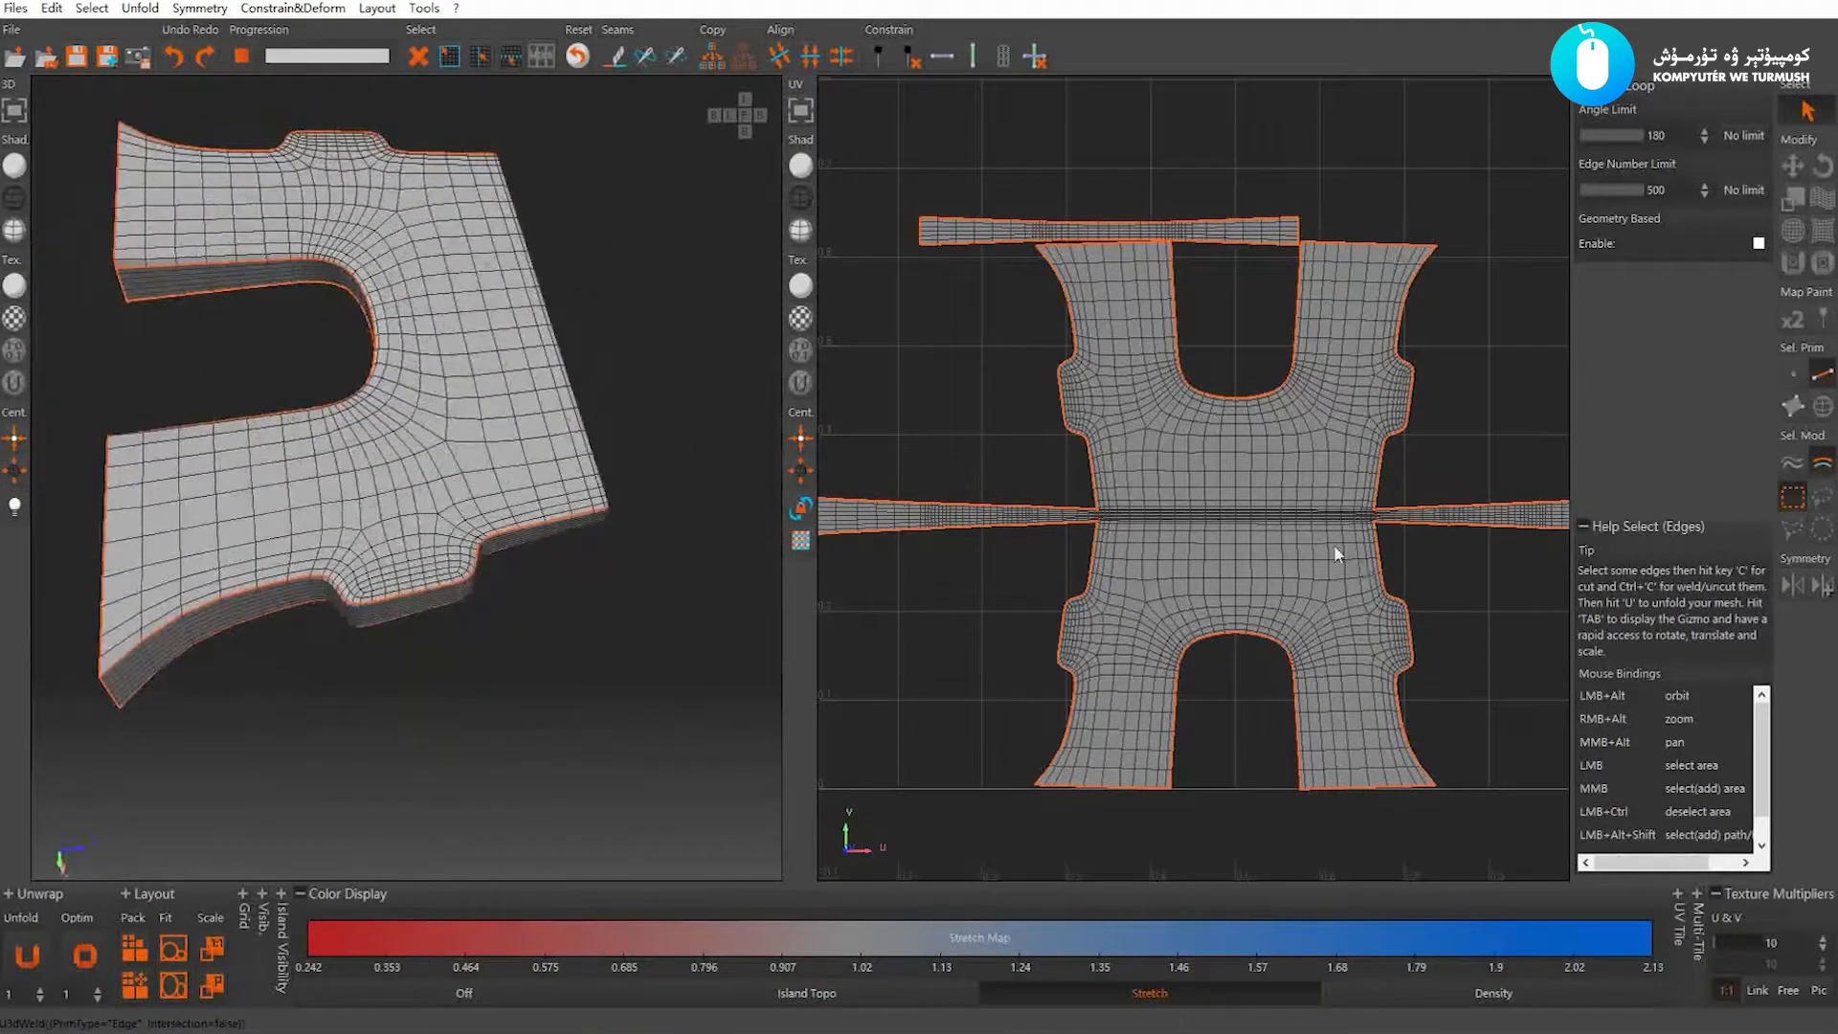
scroll(1330, 546, "down", 3)
key("o")
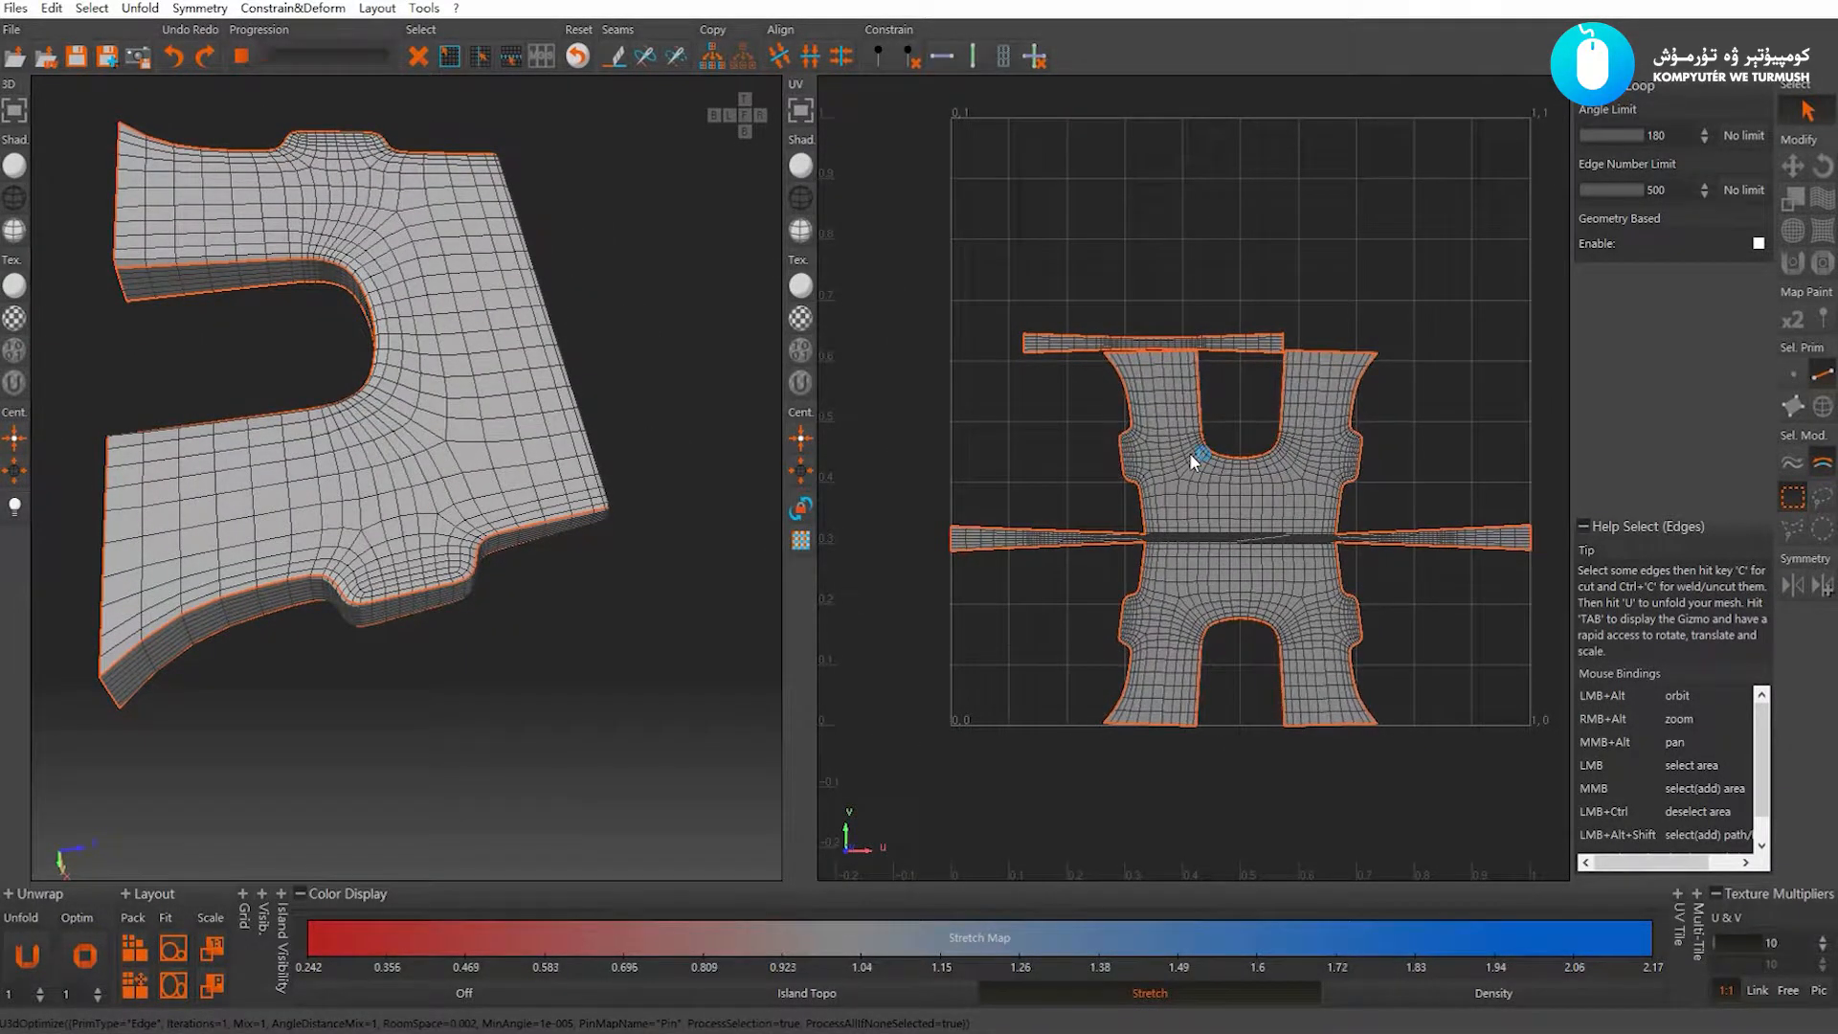
key("p")
left_click(1190, 455)
right_click_drag(1072, 394, 1165, 513, "alt")
middle_click_drag(1208, 495, 1159, 462, "alt")
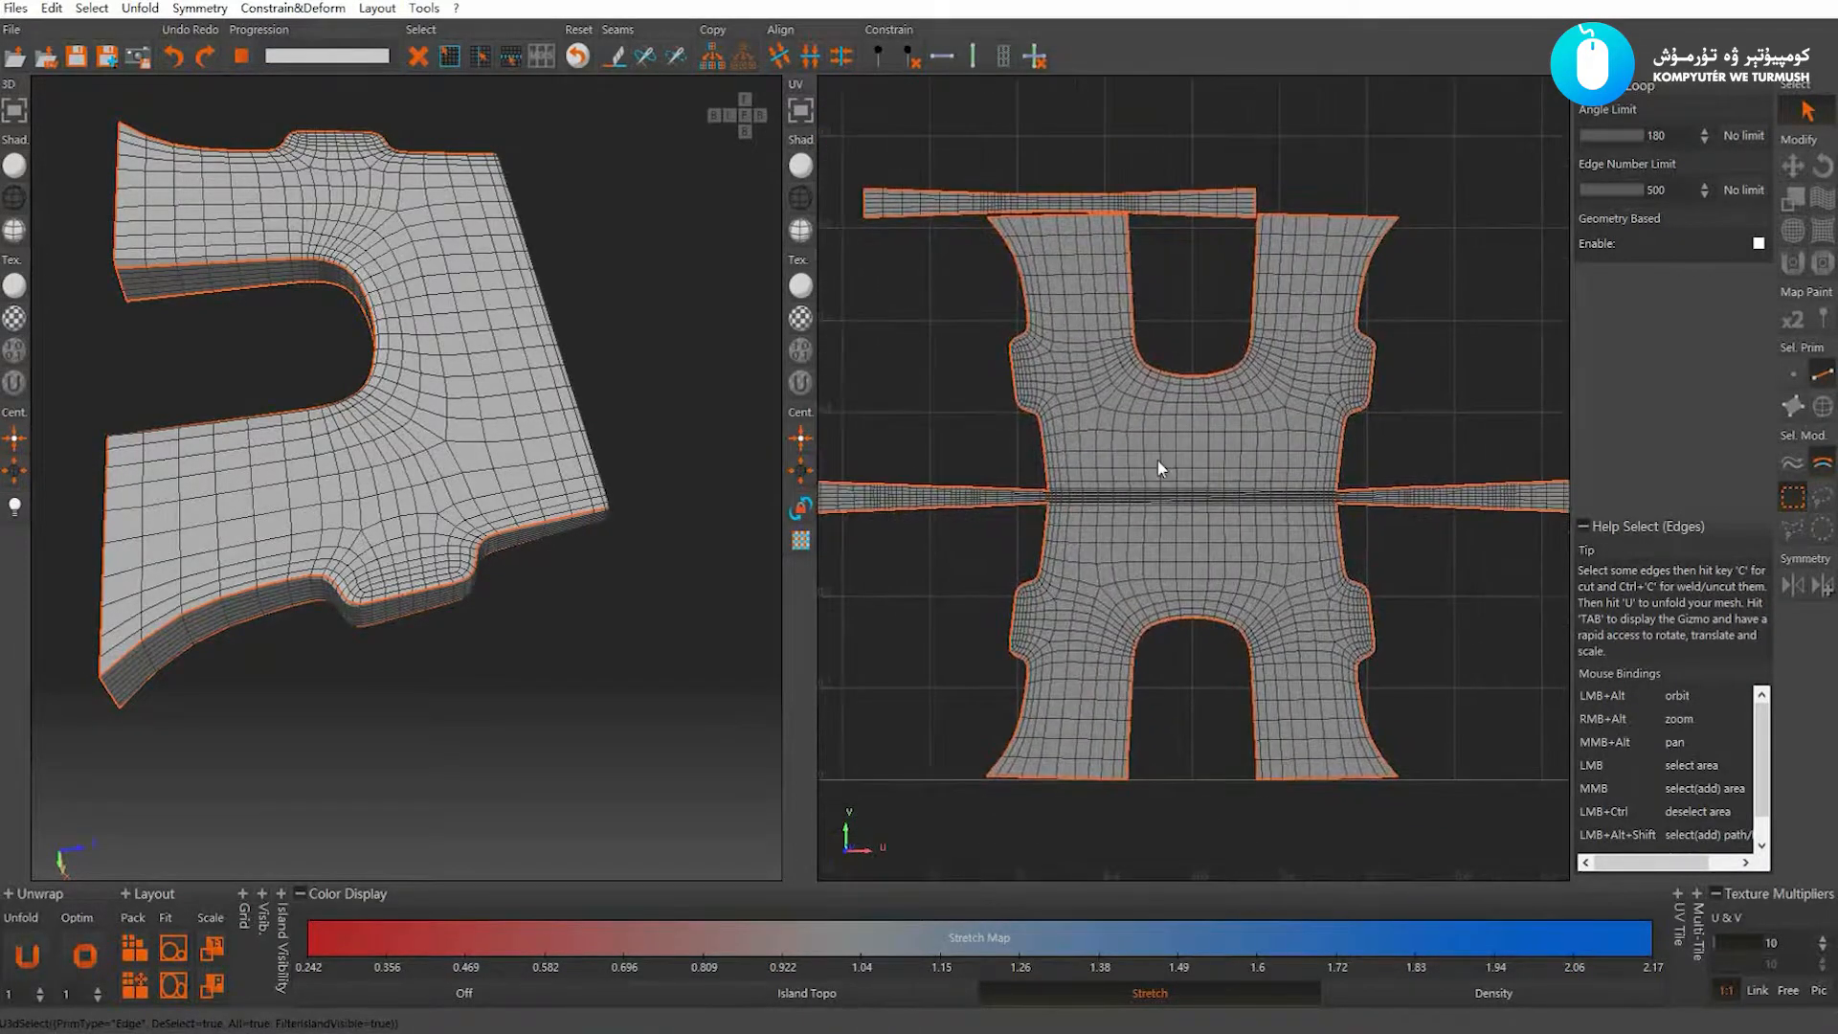
right_click_drag(1159, 463, 1135, 441, "alt")
middle_click_drag(1135, 441, 1128, 394, "alt")
Bring back the other parts, select the turned leg with its cup-shaped holder below the drum and isolate it
left_click_drag(372, 516, 450, 387, "alt")
key("F4")
left_click(450, 387)
mouse_move(515, 457)
left_mouse_down("alt")
mouse_move(486, 417)
mouse_move(493, 434)
left_mouse_up("alt")
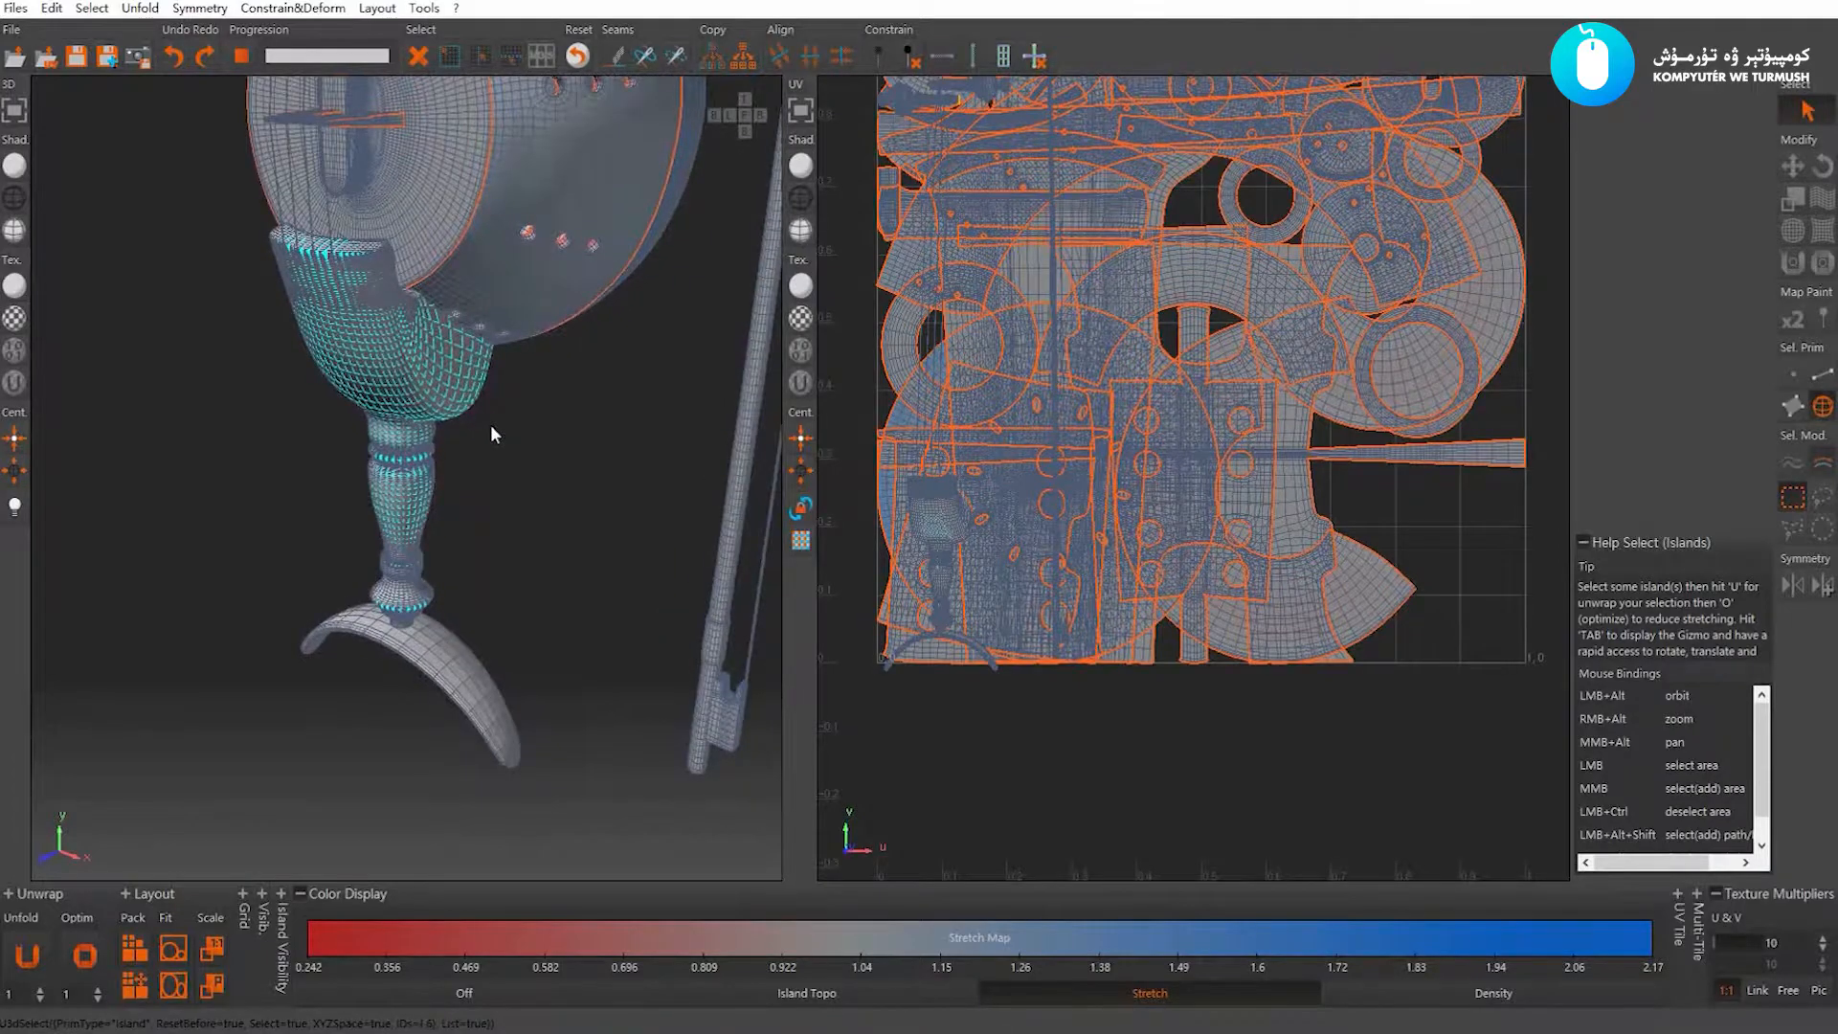
key("i")
scroll(507, 445, "up", 1)
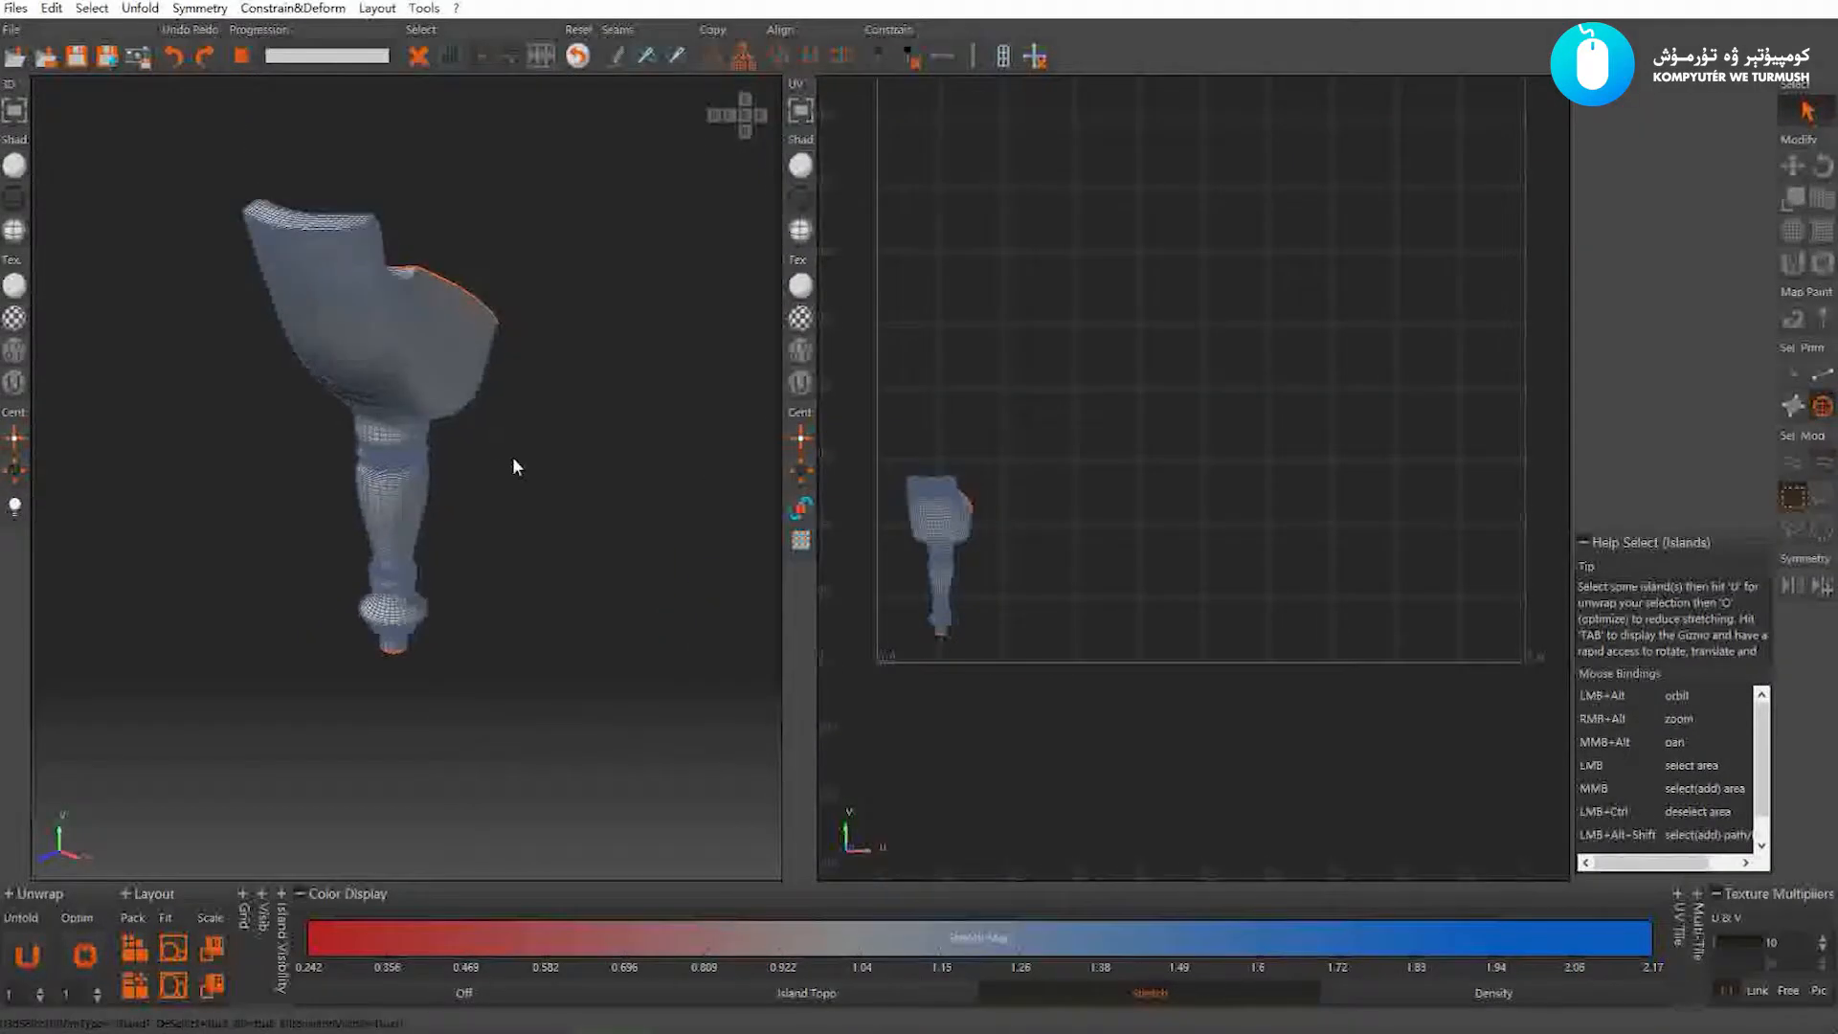
key("f")
Cut the edge loop where the turned leg meets the underside of the cup-shaped holder
mouse_move(488, 431)
left_mouse_down("alt")
mouse_move(316, 411)
mouse_move(459, 414)
mouse_move(534, 454)
mouse_move(316, 386)
mouse_move(484, 456)
left_mouse_up("alt")
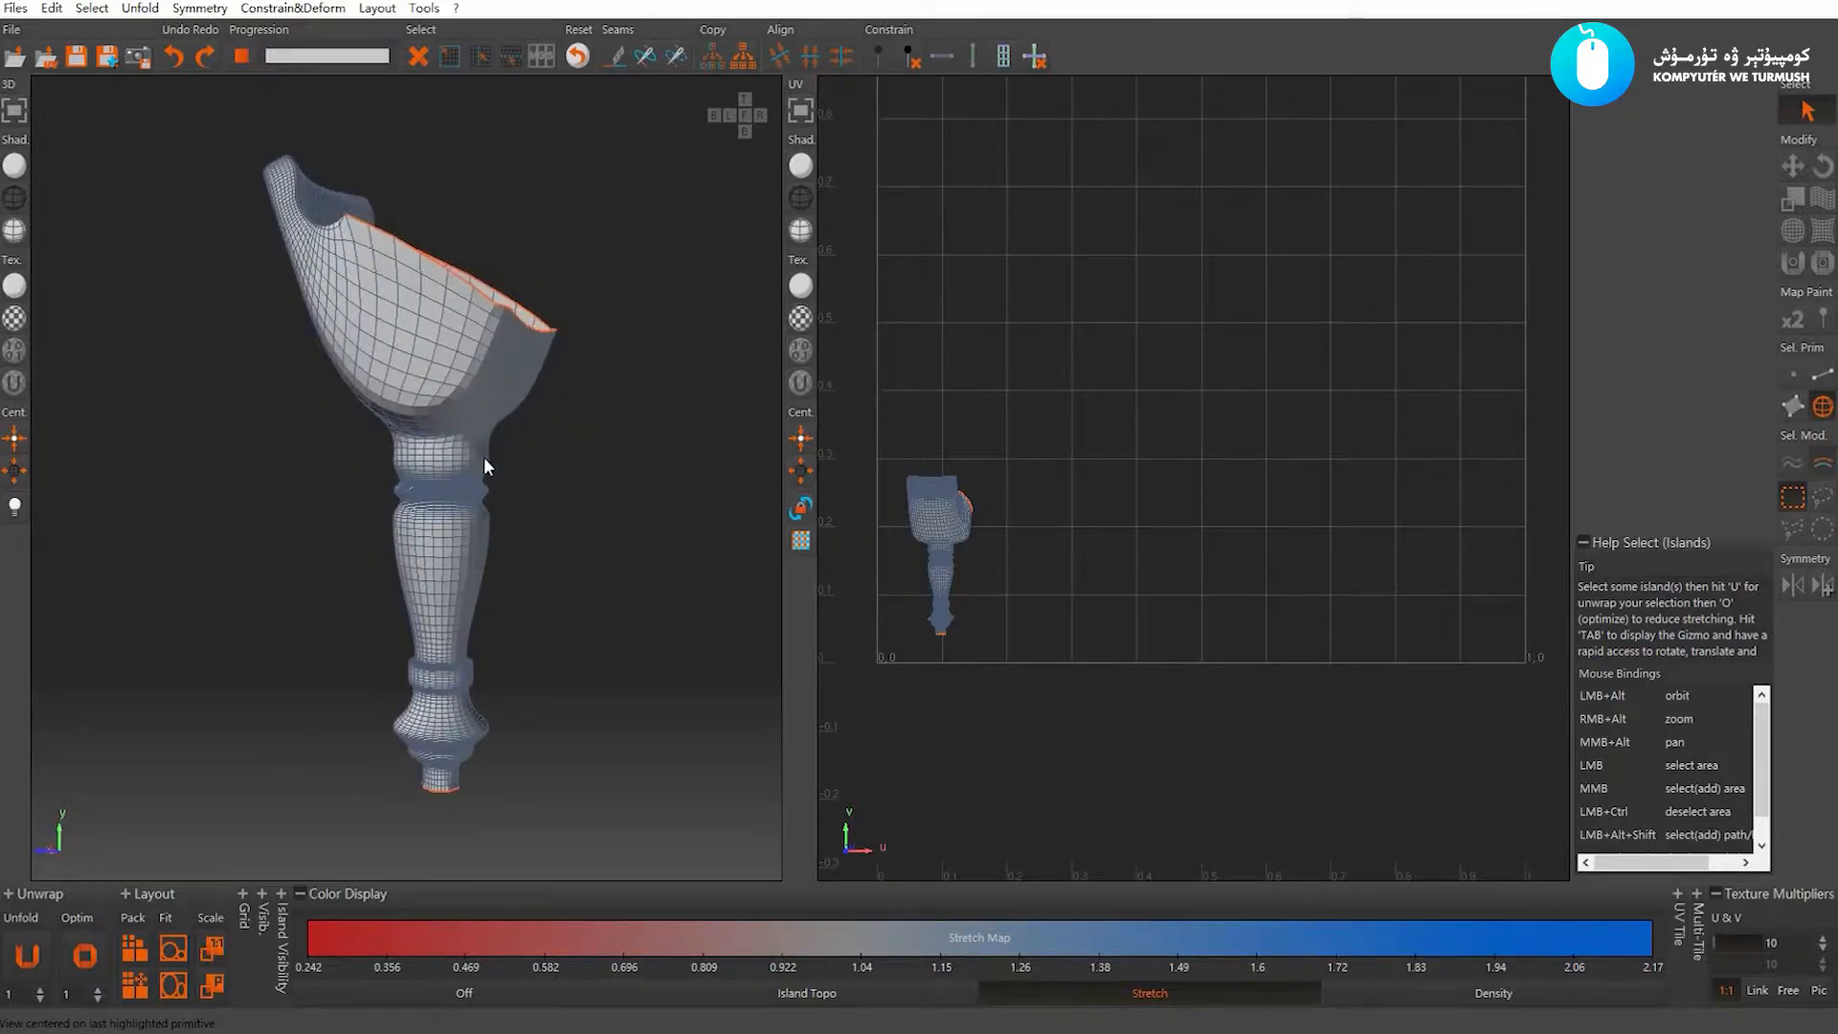
middle_click_drag(484, 455, 491, 376, "alt")
right_click_drag(490, 376, 492, 424, "alt")
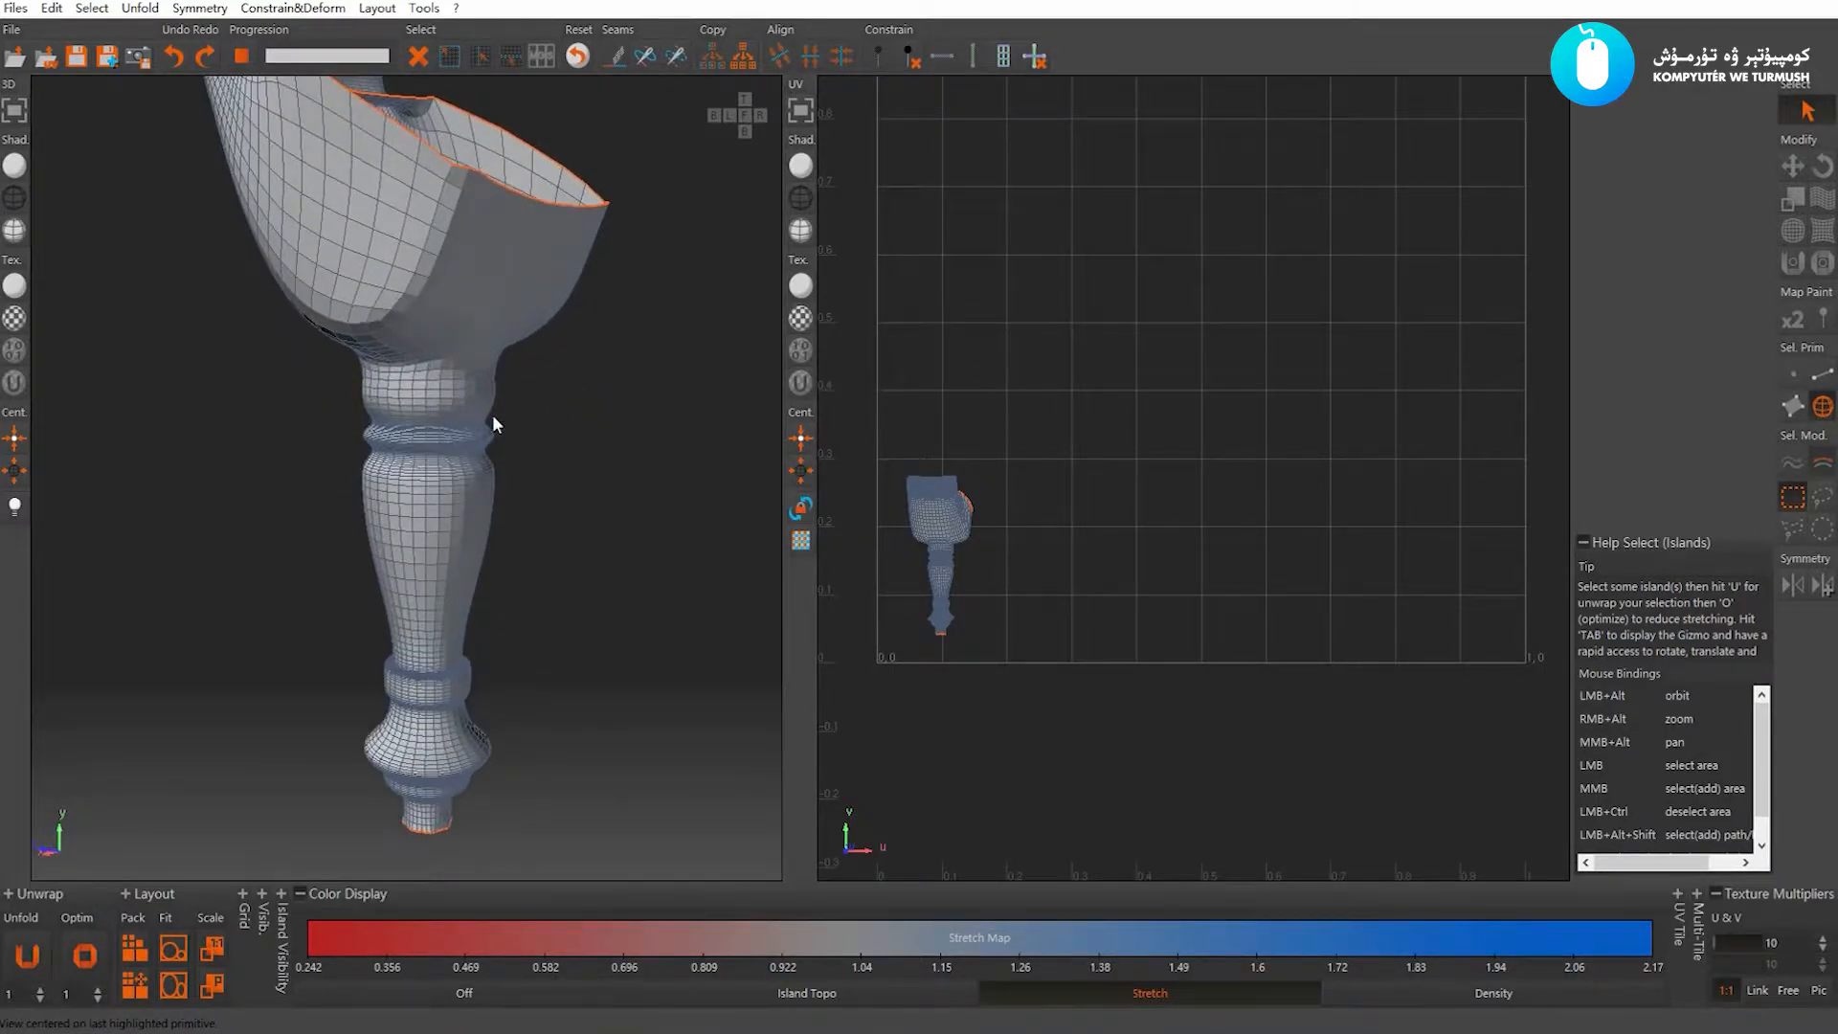
key("F2")
left_click_drag(489, 417, 359, 409, "alt")
right_click_drag(359, 410, 402, 413, "alt")
left_click_drag(402, 413, 448, 410, "alt")
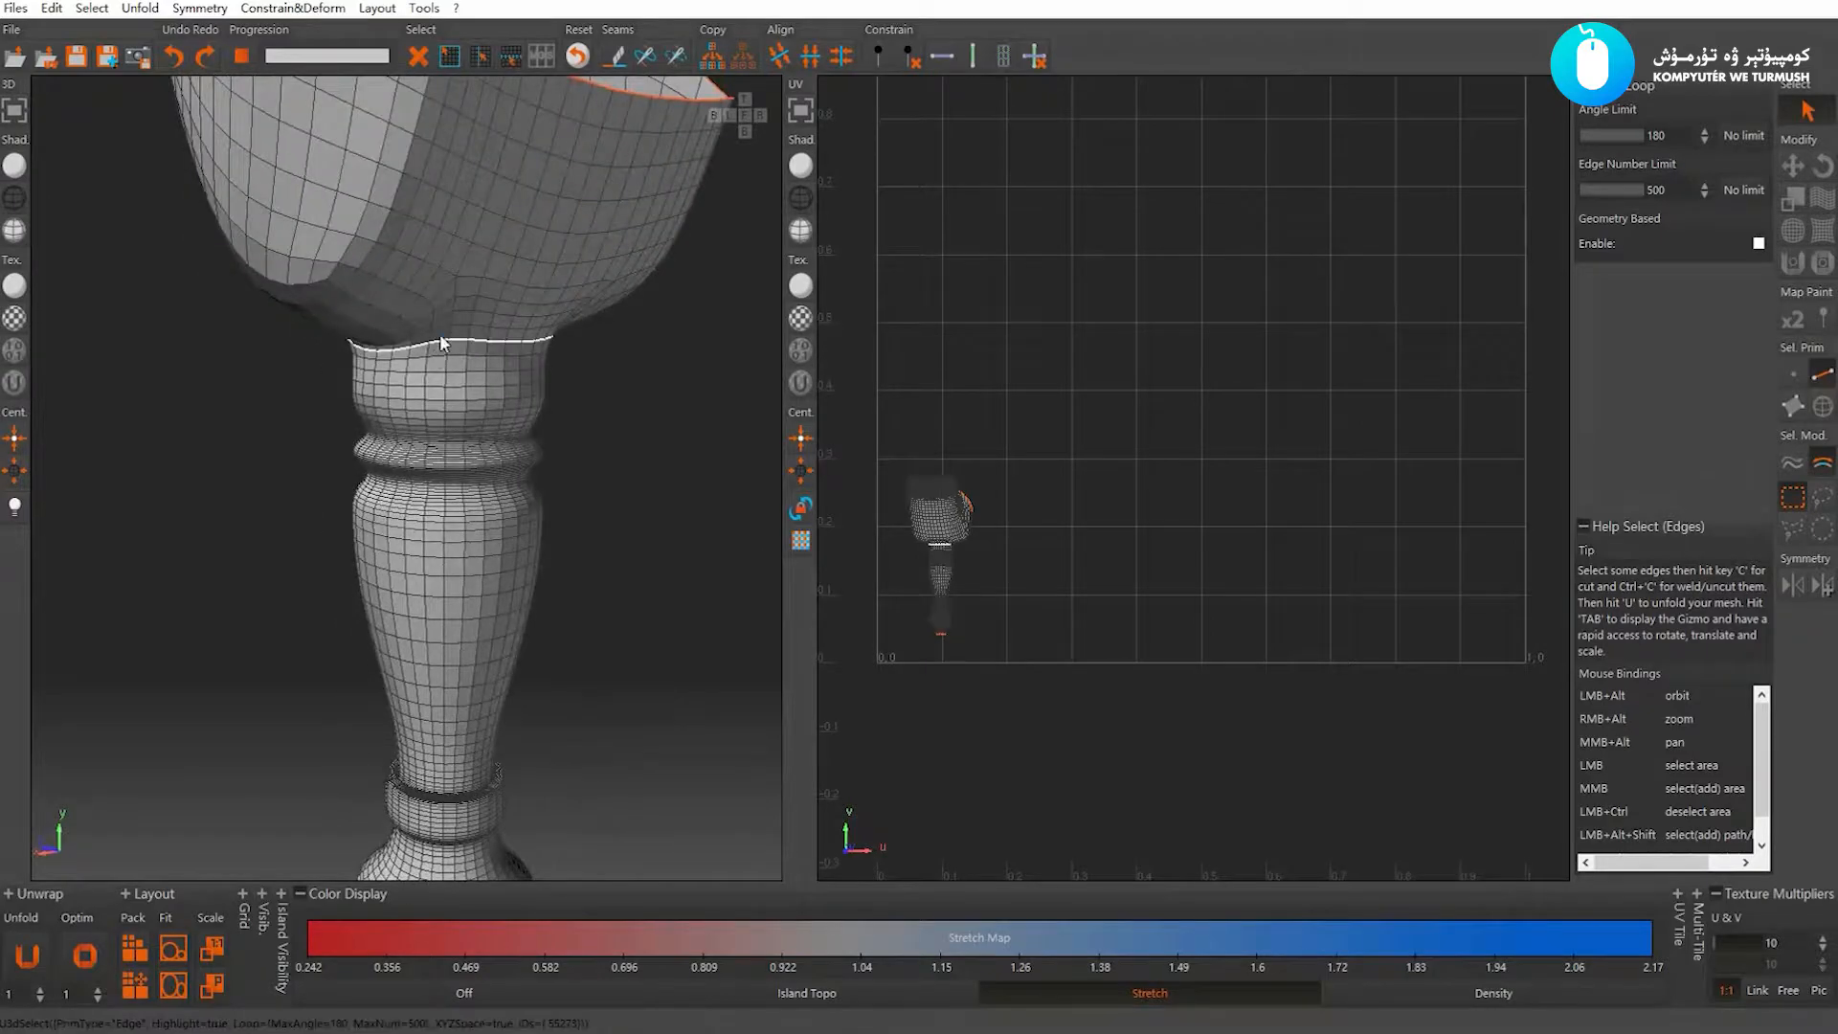
left_click(454, 342)
key("c")
Cut a lengthwise seam down the turned leg from the neck cut to its bottom opening
left_click_drag(490, 456, 388, 482, "alt")
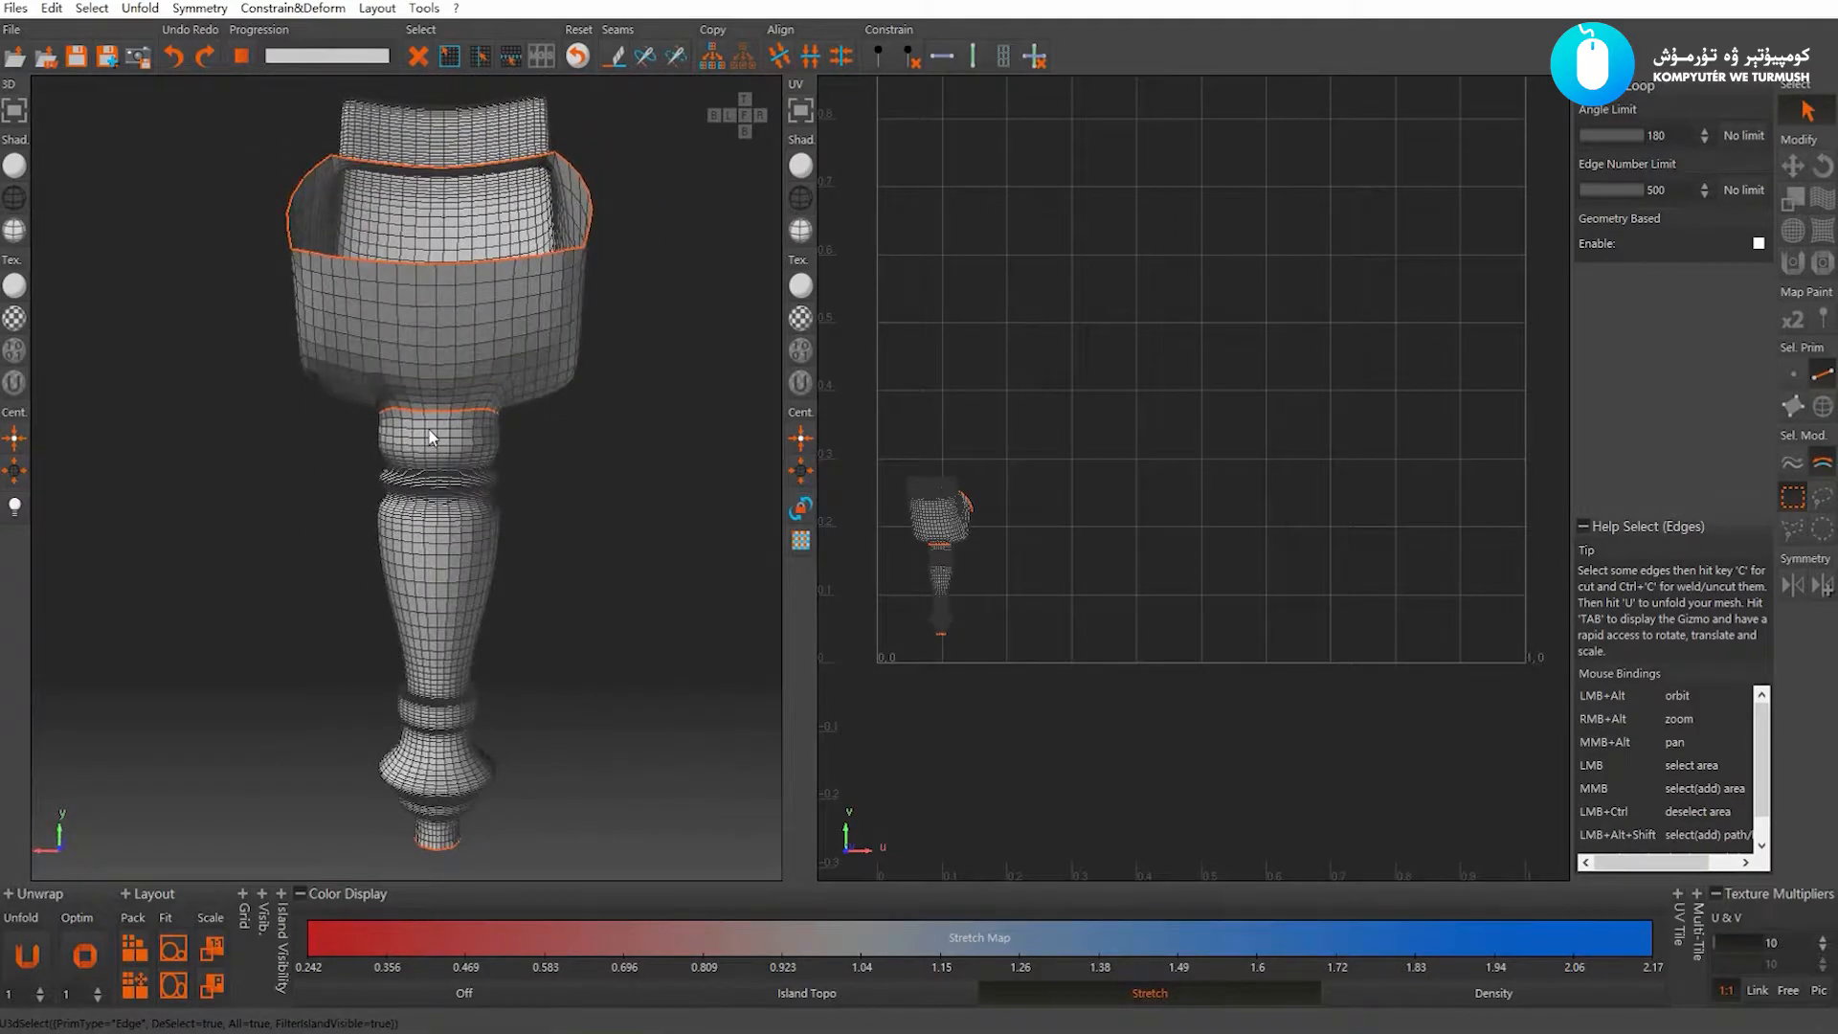
left_click_drag(340, 511, 439, 487, "alt")
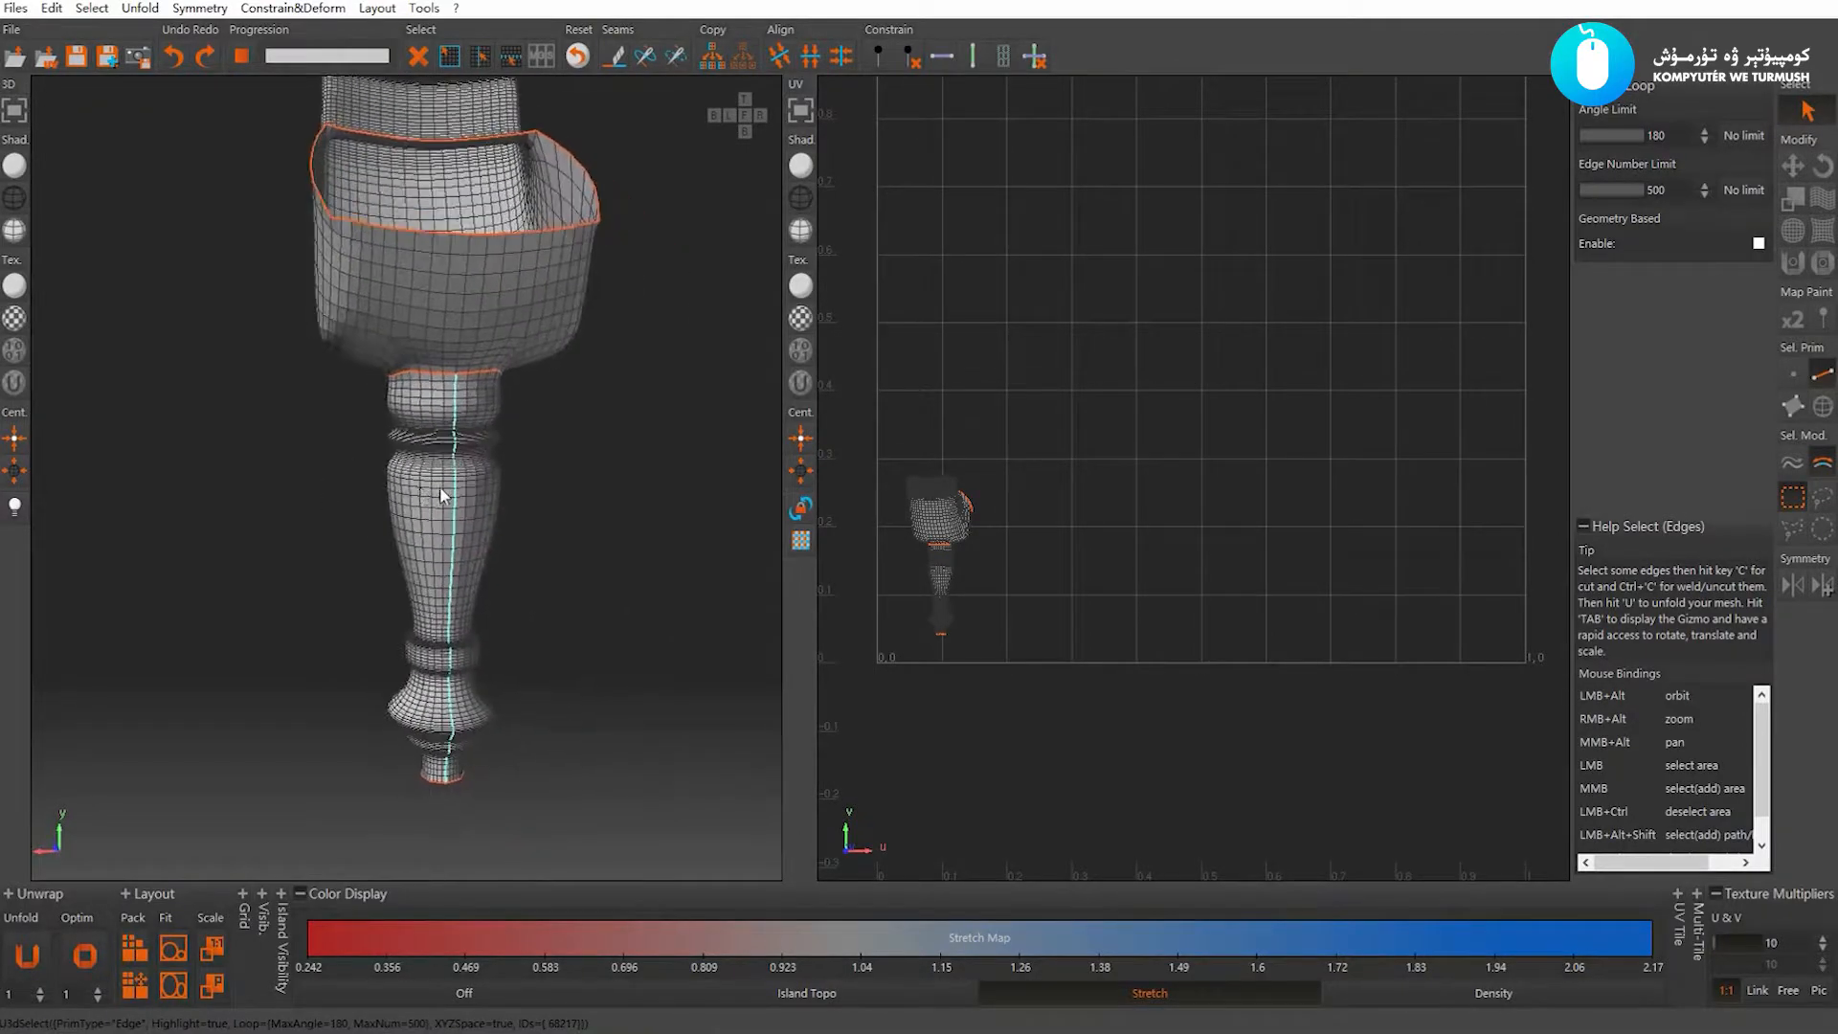
right_click_drag(439, 487, 423, 496, "alt")
middle_click_drag(423, 496, 427, 464, "alt")
right_click_drag(427, 463, 429, 473, "alt")
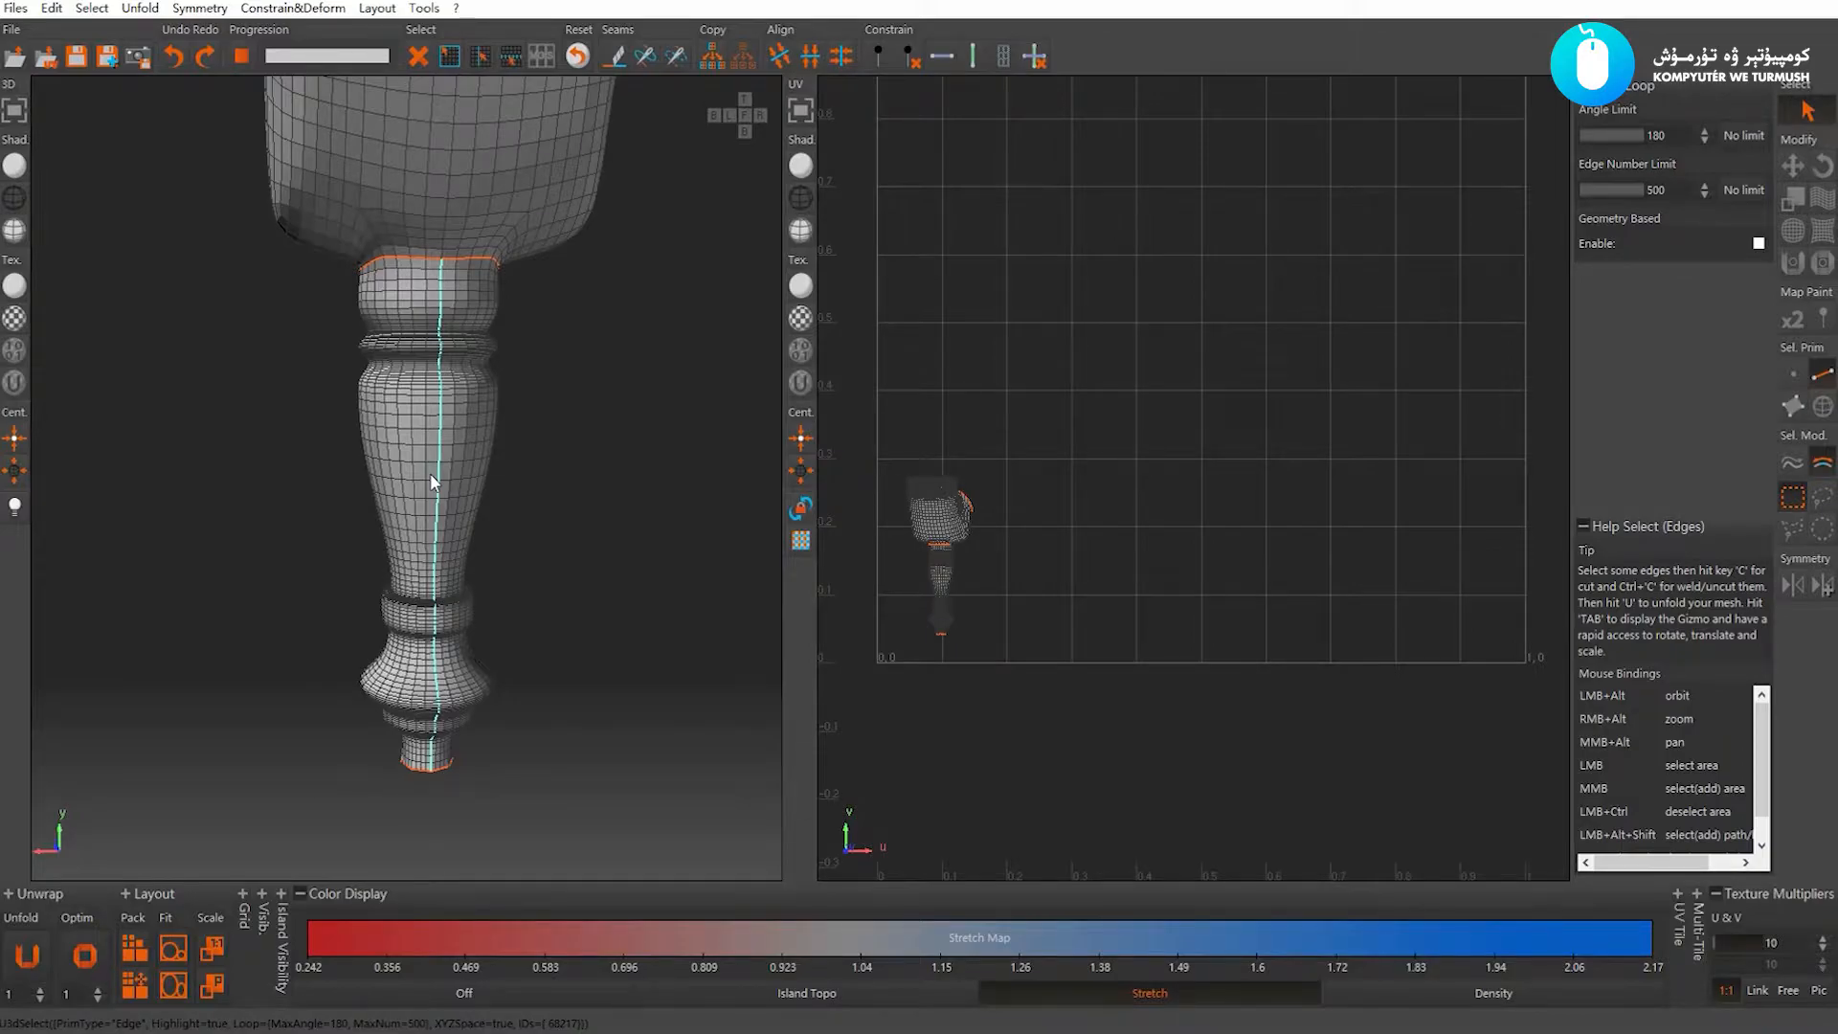
key("c")
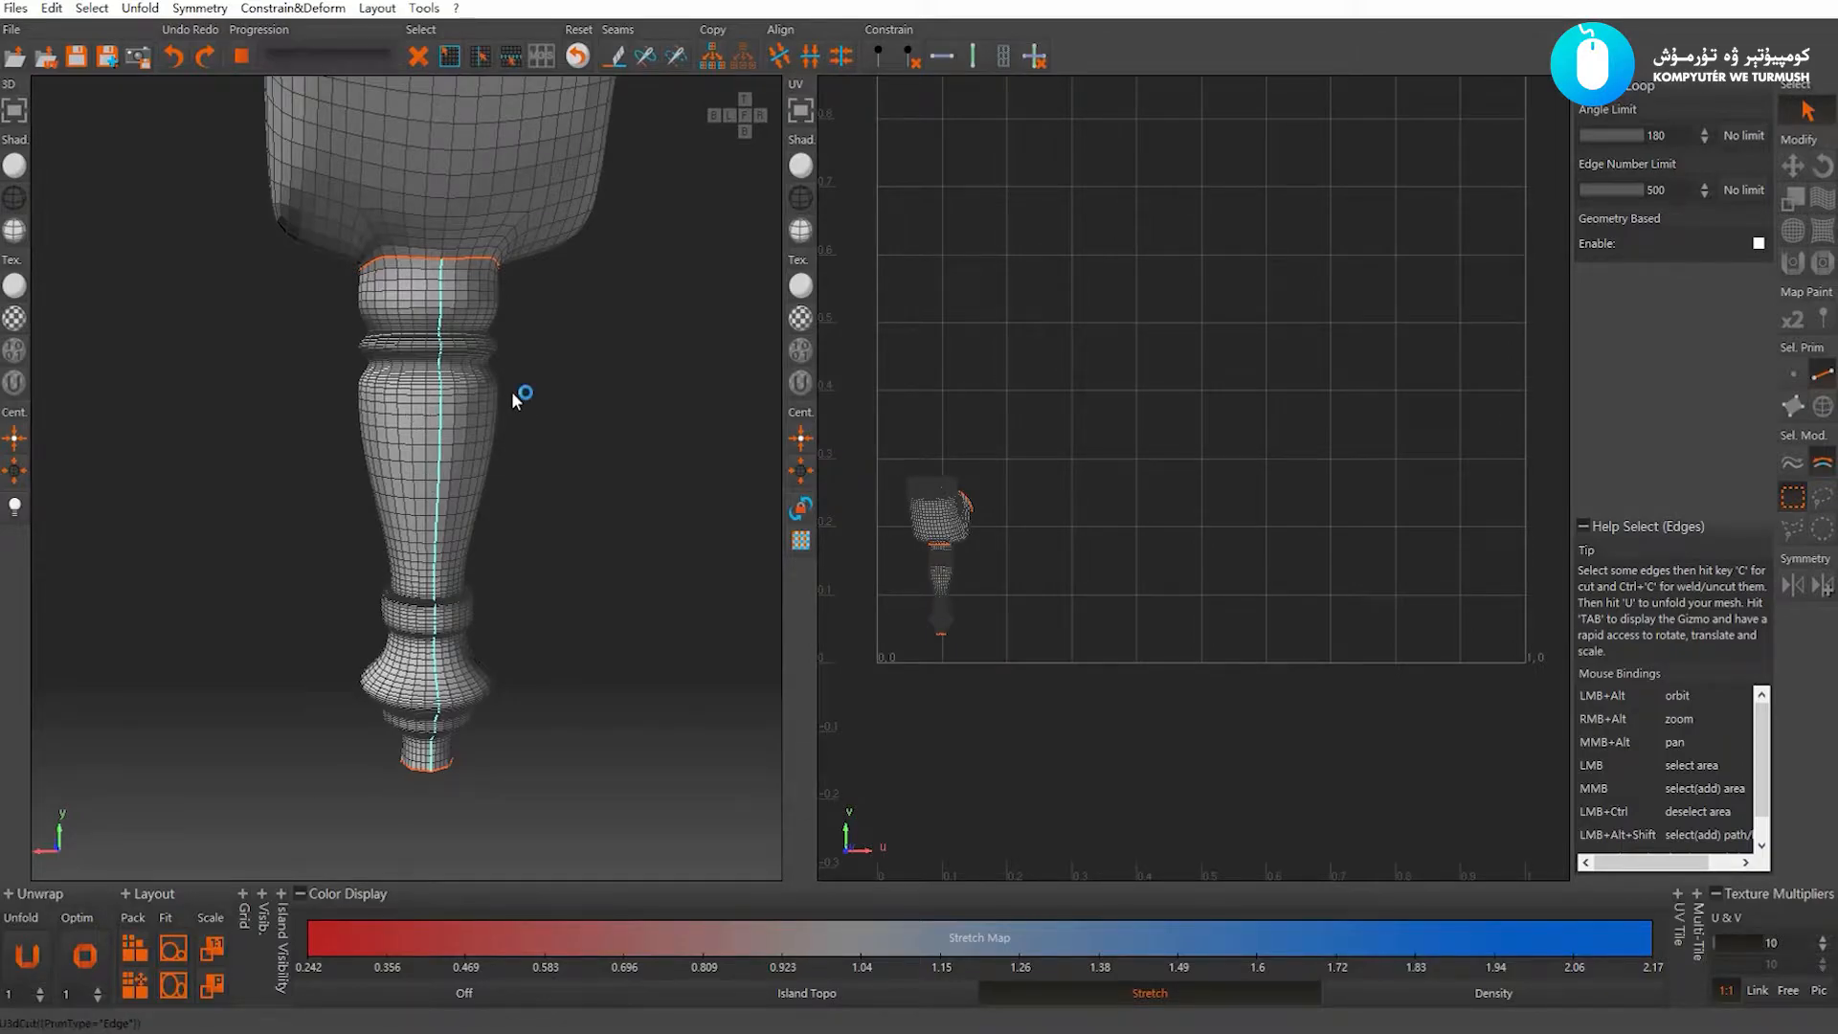
Cut the edge loops along both side edges of the raised back lip down to the cup's rim
left_click(511, 393)
right_click_drag(510, 393, 447, 191, "alt")
middle_click_drag(446, 191, 422, 306, "alt")
right_click_drag(422, 307, 479, 354, "alt")
left_click_drag(478, 354, 469, 312, "alt")
right_click_drag(468, 312, 382, 409, "alt")
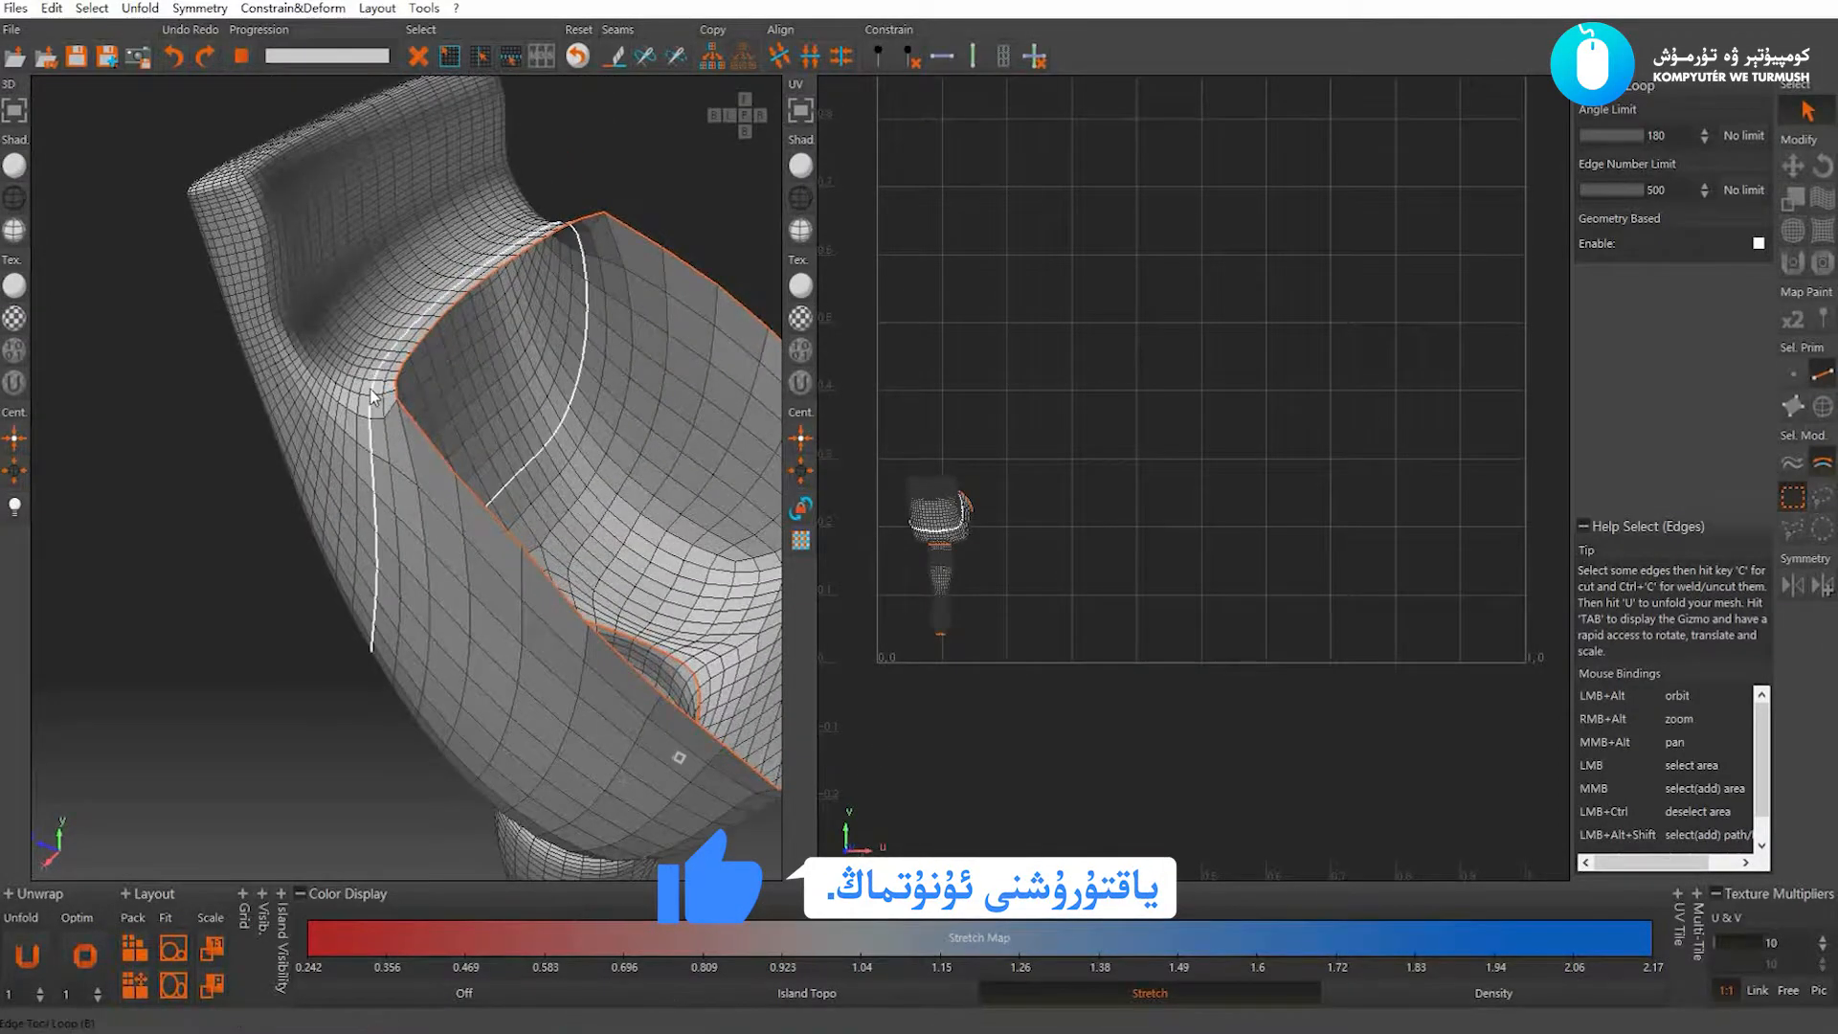
left_click(379, 427)
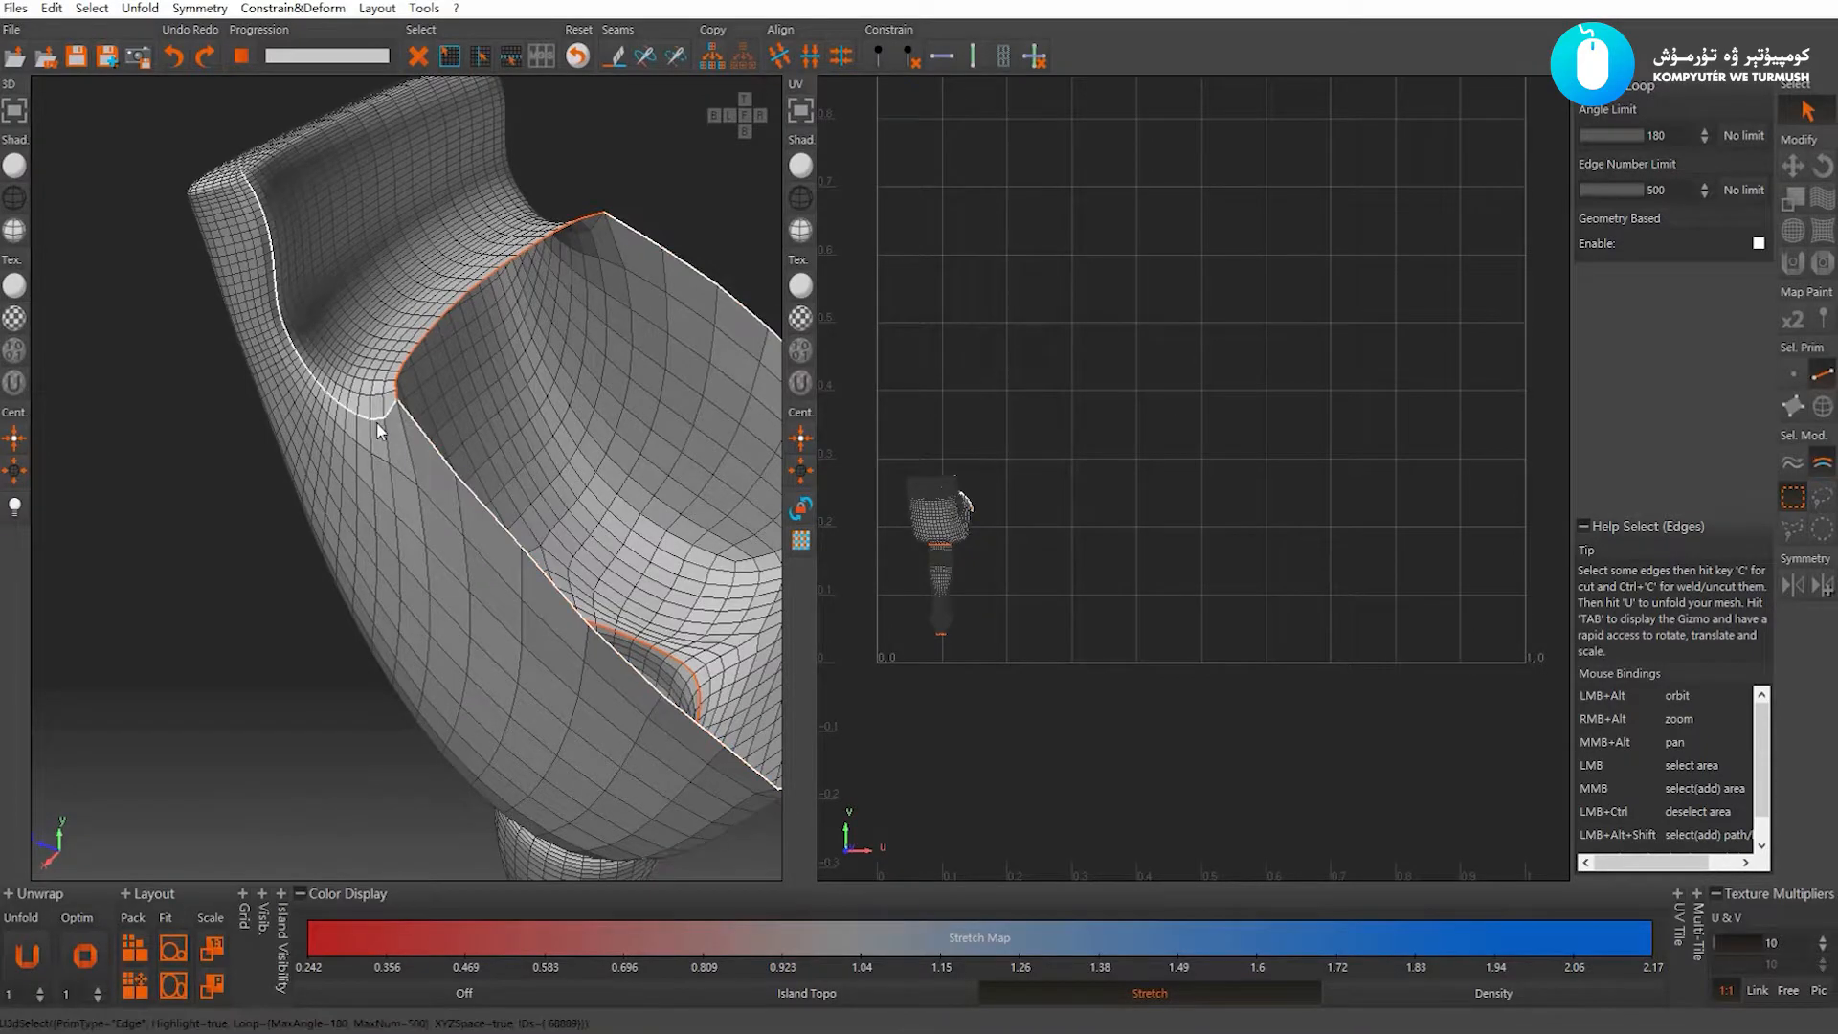
left_click(379, 427)
left_click_drag(549, 375, 444, 514, "alt")
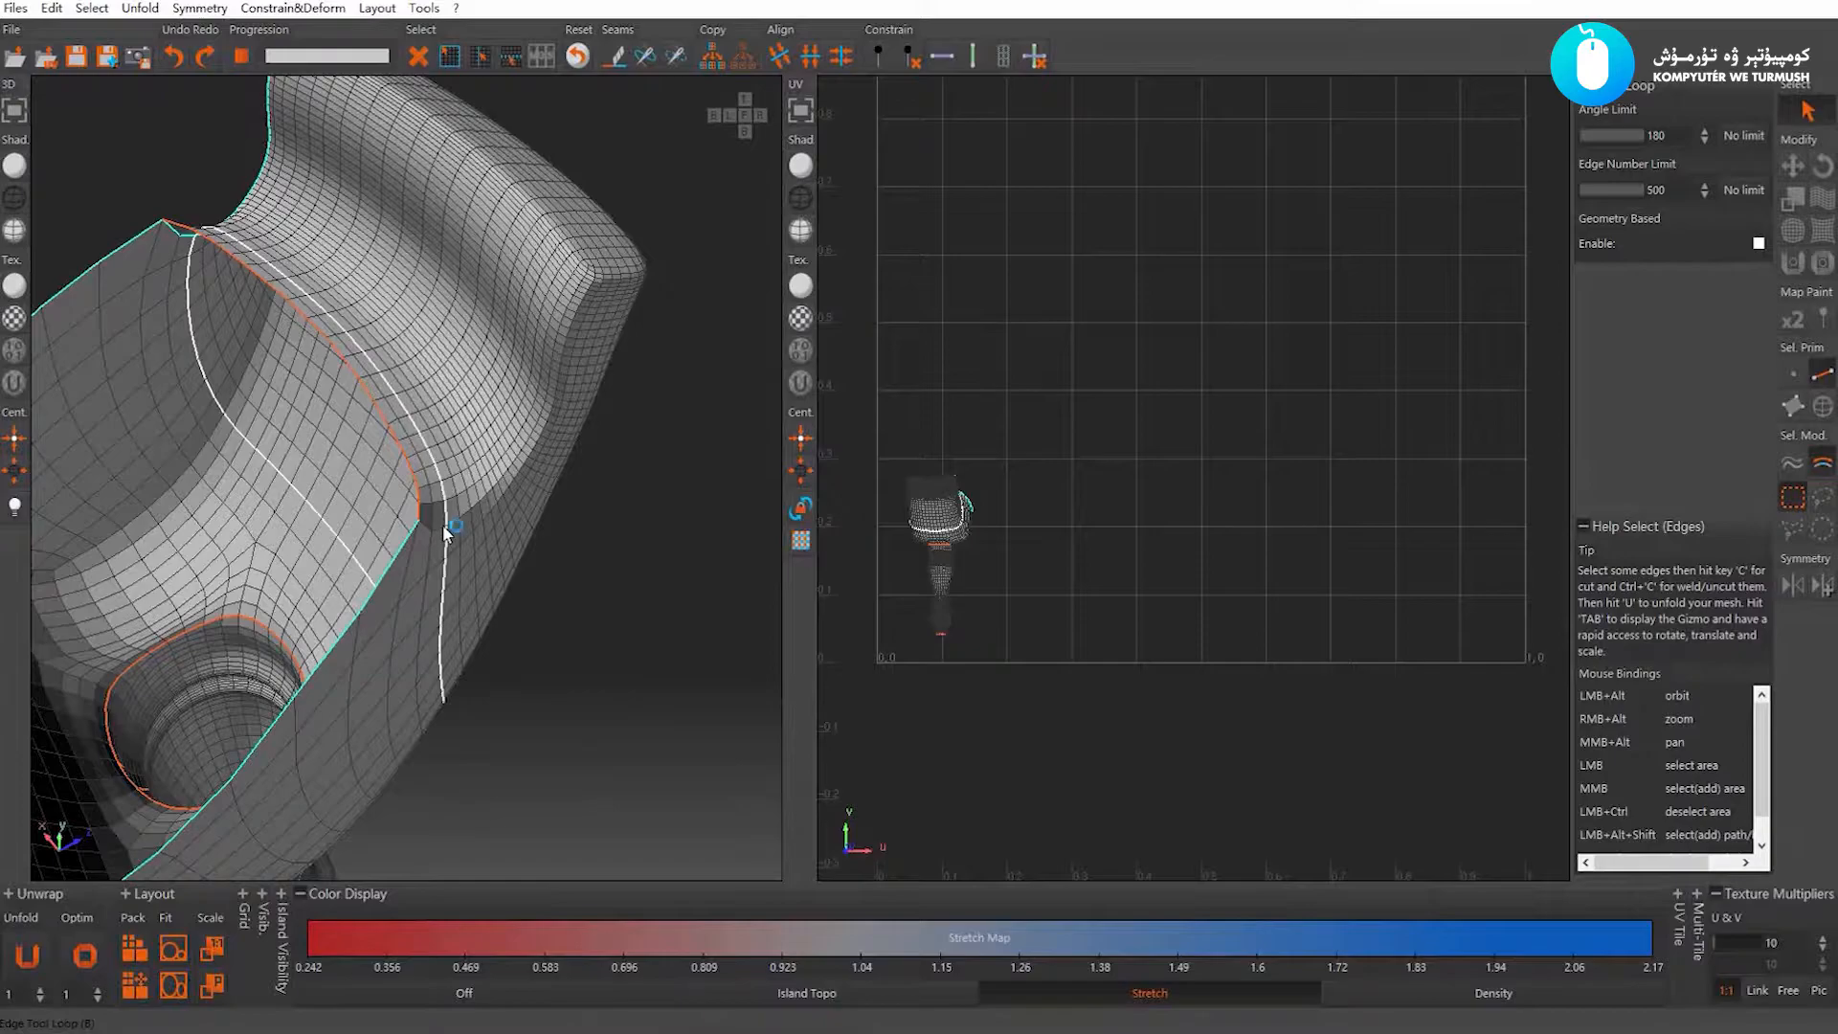
left_click(442, 525)
key("c")
left_click_drag(484, 481, 461, 452, "alt")
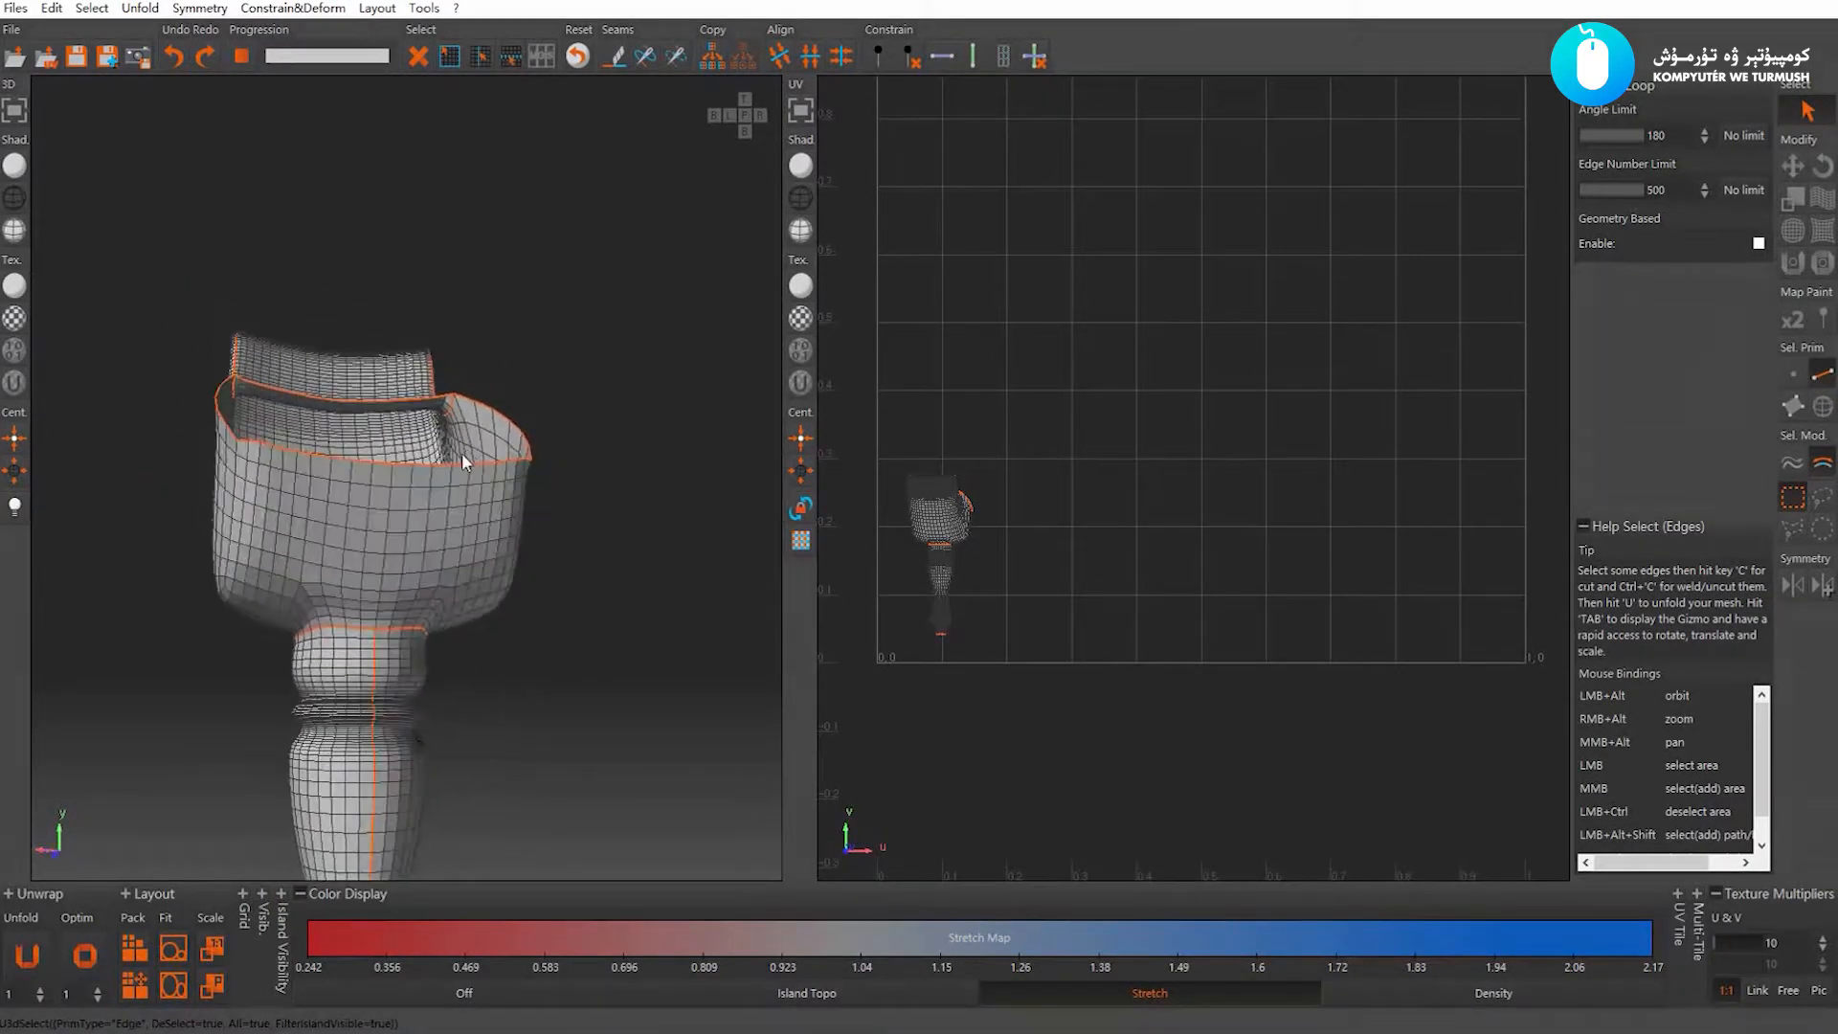
Cut a vertical seam on the cup from its rim down to the neck cut, in line with the leg's lengthwise seam
left_click(389, 525)
left_click_drag(390, 525, 323, 487, "alt")
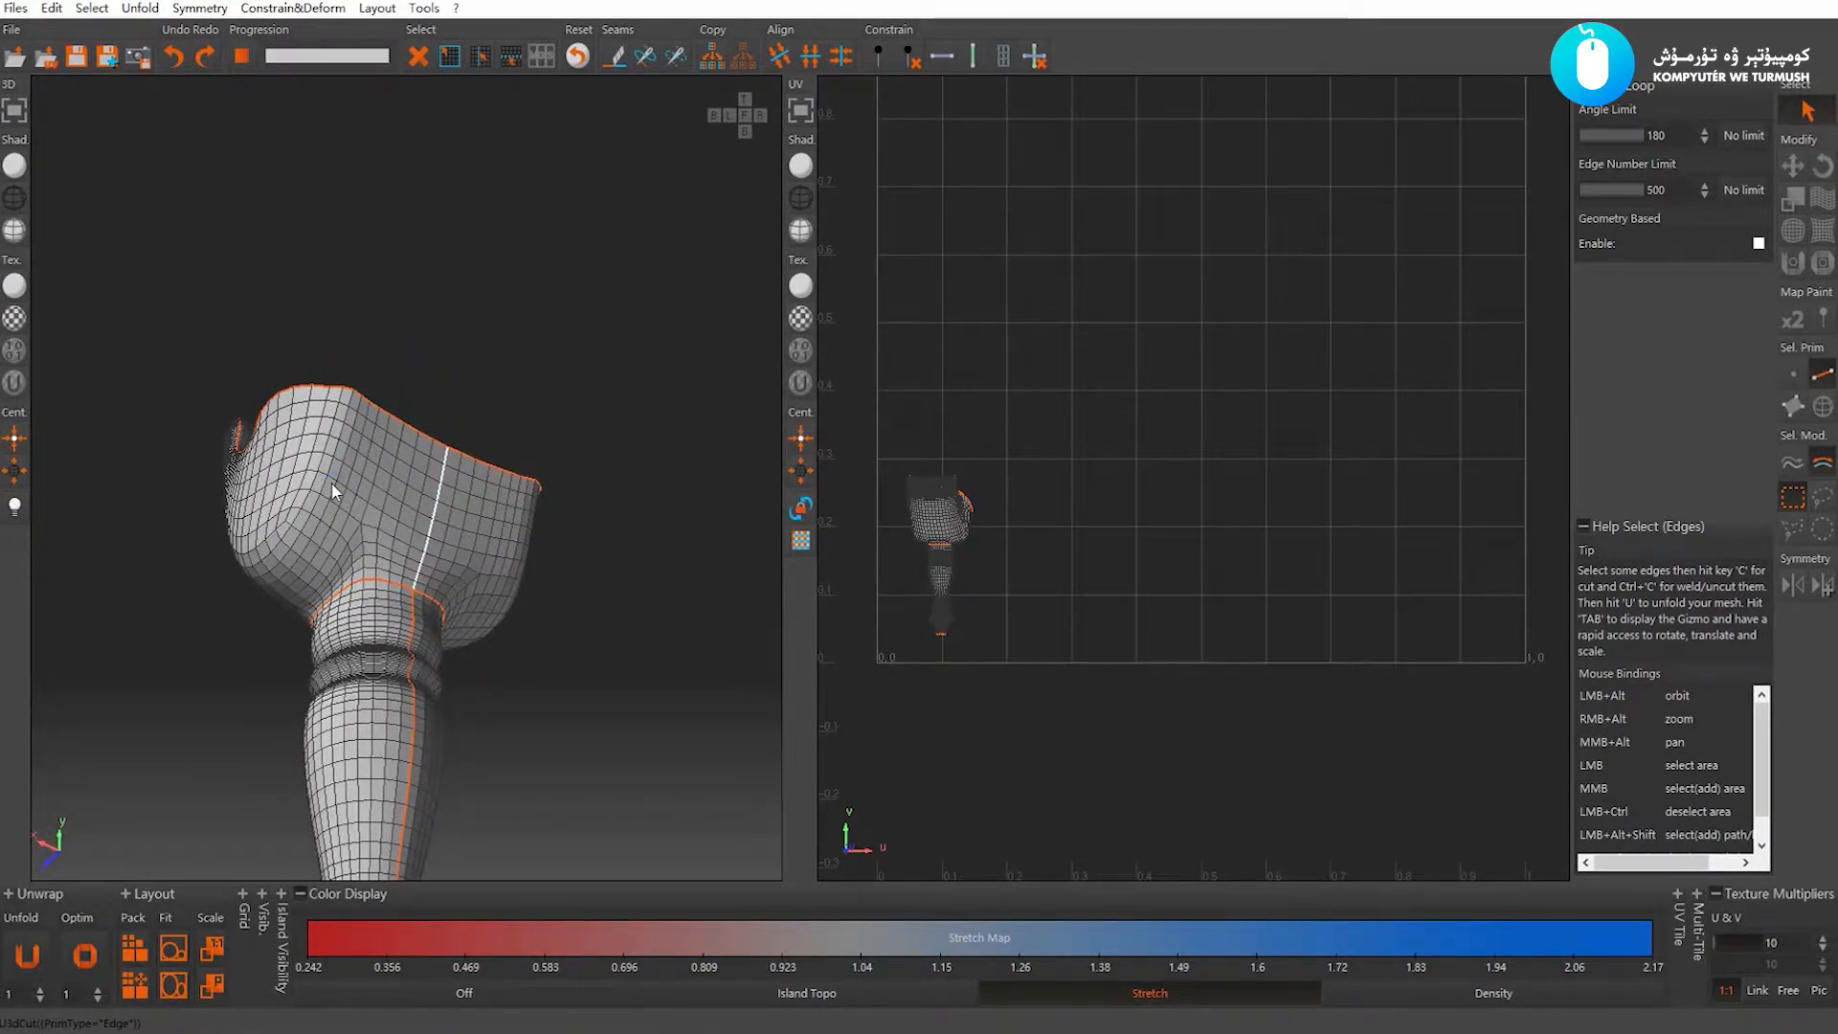
left_click(354, 523)
middle_click_drag(389, 492, 410, 393, "alt")
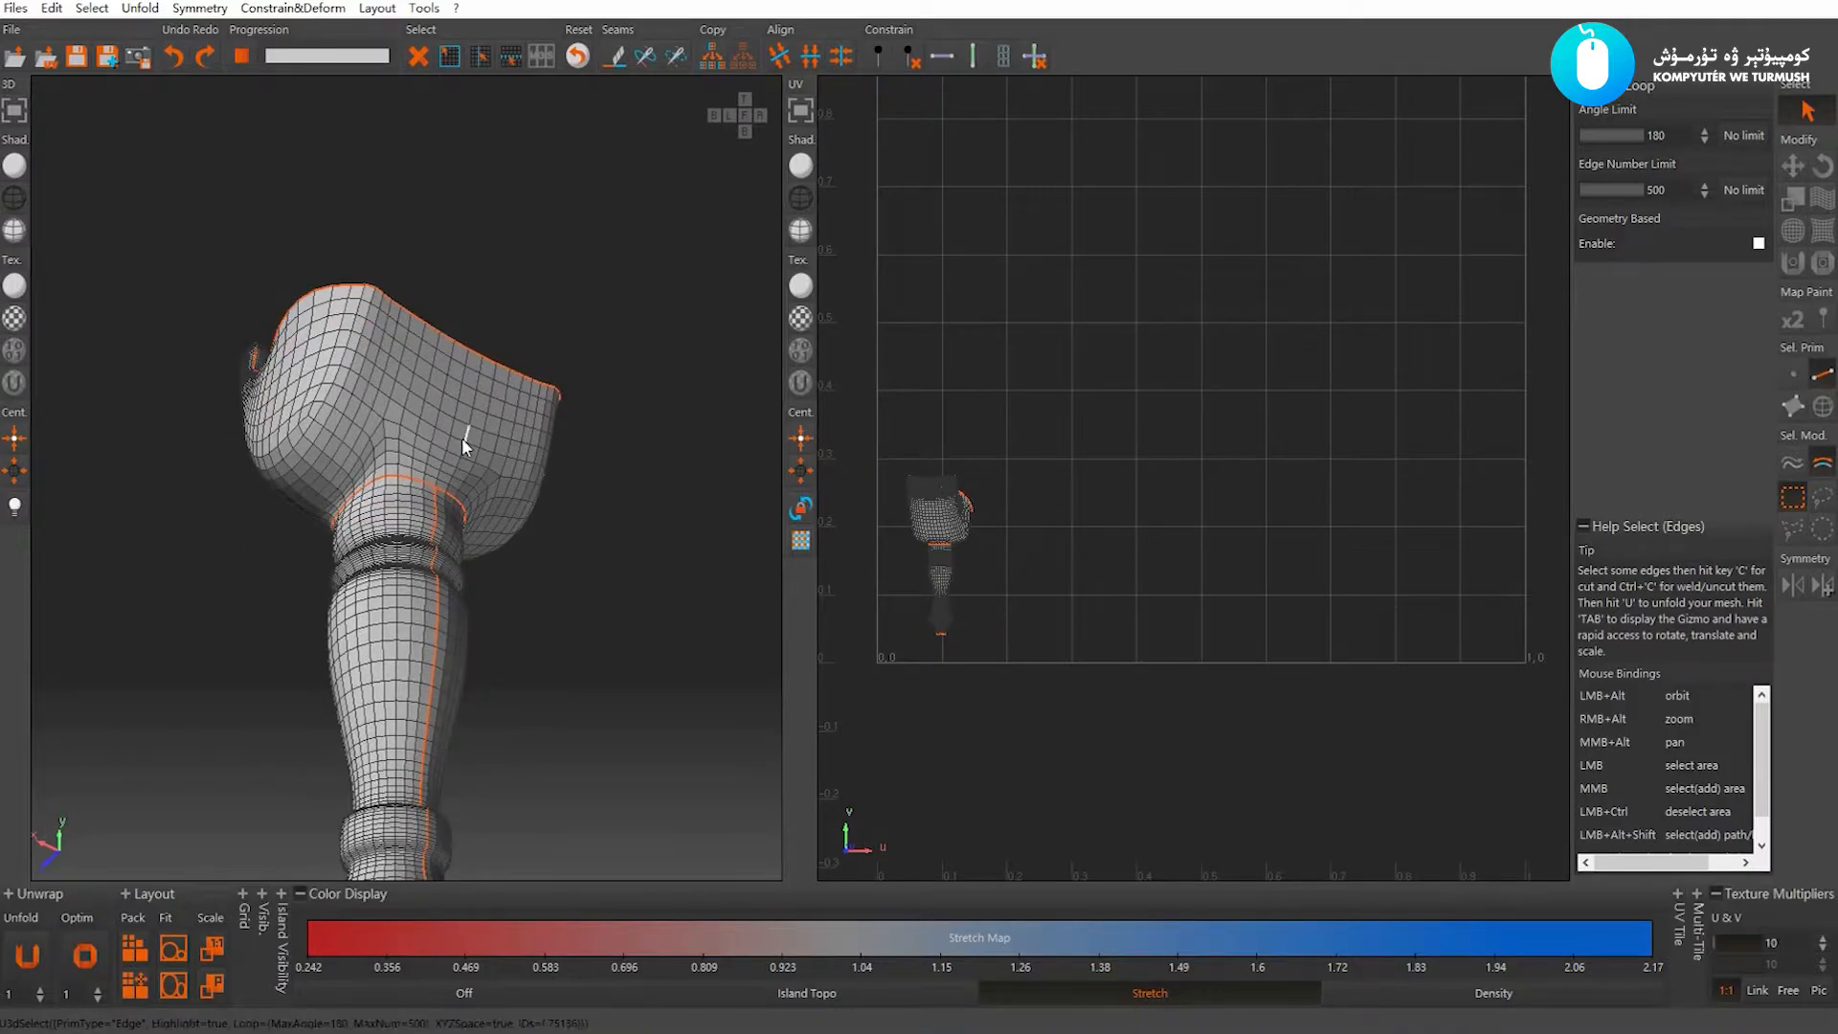
key("c")
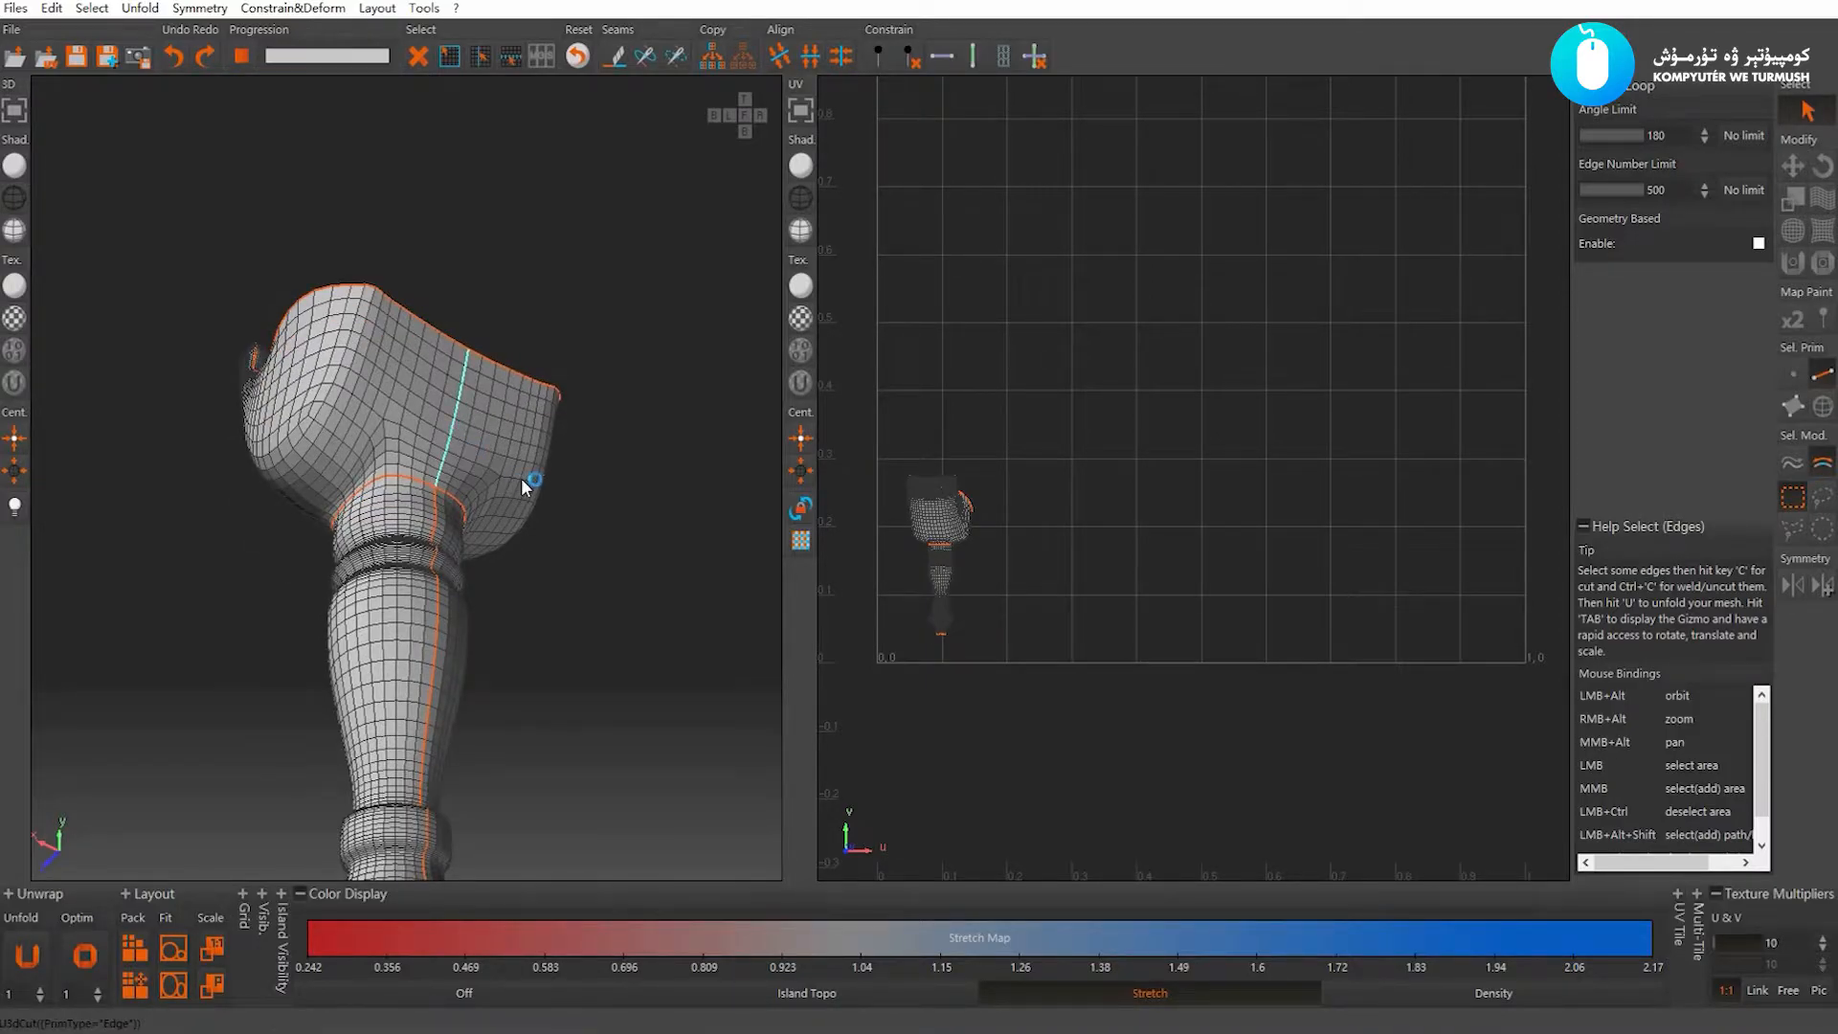
left_click_drag(525, 454, 525, 463, "alt")
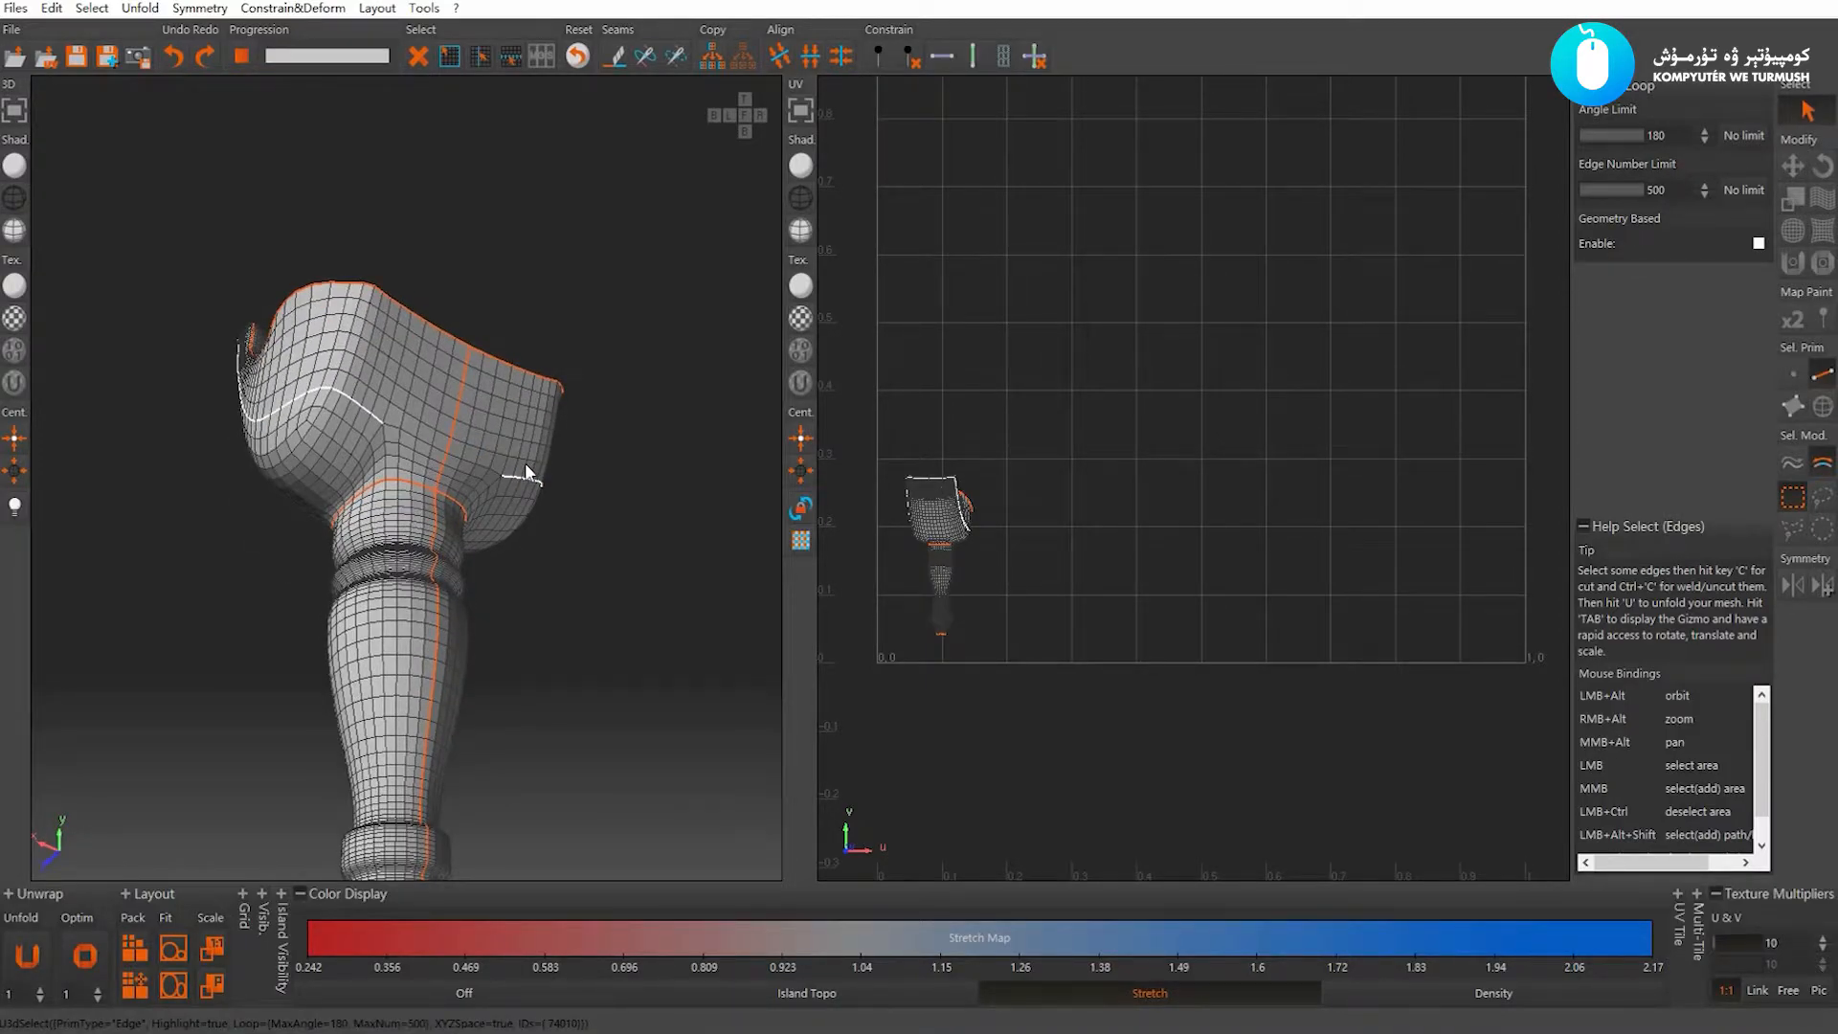
Unfold and pack the cup and leg islands, and check the stretch colours around the model
key("u")
key("p")
left_click(1191, 461)
middle_click_drag(1194, 462, 1191, 490, "alt")
left_click_drag(343, 483, 350, 613, "alt")
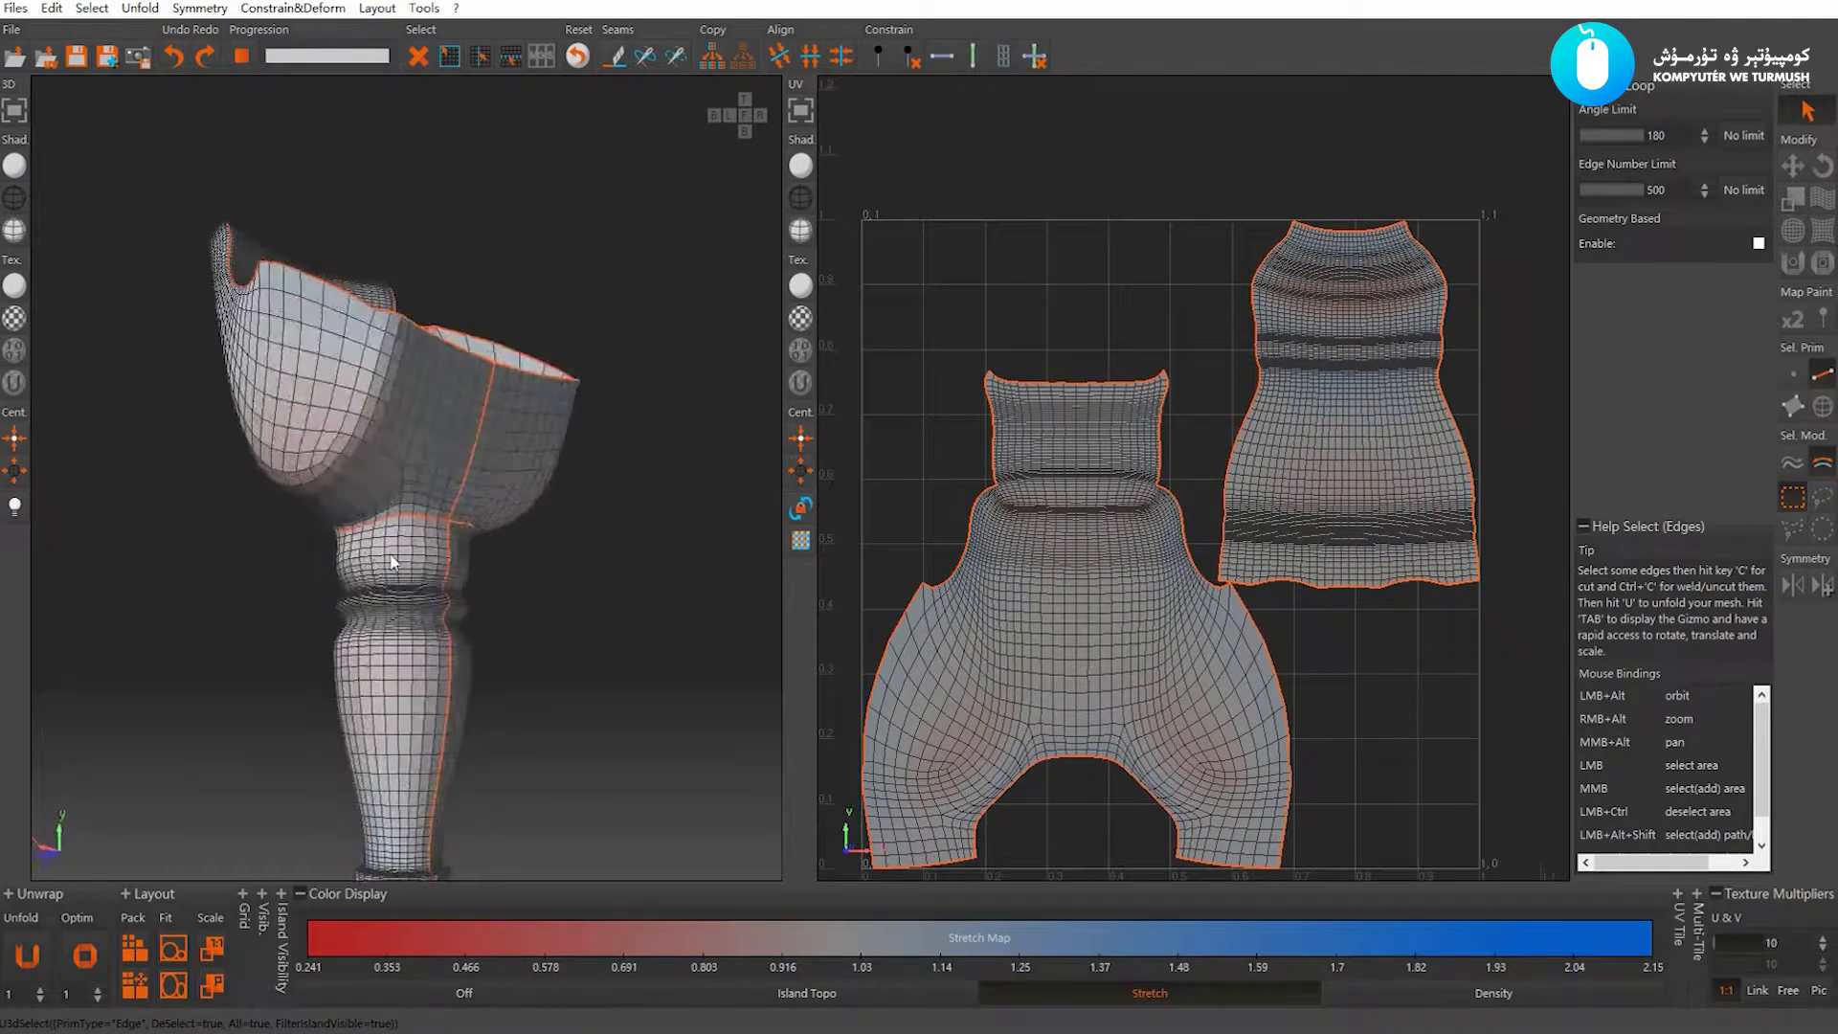
middle_click_drag(351, 613, 427, 459, "alt")
left_click_drag(427, 455, 485, 364, "alt")
middle_click_drag(484, 364, 506, 435, "alt")
left_click_drag(506, 434, 496, 440, "alt")
middle_click_drag(496, 441, 481, 416, "alt")
left_click_drag(480, 417, 572, 500, "alt")
Cut short diagonal seams into the cup's island from both corners where the back lip joins it
scroll(1061, 504, "up", 5)
scroll(1063, 512, "up", 8)
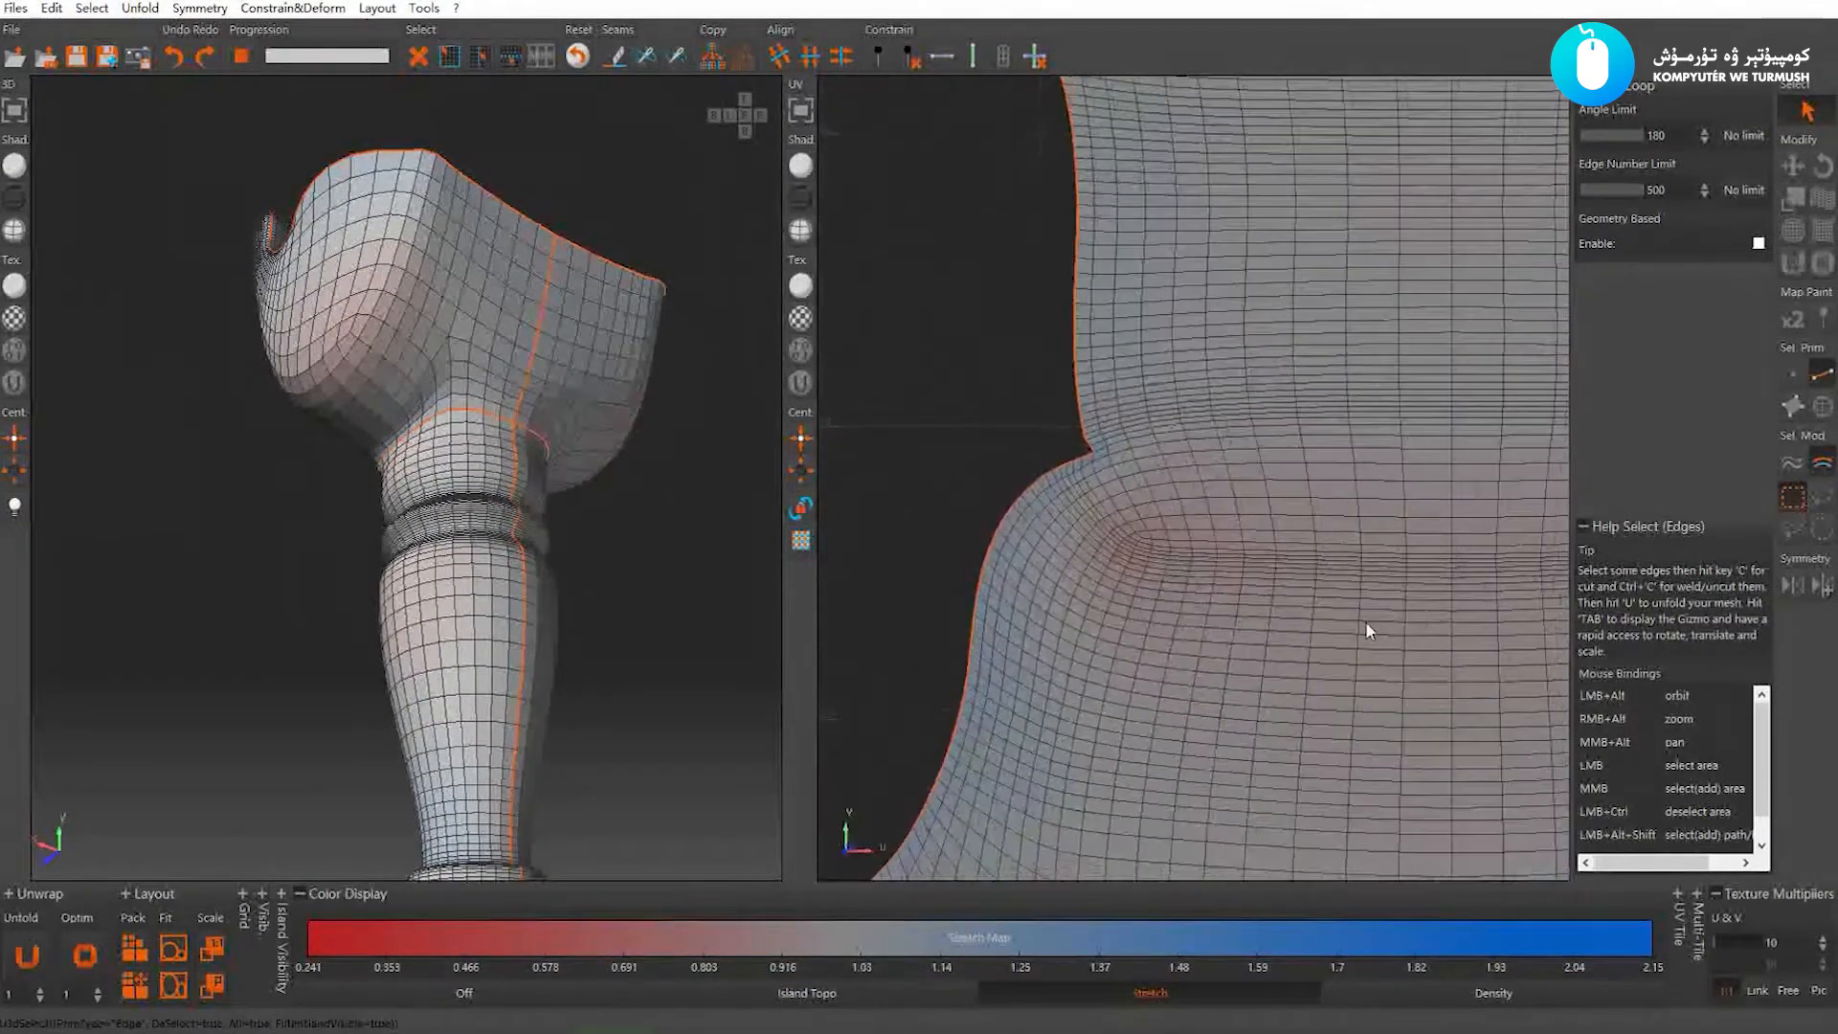
left_click(1088, 505)
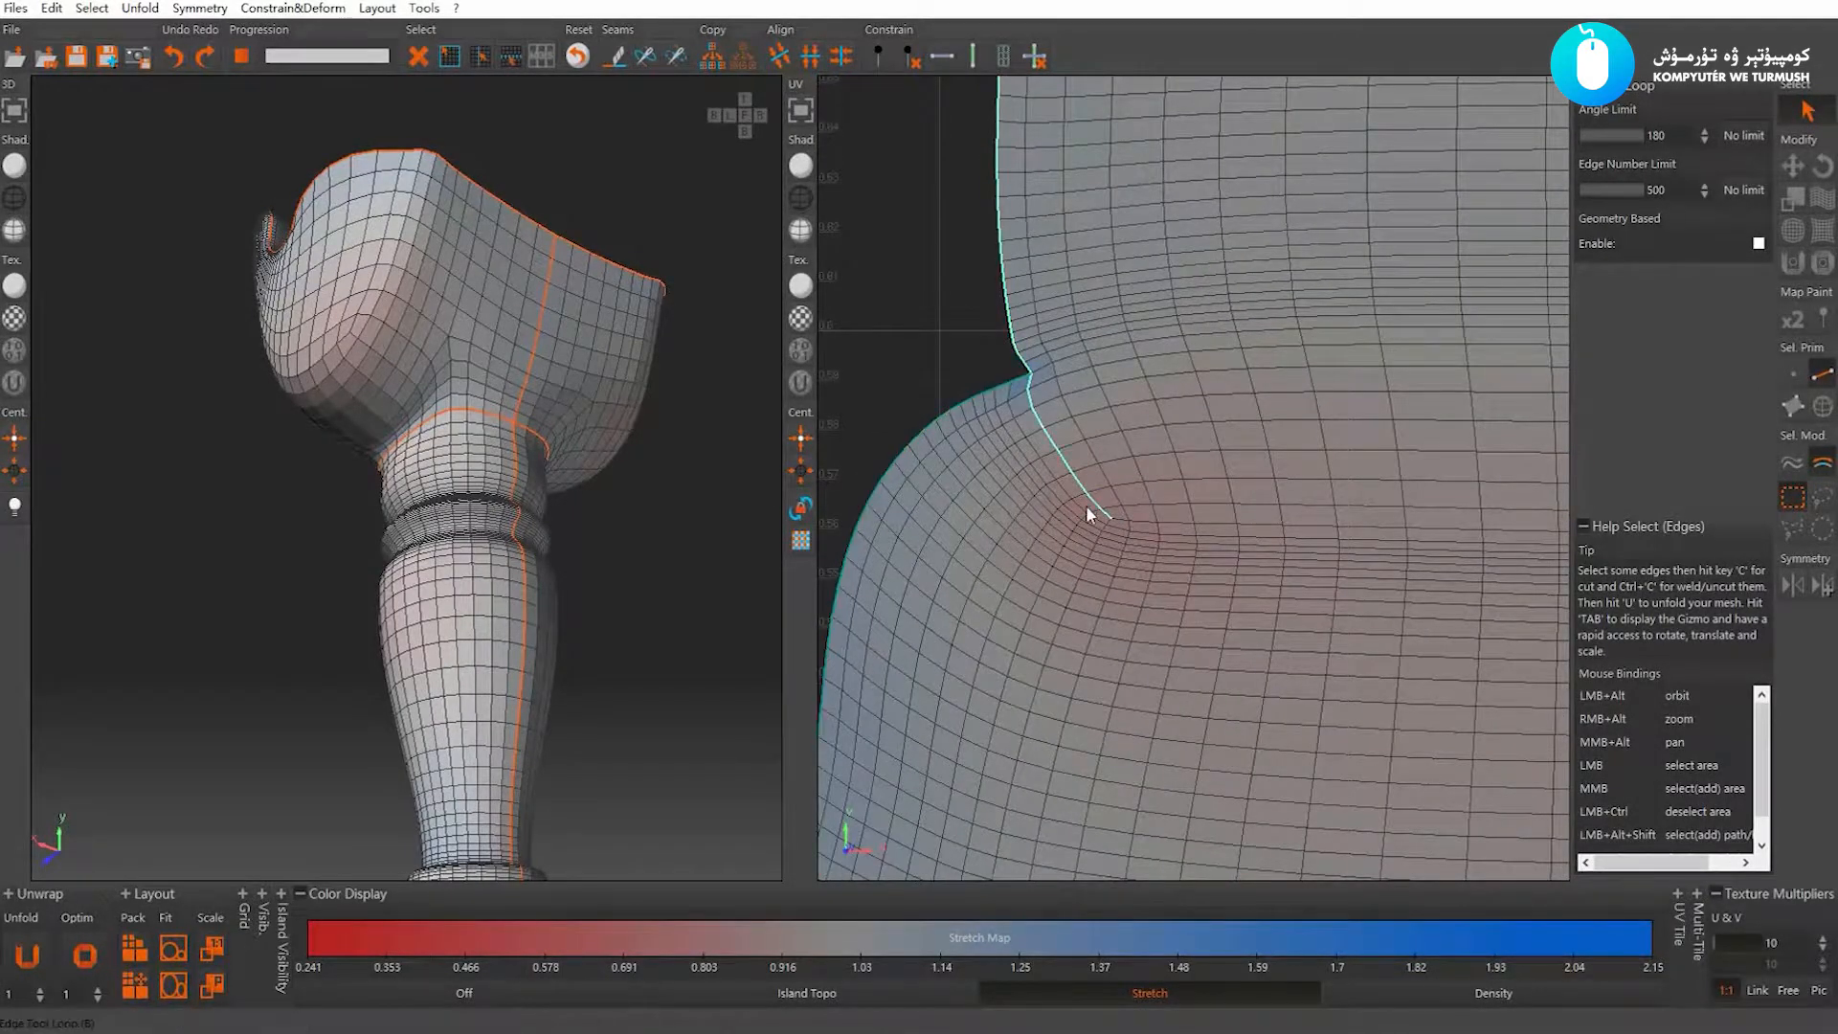
scroll(1200, 572, "down", 3)
scroll(375, 582, "up", 5)
left_click_drag(376, 582, 247, 458, "alt")
scroll(505, 641, "down", 5)
right_click_drag(248, 461, 446, 478, "alt")
left_click_drag(447, 478, 340, 464, "alt")
scroll(1197, 518, "down", 1)
middle_click_drag(1532, 507, 1063, 457, "alt")
left_click(1272, 421)
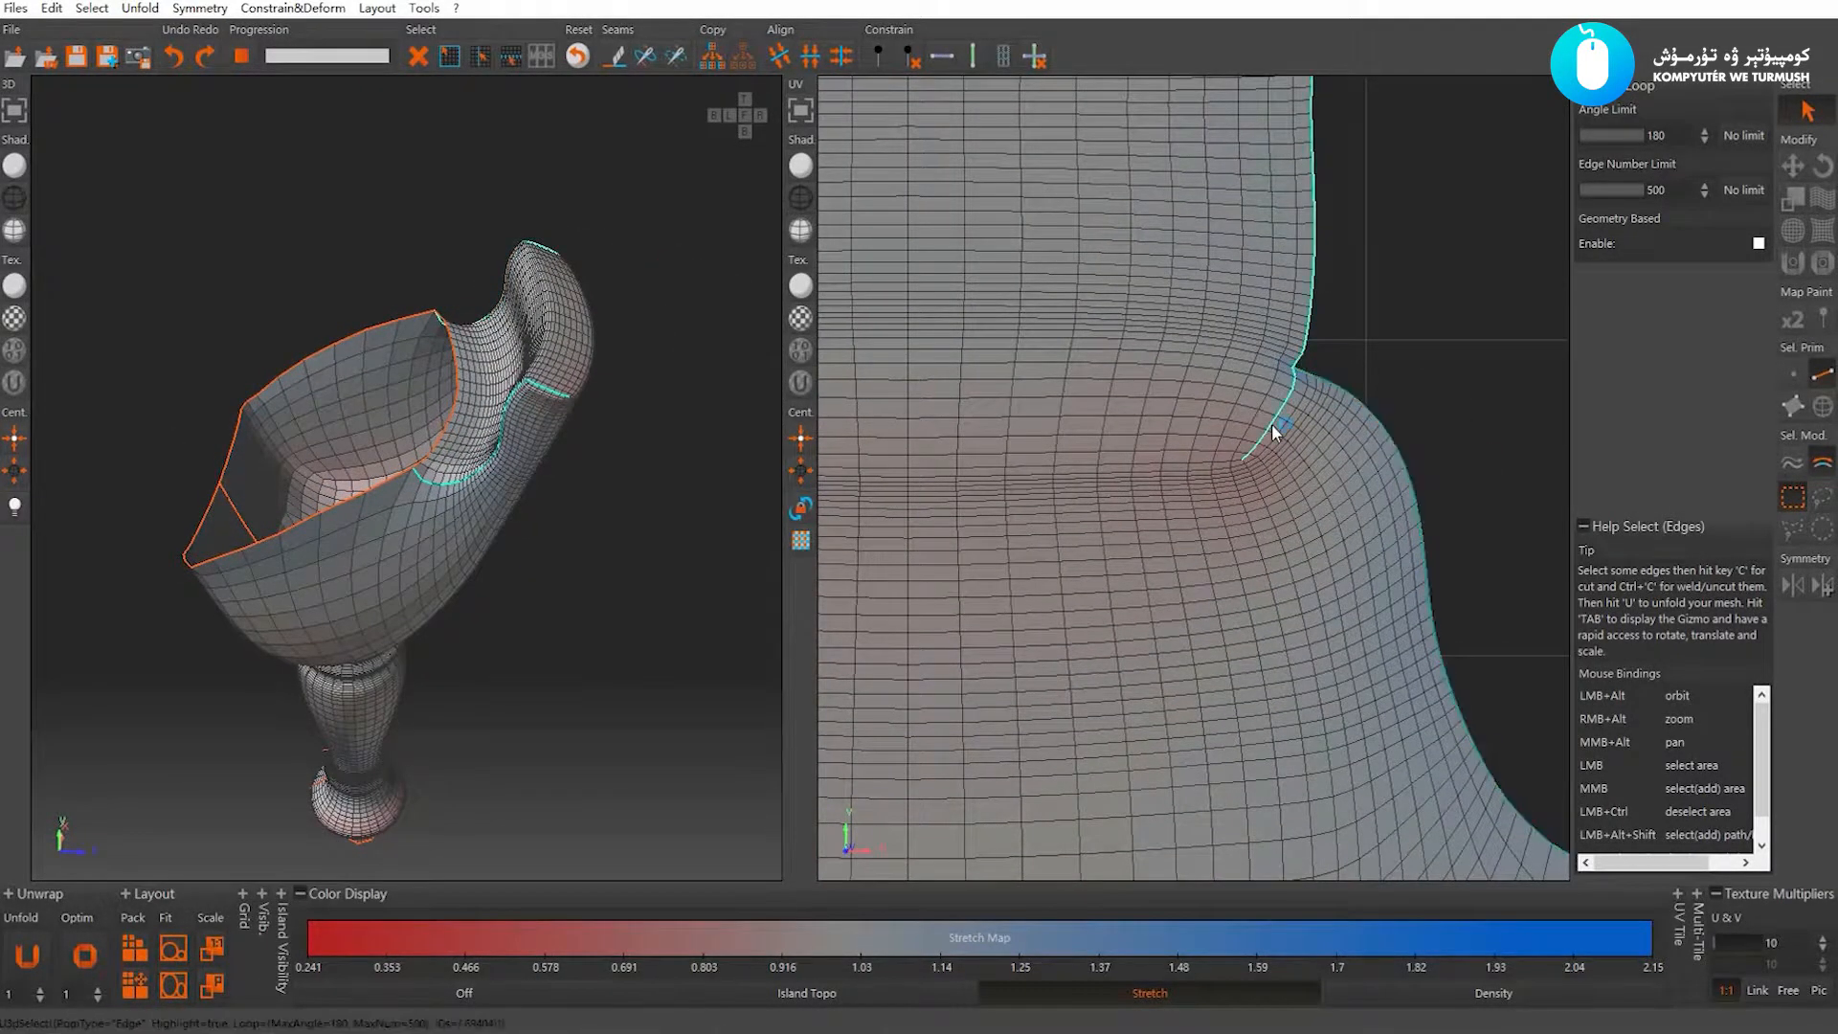
key("c")
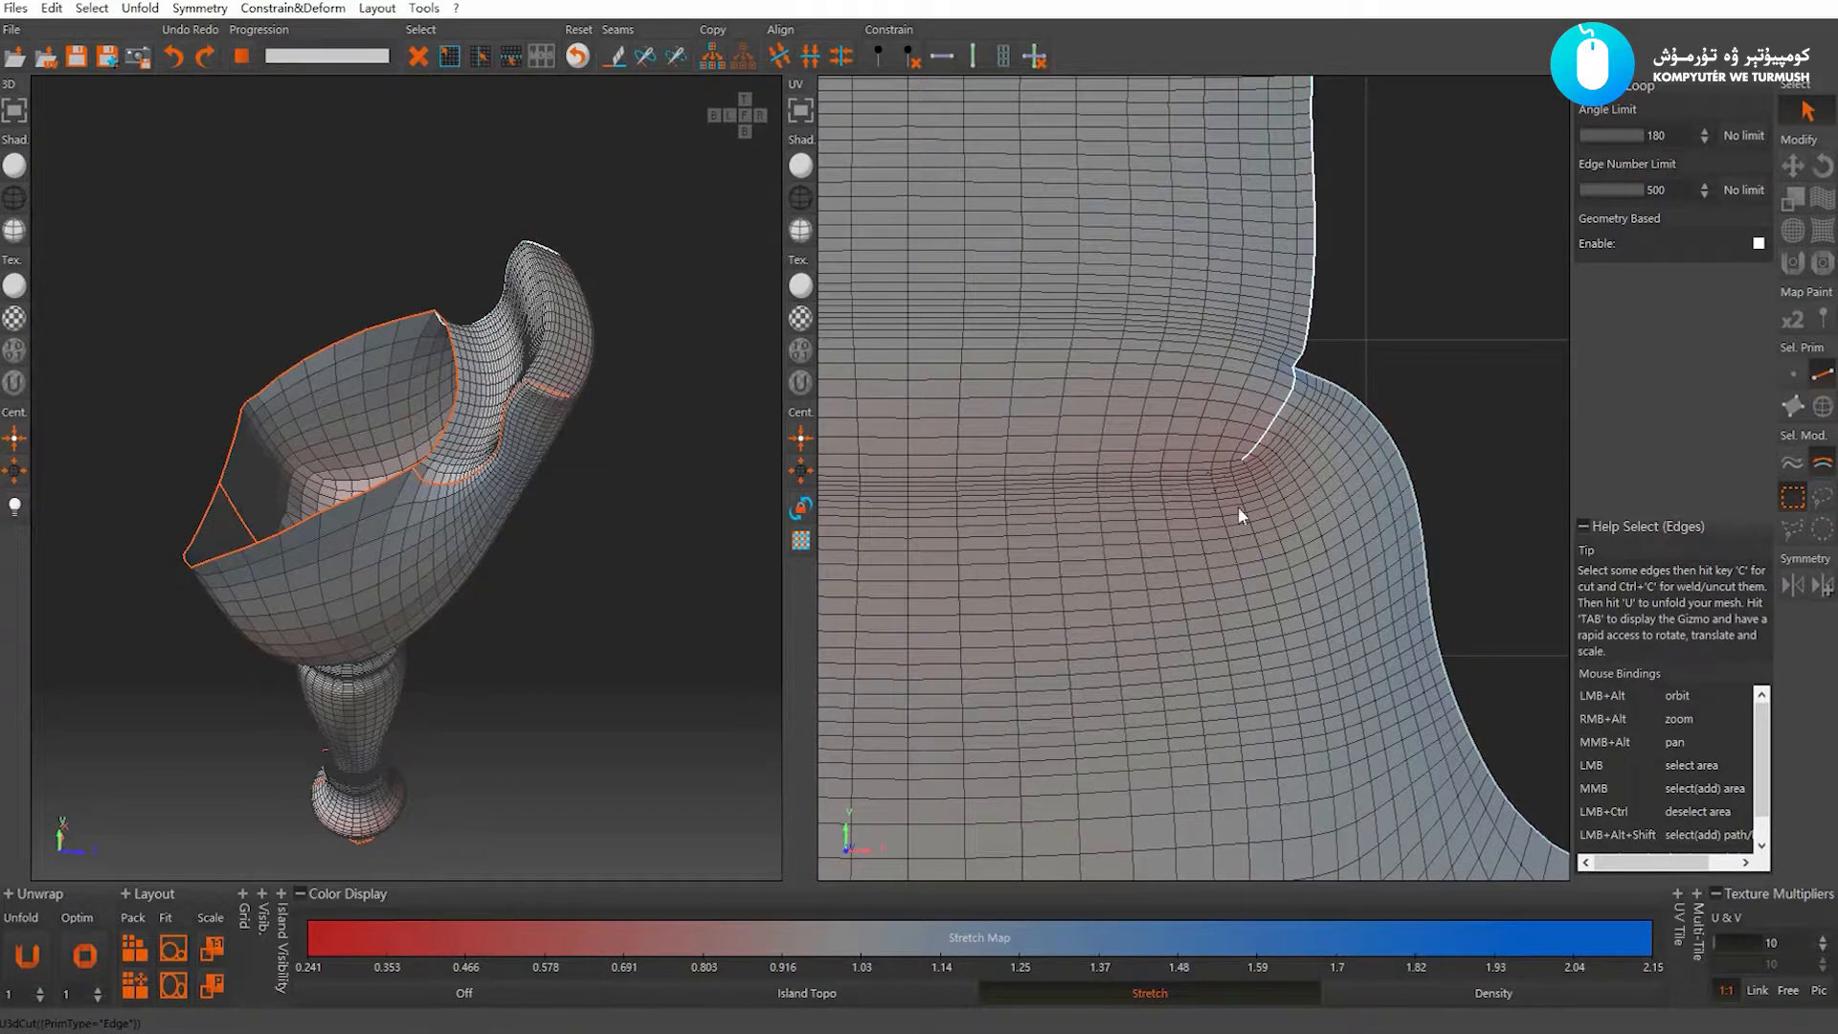
Unfold and repack the islands with the new lip corner seams, and check the stretch in the cup's lower lobes
key("u")
key("p")
key("f")
left_click(1273, 515)
middle_click_drag(1123, 572, 1159, 372, "alt")
scroll(1164, 383, "up", 4)
middle_click_drag(943, 538, 1236, 440, "alt")
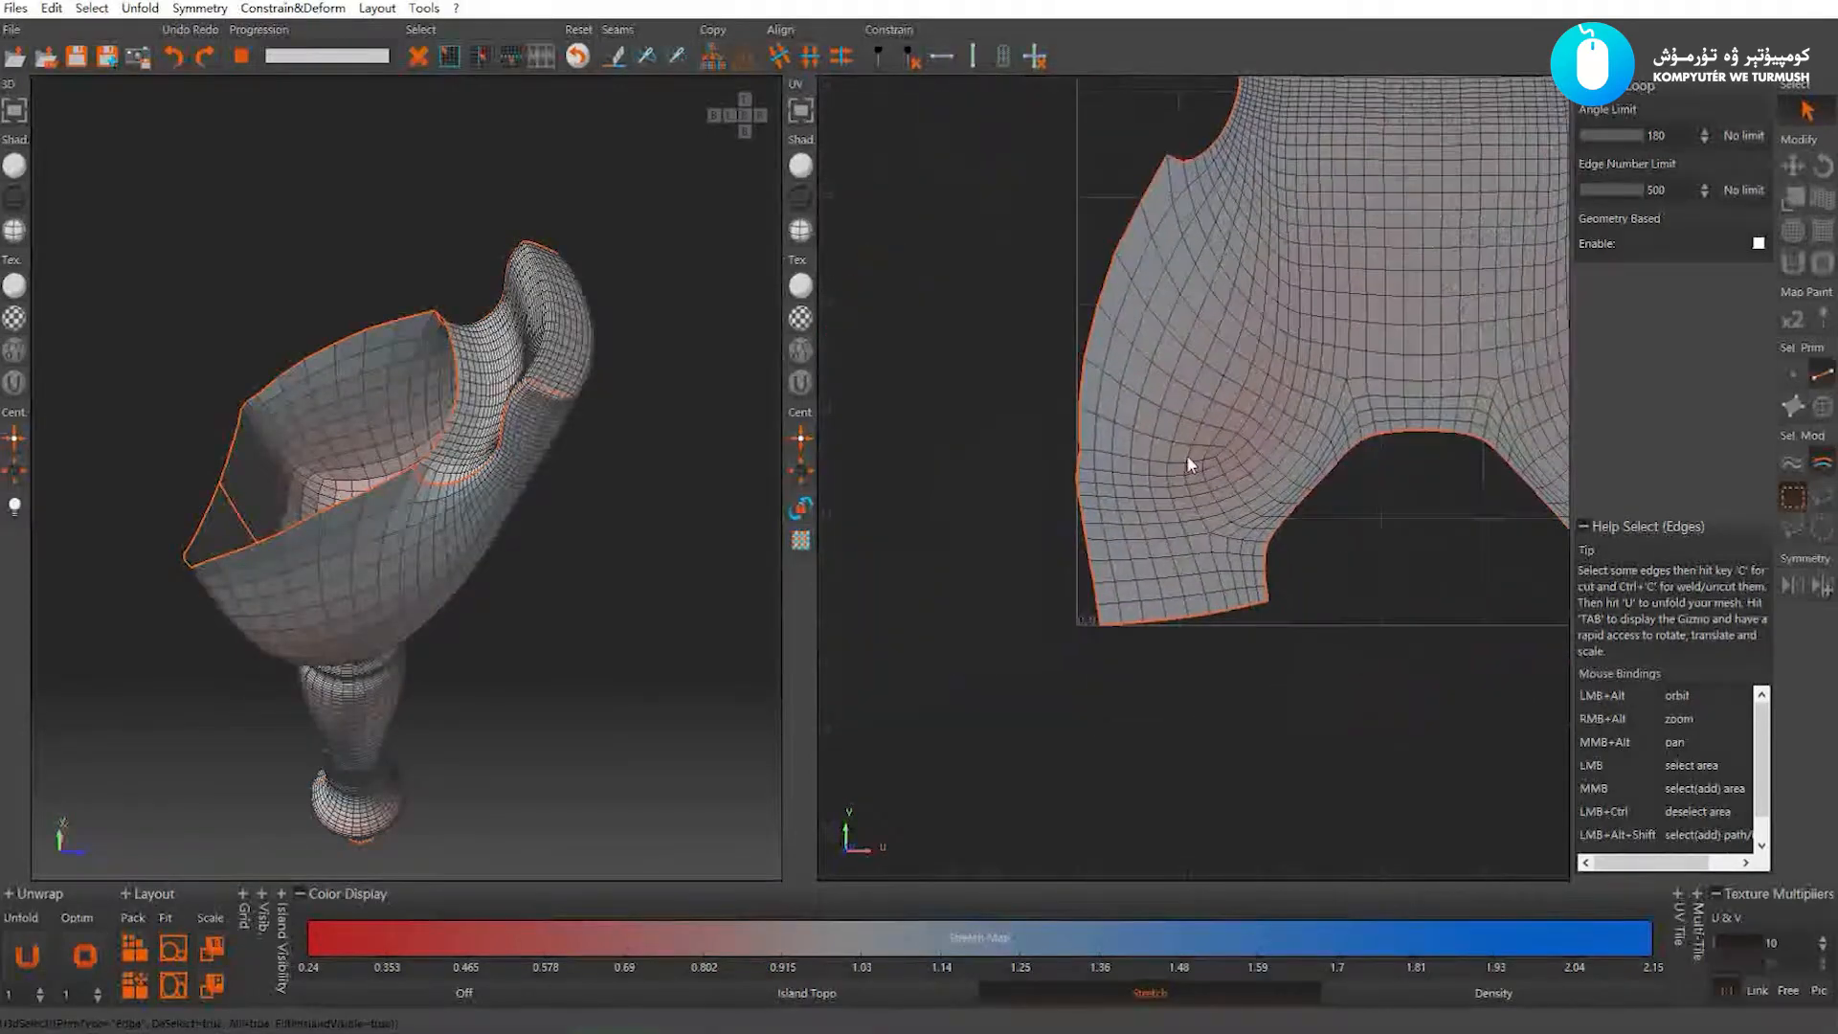
Cut a horizontal seam from the outer border into the stretched area of each lower lobe of the cup's island
scroll(1241, 447, "up", 3)
left_click(1170, 466)
scroll(1290, 456, "down", 1)
scroll(1293, 452, "down", 2)
middle_click_drag(1359, 411, 1221, 419, "alt")
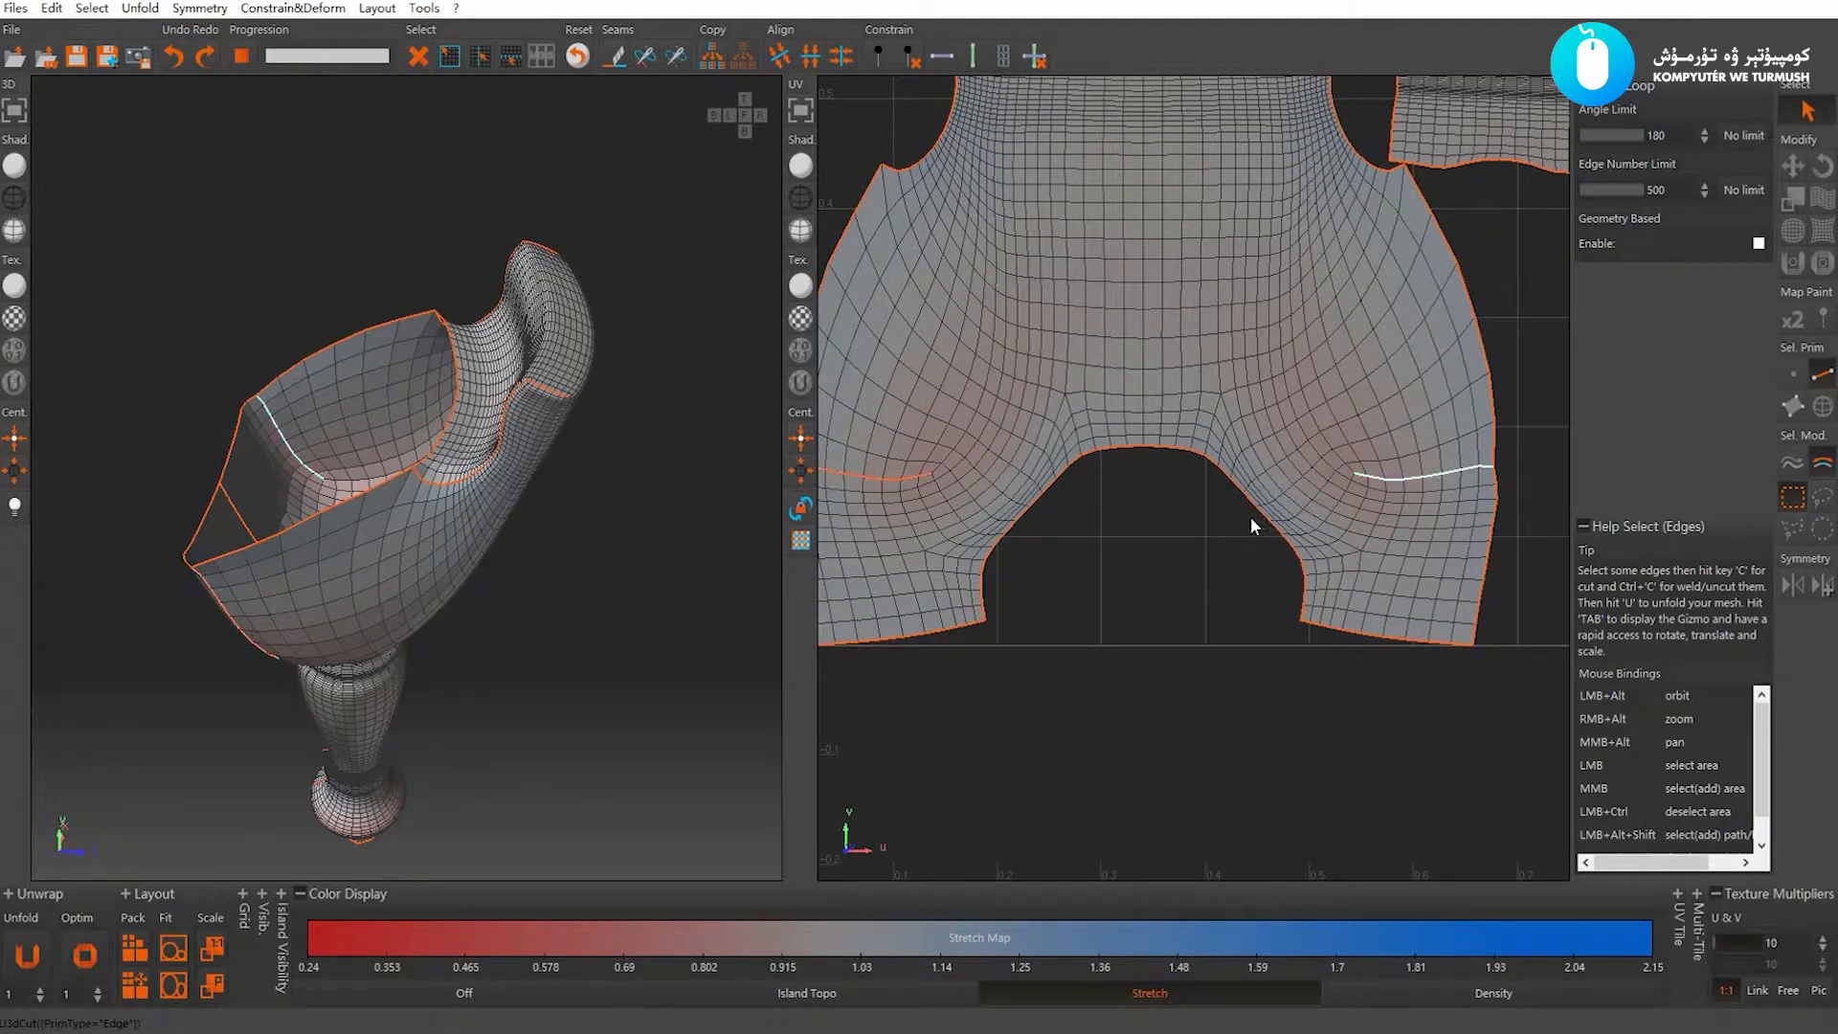
Unfold and repack the islands with the two lobe seams, and check the result on the cup
key("u")
key("p")
key("ctrl+c")
left_click_drag(574, 522, 440, 479, "alt")
scroll(1163, 484, "up", 8)
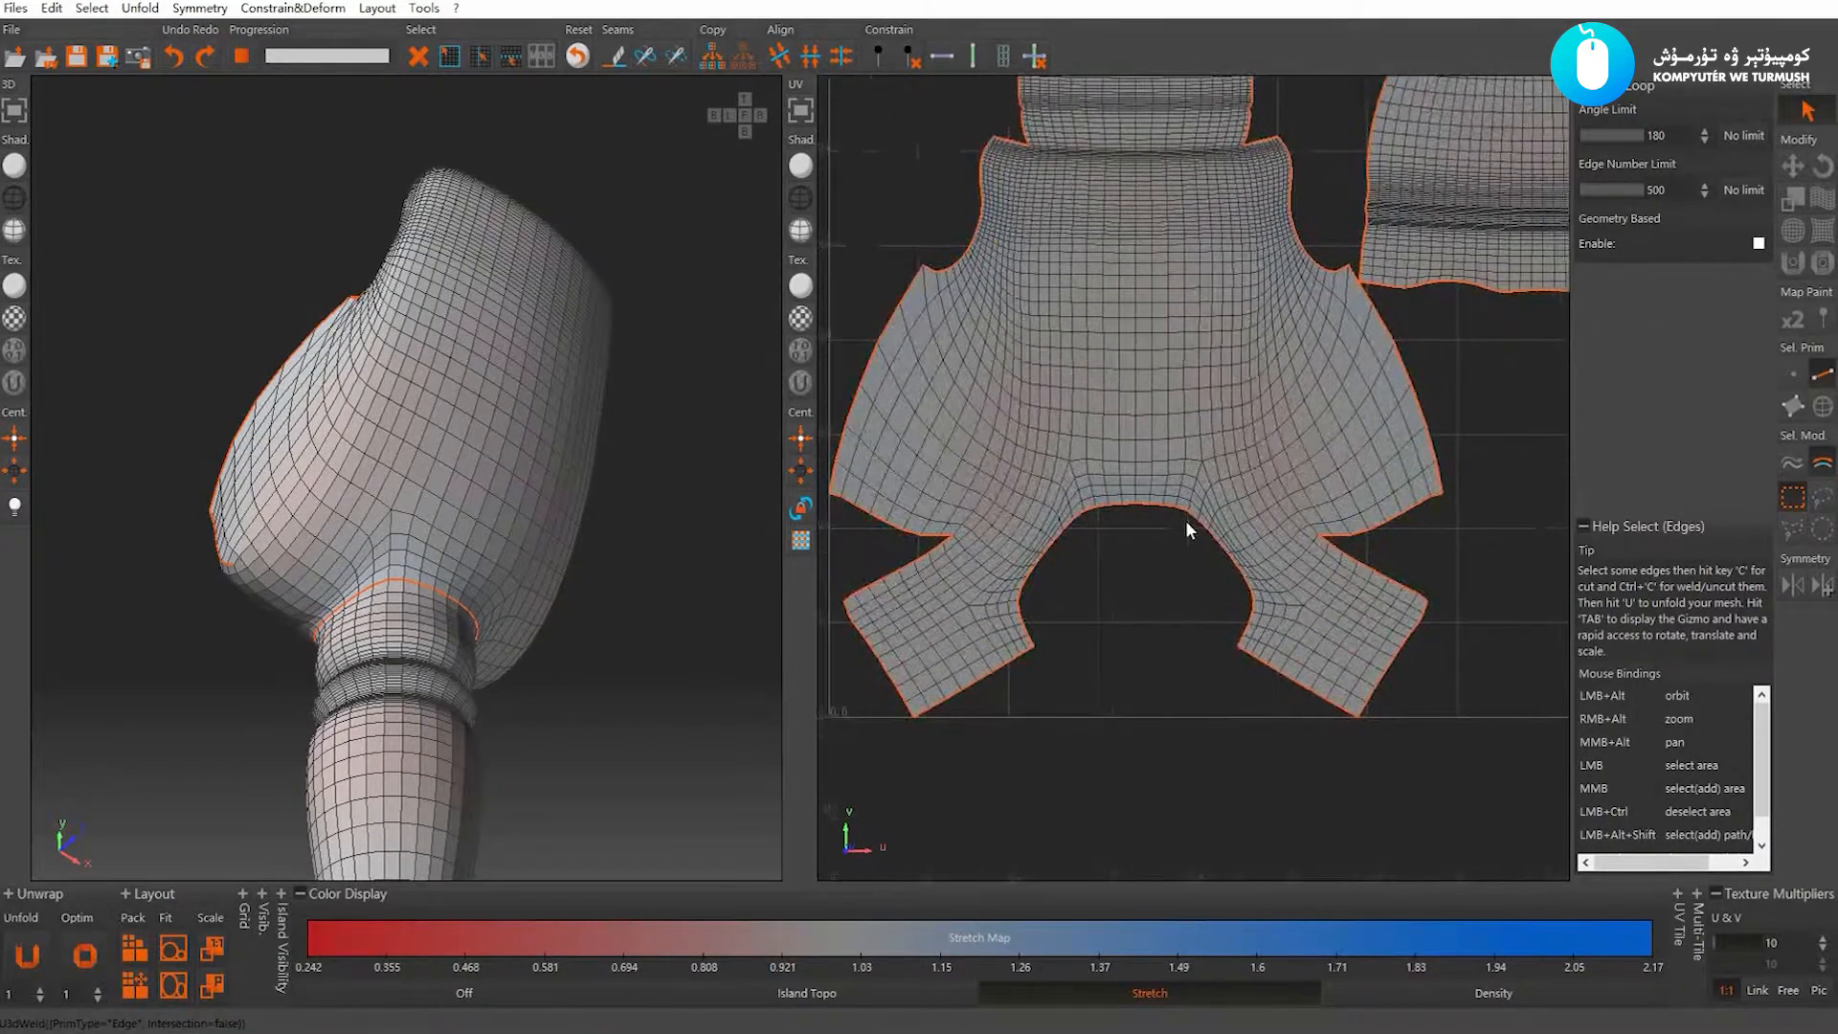
scroll(1212, 527, "down", 8)
Cut the edge loop around the widest ring near the leg's lower end
left_click_drag(407, 657, 491, 454, "alt")
middle_click_drag(491, 454, 425, 459, "alt")
right_click_drag(424, 458, 559, 435, "alt")
left_click_drag(560, 436, 492, 450, "alt")
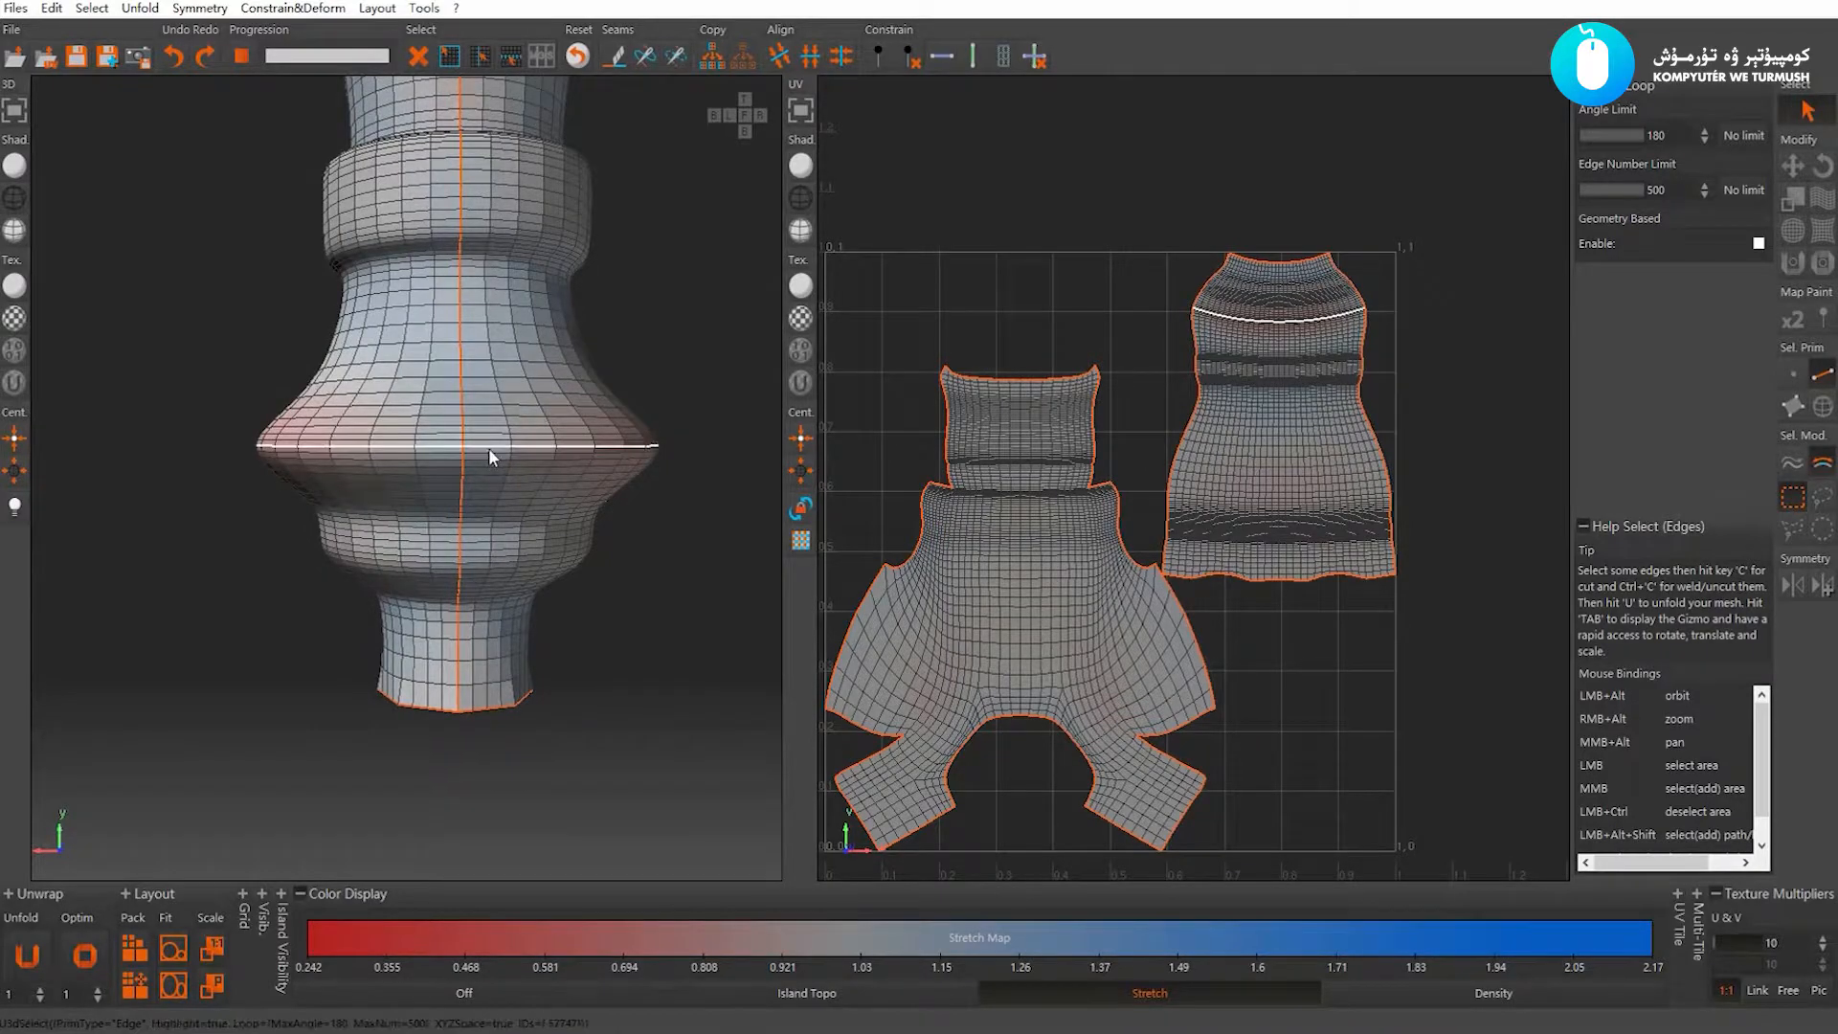
left_click(488, 451)
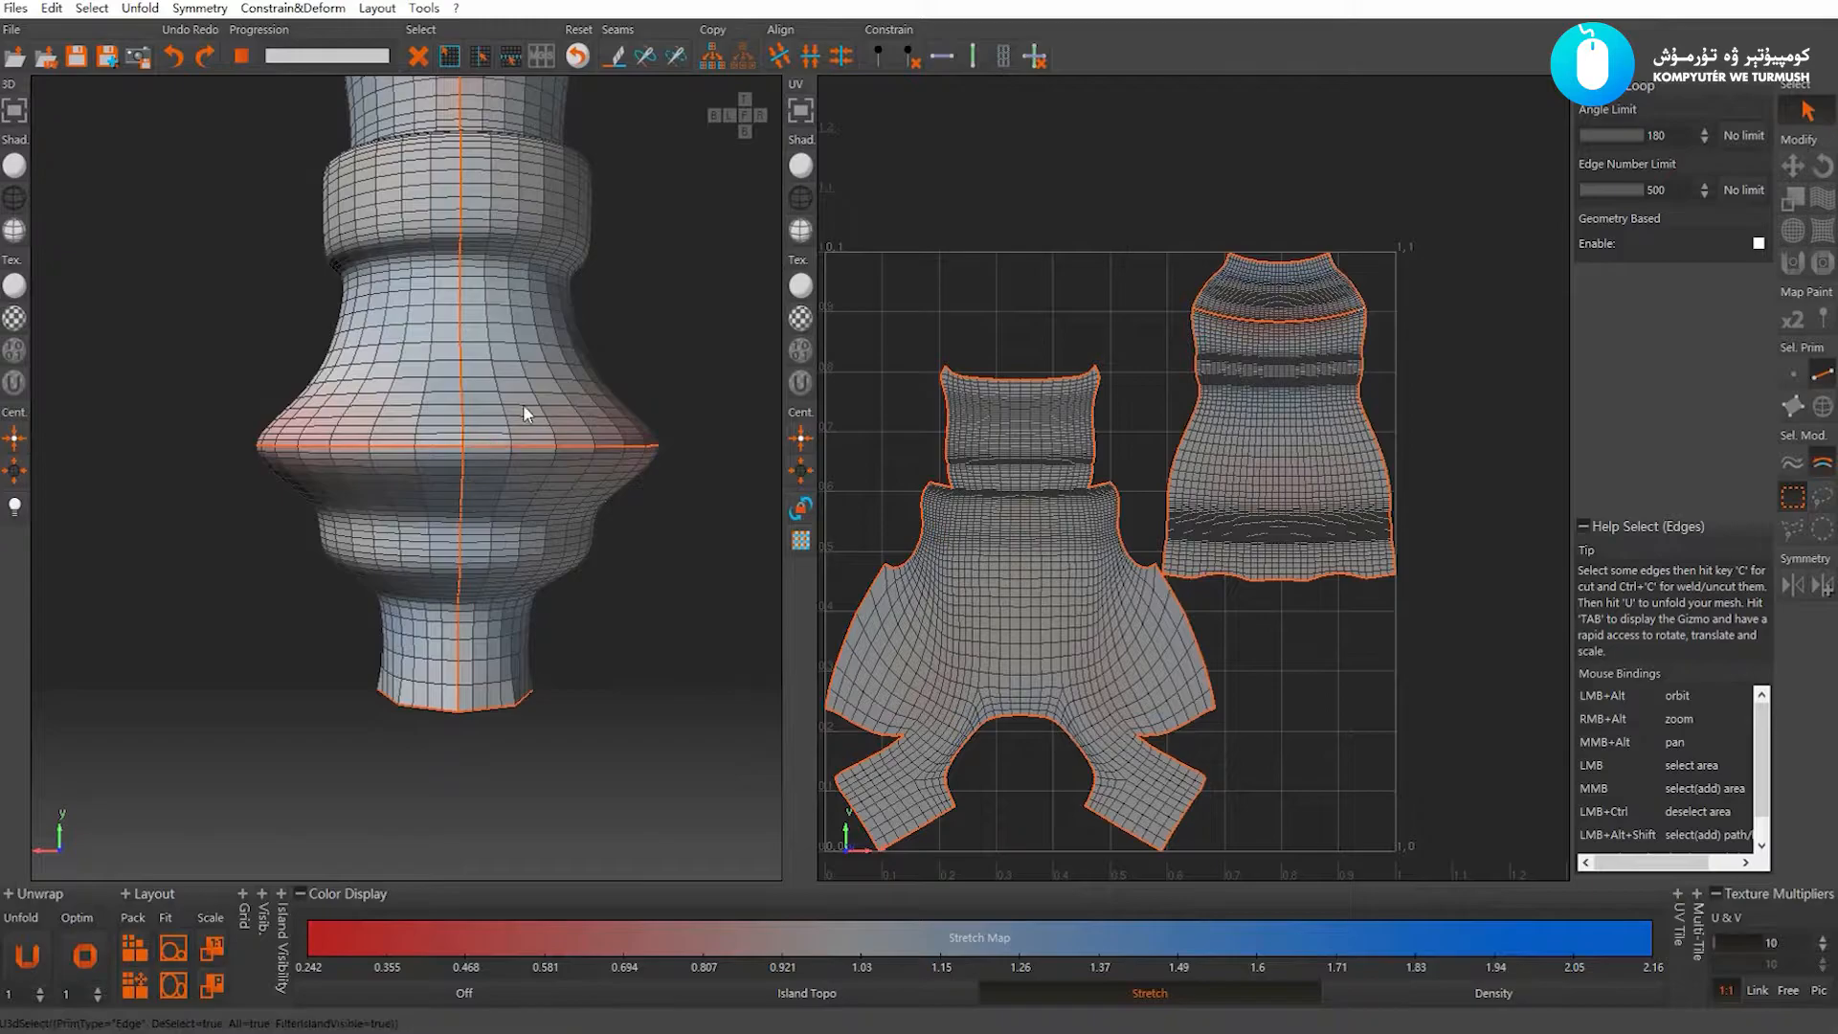
Unfold, pack and optimize the islands so the leg's lower tip becomes a separate island
middle_click_drag(521, 404, 530, 434, "alt")
scroll(1173, 433, "up", 1)
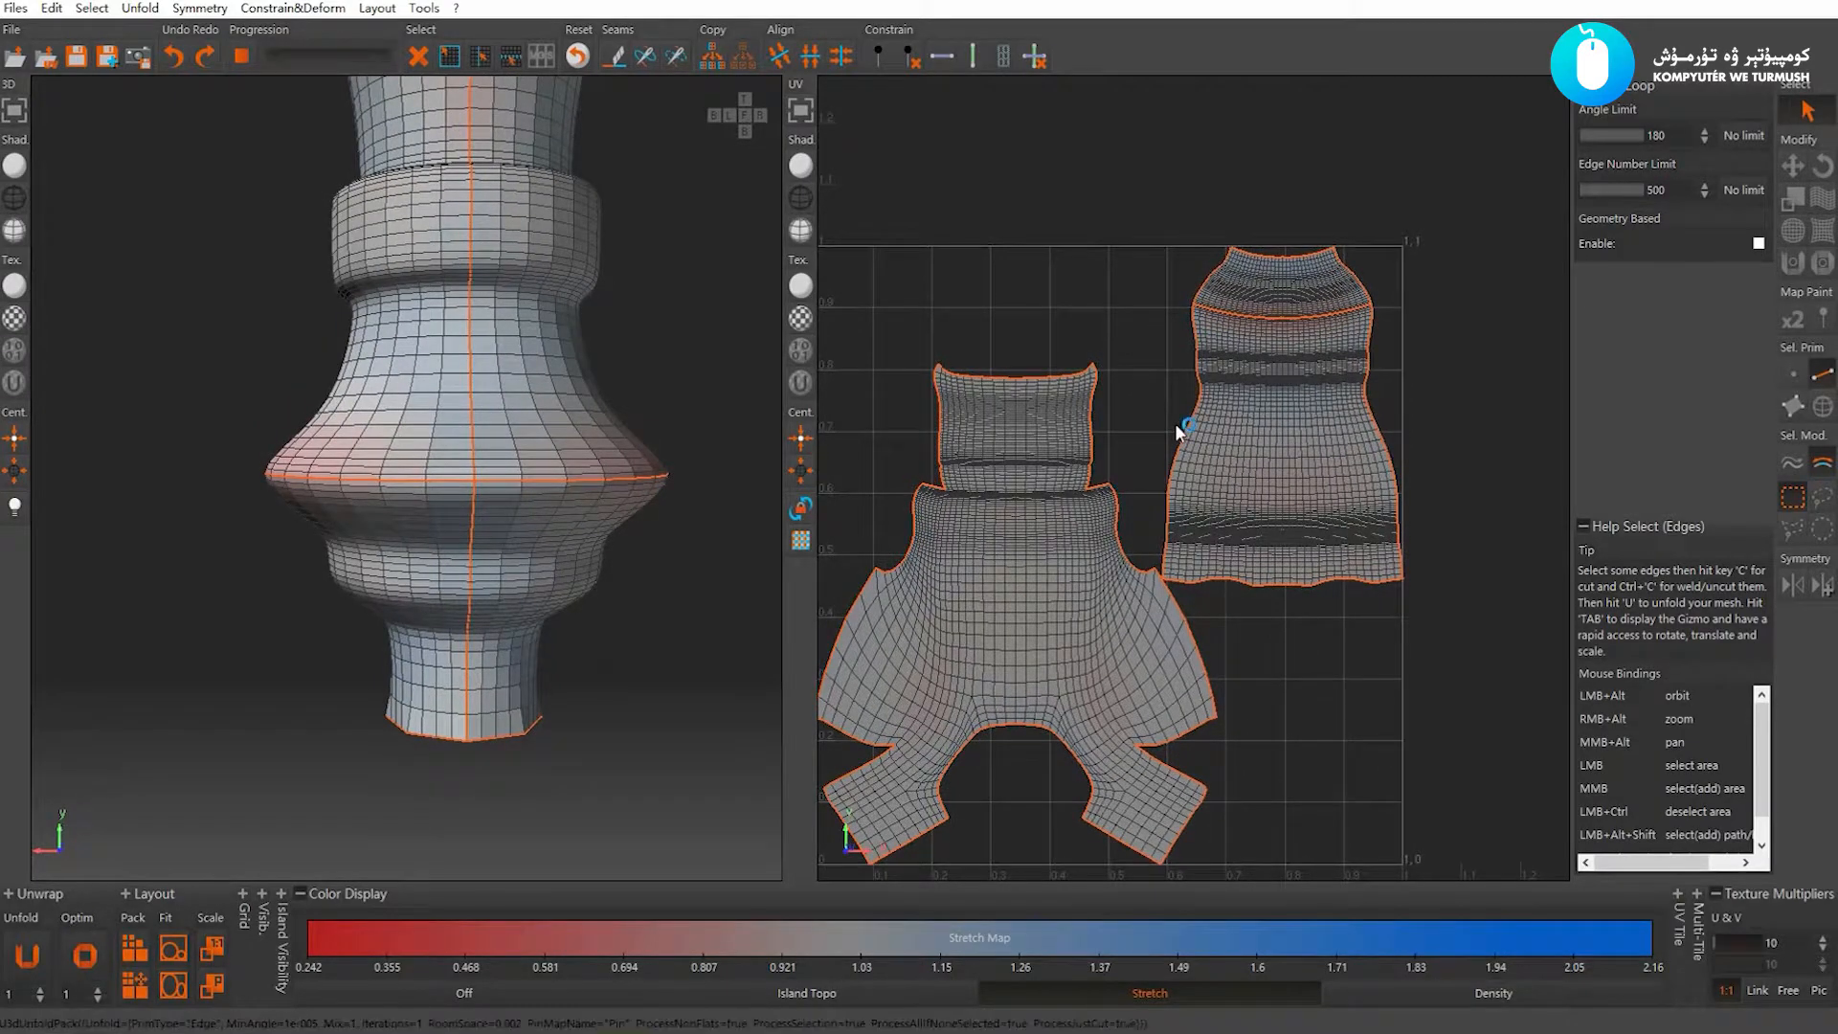
key("u")
key("p")
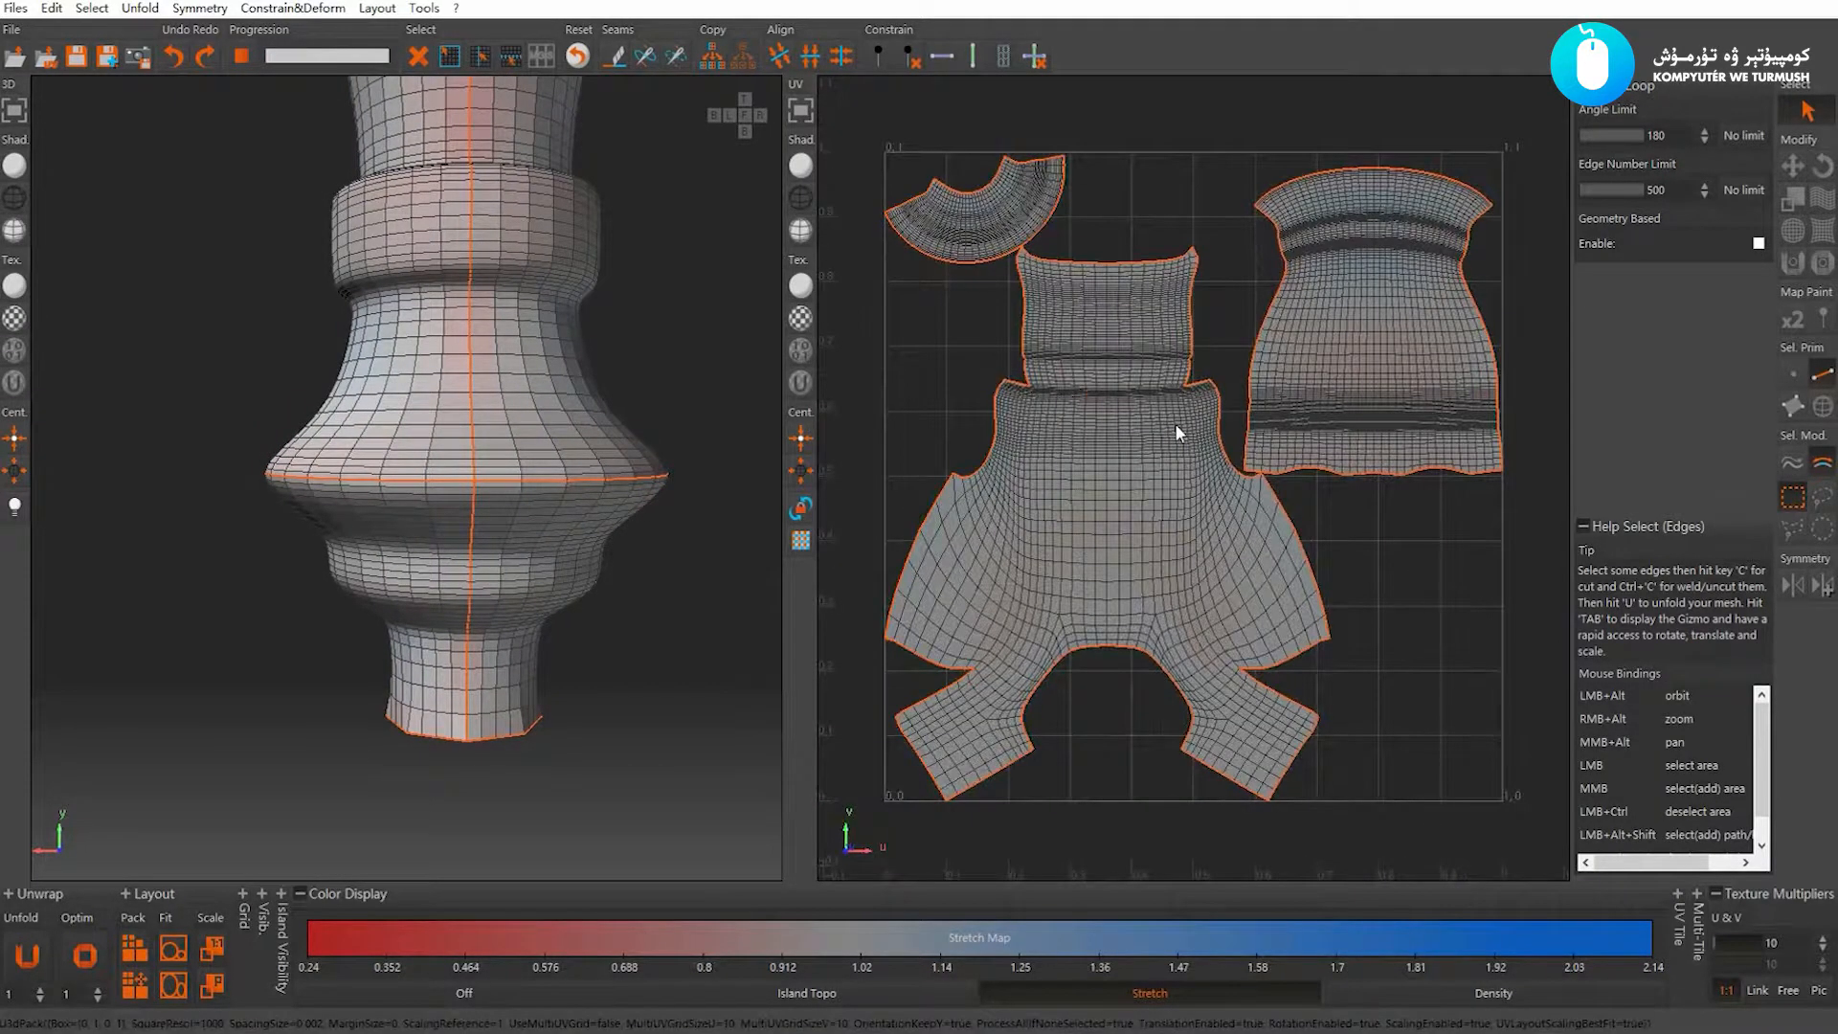
key("o")
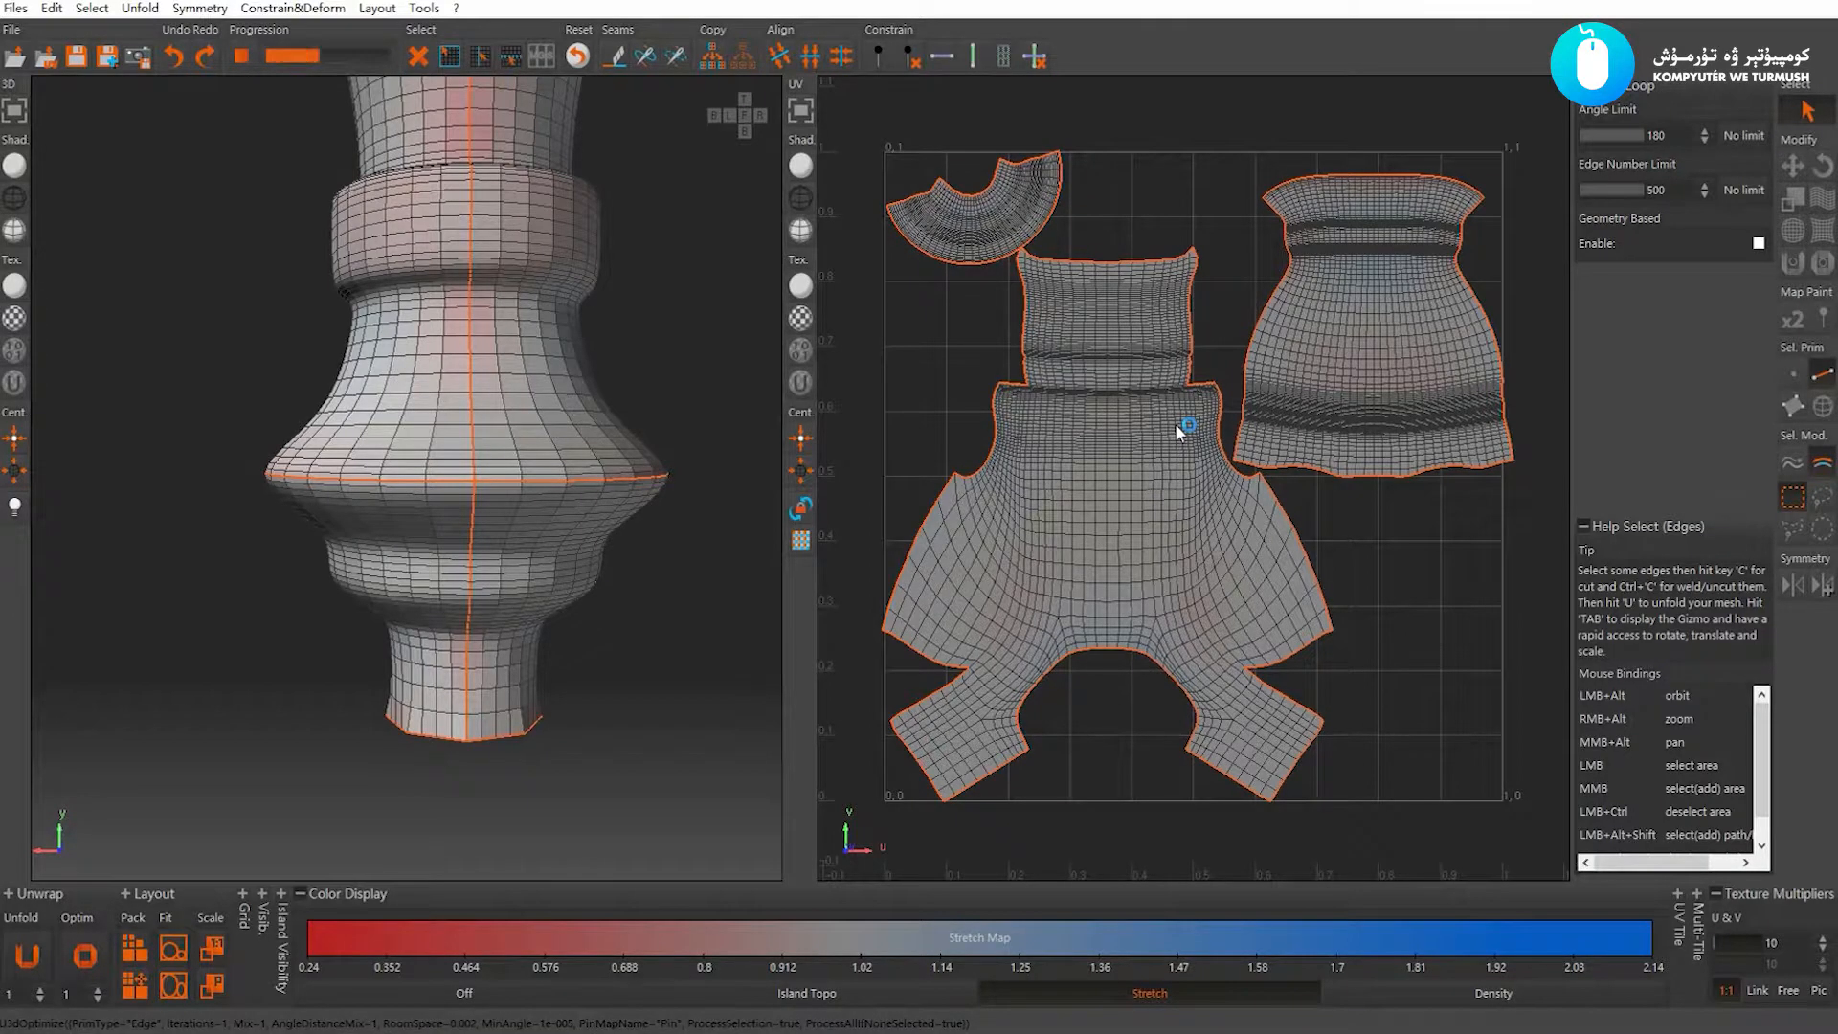
Examine the stretch on the flared section and collar above the ring cut, on the model and in the leg's island
left_click_drag(500, 441, 490, 395, "alt")
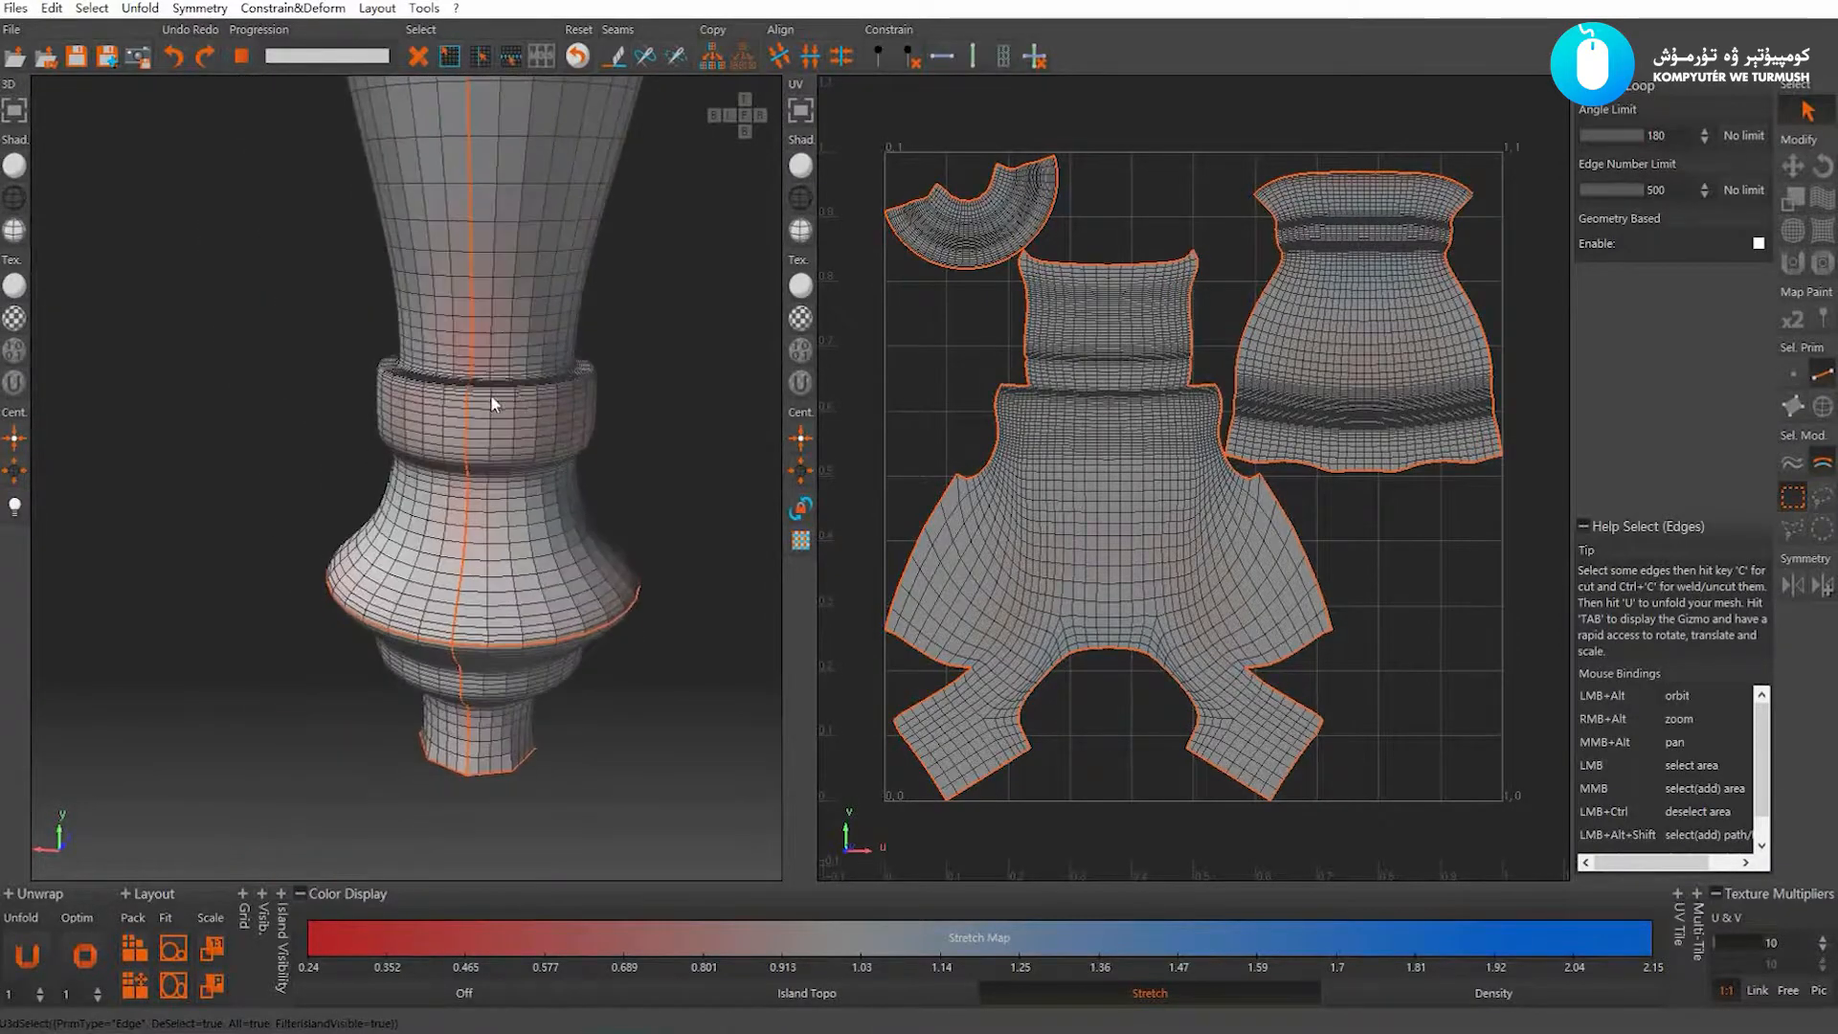
right_click_drag(491, 397, 638, 454, "alt")
scroll(1137, 307, "up", 10)
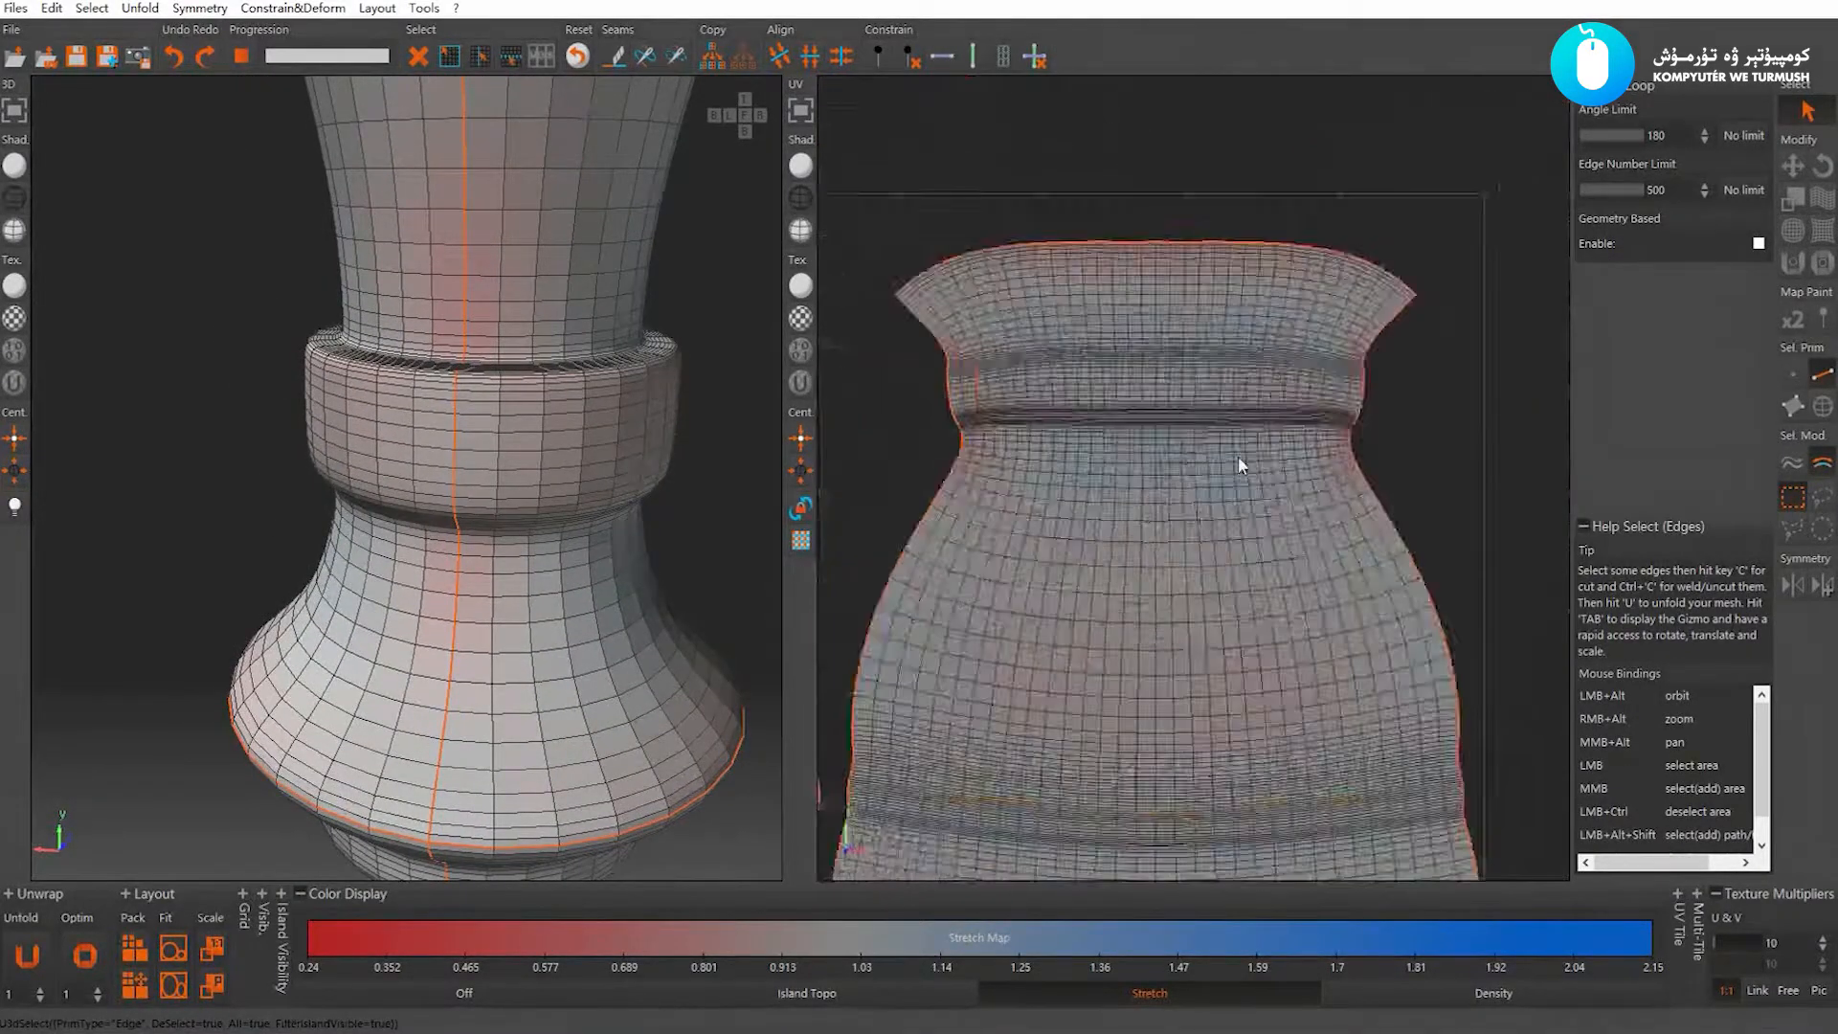
scroll(1214, 548, "down", 5)
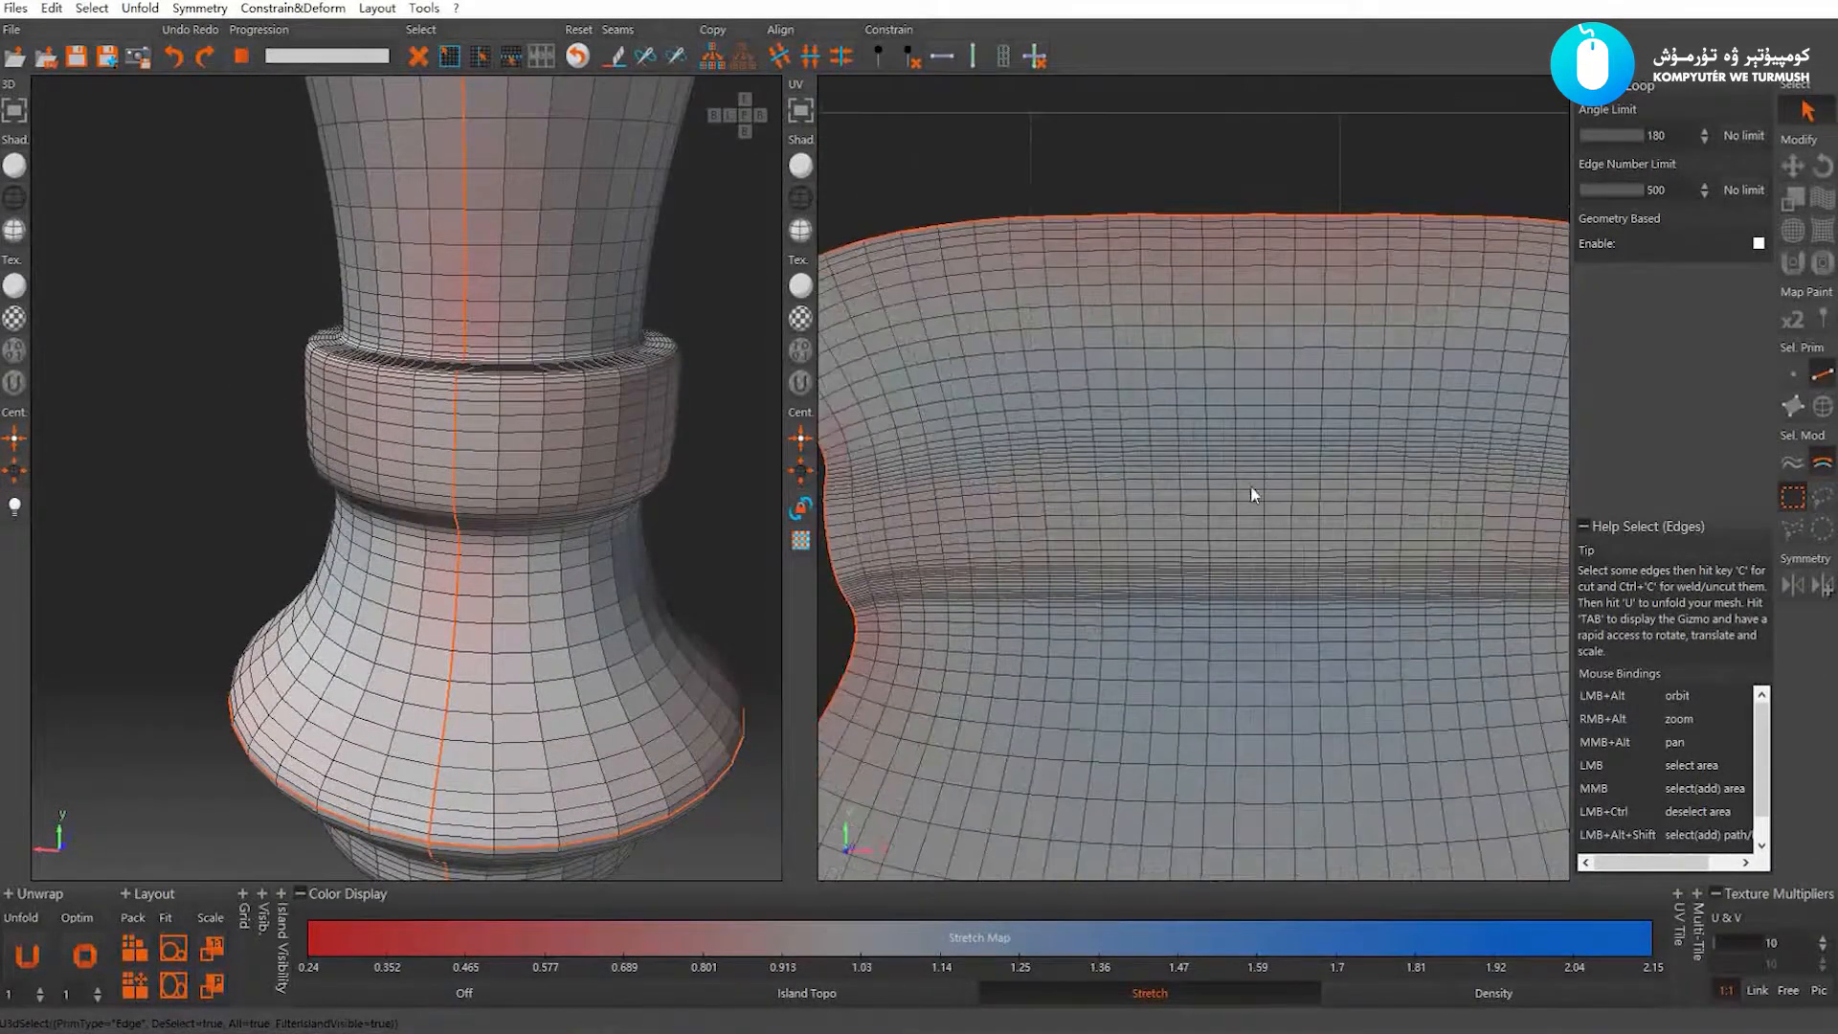
middle_click_drag(1107, 448, 1151, 289, "alt")
left_click_drag(1088, 292, 1258, 331)
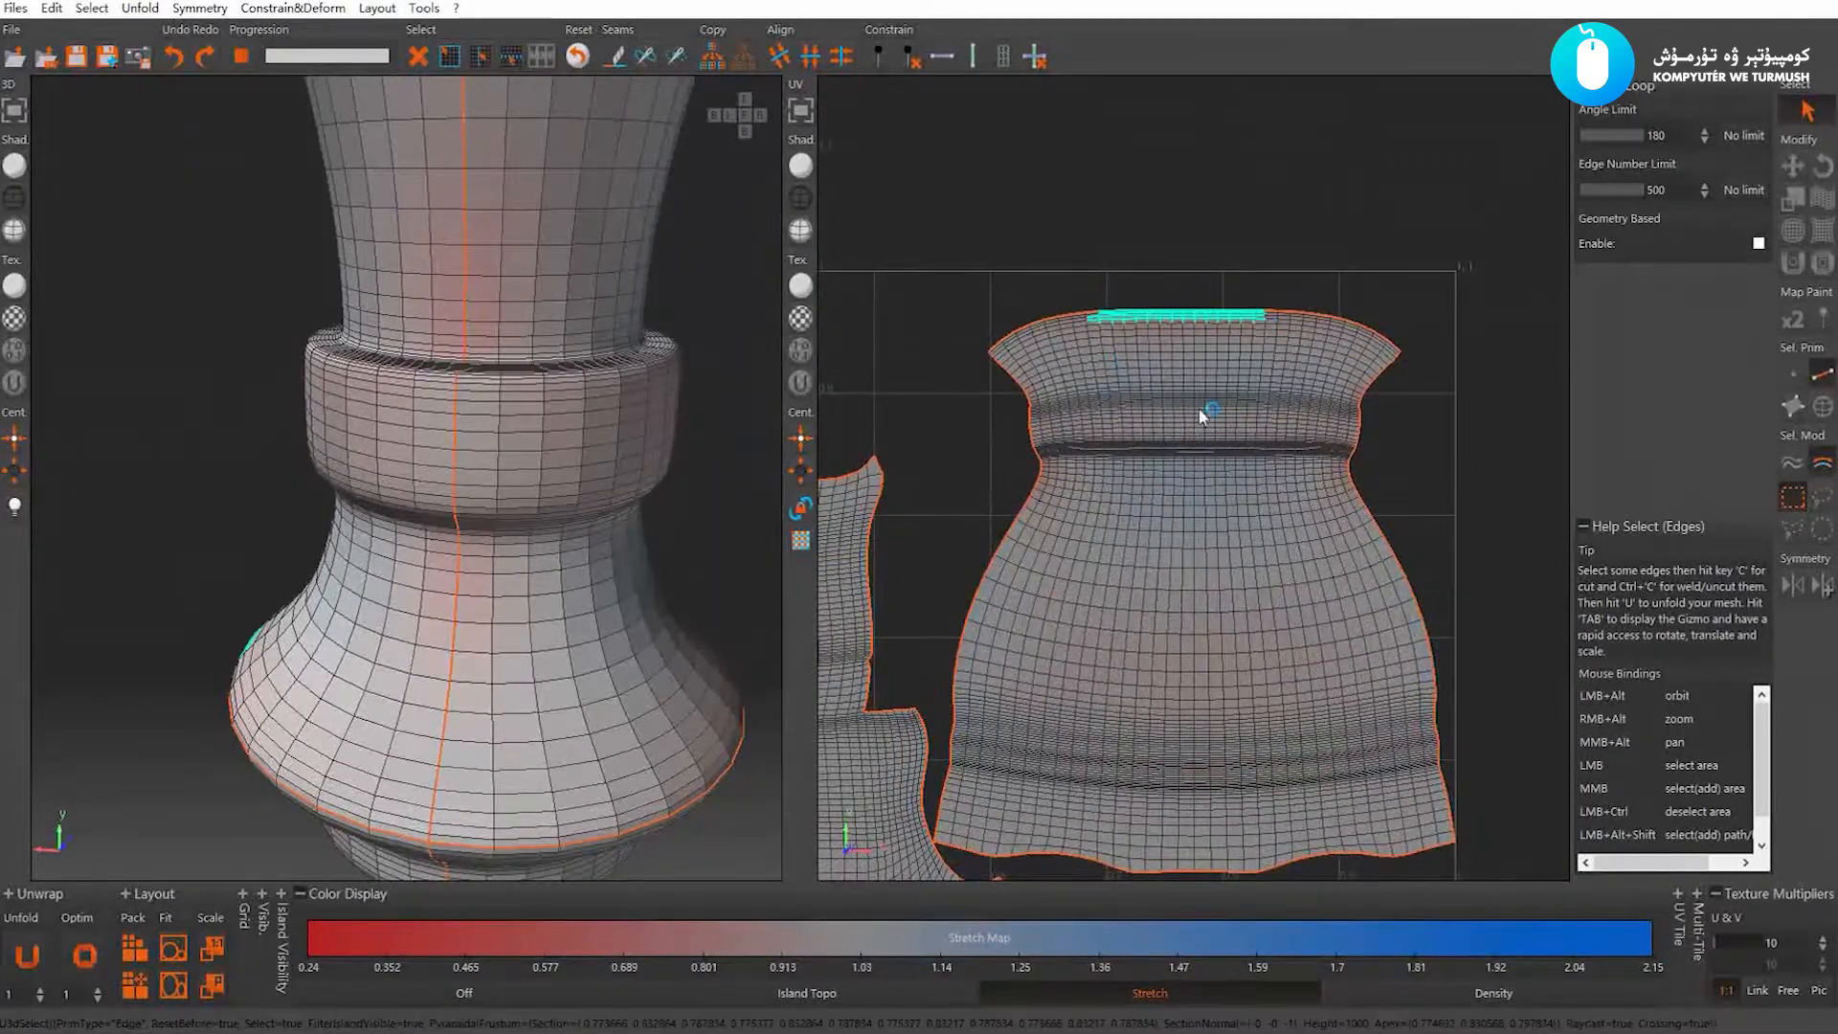
right_click_drag(656, 519, 548, 525, "alt")
left_click(329, 451)
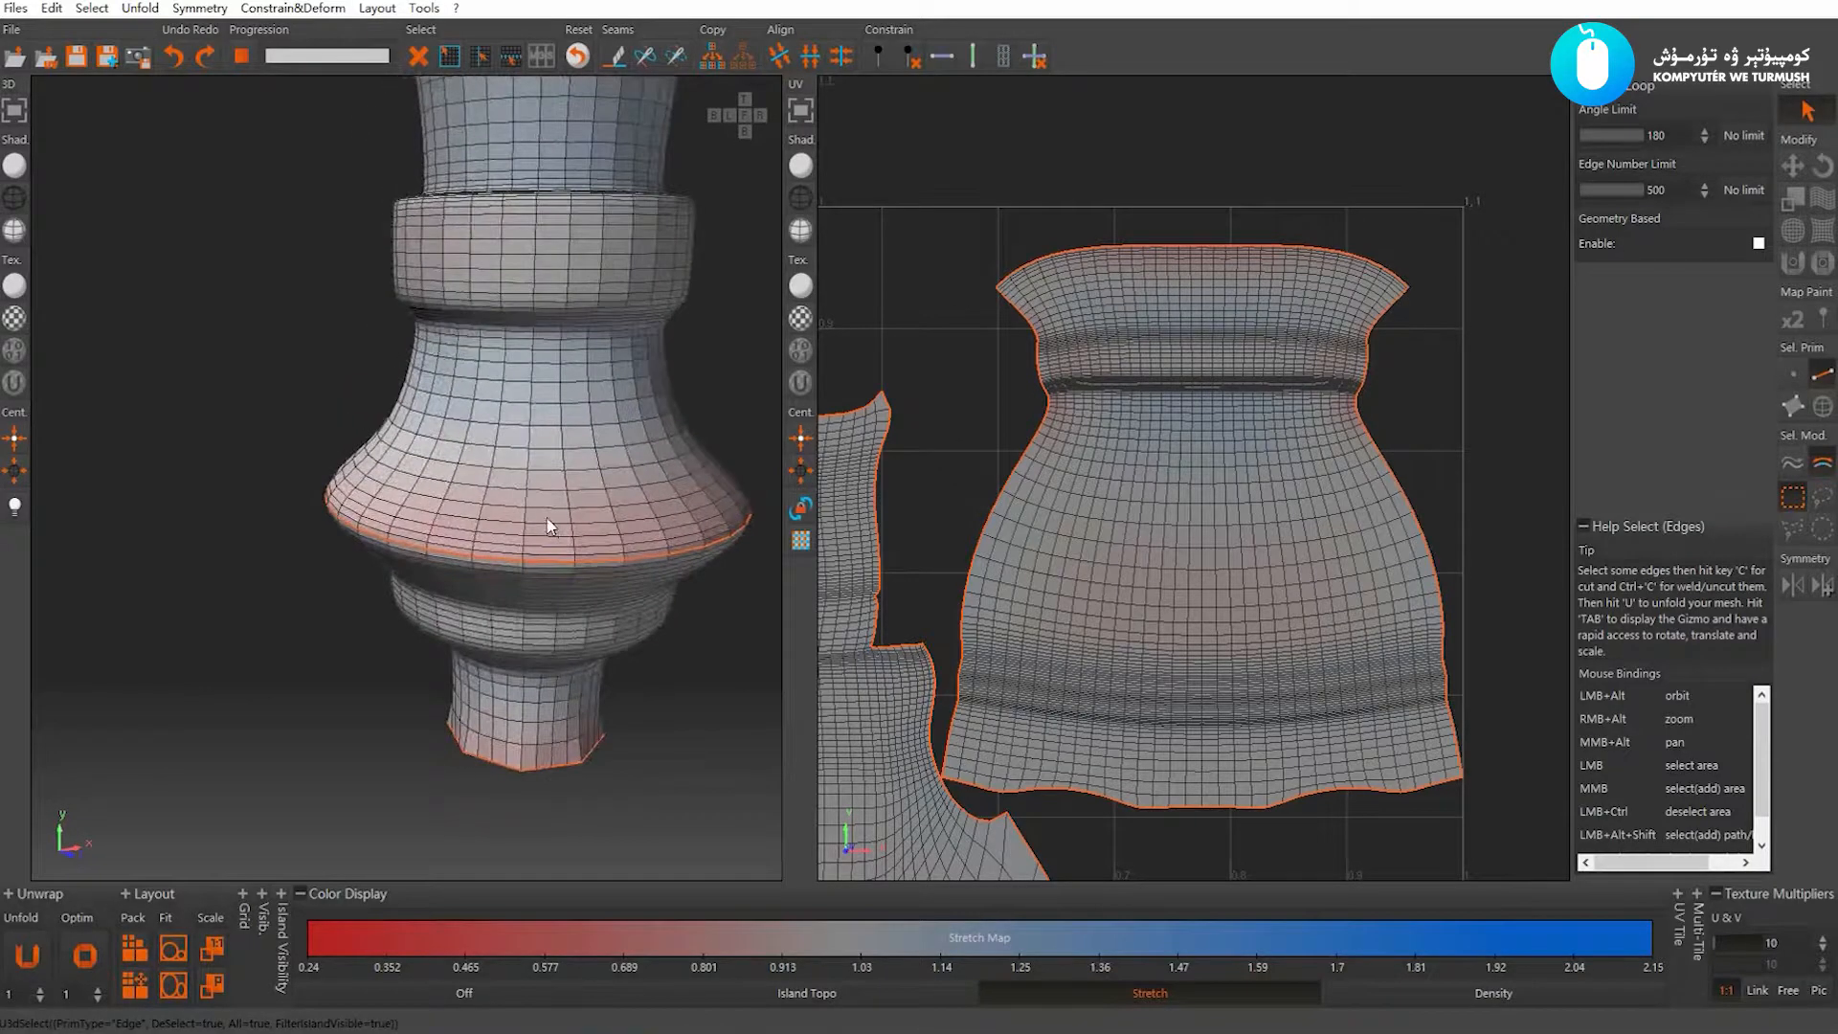
Cut a second edge loop around the leg's flare, a few rows above the widest ring
left_click(516, 469)
right_click_drag(515, 473, 449, 419, "alt")
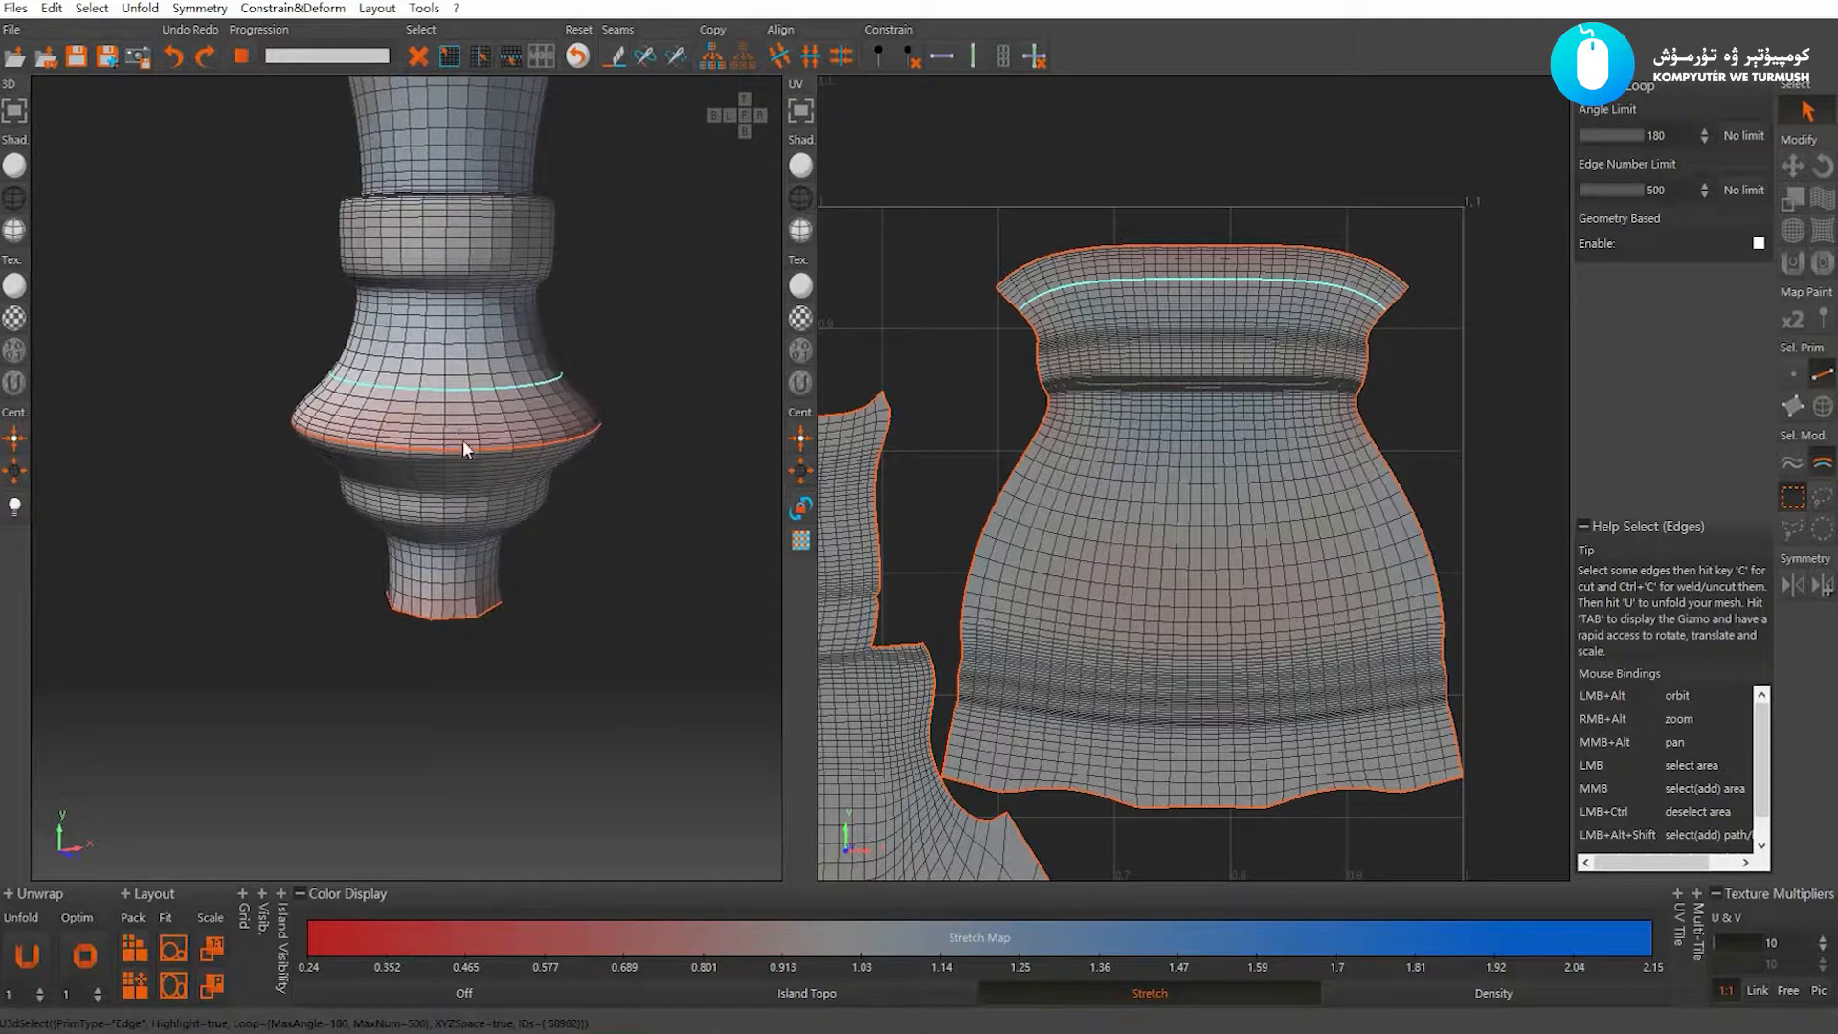
key("c")
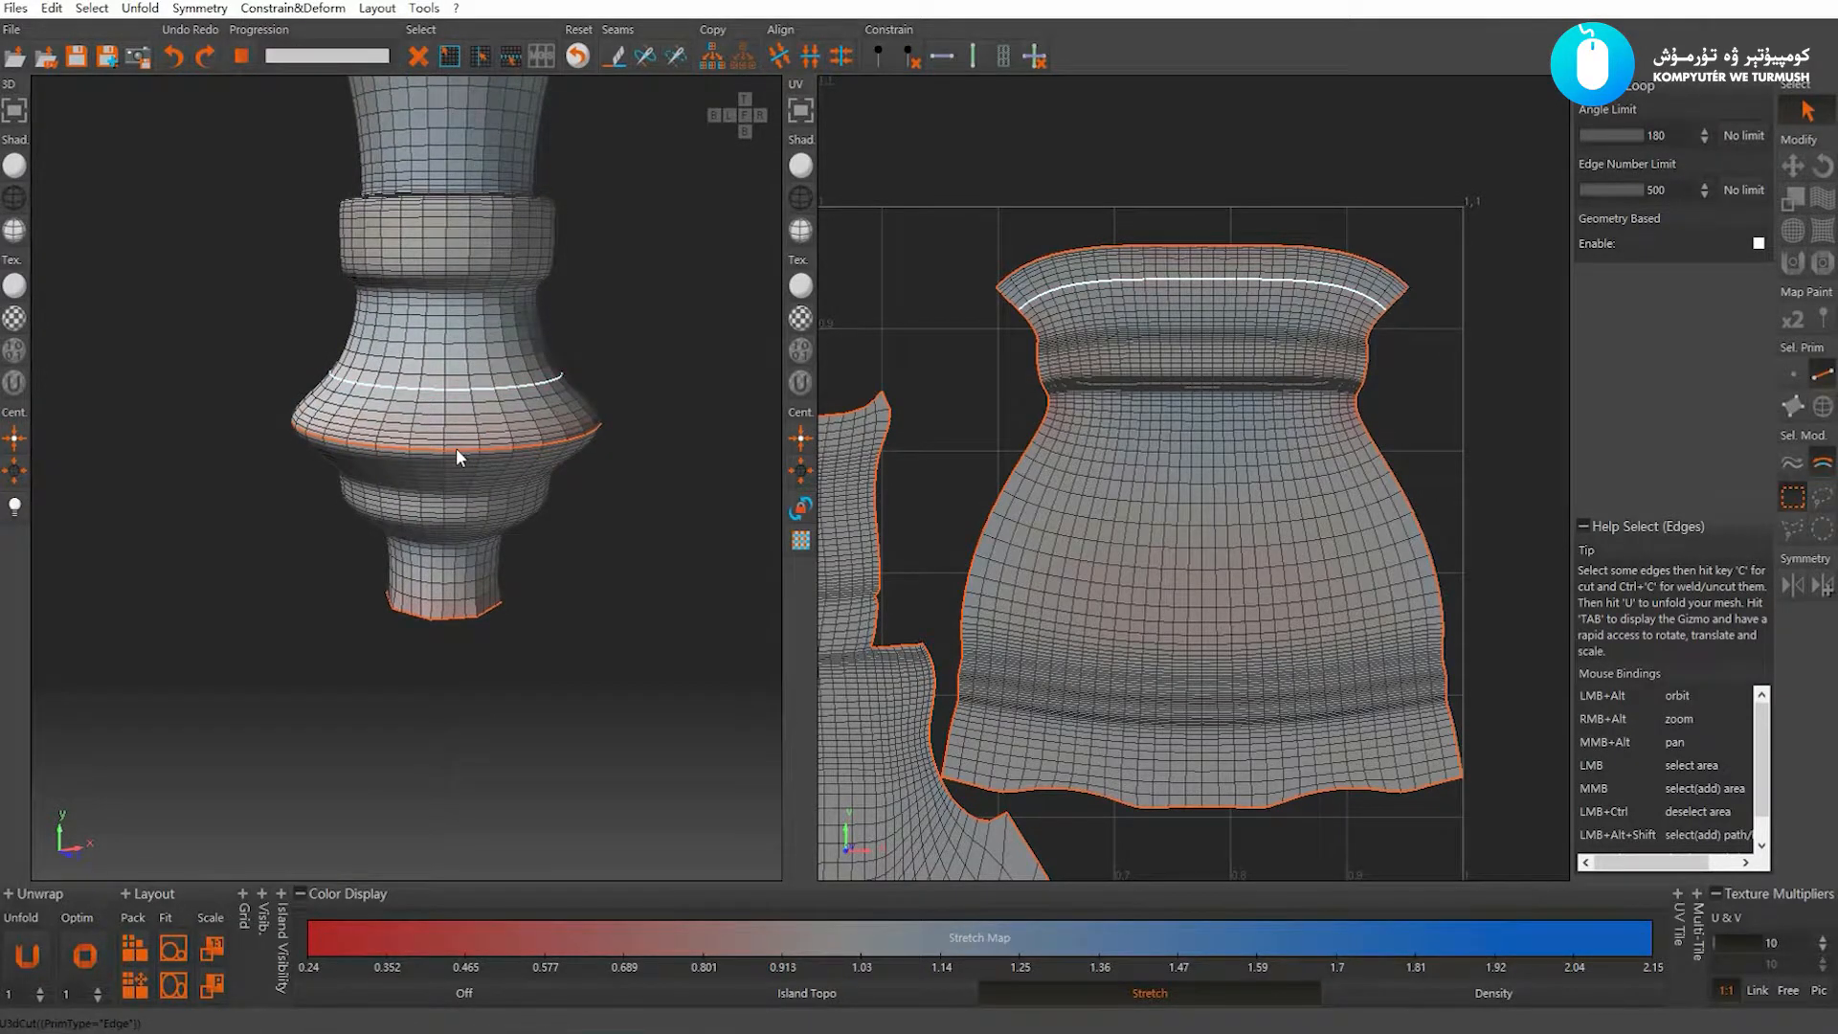
left_click(435, 440)
right_click_drag(456, 457, 380, 457, "alt")
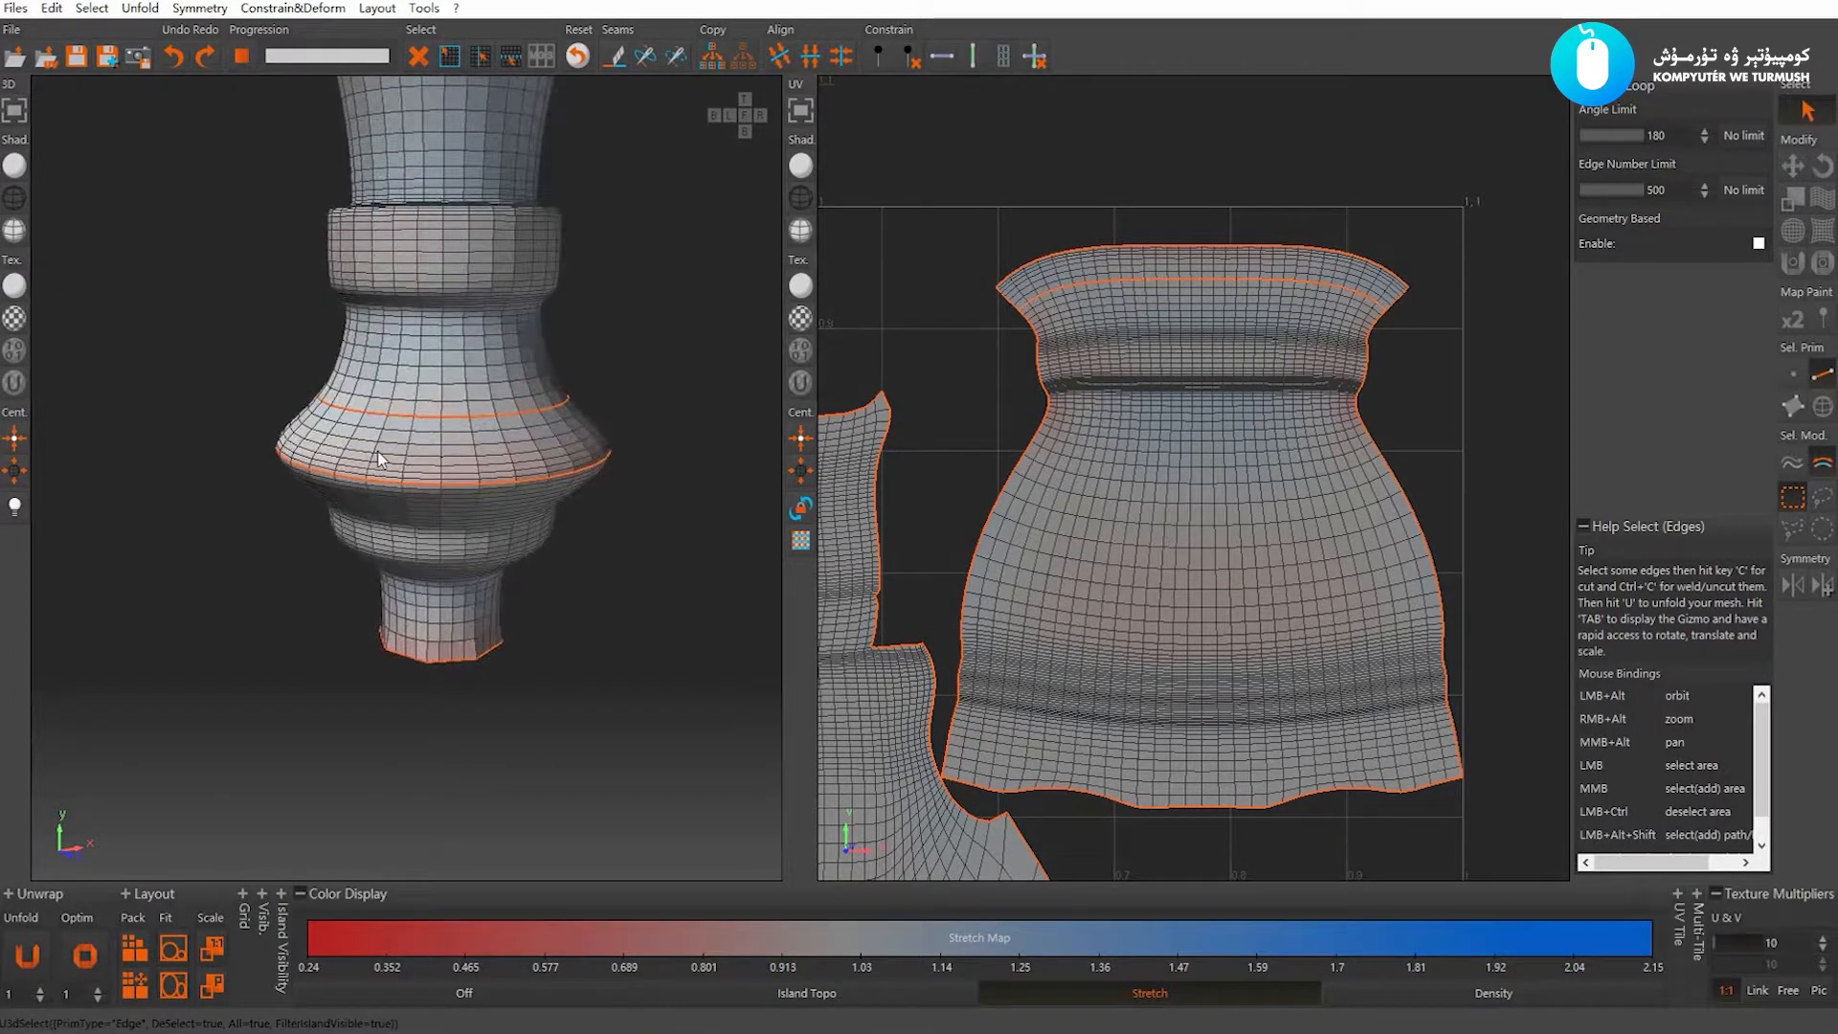
Unfold and pack the islands with the flare's band as its own strip, and optimize them
key("p")
left_click(1158, 341)
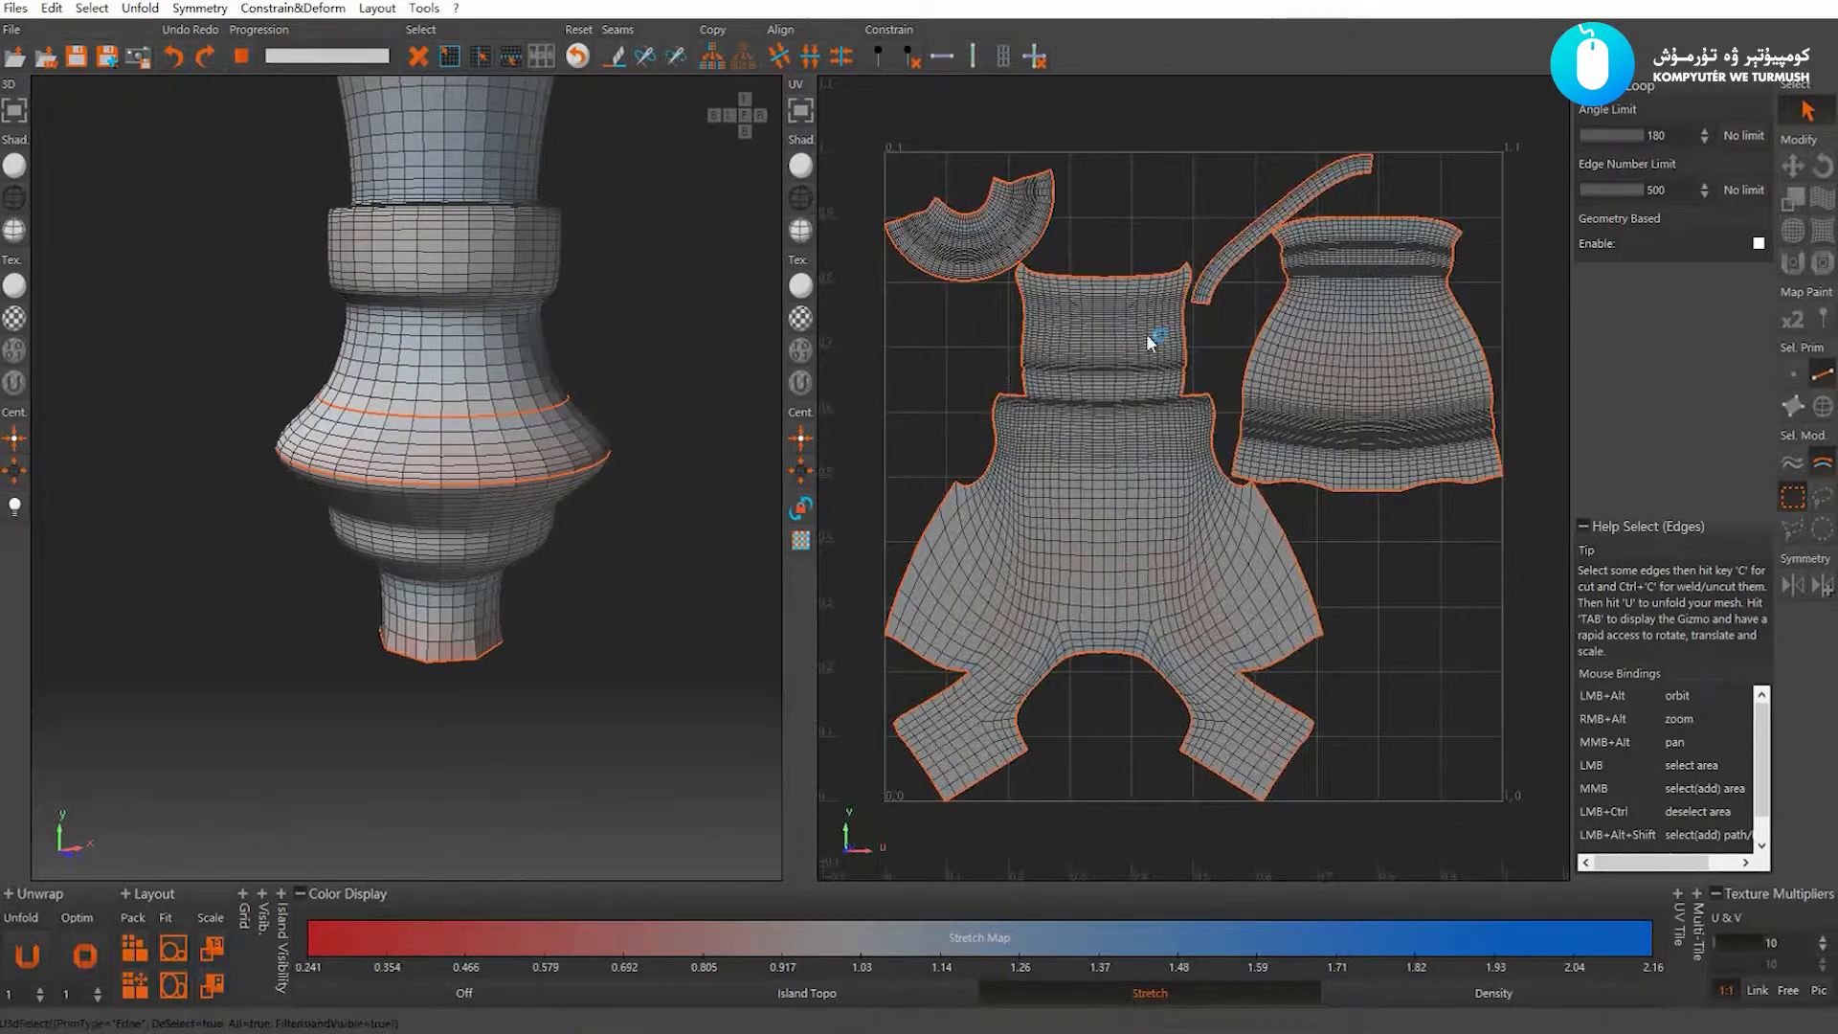
scroll(1283, 403, "up", 10)
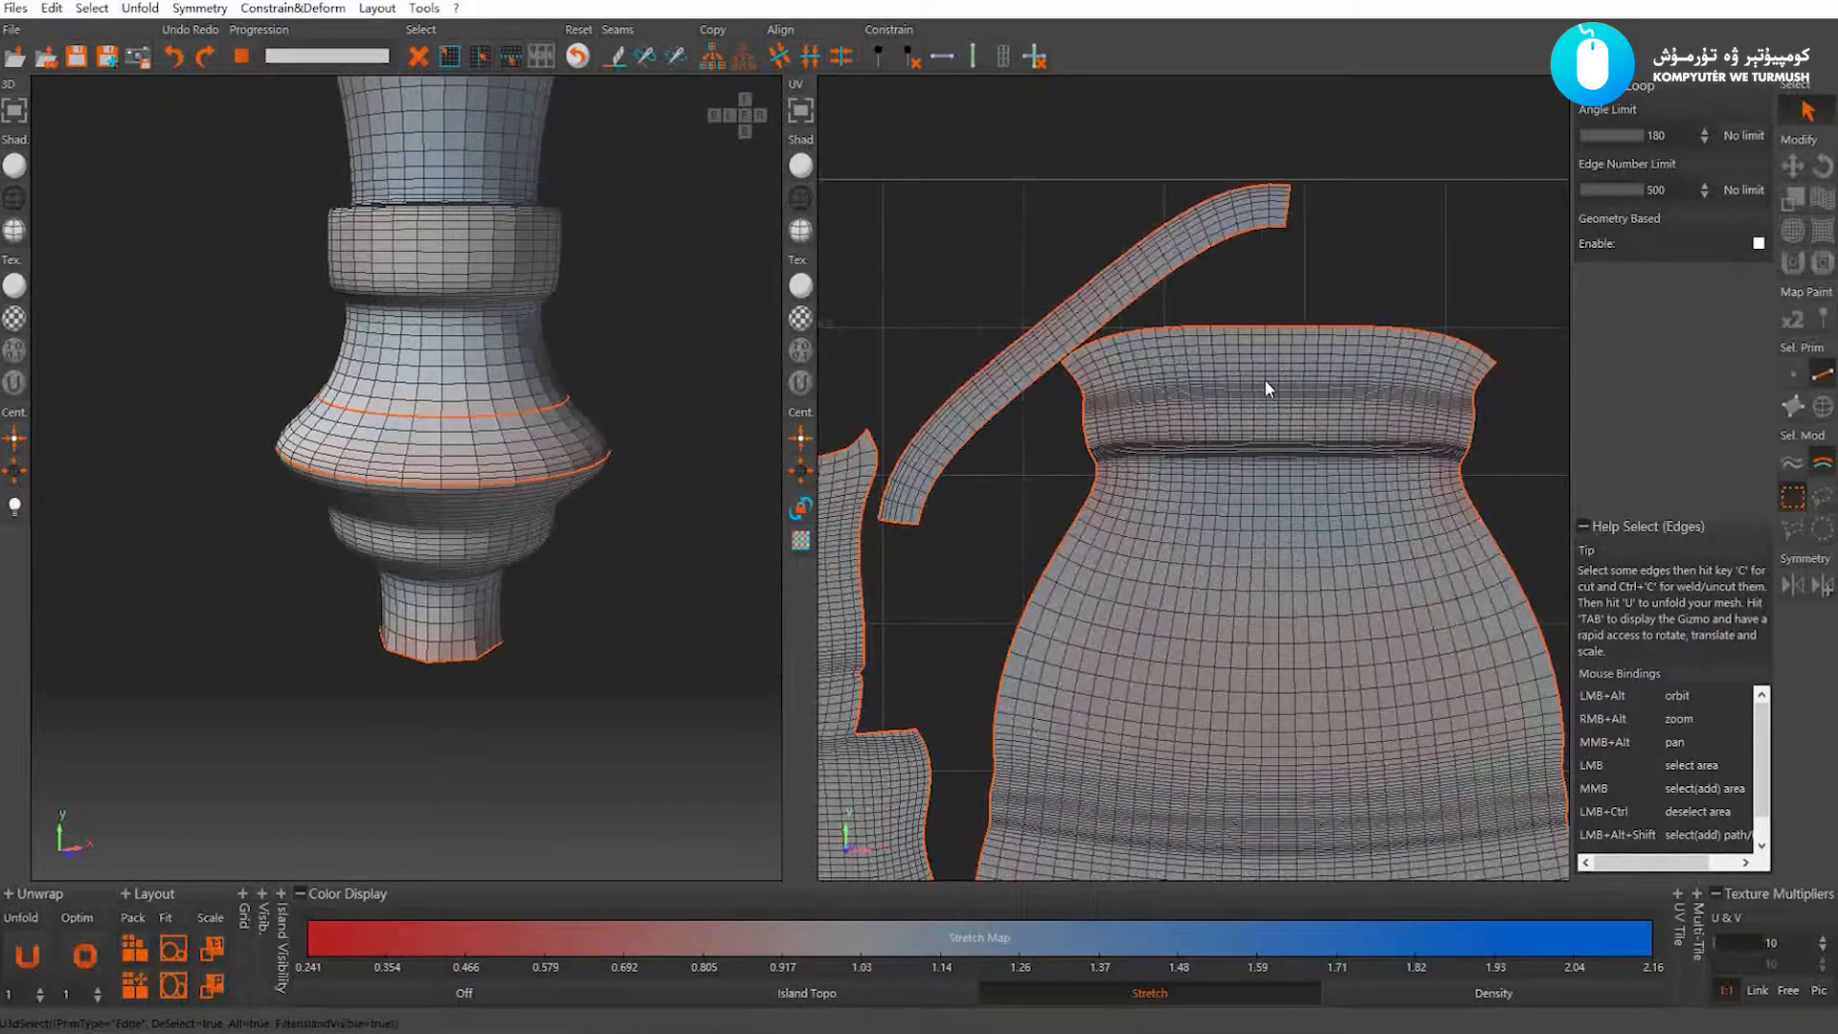
scroll(1216, 398, "up", 4)
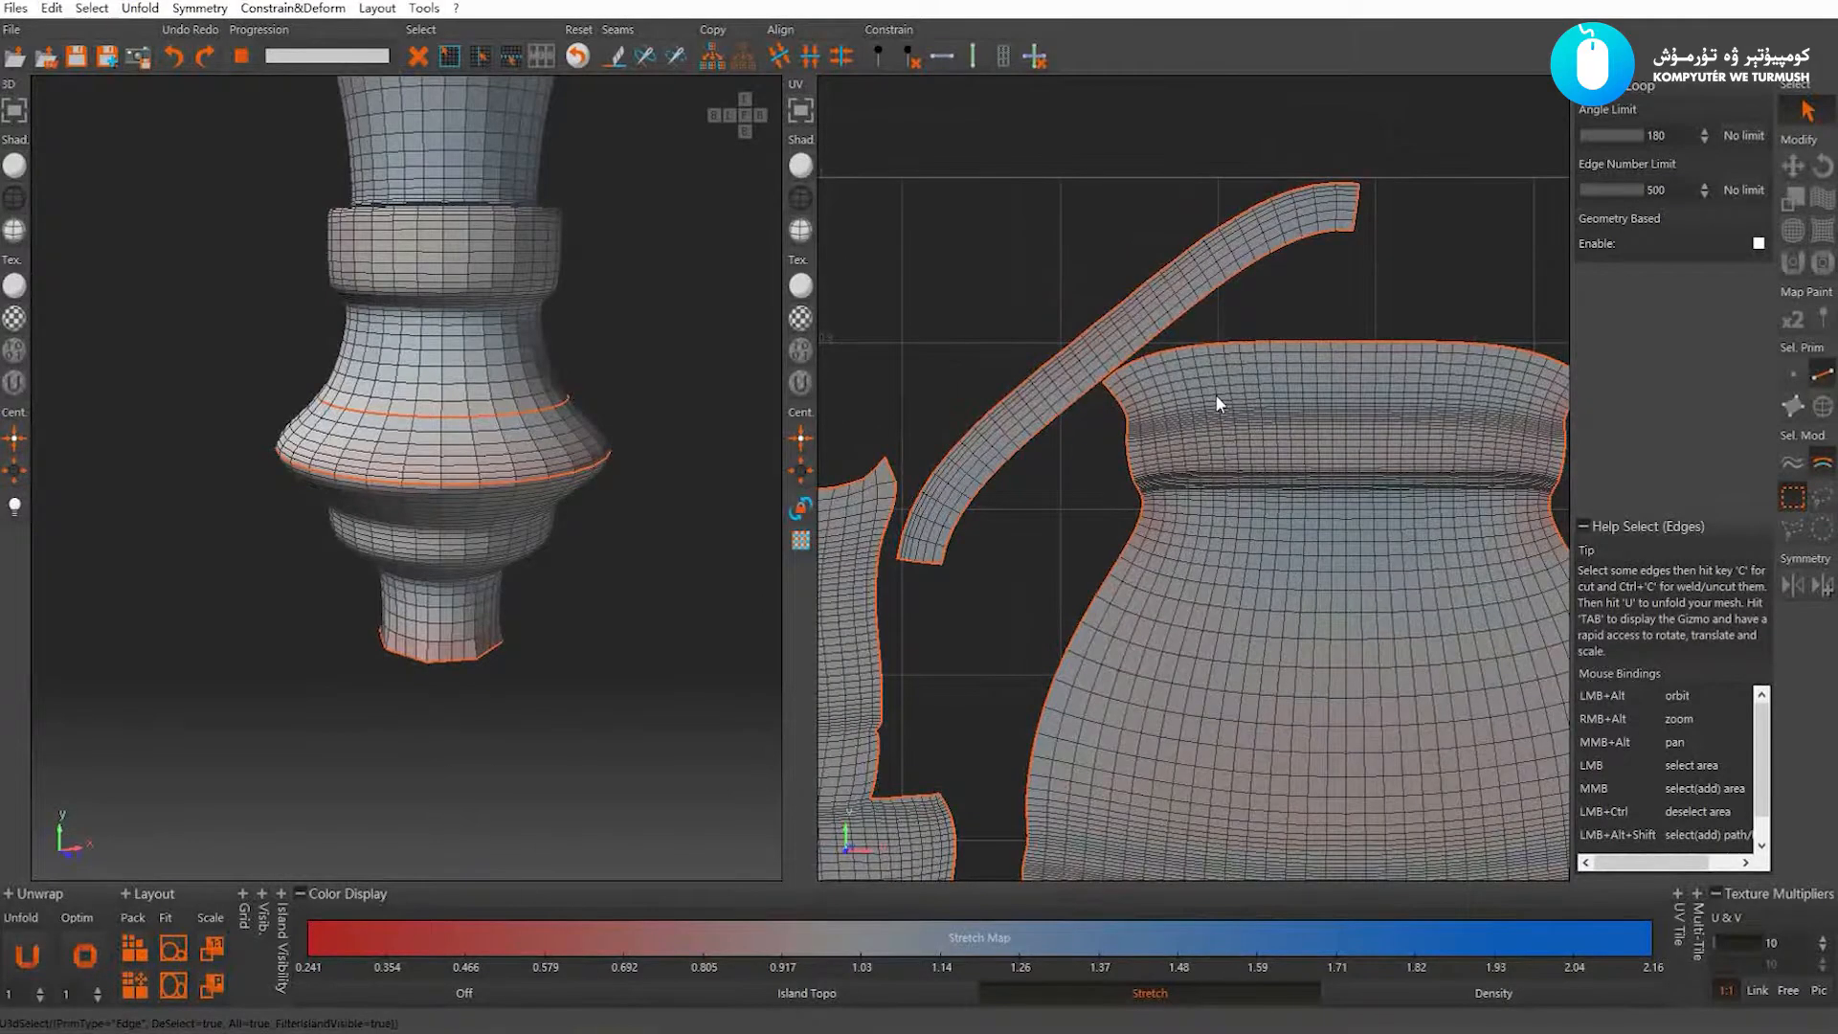
key("o")
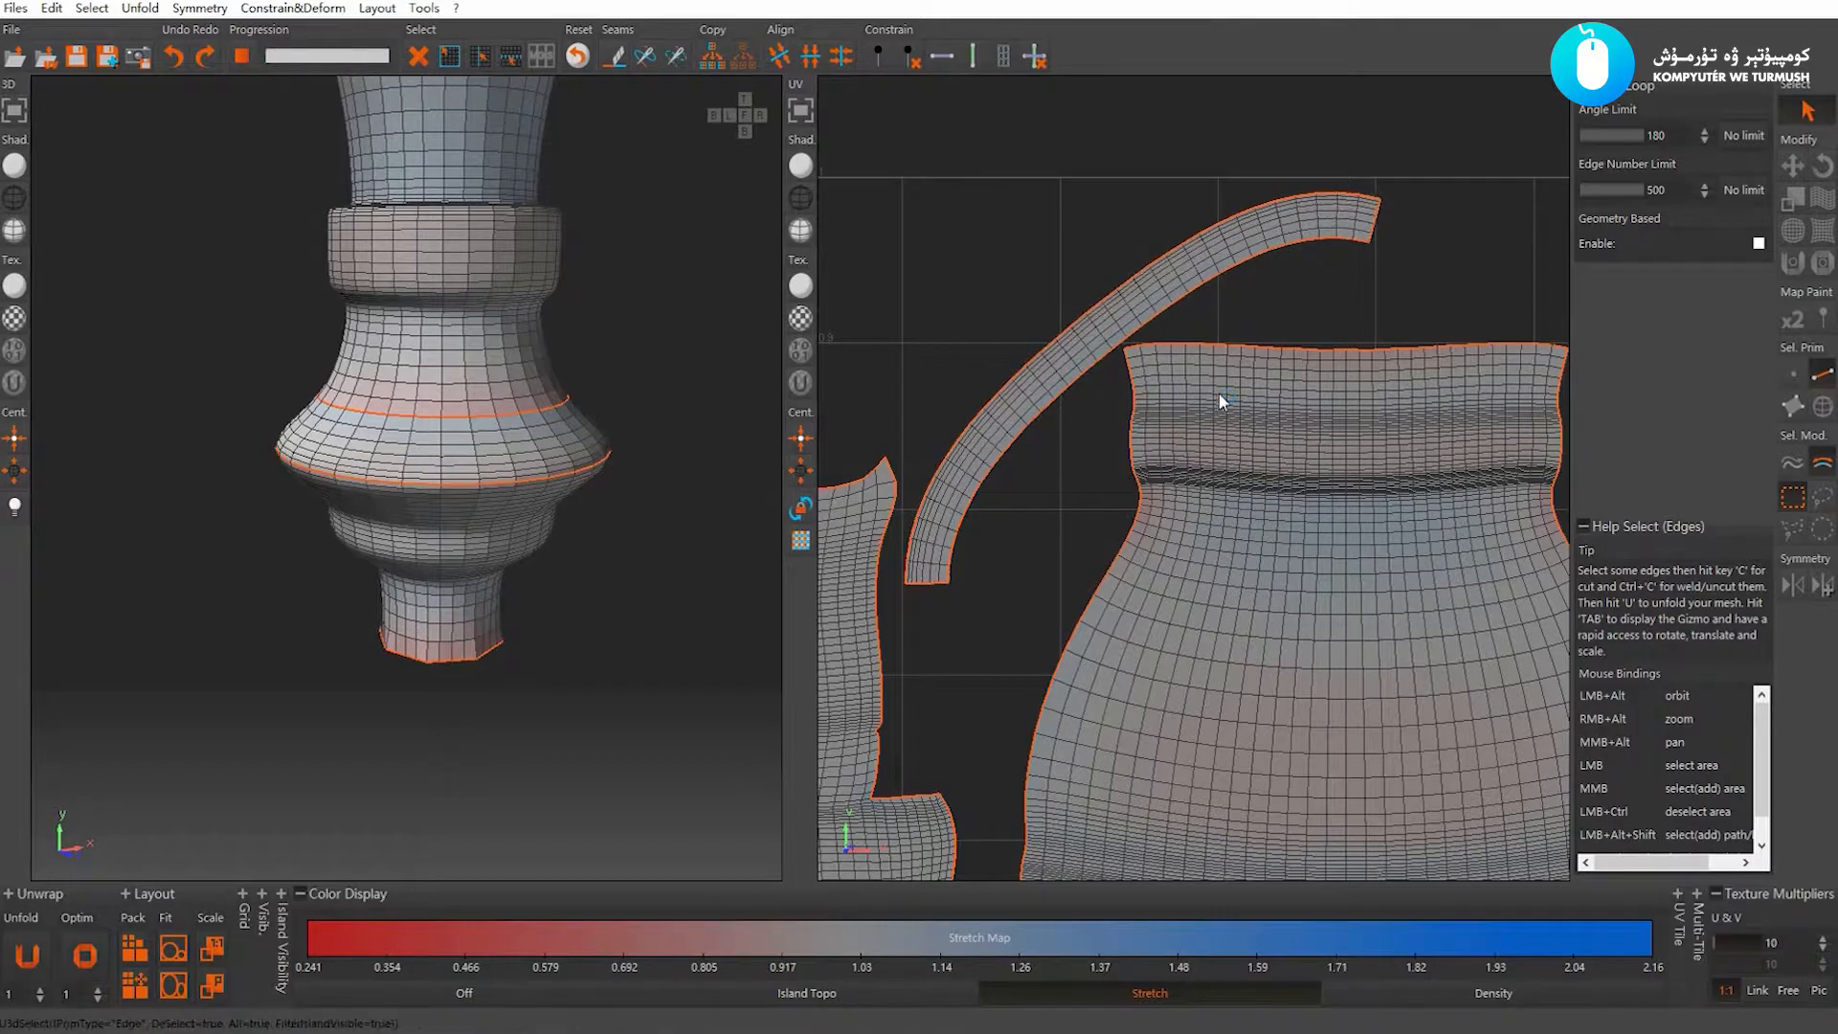
Move the seam above the leg's flare up by one edge row, then unfold, pack and optimize the islands
middle_click_drag(1240, 374, 1192, 393, "alt")
scroll(1197, 390, "up", 1)
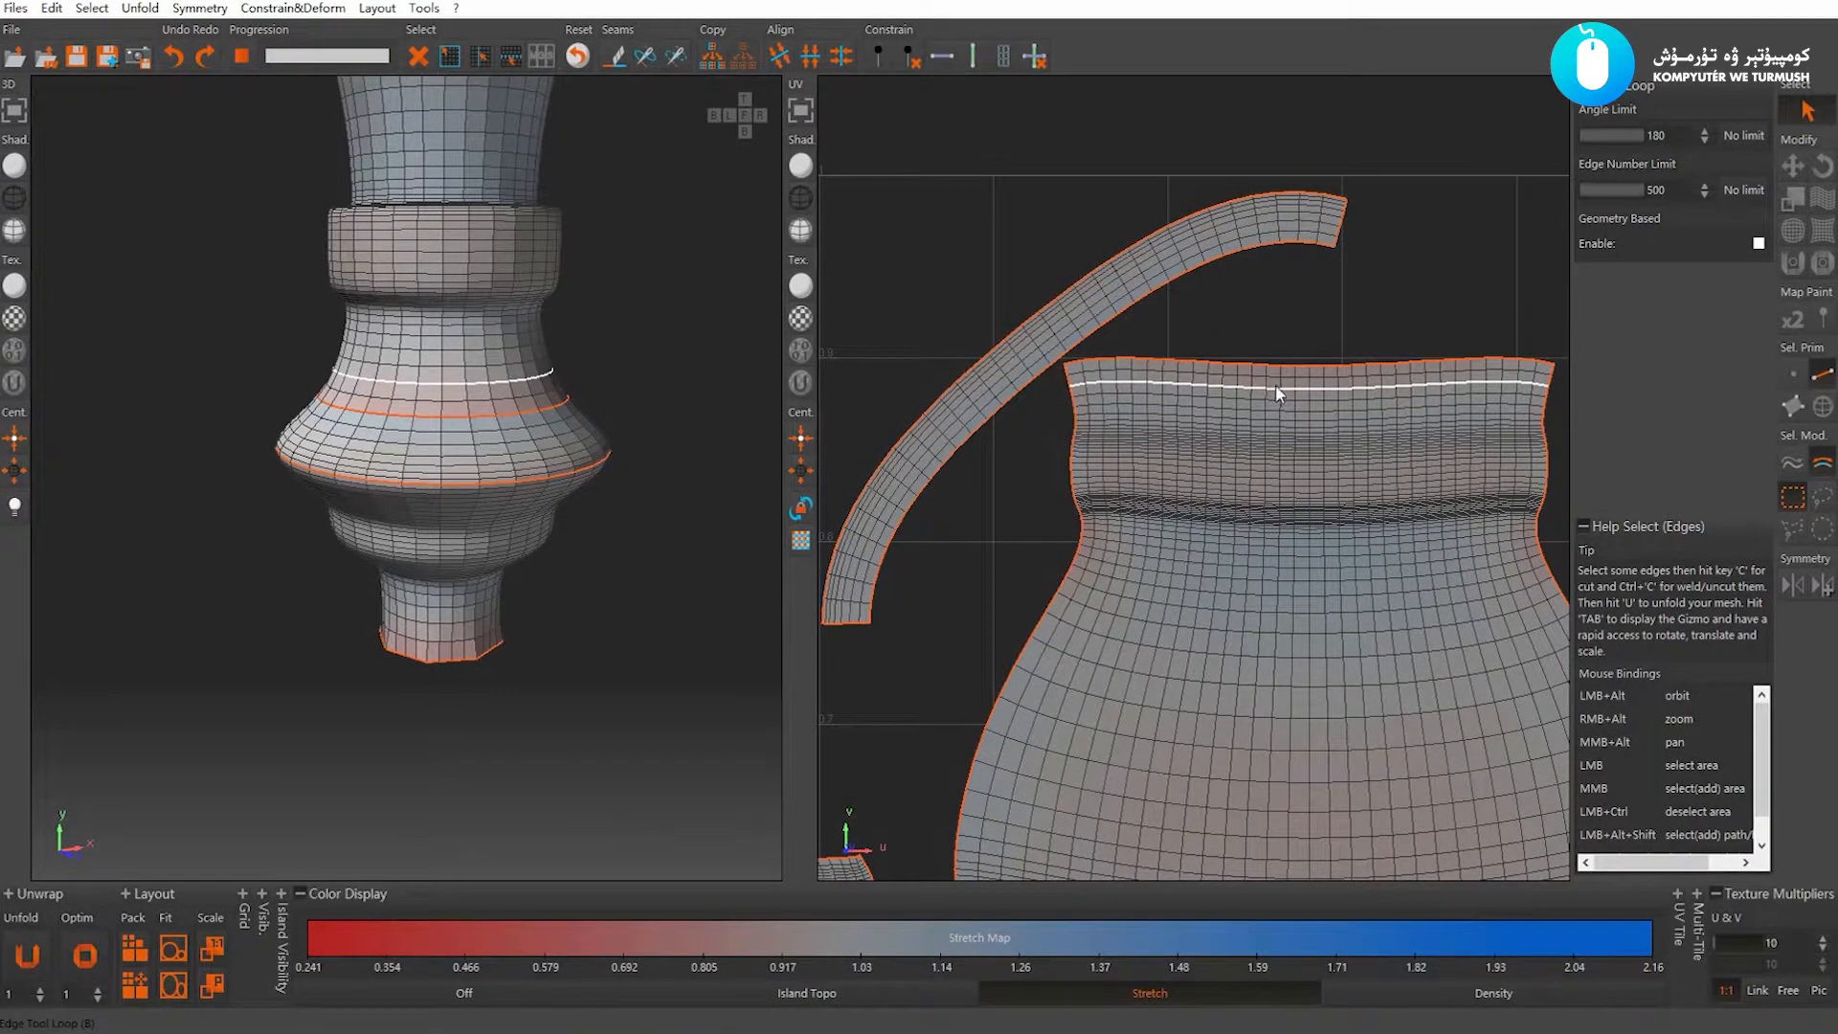
left_click(1275, 375)
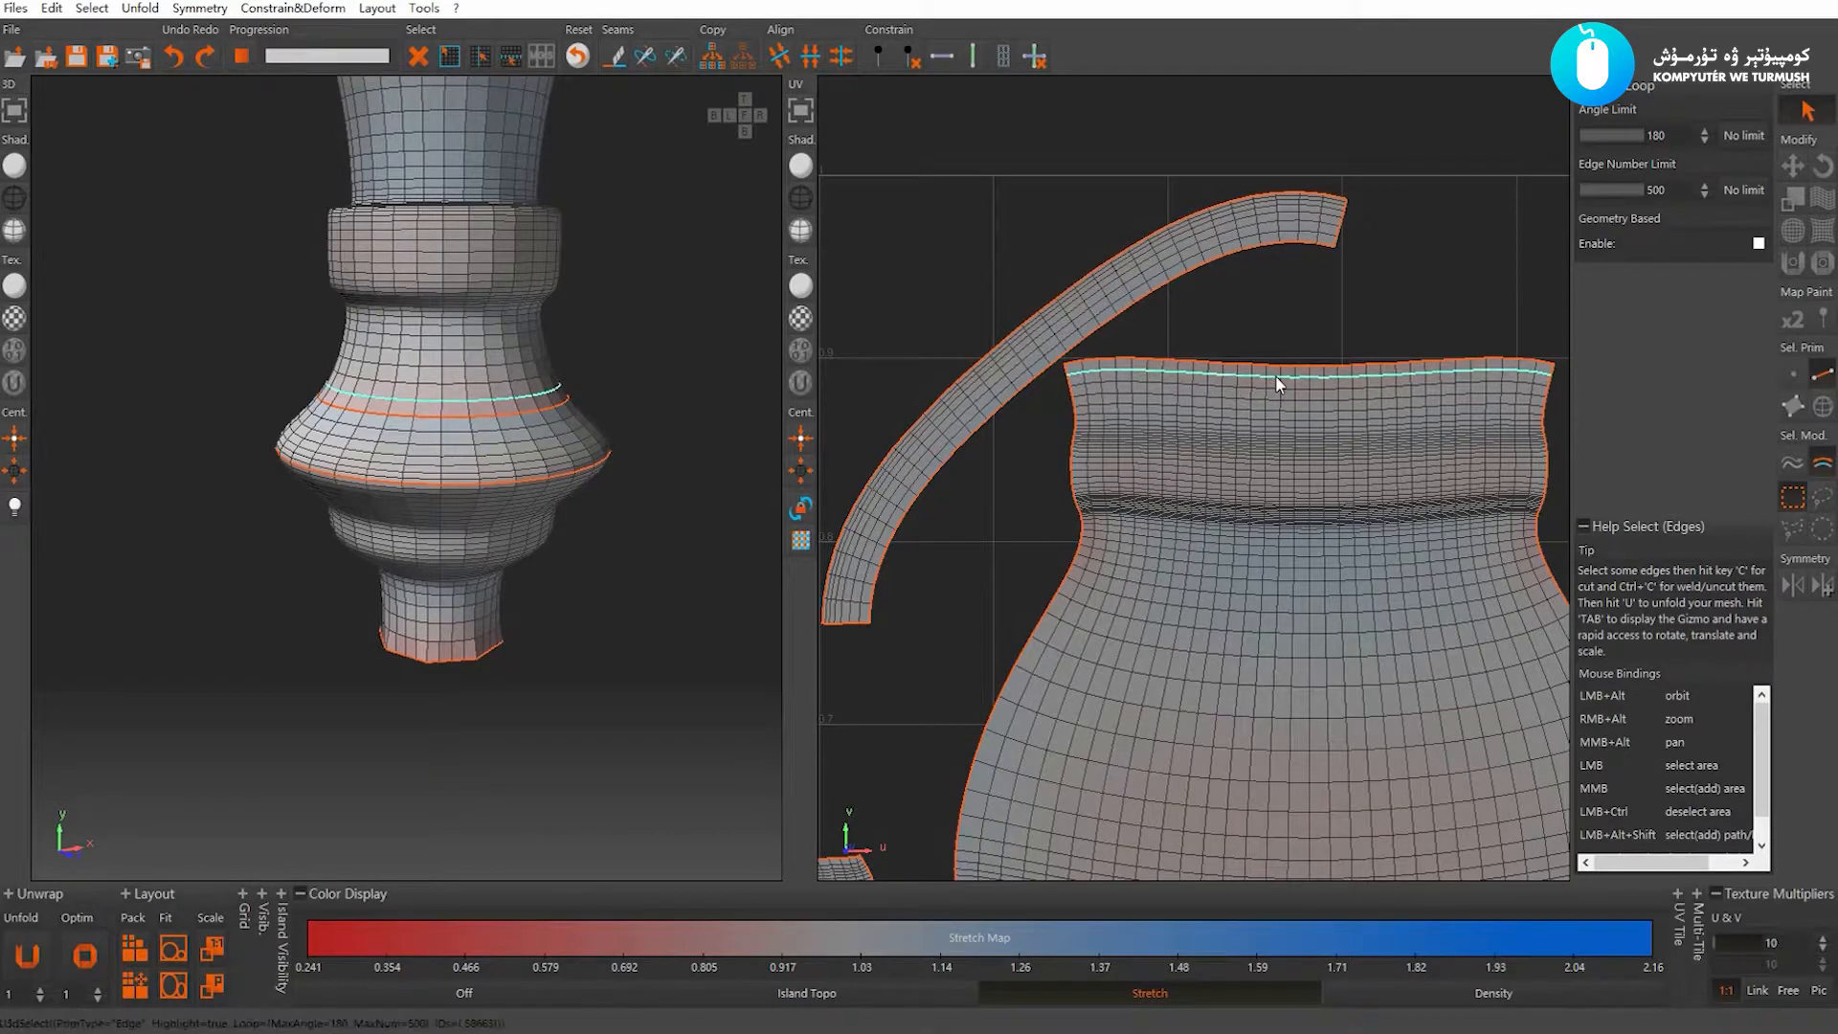
key("c")
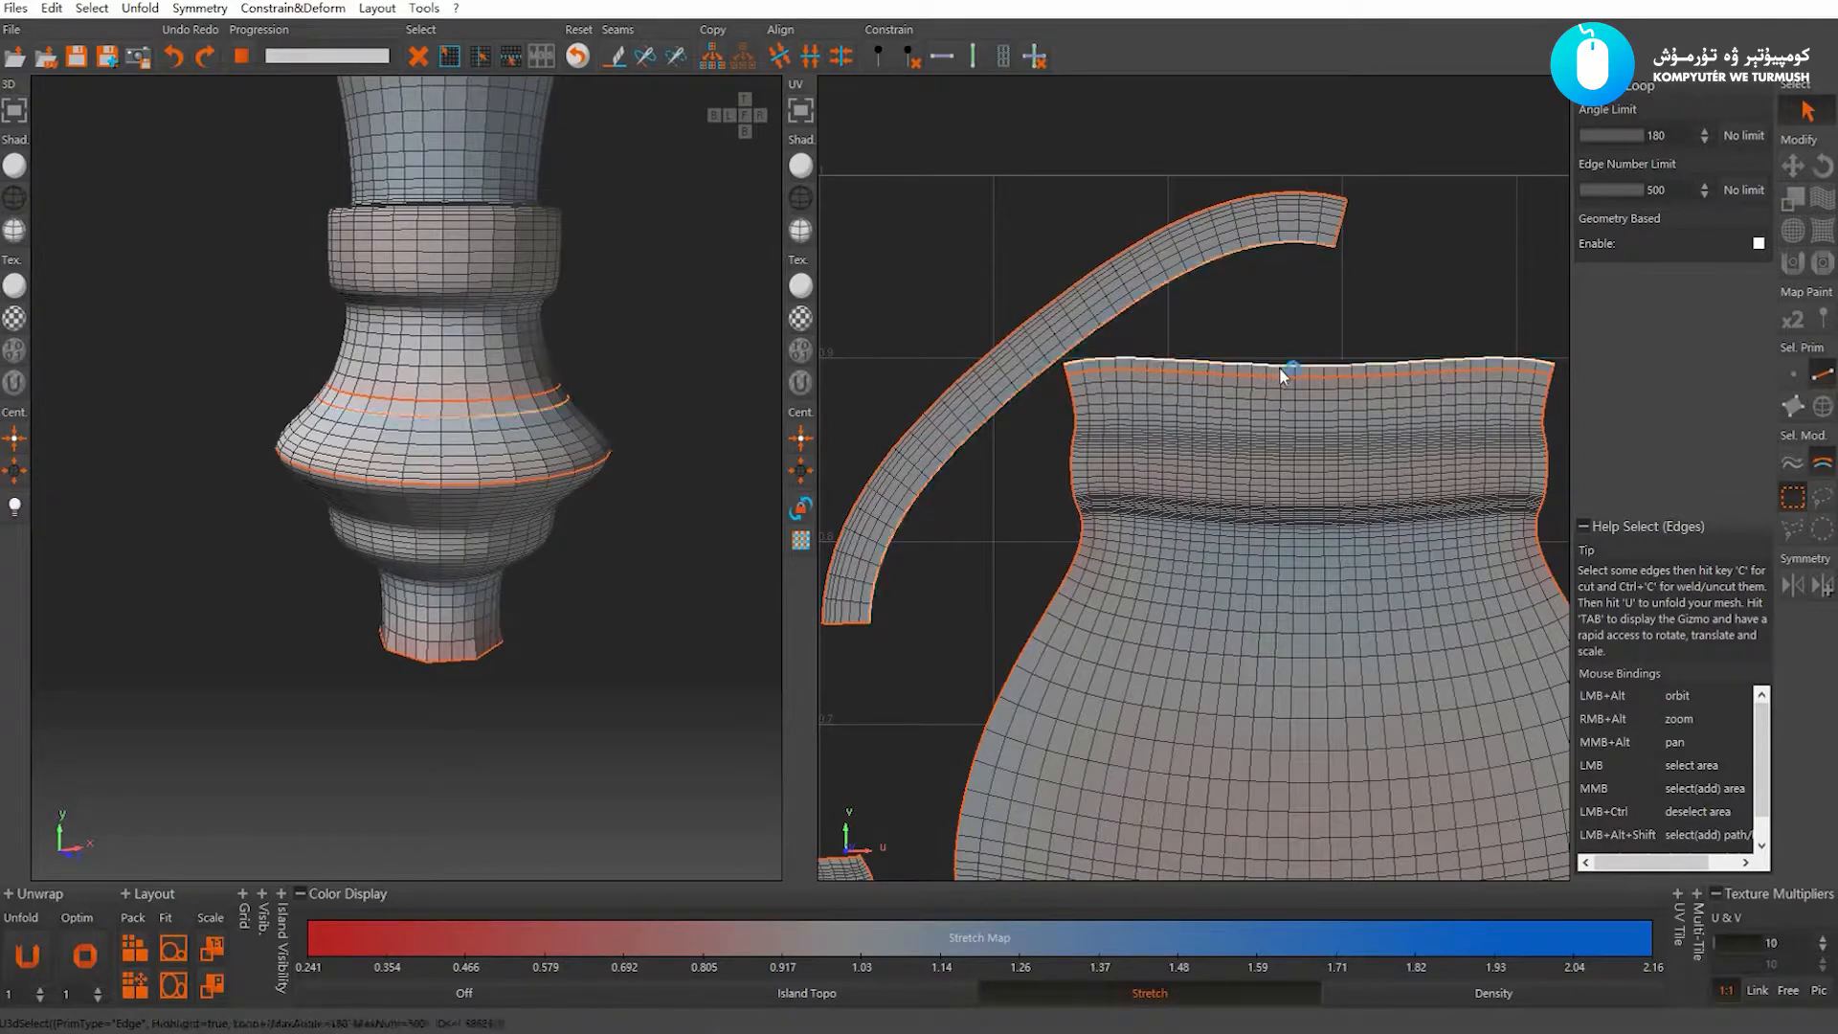
key("u")
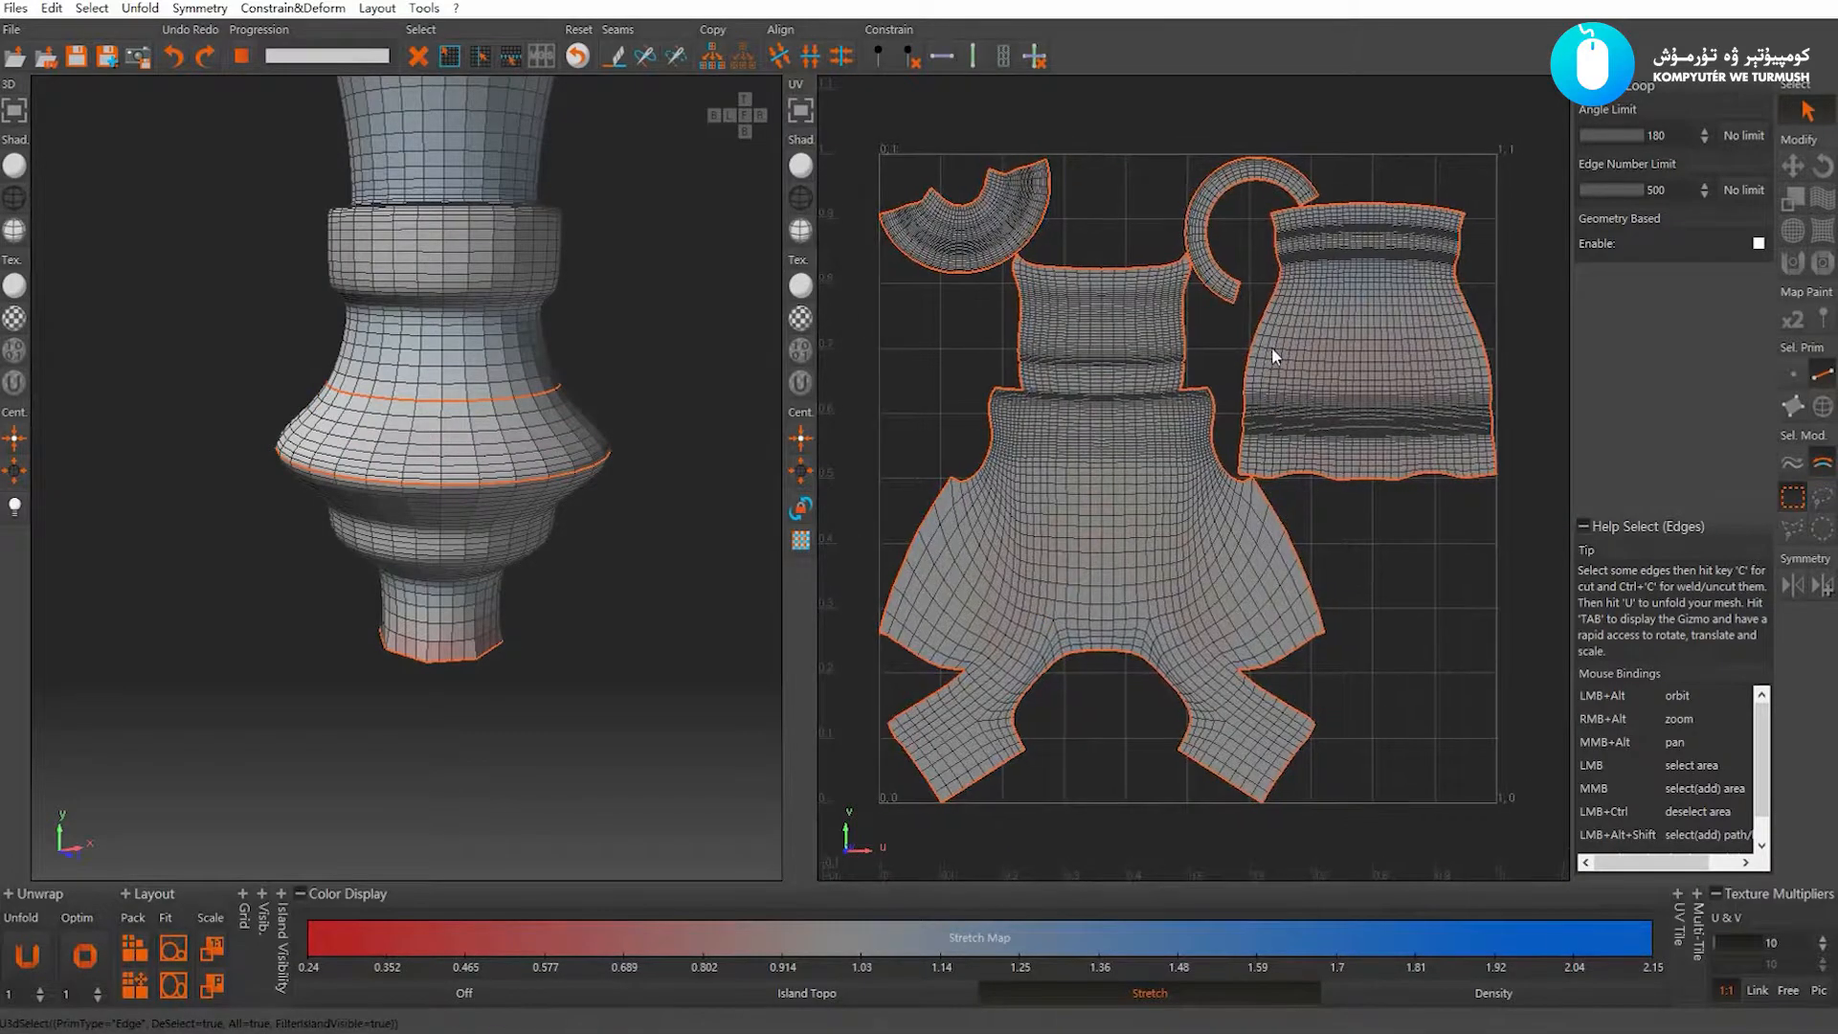
key("o")
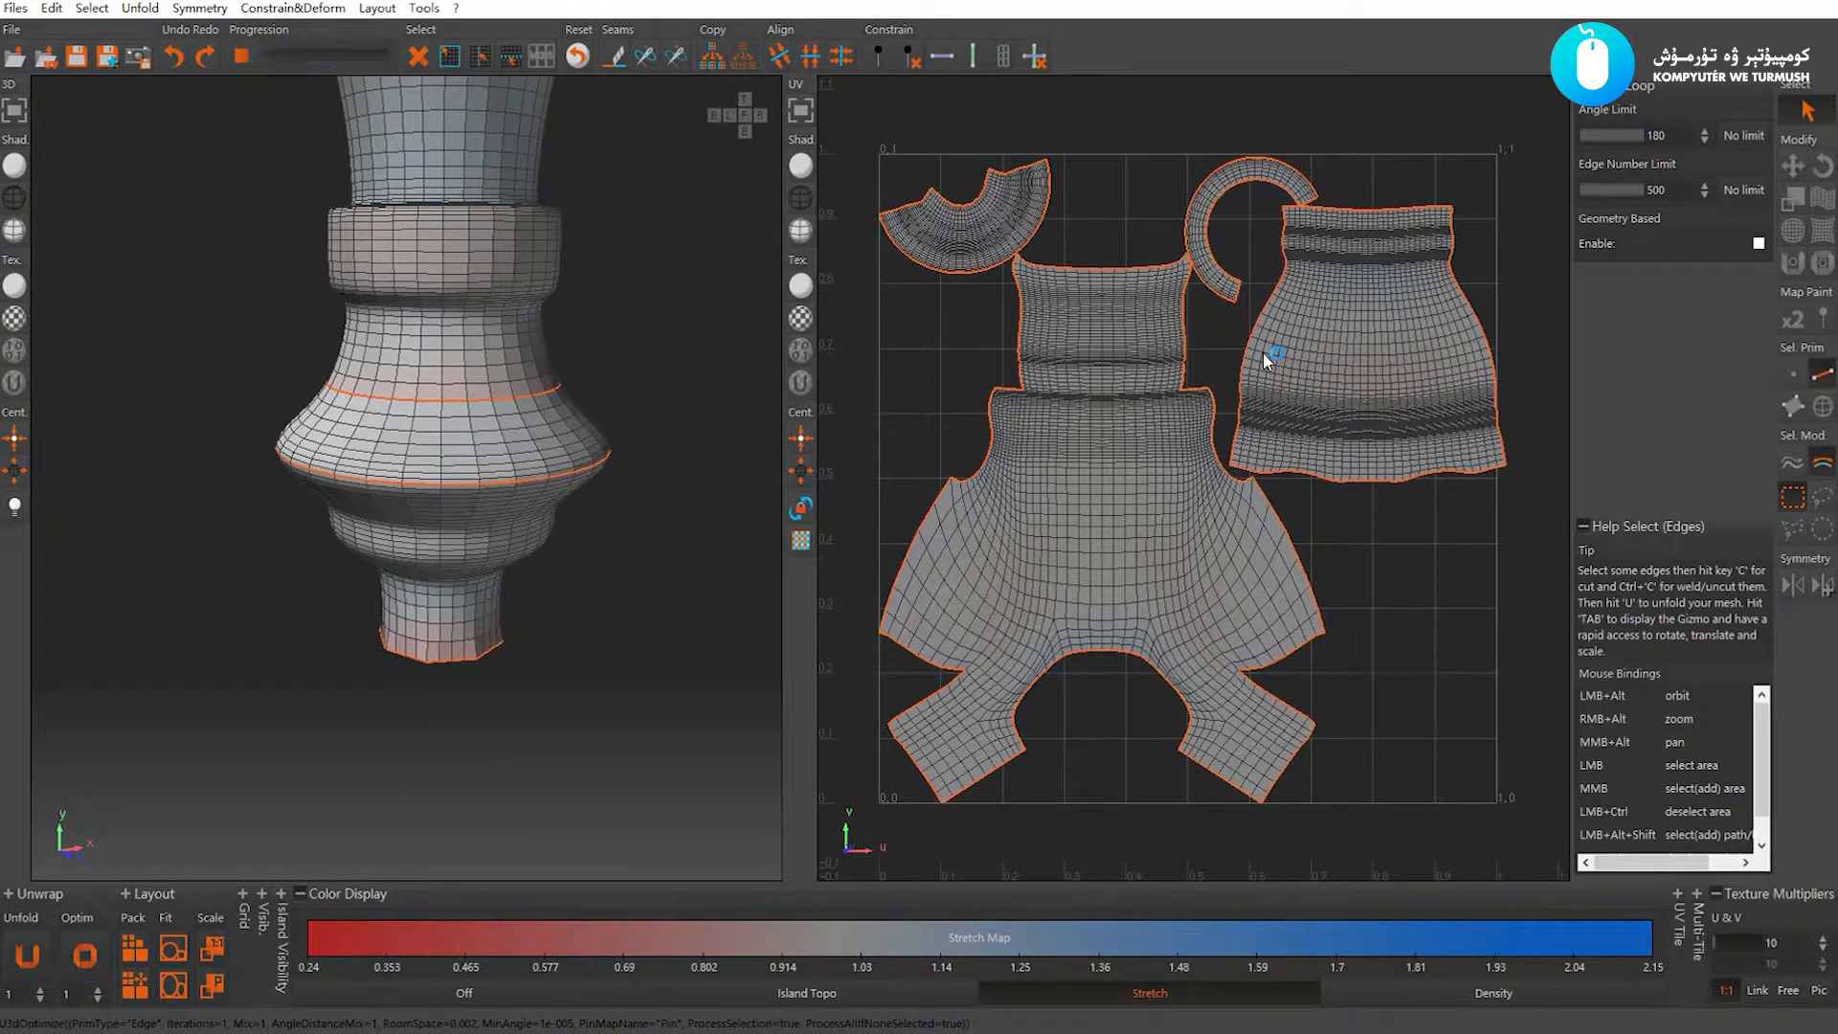
Examine the stretch across the leg's upper section, body and remaining islands in the UV layout
middle_click_drag(1263, 352, 1150, 366, "alt")
right_click_drag(1151, 366, 1456, 590, "alt")
middle_click_drag(1456, 590, 1249, 569, "alt")
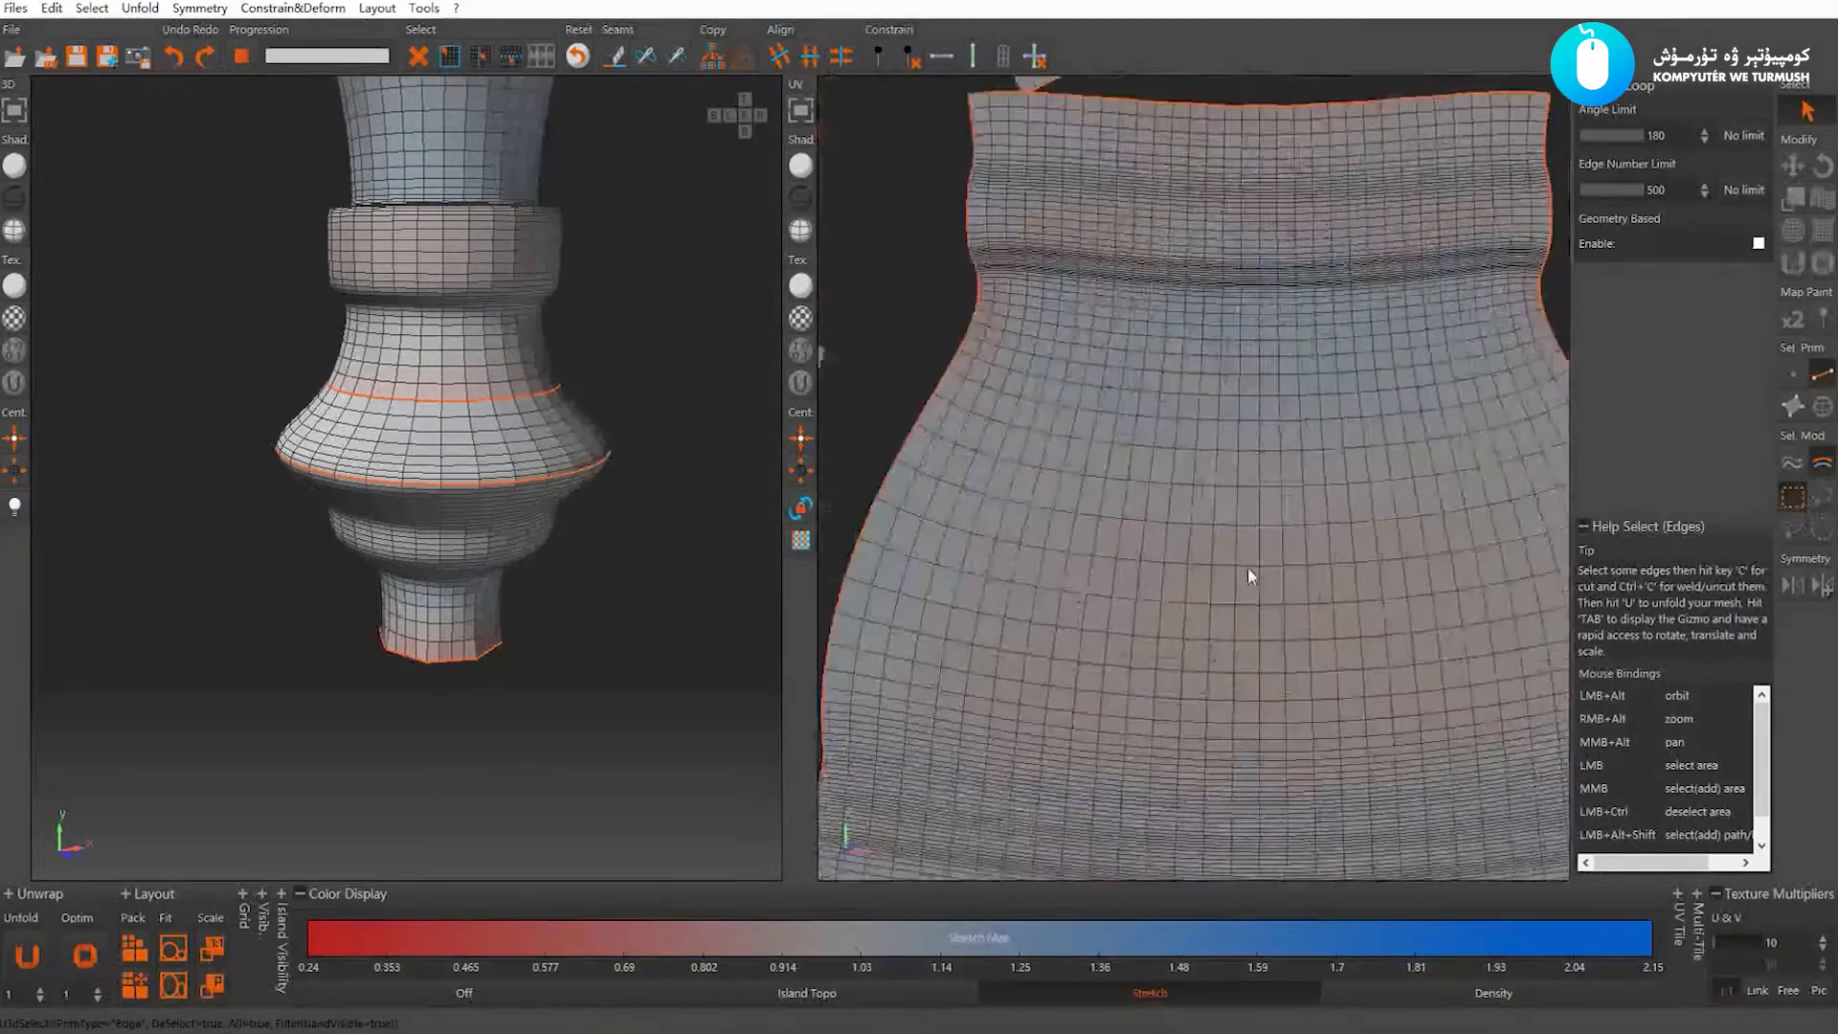
right_click_drag(1248, 566, 1241, 525, "alt")
middle_click_drag(1175, 345, 1140, 479, "alt")
right_click_drag(1140, 479, 1101, 565, "alt")
middle_click_drag(1047, 503, 1084, 163, "alt")
right_click_drag(1201, 447, 1151, 415, "alt")
middle_click_drag(1266, 560, 1177, 464, "alt")
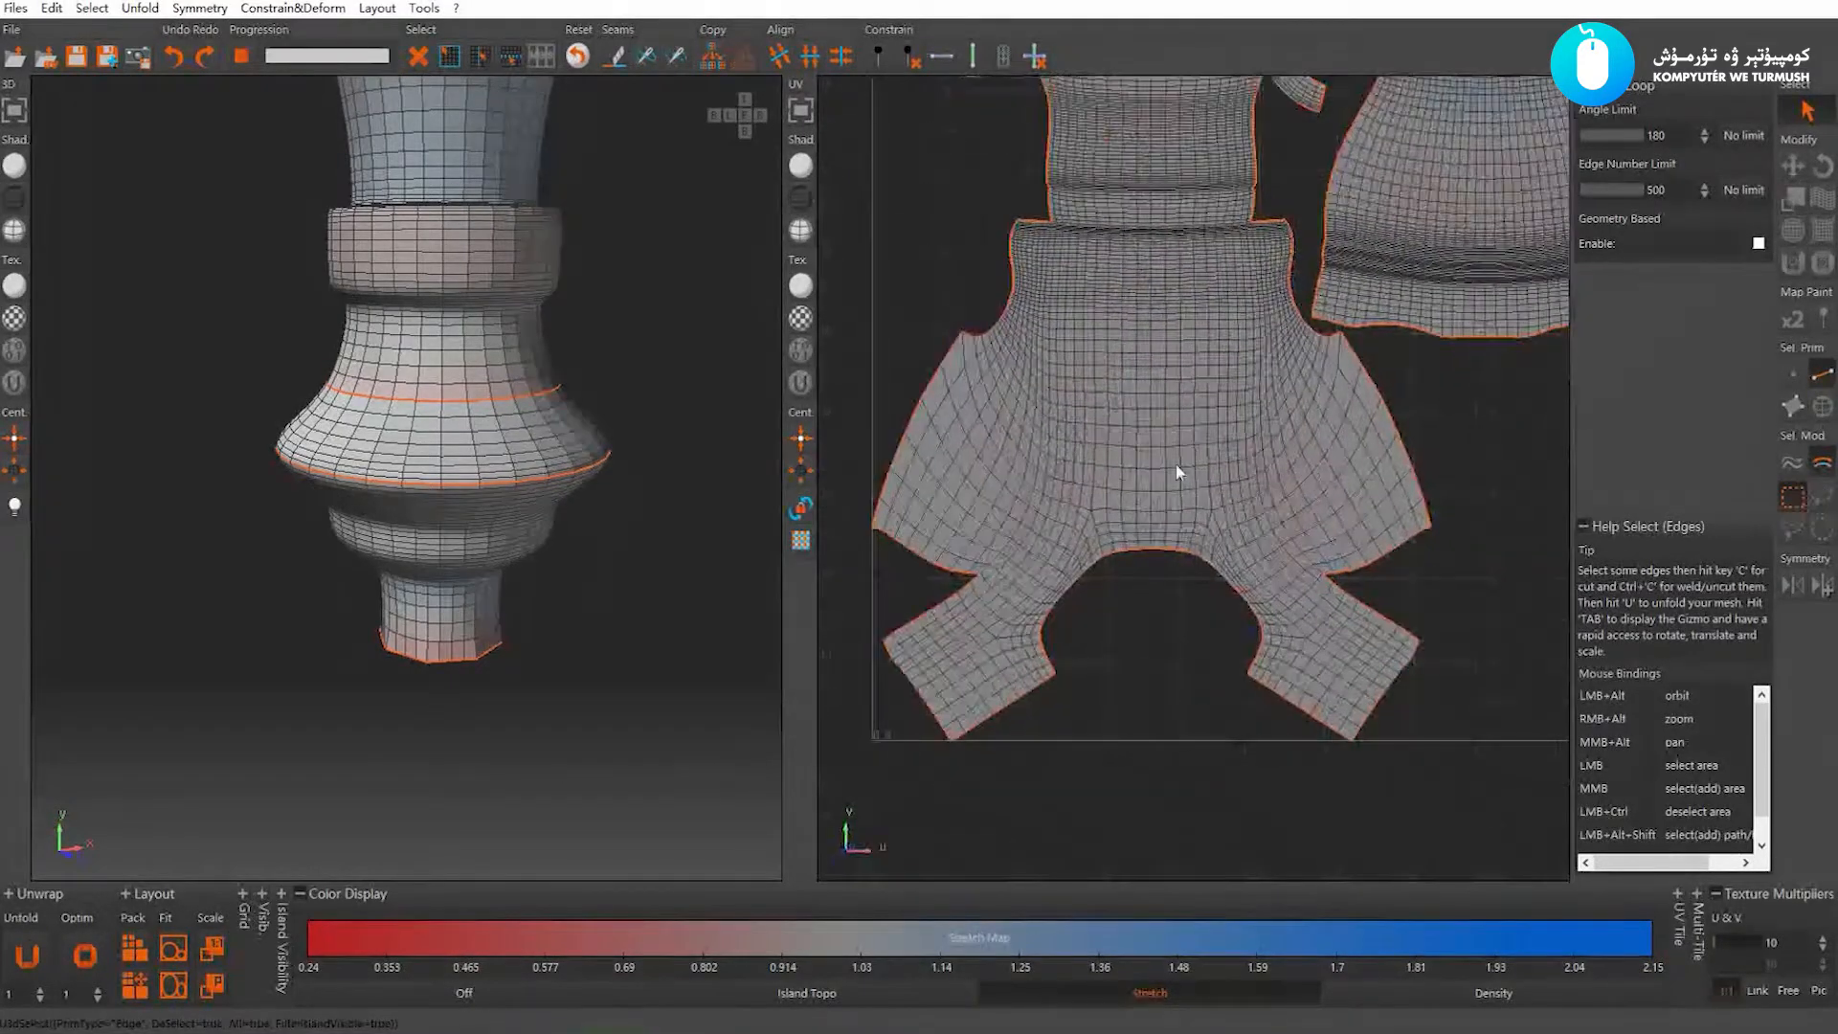
right_click_drag(1310, 507, 1268, 485, "alt")
middle_click_drag(1316, 359, 1269, 505, "alt")
right_click_drag(1278, 507, 1245, 504, "alt")
Examine the seams and stretch along the whole leg on the model from several sides
left_click_drag(486, 500, 550, 473, "alt")
right_click_drag(550, 473, 457, 469, "alt")
middle_click_drag(458, 469, 513, 651, "alt")
right_click_drag(440, 536, 359, 463, "alt")
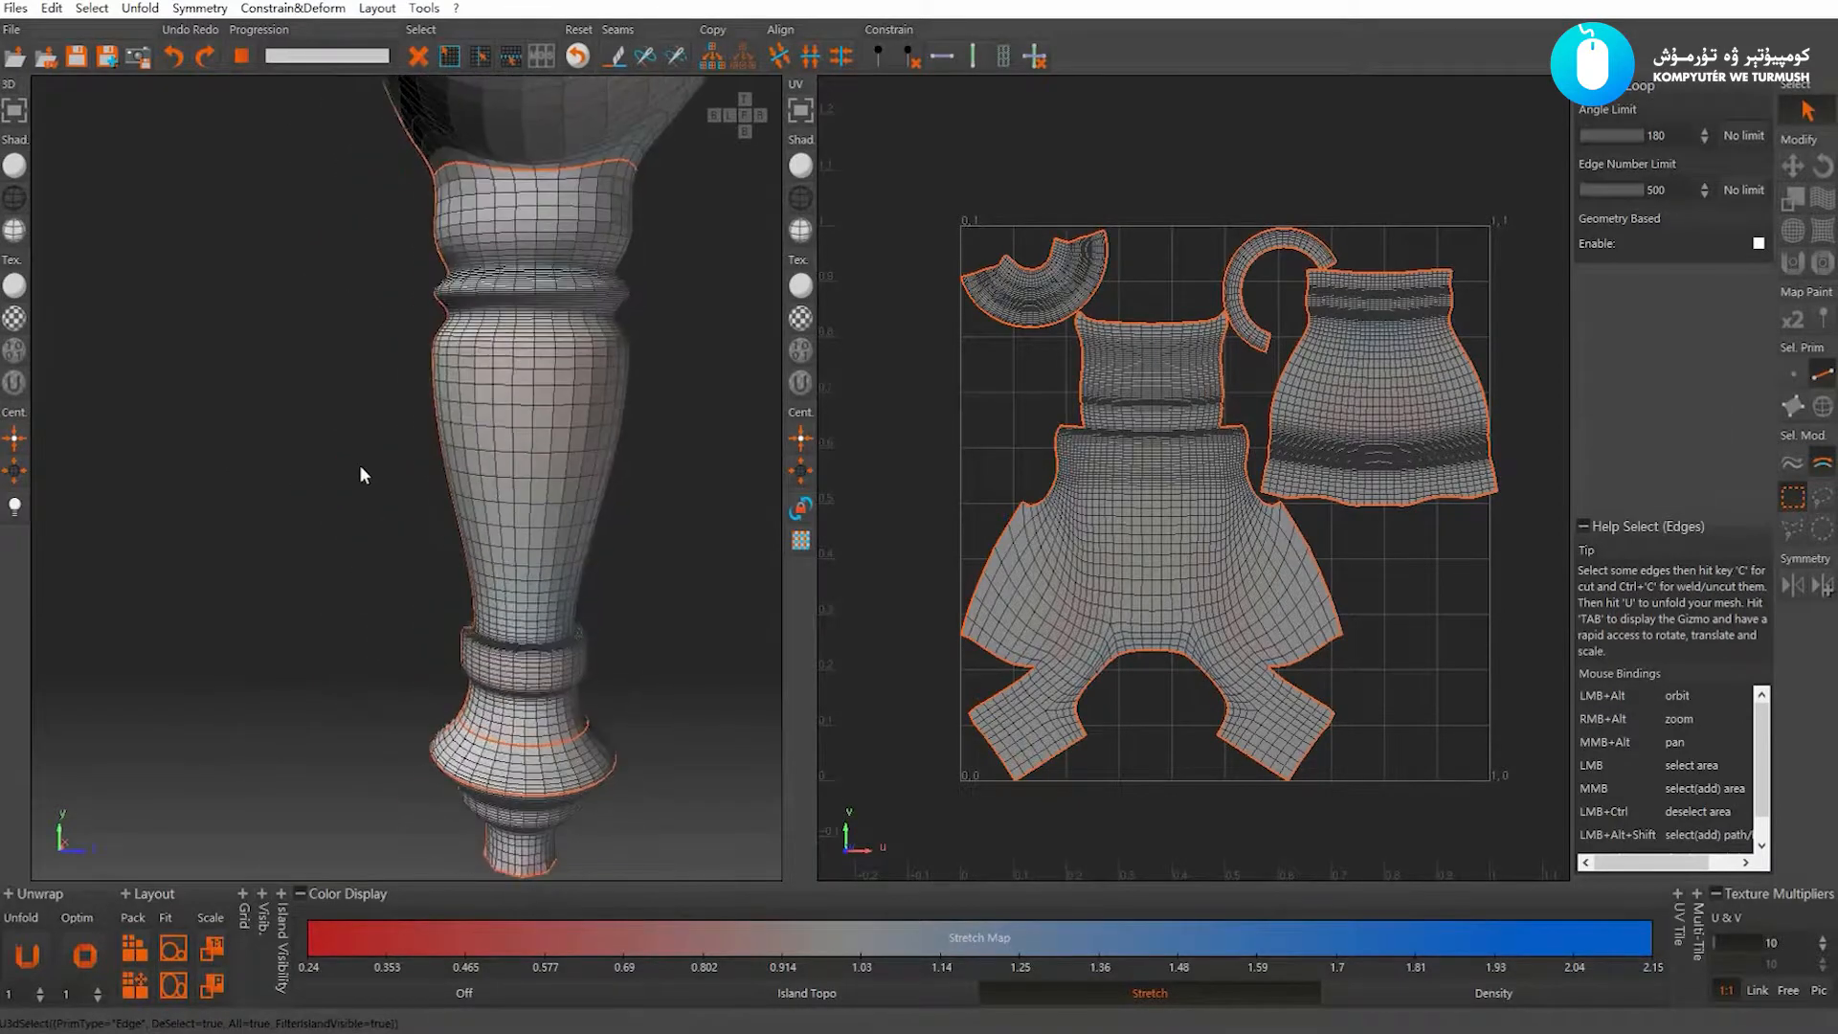
left_click_drag(361, 467, 537, 486, "alt")
middle_click_drag(627, 412, 588, 519, "alt")
right_click_drag(587, 519, 299, 351, "alt")
left_click_drag(299, 350, 281, 435, "alt")
Show the whole model again and isolate the curved foot piece beneath the leg
key("ctrl+c")
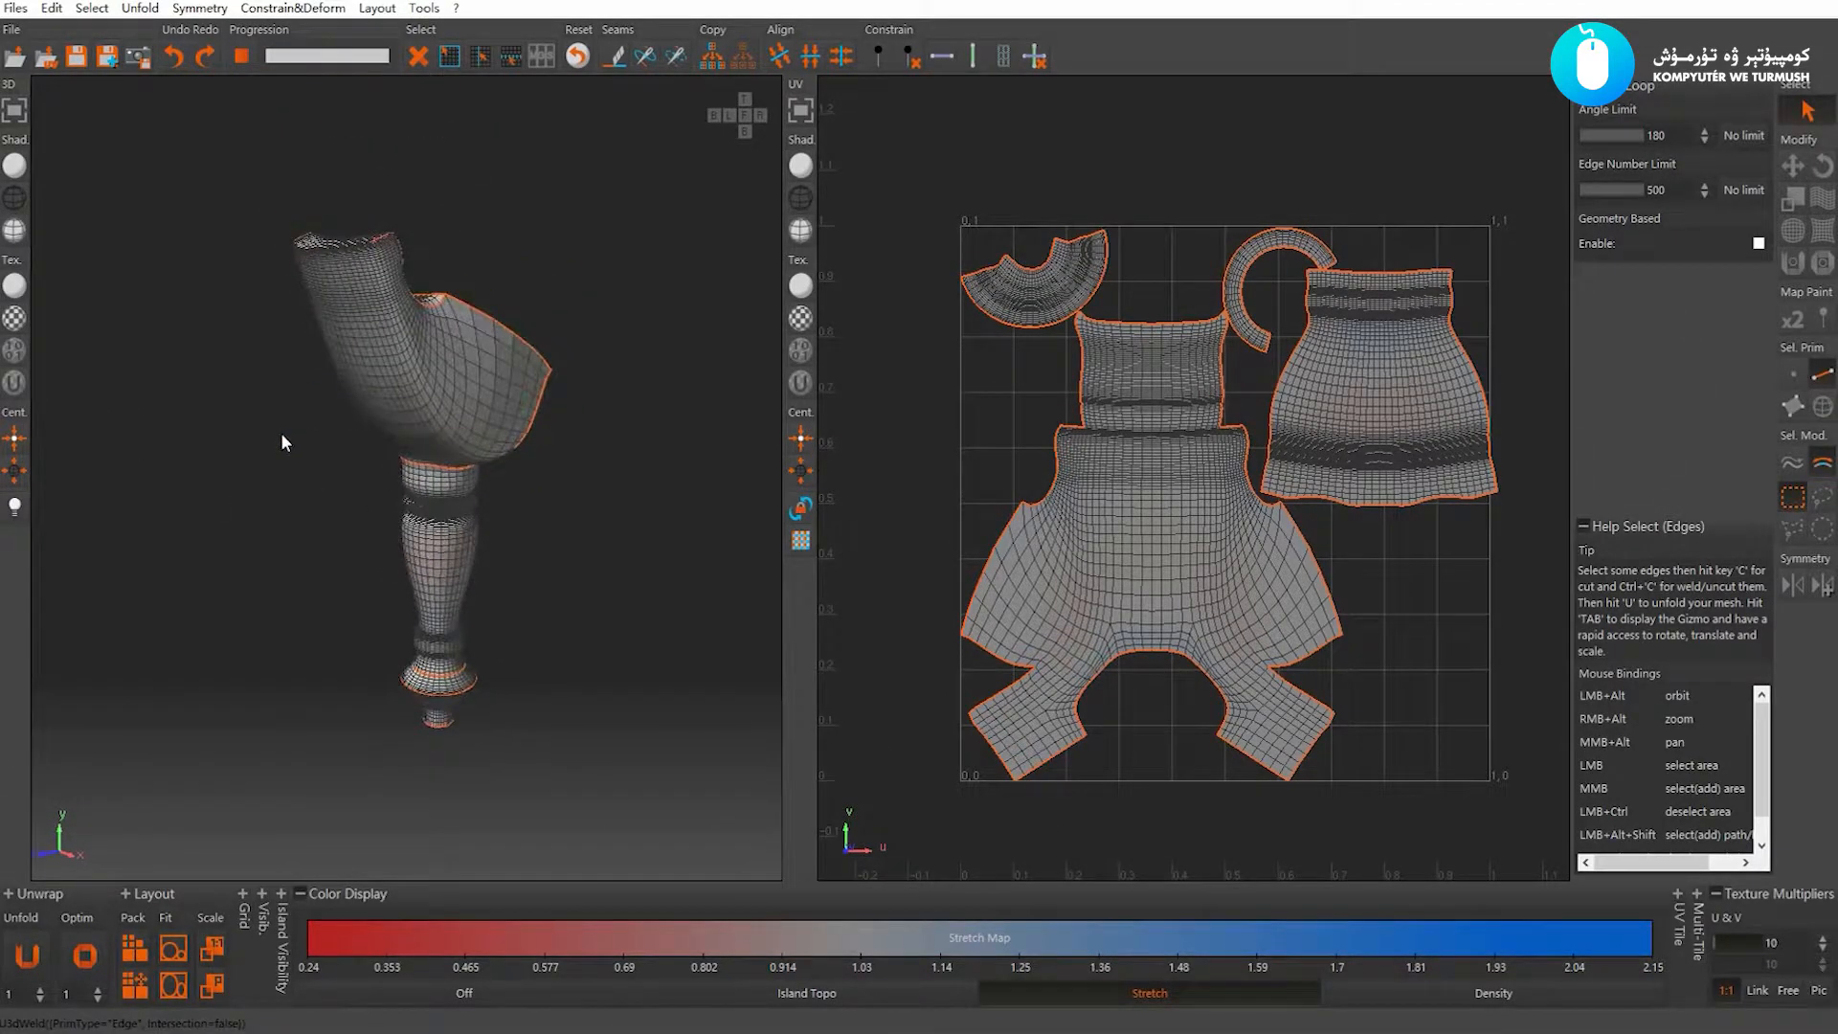
key("F4")
key("i")
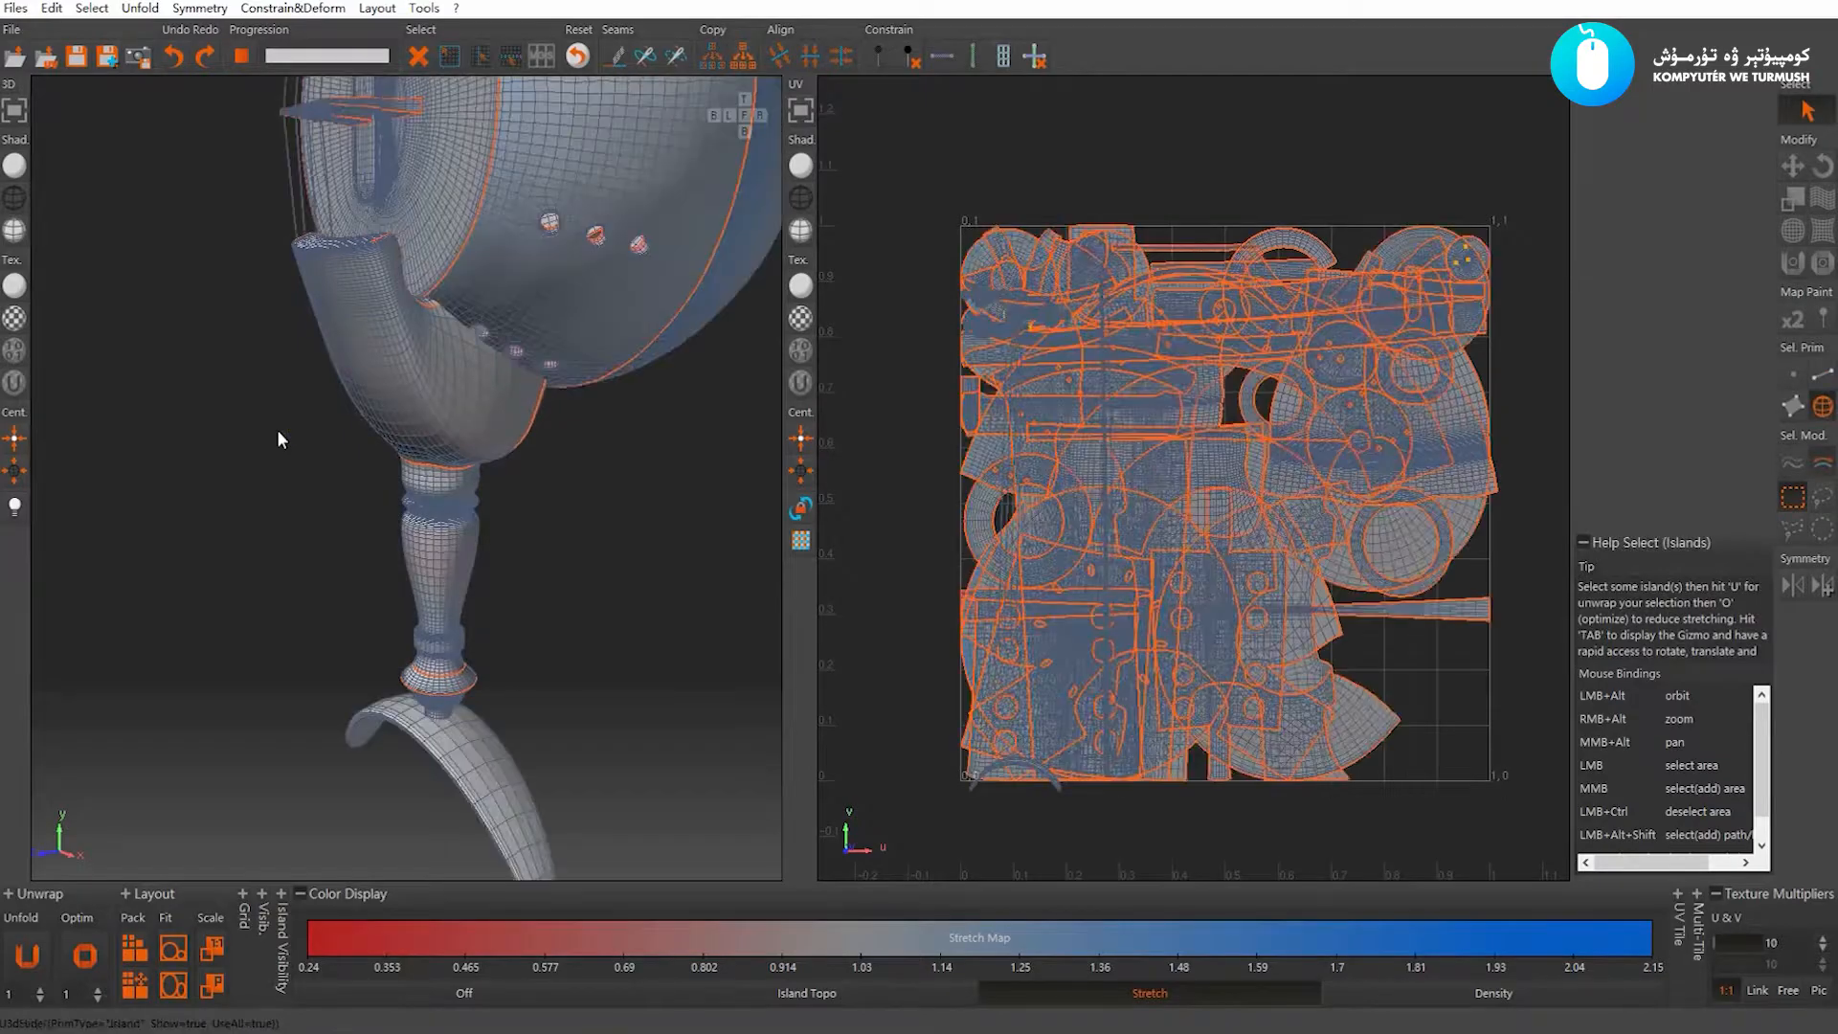
left_click_drag(277, 439, 494, 456, "alt")
left_click(412, 576)
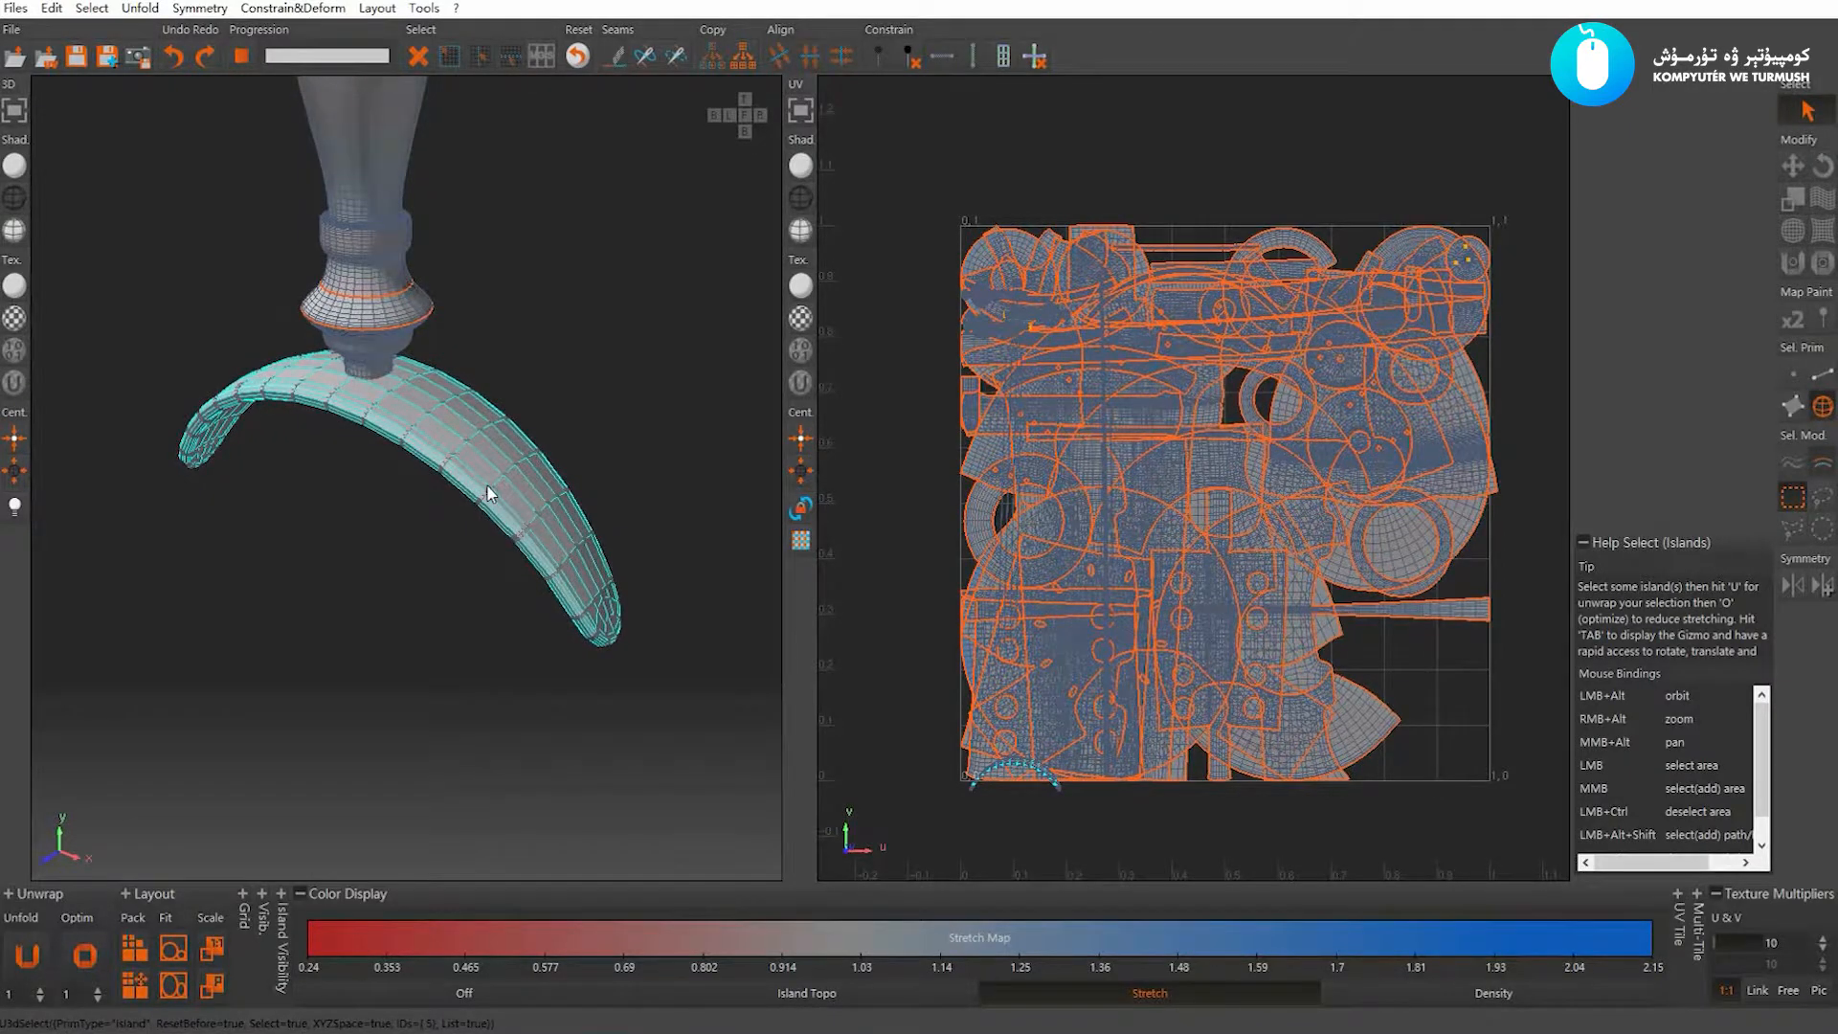
key("i")
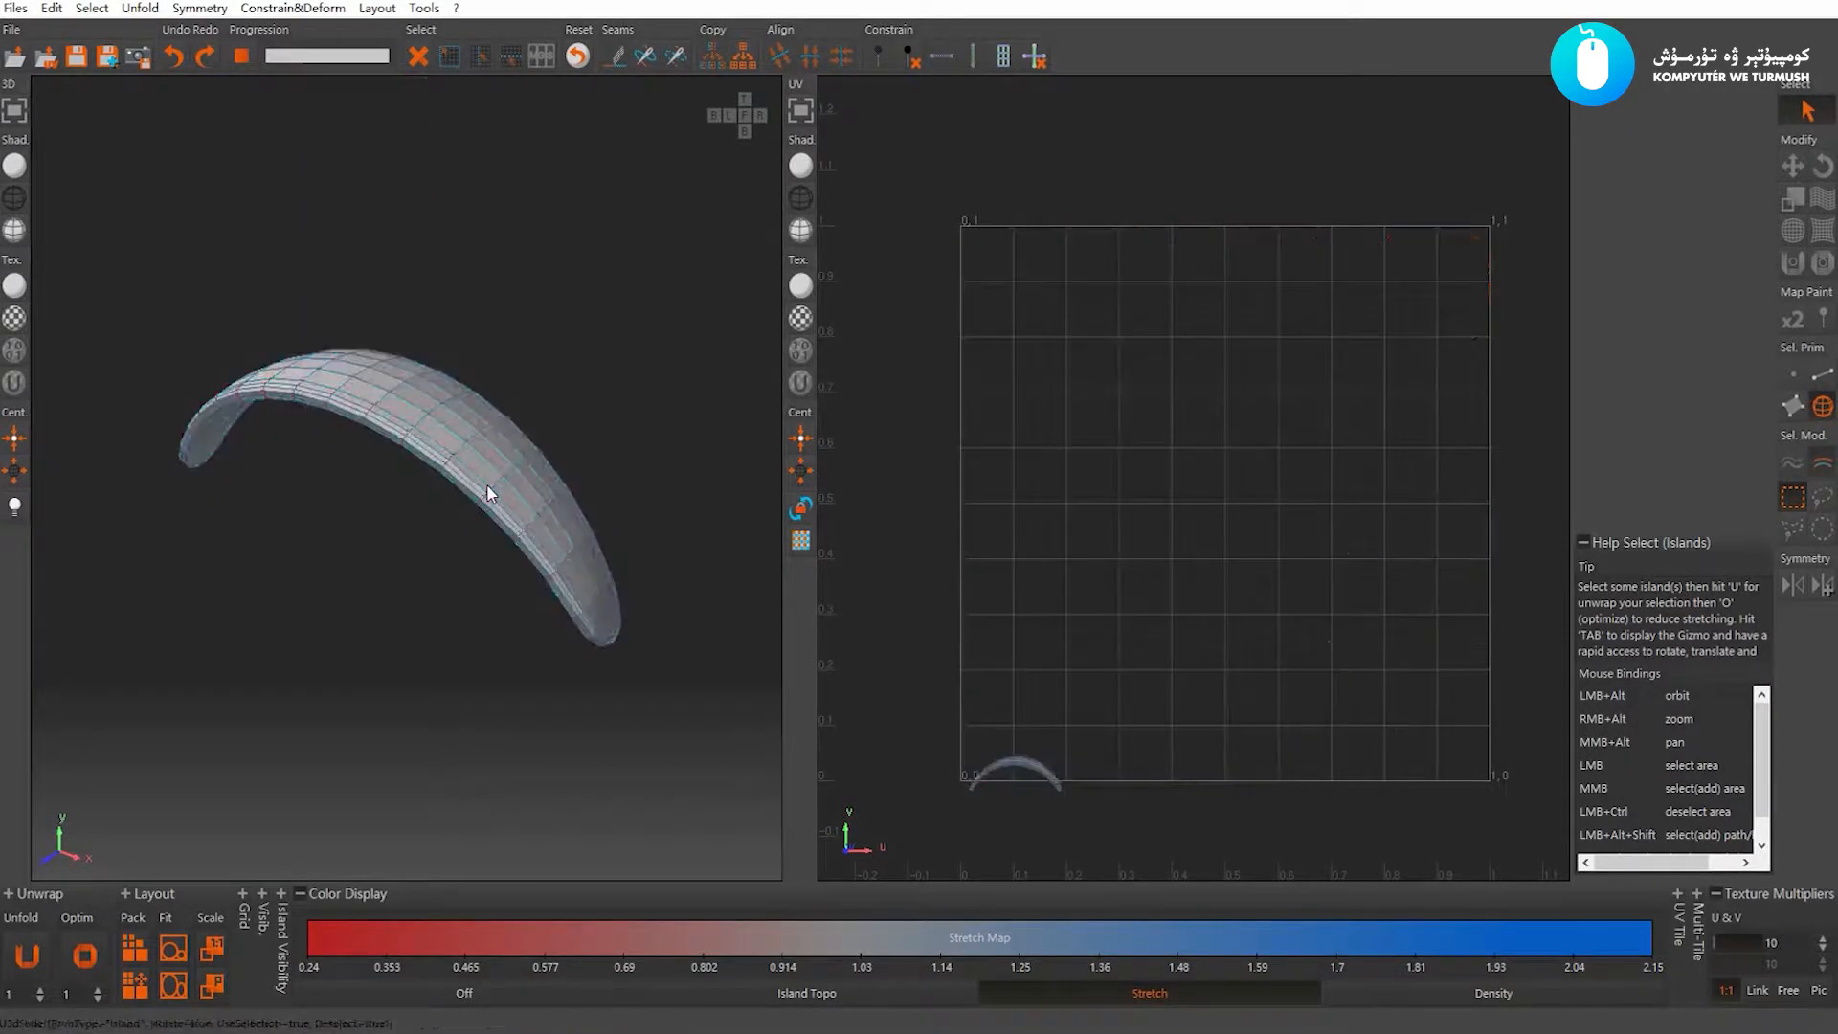
key("f")
Cut the edge loop that runs around the middle of the curved foot piece's narrow rim
left_click_drag(486, 484, 455, 245, "alt")
key("F2")
left_click(496, 232)
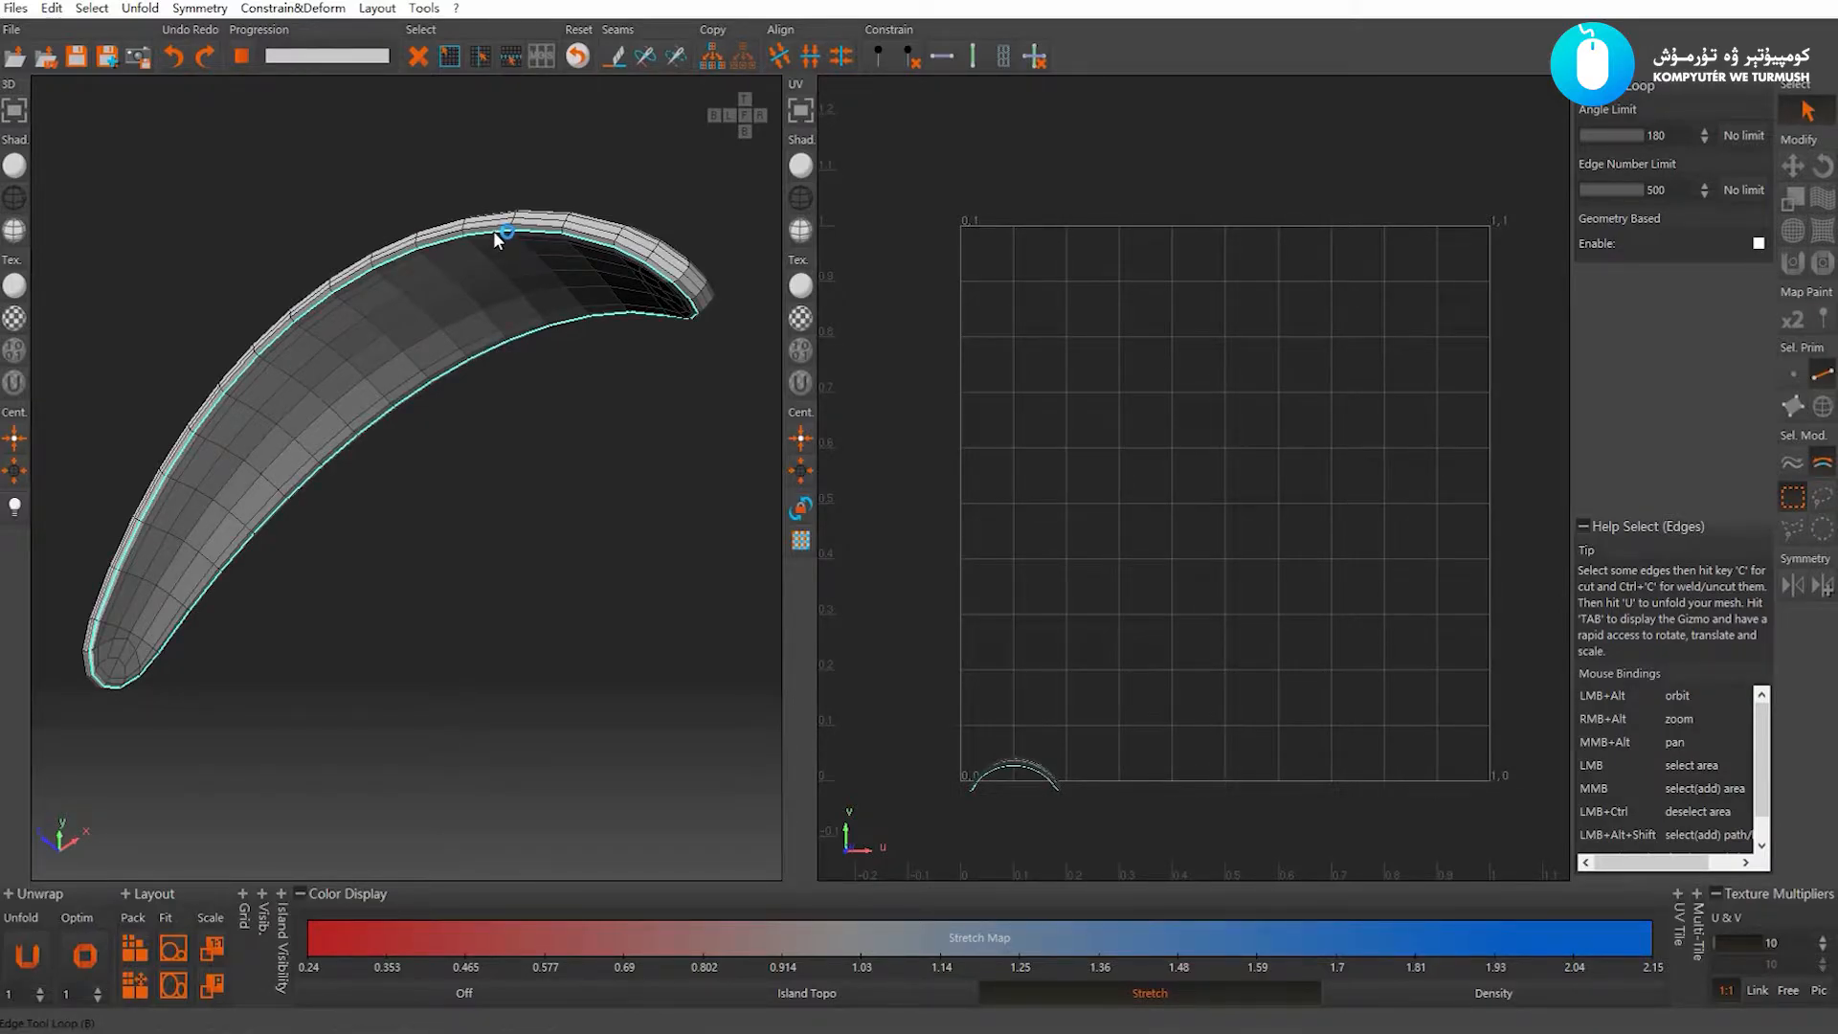
left_click(618, 343)
left_click_drag(619, 343, 646, 301, "alt")
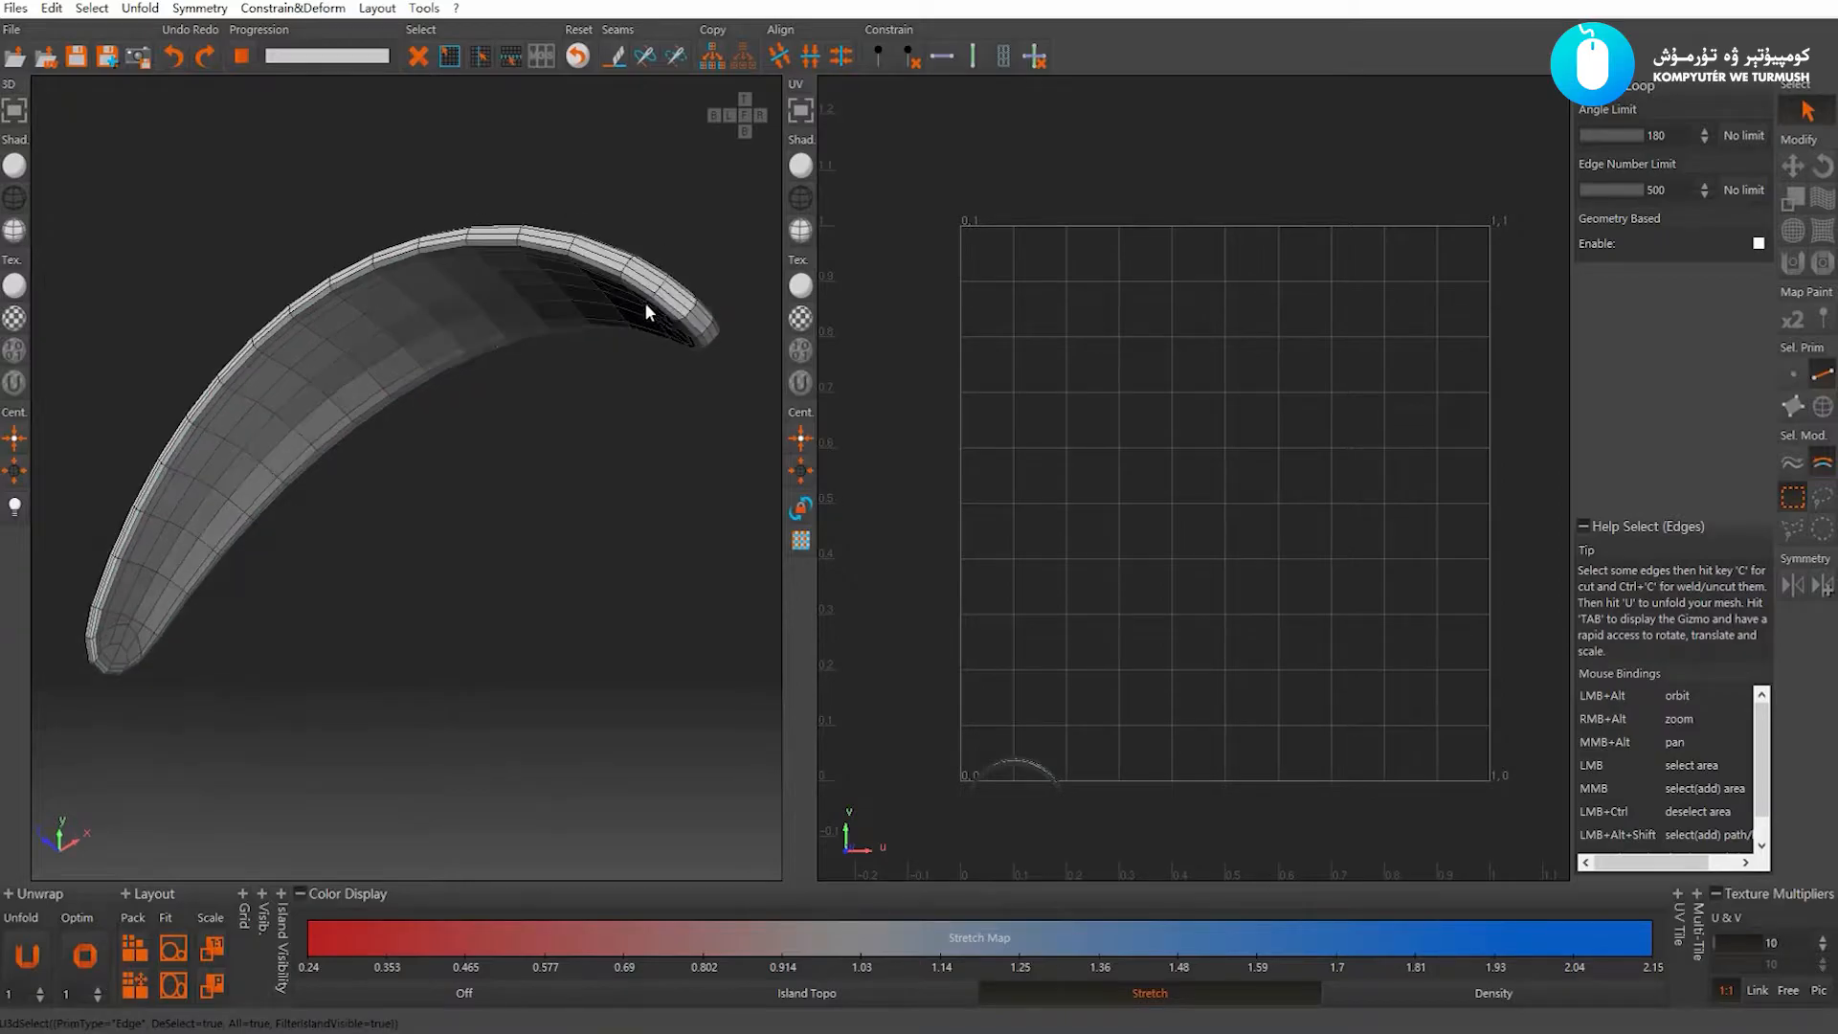
left_click(650, 285)
key("c")
Unfold the curved foot piece into two islands, then optimize and pack them
key("u")
key("p")
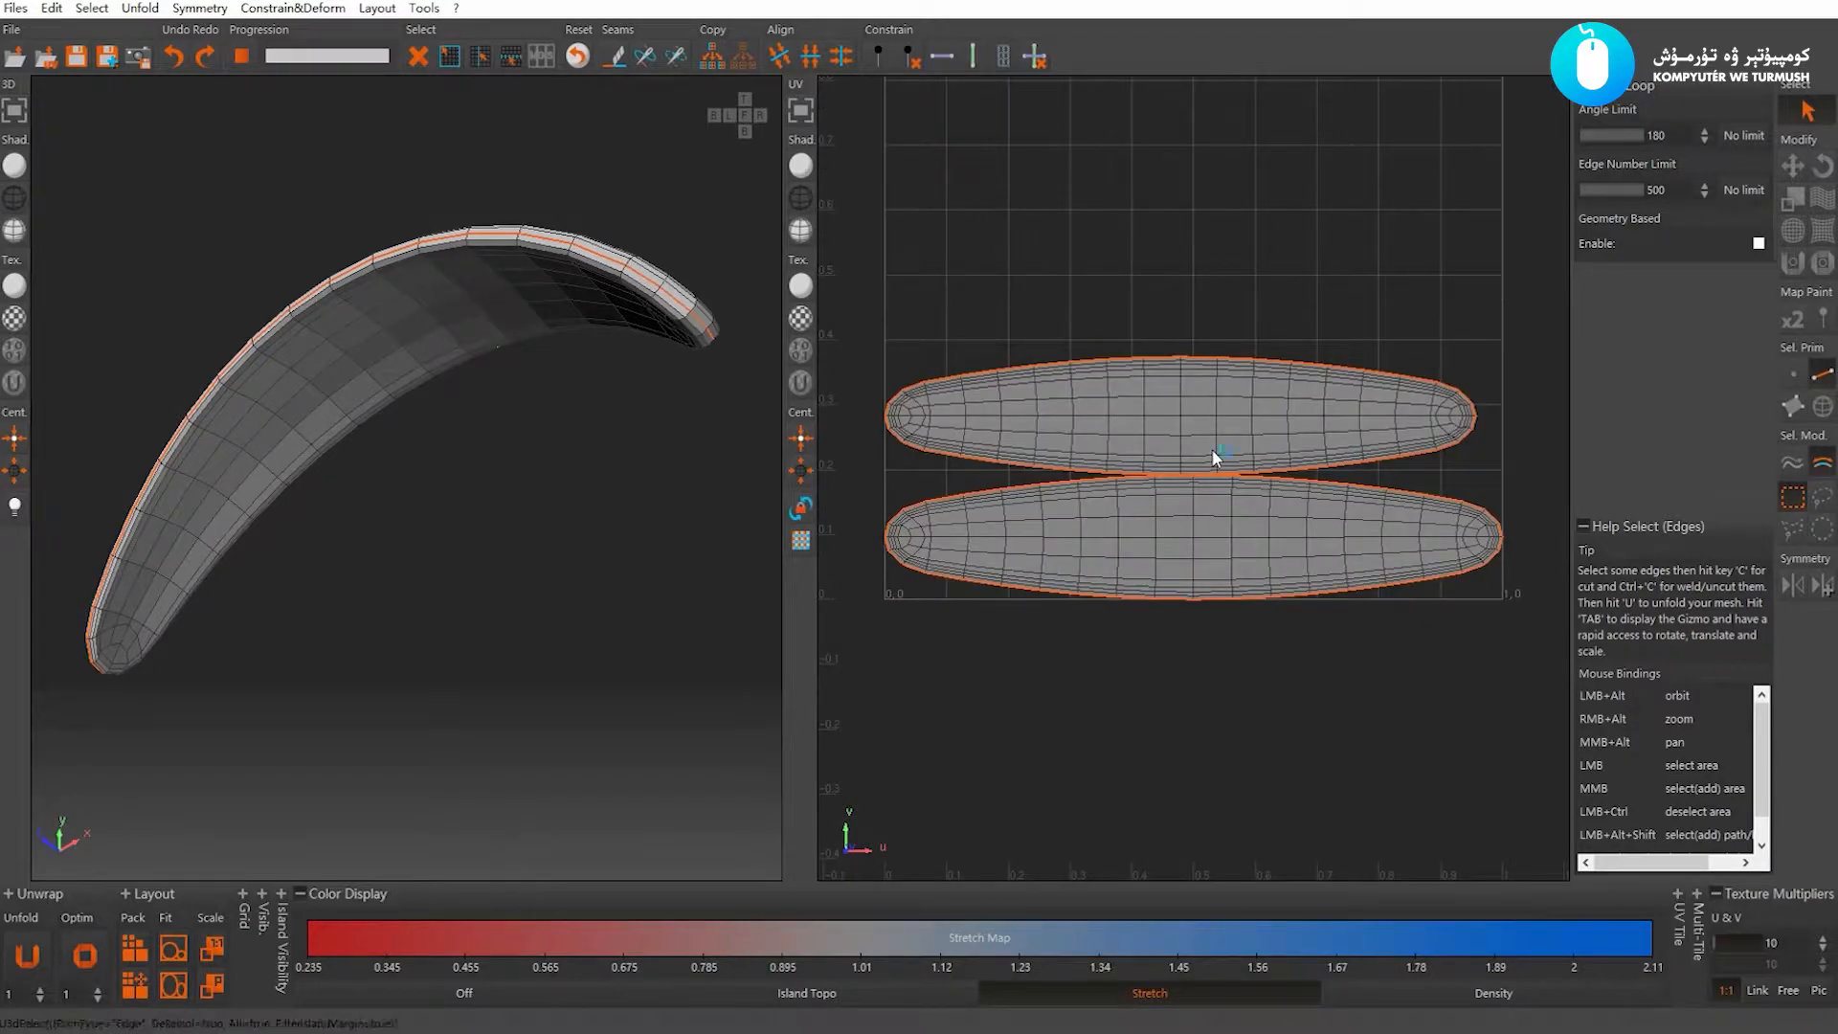
left_click_drag(572, 402, 452, 552, "alt")
key("o")
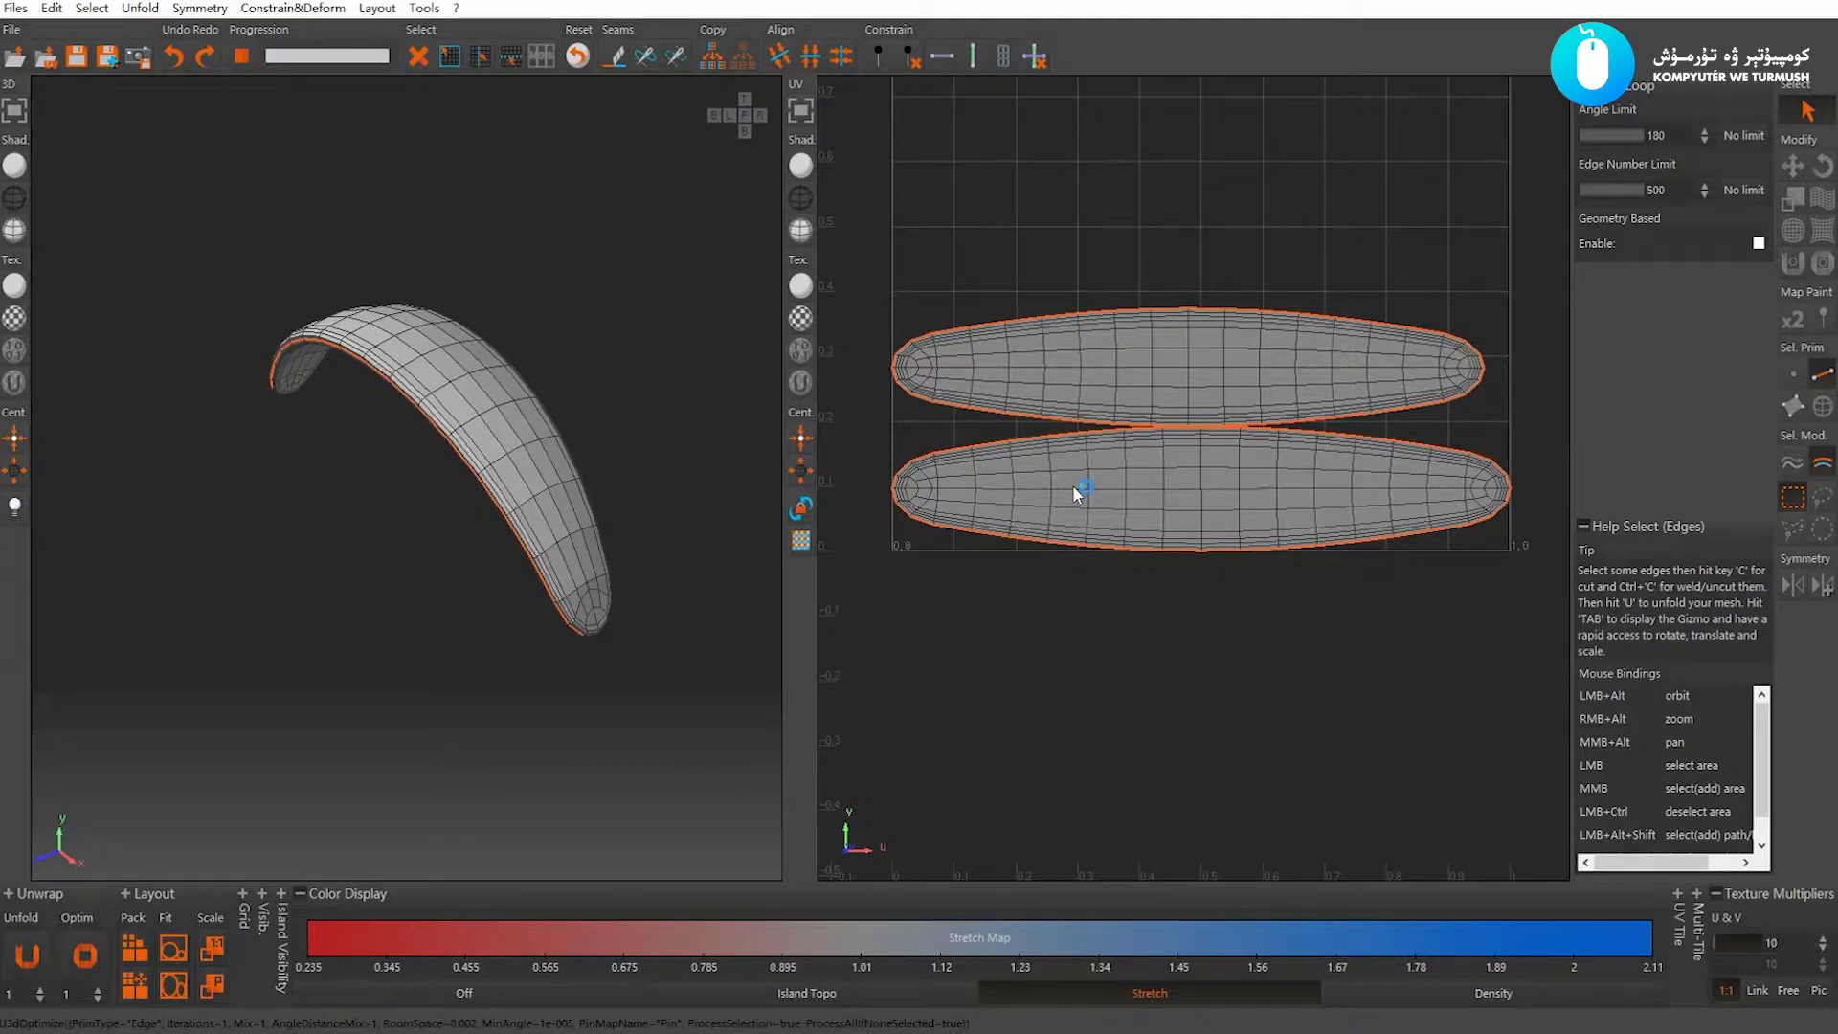
key("p")
left_click_drag(517, 478, 556, 474, "alt")
Show the whole model again and isolate the bow's stick
key("F3")
key("F4")
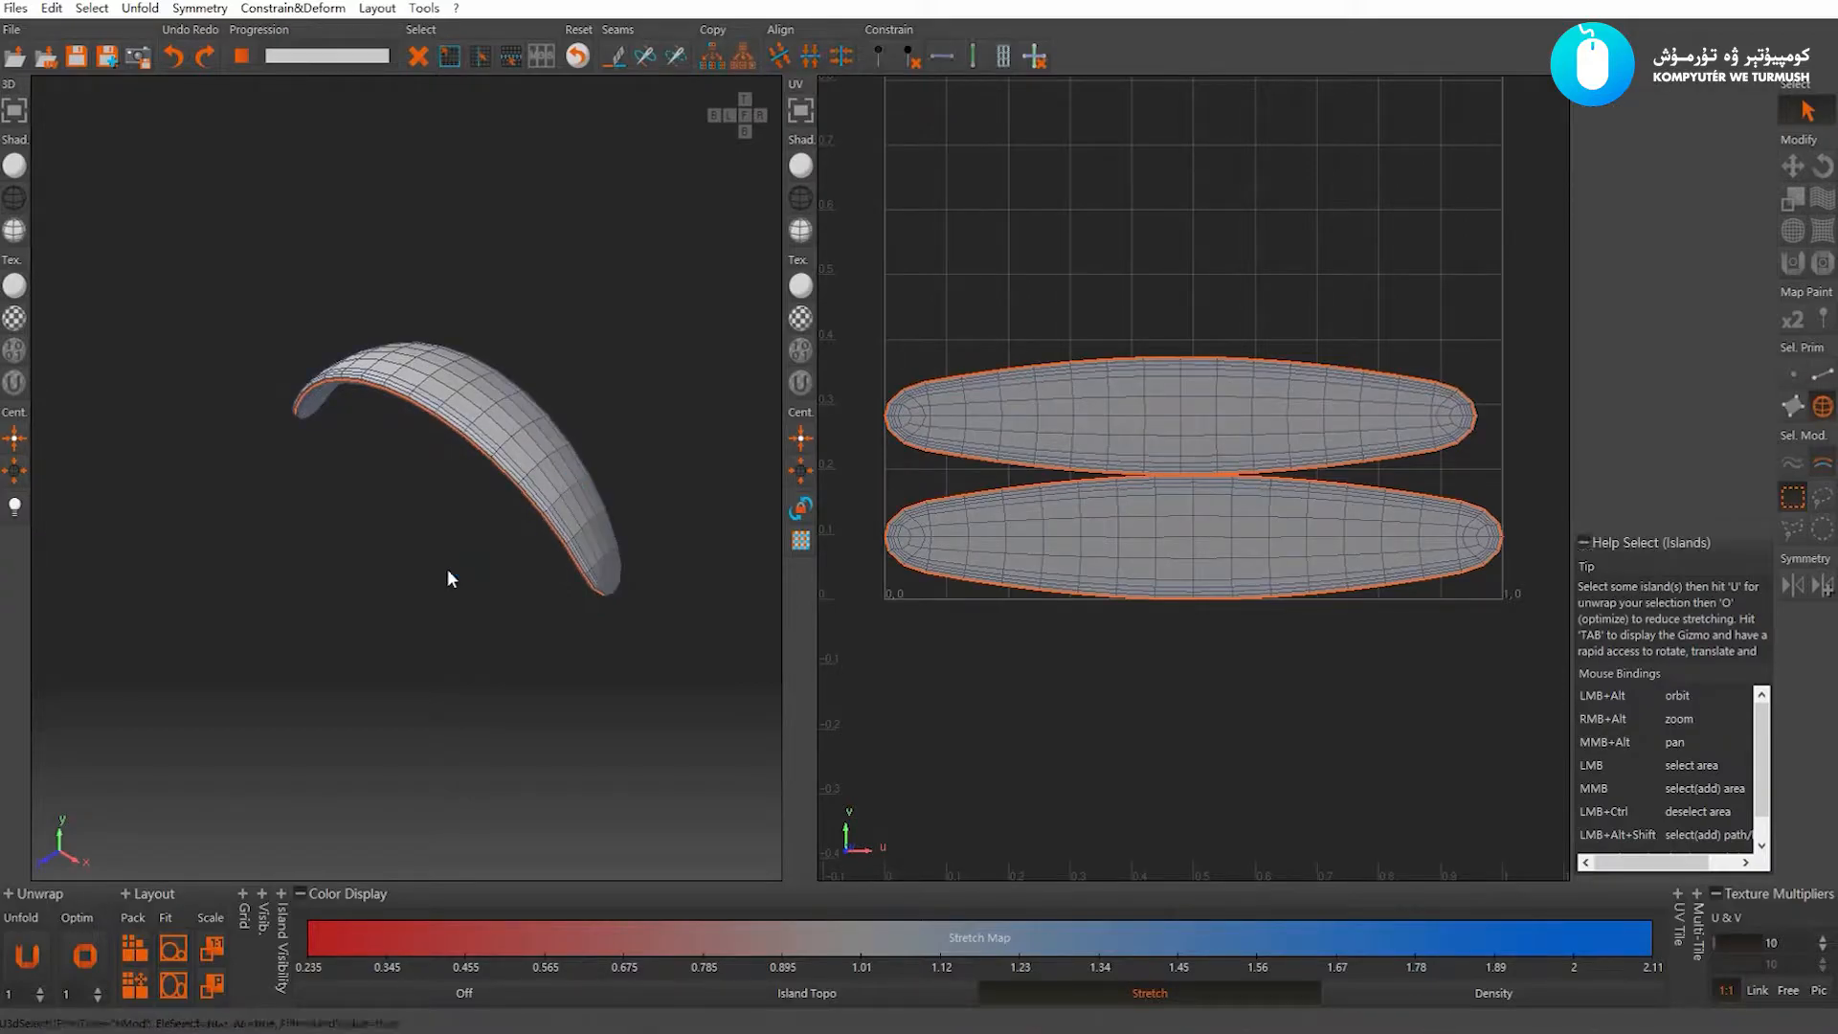
key("y")
right_click_drag(461, 566, 601, 370, "alt")
middle_click_drag(601, 370, 464, 554, "alt")
right_click_drag(463, 554, 448, 392, "alt")
middle_click_drag(449, 392, 446, 480, "alt")
right_click_drag(341, 349, 313, 463, "alt")
middle_click_drag(477, 479, 354, 217, "alt")
right_click_drag(398, 489, 567, 508, "alt")
left_click_drag(567, 507, 567, 550, "alt")
right_click_drag(567, 551, 540, 475, "alt")
left_click_drag(540, 476, 526, 421, "alt")
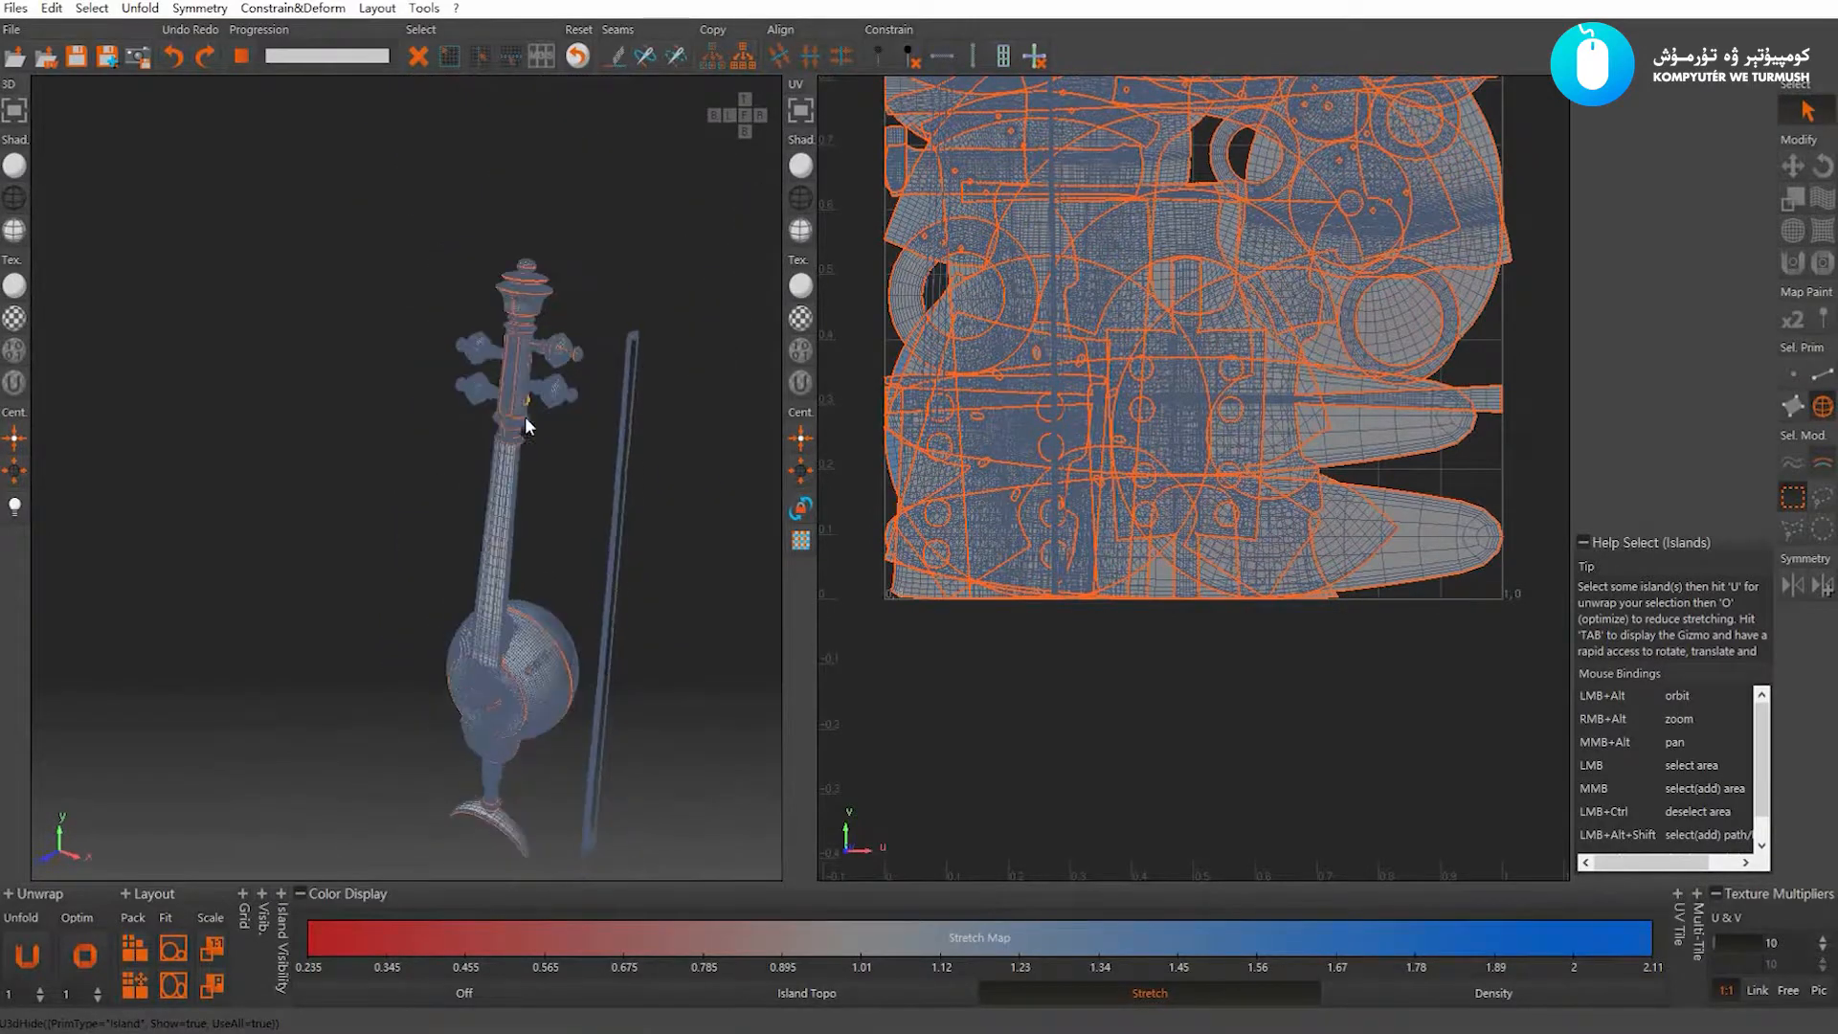
middle_click_drag(526, 422, 429, 381, "alt")
right_click_drag(586, 422, 514, 395, "alt")
middle_click_drag(515, 395, 416, 331, "alt")
left_click(607, 405)
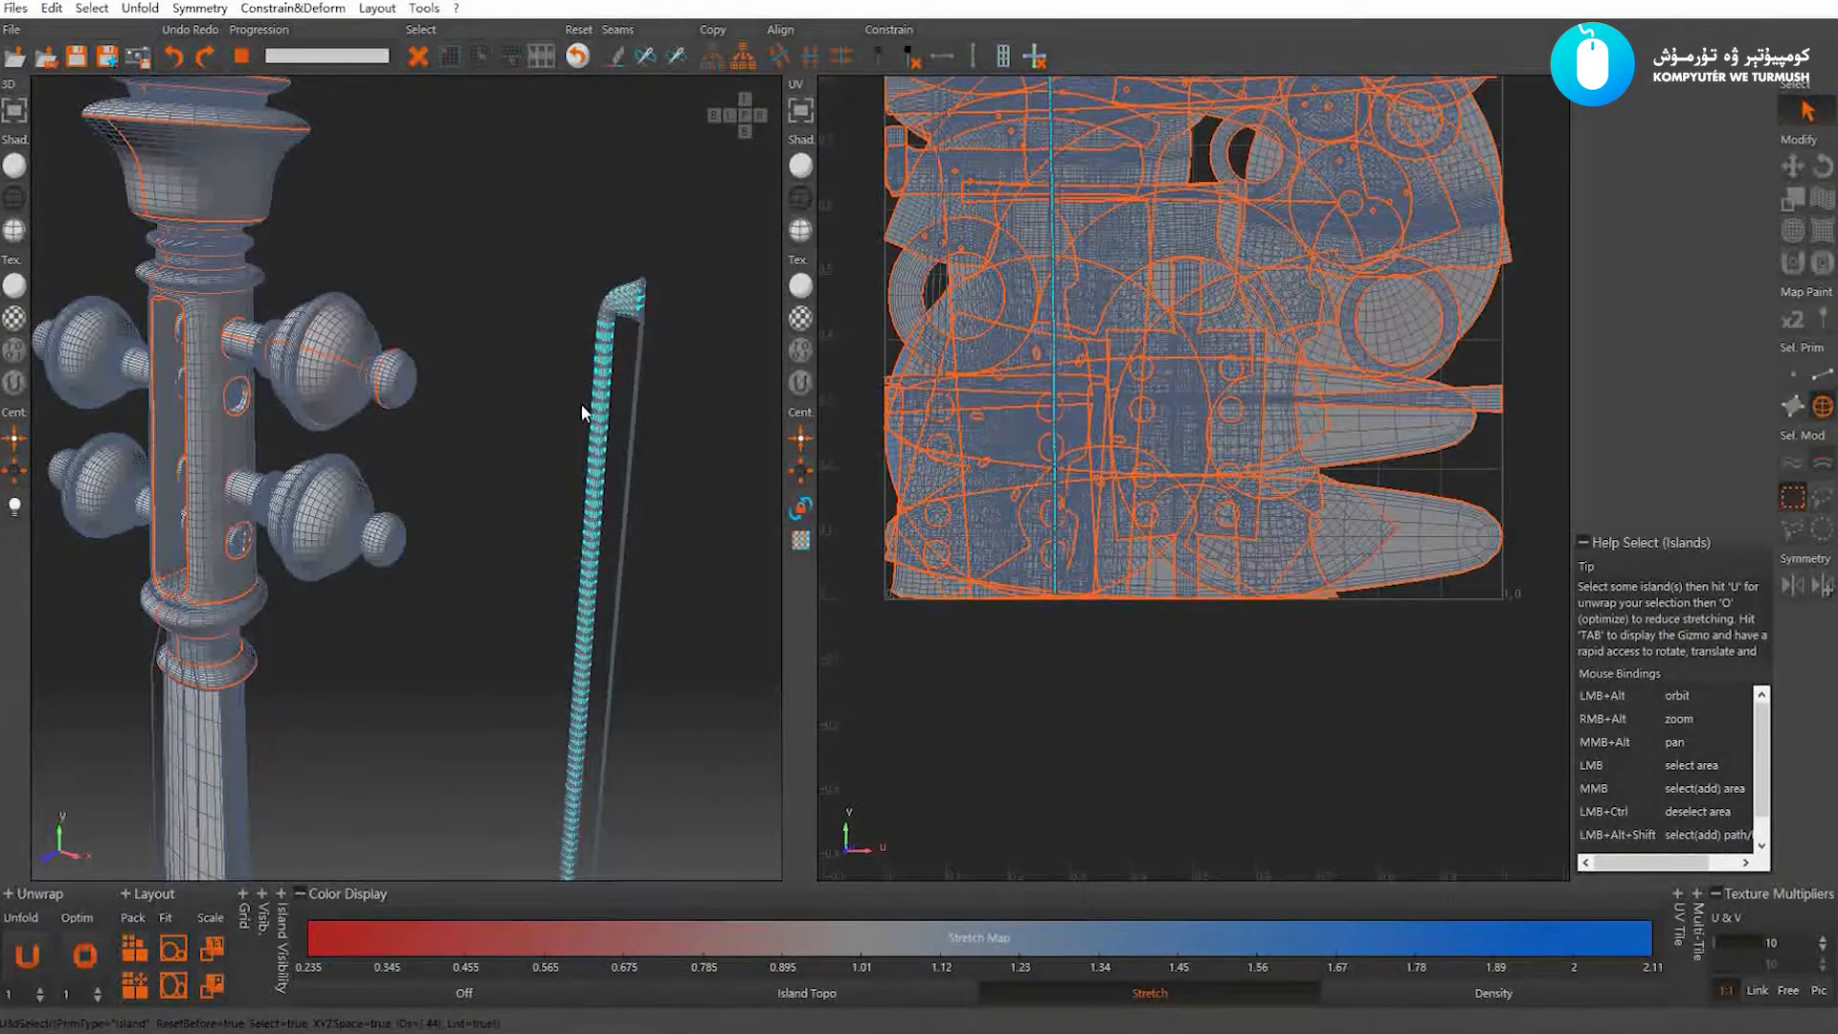
right_click_drag(567, 394, 630, 483, "alt")
middle_click_drag(630, 483, 548, 354, "alt")
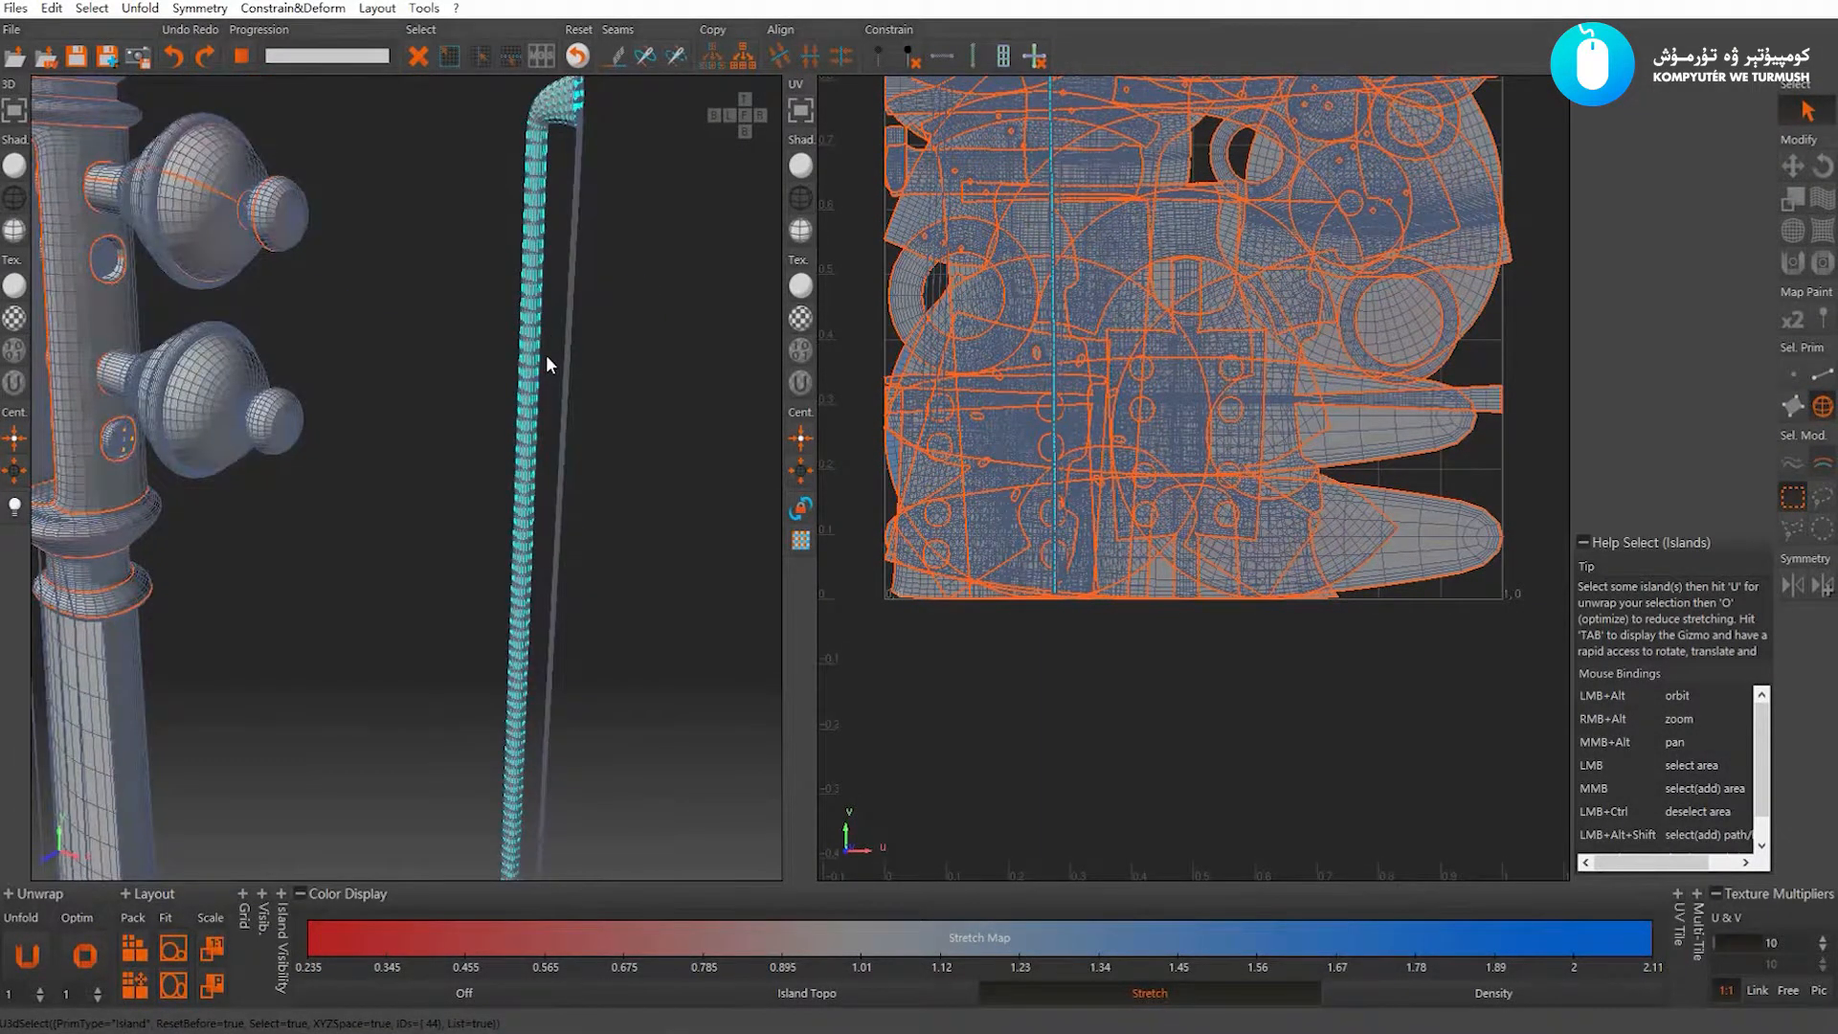
key("i")
key("f")
Cut the edge loop around the flat end face of the bow stick's bent head
middle_click_drag(385, 168, 475, 333, "alt")
right_click_drag(475, 333, 476, 422, "alt")
key("F2")
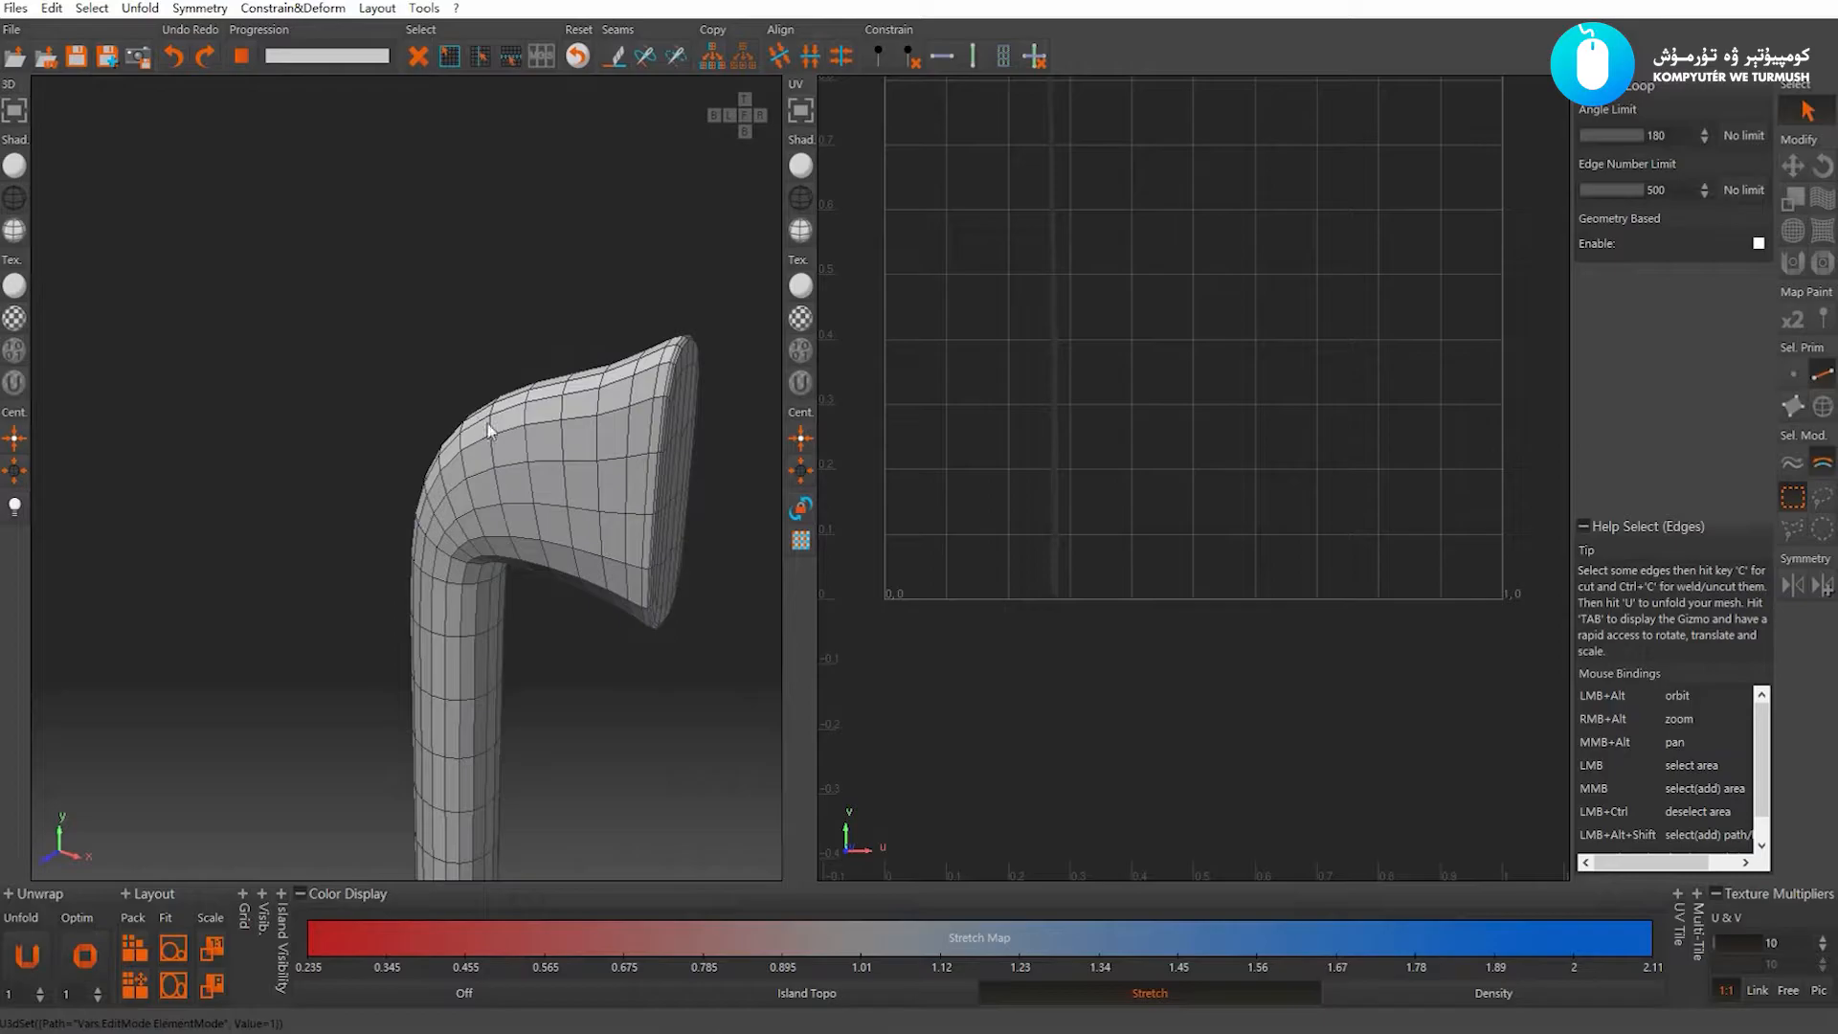
scroll(494, 421, "down", 3)
mouse_move(507, 393)
left_mouse_down("alt")
mouse_move(503, 378)
mouse_move(451, 394)
mouse_move(498, 358)
left_mouse_up("alt")
left_click(566, 362)
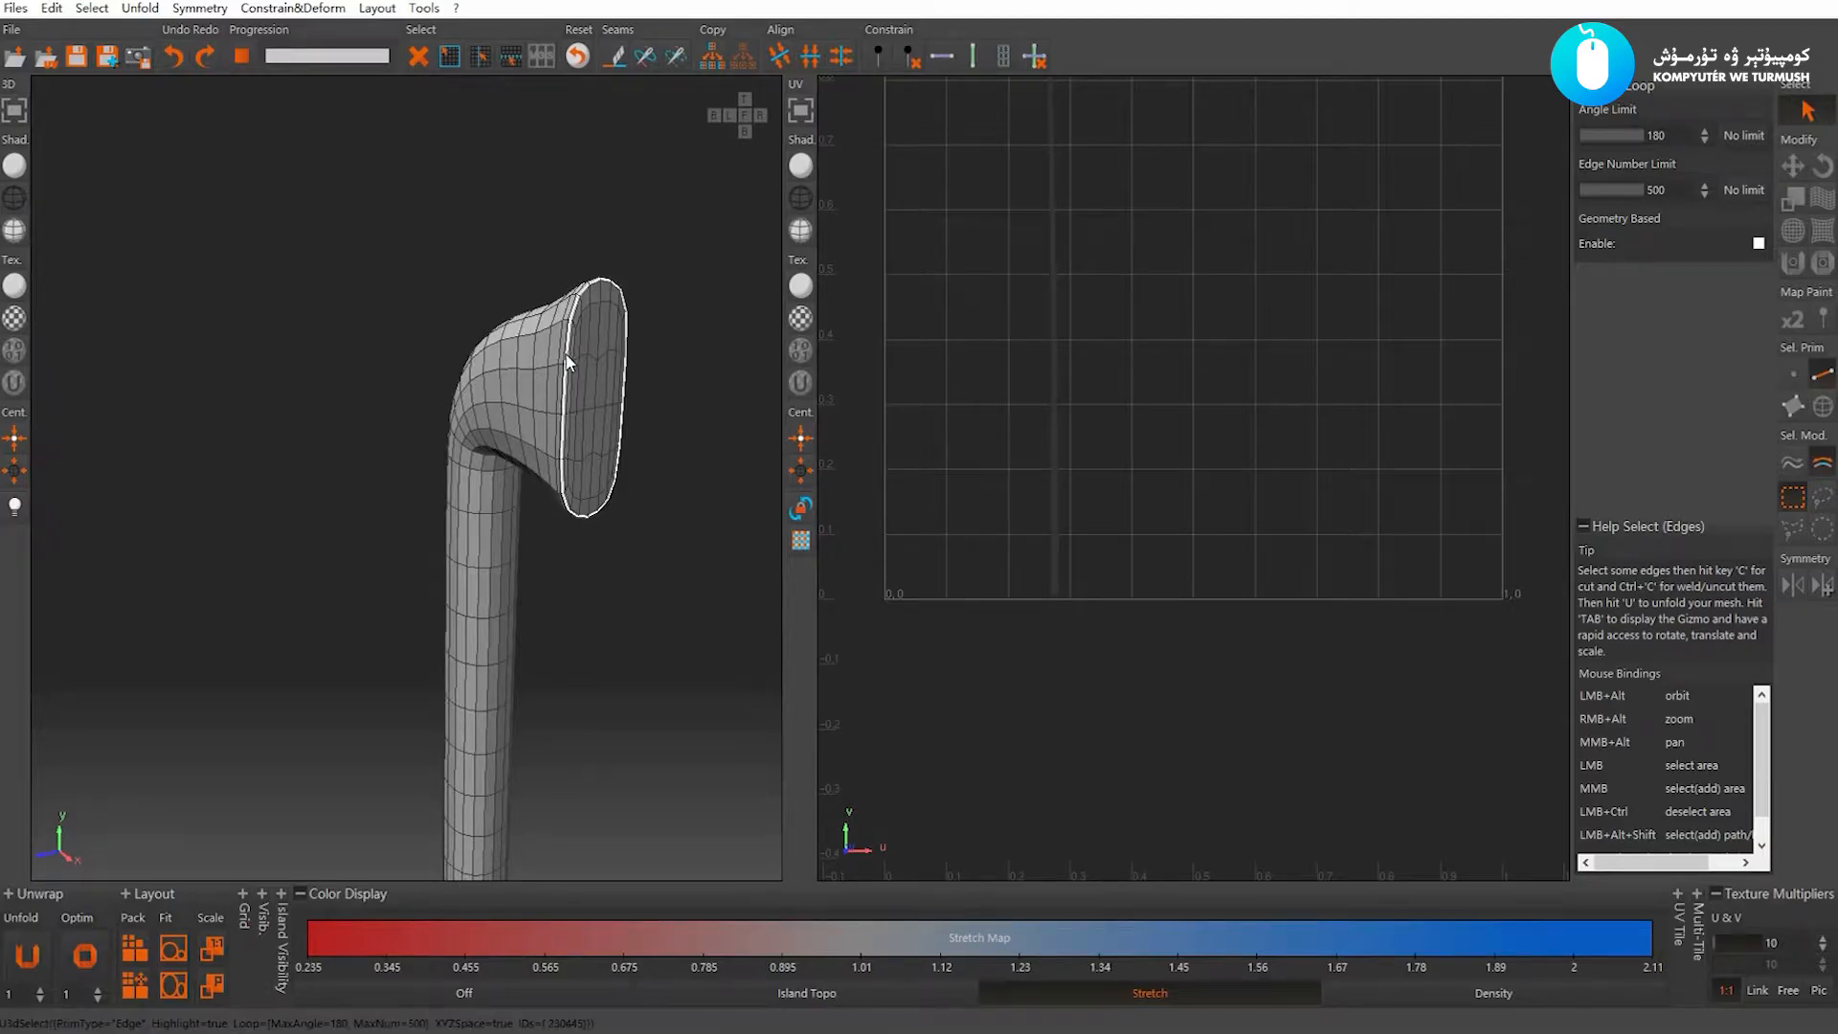
left_click(567, 360)
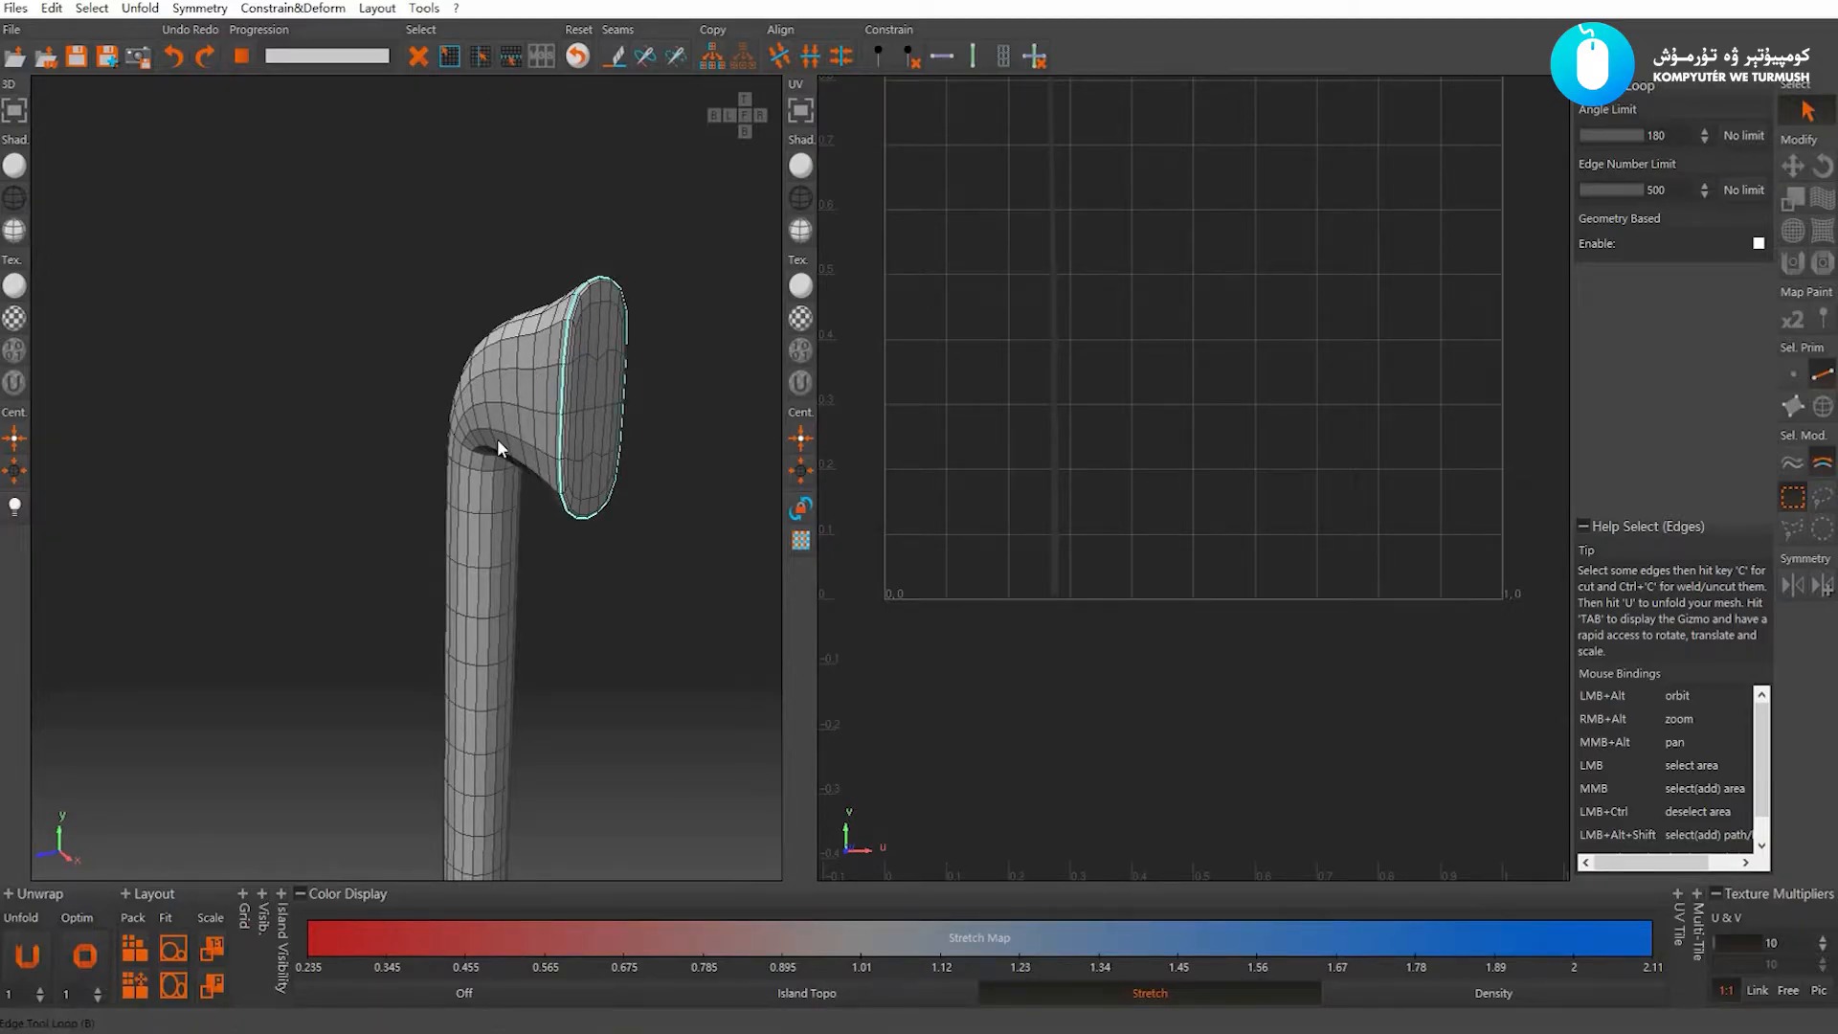
key("c")
left_click(406, 447)
Cut a lengthwise seam along the bow stick, starting beneath the bent head
scroll(382, 420, "down", 3)
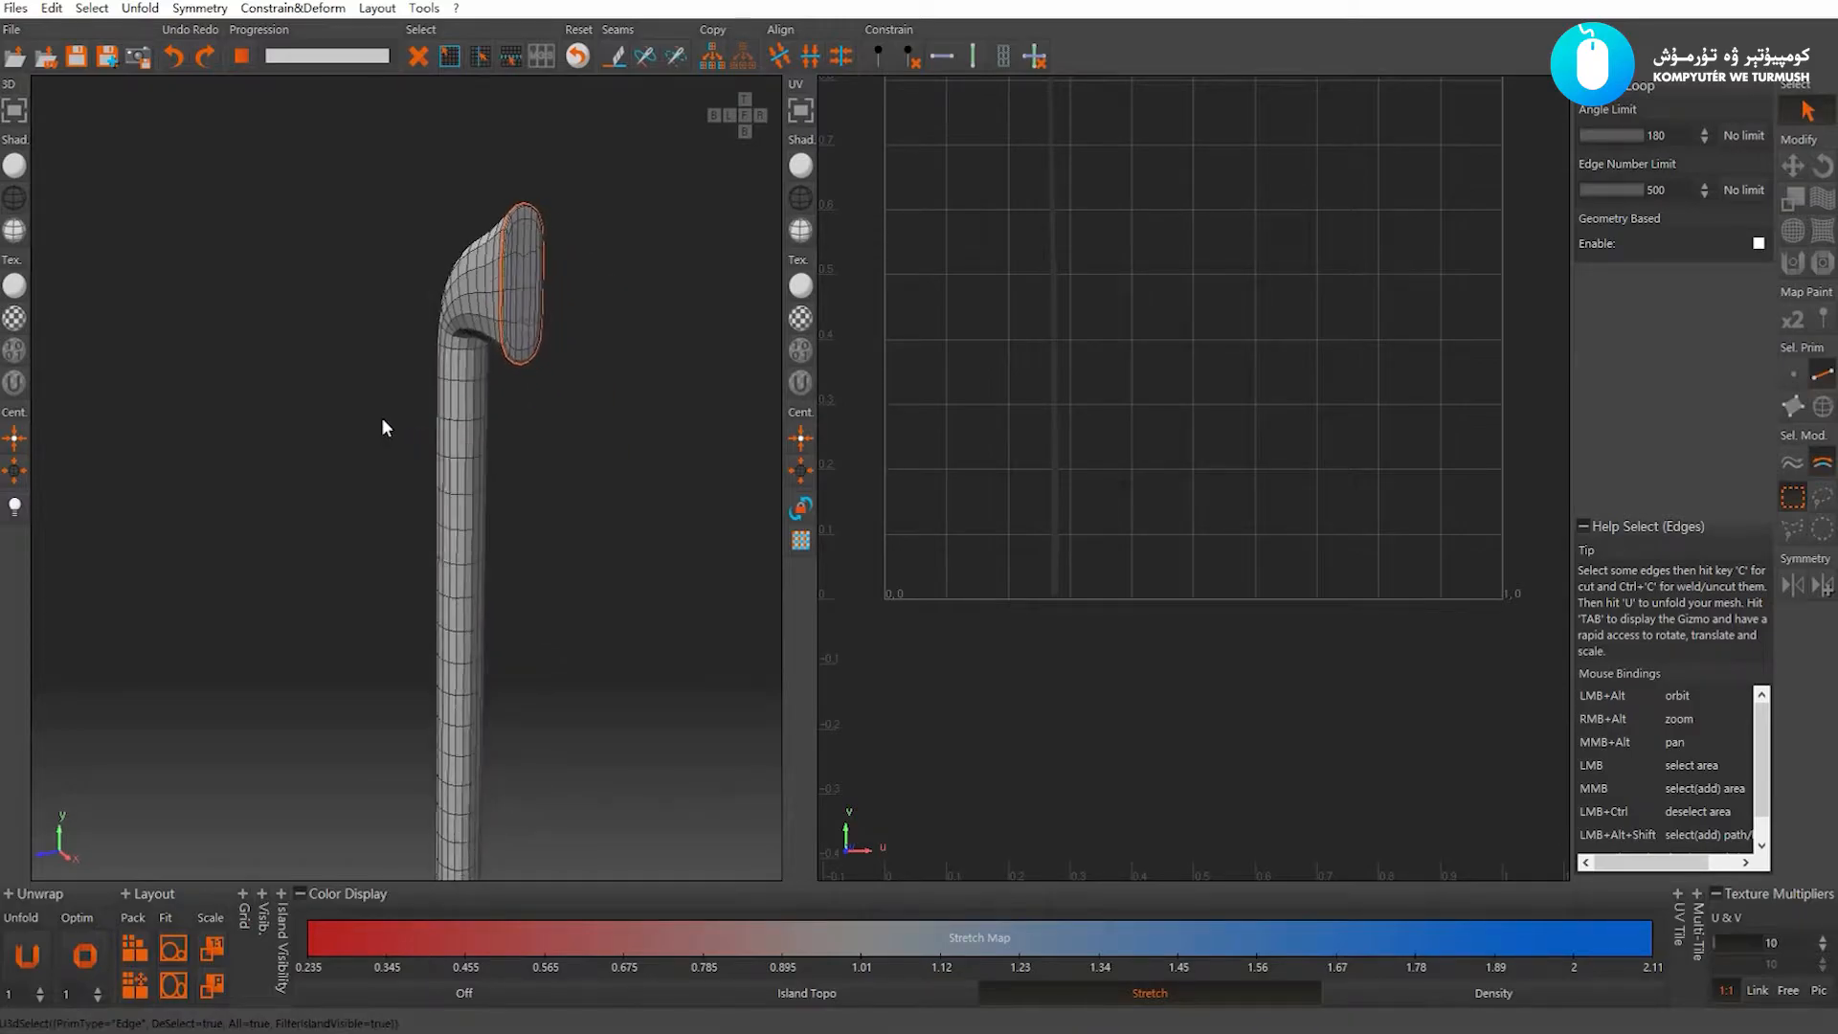
left_click(477, 402)
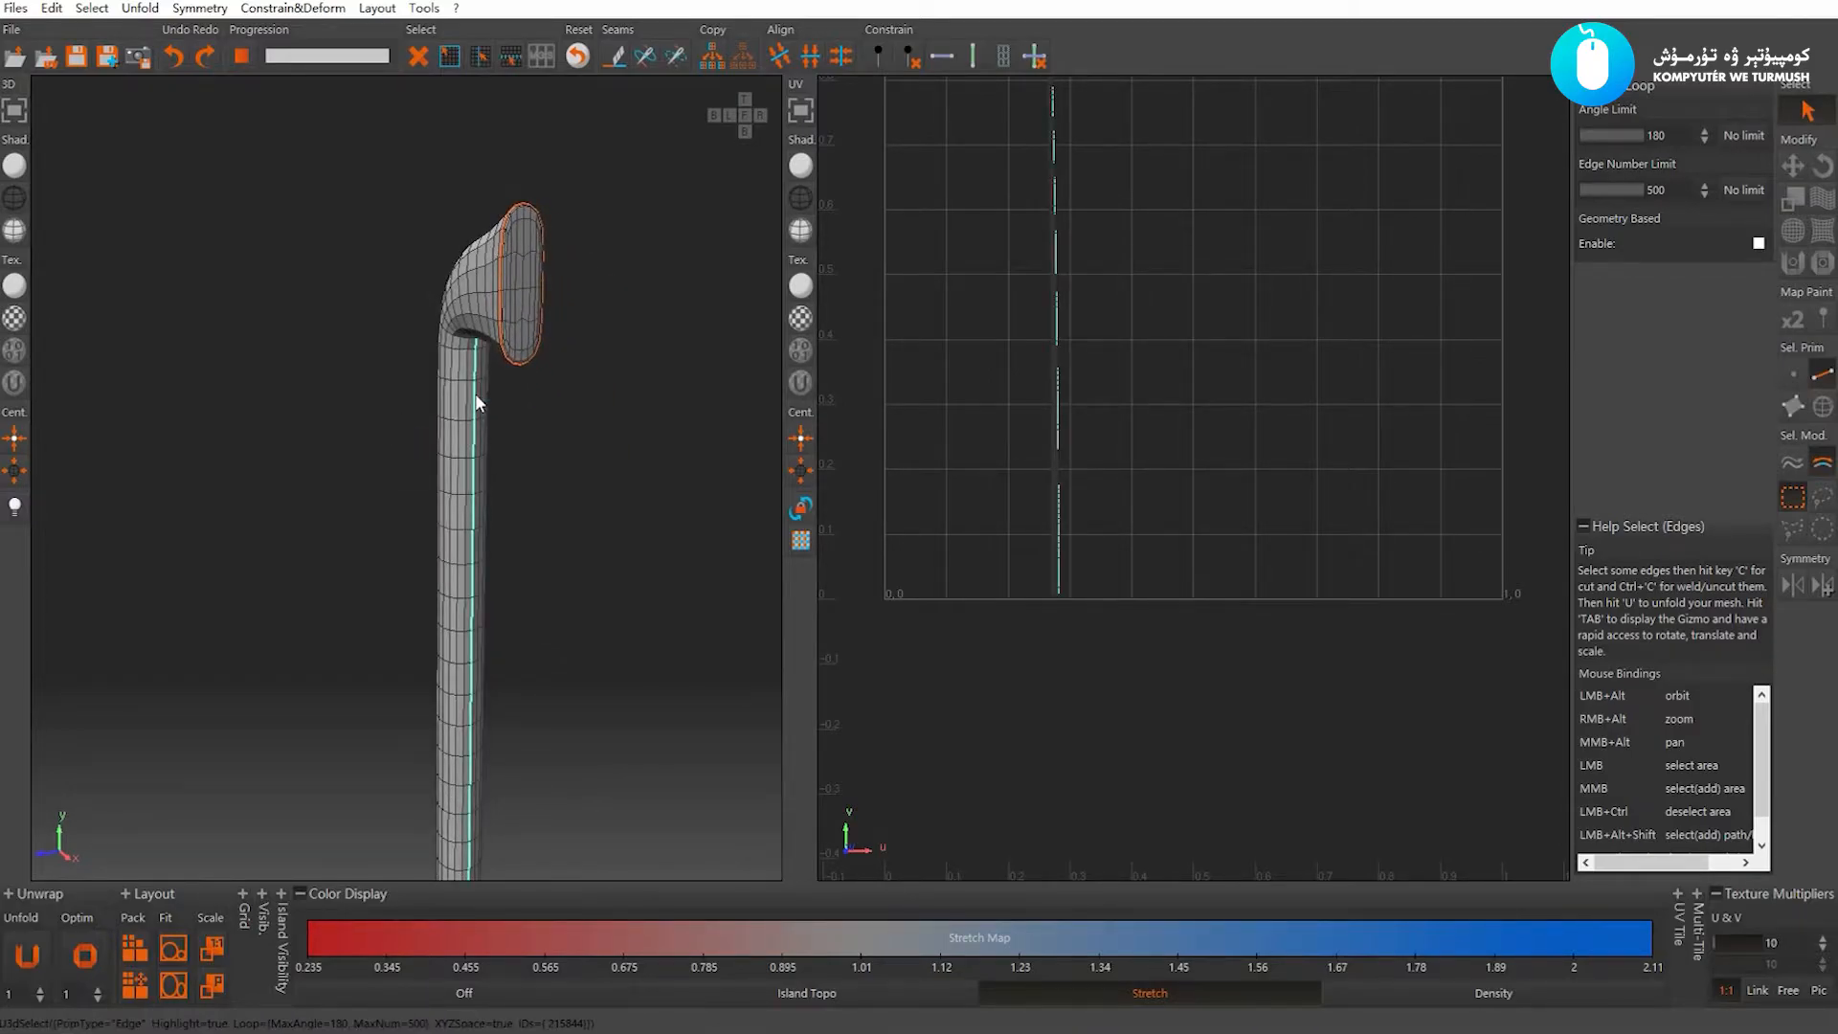
scroll(550, 392, "down", 3)
left_click_drag(558, 372, 551, 377, "alt")
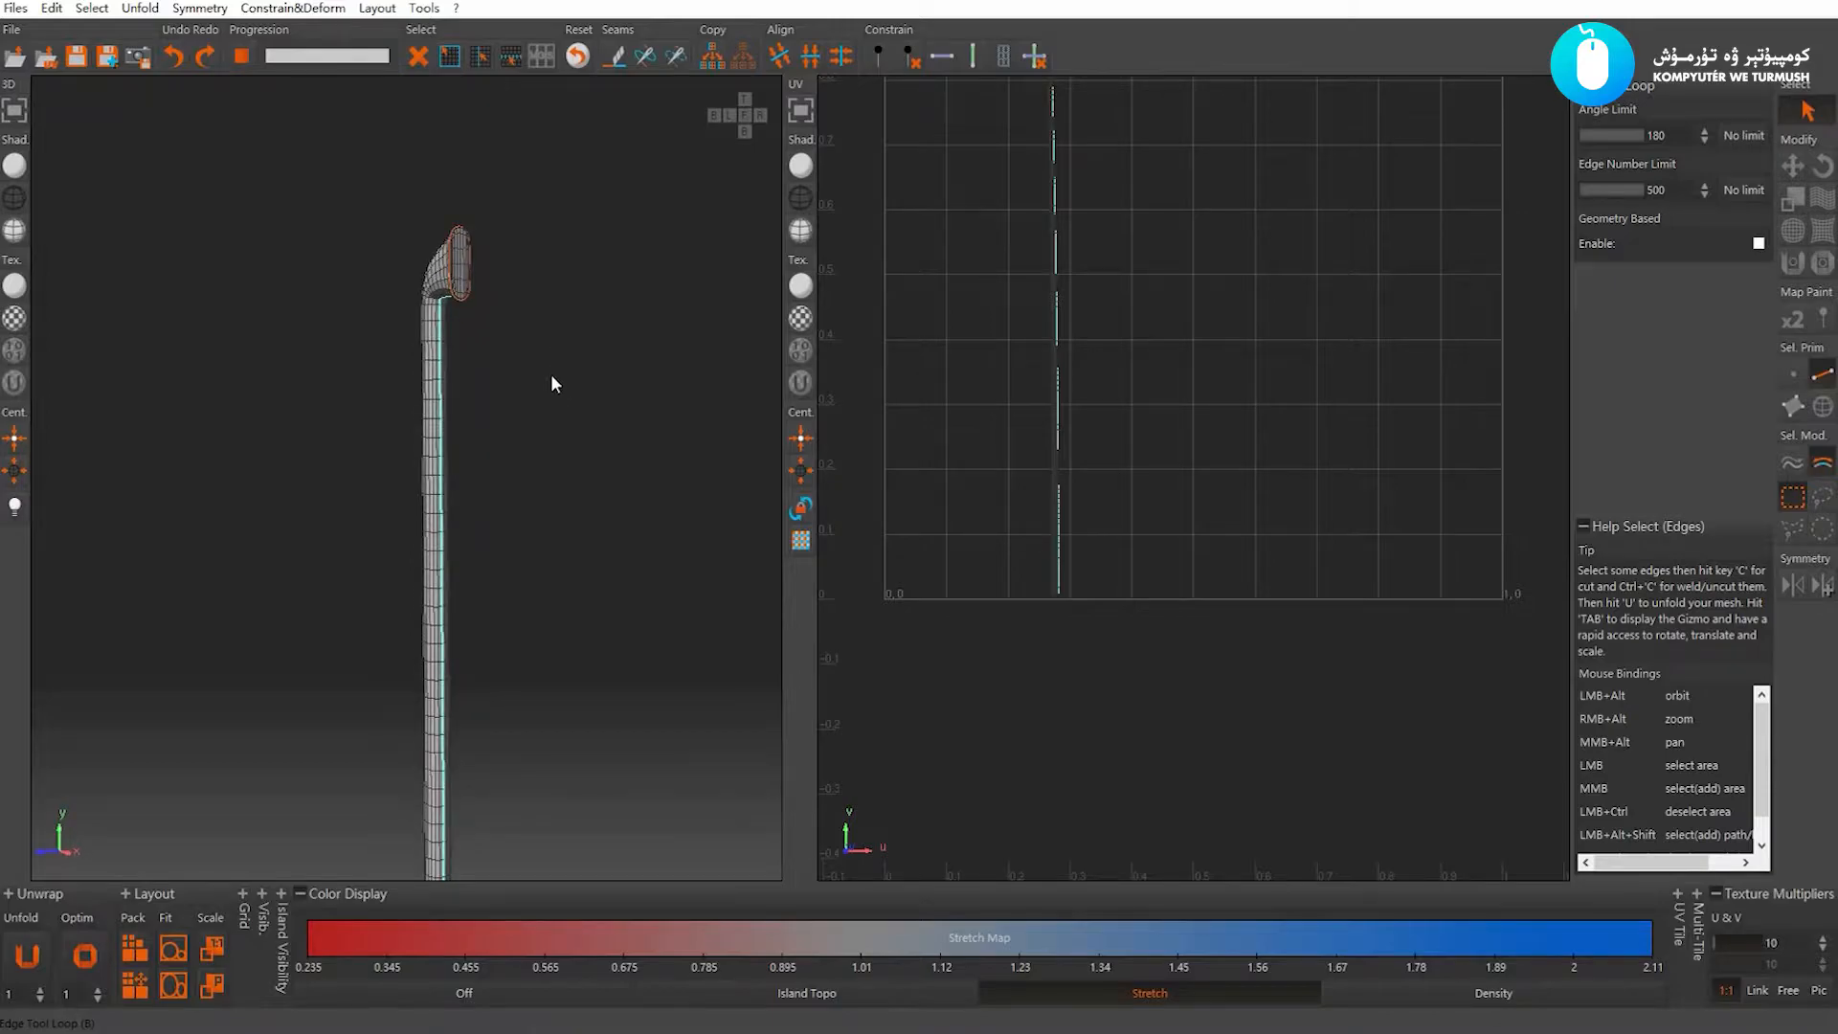
key("c")
left_click(521, 441)
Cut the edge ring around the bow stick's rounded lower end to separate its cap
right_click_drag(521, 441, 345, 418, "alt")
middle_click_drag(479, 503, 450, 288, "alt")
middle_click_drag(542, 498, 533, 262, "alt")
right_click_drag(530, 523, 480, 603, "alt")
left_click_drag(485, 559, 514, 430, "alt")
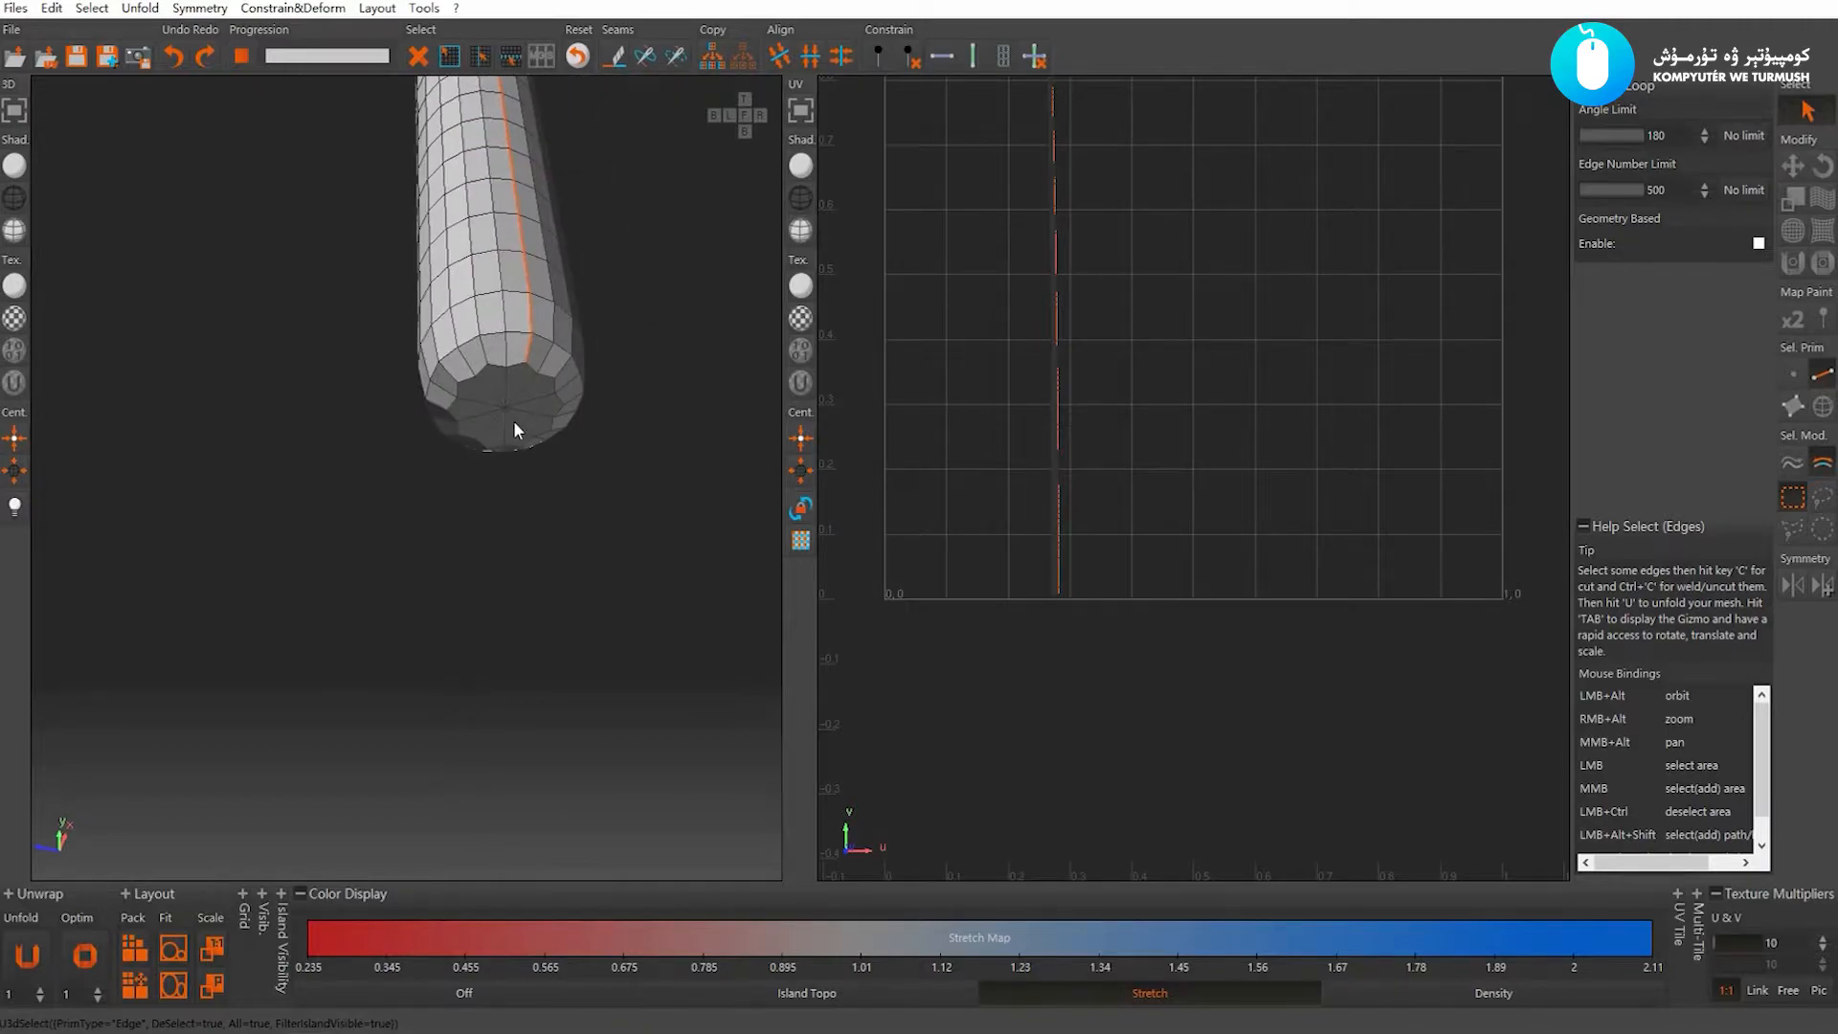
left_click(496, 335)
key("c")
left_click(414, 448)
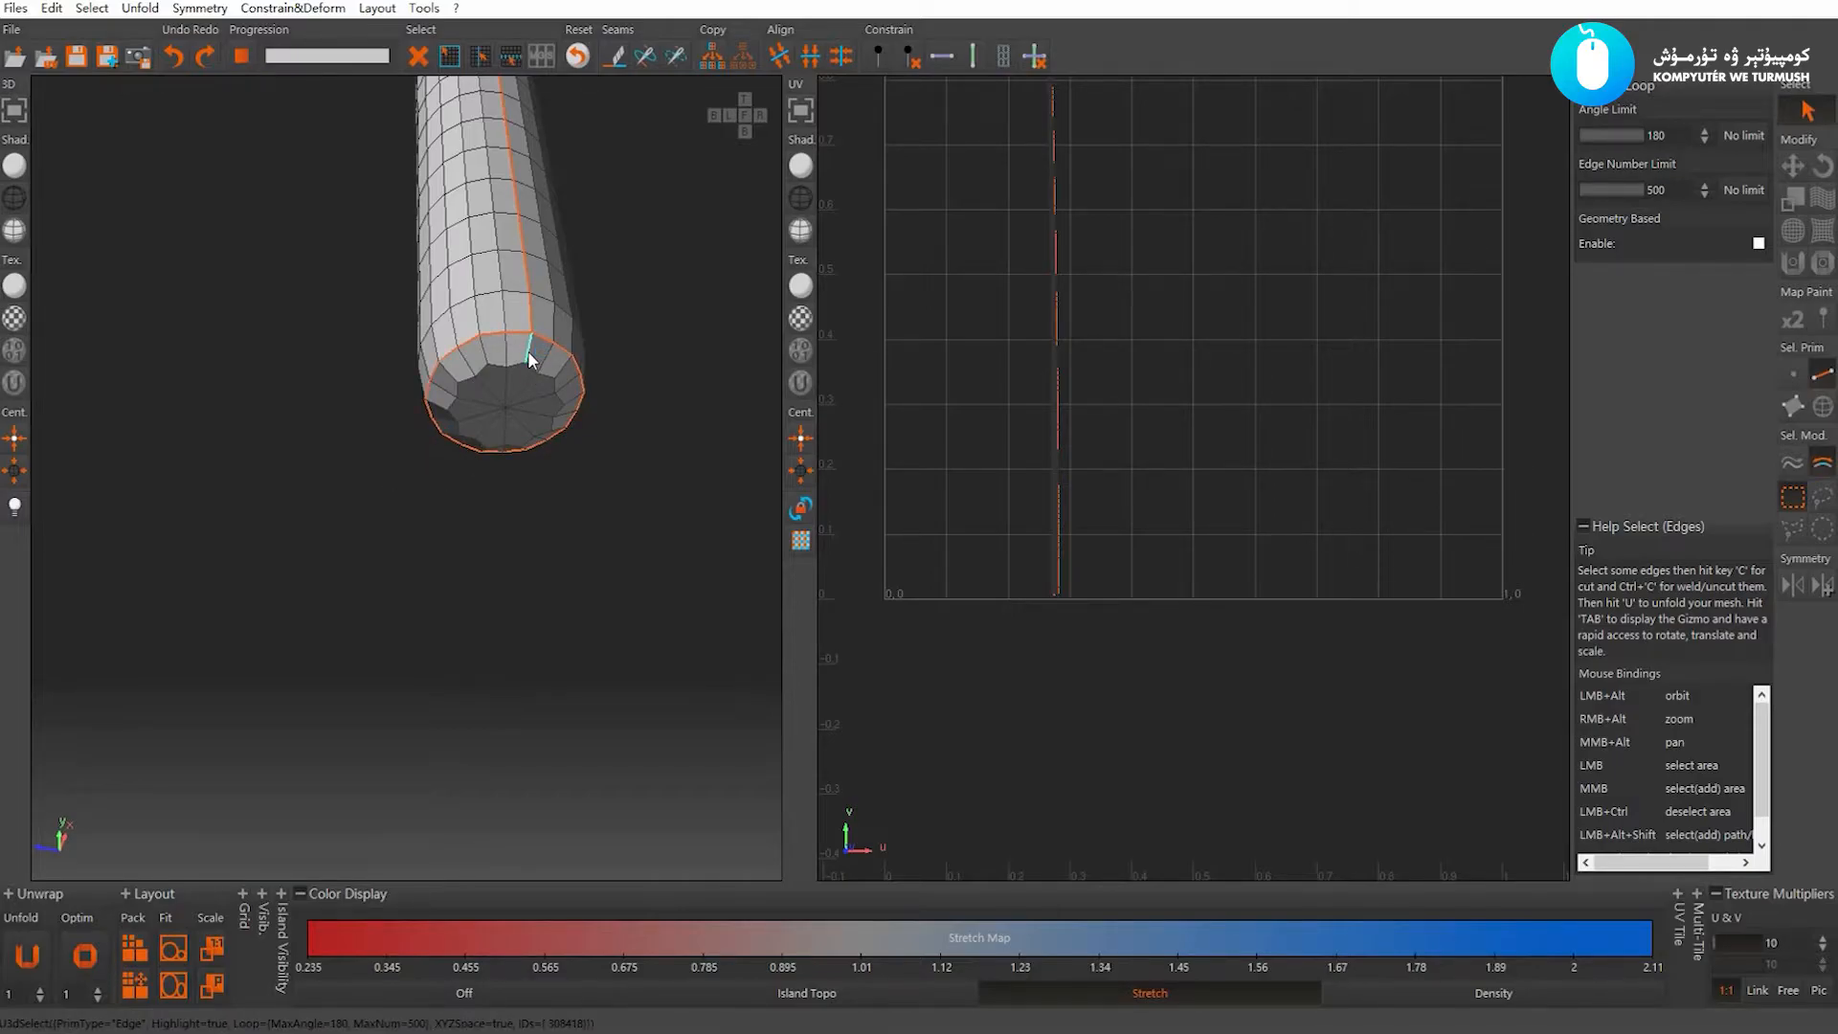
left_click(494, 525)
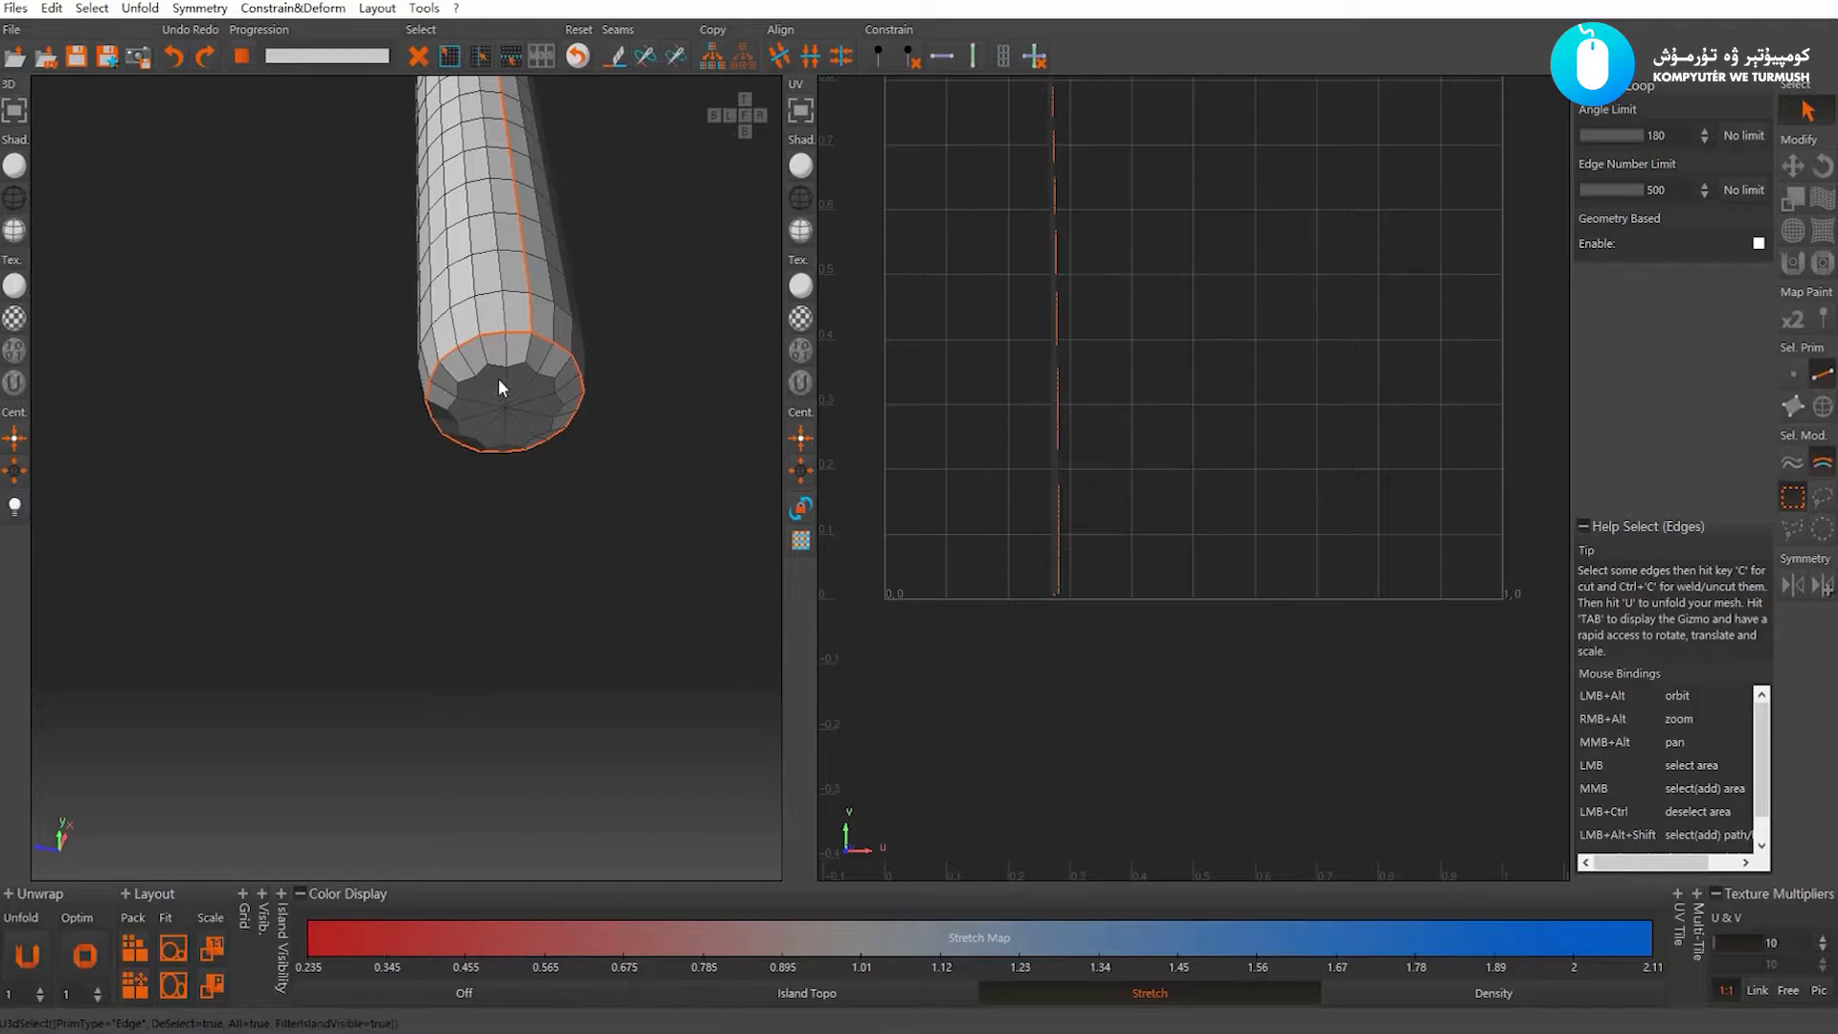
Unfold and pack the bow stick's shaft, lower cap and head face as separate islands
left_click(515, 331)
key("u")
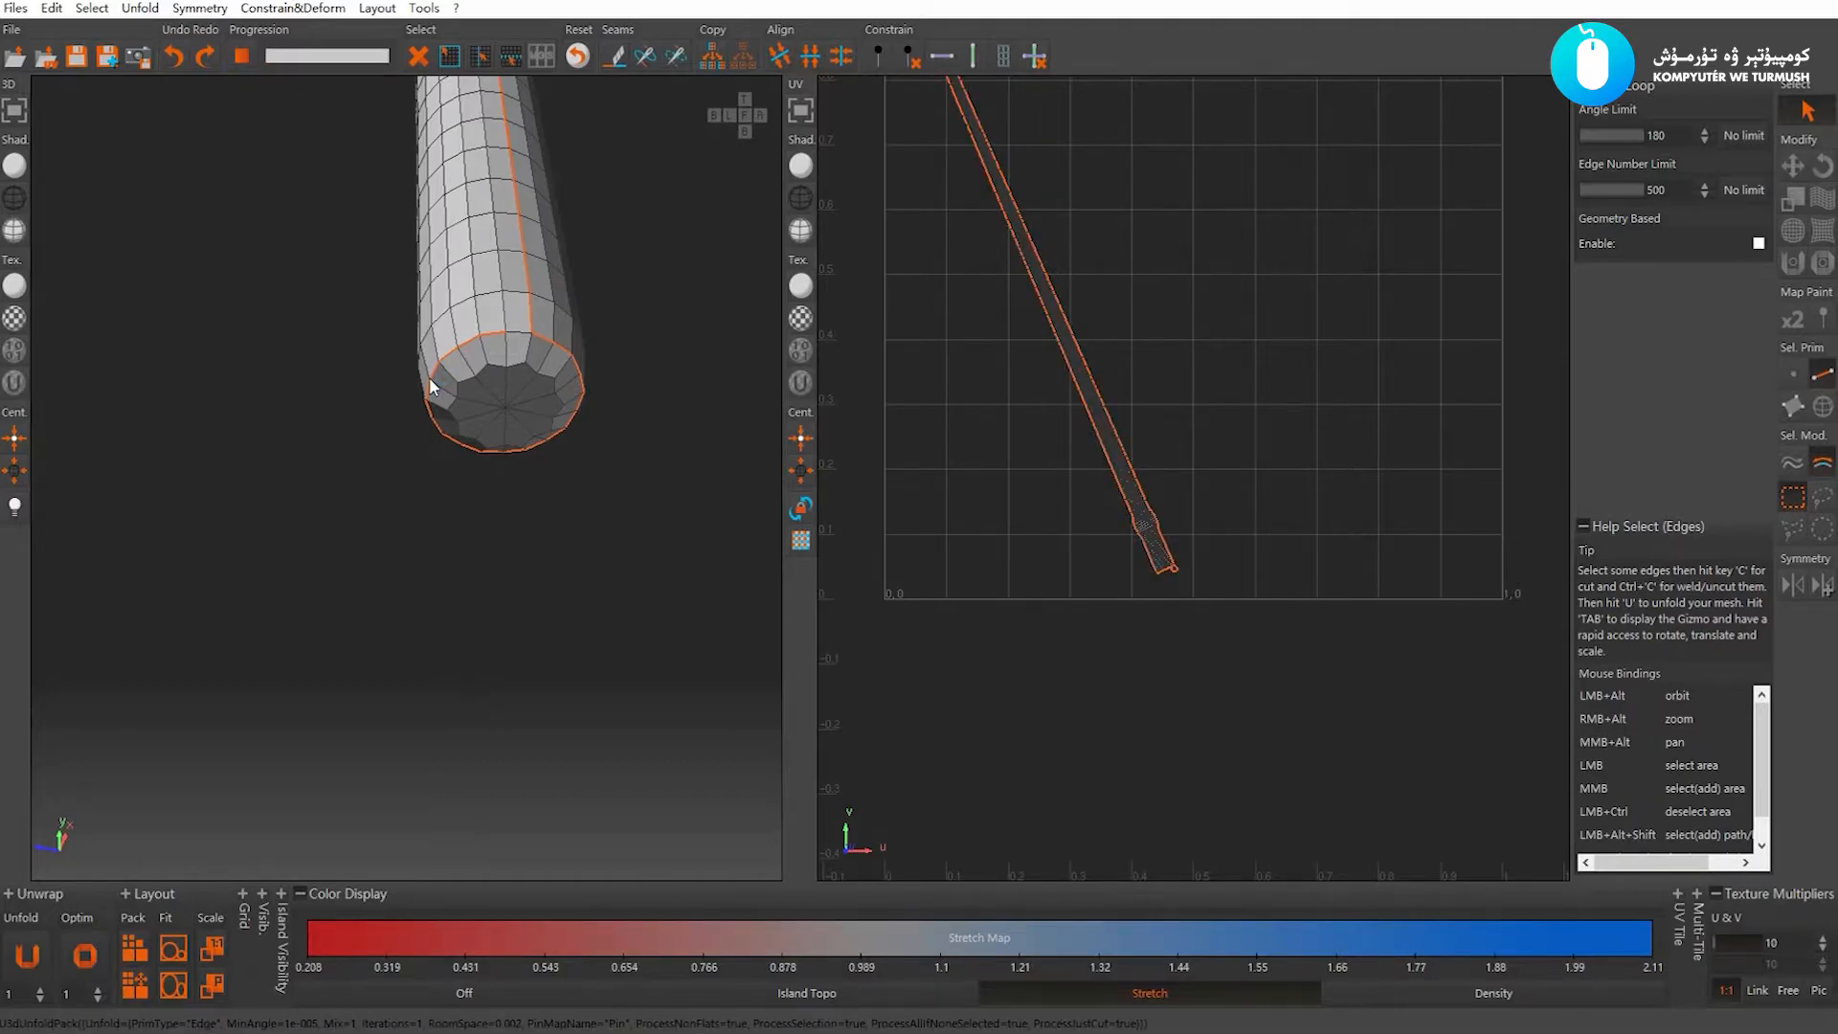
key("p")
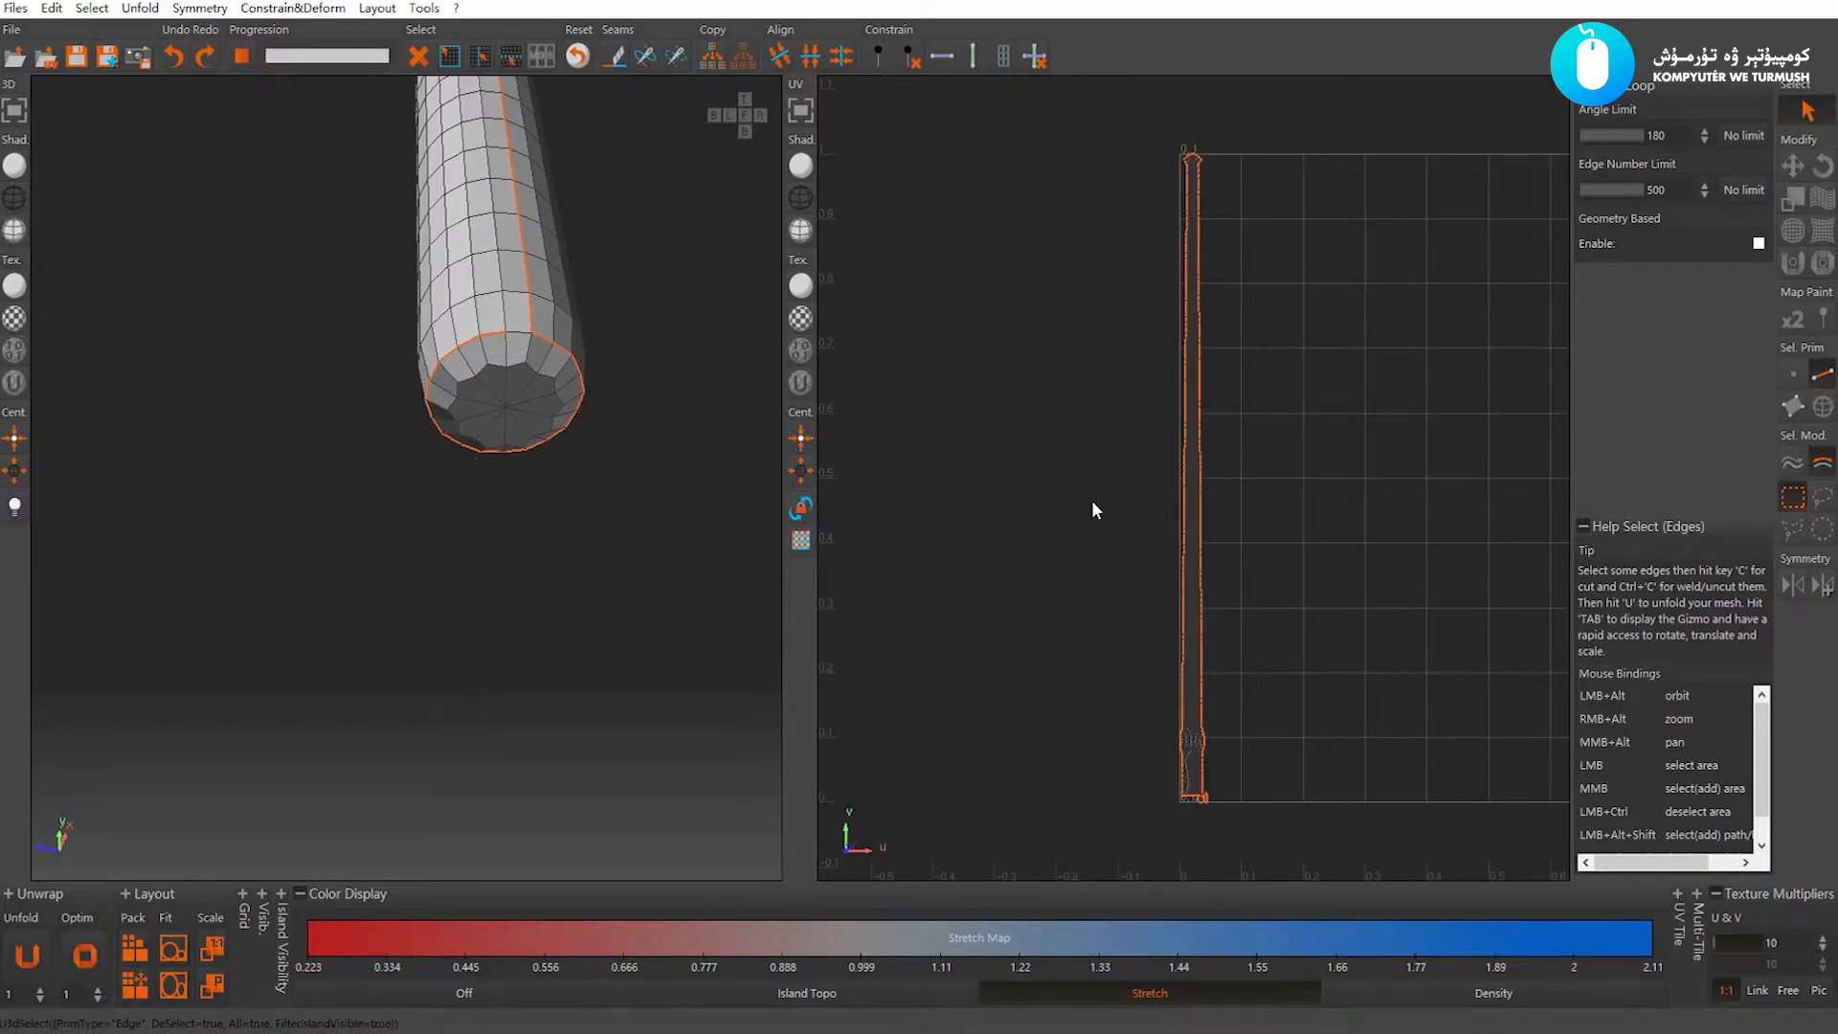
Examine the bow stick's packed islands and the bent head with its seams on the model
scroll(1092, 499, "up", 5)
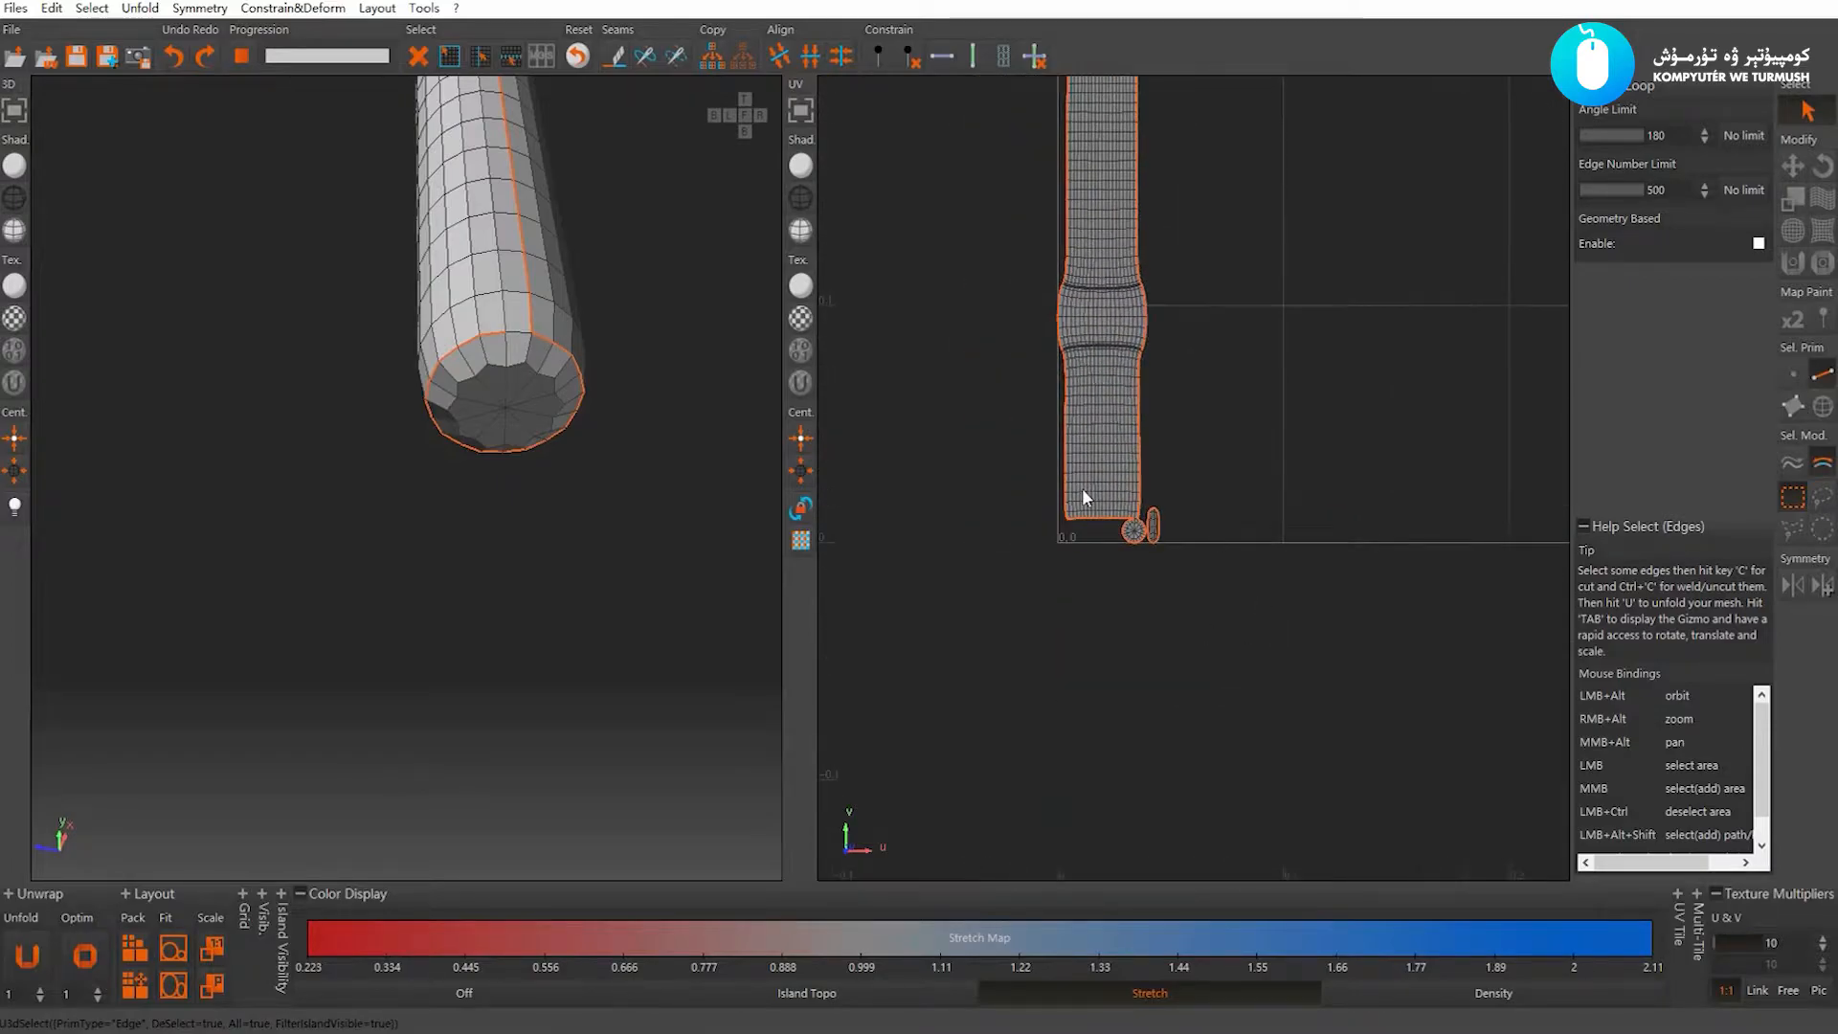
scroll(1085, 496, "up", 3)
scroll(1313, 636, "up", 3)
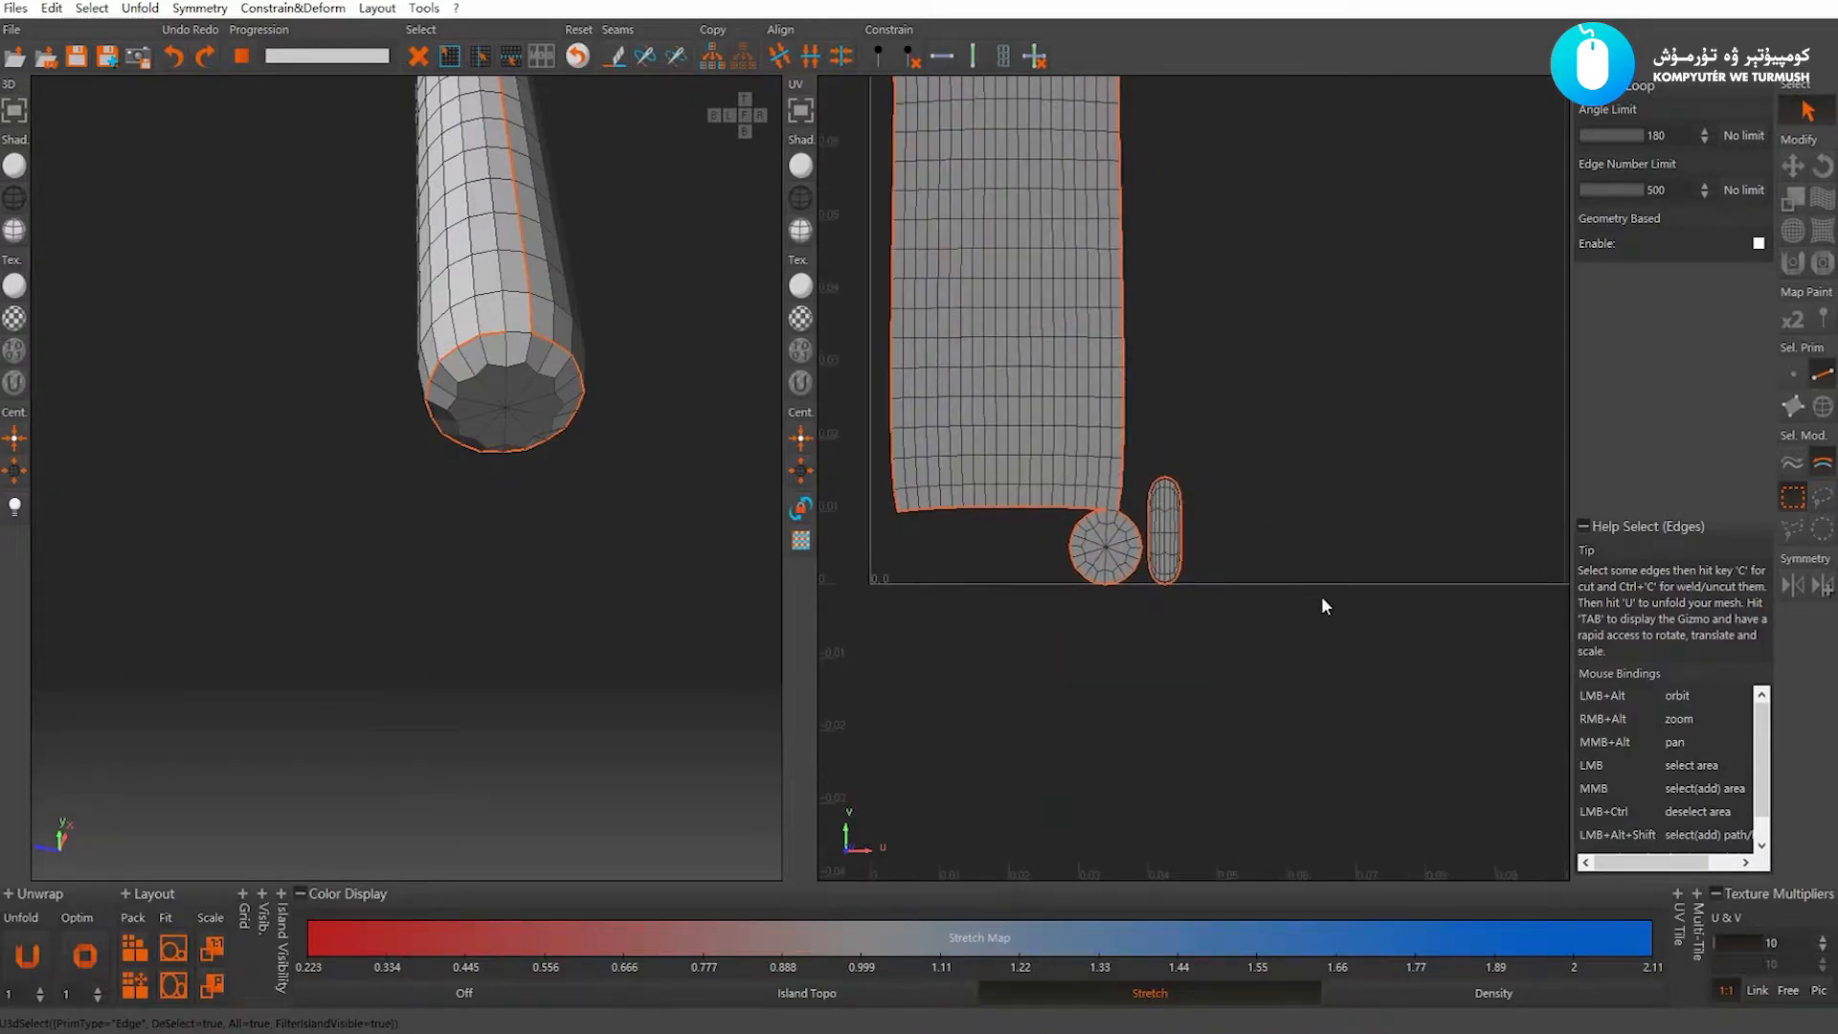
left_click_drag(1147, 622, 1149, 624)
scroll(1284, 532, "down", 4)
scroll(402, 316, "down", 2)
scroll(423, 214, "down", 3)
left_click_drag(422, 214, 702, 566, "alt")
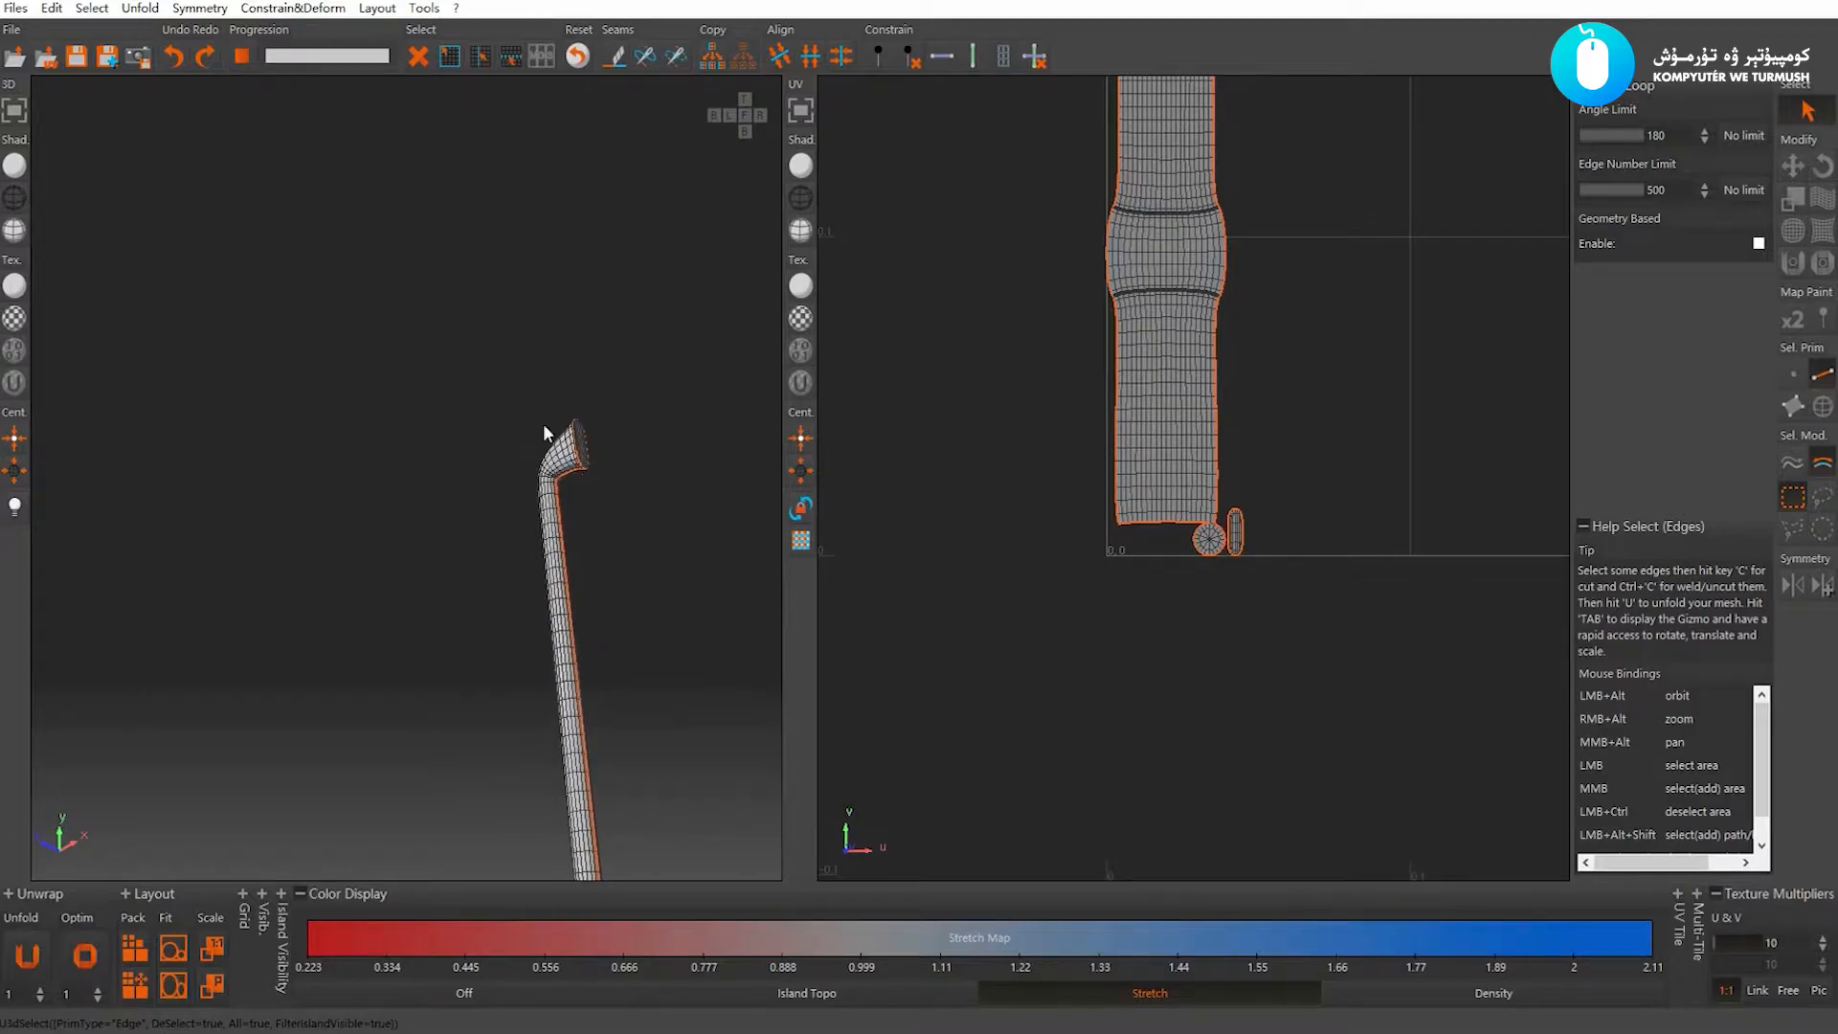
left_click_drag(574, 450, 584, 461)
left_click(576, 450)
key("f")
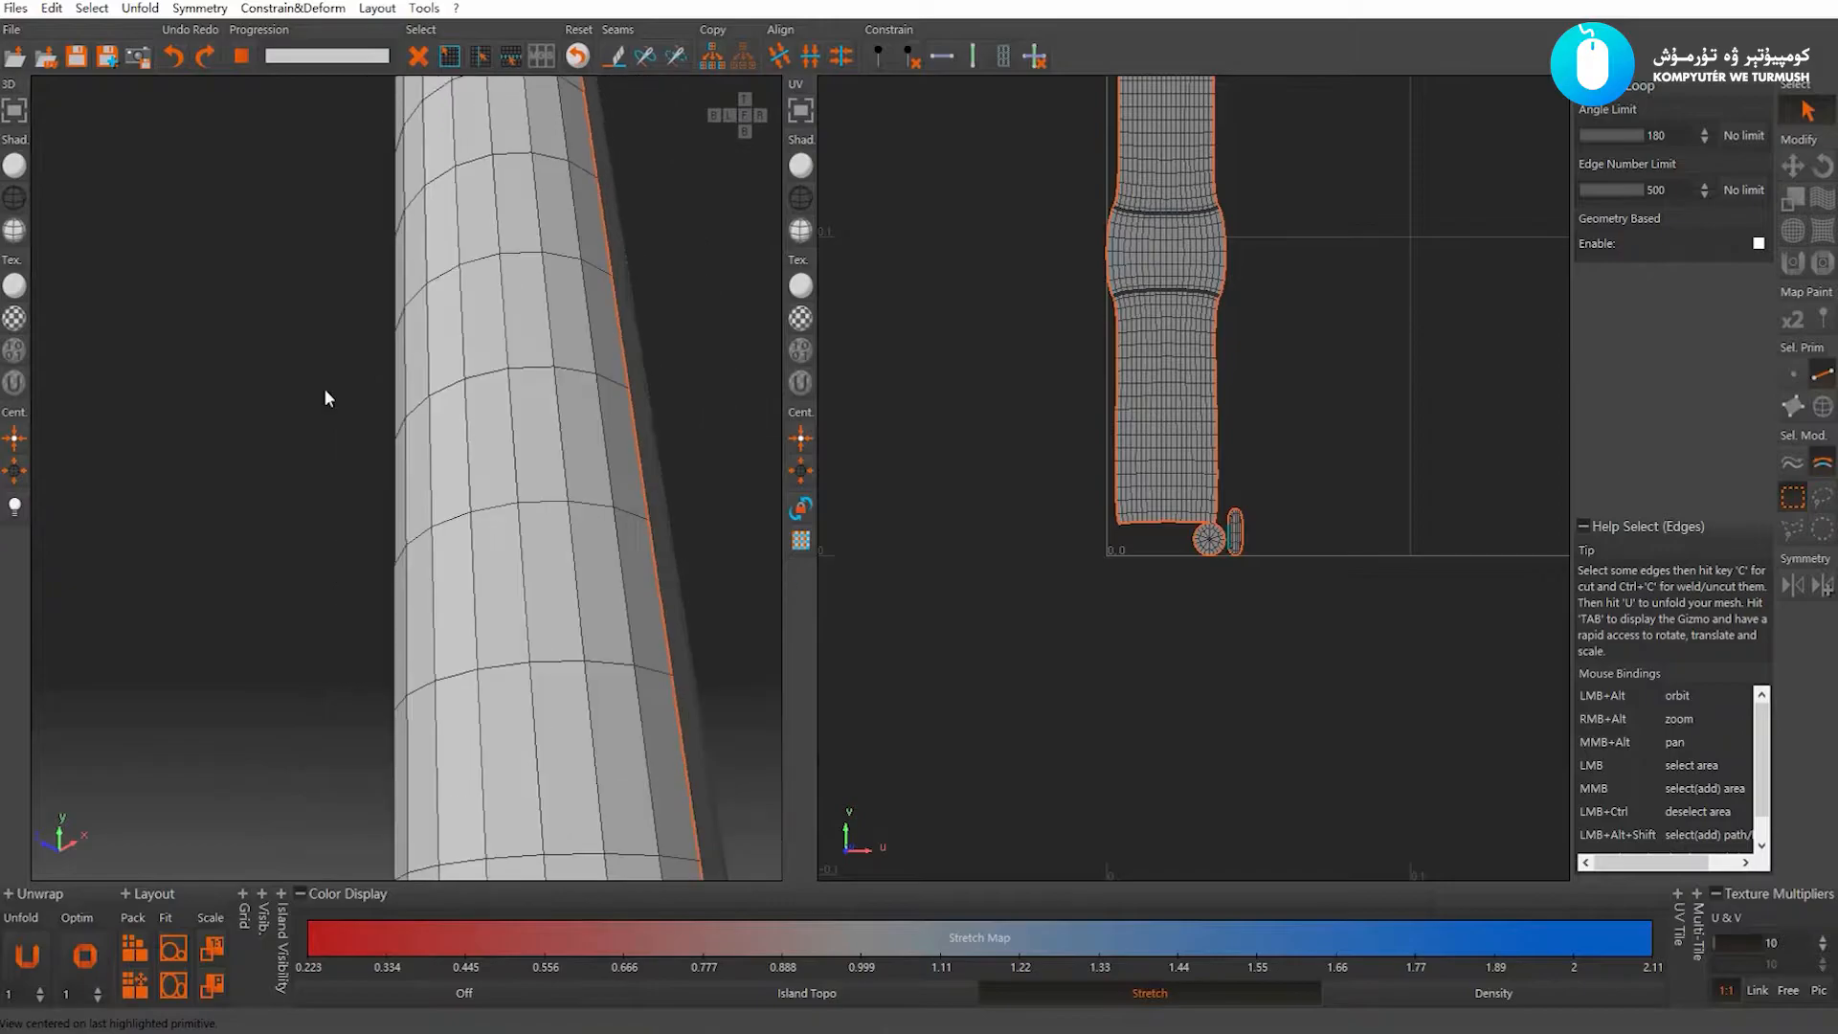
Weld the seam along the long side of the bow head's face, then unfold and pack the bow stick
scroll(367, 340, "down", 10)
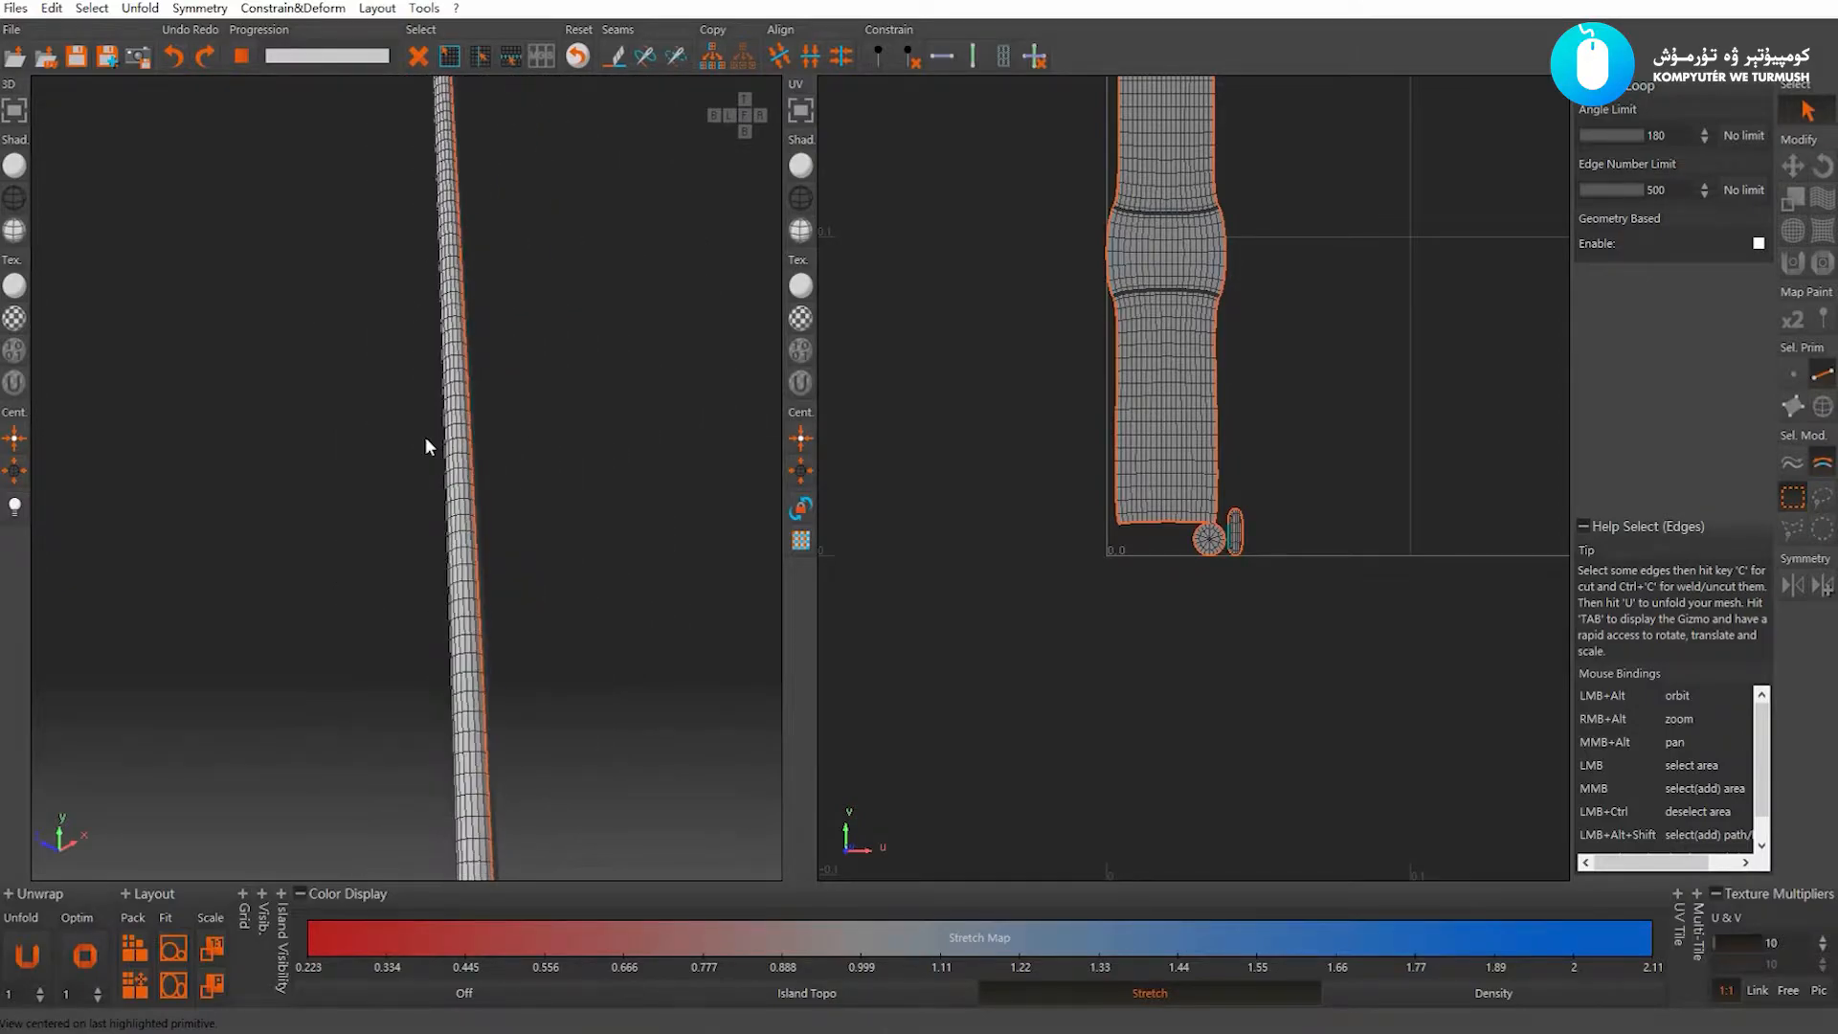
scroll(473, 463, "up", 10)
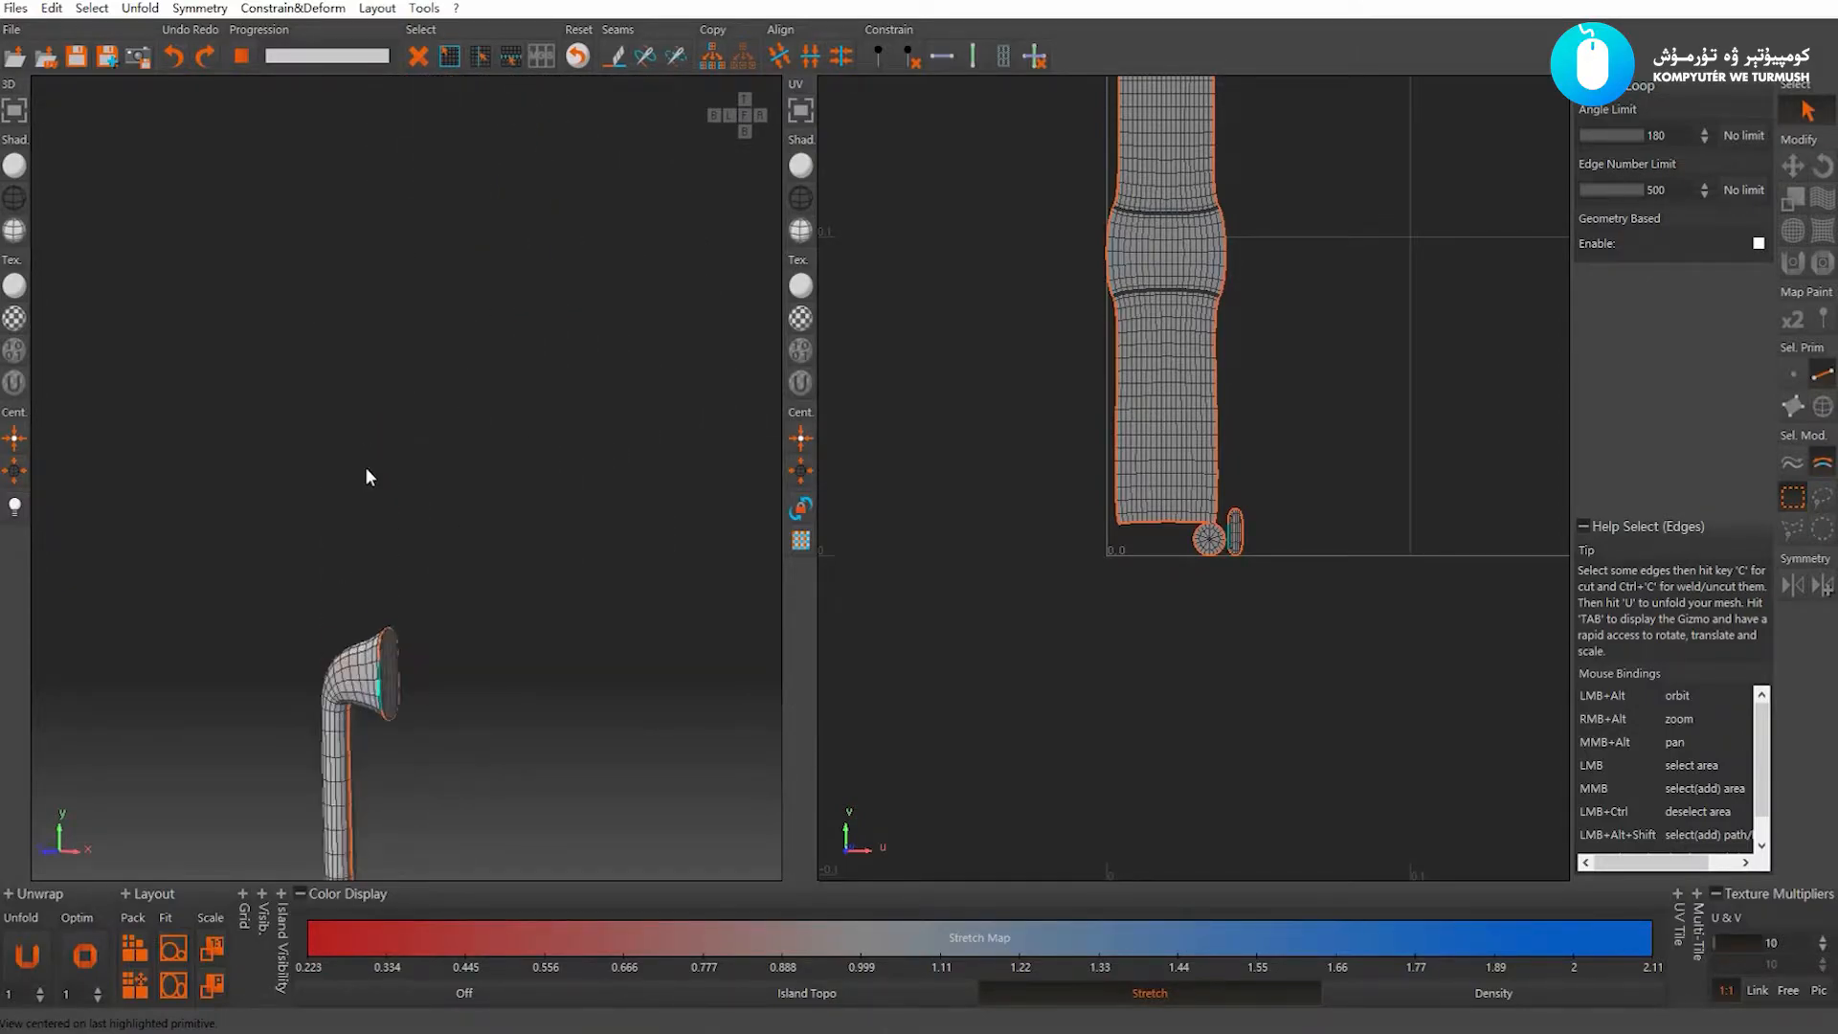
scroll(421, 439, "up", 5)
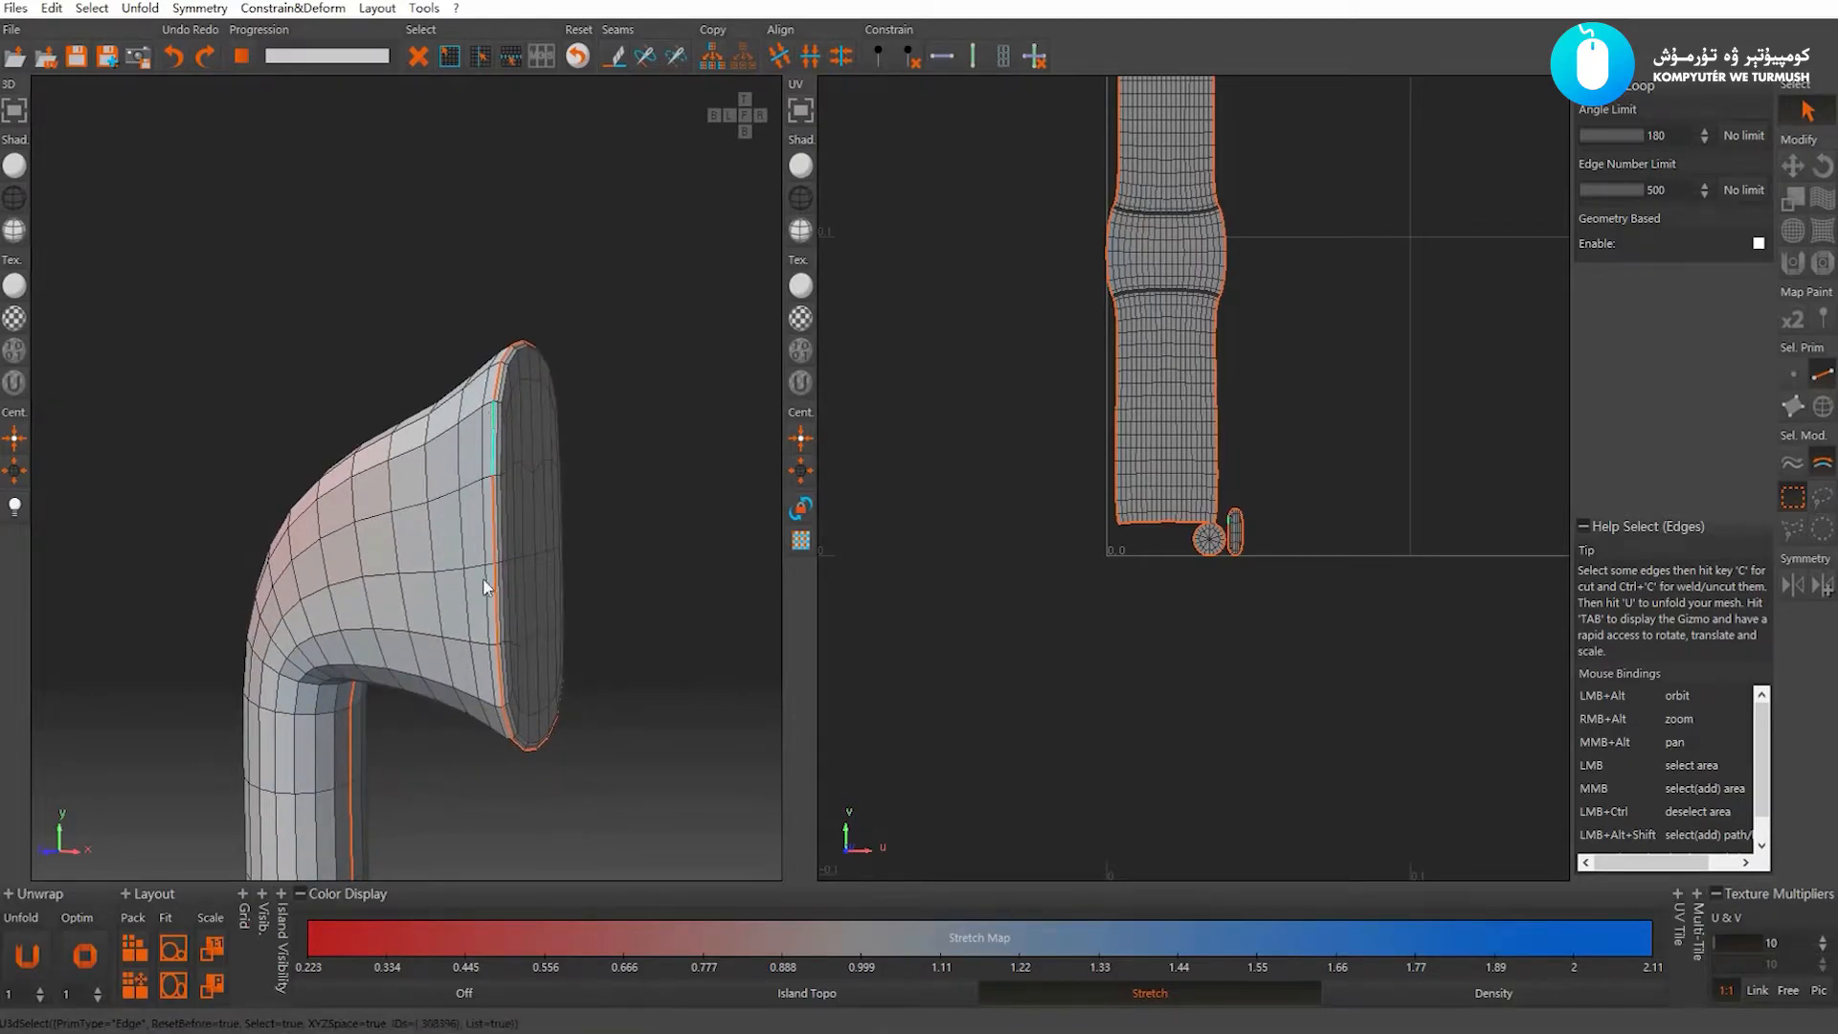
left_click(497, 675)
key("c")
left_click(490, 517)
key("ctrl+c")
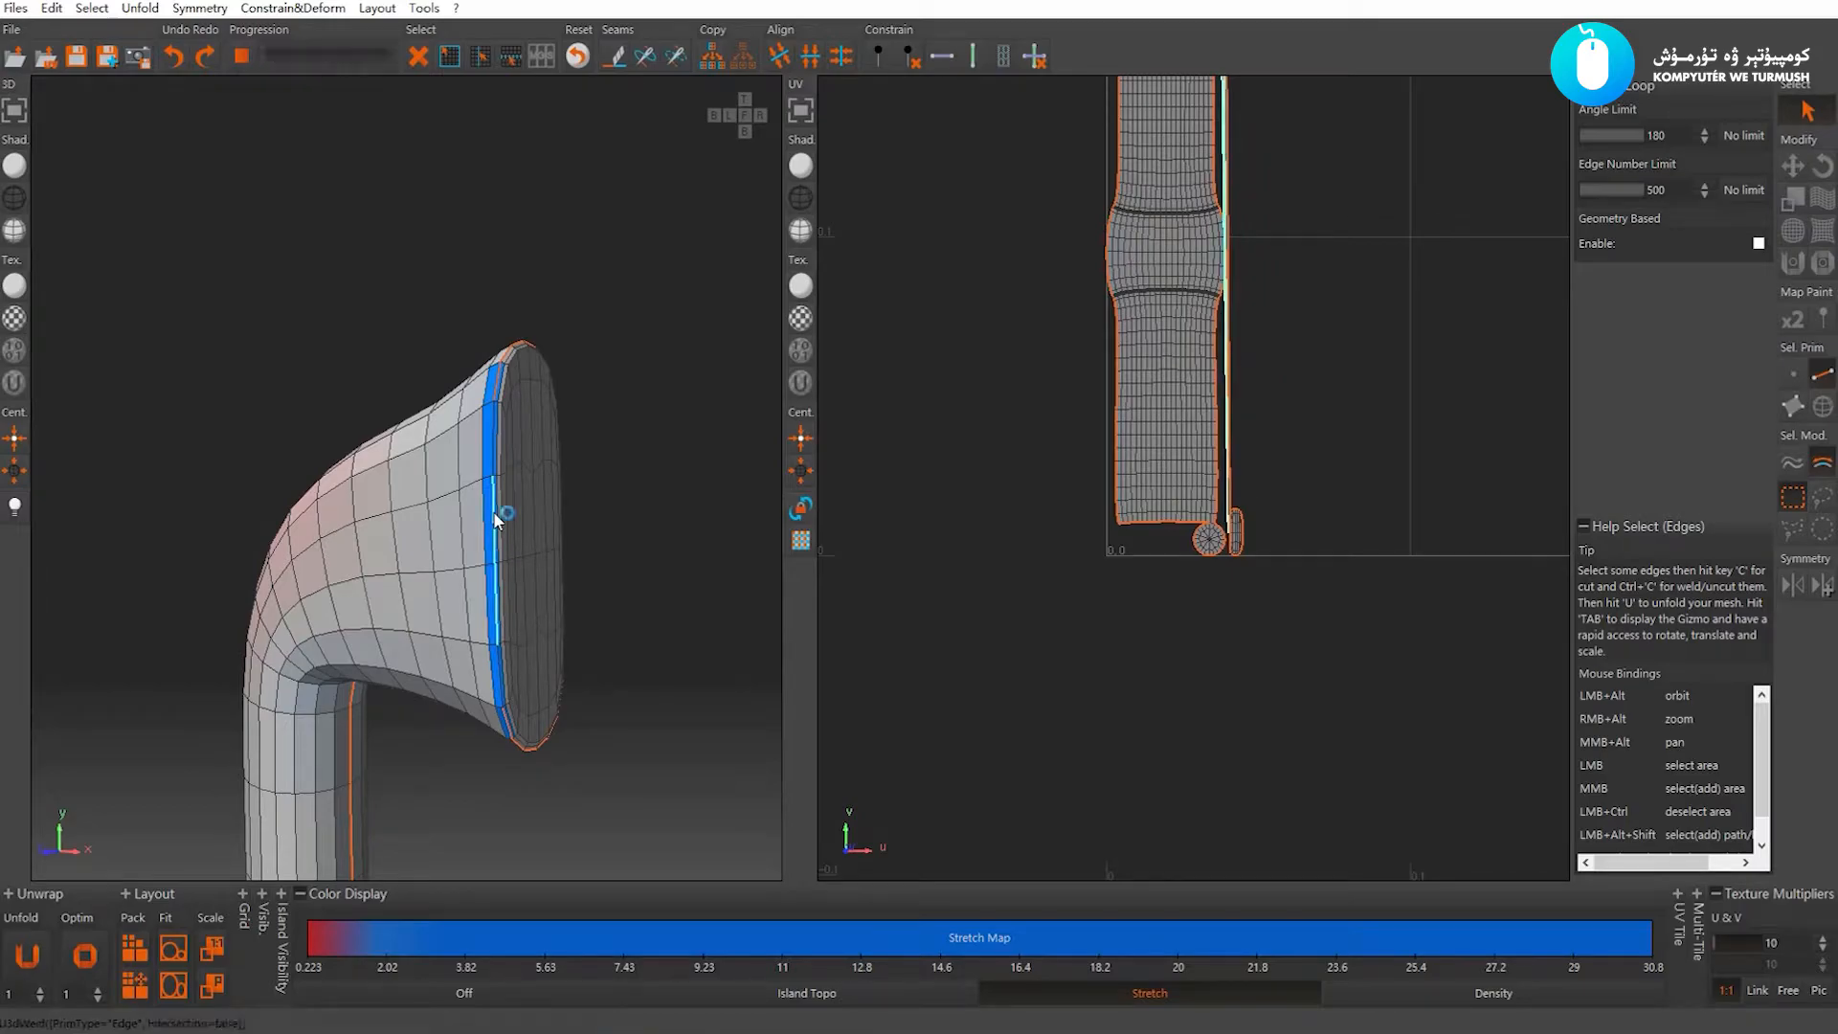
key("u")
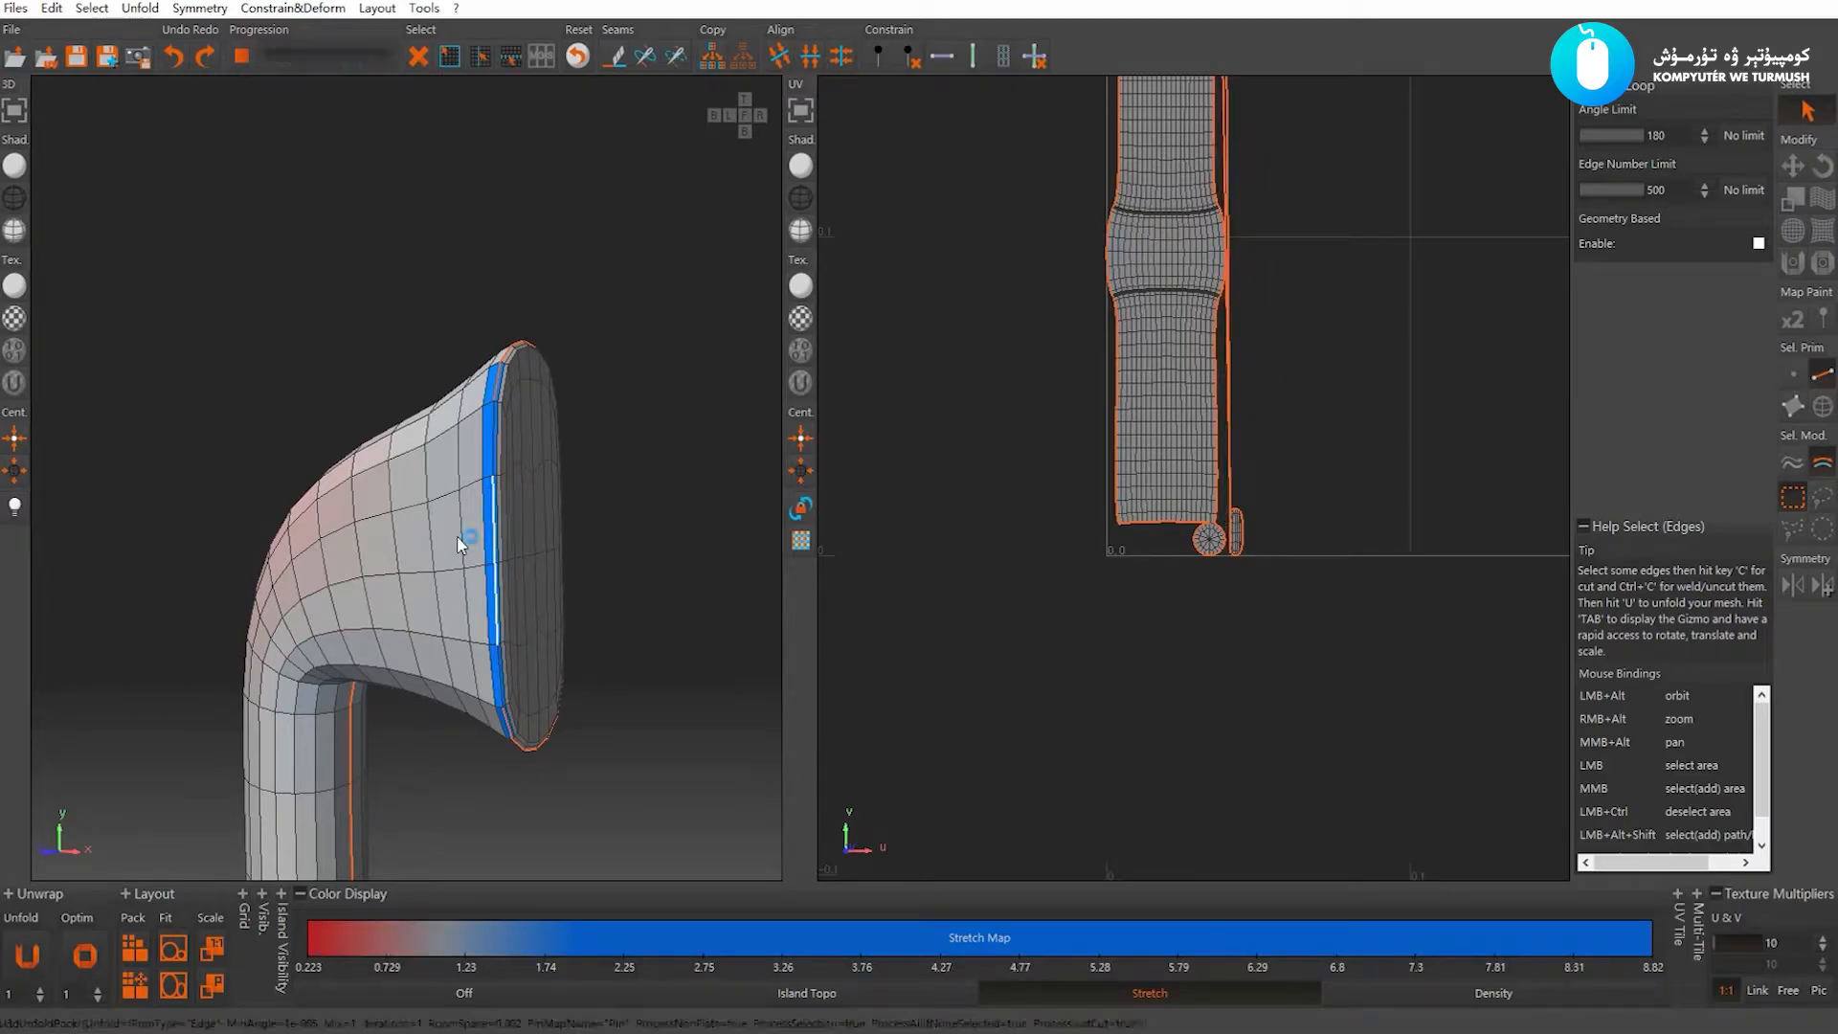
key("p")
left_click(1317, 441)
Examine the stretch colouring on the bow's bent head and the stick's packed island along its whole length
middle_click_drag(1126, 110, 1081, 501, "alt")
scroll(1148, 366, "up", 5)
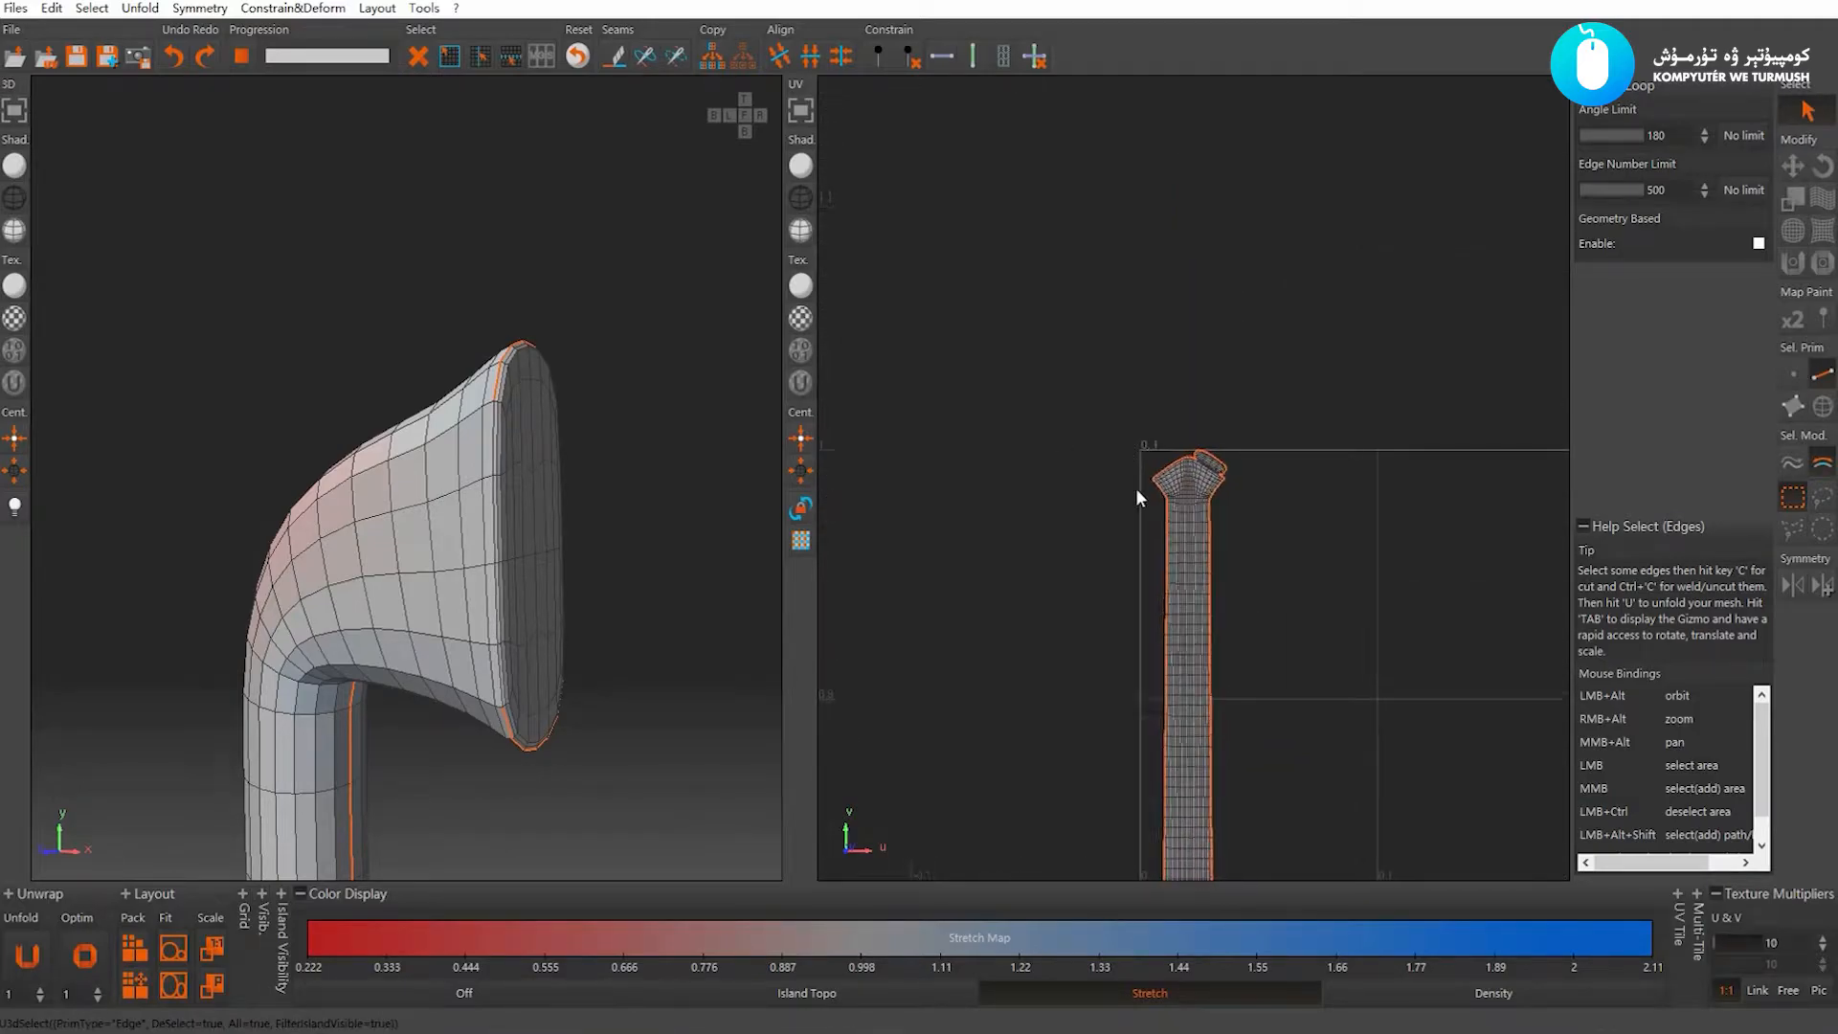
right_click_drag(1237, 530, 940, 536, "alt")
middle_click_drag(940, 536, 939, 589, "alt")
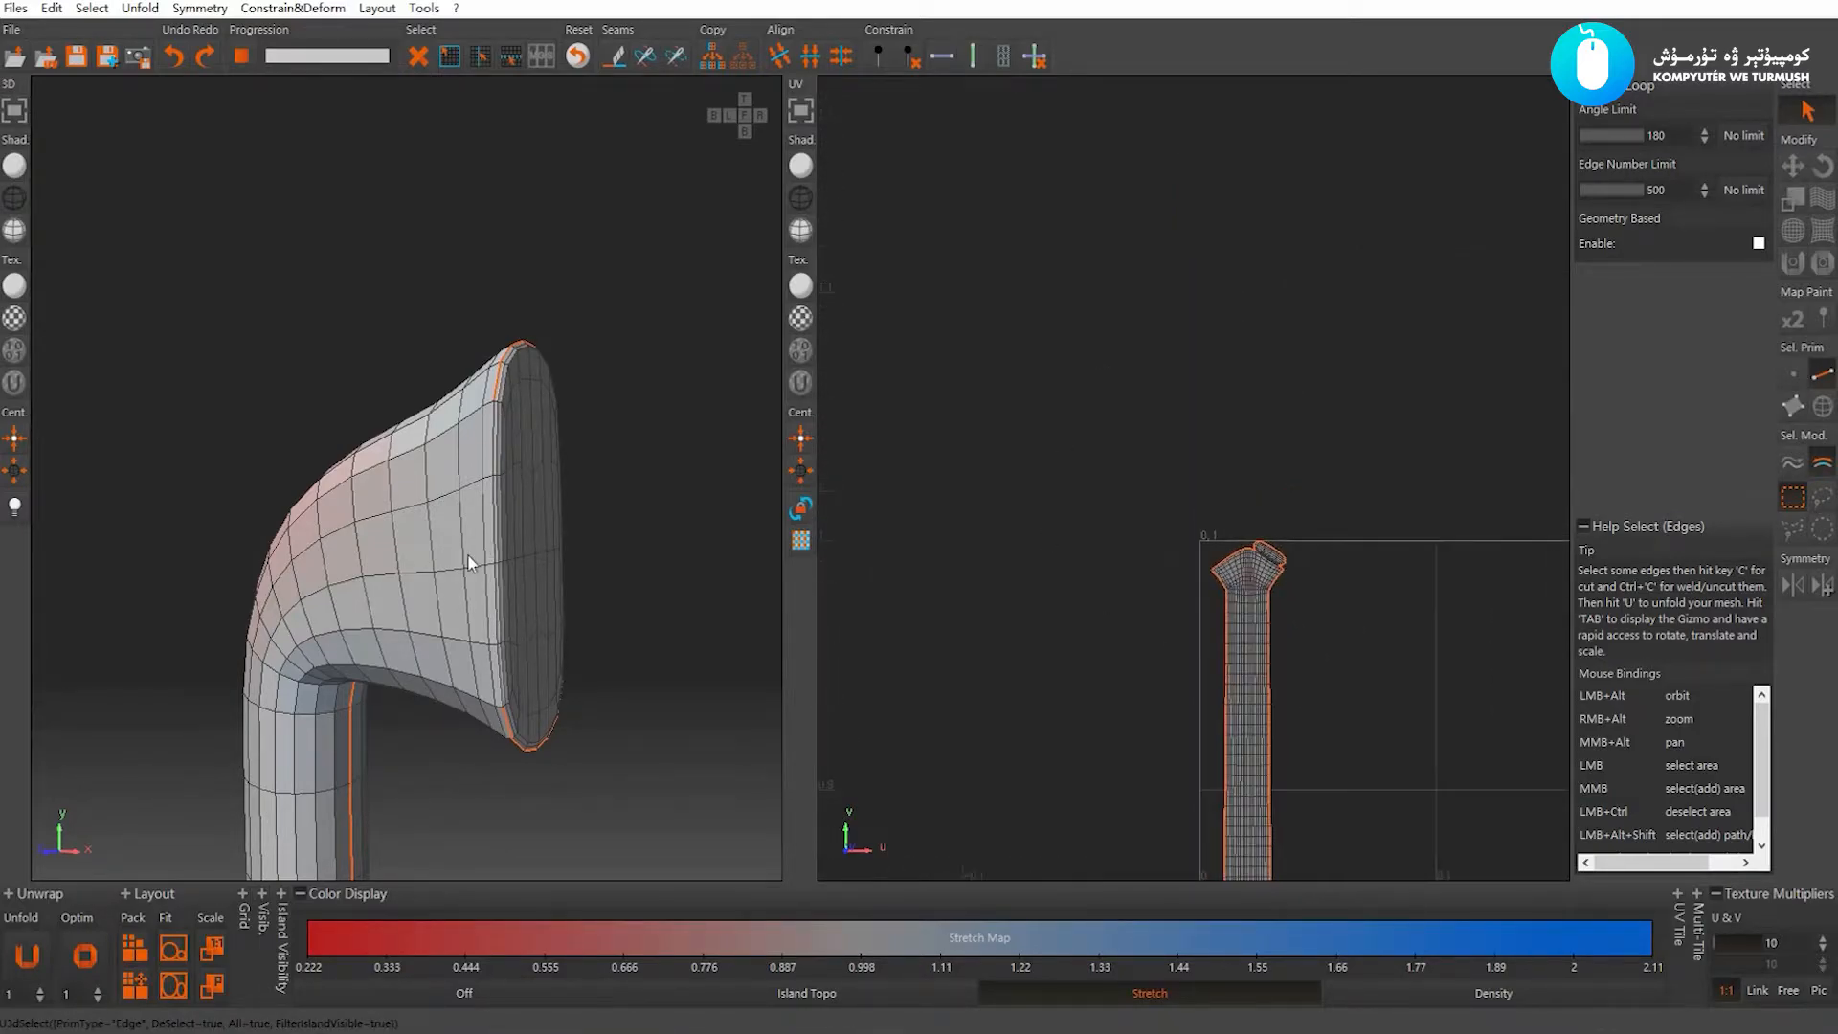
right_click_drag(472, 562, 393, 548, "alt")
left_click_drag(393, 547, 410, 536, "alt")
right_click_drag(469, 569, 431, 436, "alt")
right_click_drag(1038, 554, 1041, 528, "alt")
middle_click_drag(1041, 528, 1025, 268, "alt")
right_click_drag(1105, 508, 1025, 493, "alt")
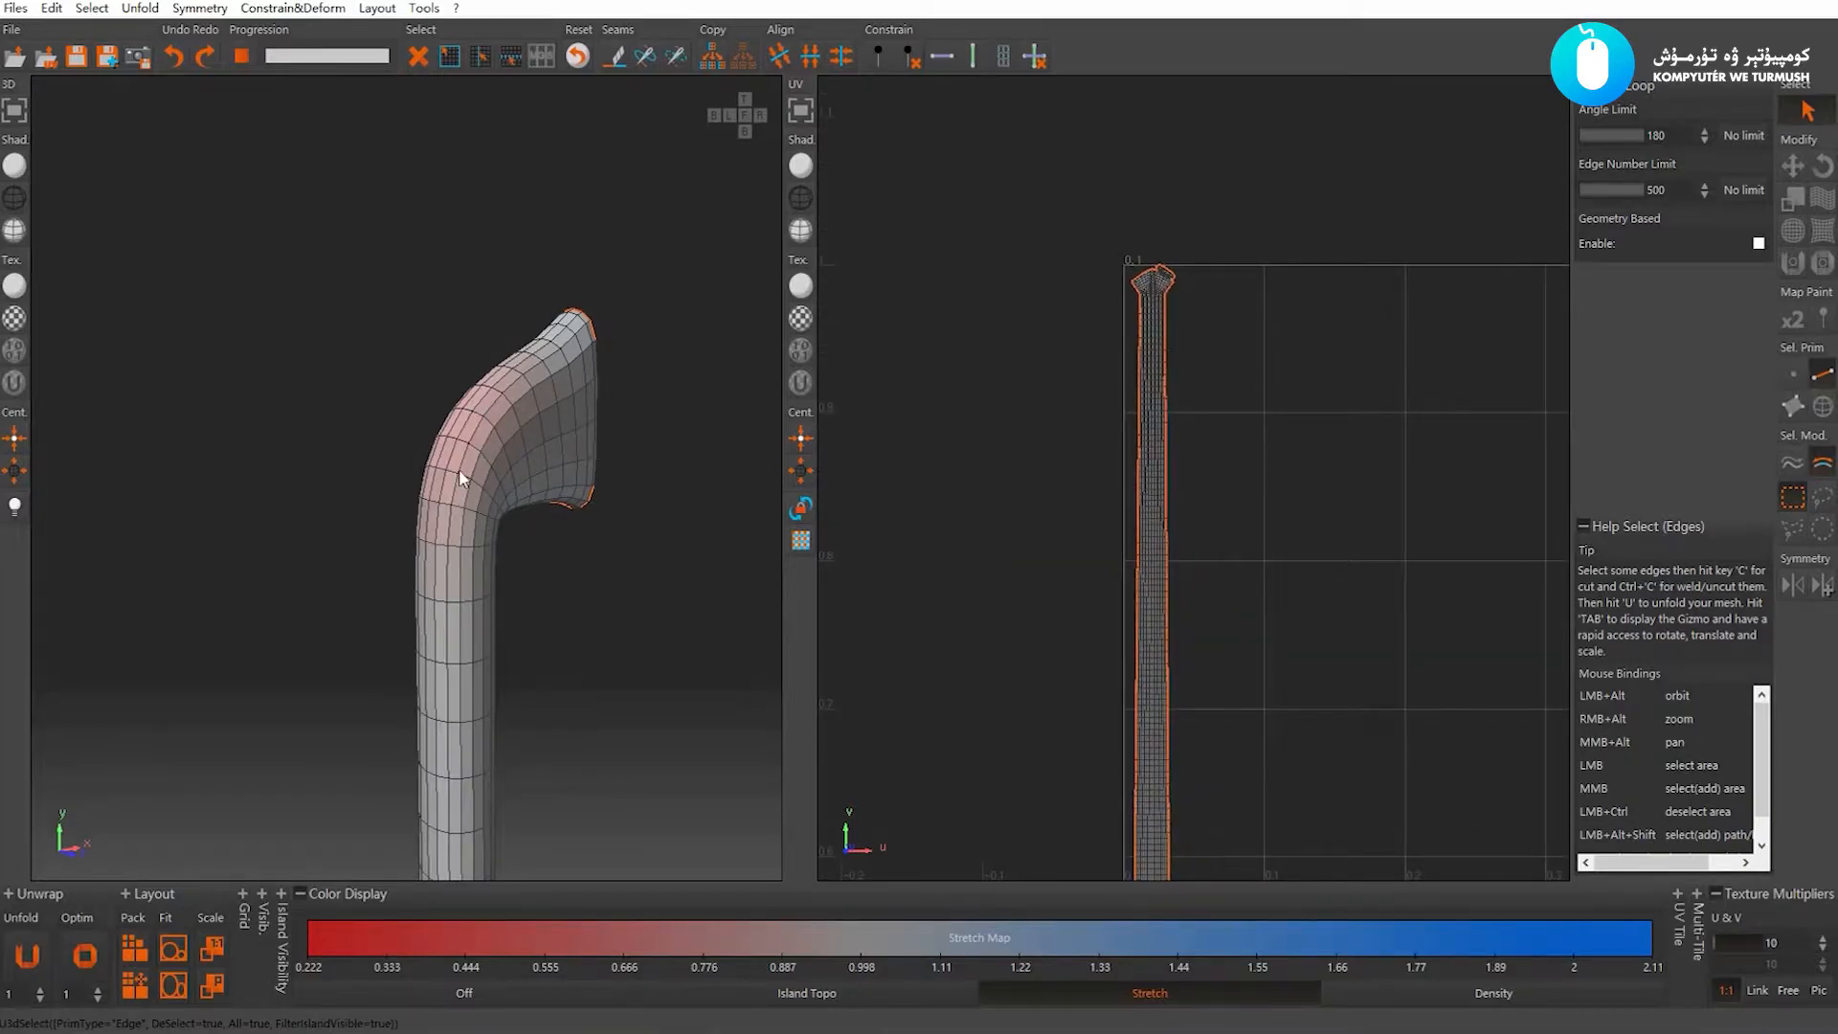
middle_click_drag(460, 471, 404, 296, "alt")
right_click_drag(1134, 469, 1057, 453, "alt")
middle_click_drag(1057, 454, 996, 241, "alt")
right_click_drag(1248, 480, 1210, 486, "alt")
middle_click_drag(1245, 599, 1204, 400, "alt")
right_click_drag(1268, 512, 1189, 526, "alt")
middle_click_drag(1245, 498, 1130, 542, "alt")
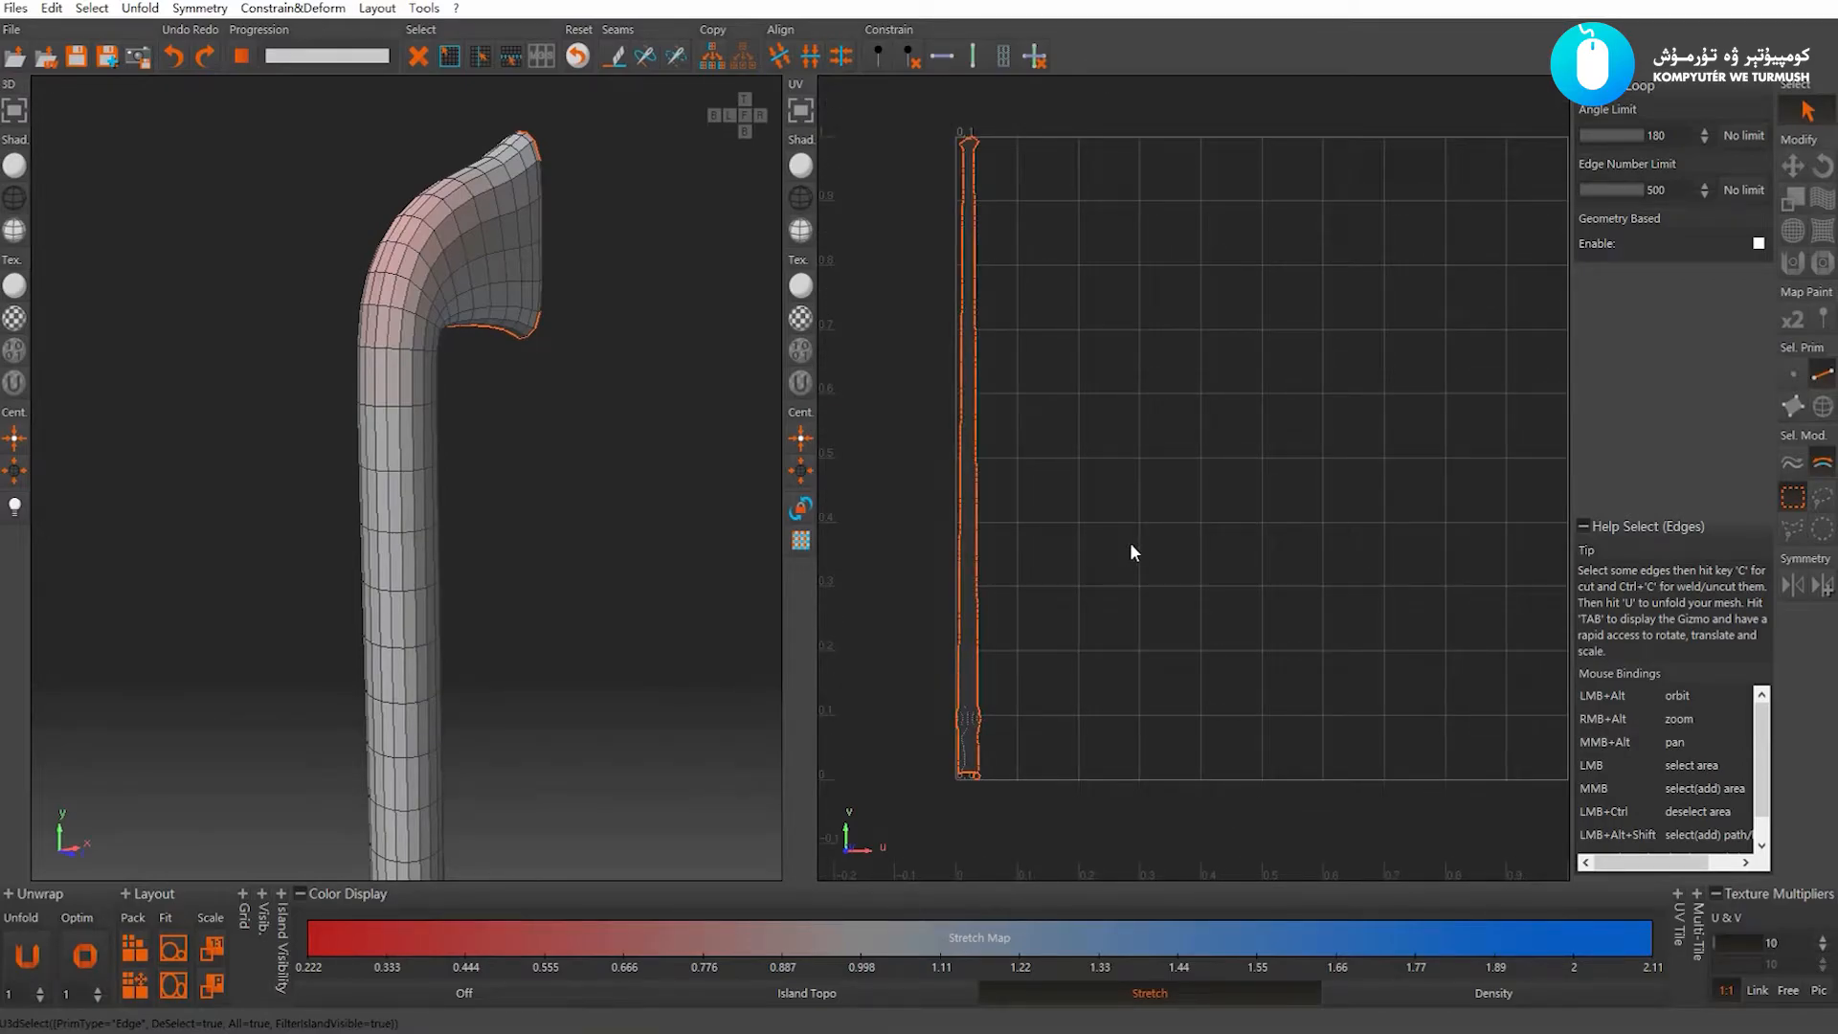
right_click_drag(440, 379, 510, 401, "alt")
left_click_drag(510, 401, 526, 397, "alt")
right_click_drag(526, 397, 489, 394, "alt")
middle_click_drag(1071, 383, 1077, 385, "alt")
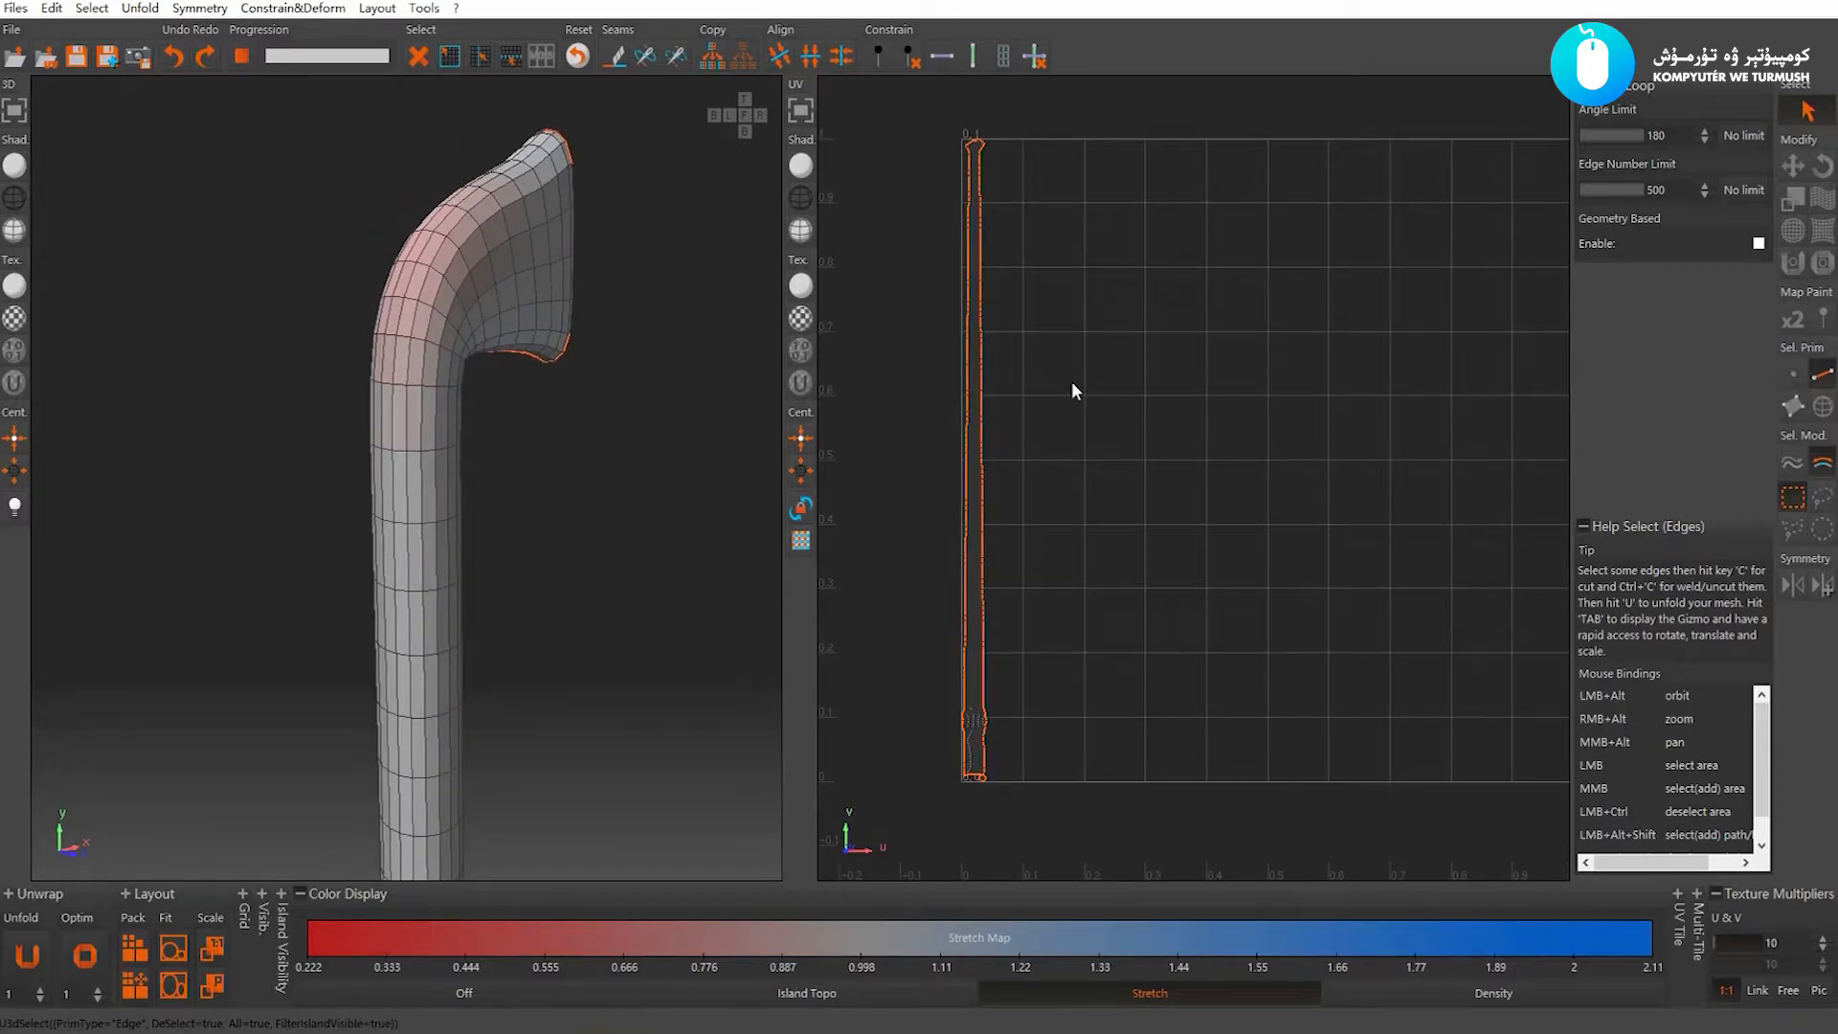
Optimize the bow stick's islands to reduce stretching
key("o")
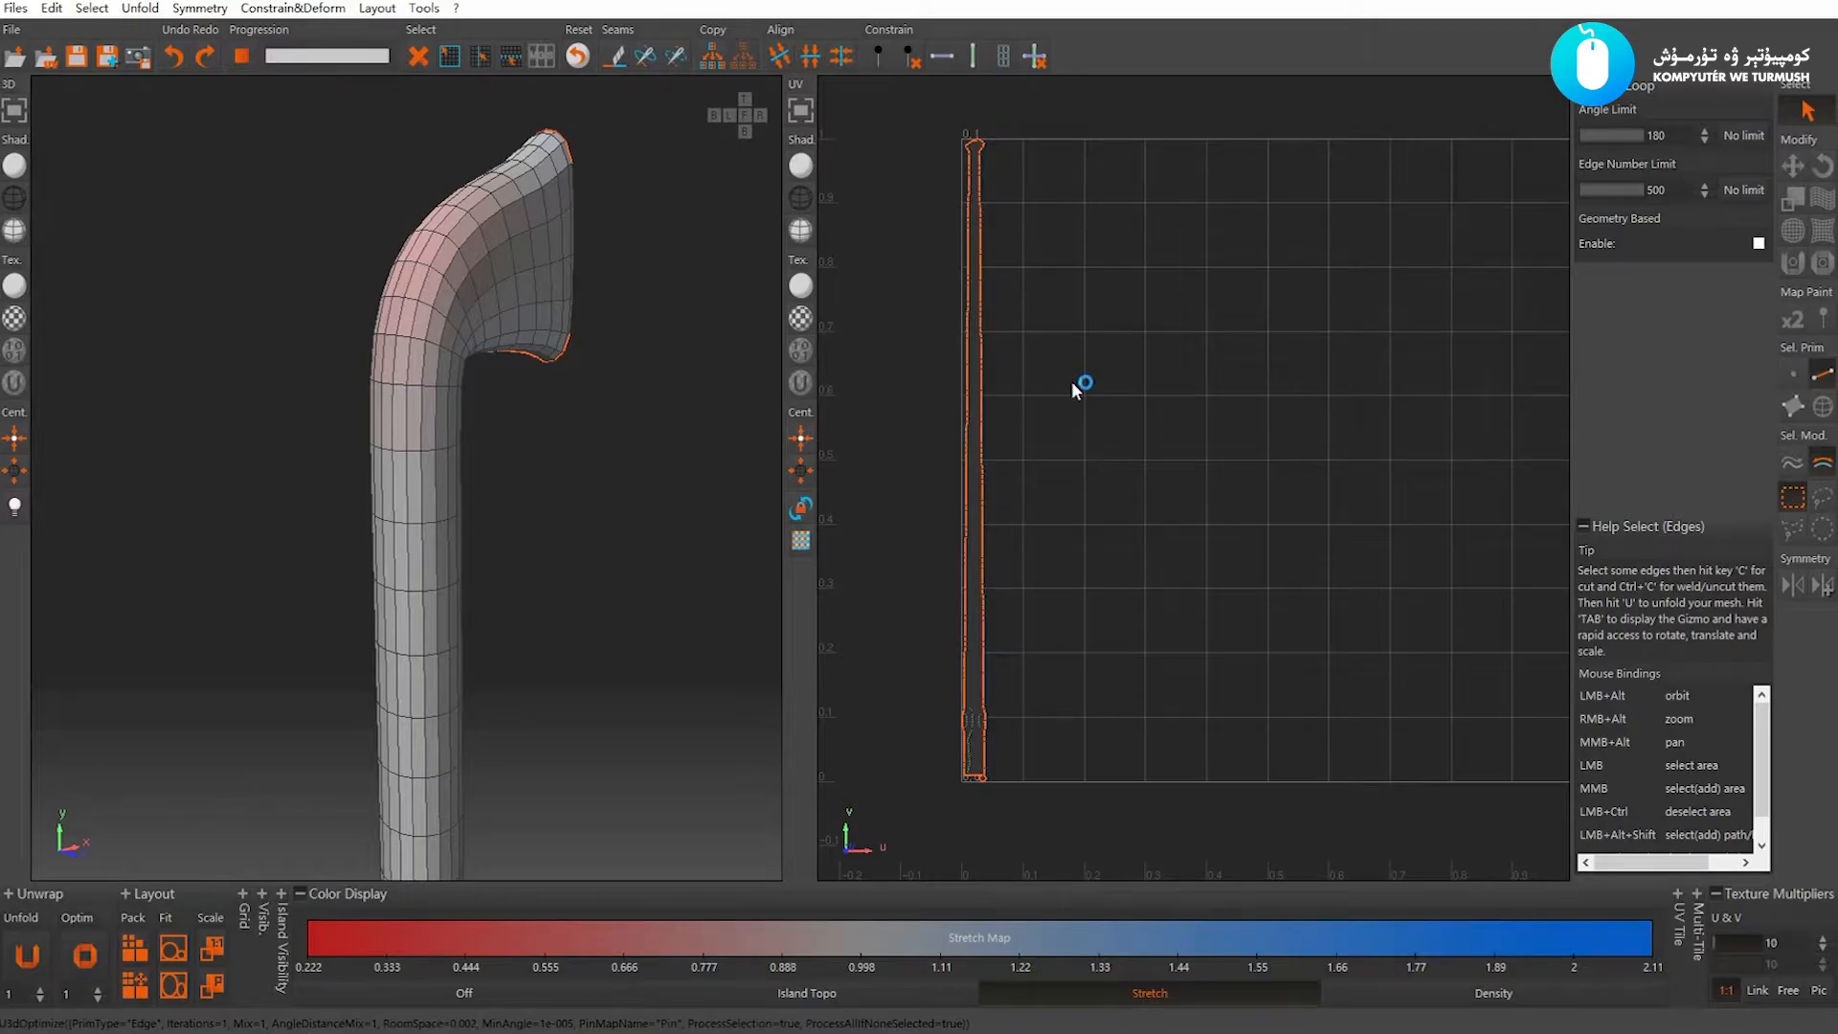
left_click(1072, 381)
right_click_drag(1144, 431, 1099, 398, "alt")
middle_click_drag(1099, 399, 1046, 410, "alt")
right_click_drag(498, 492, 381, 502, "alt")
middle_click_drag(381, 502, 404, 345, "alt")
right_click_drag(404, 345, 301, 446, "alt")
left_click_drag(301, 446, 318, 487, "alt")
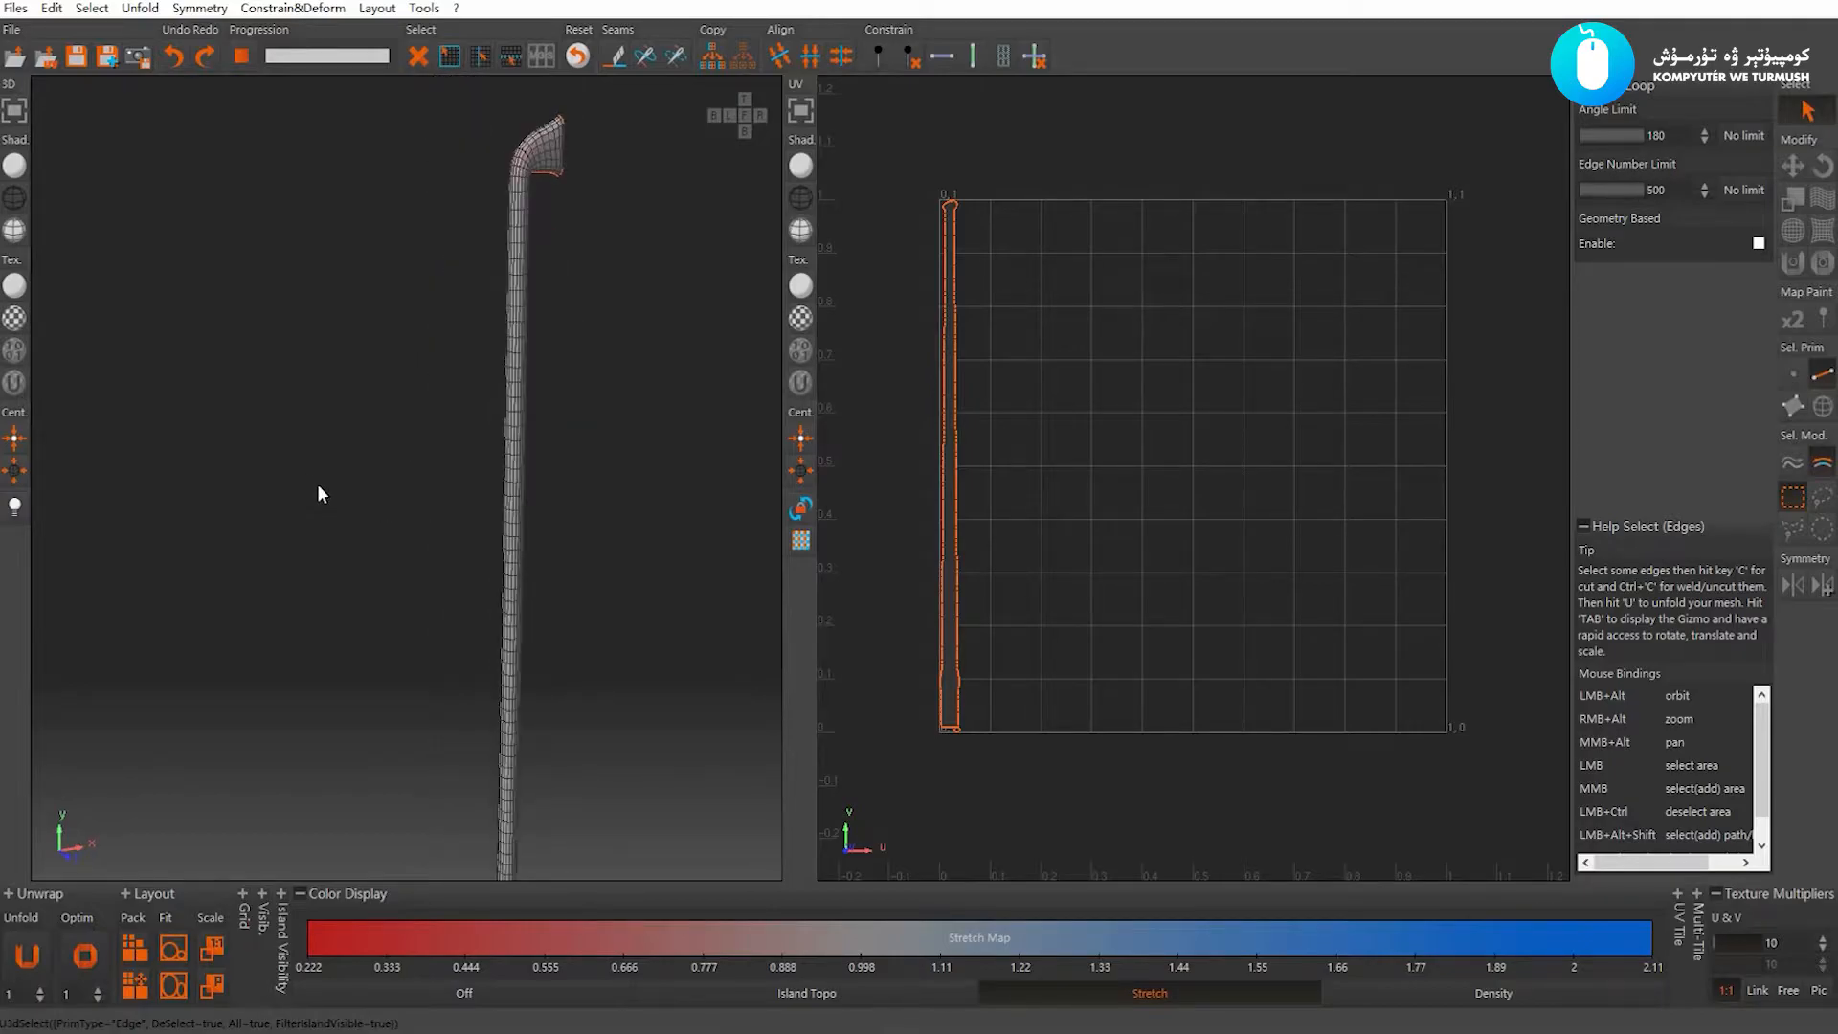
Show all parts in island selection mode and isolate the thin bow hair strip beside the stick
key("F4")
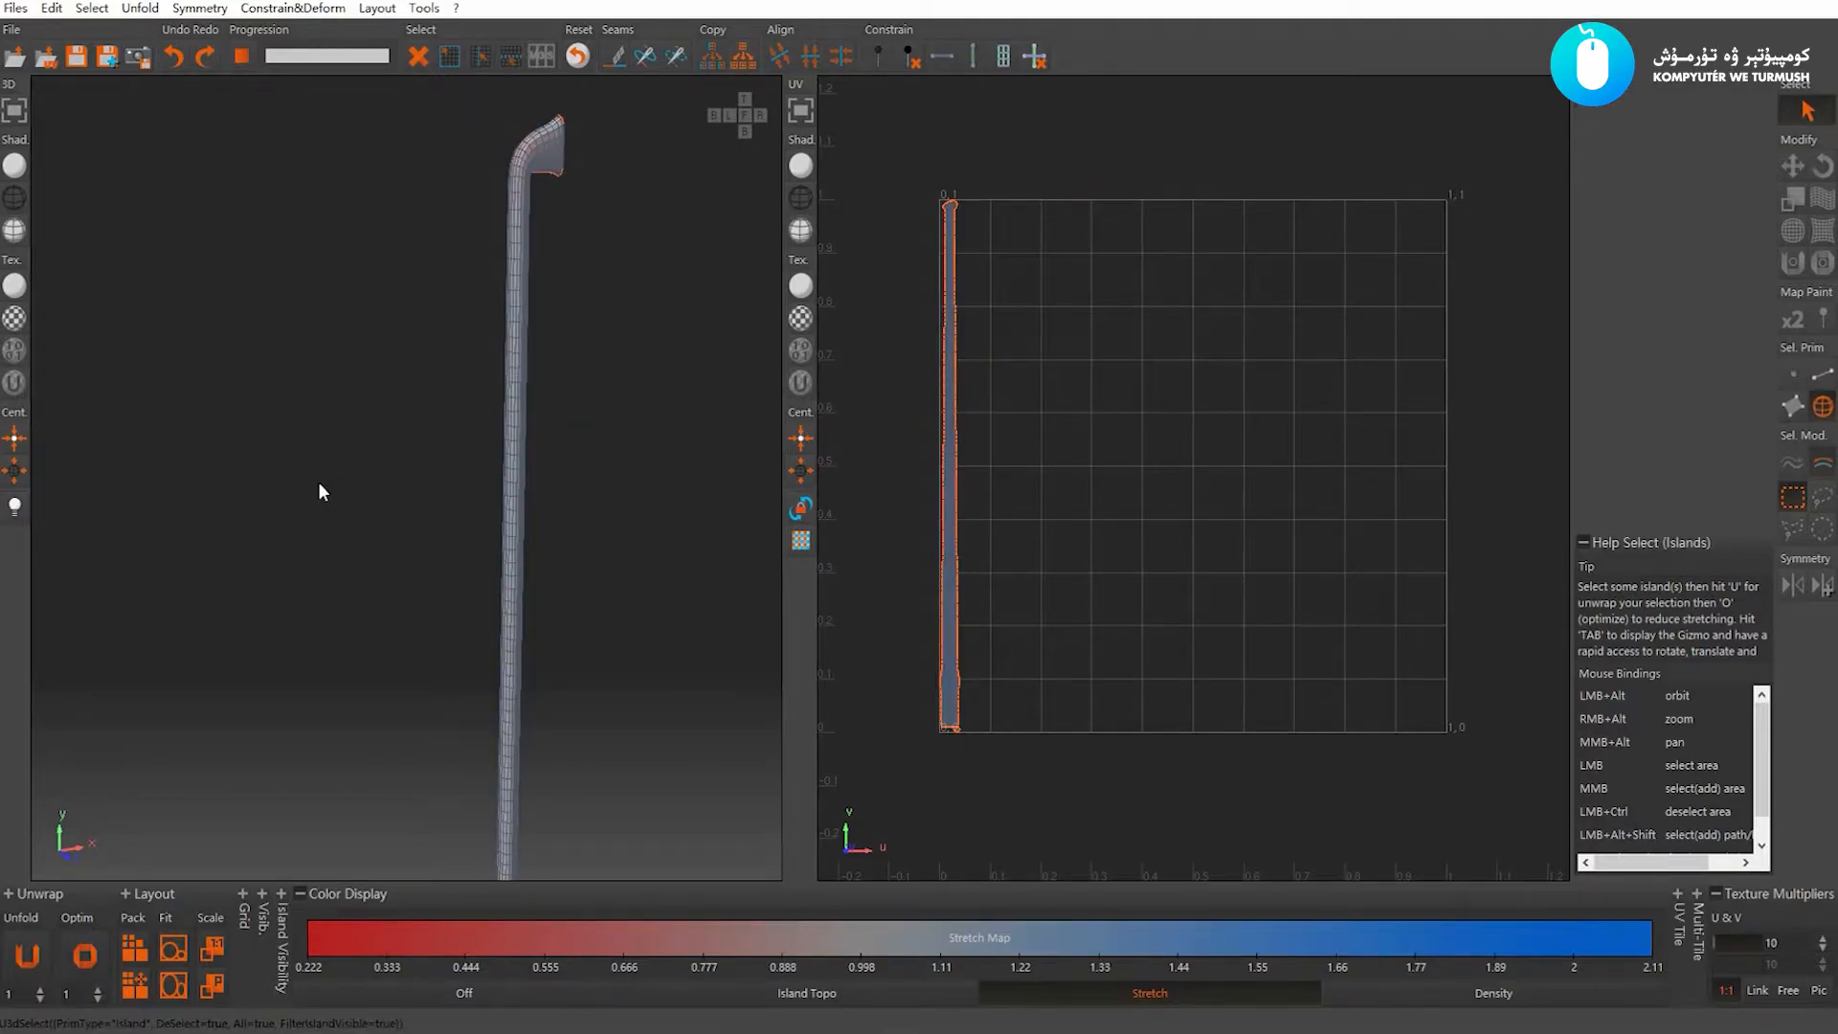
key("shift+h")
left_click(555, 412)
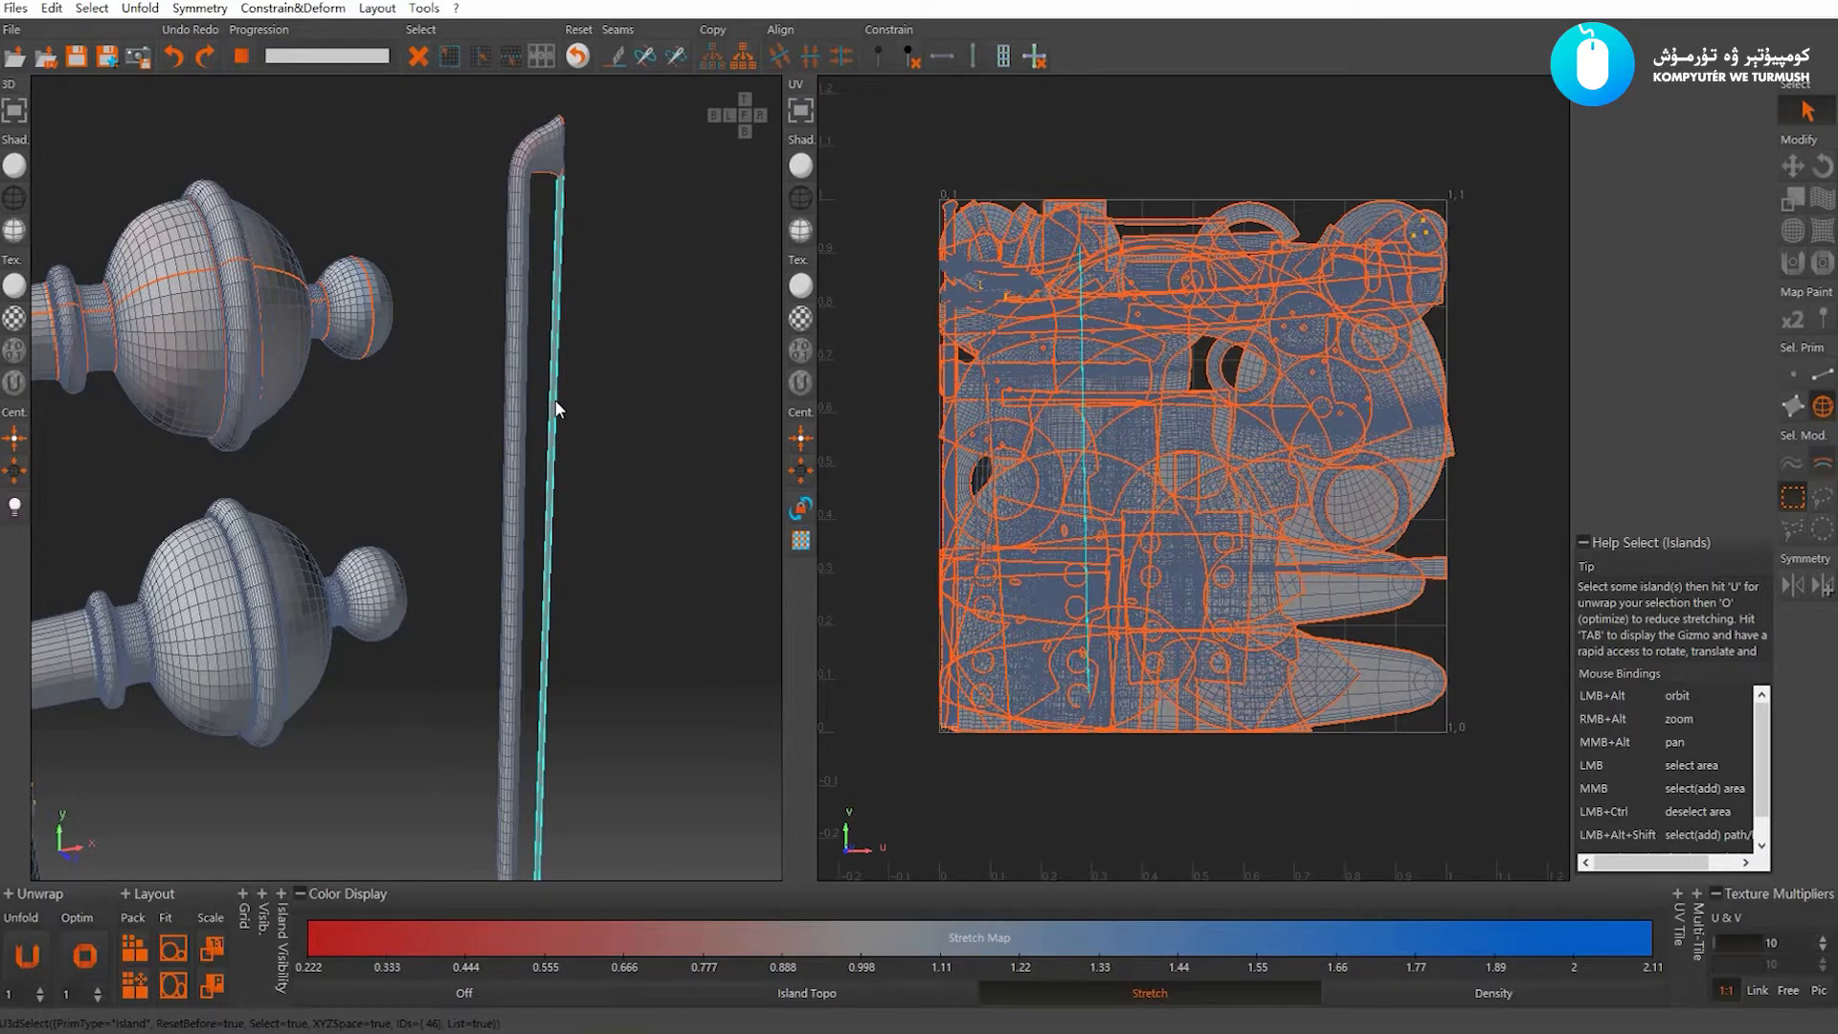
key("i")
left_click_drag(556, 401, 572, 449, "alt")
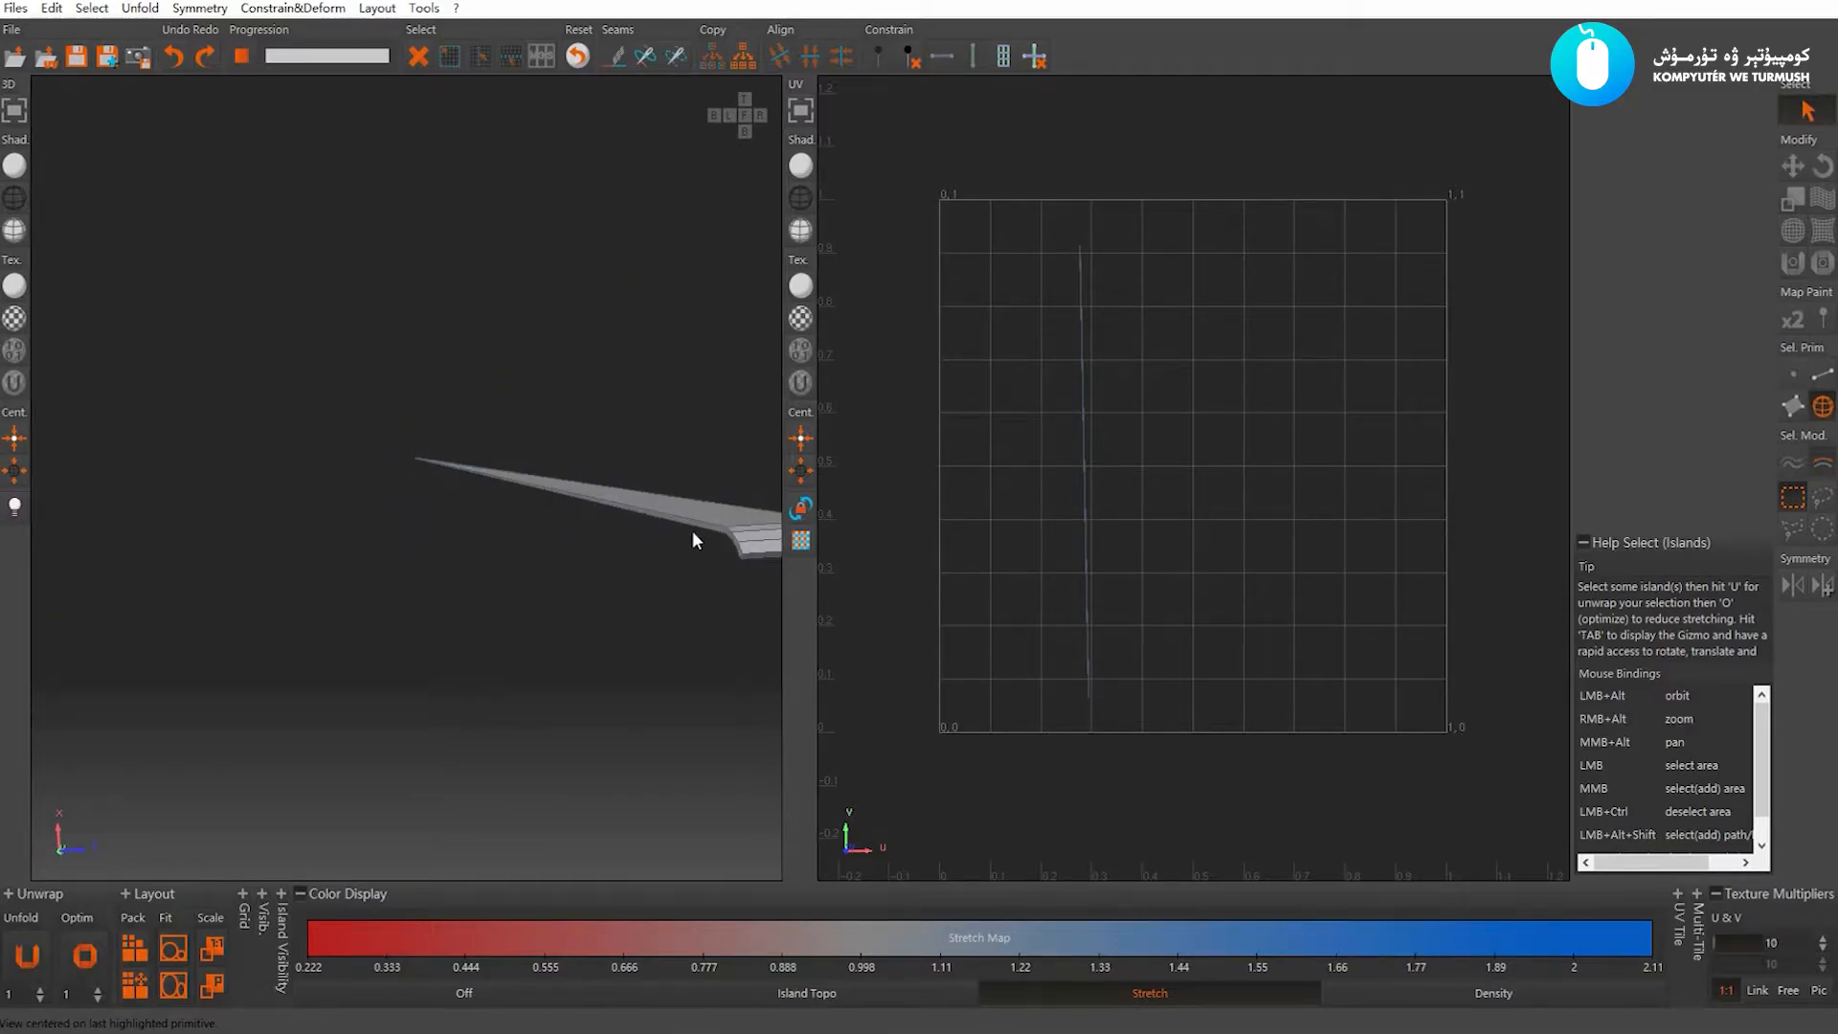
Cut a seam along a long edge loop of the bow hair strip
key("b")
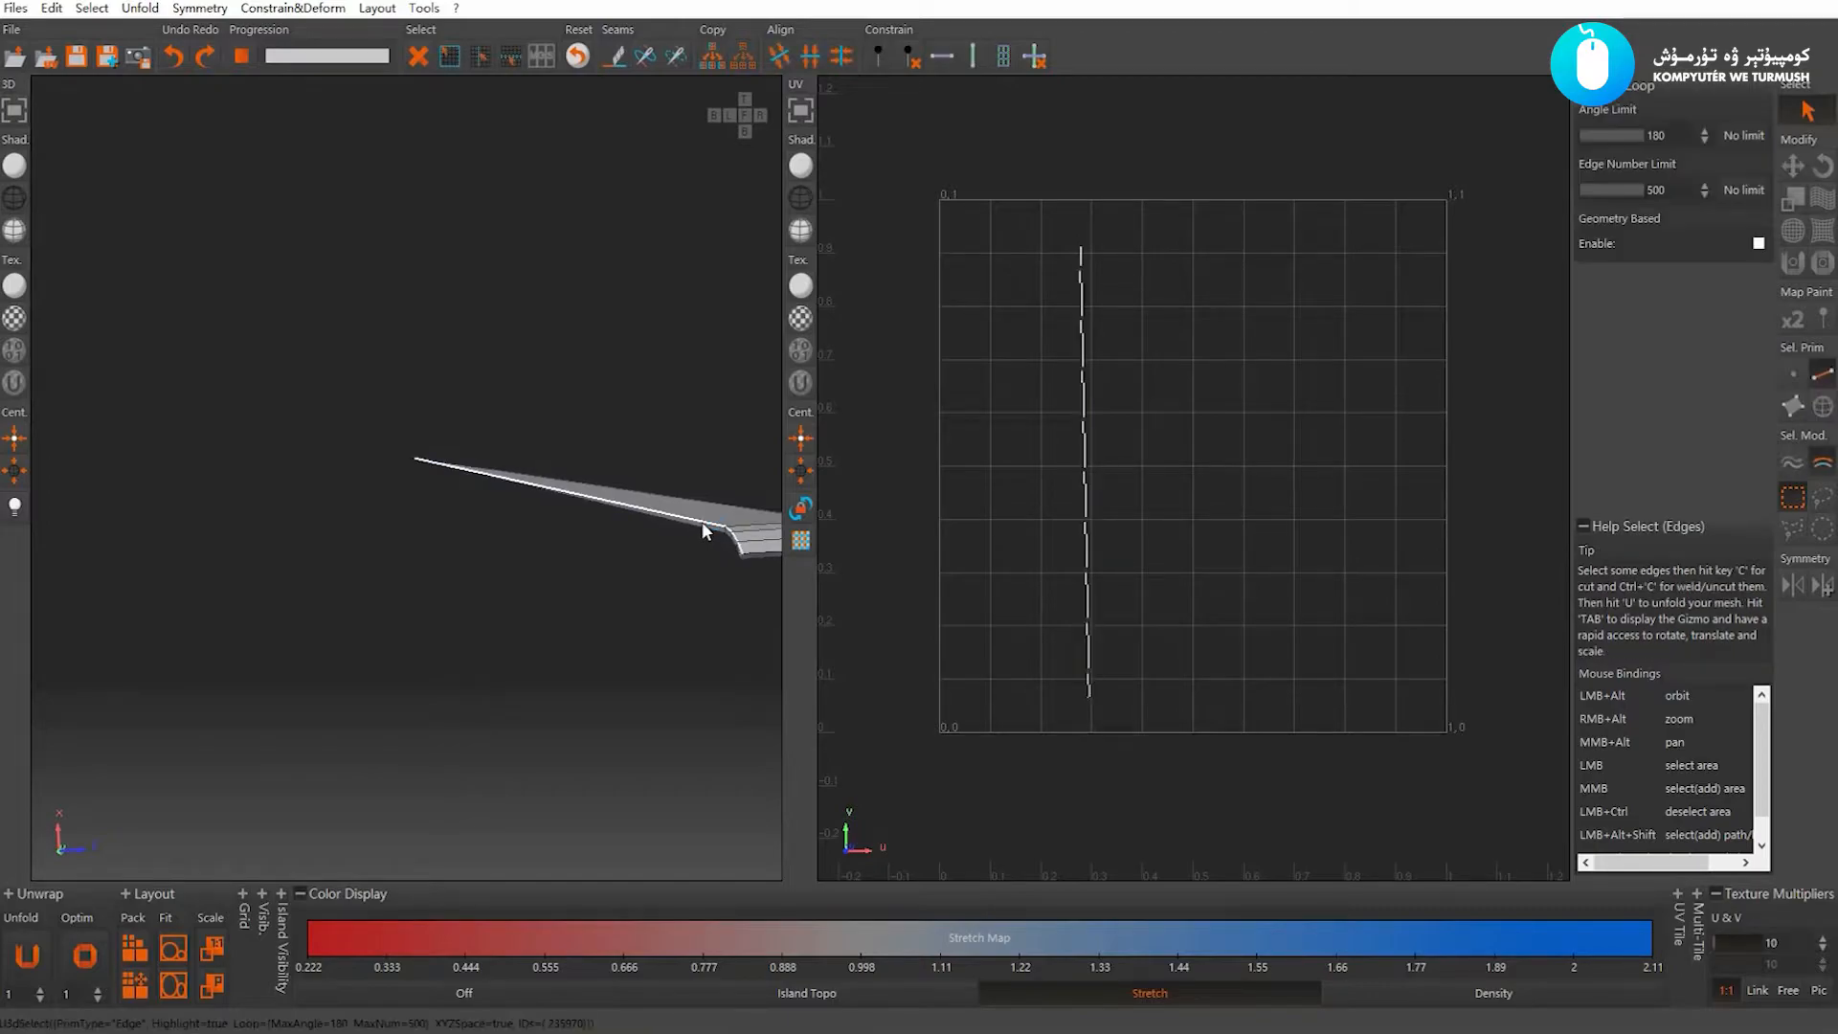
left_click(699, 519)
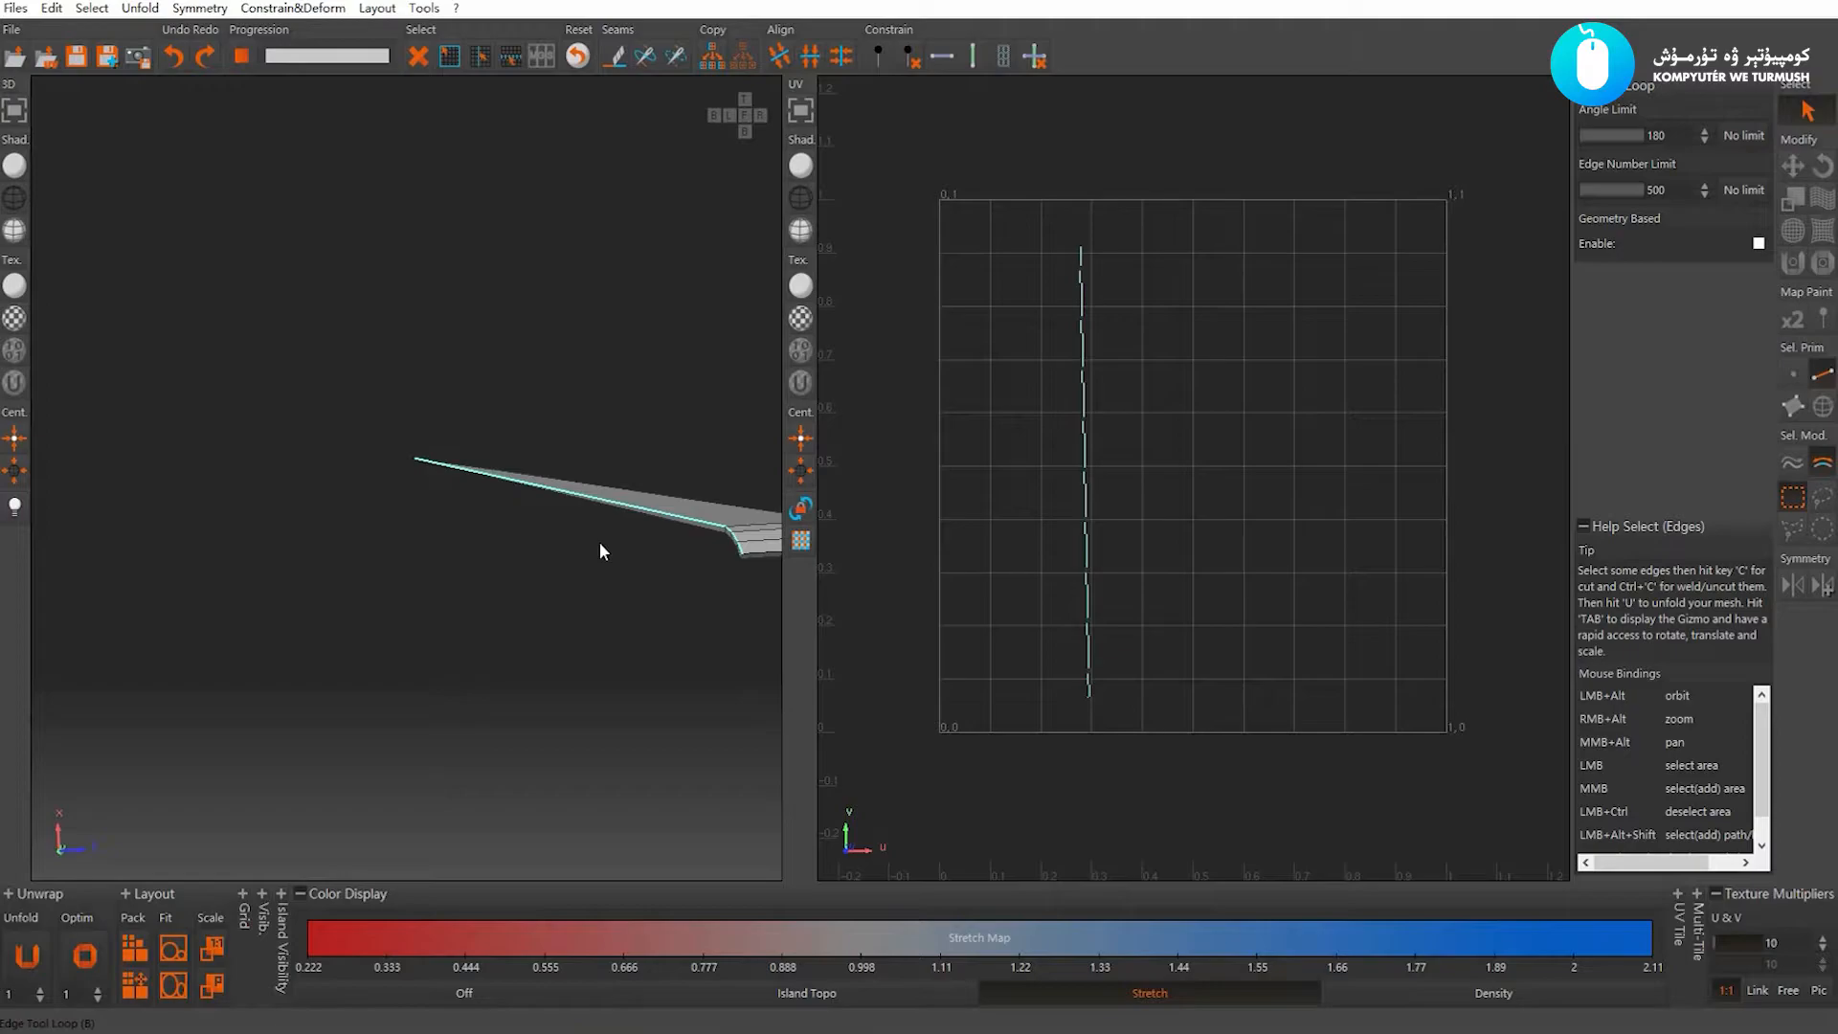
key("c")
left_click(565, 569)
key("f")
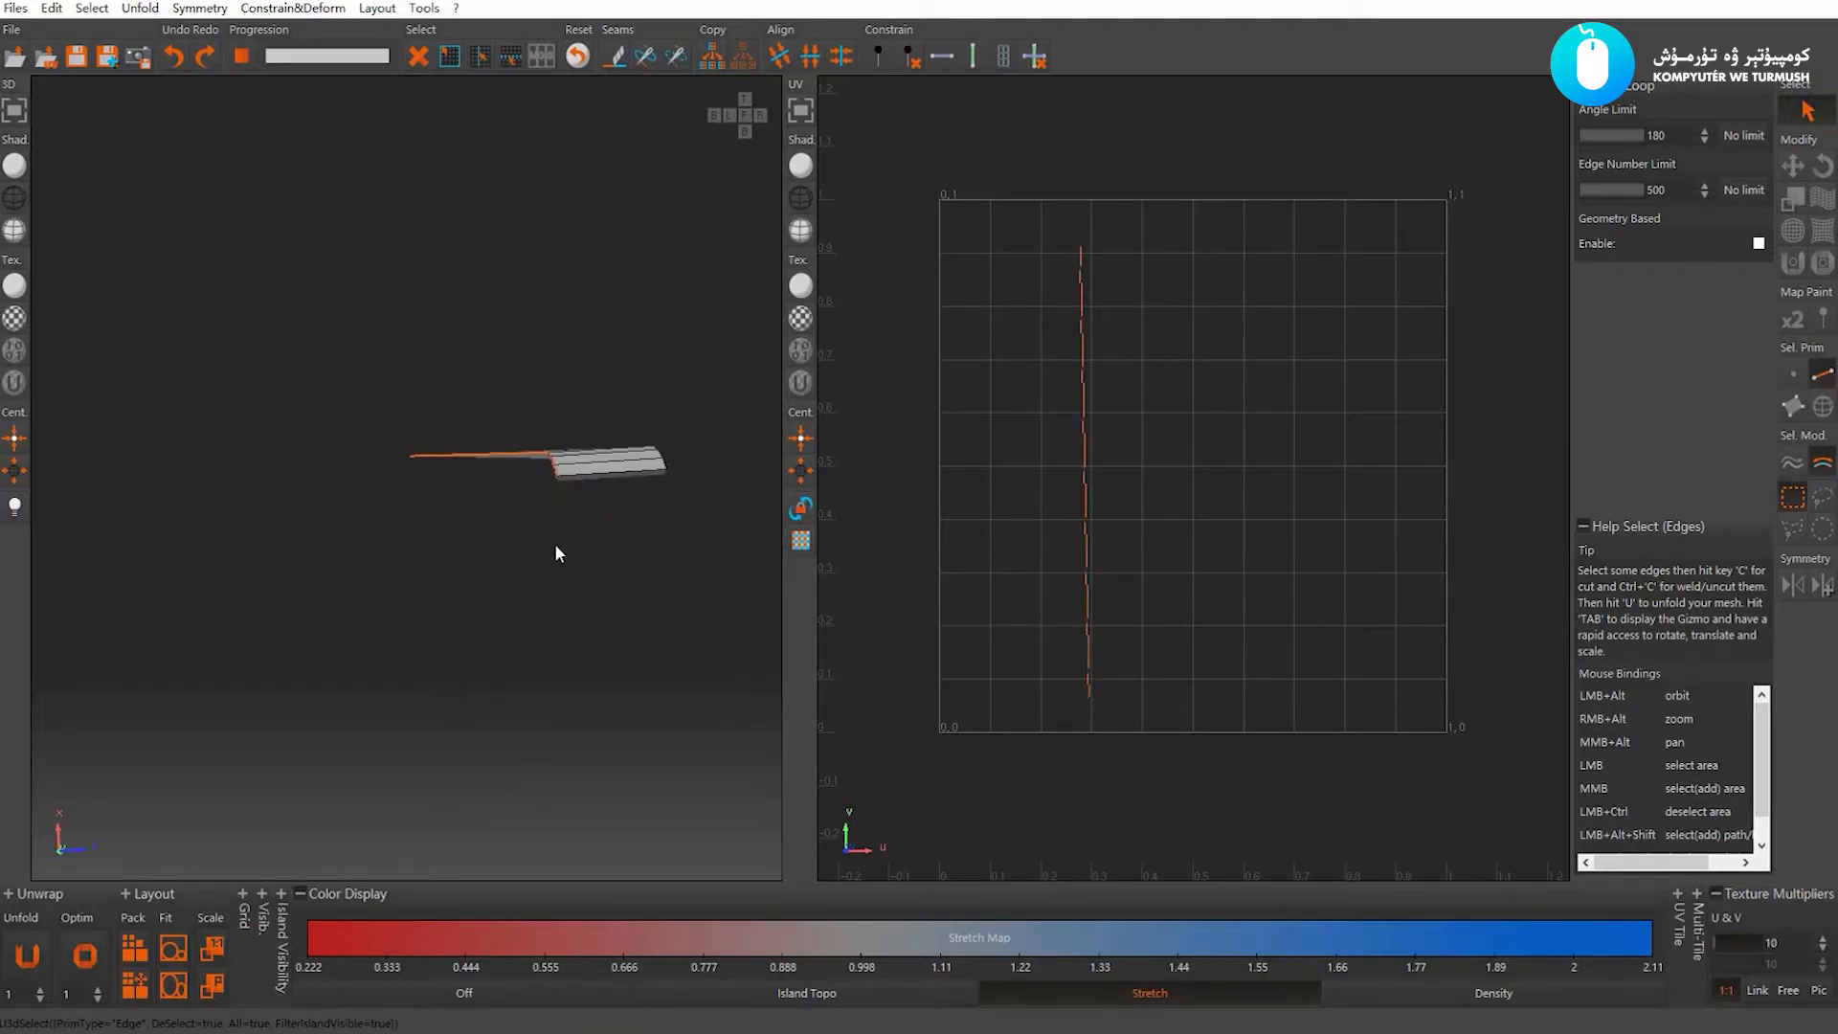
Cut seams along the lower edge and the short corner edges at the bow hair strip's near end
left_click(590, 476)
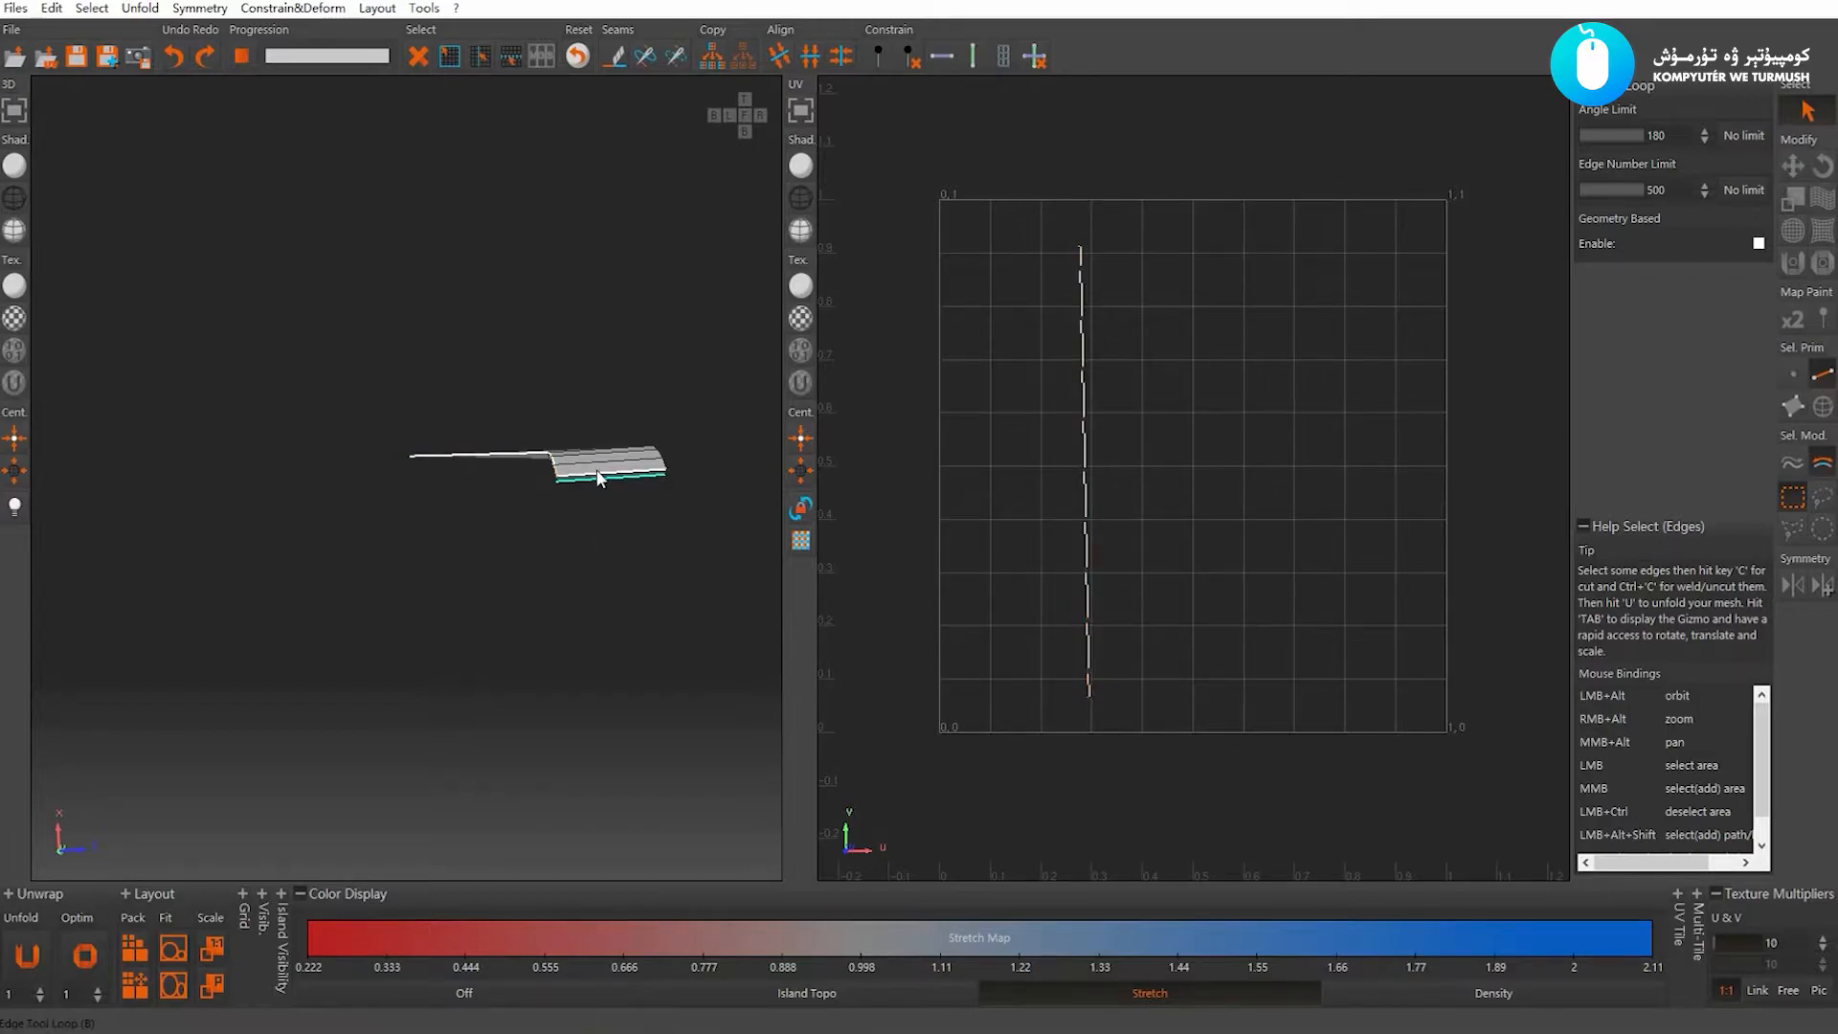
left_click(565, 544)
left_click_drag(564, 544, 549, 441, "alt")
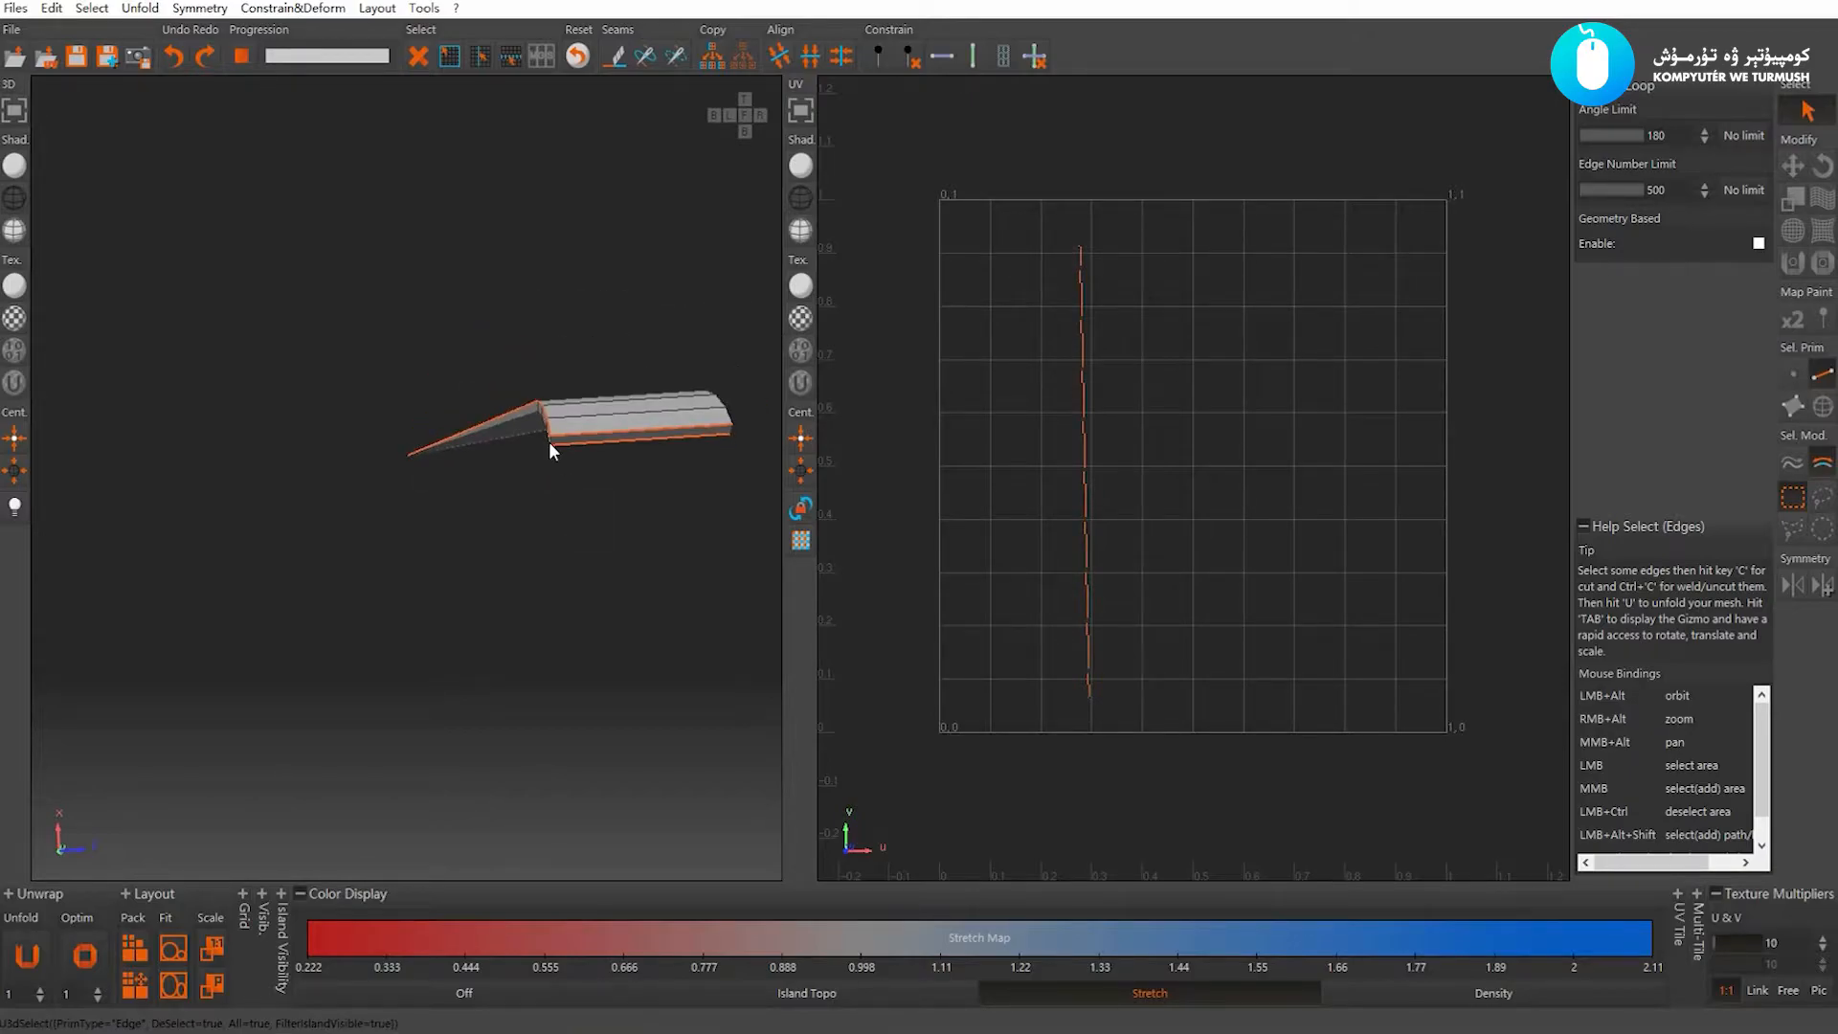
left_click(549, 440)
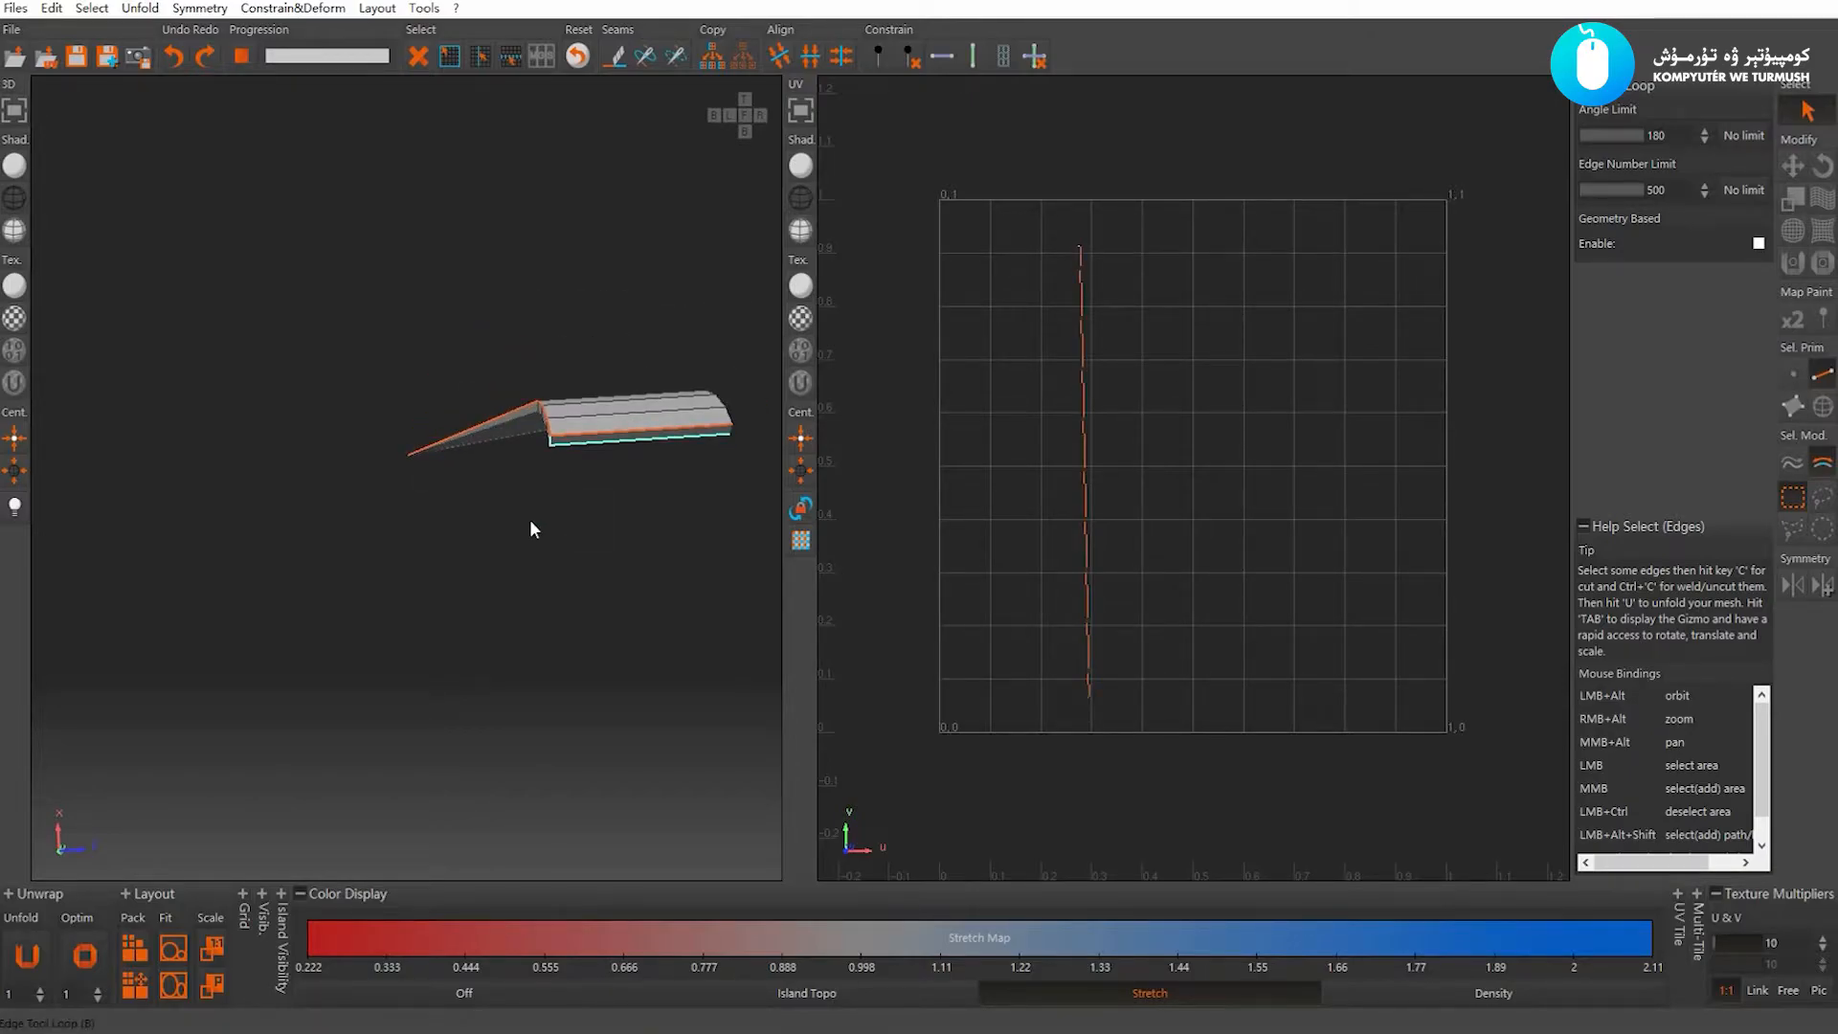
left_click_drag(530, 519, 525, 517, "alt")
left_click_drag(546, 439, 489, 414, "alt")
left_click(404, 343)
left_click(517, 371)
Weld the extra seam across the bow hair's near end, then unfold and pack the strip
left_click(383, 340)
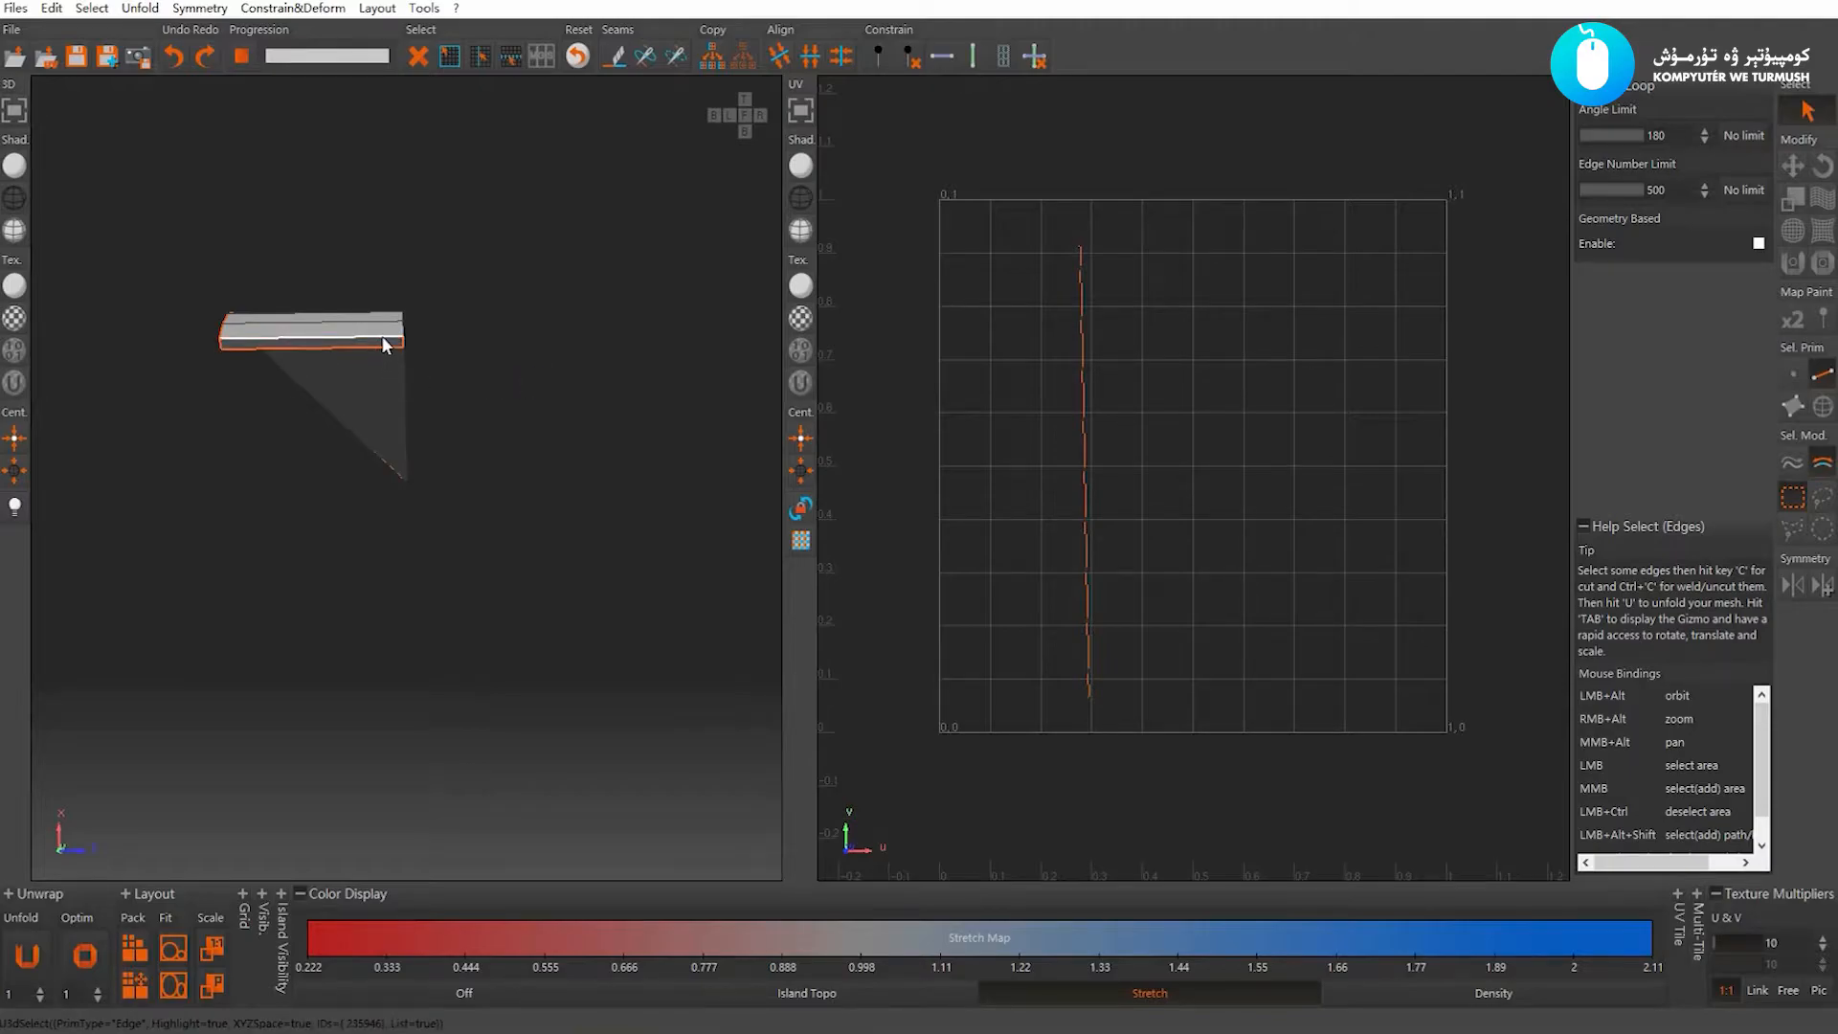
left_click(587, 343)
key("ctrl+c")
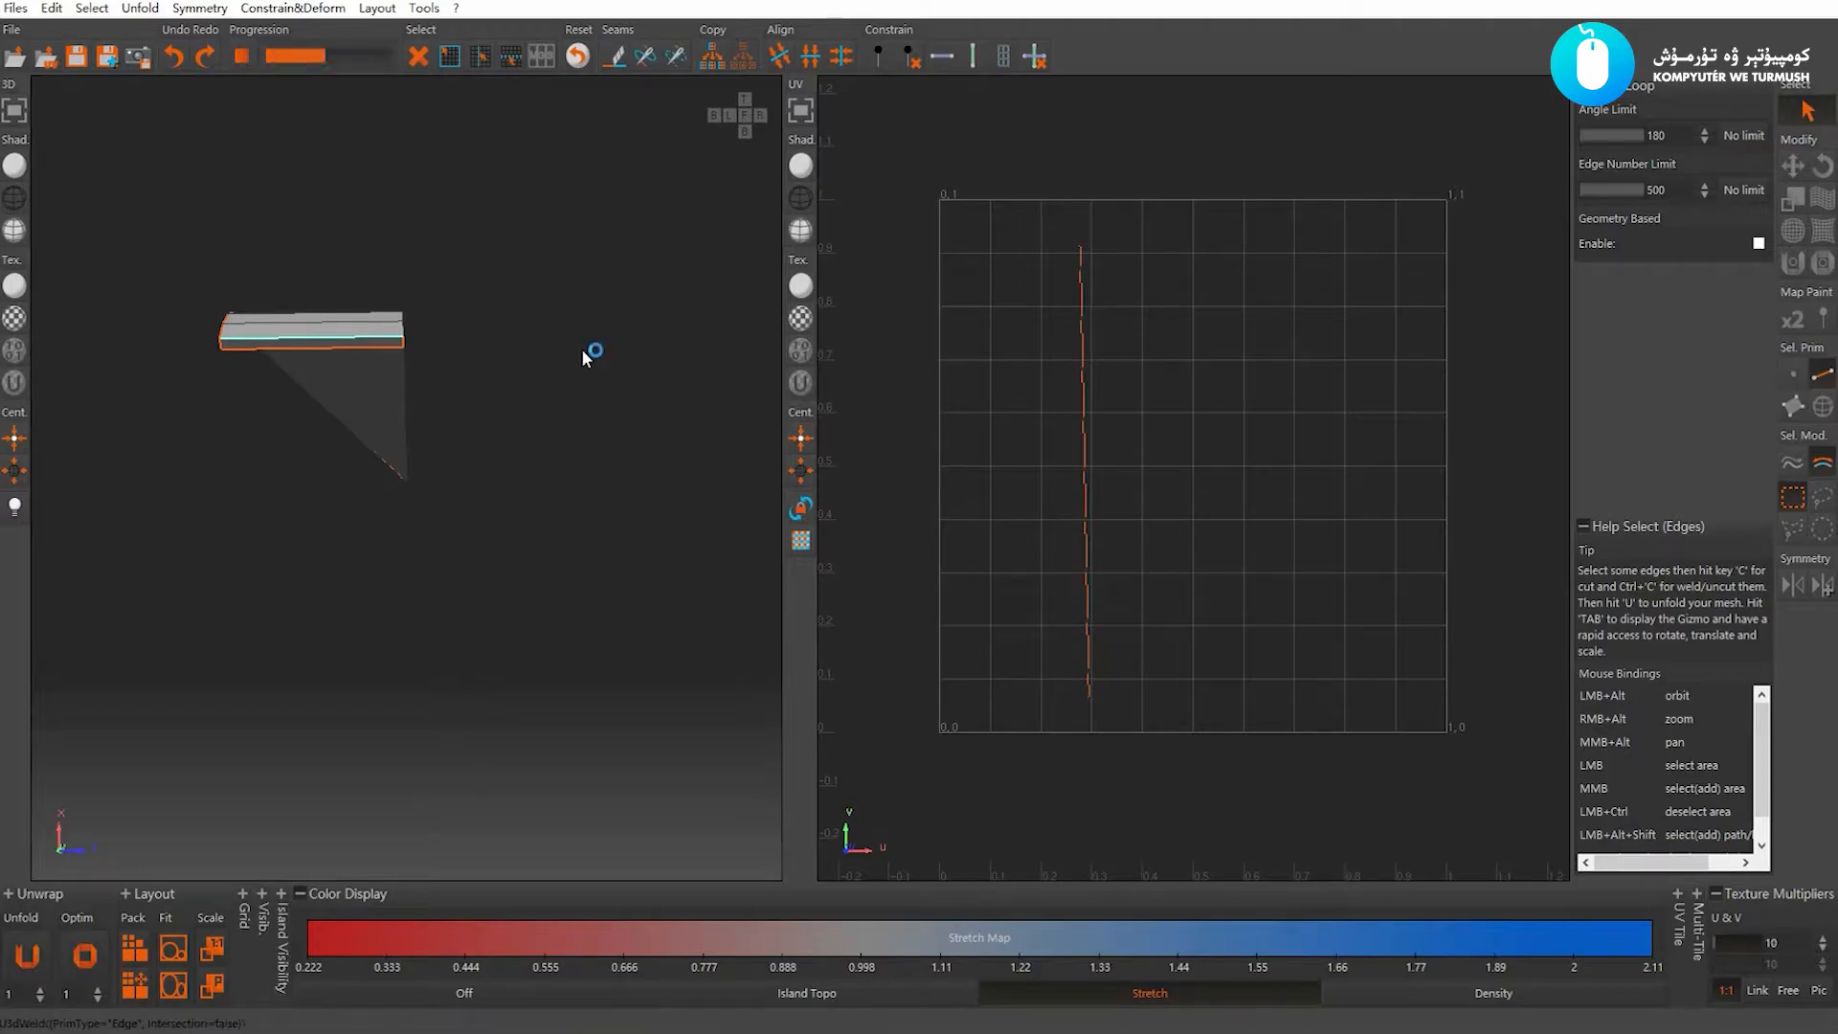
left_click(584, 358)
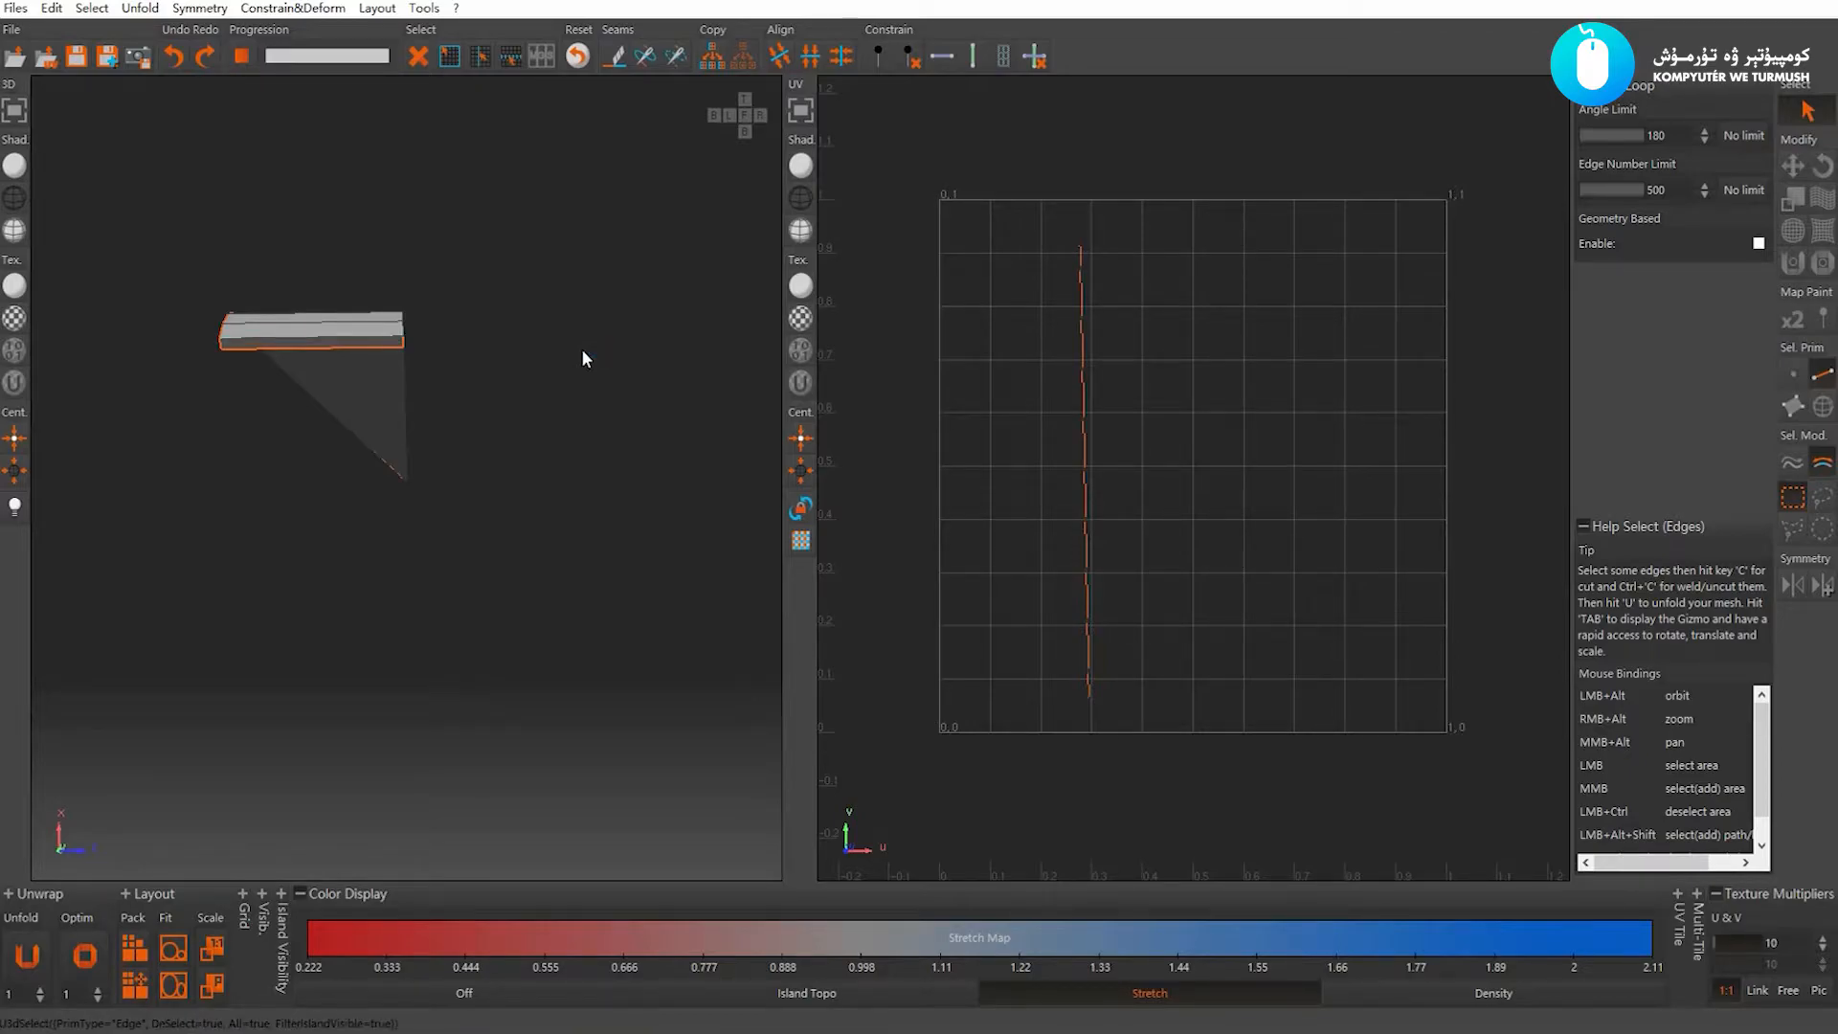
key("u")
key("p")
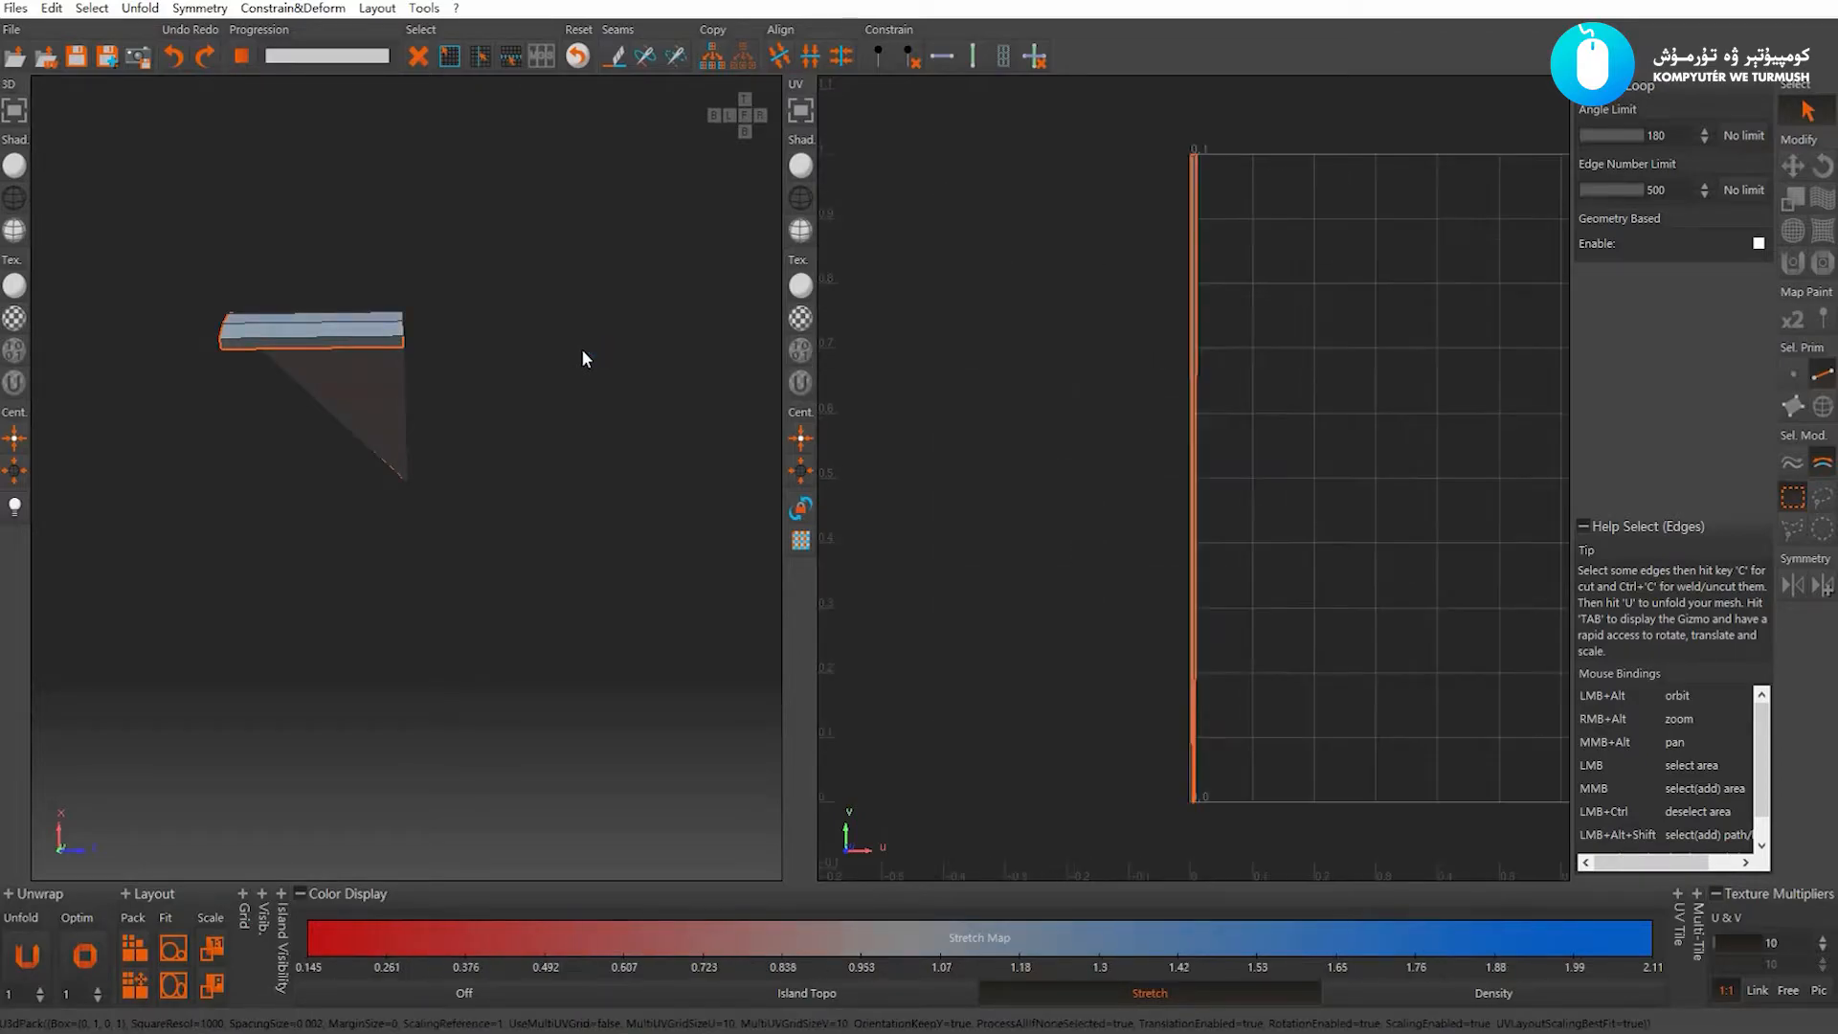
Cut an additional seam along the narrow end of the bow hair strip
left_click(481, 417)
mouse_move(481, 418)
left_mouse_down("alt")
mouse_move(381, 356)
mouse_move(738, 172)
mouse_move(558, 410)
mouse_move(520, 284)
mouse_move(476, 472)
mouse_move(475, 410)
left_mouse_up("alt")
scroll(468, 436, "up", 5)
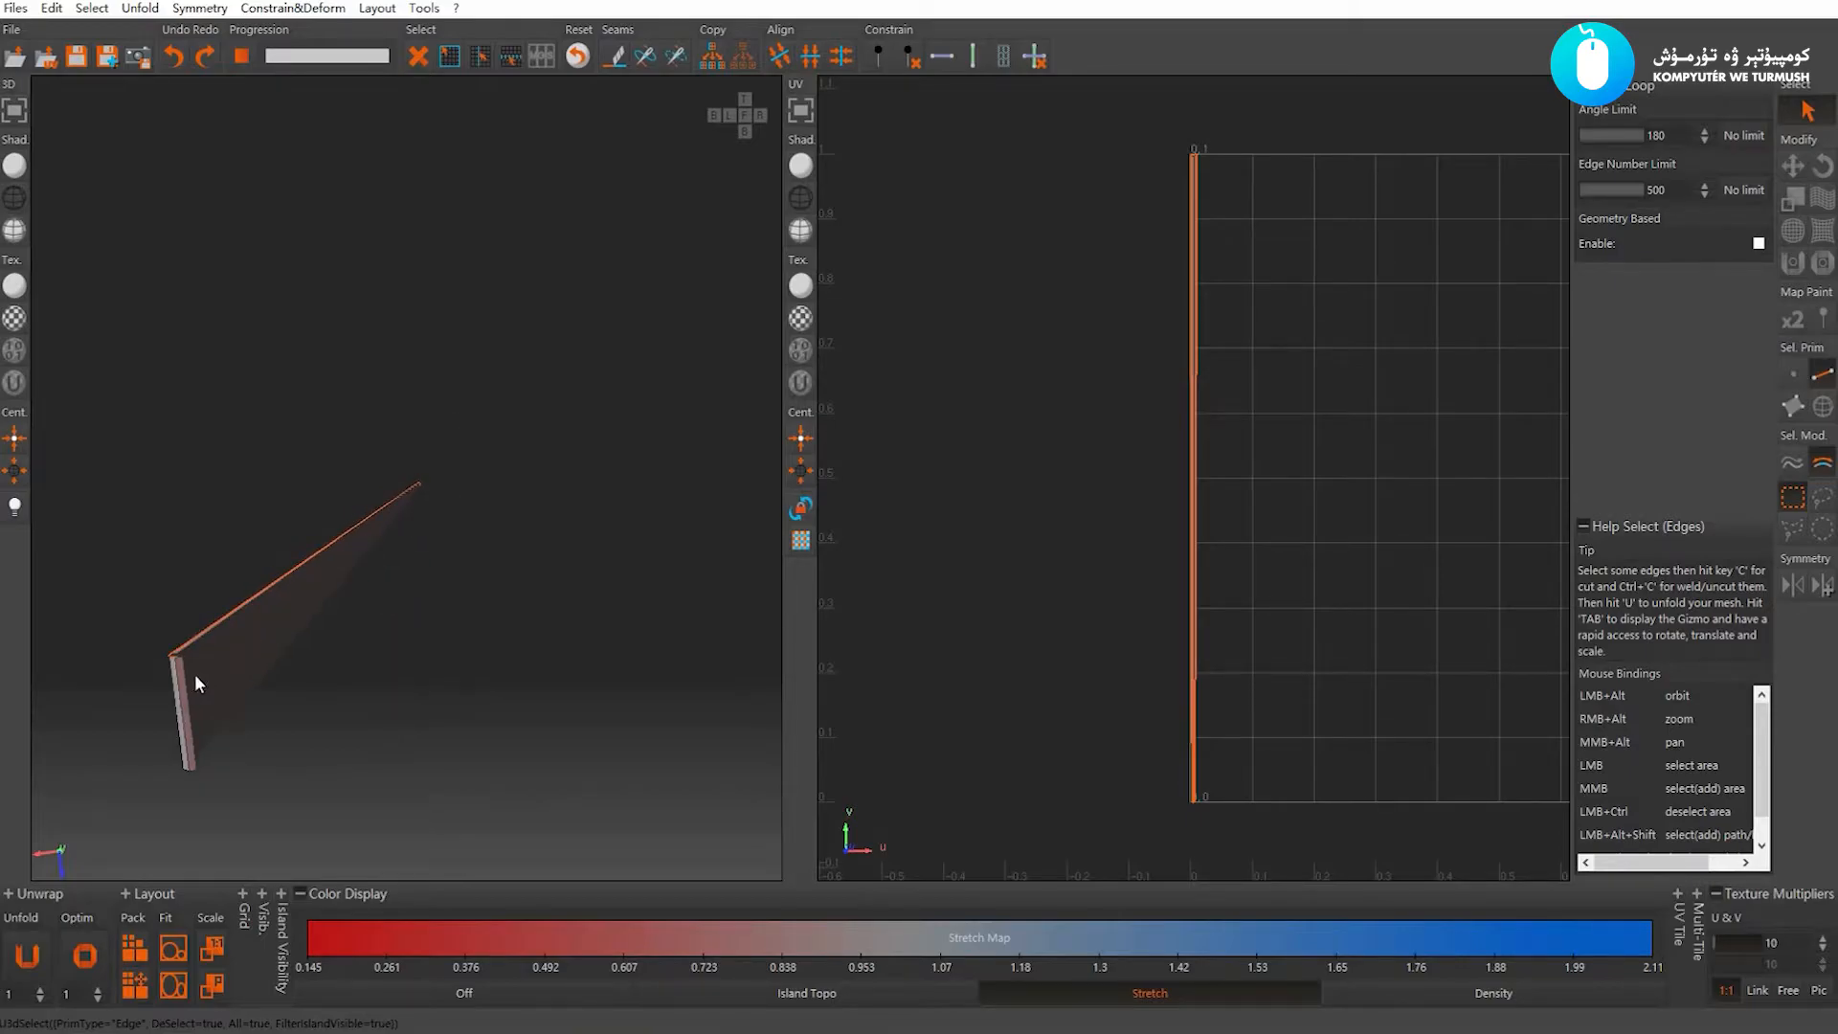
left_click(182, 689)
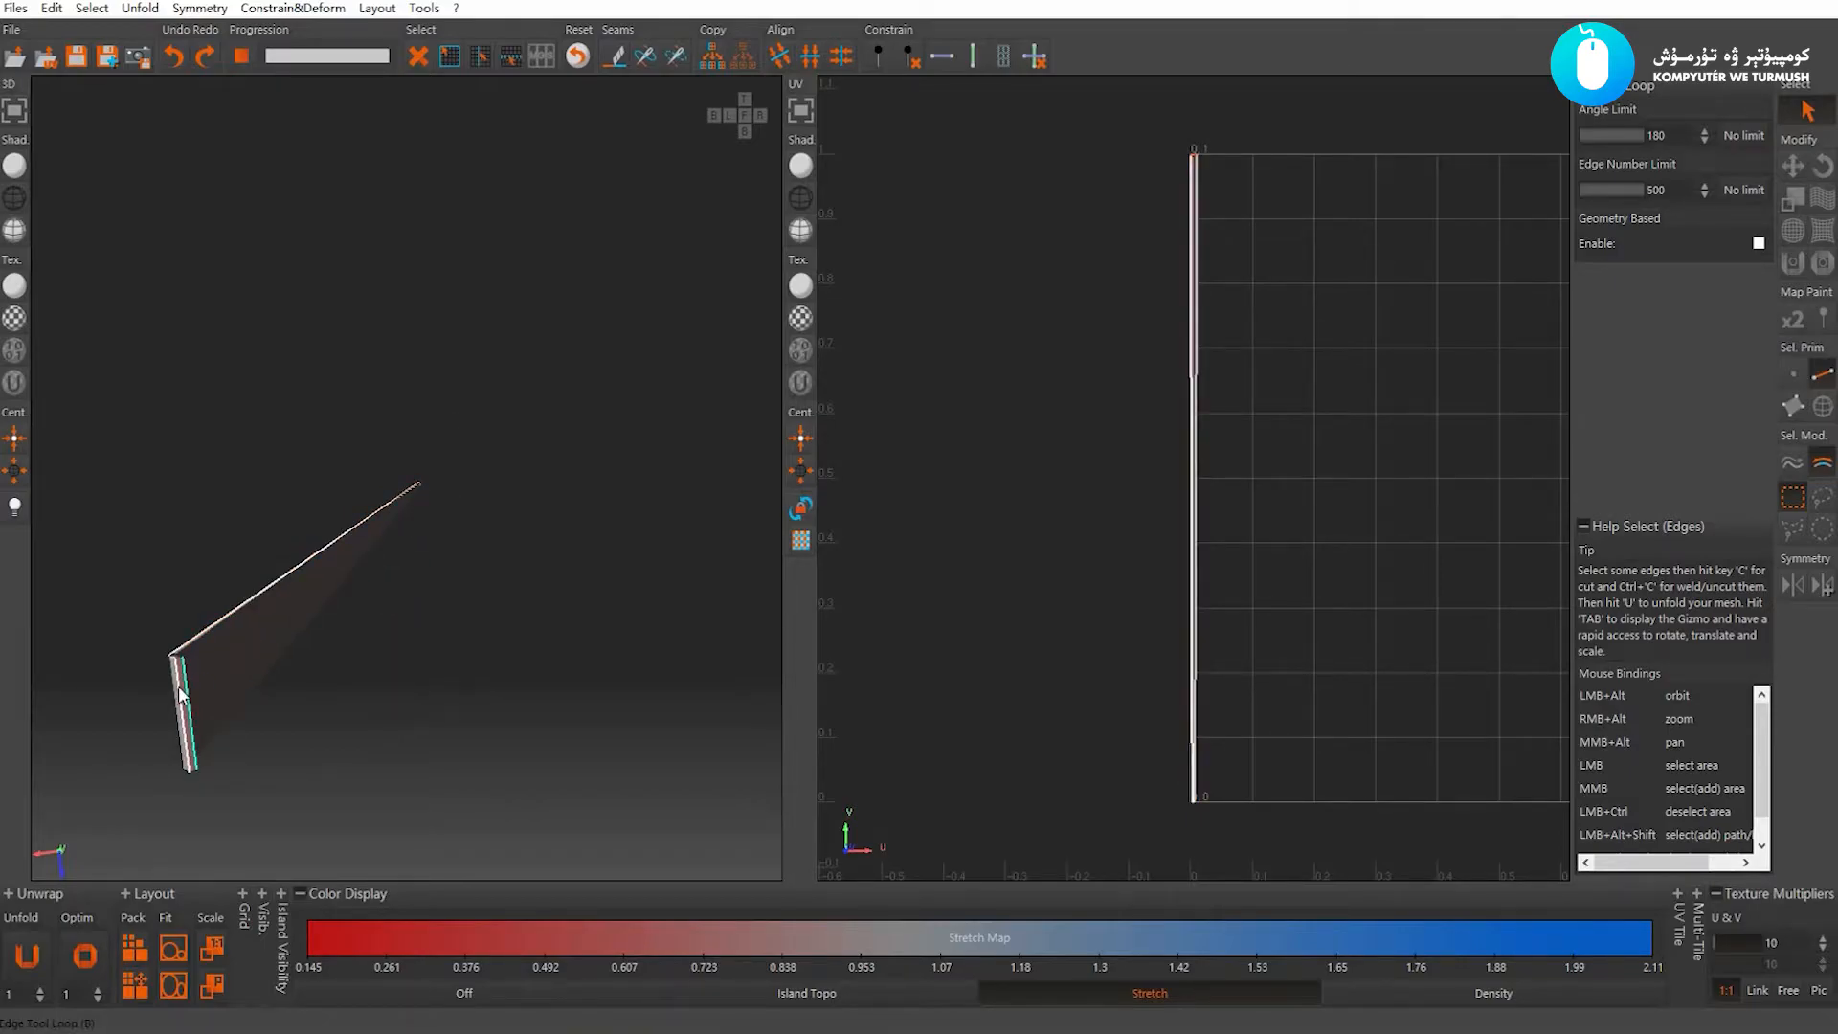
left_click(406, 617)
left_click(182, 700)
key("c")
left_click(445, 612)
Cut a seam along the edge at the bow hair strip's other end, then unfold and pack the strip
middle_click_drag(335, 613, 342, 584, "alt")
scroll(344, 588, "up", 3)
left_click_drag(347, 594, 337, 589, "alt")
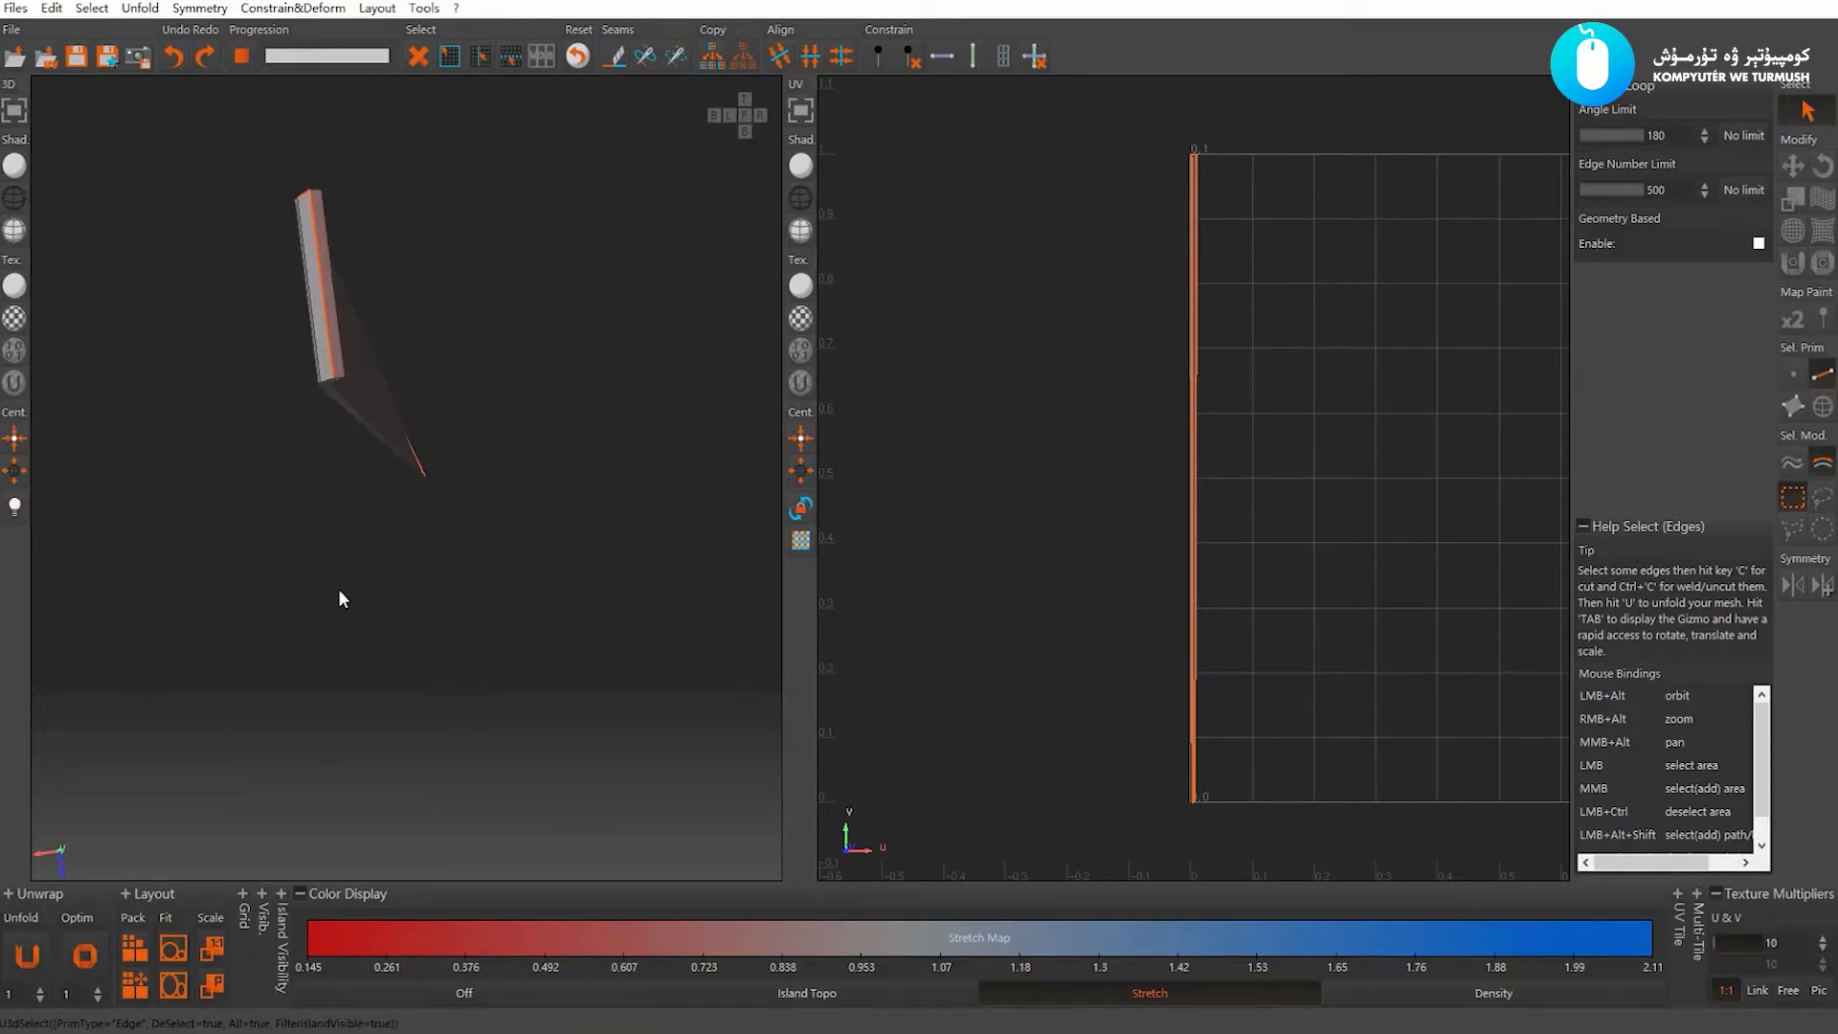
left_click_drag(345, 520, 420, 519, "alt")
left_click_drag(381, 382, 348, 359, "alt")
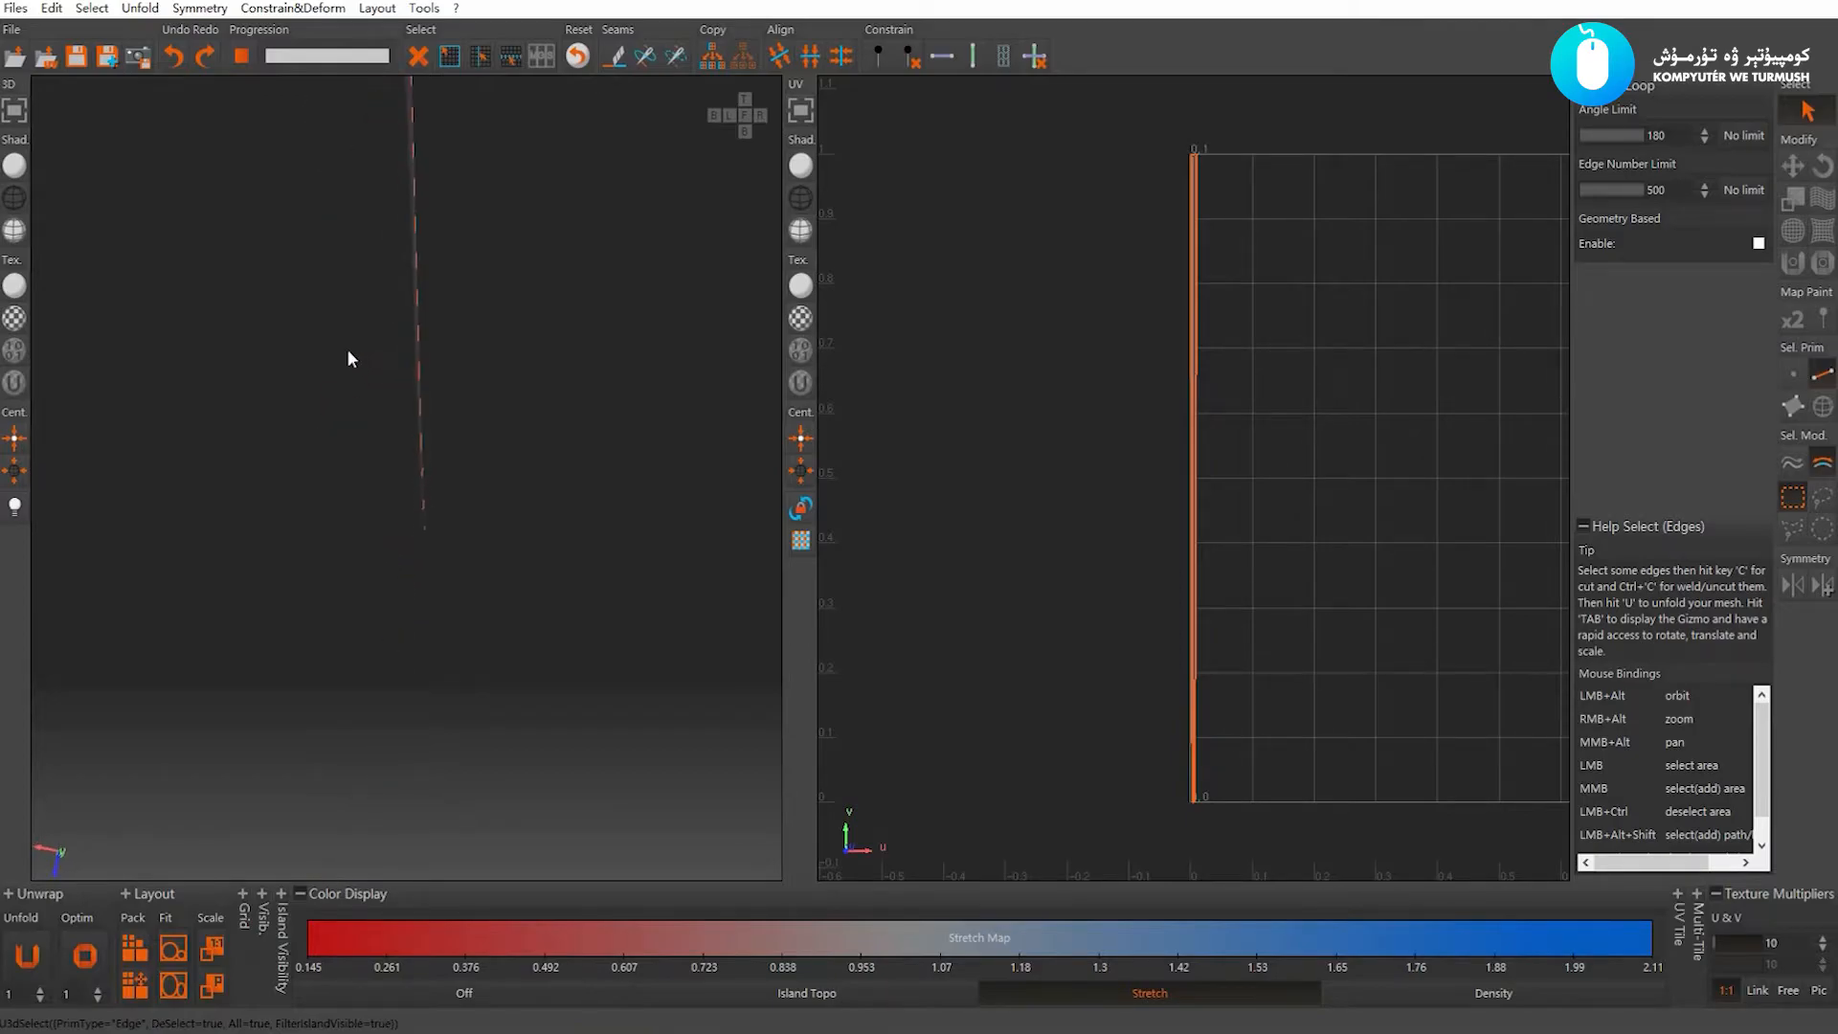
left_click_drag(401, 282, 440, 487, "alt")
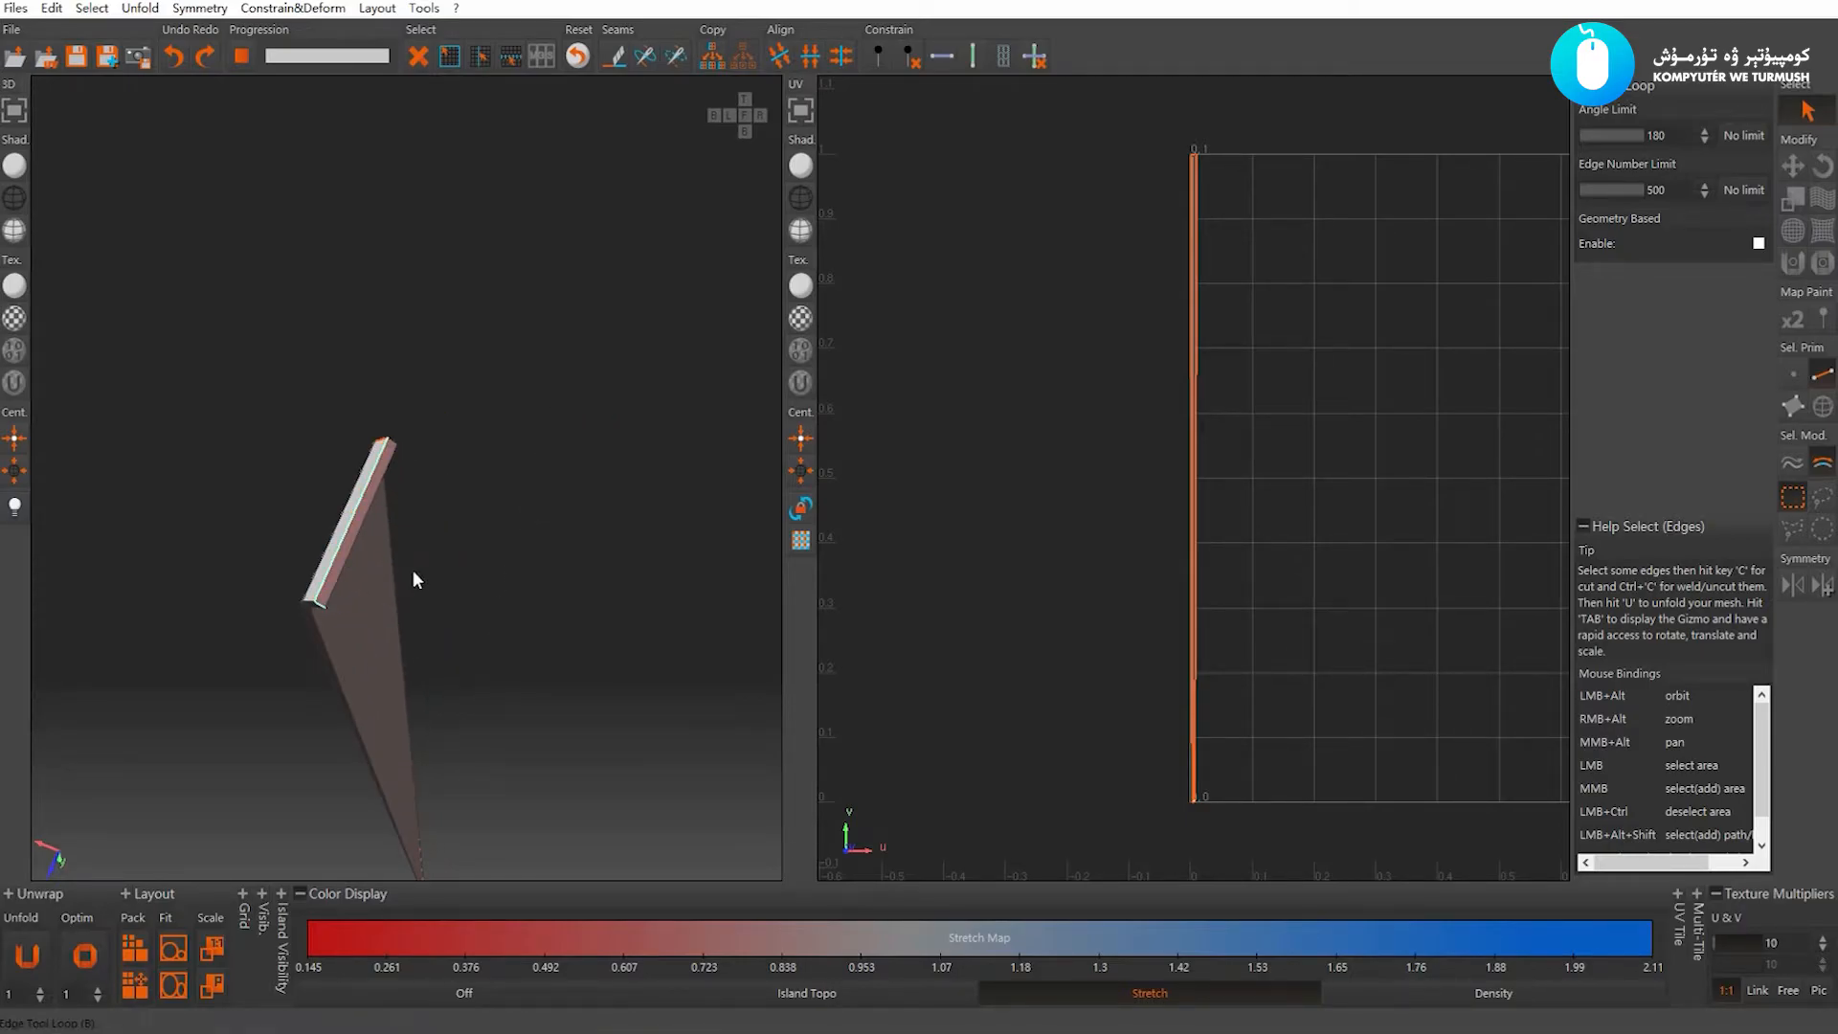
left_click(461, 576)
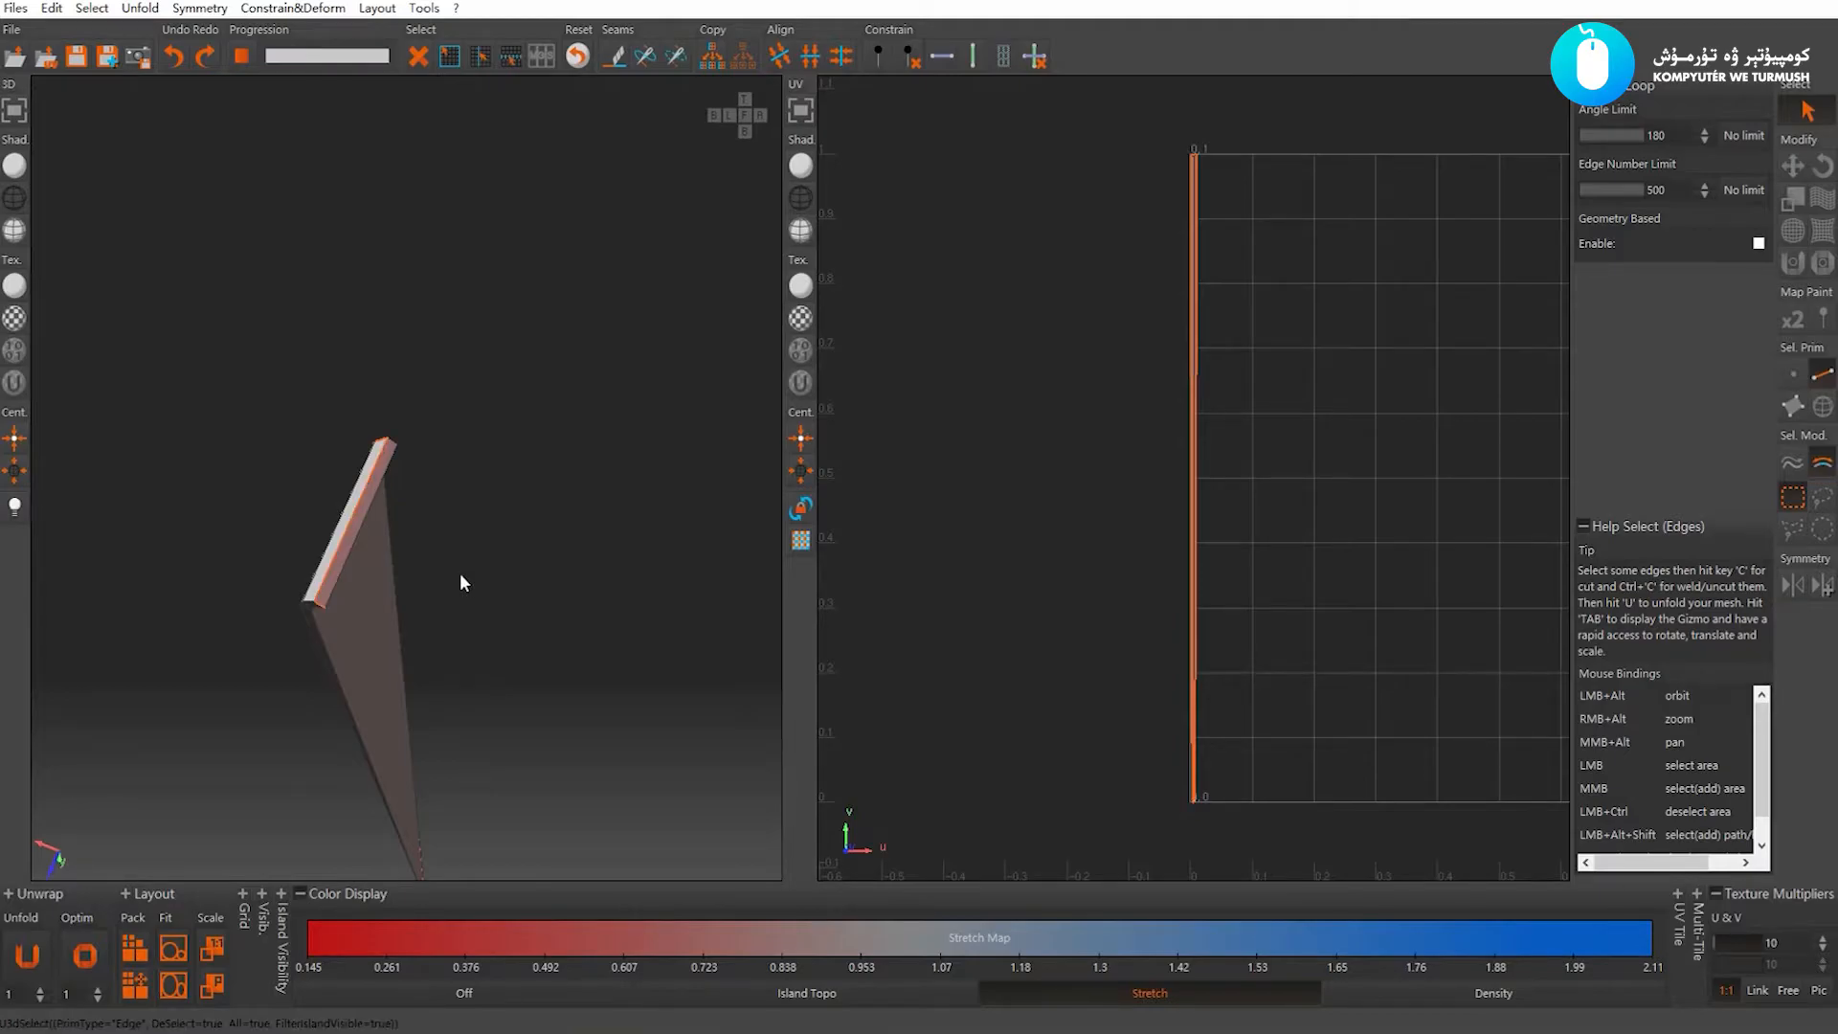
key("u")
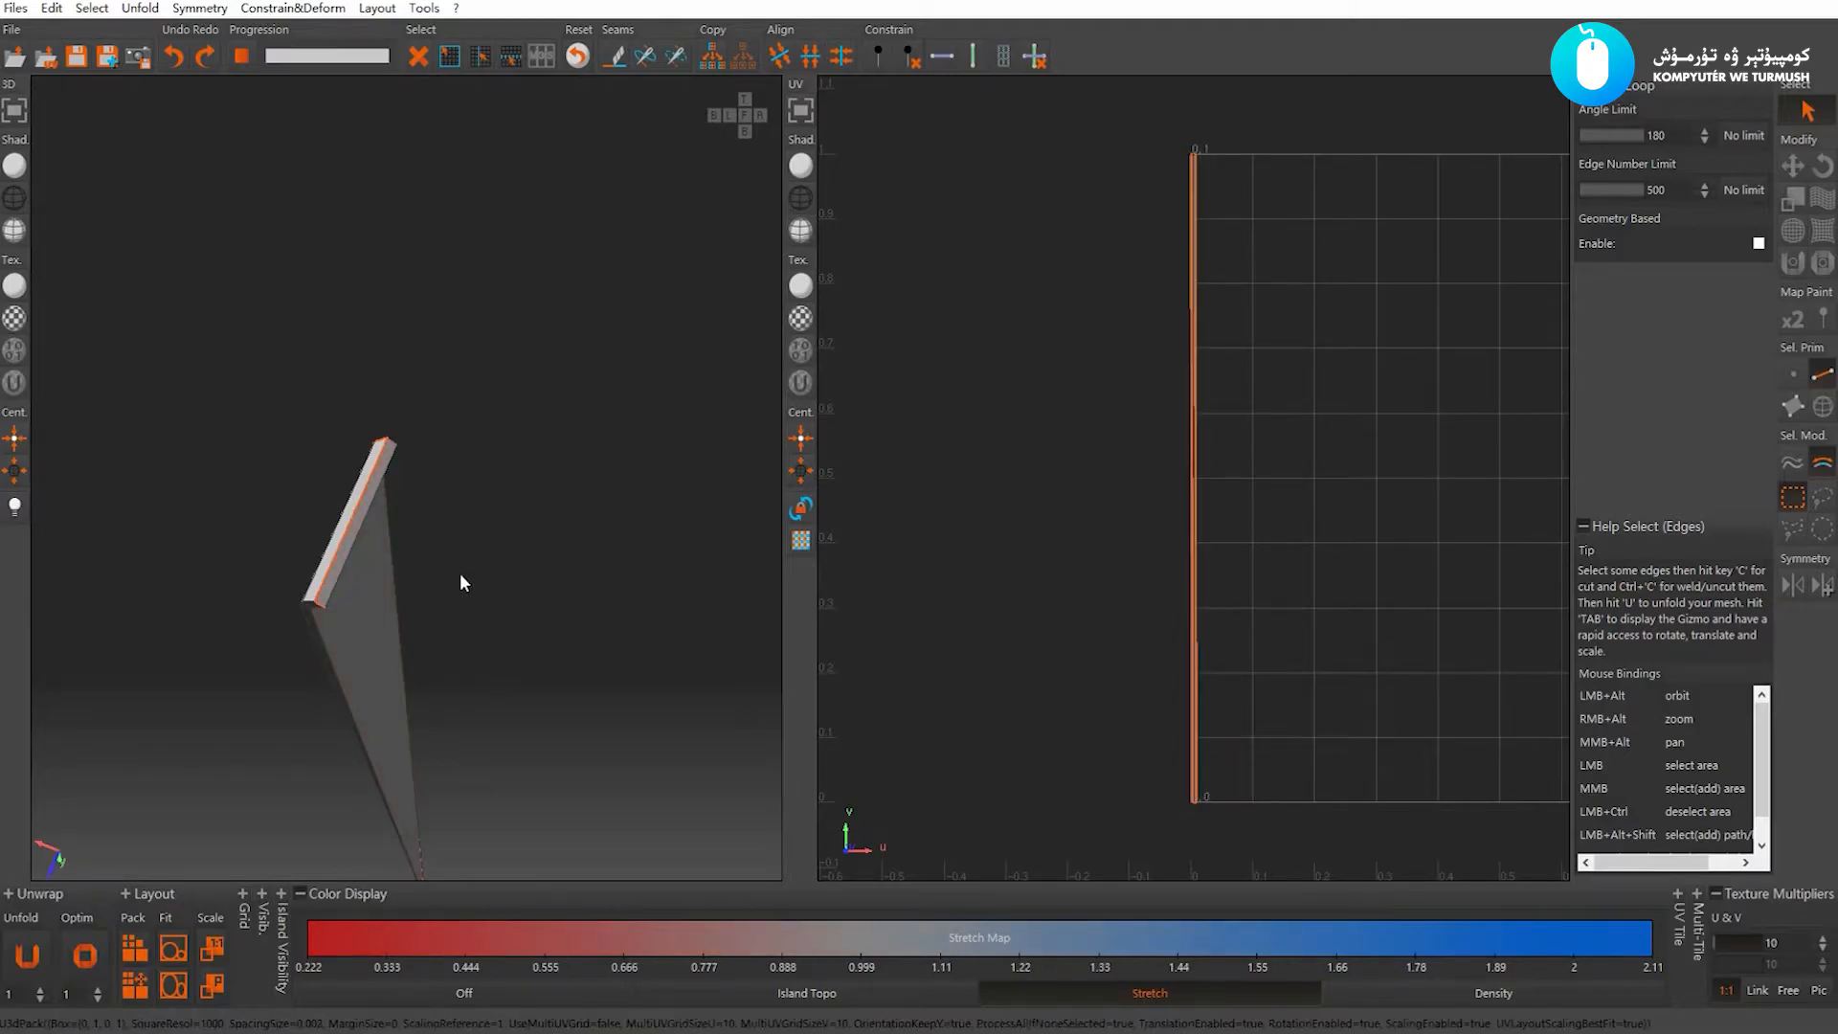
Show the whole instrument with its bow again and review the combined UV layout of all parts
left_click_drag(756, 457, 690, 459, "alt")
key("F4")
key("i")
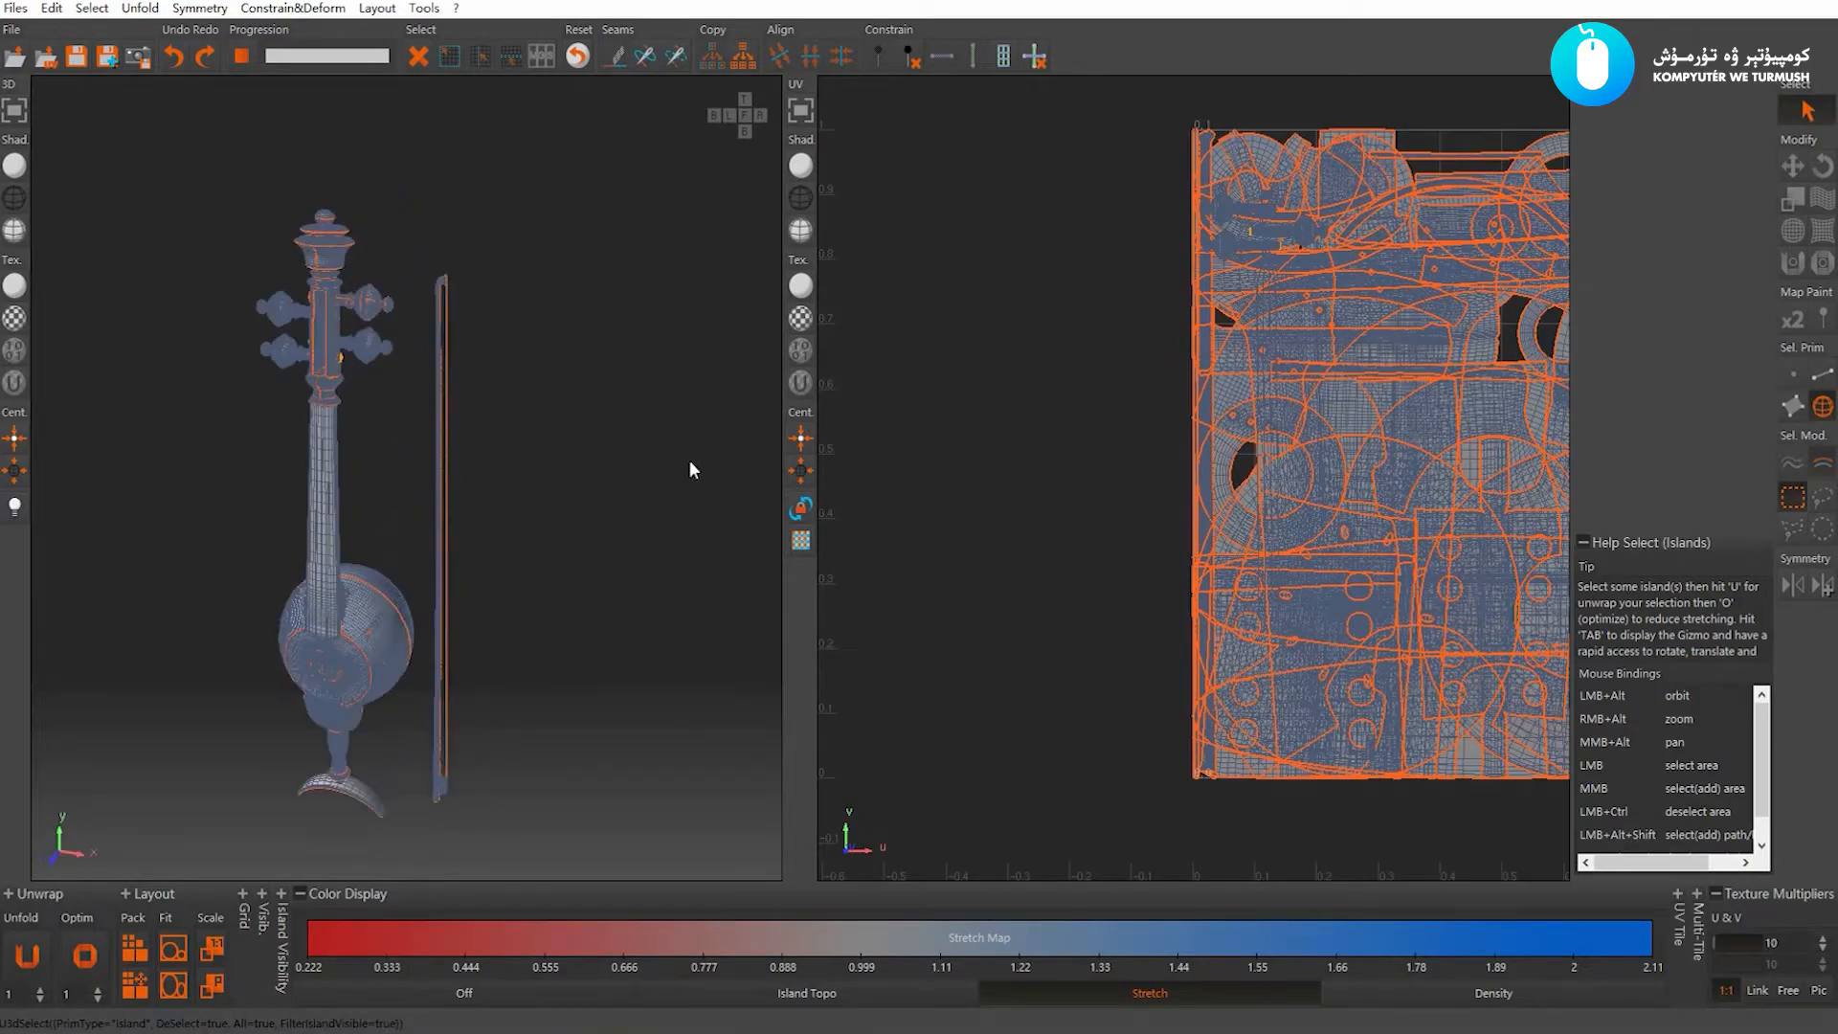
right_click_drag(578, 471, 560, 454, "alt")
right_click_drag(1220, 463, 1152, 404, "alt")
middle_click_drag(1273, 436, 1079, 457, "alt")
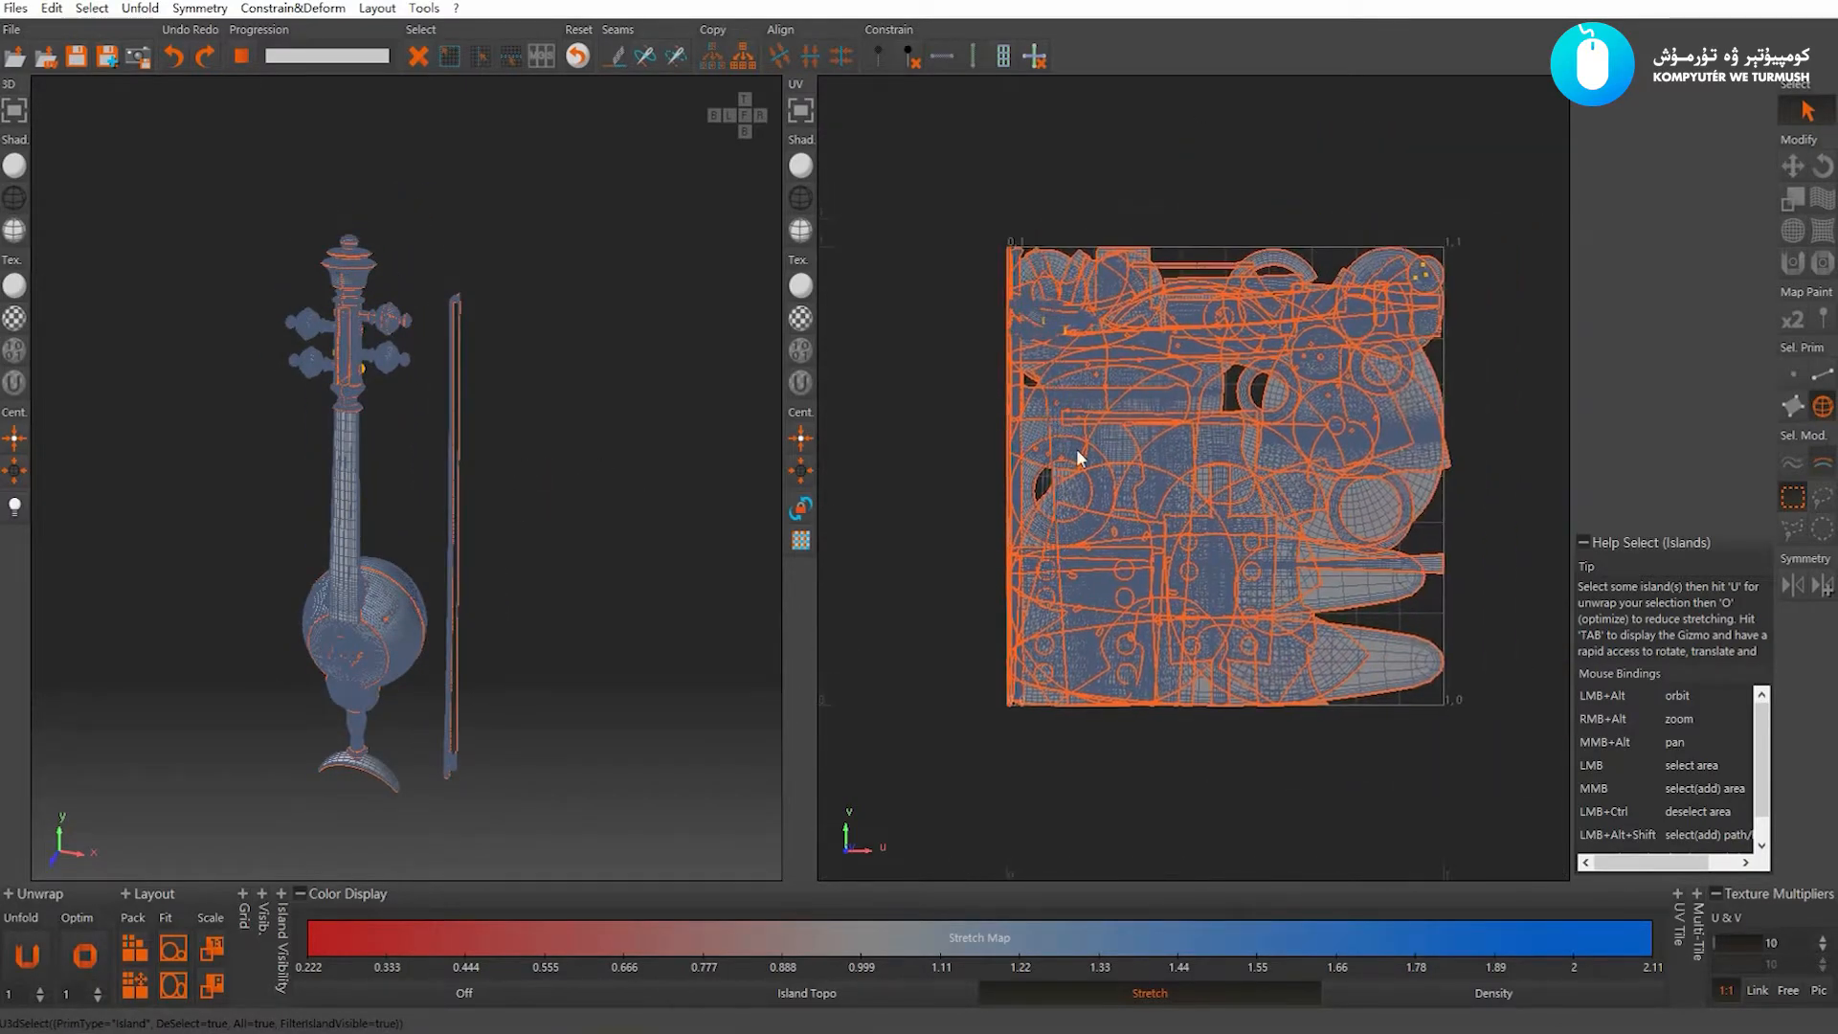
right_click_drag(1216, 454, 1180, 419, "alt")
middle_click_drag(450, 445, 477, 369, "alt")
left_click_drag(469, 388, 412, 417, "alt")
middle_click_drag(429, 425, 457, 379, "alt")
Switch to translating islands and look over the whole instrument, the bow and their combined UV layout
key("e")
key("w")
left_click(458, 381)
left_click_drag(459, 381, 484, 380, "alt")
middle_click_drag(484, 380, 494, 405, "alt")
right_click_drag(504, 385, 525, 394, "alt")
middle_click_drag(523, 388, 536, 382, "alt")
left_click_drag(535, 381, 549, 375, "alt")
left_click_drag(1284, 550, 1343, 642)
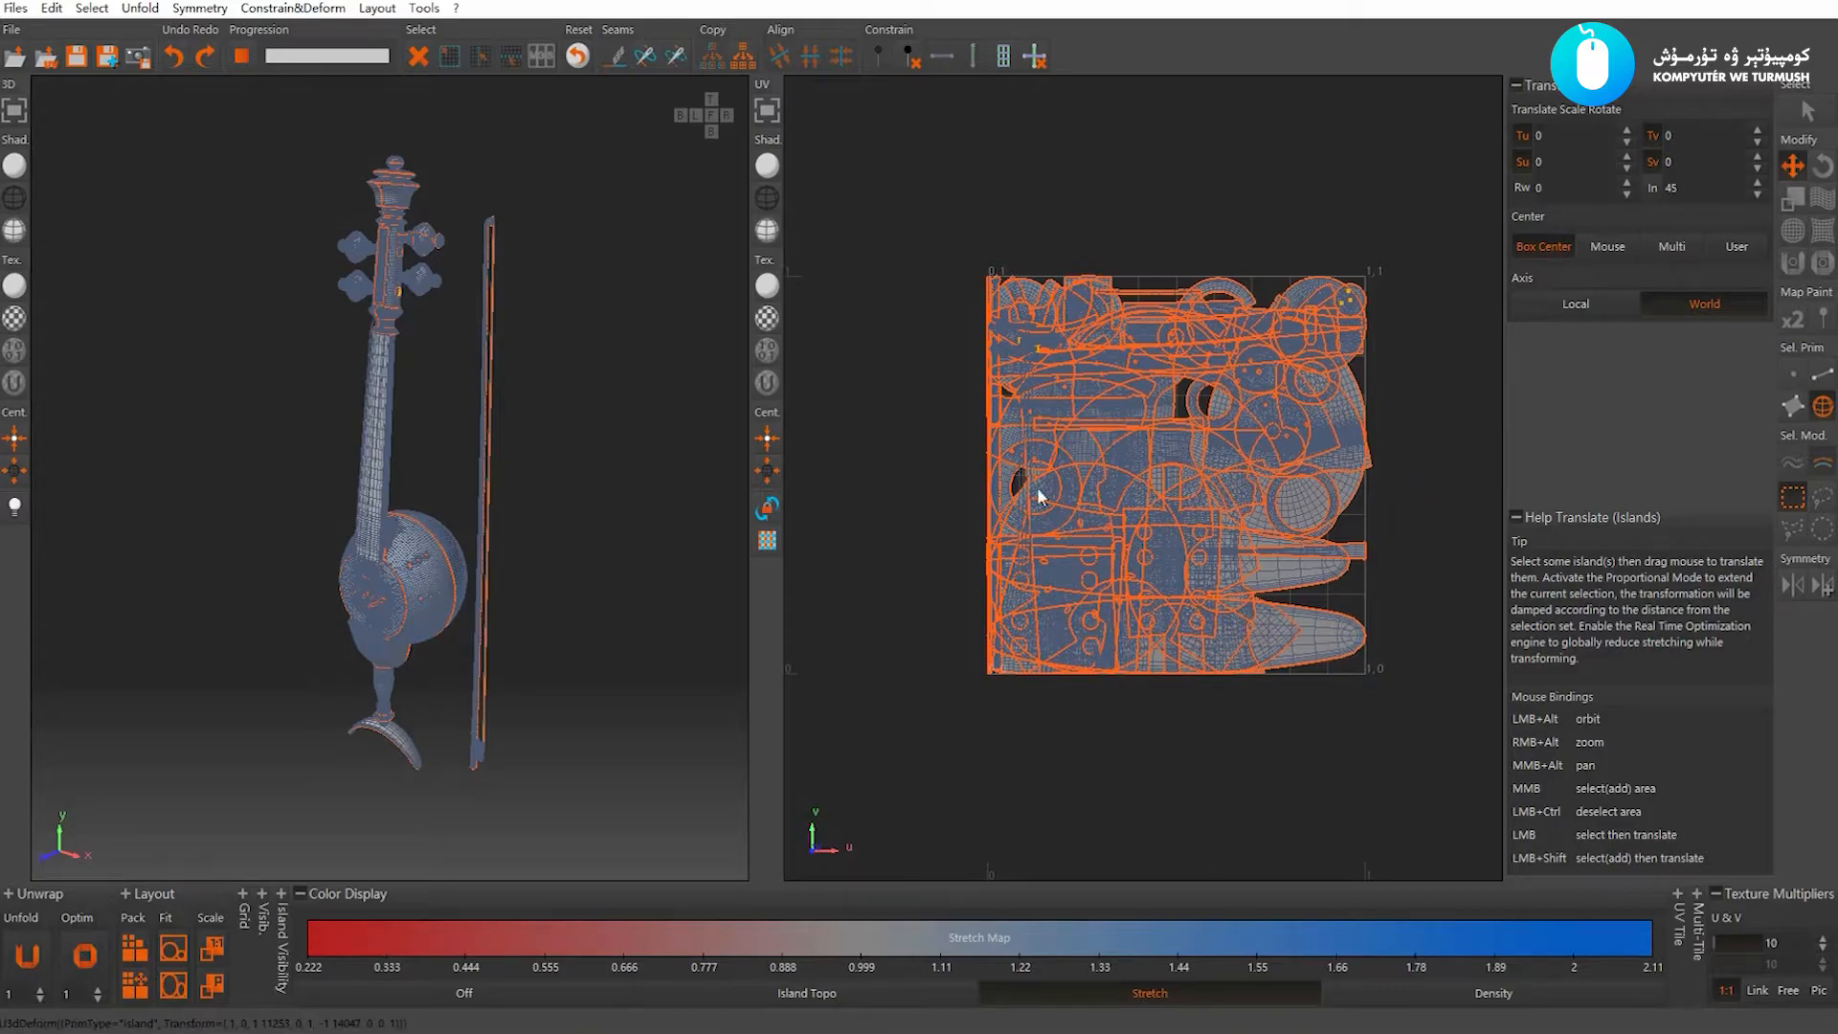
Display the checker texture in the UV layout and on the instrument and bow in the 3D view
left_click(766, 319)
right_click_drag(455, 445, 469, 475, "alt")
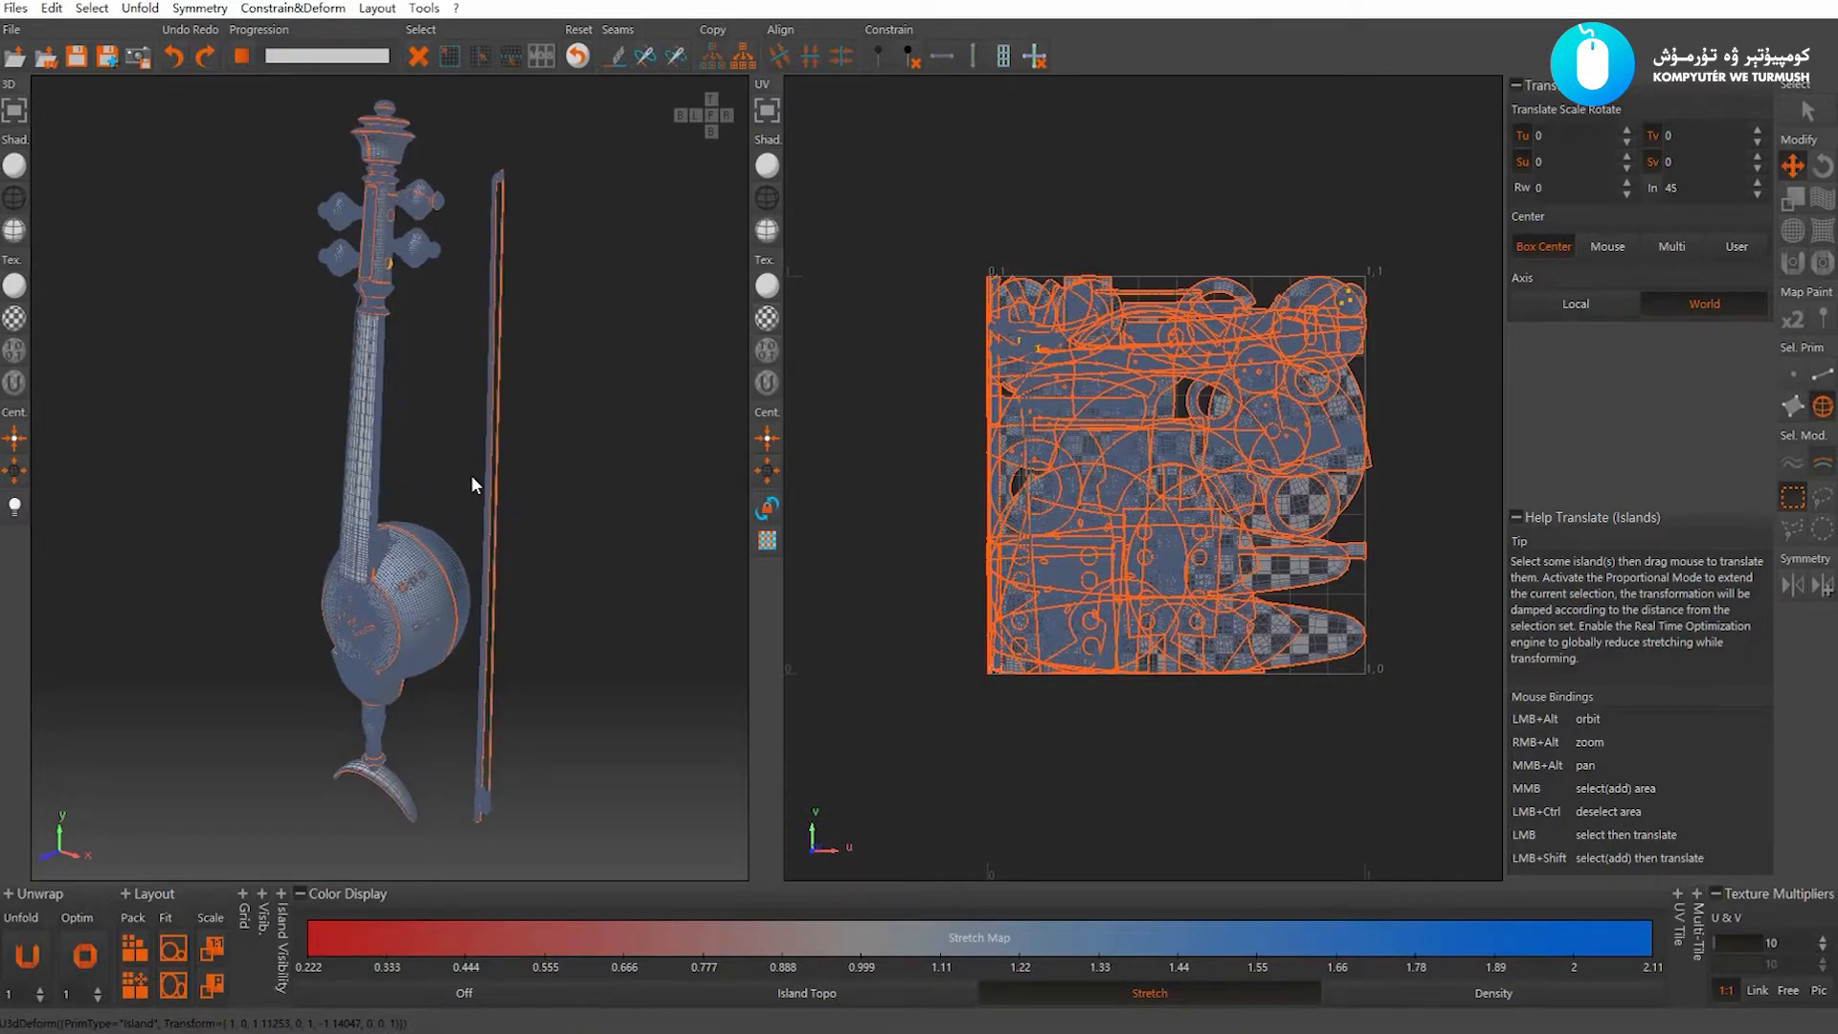
middle_click_drag(422, 437, 451, 410, "alt")
left_click(15, 318)
left_click_drag(237, 416, 85, 283, "alt")
left_click(15, 168)
mouse_move(245, 341)
left_mouse_down("alt")
mouse_move(278, 372)
mouse_move(269, 478)
mouse_move(496, 435)
mouse_move(532, 498)
mouse_move(479, 394)
mouse_move(515, 474)
mouse_move(456, 389)
mouse_move(474, 463)
mouse_move(440, 471)
mouse_move(526, 466)
mouse_move(463, 477)
mouse_move(501, 400)
mouse_move(473, 368)
left_mouse_up("alt")
Select islands around the tuning pegs to check where they sit in the UV layout
left_click(324, 301)
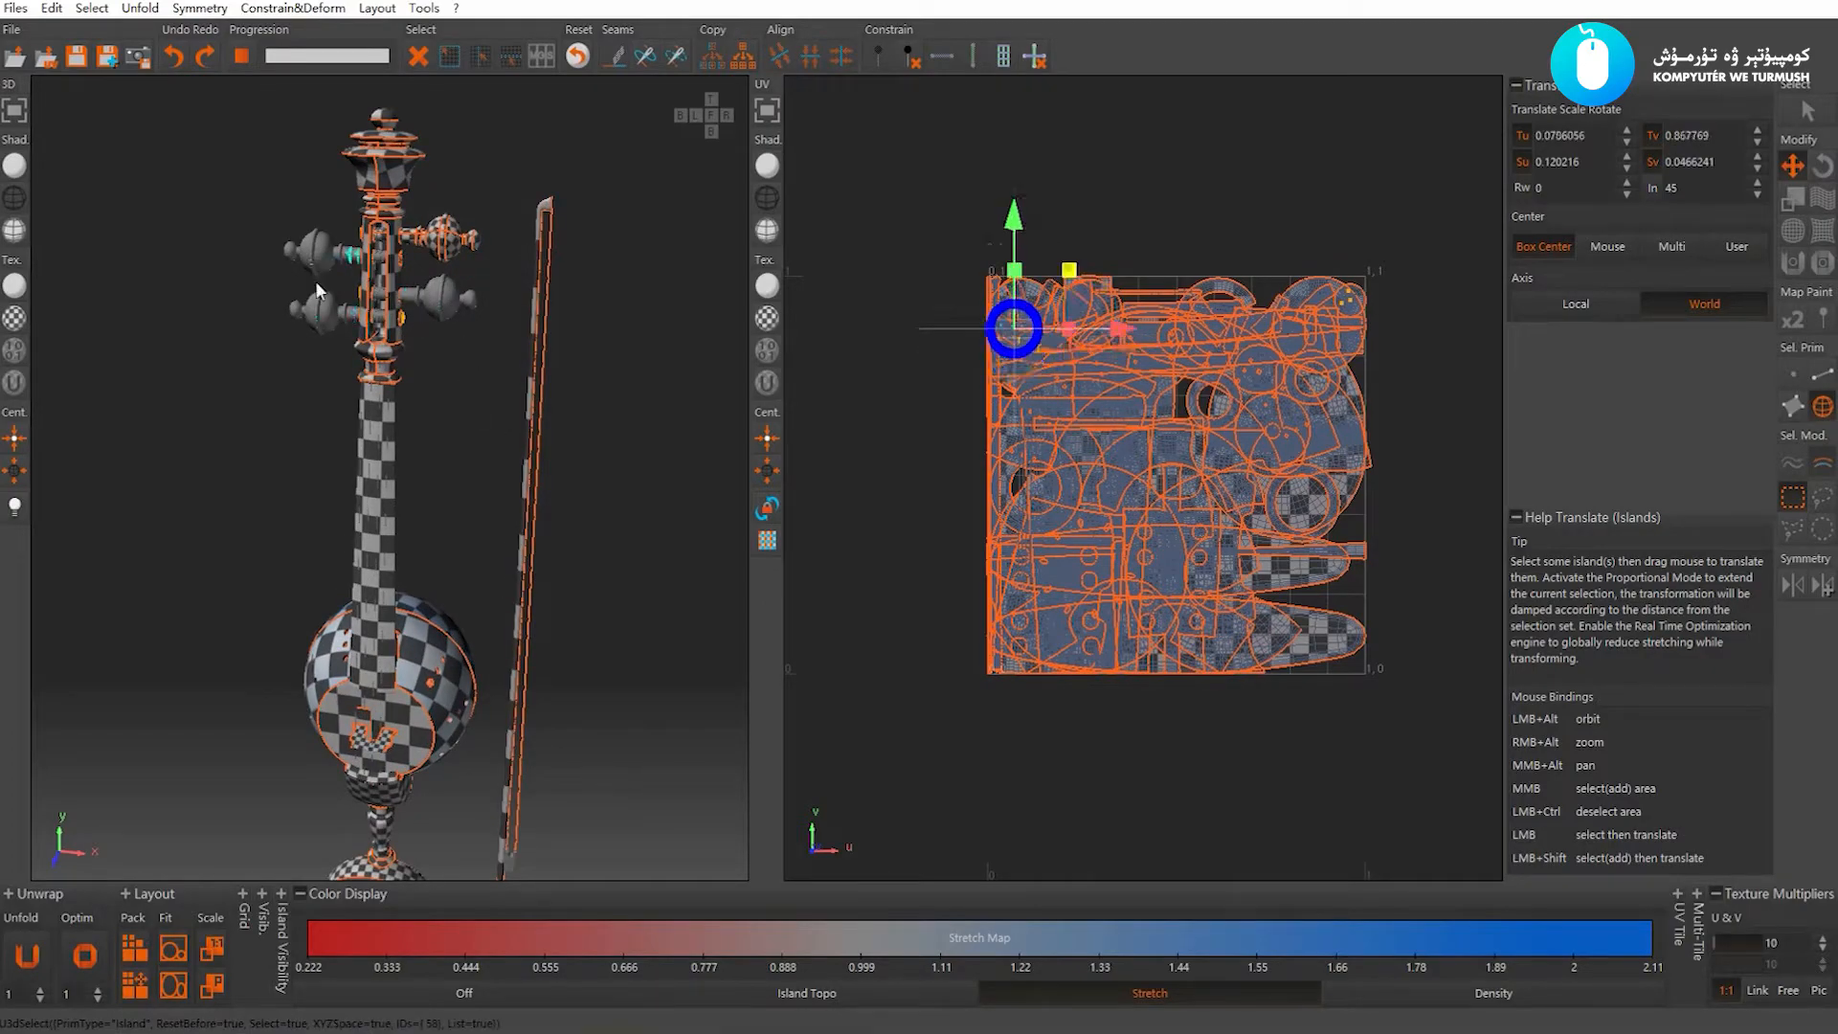
left_click_drag(332, 459, 317, 258, "alt")
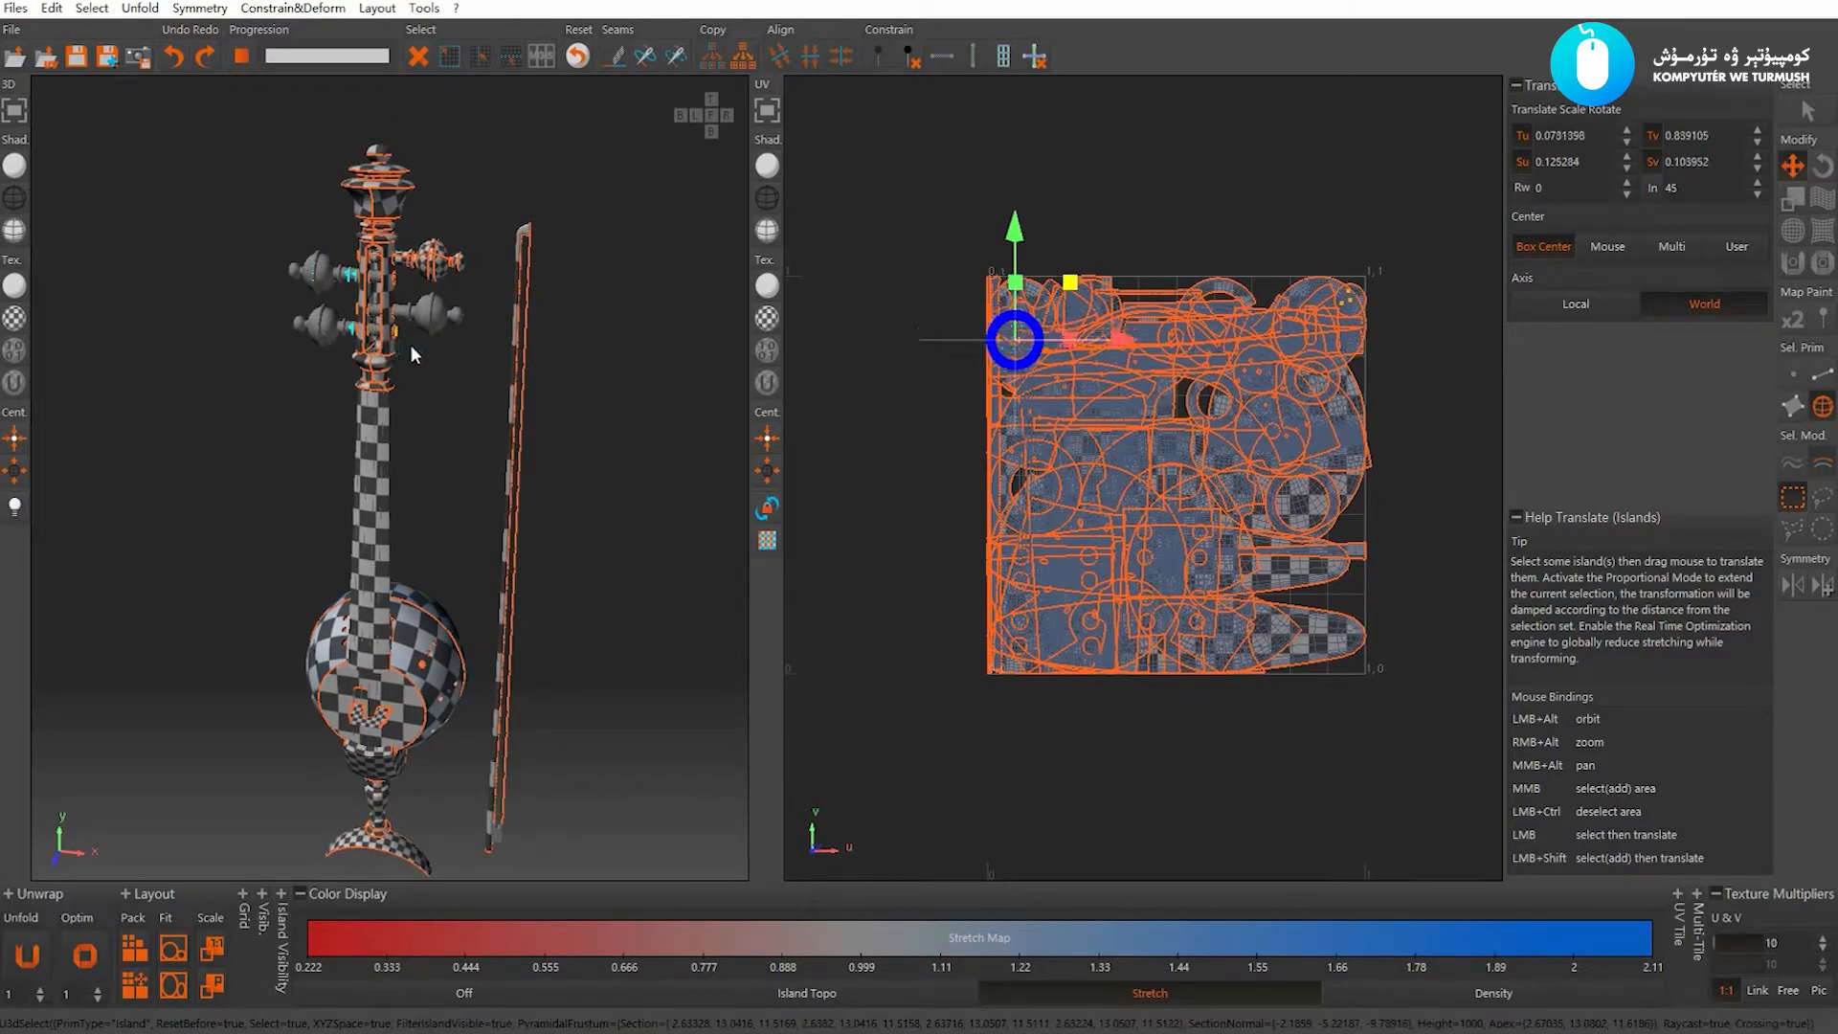
left_click(433, 270)
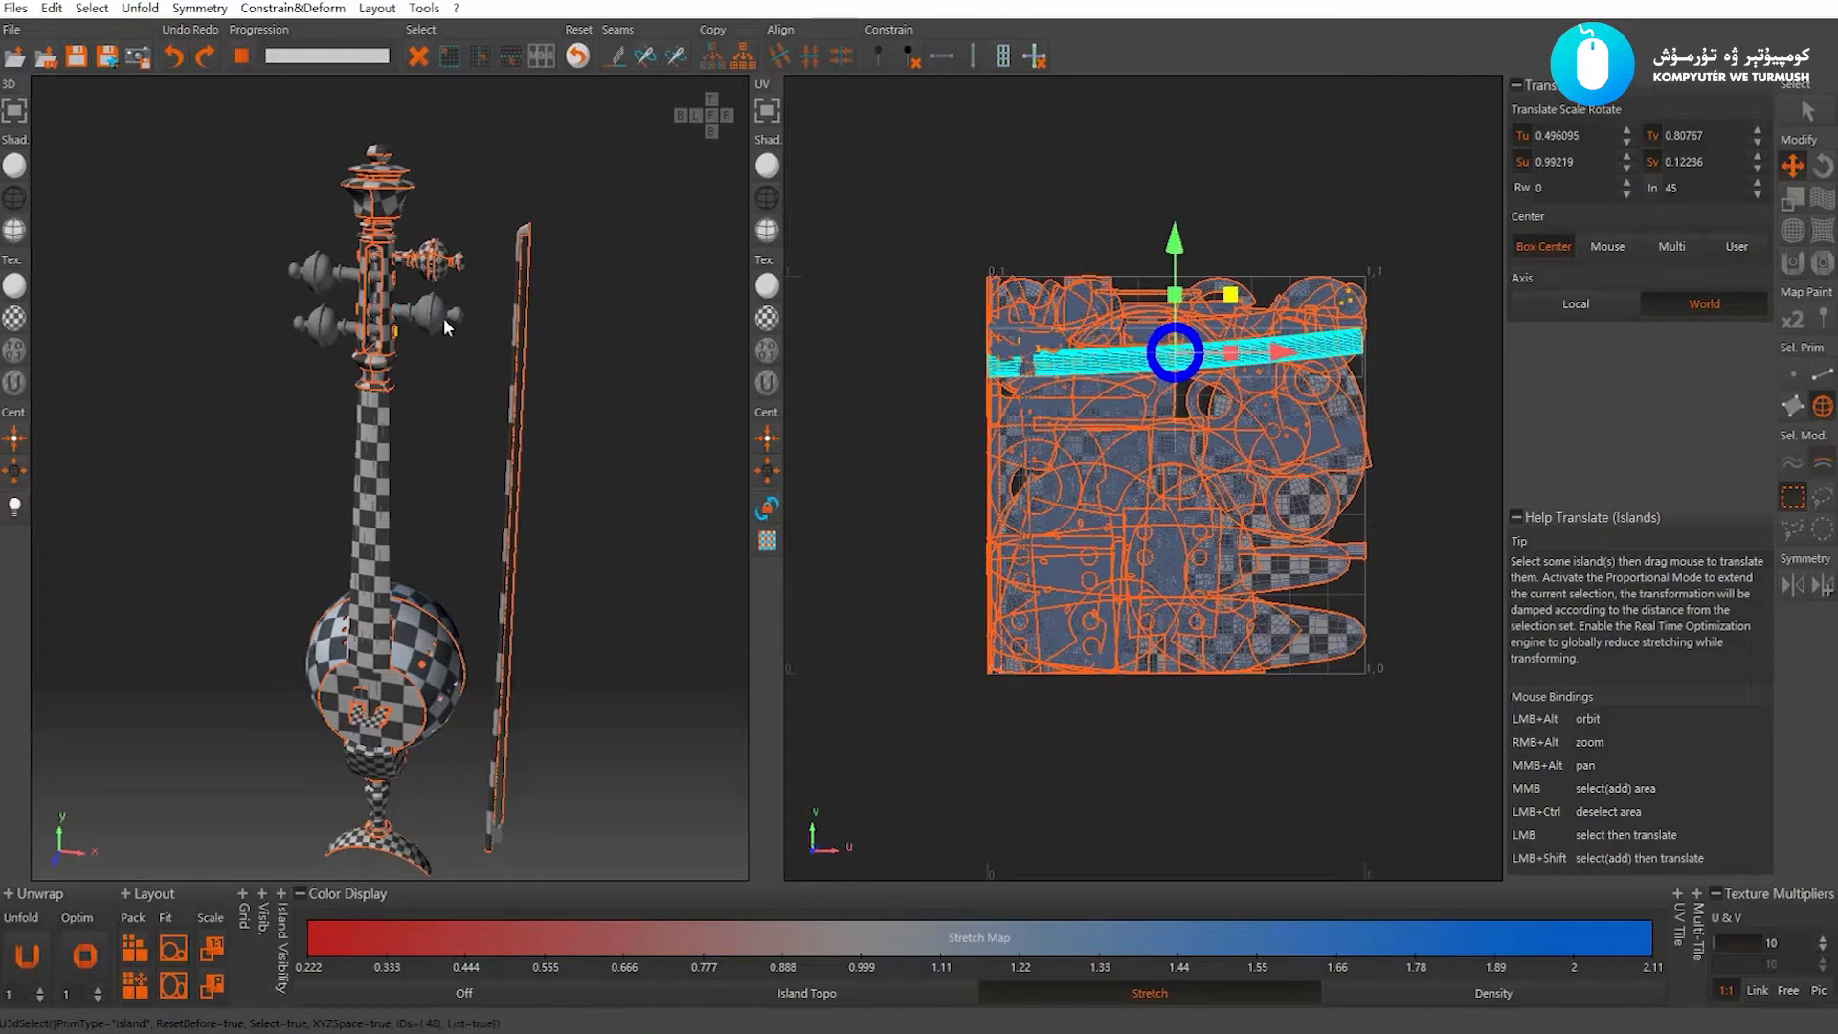
Isolate the notched frog block at the bow's lower end and show its wireframe for edge selection
left_click_drag(340, 318, 462, 479, "alt")
middle_click_drag(462, 479, 445, 365, "alt")
right_click_drag(445, 365, 649, 667, "alt")
left_click(451, 647)
scroll(503, 563, "up", 2)
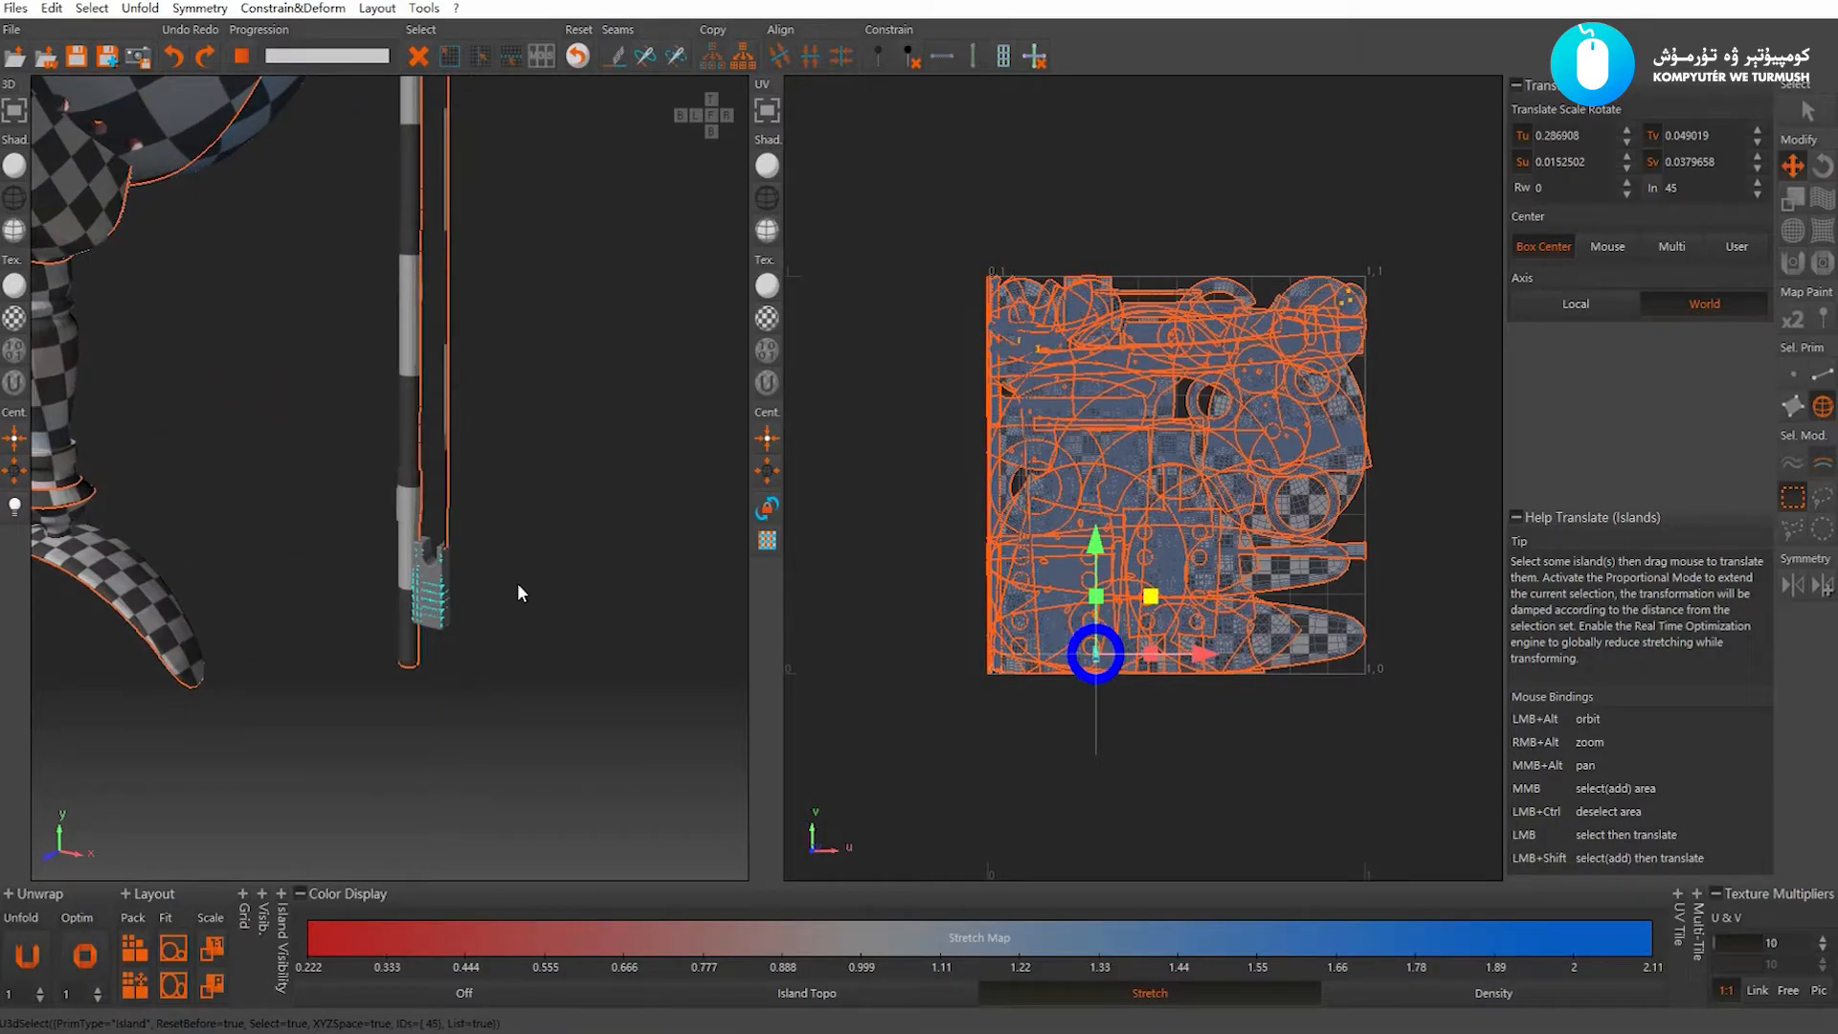
key("i")
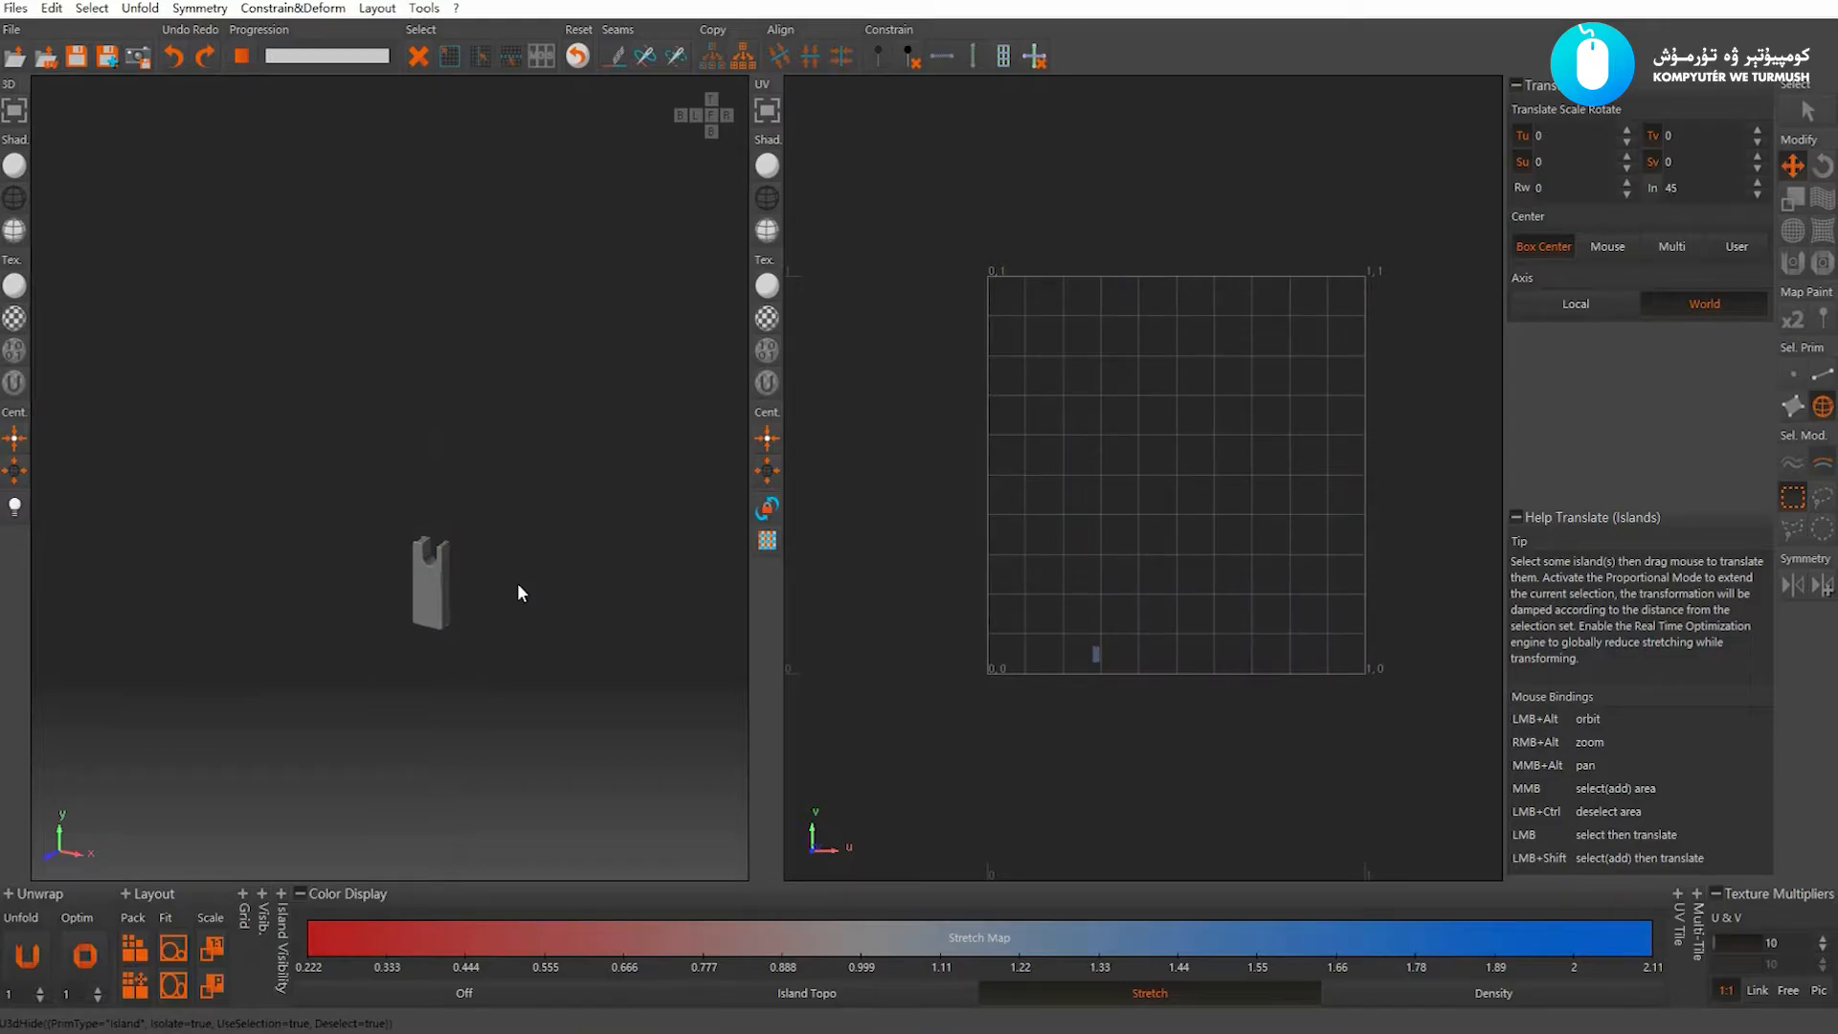
key("f")
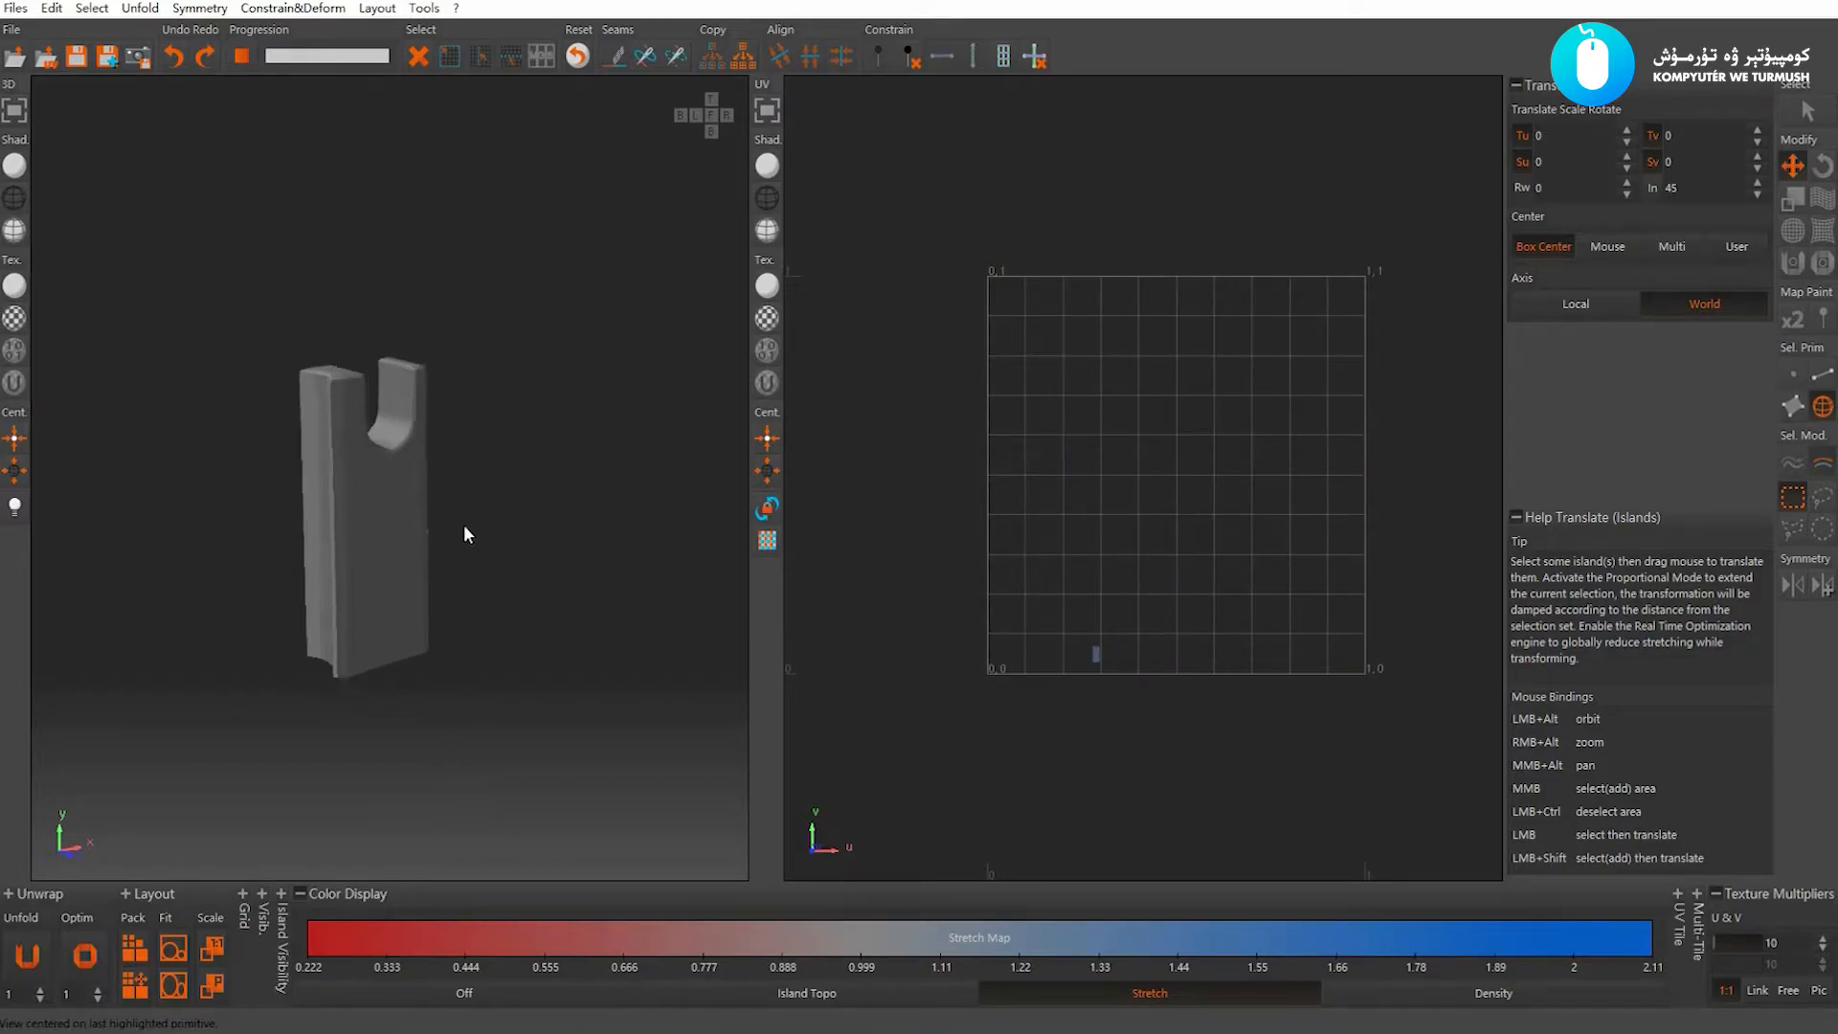
key("F2")
middle_click_drag(464, 490, 500, 471, "alt")
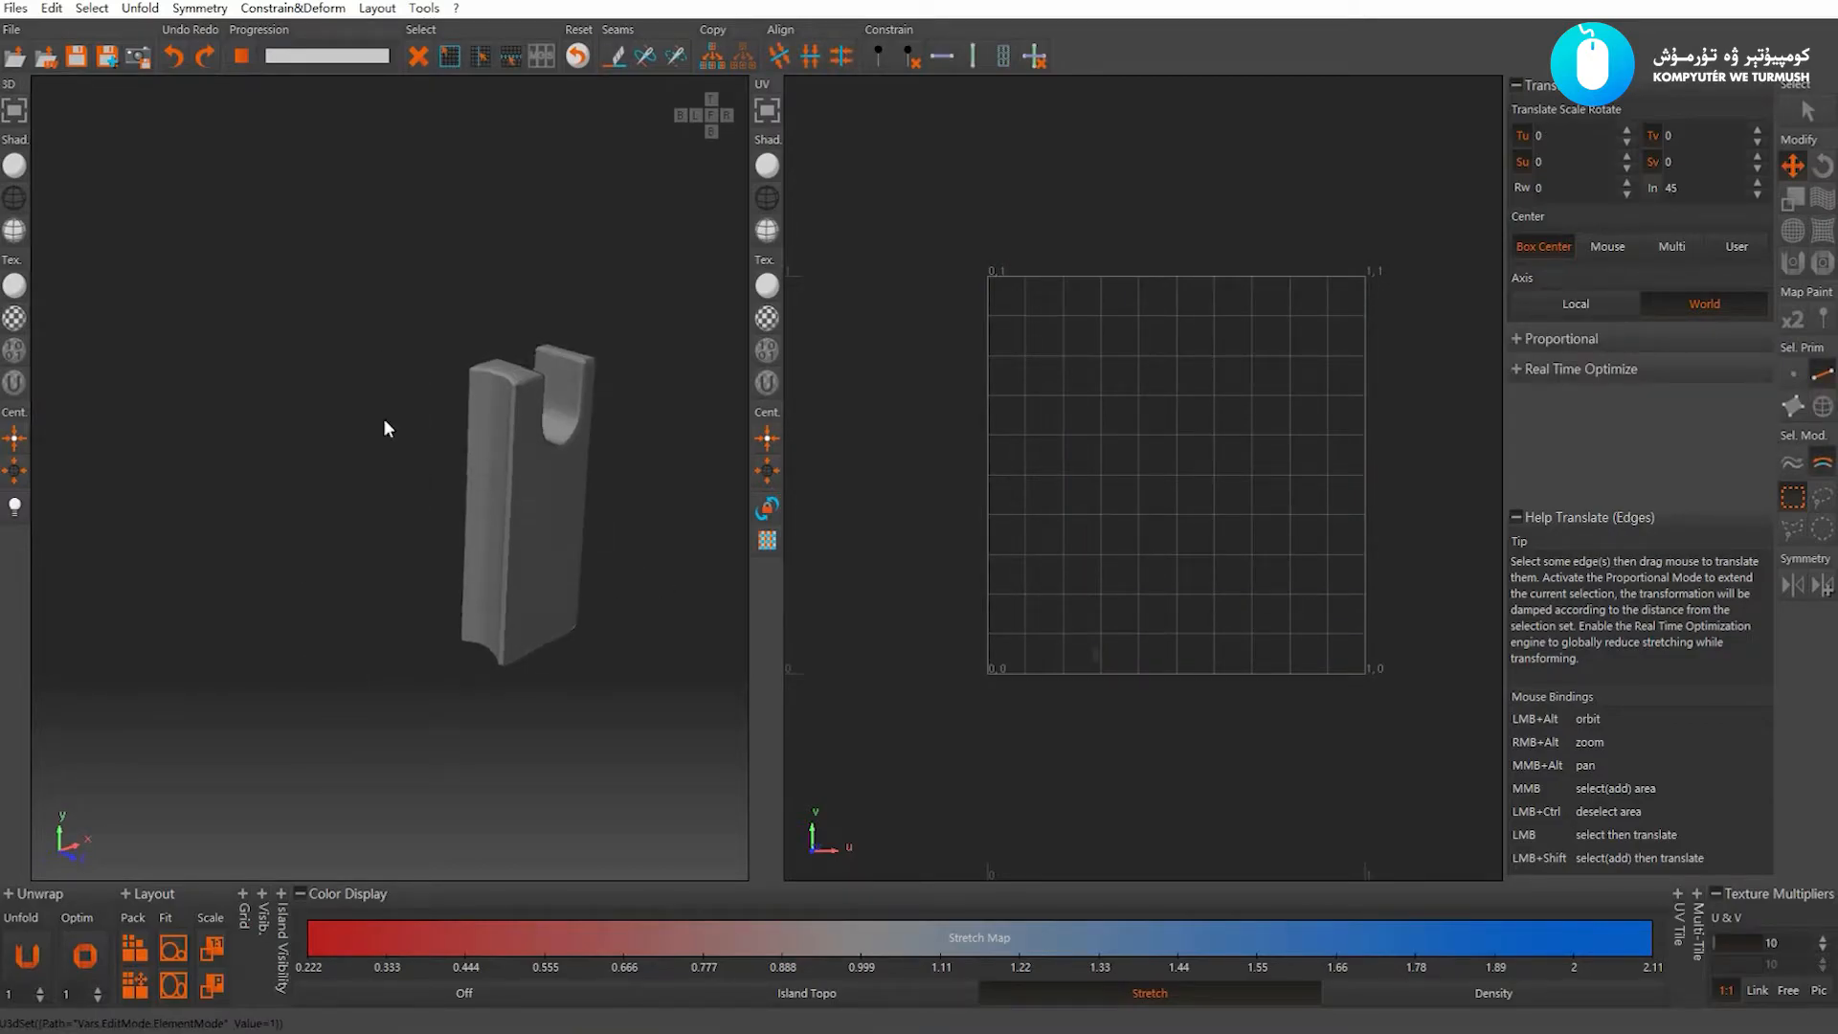
left_click(29, 228)
scroll(554, 562, "up", 3)
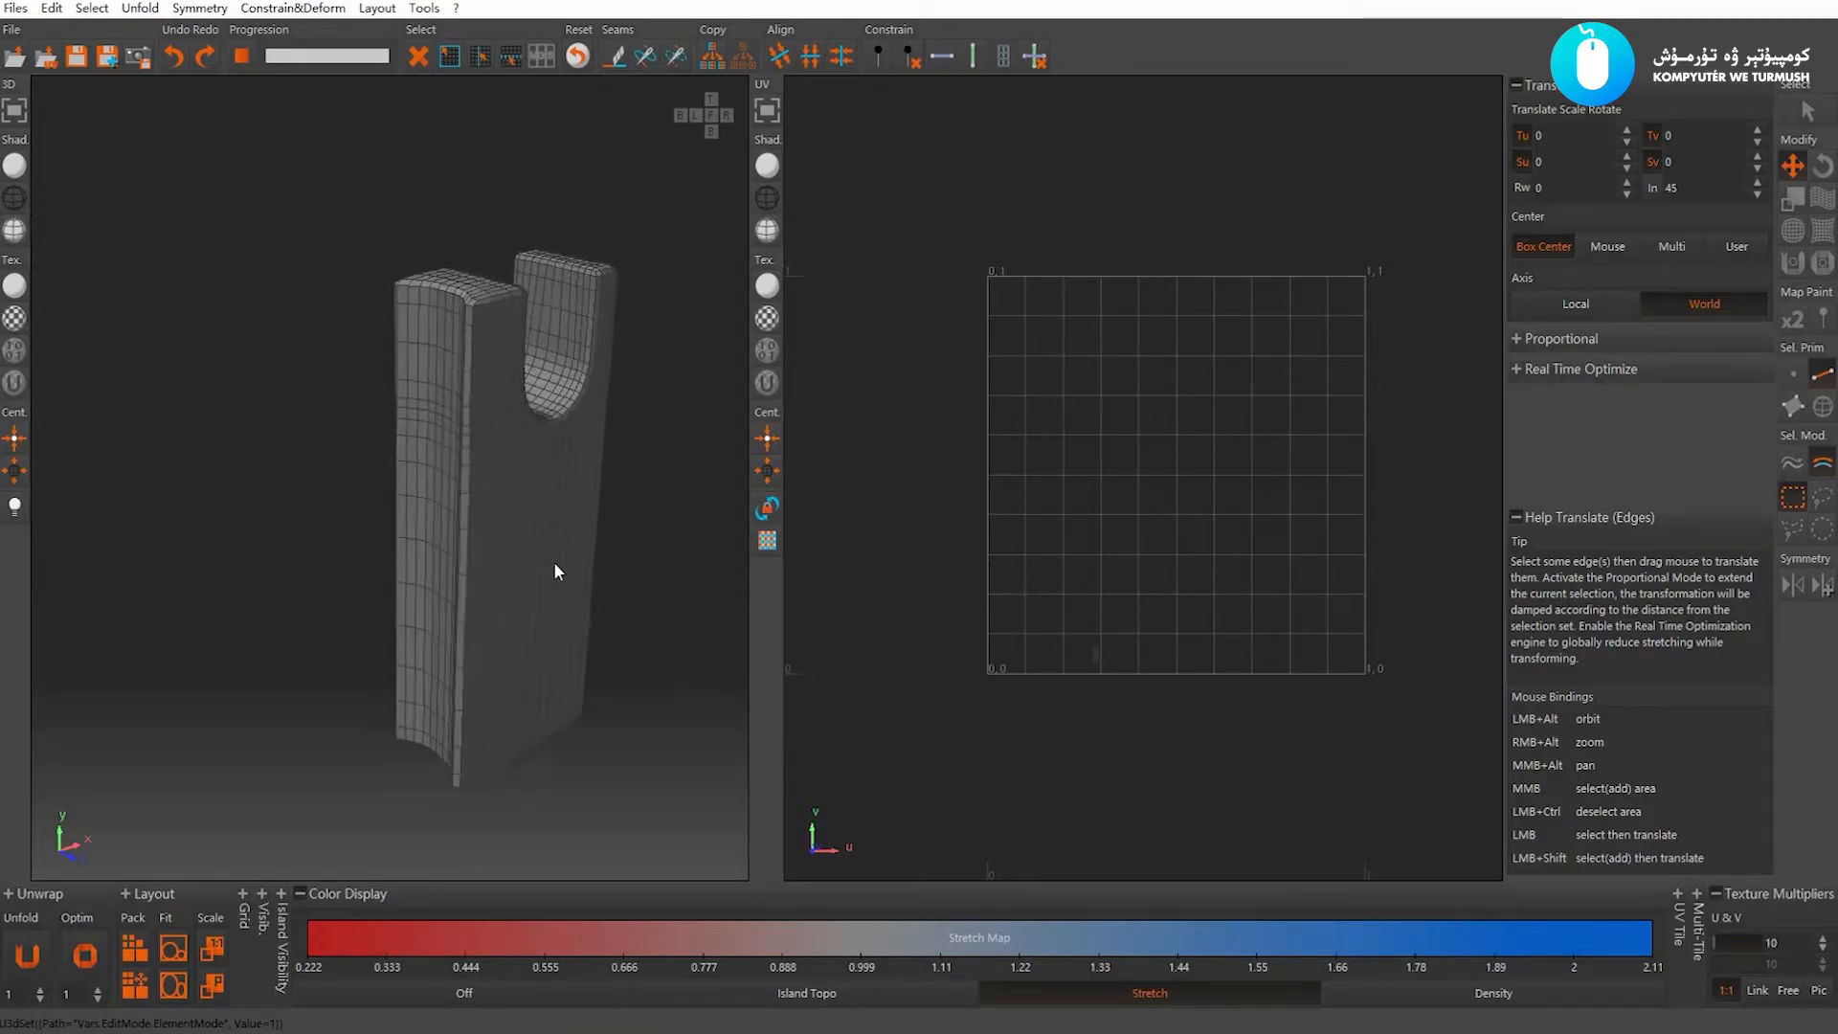
Cut a seam around the edges of the frog's bottom face
left_click(479, 530)
key("w")
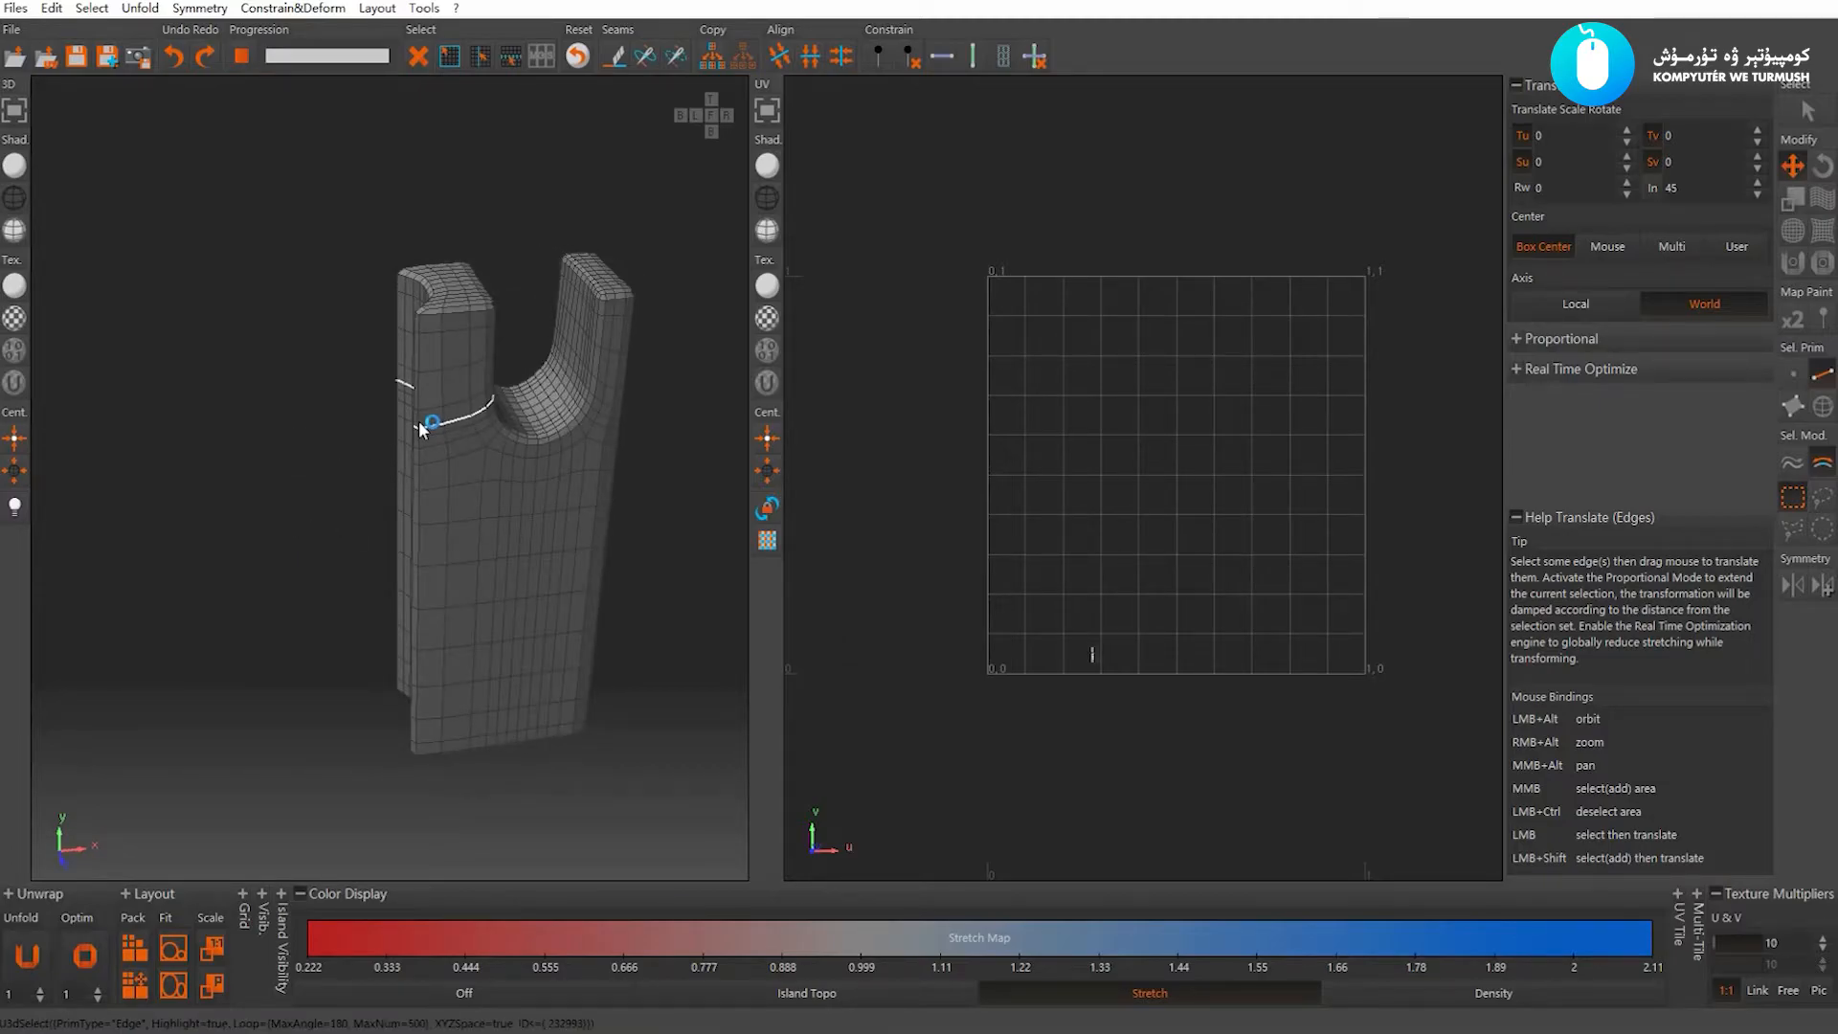
left_click_drag(337, 404, 413, 448, "alt")
scroll(413, 450, "up", 2)
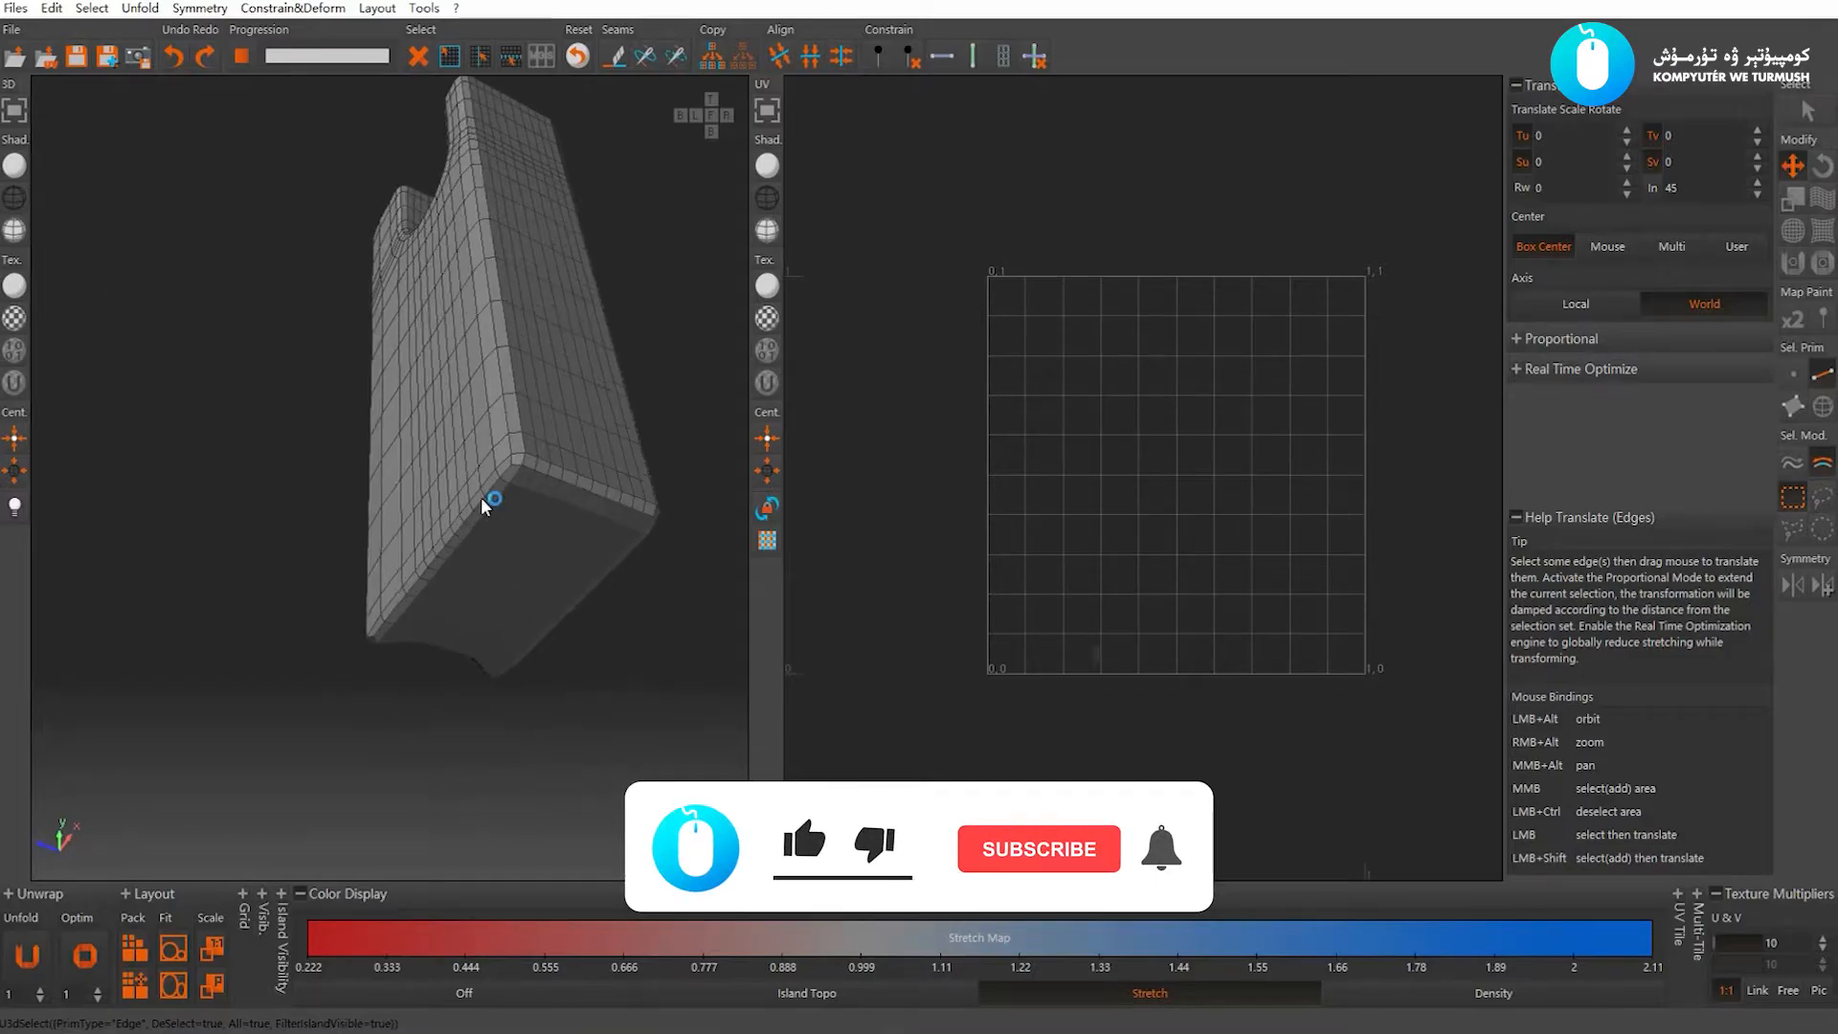
left_click(495, 496)
mouse_move(543, 522)
left_mouse_down("alt")
mouse_move(495, 575)
mouse_move(332, 556)
mouse_move(514, 509)
left_mouse_up("alt")
left_click(536, 527, "shift")
key("c")
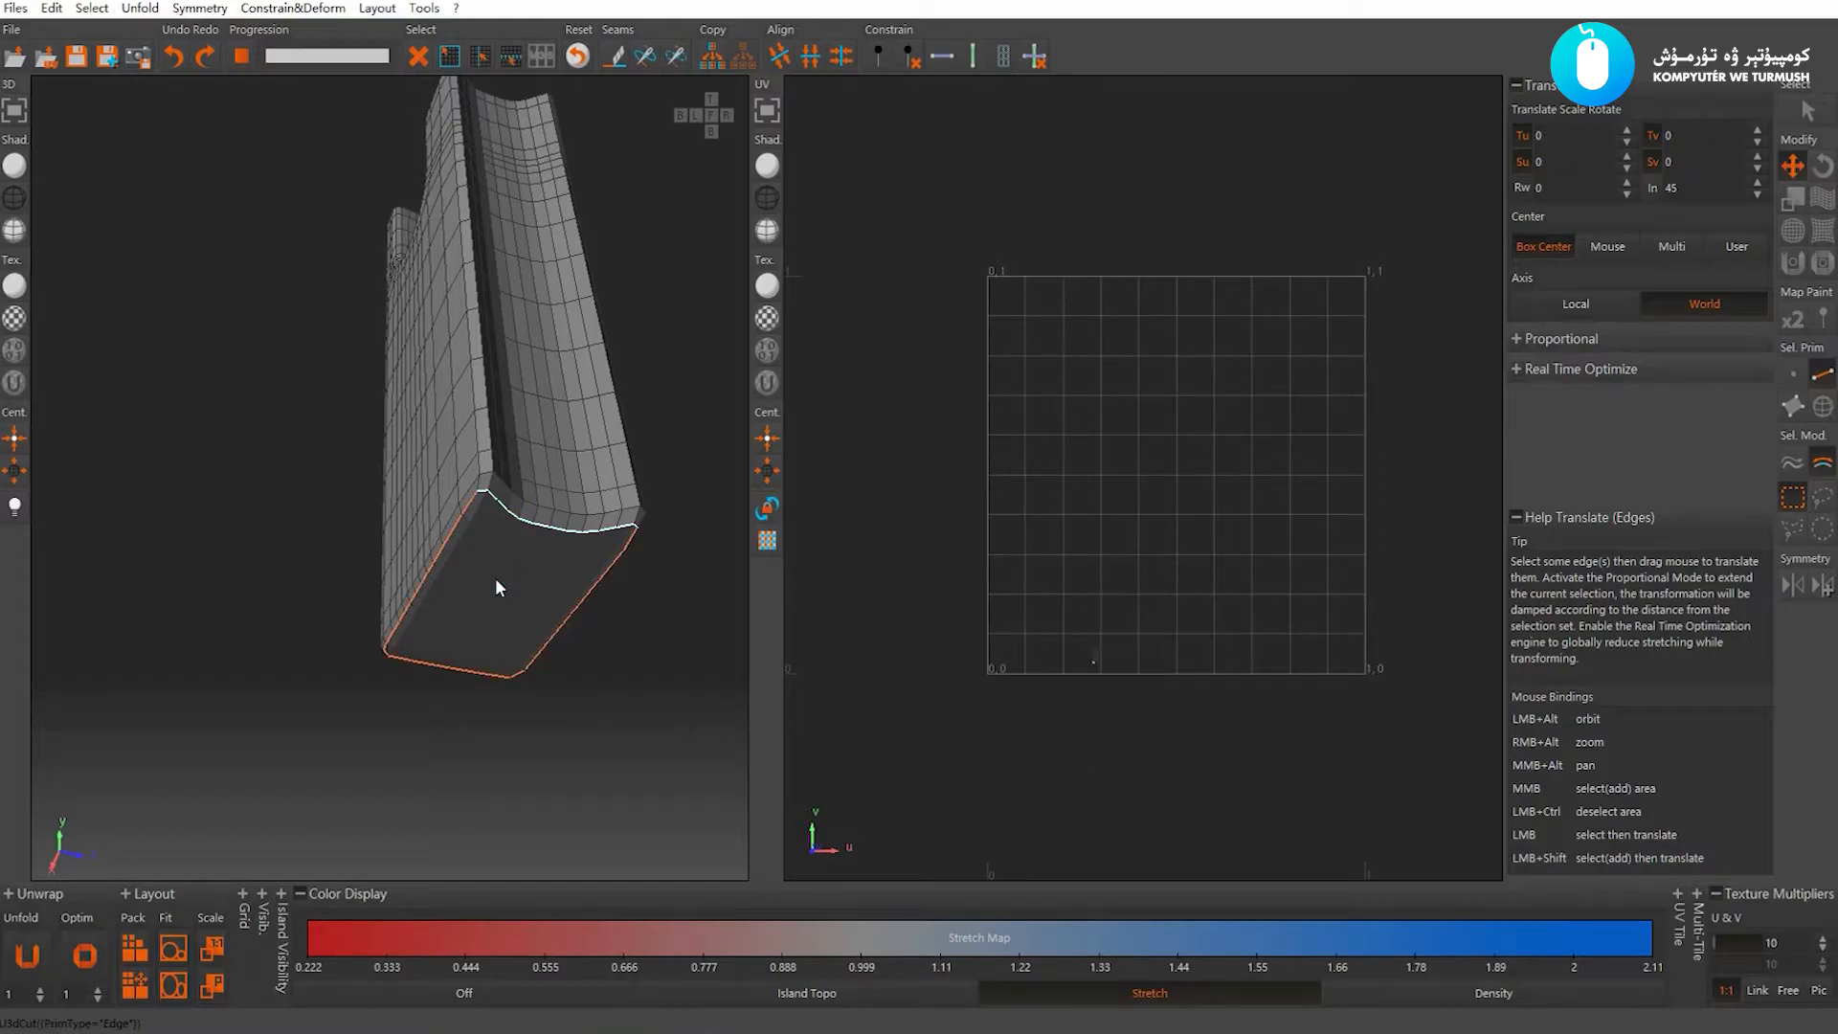
Cut a seam along the frog's long side edge and up over its prongs and notch
left_click(483, 466)
left_click_drag(498, 473, 515, 651, "alt")
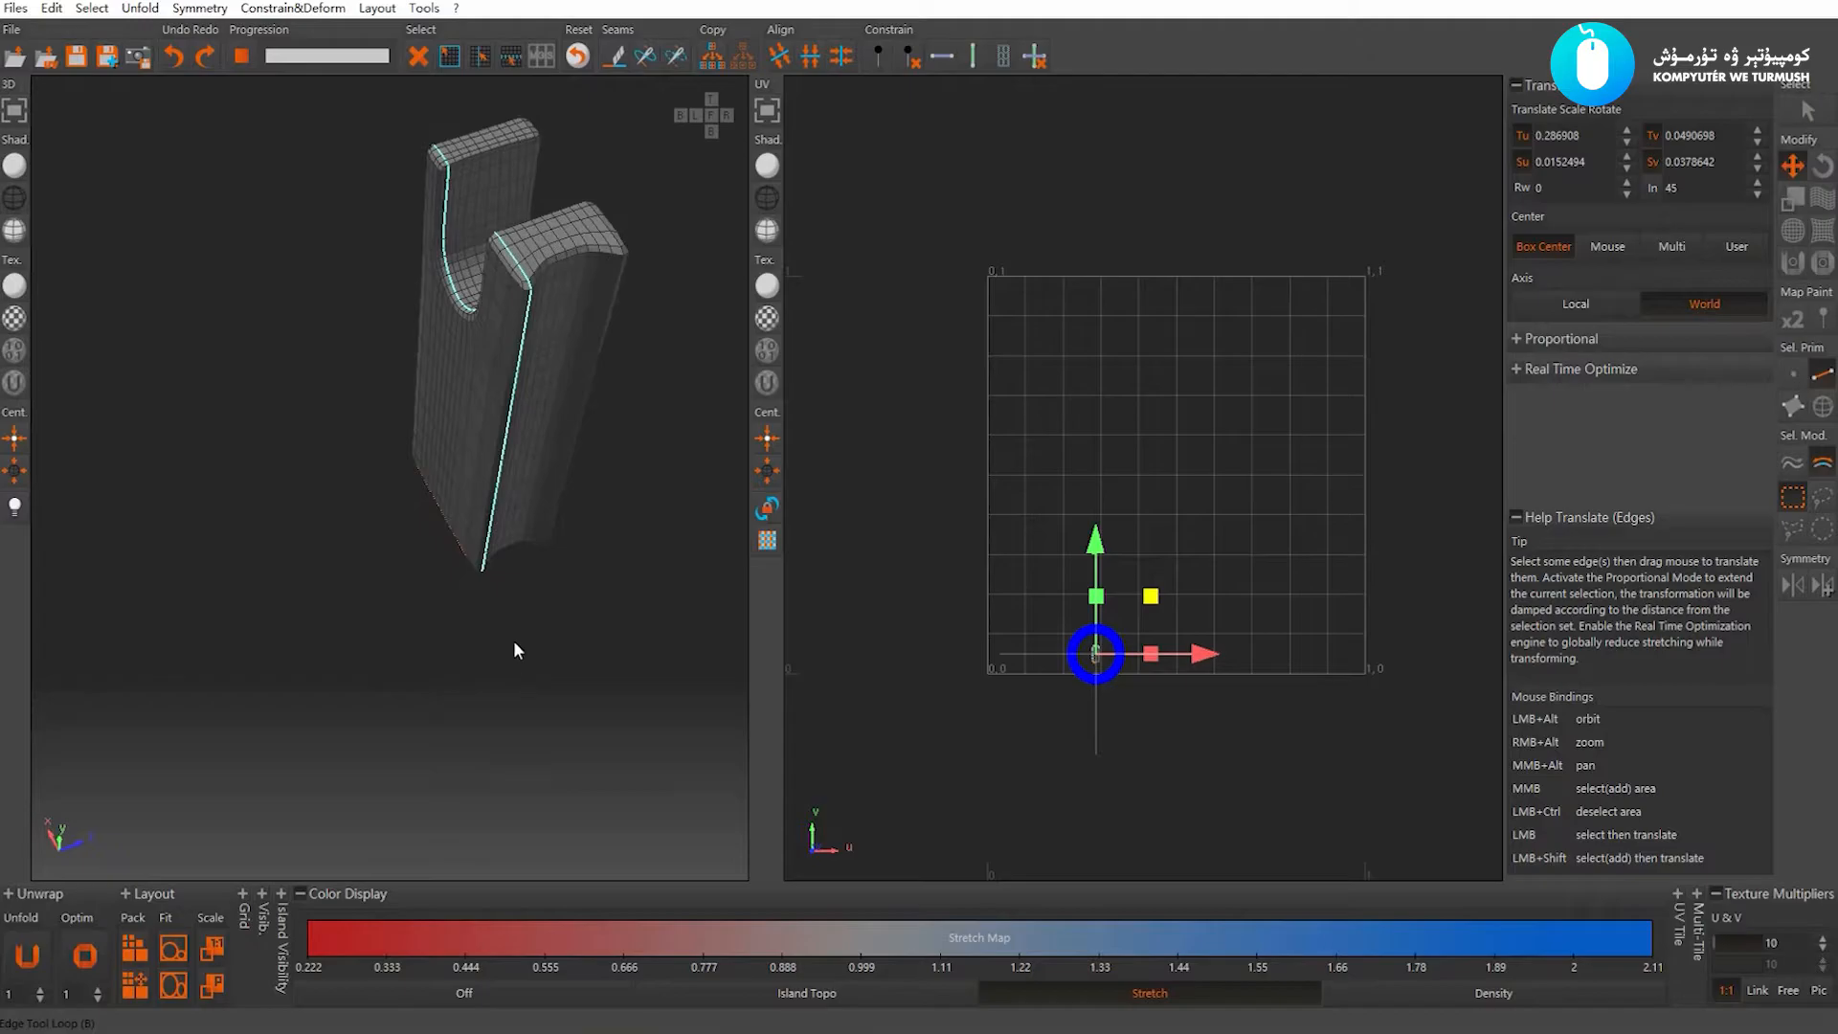
key("c")
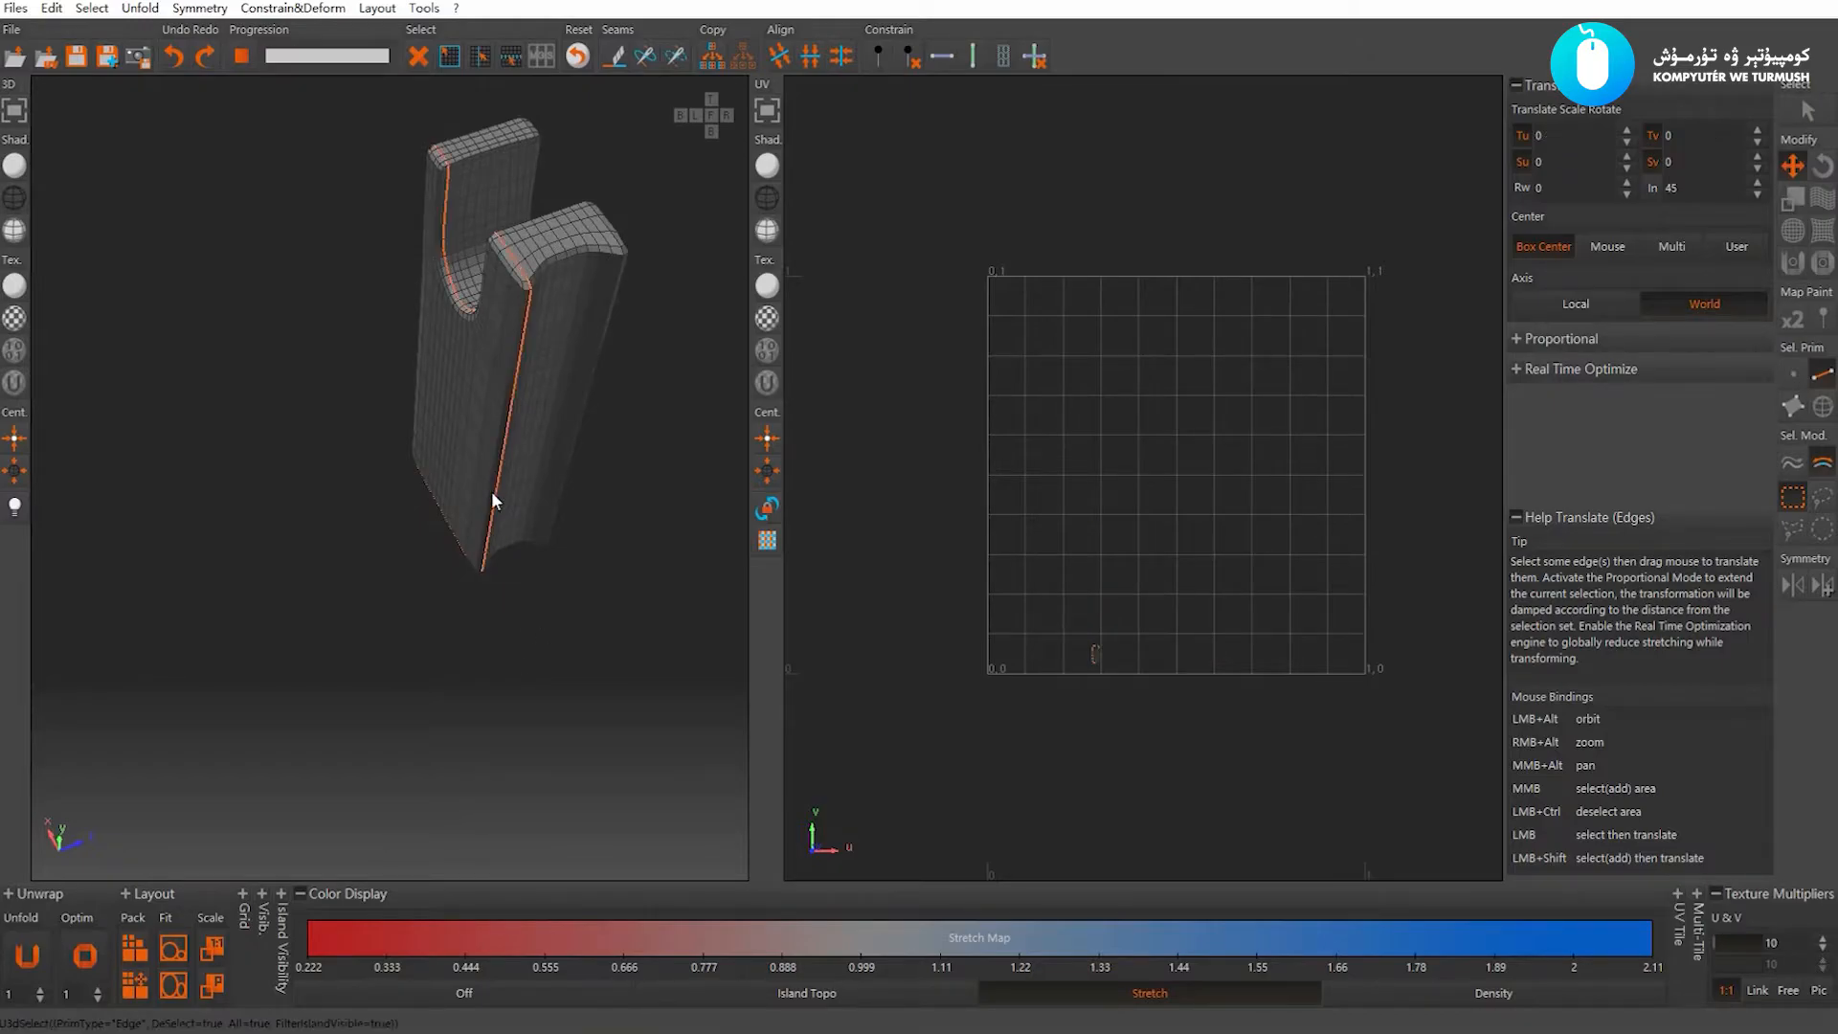
Cut the remaining edges around the end of the frog's wider prong
middle_click_drag(538, 337, 450, 488, "alt")
right_click_drag(450, 486, 492, 514, "alt")
left_click_drag(492, 514, 152, 431, "alt")
left_click(421, 366)
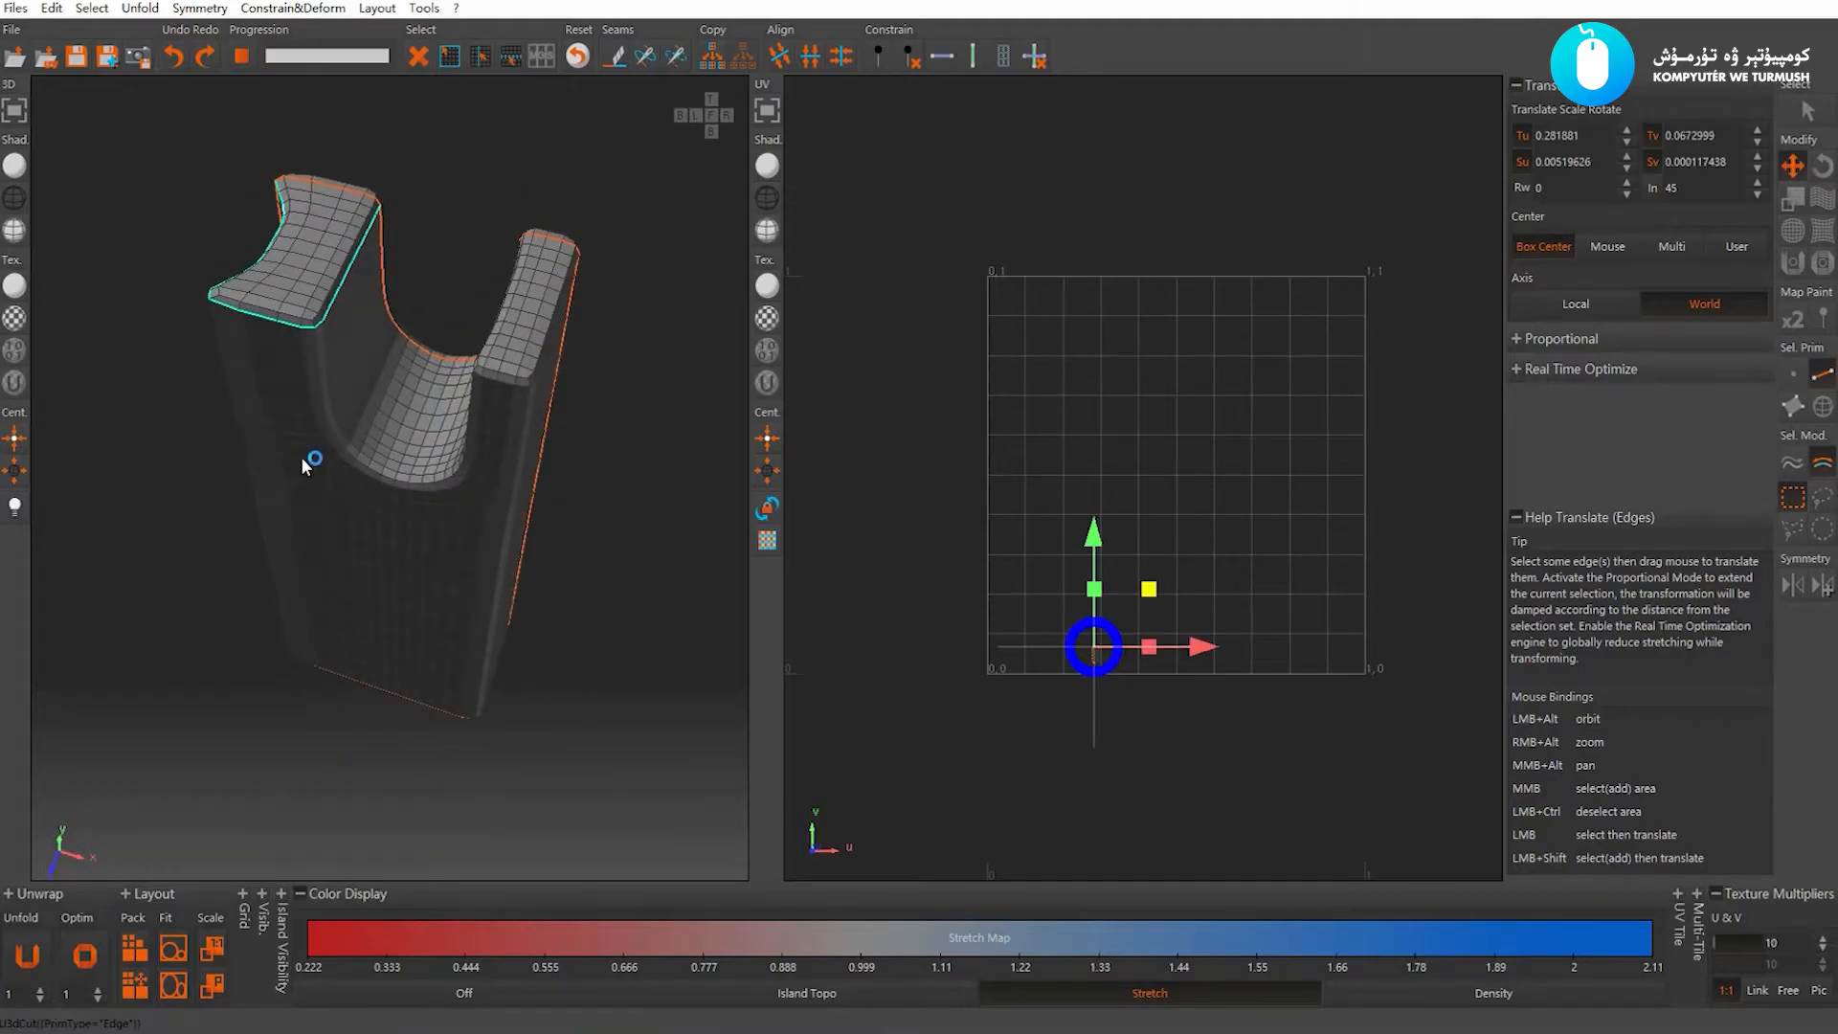
key("c")
Cut seams along the notch's other edge and across the narrow prong's end, then unfold the frog
left_click(337, 446)
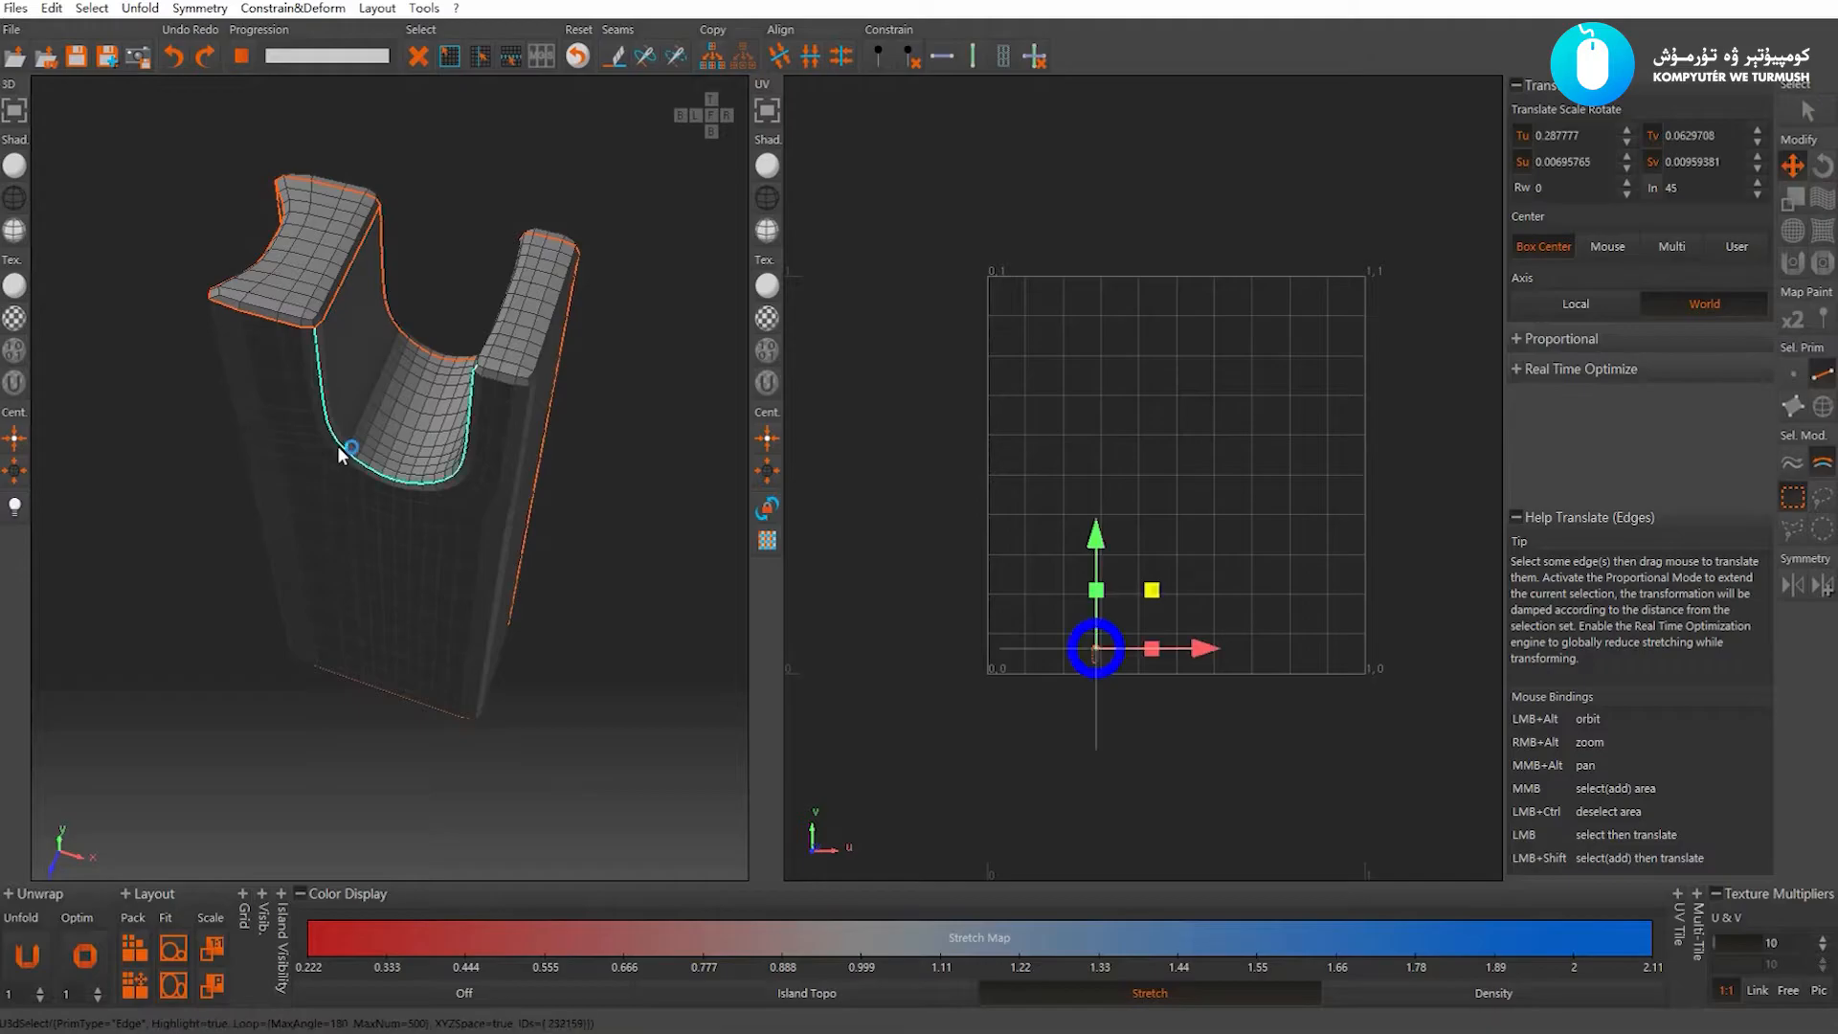
key("c")
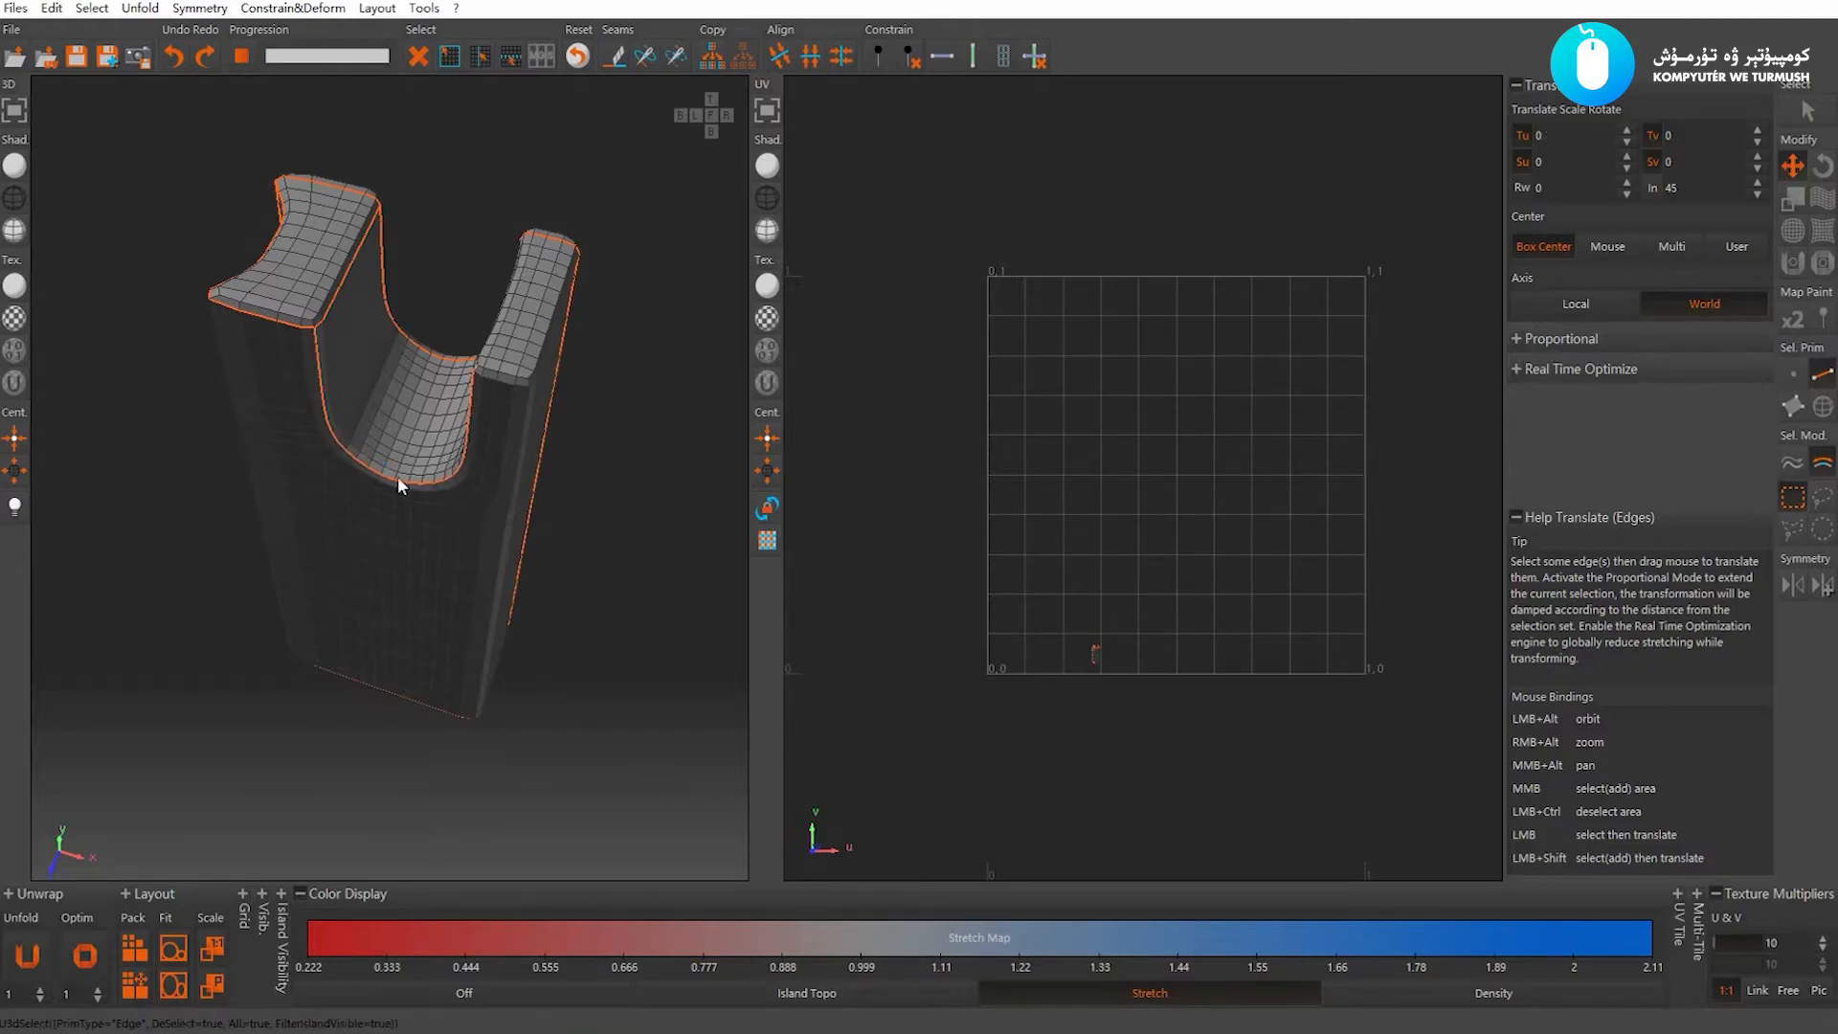
left_click_drag(398, 475, 542, 474, "alt")
left_click(541, 359)
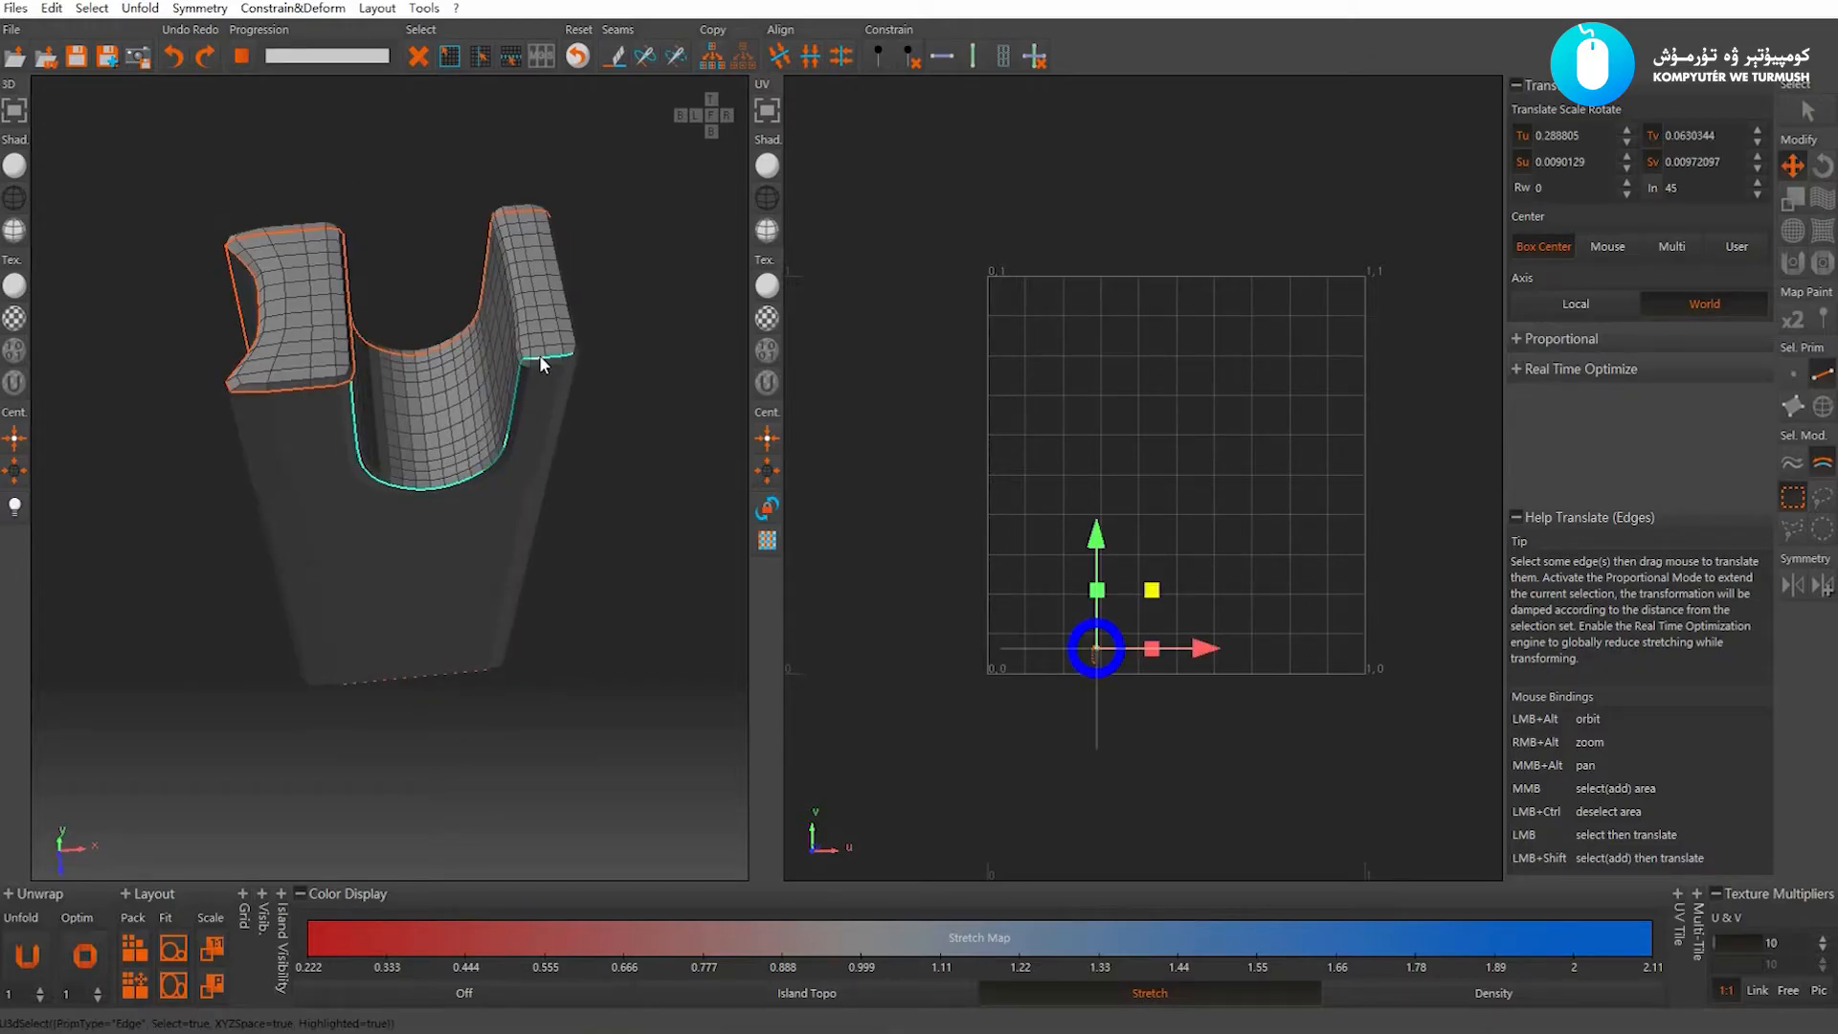
key("c")
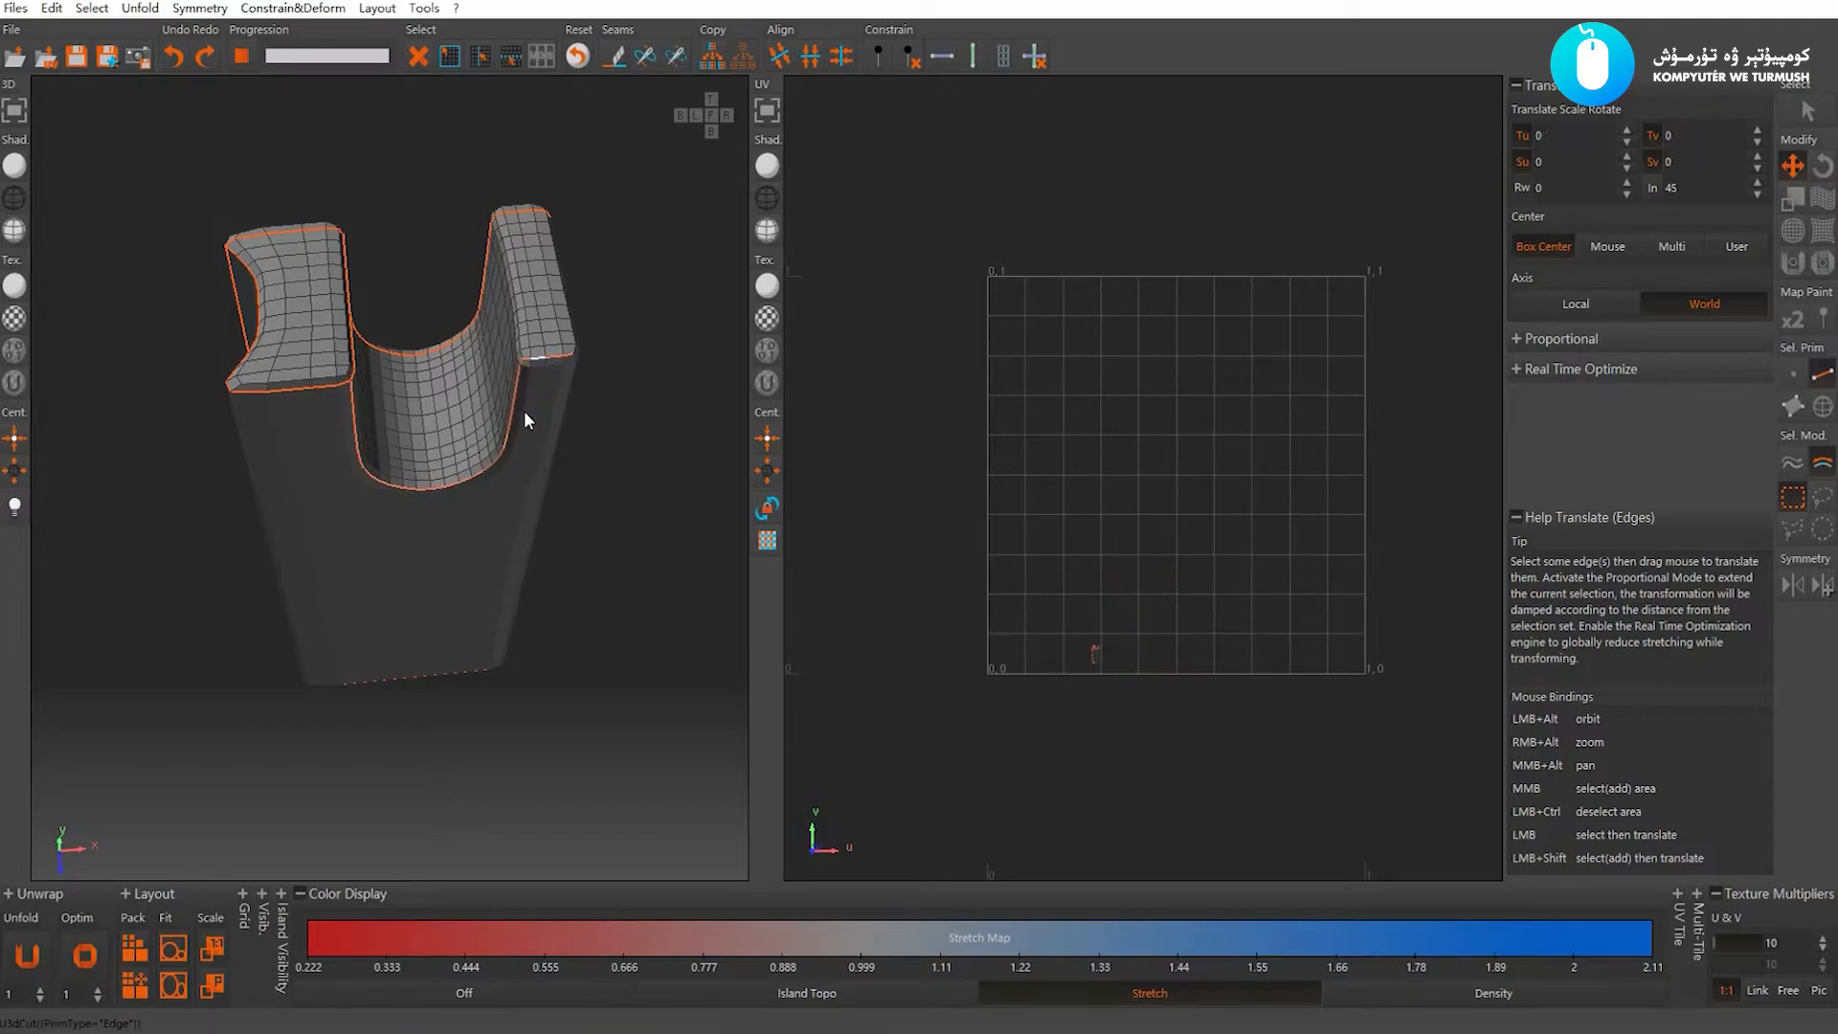
left_click_drag(525, 438, 448, 396, "alt")
key("u")
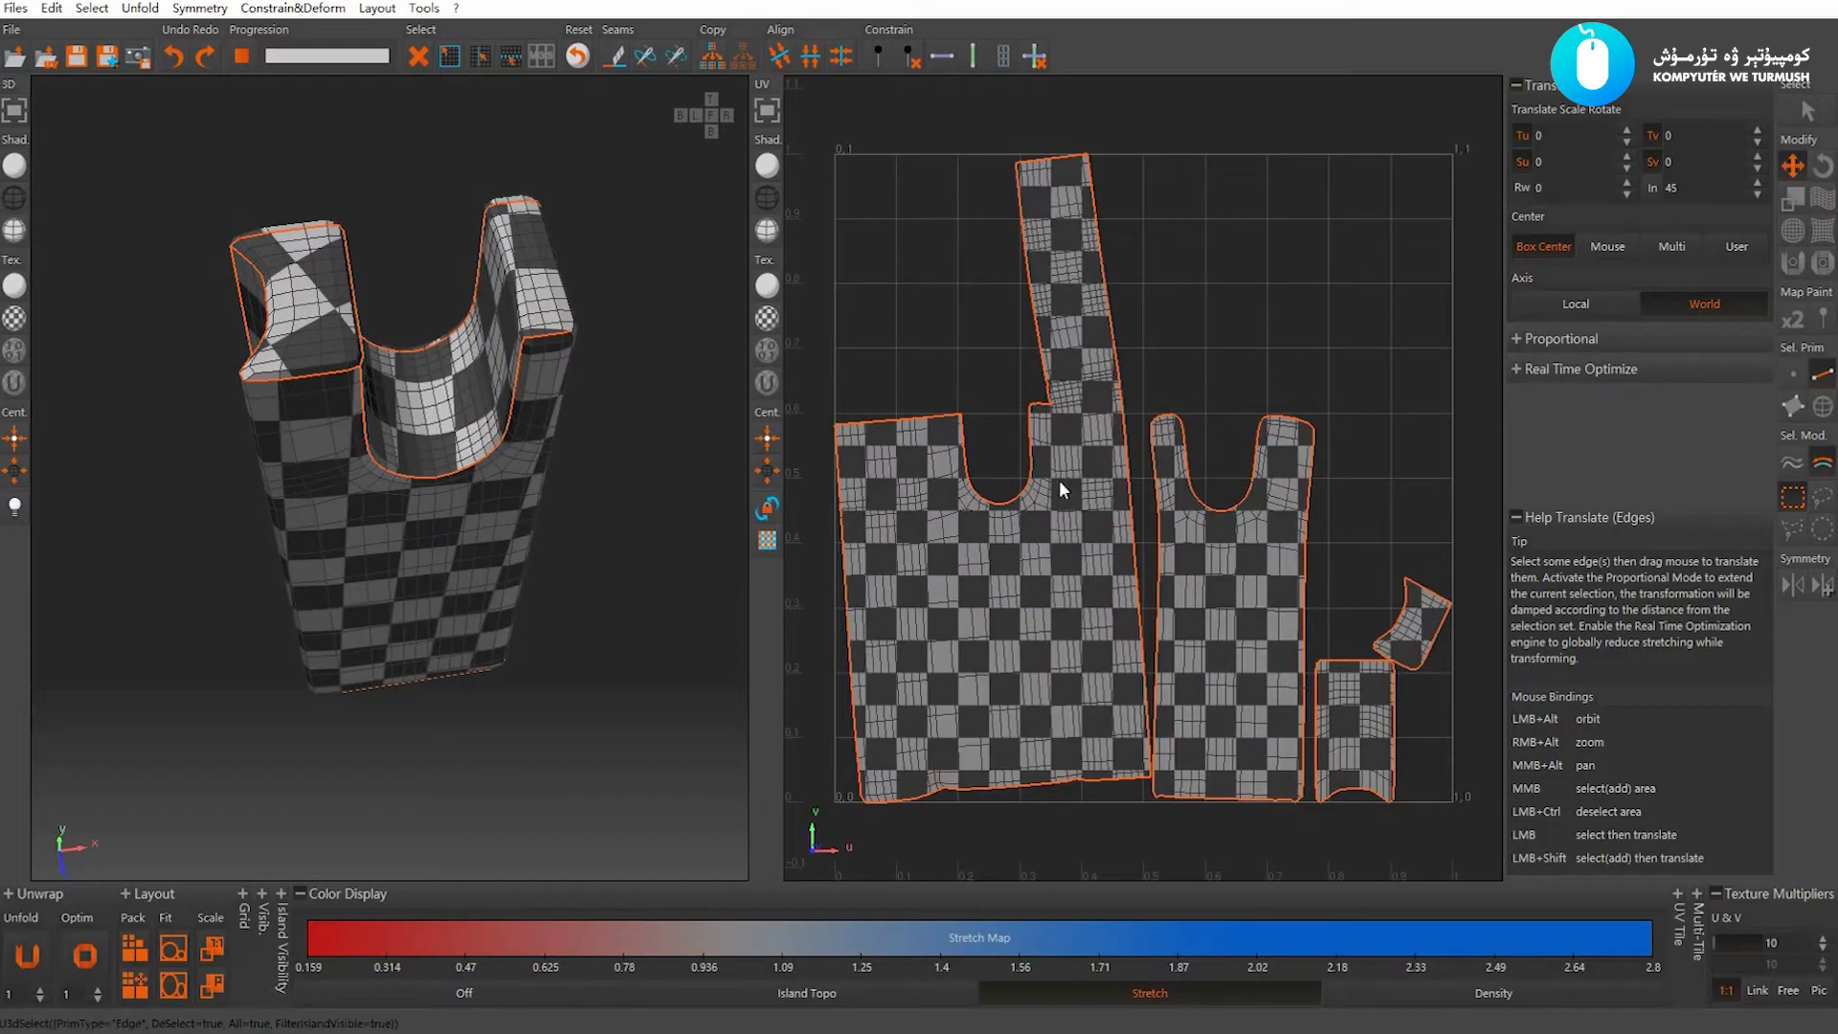
Weld the long seam loop running along the frog's side, prong ends and notch edge
left_click_drag(393, 542, 404, 445, "alt")
right_click_drag(404, 446, 497, 498, "alt")
left_click_drag(496, 490, 473, 444, "alt")
left_click(486, 416)
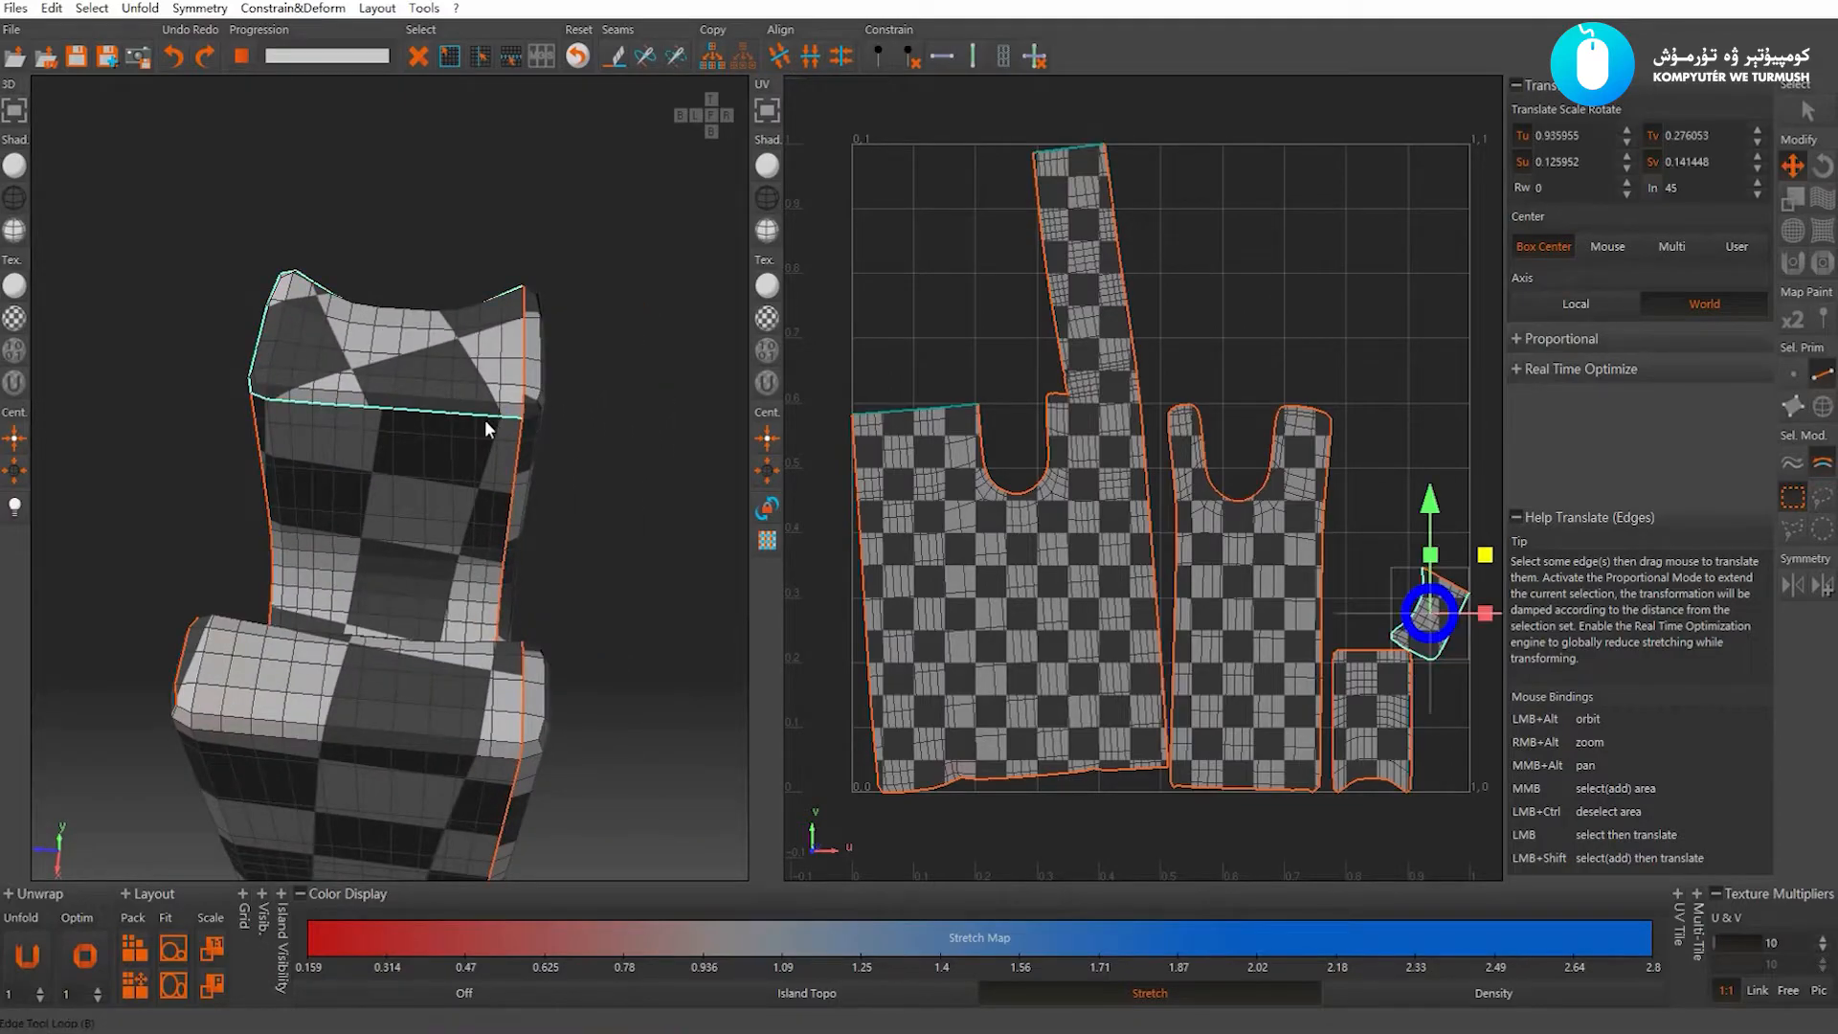
left_click(456, 468)
left_click_drag(469, 469, 475, 421, "alt")
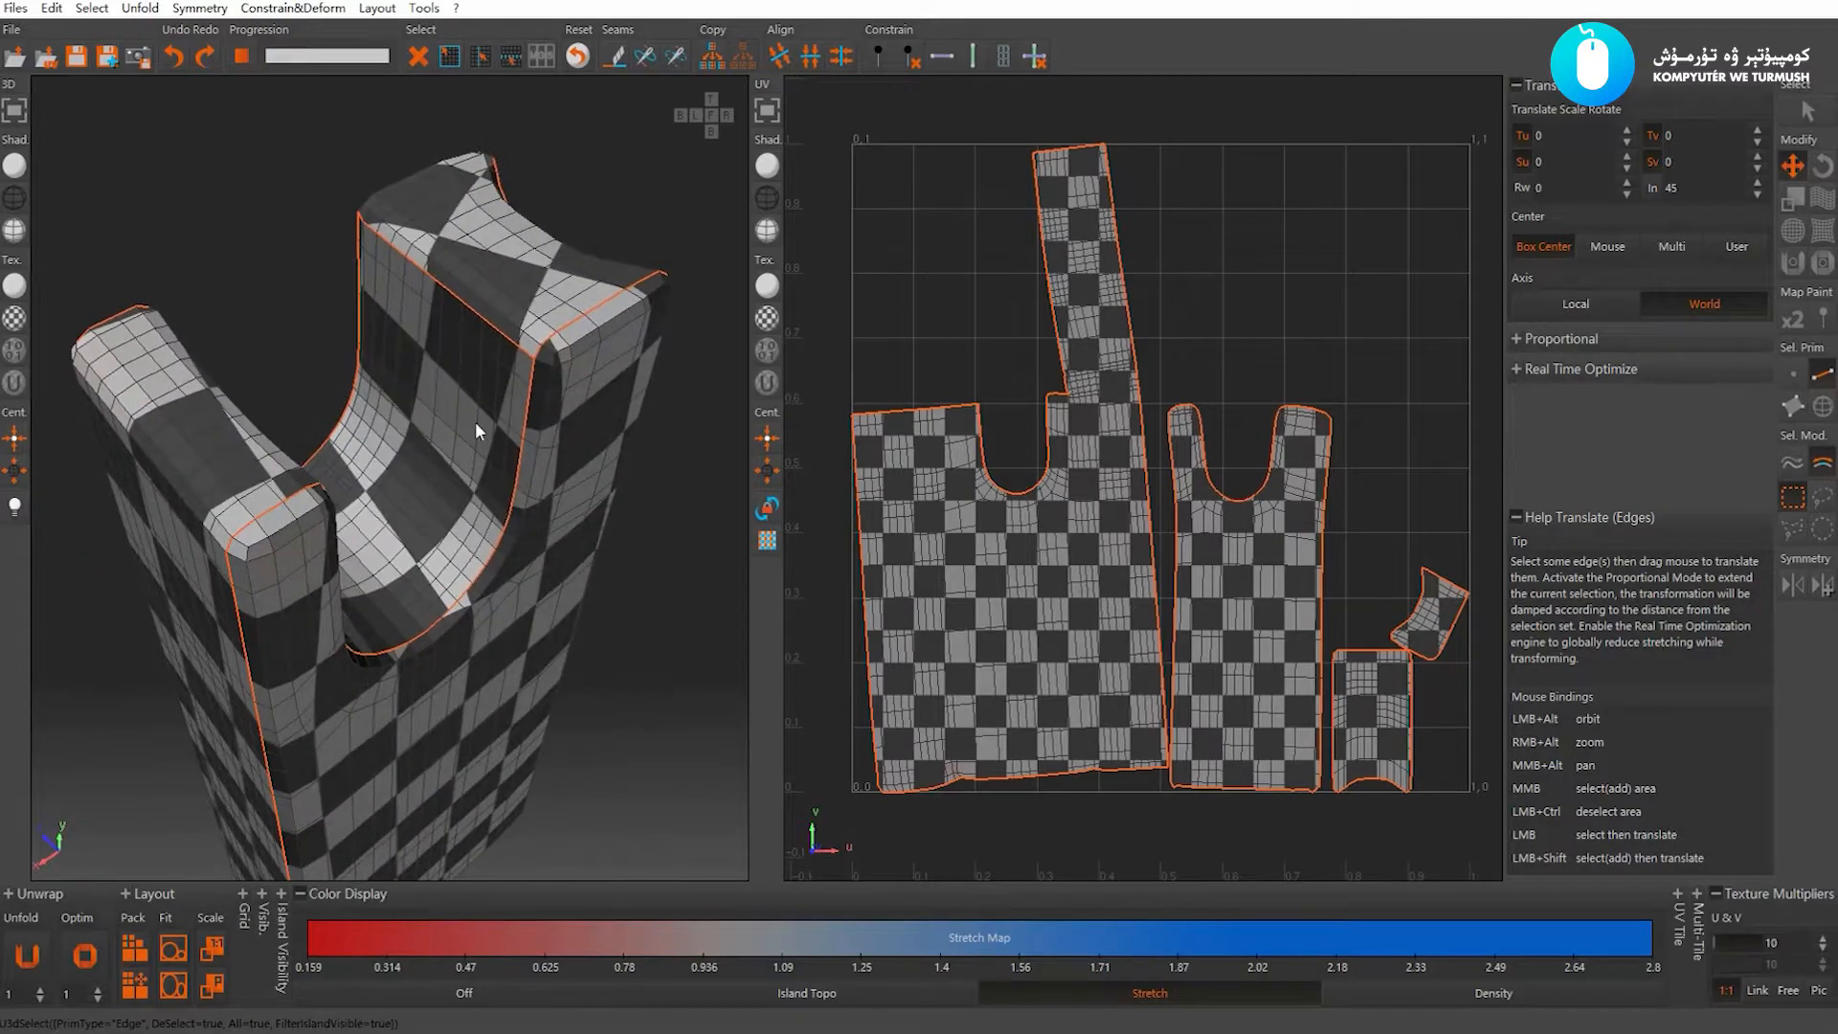
left_click(531, 410)
key("w")
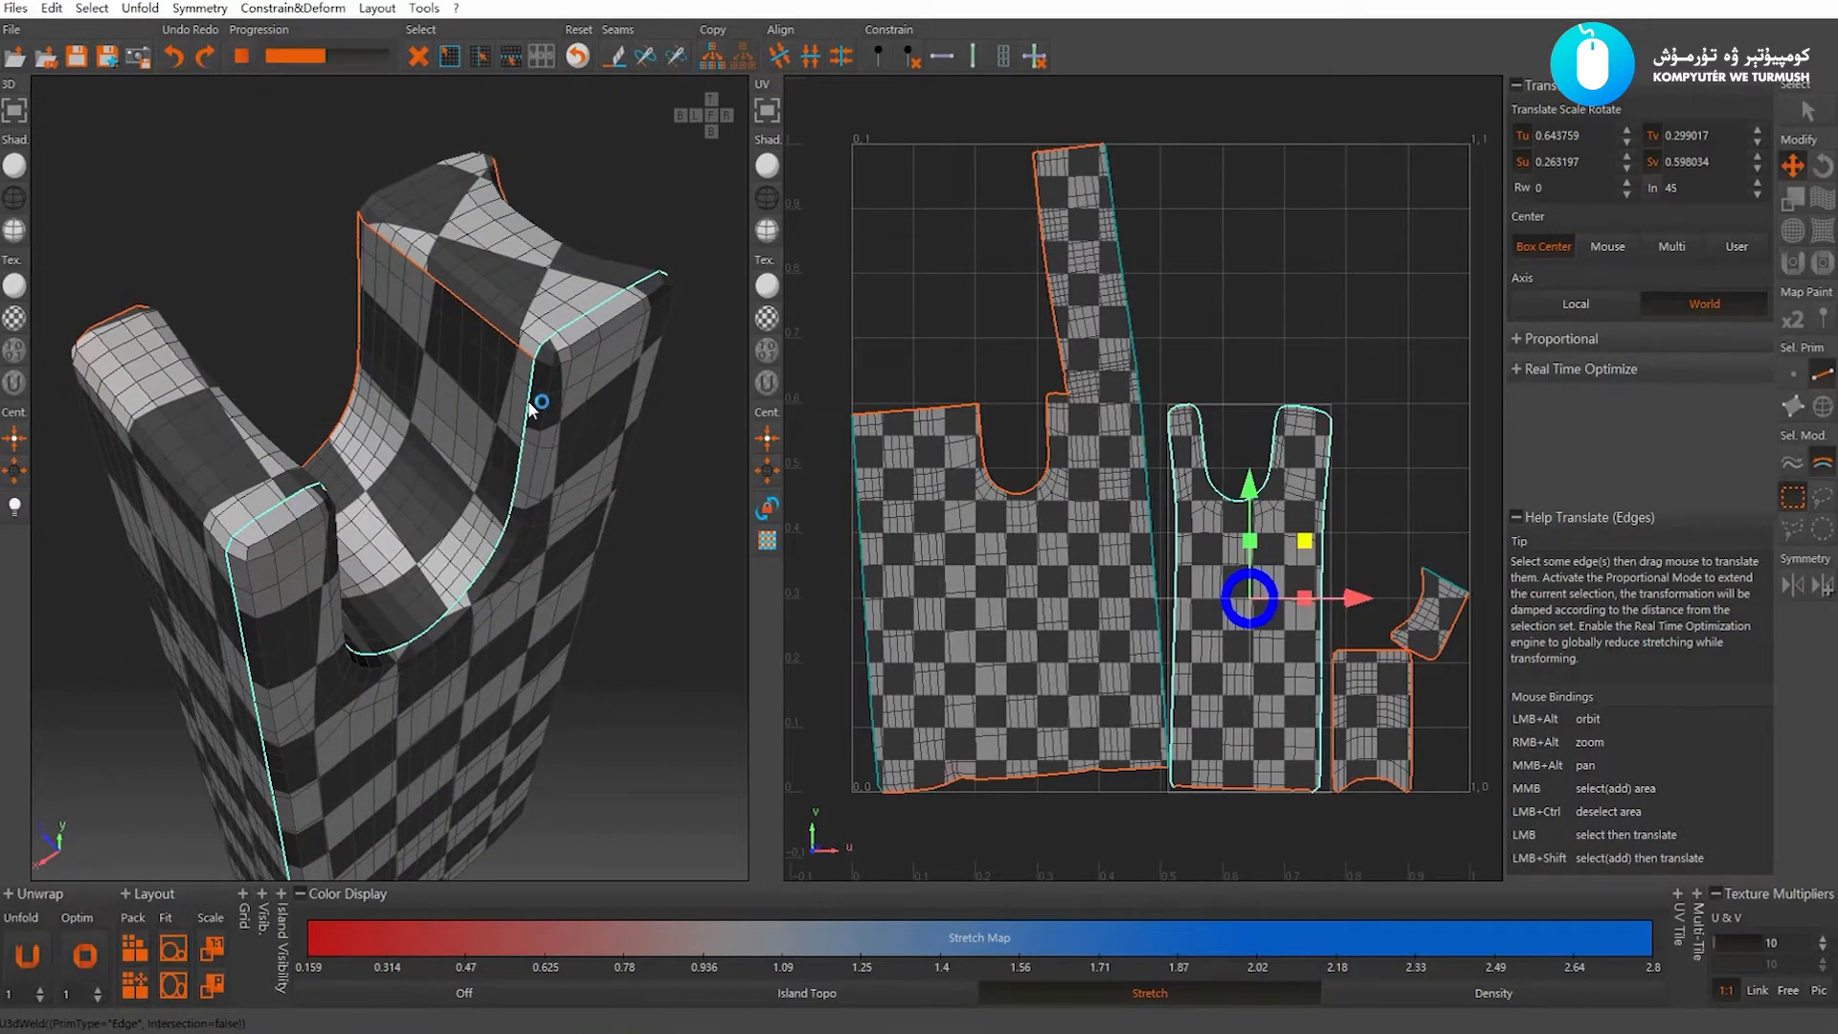
Cut a seam along the outer edge loop of the notch and weld the seam around the wider prong's end
left_click(539, 419)
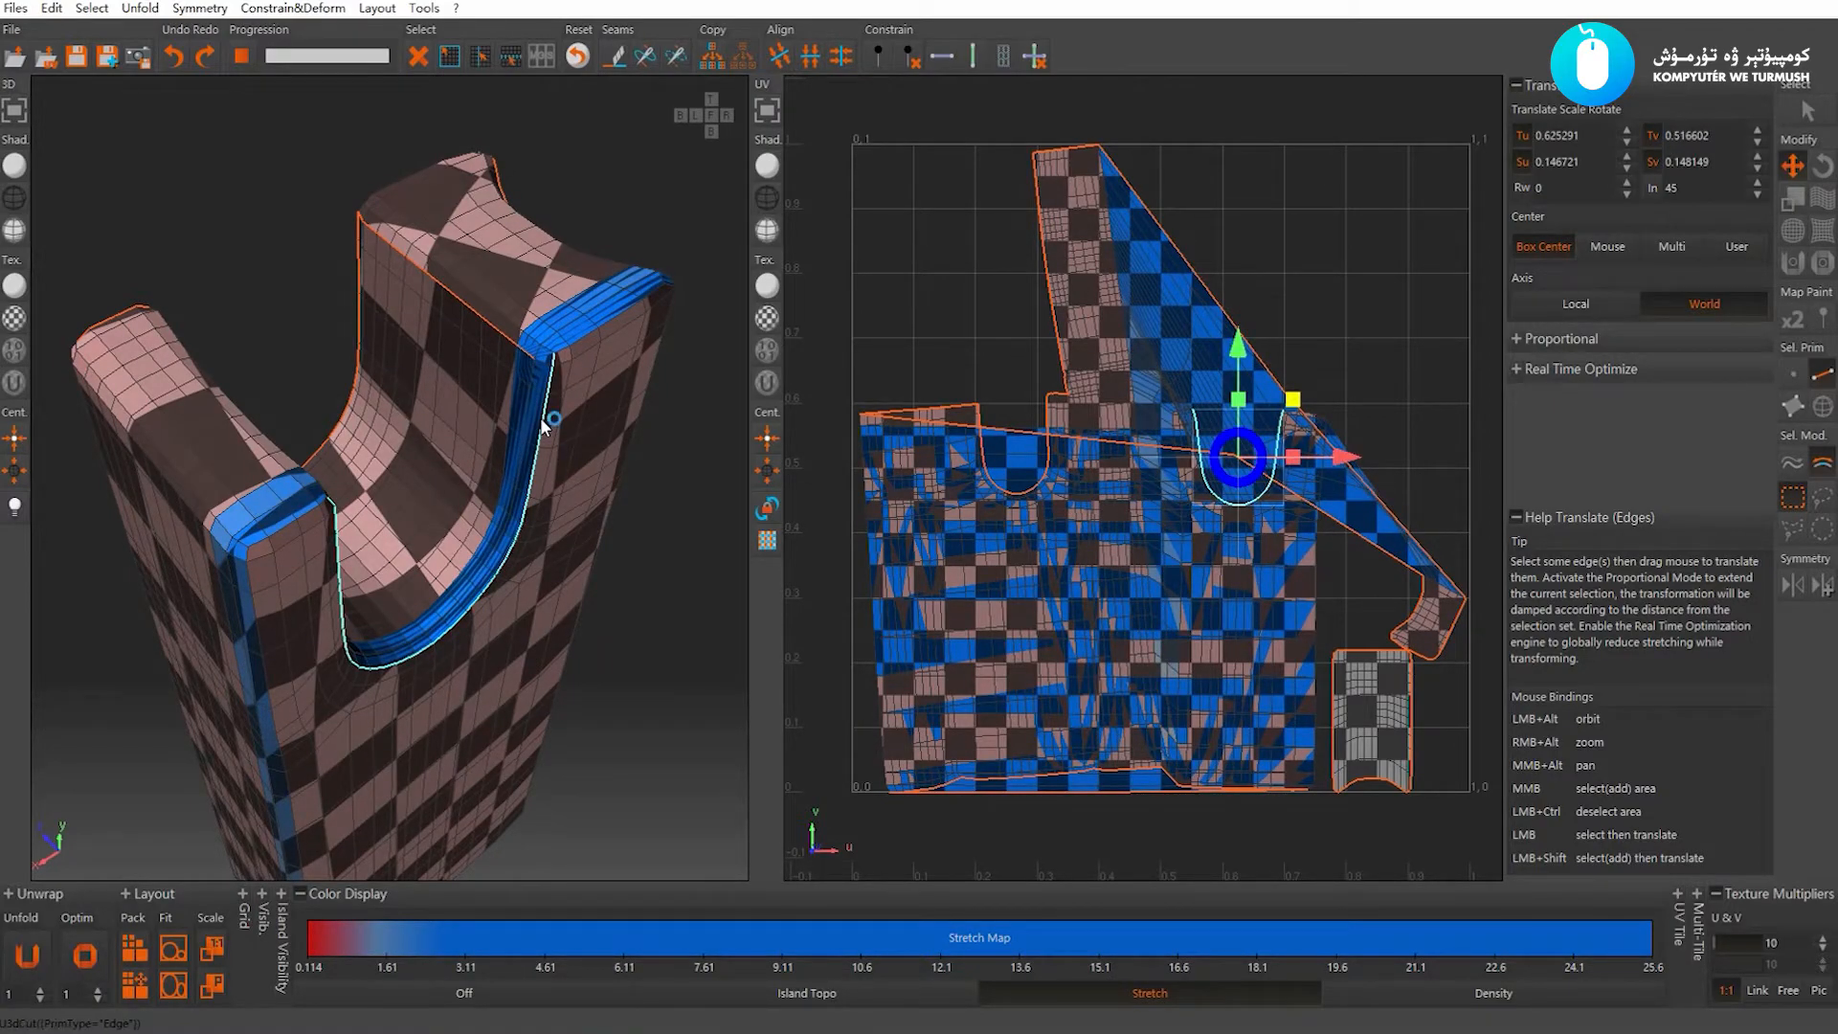
key("w")
left_click_drag(480, 465, 498, 404, "alt")
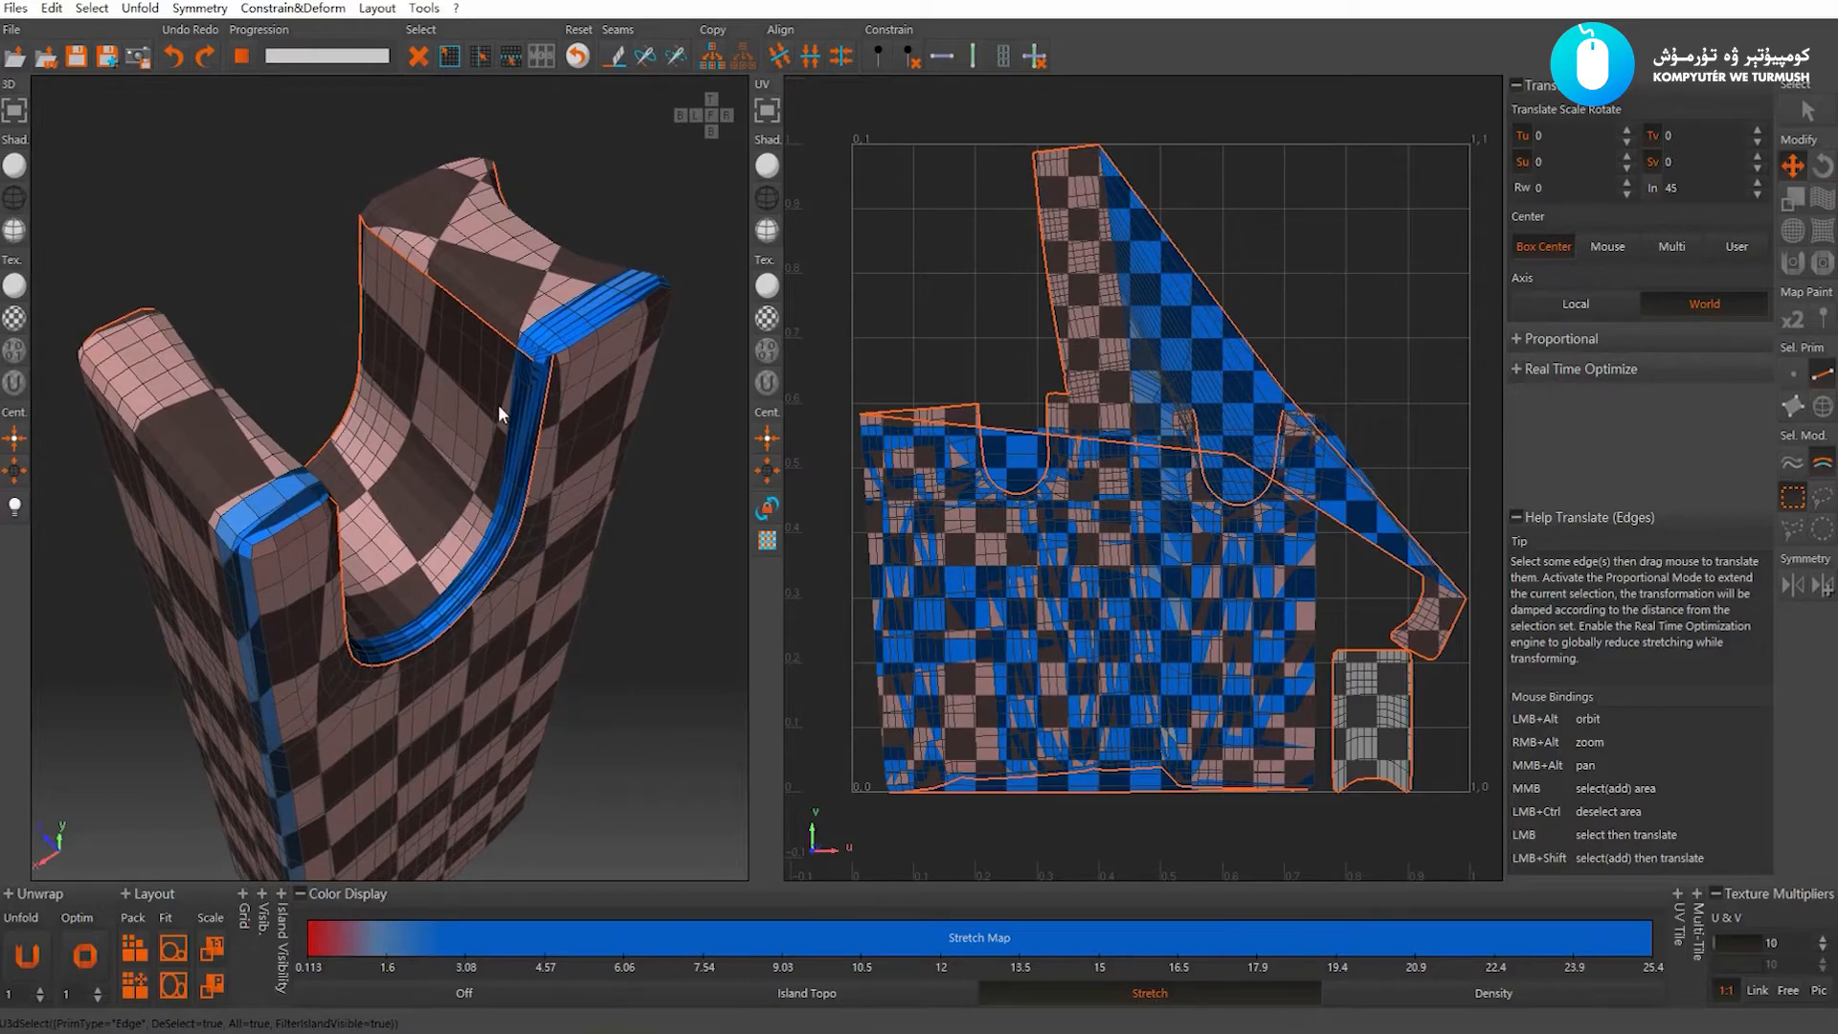
left_click(515, 346)
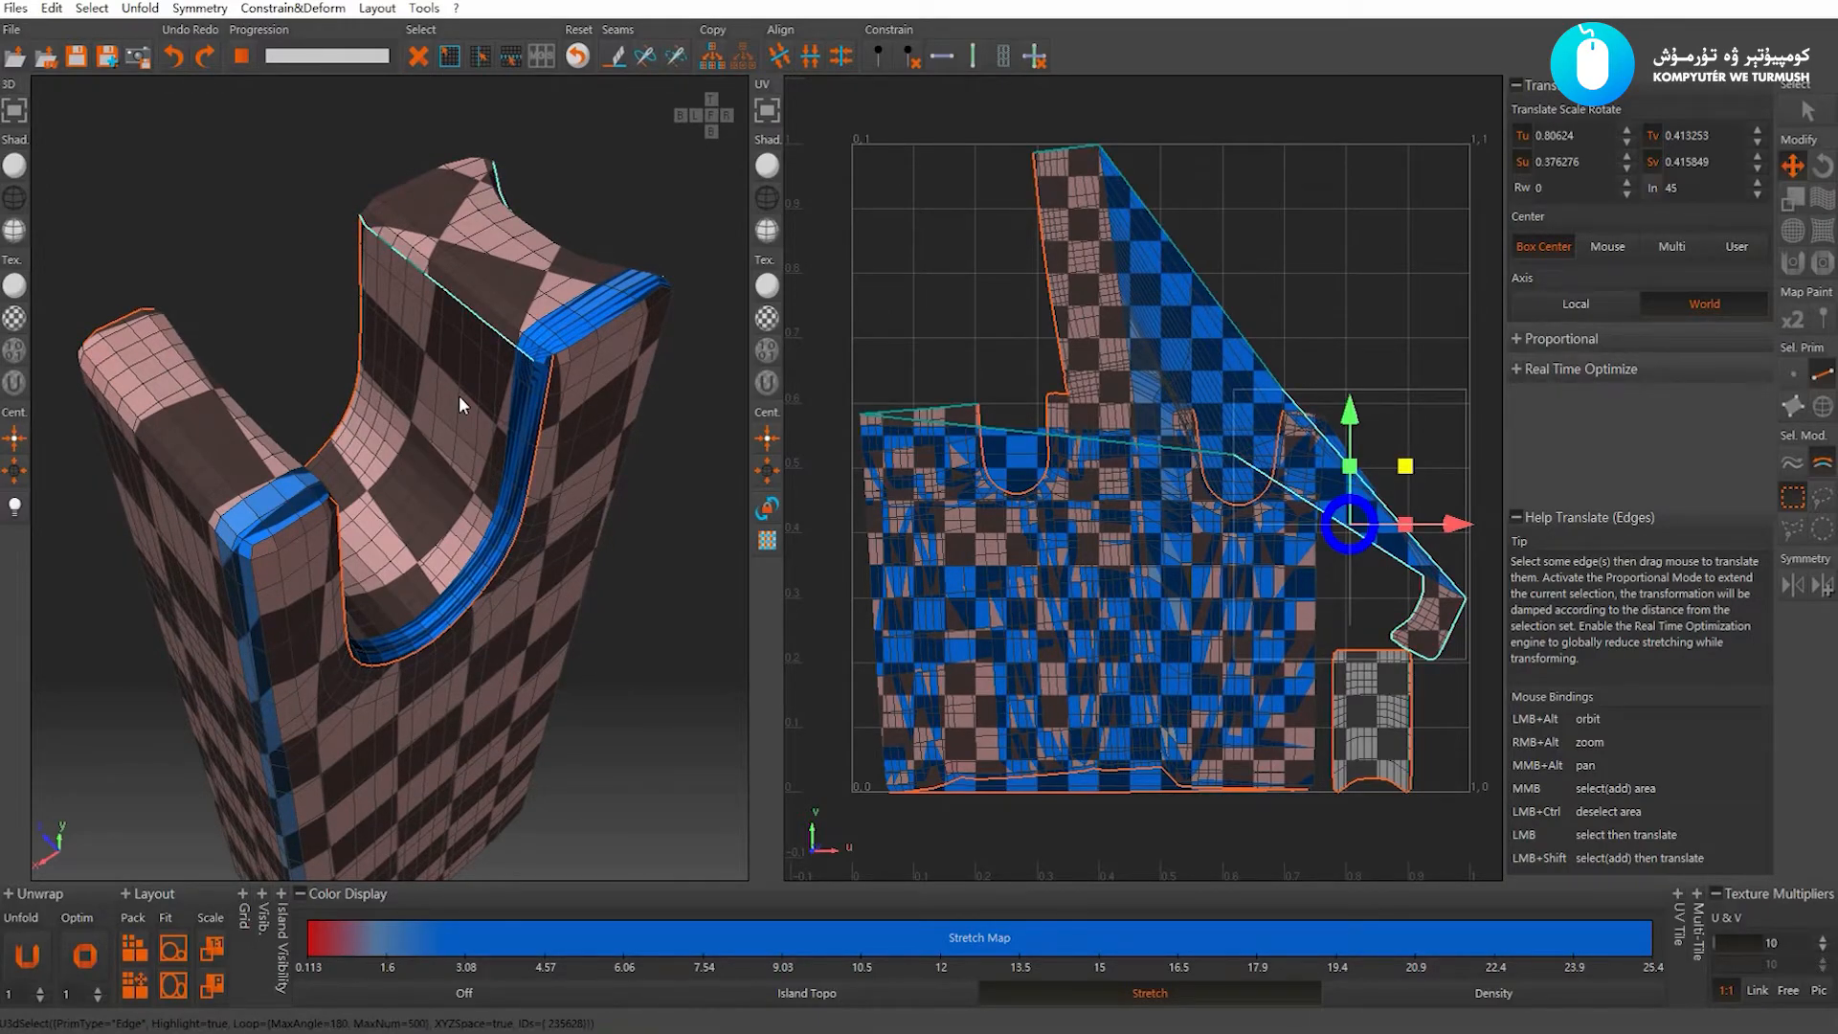
key("c")
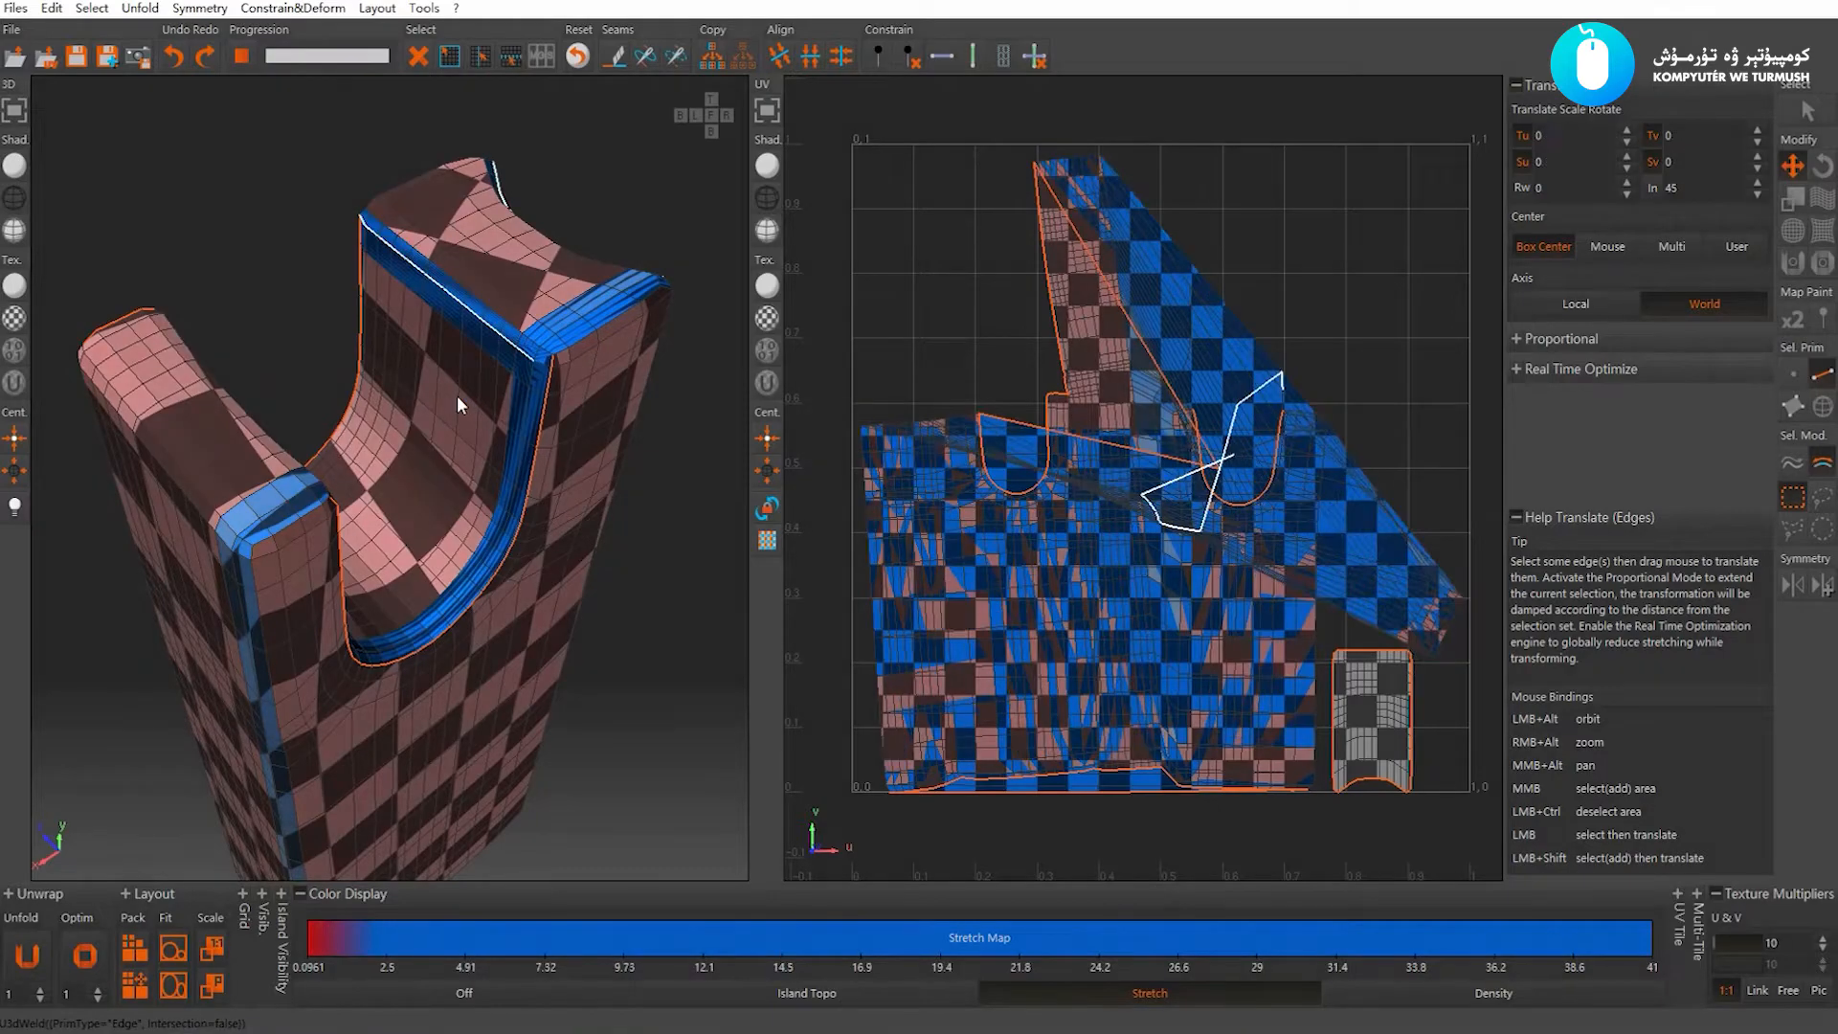
Cut a seam along the wider prong's inner edge where it meets the notch, then unfold the frog again
left_click(537, 356)
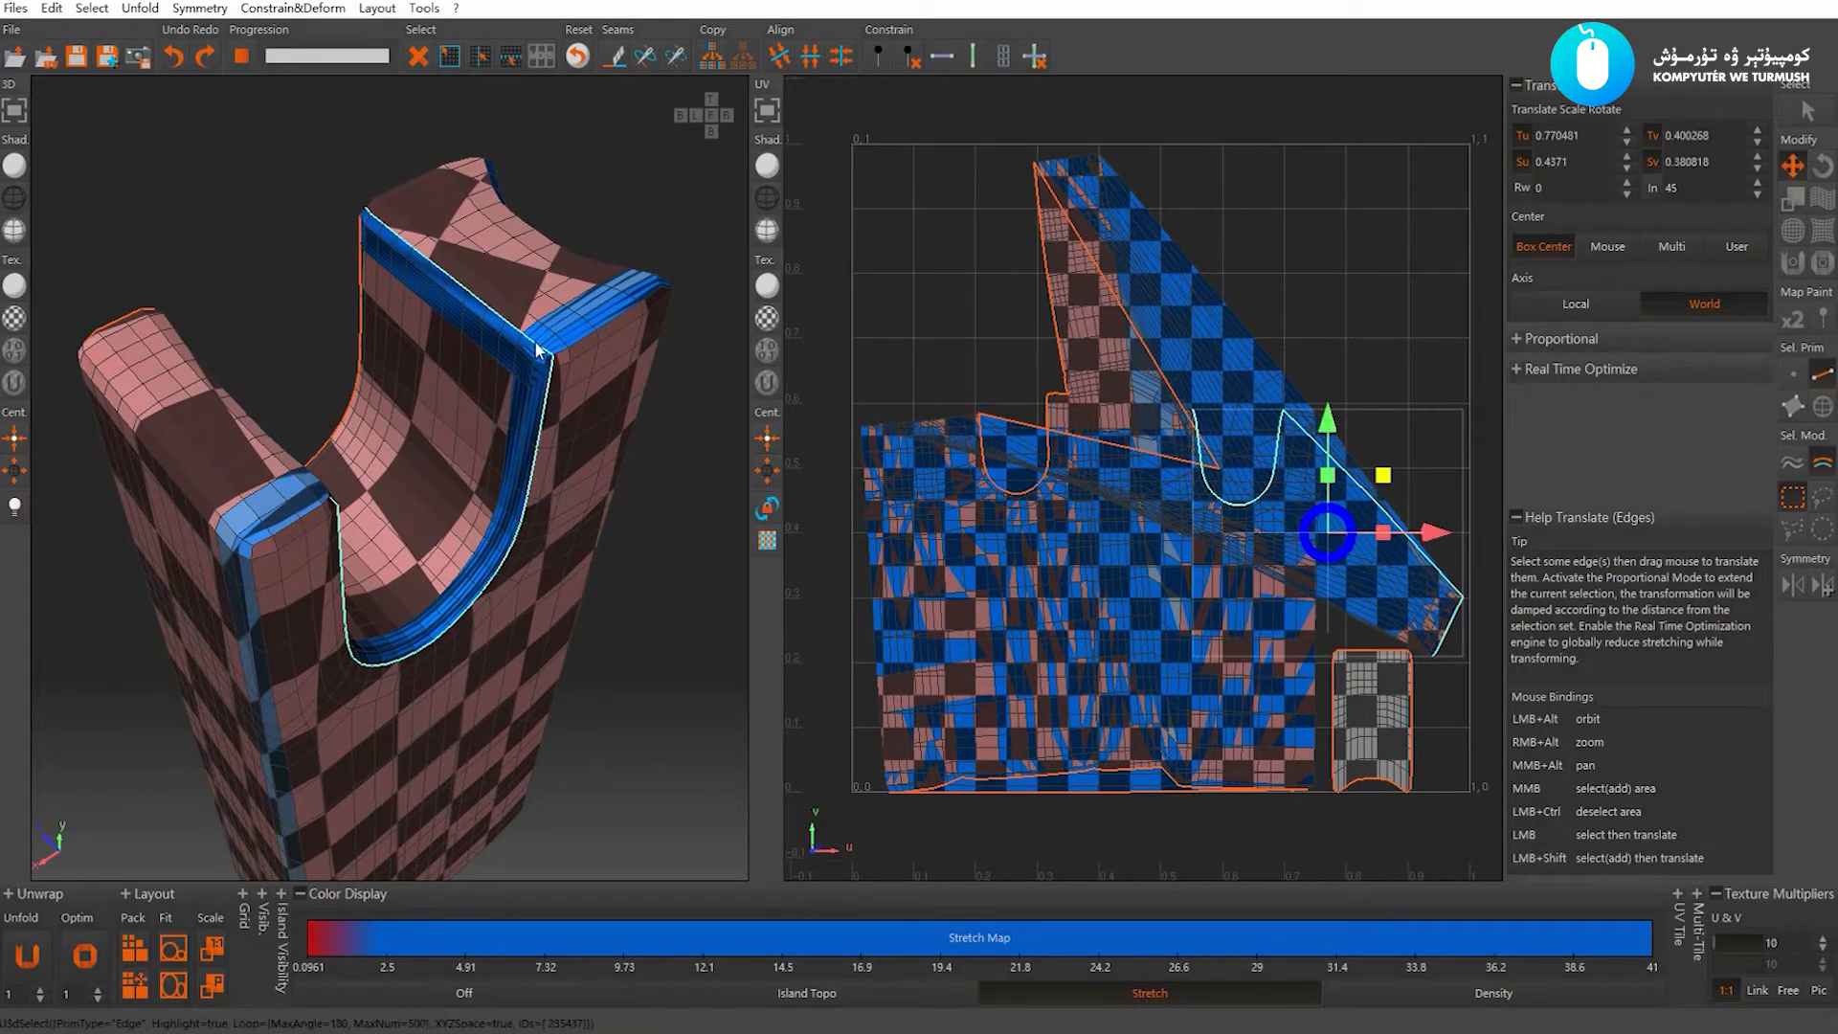
key("c")
left_click_drag(412, 433, 225, 383, "alt")
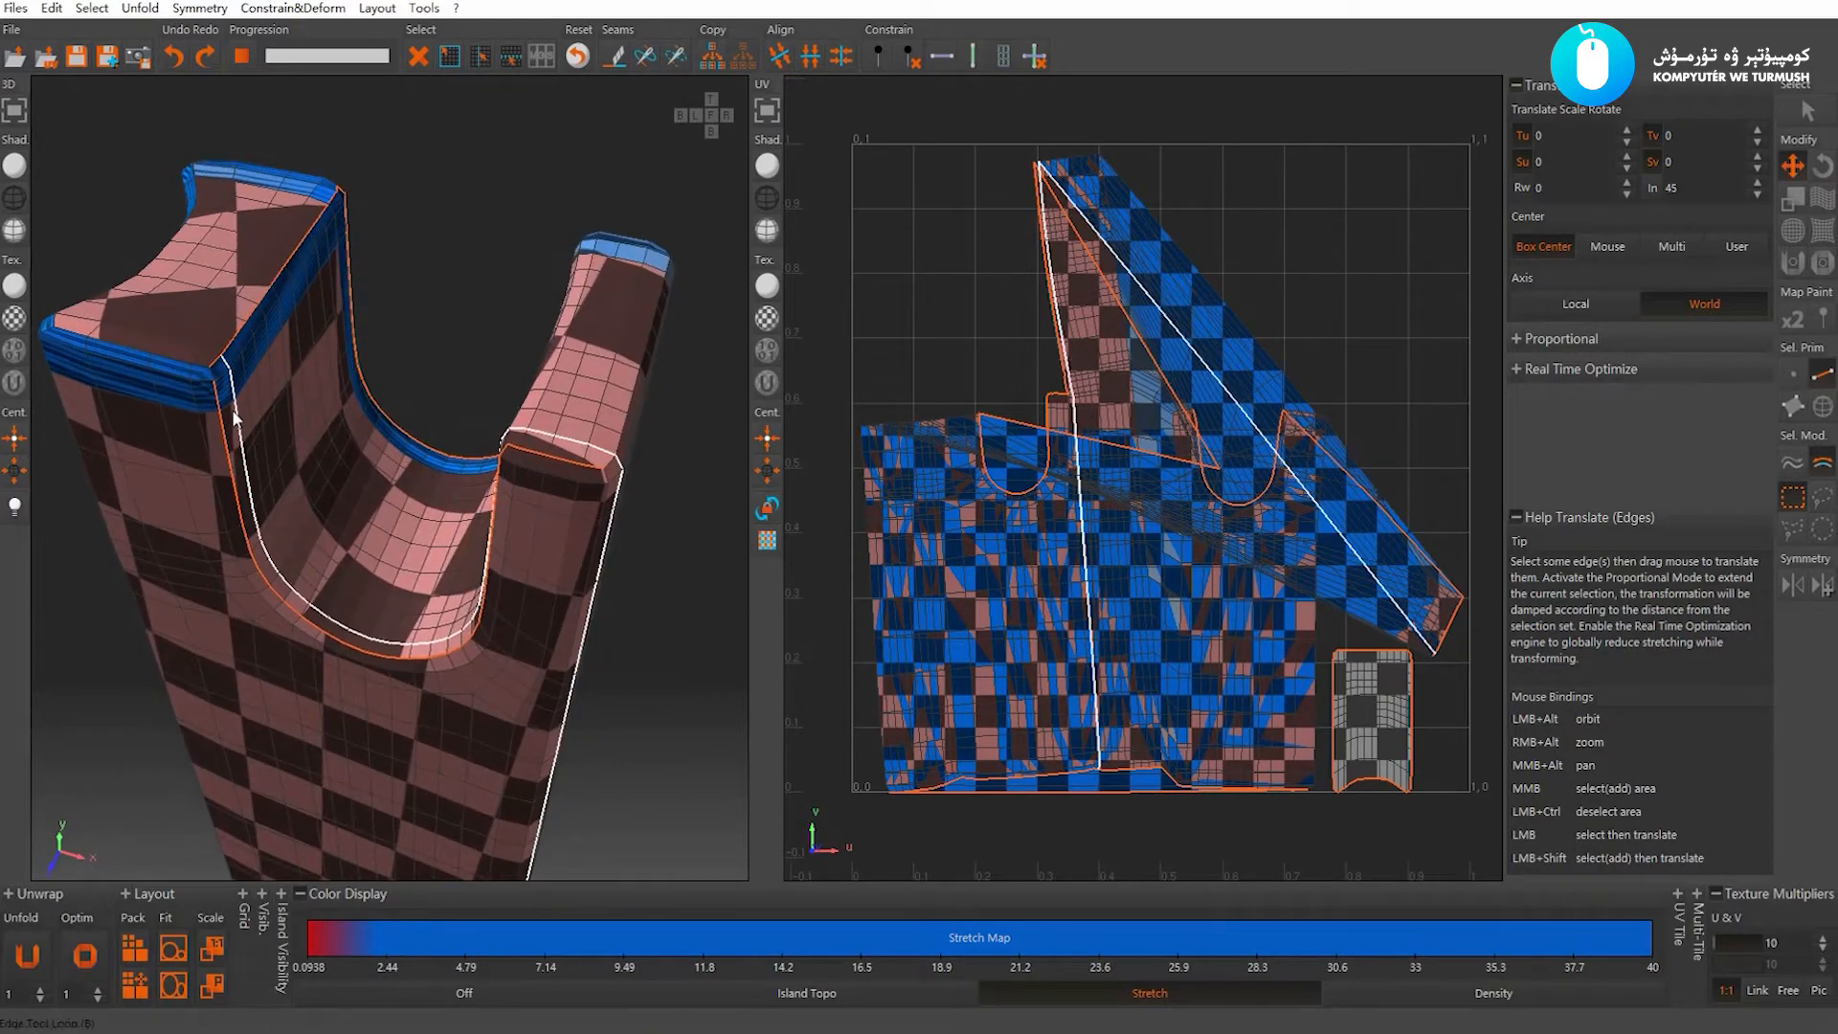
left_click(213, 378)
left_click(222, 387)
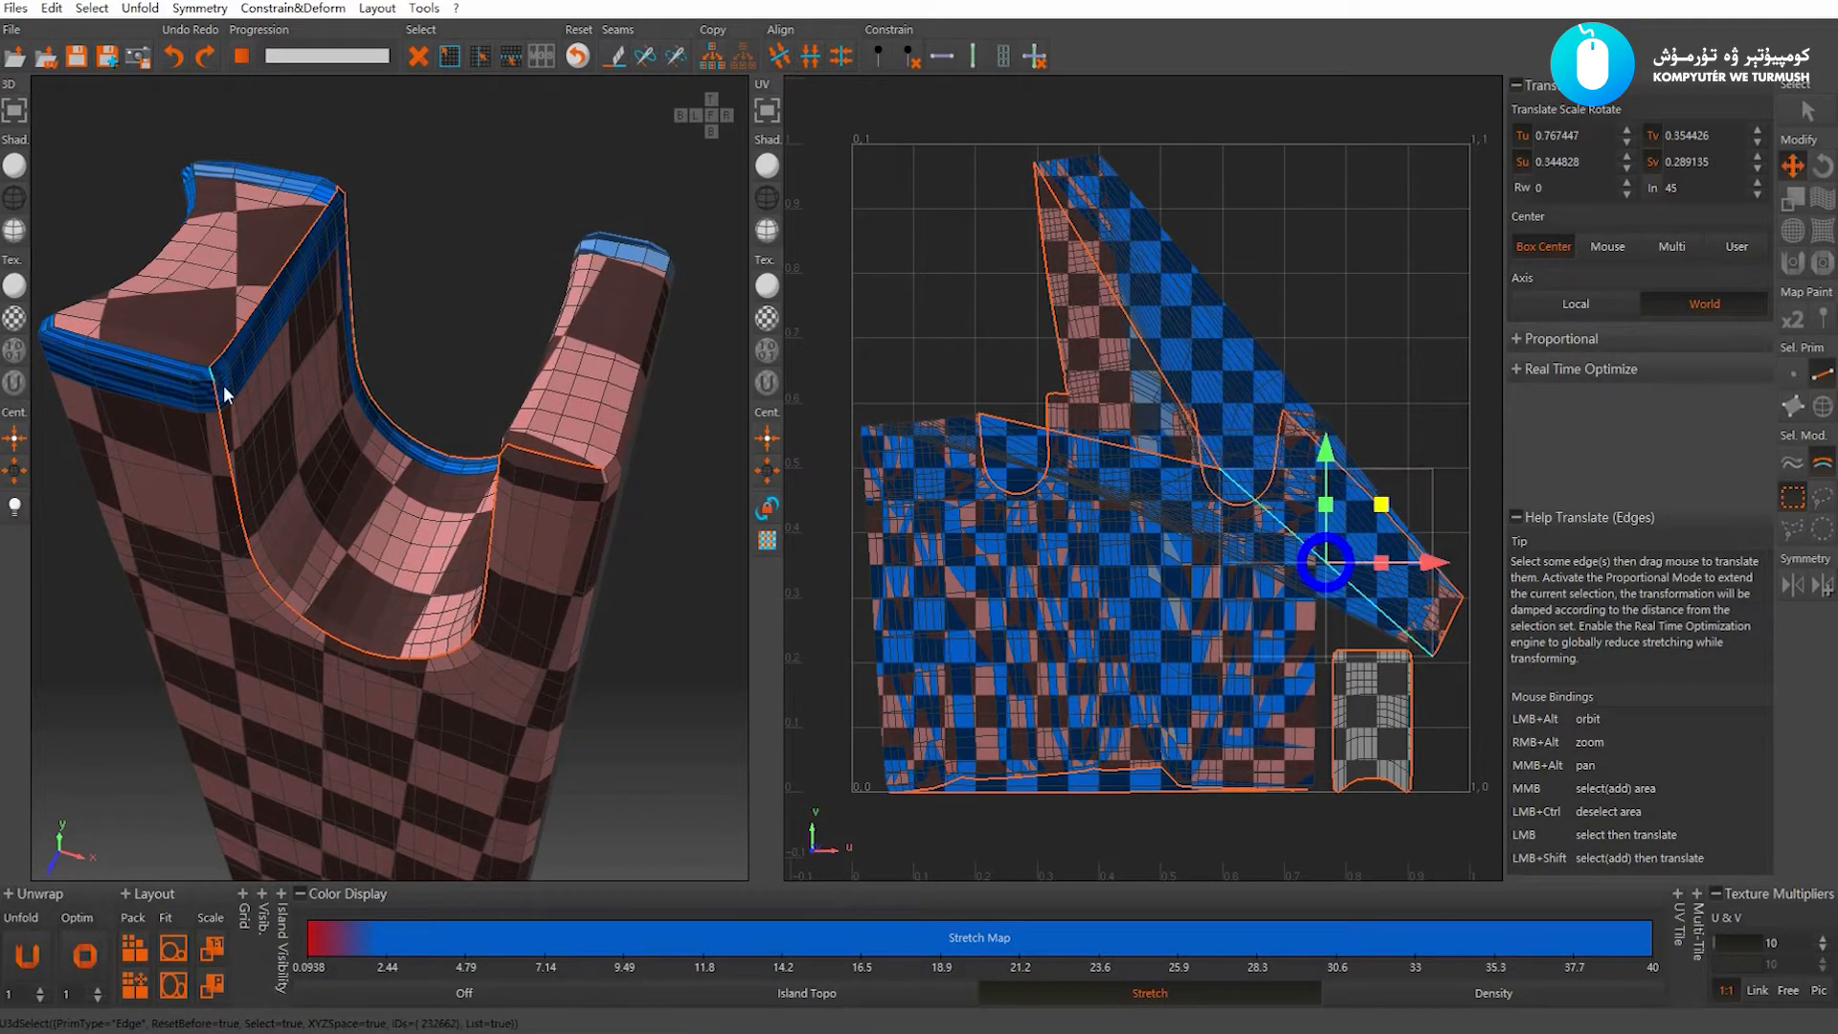
key("c")
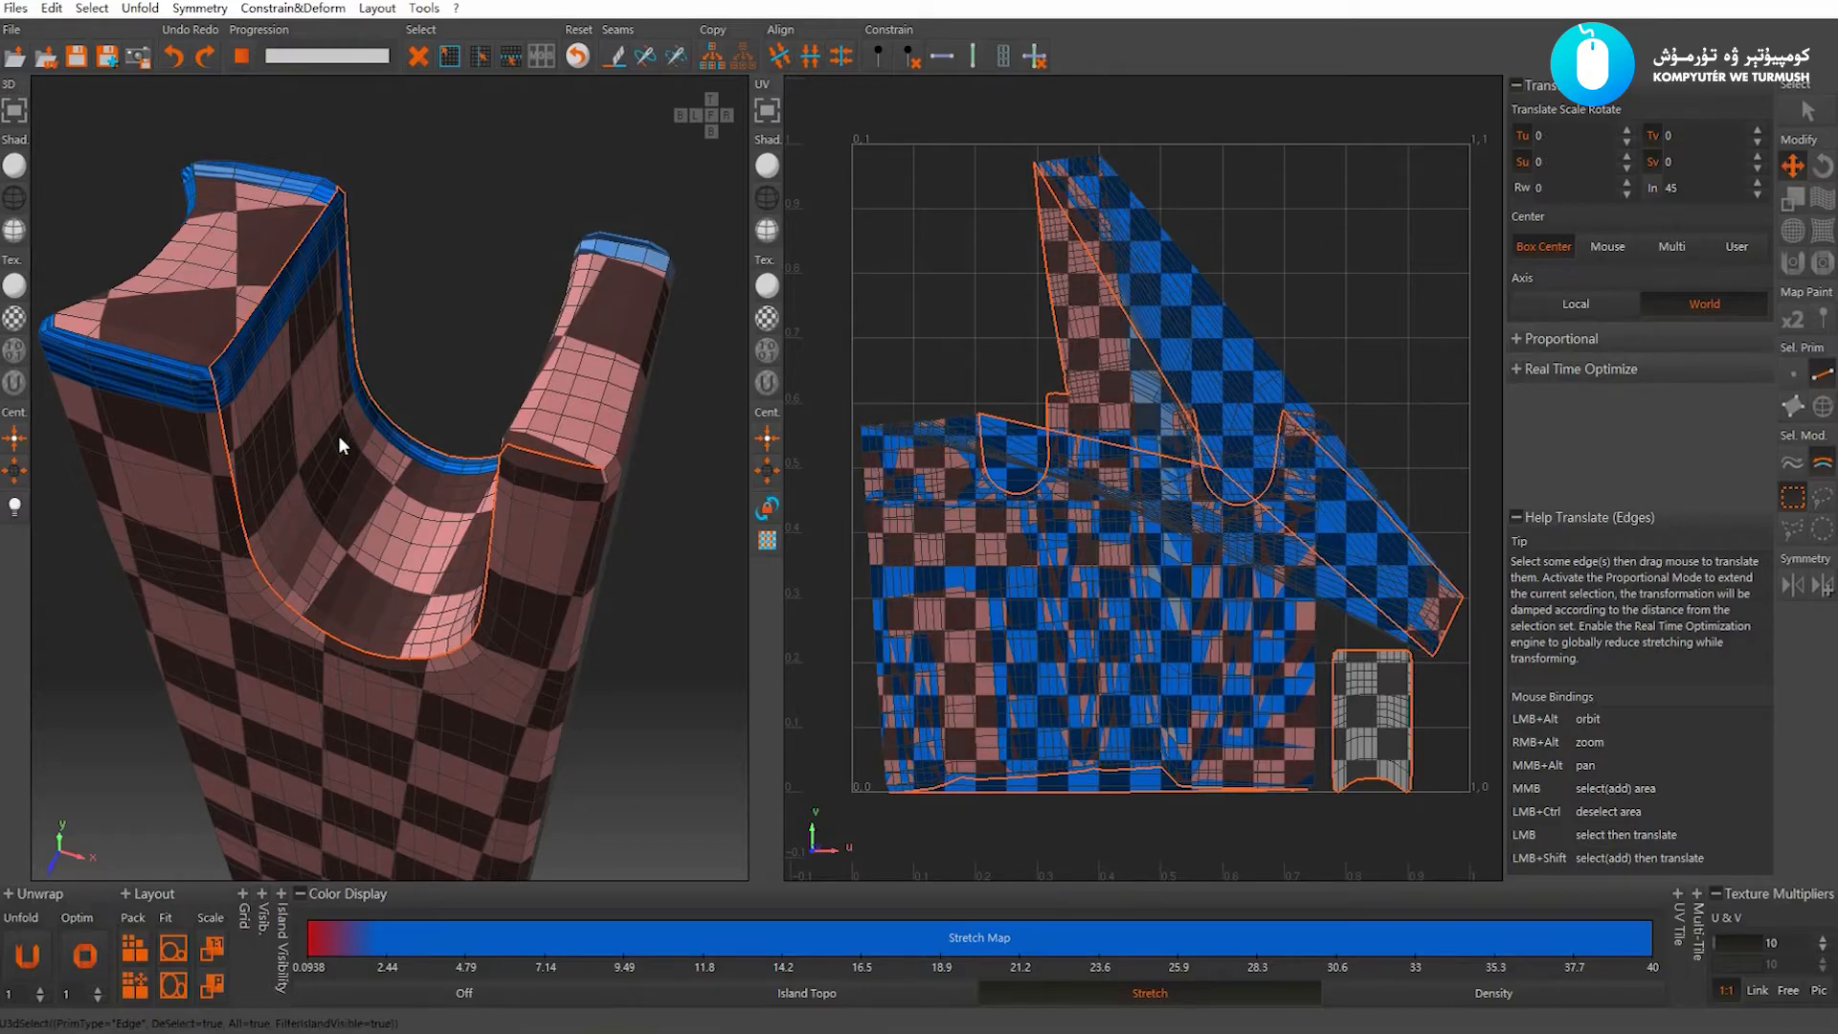
key("u")
left_click(982, 469)
Cut seams along the frog's long corner edge beside the concave face and across the adjoining prong end, then unfold it
left_click_drag(296, 572, 366, 370, "alt")
left_click(369, 599)
left_click_drag(454, 462, 387, 409, "alt")
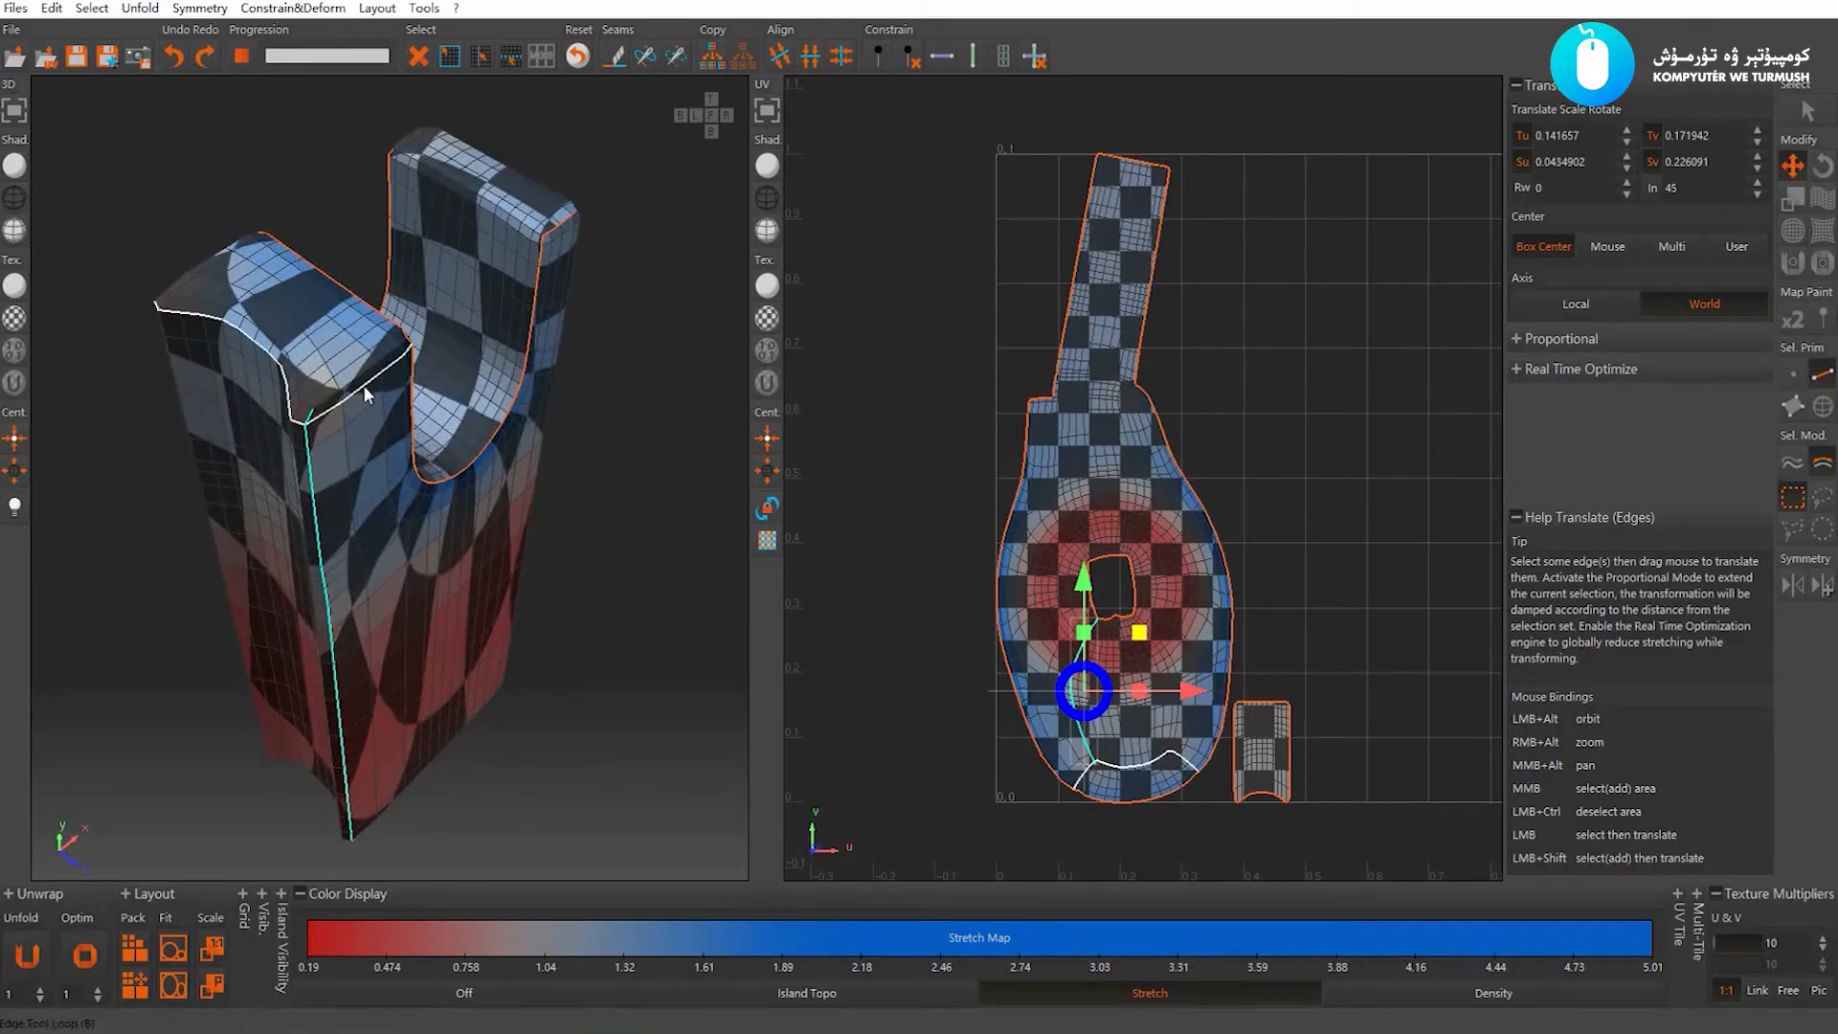
left_click(360, 380, "shift")
key("c")
key("u")
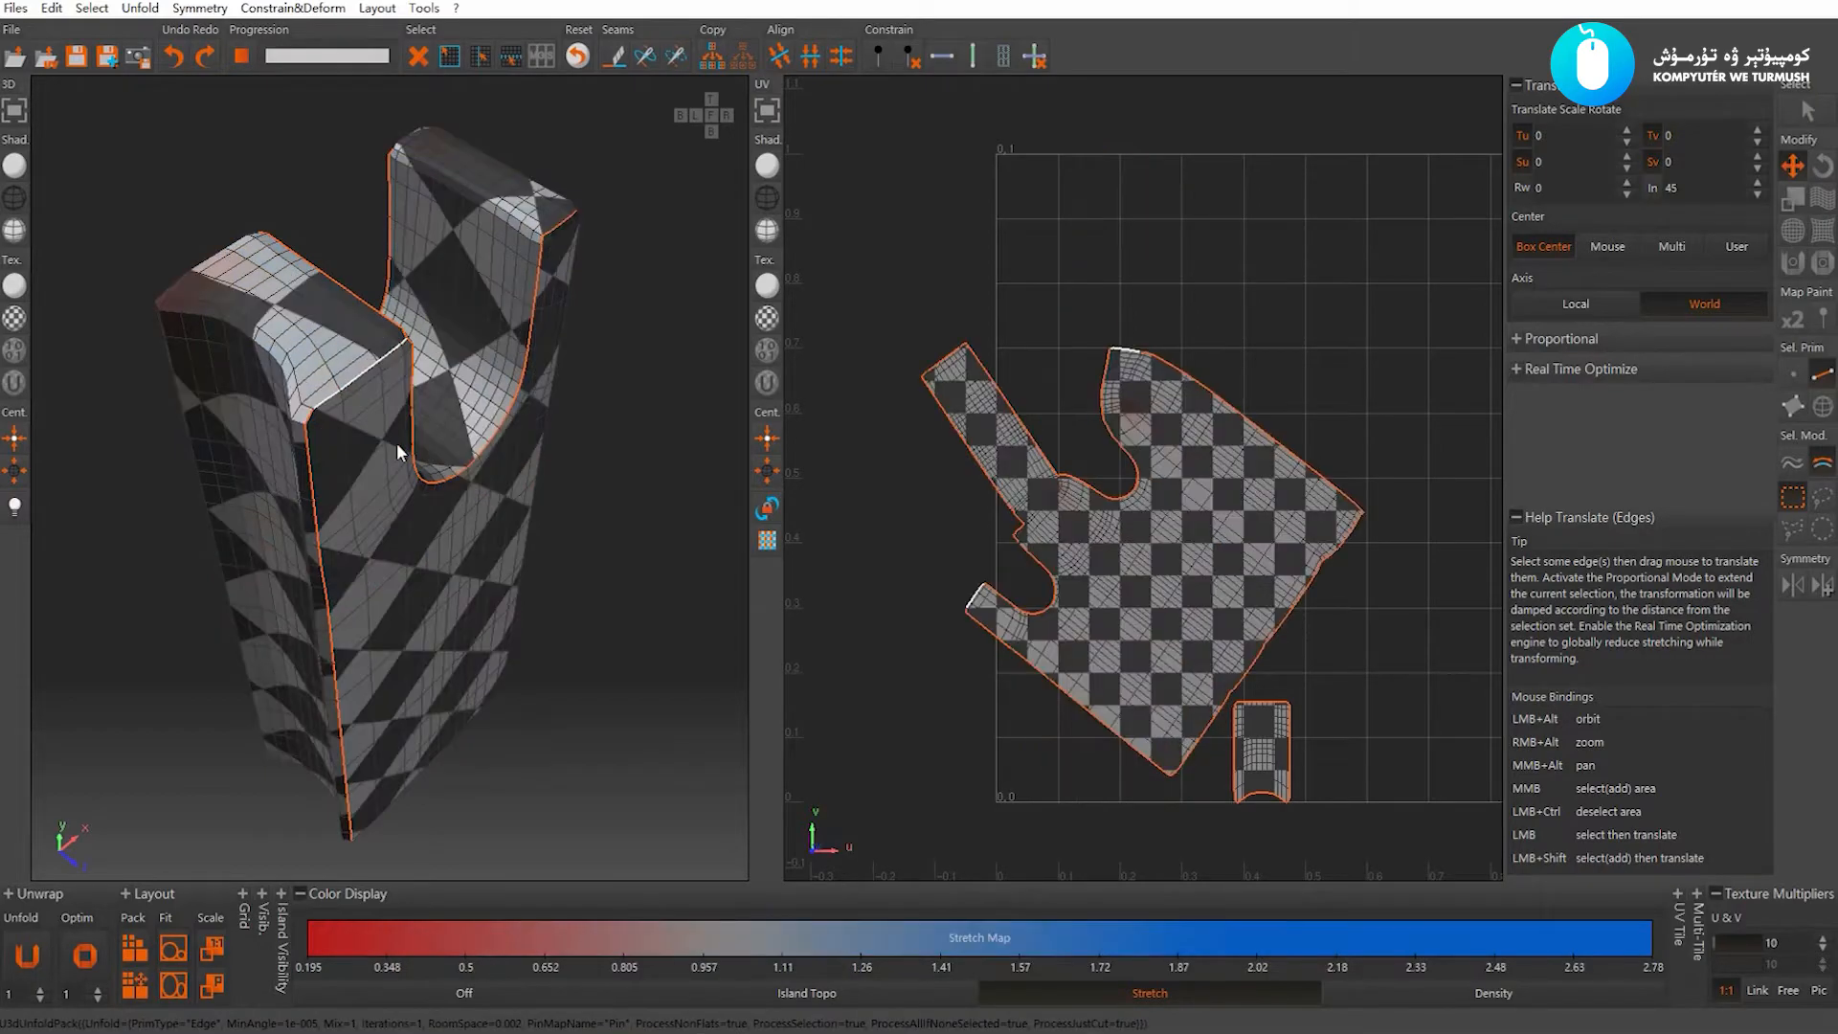
scroll(1152, 498, "up", 5)
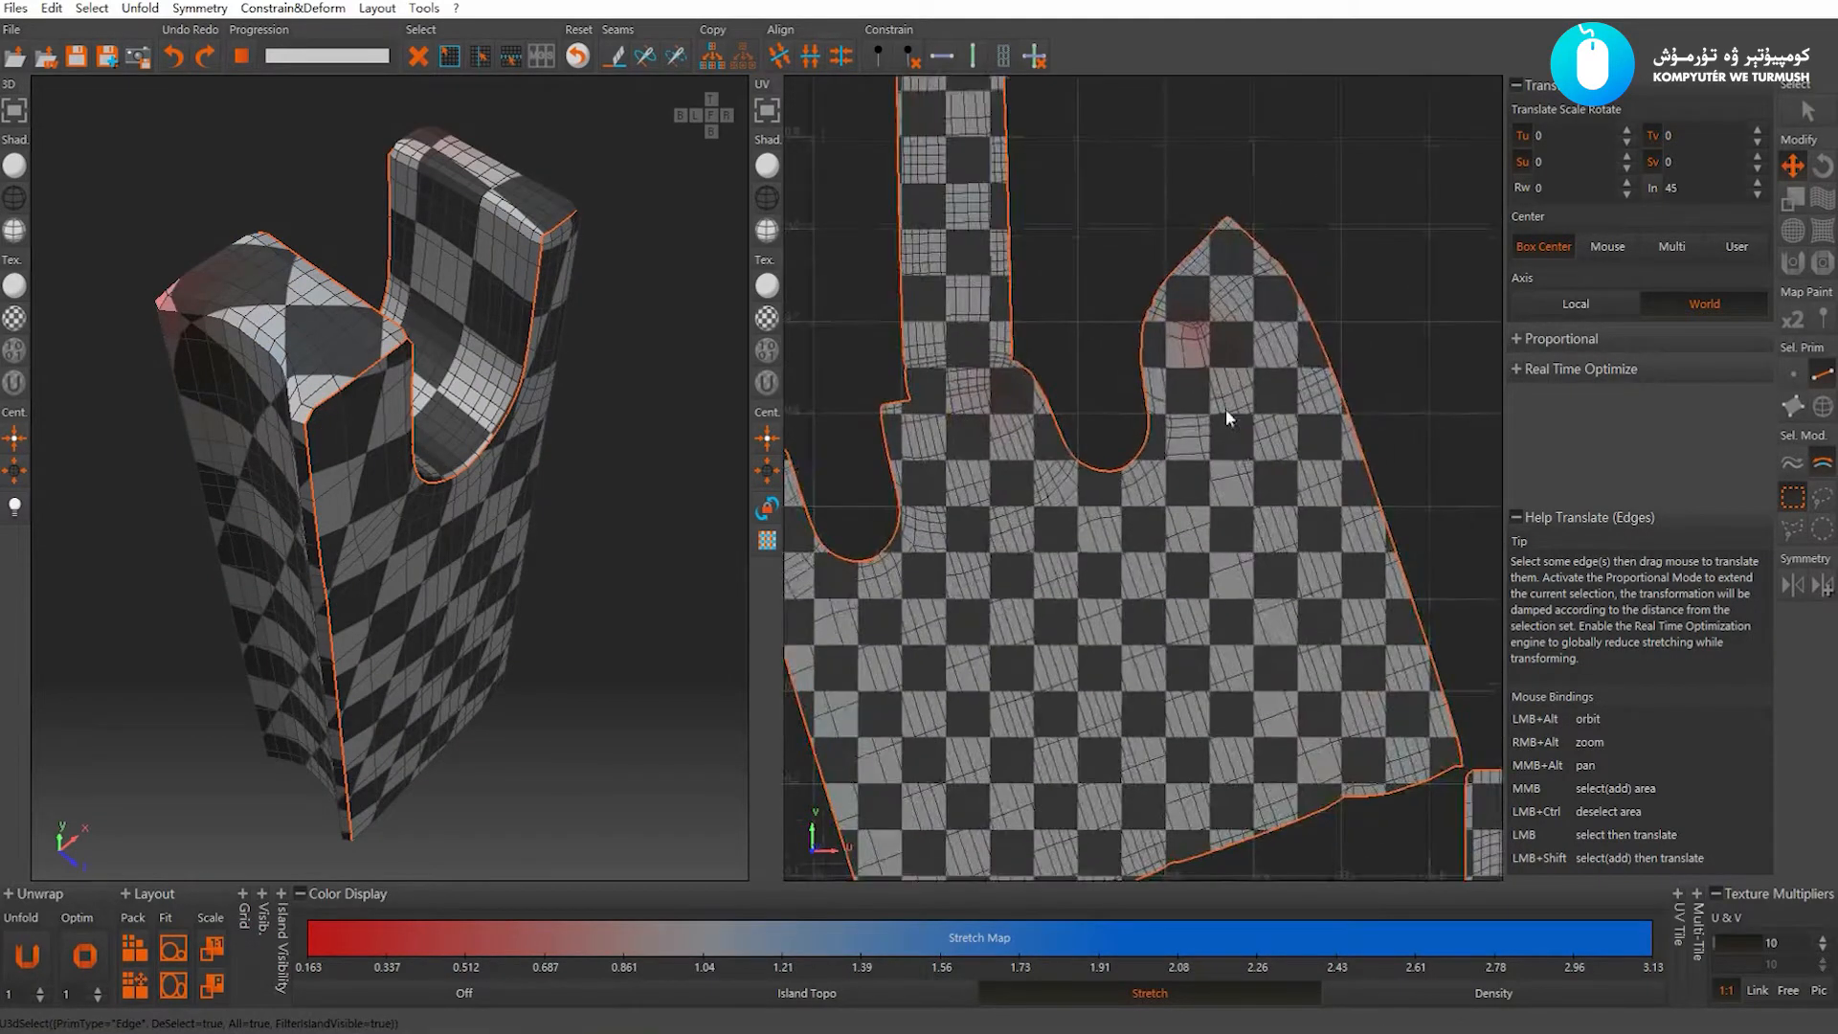
Cut a seam along the edge loop across the wider prong's end at its stretched corner, then unfold the frog
left_click_drag(370, 389, 422, 410, "alt")
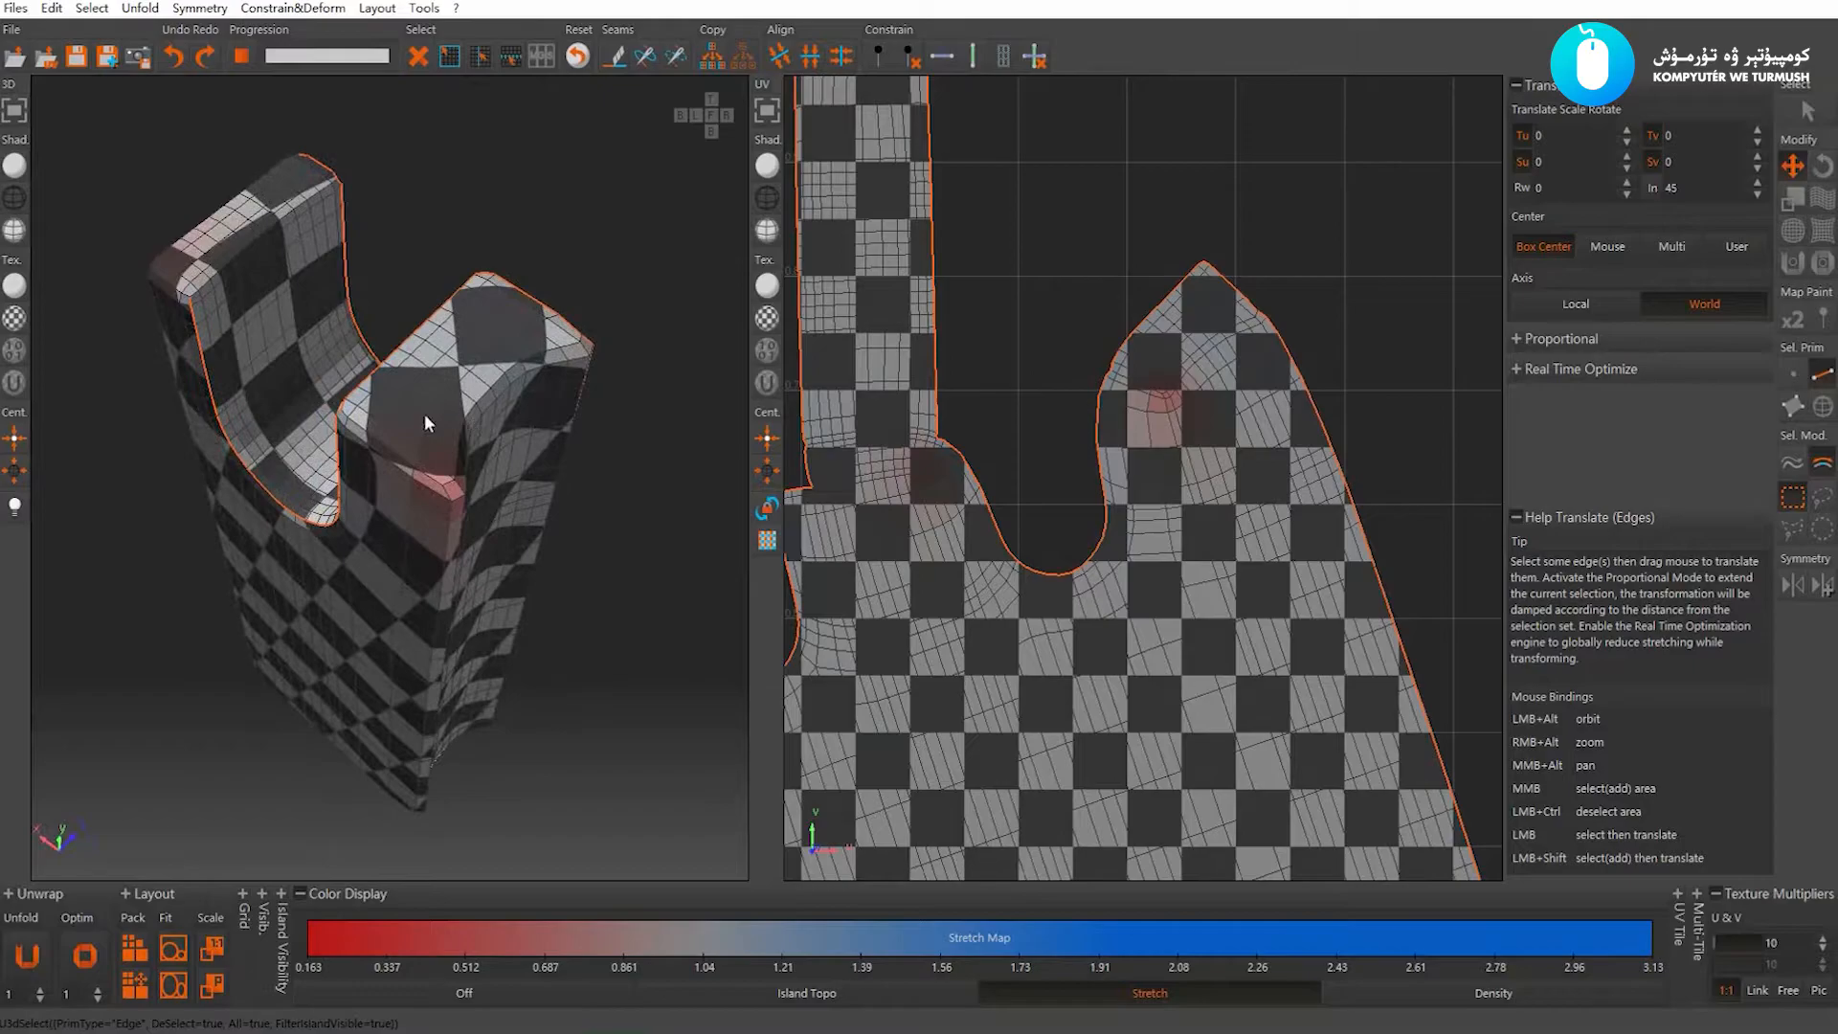
scroll(477, 480, "up", 3)
left_click(447, 476)
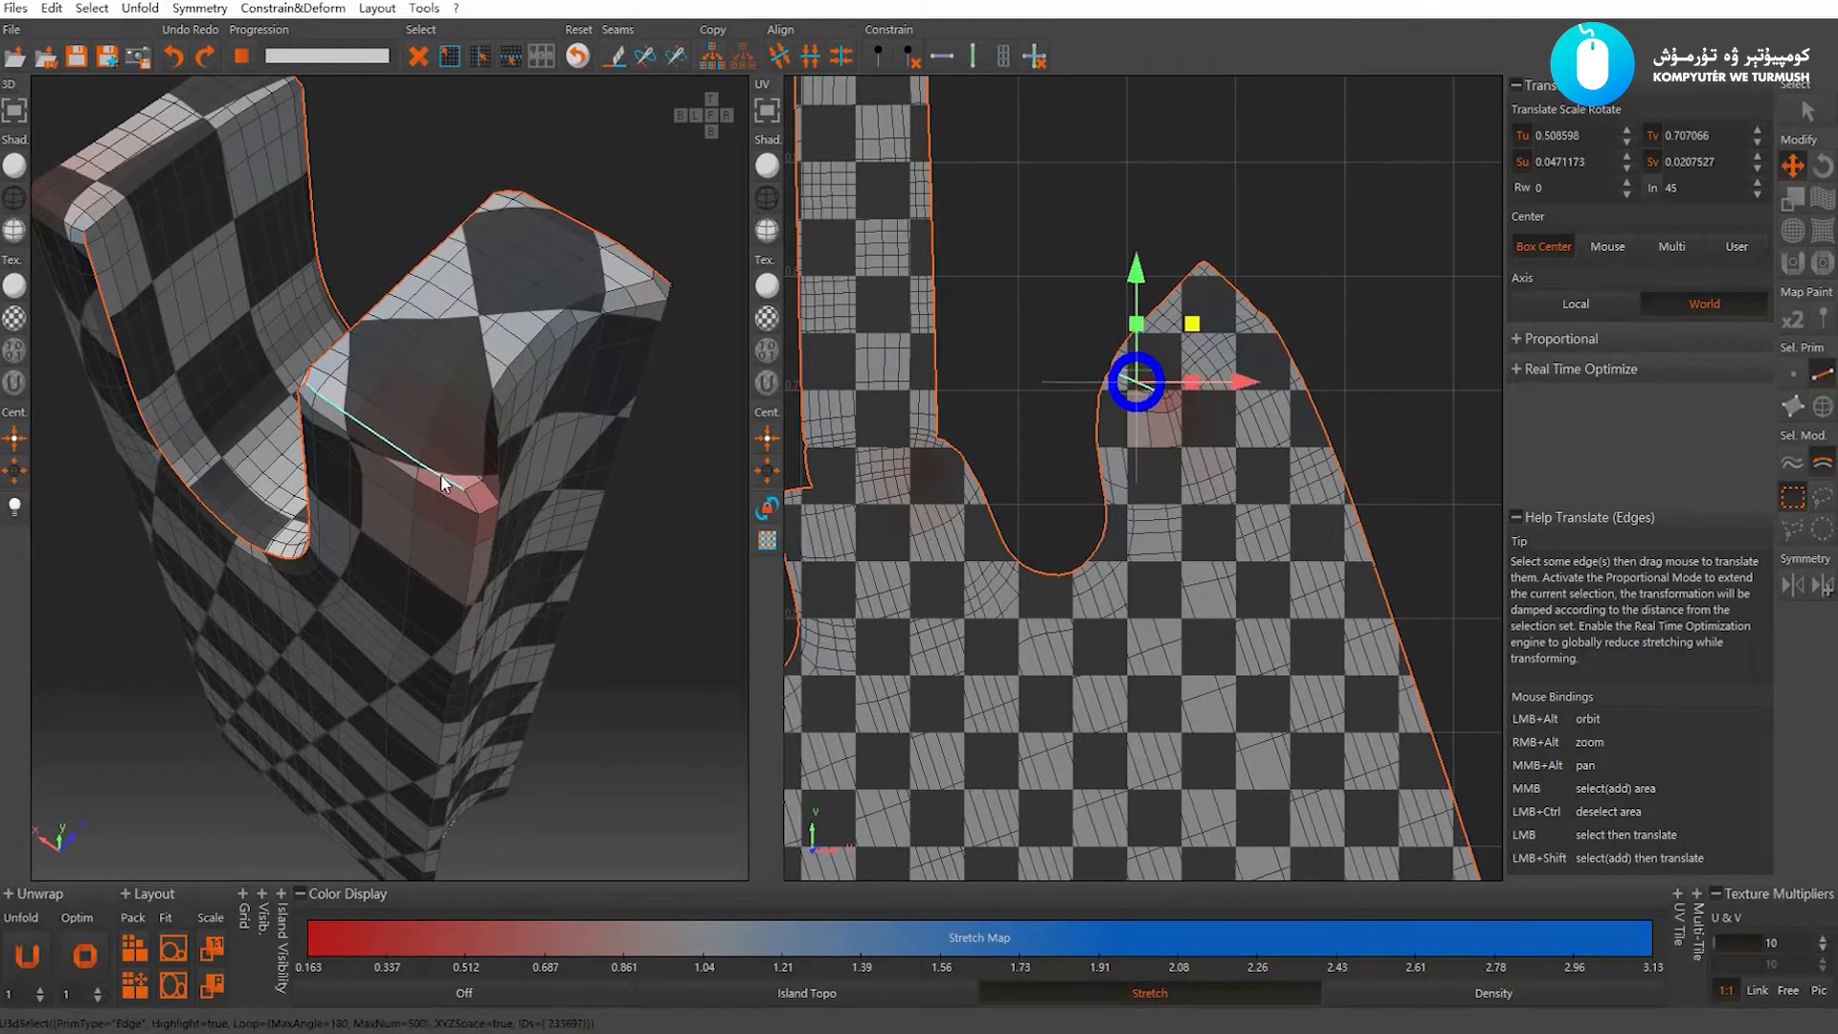
key("c")
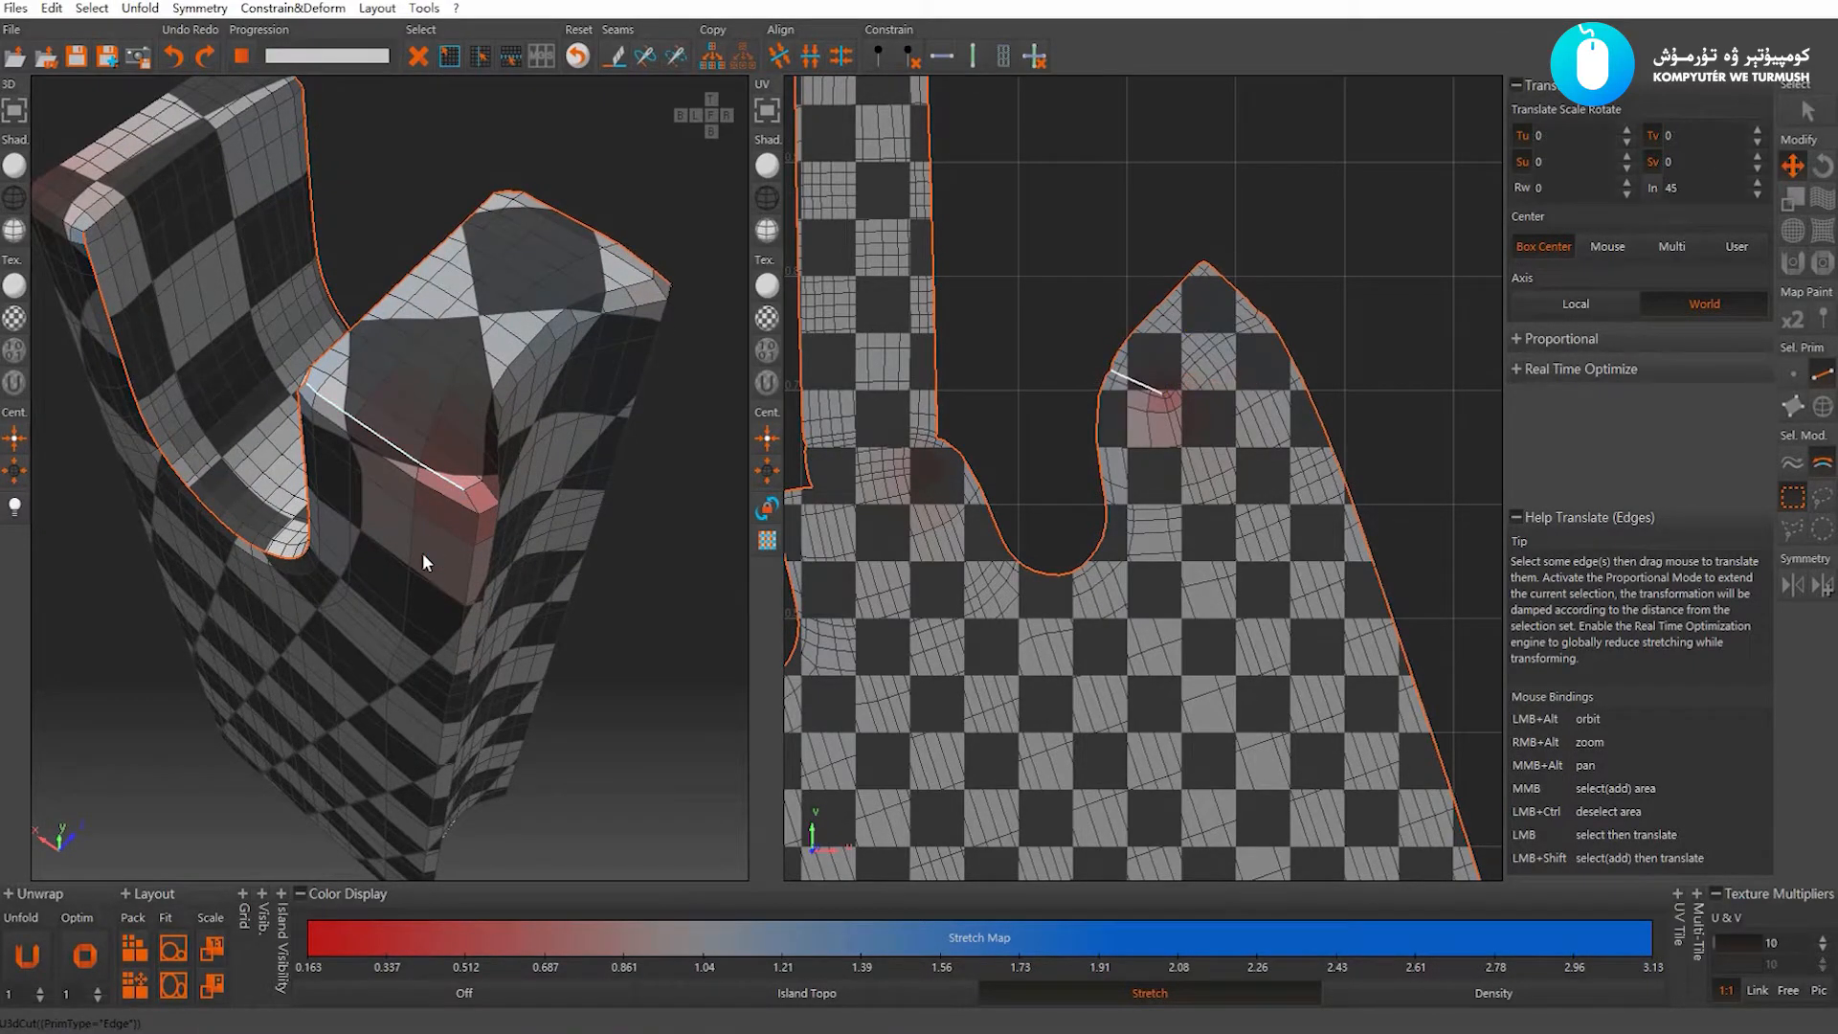
key("u")
key("p")
left_click(498, 590)
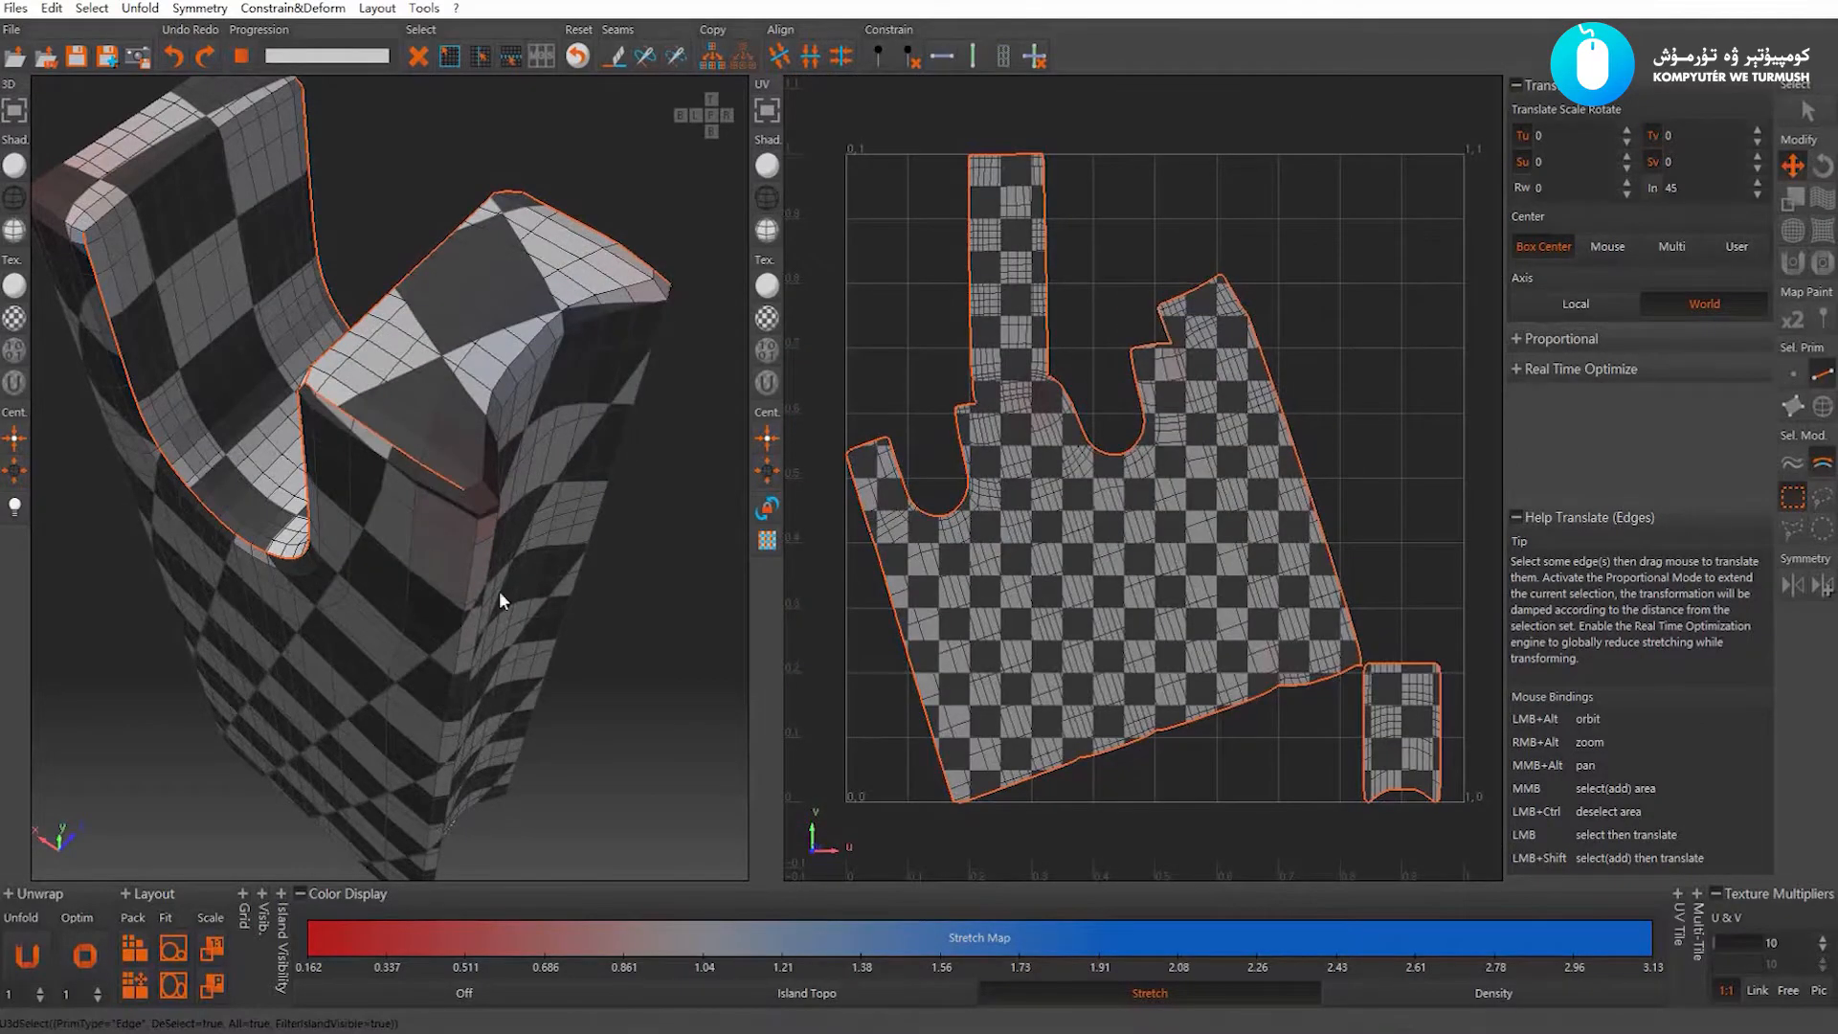
scroll(1040, 523, "down", 2)
middle_click_drag(1093, 487, 1095, 477, "alt")
scroll(1095, 477, "up", 3)
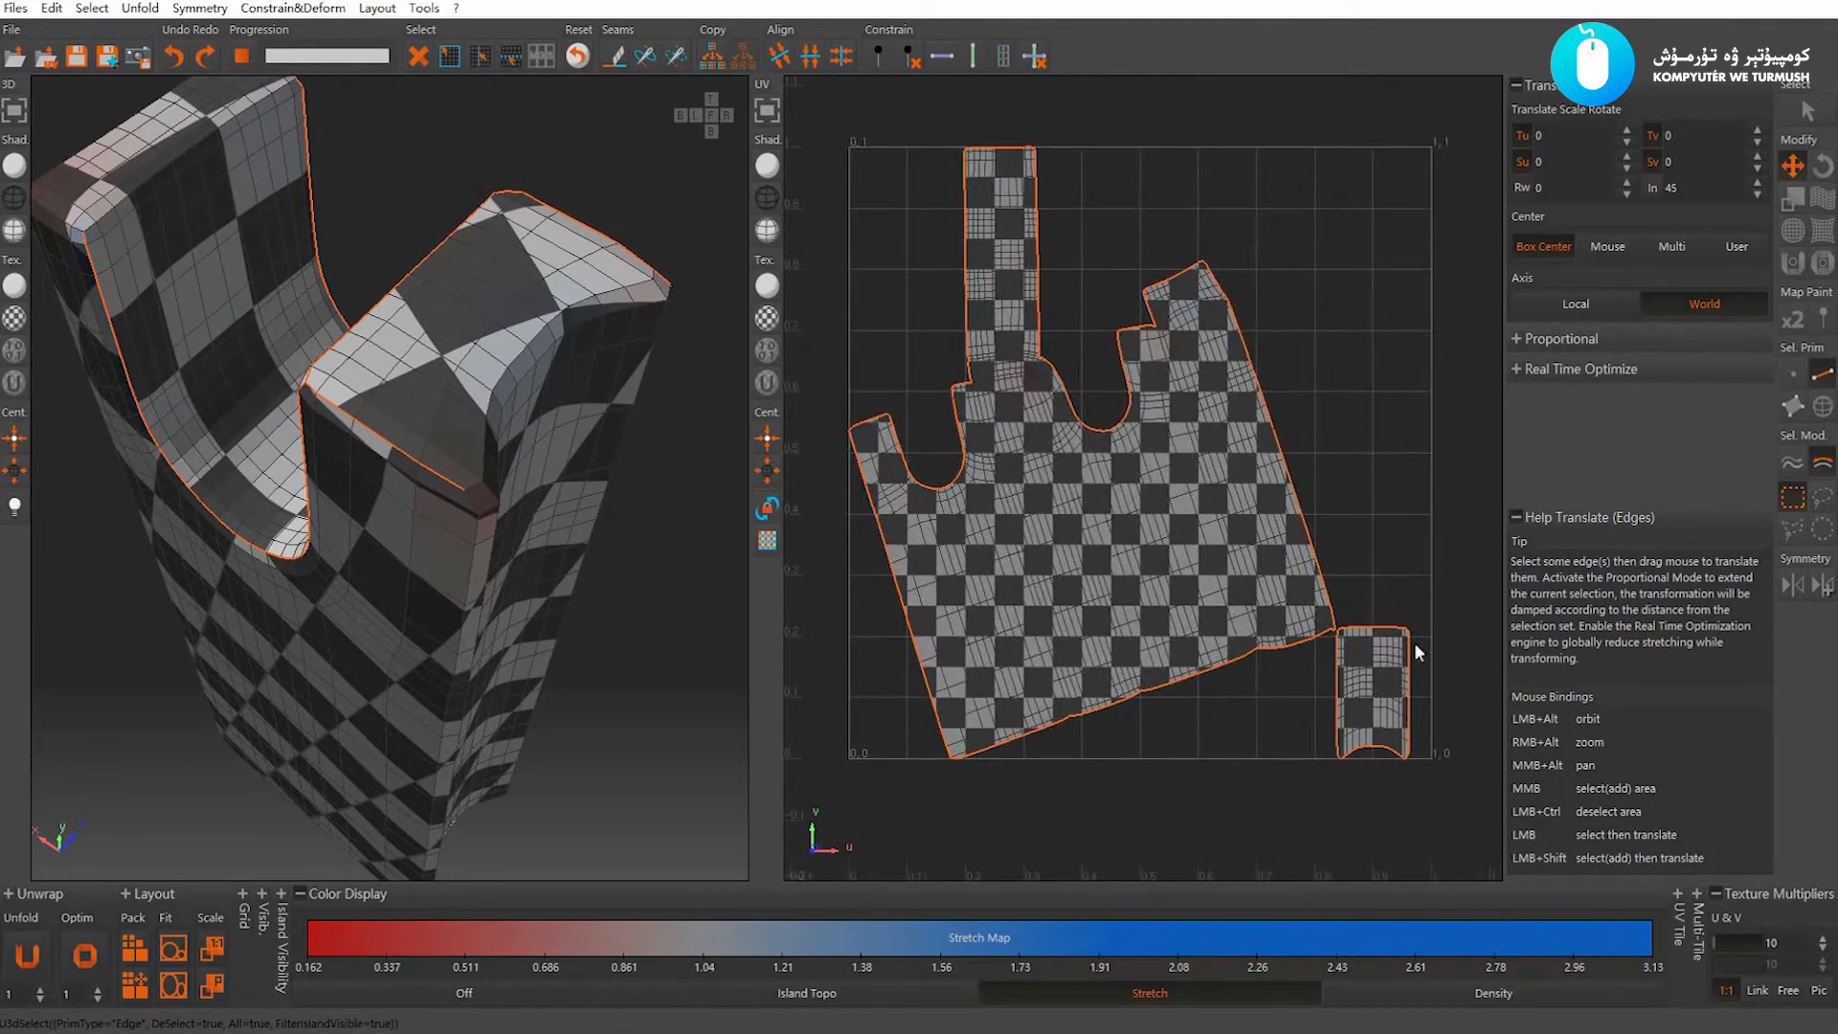
scroll(1373, 604, "down", 1)
Weld the long seam joining the frog's bottom end face to its side, then unfold the frog
left_click_drag(538, 553, 395, 449, "alt")
left_click_drag(569, 520, 587, 487, "alt")
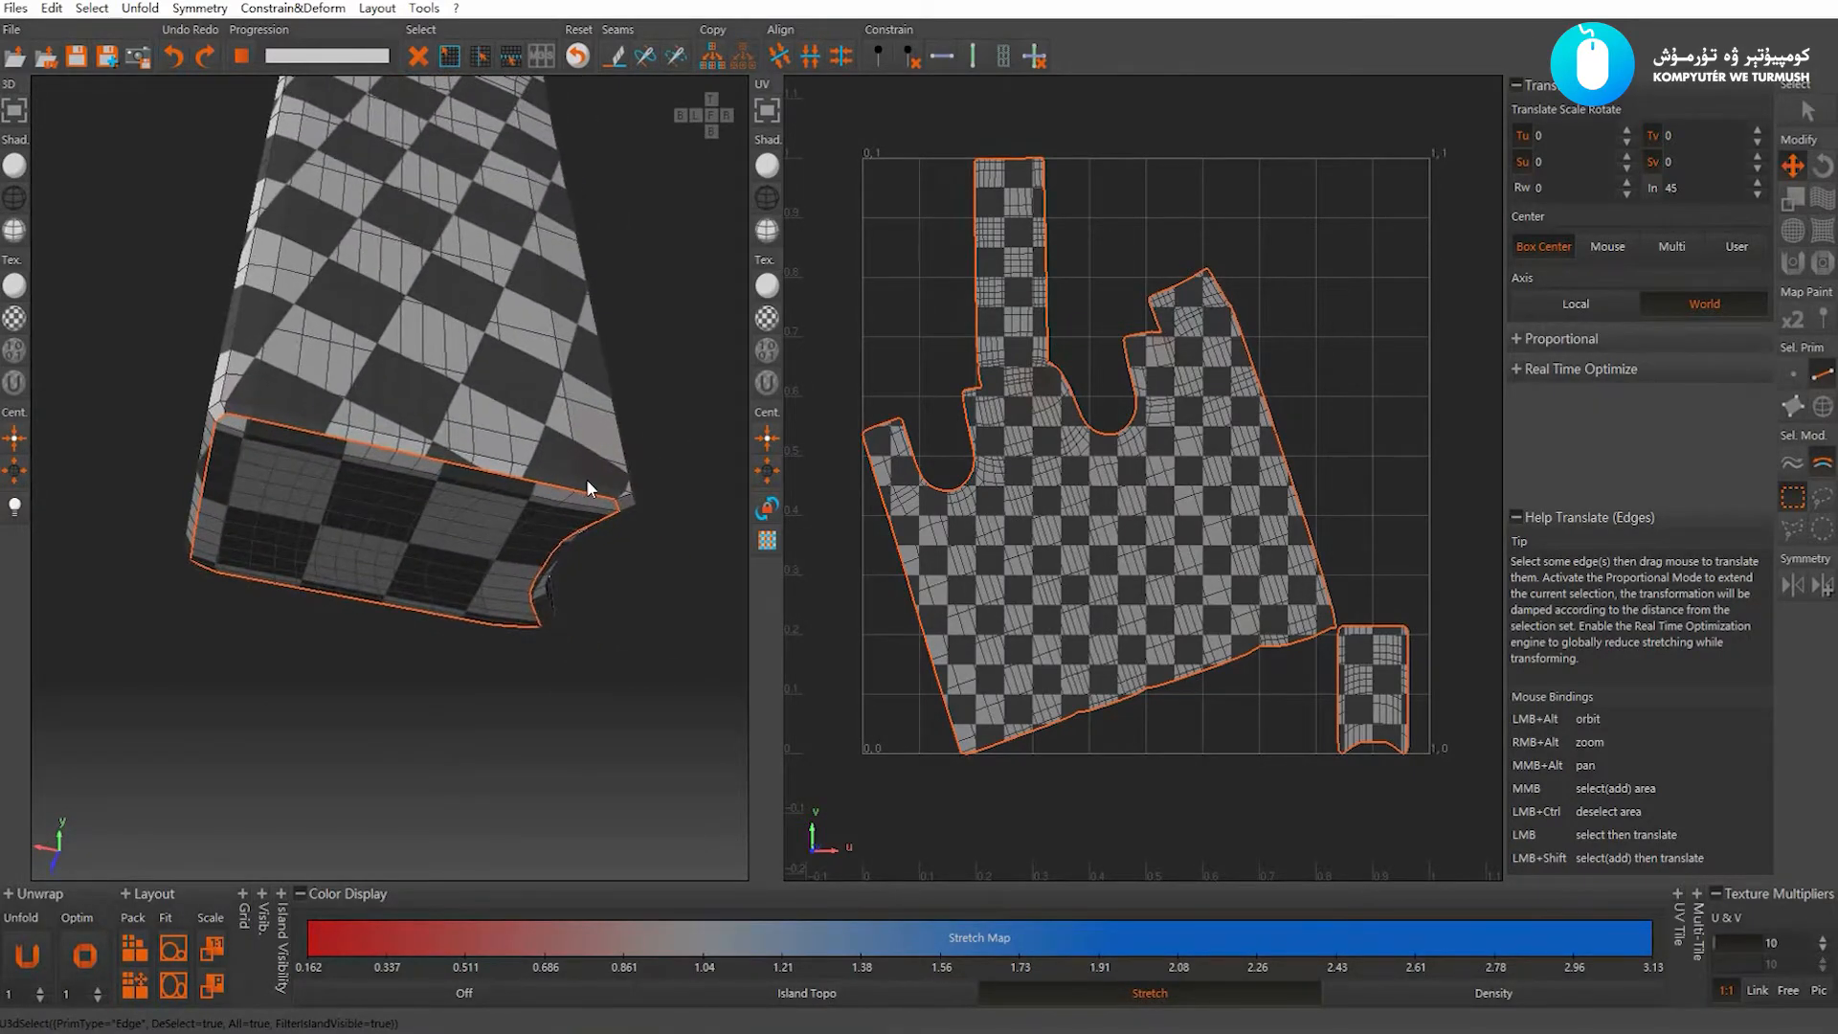
left_click(603, 502)
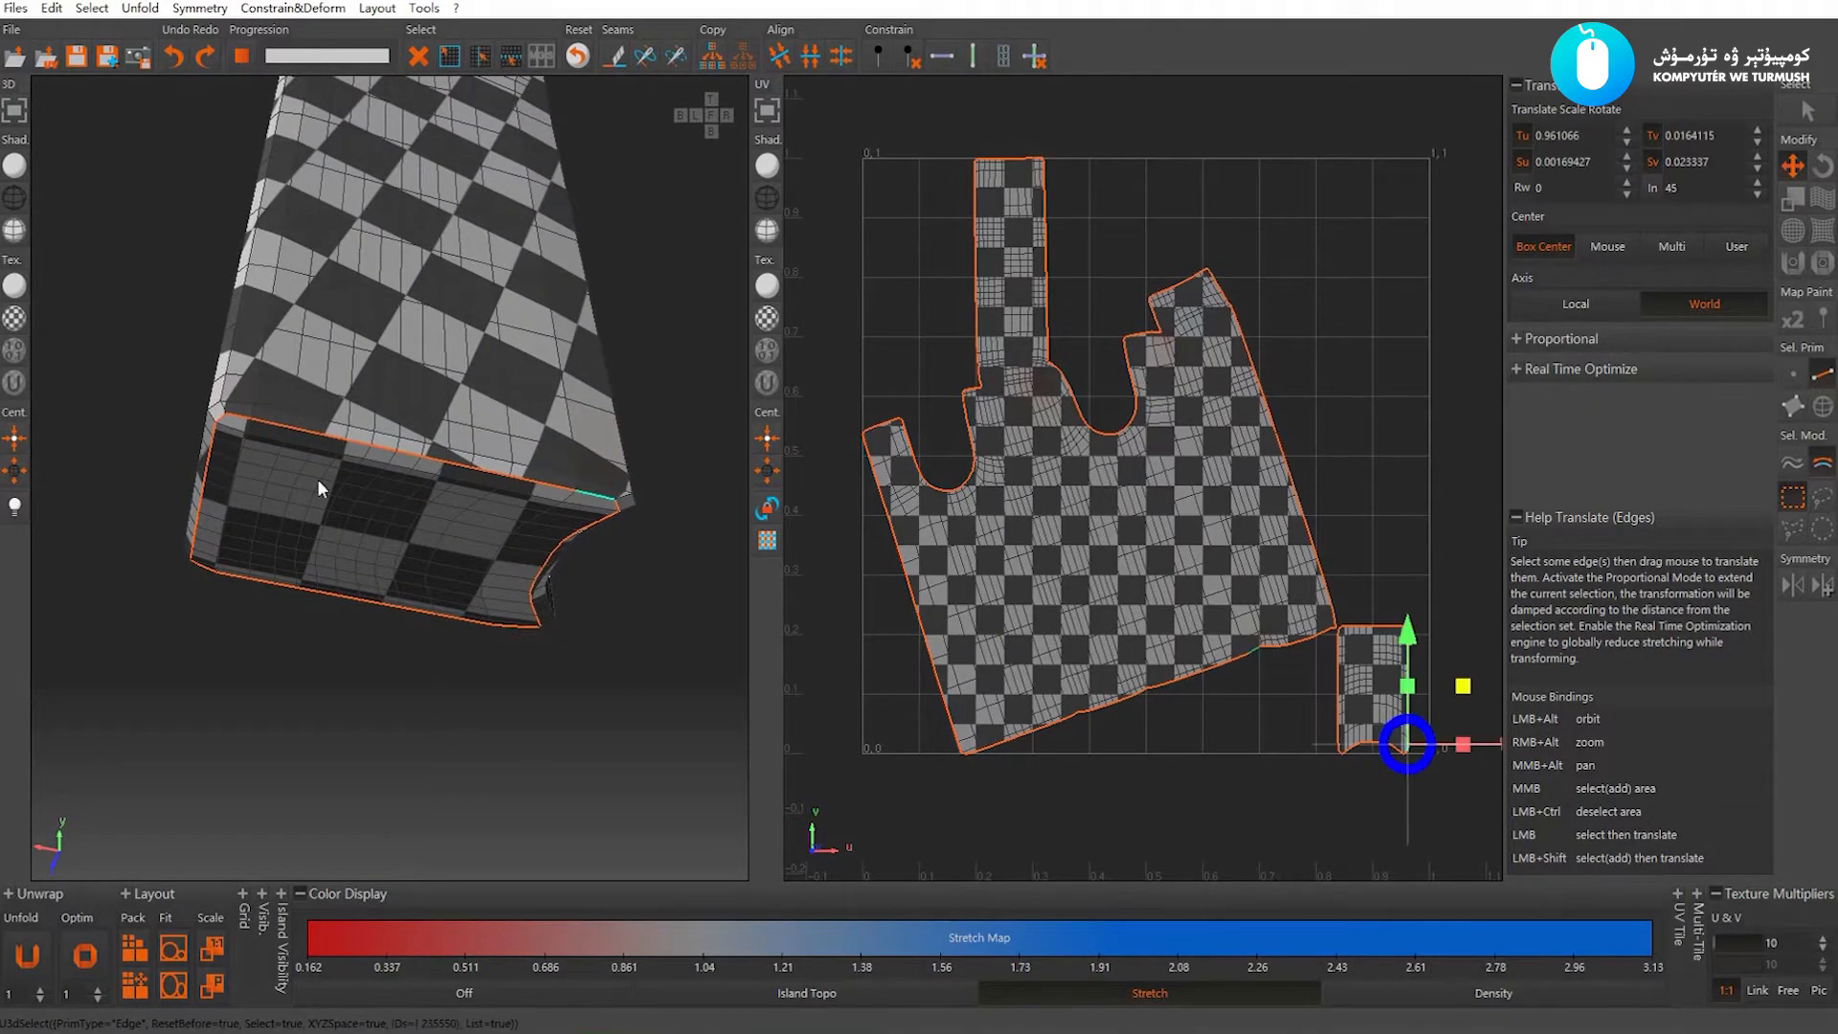
double_click(238, 419)
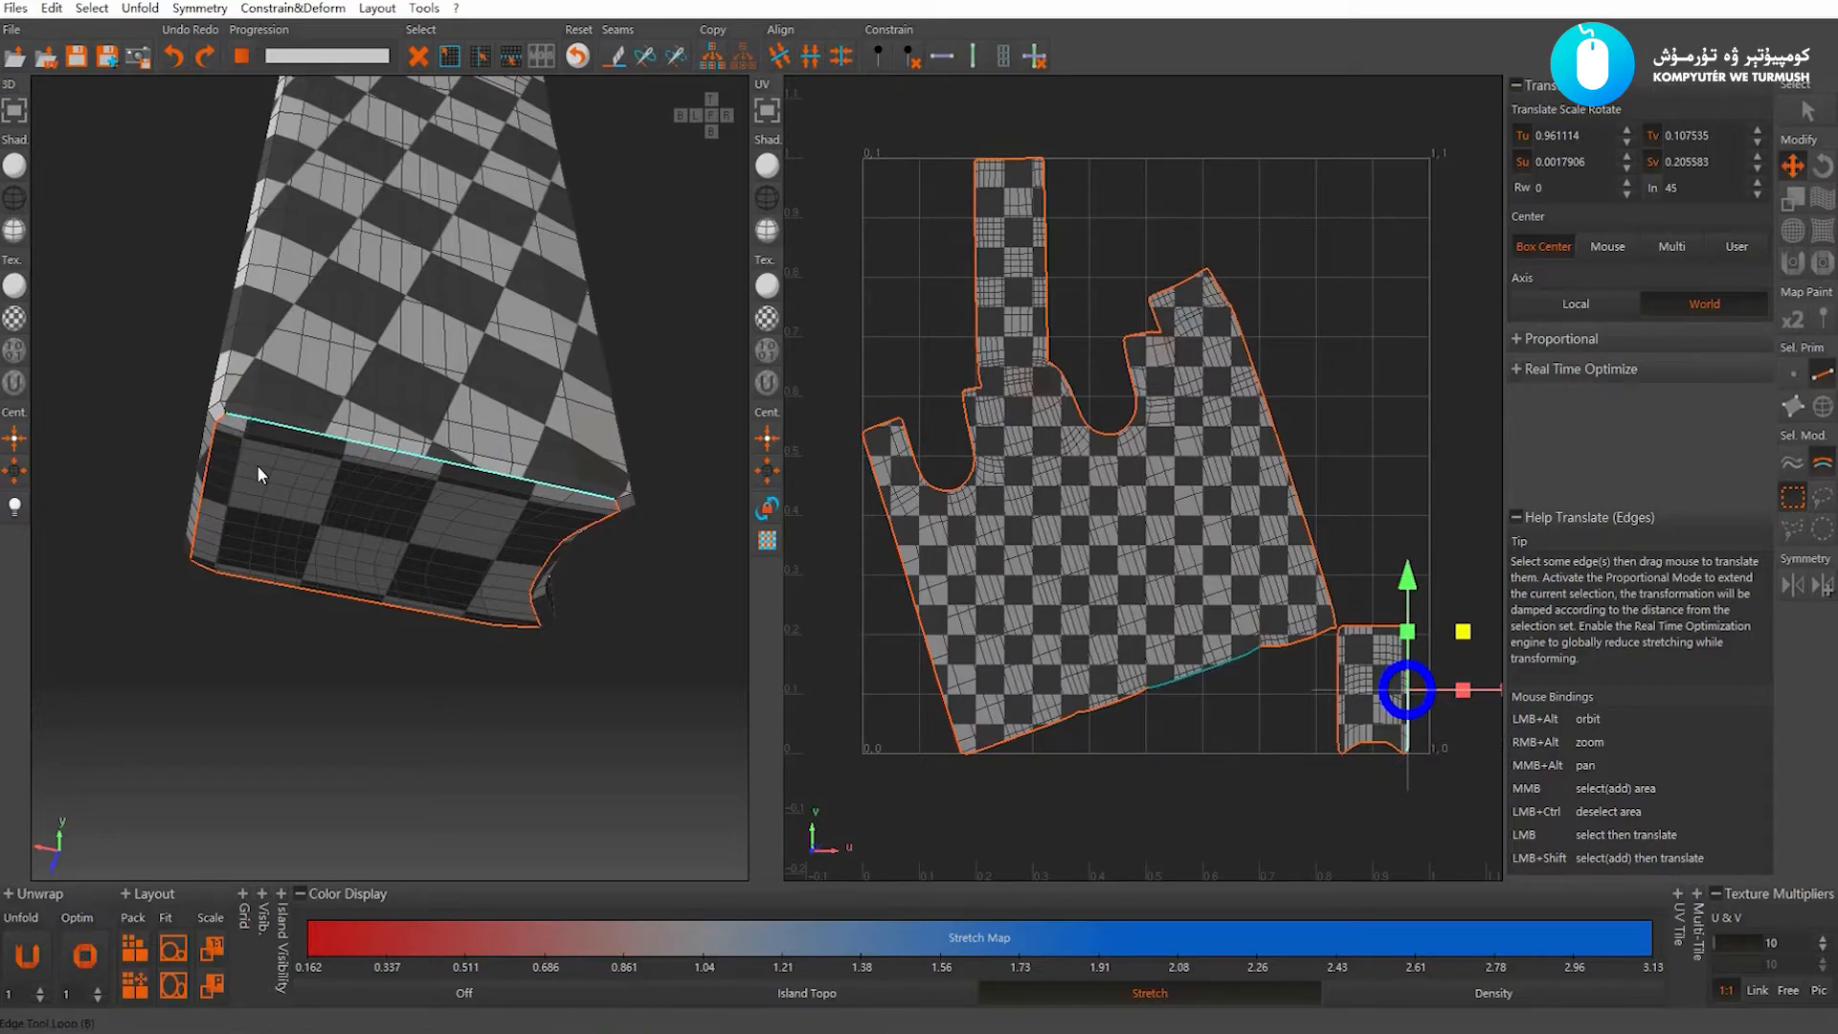
key("w")
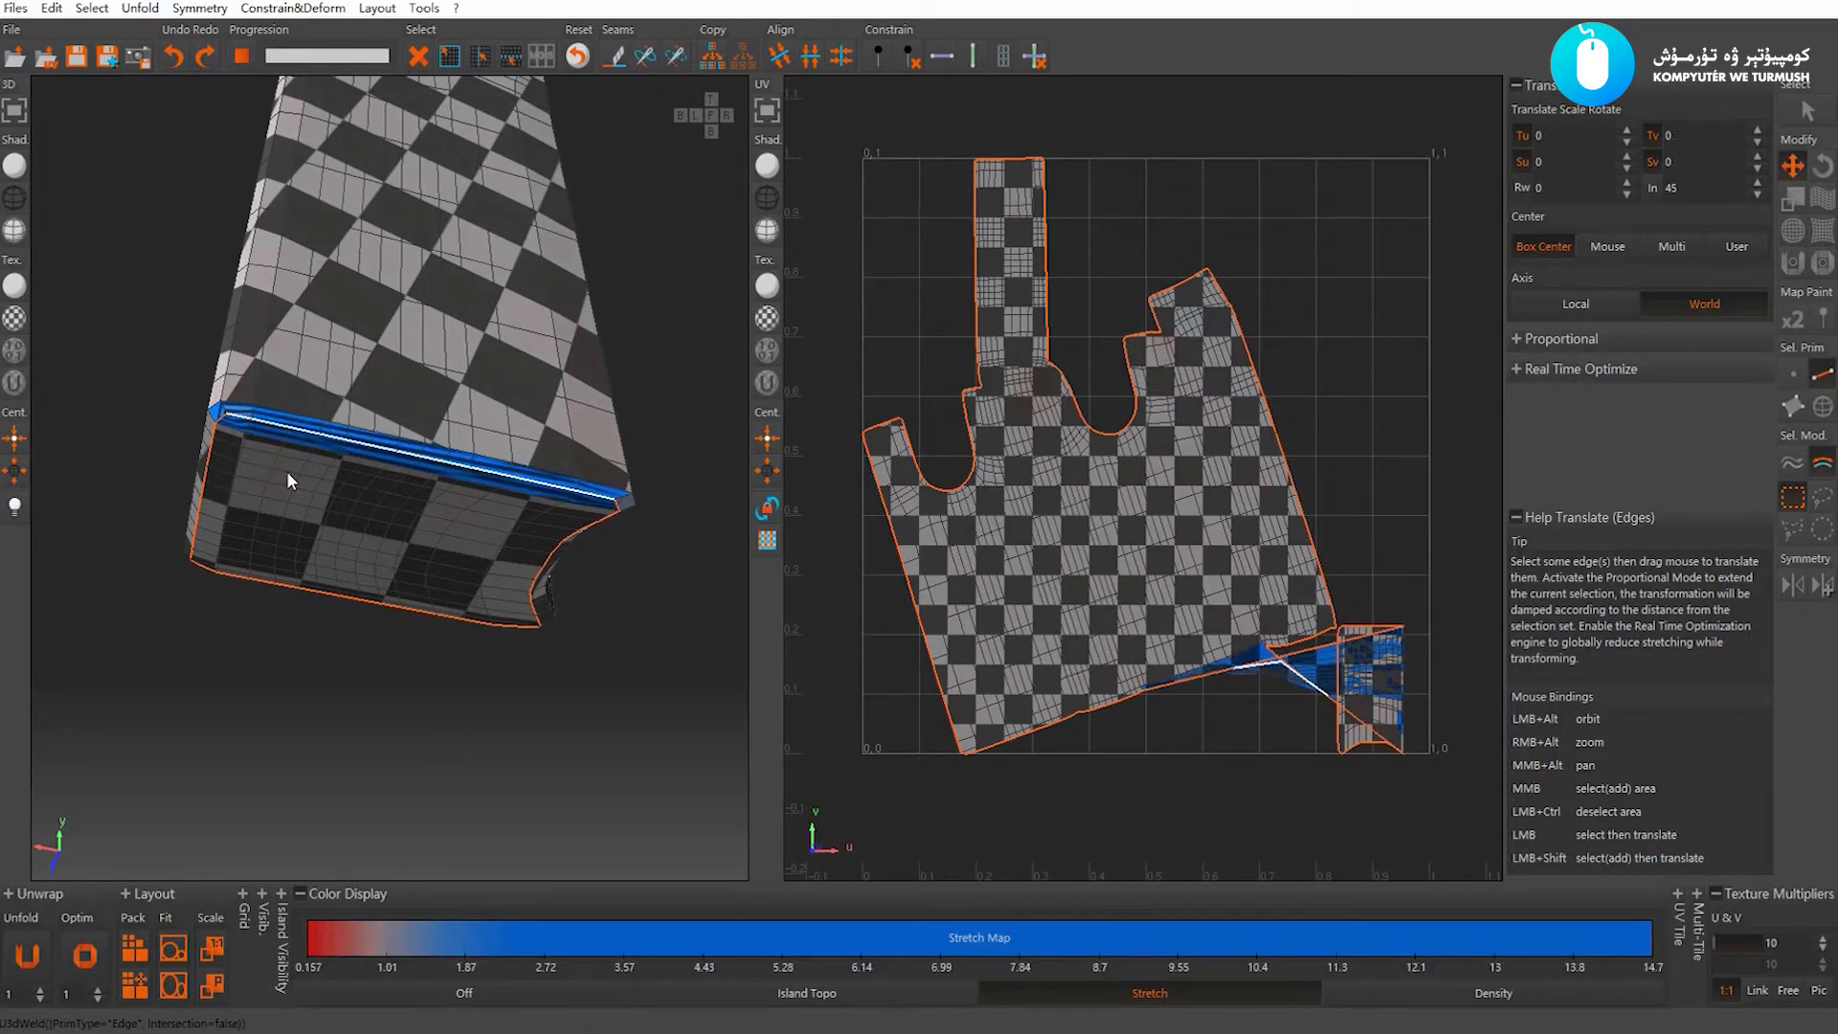
key("u")
key("p")
key("Escape")
Weld the short leftover seam at the bottom end face's corner beside the concave edge, then unfold the frog
scroll(1188, 537, "up", 8)
scroll(1153, 589, "down", 5)
scroll(1158, 601, "up", 4)
left_click(1124, 576)
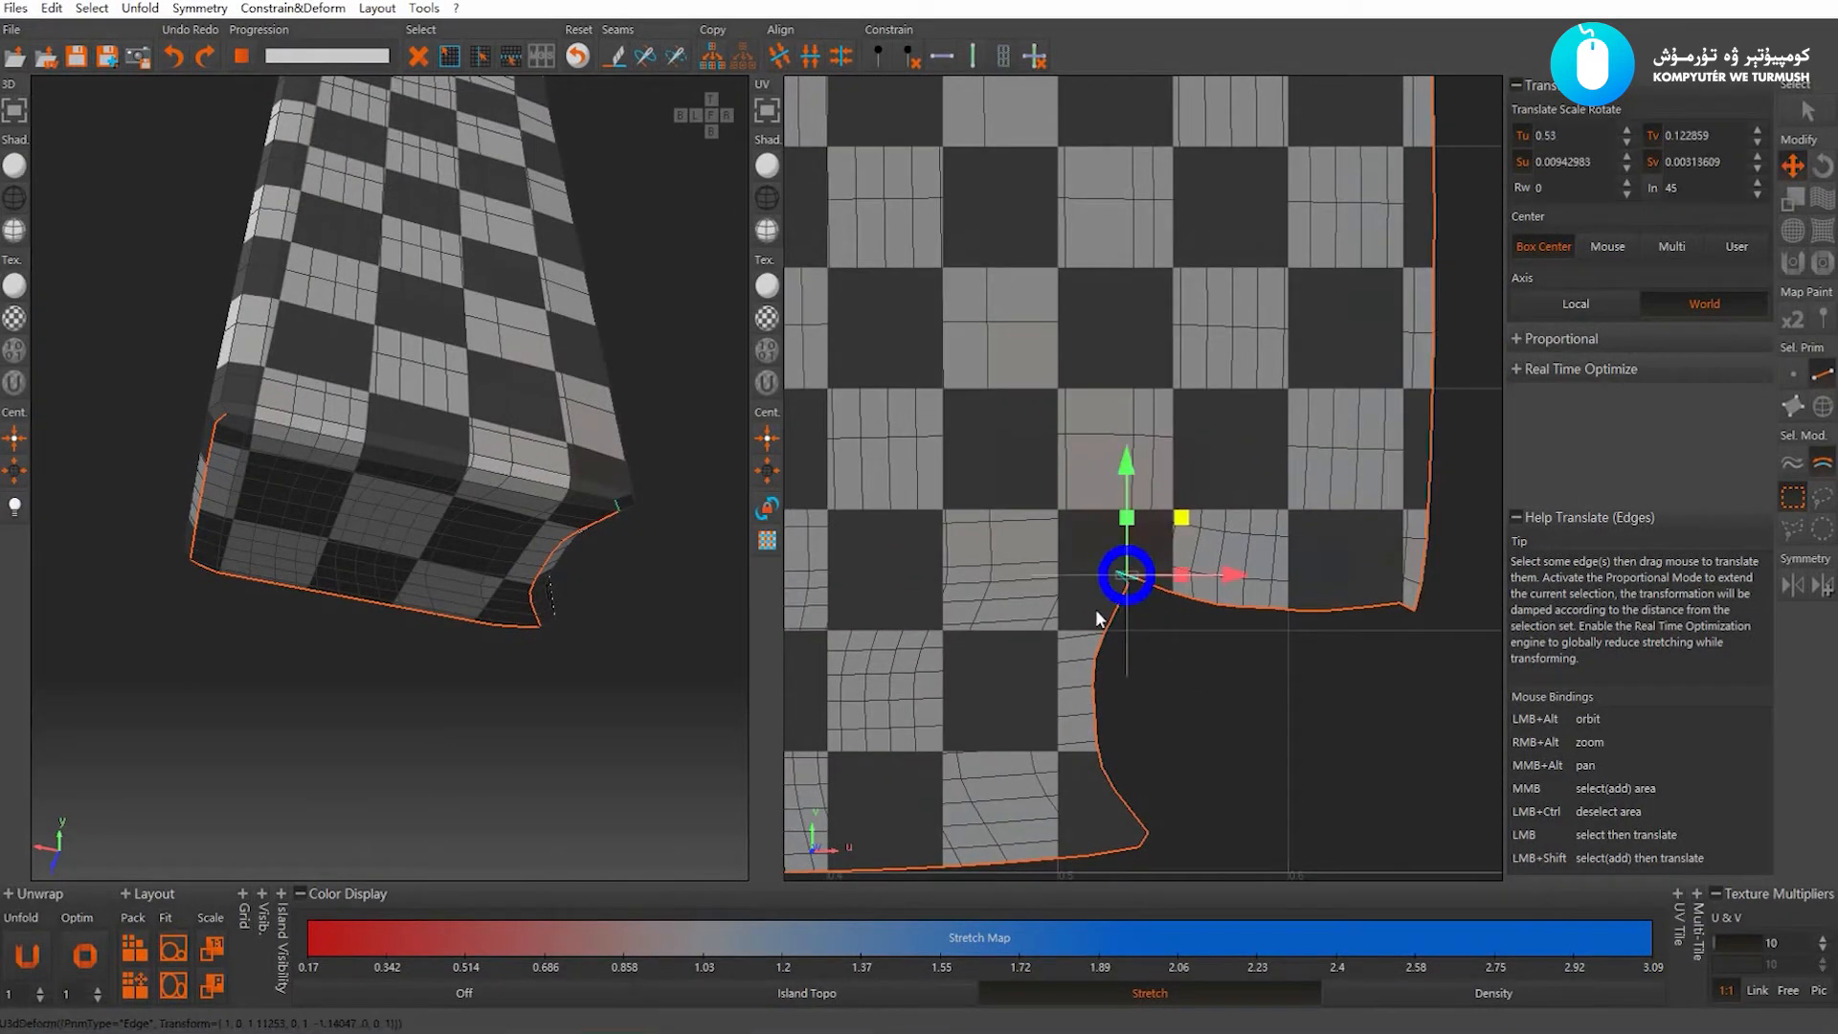
scroll(1136, 671, "up", 2)
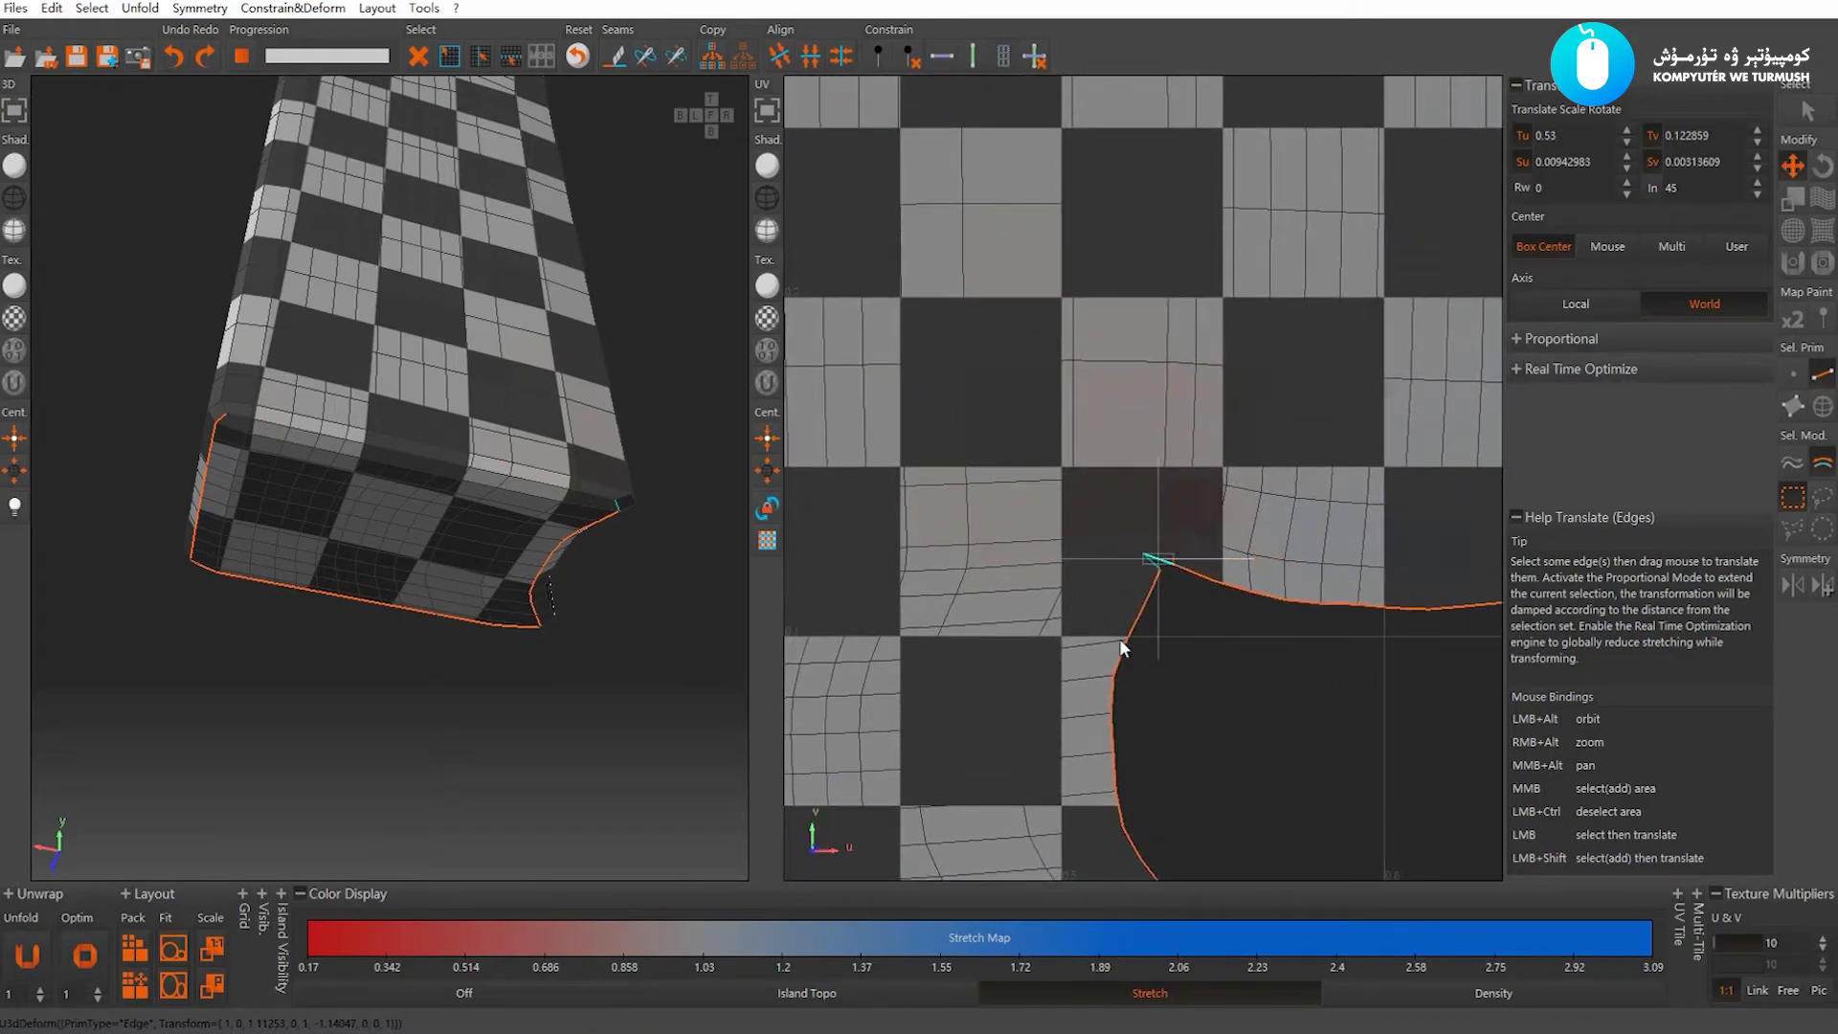
scroll(1135, 641, "up", 2)
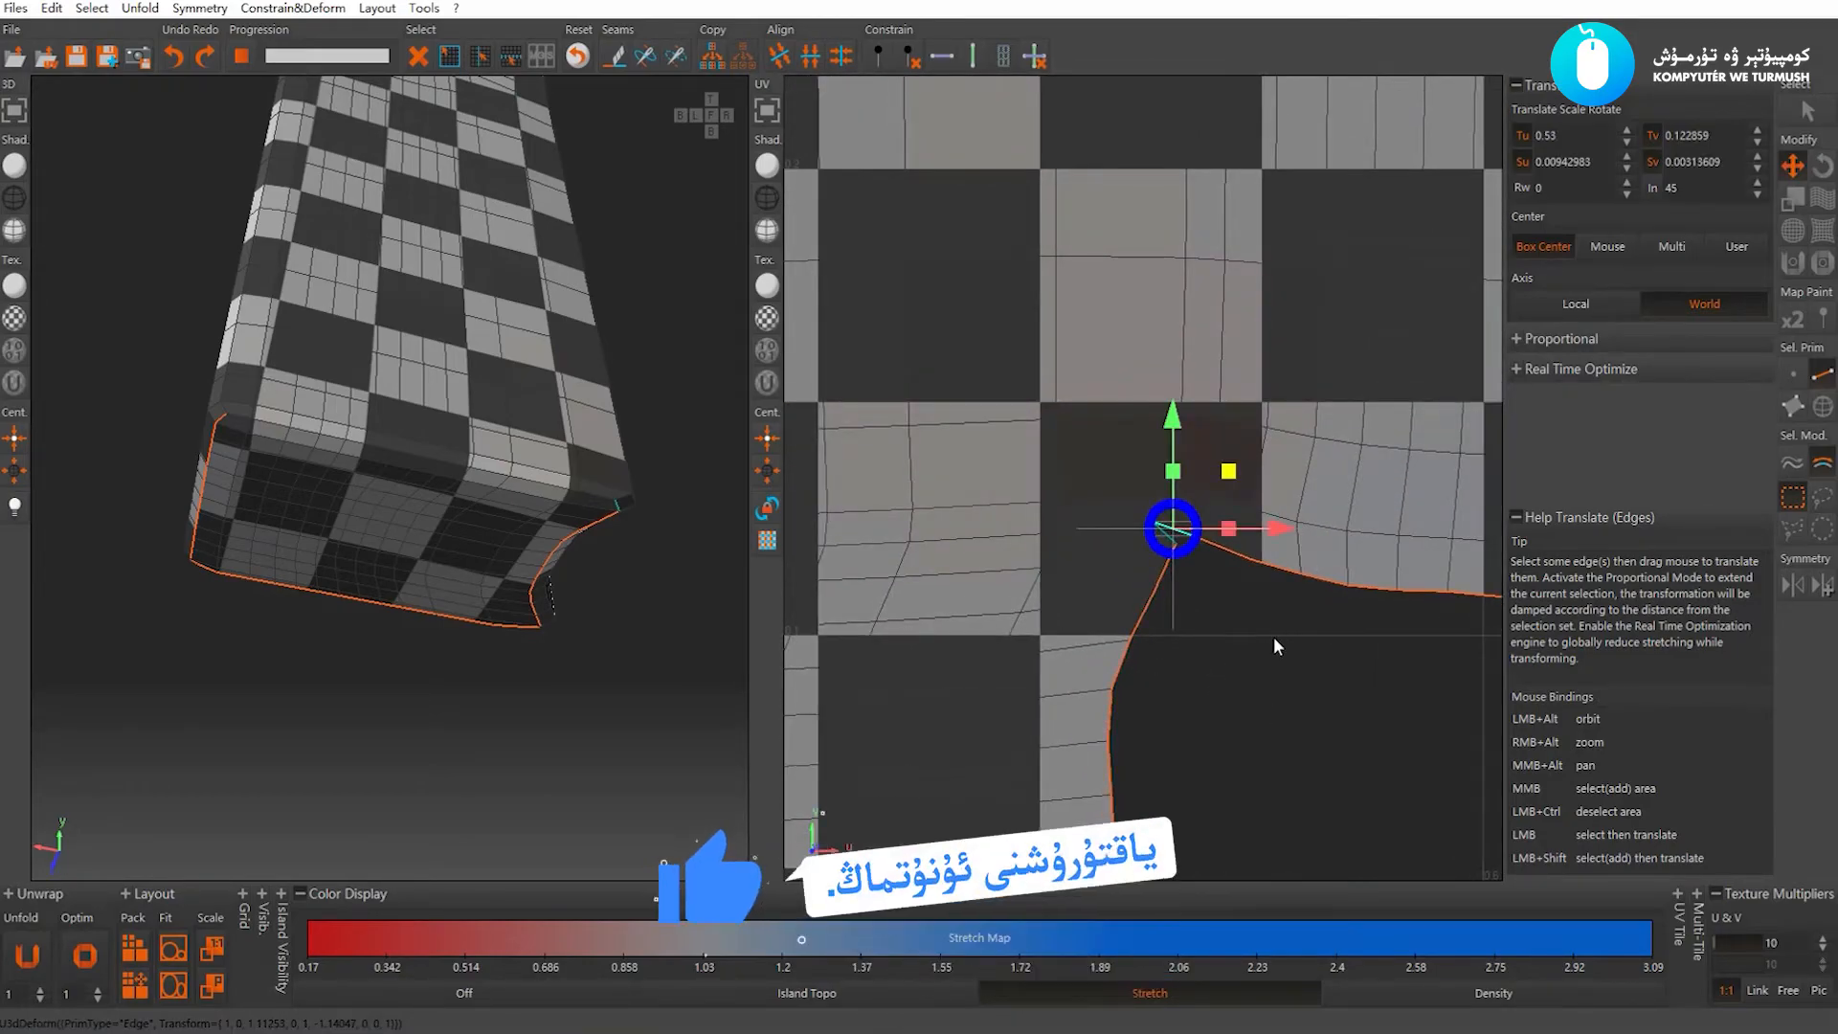
key("w")
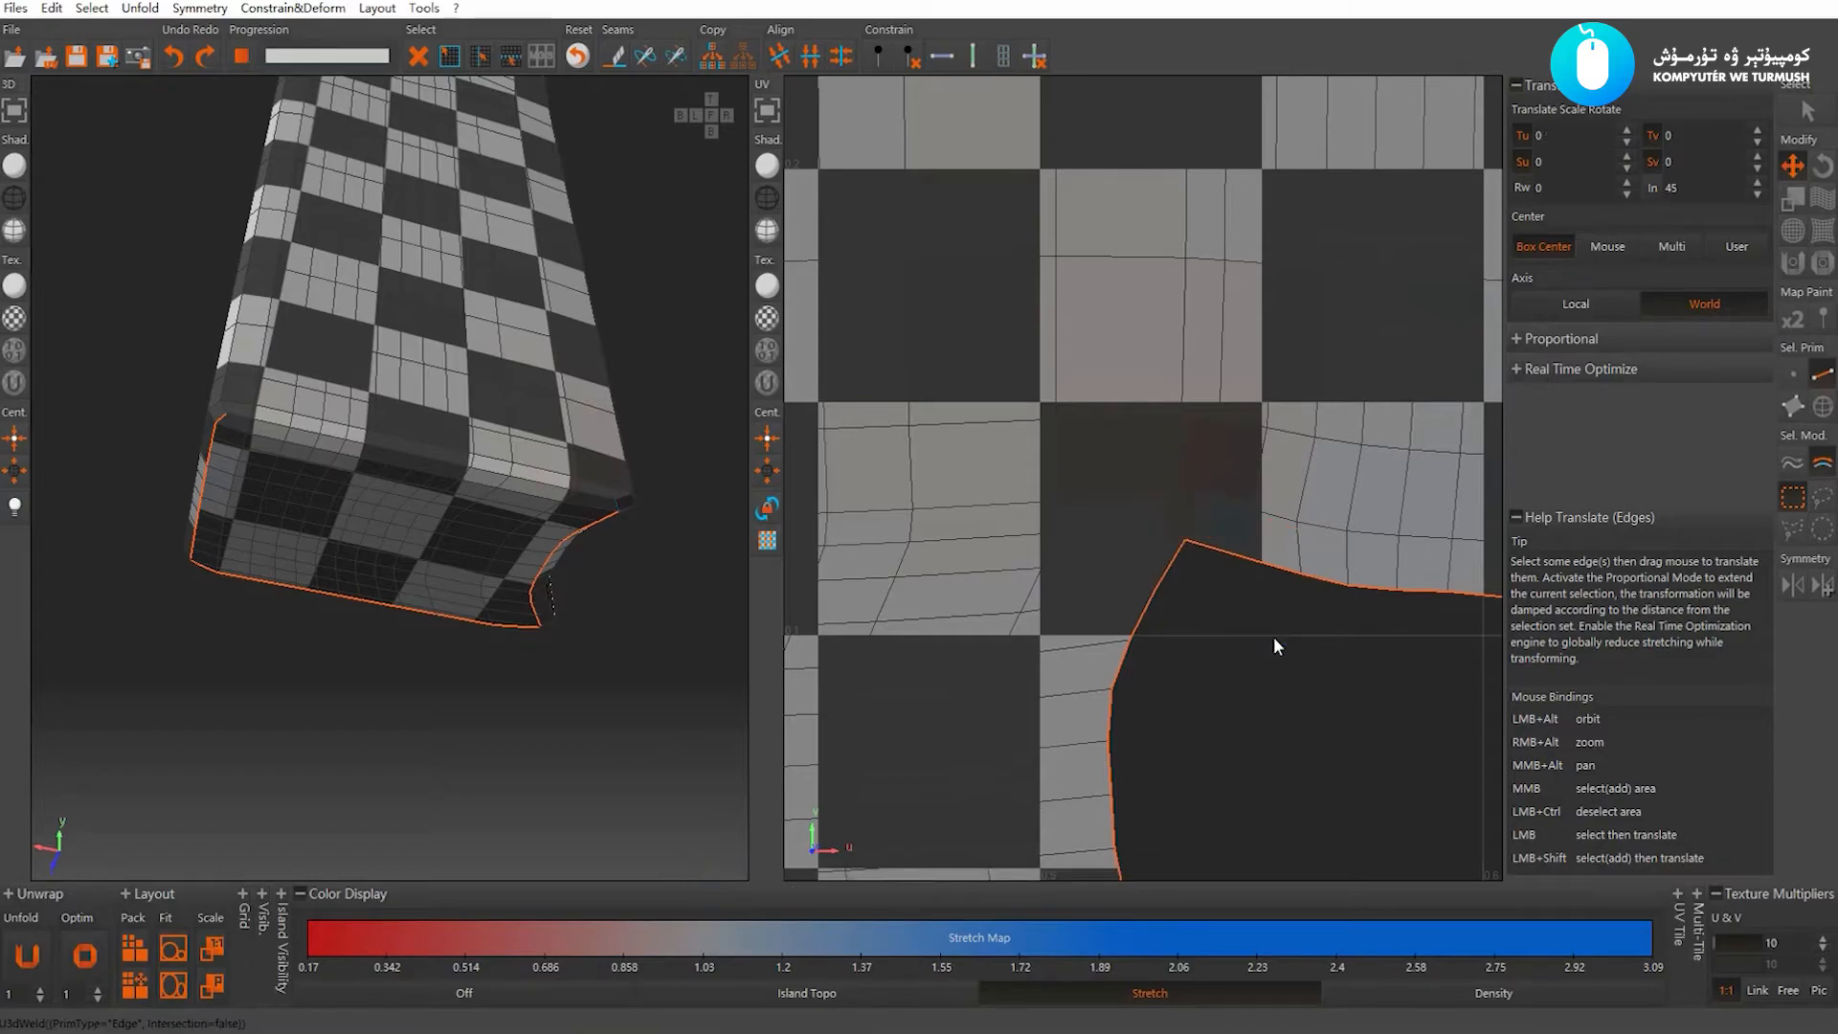
key("u")
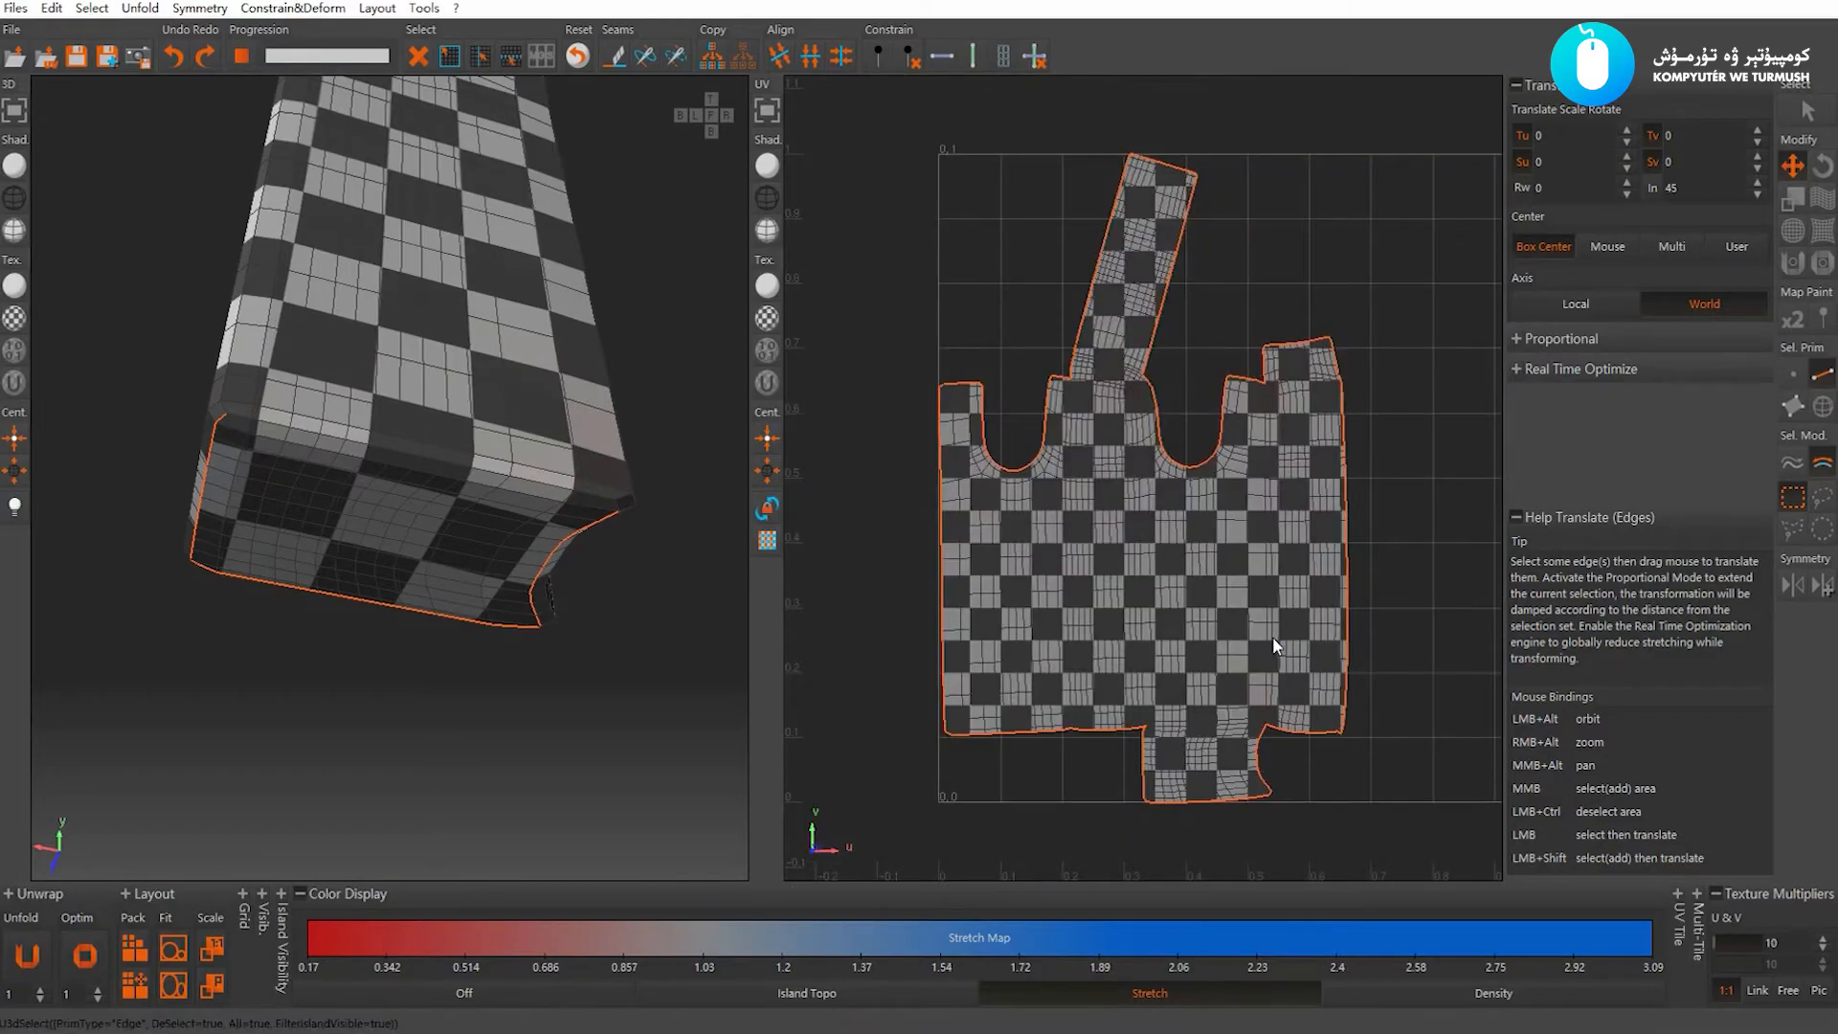
Cut a seam across the narrower prong's end, continuing from the notch edge, then unfold the frog
scroll(1238, 587, "up", 5)
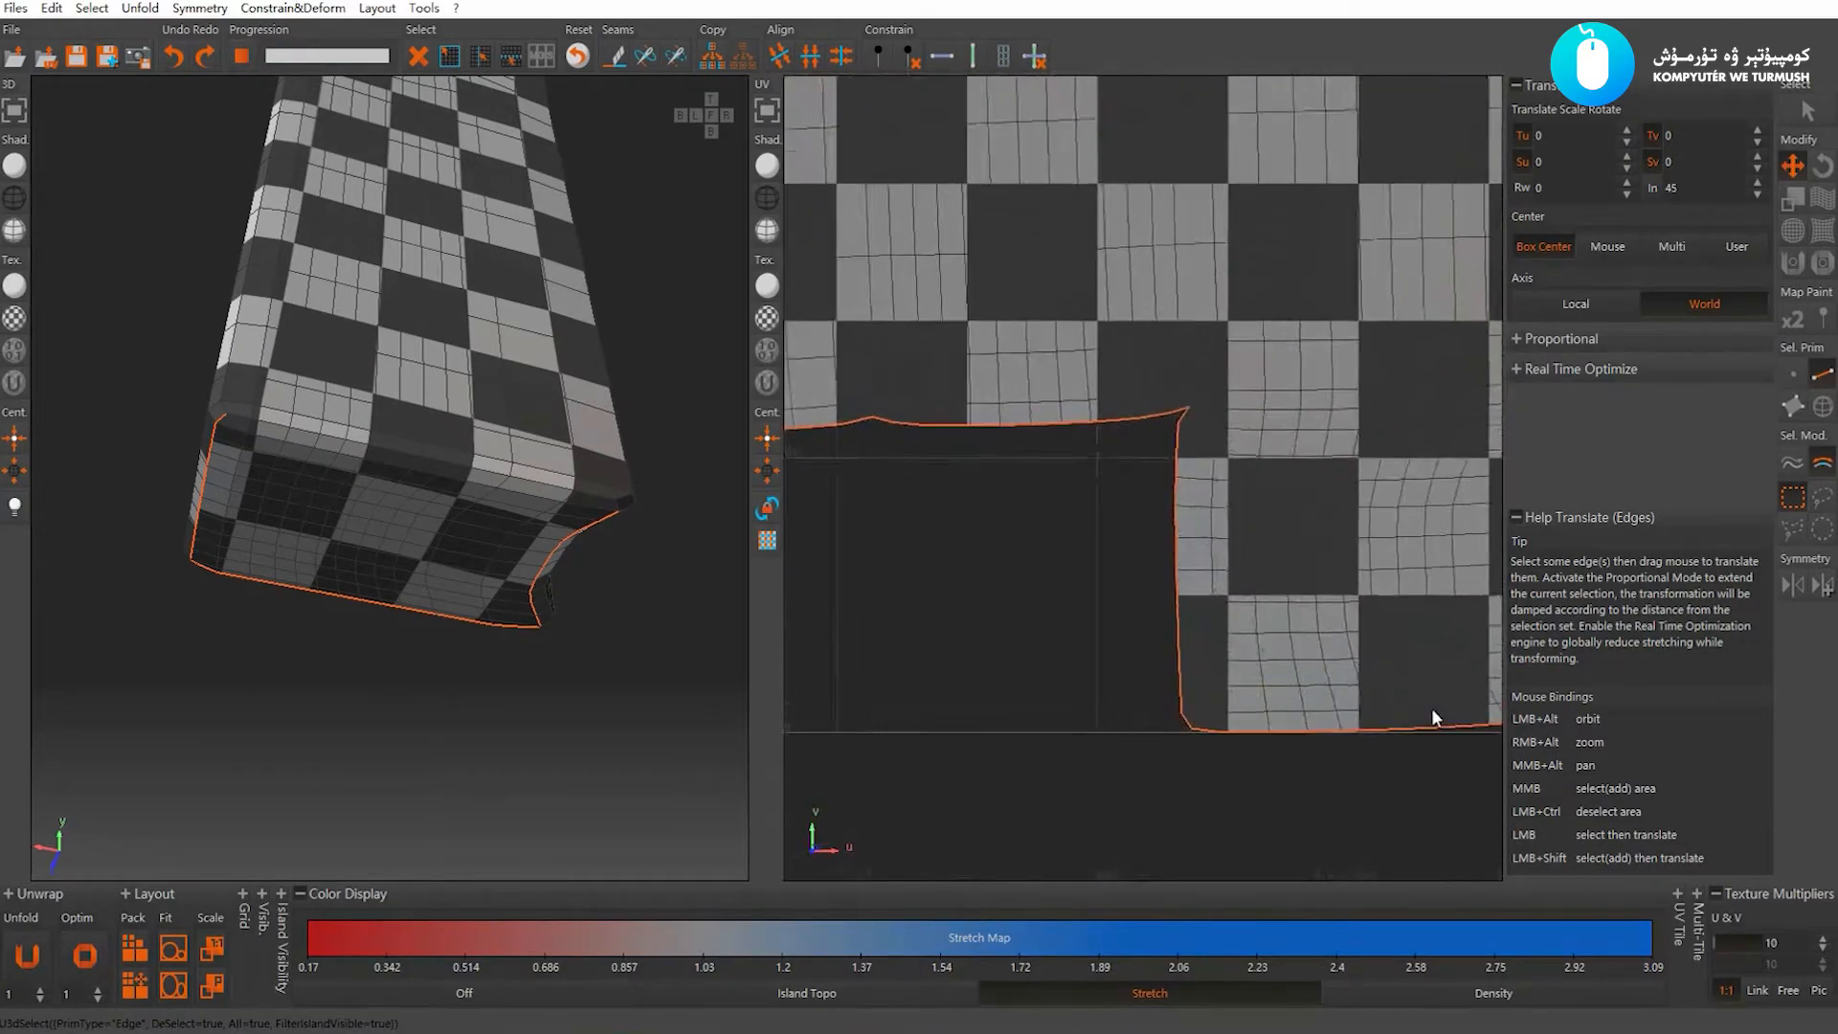
scroll(1227, 540, "down", 6)
scroll(1235, 575, "down", 1)
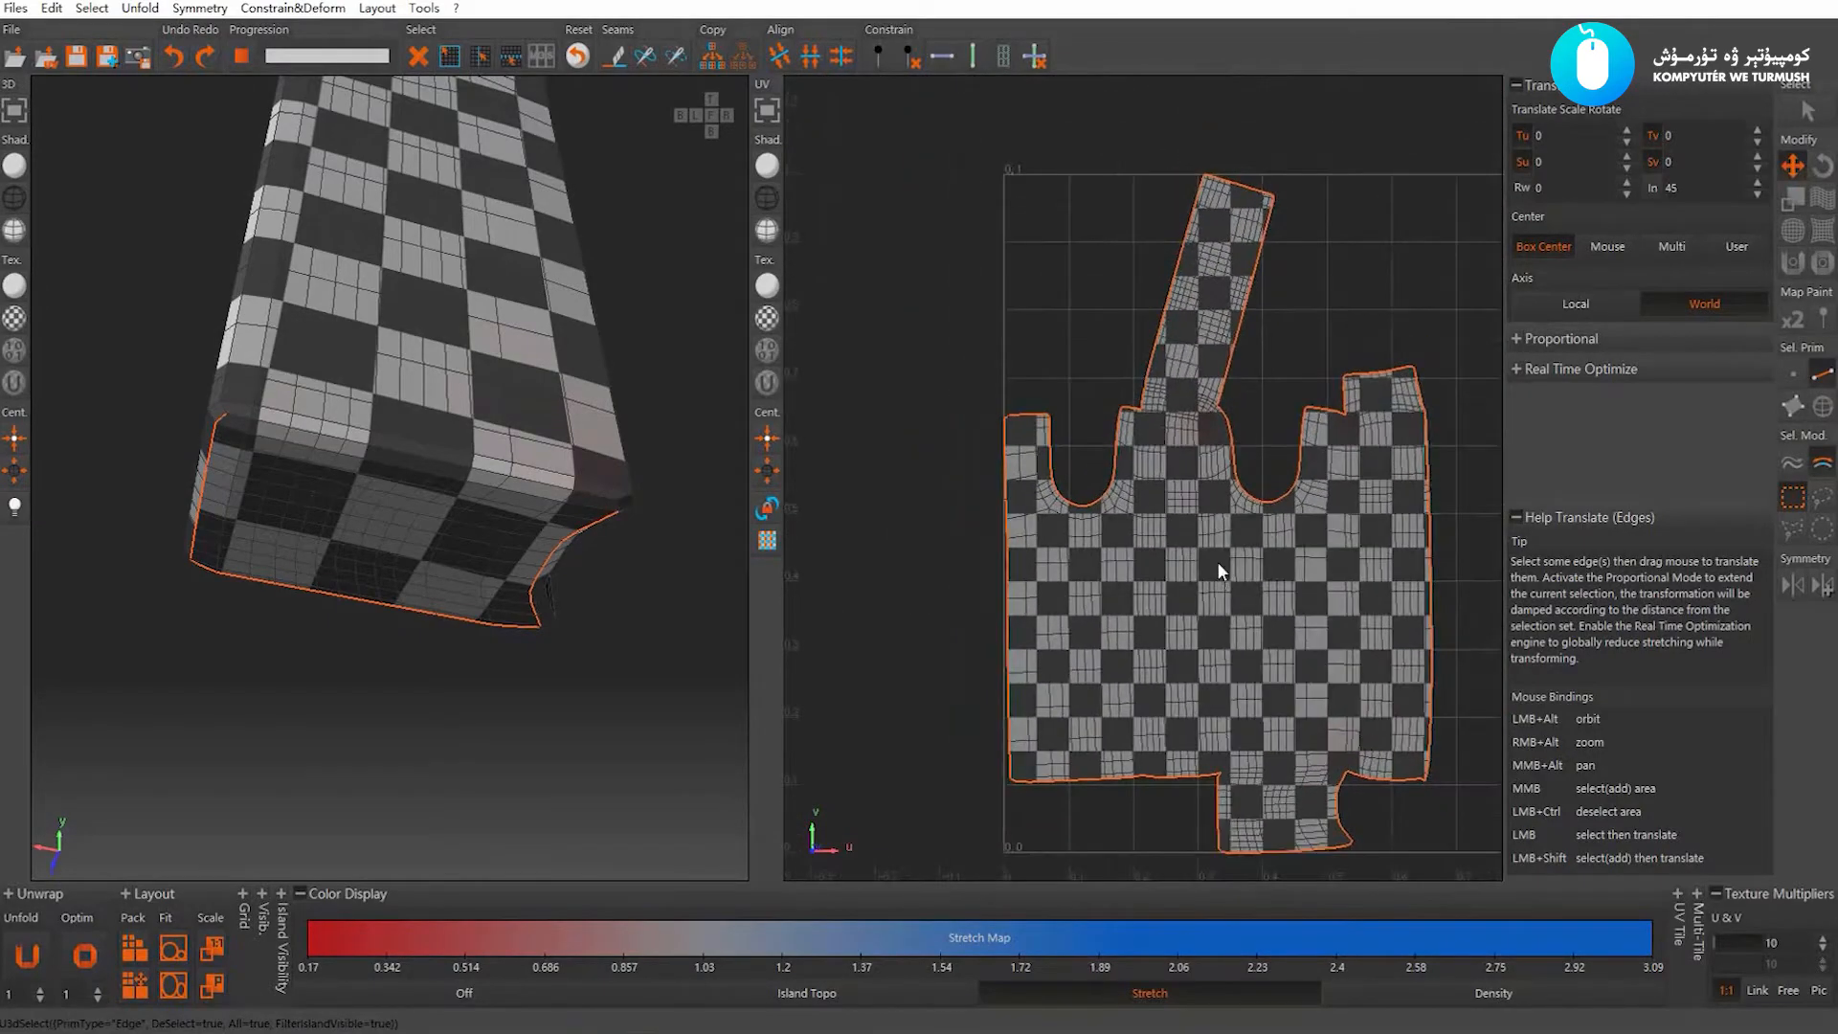
scroll(1216, 562, "up", 5)
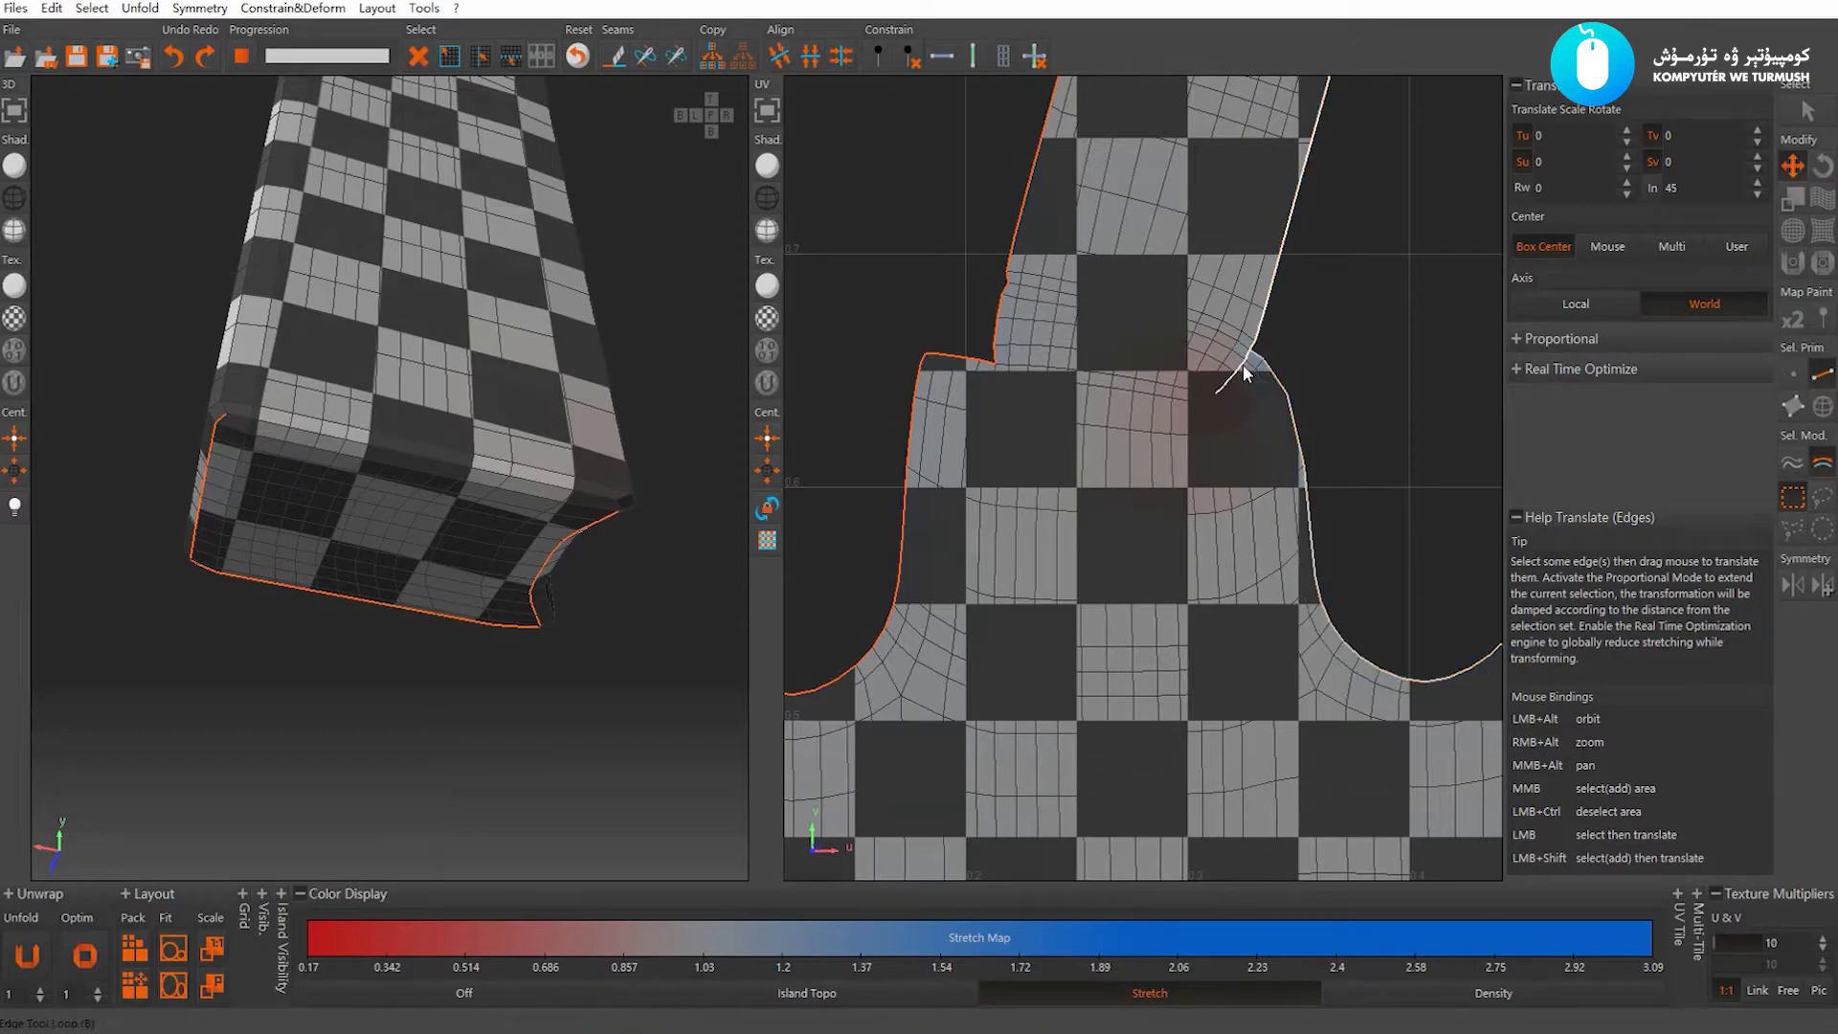
left_click_drag(450, 403, 445, 463, "alt")
scroll(451, 501, "up", 6)
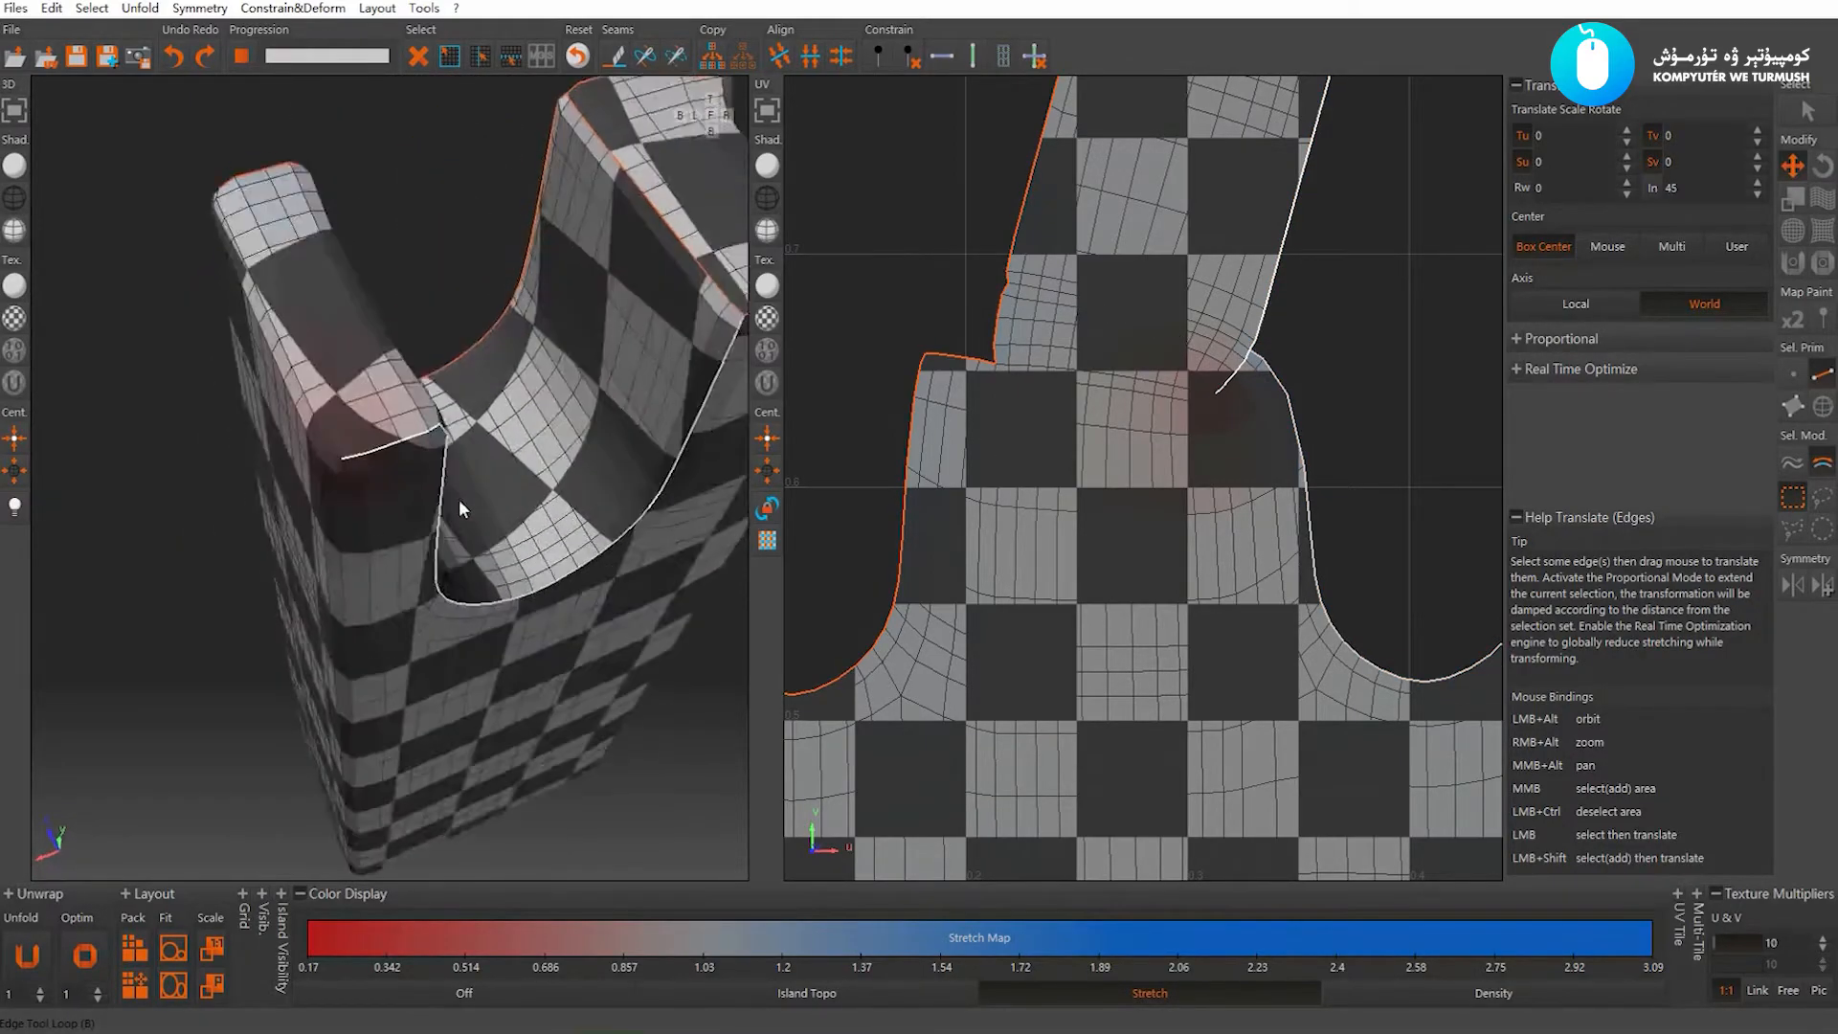
key("c")
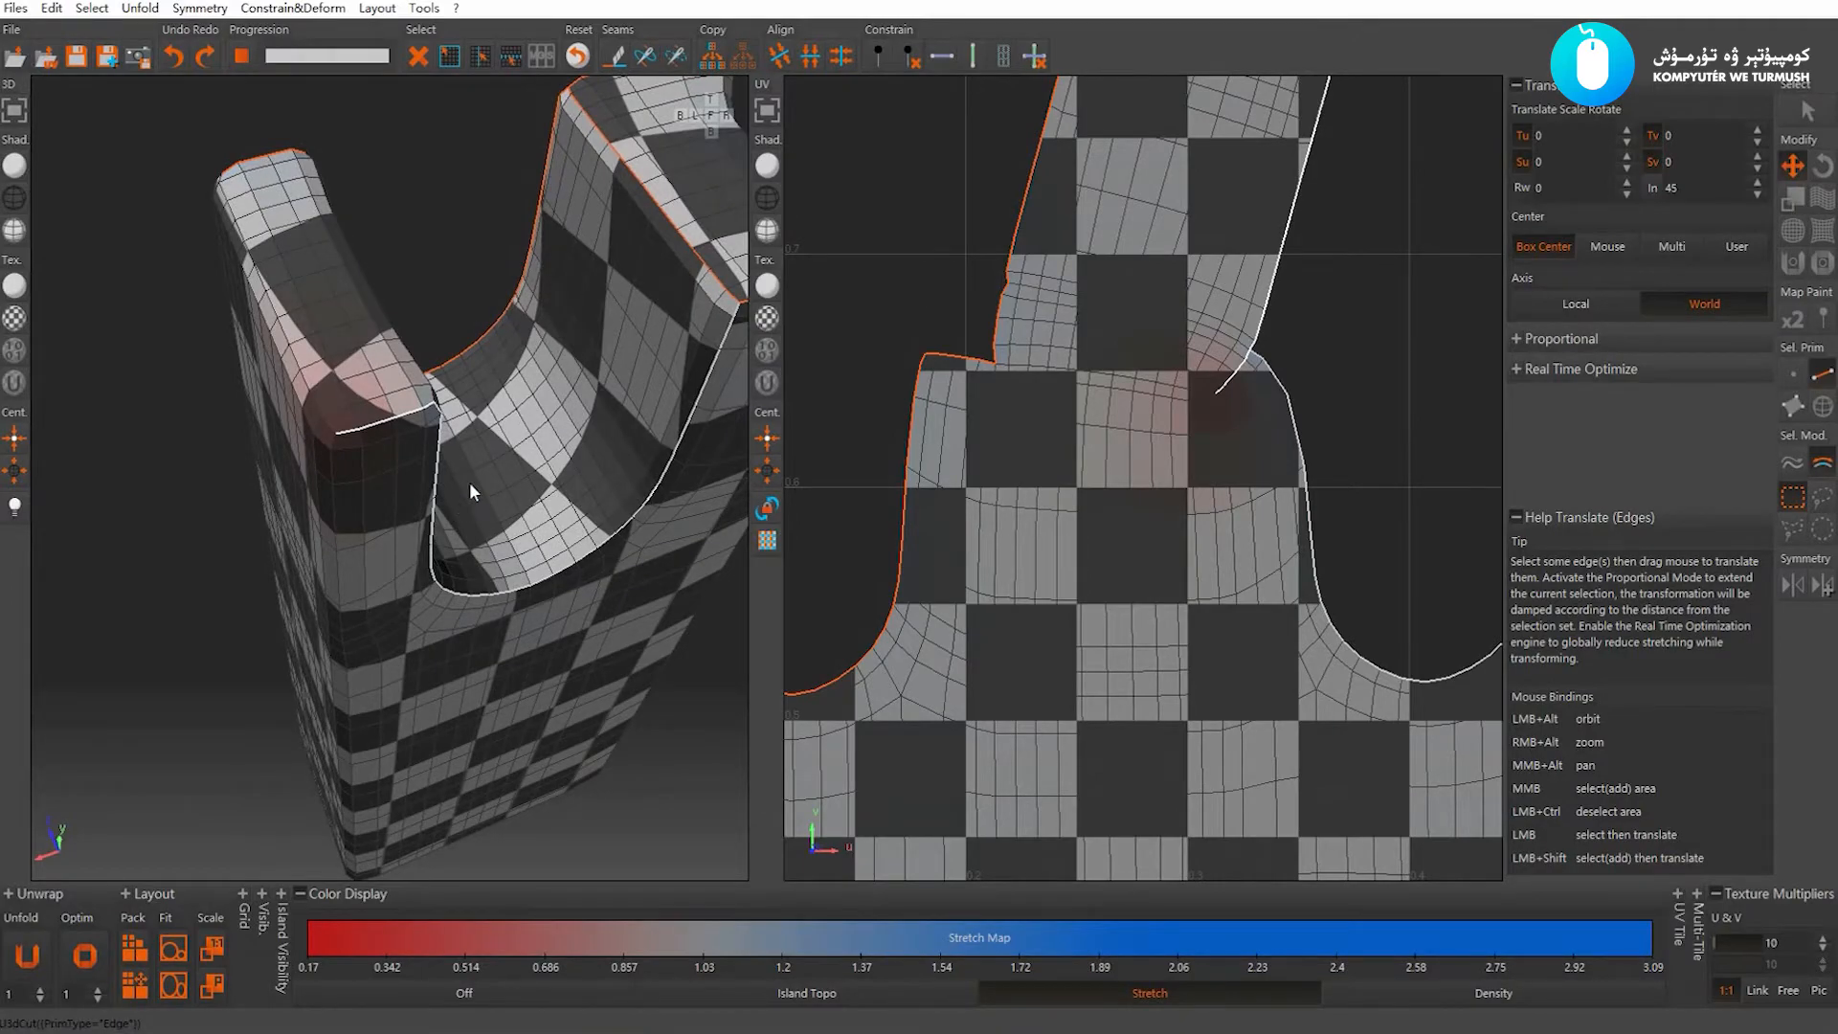
key("u")
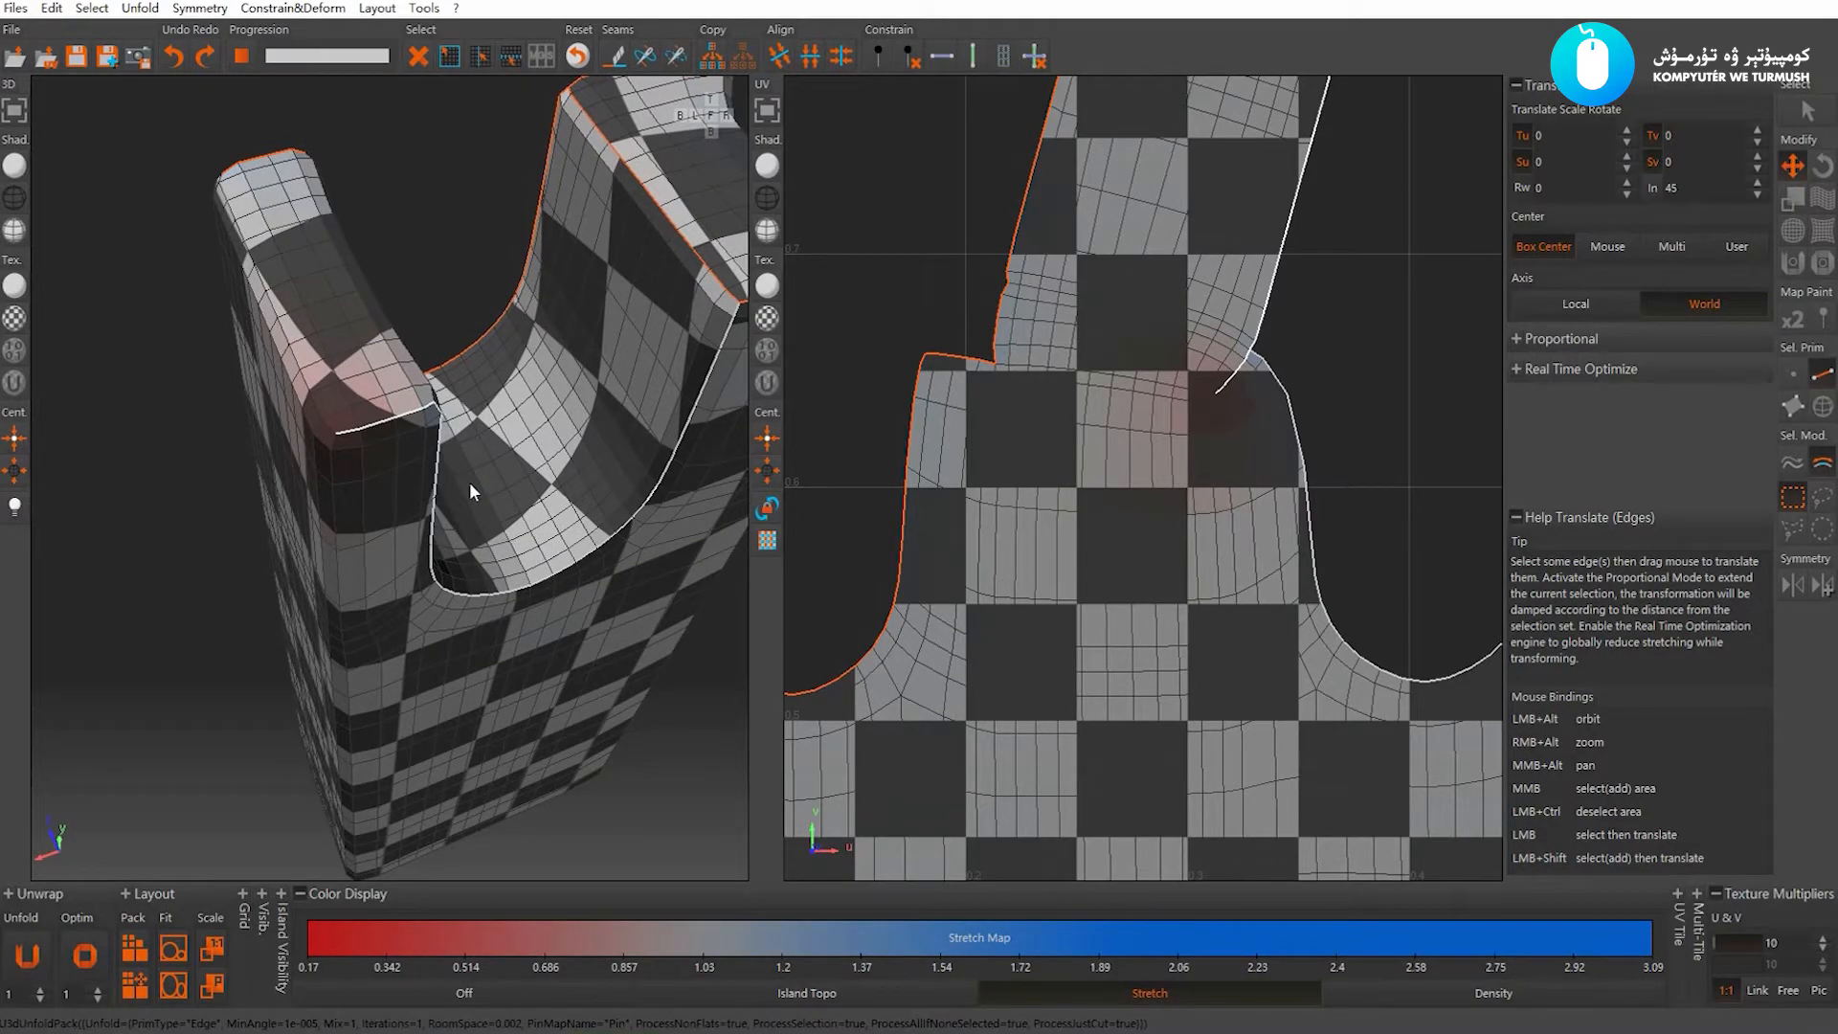
left_click(381, 419)
key("c")
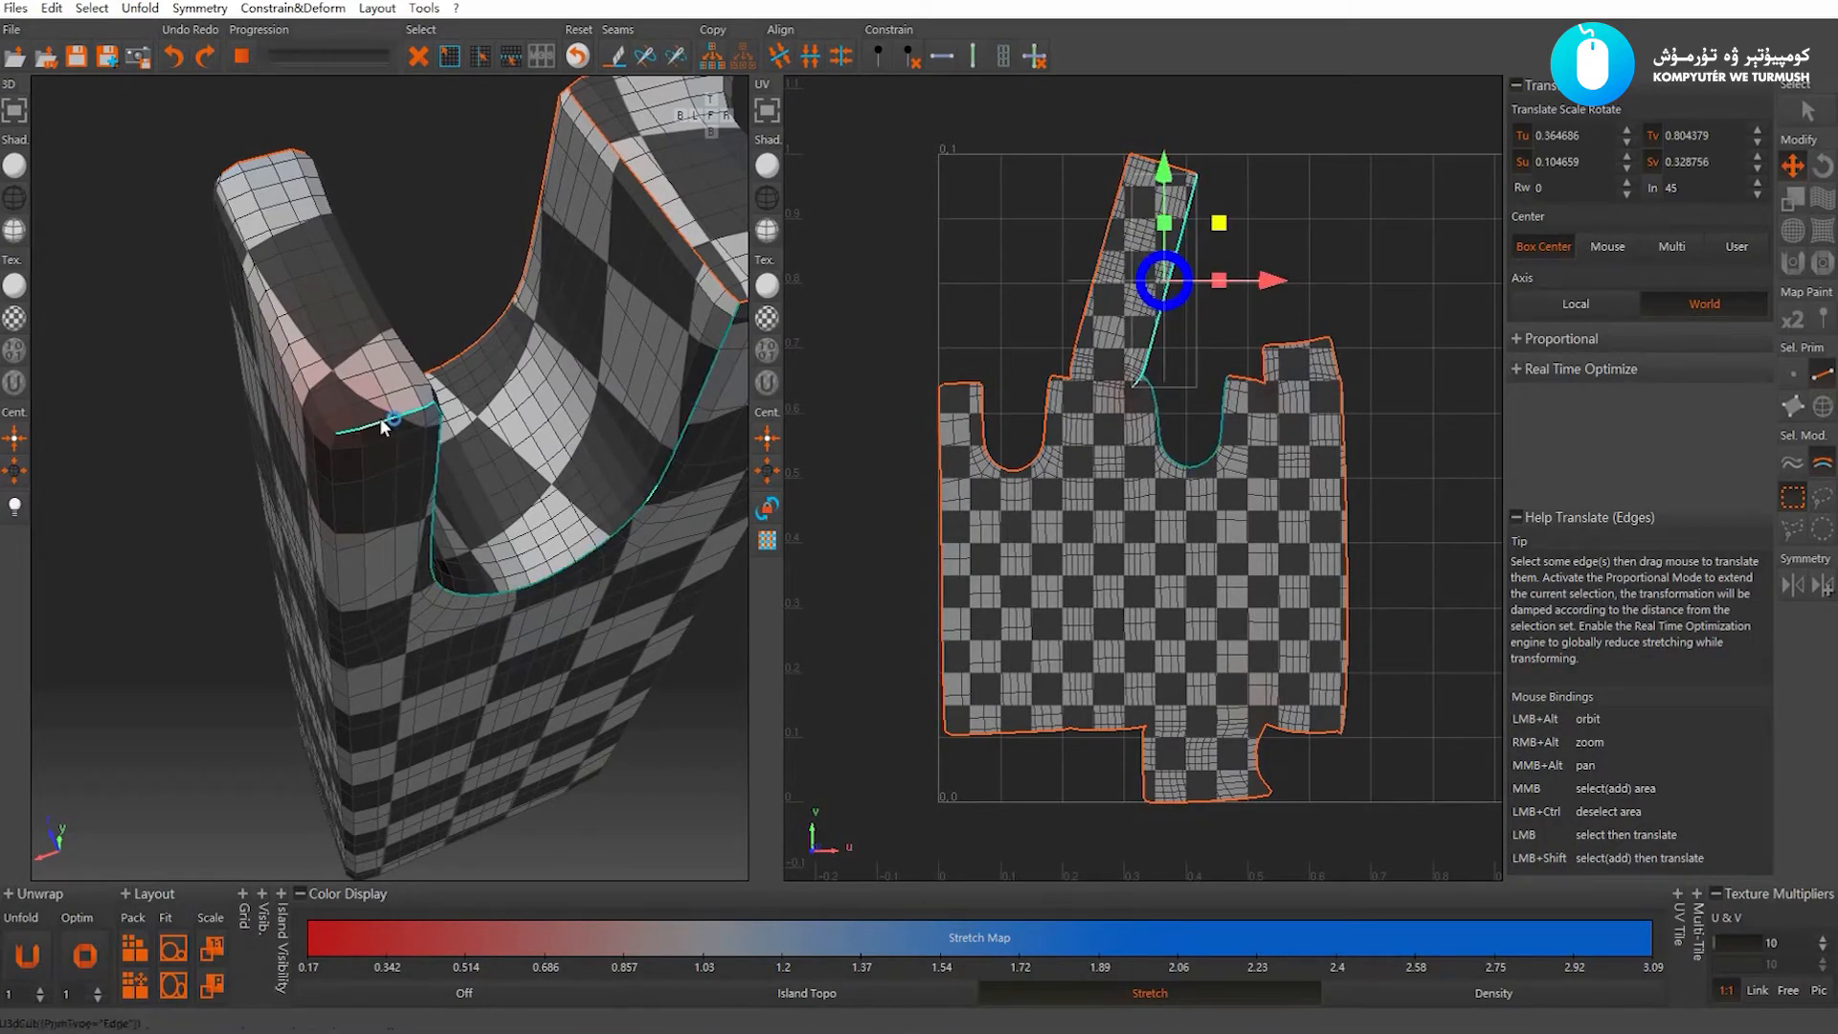
key("u")
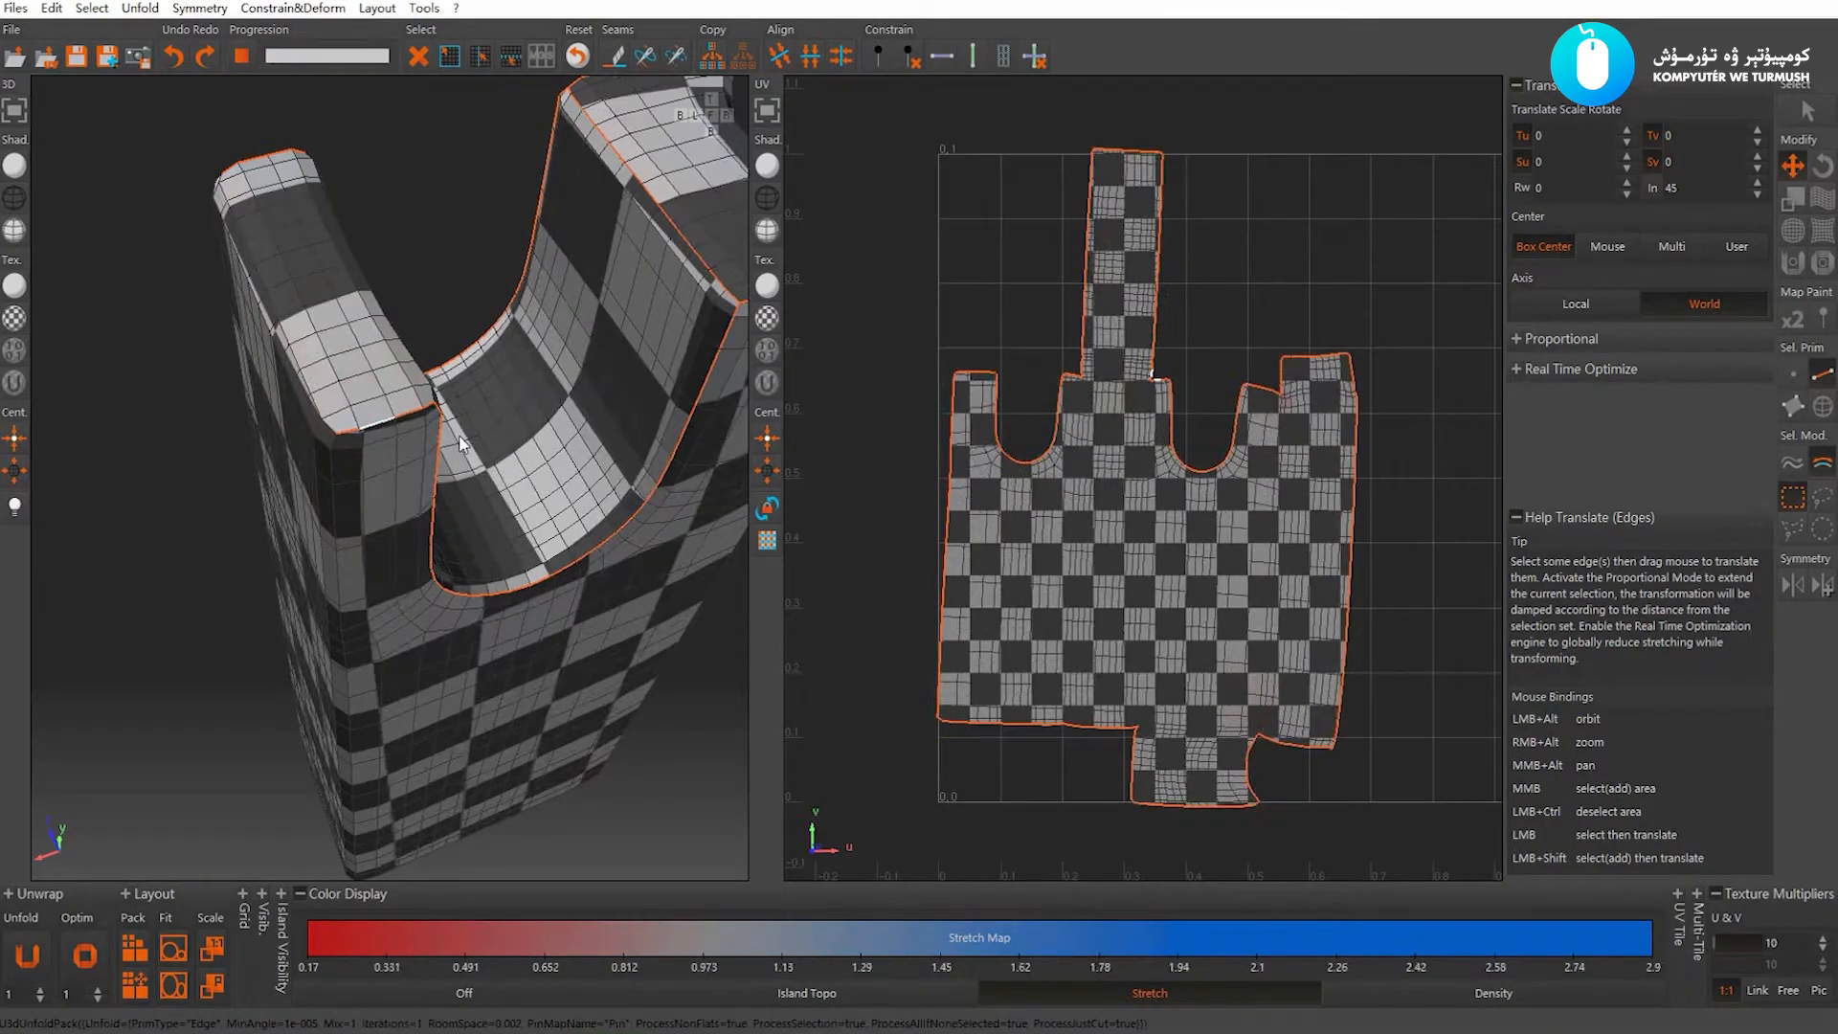
Switch to island selection and end the frog's isolation so all instrument and bow parts are displayed
left_click(1147, 420)
scroll(1147, 420, "up", 3)
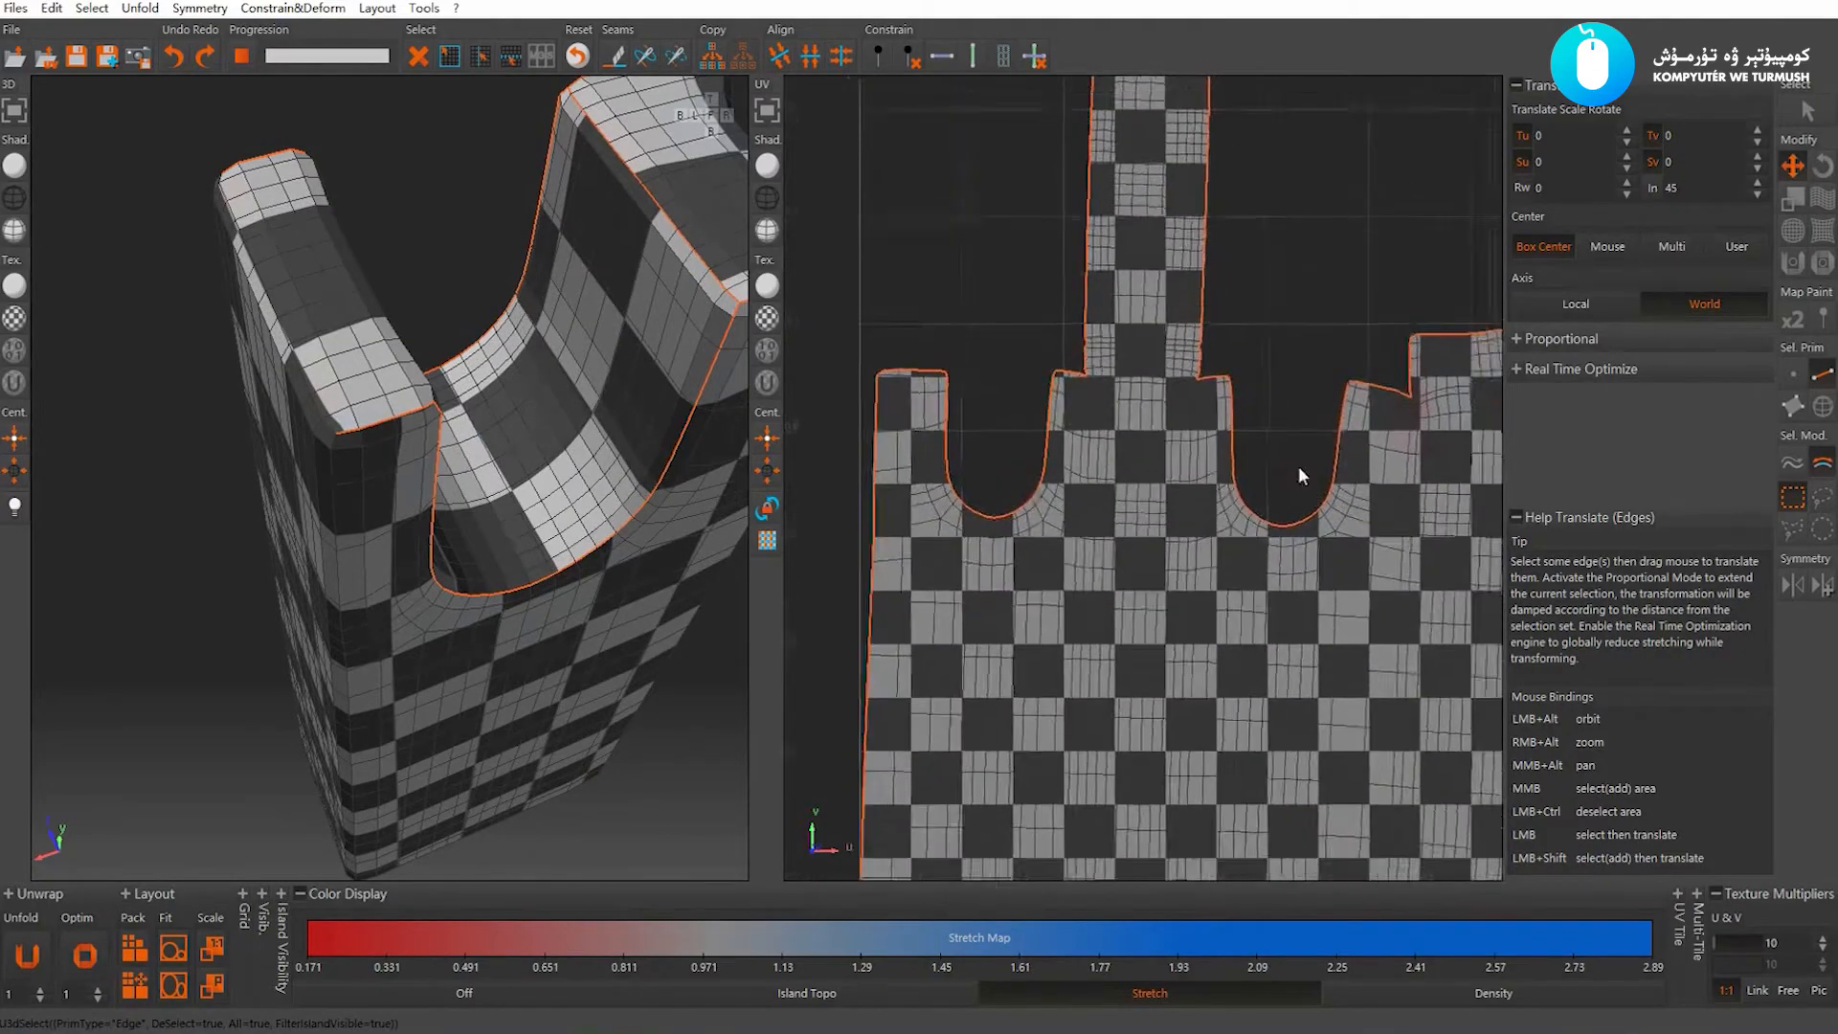
scroll(1283, 446, "down", 3)
scroll(1123, 445, "up", 4)
right_click_drag(1316, 514, 1178, 431, "alt")
left_click_drag(517, 393, 324, 324, "alt")
left_click_drag(326, 327, 355, 422, "alt")
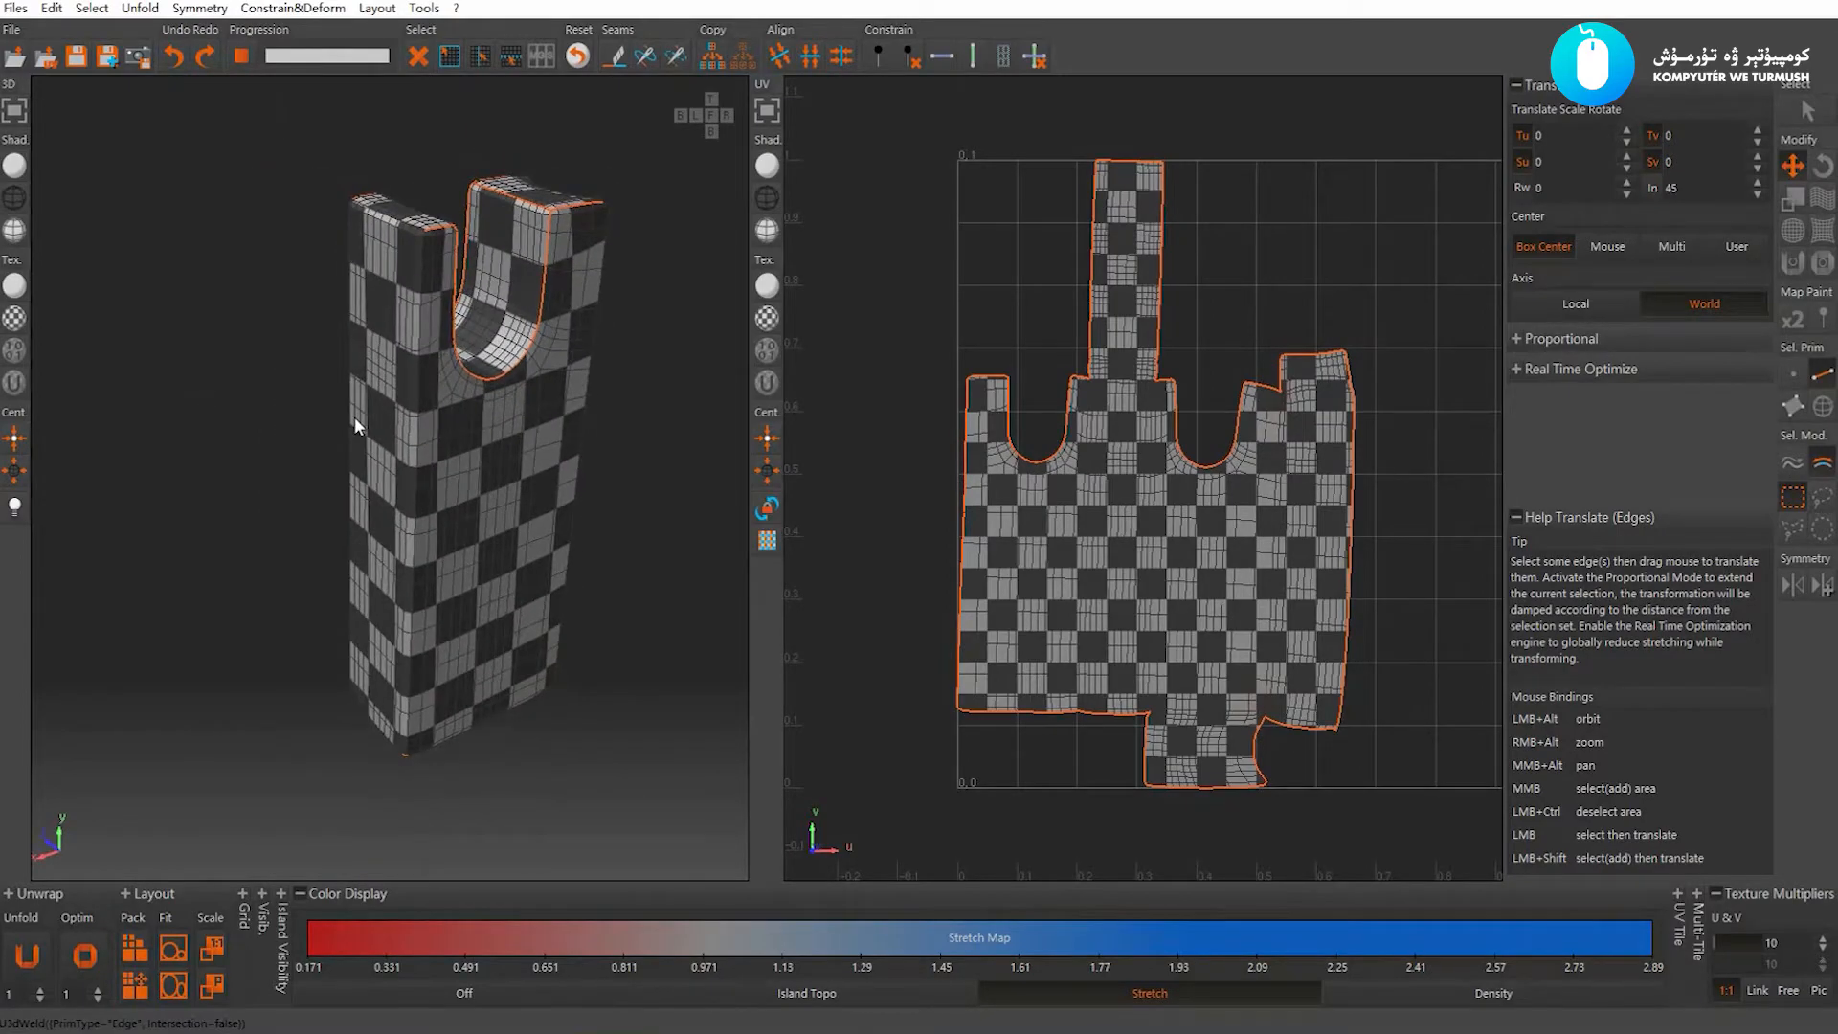
key("F4")
left_click(352, 415)
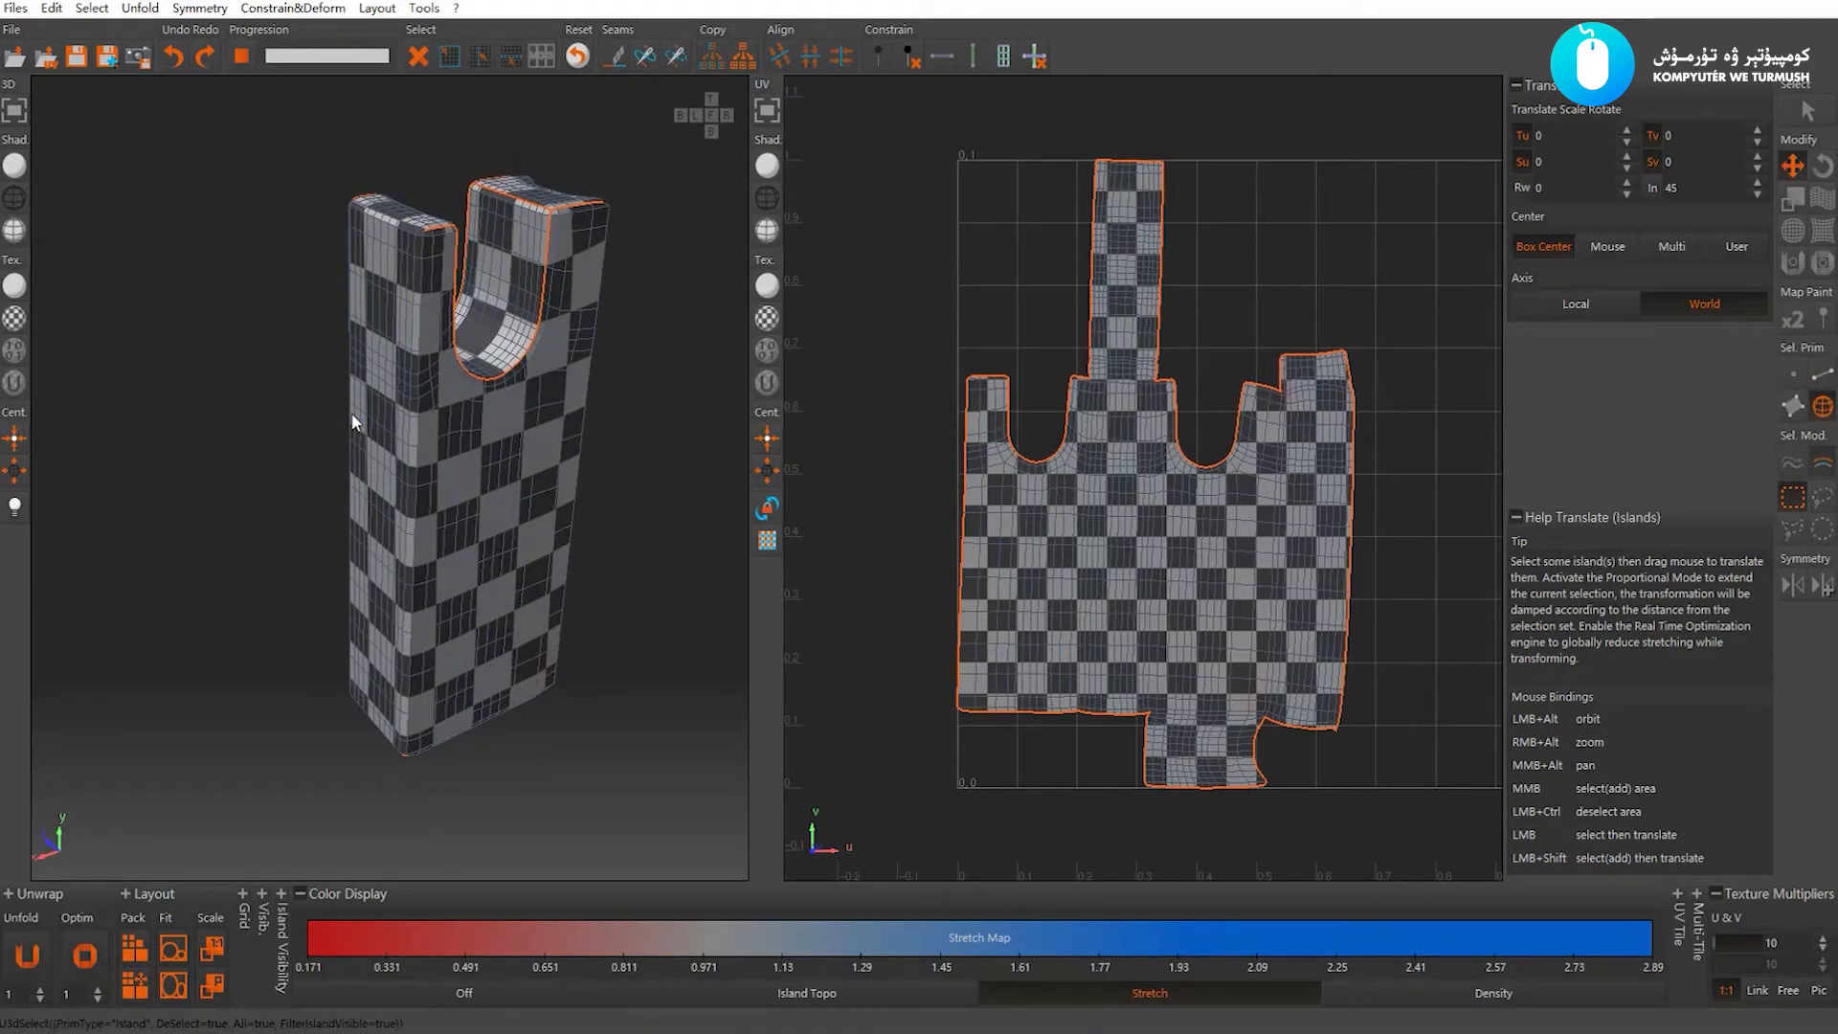
key("i")
Examine the checker pattern on the body, neck and bow from several sides, turning off the model's wireframe overlay
left_click_drag(329, 425, 279, 493, "alt")
right_click_drag(278, 492, 273, 383, "alt")
left_click_drag(273, 383, 555, 519, "alt")
right_click_drag(555, 519, 233, 400, "alt")
left_click_drag(233, 400, 342, 527, "alt")
right_click_drag(342, 527, 293, 388, "alt")
left_click_drag(293, 388, 422, 417, "alt")
right_click_drag(422, 418, 662, 588, "alt")
left_click_drag(663, 588, 345, 422, "alt")
left_click_drag(445, 476, 367, 499, "alt")
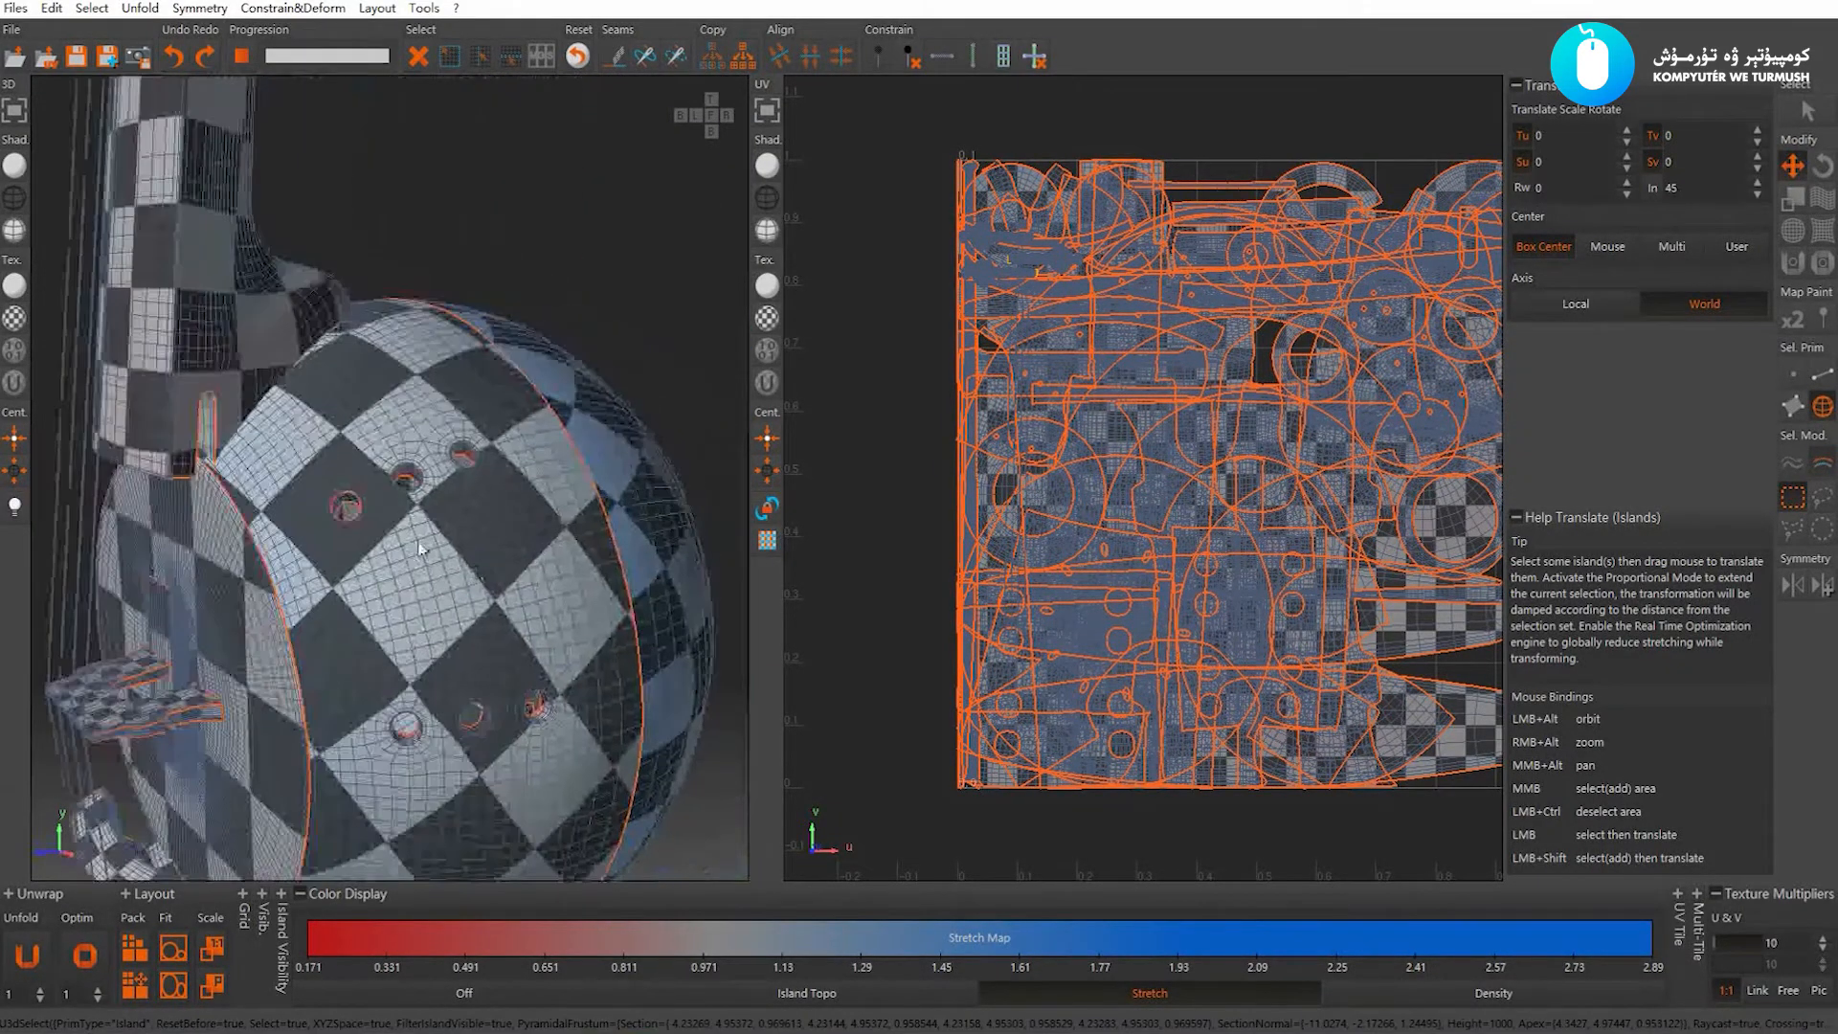
right_click_drag(409, 482, 274, 478, "alt")
left_click_drag(274, 478, 199, 481, "alt")
right_click_drag(200, 481, 226, 383, "alt")
middle_click_drag(401, 385, 366, 437, "alt")
left_click_drag(366, 437, 399, 441, "alt")
middle_click_drag(398, 441, 448, 412, "alt")
left_click_drag(448, 411, 398, 410, "alt")
right_click_drag(398, 410, 452, 421, "alt")
left_click_drag(452, 422, 354, 457, "alt")
right_click_drag(356, 466, 424, 466, "alt")
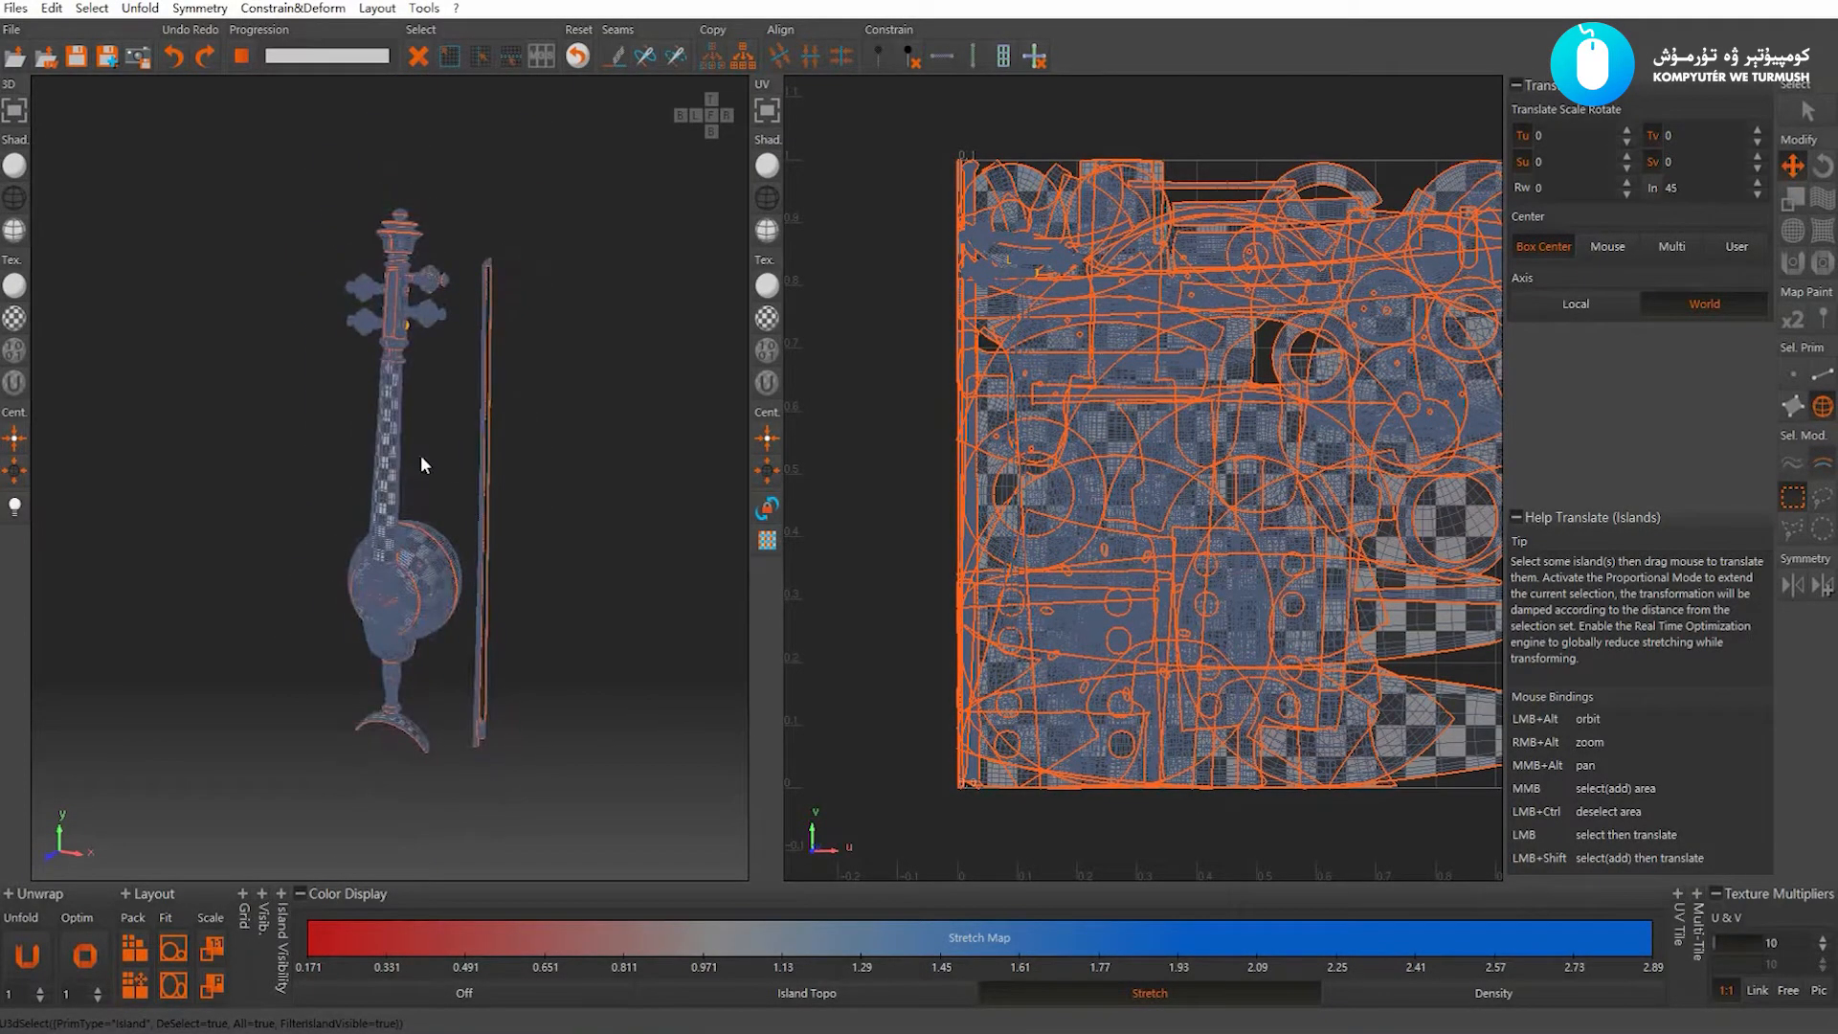
left_click_drag(422, 463, 452, 486, "alt")
right_click_drag(452, 486, 275, 326, "alt")
left_click(13, 166)
mouse_move(422, 401)
left_mouse_down("alt")
mouse_move(464, 412)
mouse_move(414, 435)
mouse_move(559, 436)
mouse_move(316, 394)
mouse_move(648, 311)
mouse_move(643, 513)
mouse_move(681, 533)
mouse_move(209, 581)
left_mouse_up("alt")
left_click_drag(297, 490, 293, 499, "alt")
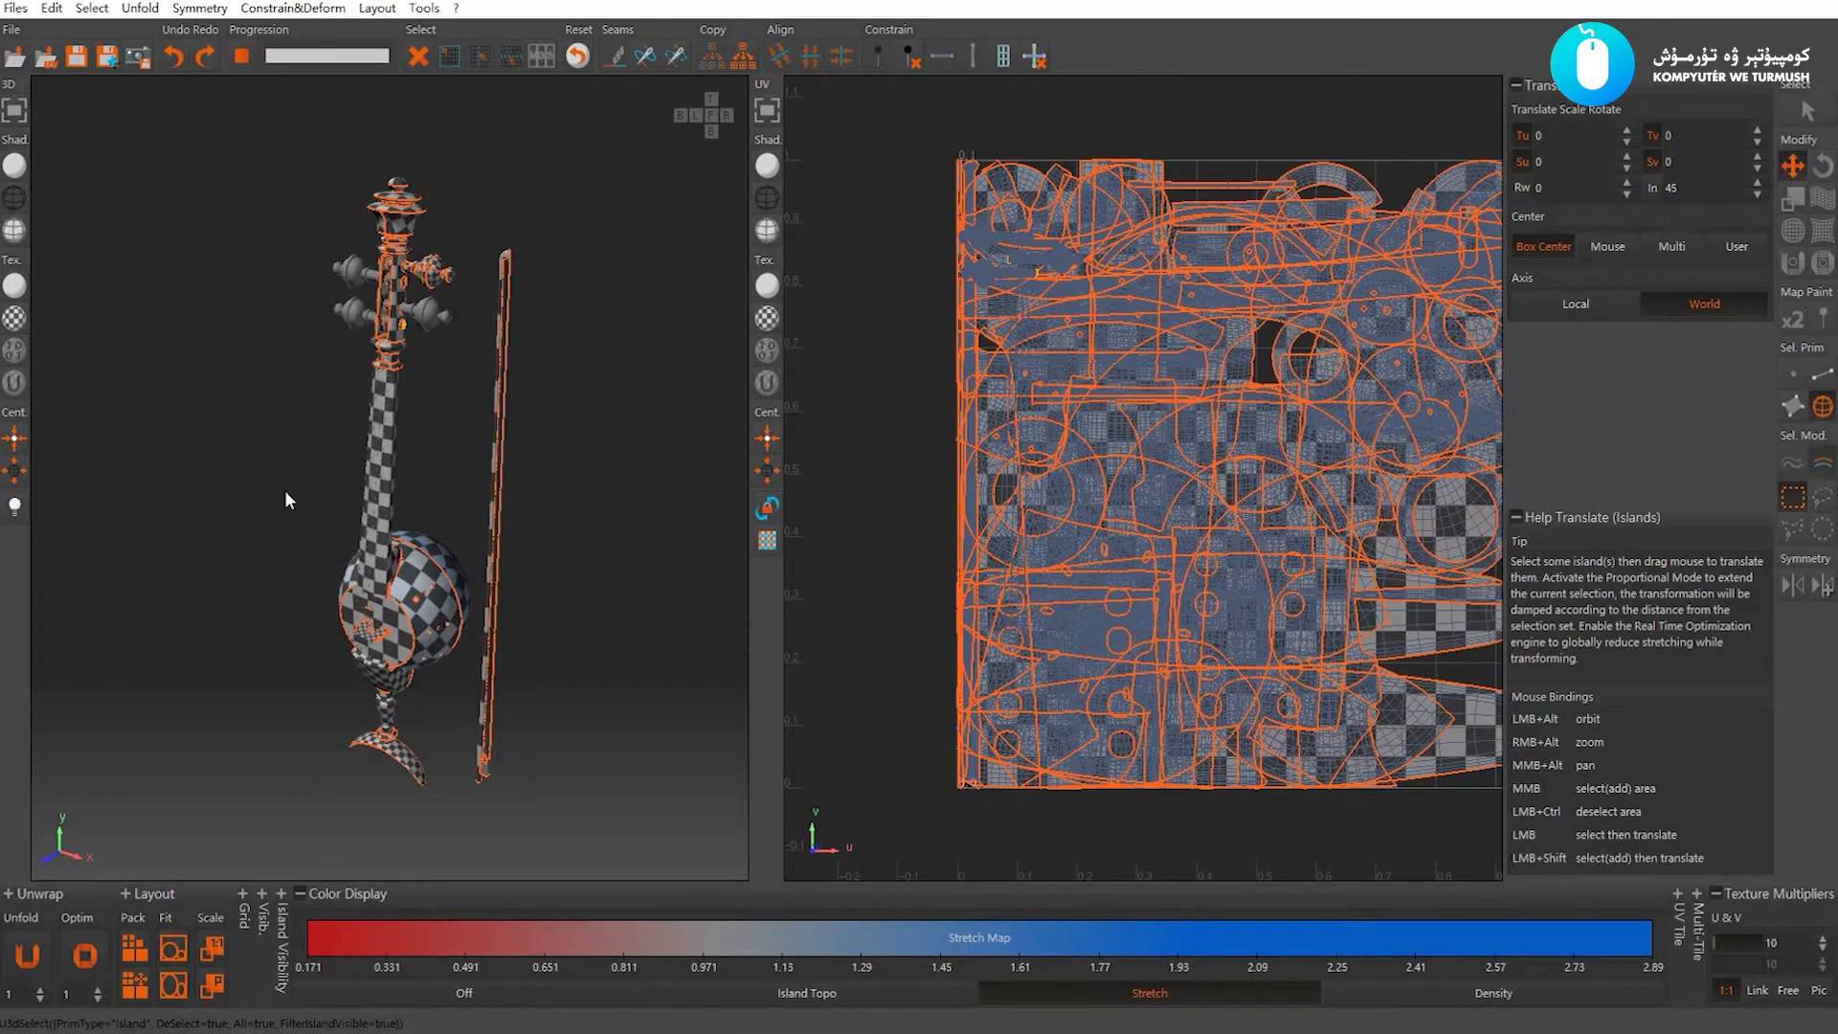
Export the unwrapped model as the OBJ file ghijek_obj.cropped.obj, turn off the TIFF UV stamp and close the exporter
key("ctrl+e")
left_click_drag(364, 91, 883, 59)
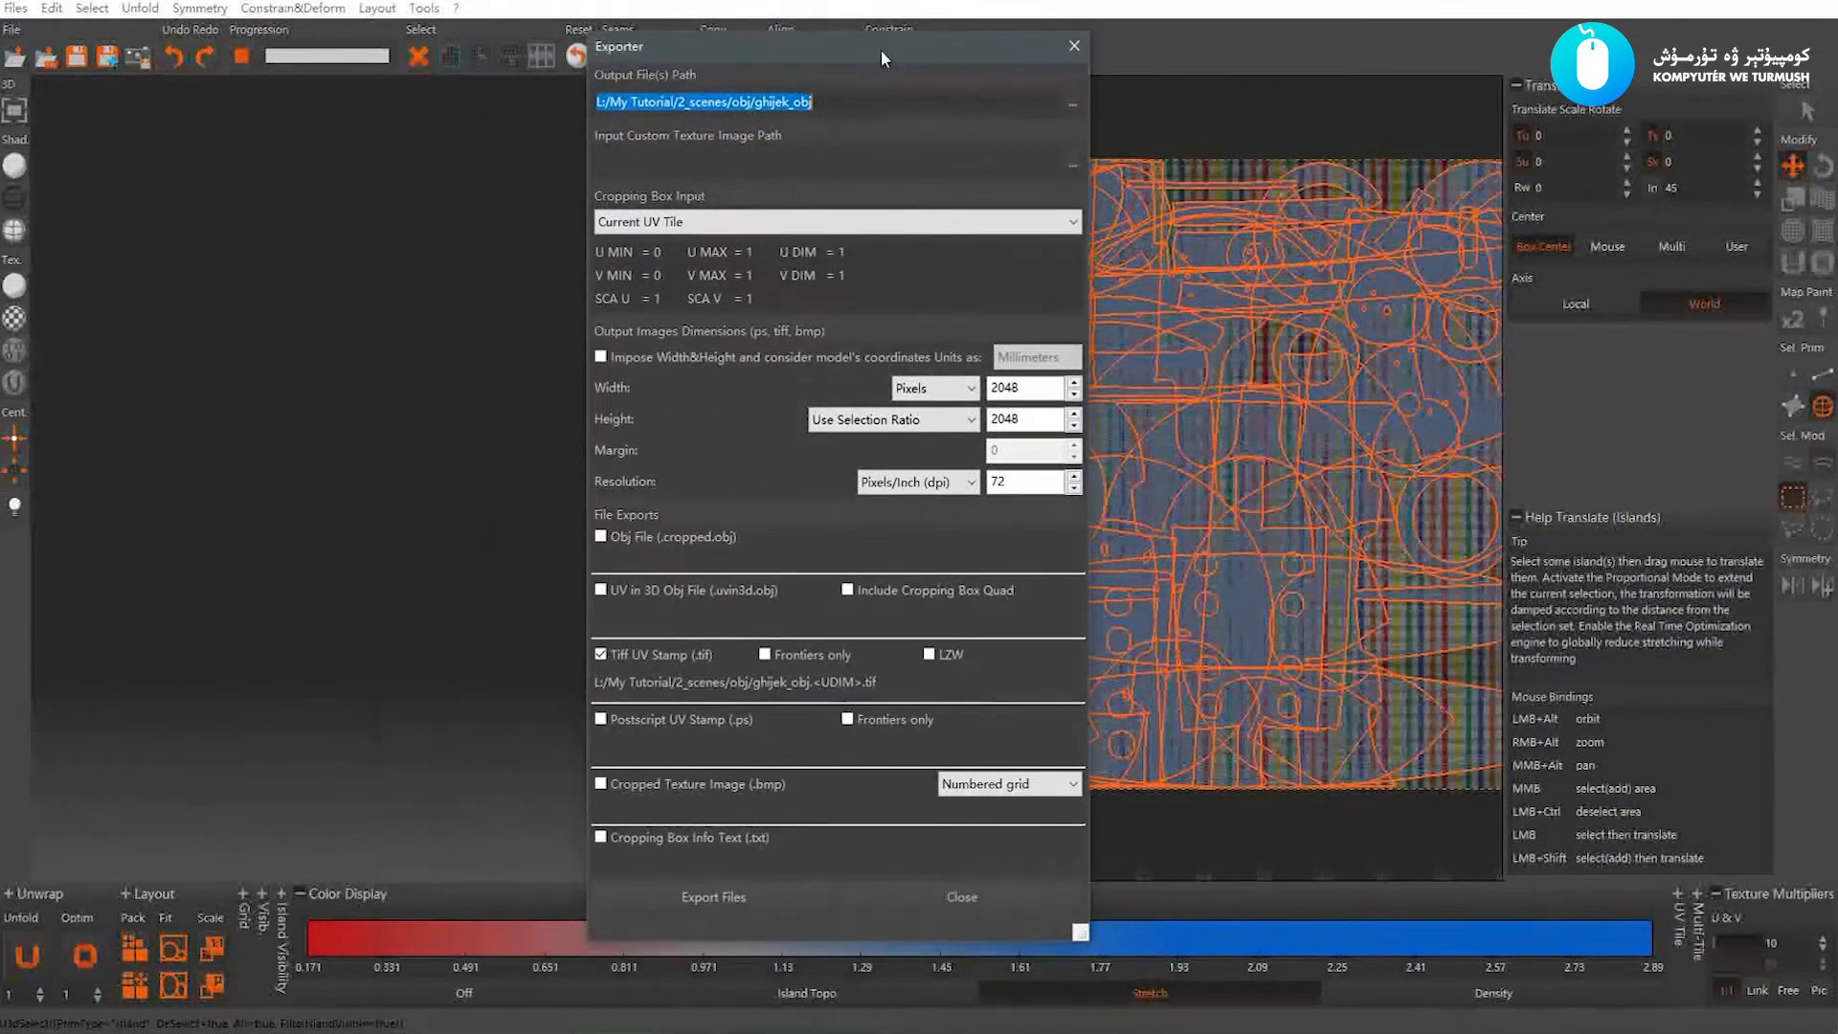
left_click(881, 100)
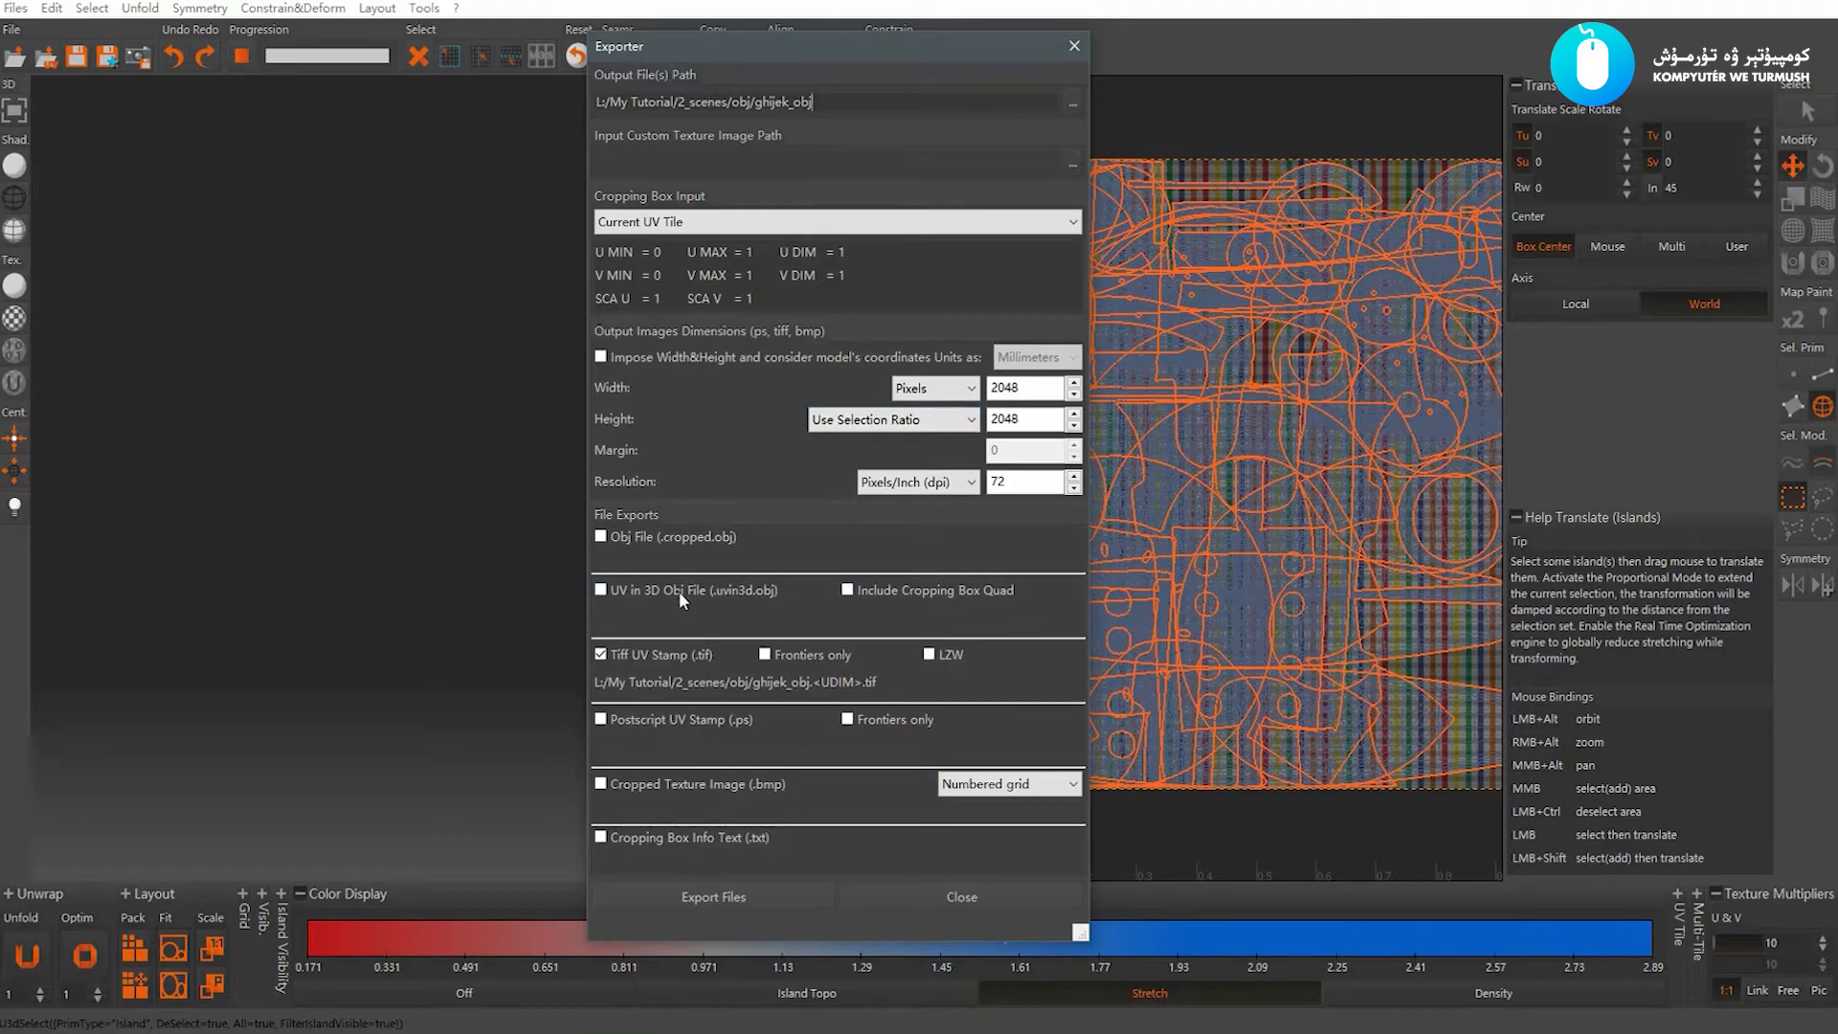
left_click(605, 537)
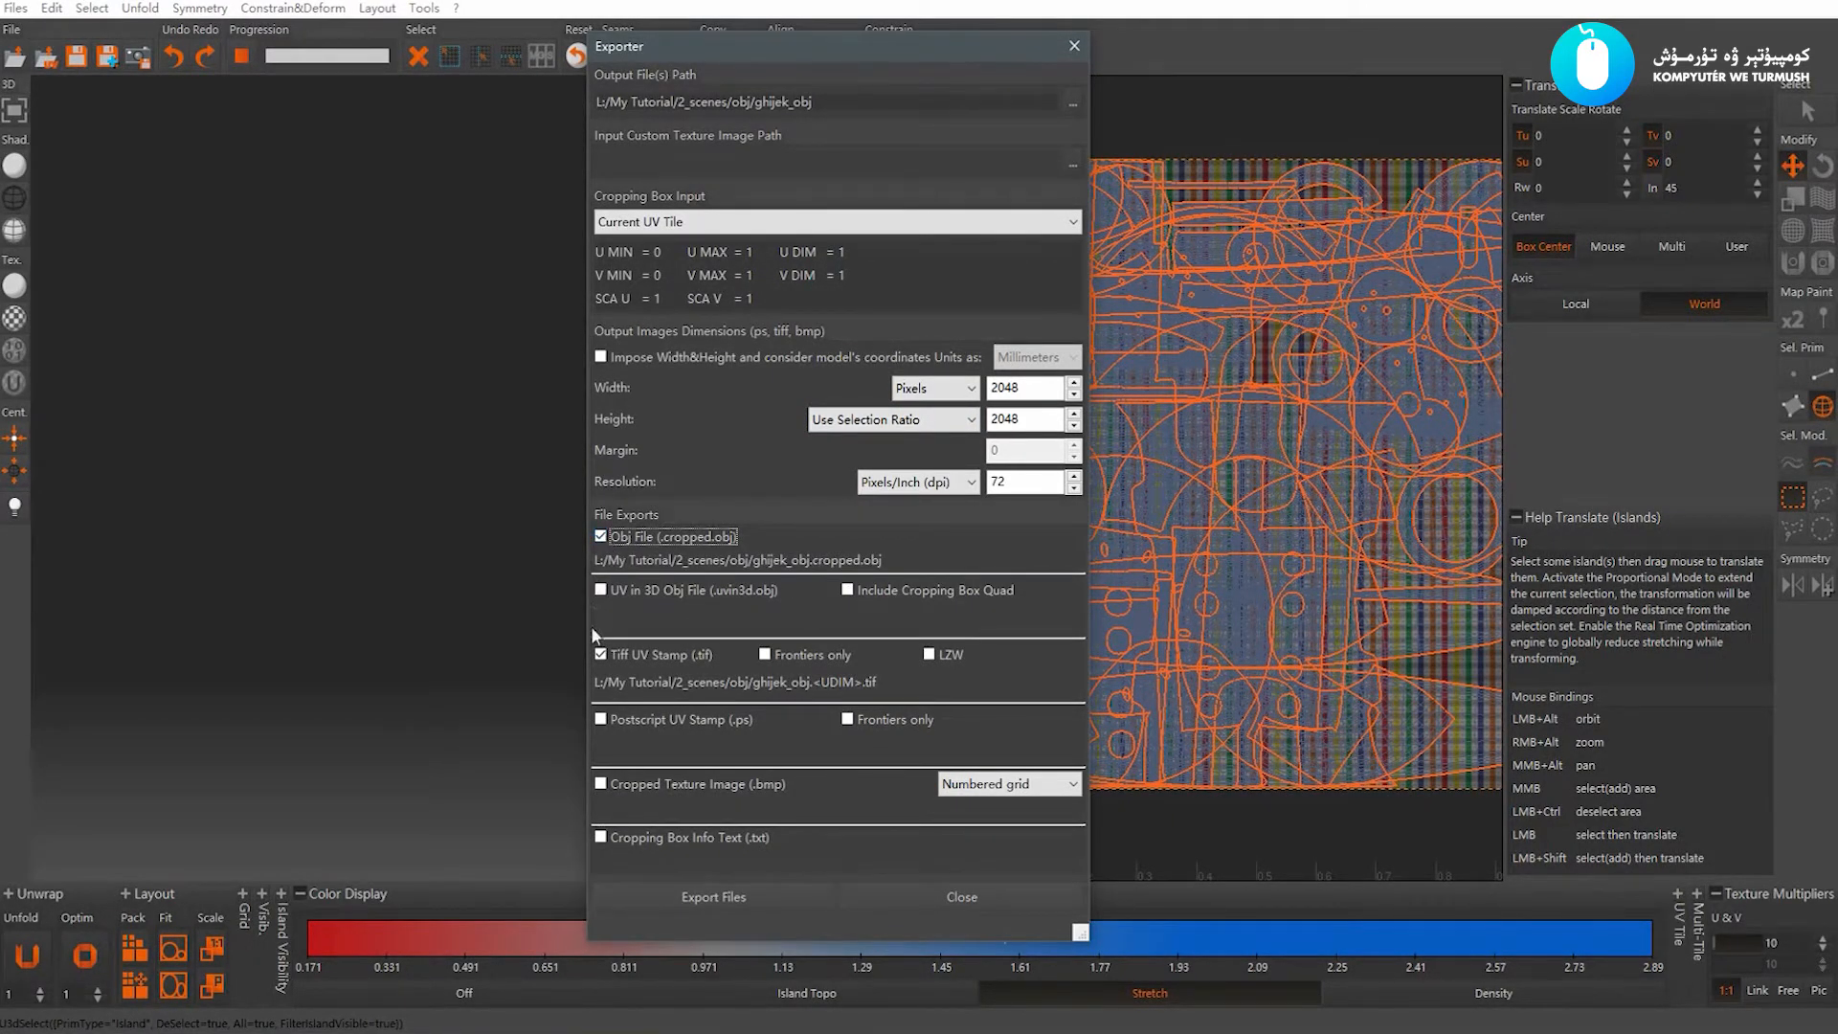
left_click(601, 655)
left_click(785, 892)
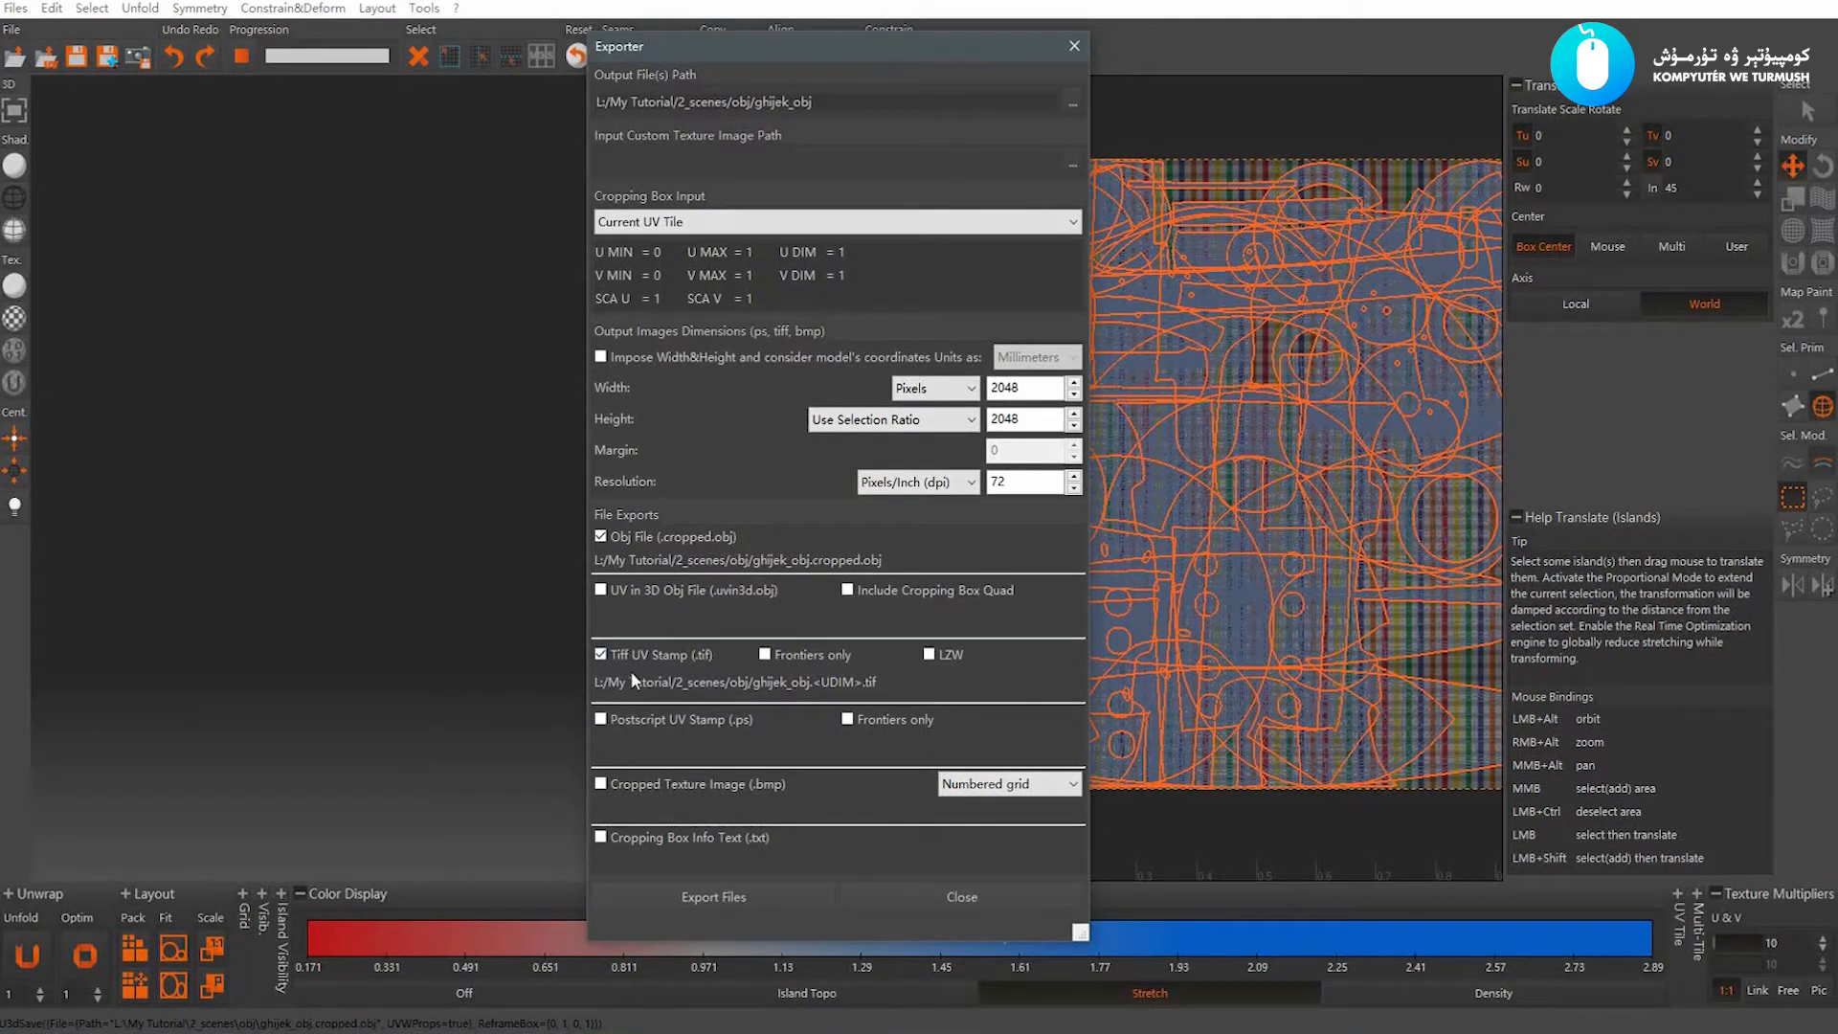
left_click(674, 656)
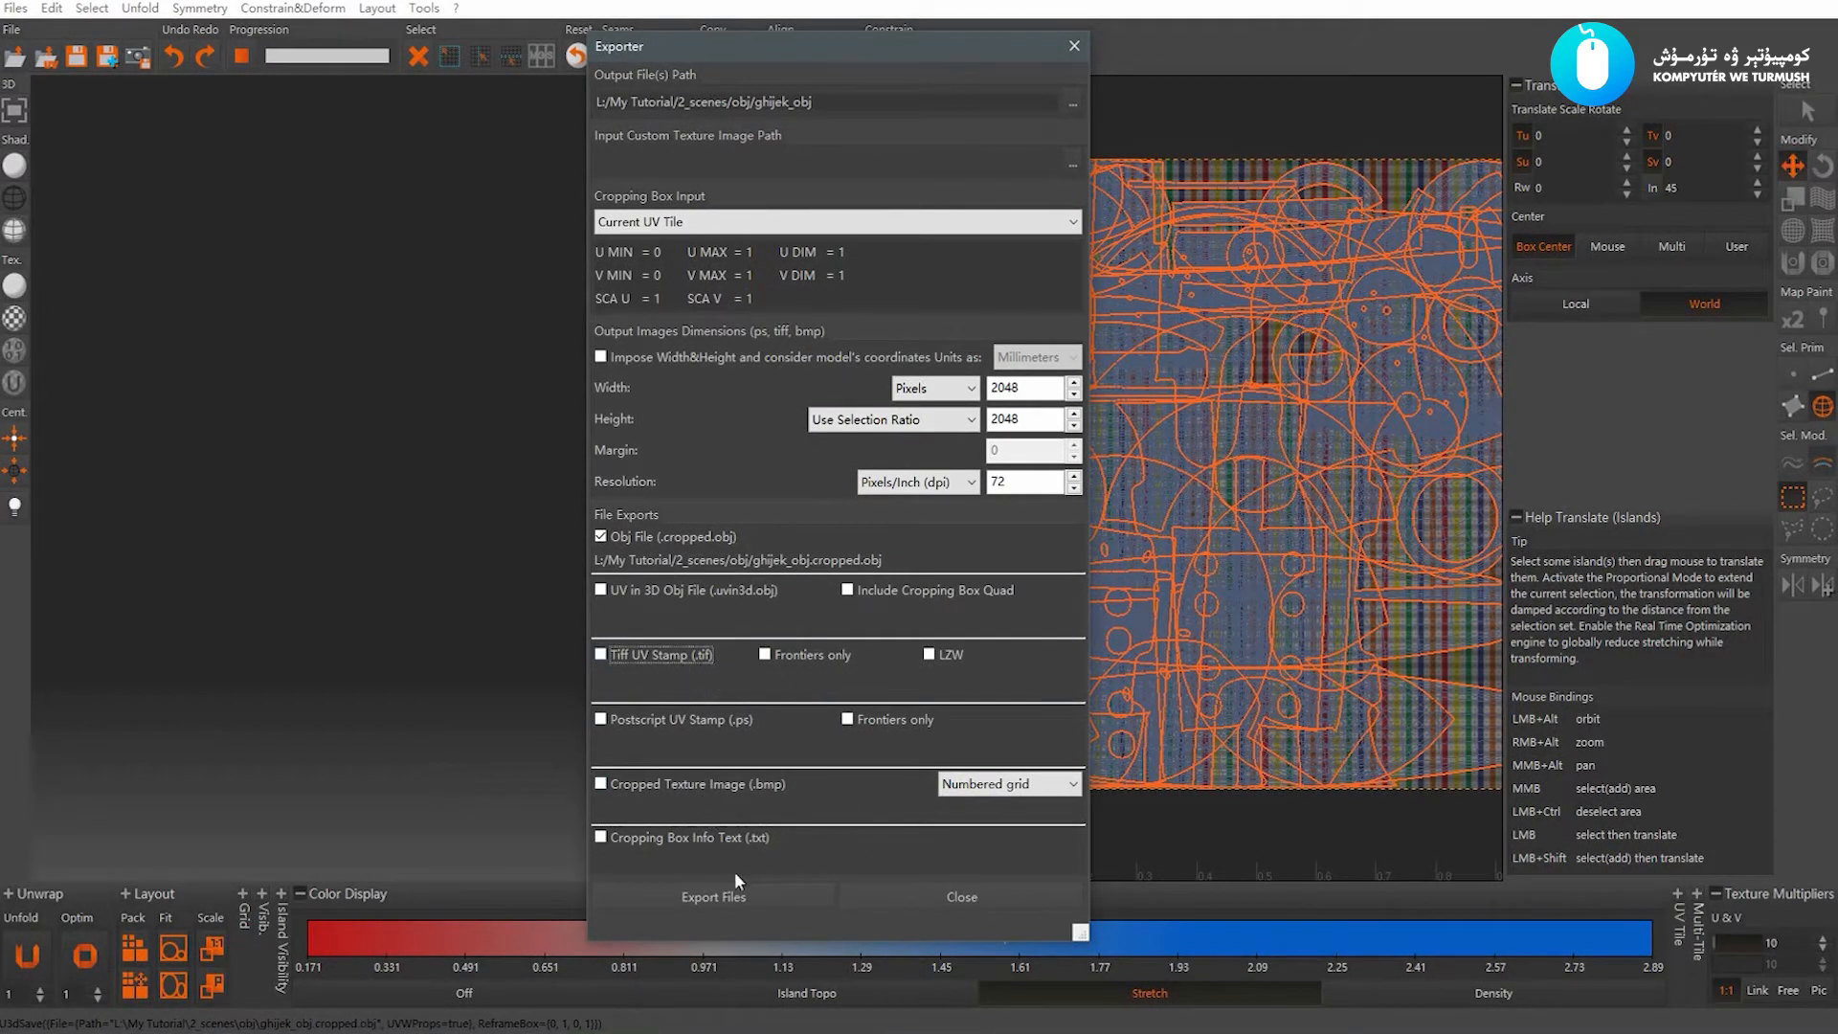
left_click(891, 900)
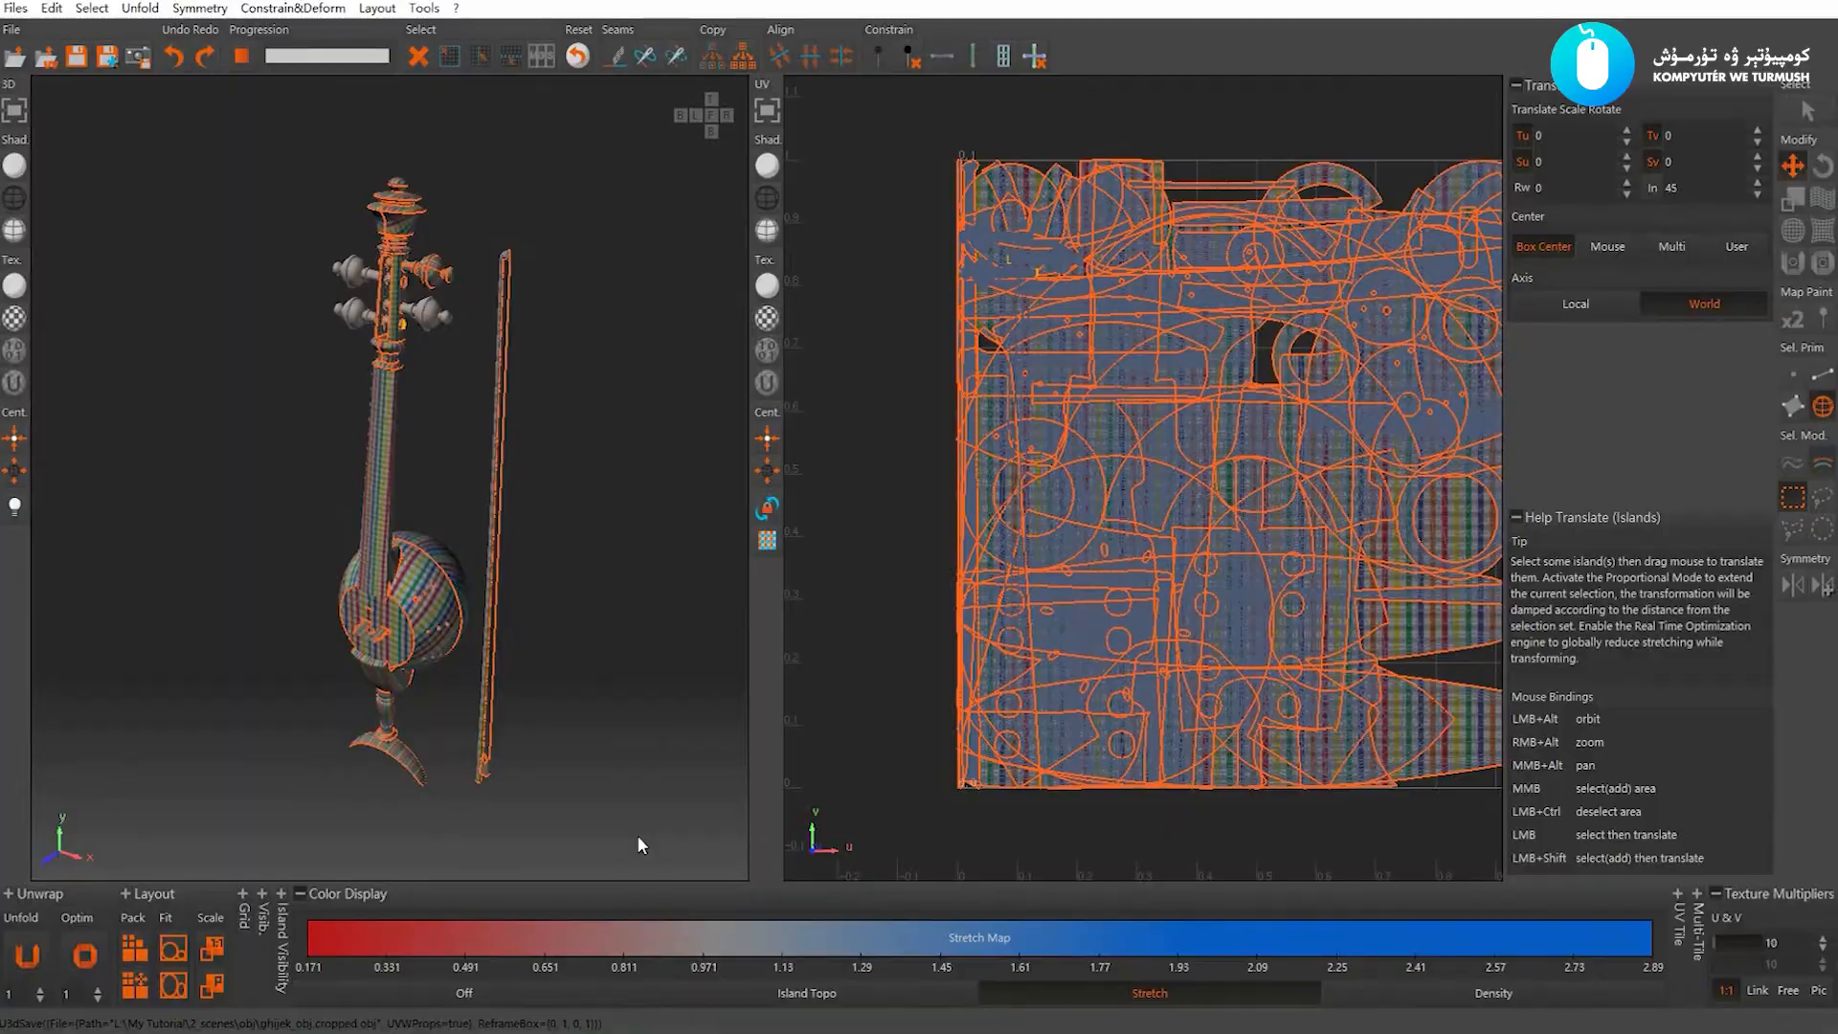
Switch to the Maya scene containing the instrument and bow
key("super+Tab")
left_click(1135, 522)
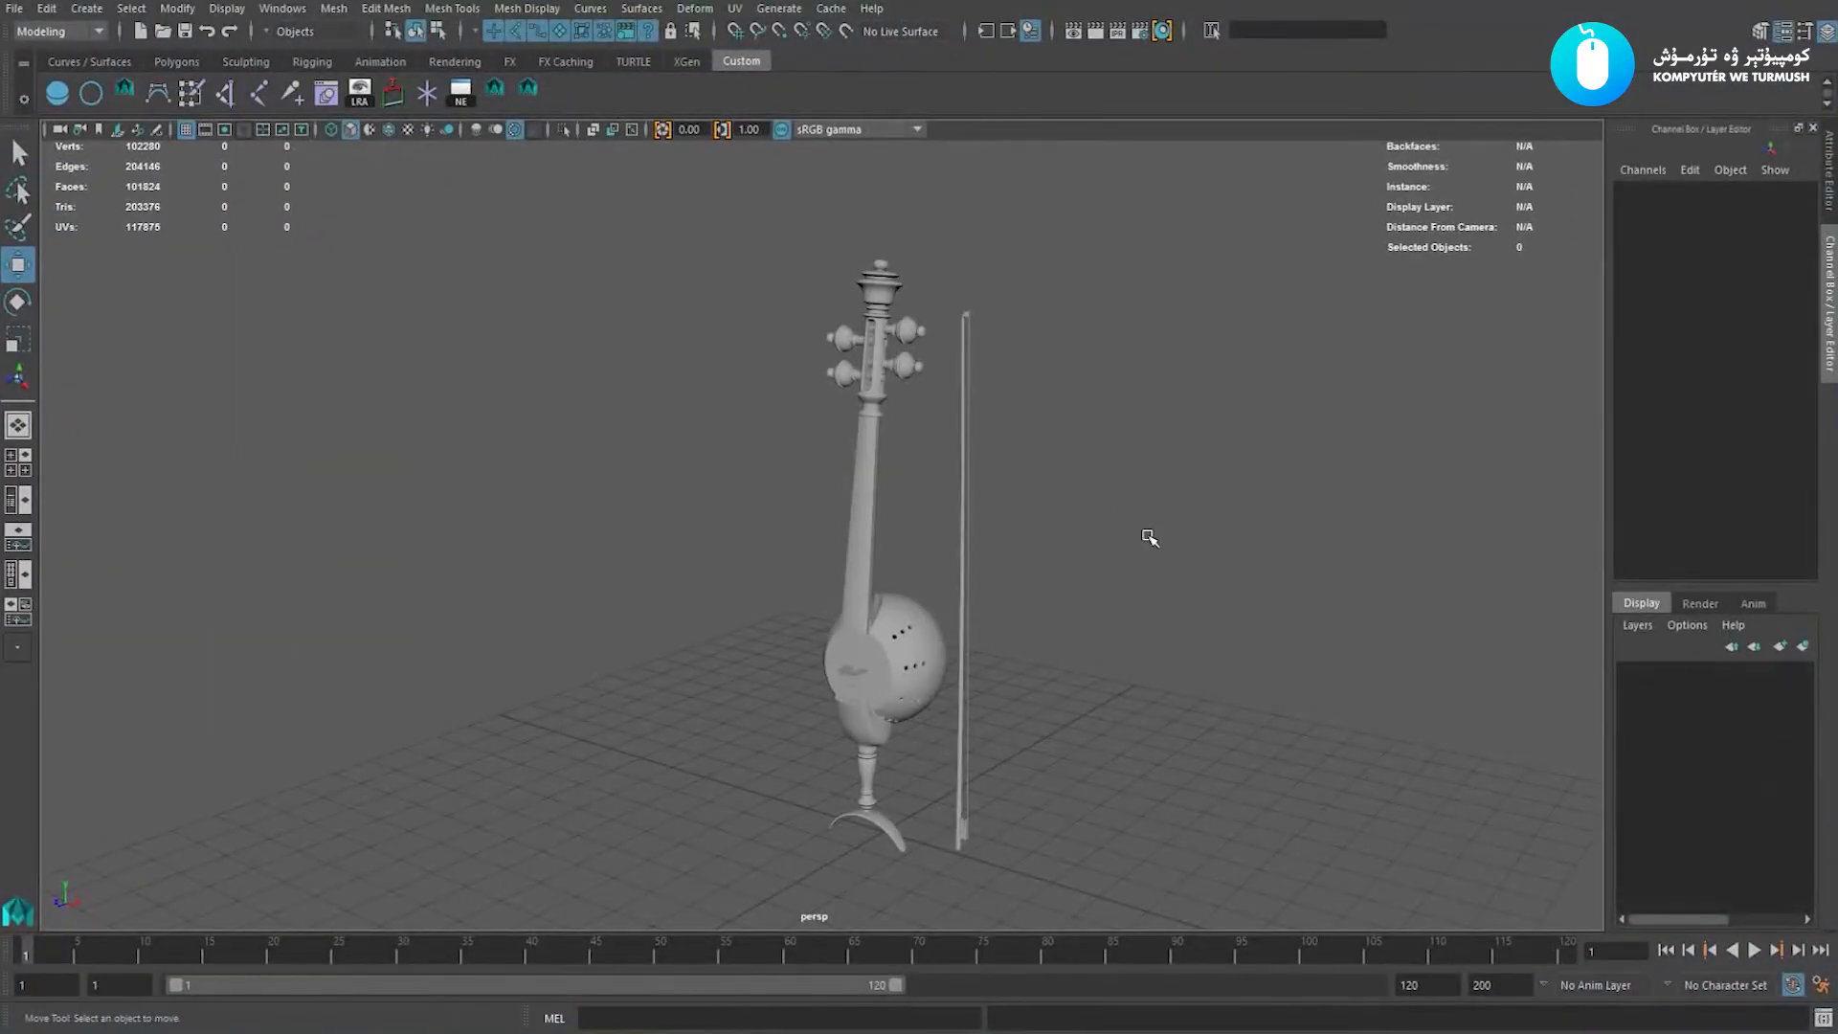
Select all instrument and bow parts, examine their existing UVs in the UV Editor, close it and clear the selection
left_click_drag(1183, 287, 682, 760)
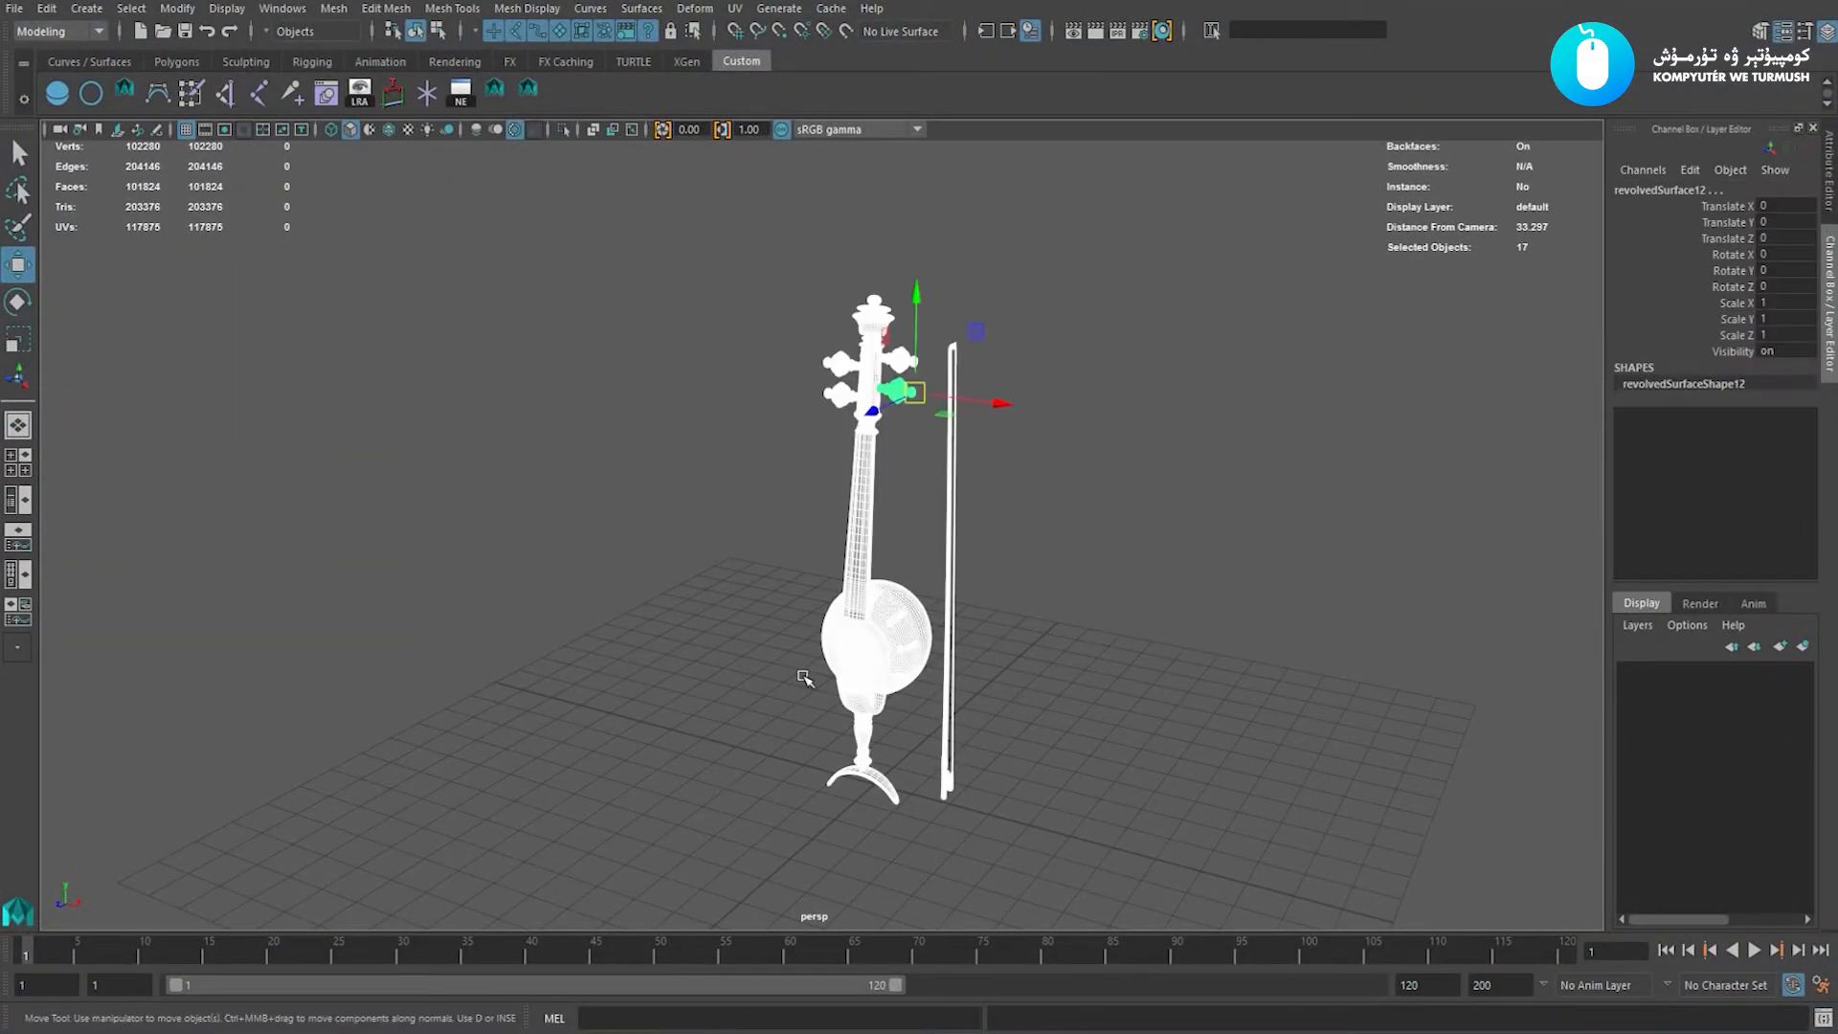
middle_click_drag(700, 494, 661, 489, "alt")
right_click_drag(627, 306, 657, 312, "alt")
middle_click_drag(718, 327, 641, 329, "alt")
right_click_drag(599, 328, 613, 327, "alt")
left_click(735, 9)
left_click(758, 59)
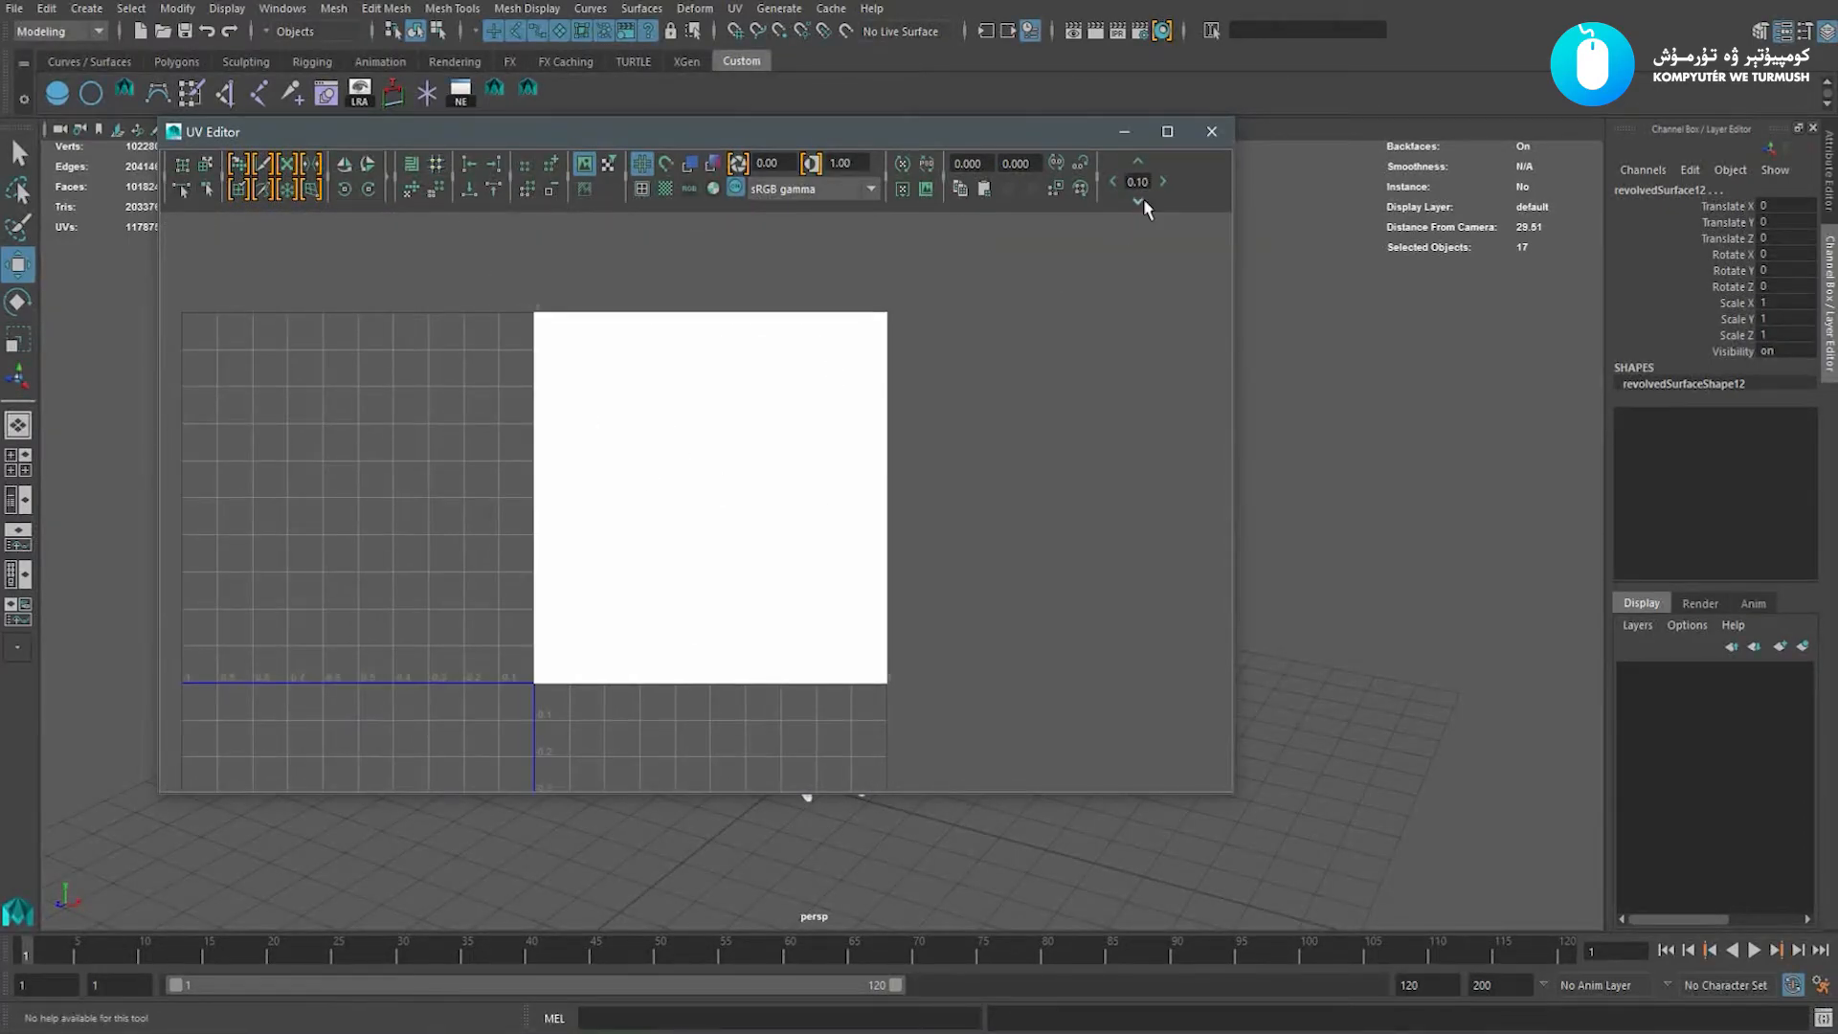
left_click(1212, 132)
left_click(1021, 492)
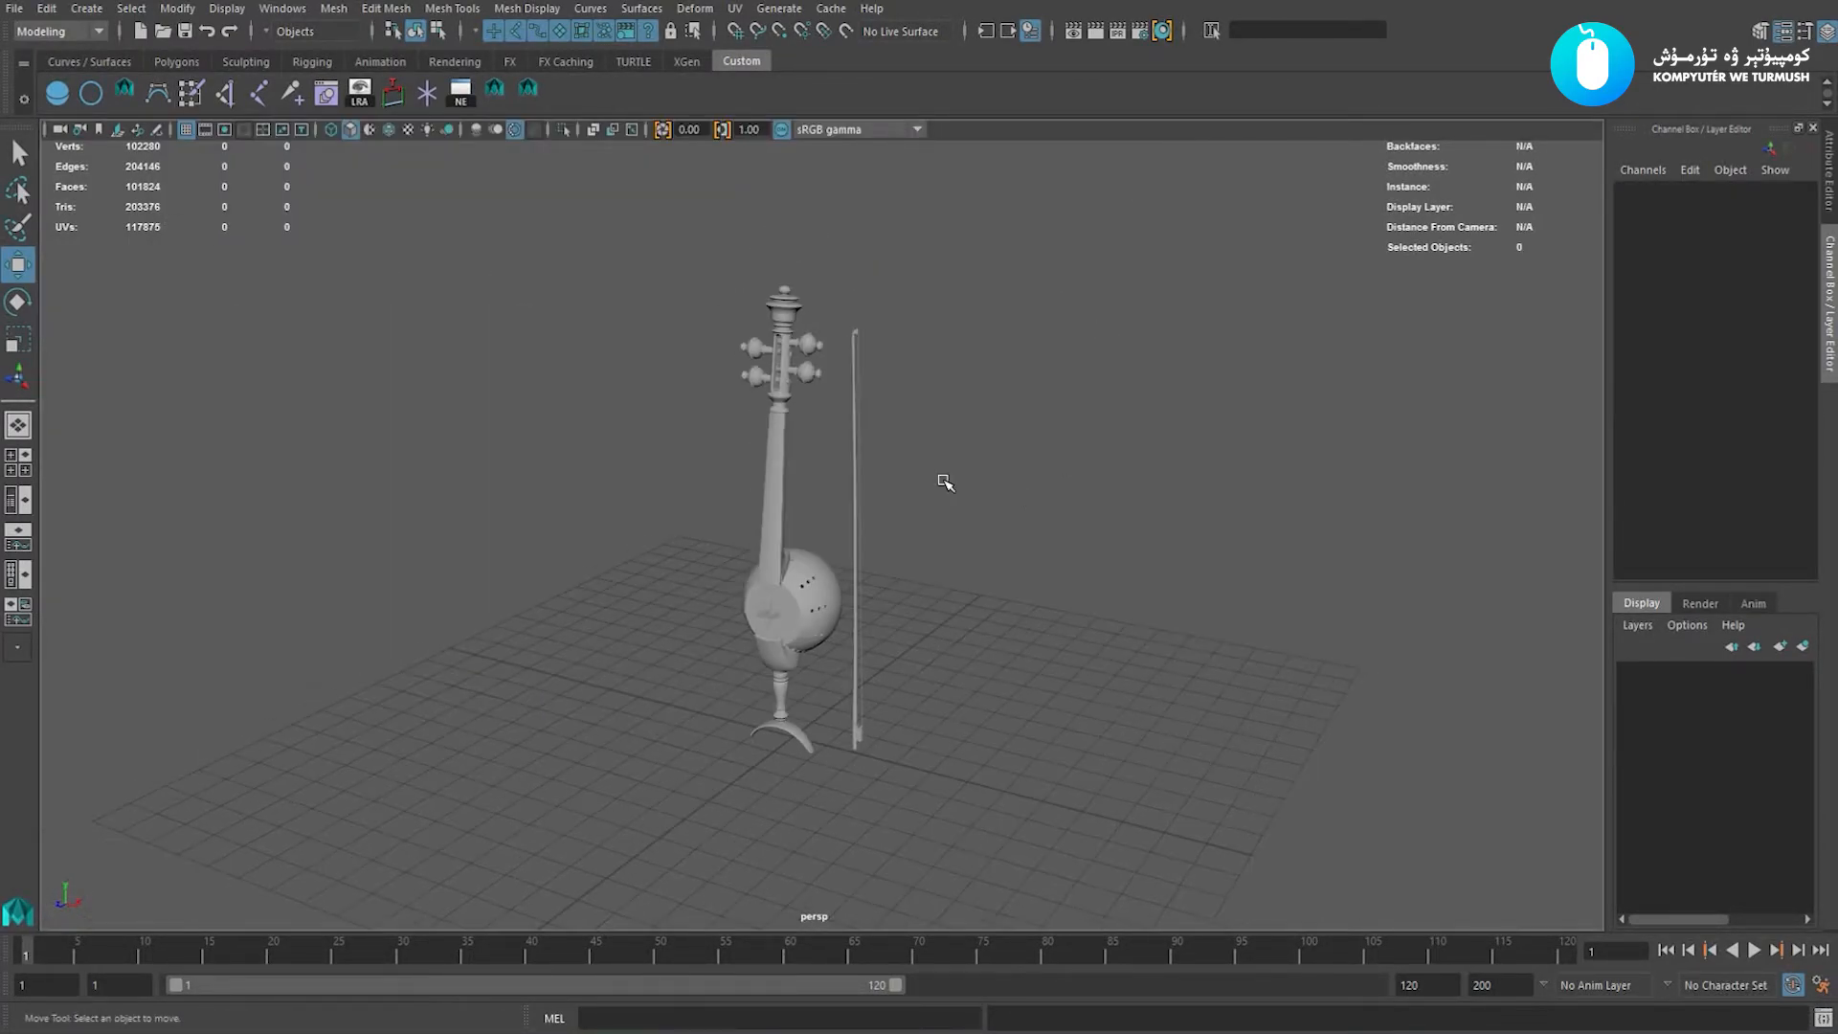
Show the Outliner beside the perspective view and delete all the original instrument and bow objects from the scene
key("space")
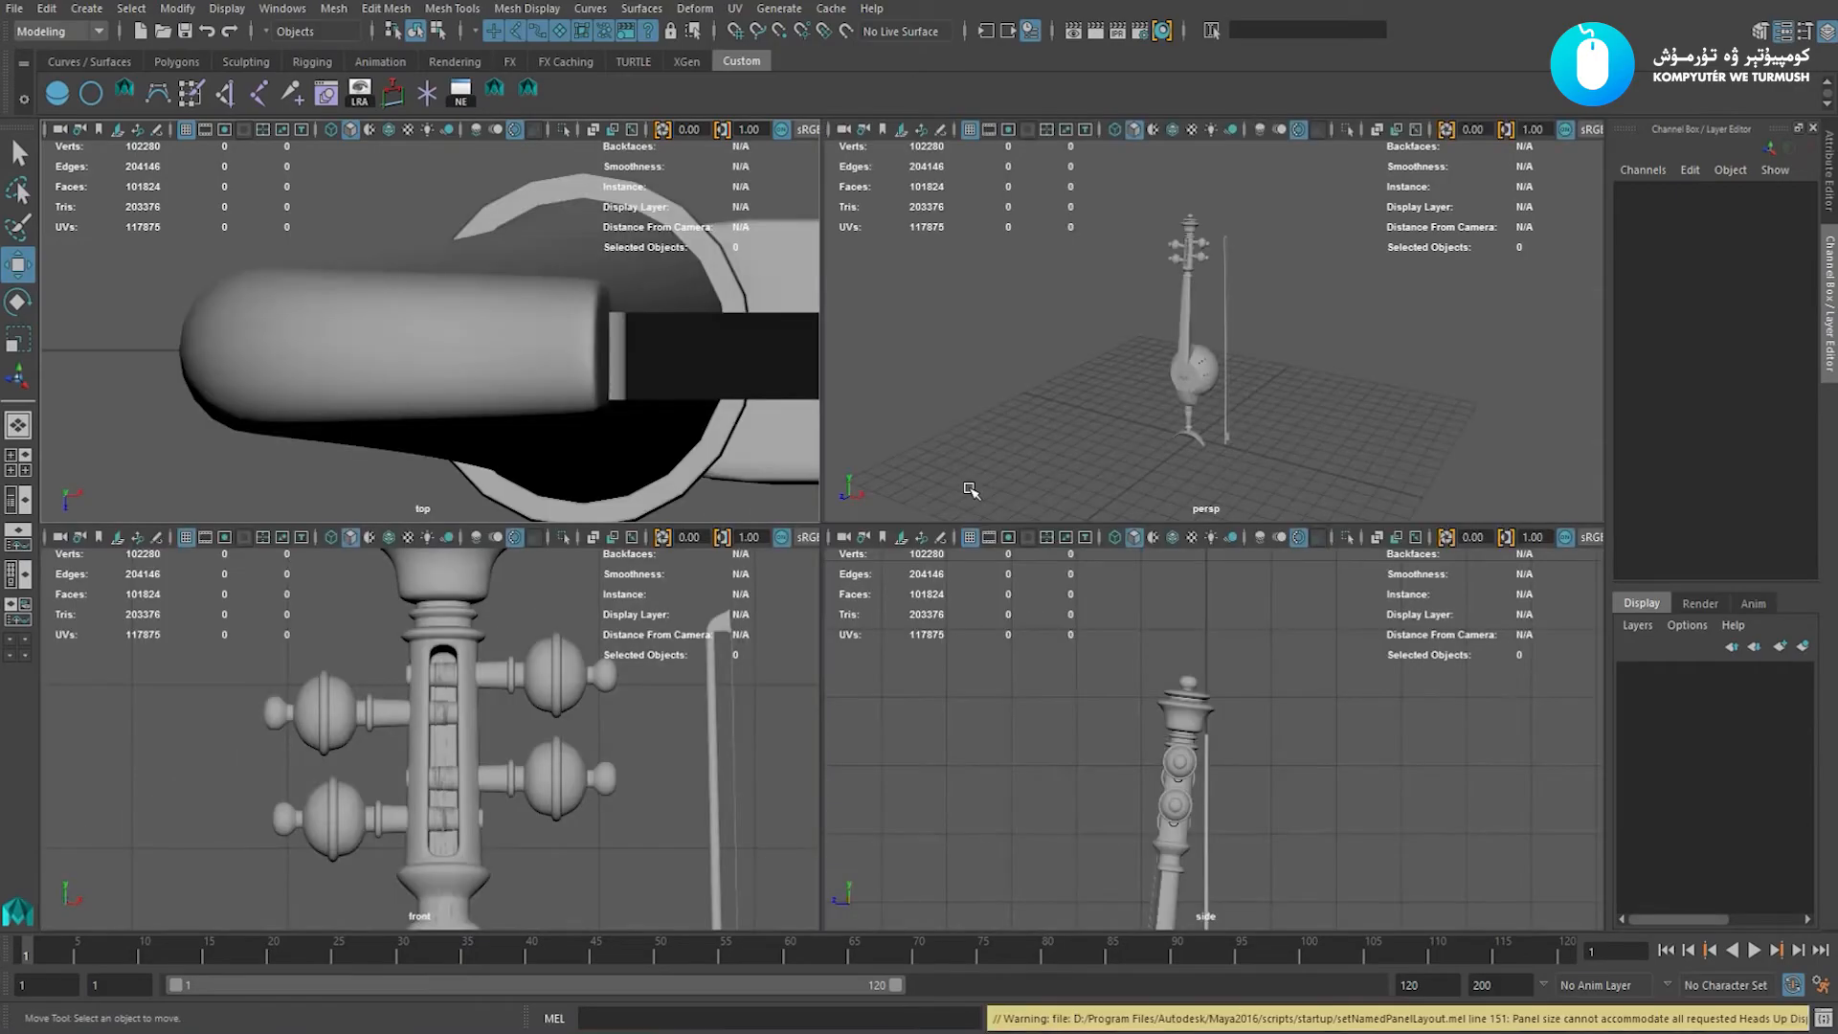
key("space")
left_click_drag(1015, 447, 900, 512)
left_click_drag(144, 239, 143, 603)
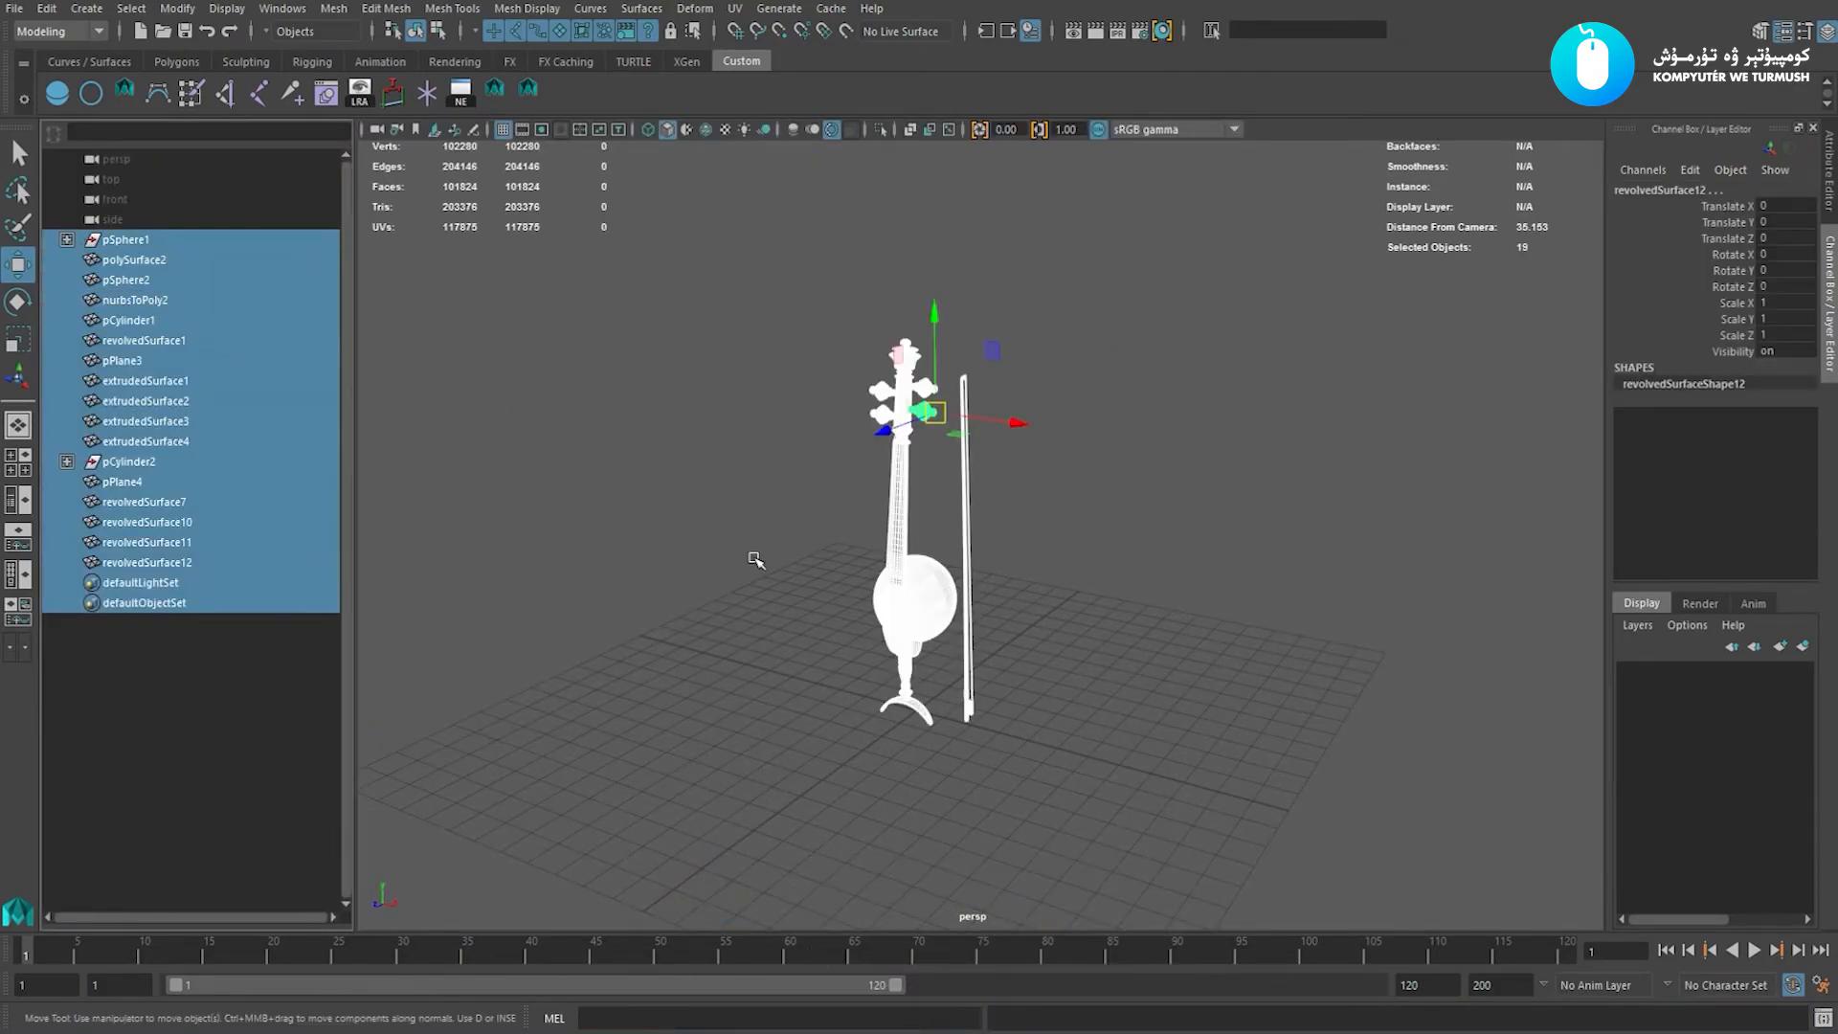
key("Delete")
left_click(754, 554)
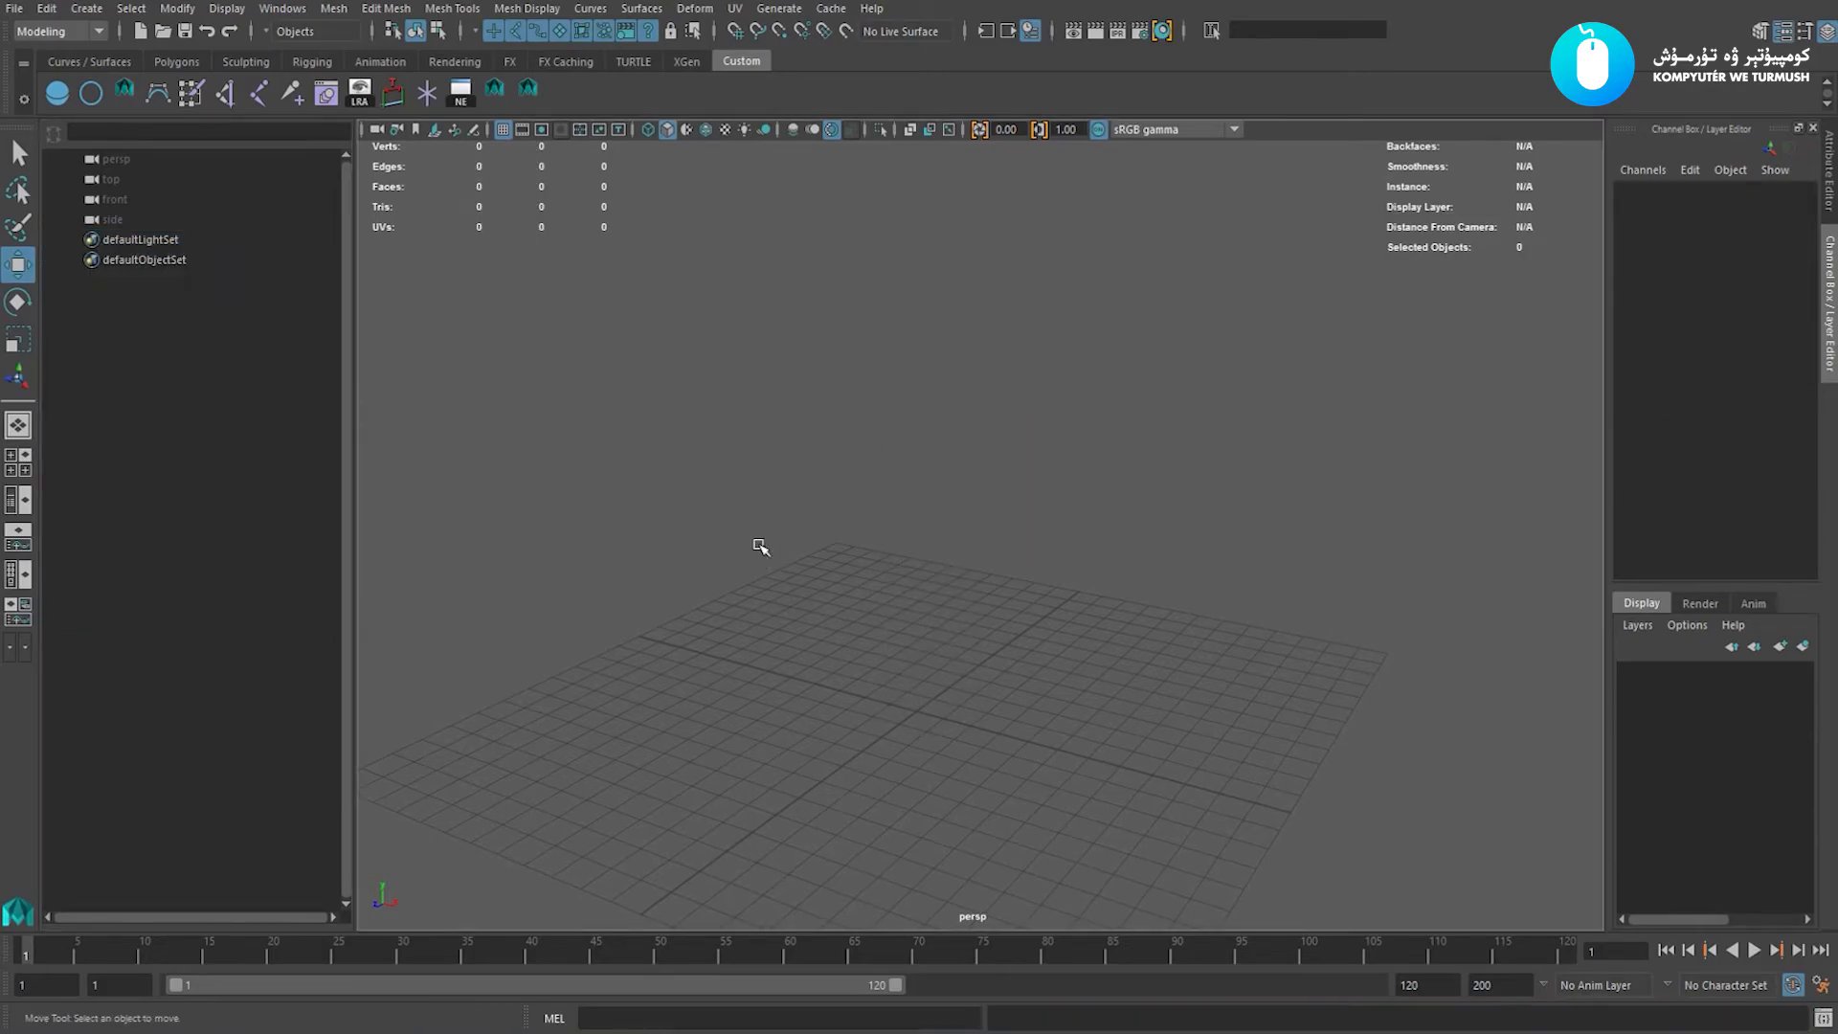
Import the unwrapped model file ghijek_obj.cropped.obj into the empty scene
left_click(14, 7)
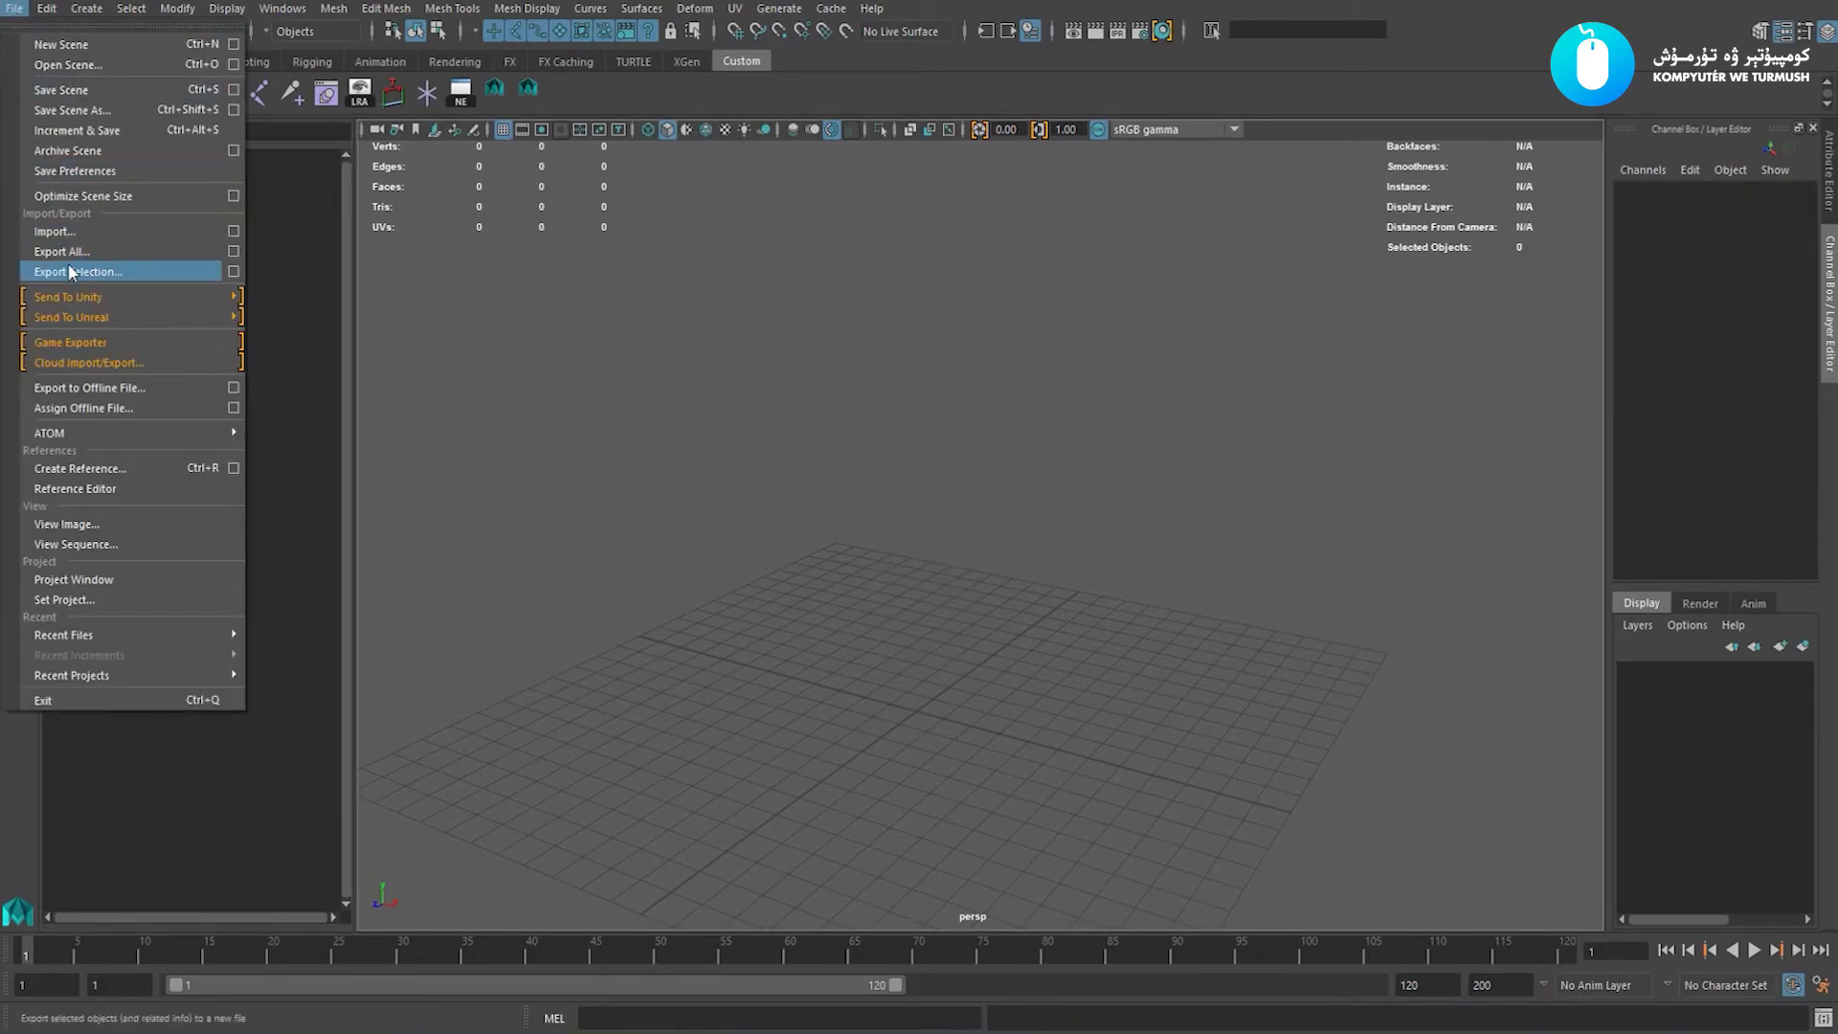
left_click(130, 232)
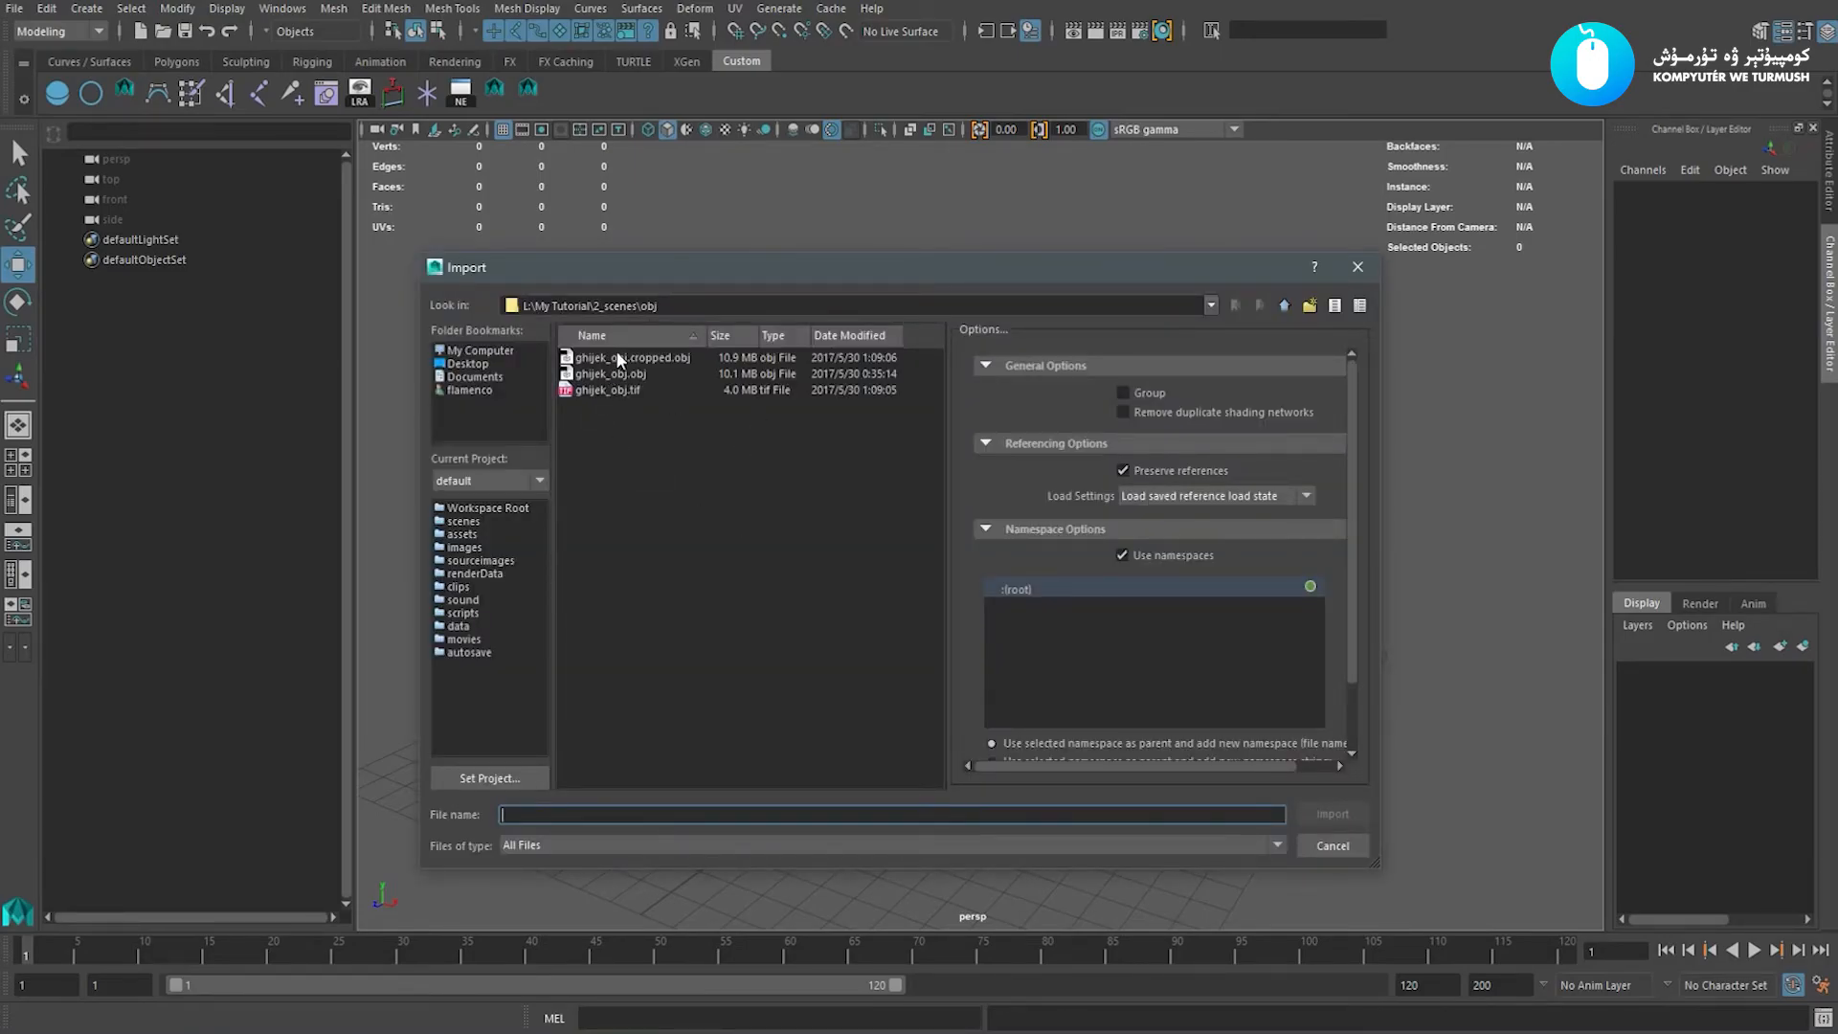
left_click(619, 360)
key("Return")
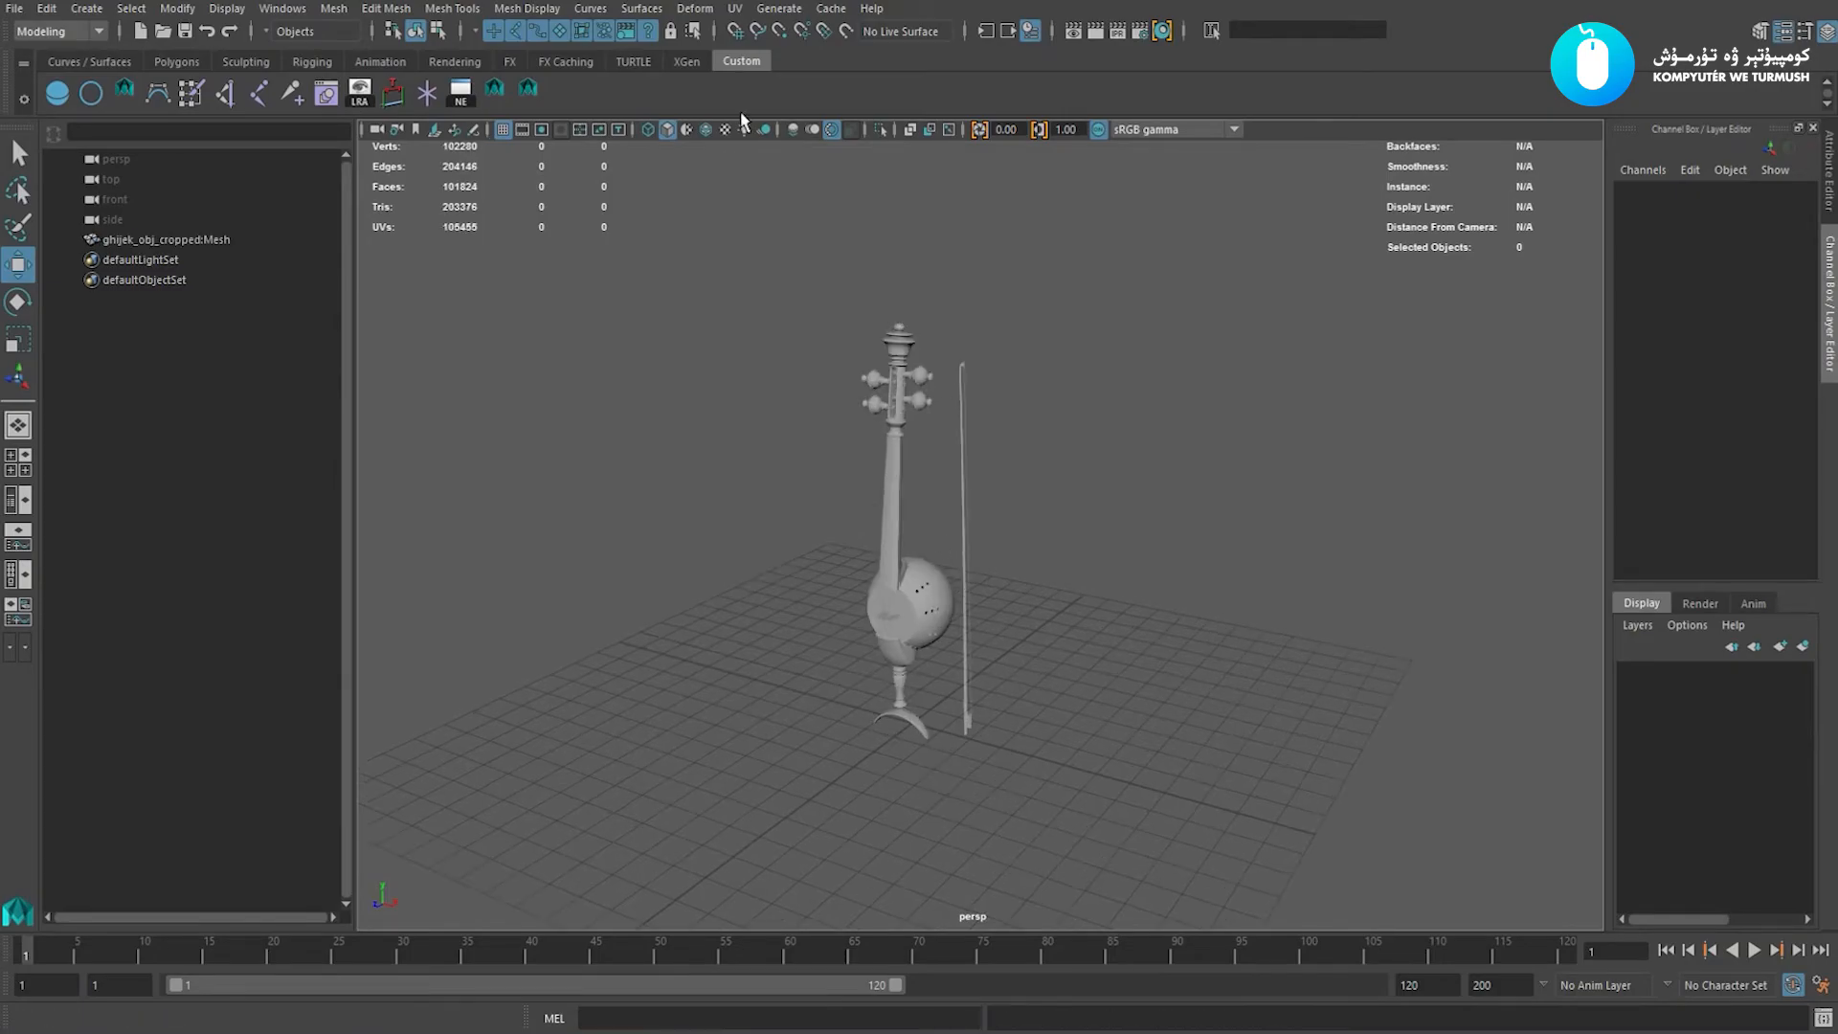
Open the UV Editor beside the model, select the imported mesh and examine its overlapping UV layout
left_click(736, 8)
left_click(777, 60)
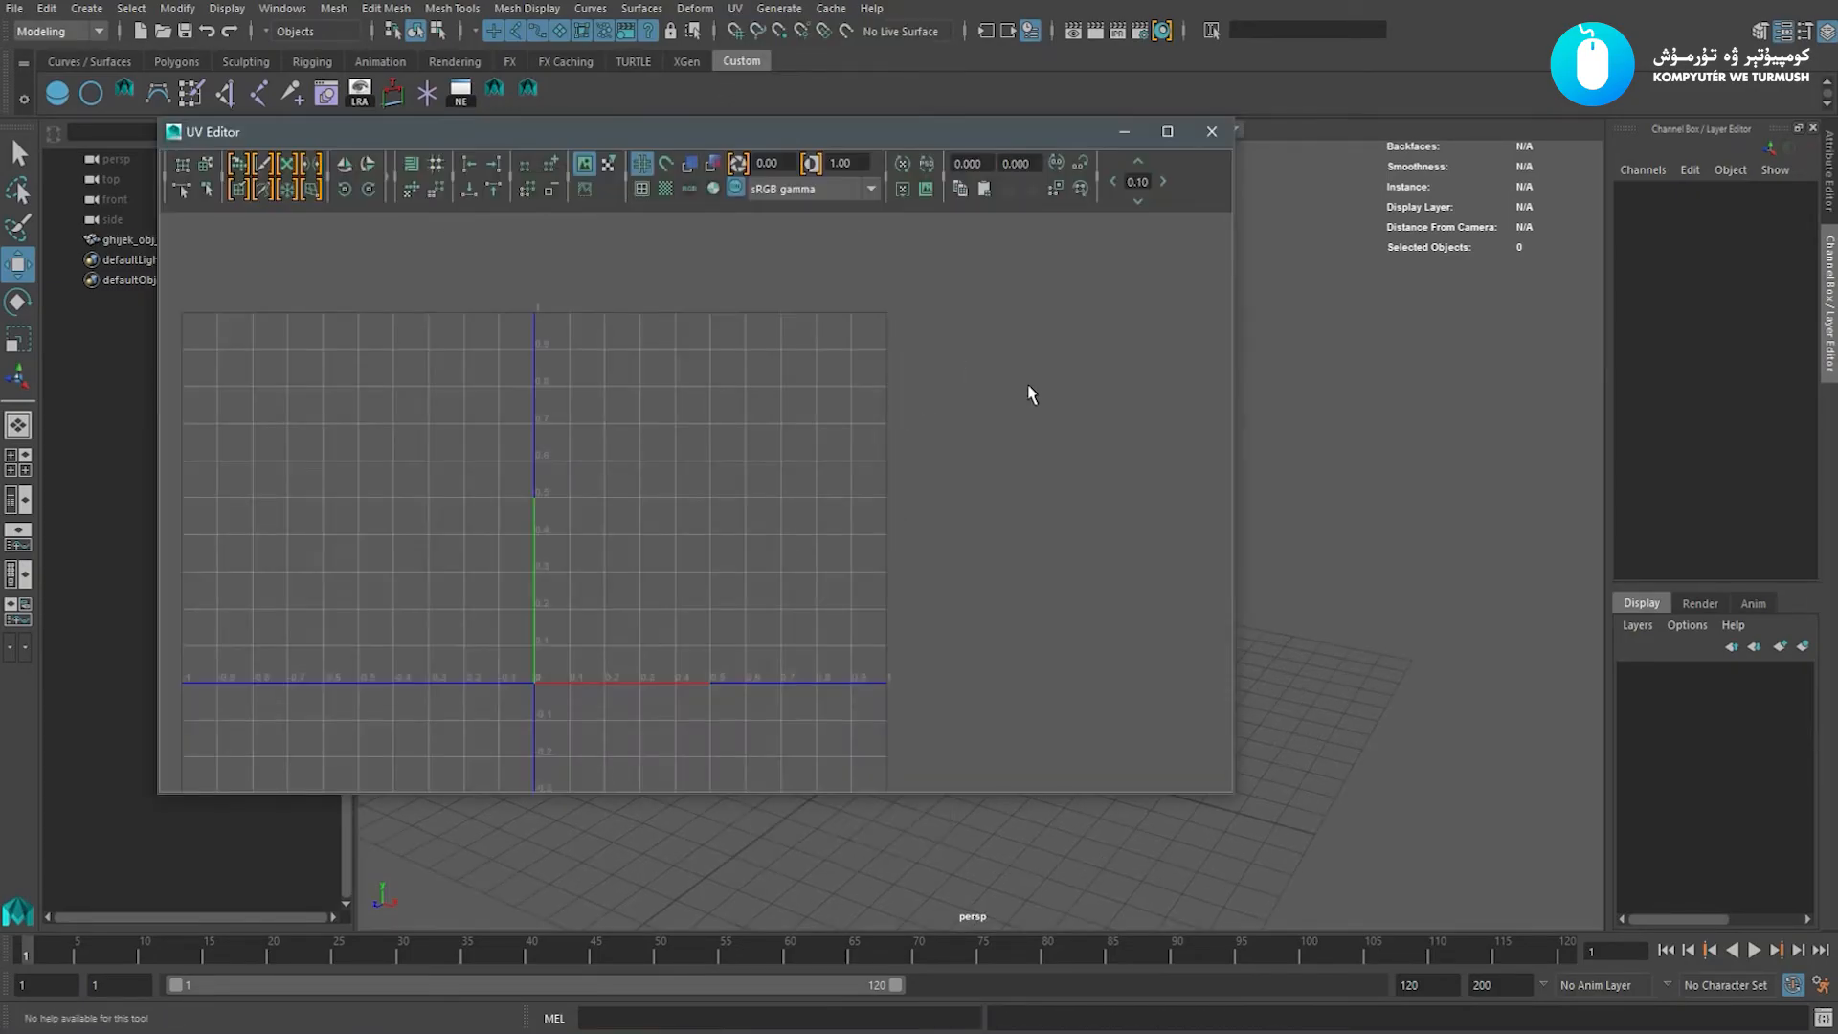
left_click_drag(810, 134, 1484, 149)
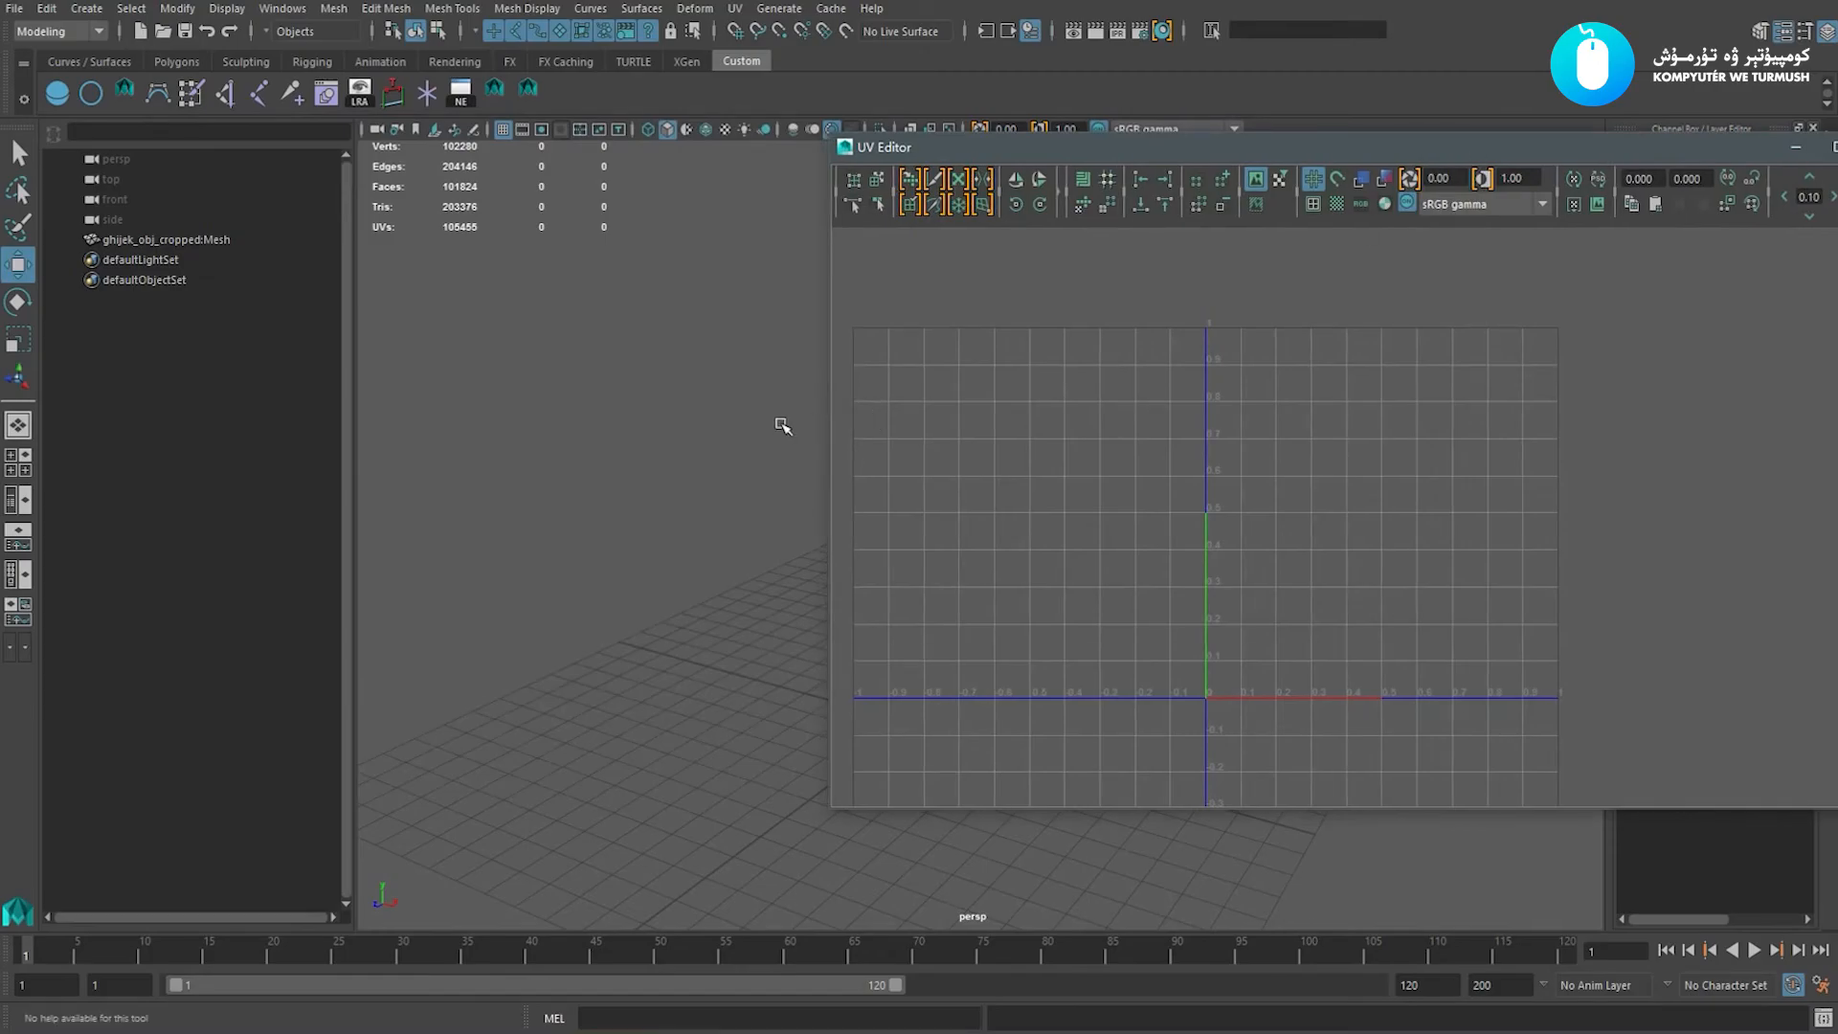
left_click(677, 431)
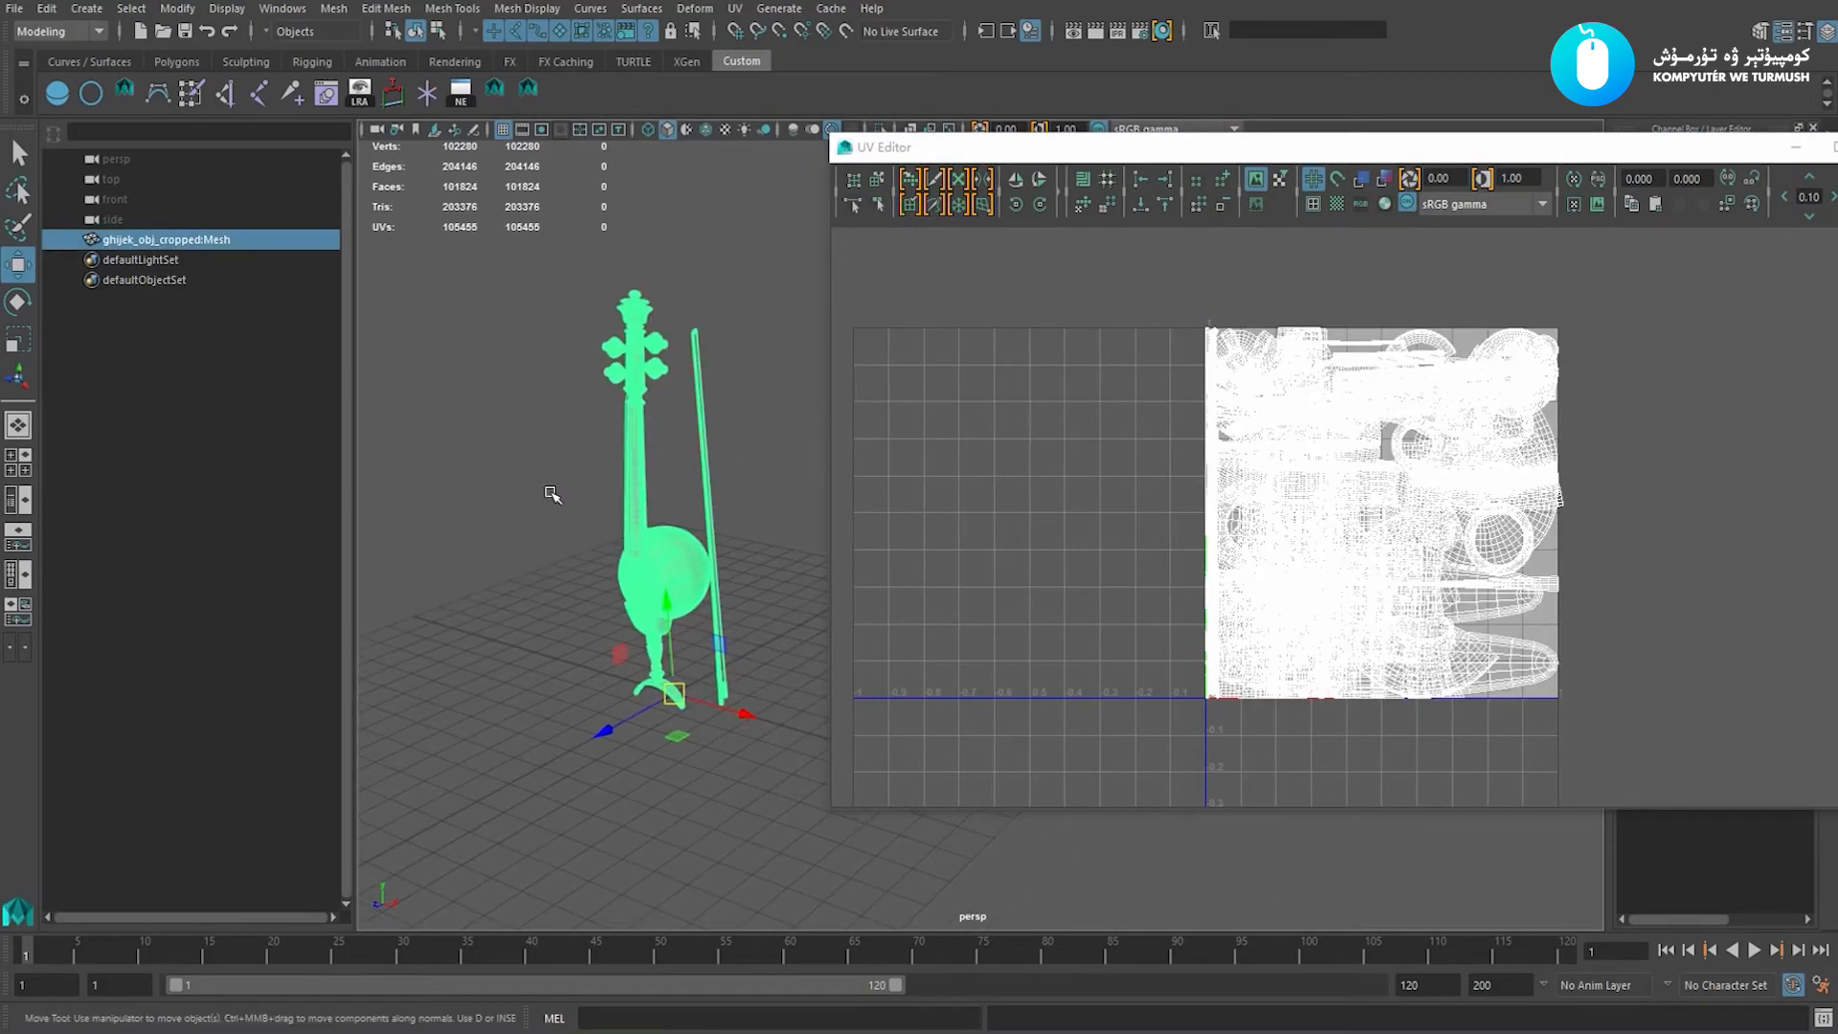
scroll(1489, 601, "up", 3)
scroll(1489, 601, "up", 2)
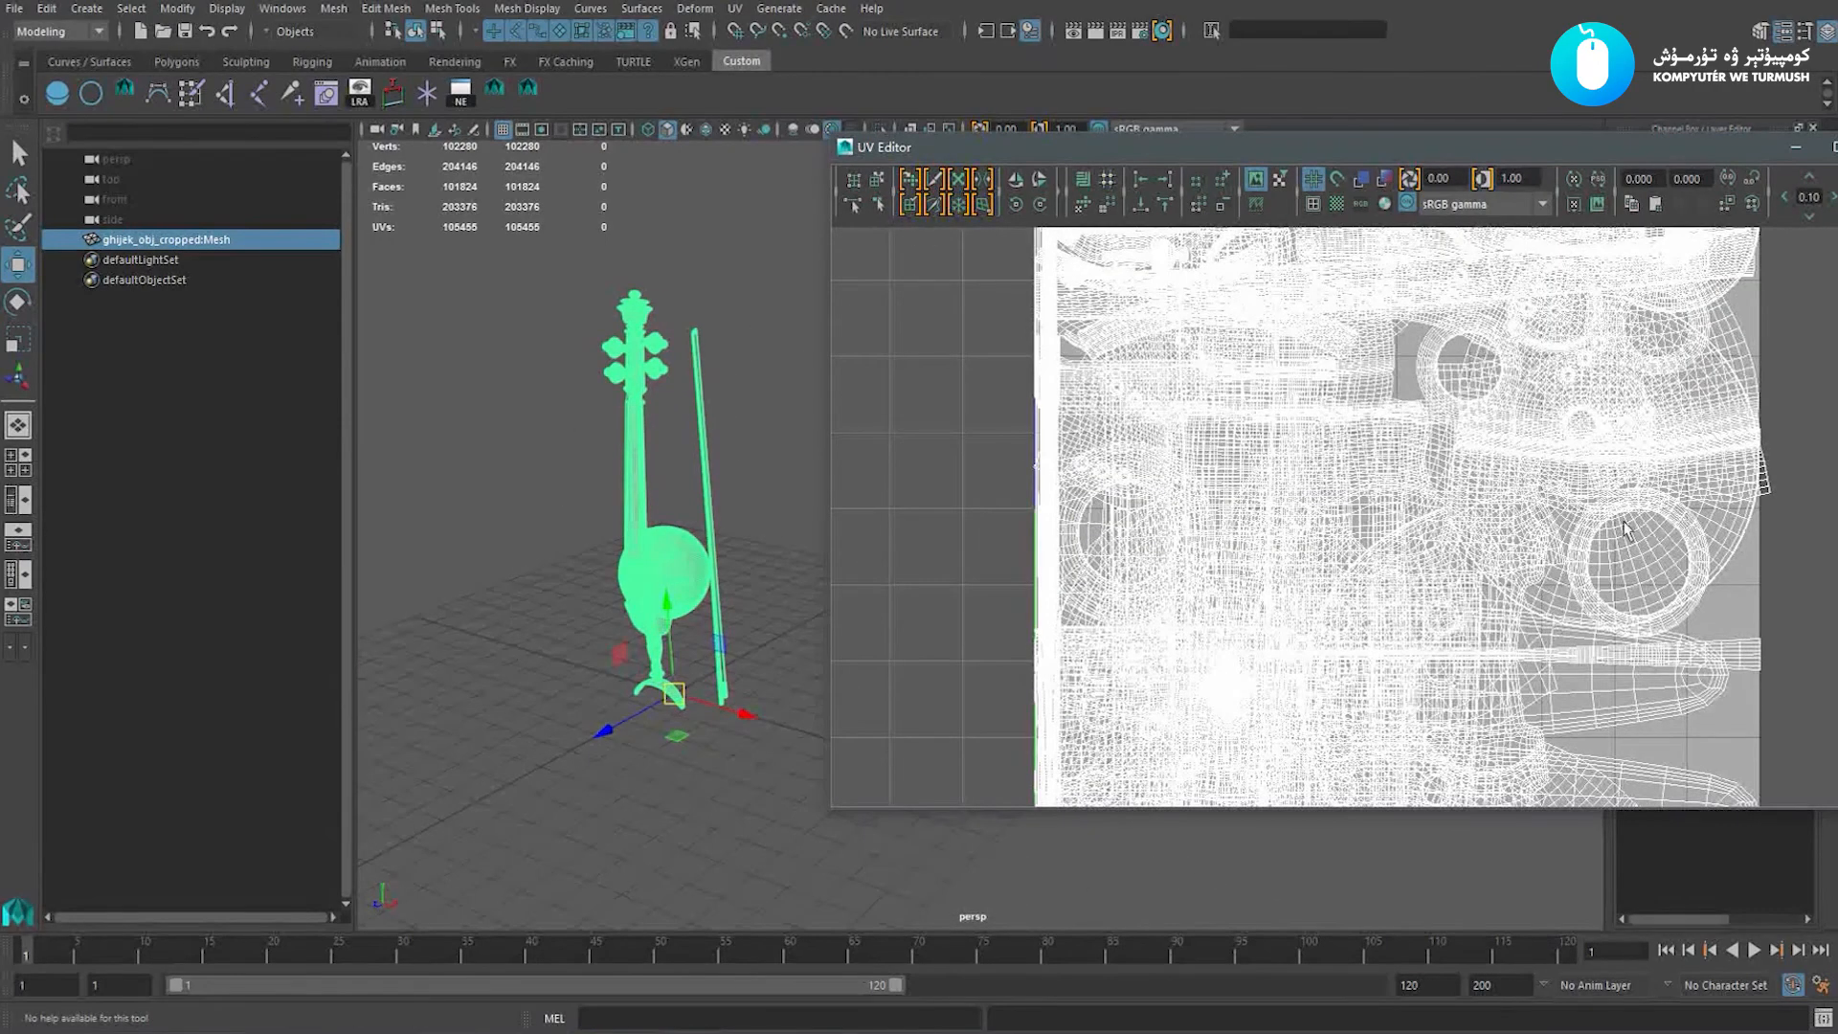
scroll(1488, 601, "down", 3)
left_click_drag(514, 493, 591, 488, "alt")
middle_click_drag(590, 489, 603, 456, "alt")
left_click_drag(603, 456, 681, 441, "alt")
Separate the imported mesh into its individual parts and clear the selection
right_click(654, 387, "shift")
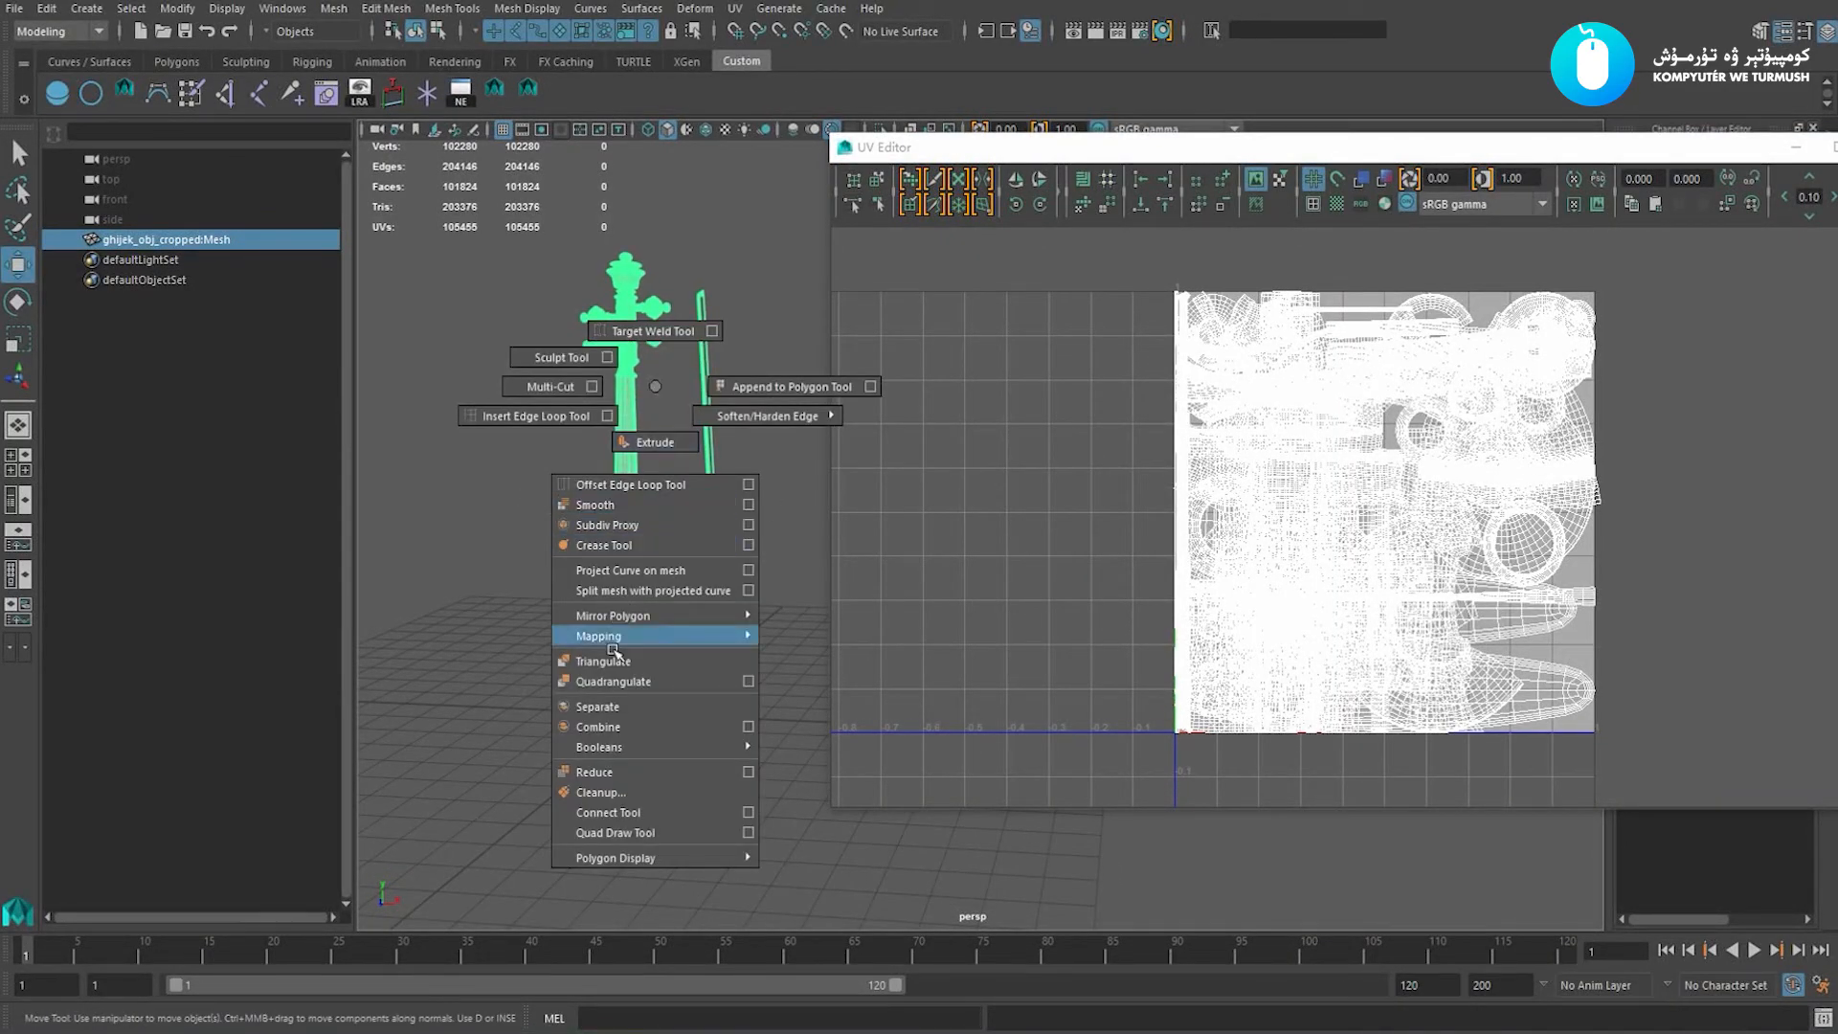
left_click(634, 711)
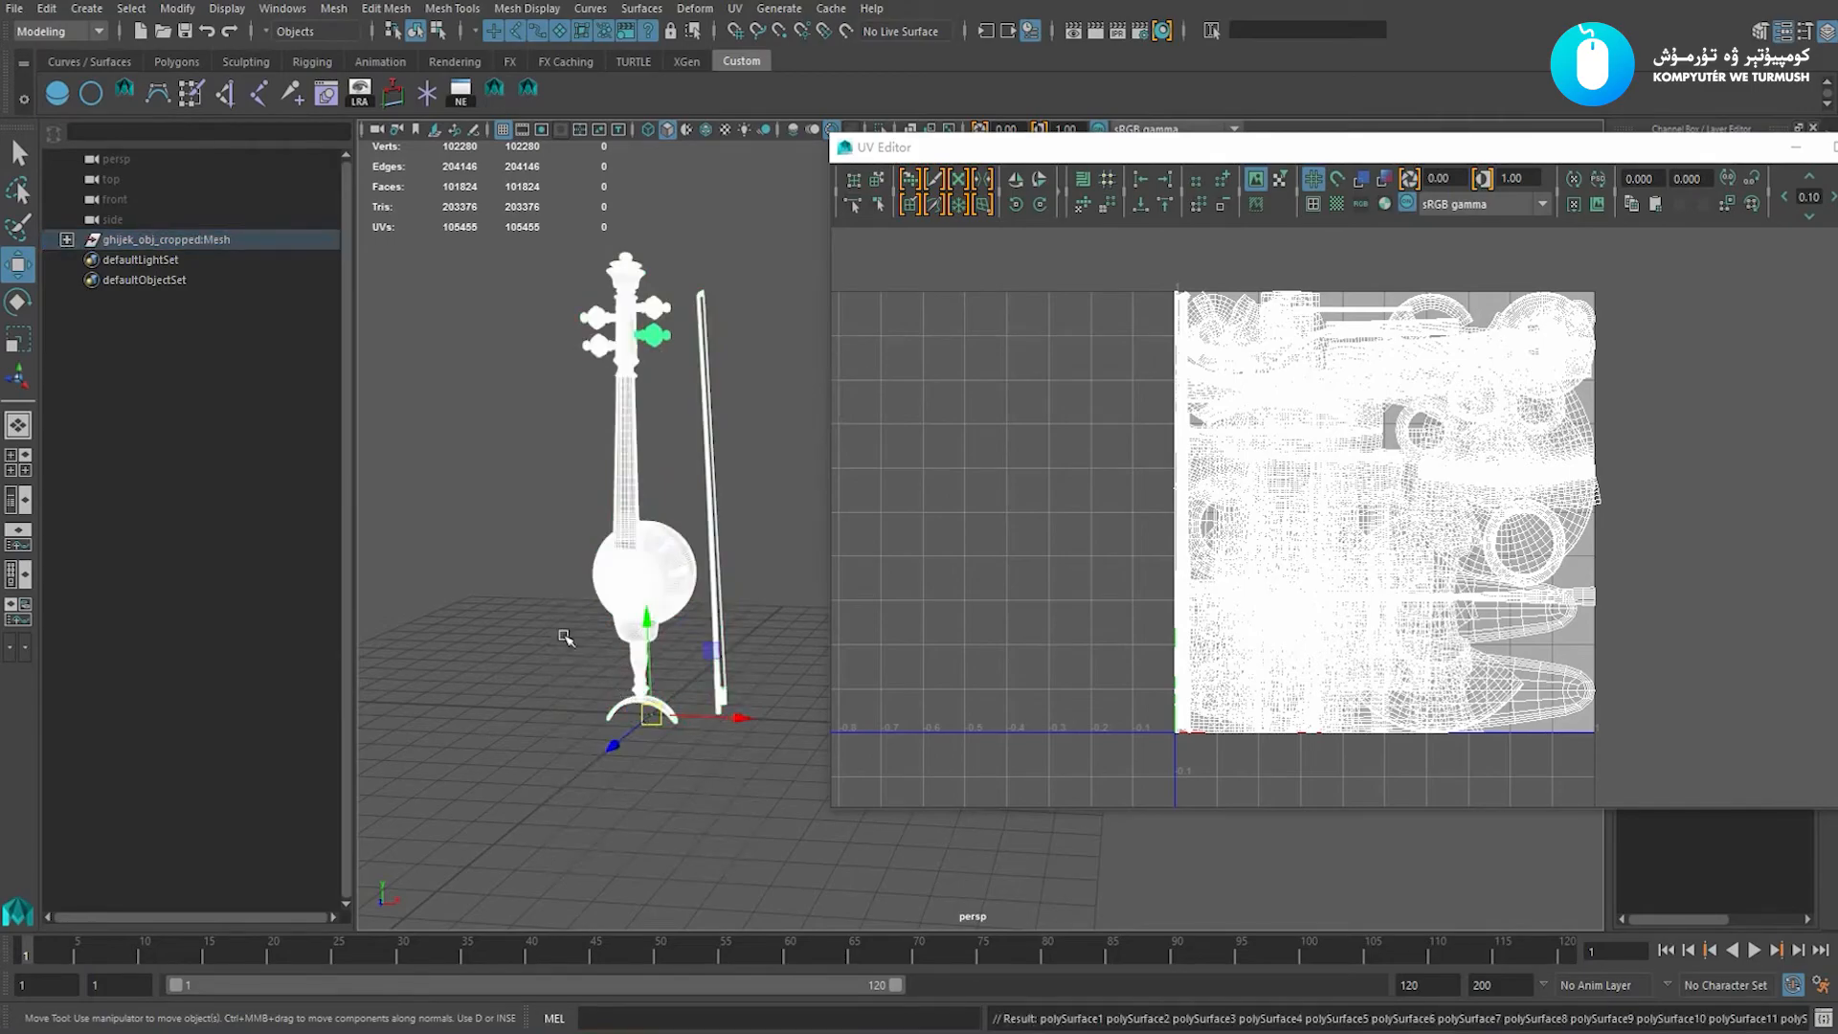
left_click(566, 633)
Examine the UV layouts of the tuning pegs and the carved head in the UV Editor
left_click_drag(566, 633, 595, 482, "alt")
right_click_drag(595, 482, 774, 560, "alt")
middle_click_drag(438, 299, 681, 447, "alt")
scroll(636, 480, "up", 3)
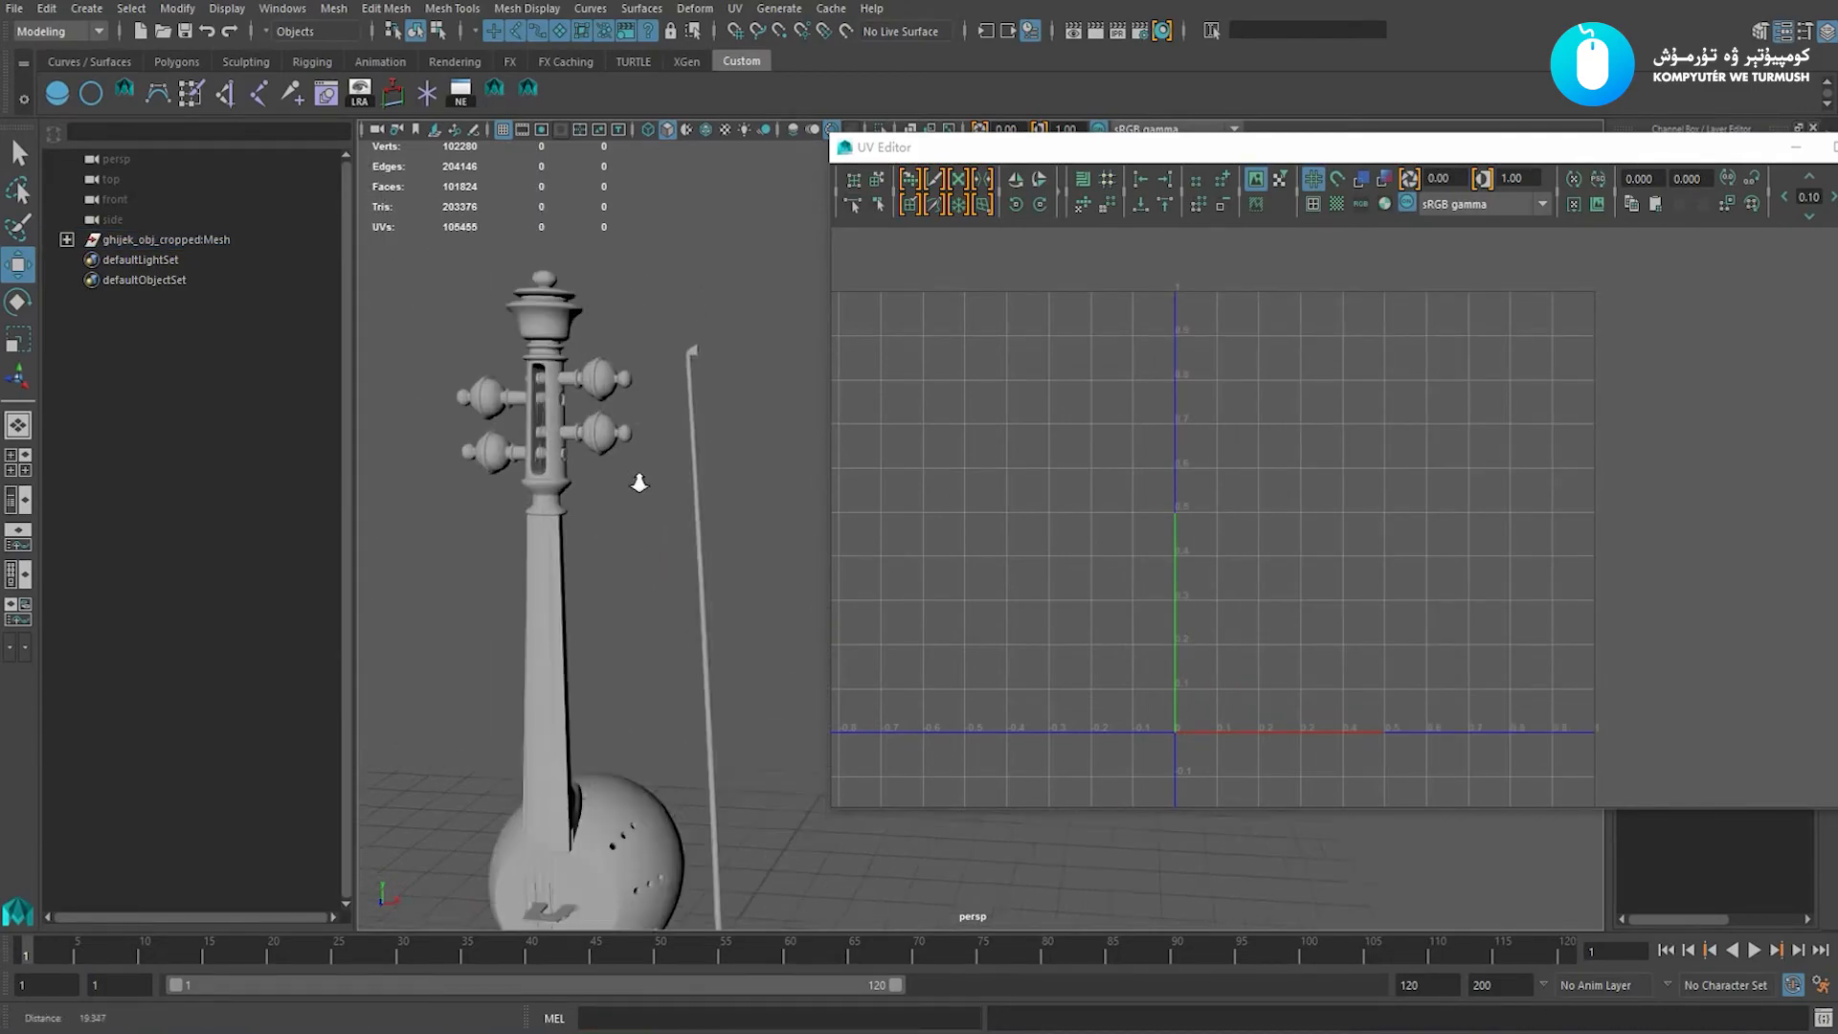
left_click(479, 407)
middle_click_drag(487, 417, 643, 466, "alt")
left_click(528, 469, "shift")
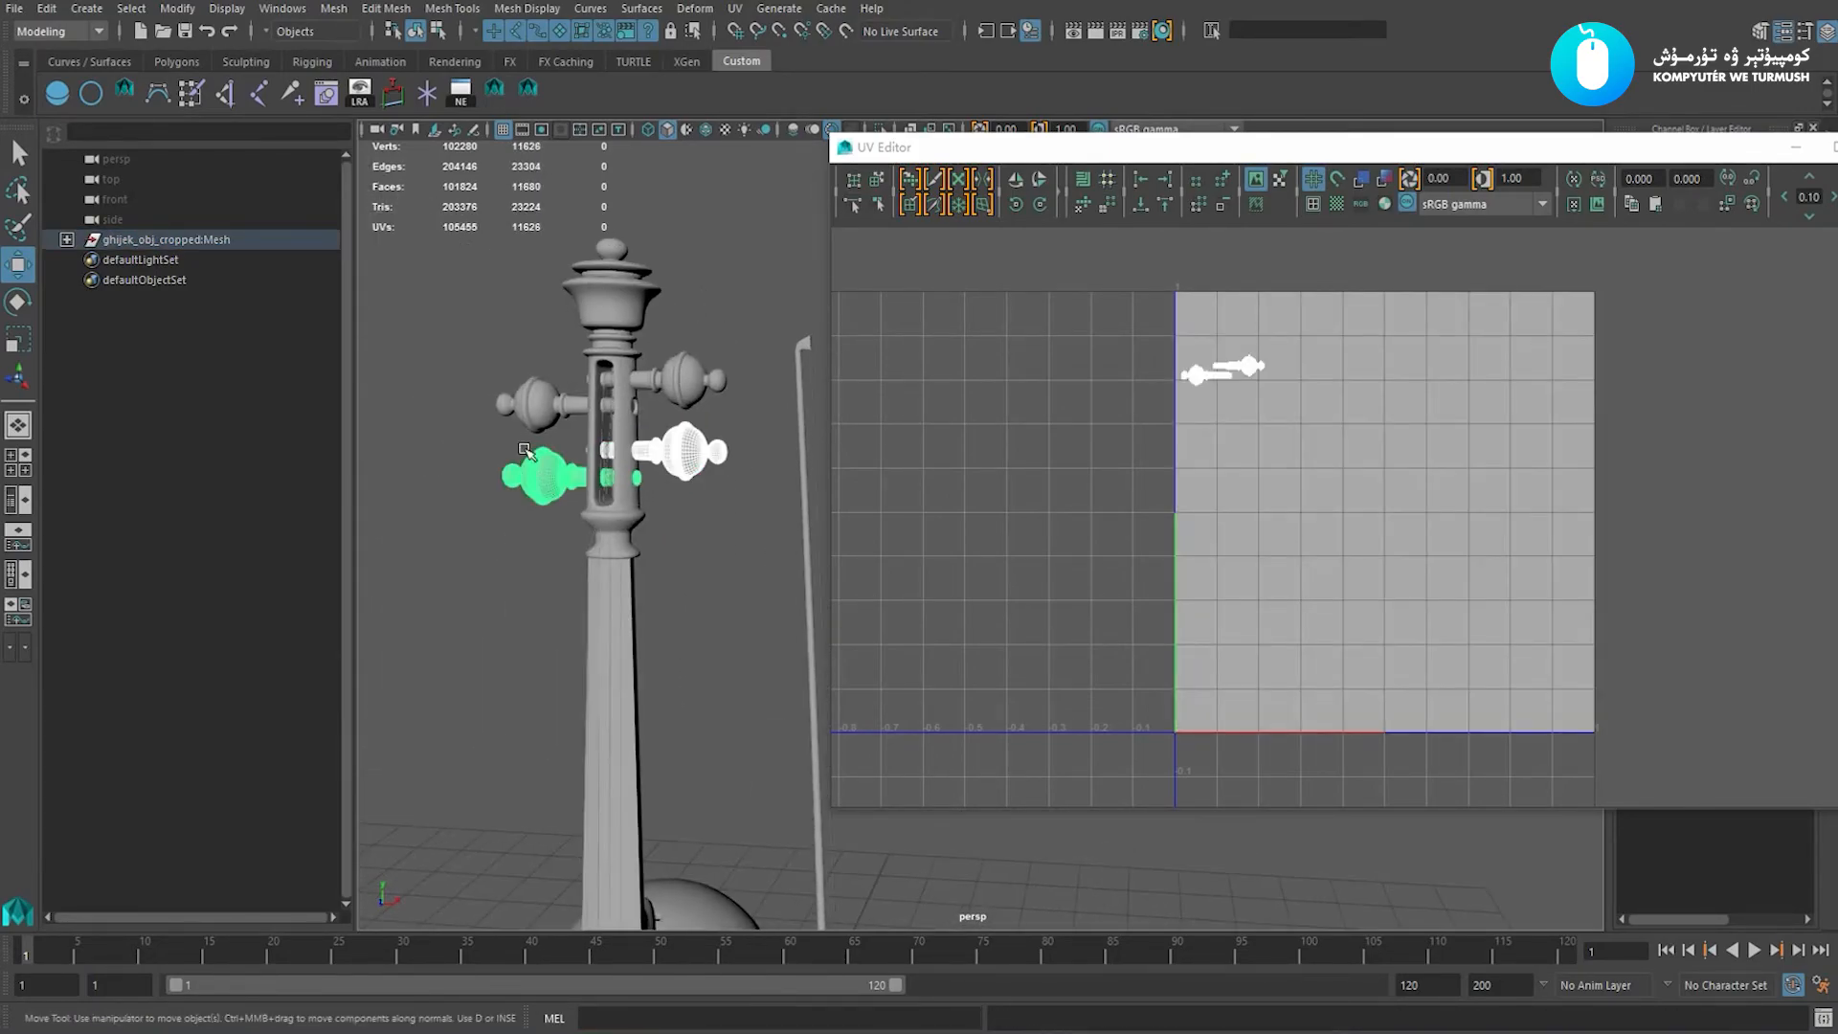
left_click(523, 423, "shift")
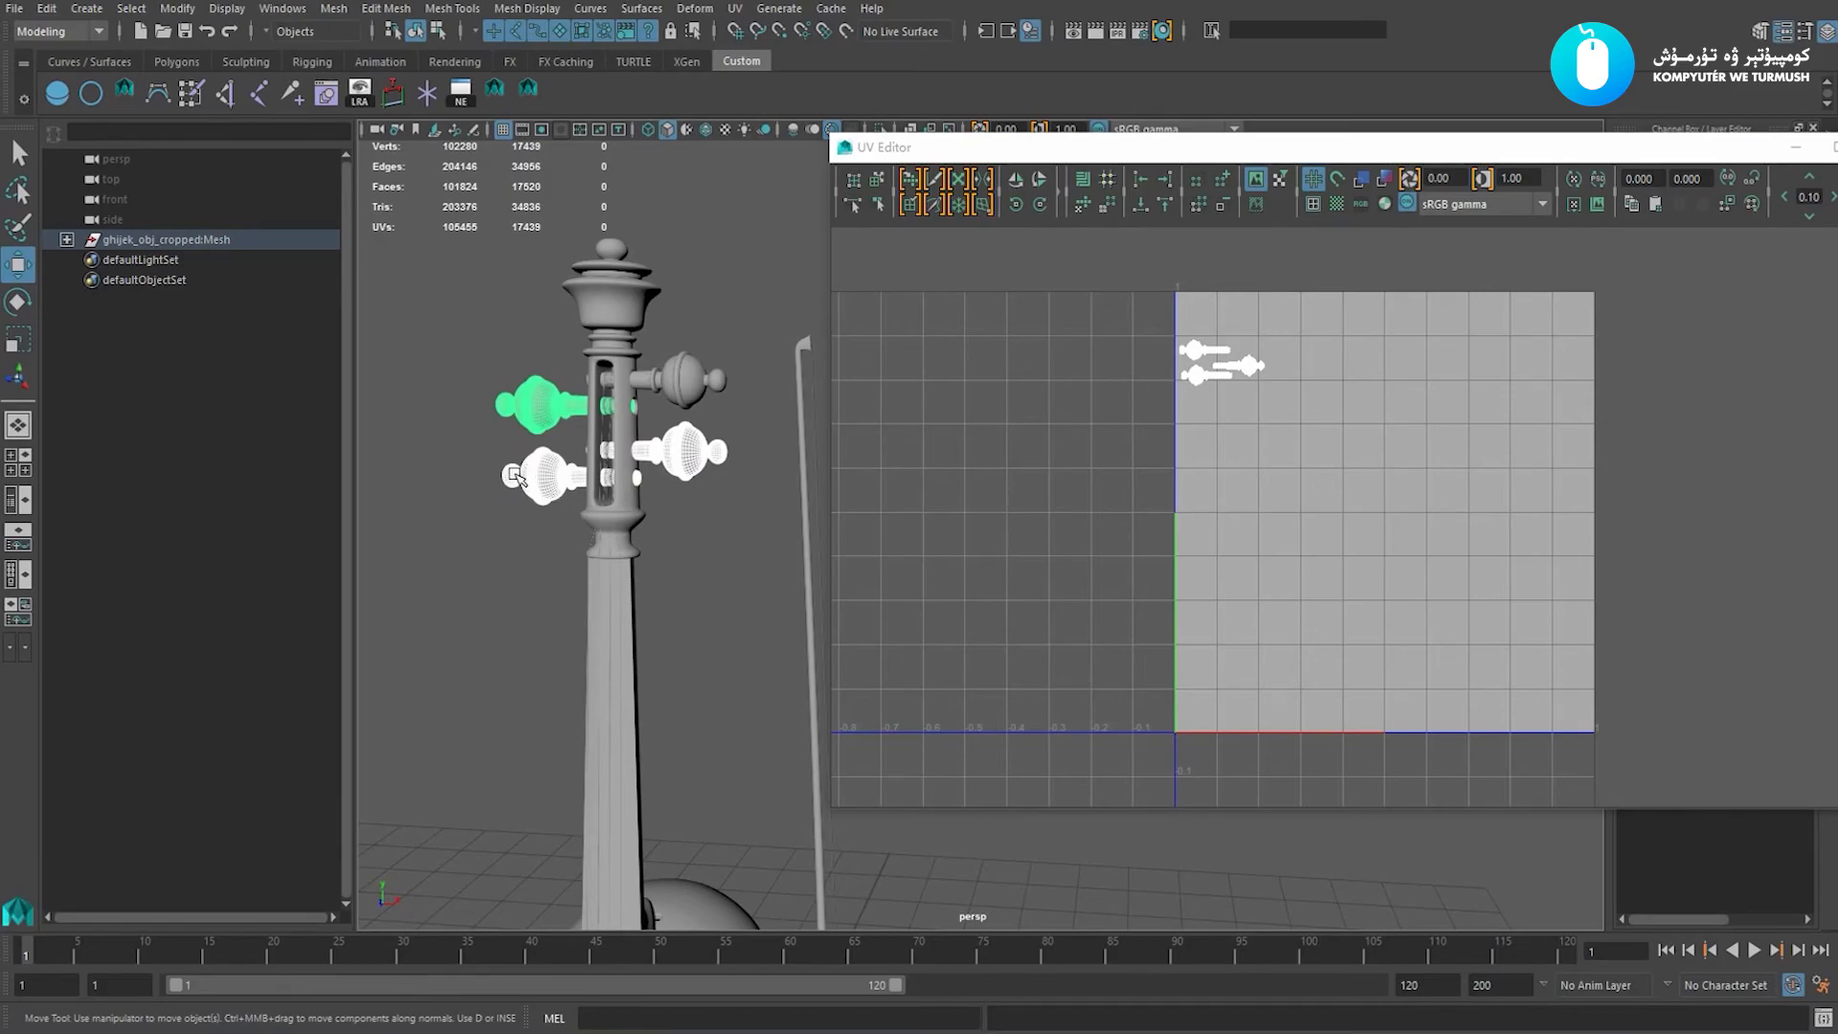
left_click(494, 526)
left_click(681, 391)
scroll(653, 421, "up", 1)
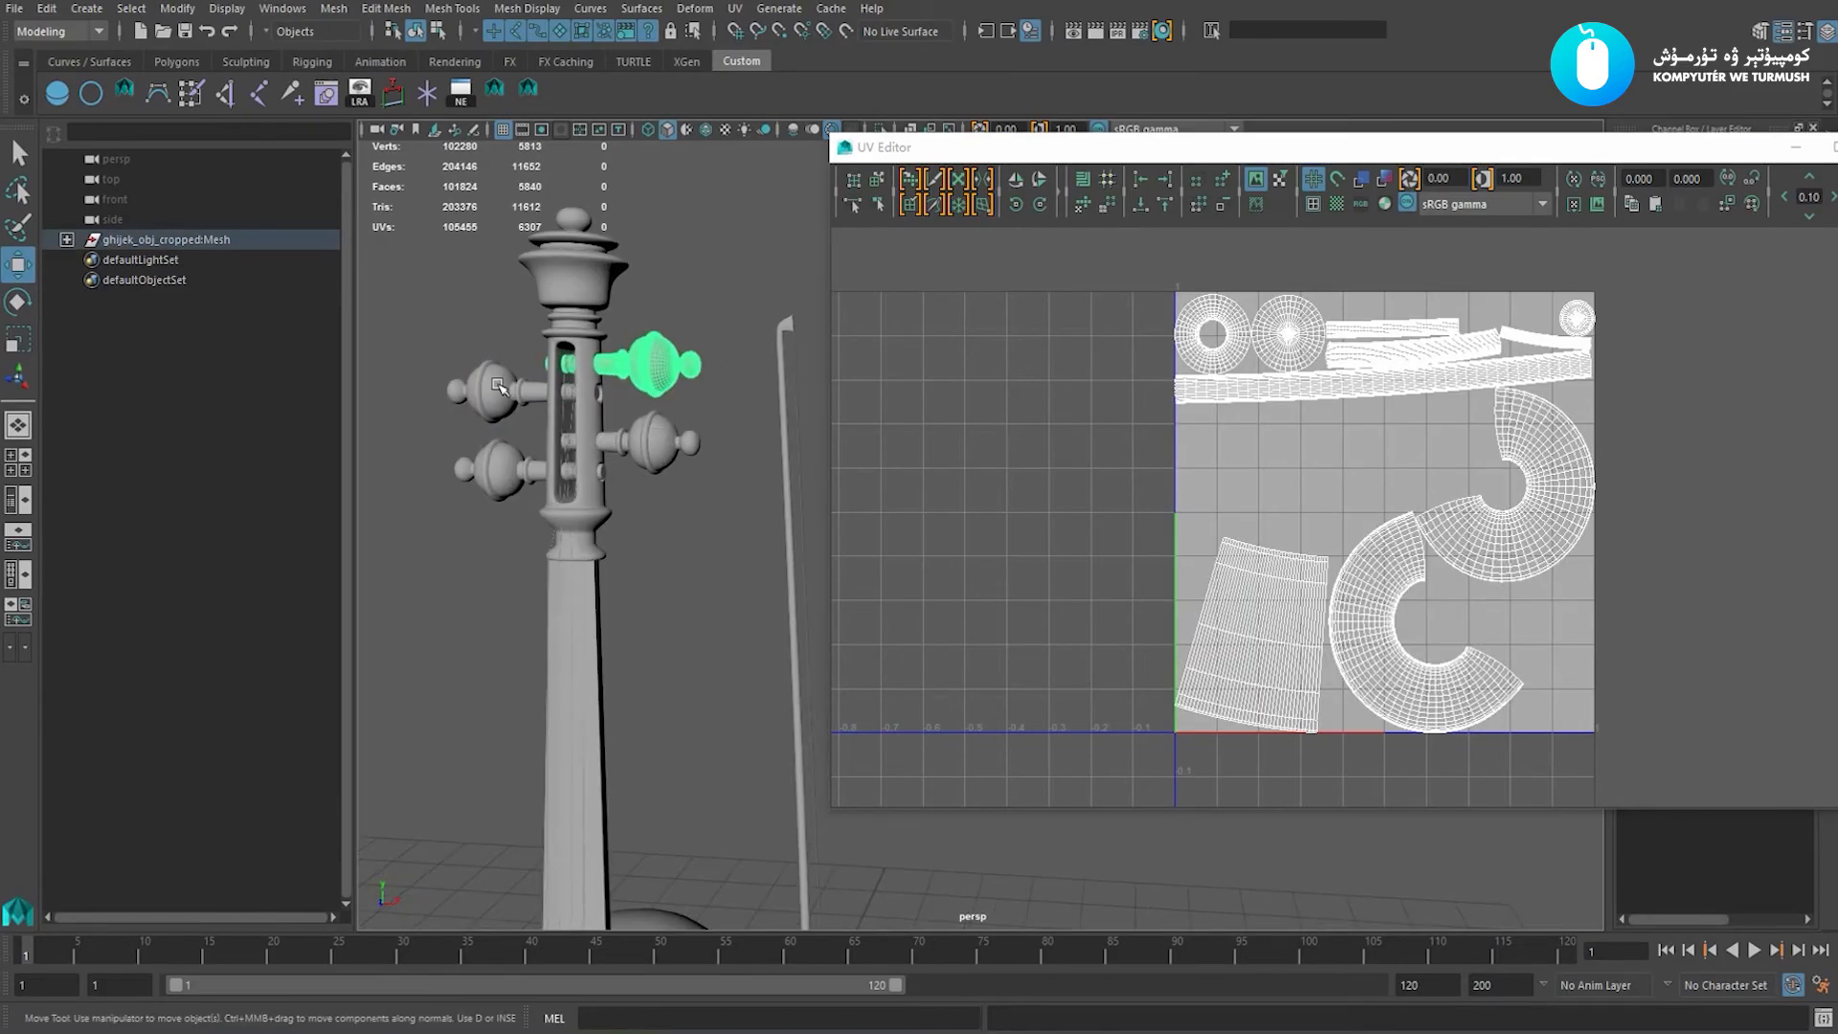
scroll(589, 483, "down", 2)
left_click(683, 506)
middle_click_drag(678, 506, 642, 496, "alt")
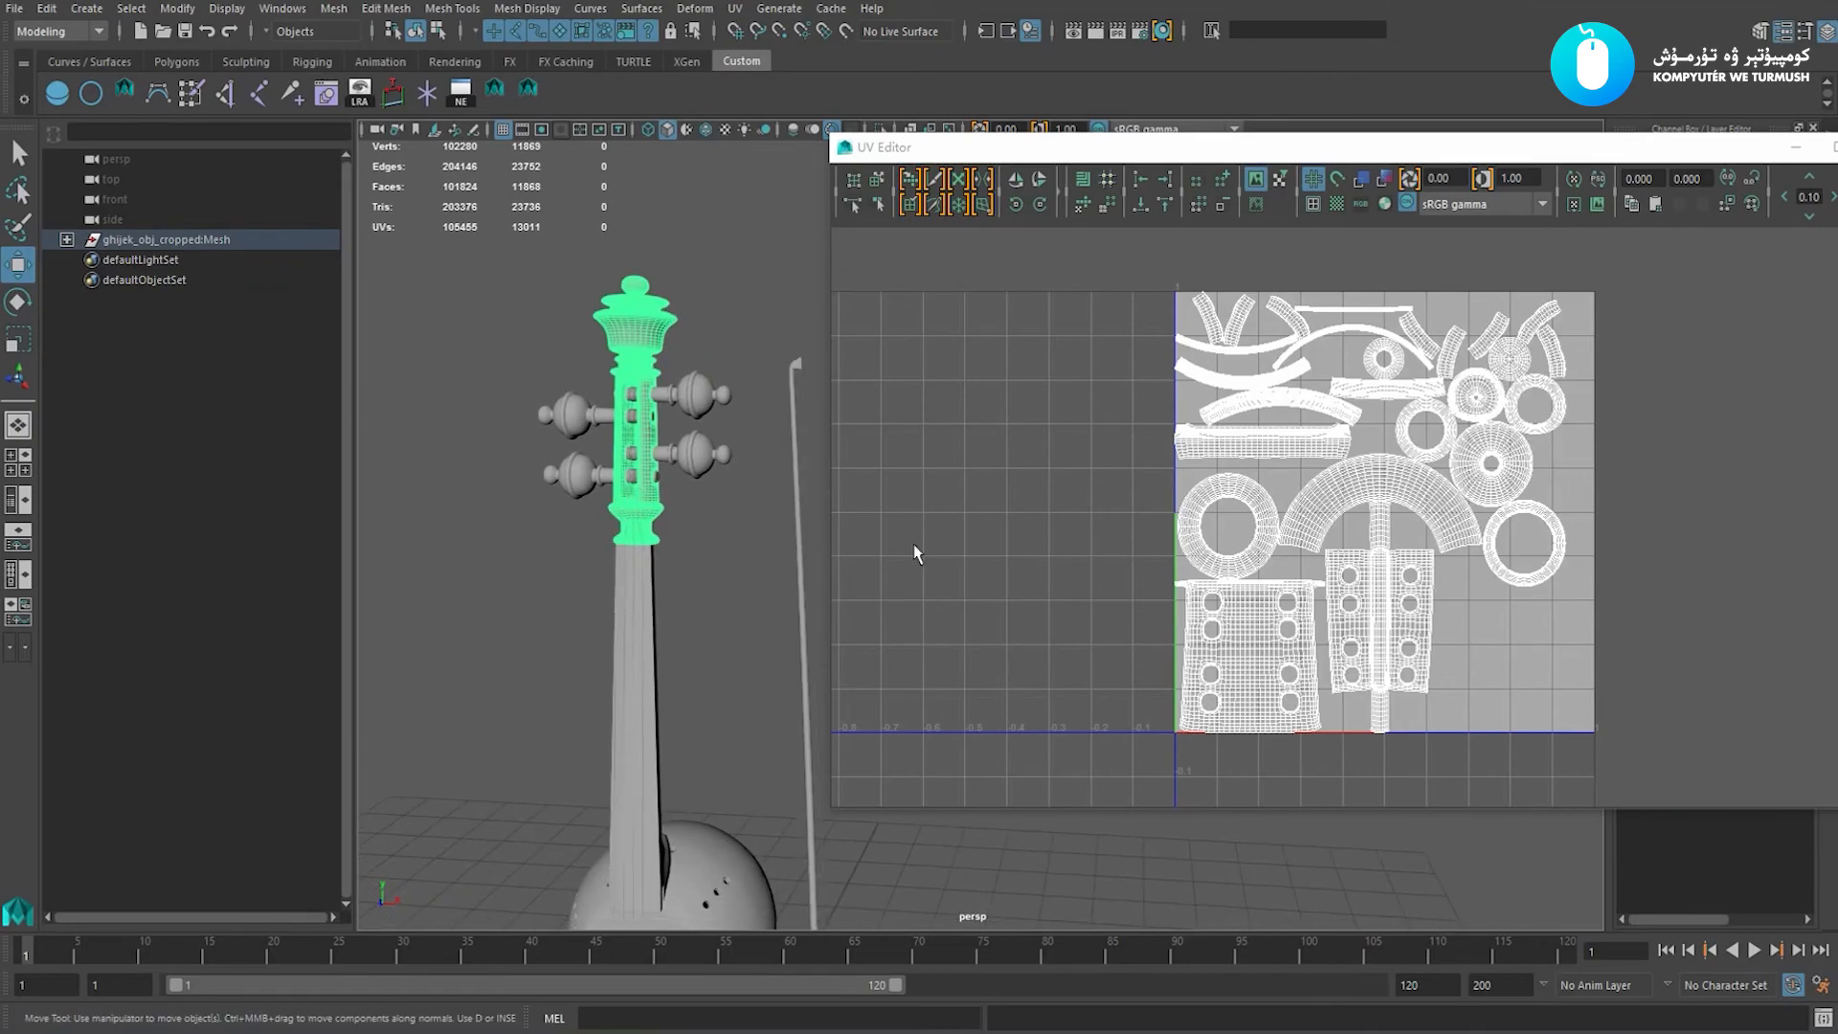
Examine the UV layouts of the neck, the round body, the lower support and the bow, and clear the selection
left_click(656, 620)
middle_click_drag(605, 647, 564, 389, "alt")
left_click(659, 614)
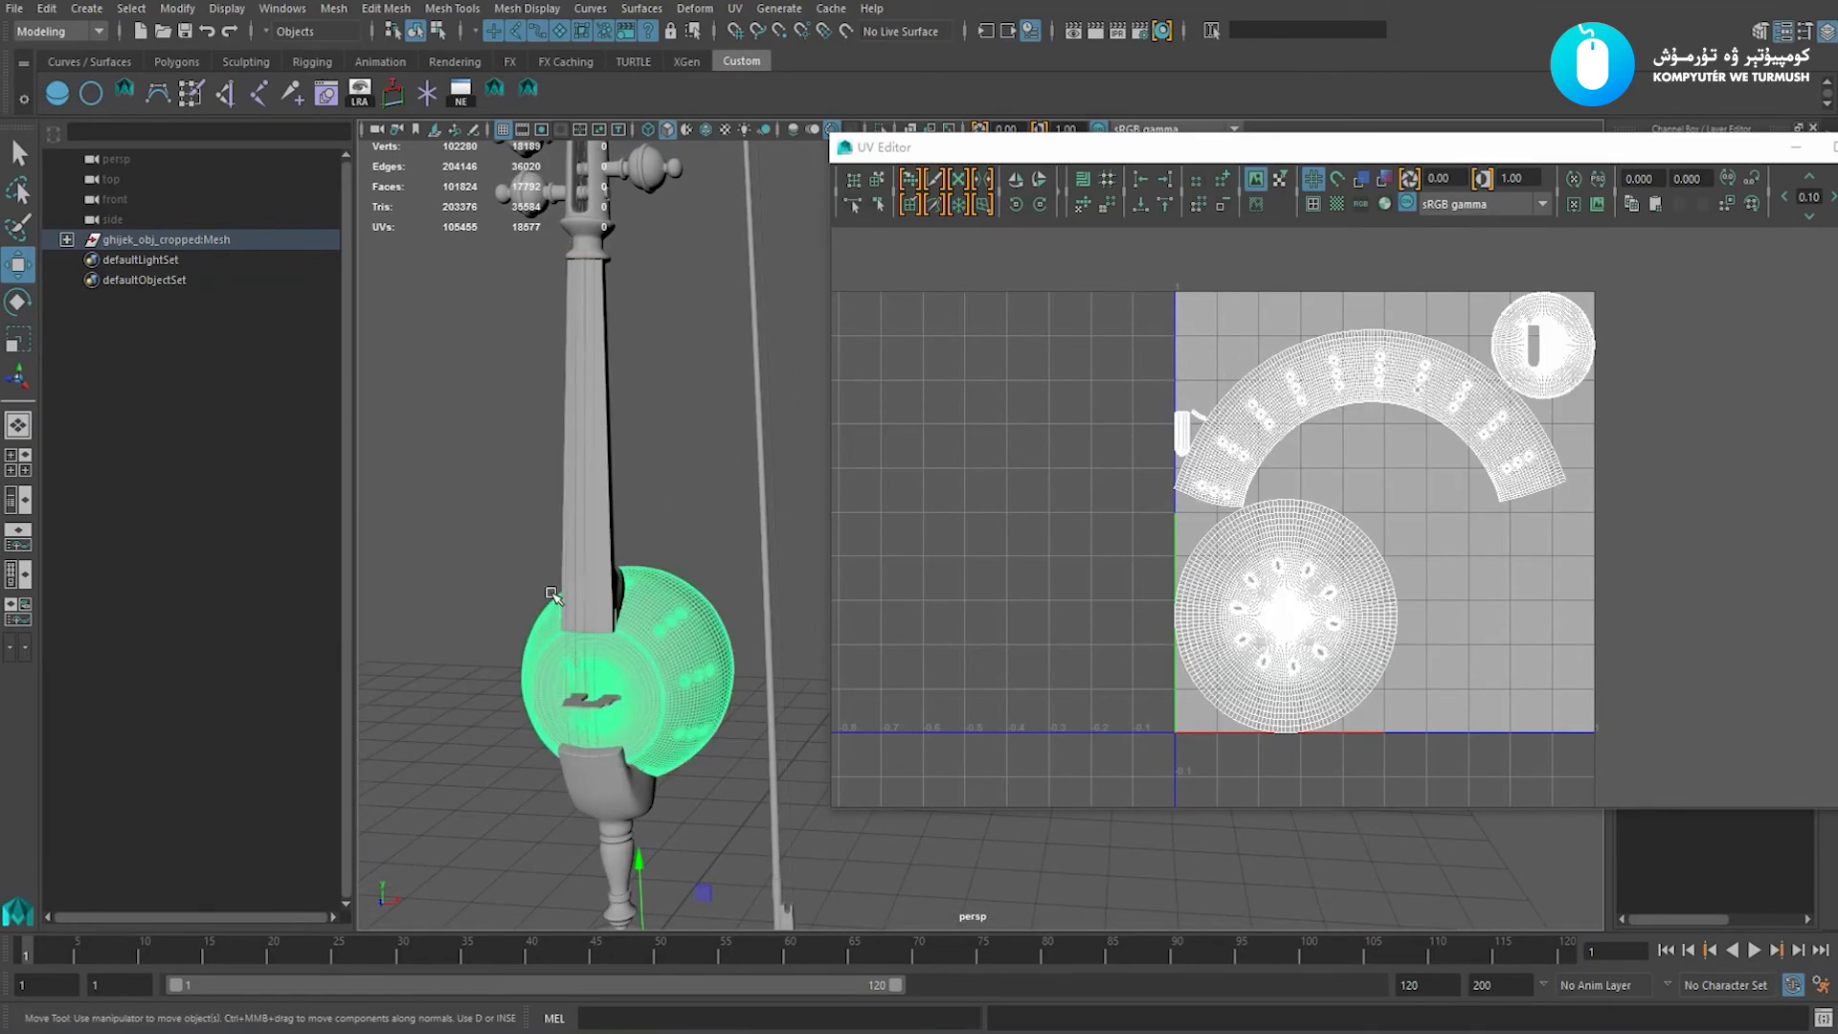
middle_click_drag(553, 596, 529, 558, "alt")
left_click(550, 565)
middle_click_drag(578, 452, 623, 537, "alt")
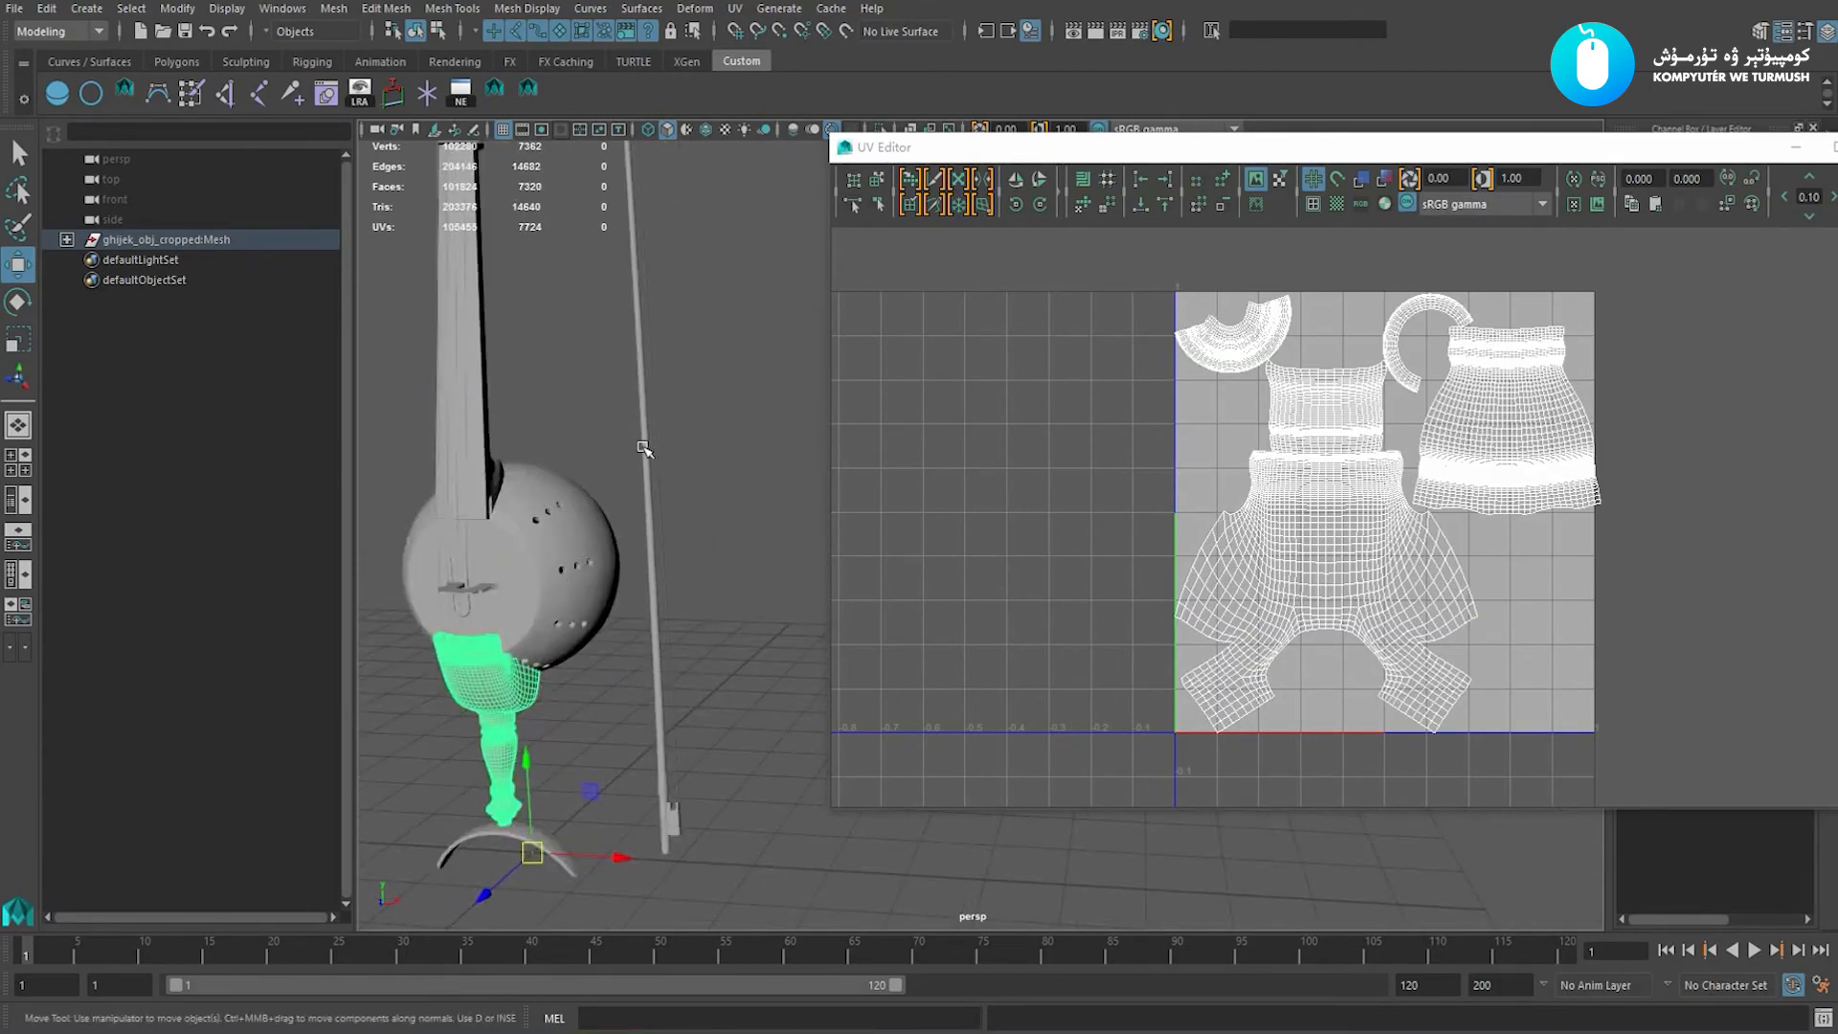
left_click(643, 448)
right_click_drag(643, 448, 586, 452, "alt")
left_click(618, 408)
middle_click_drag(629, 389, 621, 453, "alt")
right_click_drag(682, 485, 606, 452, "alt")
left_click_drag(606, 450, 675, 441, "alt")
Close the UV Editor and look over the whole instrument and bow in the perspective view
left_click_drag(1398, 151, 1139, 202)
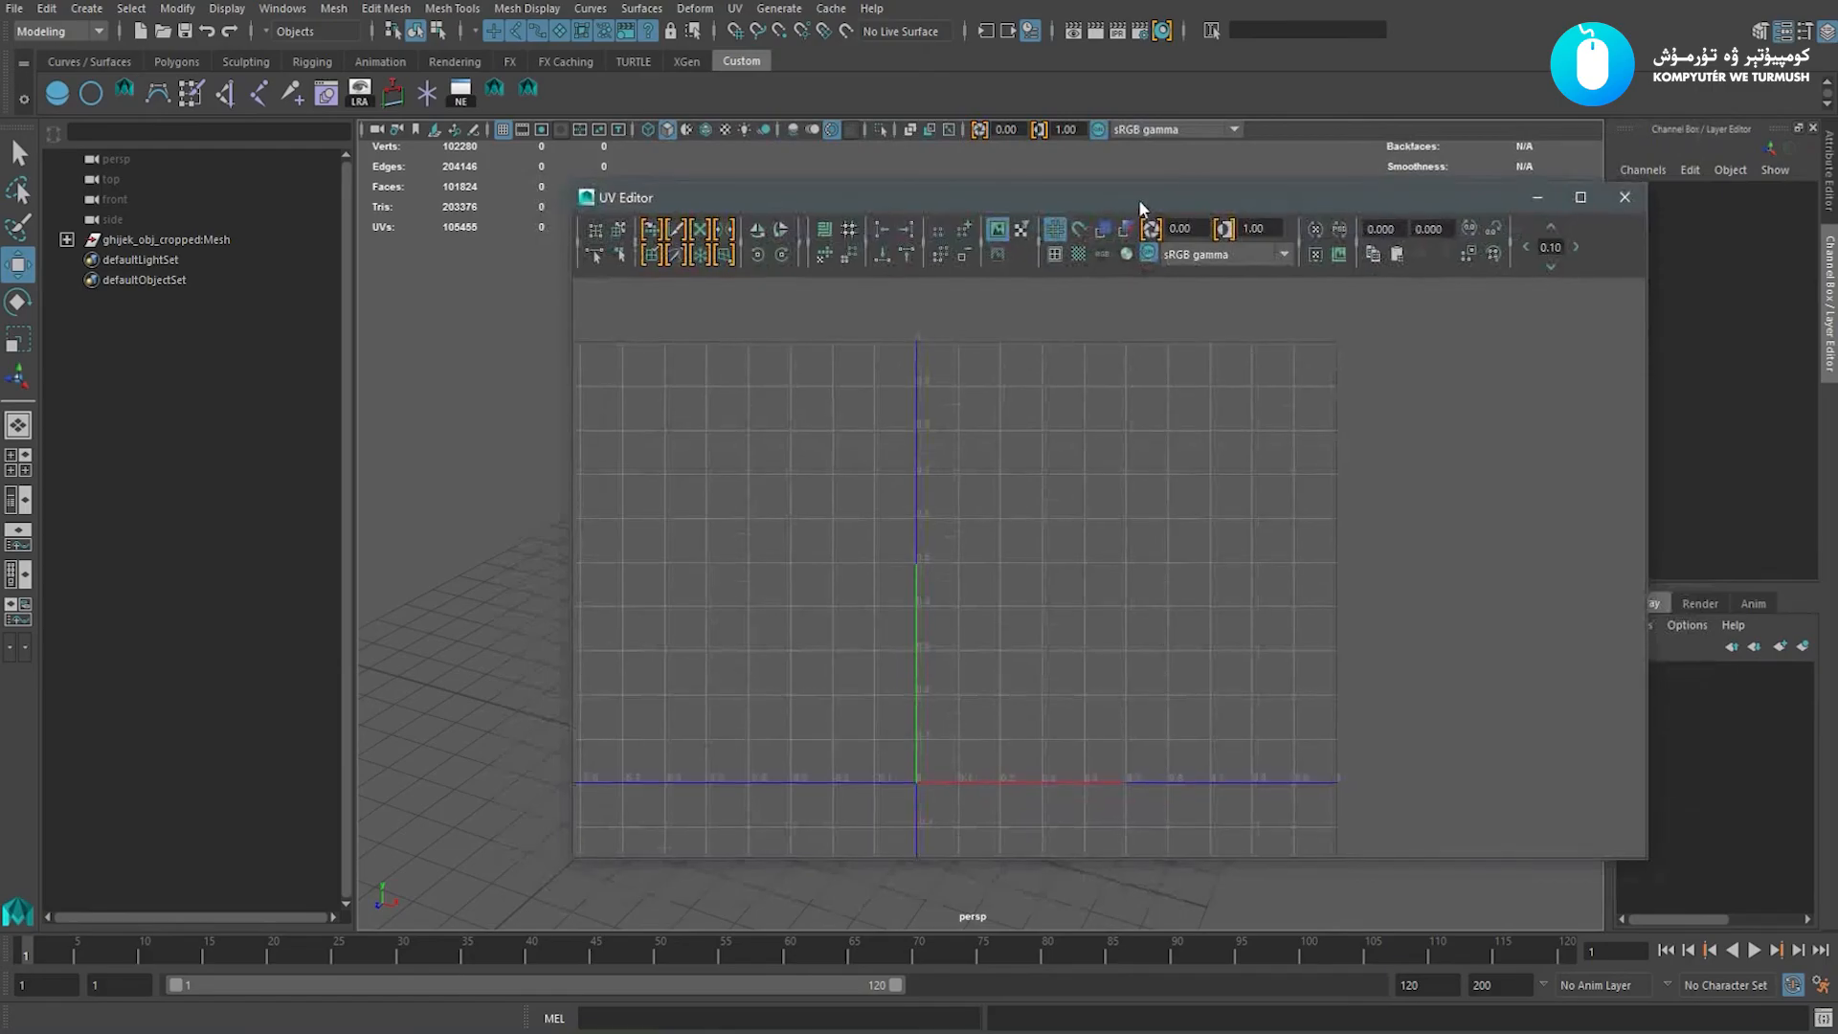
left_click(1625, 196)
left_click_drag(1183, 457, 1111, 476, "alt")
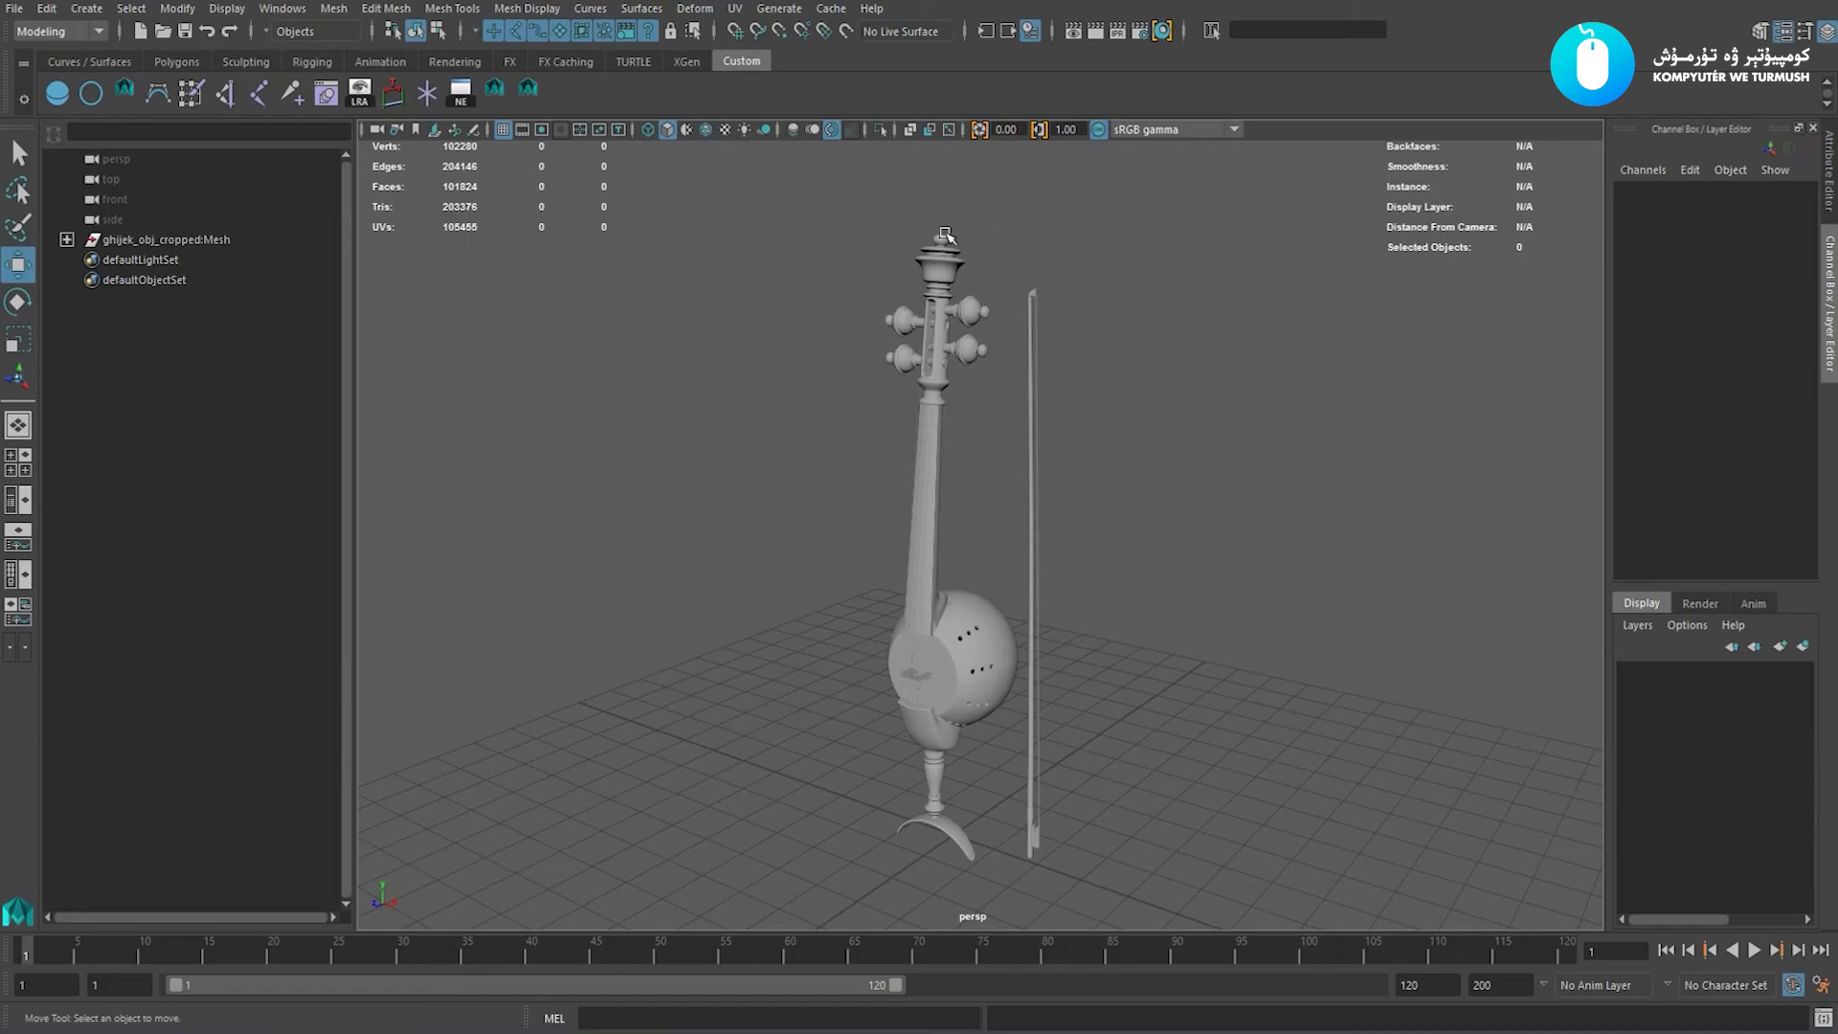
mouse_move(1088, 502)
left_mouse_down("alt")
mouse_move(1100, 484)
mouse_move(1080, 495)
left_mouse_up("alt")
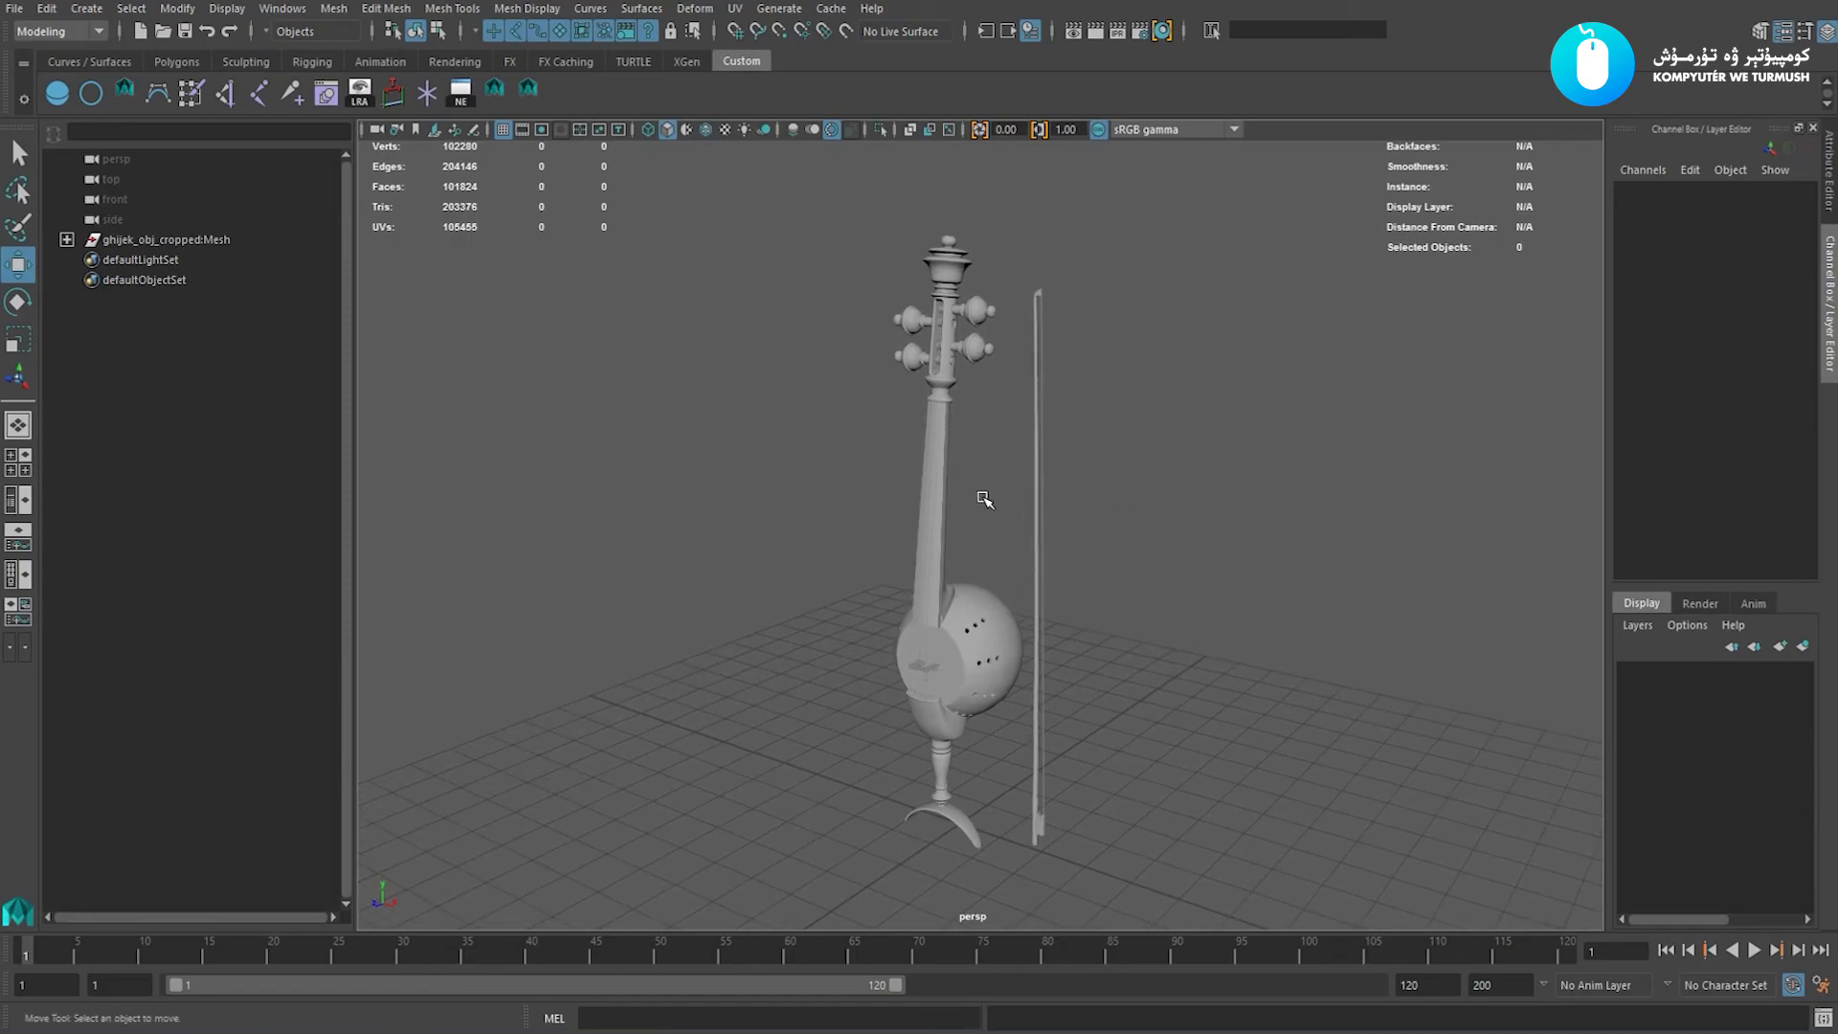